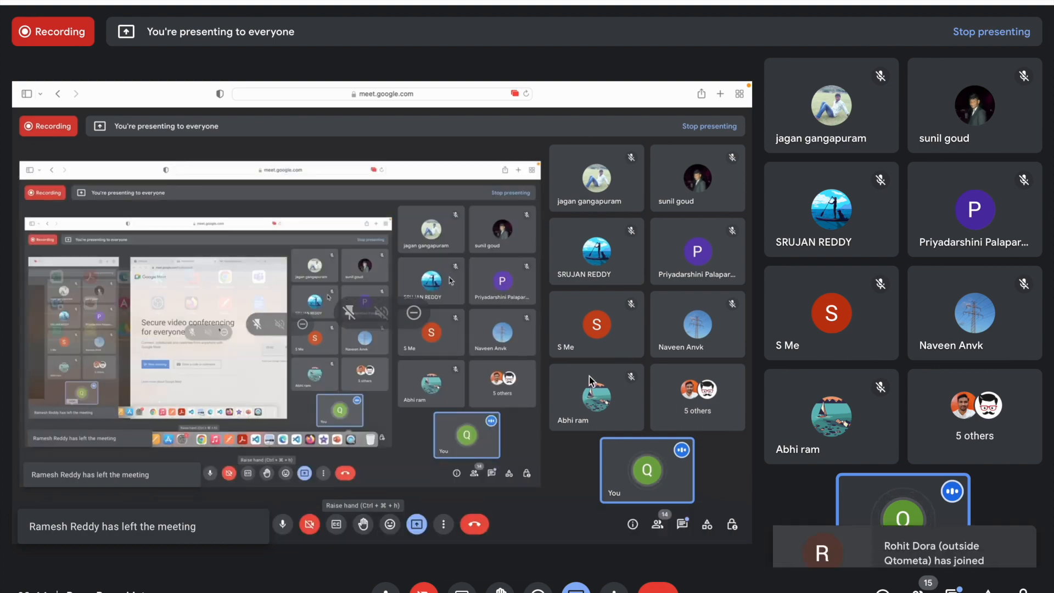
Step: Switch to PowerPoint and show the Operations on Page List slide full screen, then return to the editing view
{"action": "key", "text": "F4"}
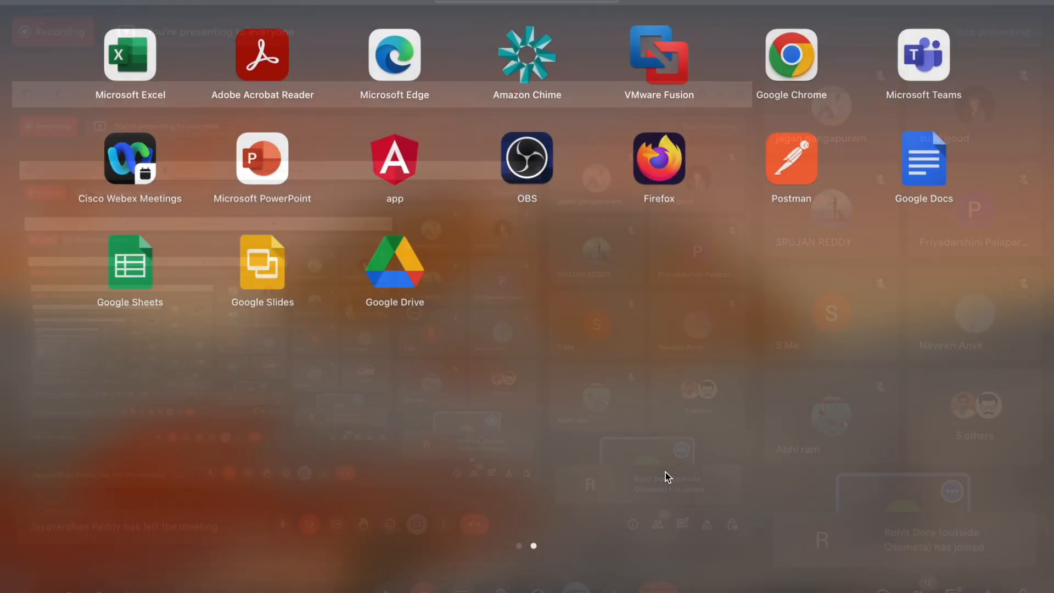
{"action": "left_click", "coordinate": [895, 589]}
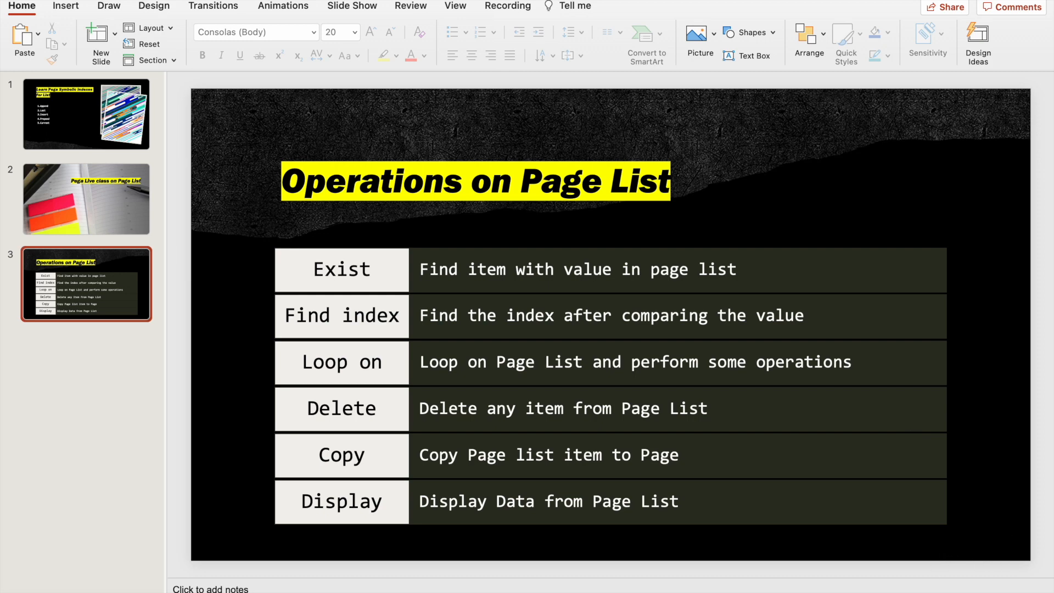
{"action": "left_click", "coordinate": [848, 591]}
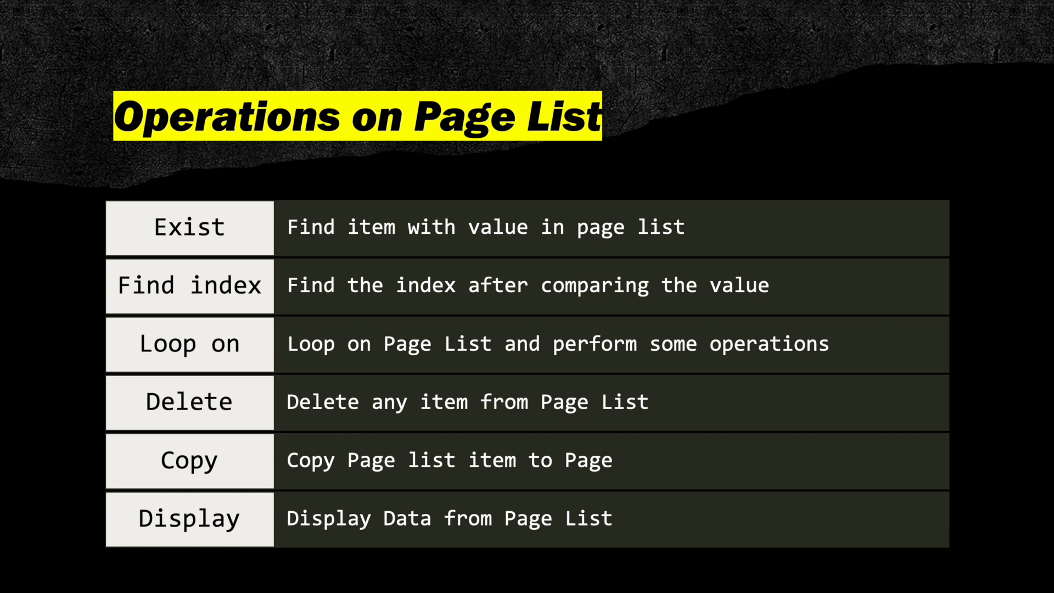
{"action": "key", "text": "Escape"}
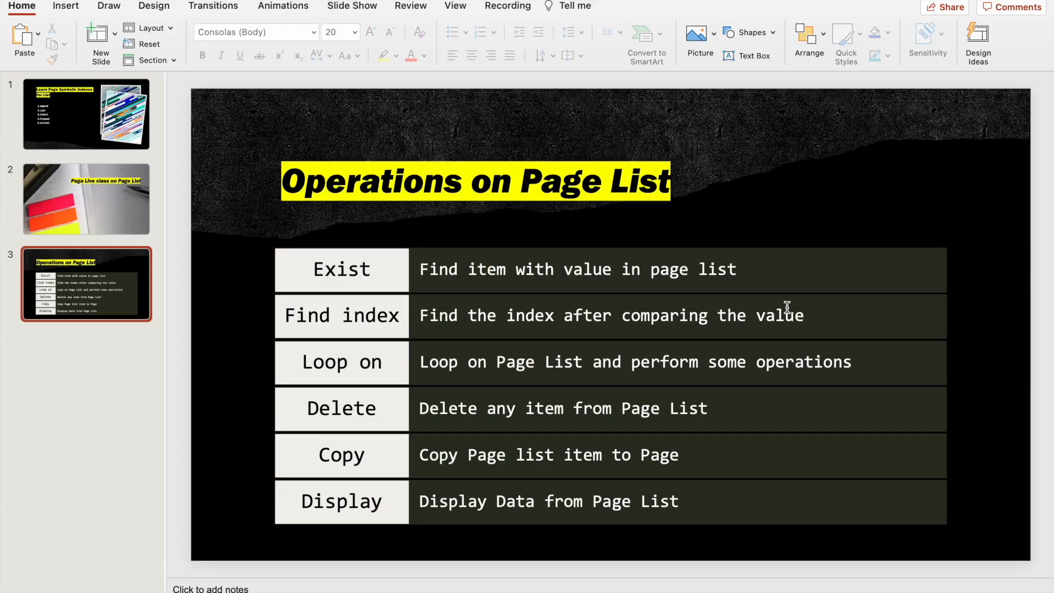
Step: Switch to Pega Dev Studio in Google Chrome and list the Property records of the Data Model category
{"action": "key", "text": "F4"}
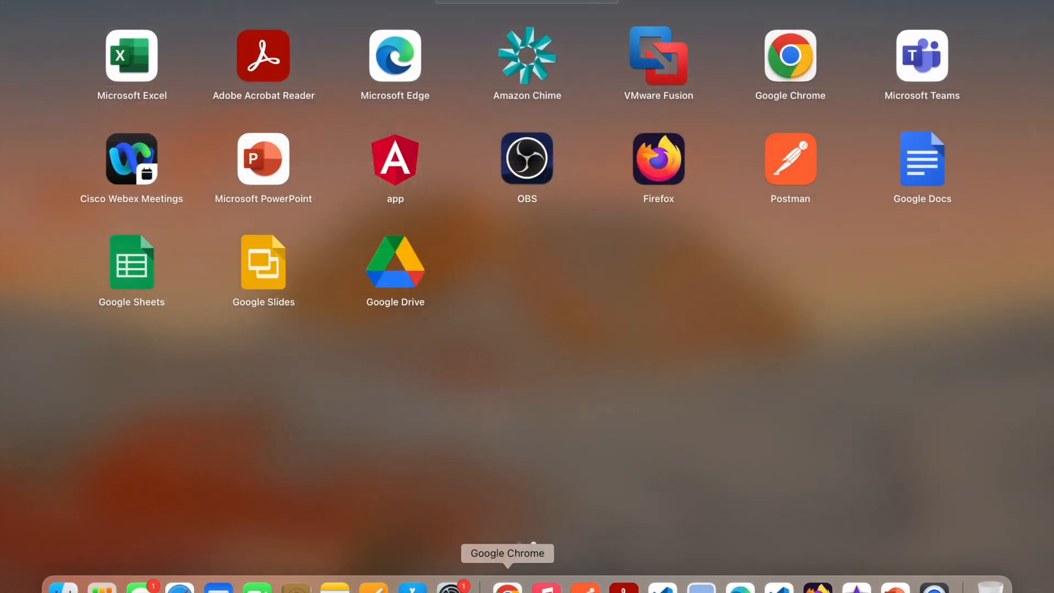
{"action": "left_click", "coordinate": [508, 586]}
{"action": "left_click", "coordinate": [393, 25]}
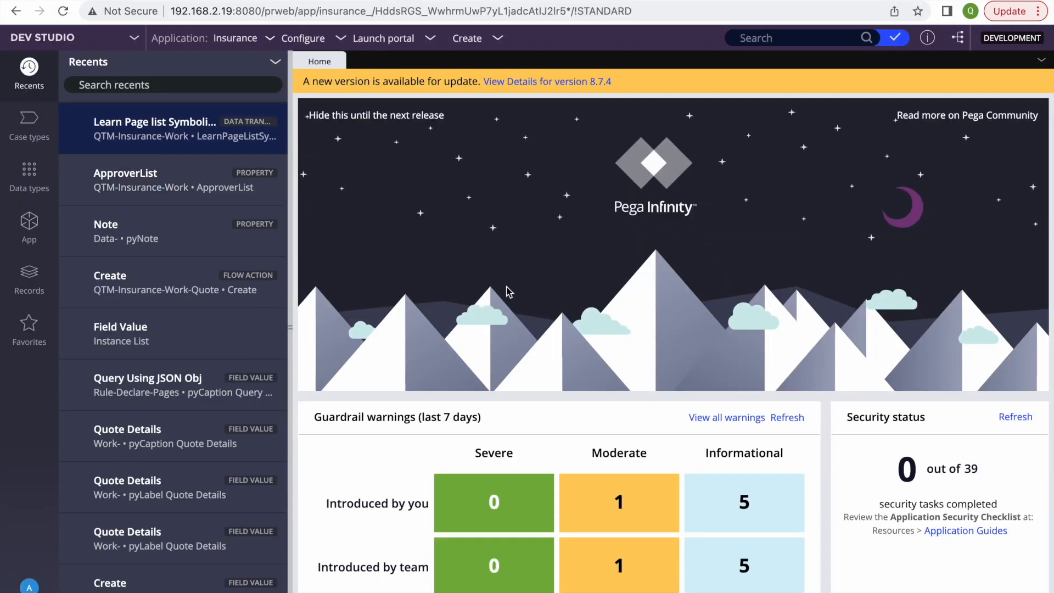
{"action": "left_click", "coordinate": [44, 279]}
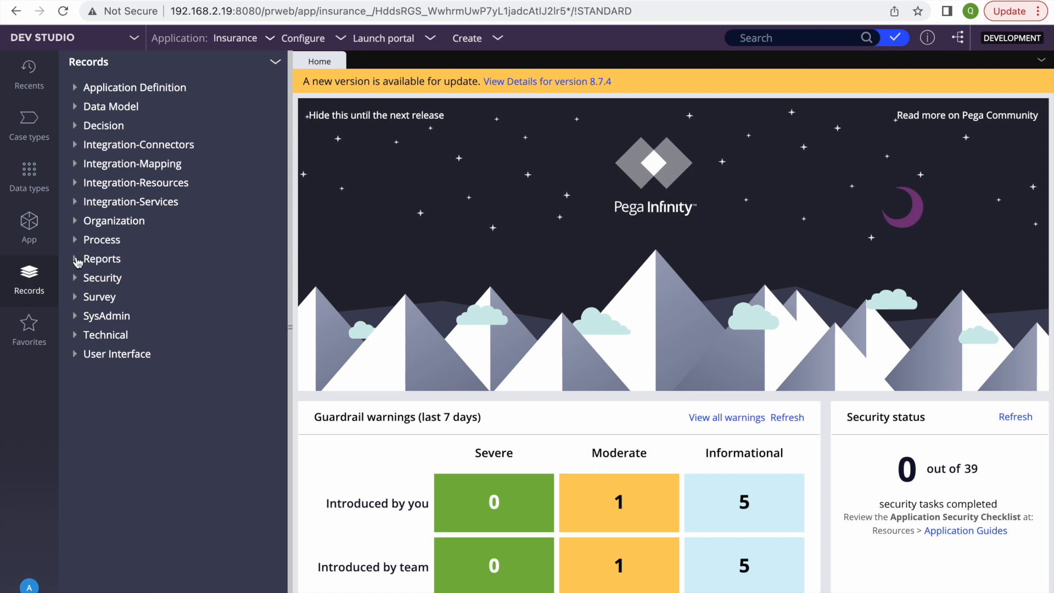
{"action": "left_click", "coordinate": [73, 113]}
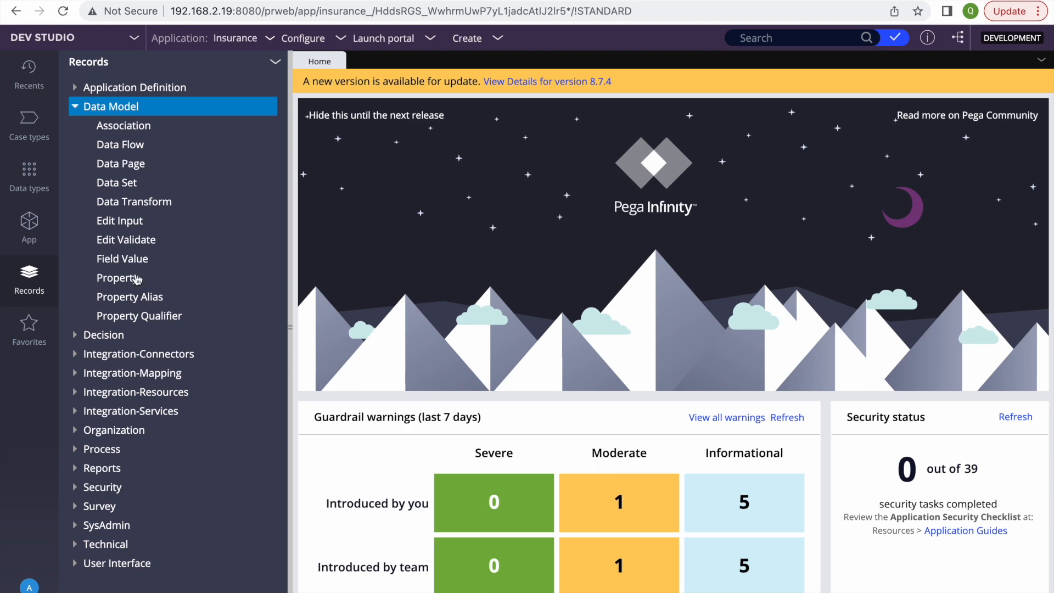
{"action": "left_click", "coordinate": [113, 280]}
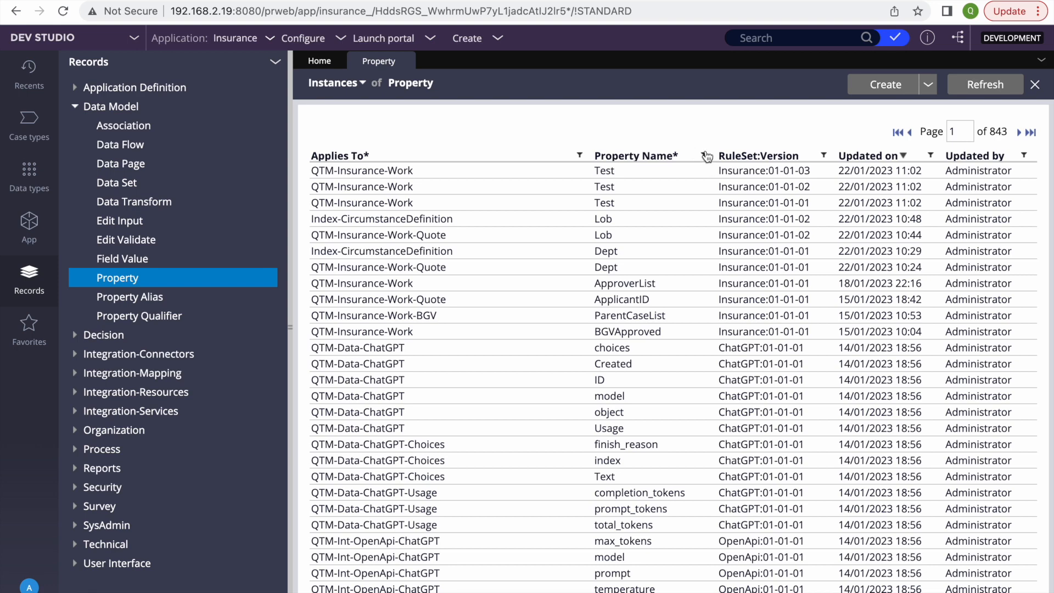
{"action": "left_click", "coordinate": [704, 155]}
{"action": "left_click", "coordinate": [590, 223]}
{"action": "type", "text": "pxresults"}
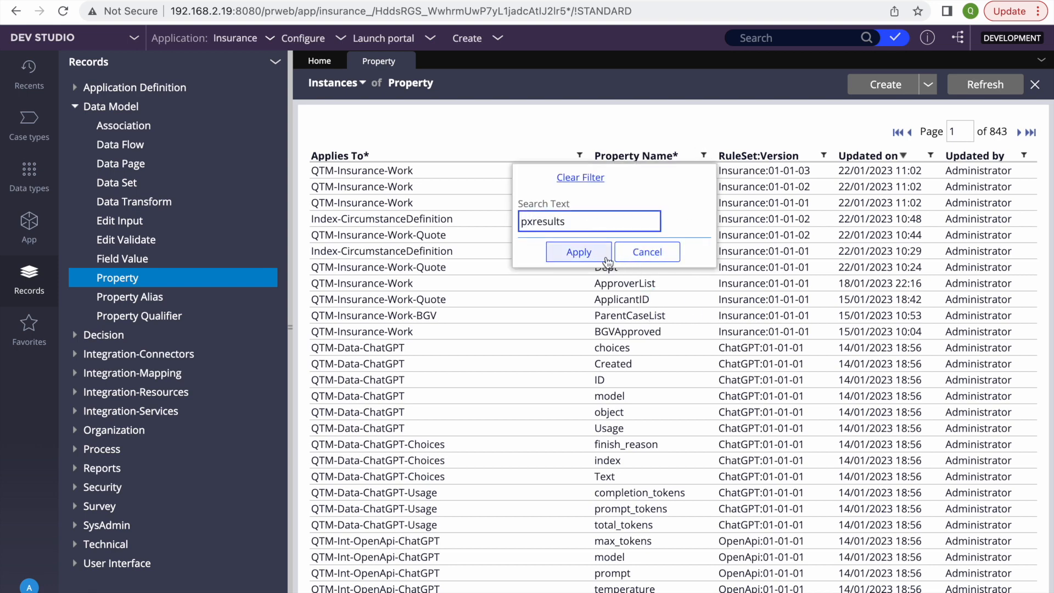
{"action": "left_click", "coordinate": [578, 251]}
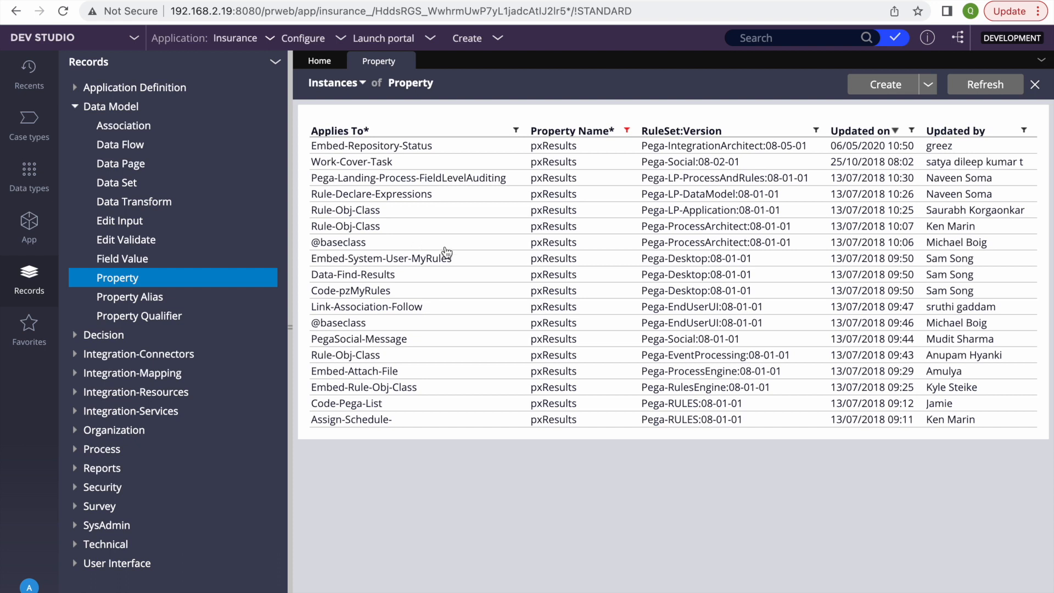
{"action": "left_click", "coordinate": [544, 244]}
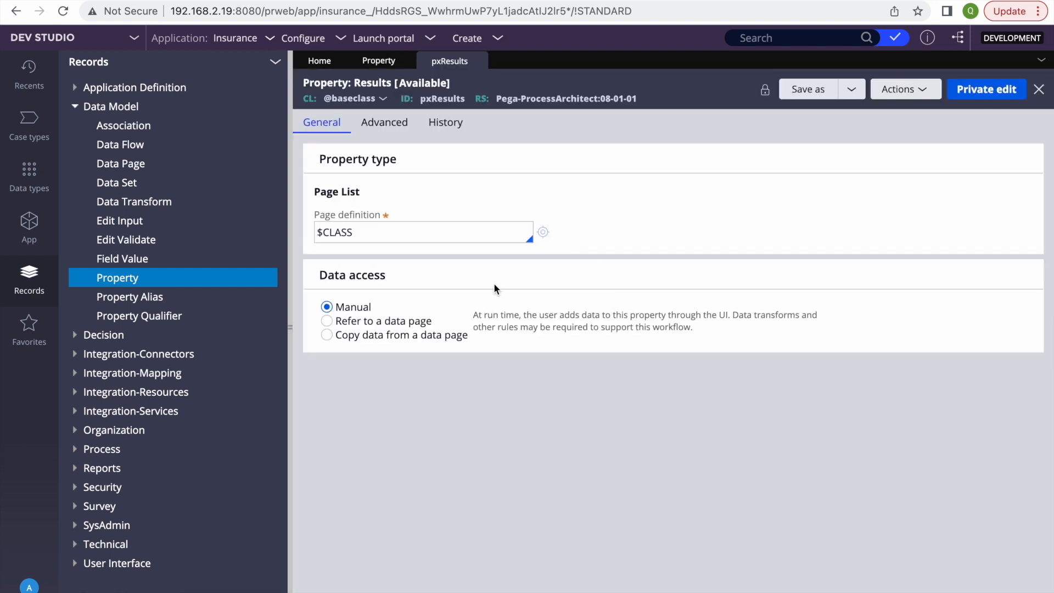
Step: Examine the page definition of the pxResults page list property
{"action": "double_click", "coordinate": [388, 230]}
{"action": "triple_click", "coordinate": [388, 231]}
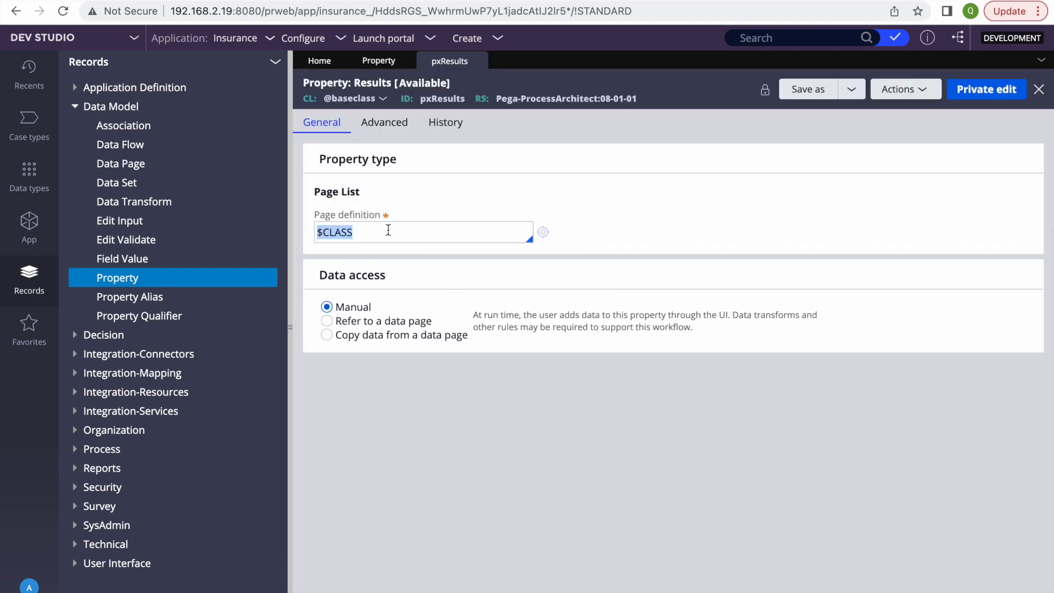
{"action": "triple_click", "coordinate": [388, 230]}
{"action": "left_click", "coordinate": [328, 231]}
{"action": "double_click", "coordinate": [328, 231]}
{"action": "left_click", "coordinate": [387, 230]}
Step: Open the D_QuoteList data page of the Quote class and review its definition and data sources
{"action": "left_click", "coordinate": [29, 222]}
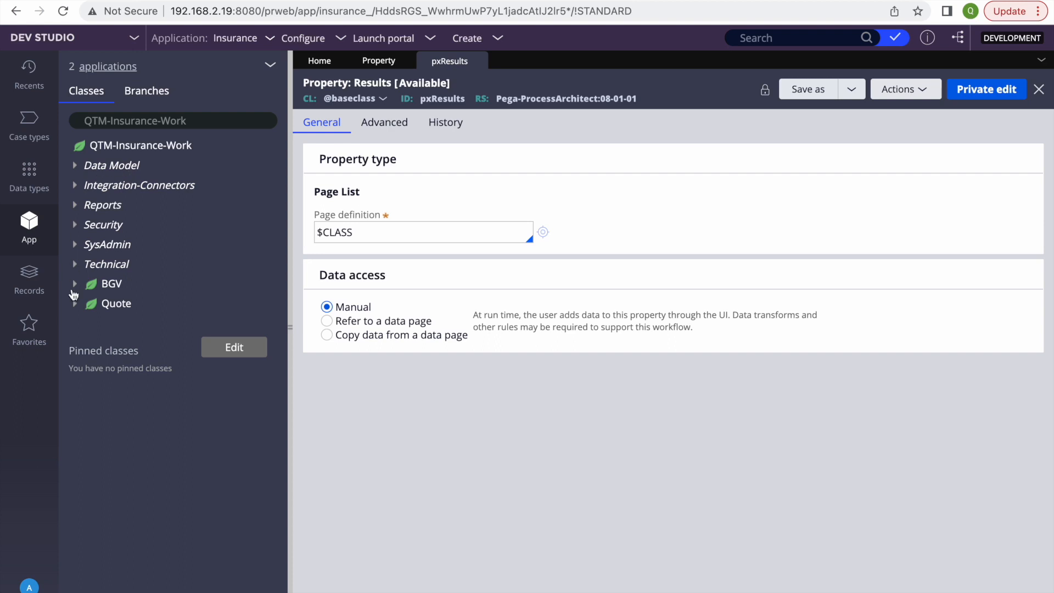
{"action": "left_click", "coordinate": [74, 307]}
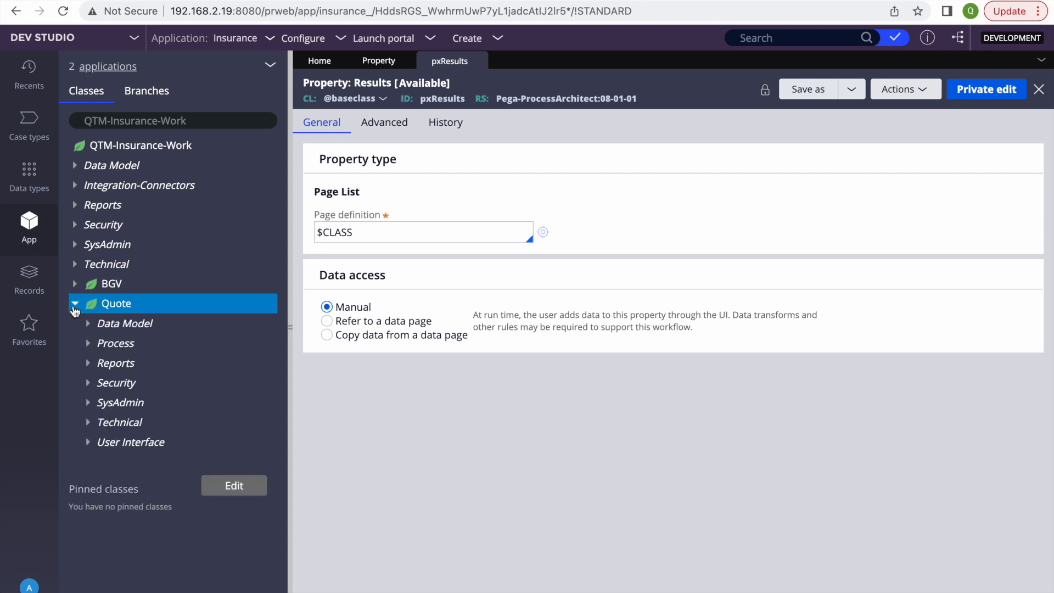
{"action": "left_click", "coordinate": [88, 324]}
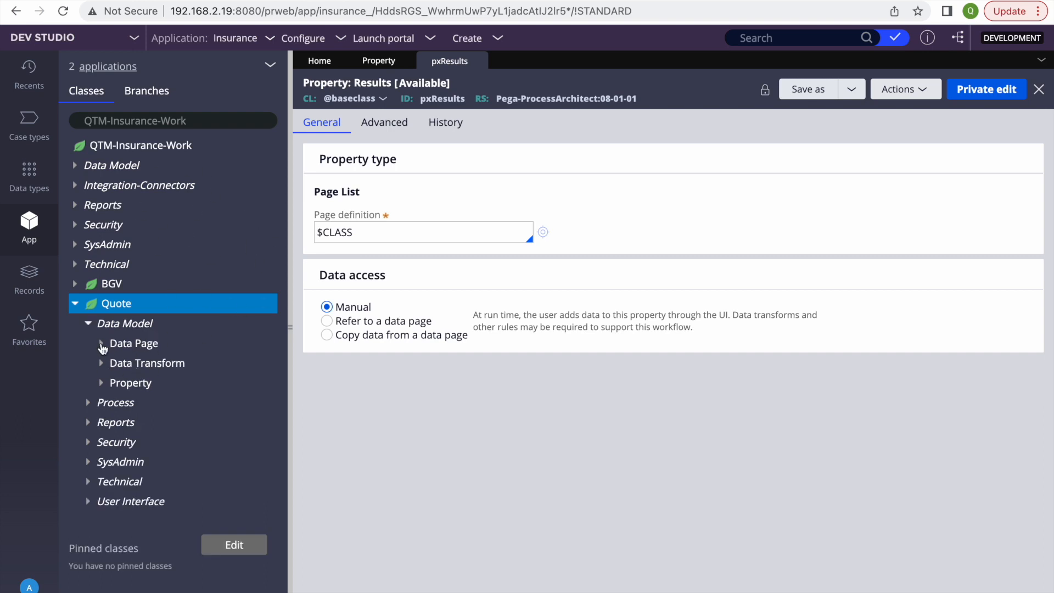
{"action": "left_click", "coordinate": [101, 345]}
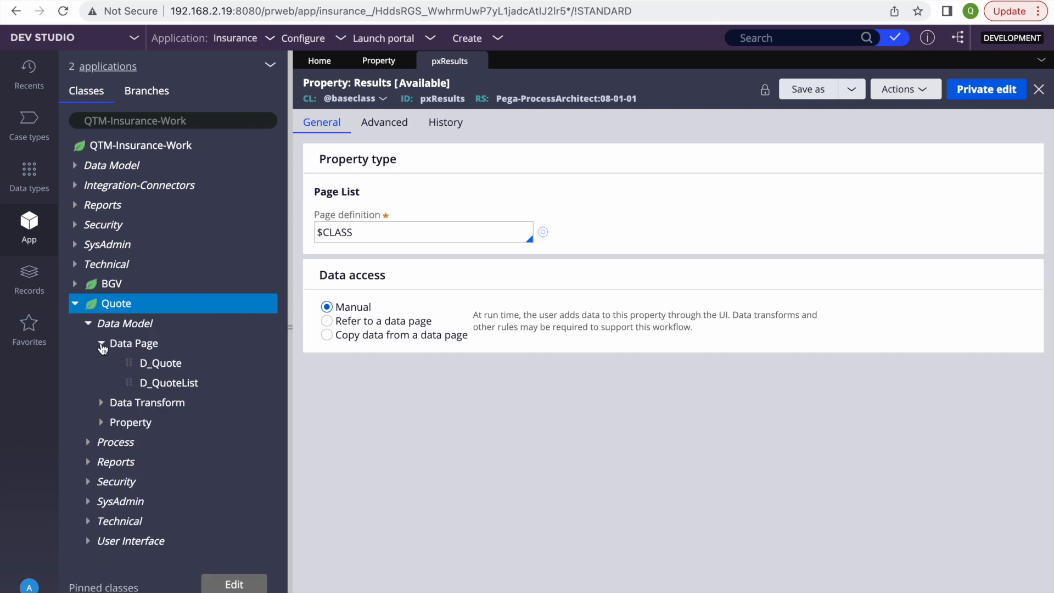
{"action": "left_click", "coordinate": [173, 384]}
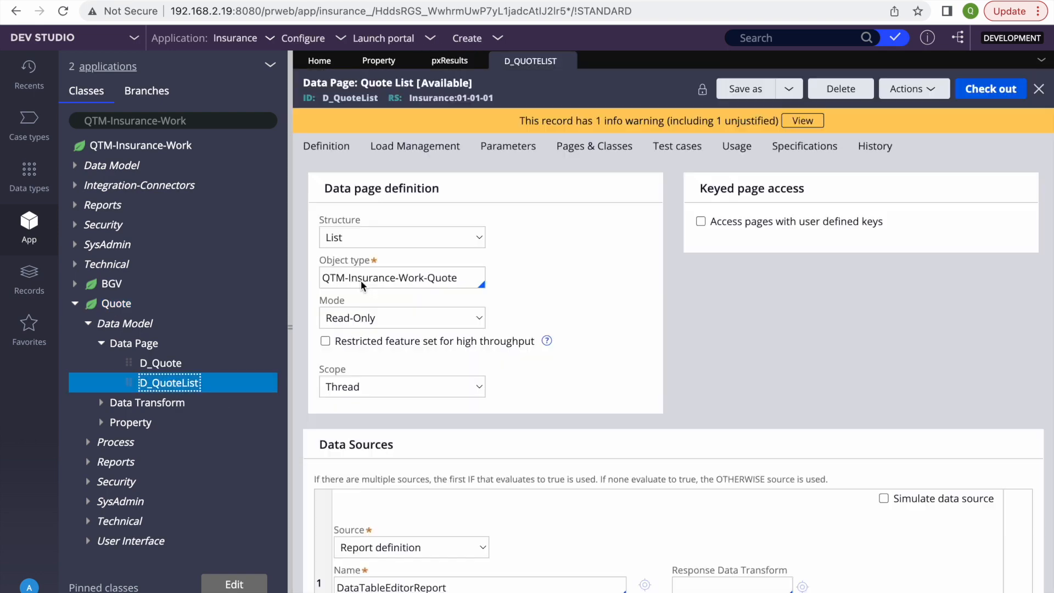
{"action": "scroll", "coordinate": [615, 335], "scroll_direction": "down", "scroll_amount": 5}
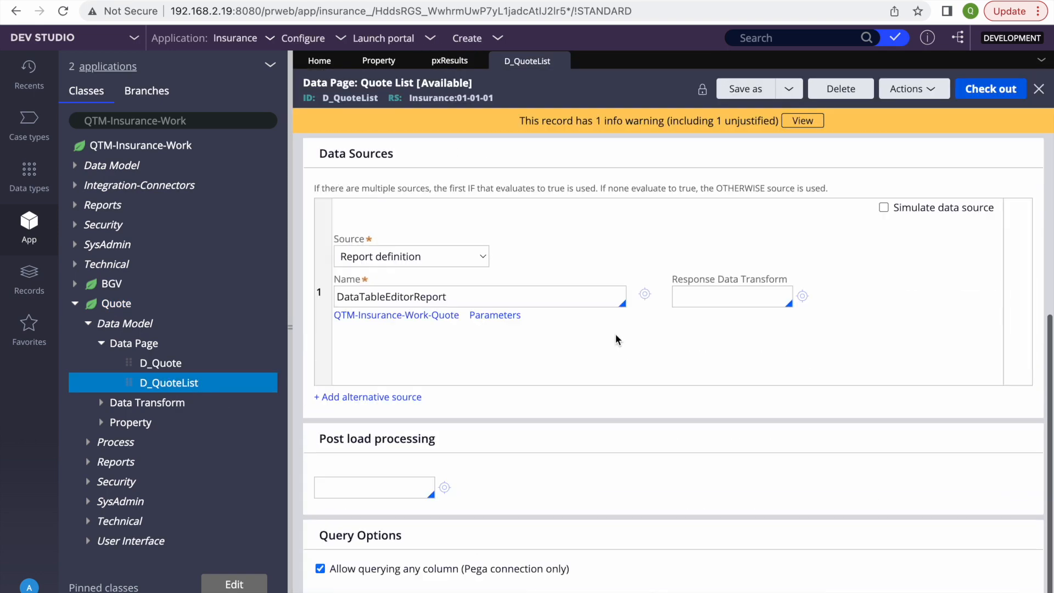
Step: Run the D_QuoteList data page with all its instances flushed before execution
{"action": "left_click", "coordinate": [913, 86]}
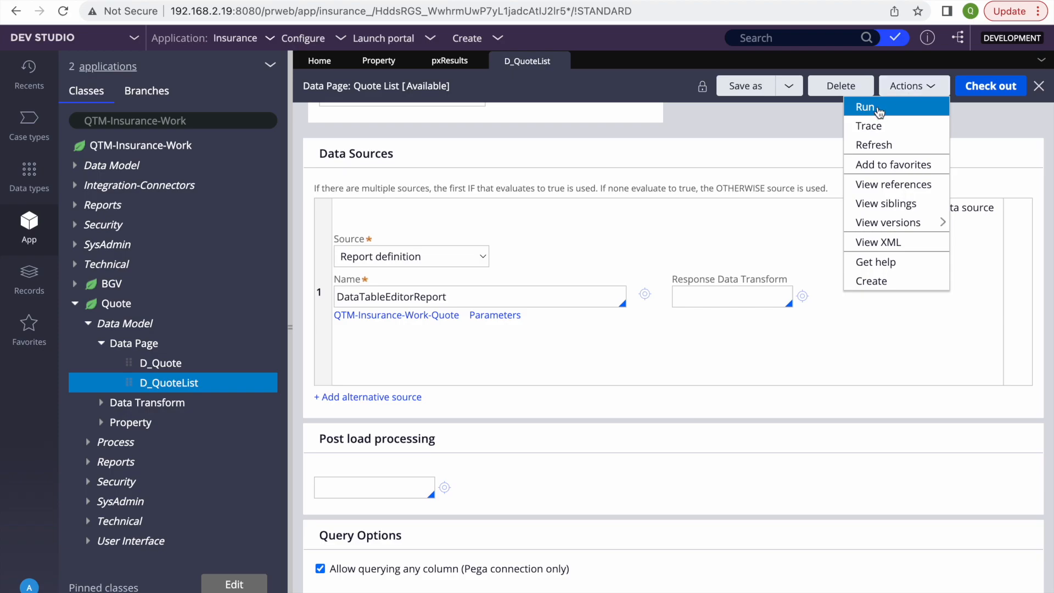
{"action": "left_click", "coordinate": [877, 105]}
{"action": "left_click", "coordinate": [295, 140]}
{"action": "left_click", "coordinate": [1011, 42]}
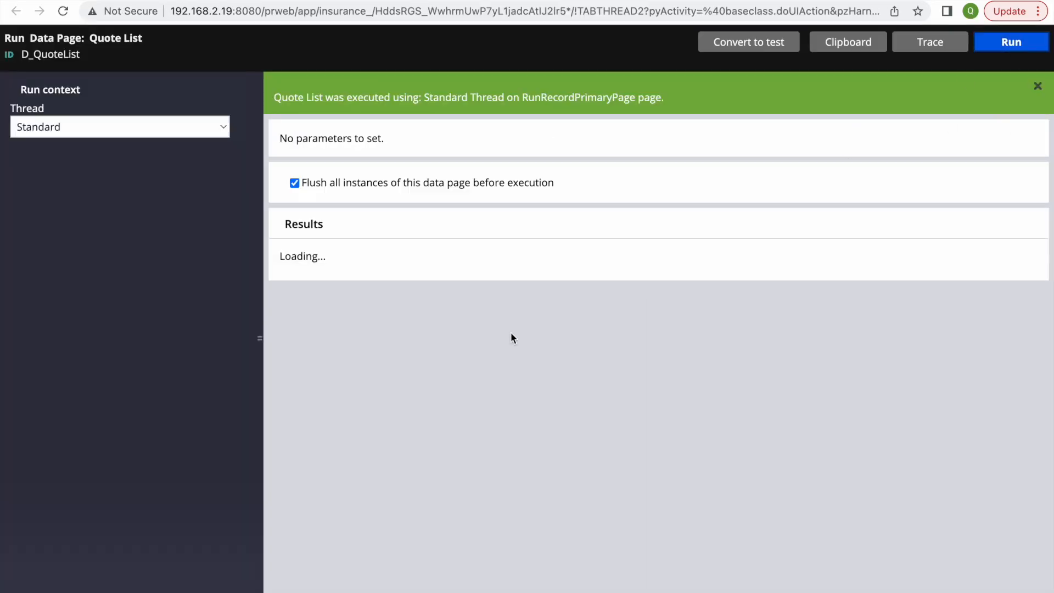
Step: Expand pxResults in the run results and examine the first item's properties, including its pxObjClass
{"action": "scroll", "coordinate": [483, 340], "scroll_direction": "down", "scroll_amount": 4}
{"action": "scroll", "coordinate": [491, 436], "scroll_direction": "down", "scroll_amount": 15}
{"action": "scroll", "coordinate": [389, 357], "scroll_direction": "up", "scroll_amount": 18}
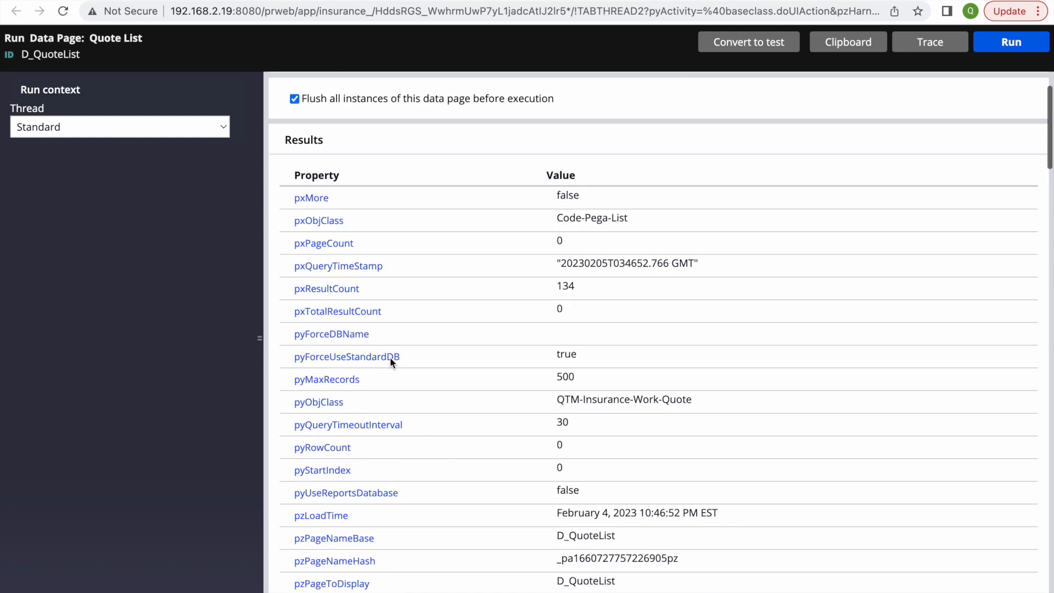
{"action": "scroll", "coordinate": [390, 357], "scroll_direction": "down", "scroll_amount": 5}
{"action": "left_click", "coordinate": [299, 497]}
{"action": "scroll", "coordinate": [301, 505], "scroll_direction": "down", "scroll_amount": 2}
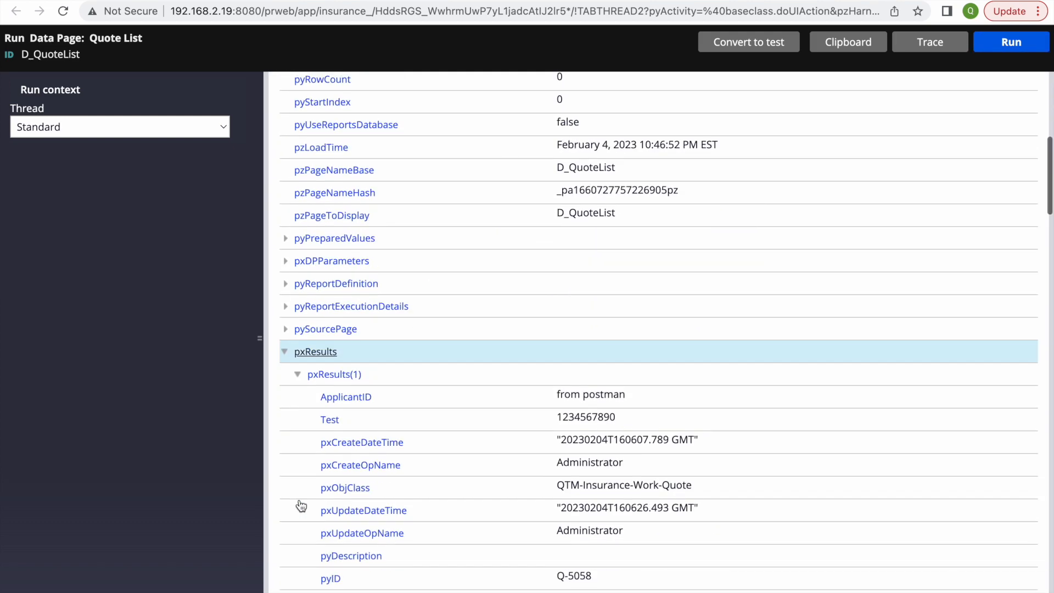
{"action": "scroll", "coordinate": [476, 487], "scroll_direction": "down", "scroll_amount": 5}
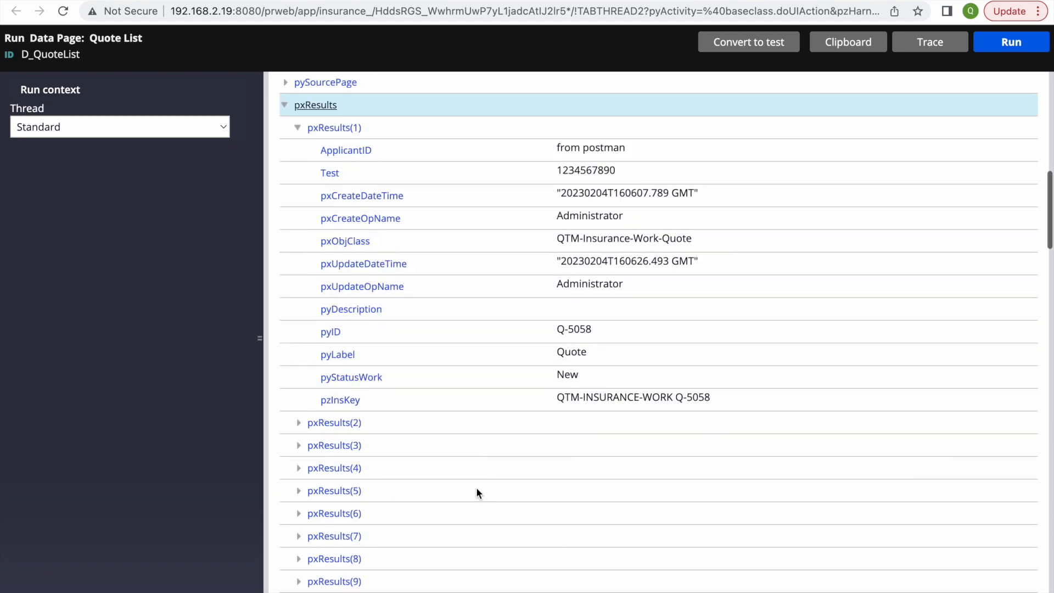
{"action": "scroll", "coordinate": [476, 492], "scroll_direction": "up", "scroll_amount": 1}
{"action": "left_click", "coordinate": [551, 256]}
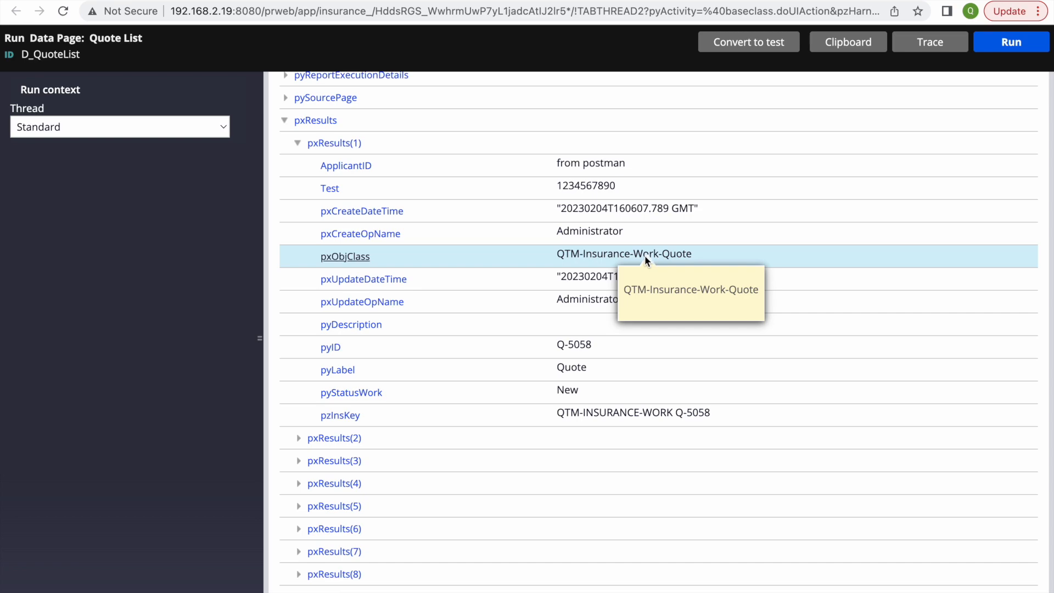
Step: Return to Dev Studio and compare the object type of D_QuoteList with the page definition of the pxResults property
{"action": "left_click", "coordinate": [254, 1]}
{"action": "scroll", "coordinate": [406, 253], "scroll_direction": "up", "scroll_amount": 5}
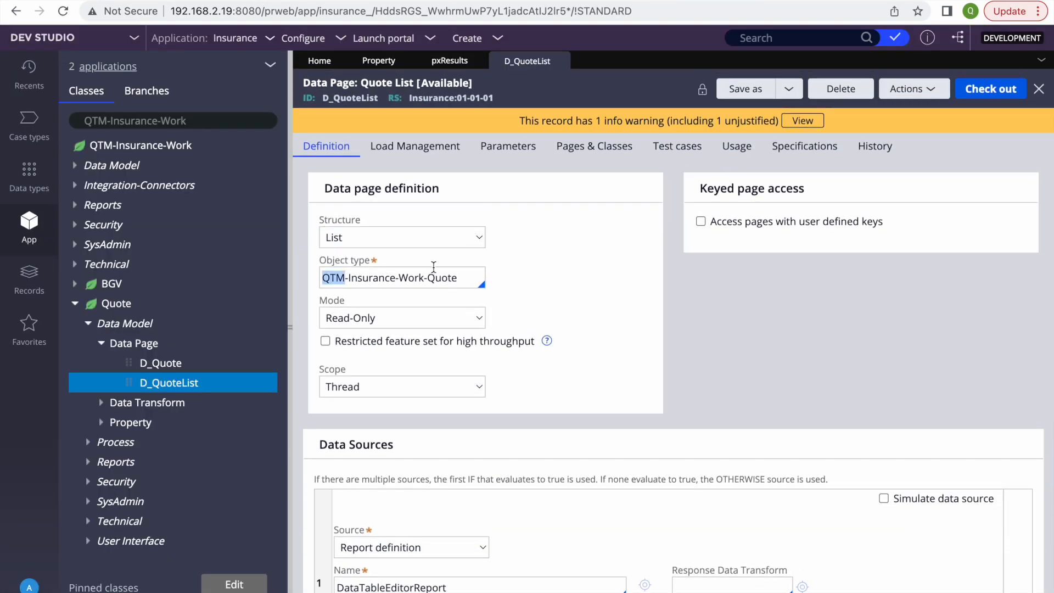
{"action": "triple_click", "coordinate": [434, 267]}
{"action": "left_click", "coordinate": [645, 324]}
{"action": "left_click", "coordinate": [476, 61]}
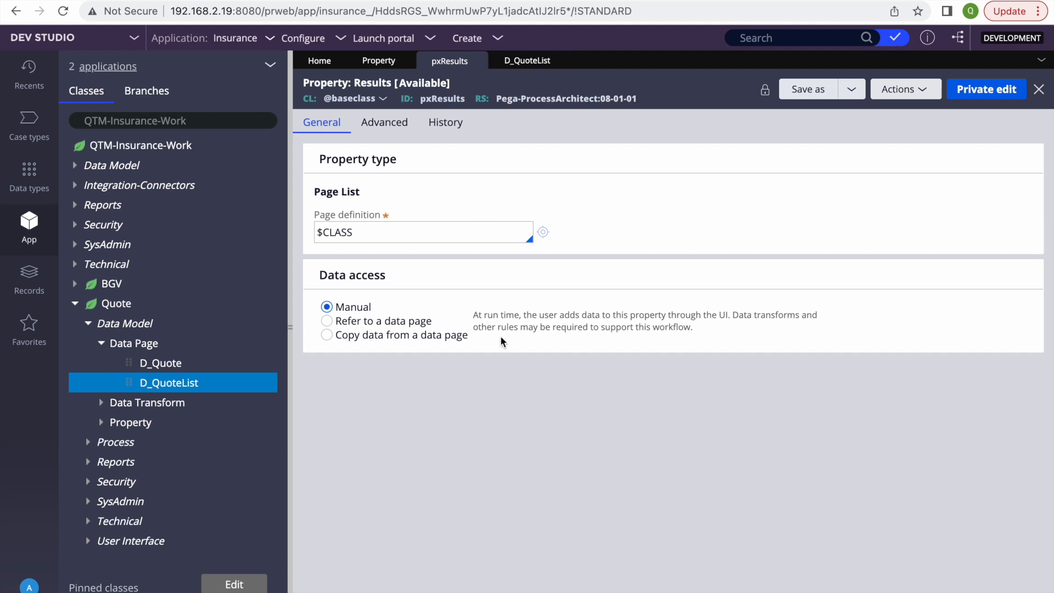
{"action": "left_click", "coordinate": [382, 240]}
{"action": "triple_click", "coordinate": [450, 235]}
{"action": "left_click", "coordinate": [527, 61]}
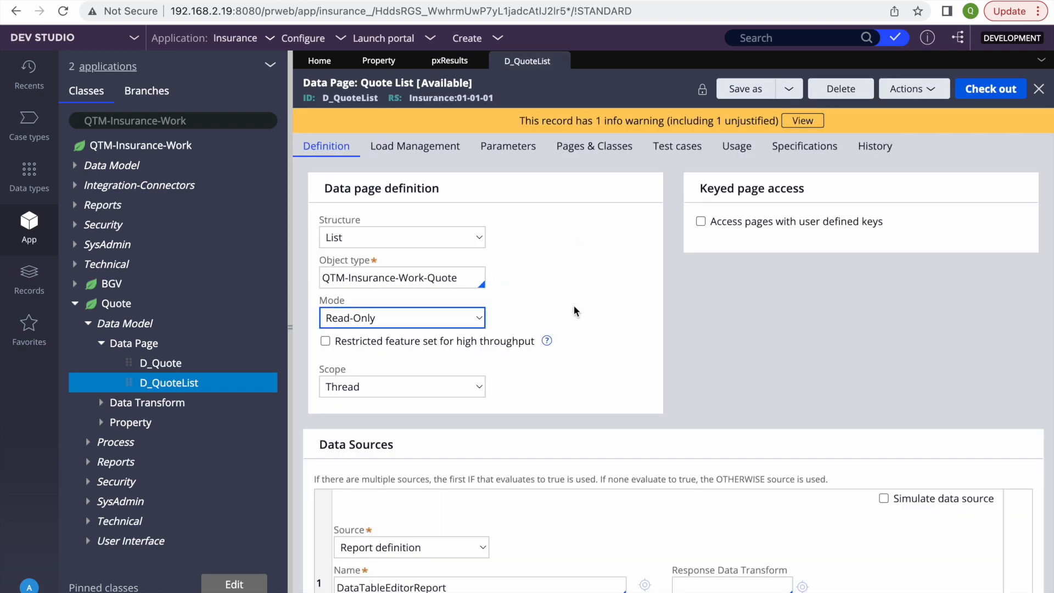
Step: Start a copy of the pxResults property and label it Employee List
{"action": "left_click", "coordinate": [449, 61]}
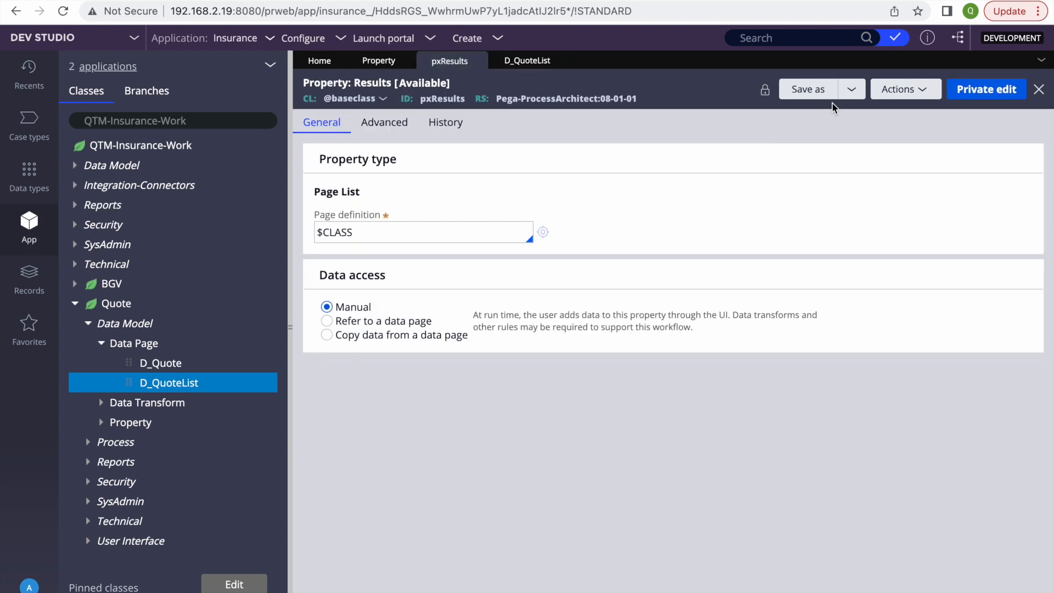
{"action": "left_click", "coordinate": [809, 89]}
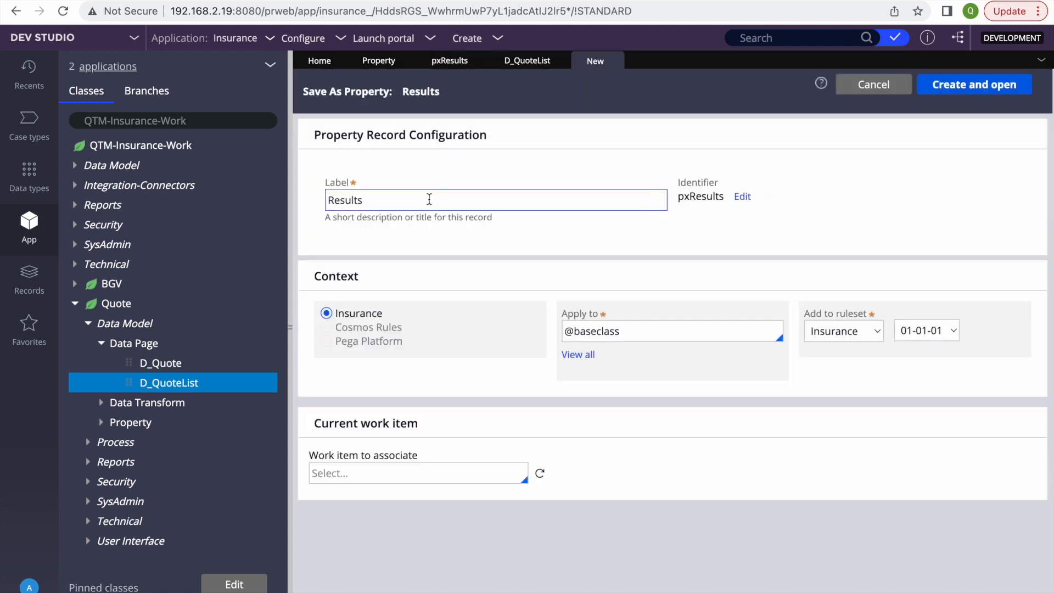
{"action": "double_click", "coordinate": [393, 194]}
{"action": "type", "text": "Emp"}
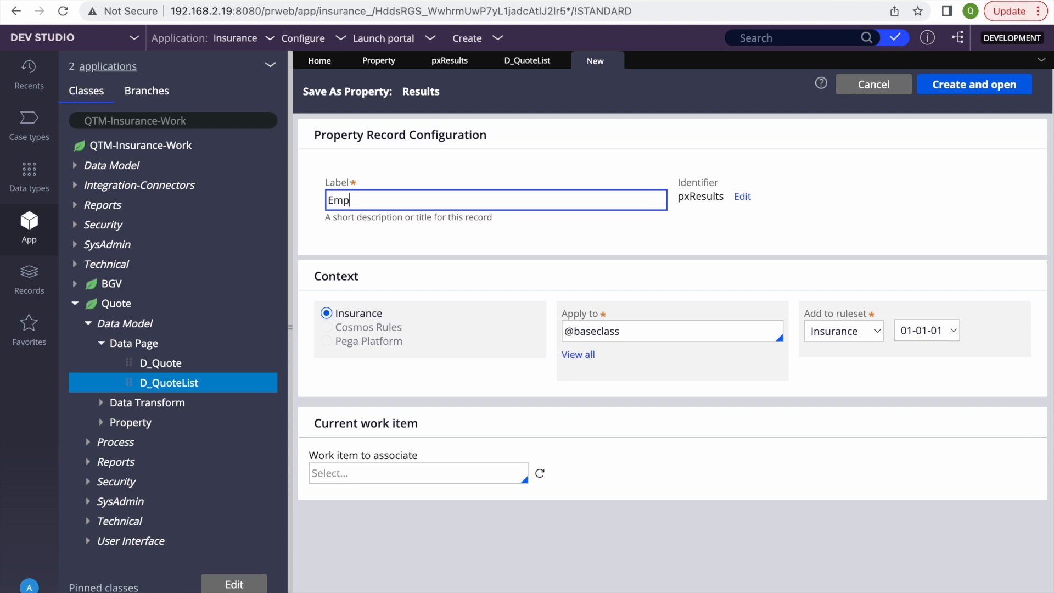
{"action": "type", "text": "loyee List"}
Step: Set the class that the Employee List property applies to as QTM-Insurance-Work
{"action": "left_click", "coordinate": [634, 332]}
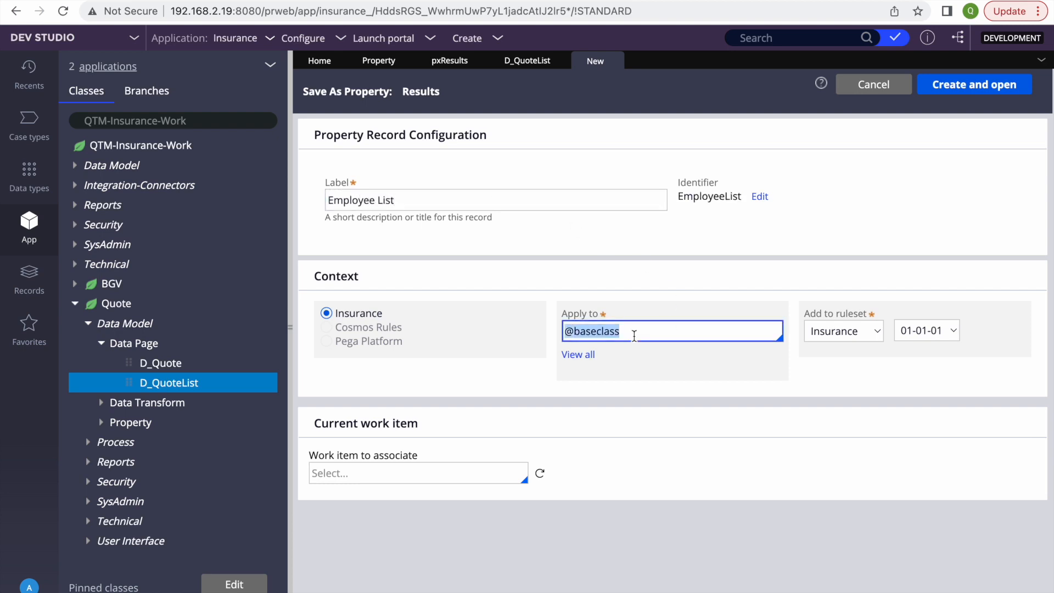
{"action": "key", "text": "BackSpace"}
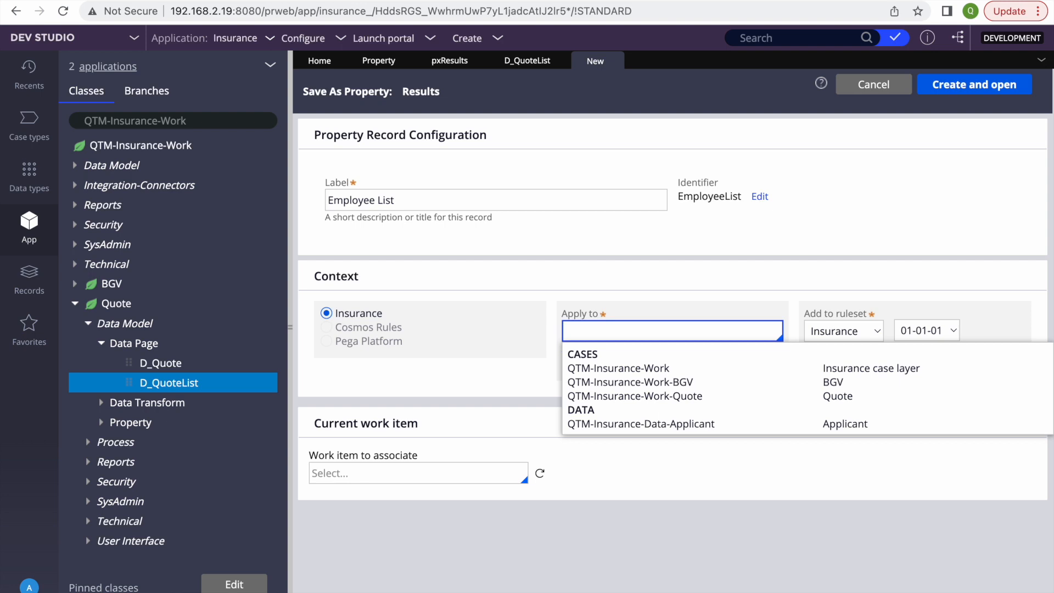
{"action": "left_click", "coordinate": [611, 380]}
{"action": "triple_click", "coordinate": [698, 327]}
{"action": "key", "text": "BackSpace"}
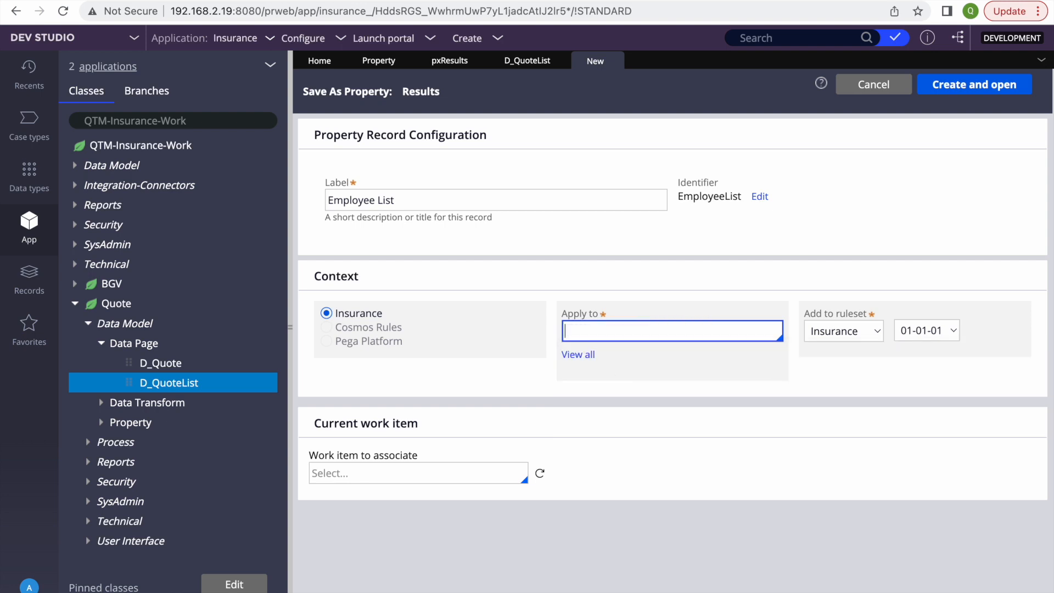
{"action": "left_click", "coordinate": [618, 368]}
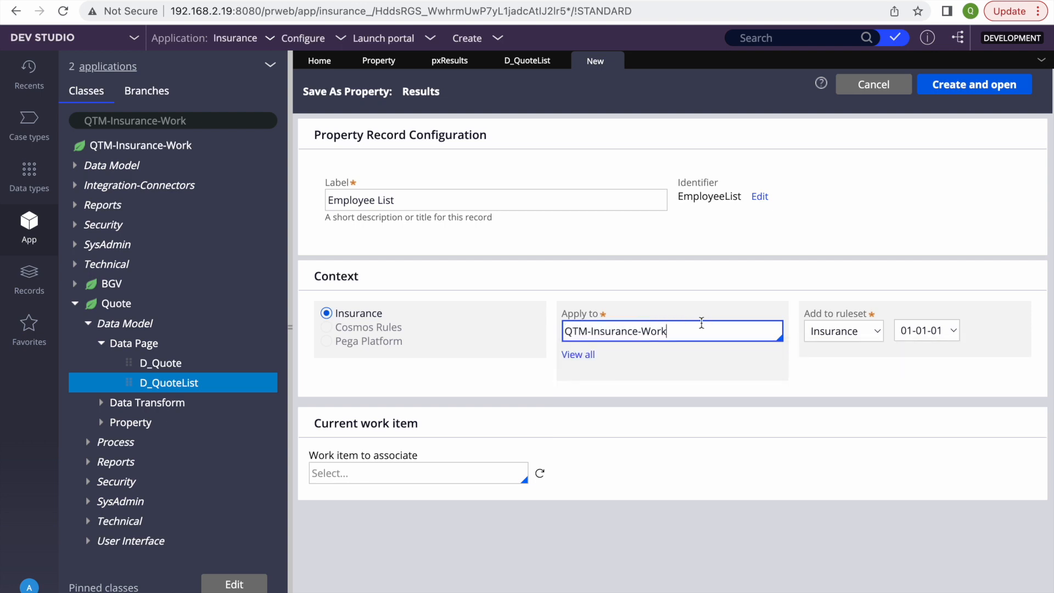
Step: Create the Employee List property record and clear its page definition
{"action": "left_click", "coordinate": [974, 85]}
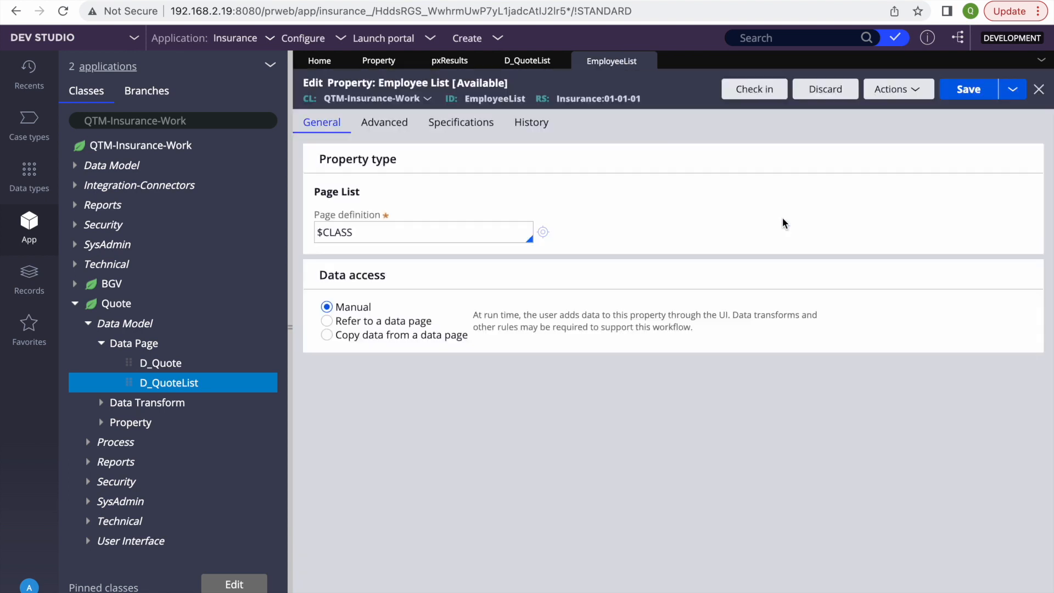
{"action": "triple_click", "coordinate": [378, 230]}
{"action": "key", "text": "BackSpace"}
{"action": "left_click", "coordinate": [499, 325]}
{"action": "left_click", "coordinate": [199, 123]}
Step: Add a new data type labelled Employee to the Insurance application
{"action": "left_click", "coordinate": [28, 184]}
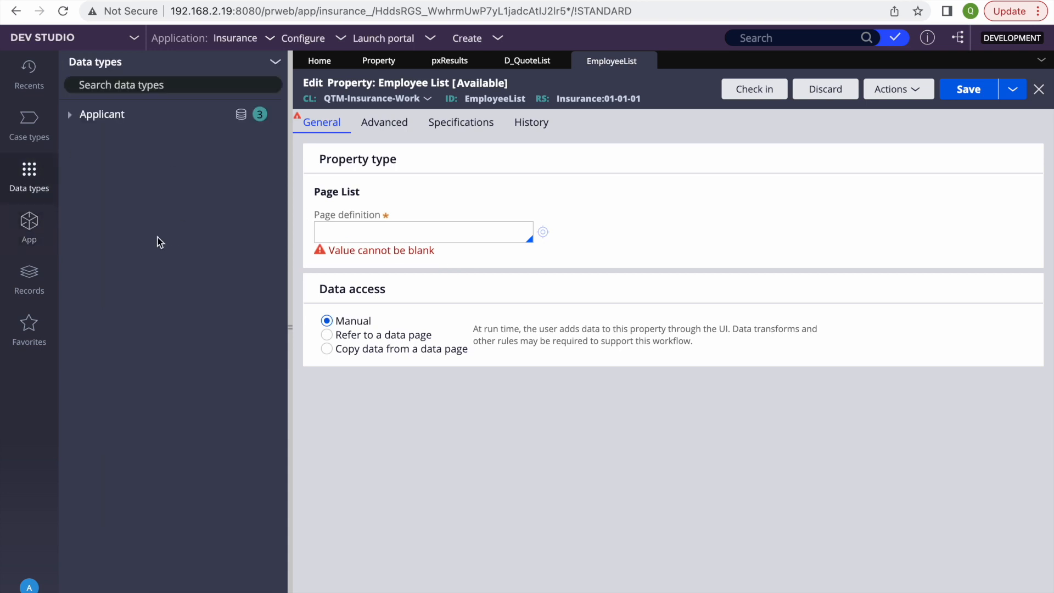
{"action": "left_click", "coordinate": [275, 61]}
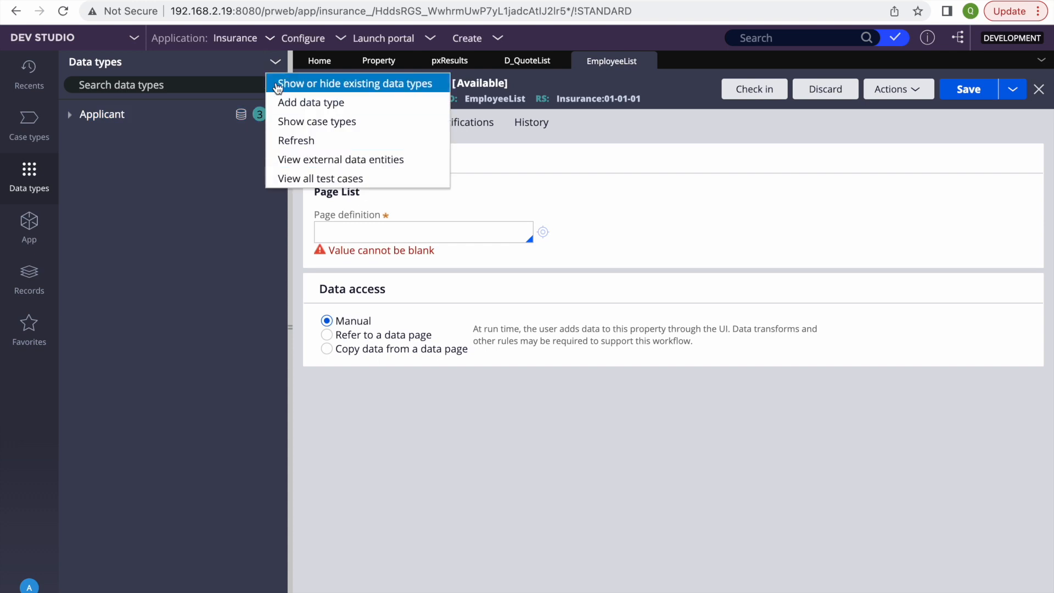
{"action": "left_click", "coordinate": [301, 102]}
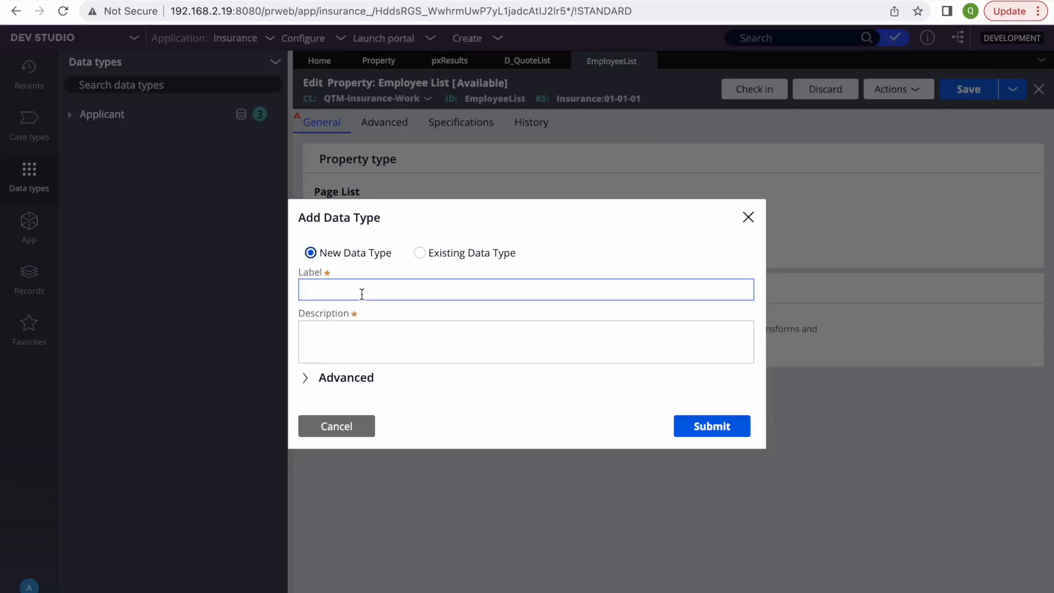
{"action": "left_click", "coordinate": [344, 293]}
{"action": "type", "text": "Emplpoyy"}
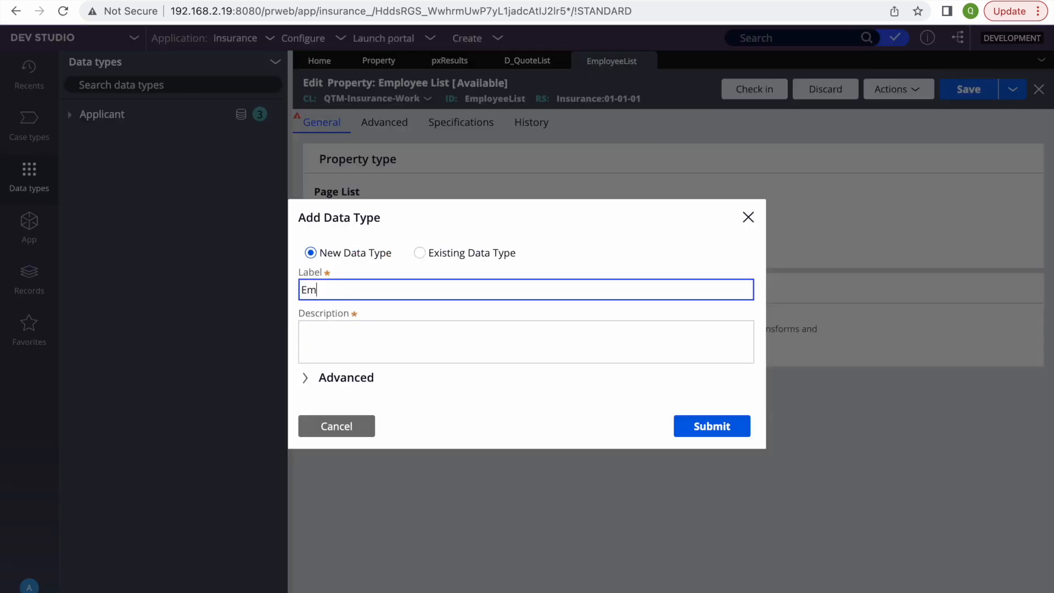
{"action": "key", "text": "BackSpace"}
{"action": "key", "text": "BackSpace"}
{"action": "key", "text": "BackSpace"}
{"action": "key", "text": "BackSpace"}
{"action": "type", "text": "oyee"}
{"action": "key", "text": "Tab"}
{"action": "left_click", "coordinate": [693, 420]}
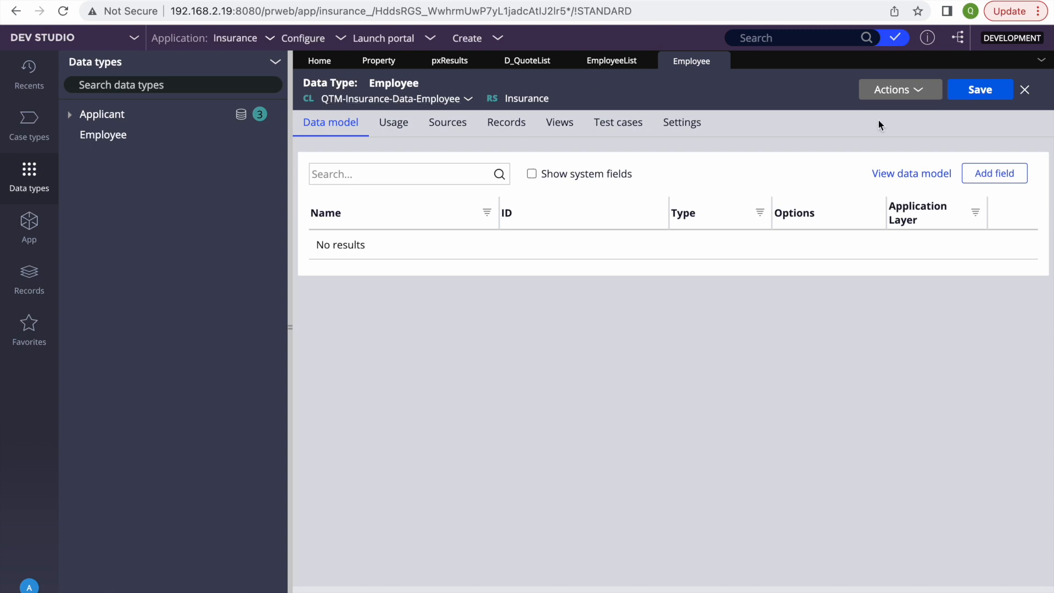
Step: Add Employee ID and First Name as single-line text fields to the Employee data type
{"action": "left_click", "coordinate": [985, 174]}
{"action": "type", "text": "Employee ID"}
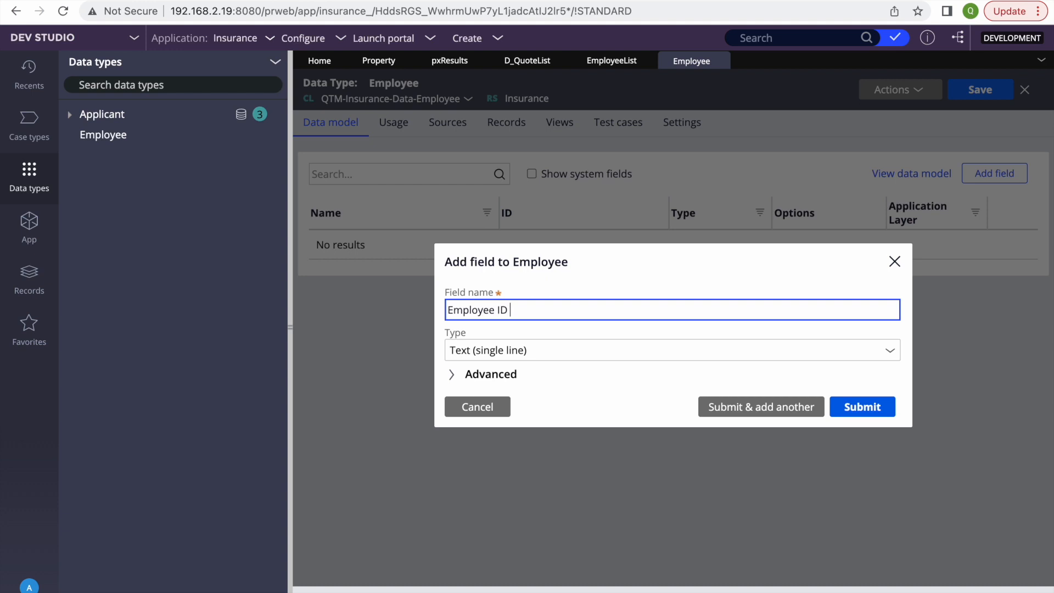
{"action": "left_click", "coordinate": [739, 408]}
{"action": "type", "text": "f"}
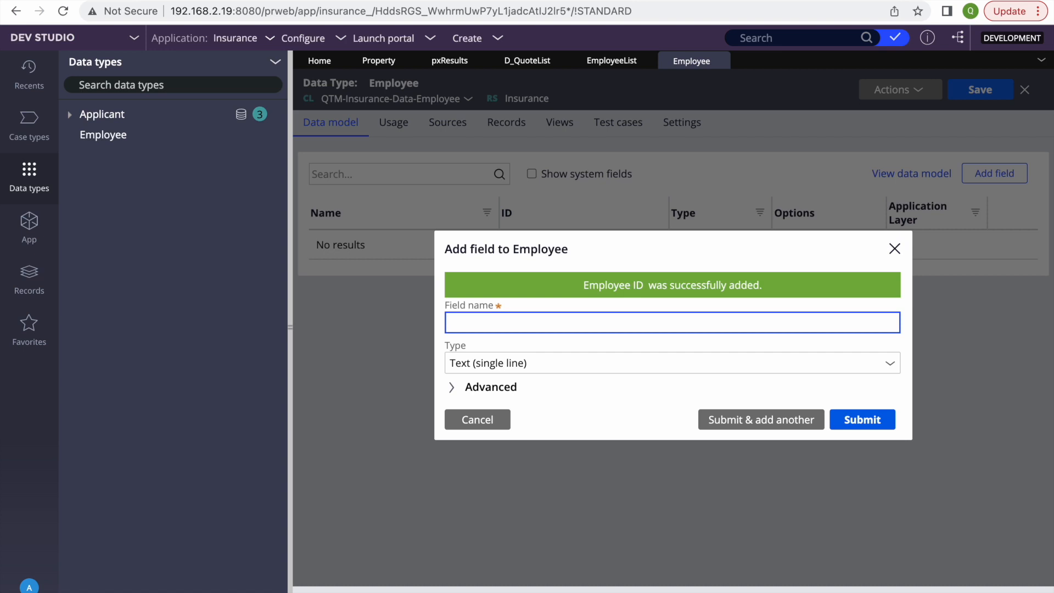
{"action": "type", "text": "irst Name"}
{"action": "left_click", "coordinate": [739, 423]}
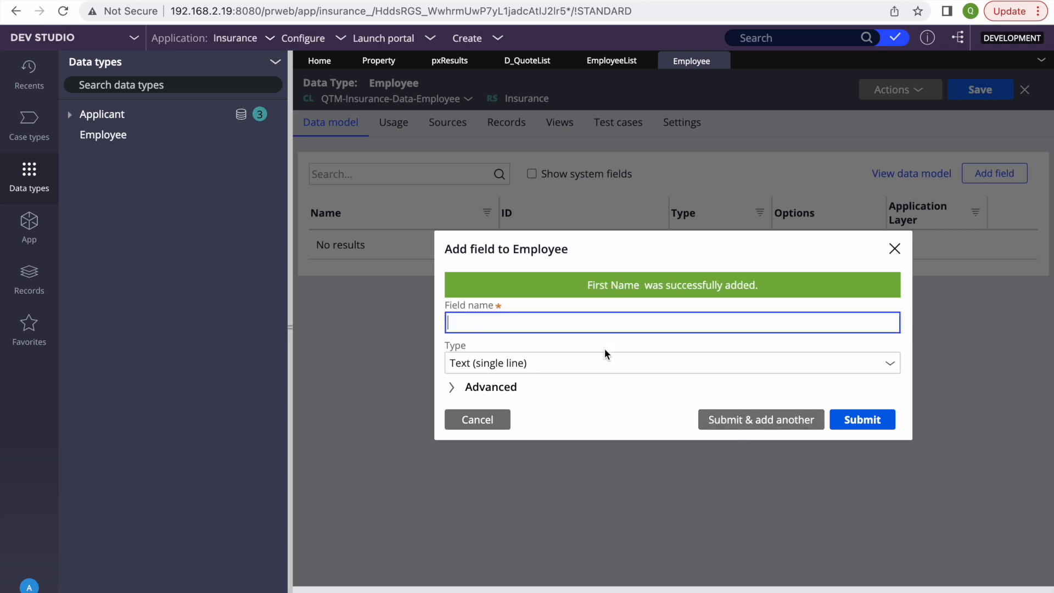
Step: Add a single-line text field named Last Name to the Employee data type
{"action": "type", "text": "Last Na"}
{"action": "key", "text": "BackSpace"}
{"action": "key", "text": "BackSpace"}
{"action": "type", "text": "Name"}
{"action": "left_click", "coordinate": [735, 422]}
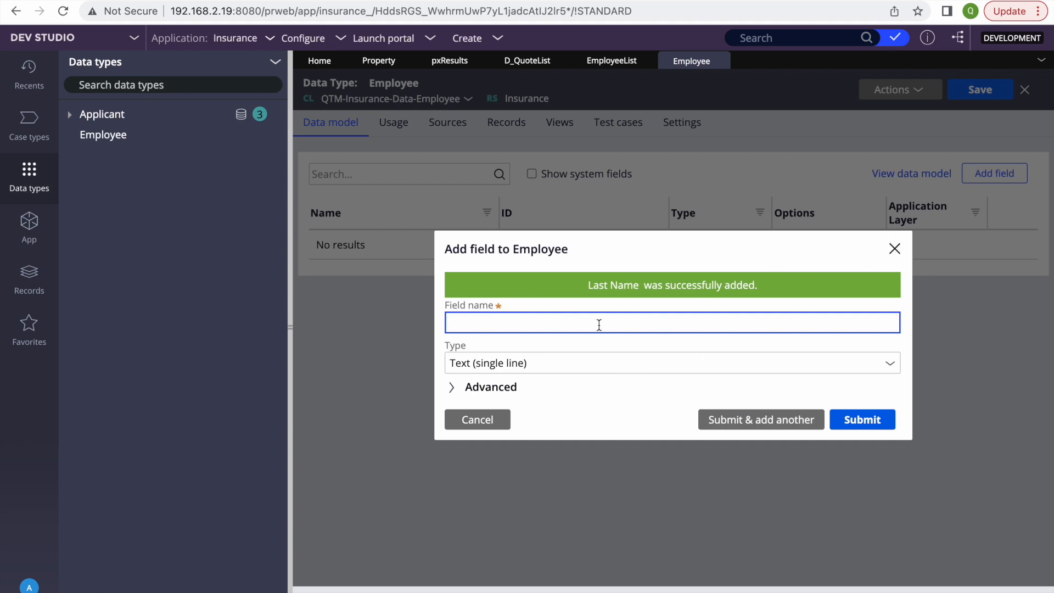
Step: Add a Salary field of type Decimal and save the Employee data type
{"action": "type", "text": "Salary"}
{"action": "left_click", "coordinate": [888, 364]}
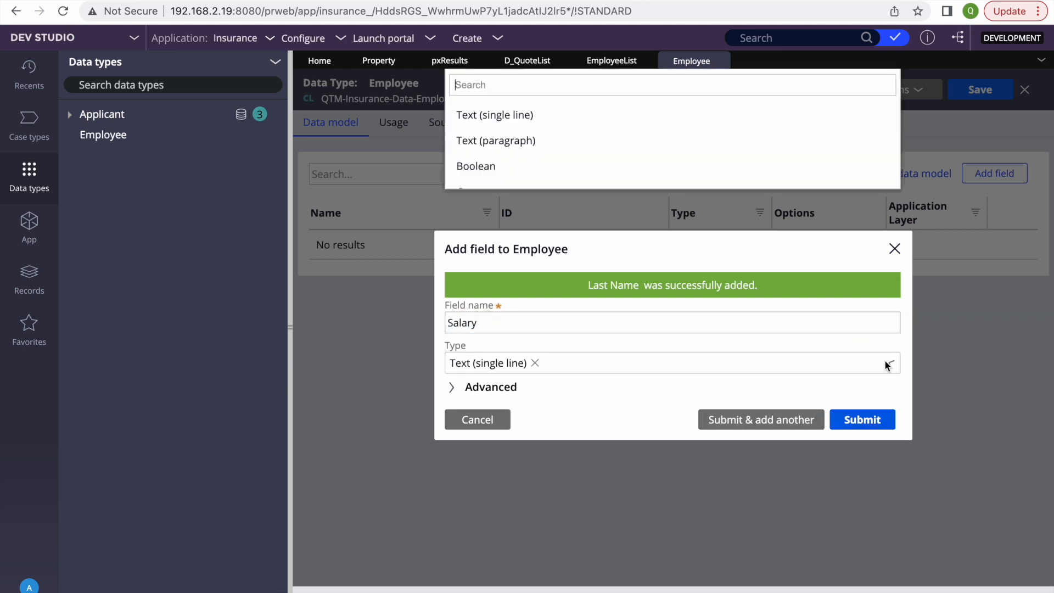
{"action": "left_click", "coordinate": [508, 261]}
{"action": "left_click", "coordinate": [884, 421]}
{"action": "left_click", "coordinate": [970, 91]}
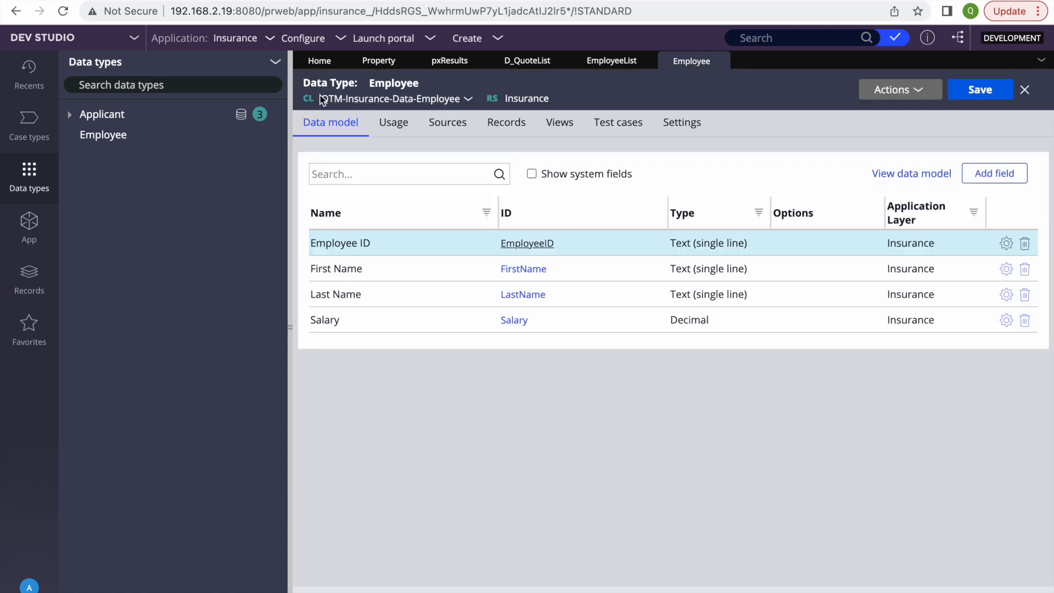
Step: Copy the Employee data type's class name QTM-Insurance-Data-Employee into the Employee List page definition and save the property
{"action": "left_click_drag", "start_coordinate": [323, 101], "coordinate": [464, 101]}
{"action": "key", "text": "super+c"}
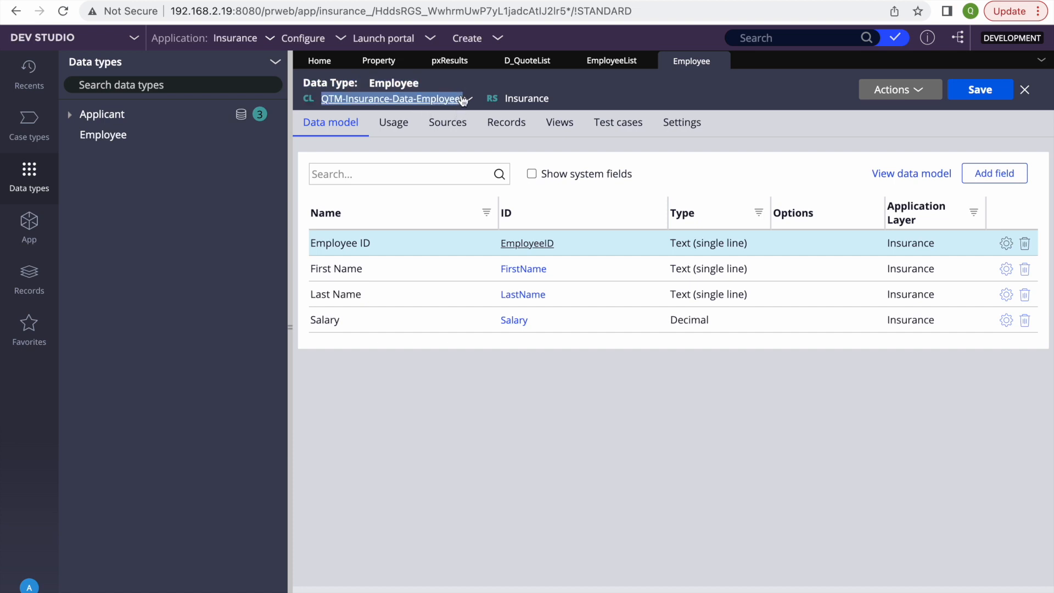
{"action": "left_click", "coordinate": [632, 61]}
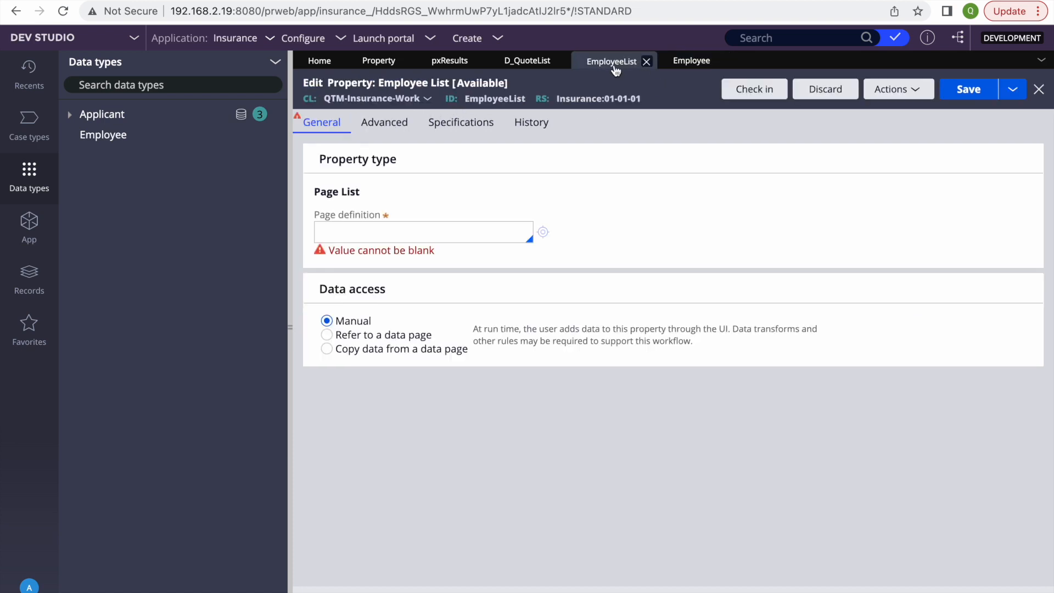
{"action": "left_click", "coordinate": [375, 234]}
{"action": "key", "text": "super+v"}
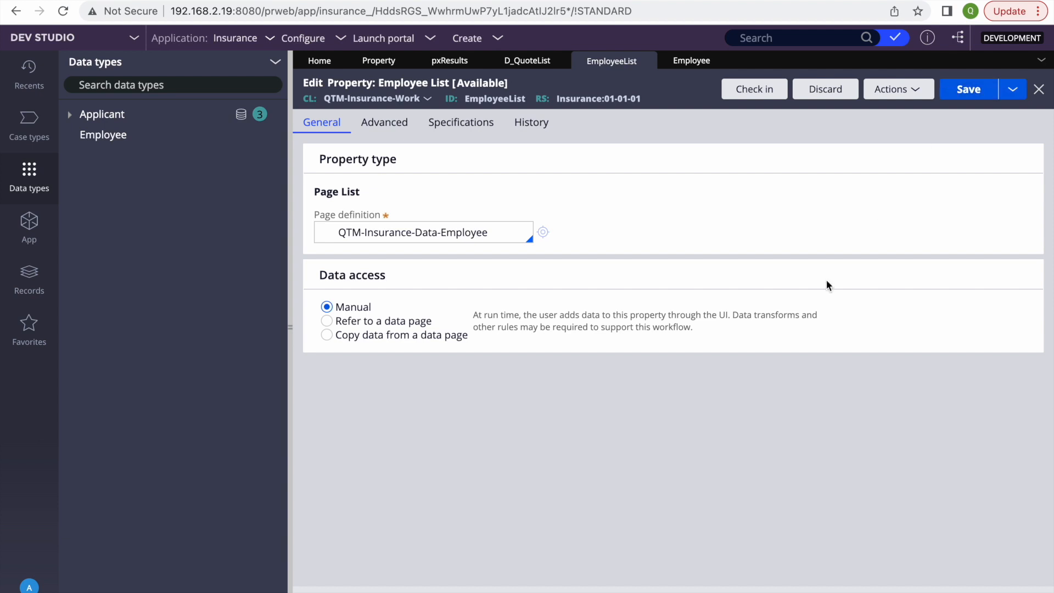
{"action": "left_click", "coordinate": [338, 232]}
{"action": "key", "text": "BackSpace"}
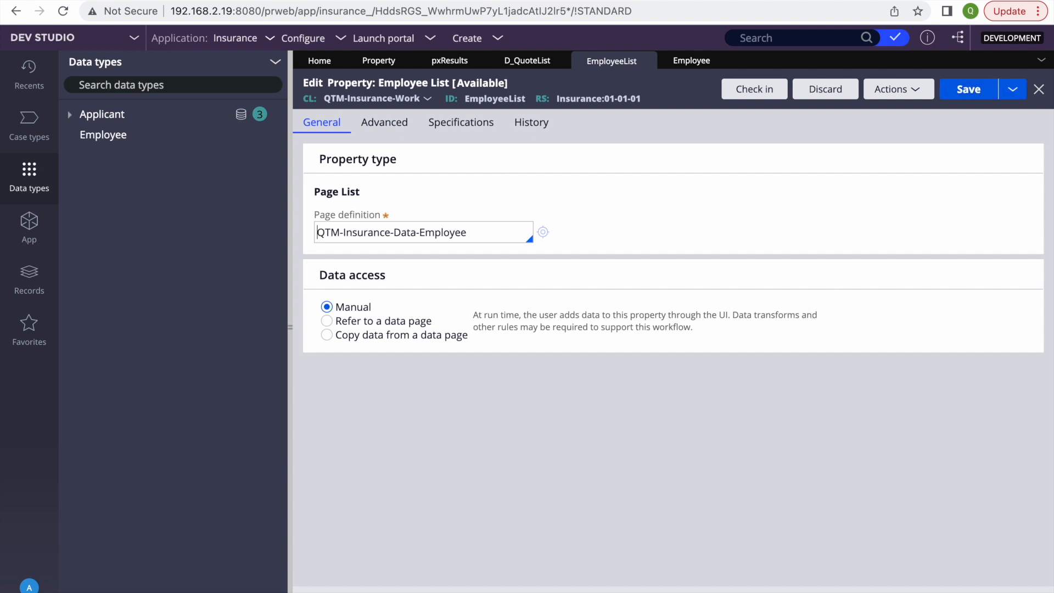
{"action": "left_click", "coordinate": [968, 89]}
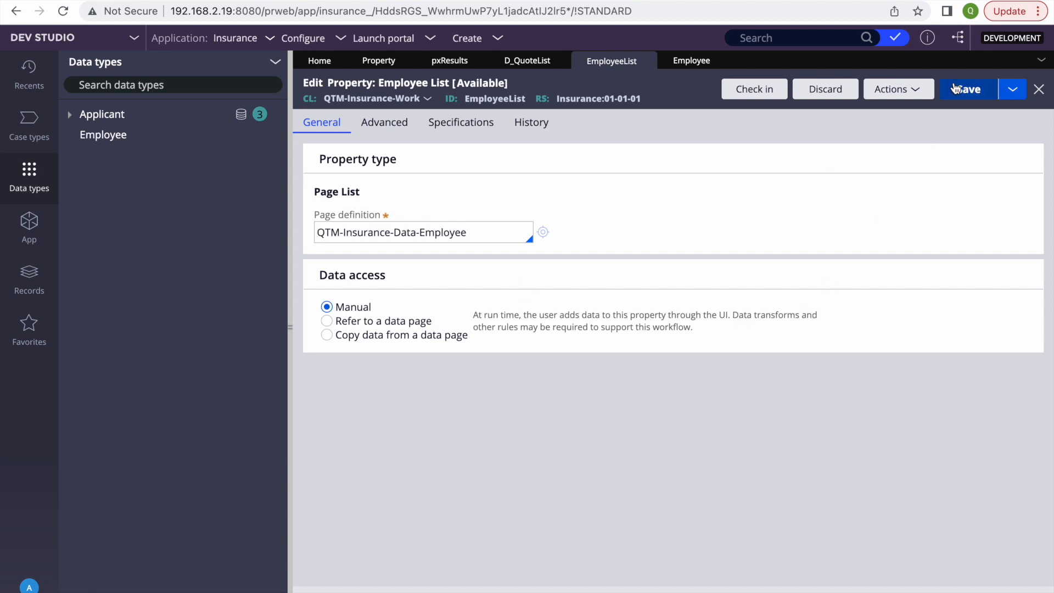
Step: Compare the pxResults page definition with the Employee data model and the Employee List property
{"action": "left_click", "coordinate": [450, 62]}
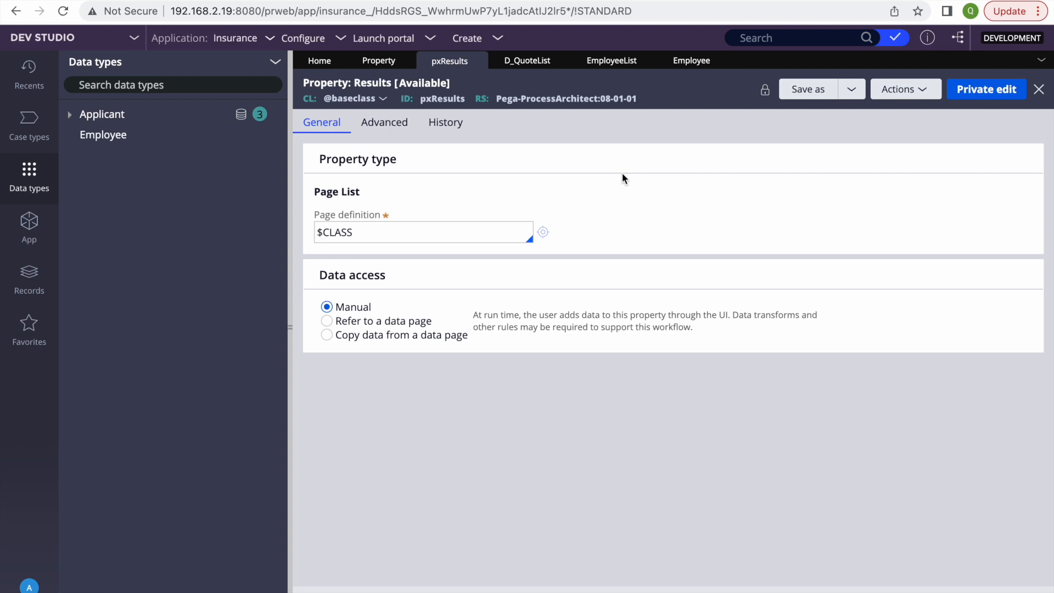
{"action": "left_click", "coordinate": [688, 61]}
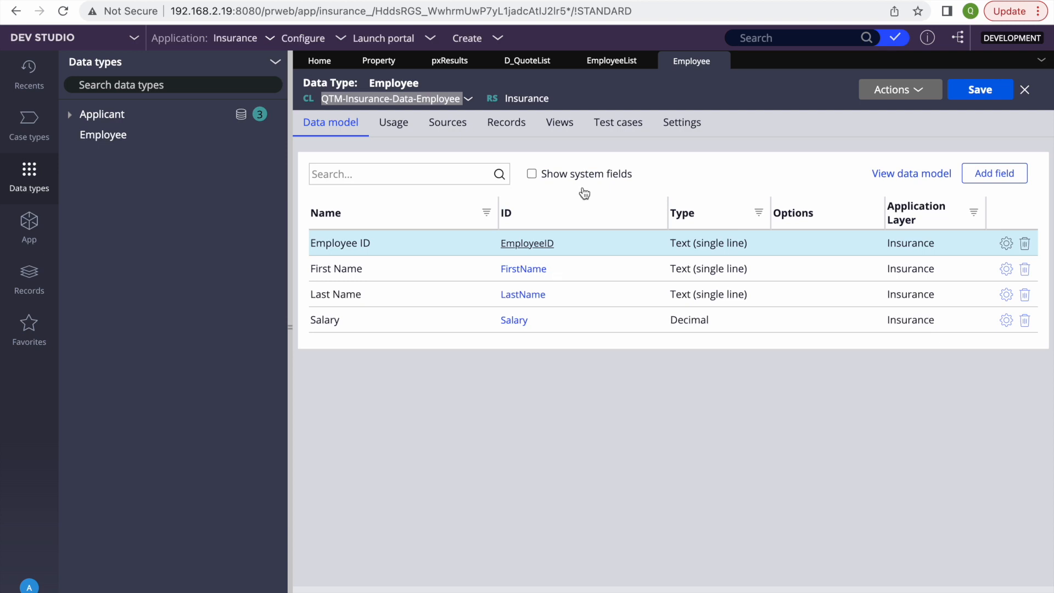
{"action": "left_click", "coordinate": [609, 61]}
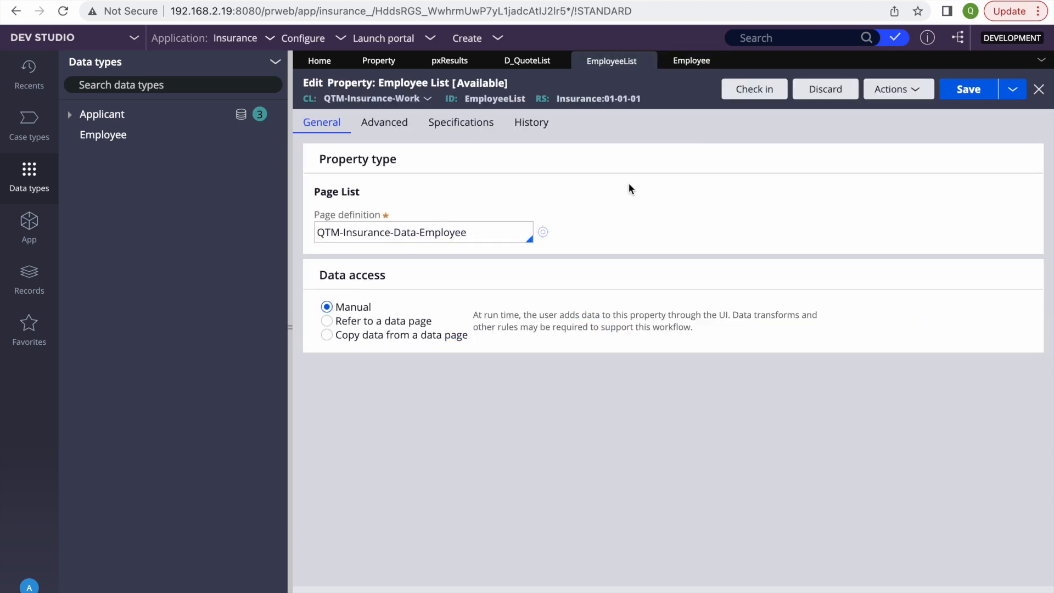
Step: Try copying data from a data page as the data access for the Employee List property
{"action": "left_click", "coordinate": [327, 336]}
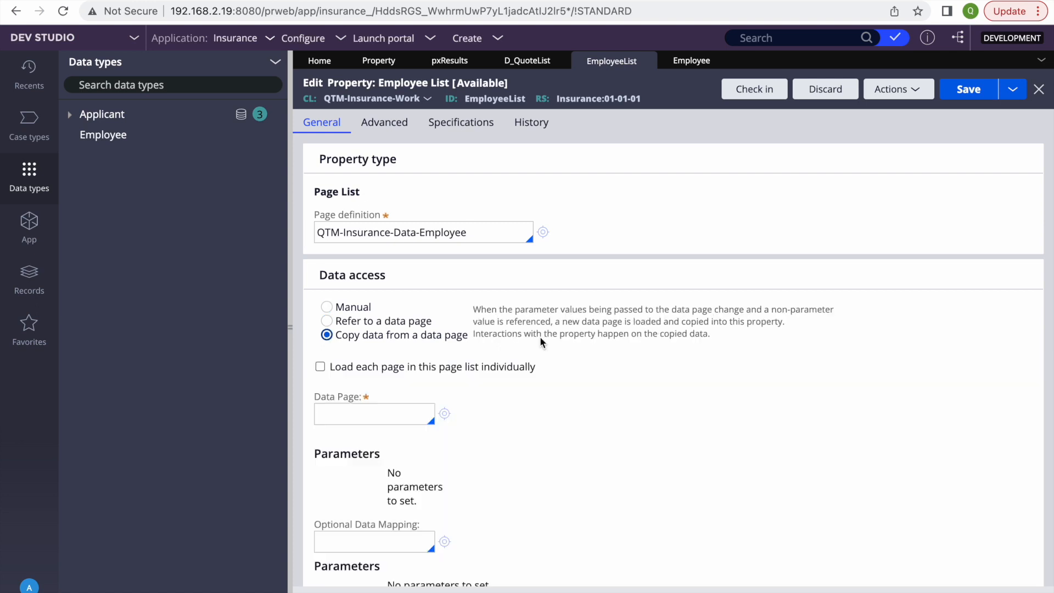
{"action": "left_click", "coordinate": [392, 419]}
Step: Switch to the video call, admit the waiting participant, and return to Google Chrome
{"action": "key", "text": "F4"}
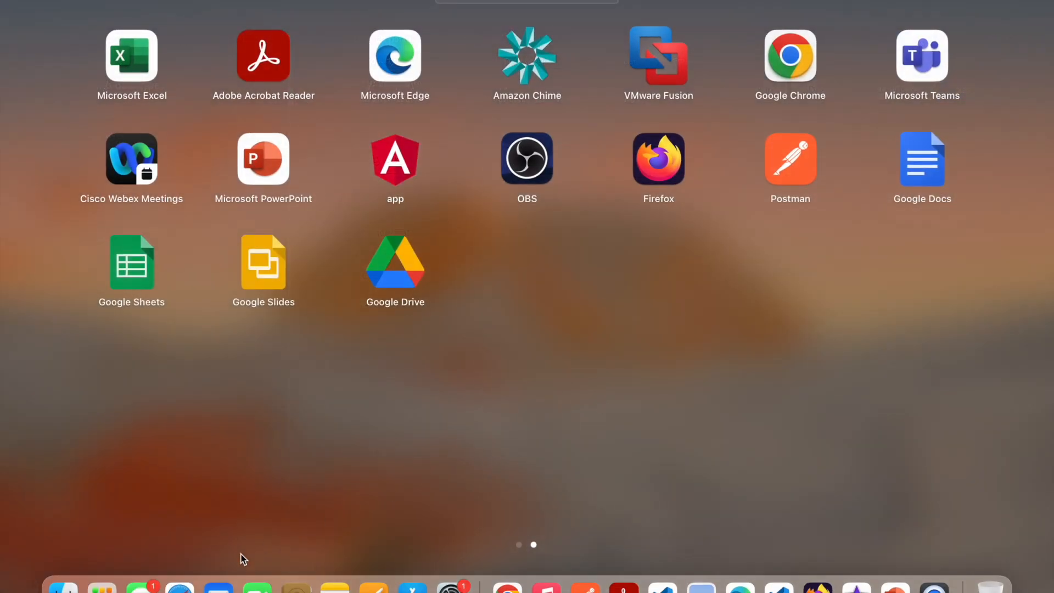
{"action": "left_click", "coordinate": [180, 589]}
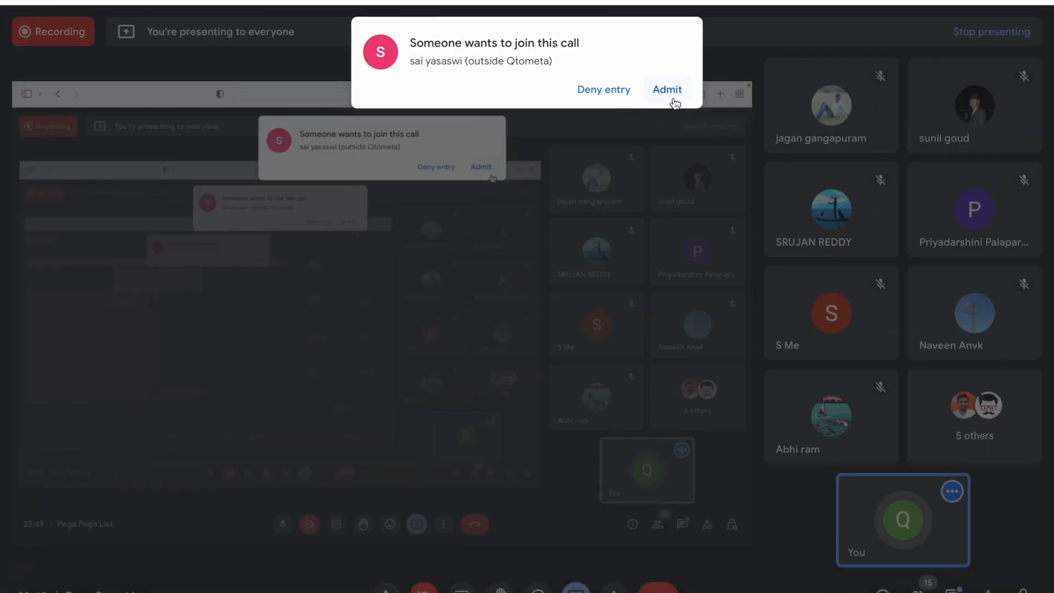
{"action": "left_click", "coordinate": [674, 99]}
{"action": "key", "text": "F4"}
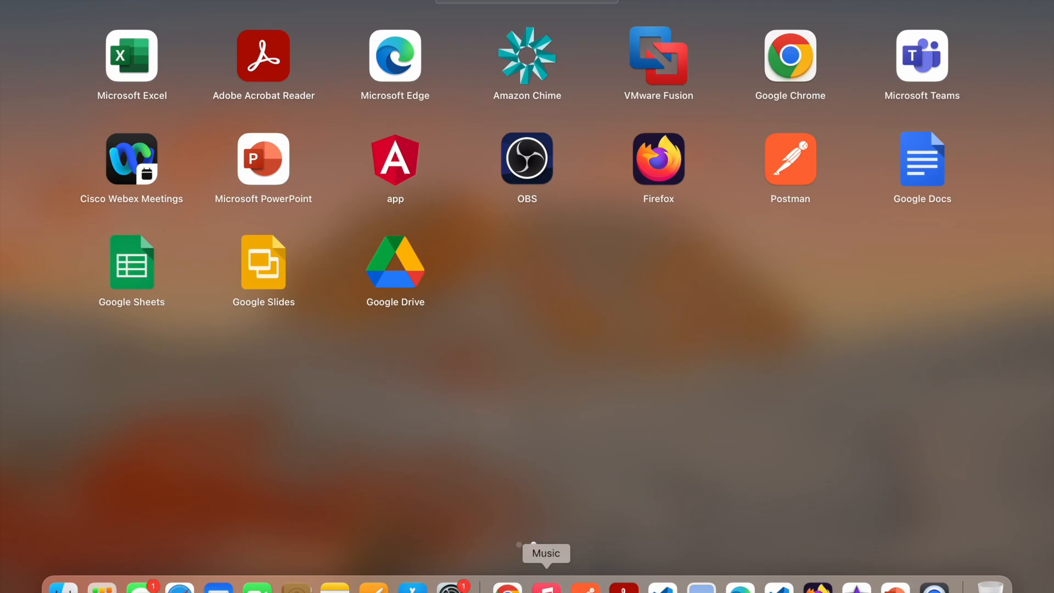
{"action": "left_click", "coordinate": [498, 584]}
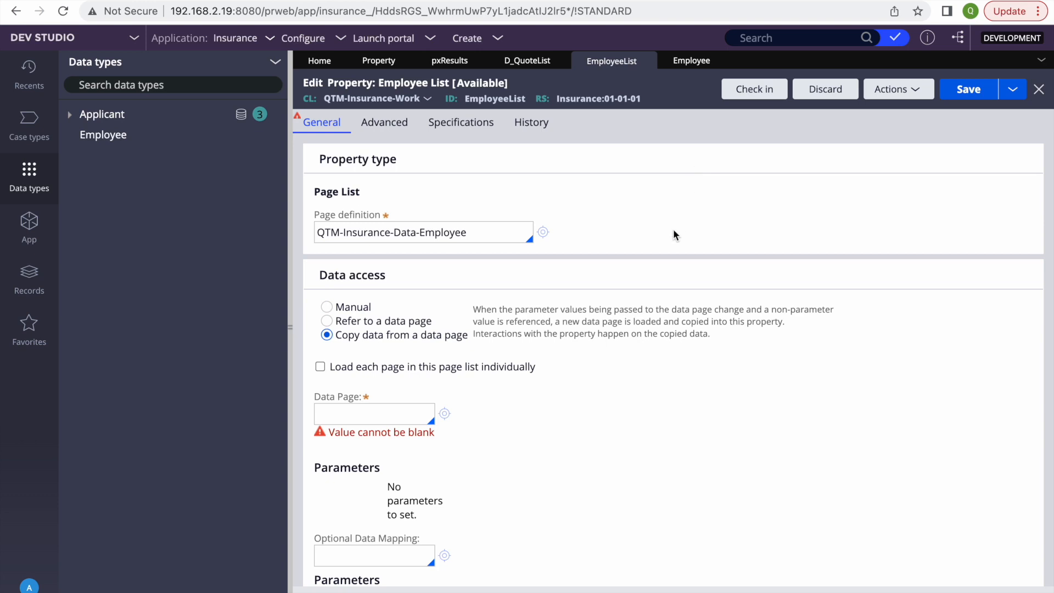
Step: Set the Employee List property's data access to Manual and review the property's identifier
{"action": "left_click", "coordinate": [328, 307]}
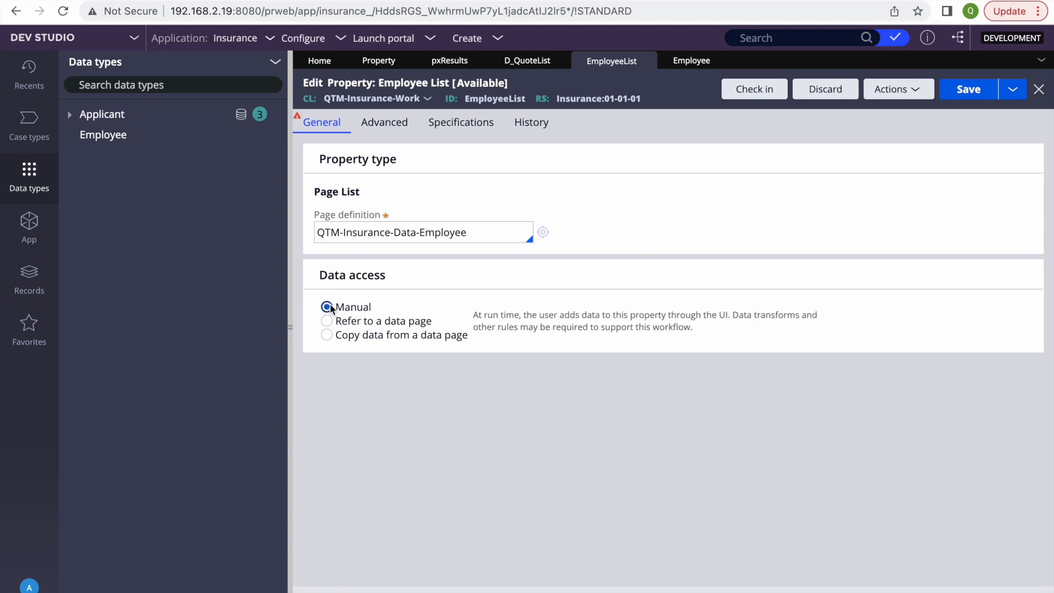
{"action": "double_click", "coordinate": [520, 103]}
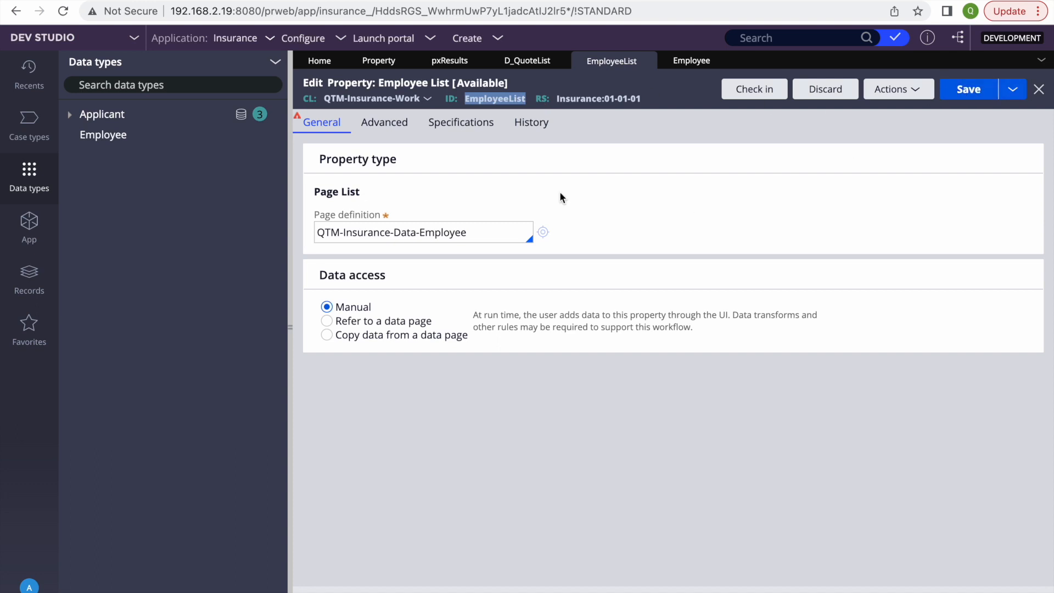
{"action": "double_click", "coordinate": [478, 98]}
{"action": "double_click", "coordinate": [478, 98]}
{"action": "left_click", "coordinate": [699, 187]}
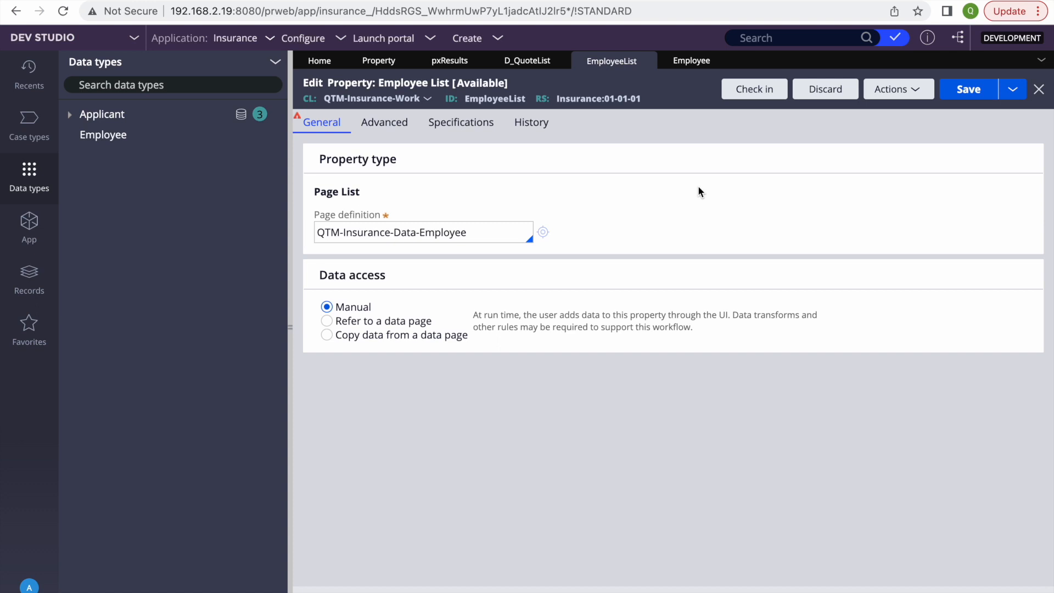
{"action": "double_click", "coordinate": [478, 100]}
{"action": "left_click", "coordinate": [782, 234]}
Step: Review the Employee data type's fields and its usage in data pages and property references
{"action": "left_click", "coordinate": [686, 64]}
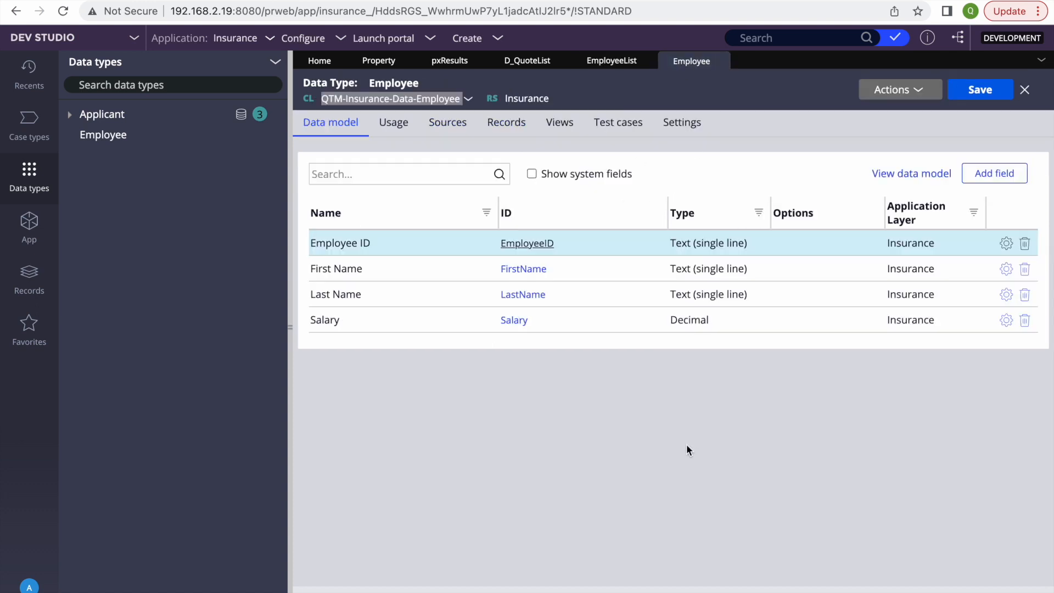
{"action": "left_click", "coordinate": [391, 125]}
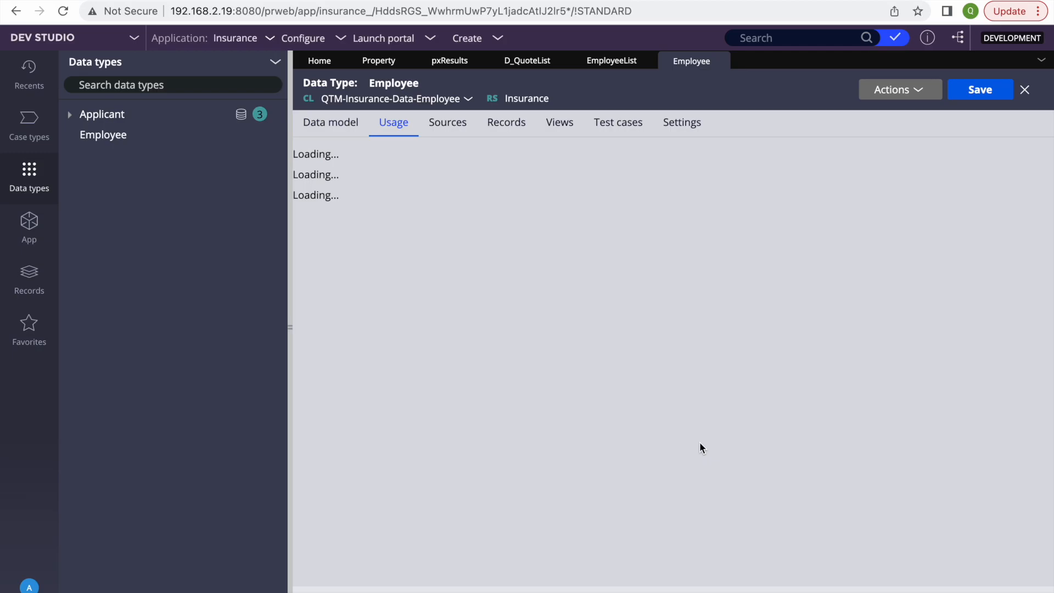
{"action": "key", "text": "F4"}
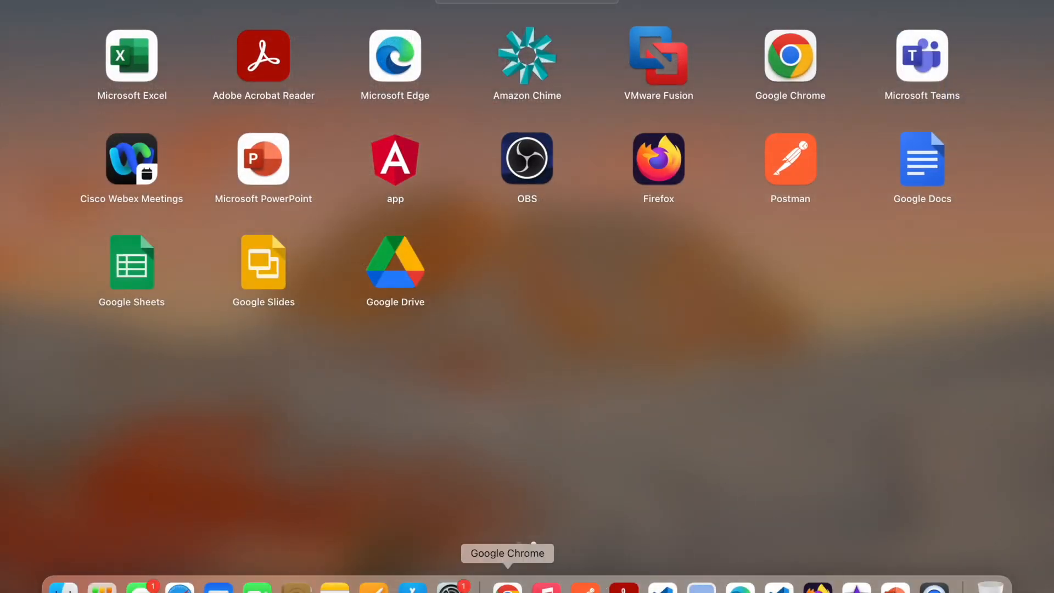
{"action": "left_click", "coordinate": [508, 586]}
Step: Return to the class explorer for QTM-Insurance-Work, collapse the Quote class and view the explorer options
{"action": "left_click", "coordinate": [30, 225]}
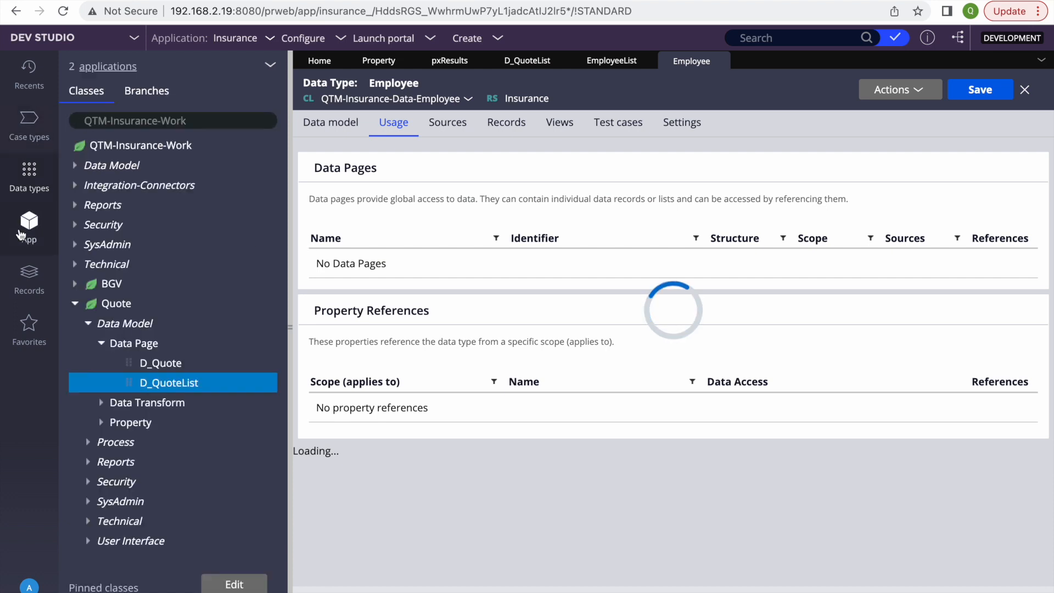
{"action": "left_click", "coordinate": [69, 300]}
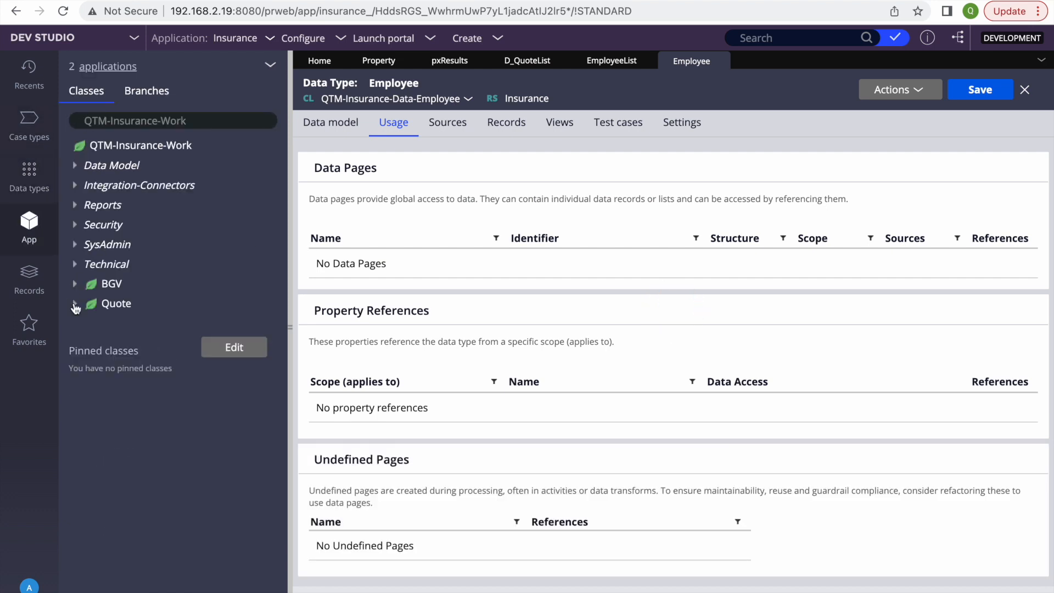
{"action": "left_click", "coordinate": [270, 64]}
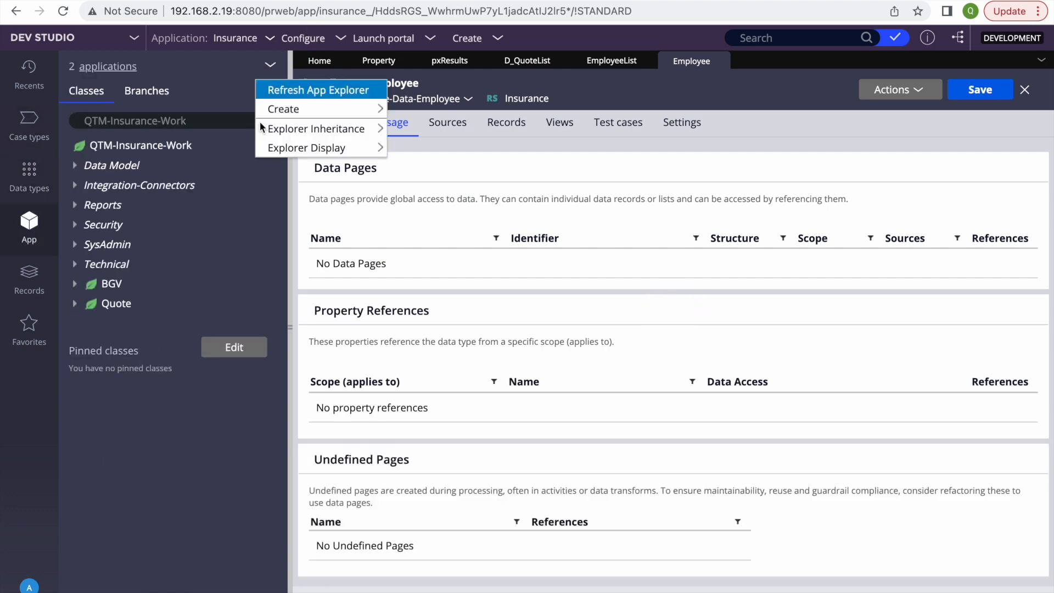
{"action": "mouse_move", "coordinate": [274, 111]}
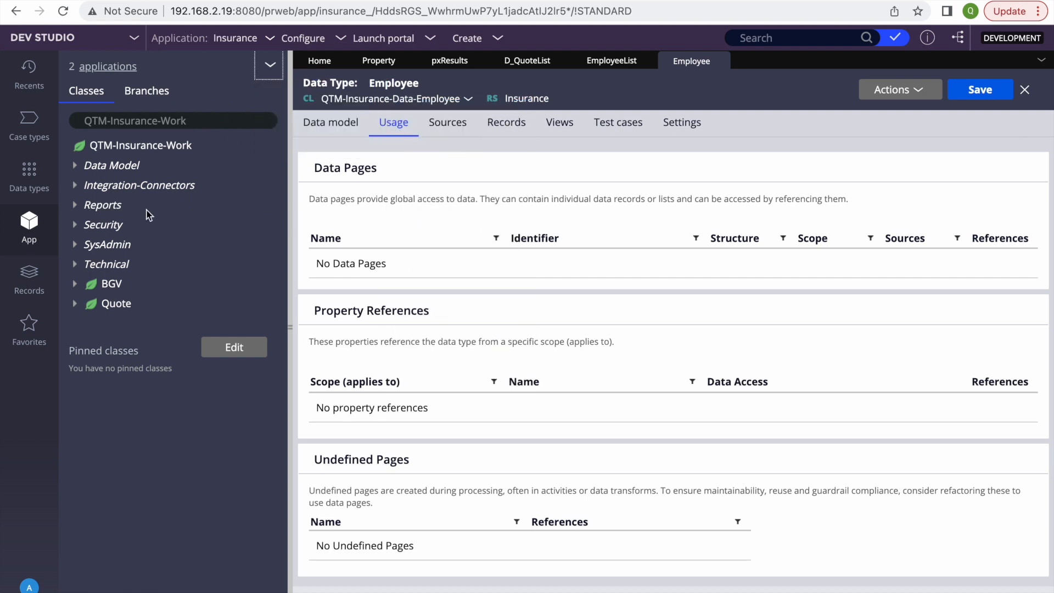
Step: Add a new case type named Employee to the Insurance application
{"action": "left_click", "coordinate": [29, 119]}
{"action": "left_click", "coordinate": [115, 86]}
{"action": "type", "text": "Employee"}
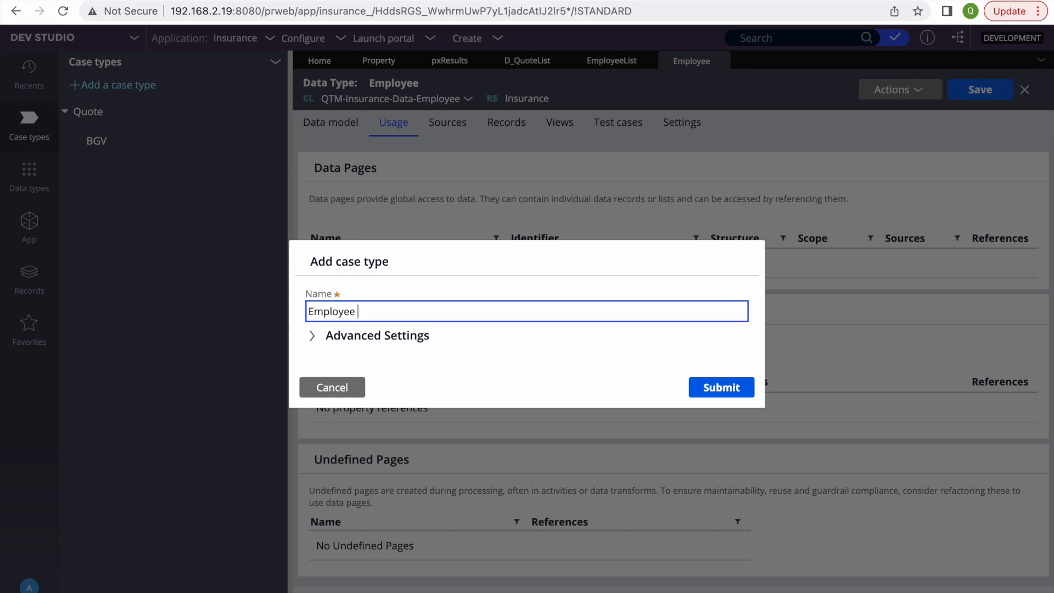
{"action": "left_click", "coordinate": [724, 397]}
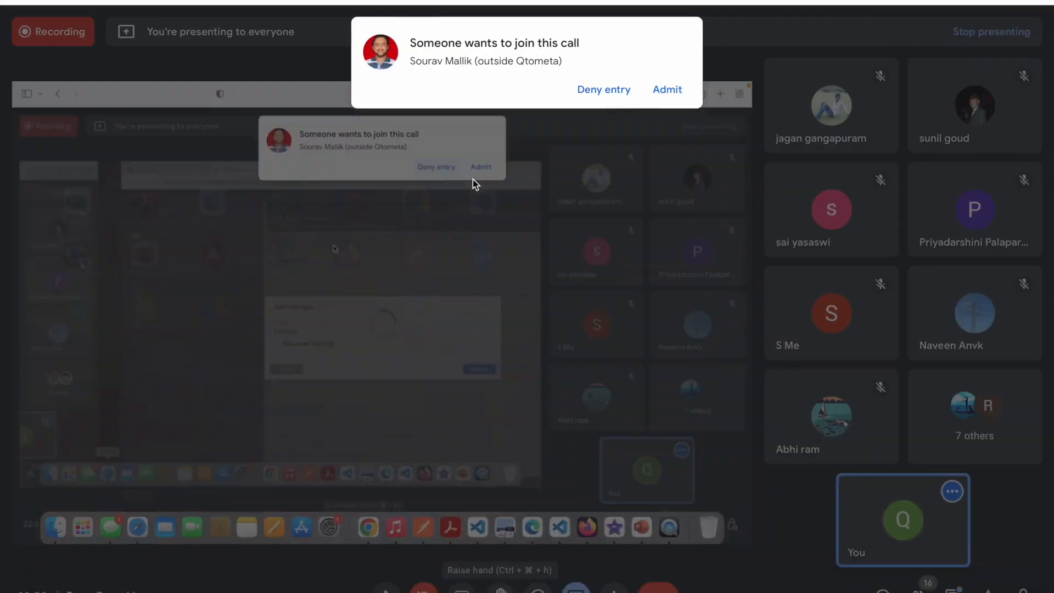
Step: Admit the waiting participant to the video call, and close the Employee case type back in Google Chrome
{"action": "left_click", "coordinate": [679, 90]}
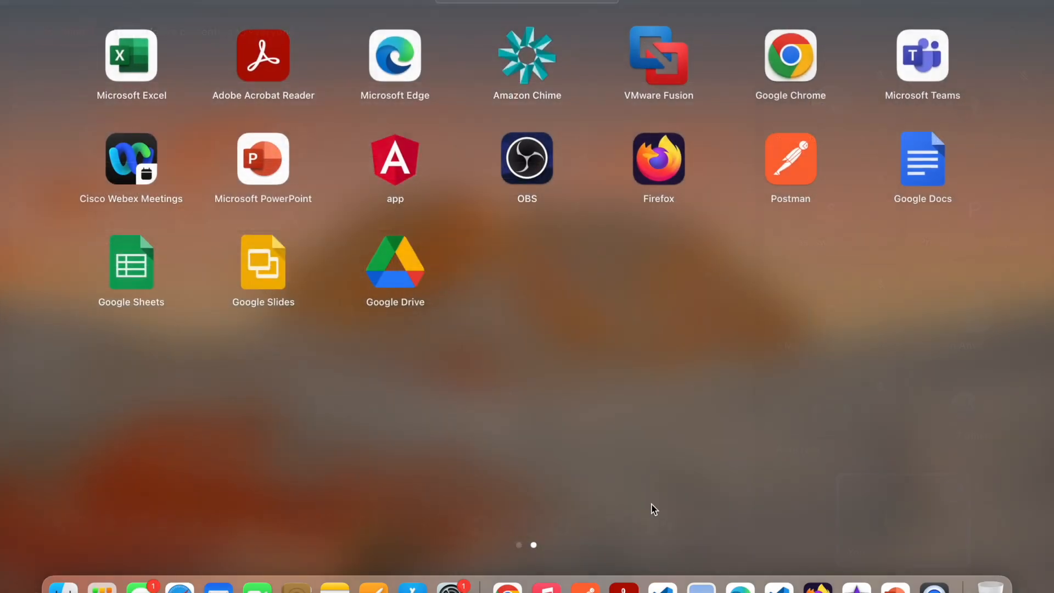
{"action": "left_click", "coordinate": [506, 586]}
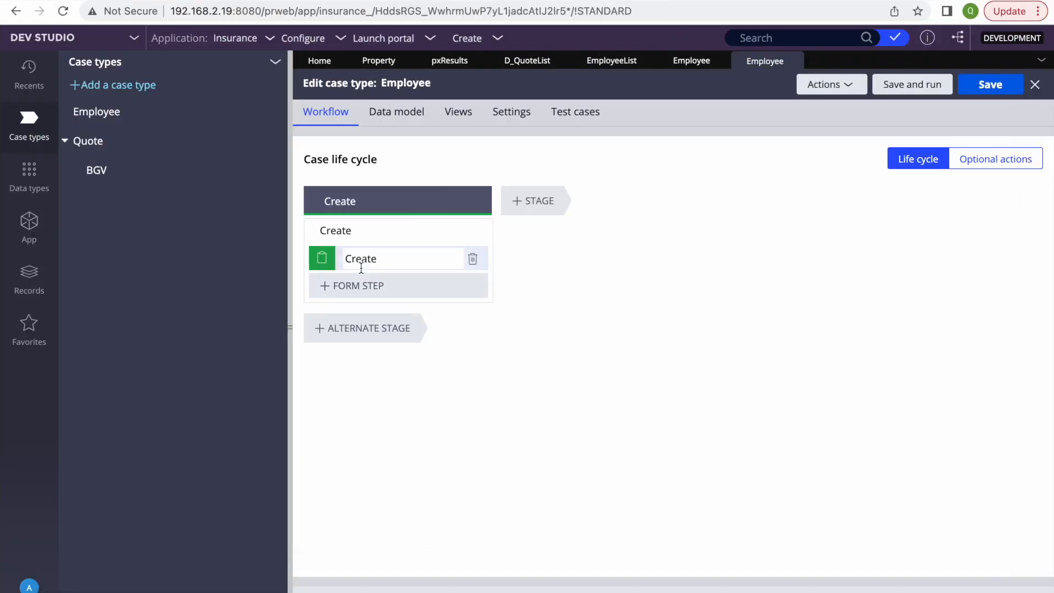
{"action": "left_click", "coordinate": [793, 57]}
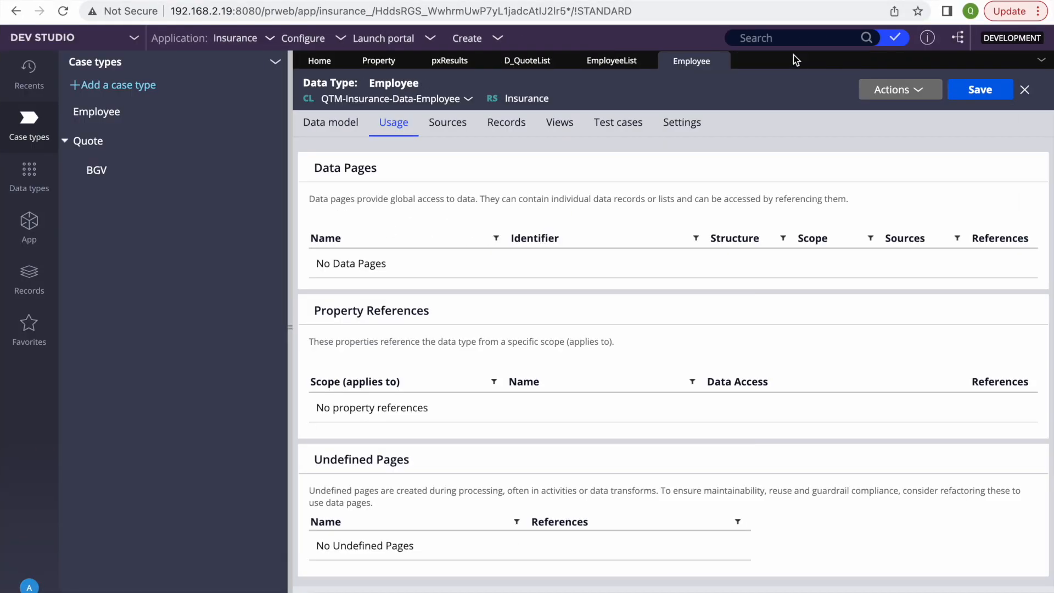
Step: Create the Employee data type's local record source with Employee ID as key, ordering the fields Employee ID, First Name, Last Name, Salary
{"action": "left_click", "coordinate": [612, 60]}
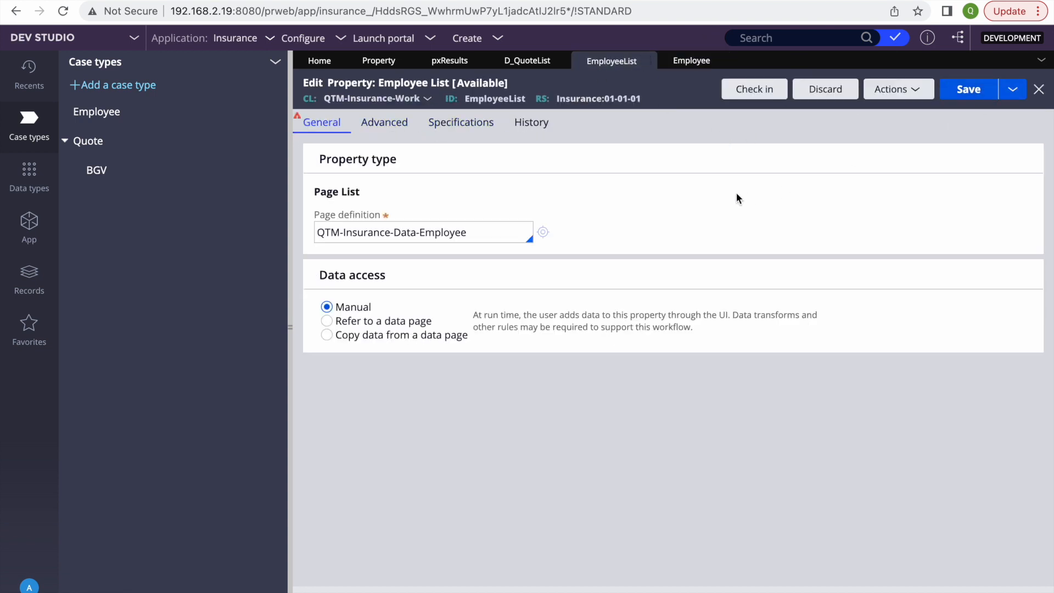
{"action": "left_click", "coordinate": [692, 61]}
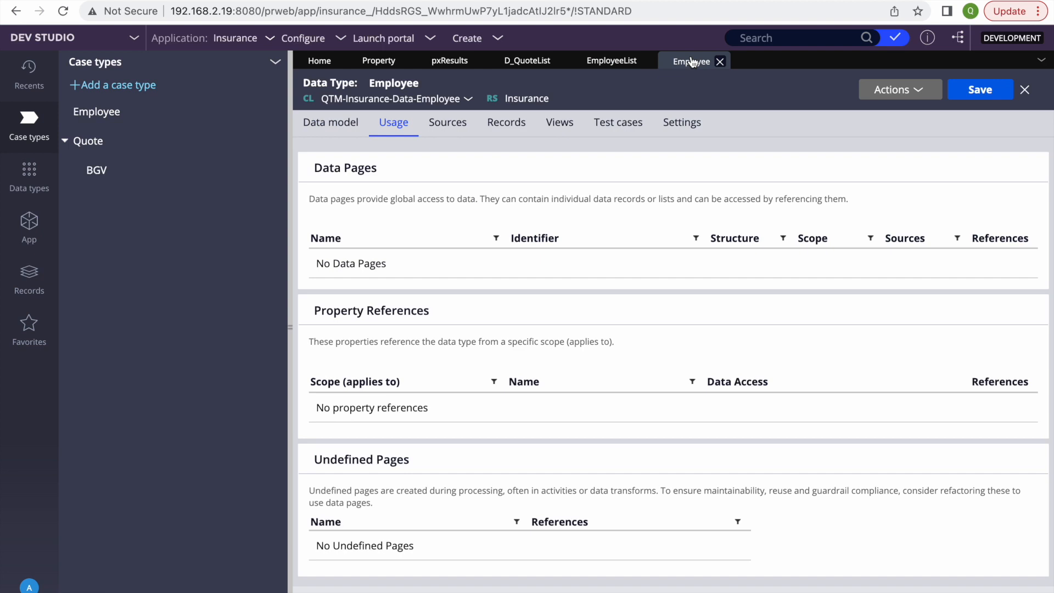
{"action": "left_click", "coordinate": [512, 126]}
{"action": "left_click", "coordinate": [630, 258]}
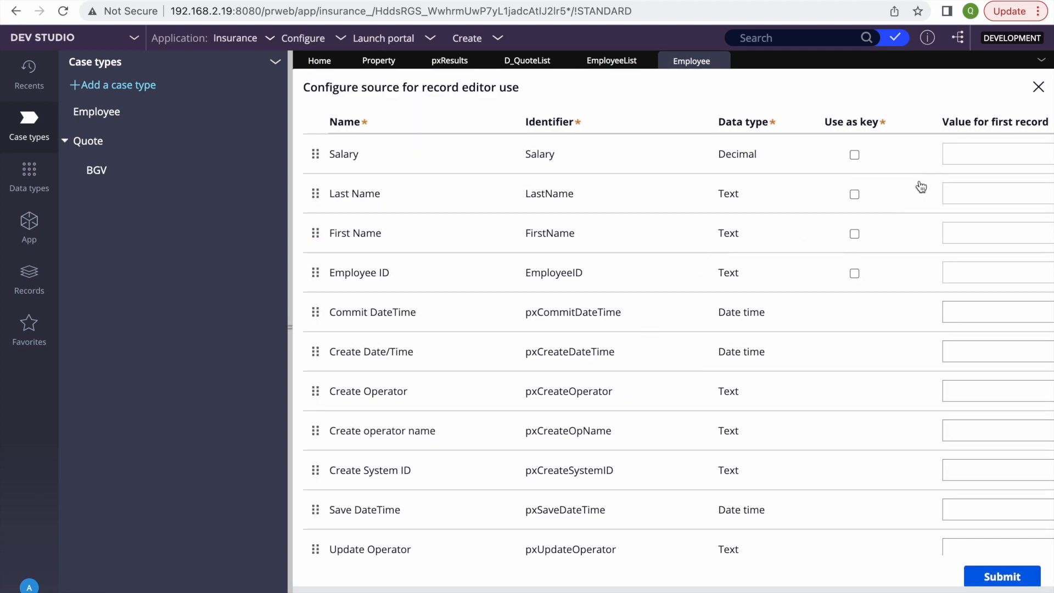
{"action": "left_click", "coordinate": [855, 273]}
{"action": "left_click_drag", "start_coordinate": [315, 270], "coordinate": [315, 155]}
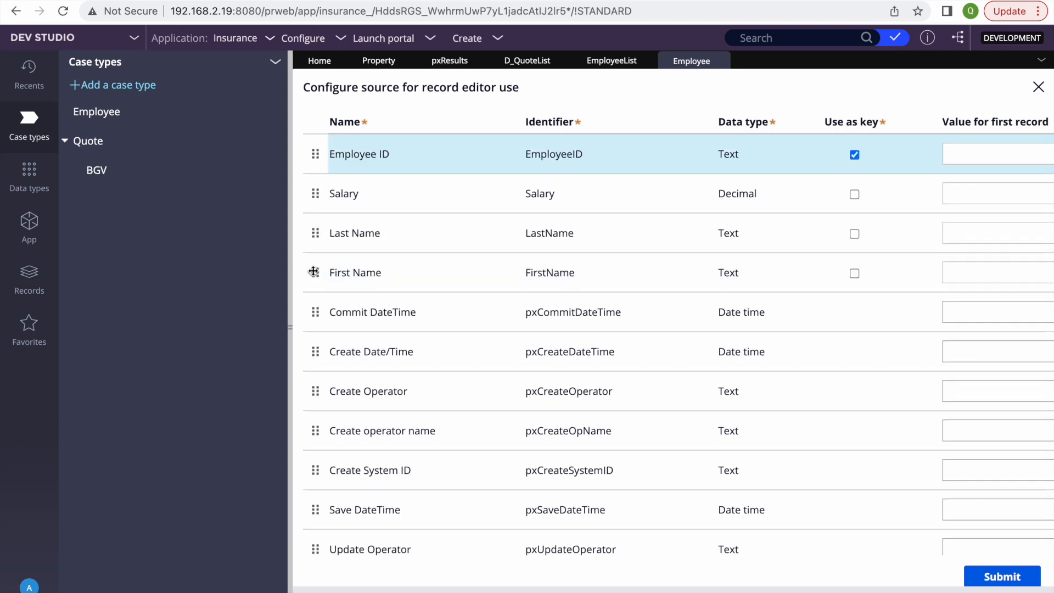
{"action": "left_click_drag", "start_coordinate": [324, 178], "coordinate": [323, 179]}
{"action": "left_click_drag", "start_coordinate": [313, 273], "coordinate": [318, 220]}
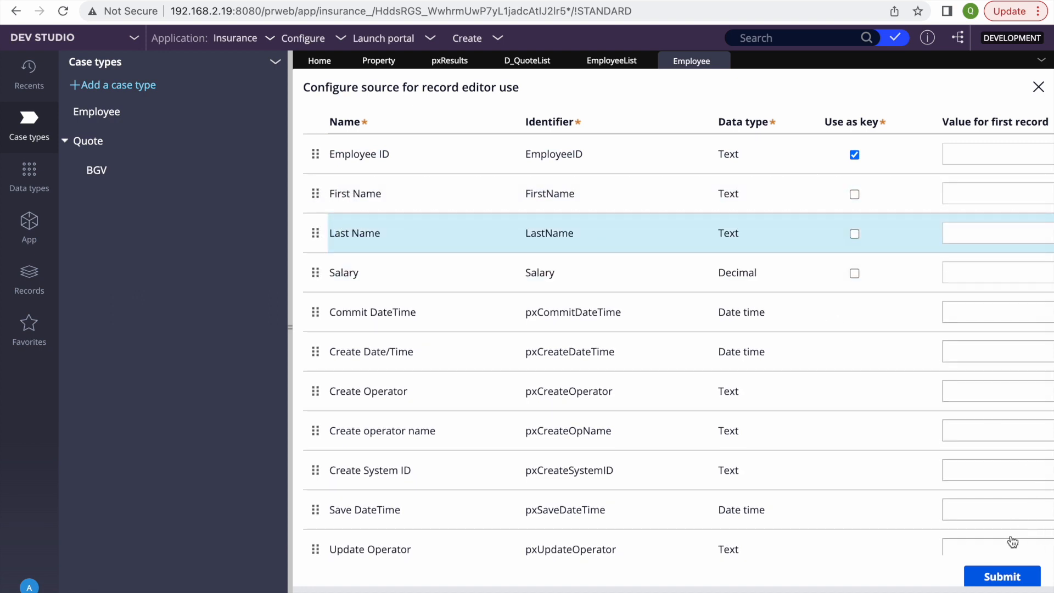
{"action": "left_click", "coordinate": [998, 580]}
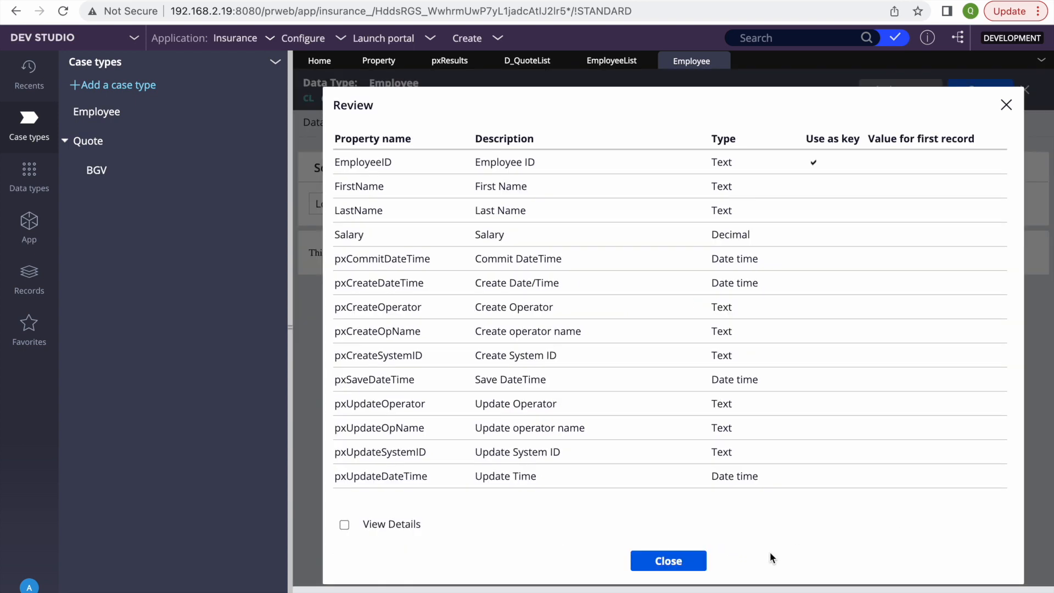
{"action": "left_click", "coordinate": [671, 560]}
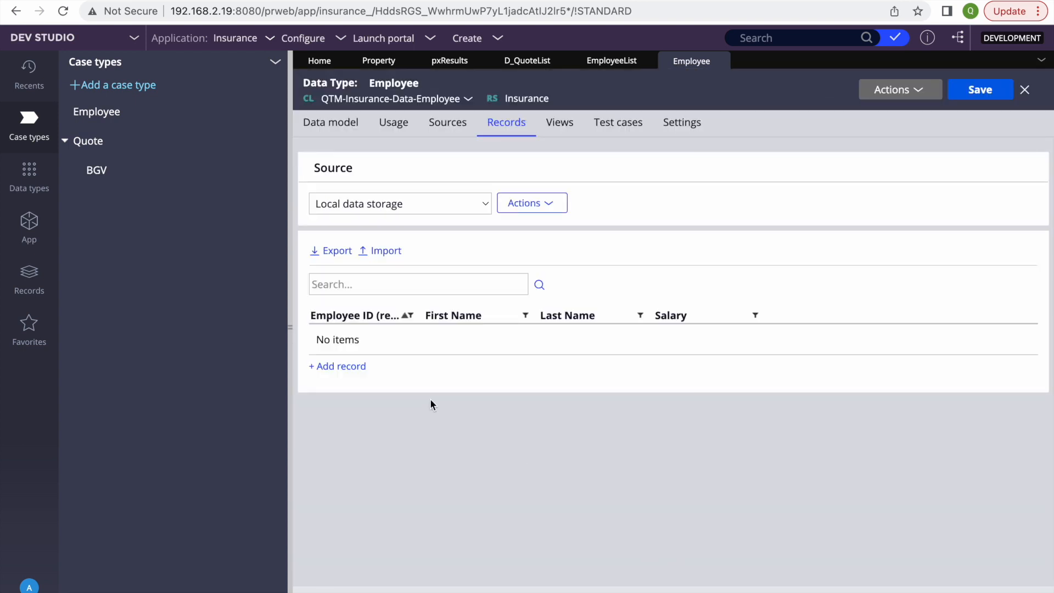
Step: Add Employee record 1 with the employee's first and last name and a salary of 100
{"action": "left_click", "coordinate": [346, 366]}
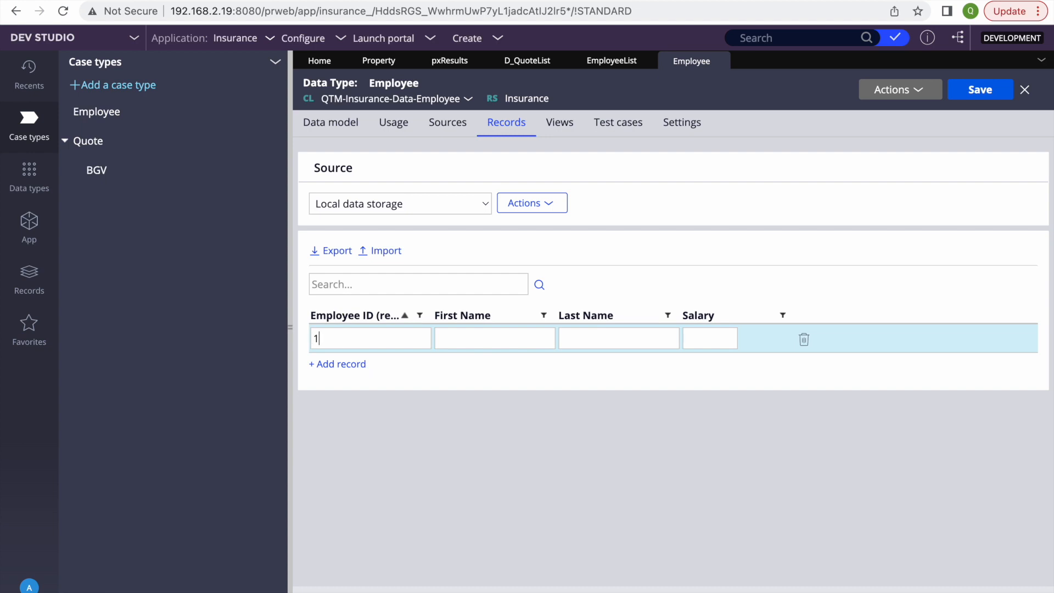
{"action": "type", "text": "Joh"}
{"action": "type", "text": "Doe"}
{"action": "left_click", "coordinate": [698, 334]}
{"action": "type", "text": "100"}
Step: Add Employee record 2 with the employee's first and last name and a salary of 200
{"action": "left_click", "coordinate": [340, 364]}
{"action": "type", "text": "2"}
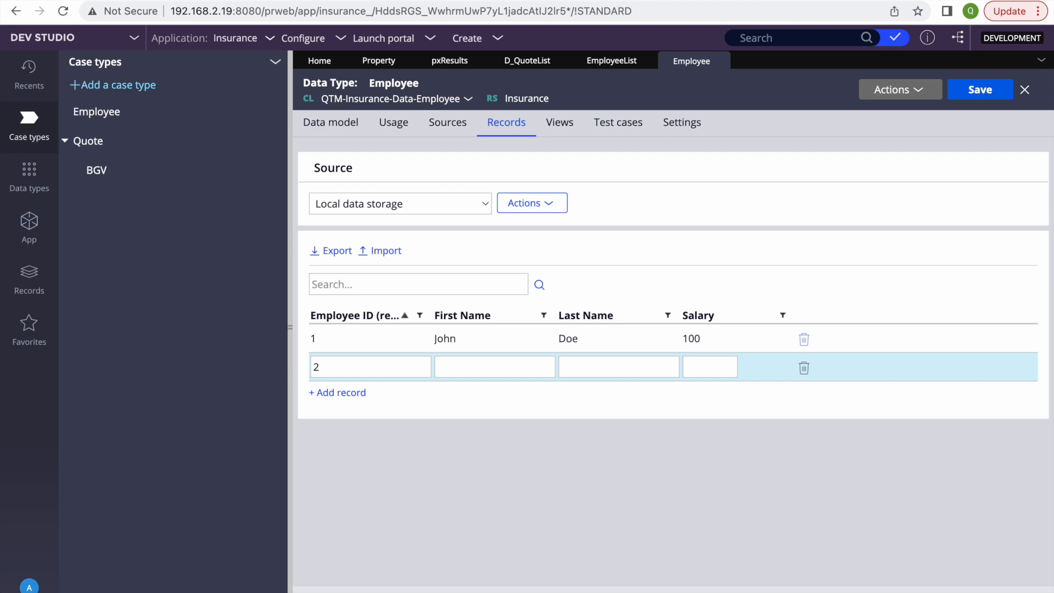
{"action": "type", "text": "Martin"}
{"action": "type", "text": "doe"}
Step: Add Employee record 3 with the employee's first and last name and a salary of 300
{"action": "left_click", "coordinate": [345, 394]}
{"action": "type", "text": "3"}
{"action": "type", "text": "Ryan"}
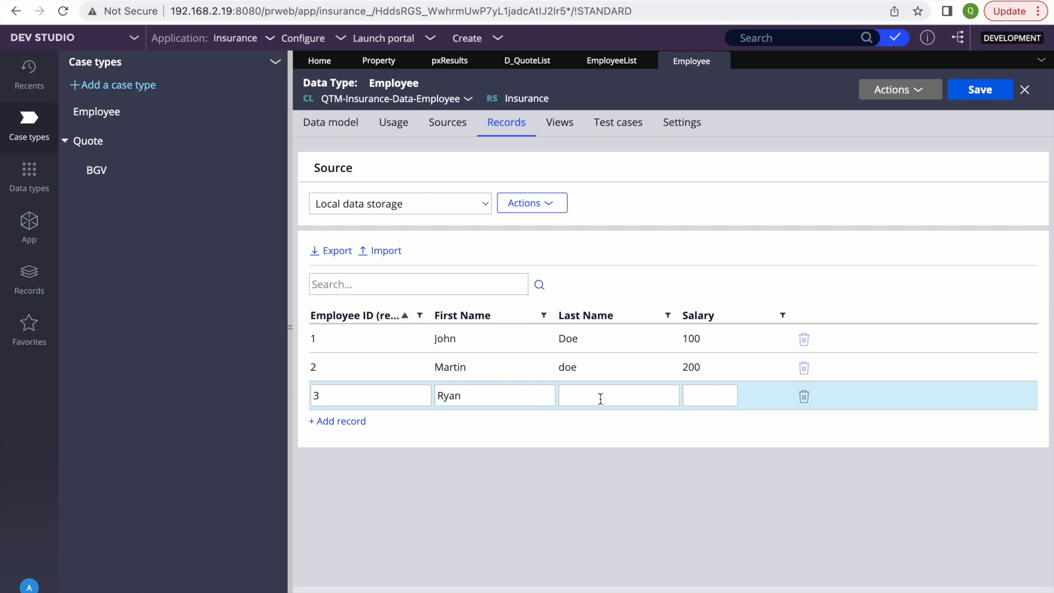
{"action": "type", "text": "Test"}
{"action": "left_click", "coordinate": [699, 395]}
{"action": "type", "text": "2"}
{"action": "type", "text": "300"}
Step: Add Employee record 4 with the employee's first and last name and a salary of 500
{"action": "left_click", "coordinate": [338, 423]}
{"action": "type", "text": "4 "}
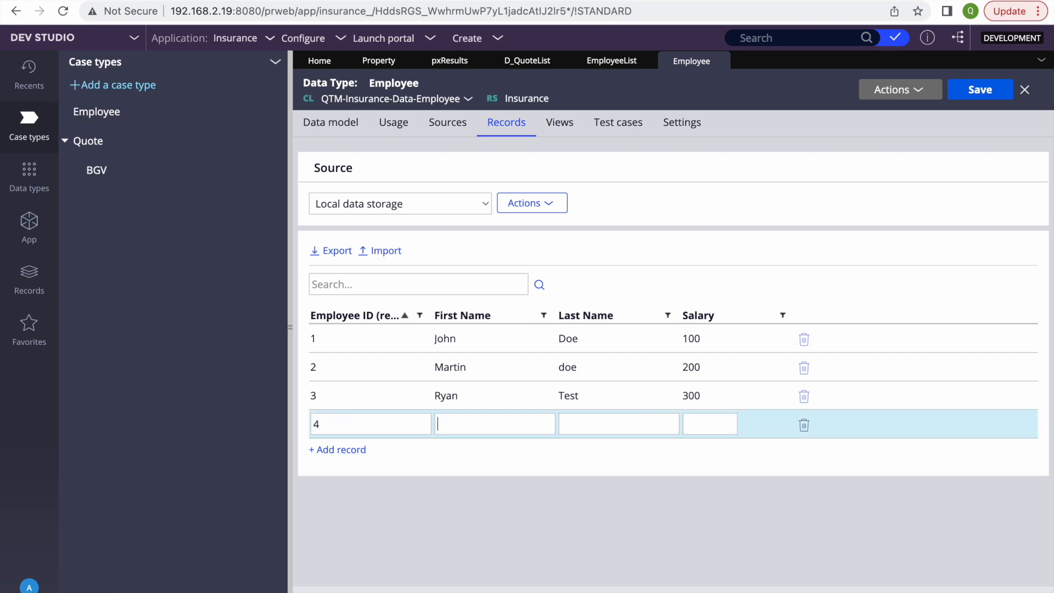
{"action": "type", "text": "John "}
{"action": "type", "text": "Petern "}
{"action": "type", "text": "500"}
Step: Add Employee record 5 with the employee's first and last name and a salary of 600
{"action": "left_click", "coordinate": [357, 450]}
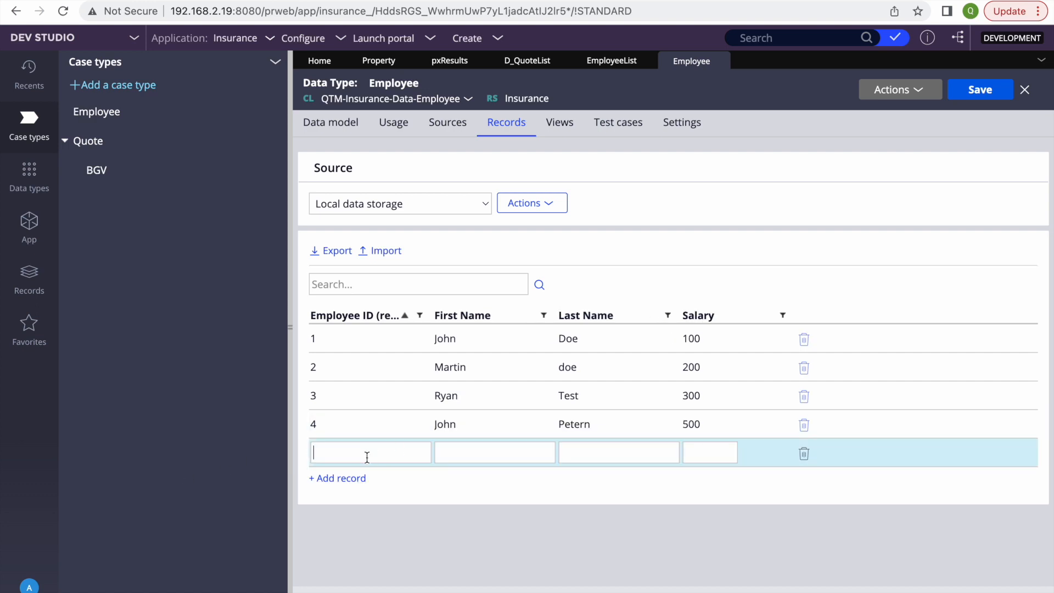
{"action": "type", "text": "6"}
{"action": "key", "text": "BackSpace"}
{"action": "type", "text": "Calvin"}
{"action": "key", "text": "Tab"}
{"action": "type", "text": "Kelin"}
{"action": "key", "text": "BackSpace"}
{"action": "key", "text": "BackSpace"}
{"action": "key", "text": "BackSpace"}
{"action": "type", "text": "lien600"}
{"action": "left_click", "coordinate": [806, 246]}
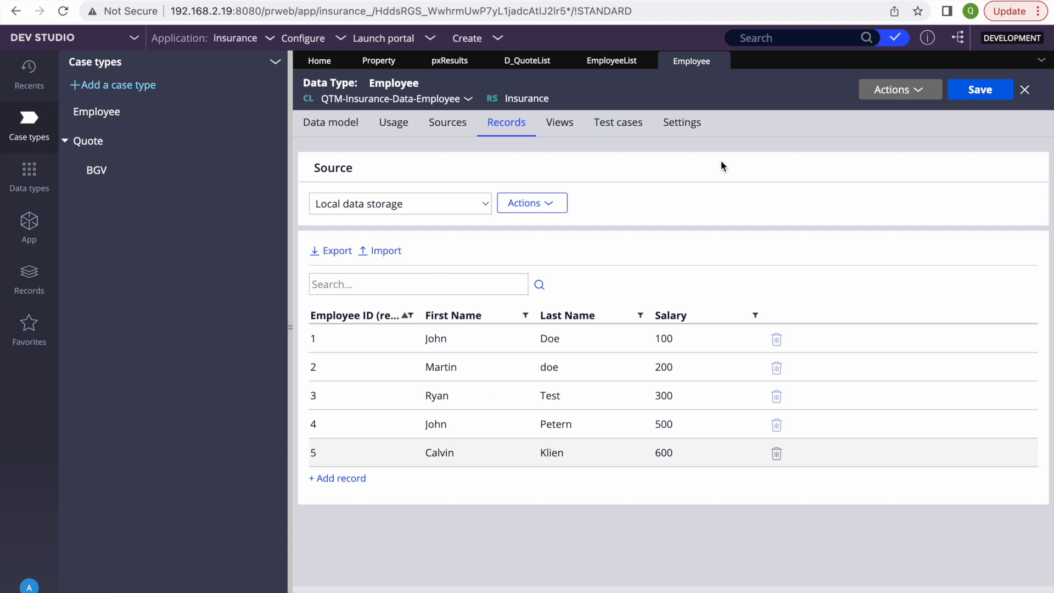
Step: Save the Employee List property
{"action": "left_click", "coordinate": [608, 62]}
{"action": "left_click", "coordinate": [966, 92]}
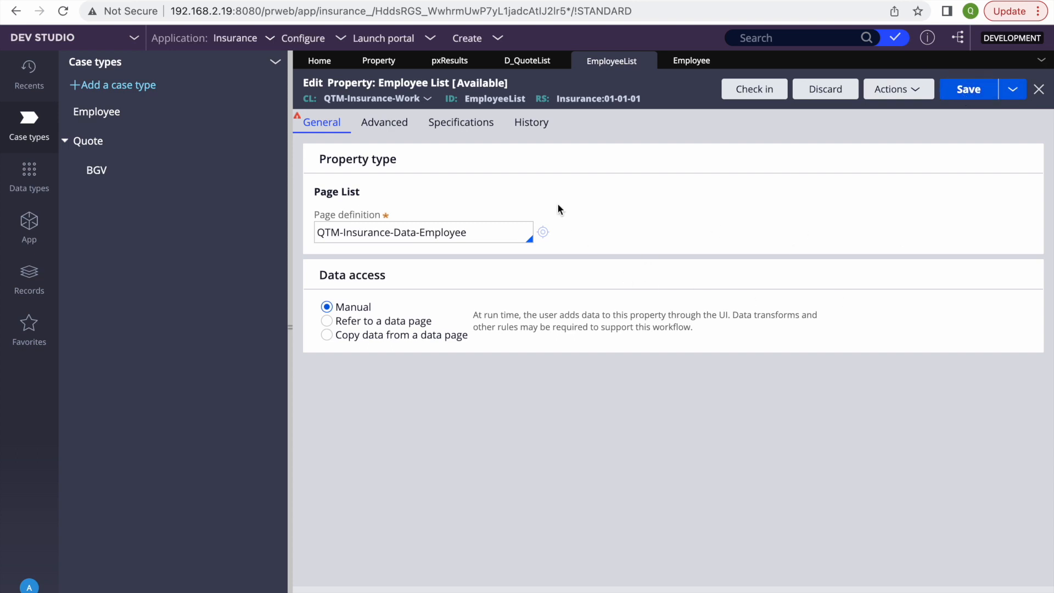
Step: Switch to PowerPoint to review the Operations on Page List slide, and return to Google Chrome
{"action": "key", "text": "F4"}
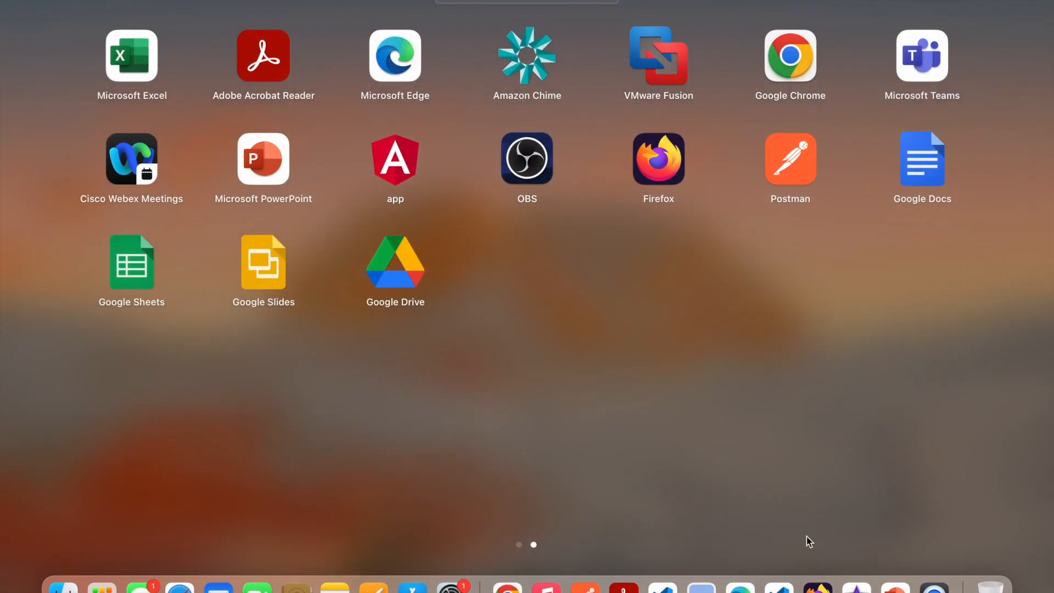
{"action": "left_click", "coordinate": [896, 586]}
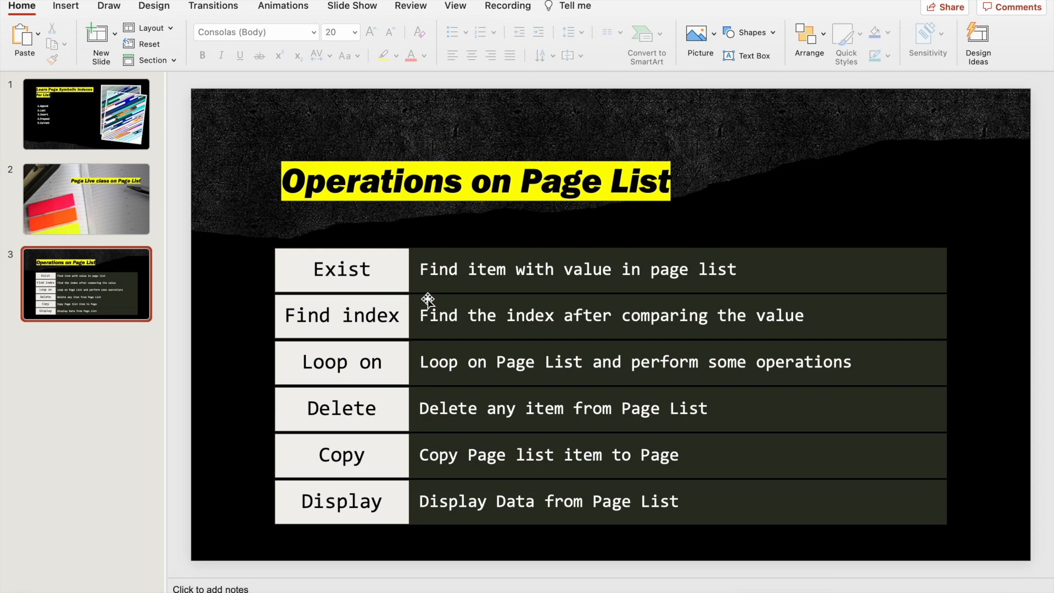
{"action": "left_click", "coordinate": [427, 299]}
{"action": "key", "text": "F4"}
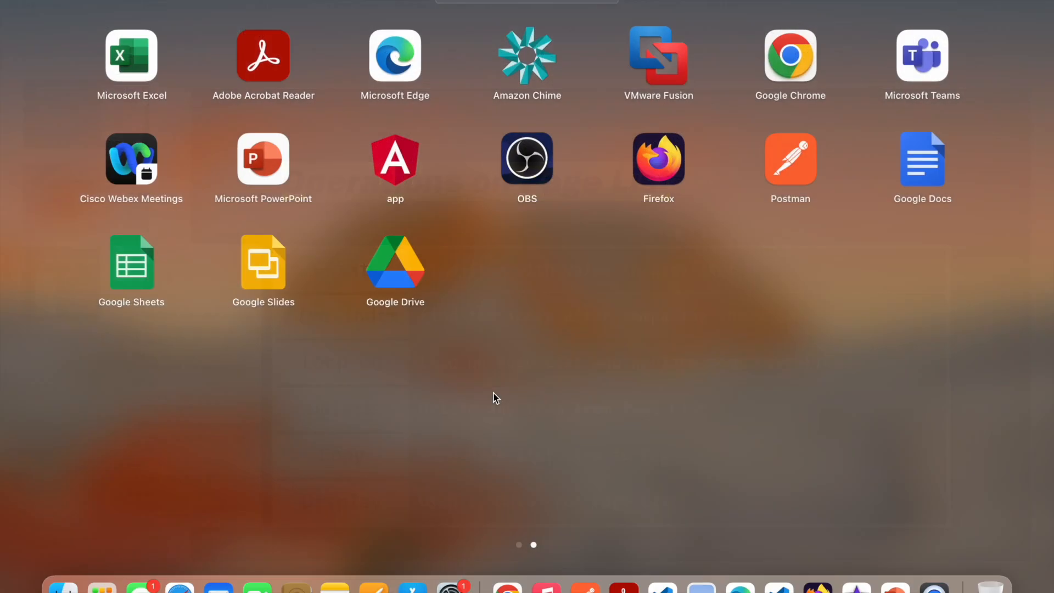
{"action": "left_click", "coordinate": [507, 587]}
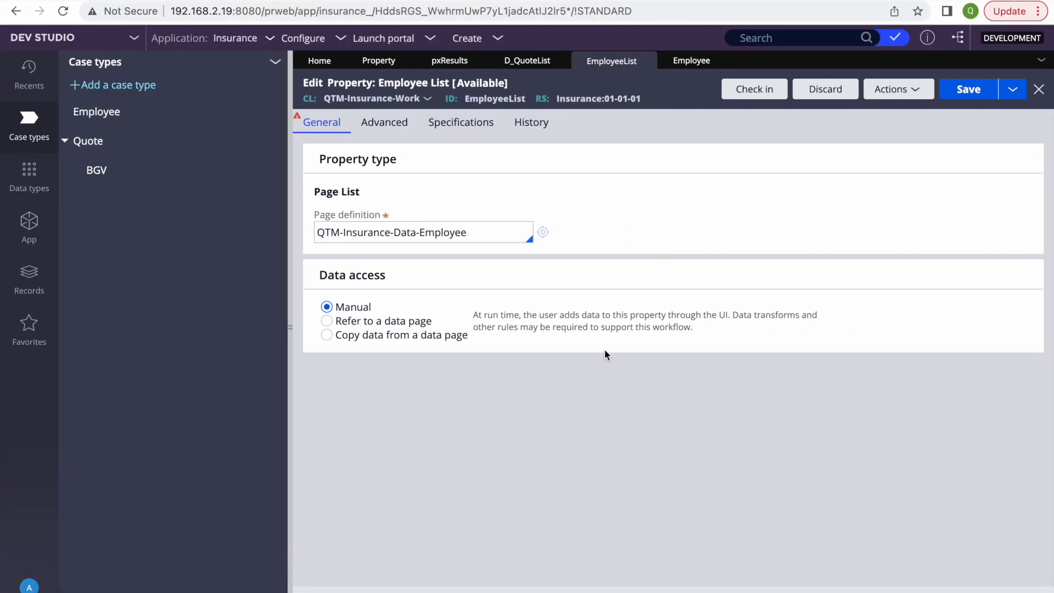
Step: Open the List Employee data page from the Employee data type's sources and review its definition
{"action": "left_click", "coordinate": [692, 60]}
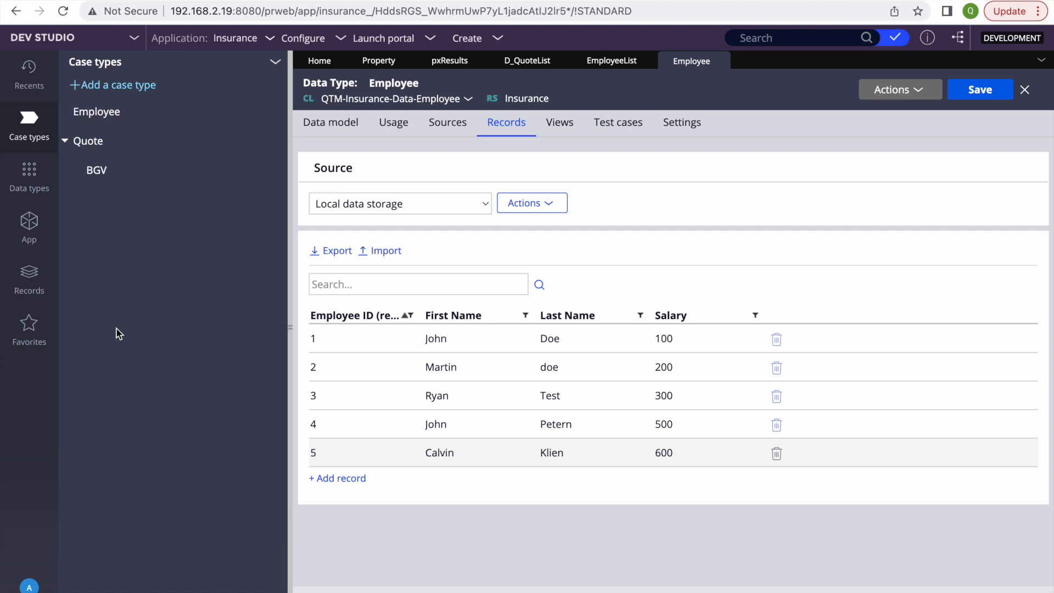
{"action": "left_click", "coordinate": [34, 241]}
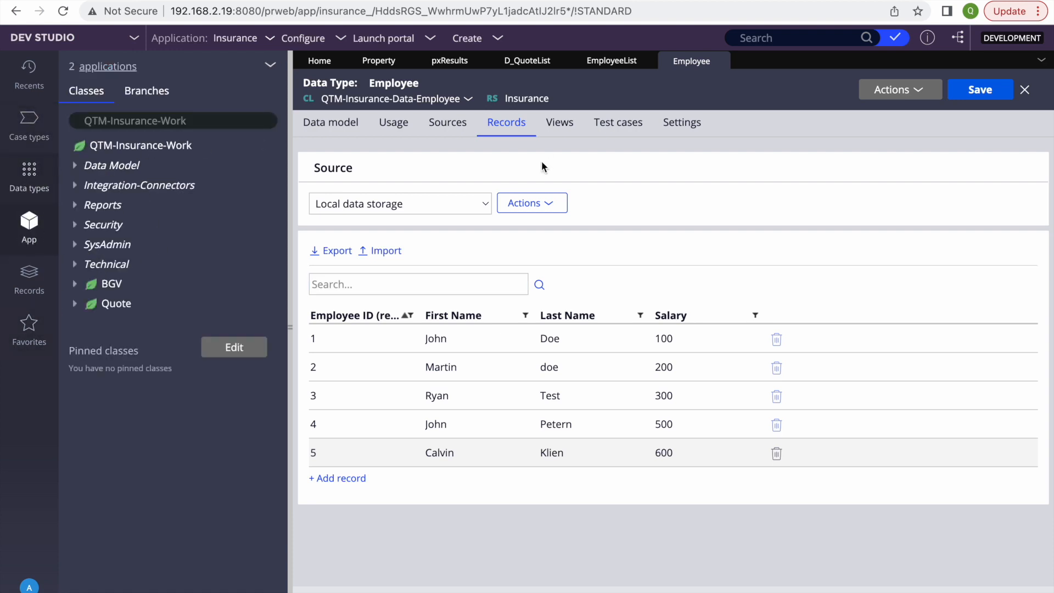
{"action": "left_click", "coordinate": [424, 130]}
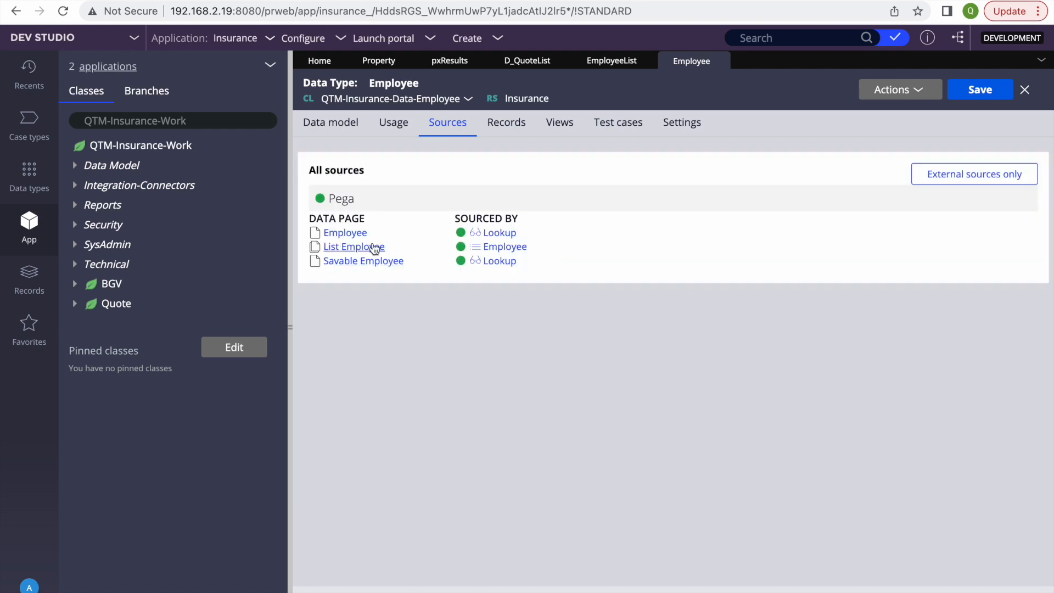
{"action": "left_click", "coordinate": [347, 248]}
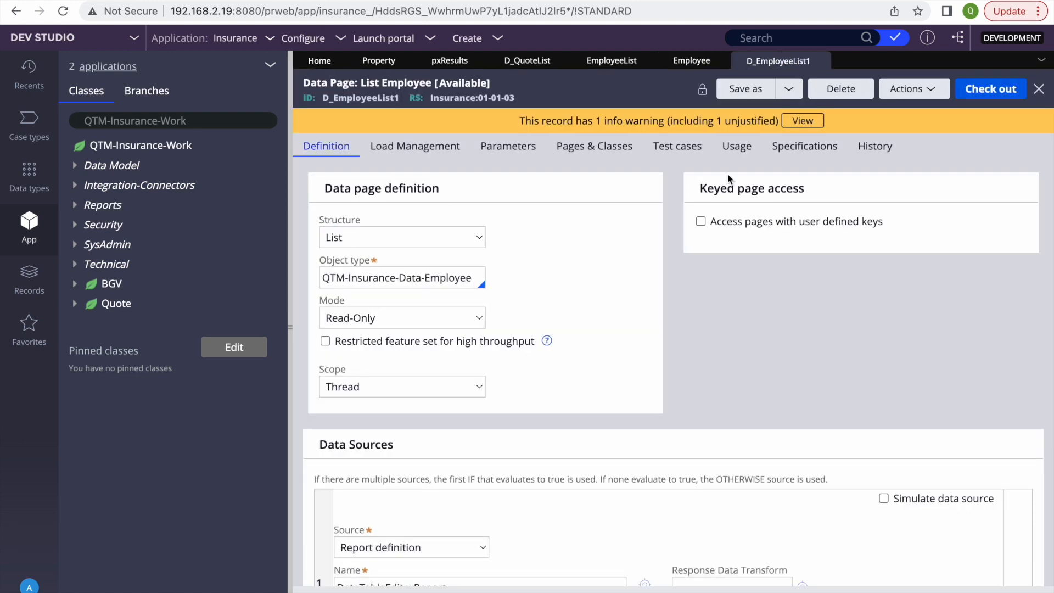
{"action": "scroll", "coordinate": [447, 466], "scroll_direction": "down", "scroll_amount": 3}
{"action": "scroll", "coordinate": [447, 465], "scroll_direction": "up", "scroll_amount": 3}
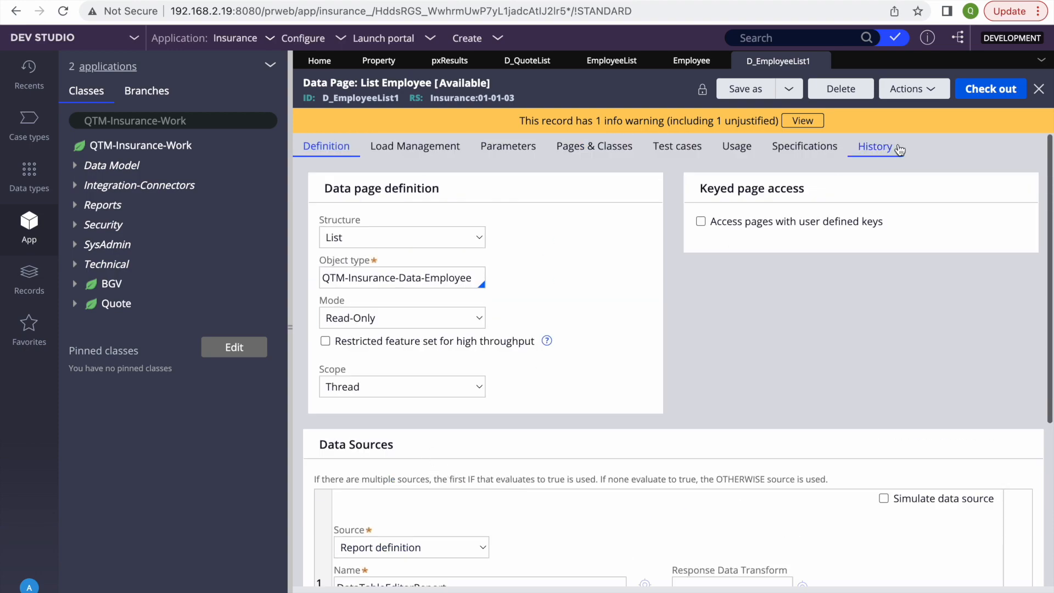
Step: Run the List Employee data page with all its instances flushed before execution, and expand pxResults in the output
{"action": "left_click", "coordinate": [913, 89]}
{"action": "left_click", "coordinate": [865, 110]}
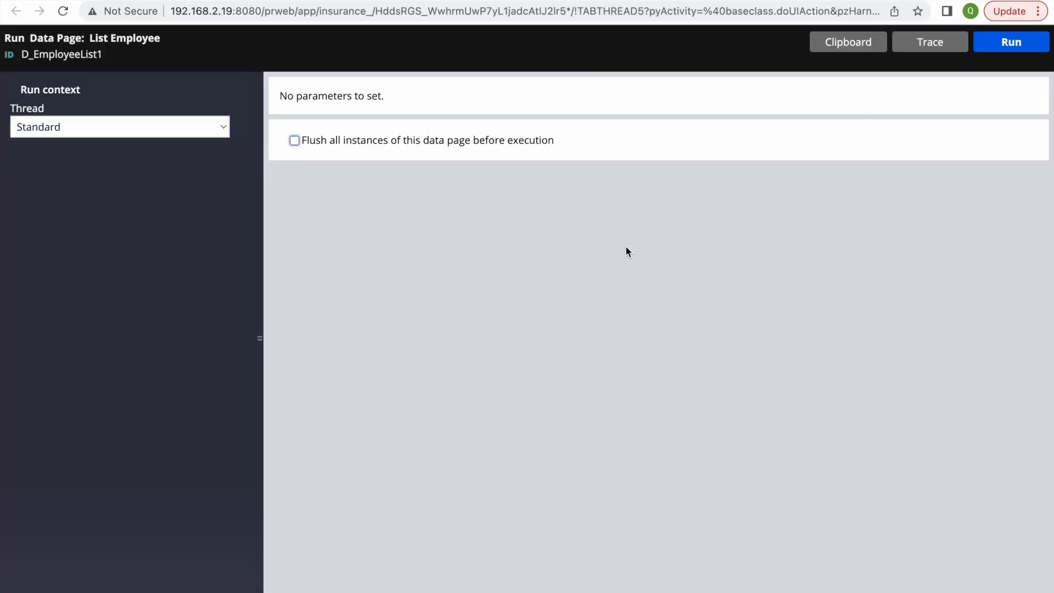
{"action": "left_click", "coordinate": [1015, 43]}
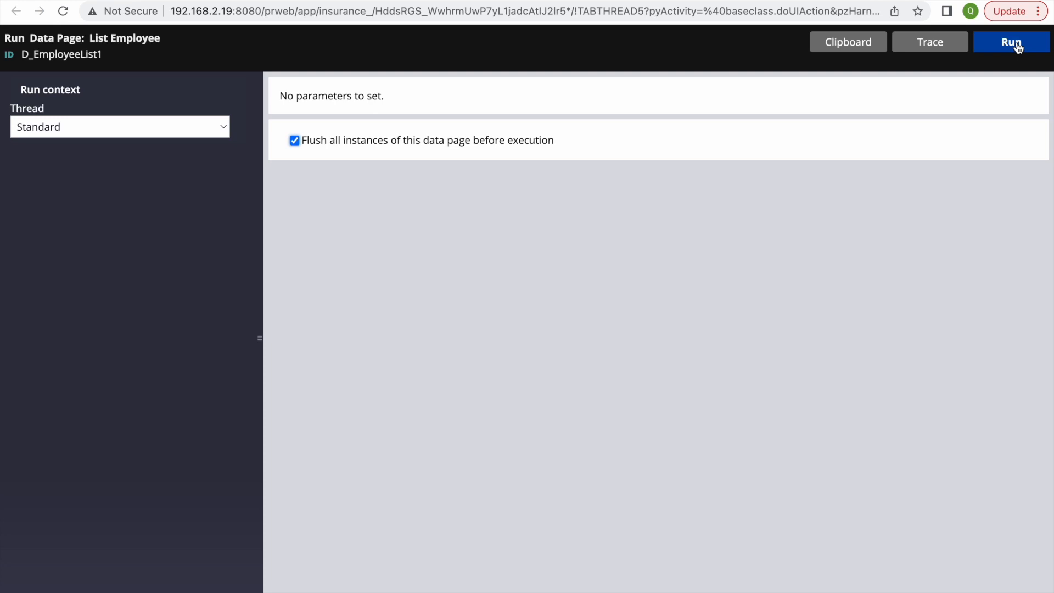
{"action": "scroll", "coordinate": [307, 508], "scroll_direction": "down", "scroll_amount": 5}
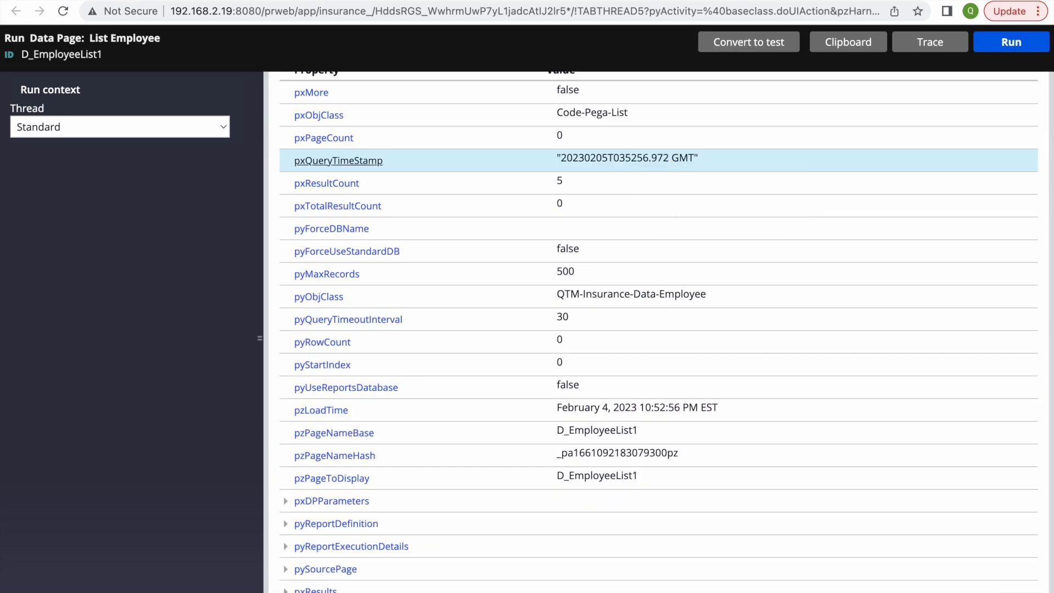
{"action": "left_click", "coordinate": [285, 590]}
{"action": "scroll", "coordinate": [291, 589], "scroll_direction": "down", "scroll_amount": 2}
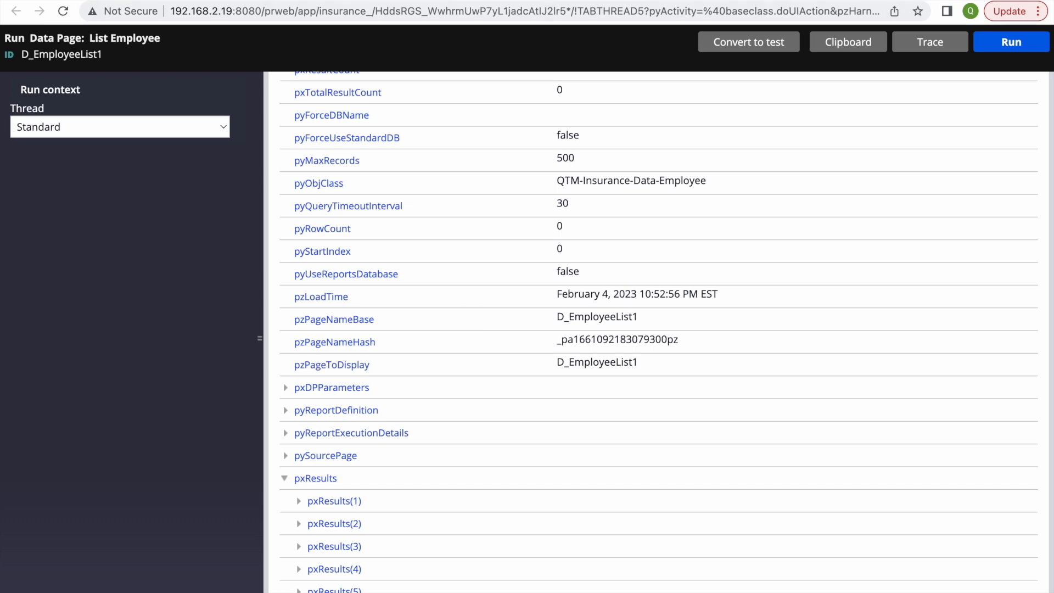
Step: Return to the List Employee data page rule and examine its data source configuration
{"action": "key", "text": "ctrl+shift+Tab"}
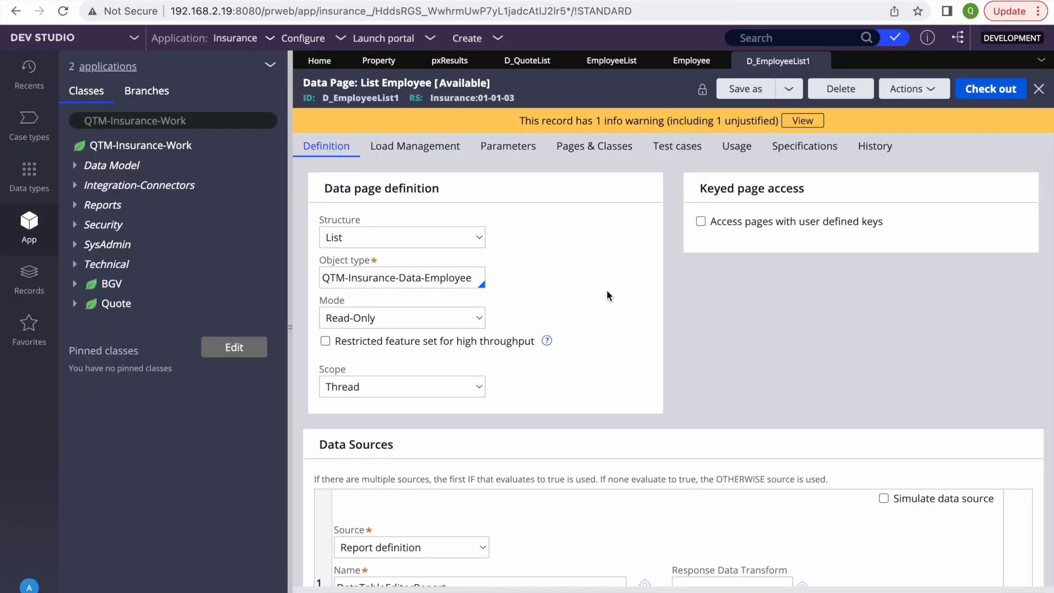
{"action": "scroll", "coordinate": [607, 296], "scroll_direction": "down", "scroll_amount": 5}
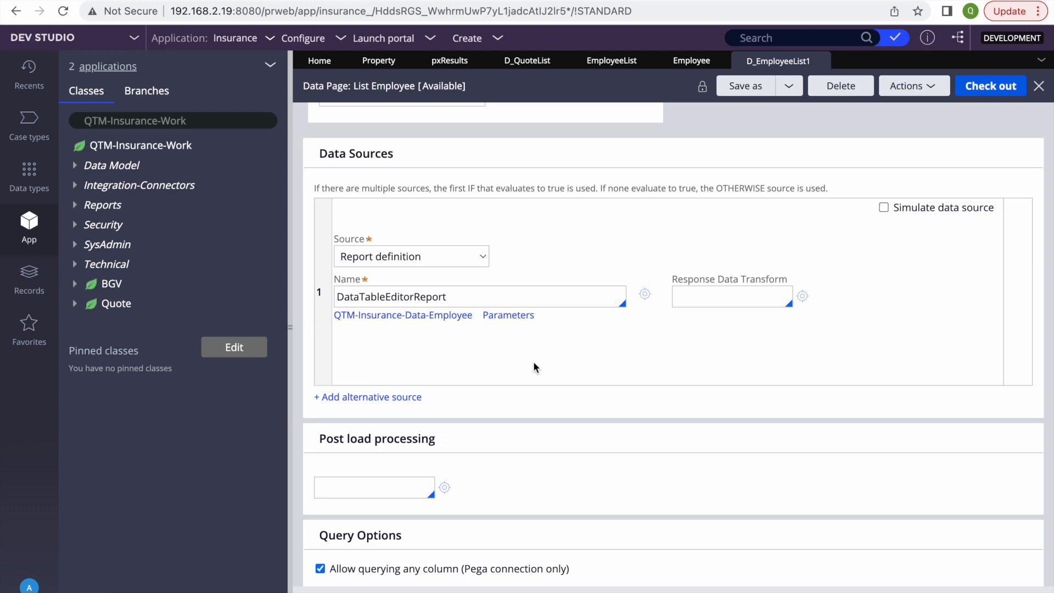
{"action": "scroll", "coordinate": [532, 361], "scroll_direction": "up", "scroll_amount": 5}
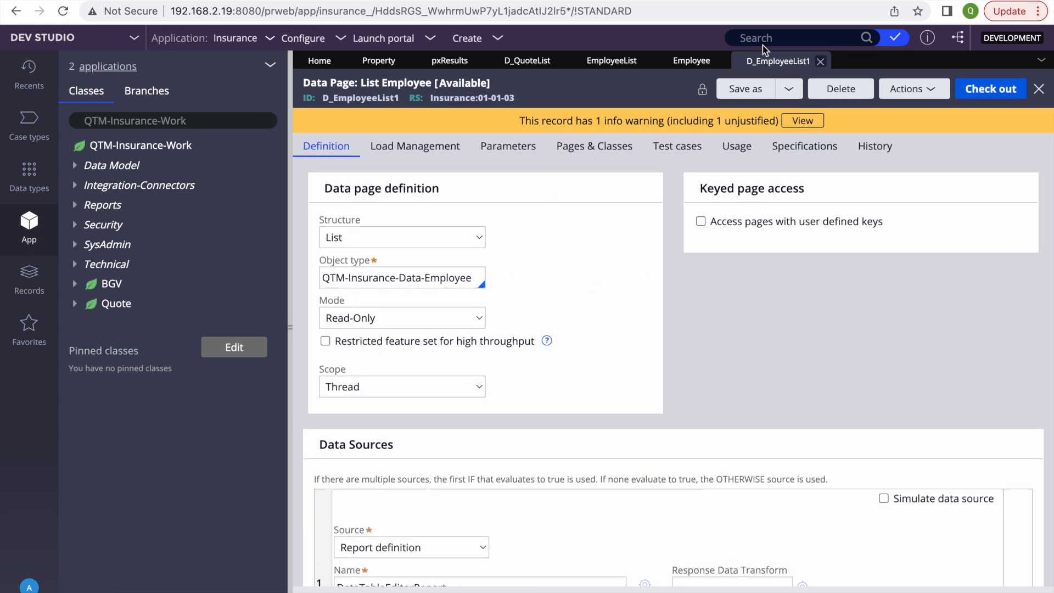
Step: Start a new data transform labelled "Get Salary By Employee ID" with JSON as its data model format
{"action": "left_click", "coordinate": [467, 38]}
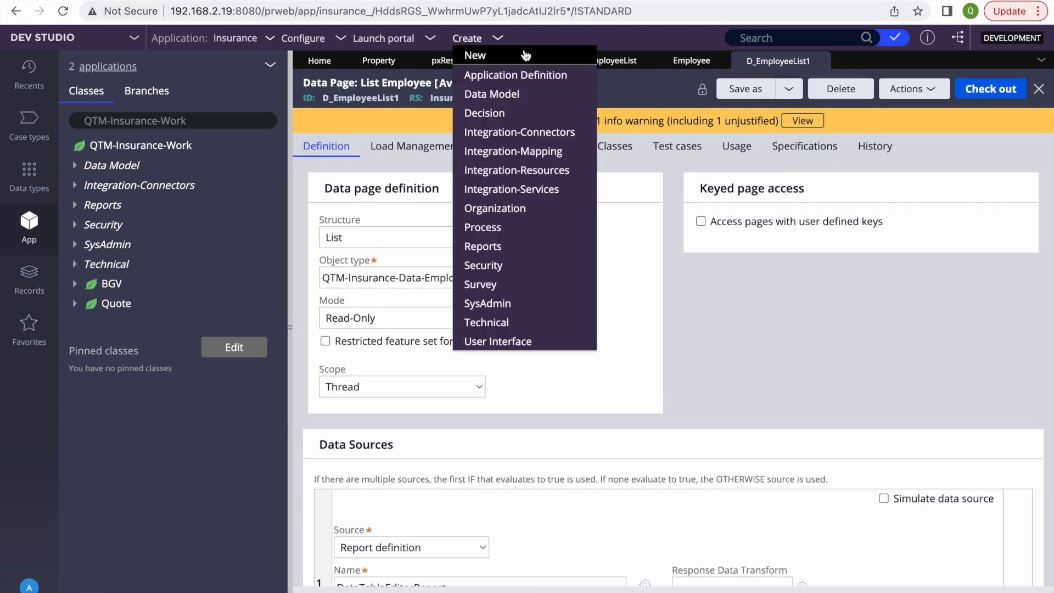
{"action": "mouse_move", "coordinate": [571, 53]}
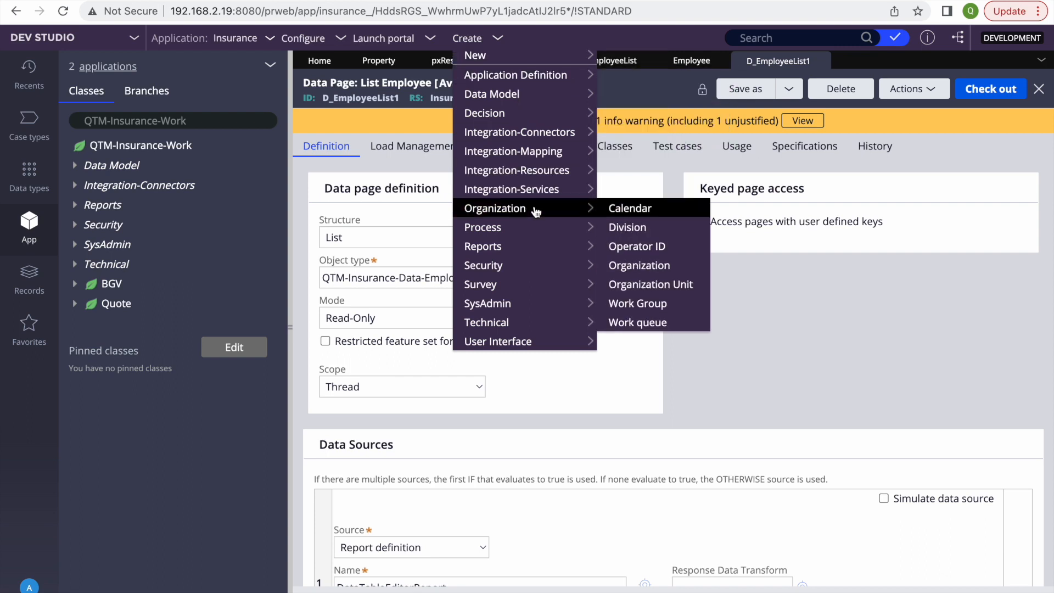
{"action": "mouse_move", "coordinate": [533, 97]}
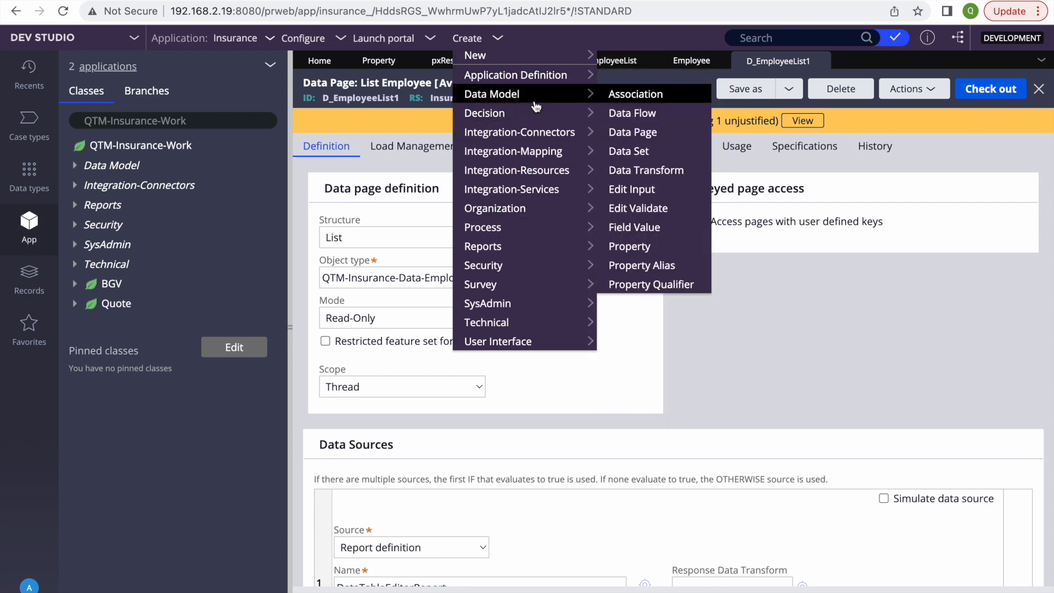
{"action": "left_click", "coordinate": [646, 170]}
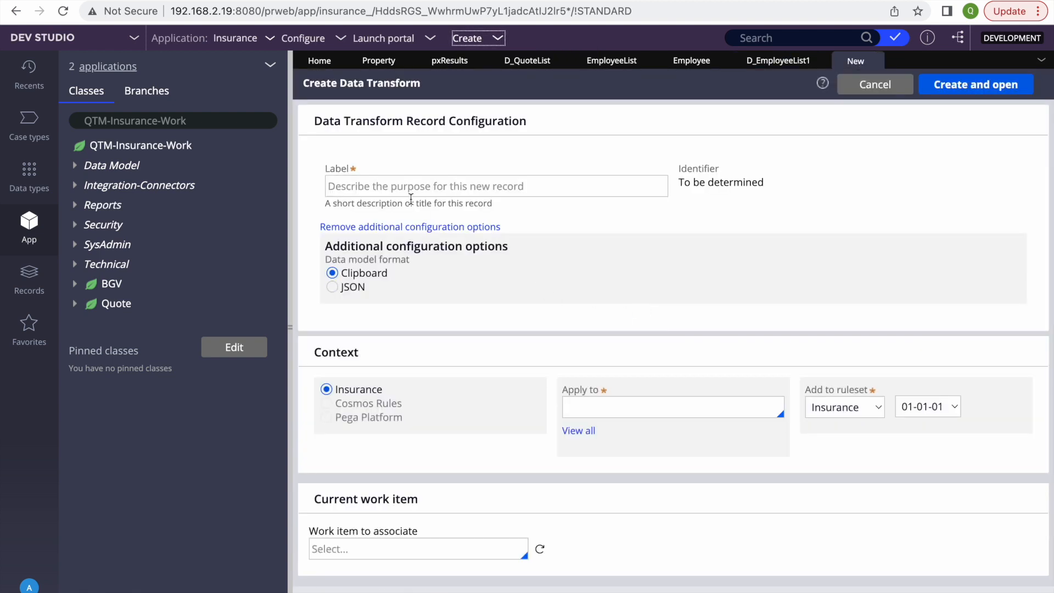
{"action": "left_click", "coordinate": [390, 188]}
{"action": "left_click", "coordinate": [390, 188]}
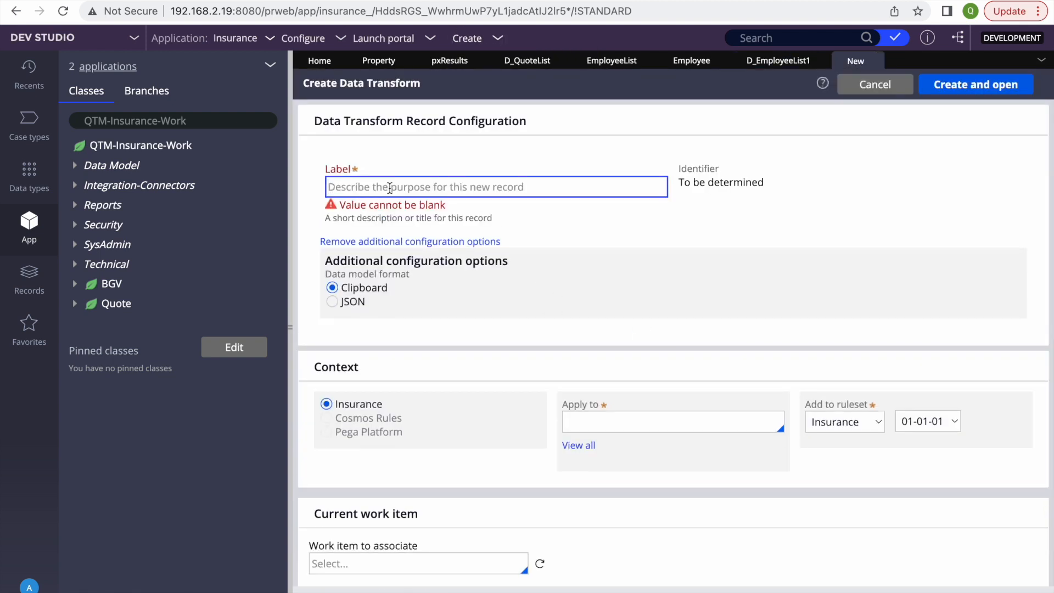
{"action": "type", "text": "Get Salary B"}
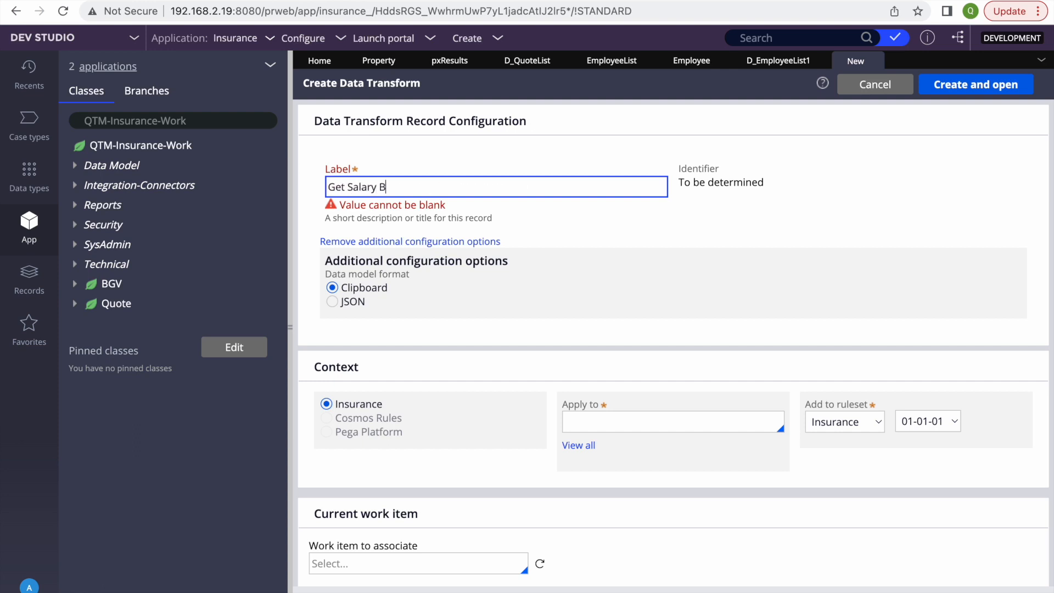
{"action": "type", "text": "y Employee"}
{"action": "left_click", "coordinate": [697, 252]}
{"action": "left_click", "coordinate": [499, 188]}
{"action": "type", "text": "DI"}
{"action": "key", "text": "BackSpace"}
{"action": "key", "text": "BackSpace"}
{"action": "type", "text": "id"}
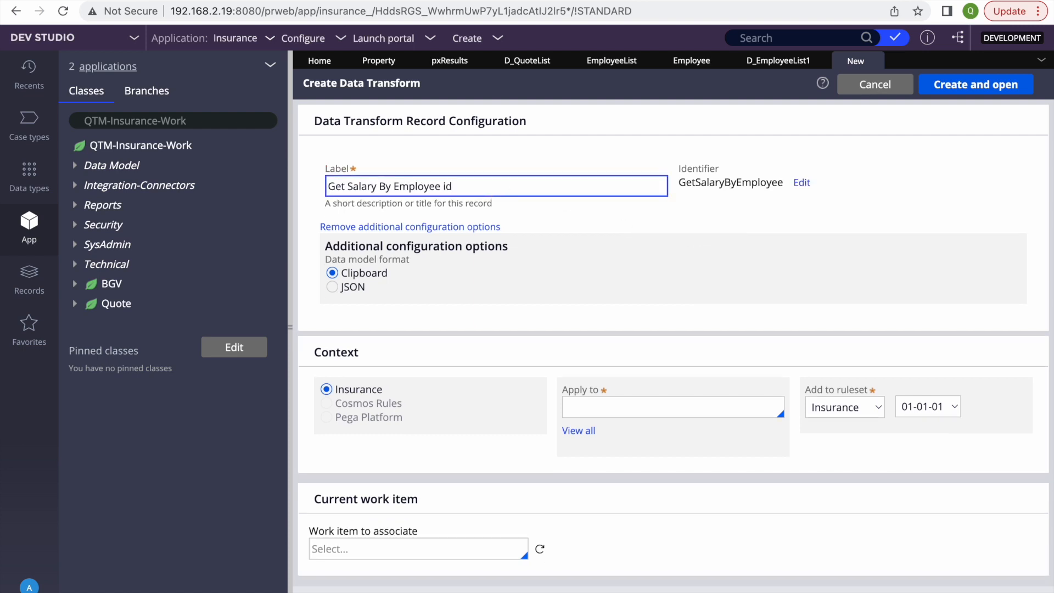
{"action": "type", "text": "ID"}
{"action": "left_click", "coordinate": [332, 287]}
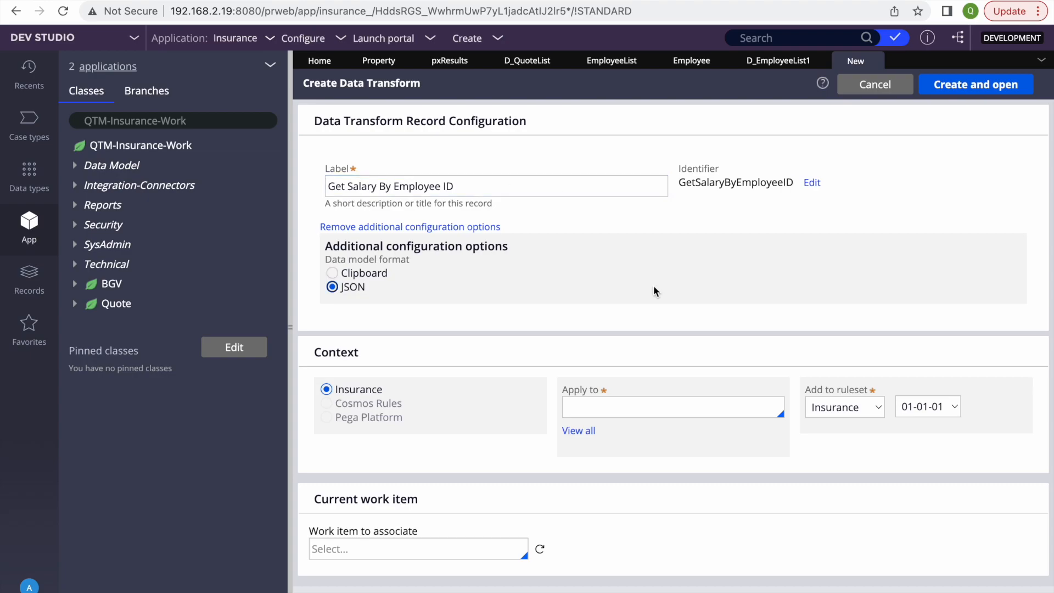
Step: Switch to the Google Meet call to admit the waiting participant, and return to Google Chrome
{"action": "key", "text": "F4"}
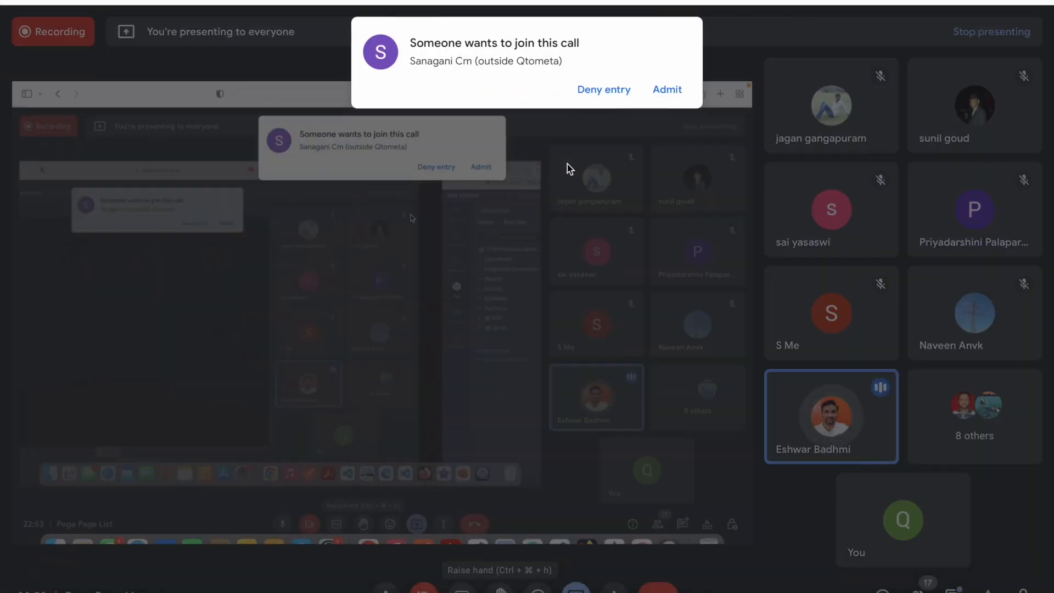
{"action": "left_click", "coordinate": [666, 87]}
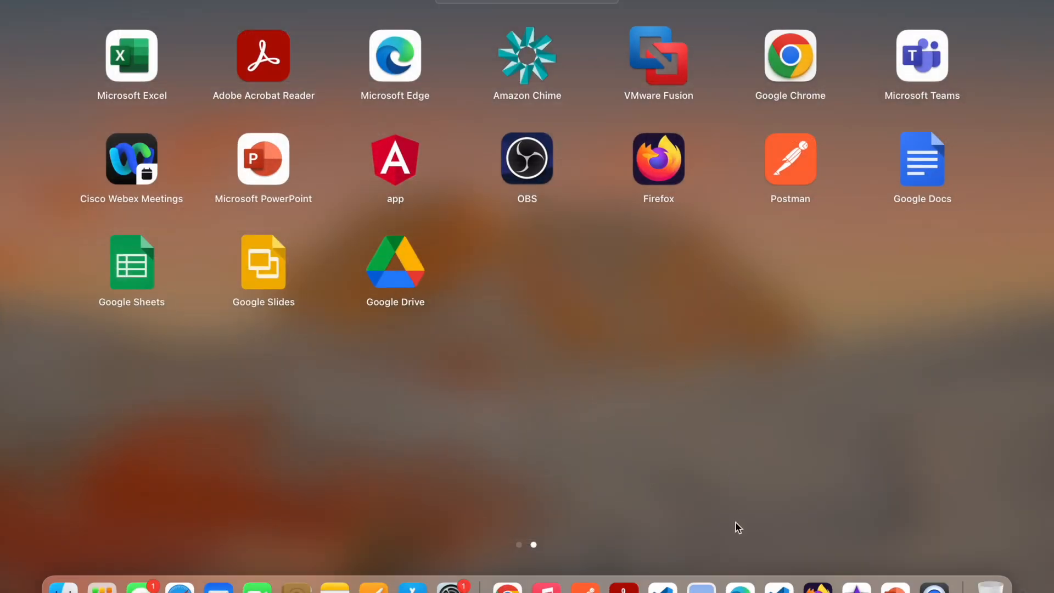
{"action": "left_click", "coordinate": [507, 585]}
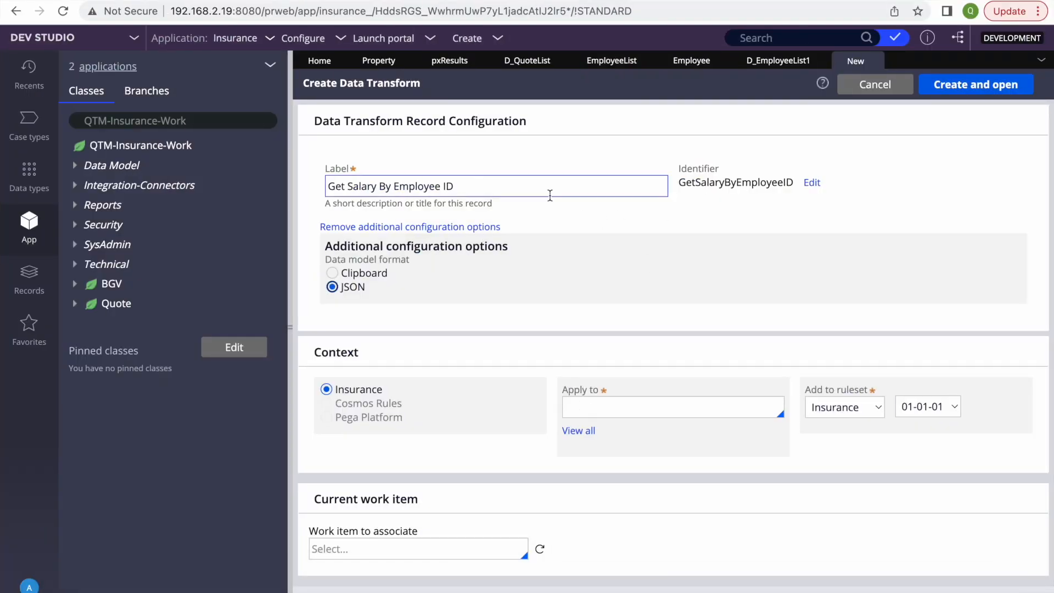
{"action": "left_click", "coordinate": [488, 183]}
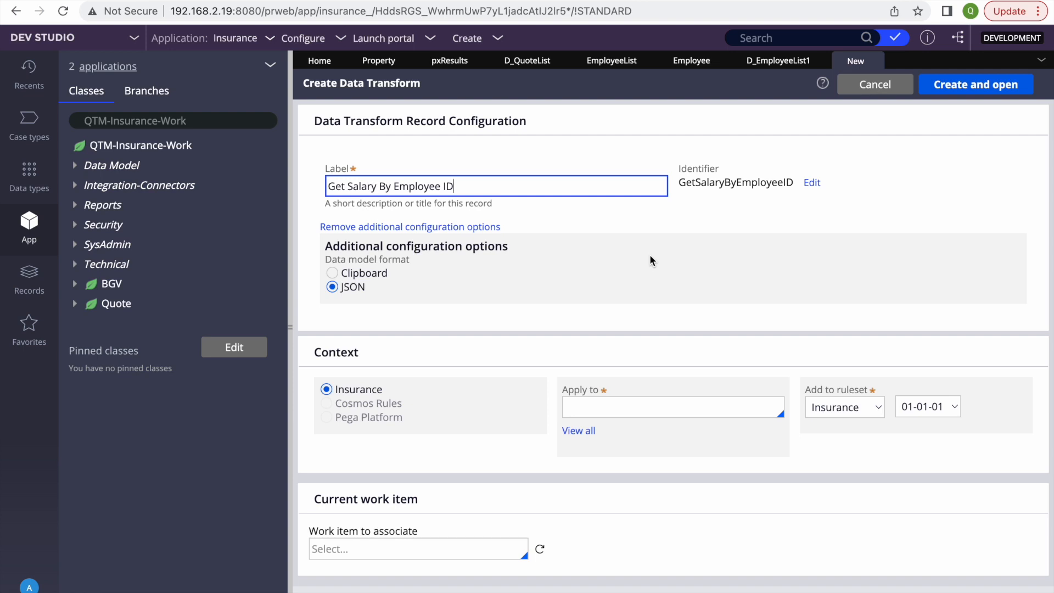
Step: Switch to Safari to check the Google Meet call, and return to the data transform form in Google Chrome
{"action": "key", "text": "F4"}
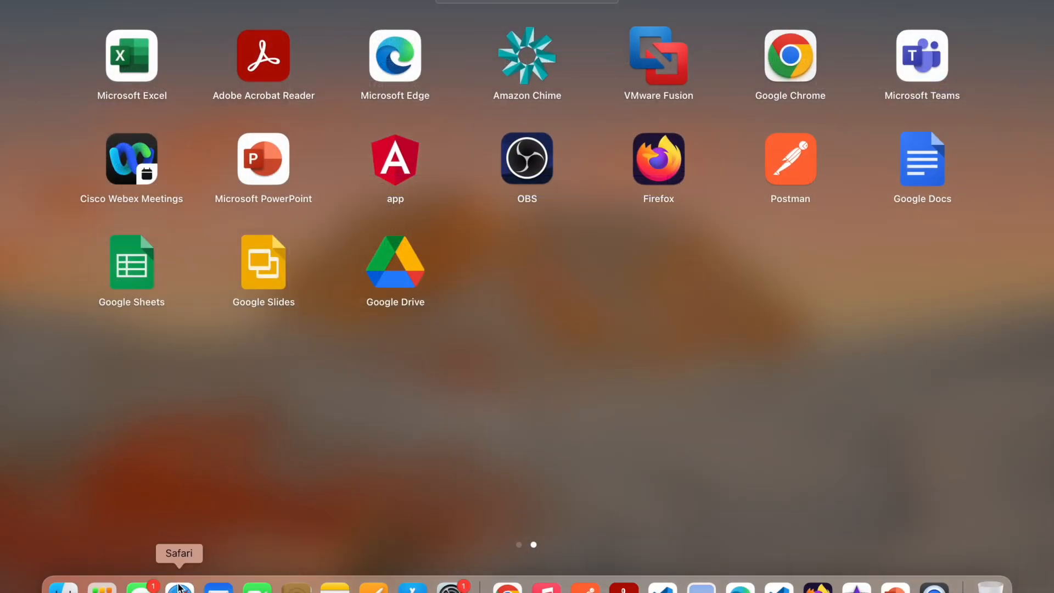
{"action": "left_click", "coordinate": [178, 586]}
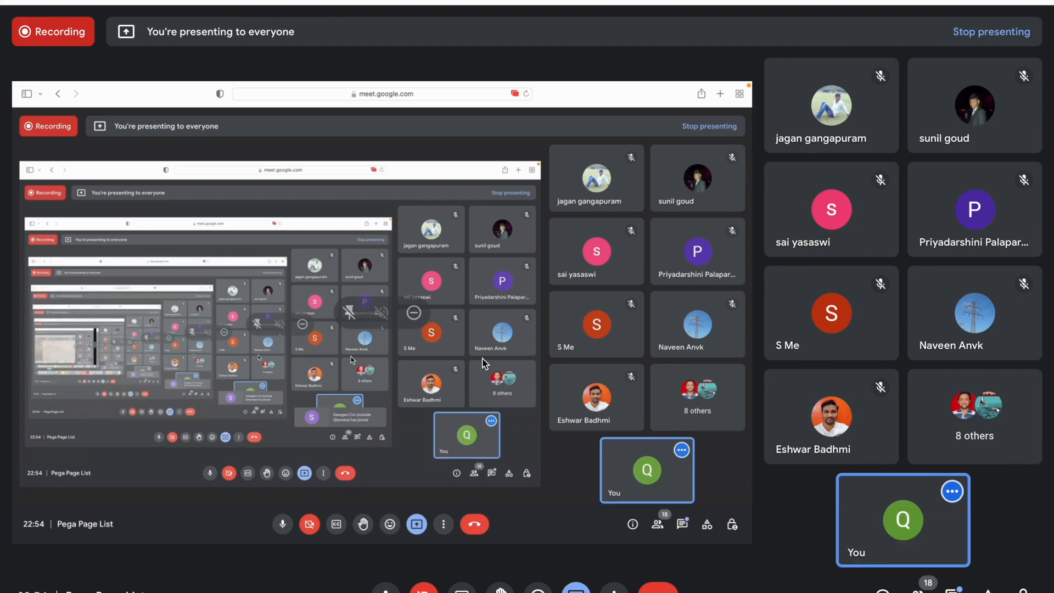
{"action": "key", "text": "F4"}
{"action": "left_click", "coordinate": [503, 584]}
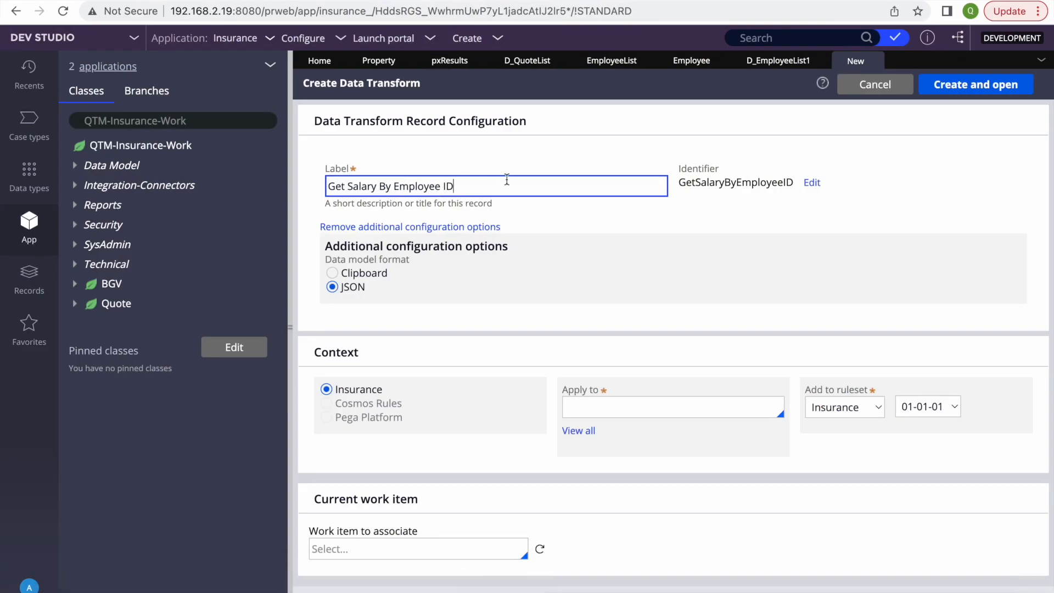
Step: Apply the JSON data transform to QTM-Insurance-Work, create and open it, and close it without saving
{"action": "left_click", "coordinate": [664, 247]}
{"action": "left_click", "coordinate": [602, 407]}
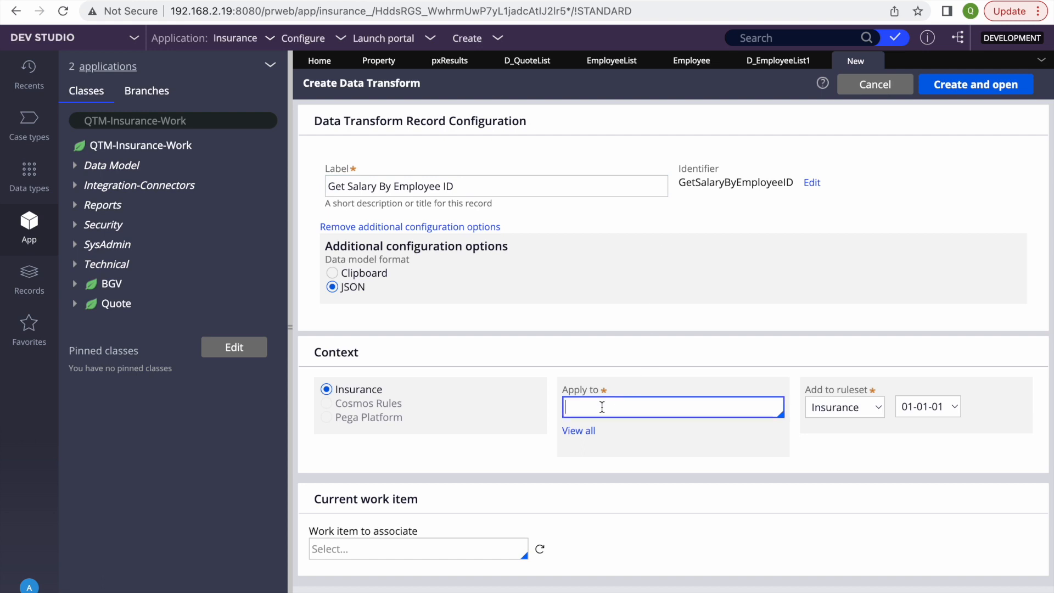
{"action": "key", "text": "Down"}
{"action": "key", "text": "Down"}
{"action": "key", "text": "Return"}
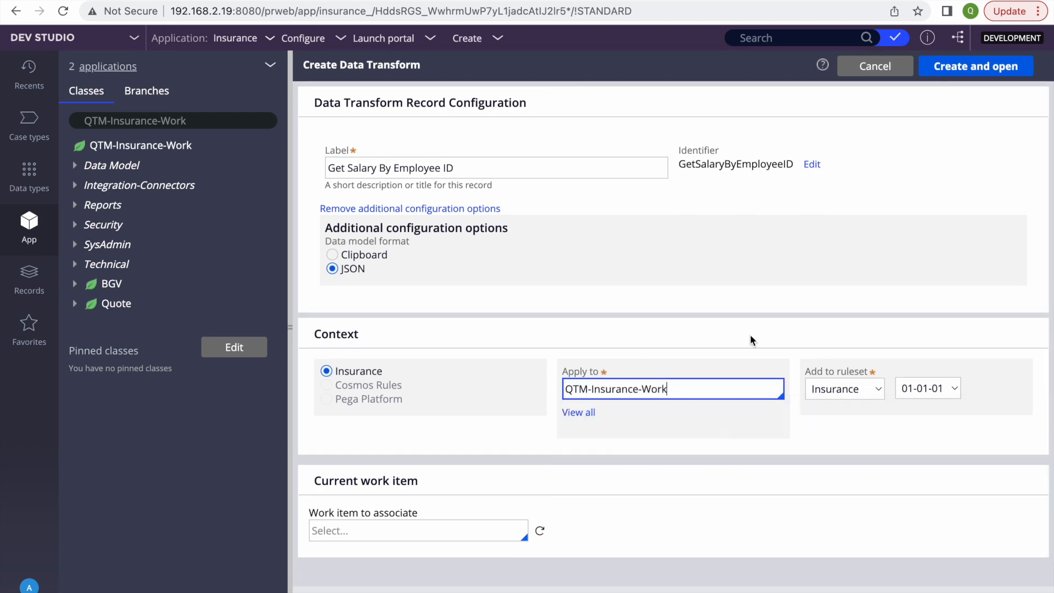
{"action": "left_click", "coordinate": [966, 83]}
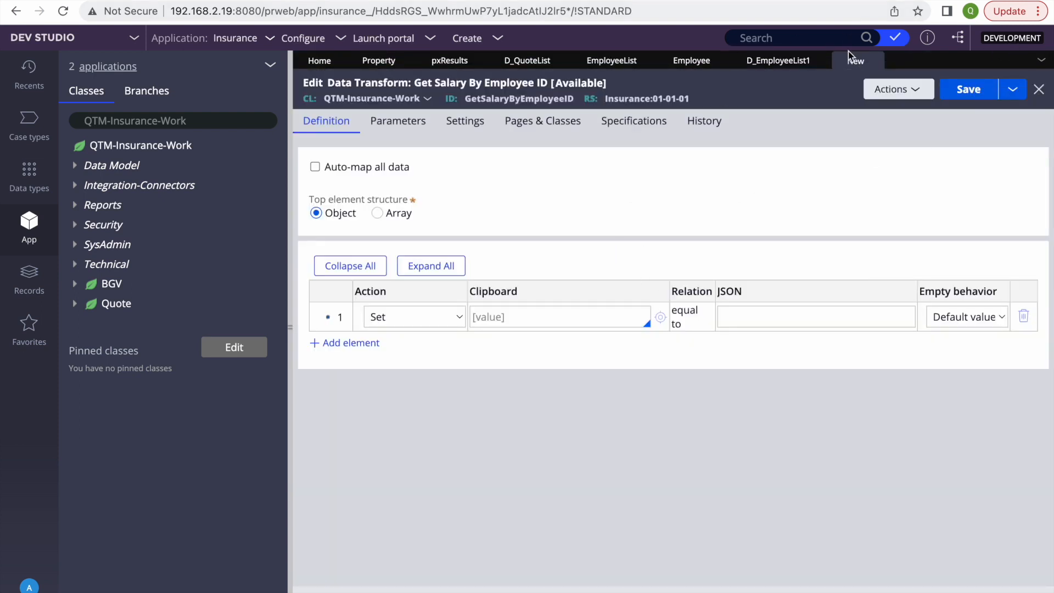
{"action": "left_click", "coordinate": [875, 62]}
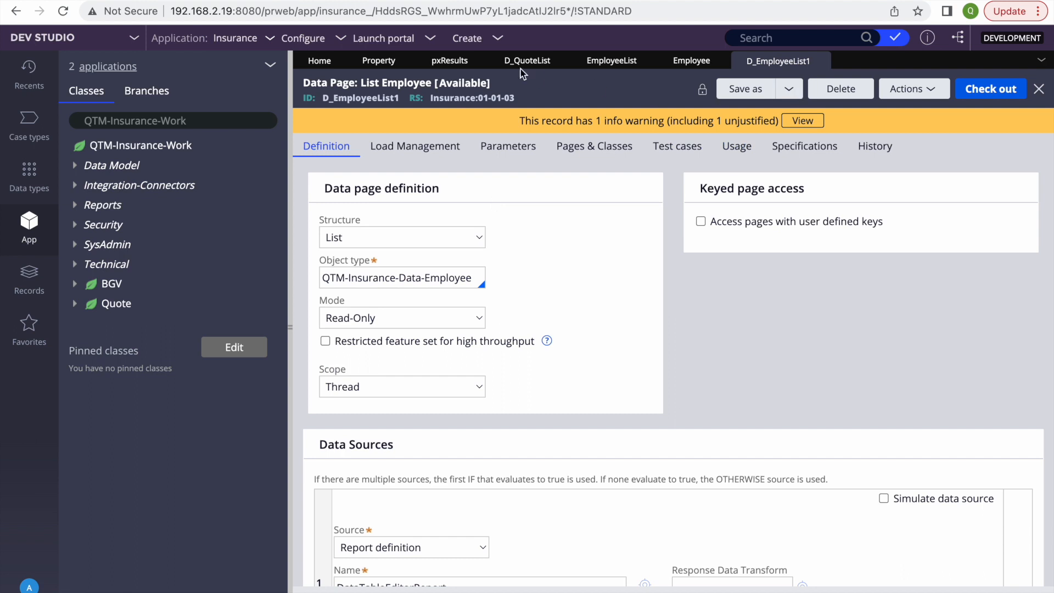
Step: Create and open a data transform labelled "Set Salary" that applies to QTM-Insurance-Work
{"action": "left_click", "coordinate": [469, 39]}
{"action": "mouse_move", "coordinate": [497, 54]}
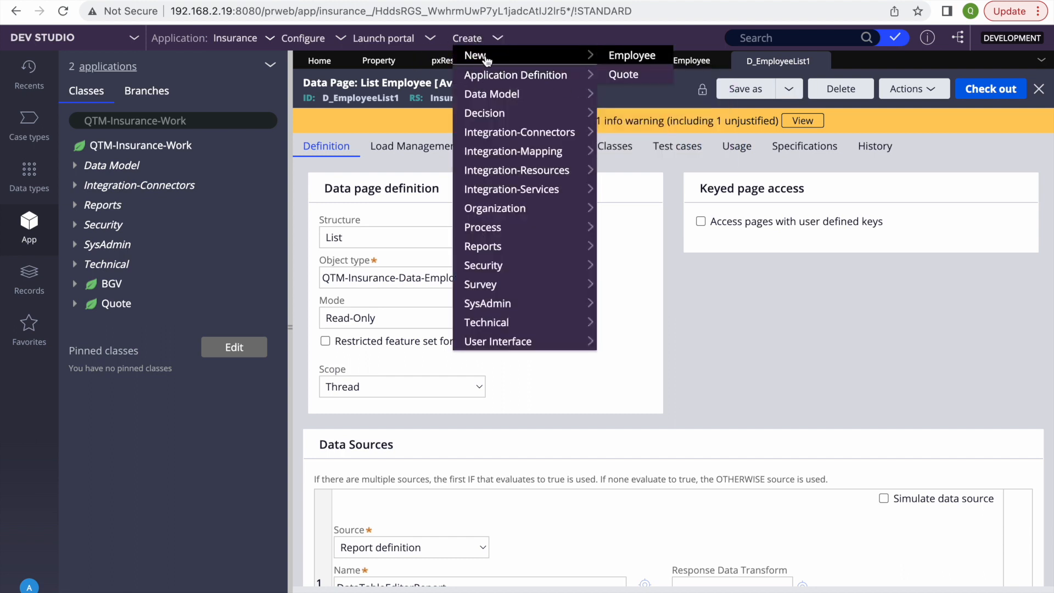
{"action": "mouse_move", "coordinate": [582, 94]}
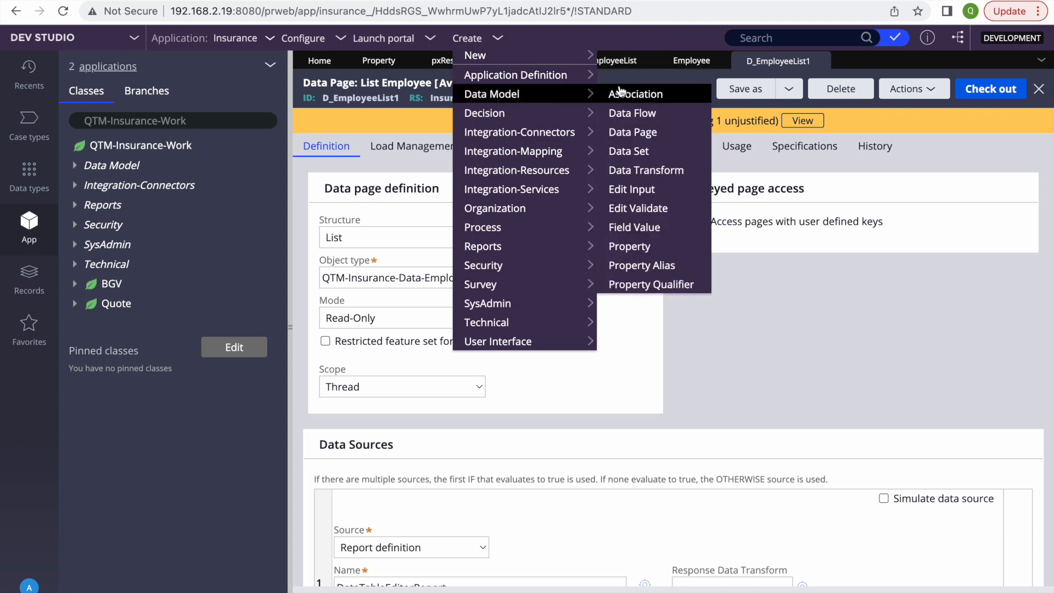
{"action": "left_click", "coordinate": [630, 170]}
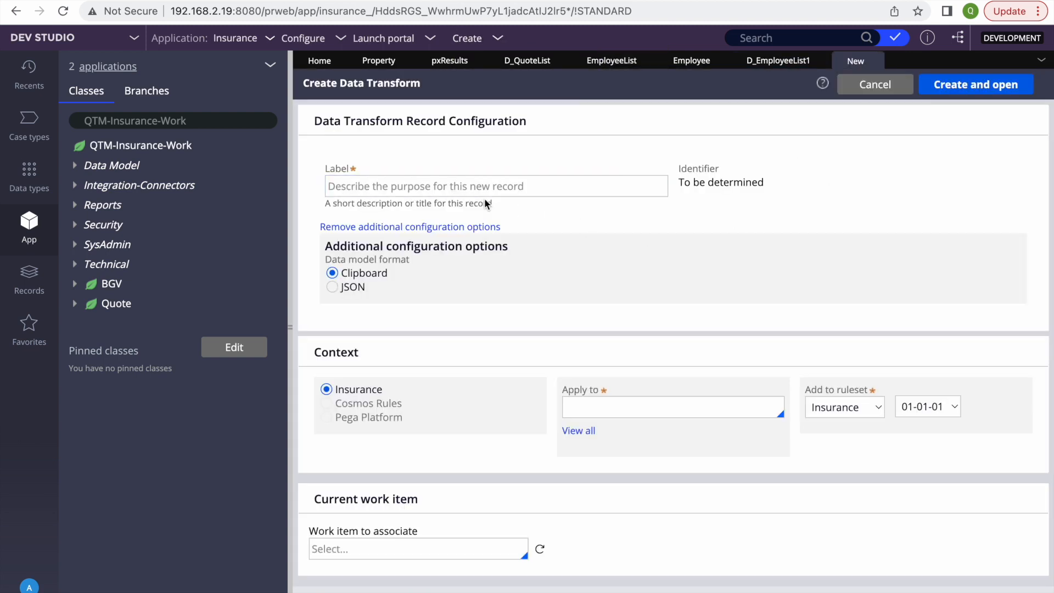
{"action": "left_click", "coordinate": [434, 180]}
{"action": "type", "text": "S"}
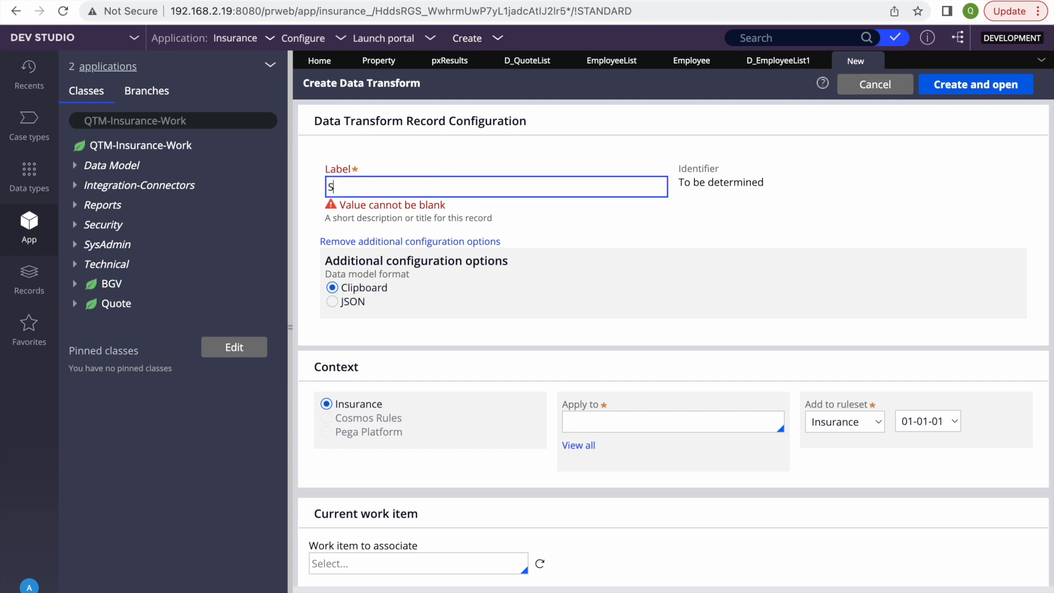
{"action": "type", "text": "et Salary"}
{"action": "left_click", "coordinate": [631, 399]}
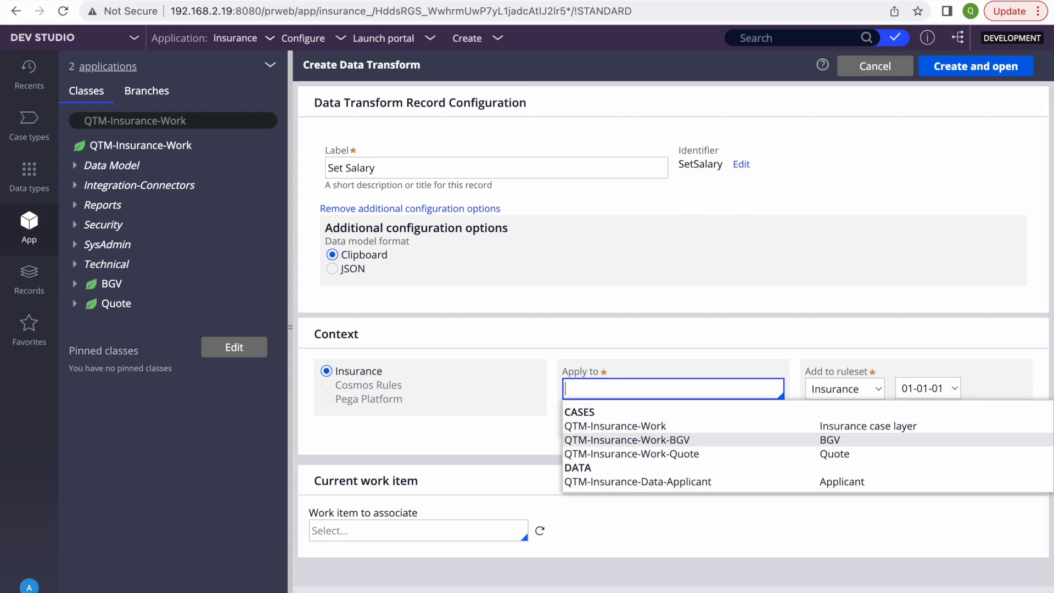
{"action": "left_click", "coordinate": [636, 427]}
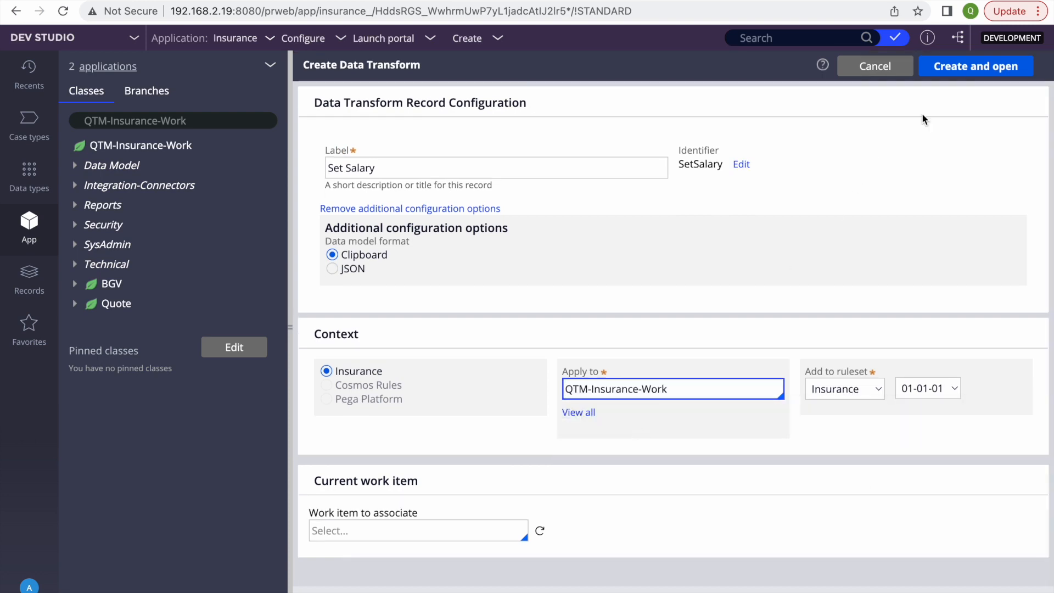
{"action": "left_click", "coordinate": [981, 66]}
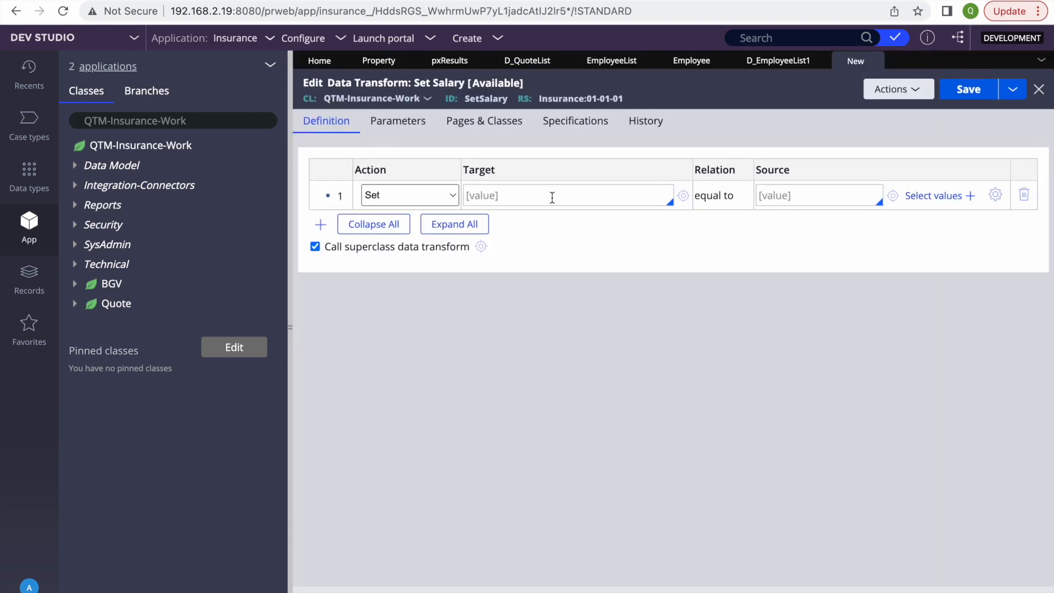
Step: Set the first row's action to Comment in the Set Salary data transform and save the rule
{"action": "left_click", "coordinate": [426, 196]}
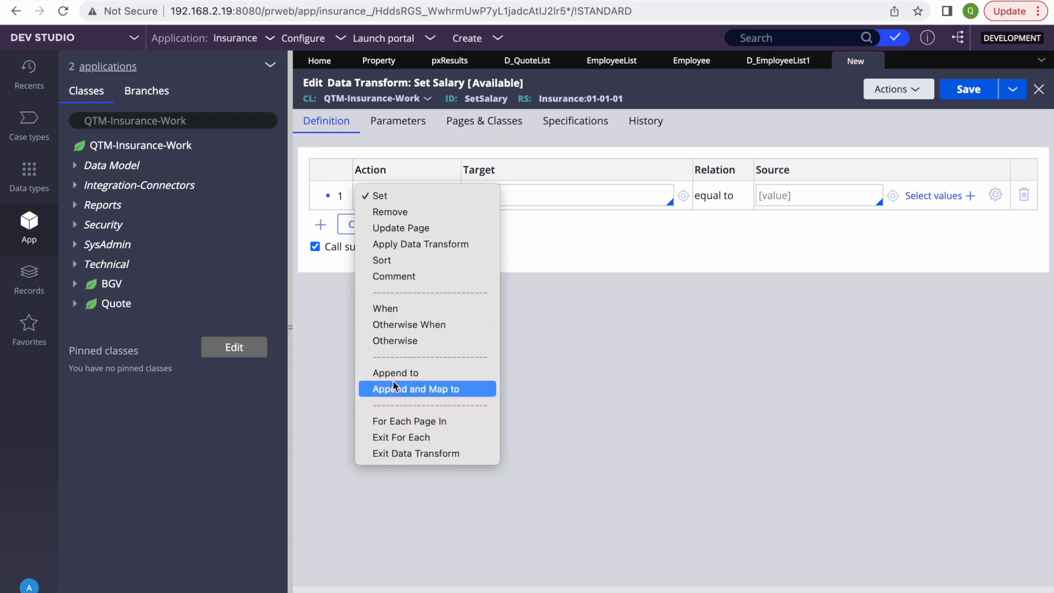
{"action": "left_click", "coordinate": [403, 277]}
{"action": "left_click", "coordinate": [968, 89]}
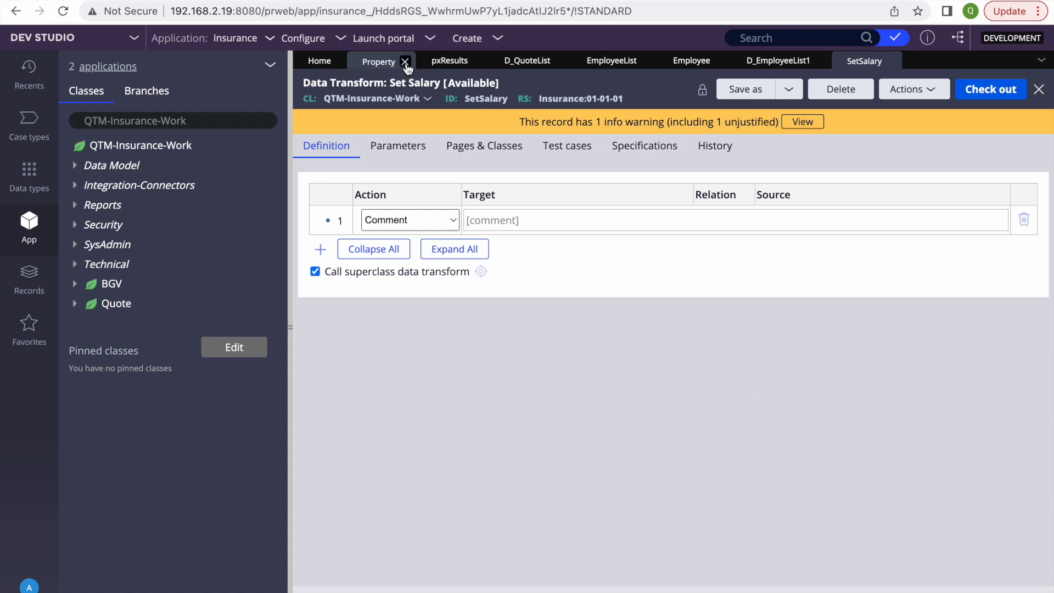
Step: Close the open Property, pxResults and D_QuoteList rules
{"action": "left_click", "coordinate": [408, 61]}
{"action": "left_click", "coordinate": [409, 62]}
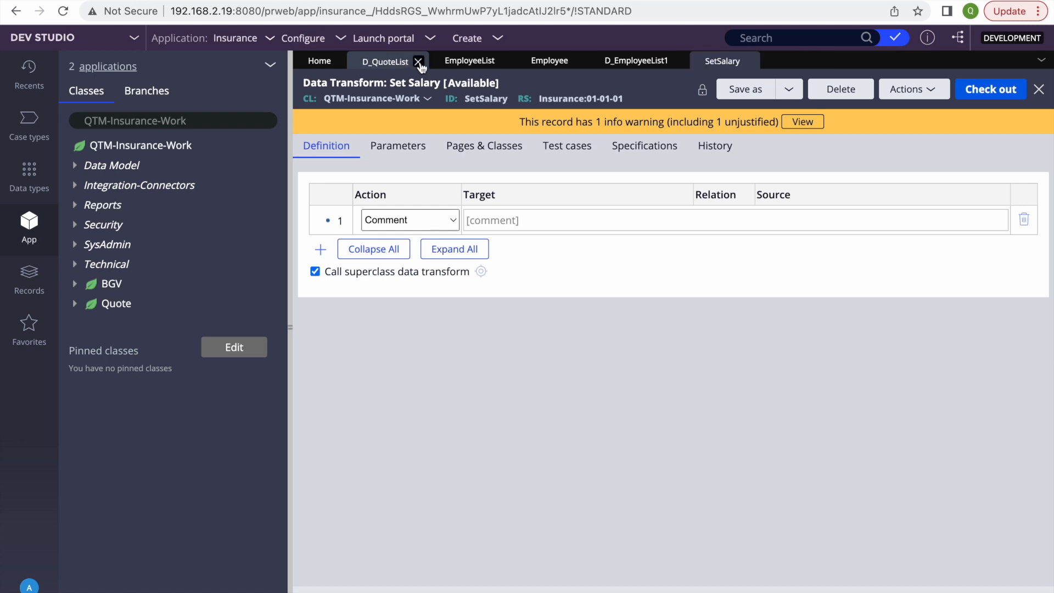
{"action": "left_click", "coordinate": [419, 62]}
Step: Review the Employee data type's records, and return to the Set Salary data transform
{"action": "left_click", "coordinate": [455, 62]}
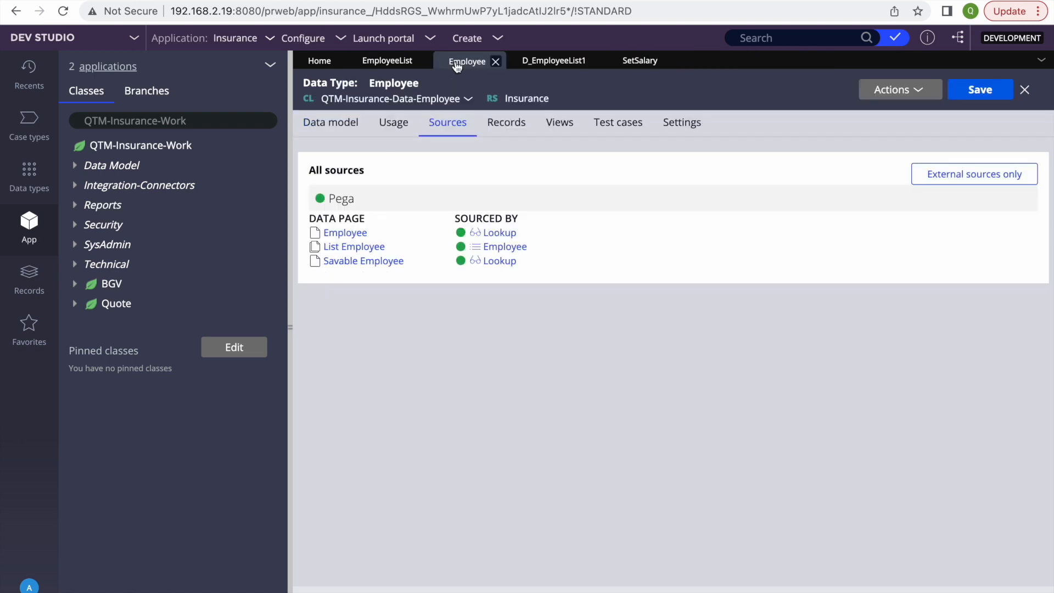
{"action": "left_click", "coordinate": [506, 123]}
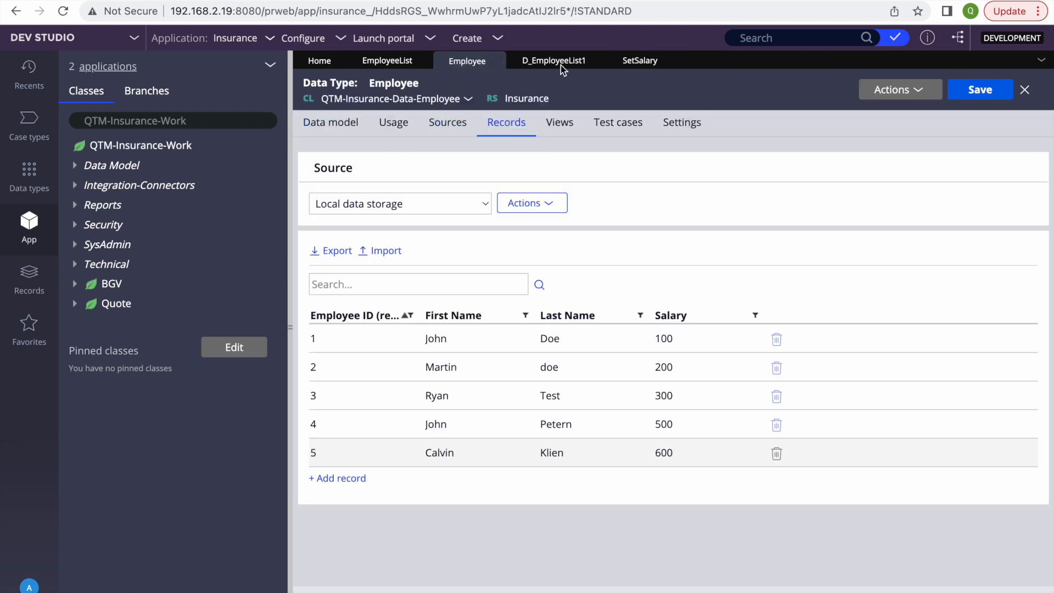
{"action": "left_click", "coordinate": [552, 64]}
{"action": "left_click", "coordinate": [640, 60]}
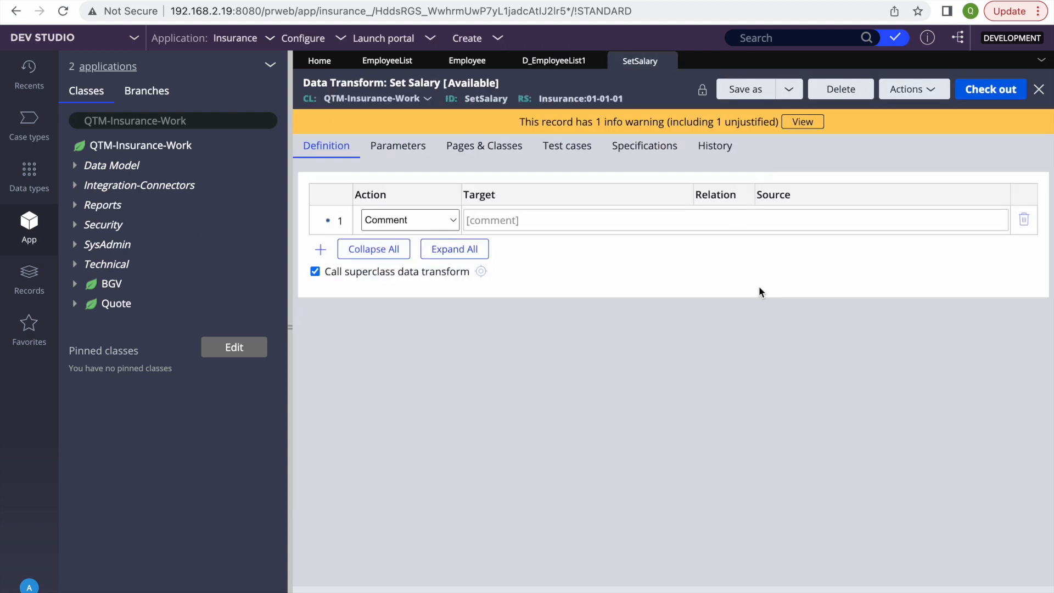
Step: Add an input parameter named EmployeeID to the Set Salary data transform and check out the rule
{"action": "left_click", "coordinate": [440, 146]}
{"action": "left_click", "coordinate": [391, 151]}
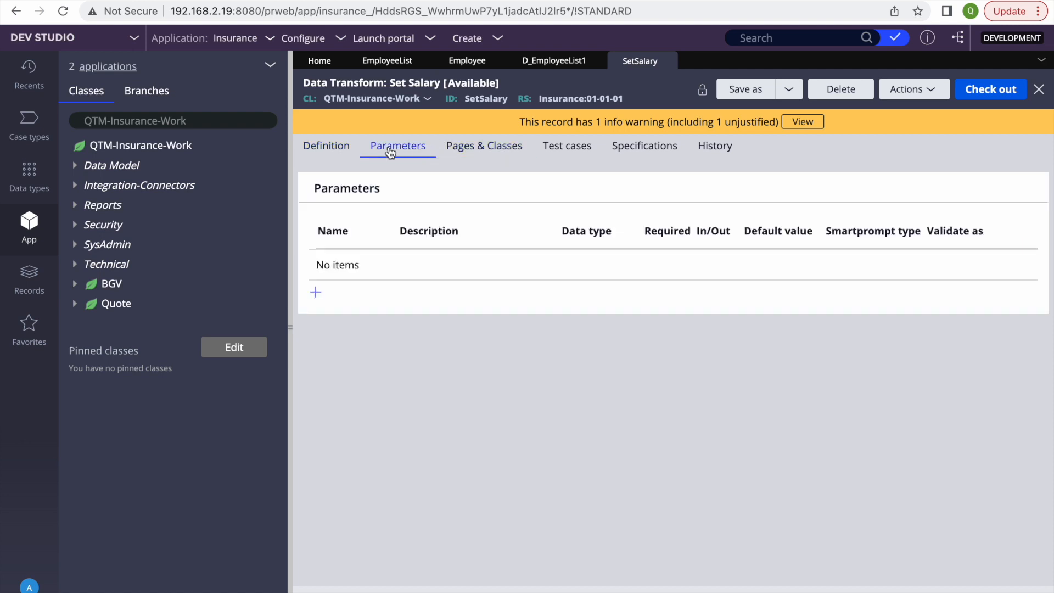
{"action": "left_click", "coordinate": [317, 292]}
{"action": "type", "text": "EmployeeID"}
{"action": "left_click", "coordinate": [547, 386]}
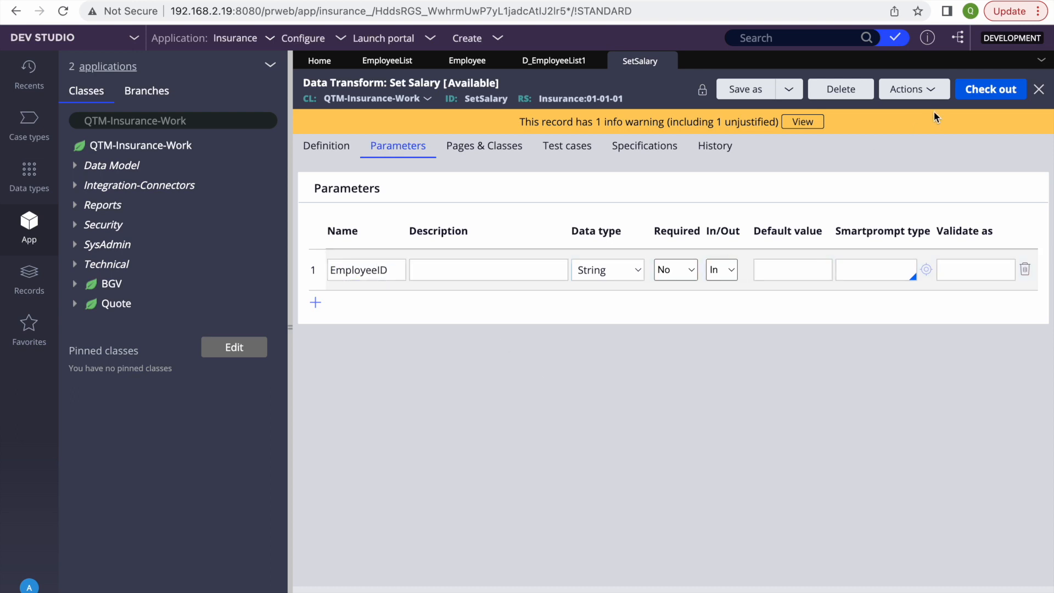
{"action": "left_click", "coordinate": [980, 103]}
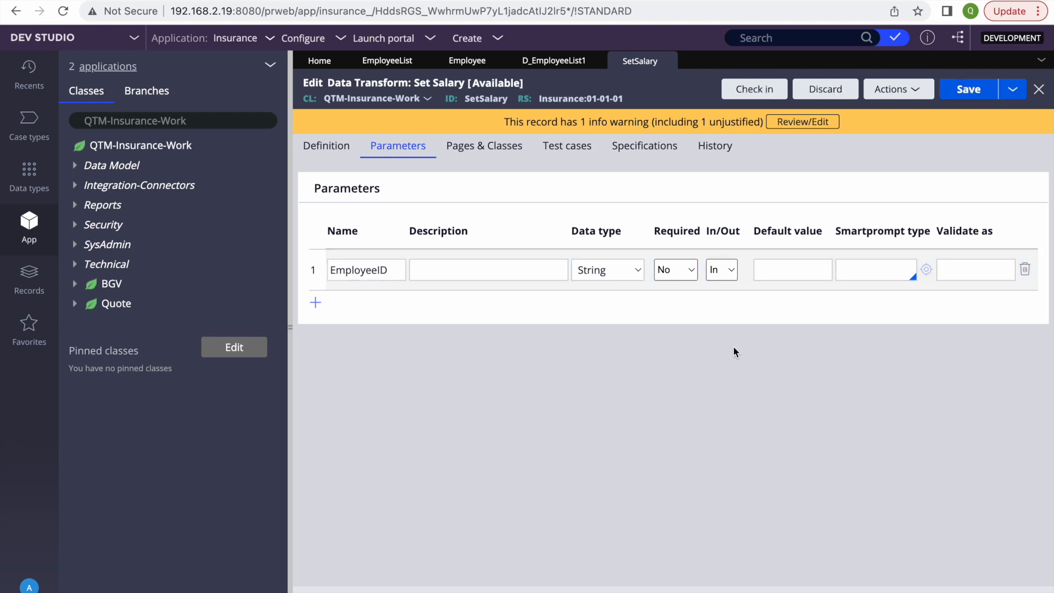
{"action": "left_click", "coordinate": [333, 148]}
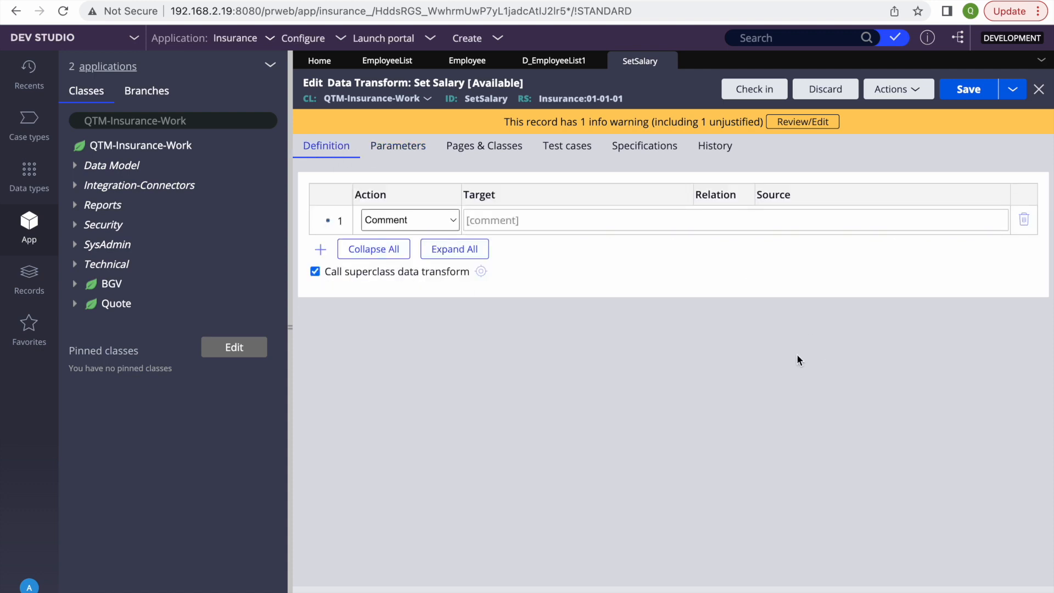
{"action": "left_click", "coordinate": [417, 220]}
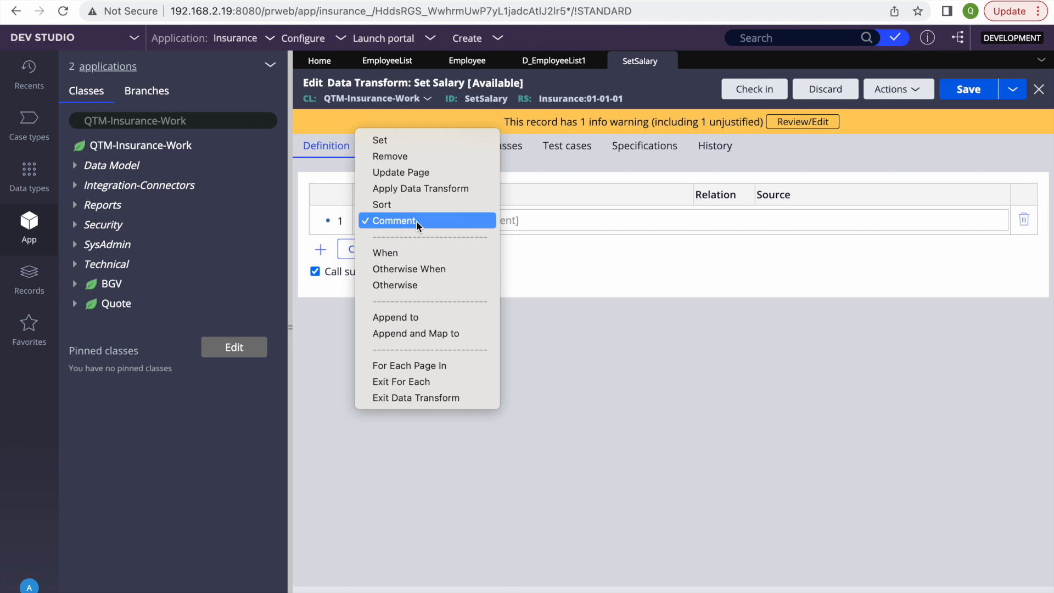
{"action": "left_click", "coordinate": [603, 283]}
Step: Add a second parameter named Salary to the Set Salary data transform
{"action": "left_click", "coordinate": [392, 146]}
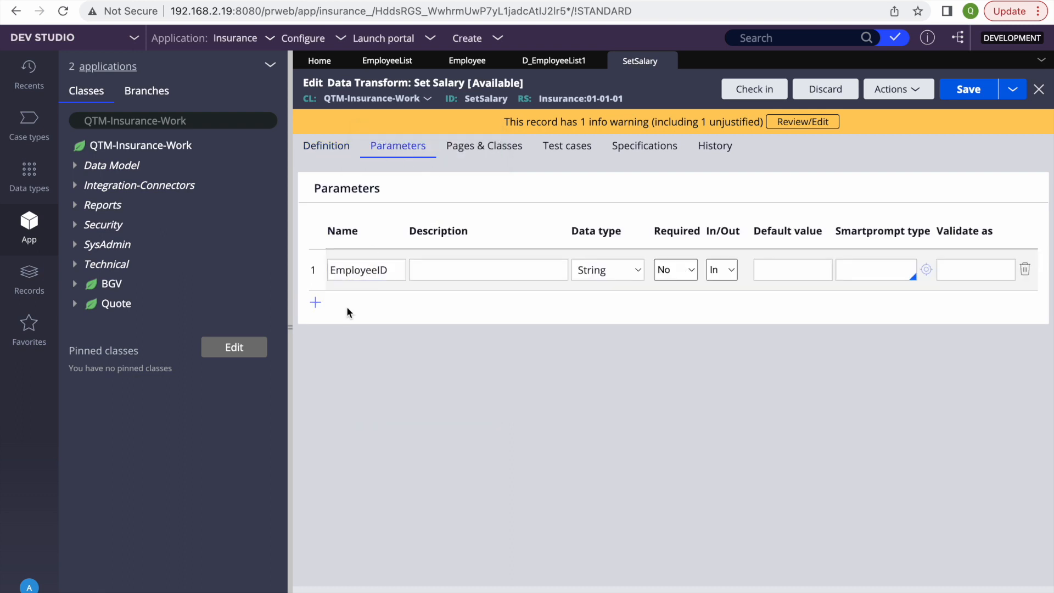
{"action": "left_click", "coordinate": [315, 302]}
{"action": "type", "text": "sLAARY"}
{"action": "key", "text": "BackSpace"}
{"action": "key", "text": "BackSpace"}
{"action": "key", "text": "BackSpace"}
{"action": "key", "text": "BackSpace"}
{"action": "type", "text": "Salary"}
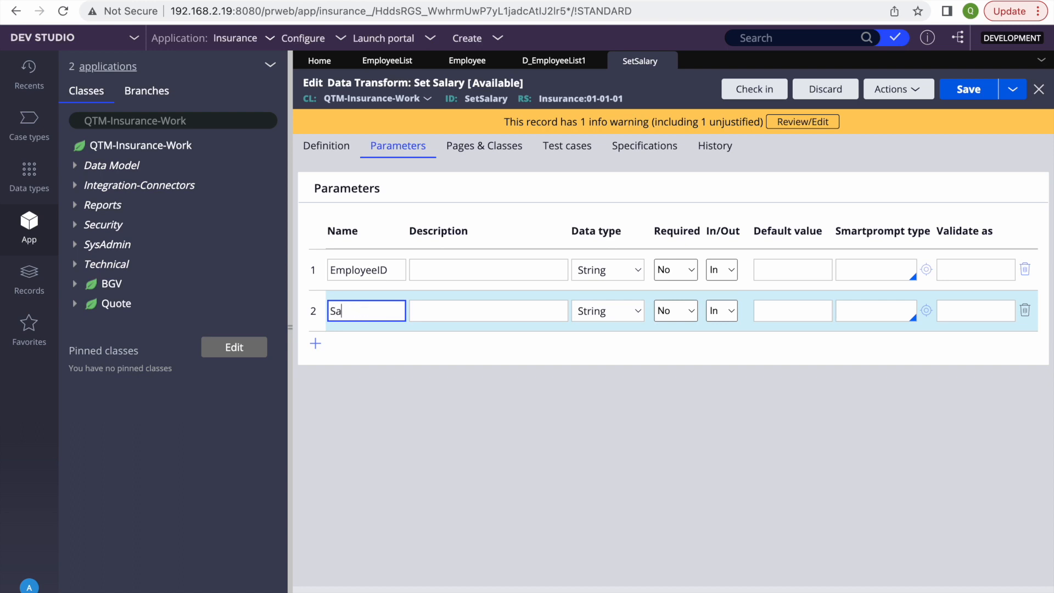
Step: Make Salary an Out parameter and save the data transform
{"action": "left_click", "coordinate": [767, 377]}
{"action": "left_click", "coordinate": [671, 311]}
{"action": "left_click", "coordinate": [722, 311]}
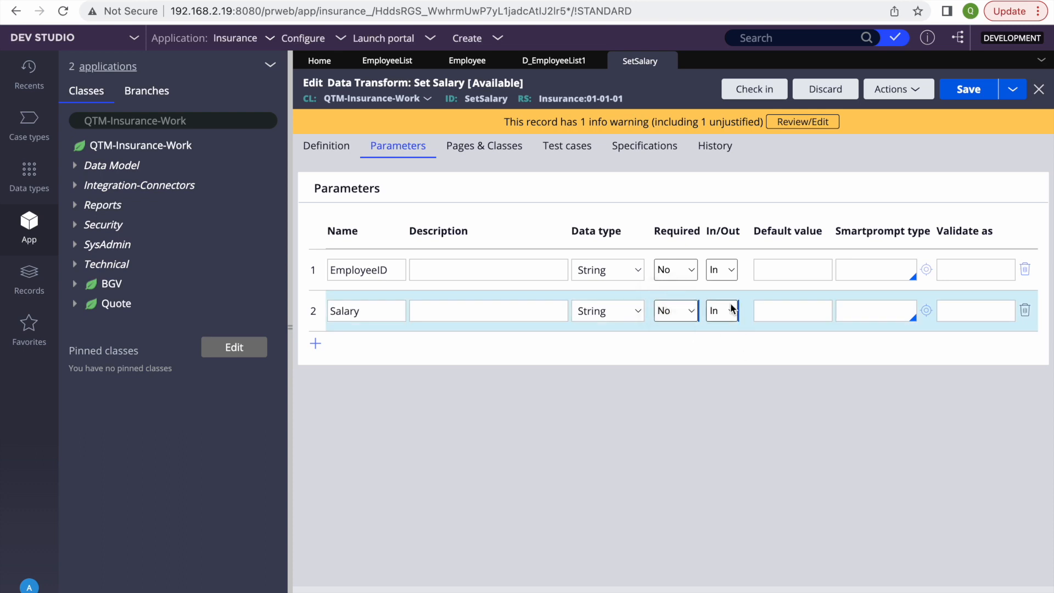
{"action": "left_click", "coordinate": [722, 311]}
{"action": "left_click", "coordinate": [721, 328]}
{"action": "left_click", "coordinate": [968, 90]}
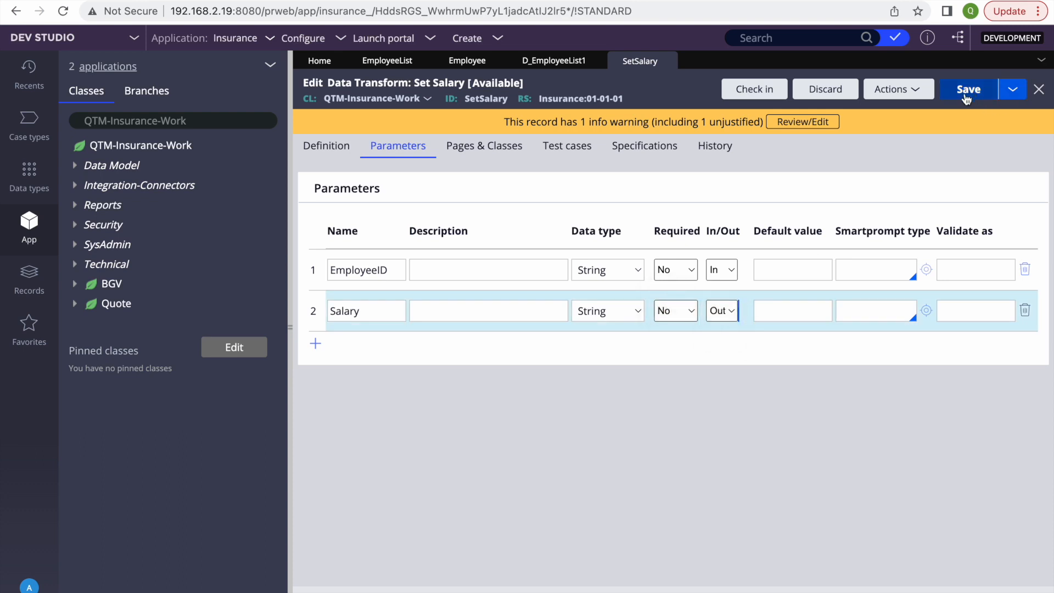
Step: Change the action of the first row in the data transform's definition to Update Page
{"action": "left_click", "coordinate": [336, 156]}
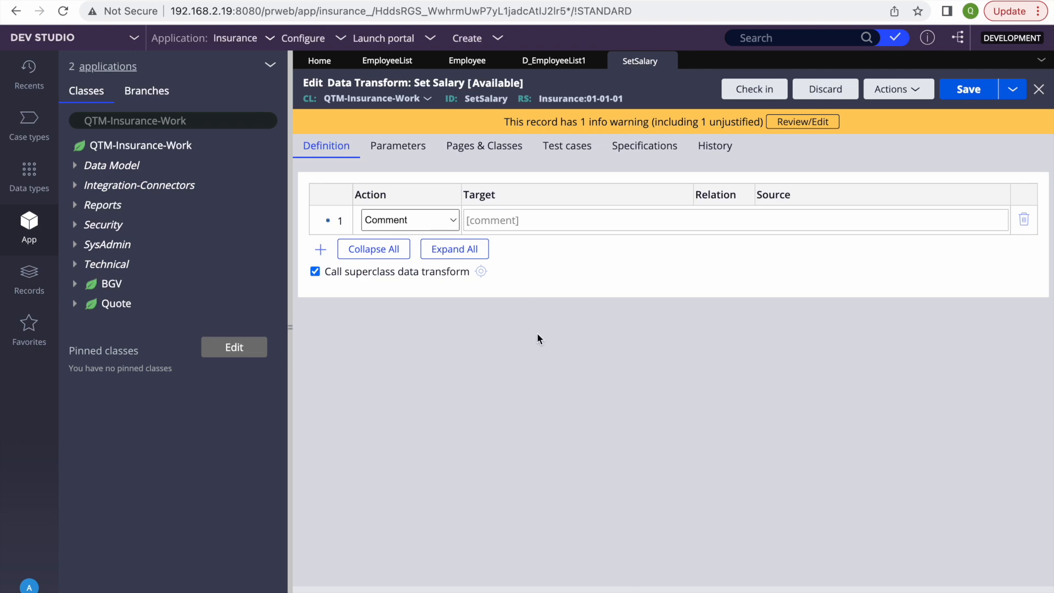
{"action": "left_click", "coordinate": [389, 219]}
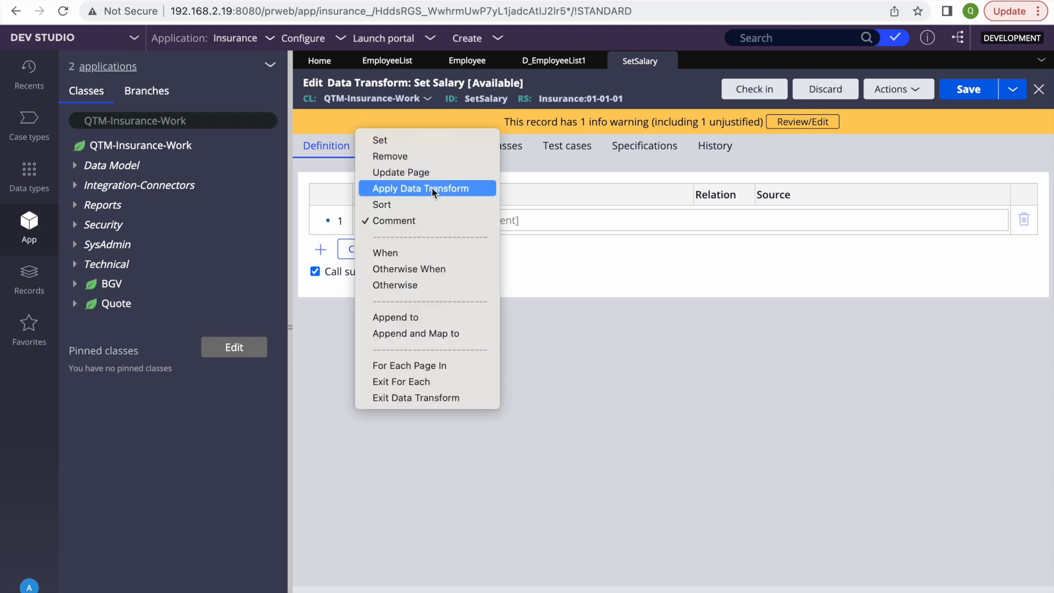
{"action": "left_click", "coordinate": [384, 172]}
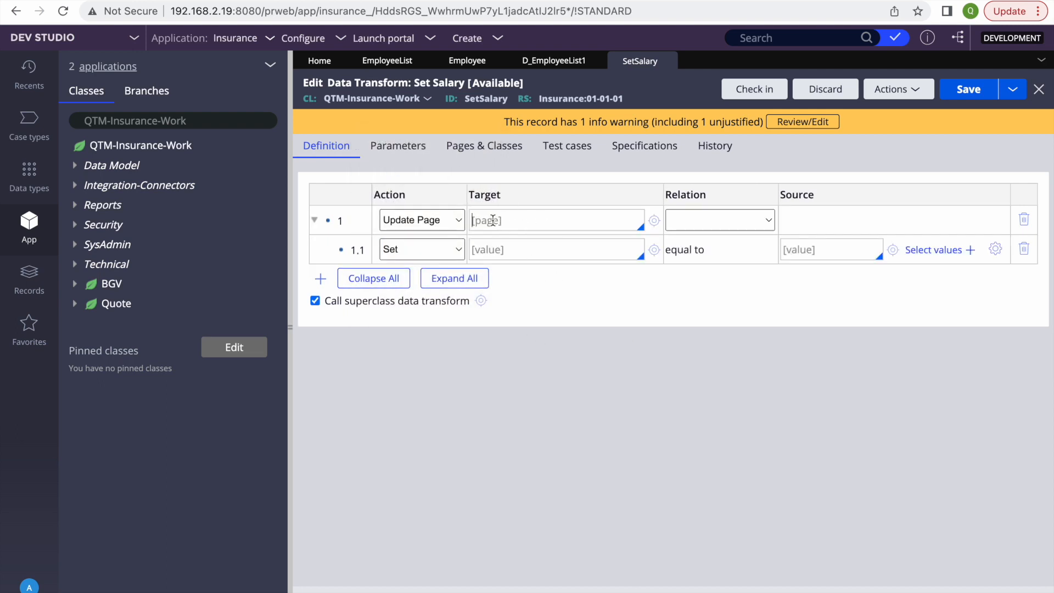
Step: Set the Update Page row's target to D_EmployeeList1, copying the ID from the data page rule, and try to save the data transform
{"action": "type", "text": "."}
{"action": "key", "text": "BackSpace"}
{"action": "type", "text": "D_"}
{"action": "left_click", "coordinate": [554, 60]}
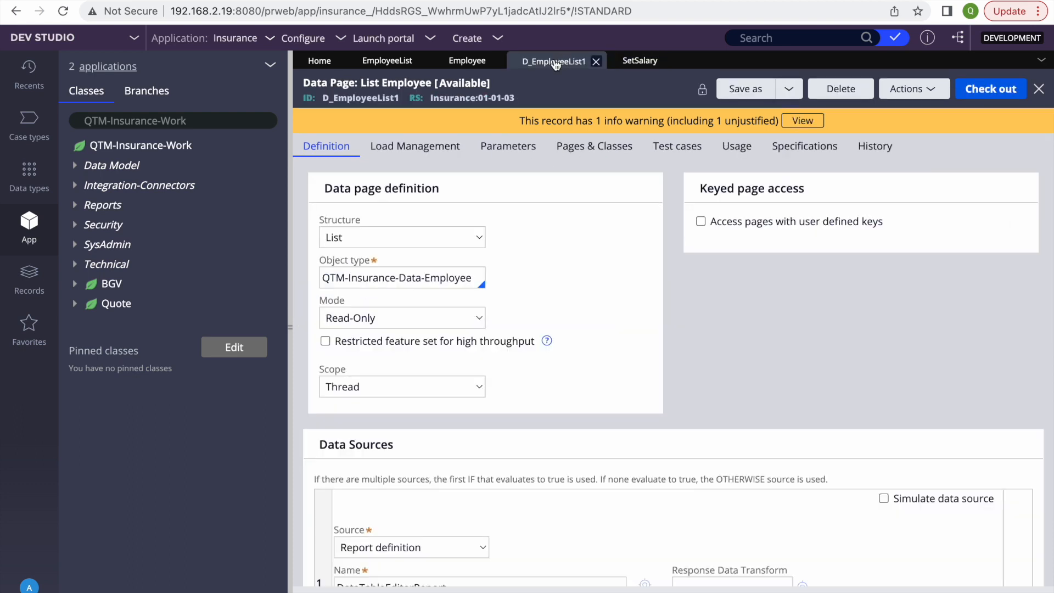
{"action": "double_click", "coordinate": [366, 99]}
{"action": "key", "text": "ctrl+c"}
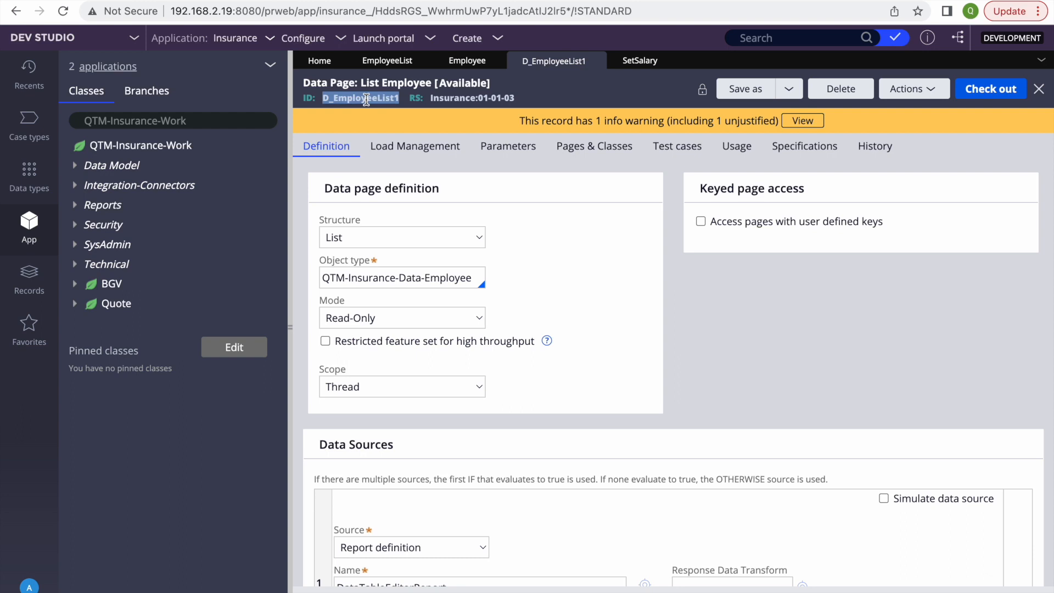
{"action": "left_click", "coordinate": [632, 60]}
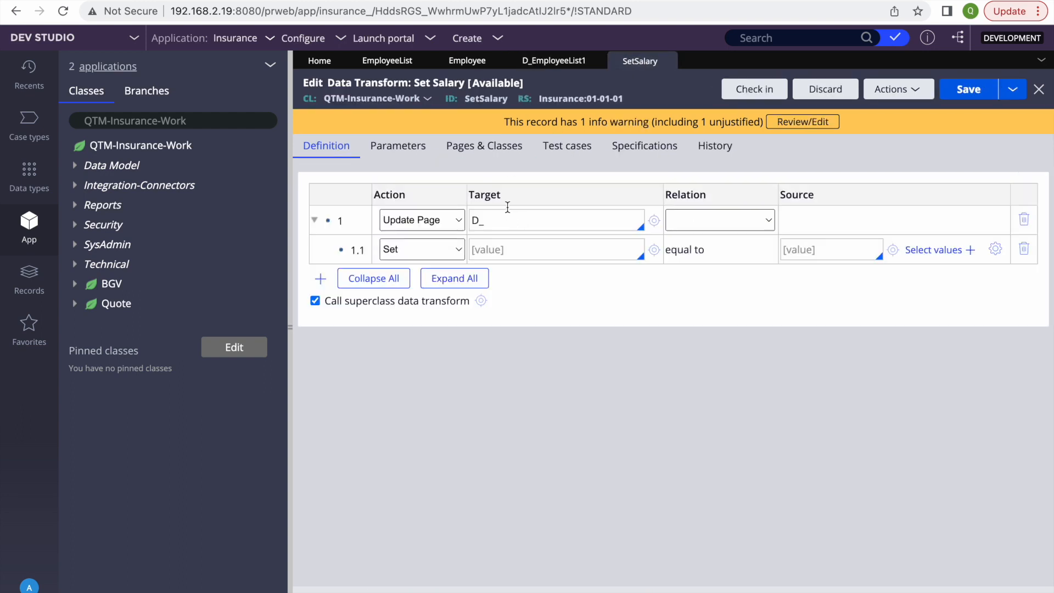
{"action": "key", "text": "ctrl+v"}
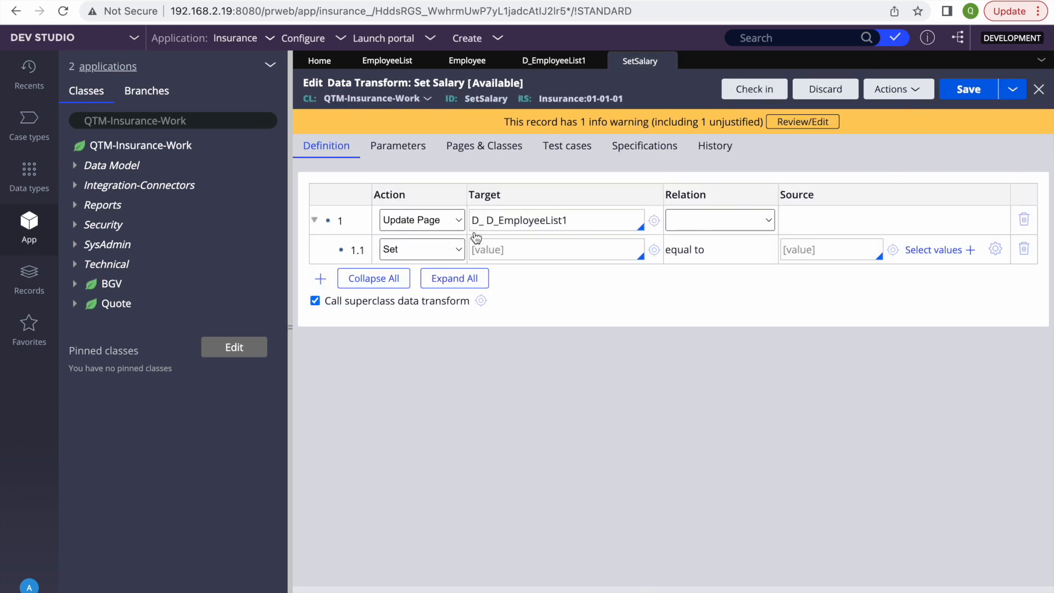
{"action": "left_click", "coordinate": [486, 220]}
{"action": "key", "text": "BackSpace"}
{"action": "key", "text": "BackSpace"}
{"action": "key", "text": "BackSpace"}
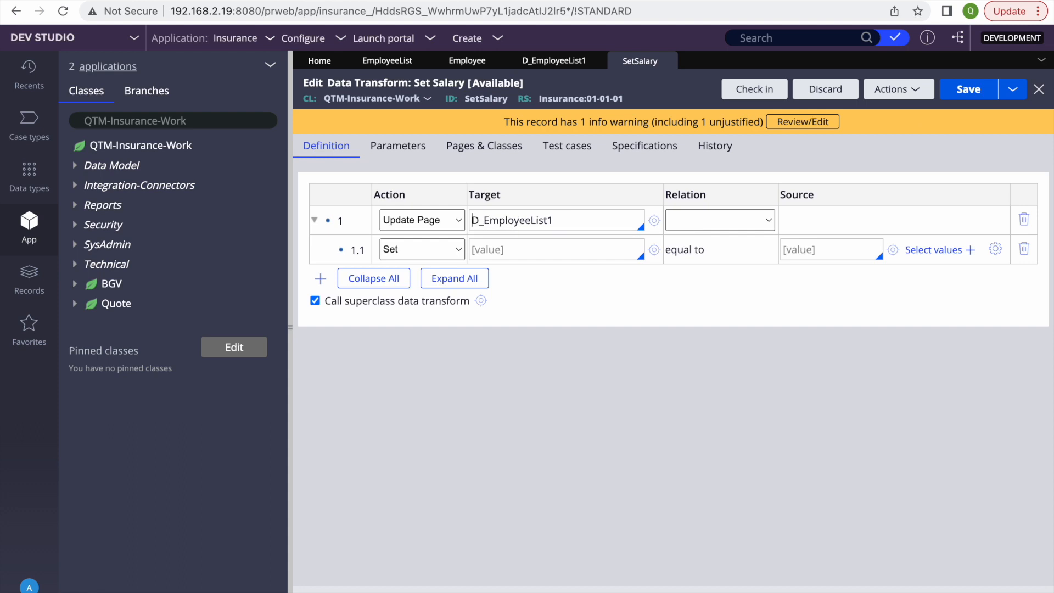
{"action": "left_click", "coordinate": [969, 89]}
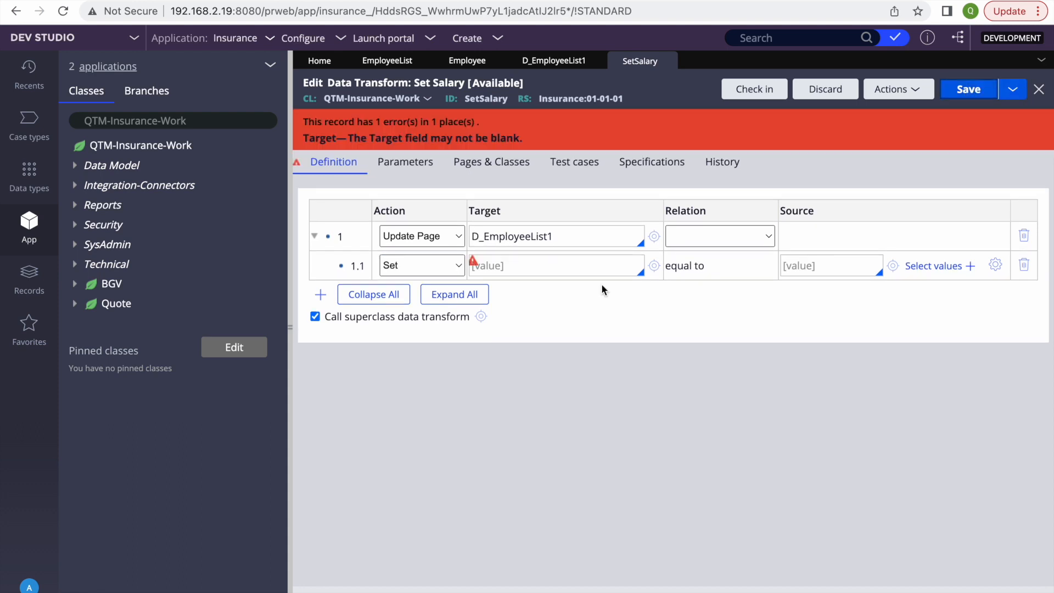
Step: Set the action of nested row 1.1 to Comment and save the data transform
{"action": "left_click", "coordinate": [411, 263]}
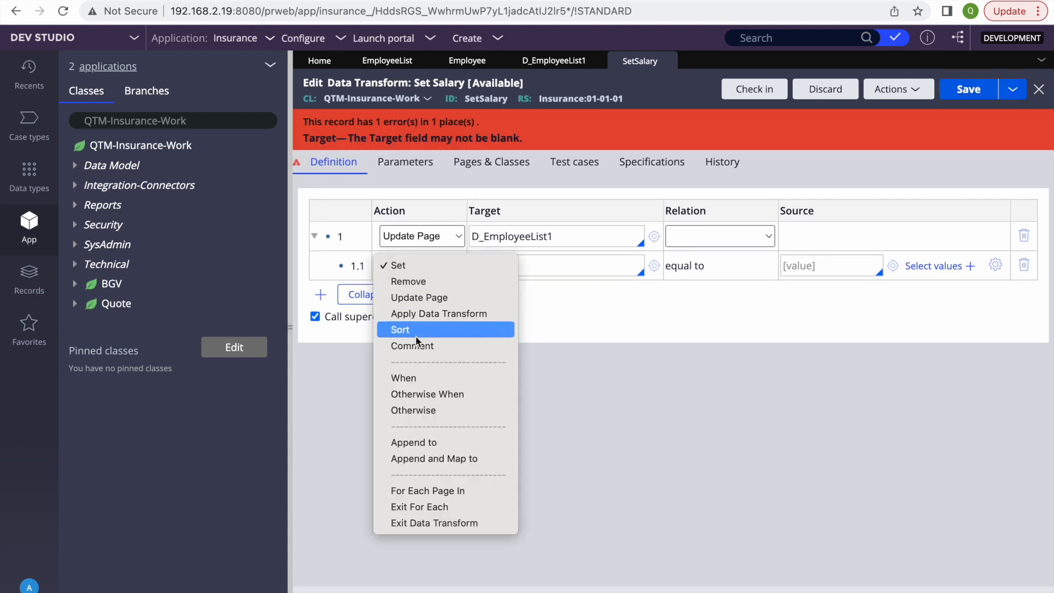
{"action": "left_click", "coordinate": [416, 335]}
{"action": "left_click", "coordinate": [420, 268]}
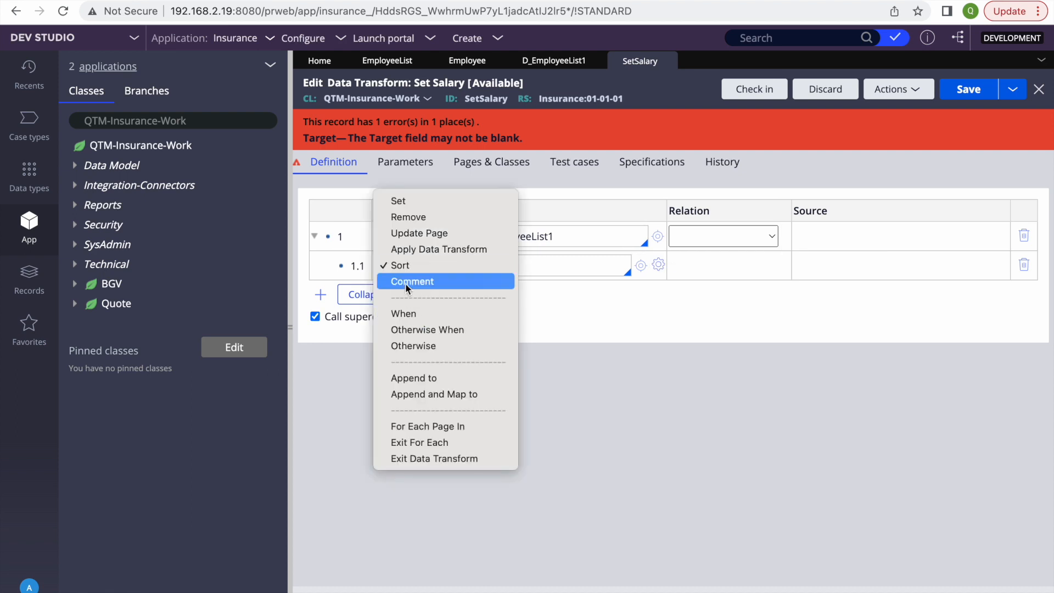
{"action": "left_click", "coordinate": [405, 282]}
{"action": "left_click", "coordinate": [969, 89]}
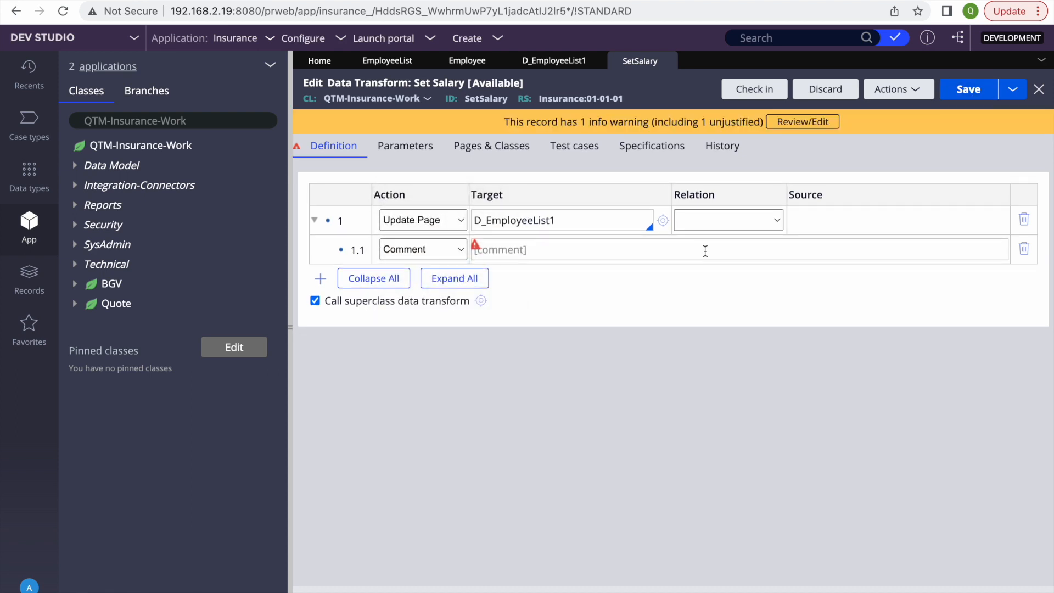
Step: Examine the D_EmployeeList1 data page's definition, load management and parameters, and return to the Set Salary data transform
{"action": "left_click", "coordinate": [554, 61]}
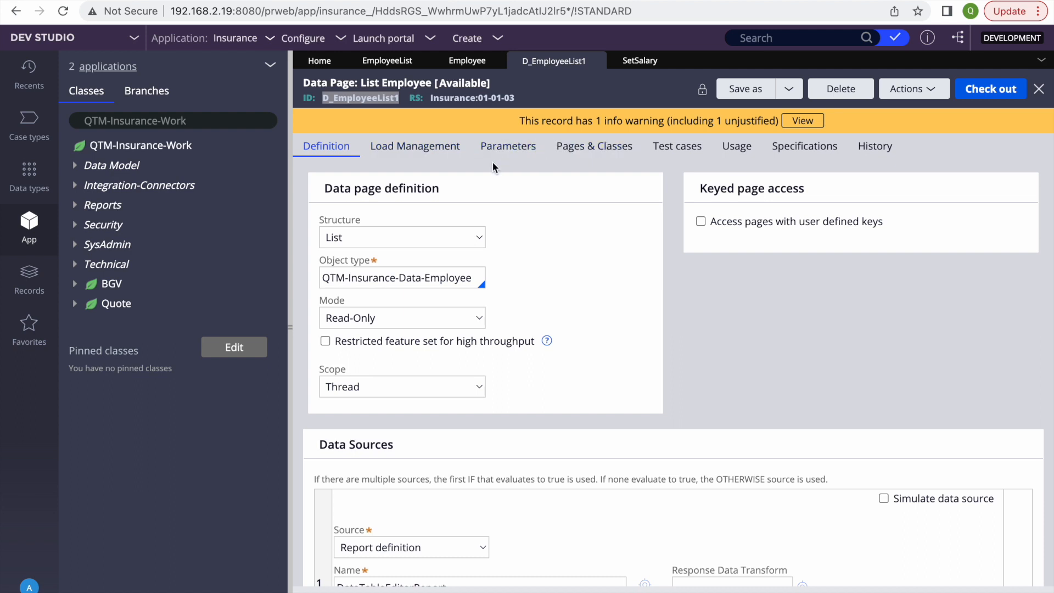
{"action": "left_click", "coordinate": [639, 63]}
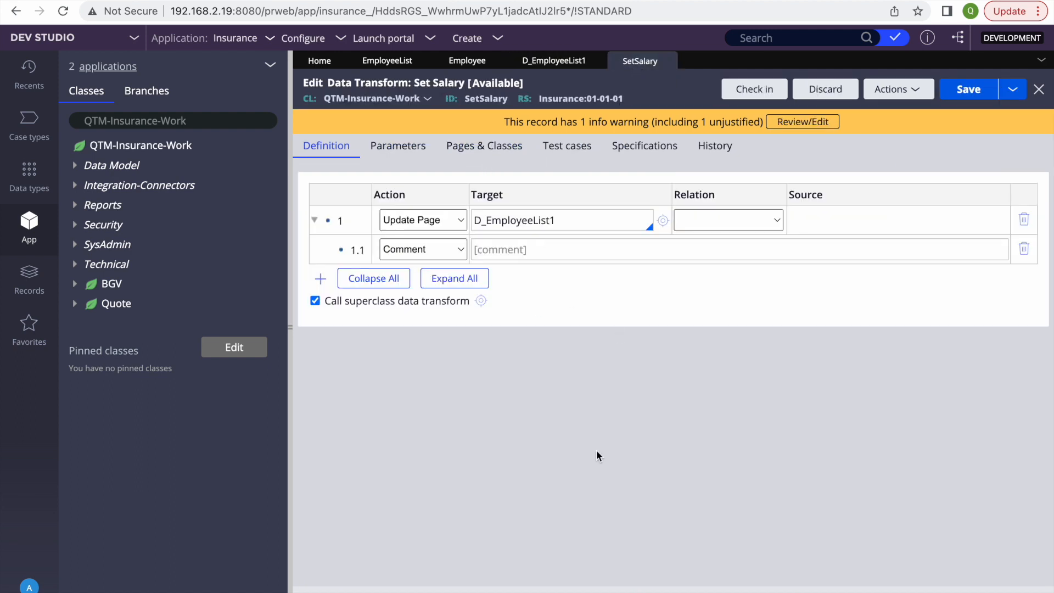
{"action": "left_click", "coordinate": [546, 62]}
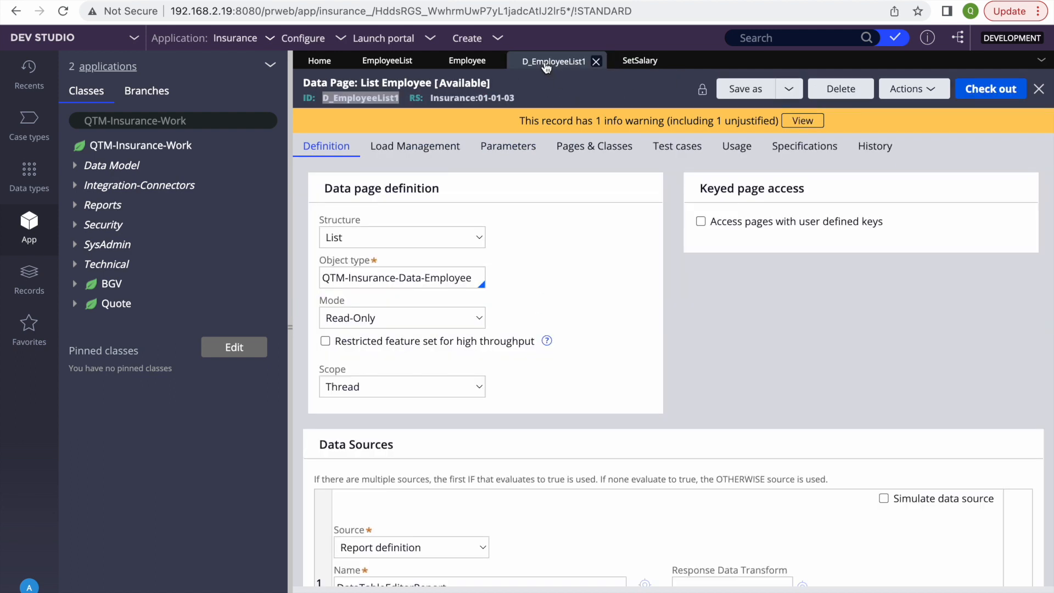
{"action": "left_click", "coordinate": [445, 149]}
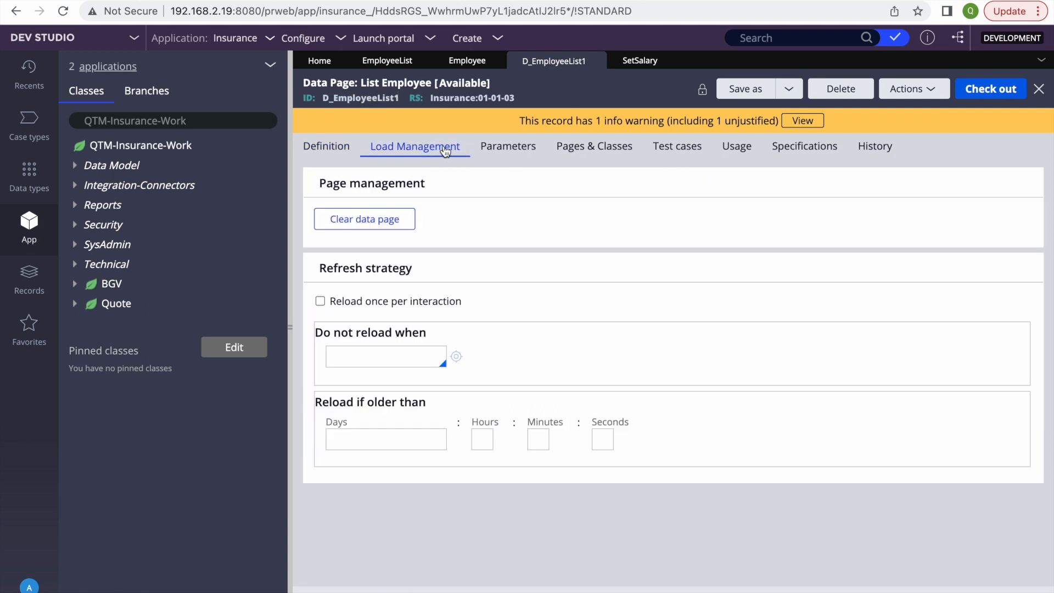
{"action": "left_click", "coordinate": [508, 151]}
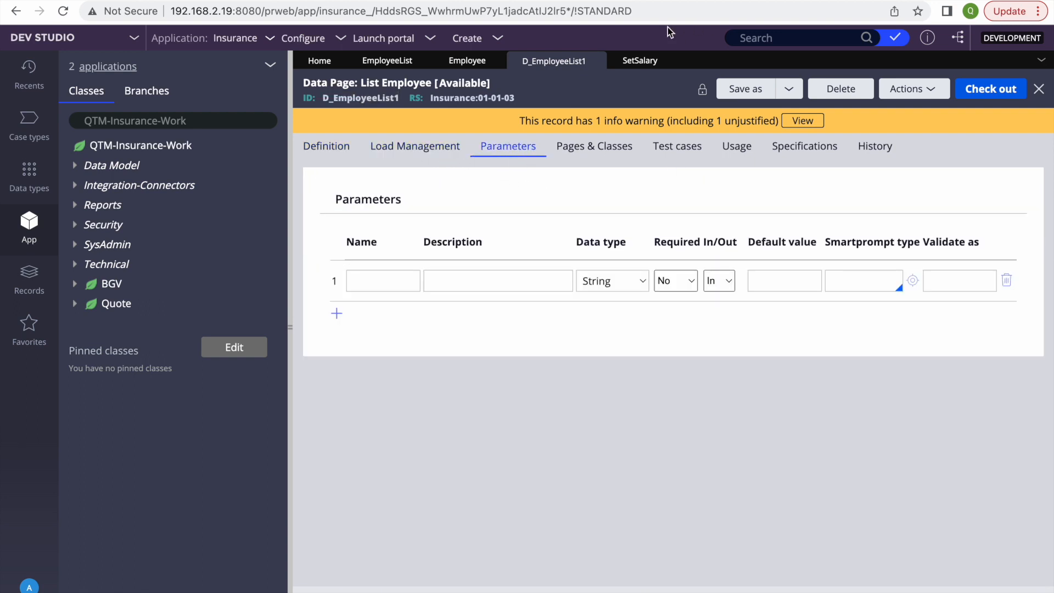
{"action": "left_click", "coordinate": [640, 63]}
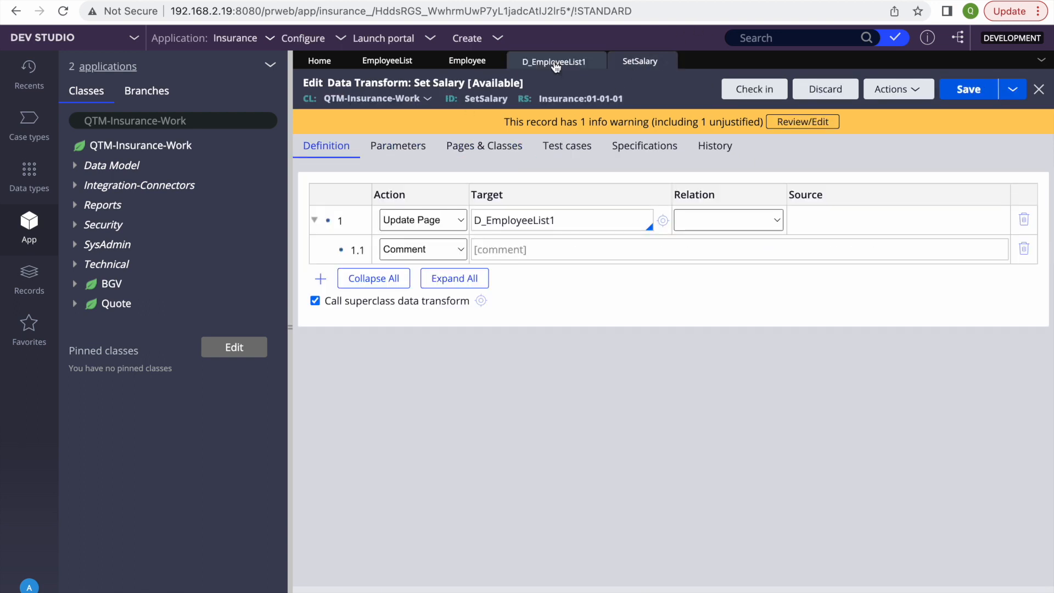
{"action": "left_click", "coordinate": [538, 65]}
{"action": "left_click", "coordinate": [373, 278]}
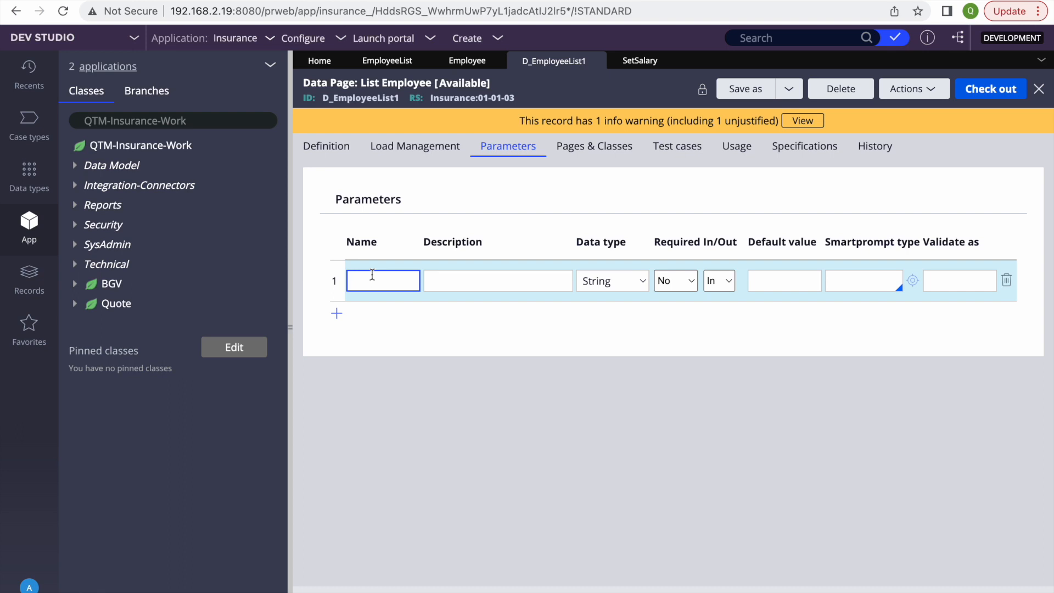
{"action": "left_click", "coordinate": [639, 60]}
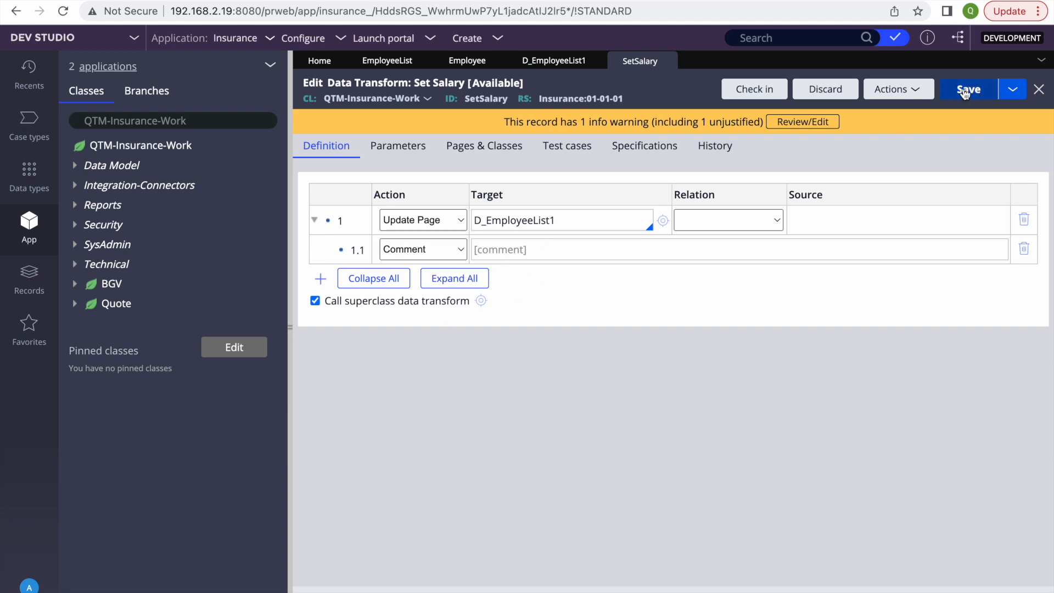
Step: Run the Set Salary data transform with the Tracer open, leaving both parameter values empty
{"action": "left_click", "coordinate": [903, 97]}
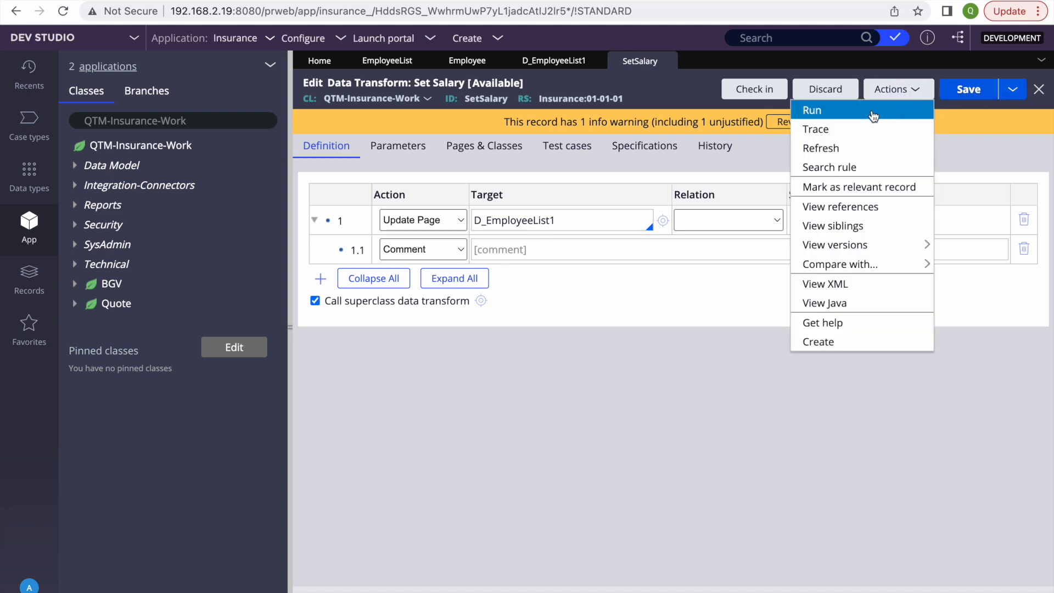
{"action": "left_click", "coordinate": [857, 110]}
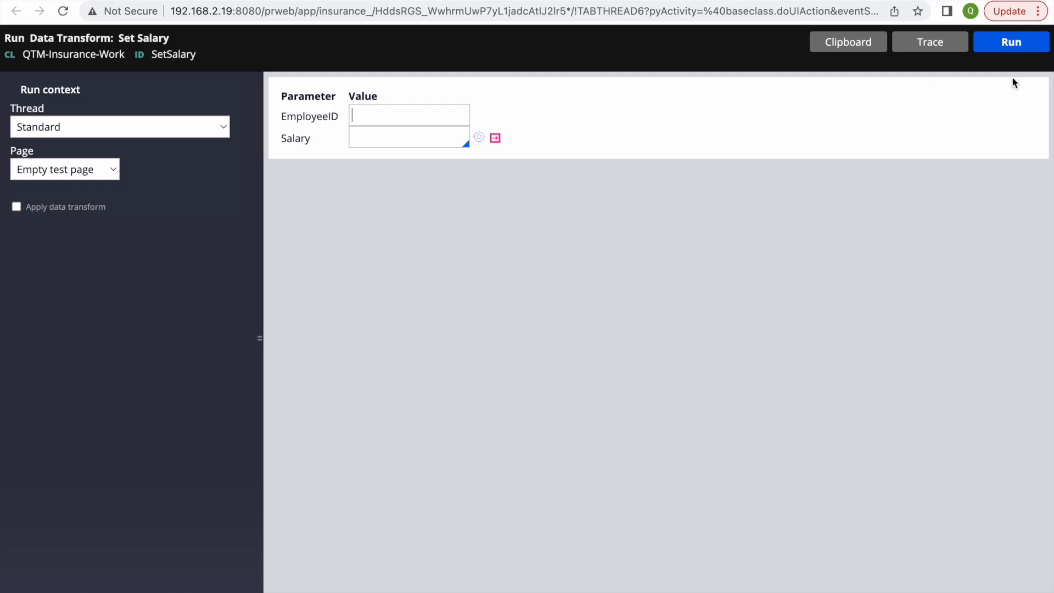
{"action": "left_click", "coordinate": [930, 45]}
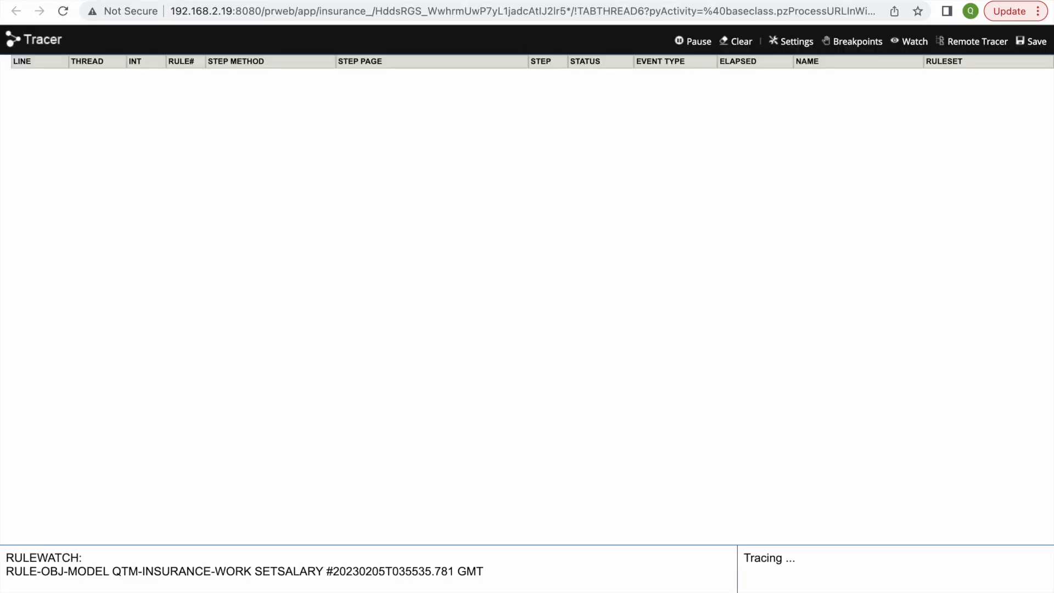
{"action": "key", "text": "super+grave"}
{"action": "left_click", "coordinate": [1013, 51]}
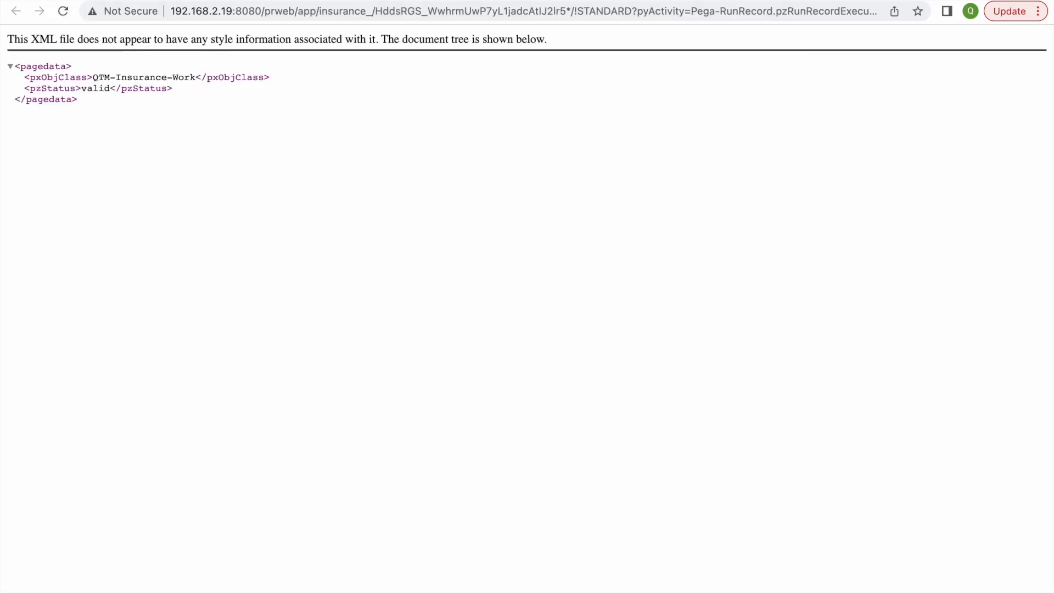
Step: Open the D_EmployeeList1 page from the trace and examine its properties down to the employee entries in pxResults
{"action": "key", "text": "super+grave"}
{"action": "left_click", "coordinate": [361, 110]}
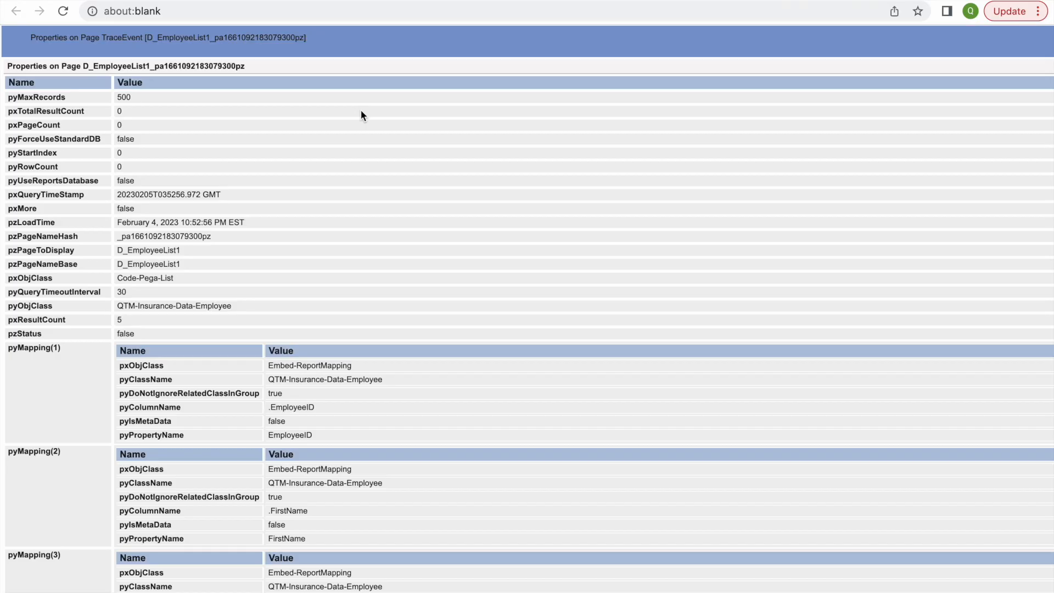
{"action": "scroll", "coordinate": [267, 387], "scroll_direction": "down", "scroll_amount": 20}
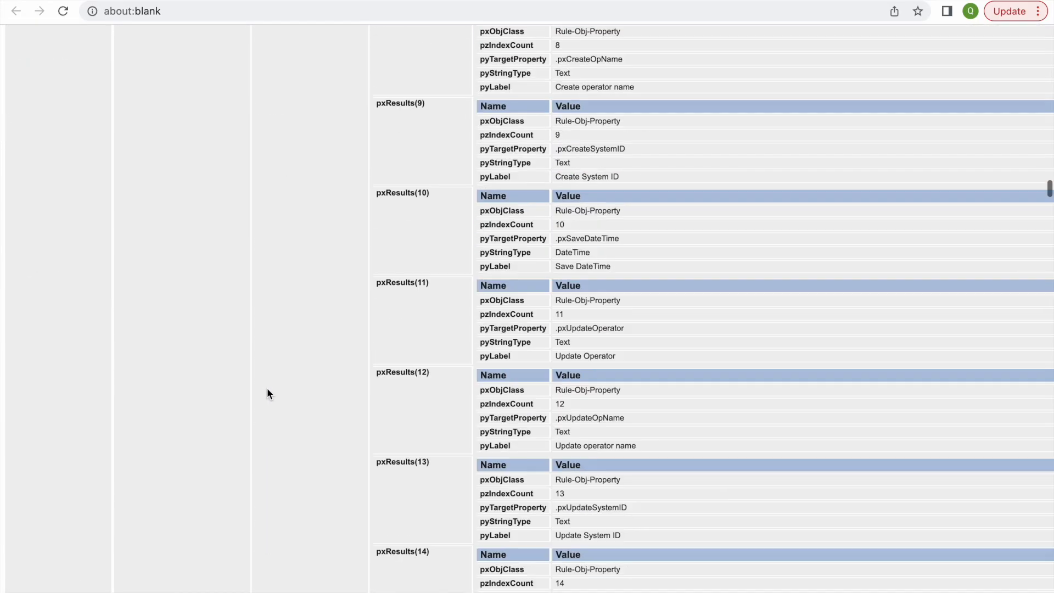
{"action": "scroll", "coordinate": [268, 391], "scroll_direction": "up", "scroll_amount": 15}
{"action": "scroll", "coordinate": [269, 393], "scroll_direction": "down", "scroll_amount": 20}
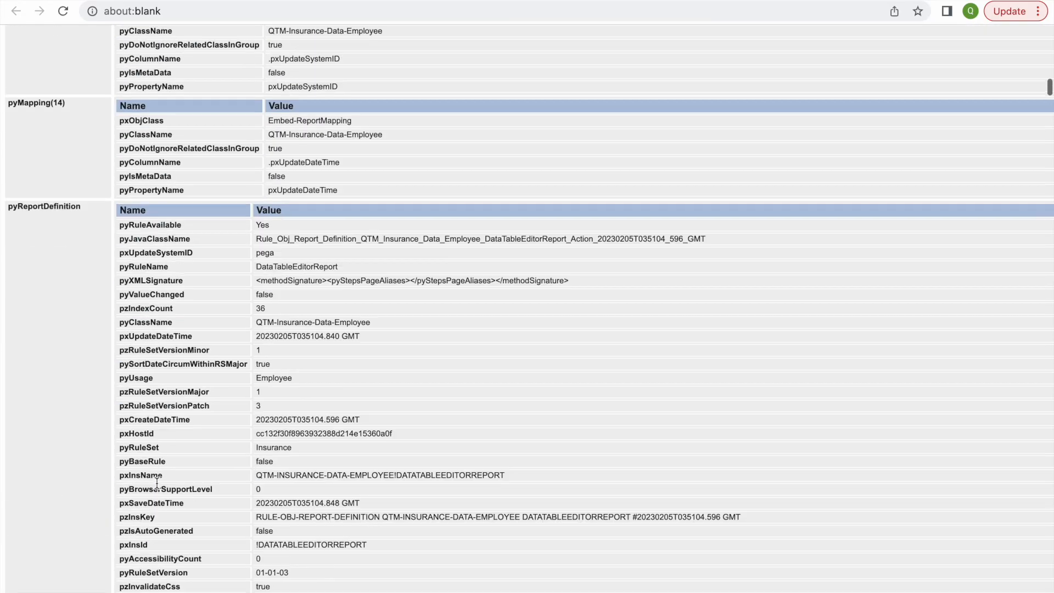
{"action": "scroll", "coordinate": [157, 483], "scroll_direction": "down", "scroll_amount": 20}
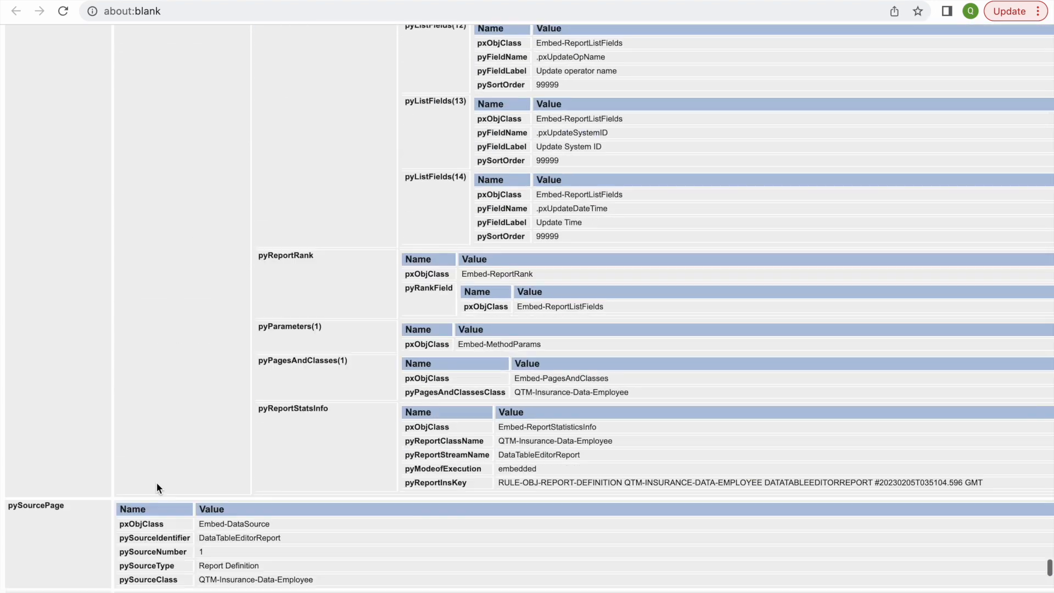
{"action": "scroll", "coordinate": [126, 468], "scroll_direction": "up", "scroll_amount": 1}
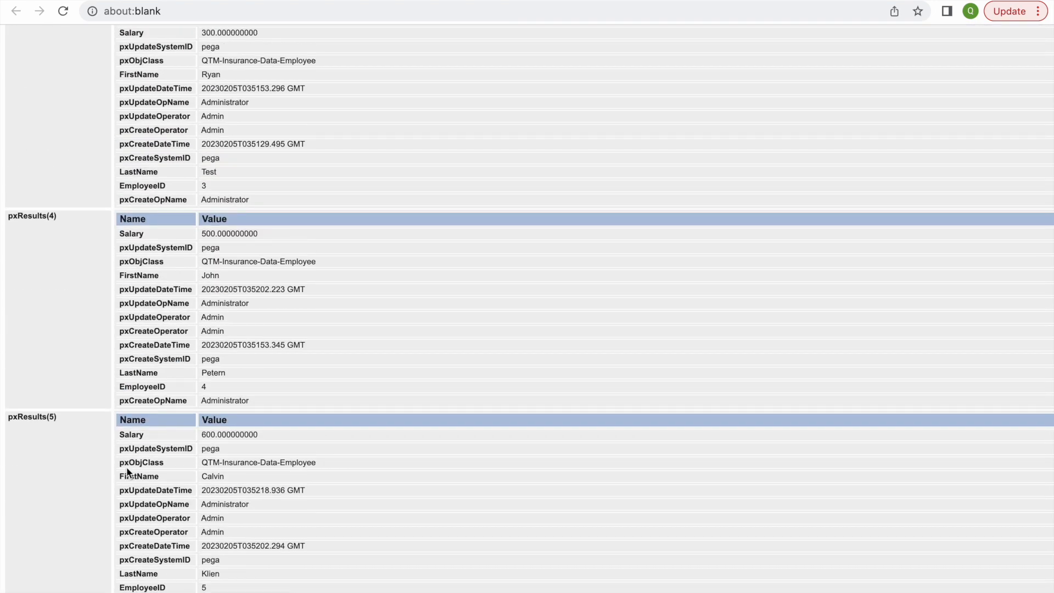
Step: Close the D_EmployeeList1 properties page and return to the Set Salary data transform
{"action": "scroll", "coordinate": [127, 471], "scroll_direction": "up", "scroll_amount": 6}
{"action": "mouse_move", "coordinate": [955, 6]}
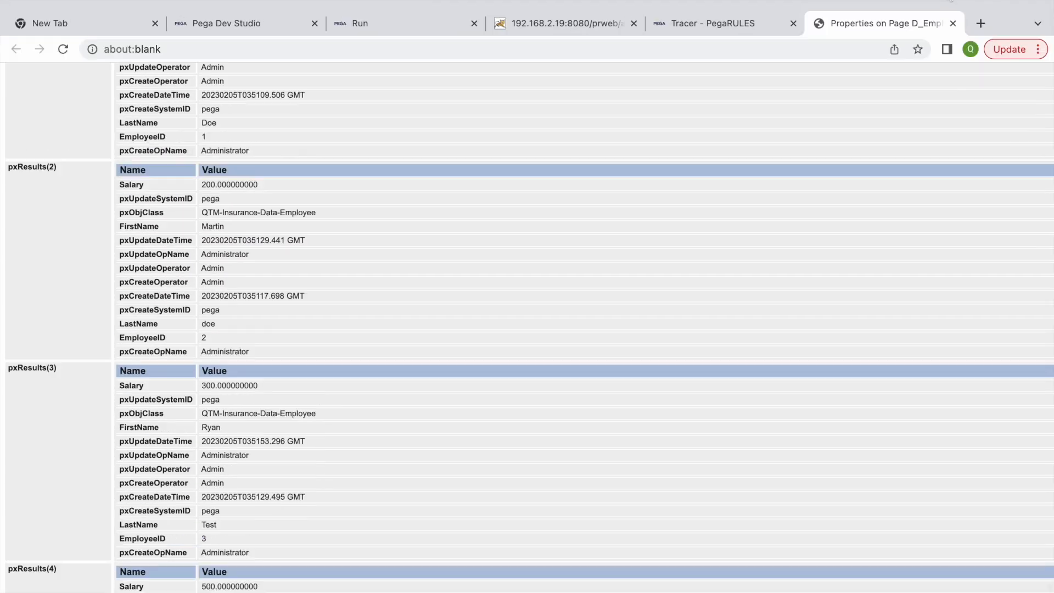
{"action": "left_click", "coordinate": [951, 23]}
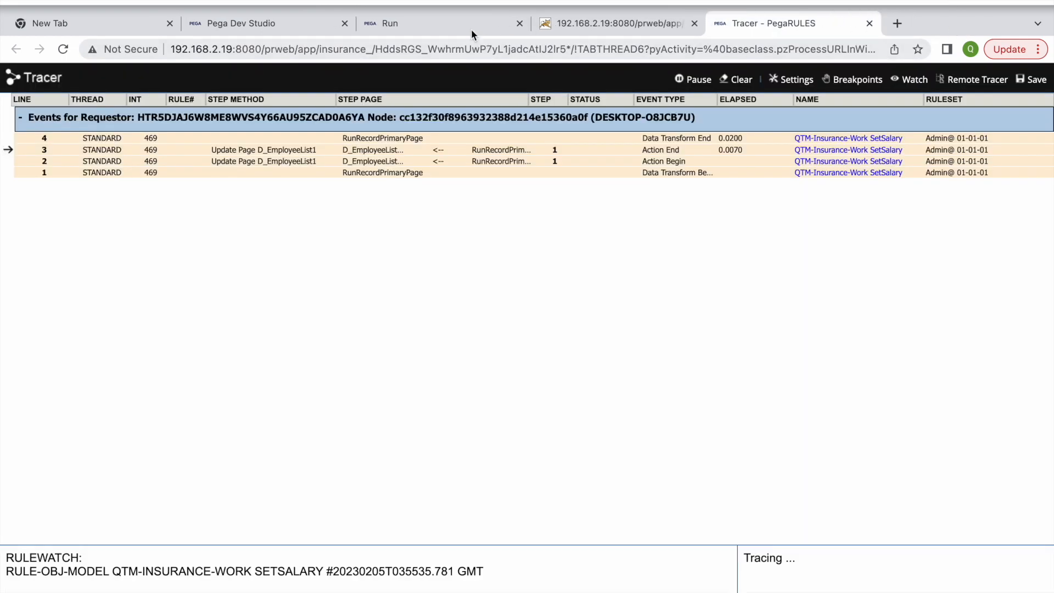
{"action": "left_click", "coordinate": [266, 23]}
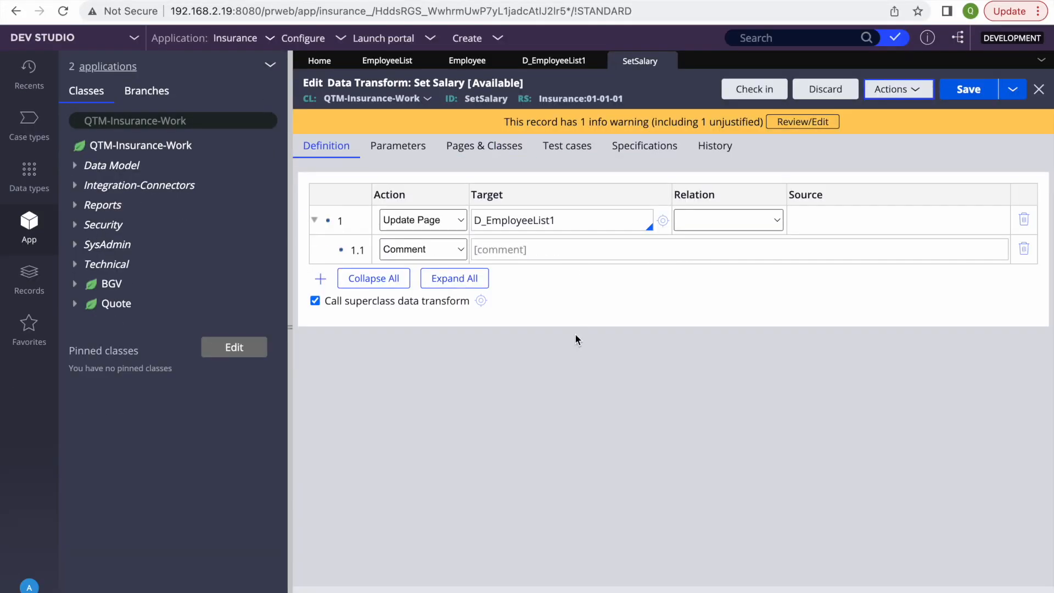
Step: Try a When action on nested row 1.1 under the D_EmployeeList1 update
{"action": "left_click", "coordinate": [416, 250]}
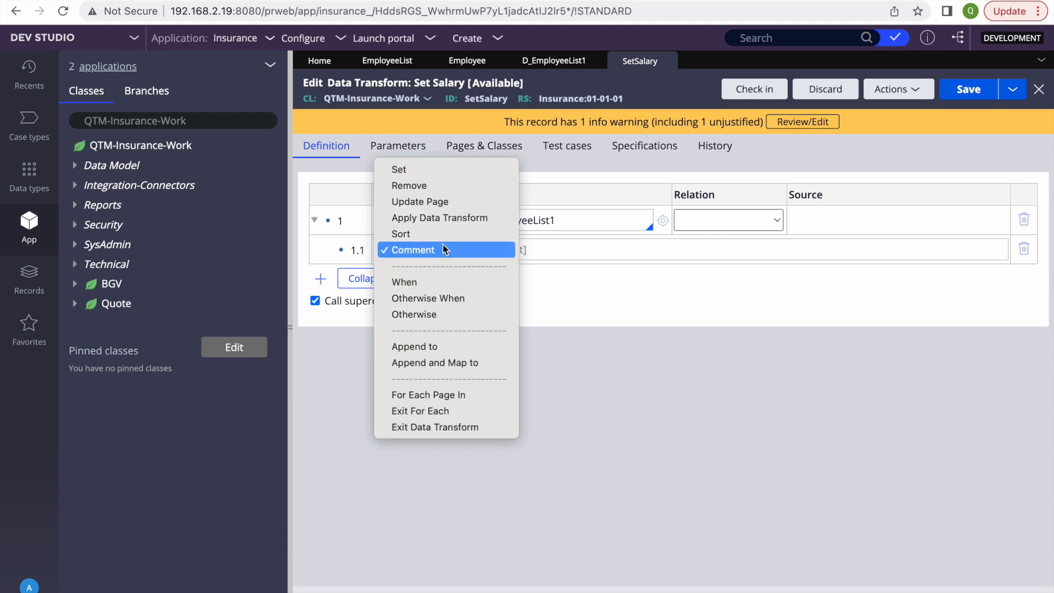
{"action": "left_click", "coordinate": [412, 283]}
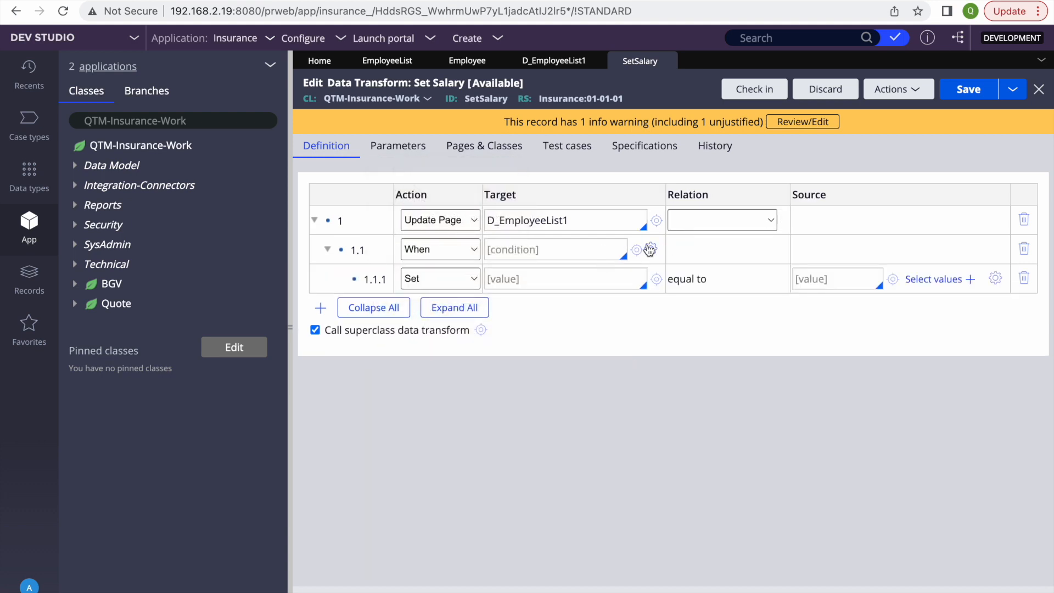
{"action": "double_click", "coordinate": [517, 220]}
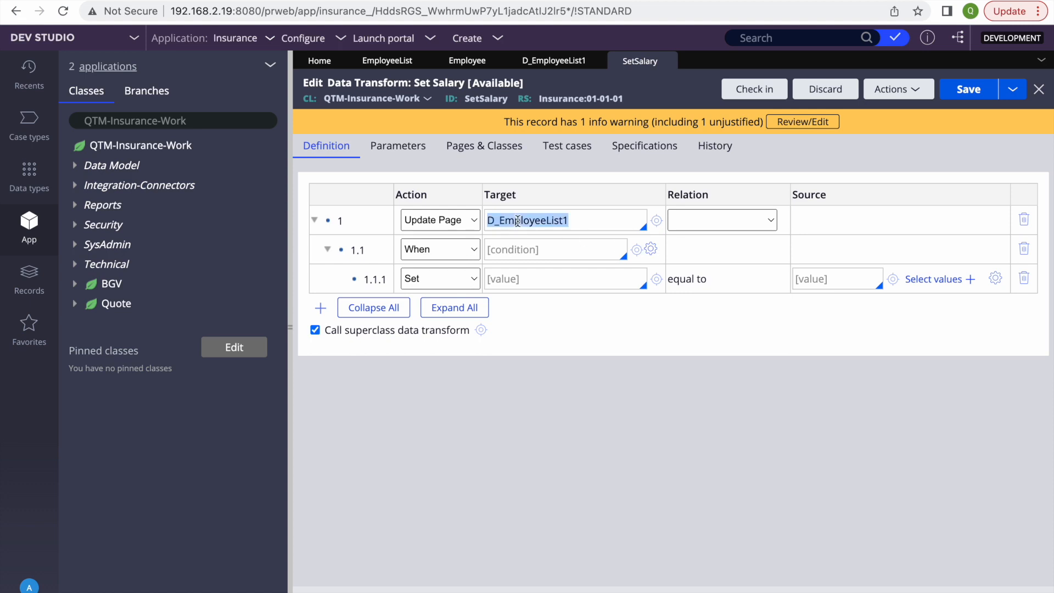
Step: Open the D_EmployeeList1 page from the Tracer's step 1 Action End event and copy its page name
{"action": "left_click", "coordinate": [802, 1]}
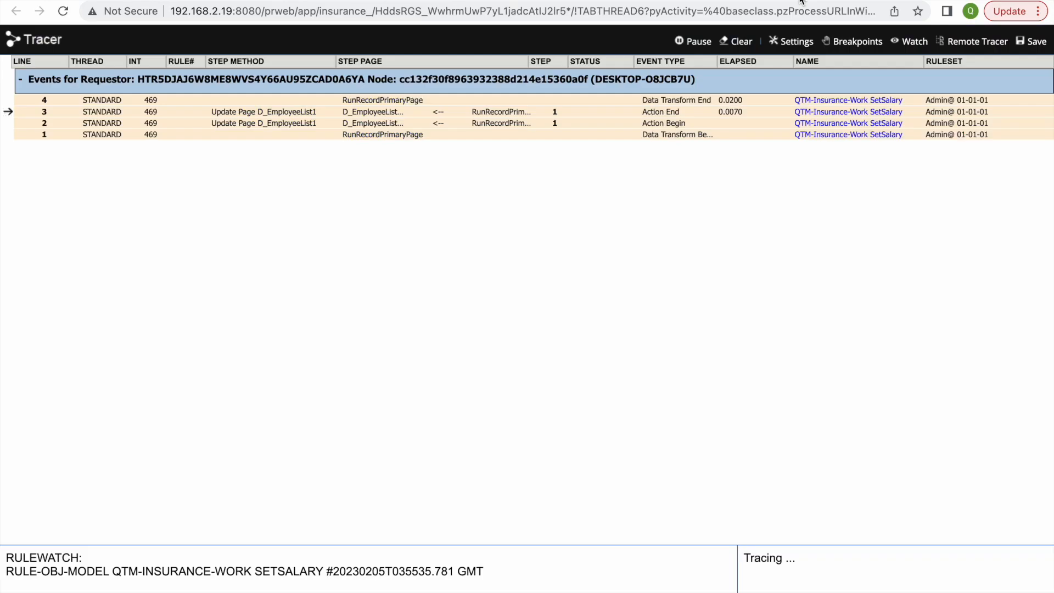
{"action": "left_click", "coordinate": [421, 1]}
{"action": "left_click", "coordinate": [278, 2]}
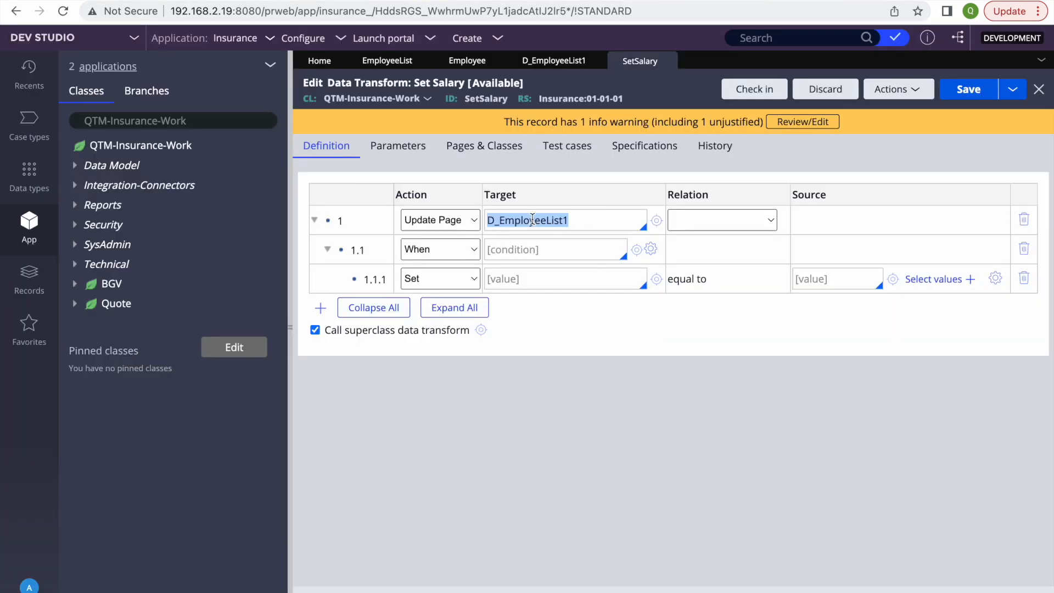
{"action": "left_click", "coordinate": [756, 1]}
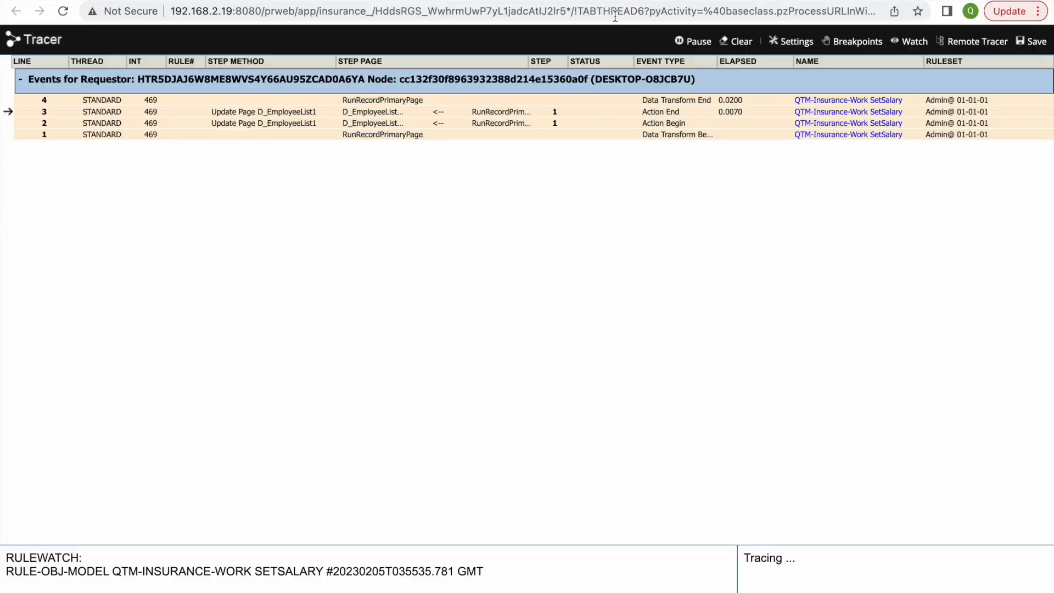
{"action": "left_click", "coordinate": [379, 112]}
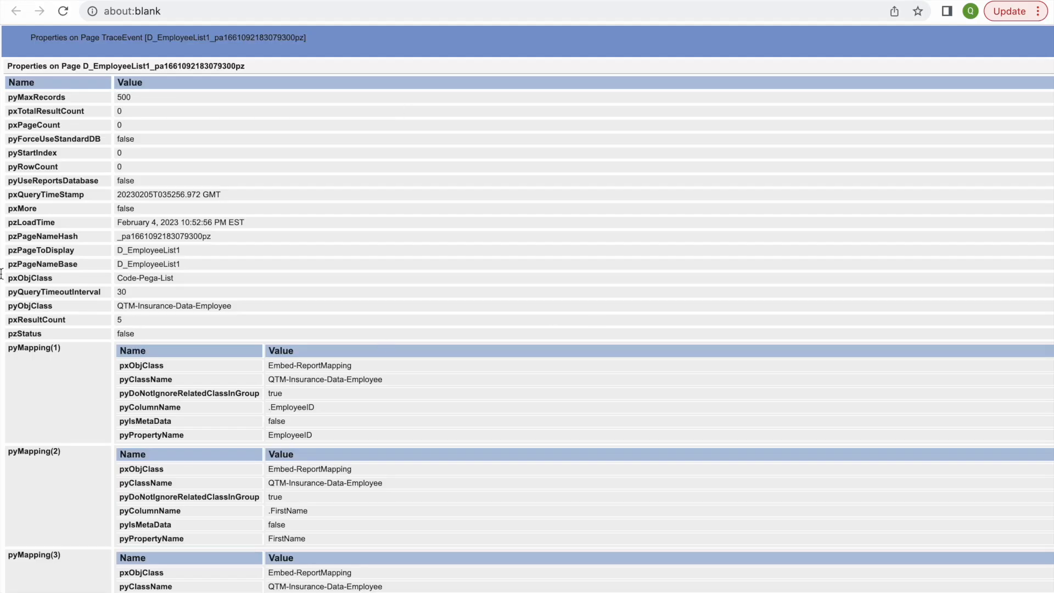
{"action": "left_click_drag", "start_coordinate": [151, 65], "coordinate": [83, 66]}
{"action": "key", "text": "ctrl+c"}
Step: Examine the employee entries in the page's pxResults list and return to the Set Salary data transform
{"action": "scroll", "coordinate": [280, 242], "scroll_direction": "down", "scroll_amount": 20}
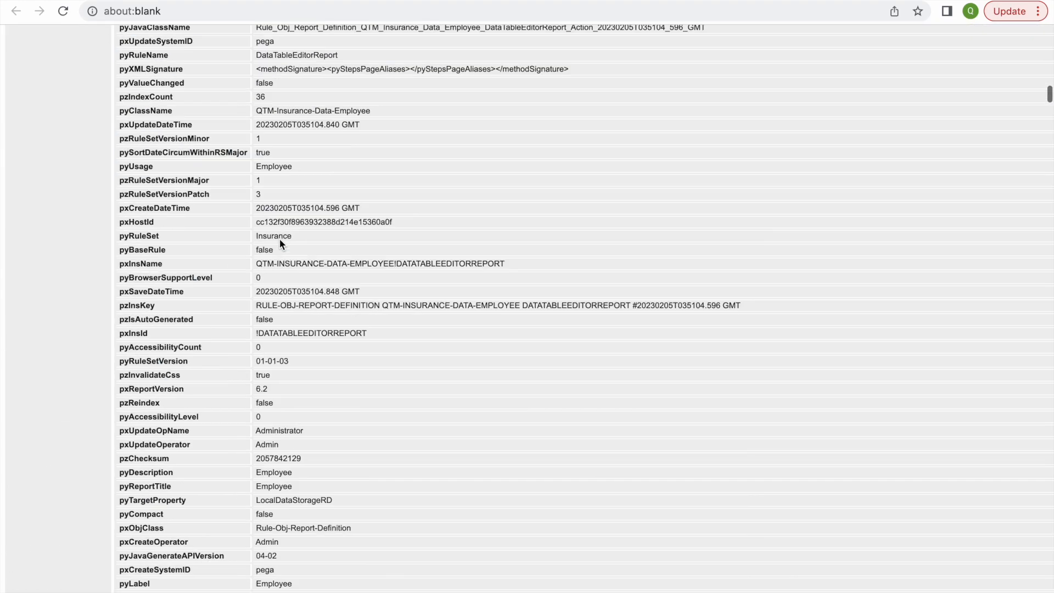
{"action": "scroll", "coordinate": [280, 240], "scroll_direction": "down", "scroll_amount": 20}
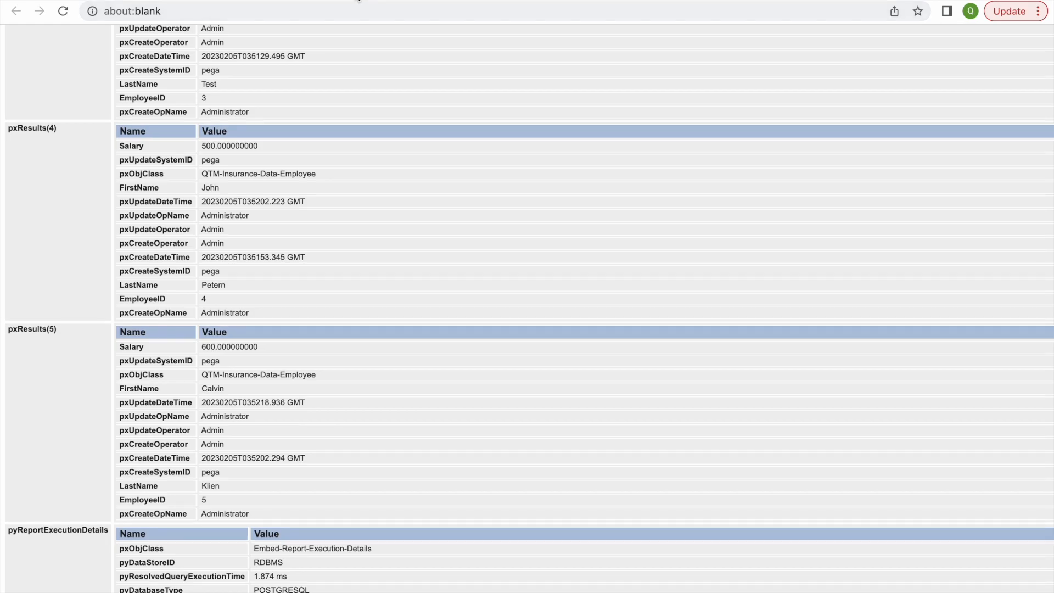
{"action": "left_click", "coordinate": [356, 0]}
{"action": "left_click", "coordinate": [270, 0]}
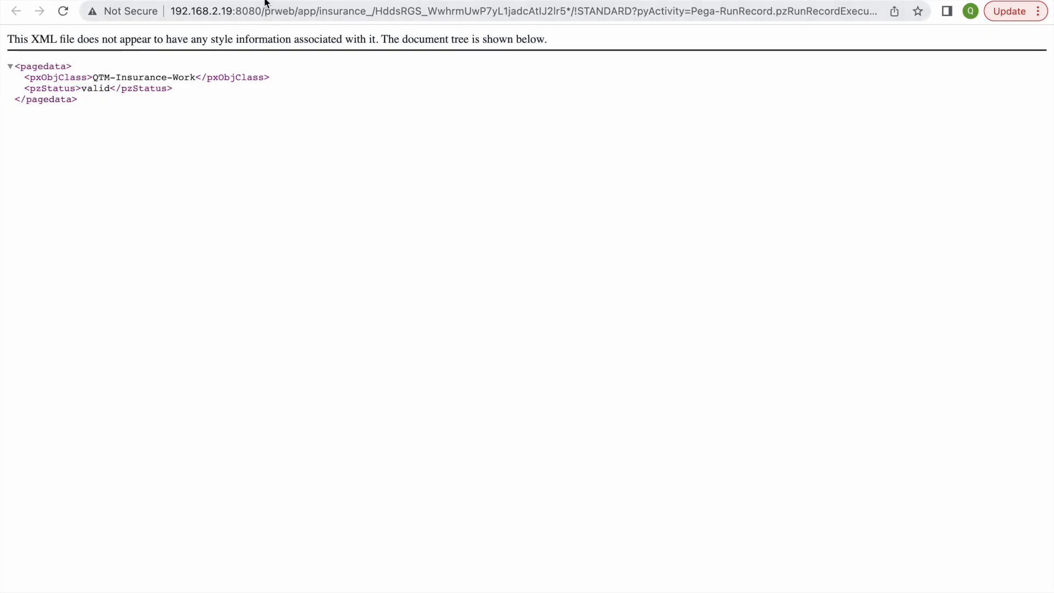
{"action": "left_click", "coordinate": [263, 0]}
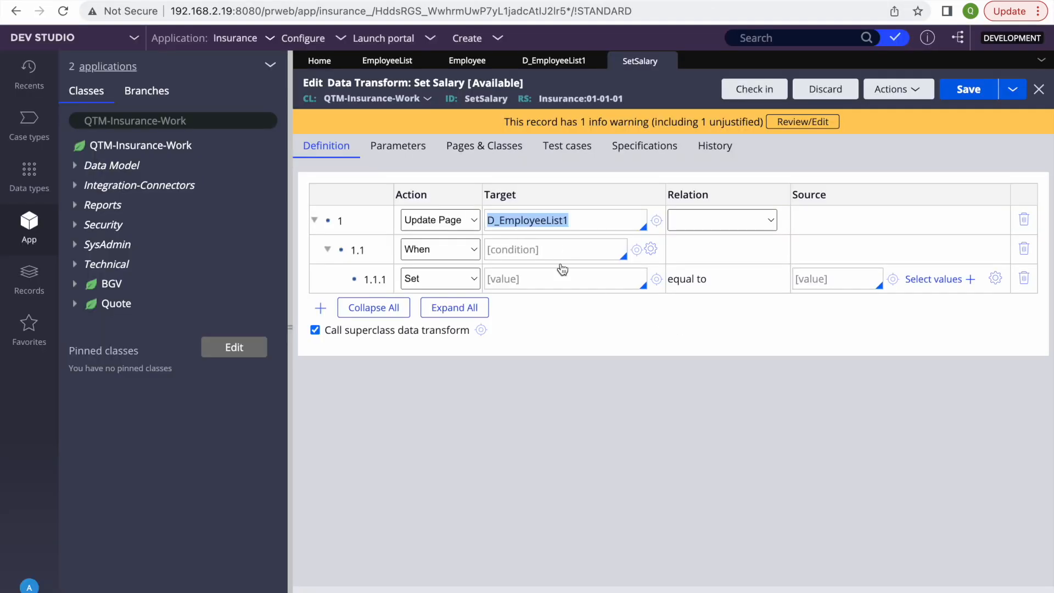
{"action": "left_click", "coordinate": [1025, 279]}
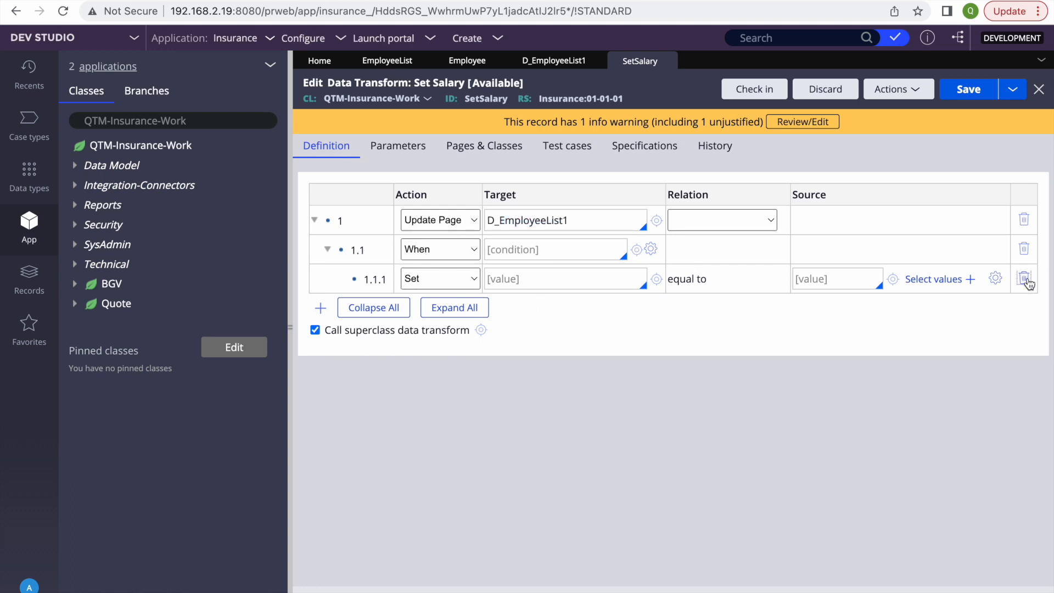
{"action": "left_click", "coordinate": [1024, 248]}
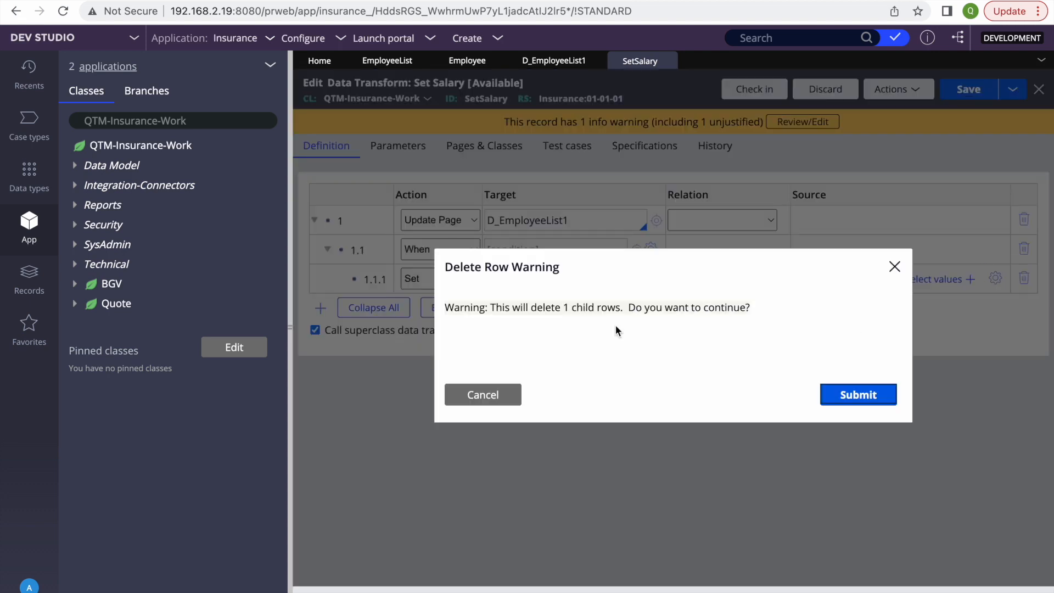
{"action": "left_click", "coordinate": [488, 396]}
{"action": "left_click", "coordinate": [1025, 279]}
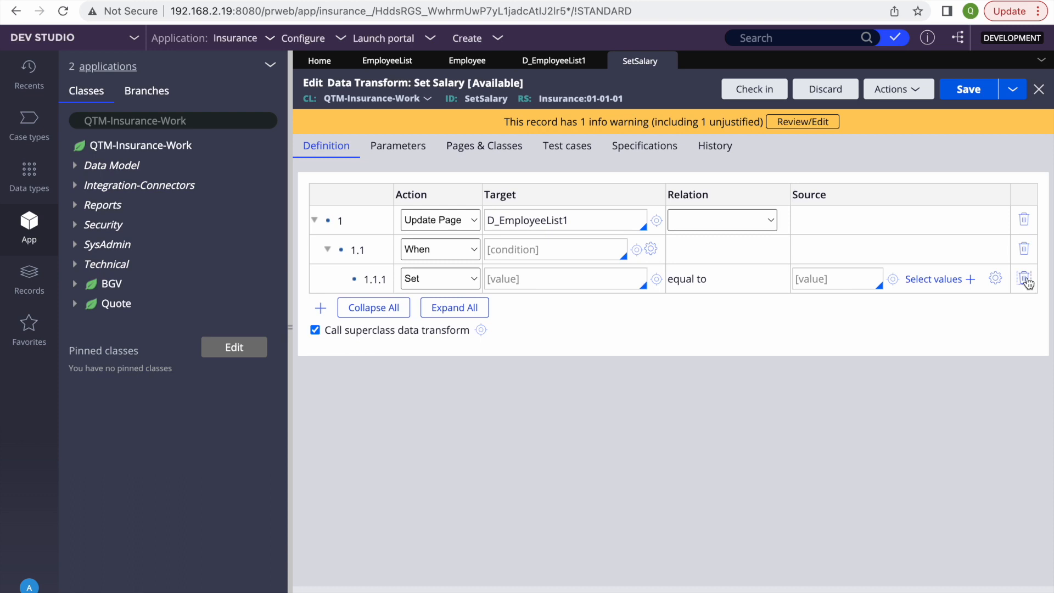
Step: Set the action of nested row 1.1 back to Comment
{"action": "left_click", "coordinate": [437, 244]}
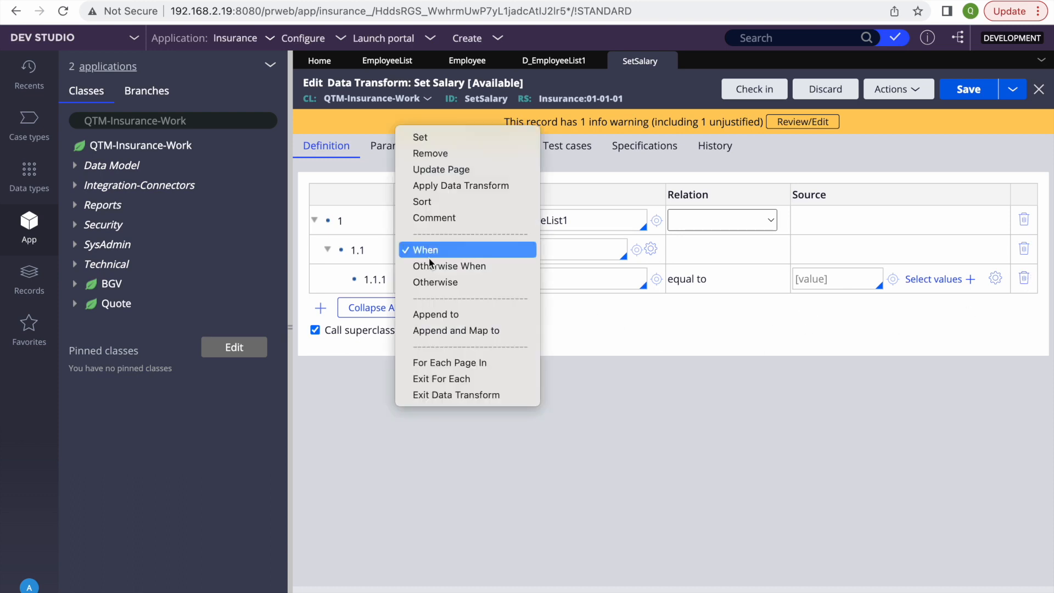
{"action": "left_click", "coordinate": [434, 218]}
{"action": "left_click", "coordinate": [677, 90]}
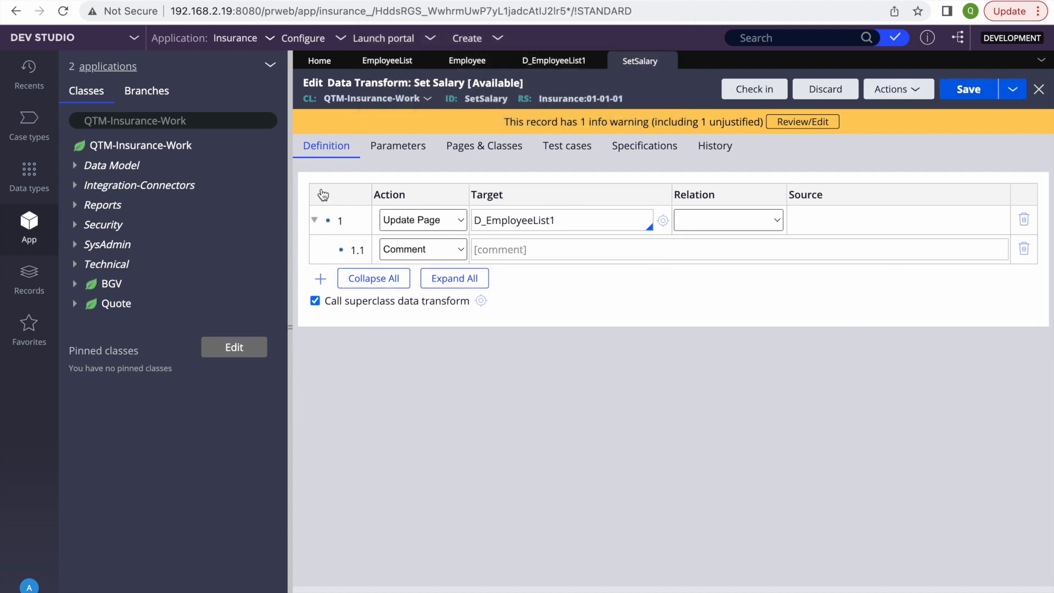
Step: Add row 2 at the same level as row 1 and set its action to For Each Page In
{"action": "right_click", "coordinate": [329, 217]}
{"action": "left_click", "coordinate": [355, 266]}
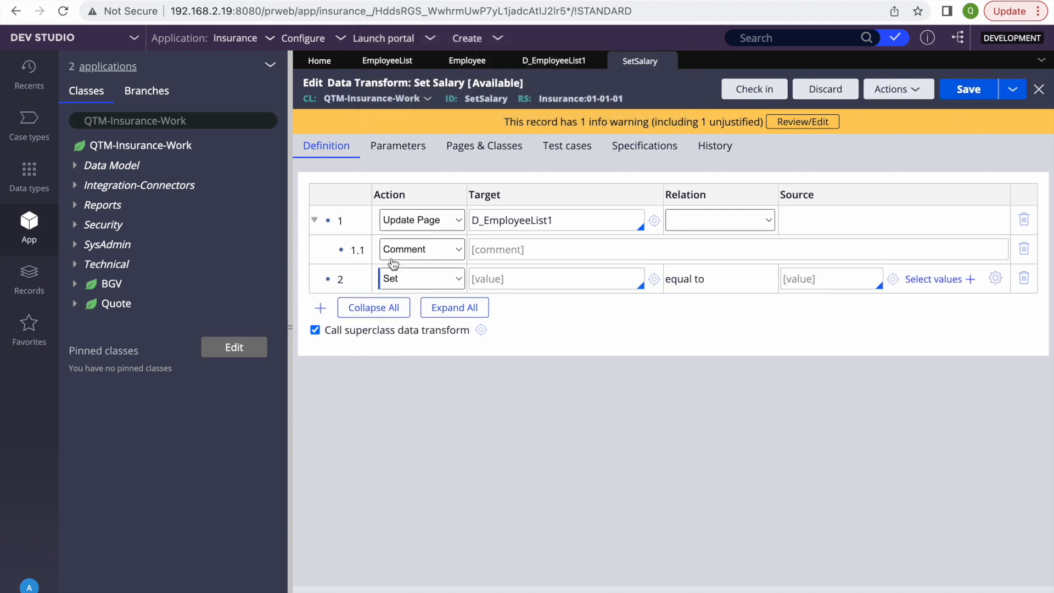
{"action": "left_click", "coordinate": [416, 277]}
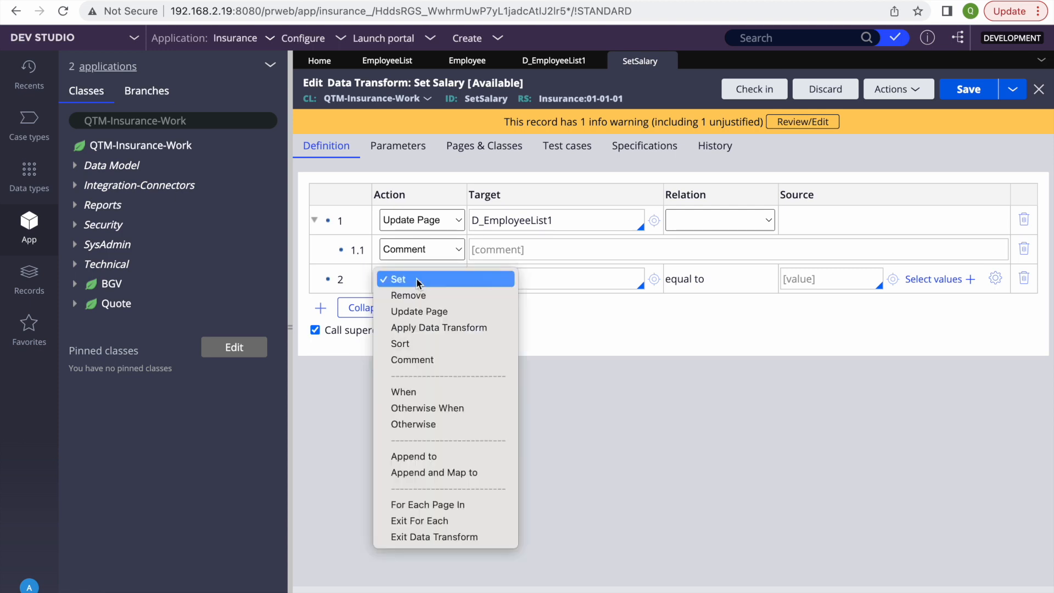
{"action": "left_click", "coordinate": [425, 504]}
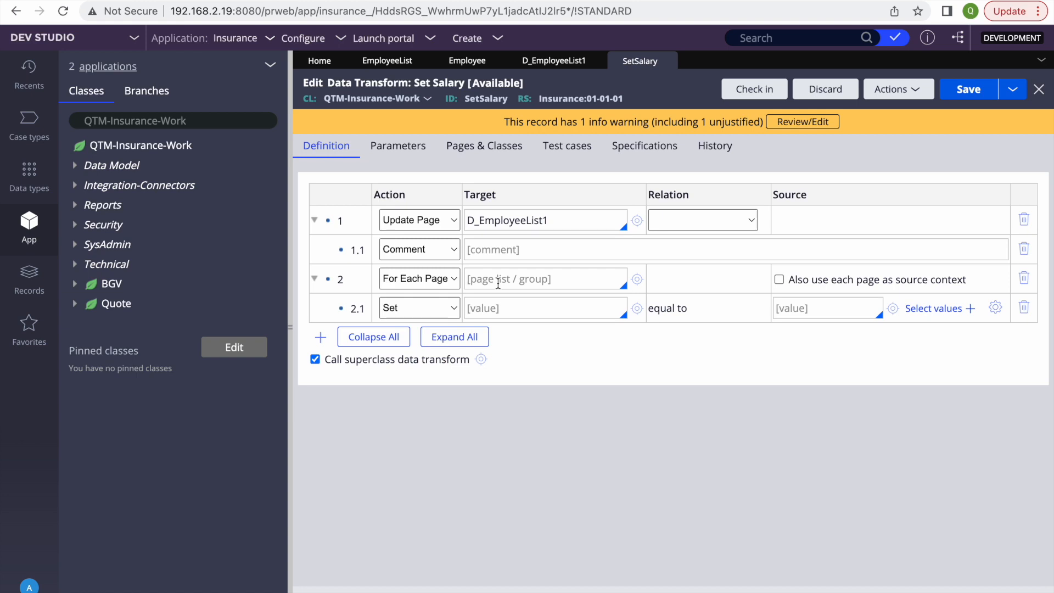
Step: Set the target of the For Each Page In row to D_EmployeeList1.pxResults and save the data transform
{"action": "left_click", "coordinate": [454, 279]}
{"action": "left_click", "coordinate": [664, 393]}
{"action": "key", "text": "ctrl+v"}
{"action": "left_click", "coordinate": [969, 89]}
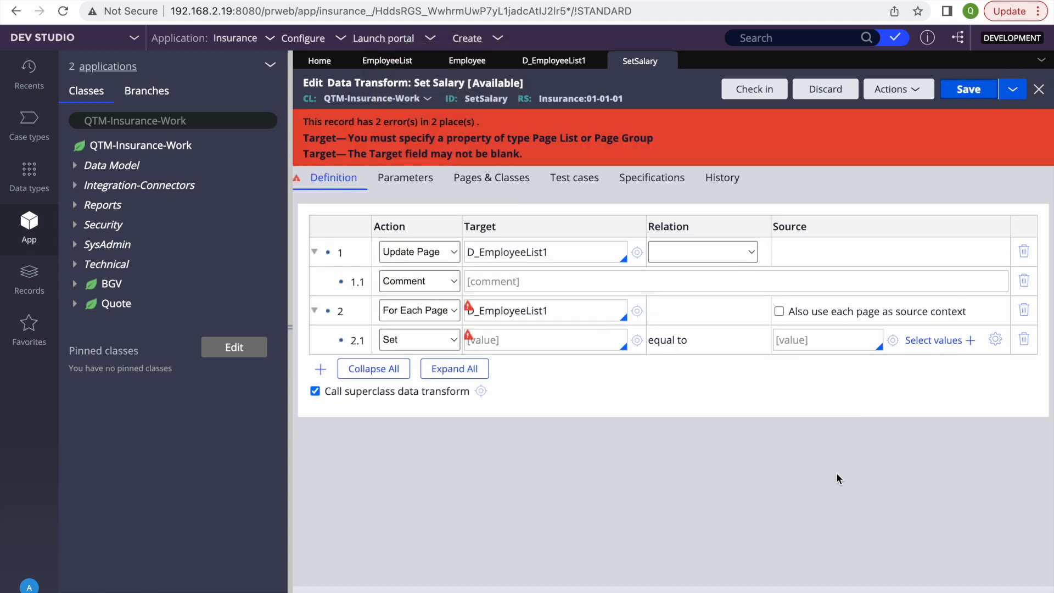
{"action": "left_click", "coordinate": [561, 307]}
{"action": "type", "text": ".pxResults"}
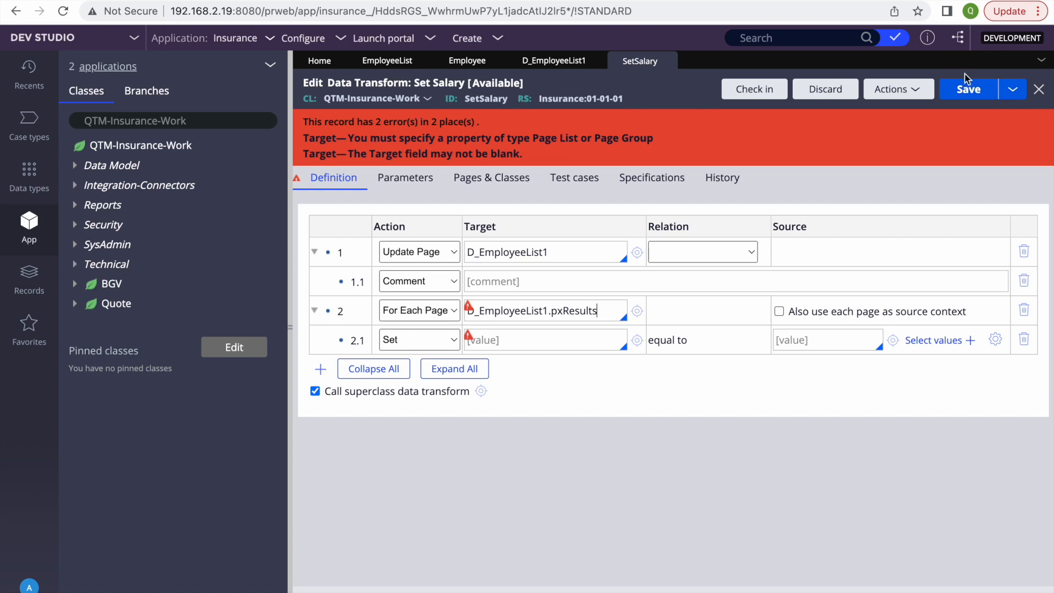
{"action": "left_click", "coordinate": [969, 96]}
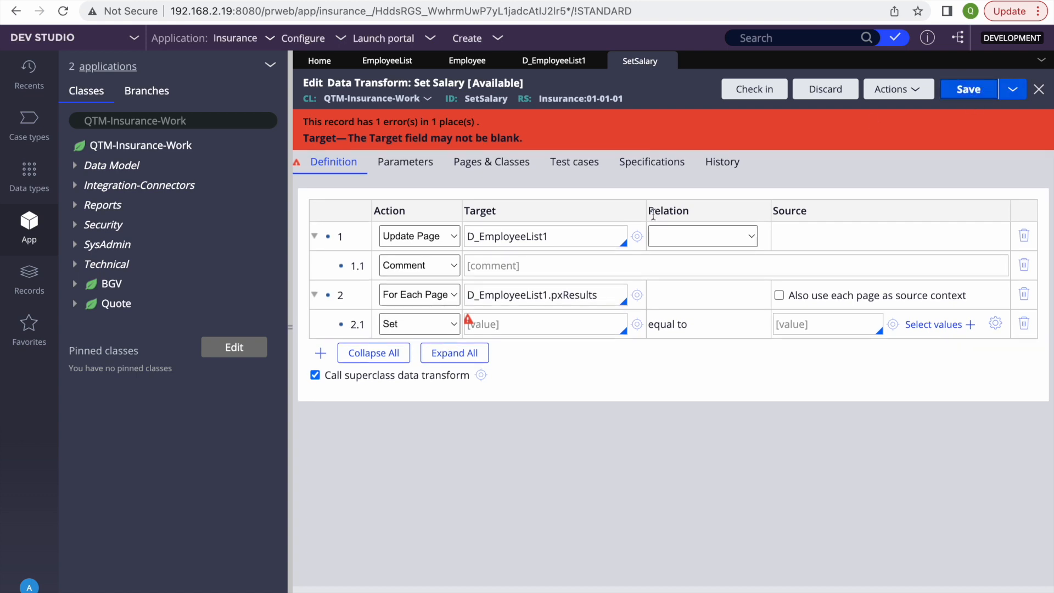
Step: Define the page D_EmployeeList1.pxResults with class QTM-Insurance-Data-Employee in the data transform's pages and classes, copying the class from the traced page's pxObjClass
{"action": "double_click", "coordinate": [537, 295]}
{"action": "triple_click", "coordinate": [537, 295]}
{"action": "key", "text": "ctrl+c"}
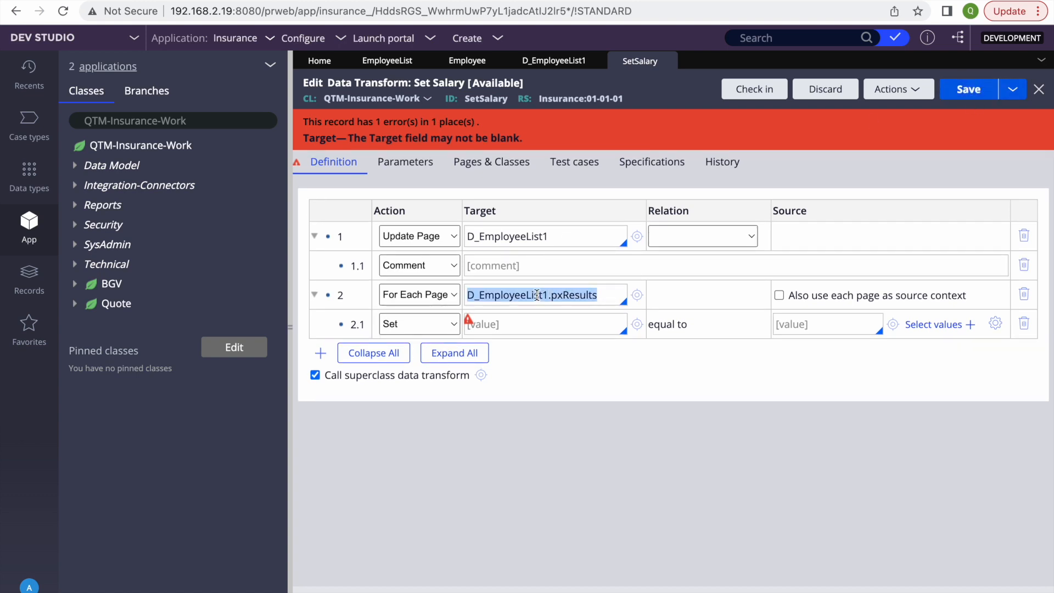
{"action": "left_click", "coordinate": [484, 162]}
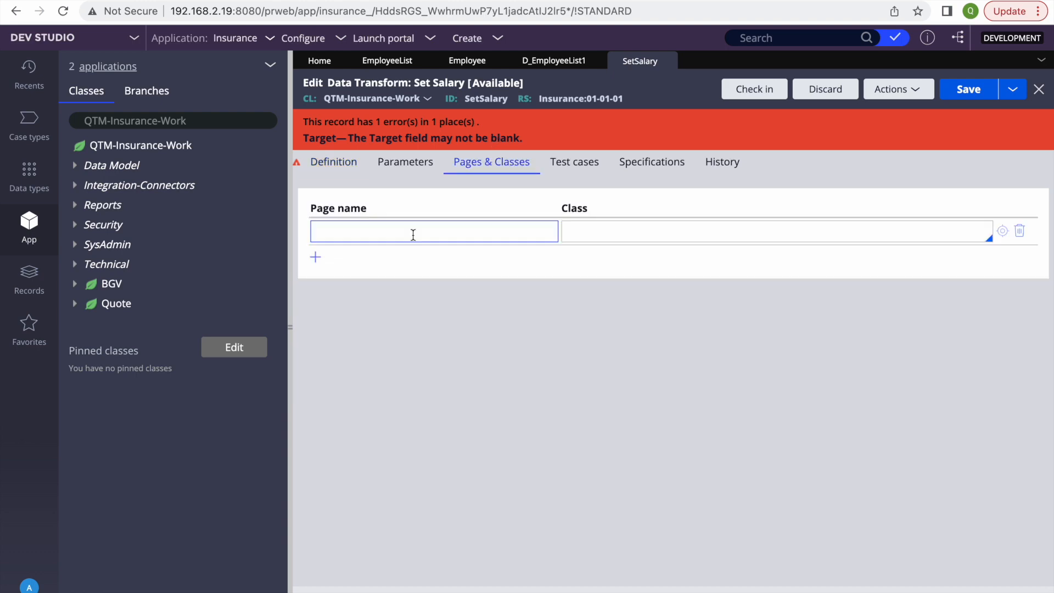
{"action": "key", "text": "ctrl+v"}
{"action": "left_click", "coordinate": [658, 316]}
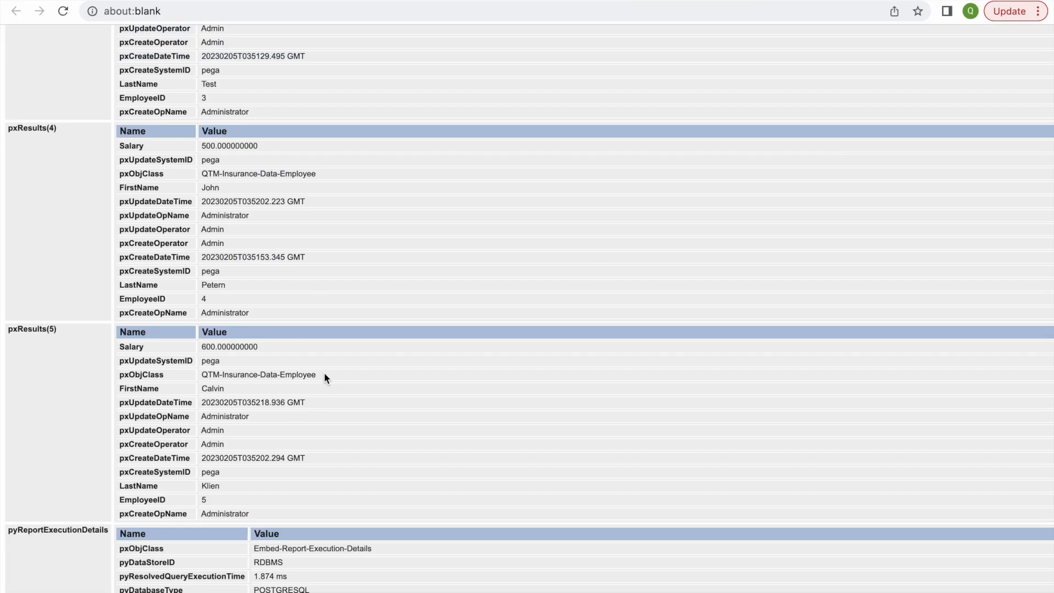
{"action": "left_click_drag", "start_coordinate": [324, 377], "coordinate": [204, 377]}
{"action": "key", "text": "ctrl+c"}
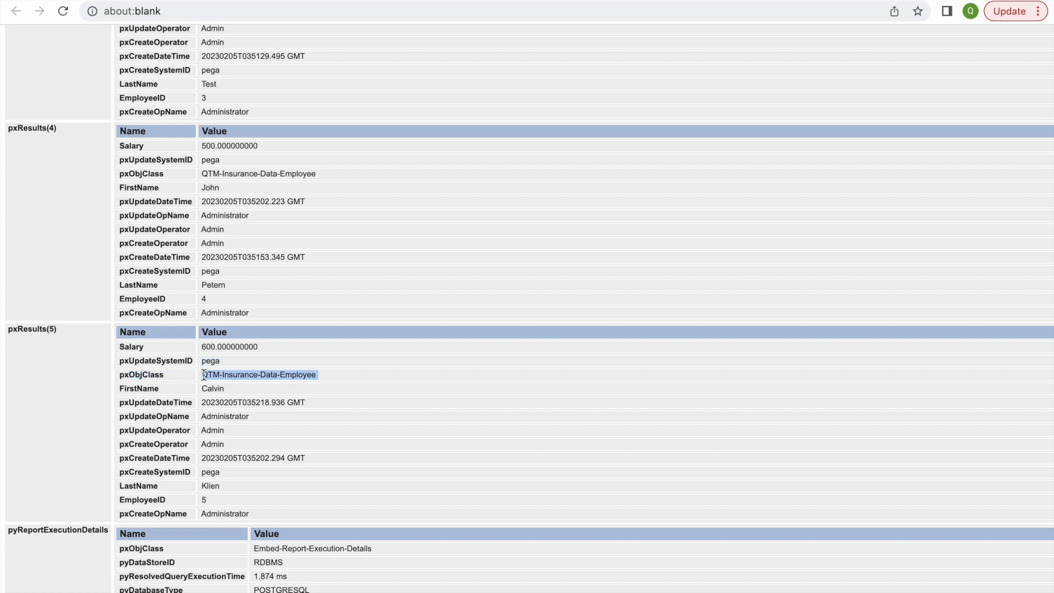
{"action": "left_click", "coordinate": [241, 0]}
{"action": "left_click", "coordinate": [608, 231]}
{"action": "key", "text": "ctrl+v"}
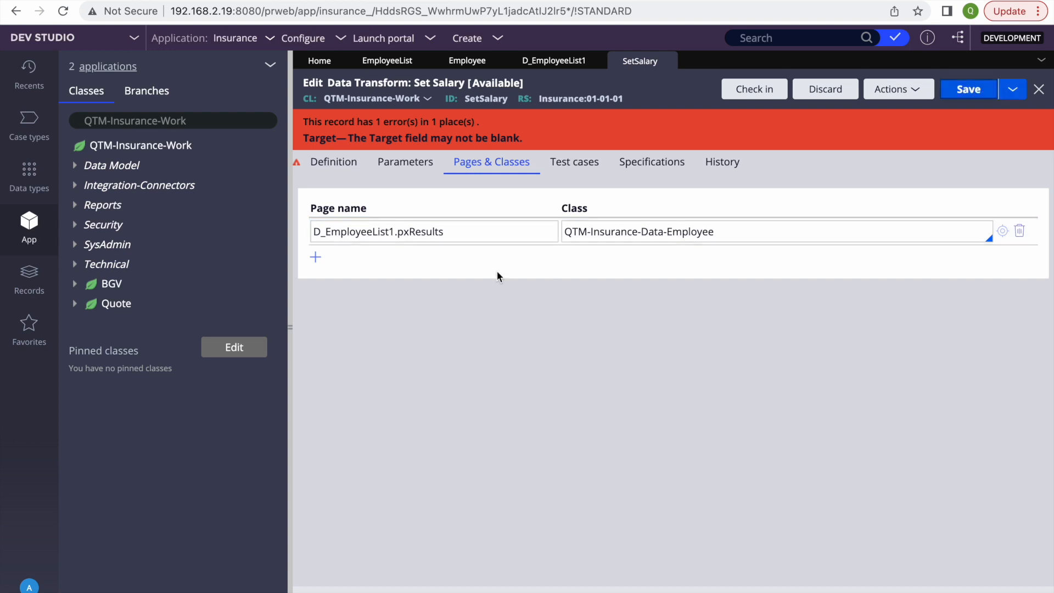
Step: Set the action of nested row 2.1 under the For Each Page In row to When
{"action": "left_click", "coordinate": [330, 172]}
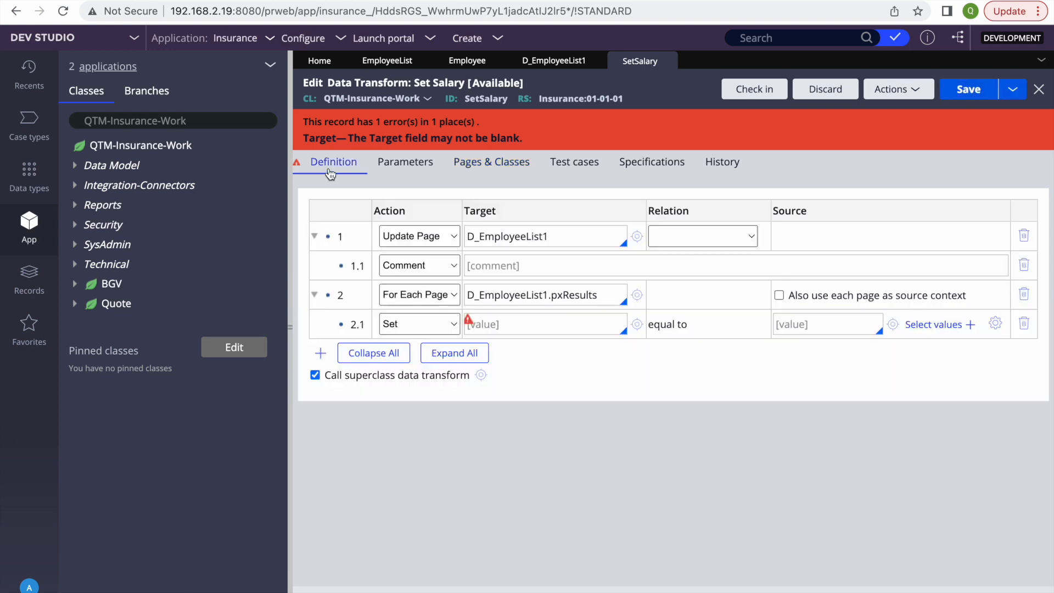
{"action": "left_click", "coordinate": [434, 325]}
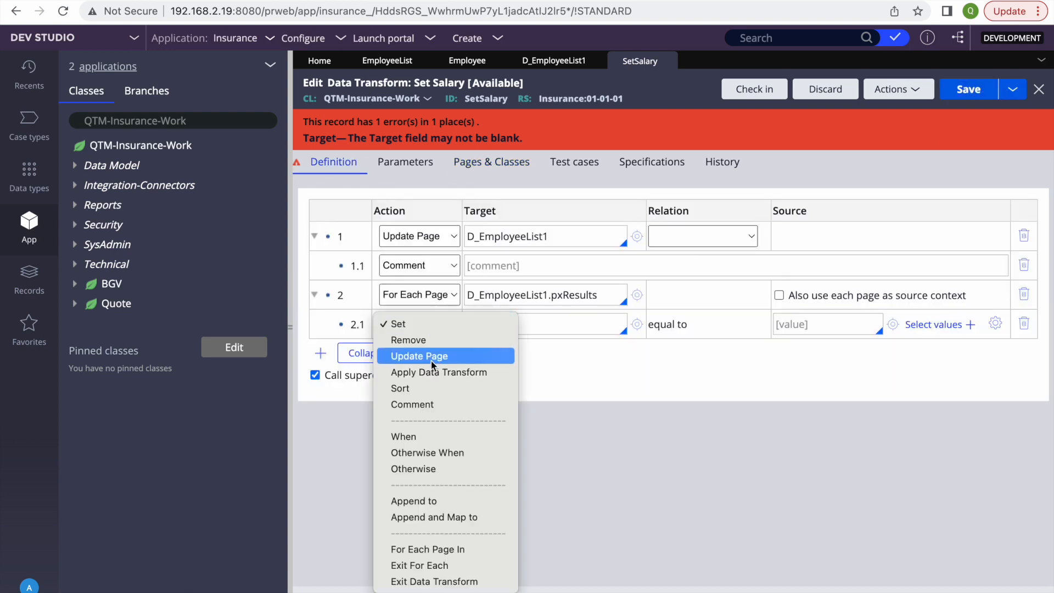
{"action": "left_click", "coordinate": [406, 436]}
{"action": "left_click", "coordinate": [505, 306]}
{"action": "type", "text": "."}
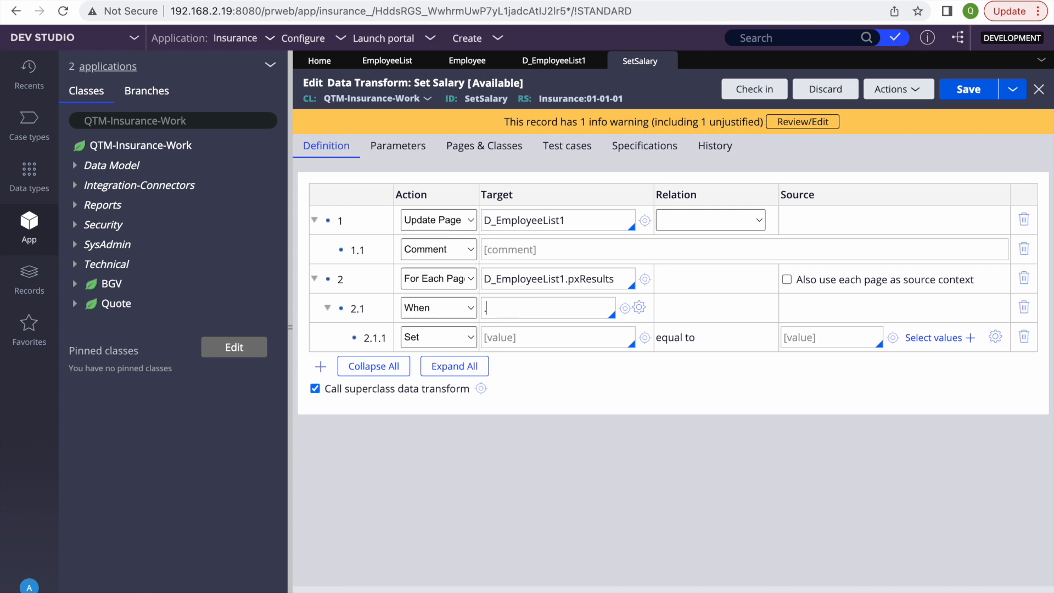
{"action": "key", "text": "BackSpace"}
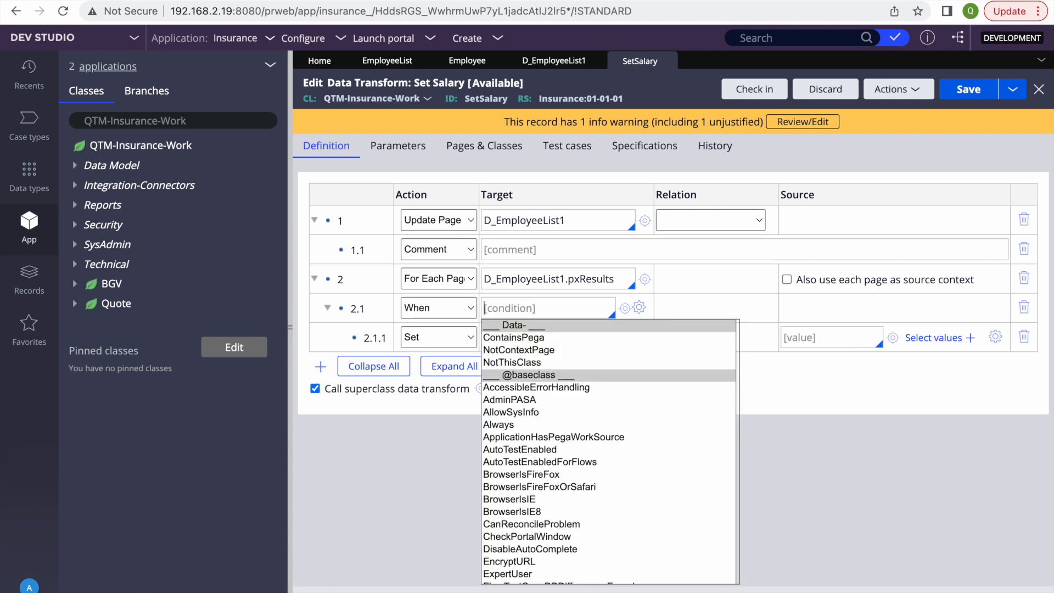
{"action": "left_click", "coordinate": [421, 460]}
{"action": "left_click", "coordinate": [513, 316]}
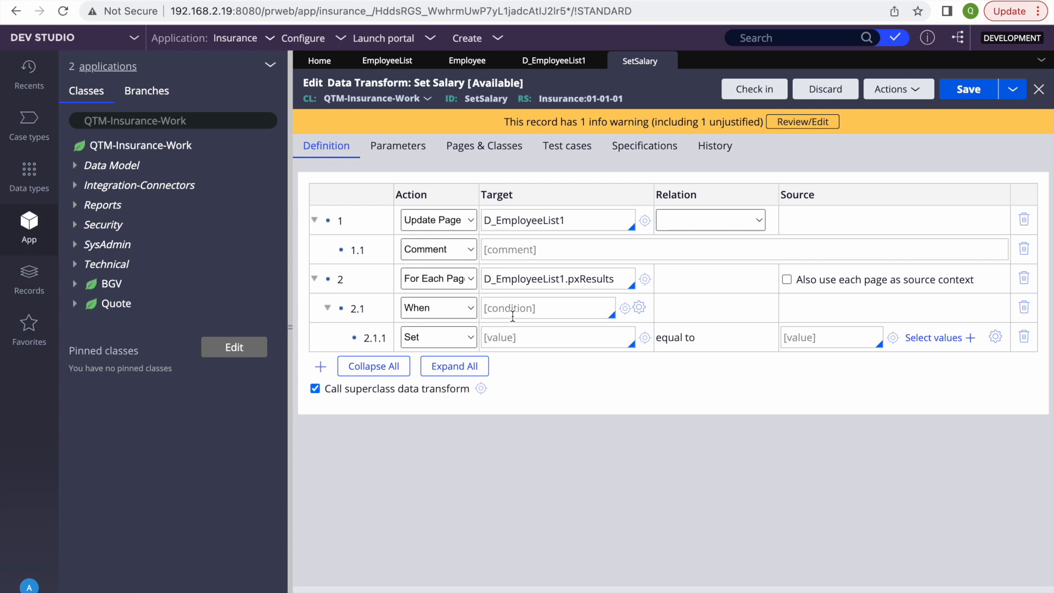
Step: Examine the traced D_EmployeeList1 page's properties and the class defined for D_EmployeeList1.pxResults in the data transform
{"action": "left_click", "coordinate": [470, 150]}
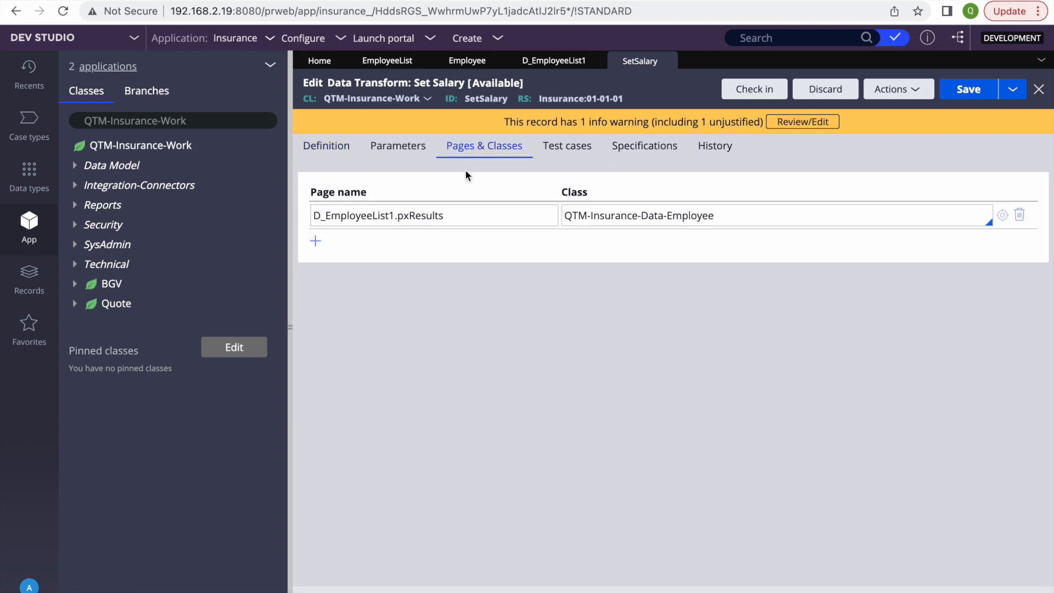
{"action": "left_click", "coordinate": [318, 208]}
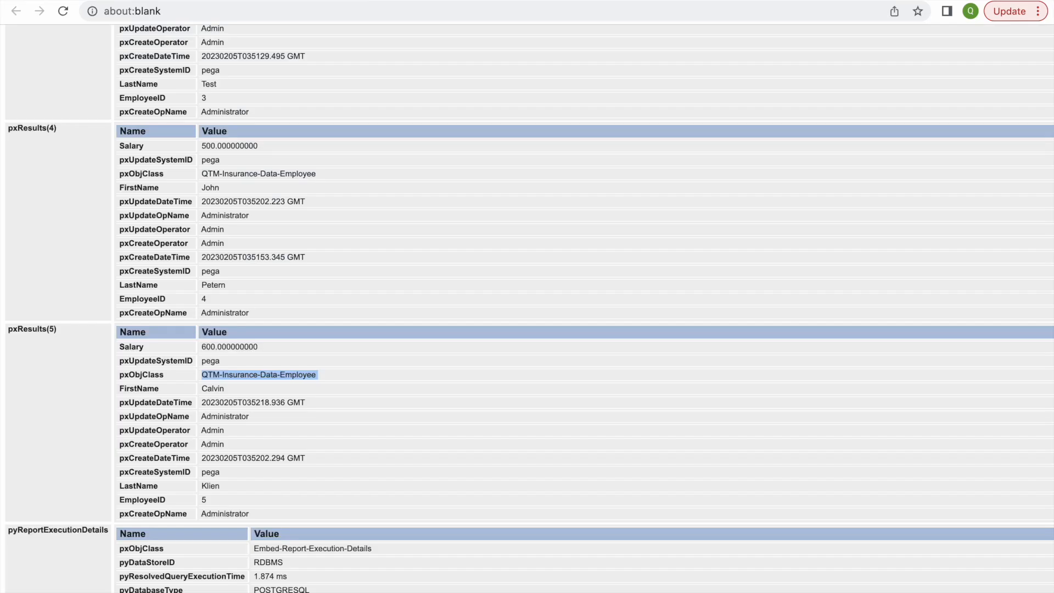
{"action": "scroll", "coordinate": [391, 197], "scroll_direction": "up", "scroll_amount": 7}
{"action": "scroll", "coordinate": [390, 197], "scroll_direction": "down", "scroll_amount": 20}
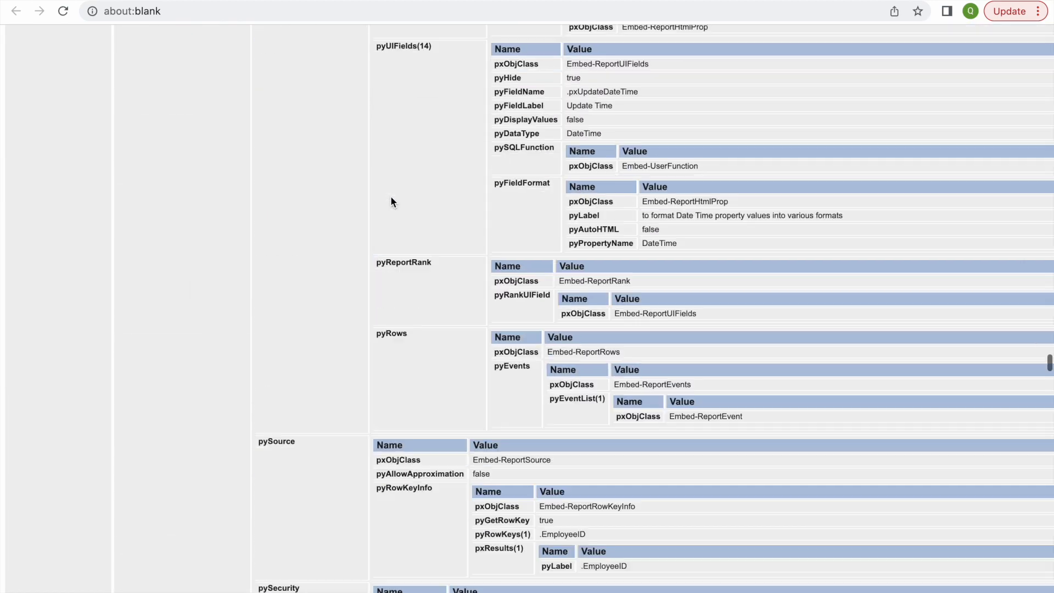
{"action": "scroll", "coordinate": [391, 198], "scroll_direction": "up", "scroll_amount": 20}
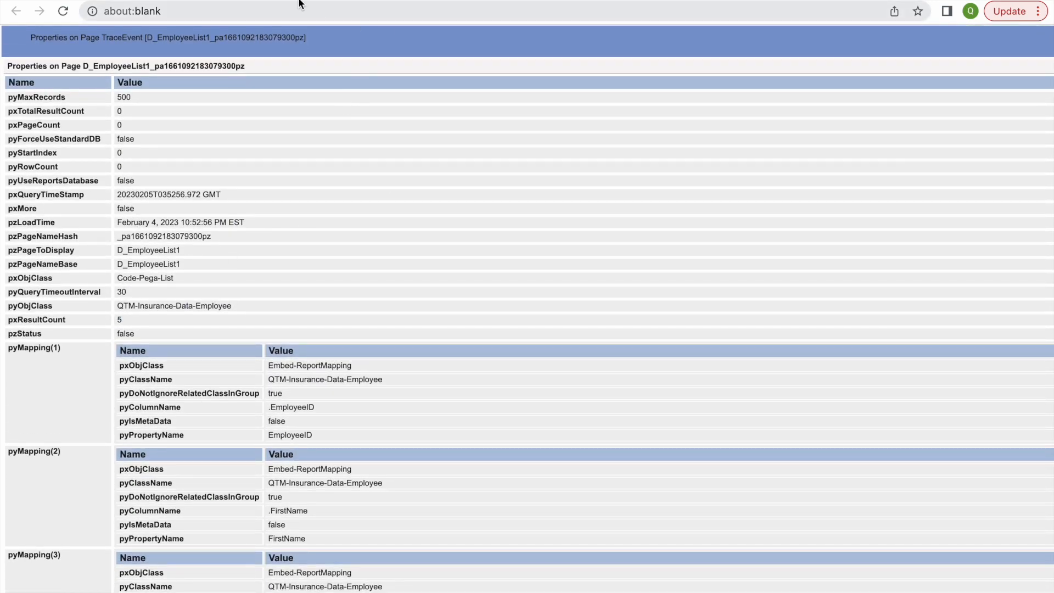
{"action": "left_click", "coordinate": [241, 1]}
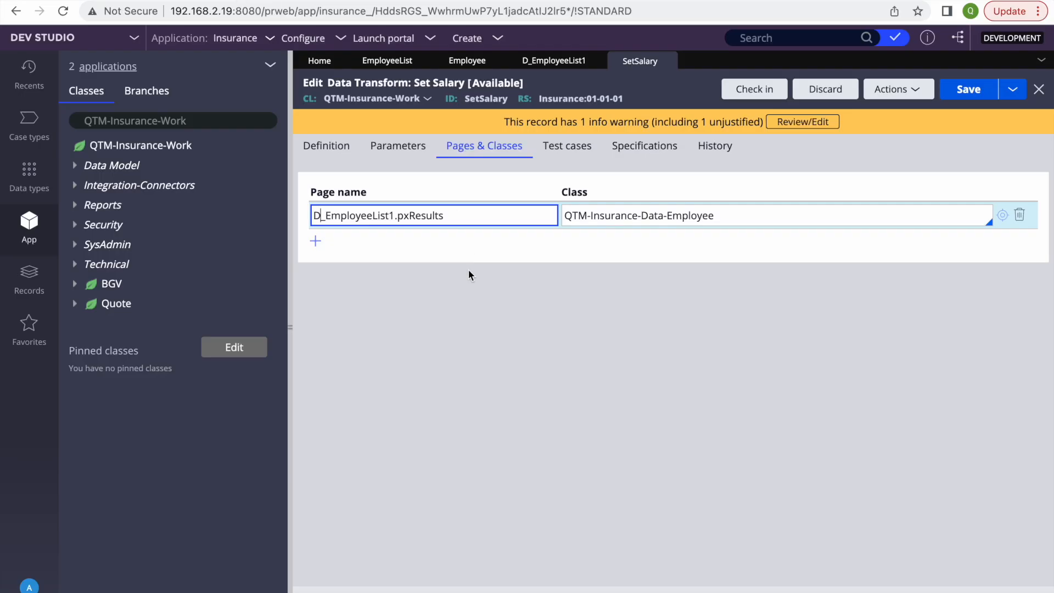
{"action": "double_click", "coordinate": [419, 215]}
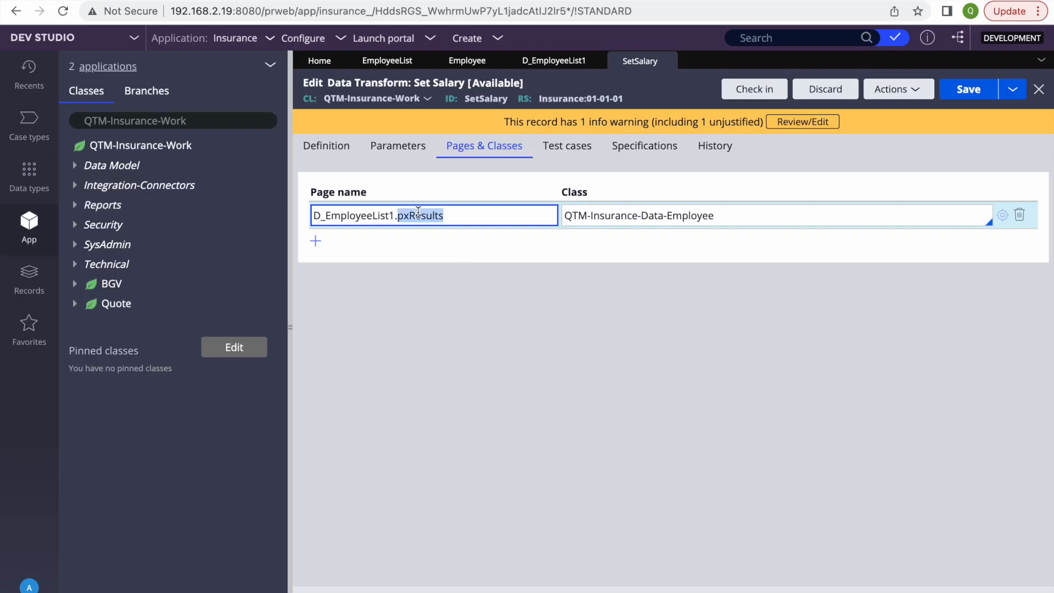
{"action": "triple_click", "coordinate": [691, 217]}
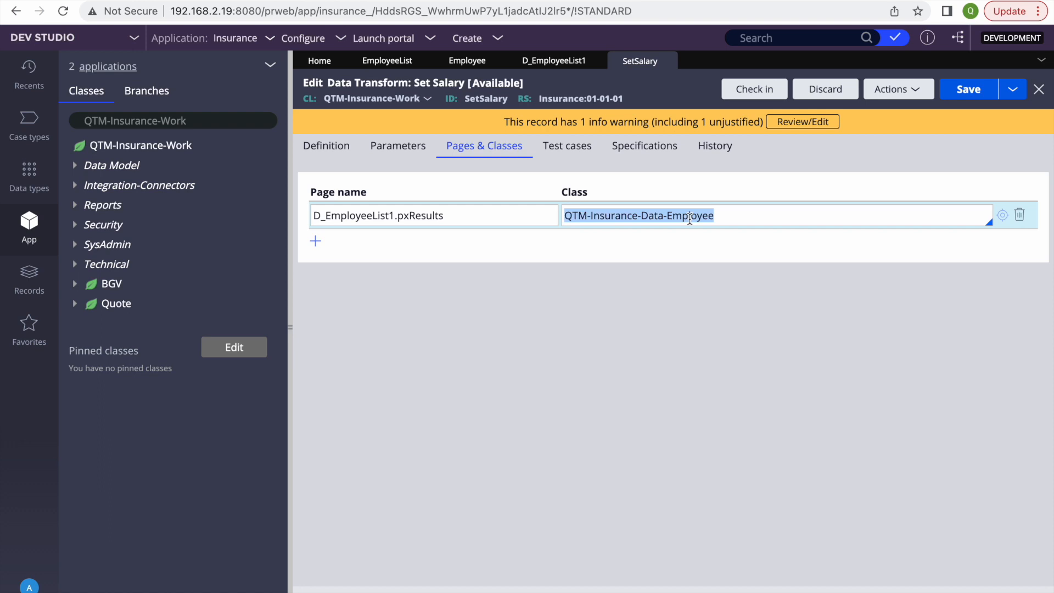
Step: Define a second page D_EmployeeList1 with class Code-Pega-List in the data transform's pages and classes, and save
{"action": "left_click", "coordinate": [316, 241]}
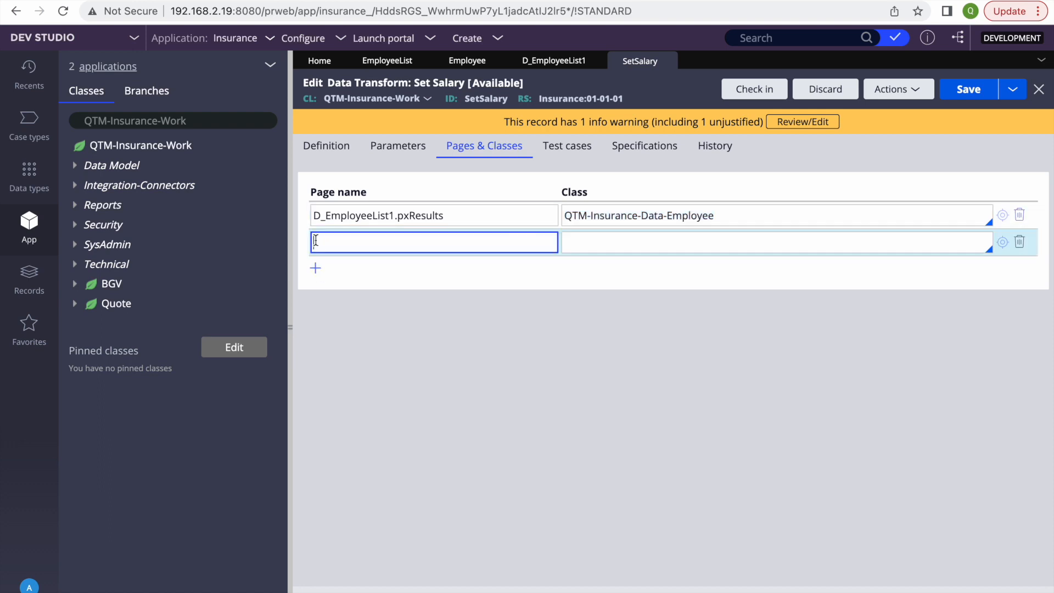
{"action": "double_click", "coordinate": [384, 215]}
{"action": "key", "text": "ctrl+c"}
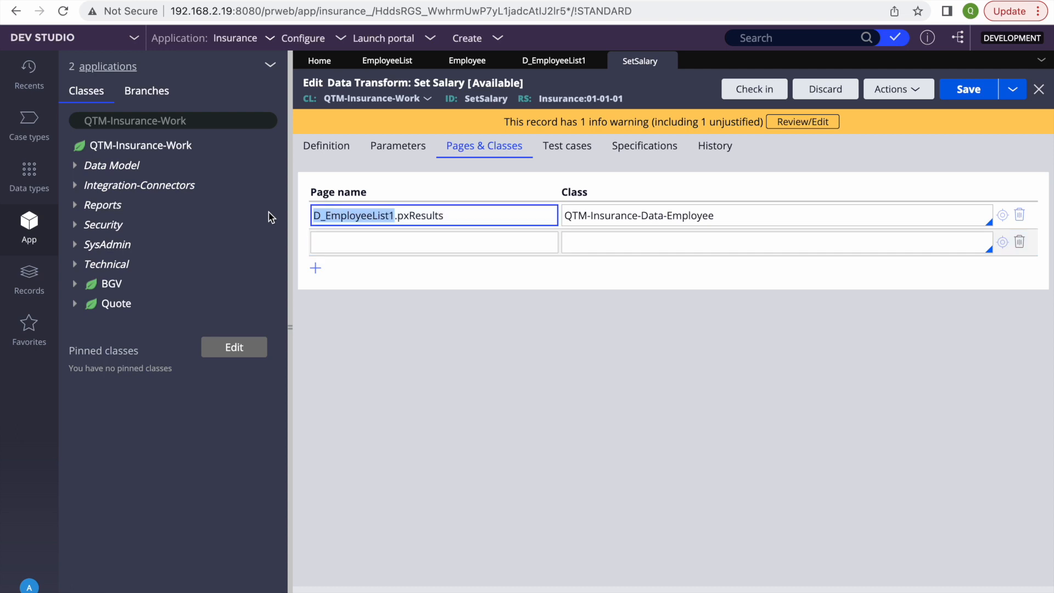
{"action": "left_click", "coordinate": [330, 239]}
{"action": "key", "text": "ctrl+v"}
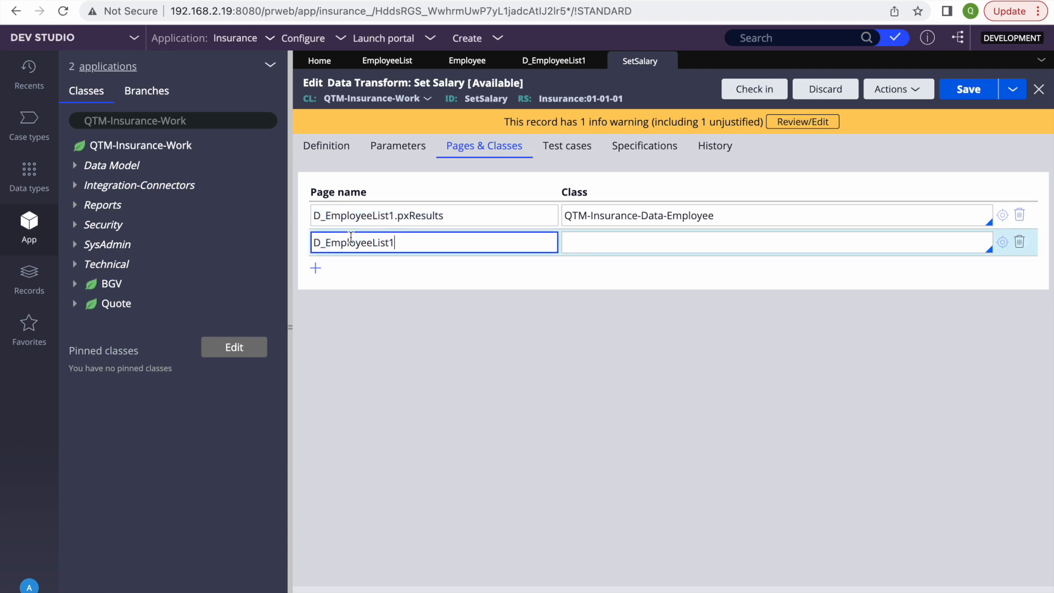
{"action": "left_click", "coordinate": [610, 236]}
{"action": "type", "text": "Code-Pega-L"}
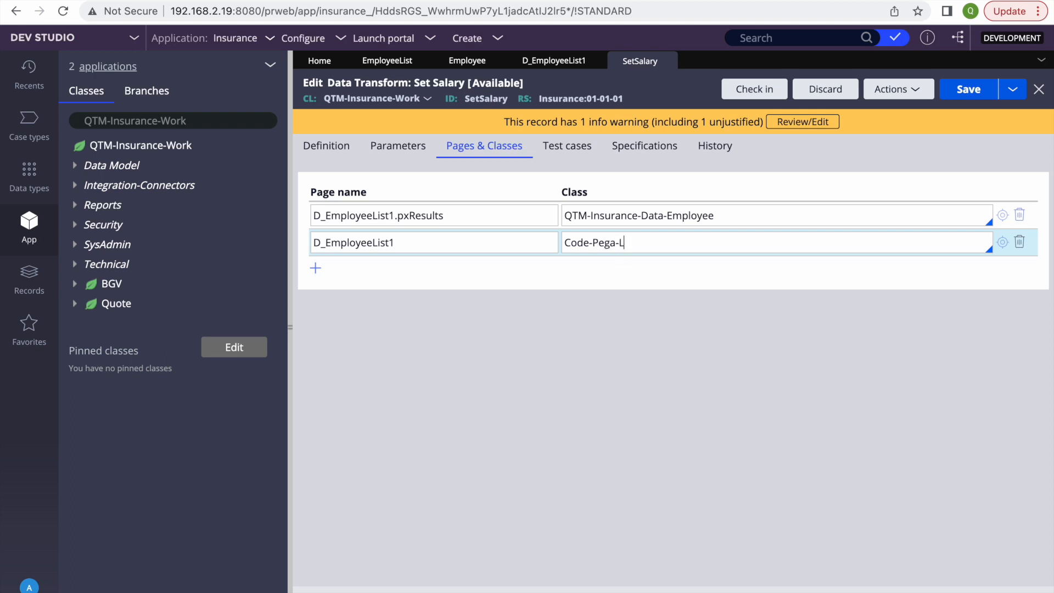
{"action": "left_click", "coordinate": [966, 90]}
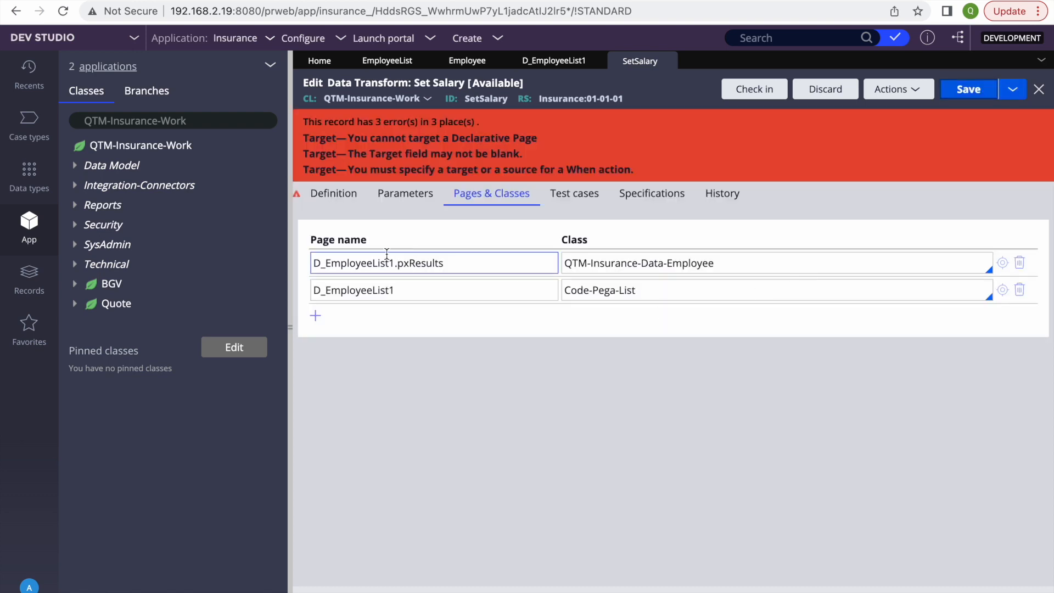
Step: Rename the Code-Pega-List page entry to TestPage, delete that entry, and save the data transform
{"action": "left_click", "coordinate": [642, 291]}
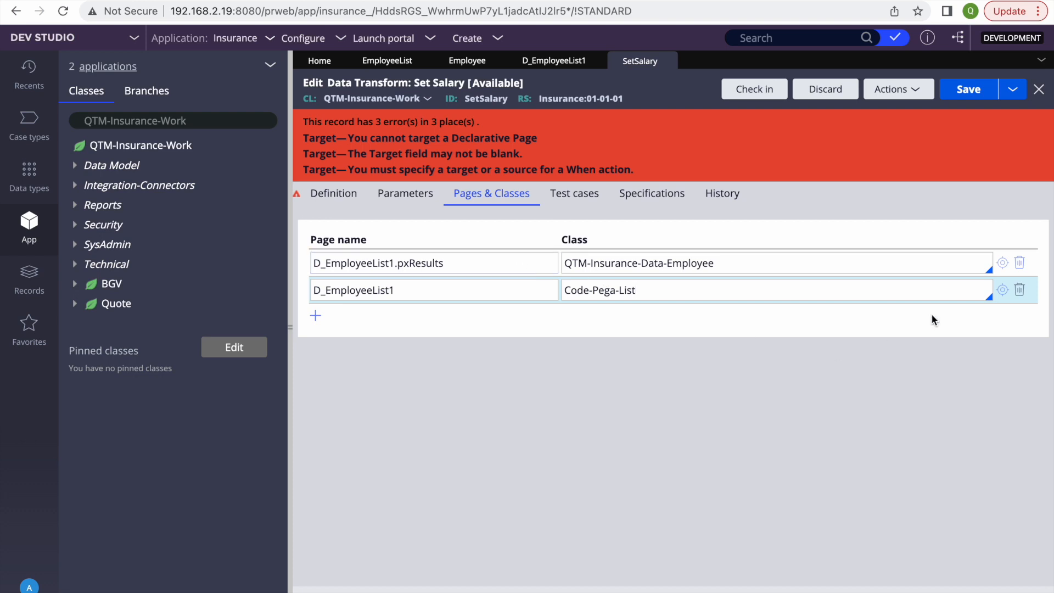
{"action": "triple_click", "coordinate": [680, 284]}
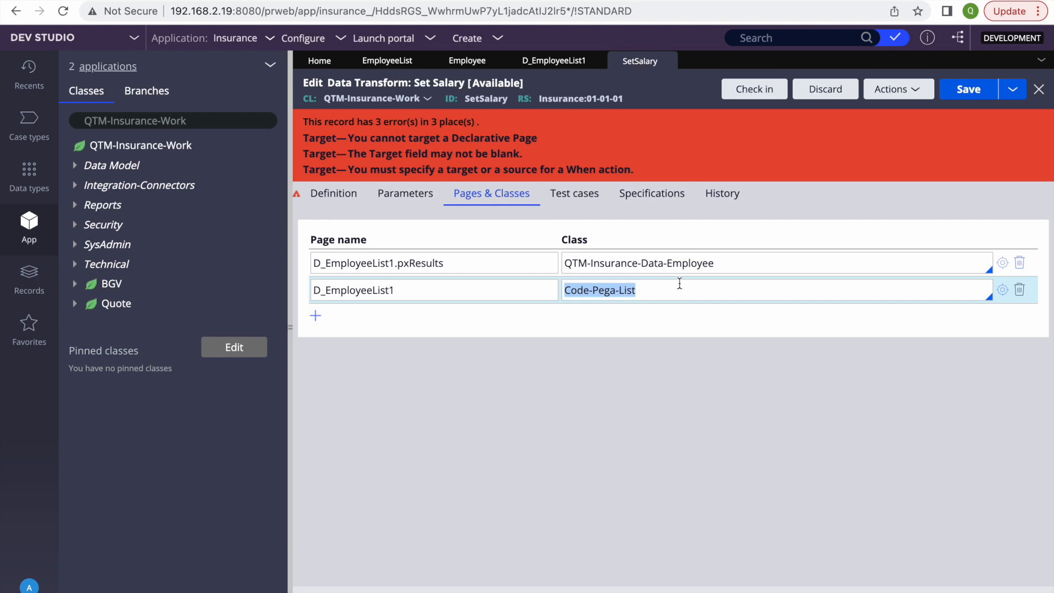
{"action": "double_click", "coordinate": [476, 290]}
{"action": "type", "text": "TestPage"}
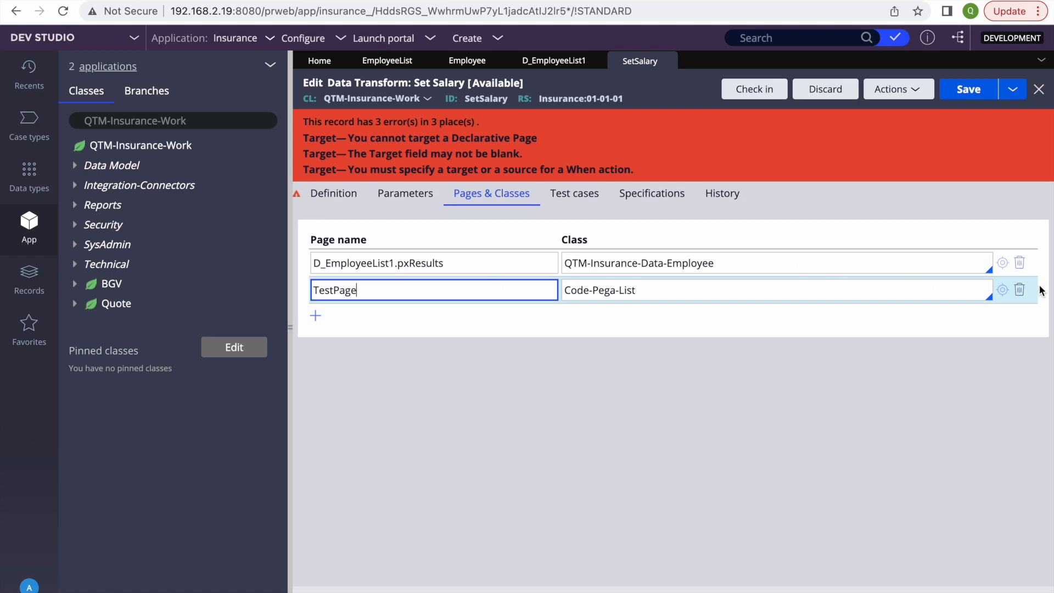
{"action": "left_click", "coordinate": [1021, 291]}
{"action": "left_click", "coordinate": [967, 98]}
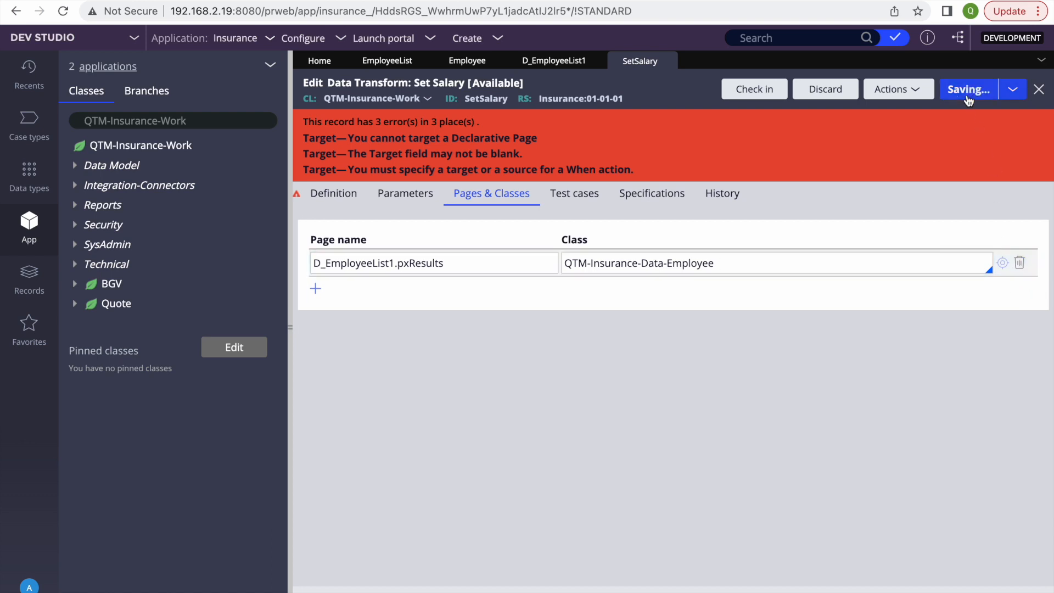
{"action": "left_click", "coordinate": [324, 185]}
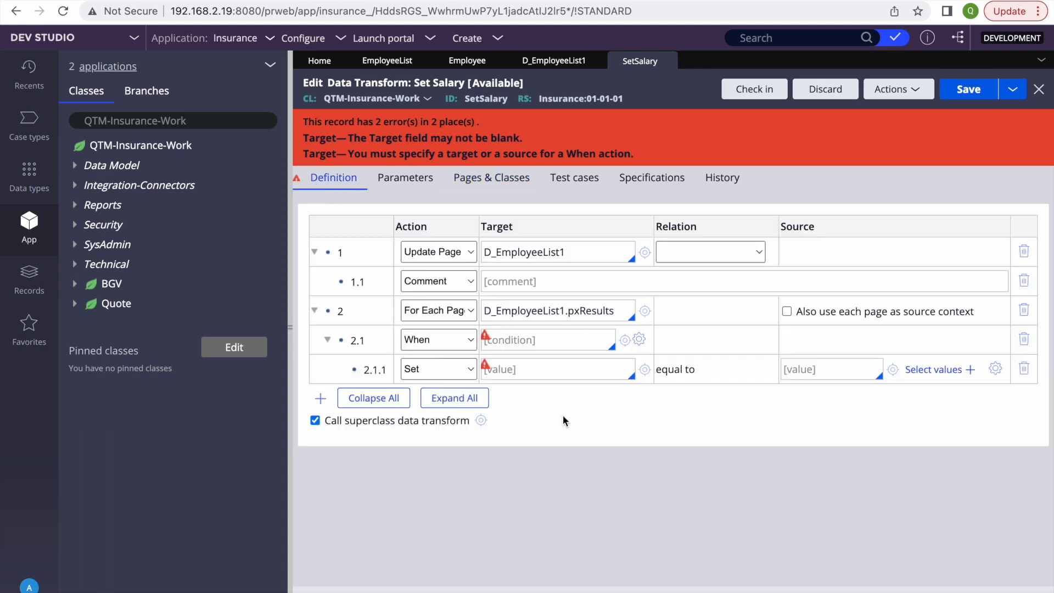
{"action": "left_click", "coordinate": [493, 192]}
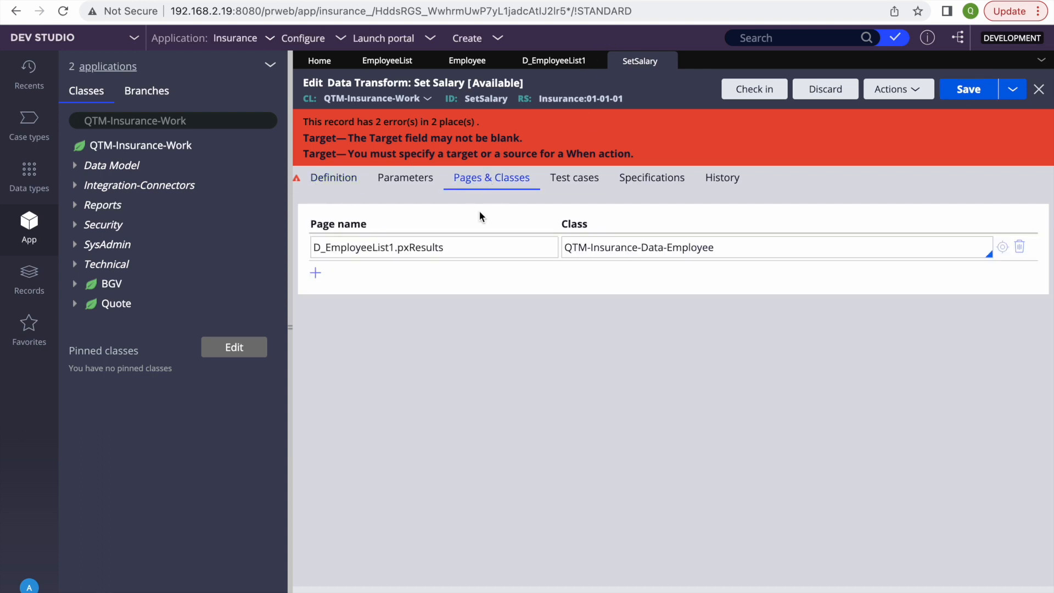
{"action": "left_click", "coordinate": [639, 246]}
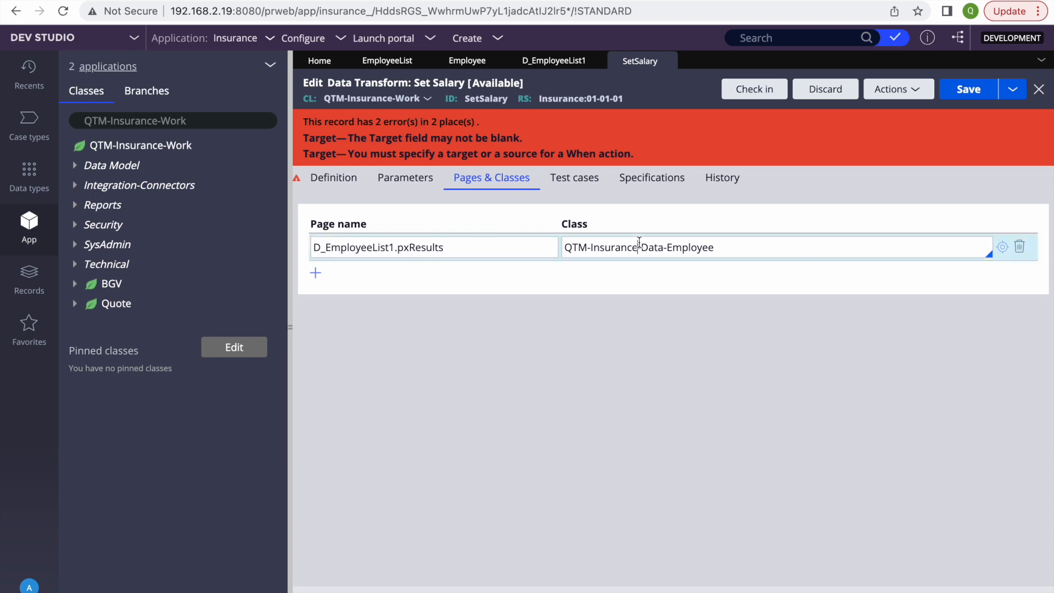
{"action": "triple_click", "coordinate": [639, 244]}
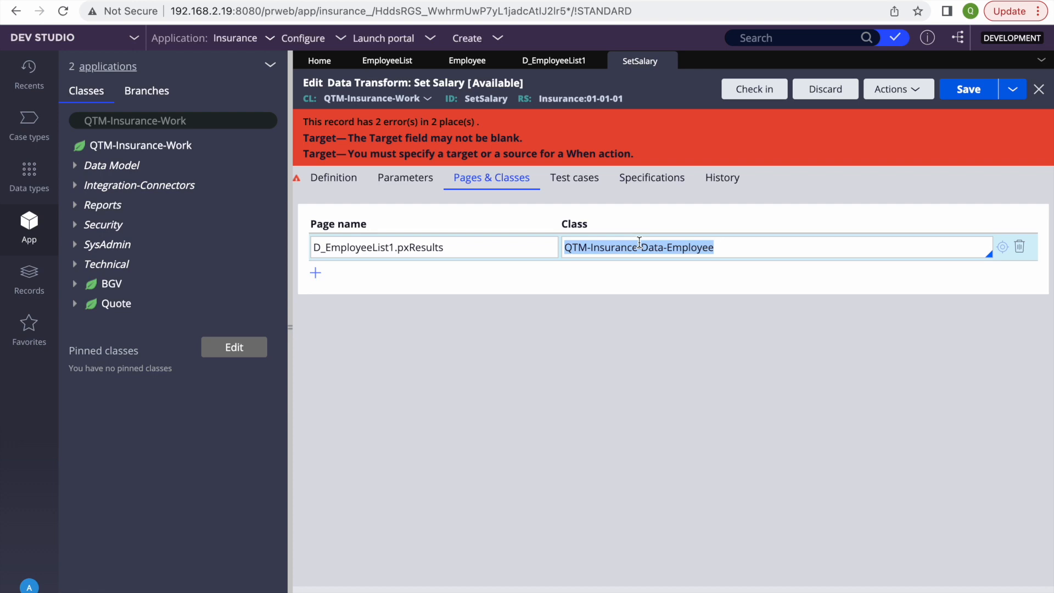
{"action": "triple_click", "coordinate": [705, 245]}
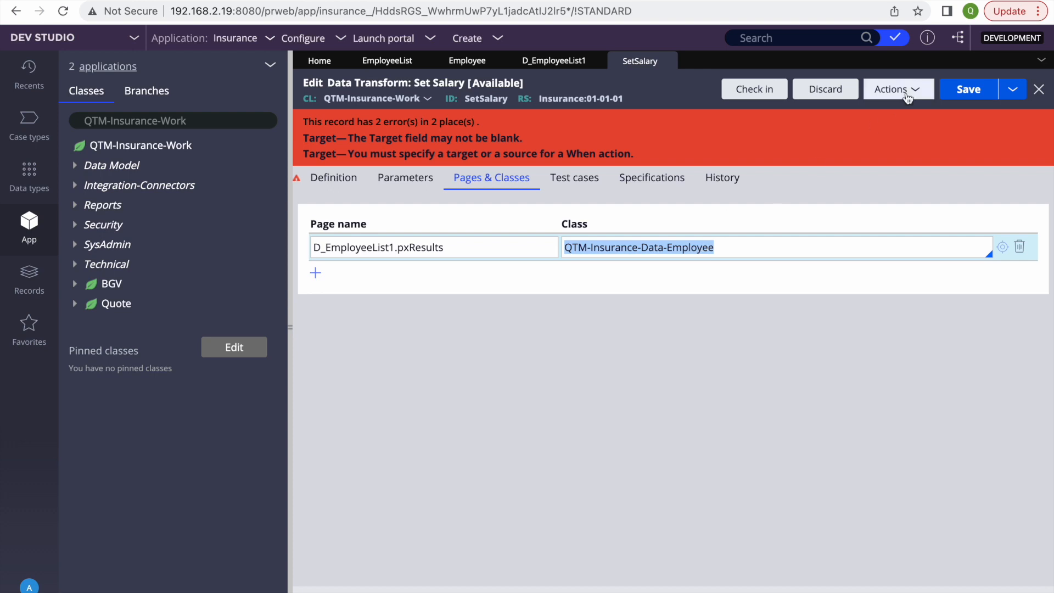
Step: Open the checked-out Test activity and comment out its Load-DataPage and Connect-Wait steps with the label //
{"action": "left_click", "coordinate": [896, 37]}
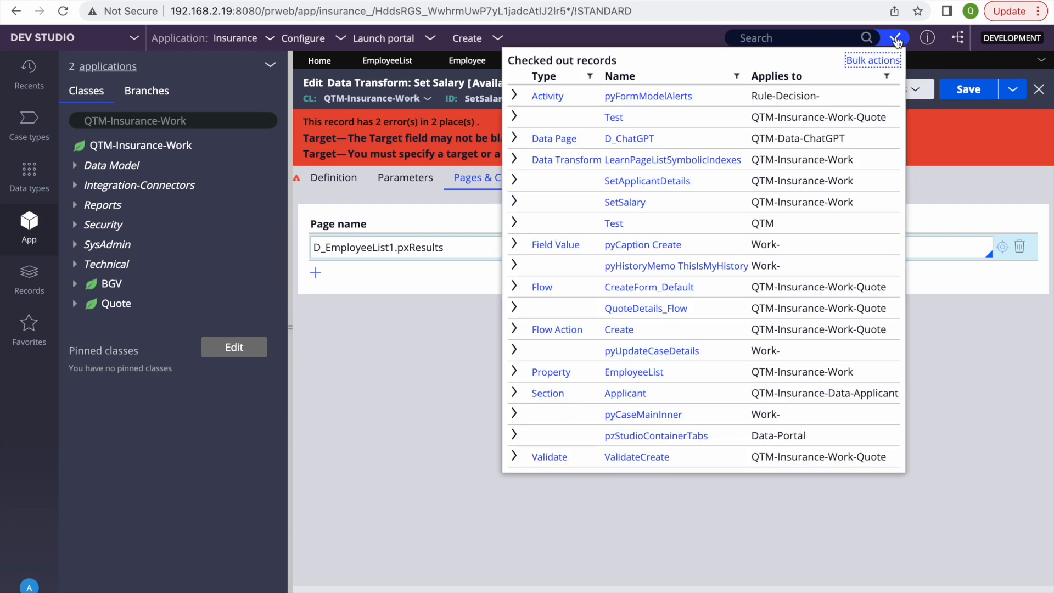
{"action": "left_click", "coordinate": [621, 118]}
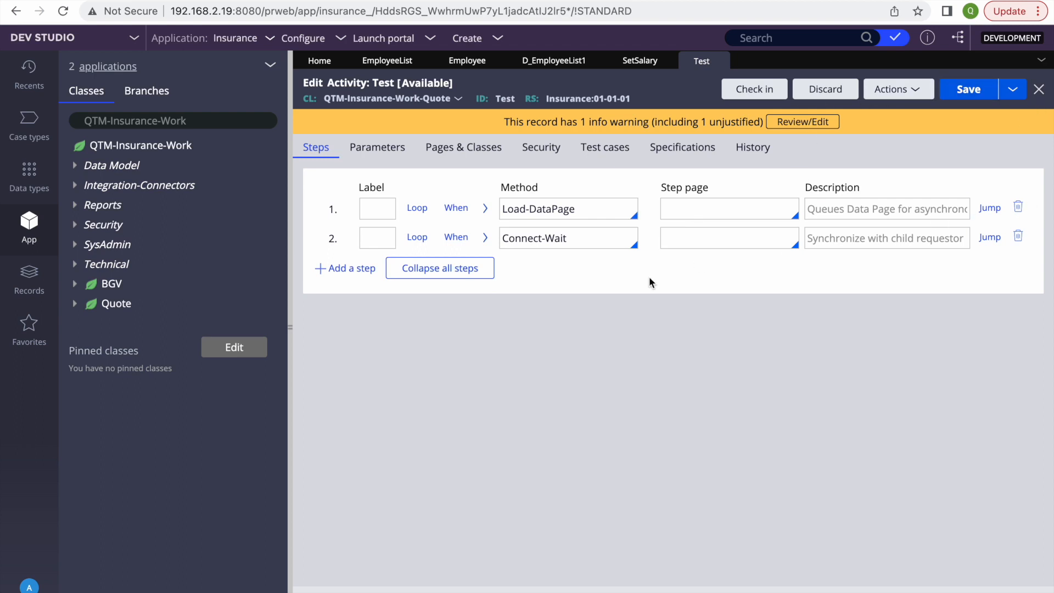
{"action": "left_click", "coordinate": [377, 214]}
{"action": "type", "text": "//"}
{"action": "left_click", "coordinate": [377, 238]}
{"action": "type", "text": "//"}
Step: Define the page TestPage with class QTM-Insurance-Work in the Test activity's pages and classes
{"action": "left_click", "coordinate": [482, 149]}
{"action": "left_click", "coordinate": [348, 211]}
{"action": "type", "text": "TestPage"}
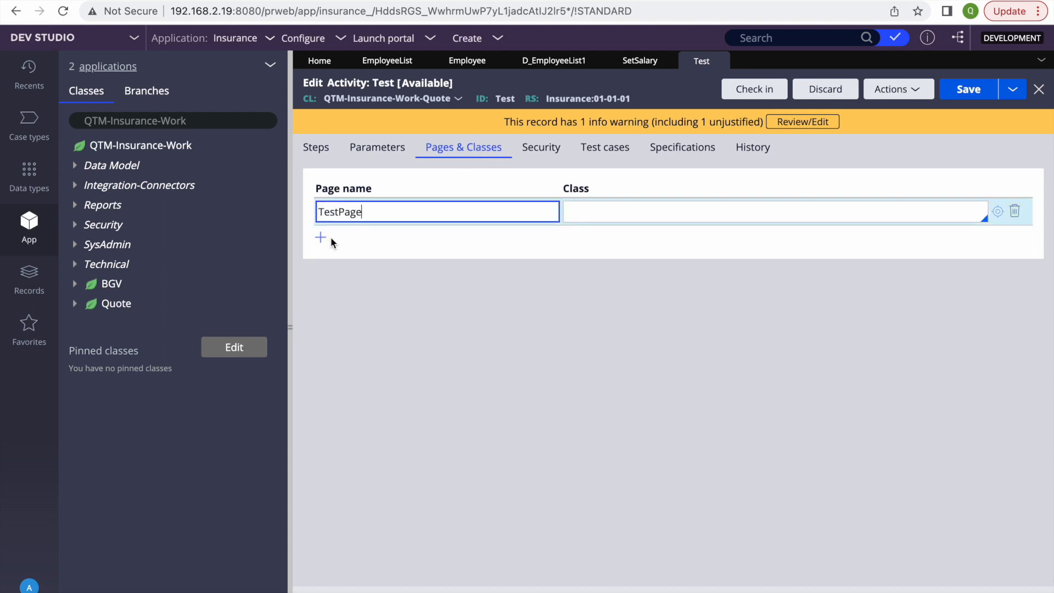
{"action": "triple_click", "coordinate": [212, 126]}
{"action": "key", "text": "super+c"}
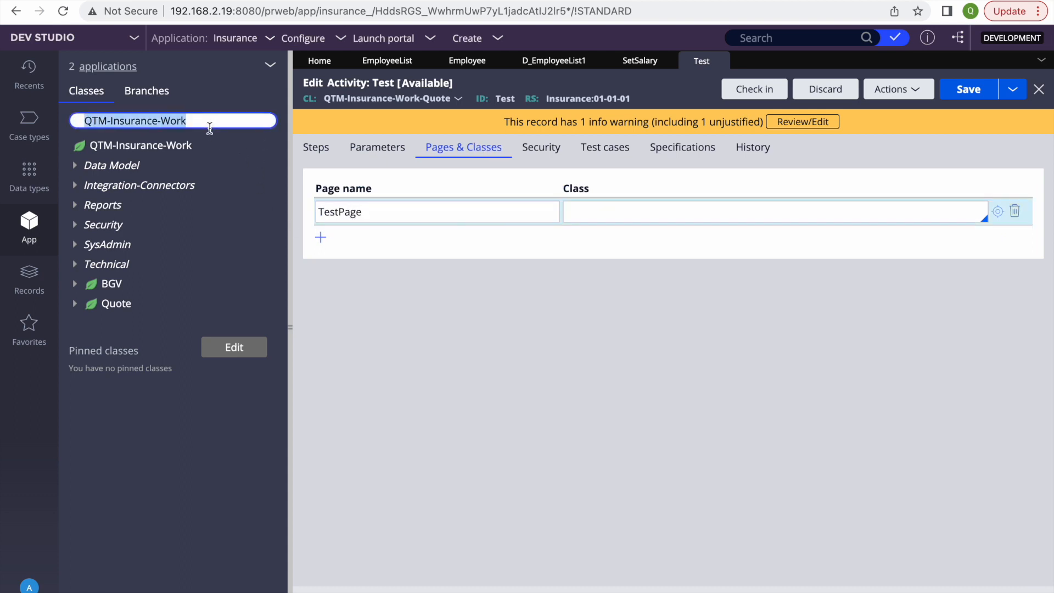
{"action": "left_click", "coordinate": [601, 226]}
{"action": "left_click", "coordinate": [586, 209]}
{"action": "key", "text": "super+v"}
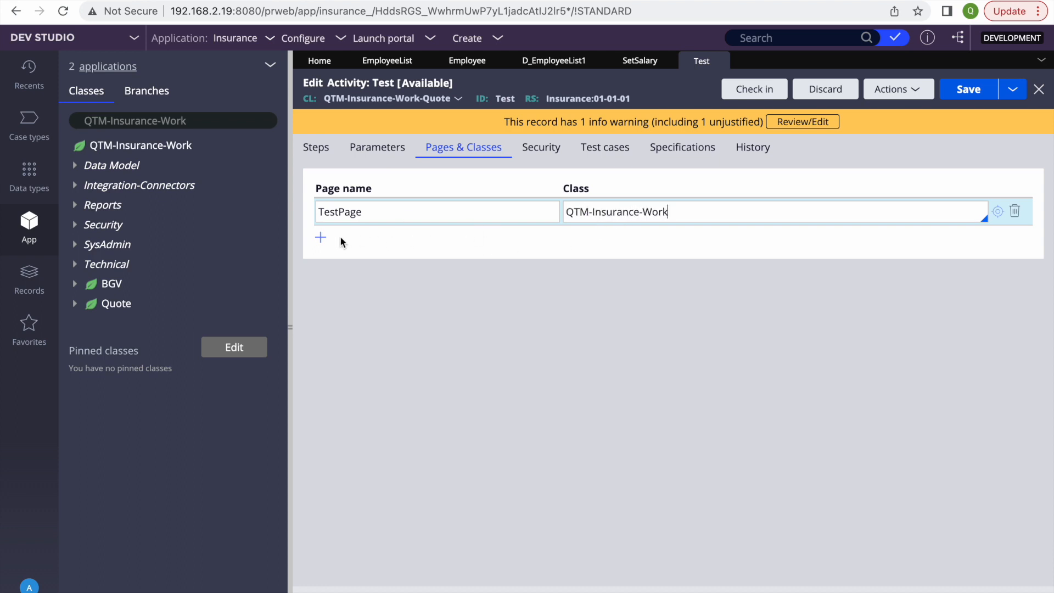
Step: Add a second page named TestPage.pxResults to the Test activity's pages and classes
{"action": "left_click", "coordinate": [320, 237]}
{"action": "double_click", "coordinate": [381, 209]}
{"action": "key", "text": "super+c"}
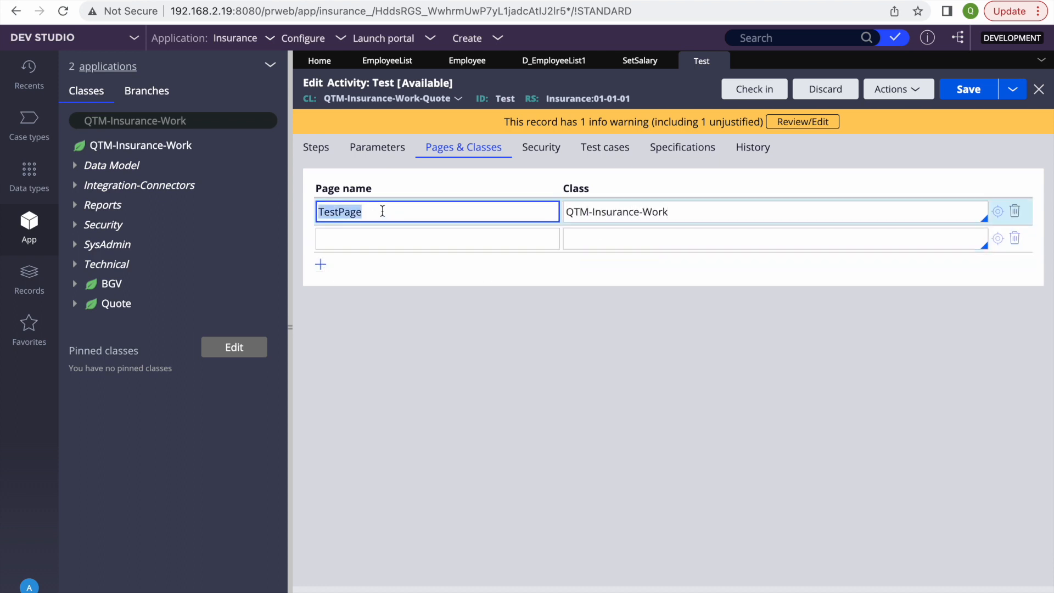
{"action": "left_click", "coordinate": [346, 254]}
{"action": "left_click", "coordinate": [347, 237]}
{"action": "key", "text": "super+v"}
{"action": "type", "text": ".p"}
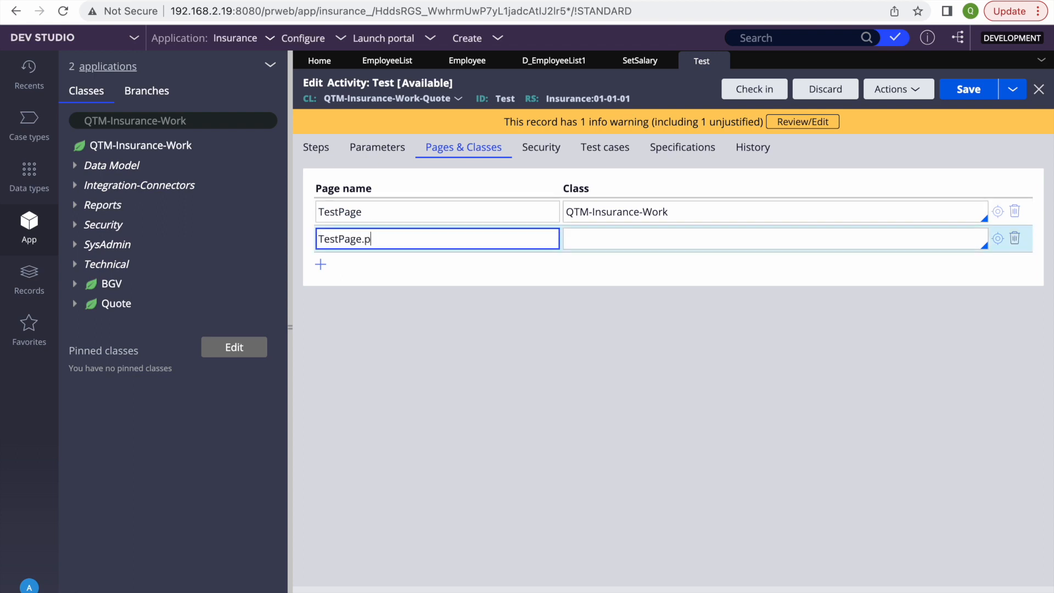
{"action": "type", "text": "xResults"}
Step: Move the class QTM-Insurance-Work from TestPage to TestPage.pxResults and set TestPage's class to Code-Pega-List
{"action": "triple_click", "coordinate": [615, 215]}
{"action": "key", "text": "ctrl+x"}
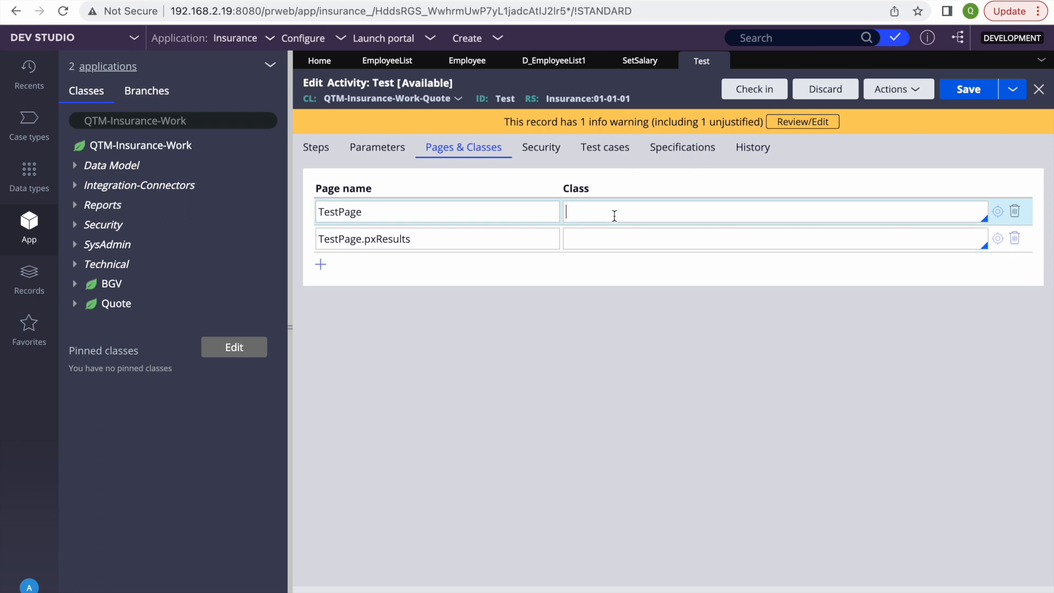
{"action": "left_click", "coordinate": [612, 245]}
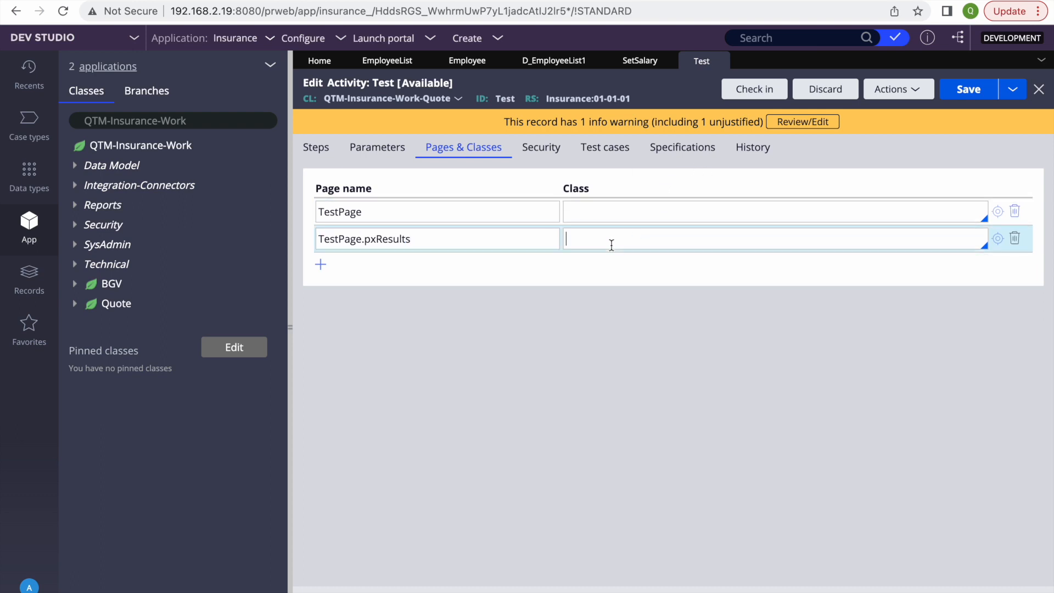
{"action": "key", "text": "ctrl+v"}
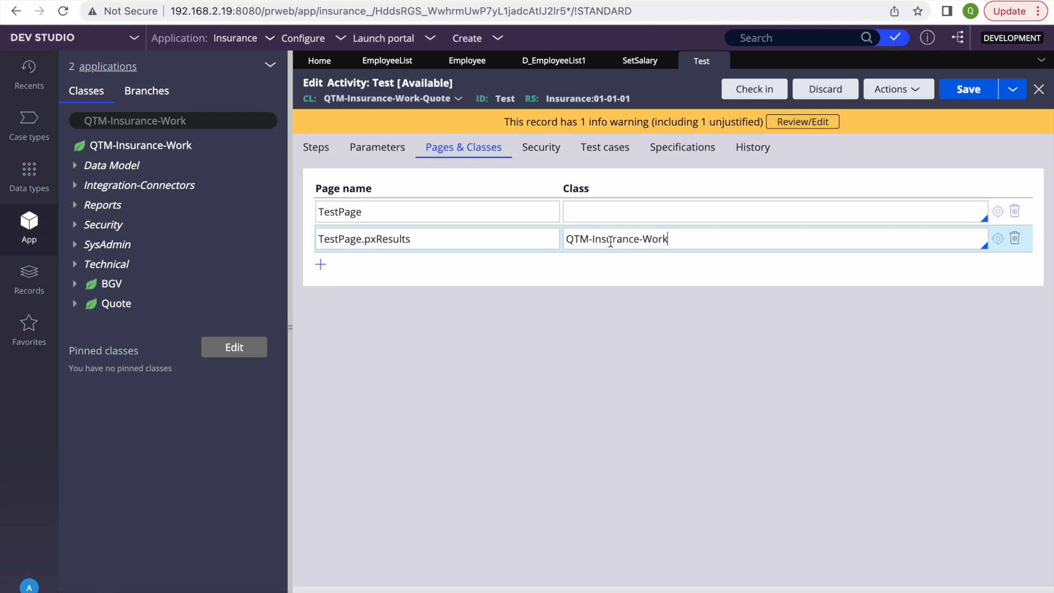
{"action": "left_click", "coordinate": [598, 201]}
{"action": "type", "text": "Code-p"}
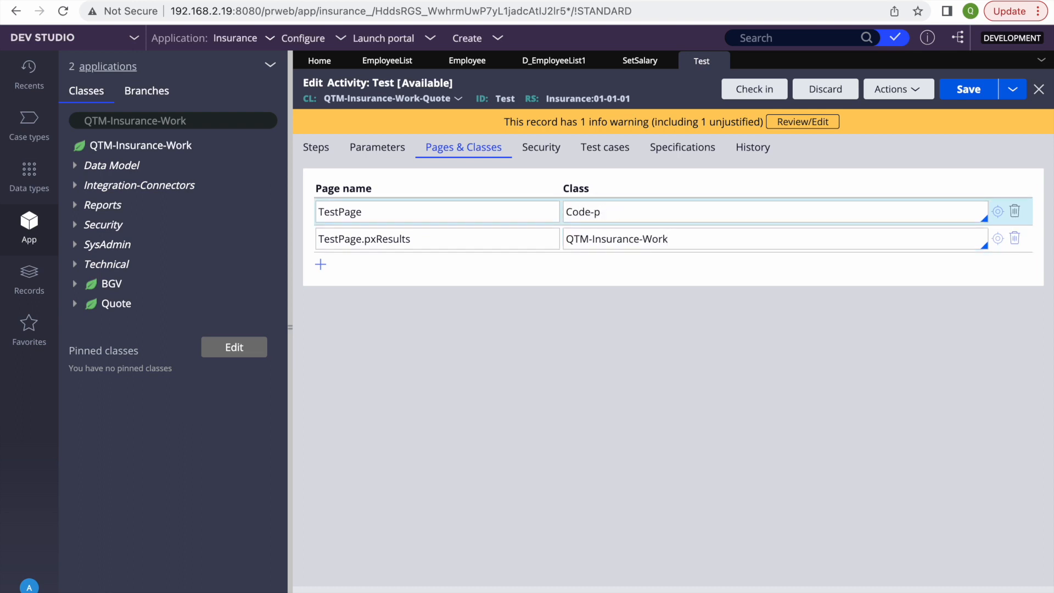
{"action": "type", "text": "EGga-List"}
Step: Add a third step to the Test activity with method Obj-Browse and step page TestPage
{"action": "double_click", "coordinate": [340, 214]}
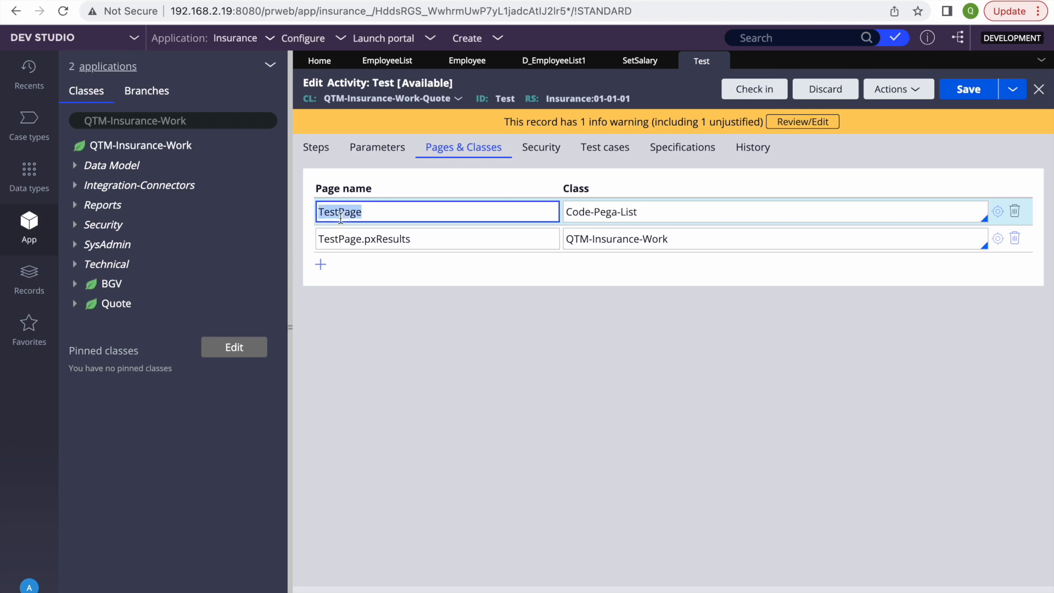
{"action": "left_click", "coordinate": [327, 157]}
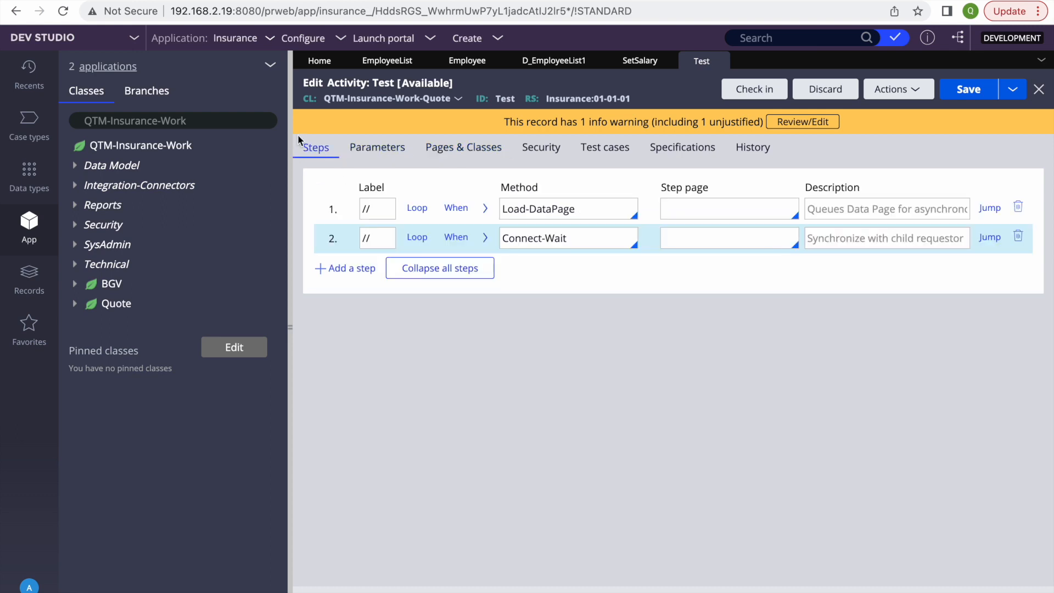
{"action": "left_click", "coordinate": [352, 268]}
{"action": "left_click", "coordinate": [567, 268]}
{"action": "type", "text": "obj"}
{"action": "key", "text": "Return"}
{"action": "left_click", "coordinate": [701, 266]}
{"action": "type", "text": "TestPage"}
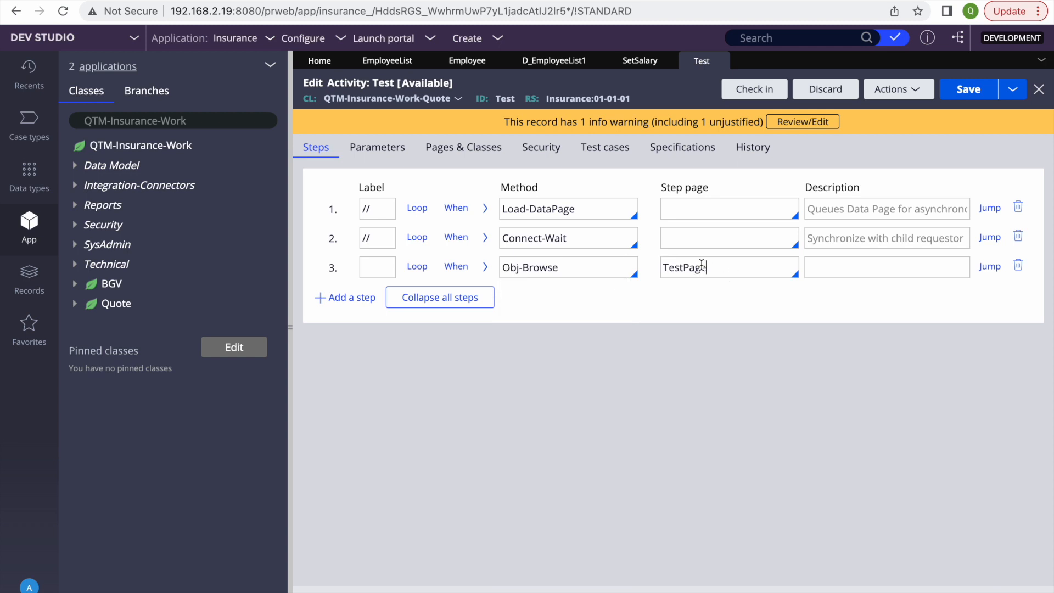
Step: Set the Obj-Browse step's ObjClass parameter to QTM-Insurance-Work, copied from the TestPage.pxResults class definition
{"action": "left_click", "coordinate": [486, 268]}
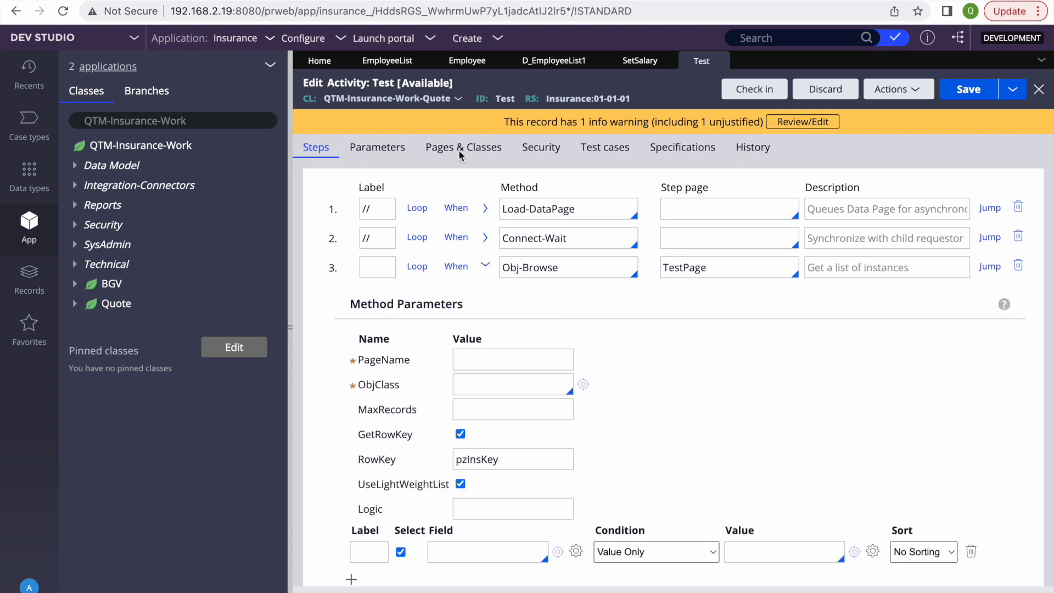
{"action": "left_click", "coordinate": [483, 147]}
{"action": "triple_click", "coordinate": [637, 238]}
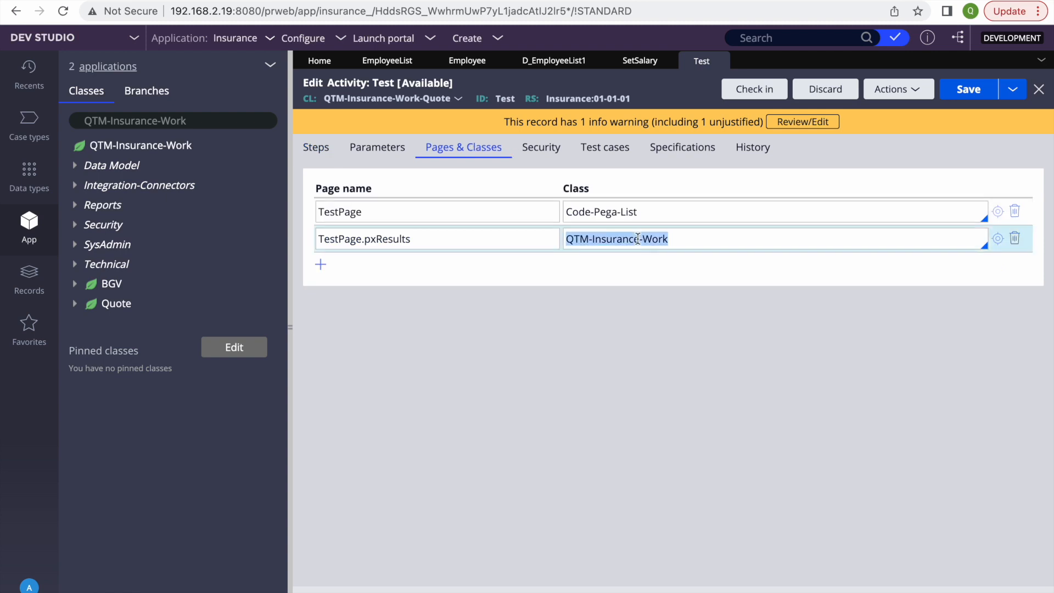
{"action": "left_click", "coordinate": [318, 149]}
{"action": "left_click", "coordinate": [486, 354]}
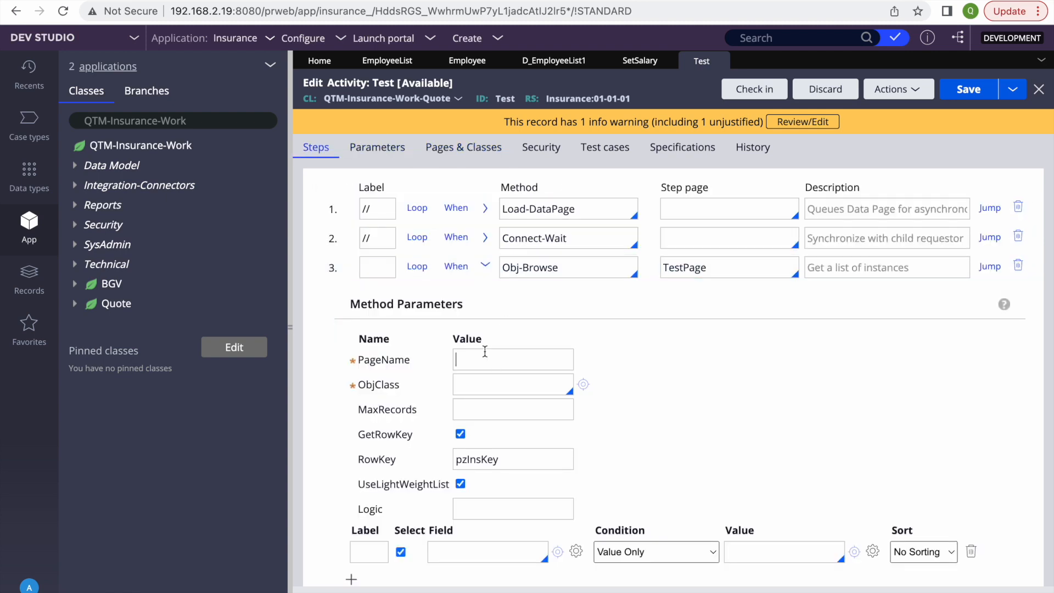
{"action": "key", "text": "ctrl+v"}
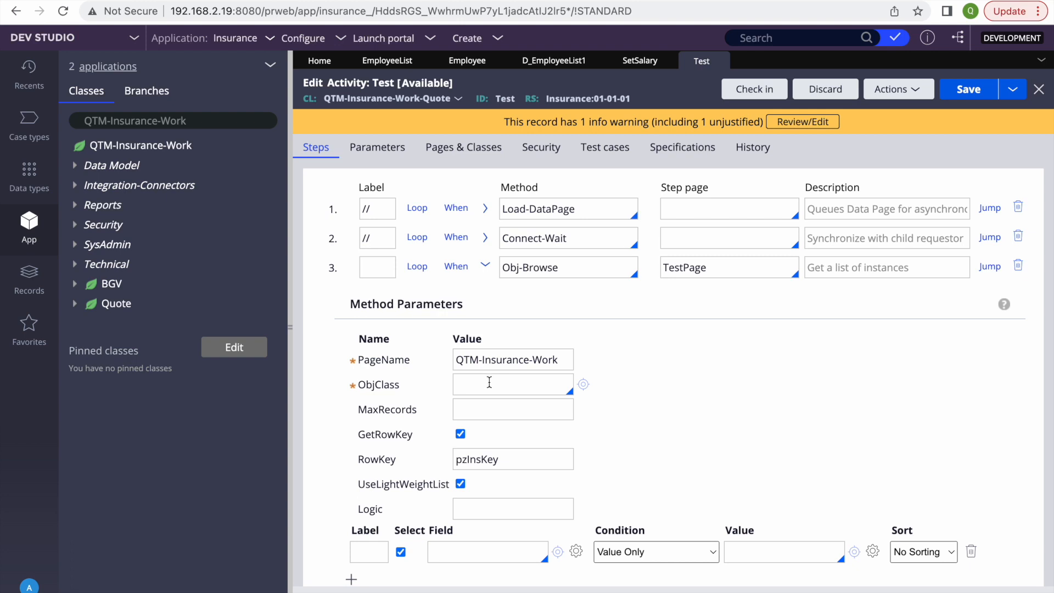
{"action": "left_click", "coordinate": [489, 384]}
{"action": "key", "text": "ctrl+v"}
Step: Set the Obj-Browse step's PageName parameter to TestPage and save the activity
{"action": "double_click", "coordinate": [685, 268]}
{"action": "key", "text": "ctrl+c"}
{"action": "triple_click", "coordinate": [479, 362]}
{"action": "key", "text": "ctrl+v"}
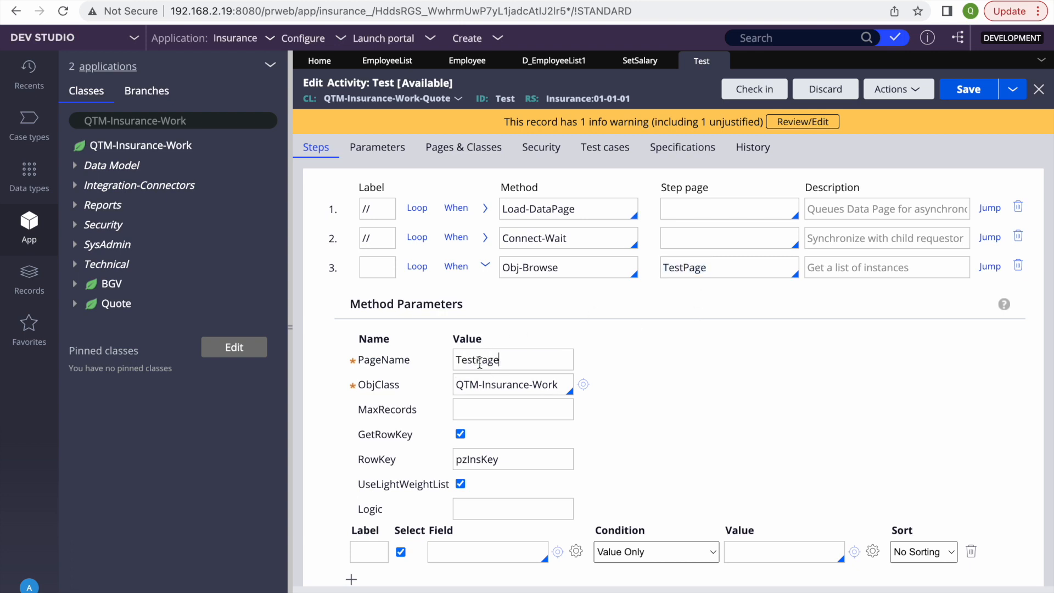
{"action": "scroll", "coordinate": [573, 511], "scroll_direction": "down", "scroll_amount": 2}
{"action": "left_click", "coordinate": [969, 90]}
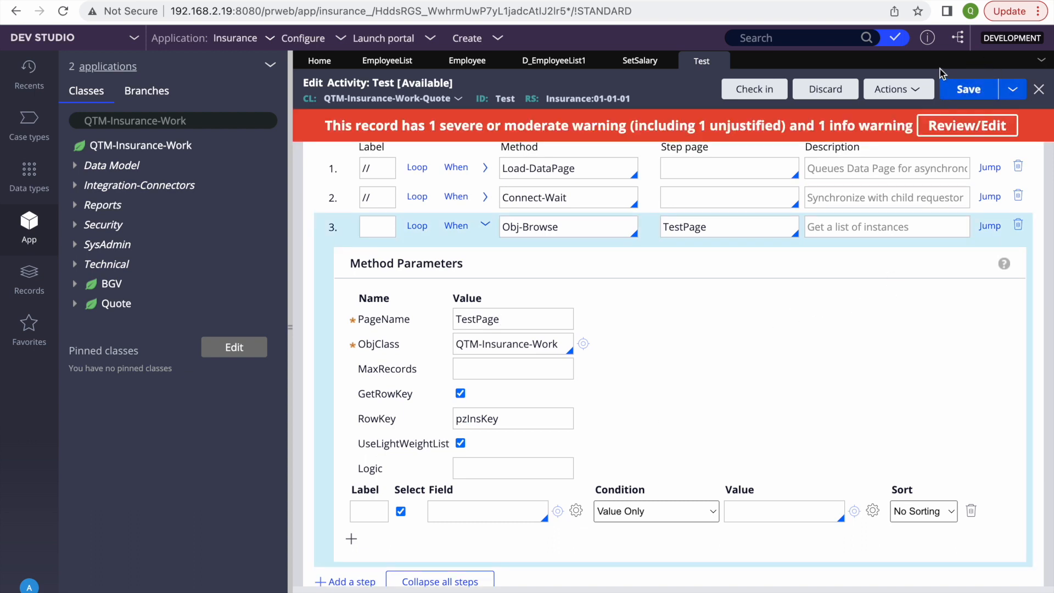
Step: Start a Tracer session for the Test activity and run the activity
{"action": "left_click", "coordinate": [903, 90]}
{"action": "left_click", "coordinate": [871, 108]}
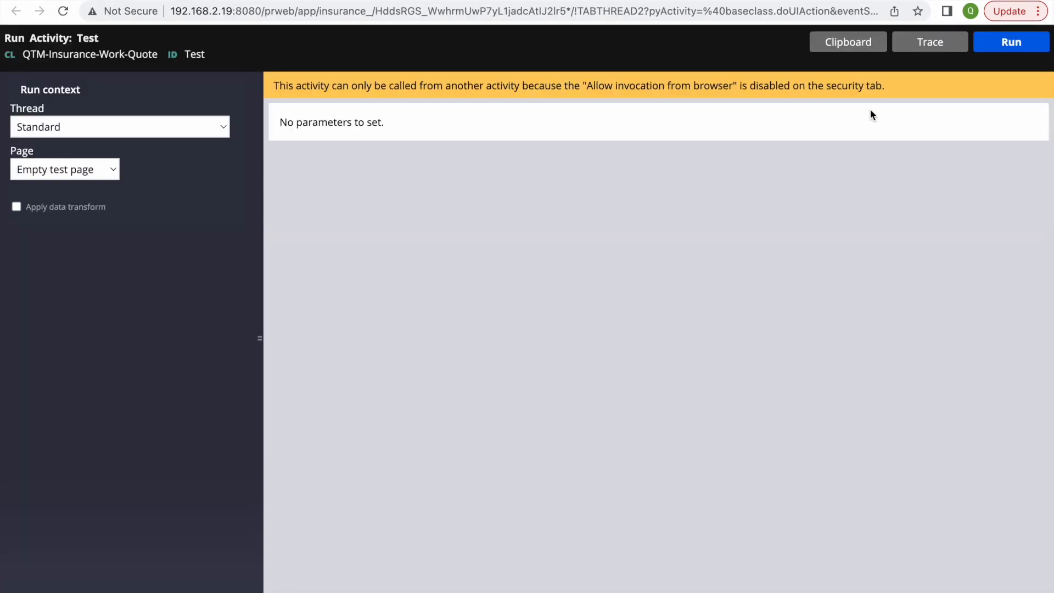
{"action": "left_click", "coordinate": [959, 38]}
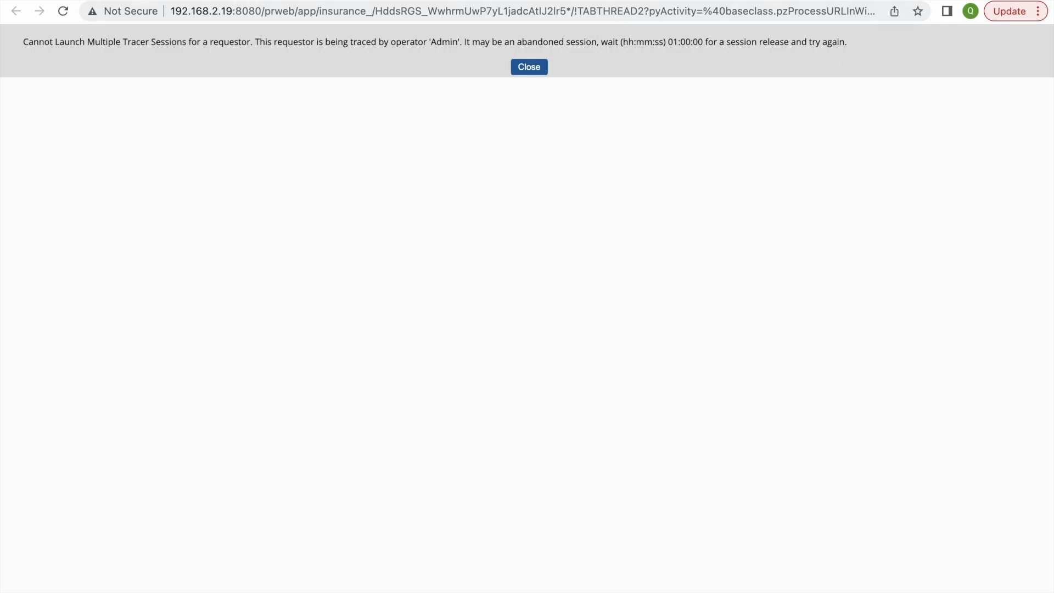
{"action": "left_click", "coordinate": [633, 0]}
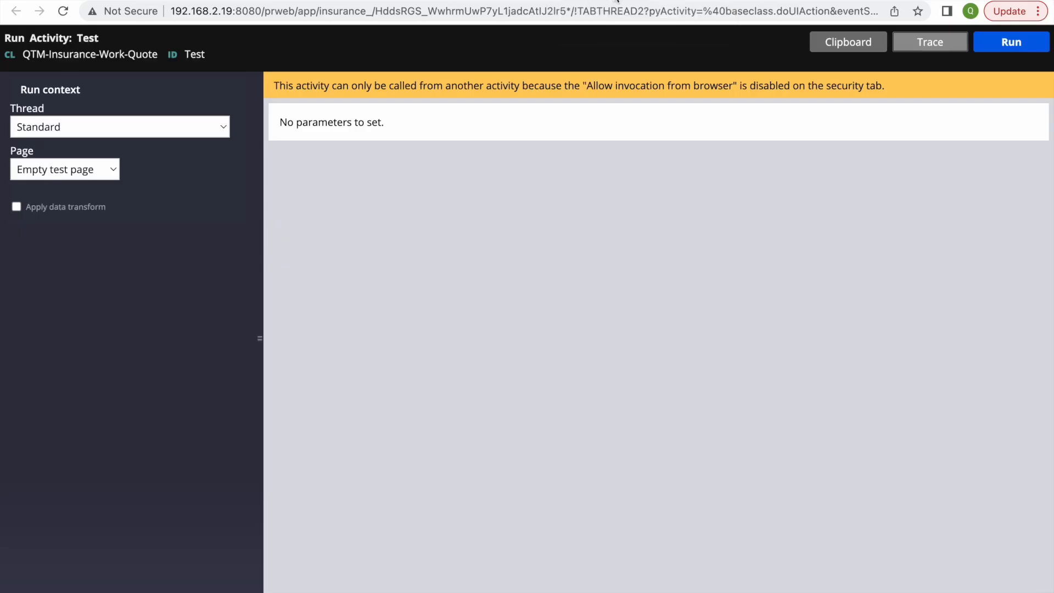
{"action": "left_click", "coordinate": [934, 49]}
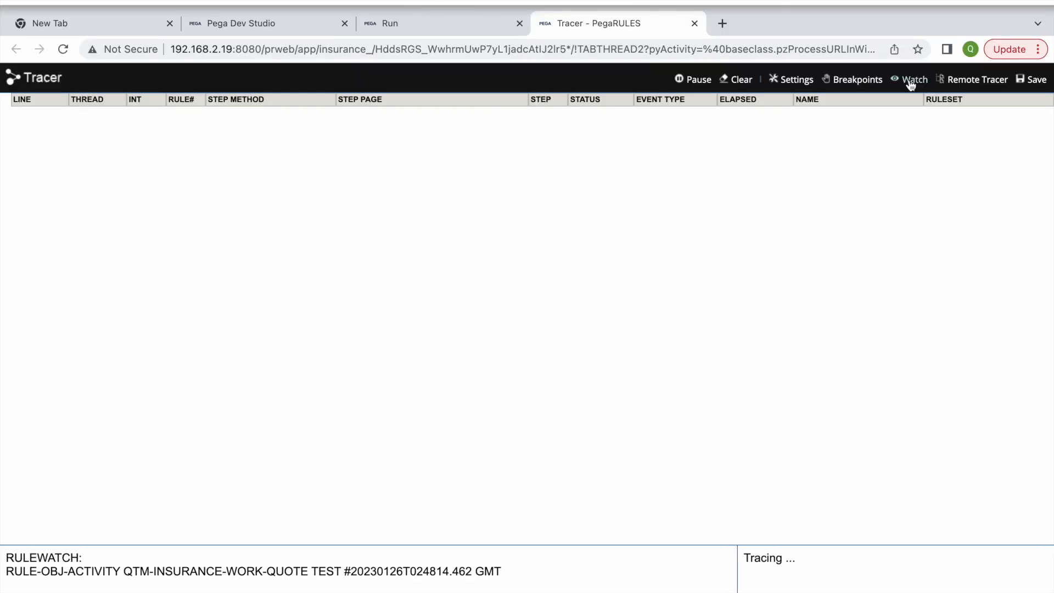
{"action": "left_click", "coordinate": [410, 25]}
{"action": "left_click", "coordinate": [1012, 44]}
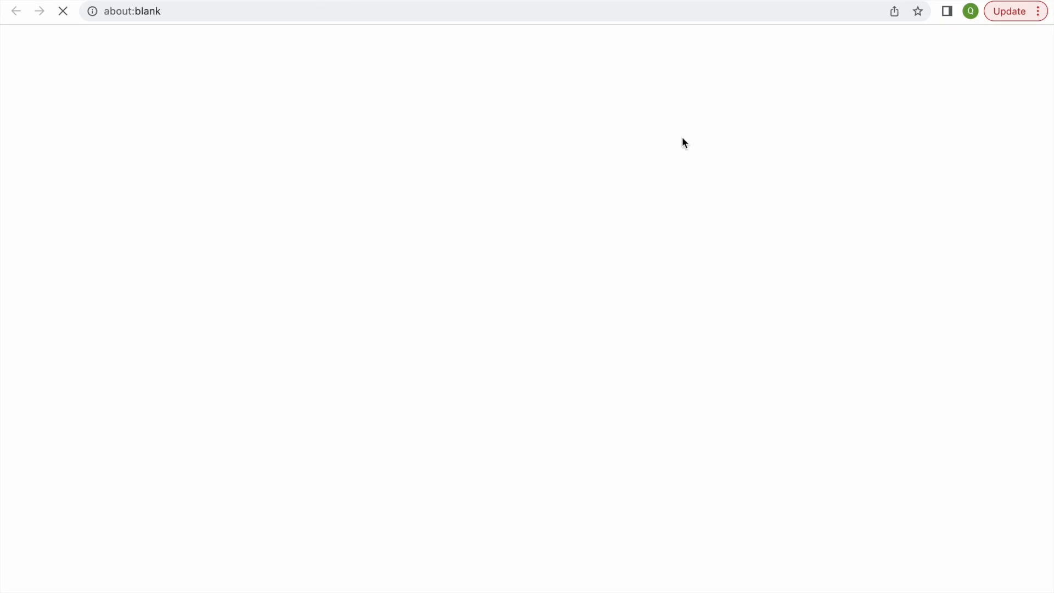
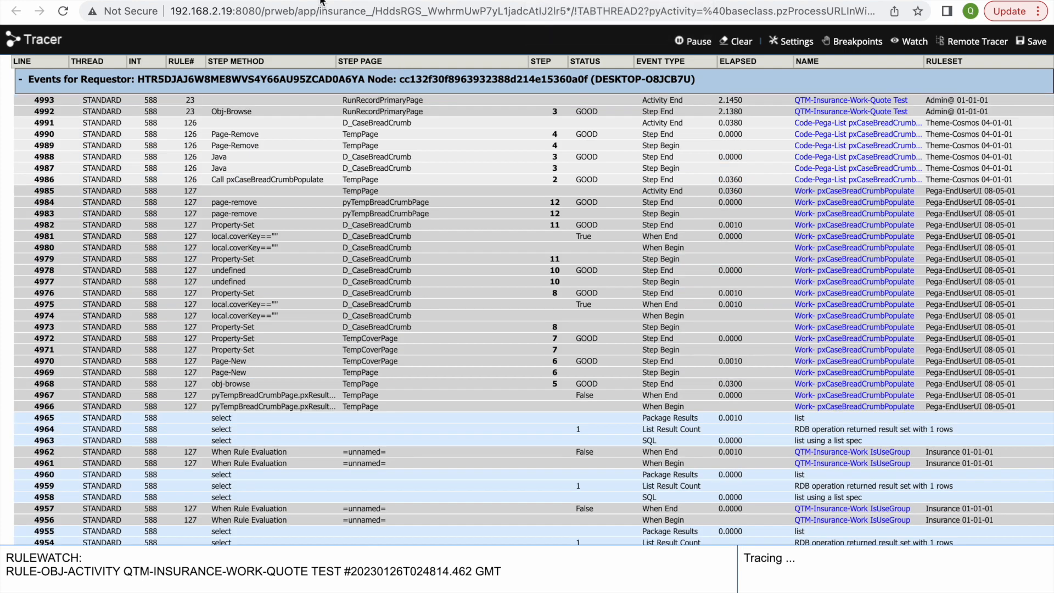
Step: Examine the traced events for the Obj-Browse step and clear the Tracer log
{"action": "left_click", "coordinate": [341, 0]}
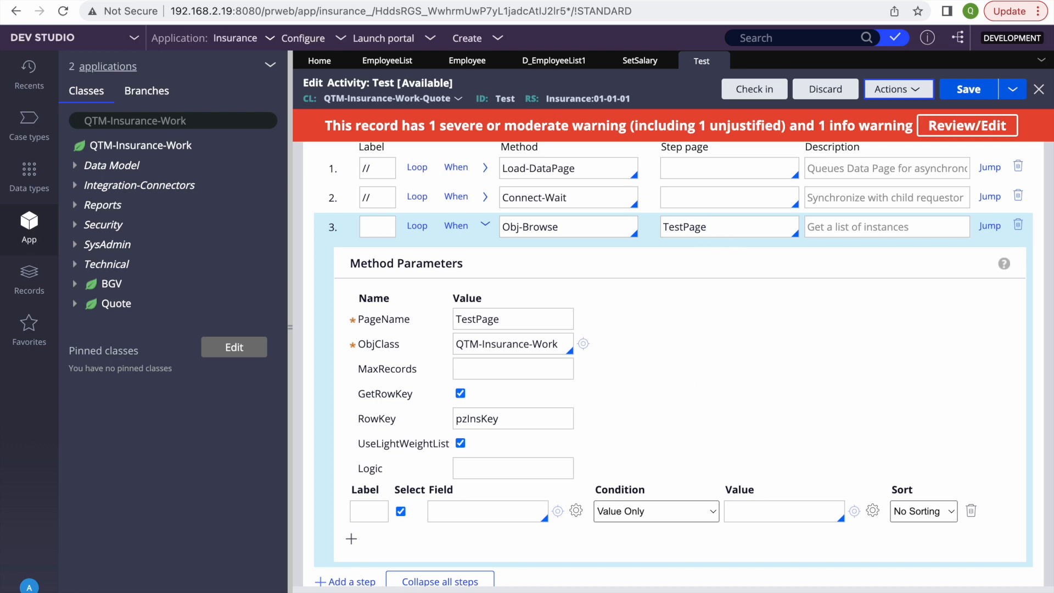
{"action": "left_click", "coordinate": [604, 0]}
{"action": "scroll", "coordinate": [406, 223], "scroll_direction": "down", "scroll_amount": 5}
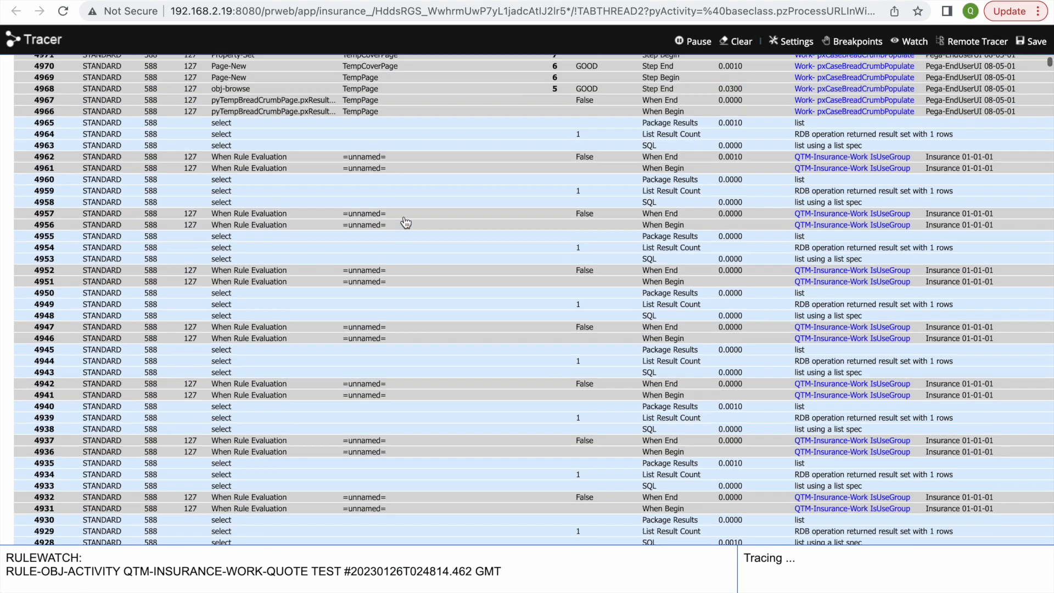
{"action": "scroll", "coordinate": [405, 223], "scroll_direction": "up", "scroll_amount": 5}
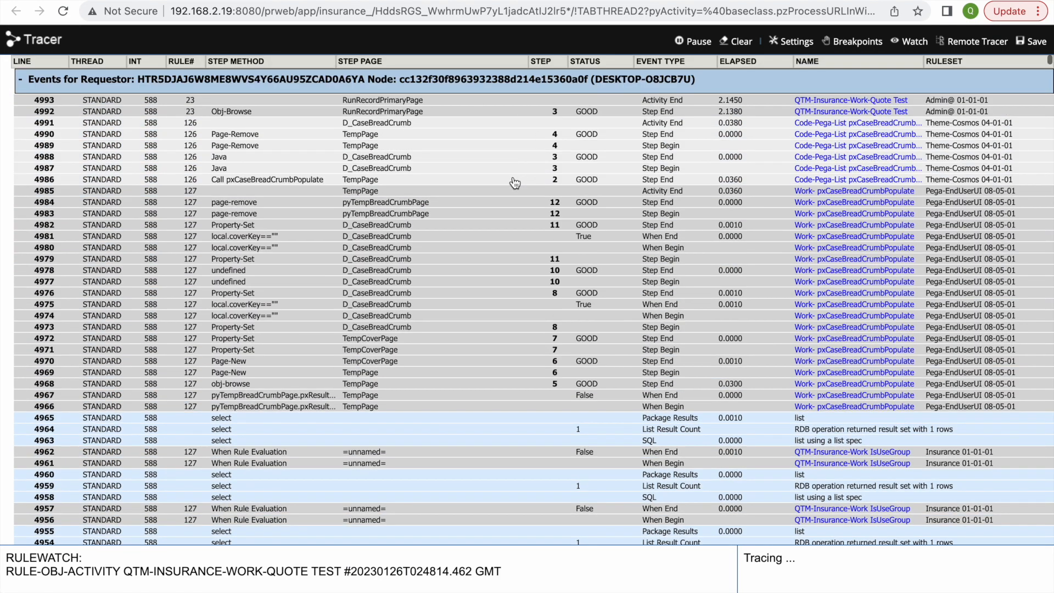
{"action": "left_click", "coordinate": [740, 49]}
Step: Add a fourth step to the Test activity with no method and TestPage as its step page
{"action": "left_click", "coordinate": [259, 2]}
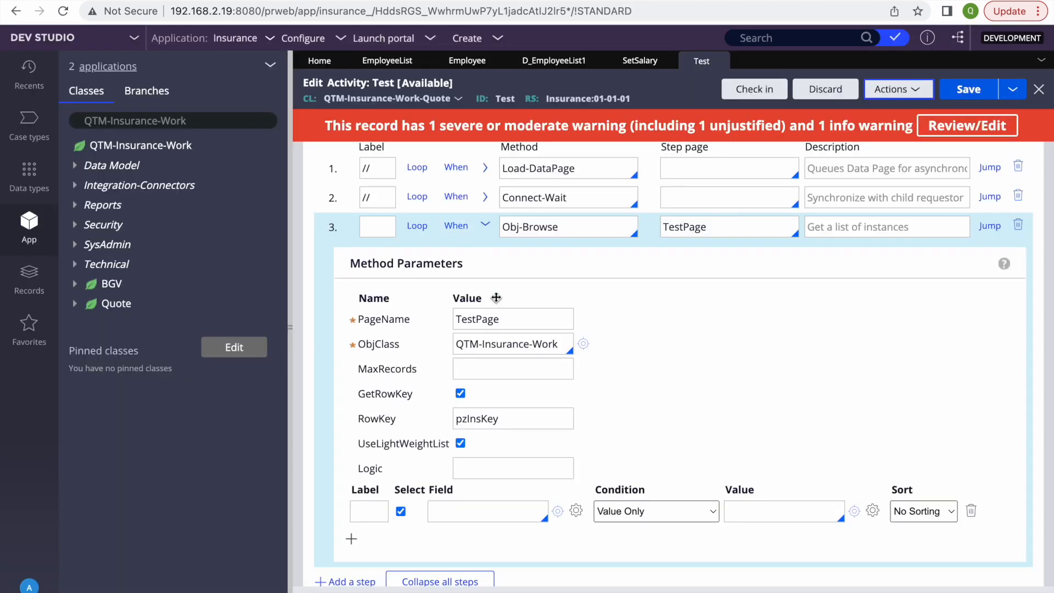
{"action": "scroll", "coordinate": [420, 526], "scroll_direction": "down", "scroll_amount": 1}
{"action": "left_click", "coordinate": [431, 573]}
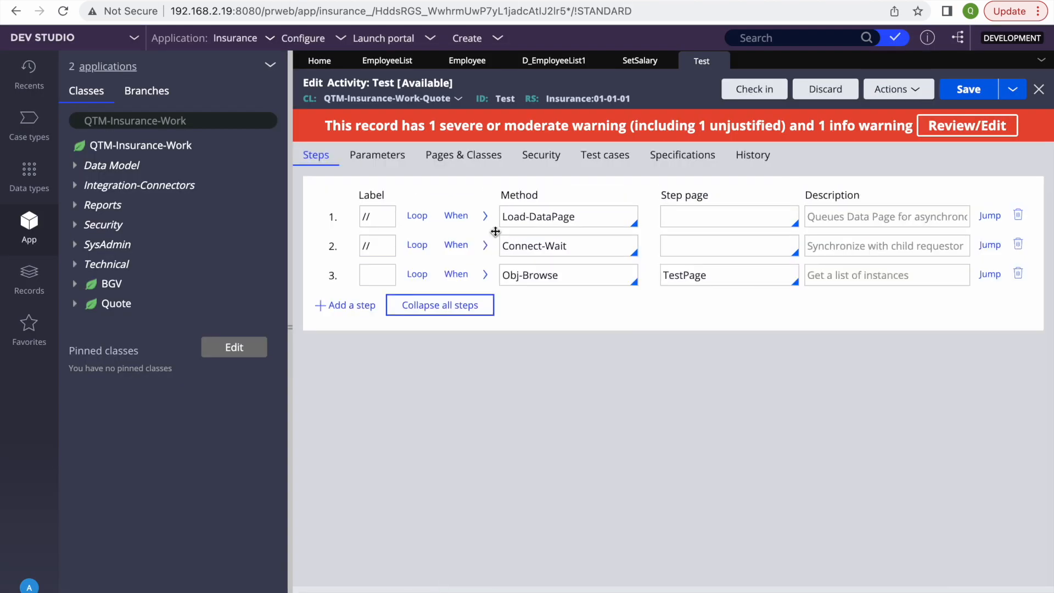
{"action": "left_click", "coordinate": [376, 275]}
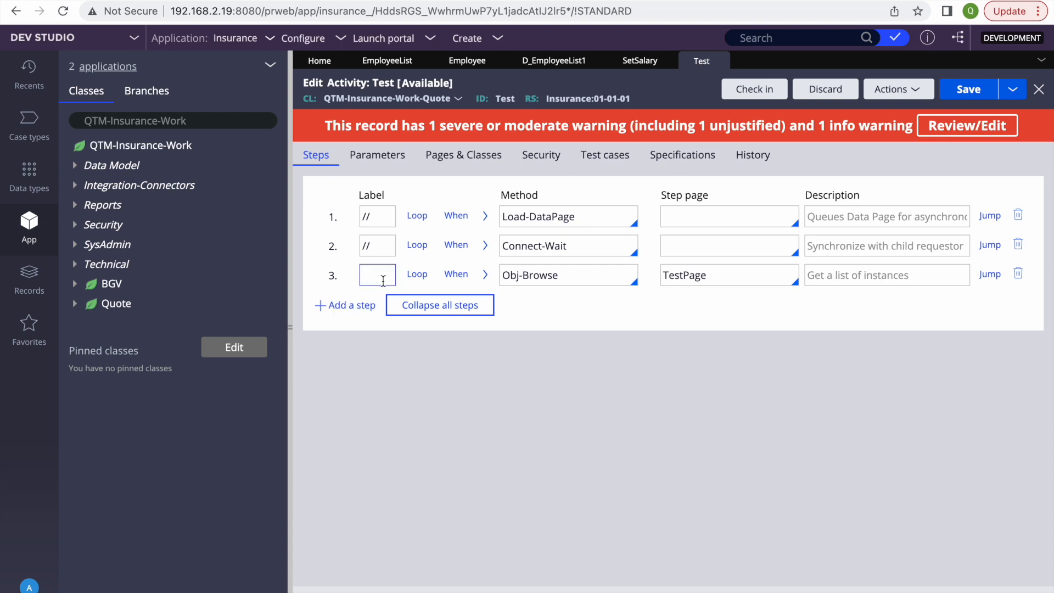
{"action": "left_click", "coordinate": [351, 305]}
{"action": "double_click", "coordinate": [693, 277]}
{"action": "key", "text": "ctrl+c"}
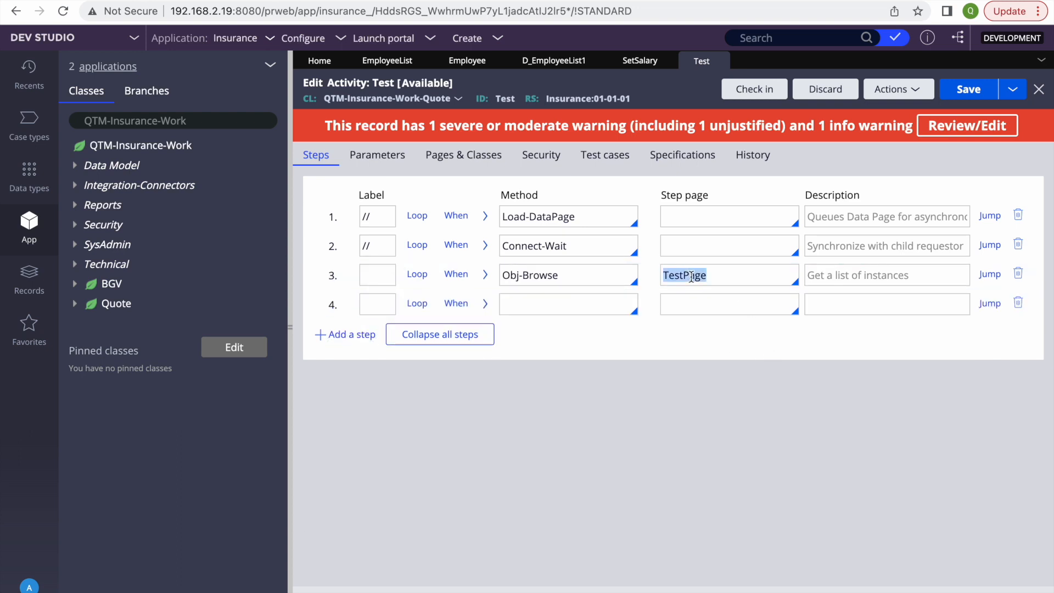
{"action": "left_click", "coordinate": [690, 307]}
{"action": "key", "text": "ctrl+v"}
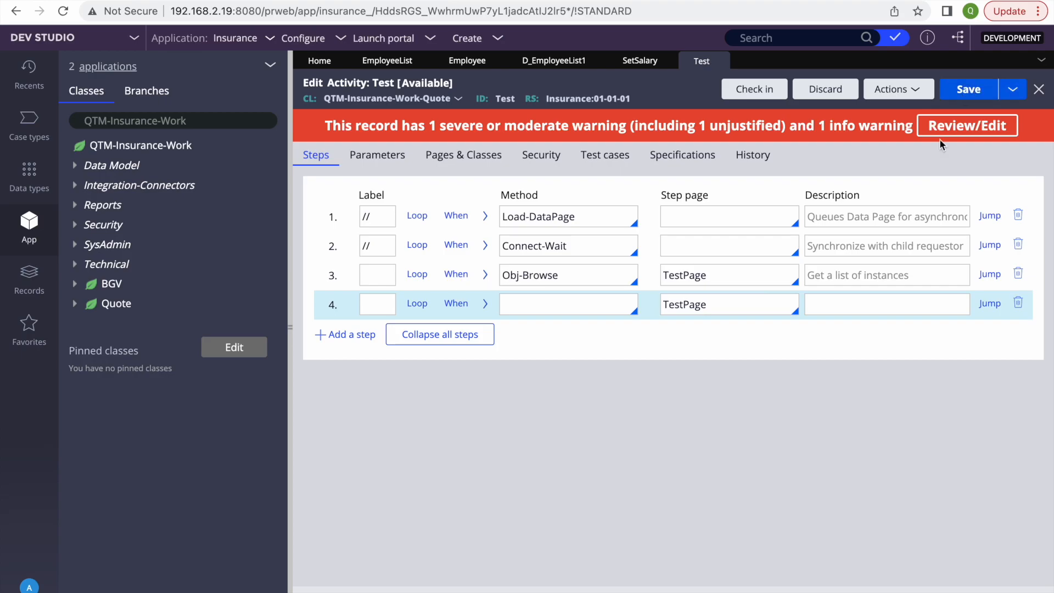
Step: Check the cleared Tracer and run the Test activity again
{"action": "left_click", "coordinate": [717, 1]}
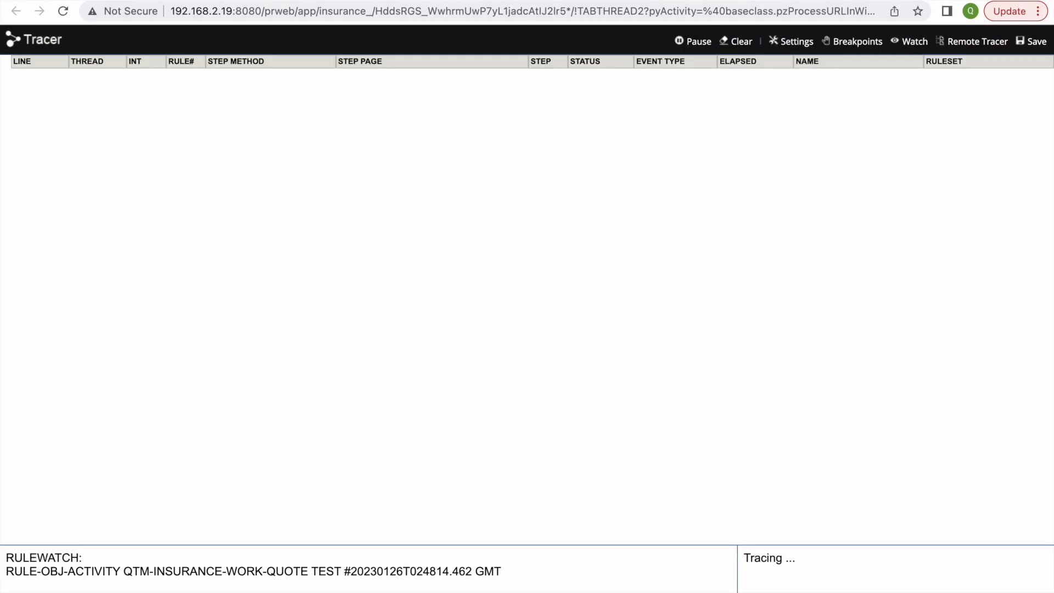
{"action": "left_click", "coordinate": [716, 1]}
{"action": "left_click", "coordinate": [514, 1]}
{"action": "left_click", "coordinate": [435, 1]}
{"action": "left_click", "coordinate": [1005, 41]}
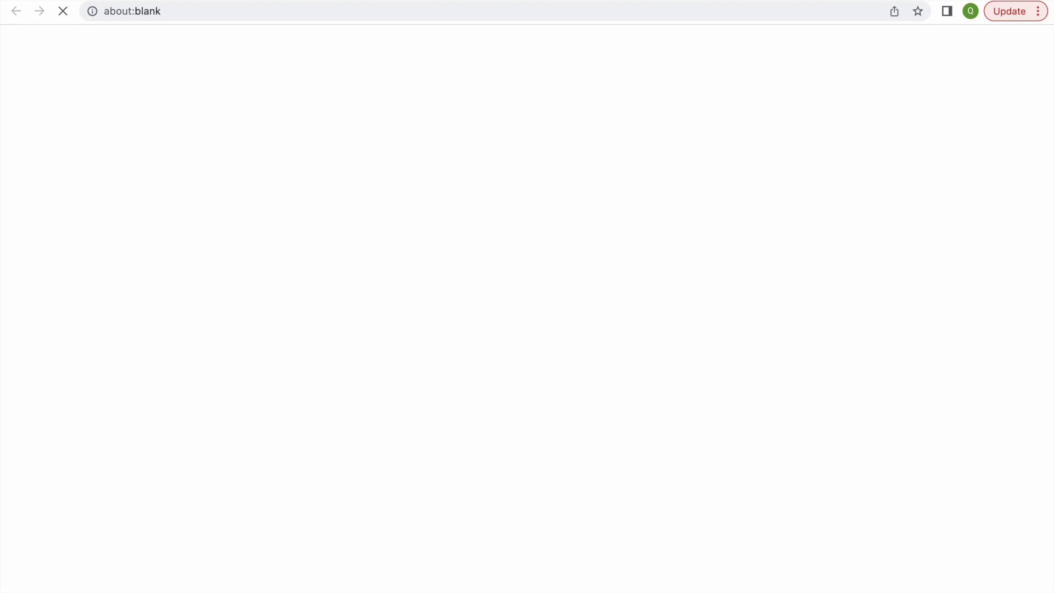
Step: Open TestPage from the traced step 4 and examine its class and the pxResults entries
{"action": "left_click", "coordinate": [717, 0]}
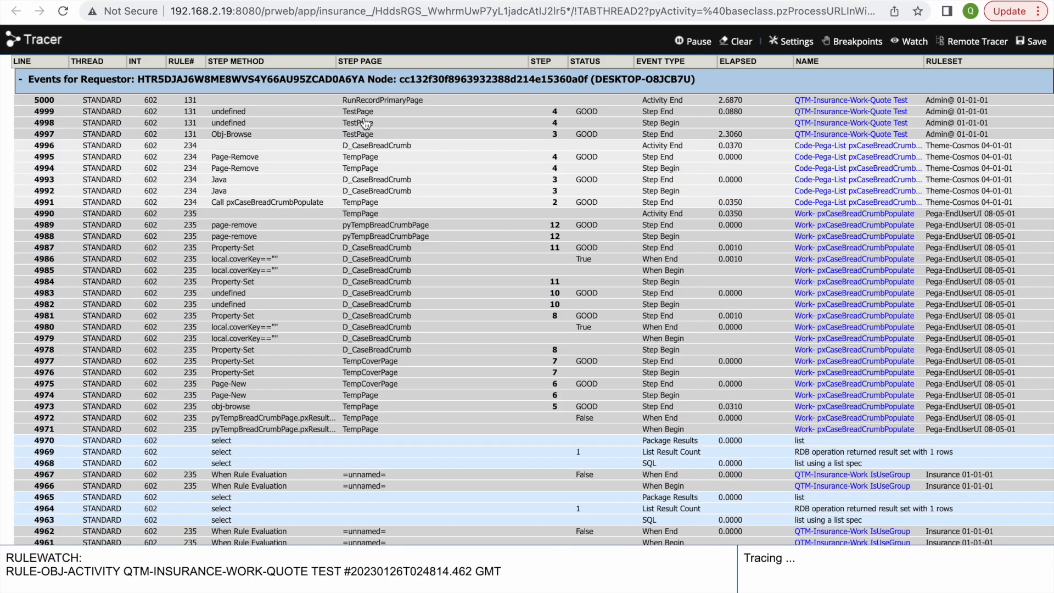
{"action": "left_click", "coordinate": [359, 112]}
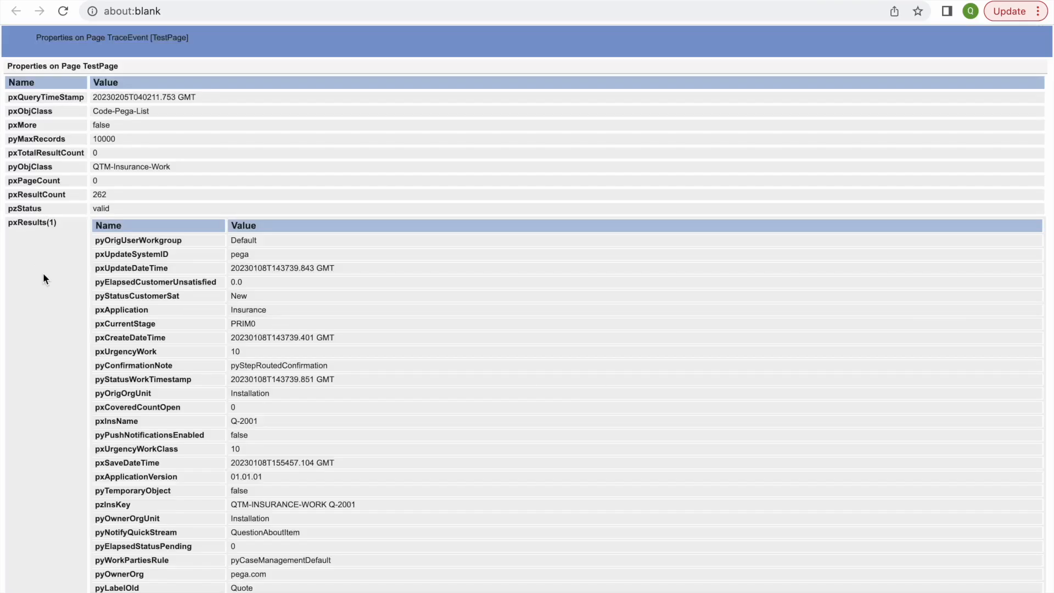
{"action": "scroll", "coordinate": [82, 336], "scroll_direction": "down", "scroll_amount": 20}
{"action": "scroll", "coordinate": [83, 332], "scroll_direction": "down", "scroll_amount": 20}
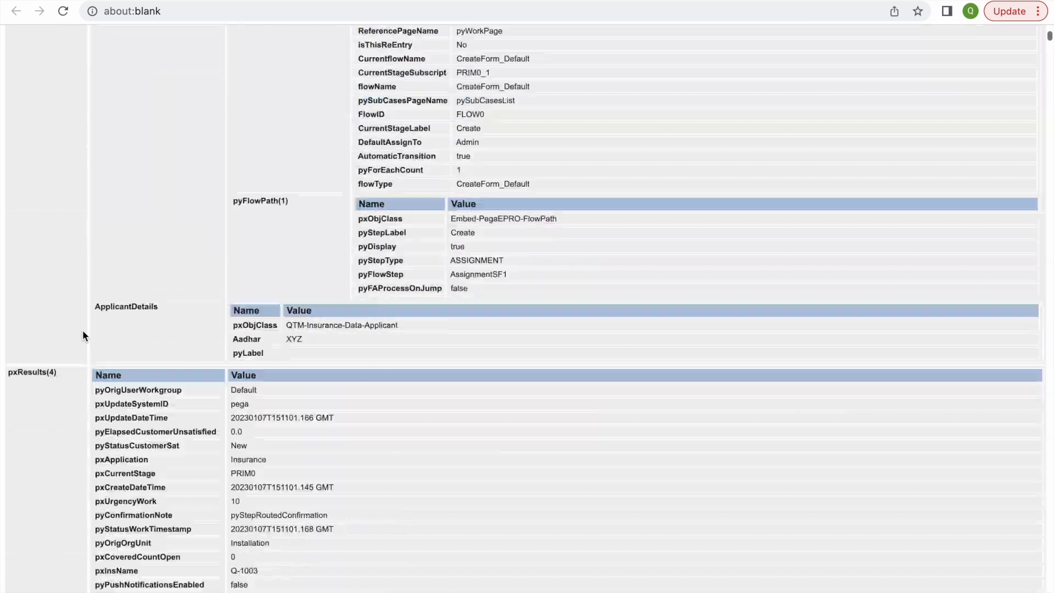
{"action": "scroll", "coordinate": [83, 336], "scroll_direction": "down", "scroll_amount": 20}
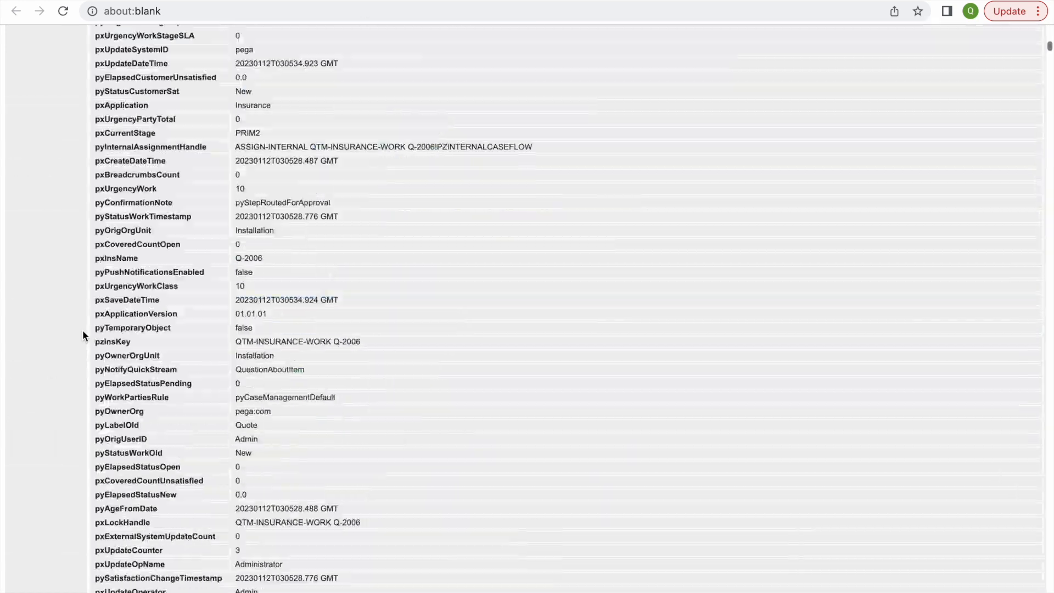
{"action": "scroll", "coordinate": [85, 336], "scroll_direction": "up", "scroll_amount": 10}
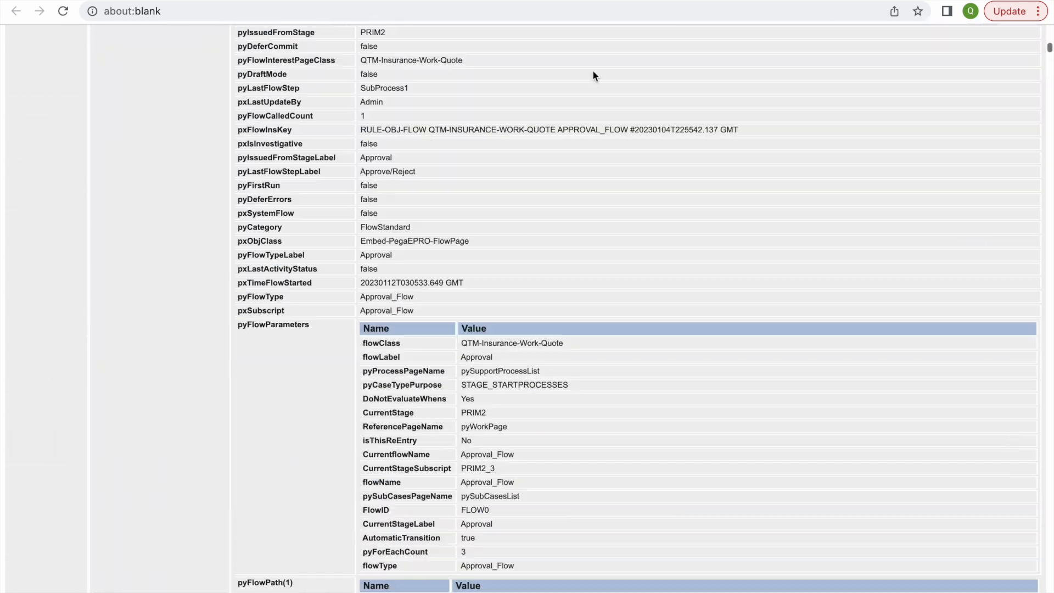
{"action": "left_click", "coordinate": [905, 0]}
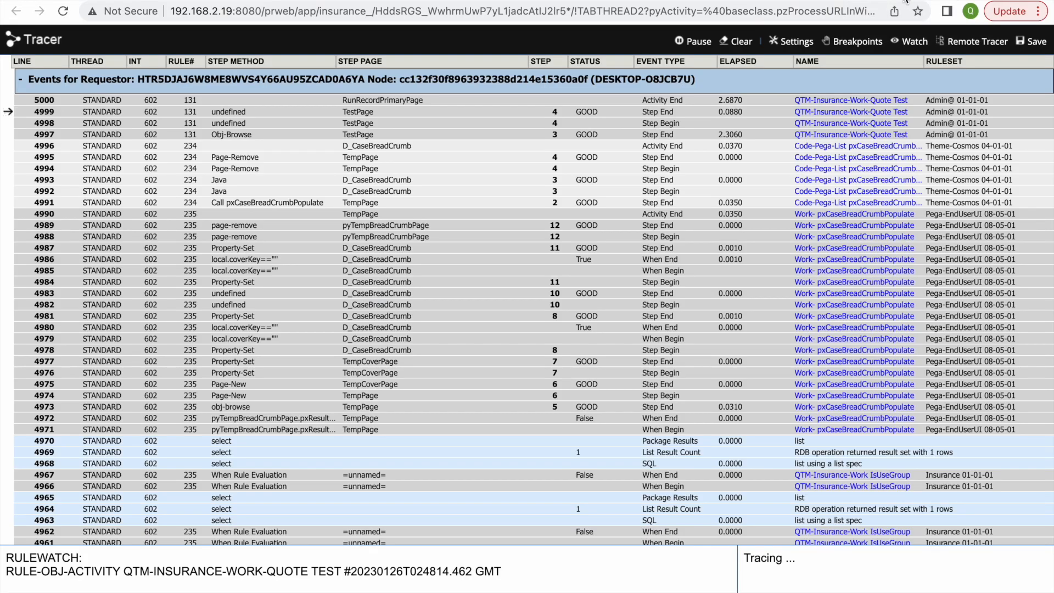
Step: Return to Dev Studio from the trace, check the D_EmployeeList1 data page definition and close the Test activity
{"action": "left_click", "coordinate": [905, 0]}
{"action": "left_click", "coordinate": [669, 0]}
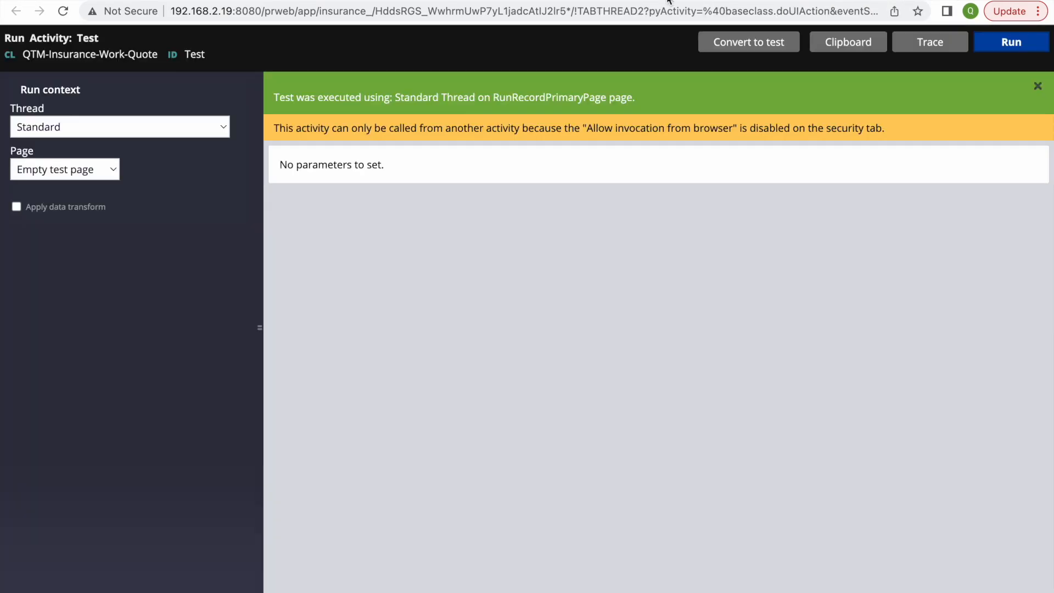
{"action": "left_click", "coordinate": [440, 0]}
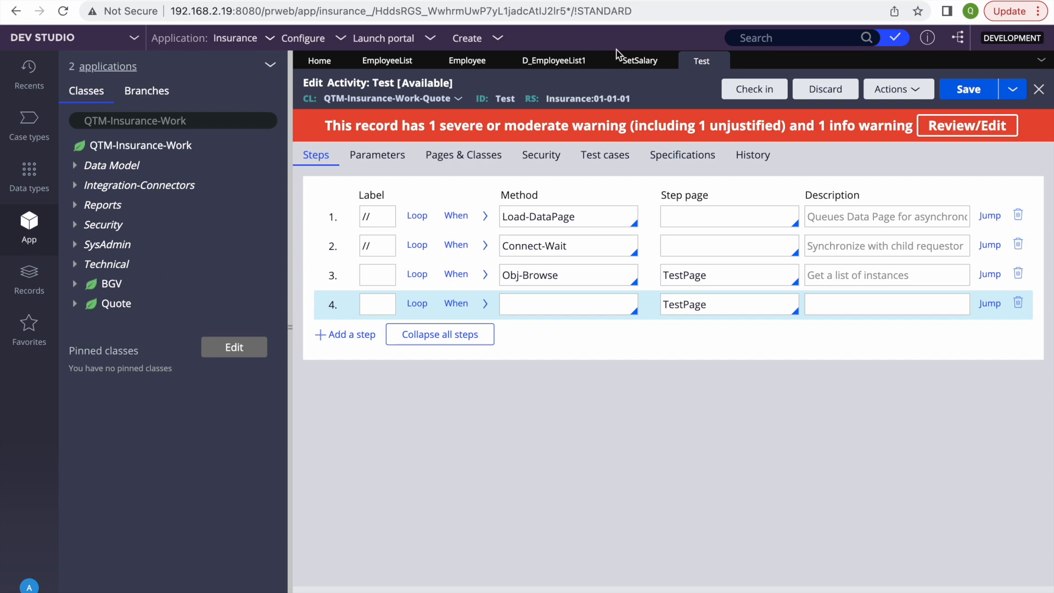
{"action": "left_click", "coordinate": [559, 62]}
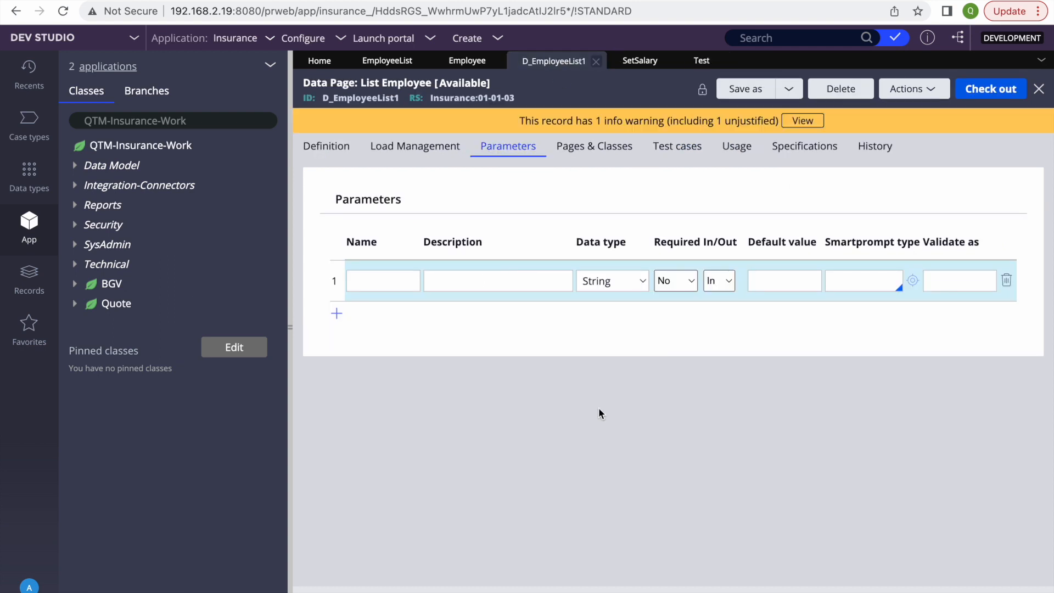
{"action": "left_click", "coordinate": [327, 146]}
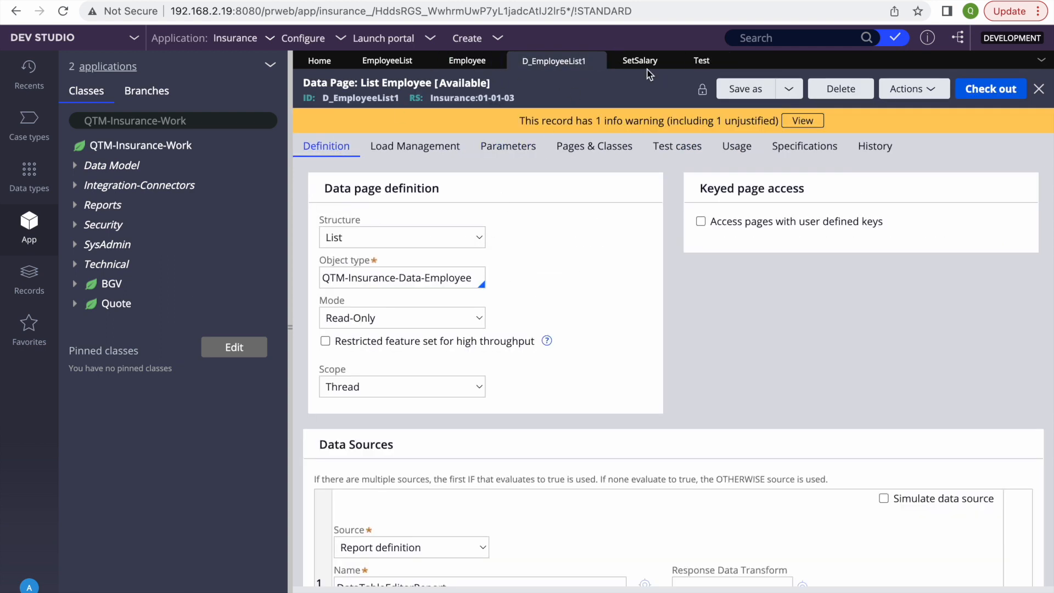
{"action": "left_click", "coordinate": [629, 62]}
{"action": "left_click", "coordinate": [723, 61]}
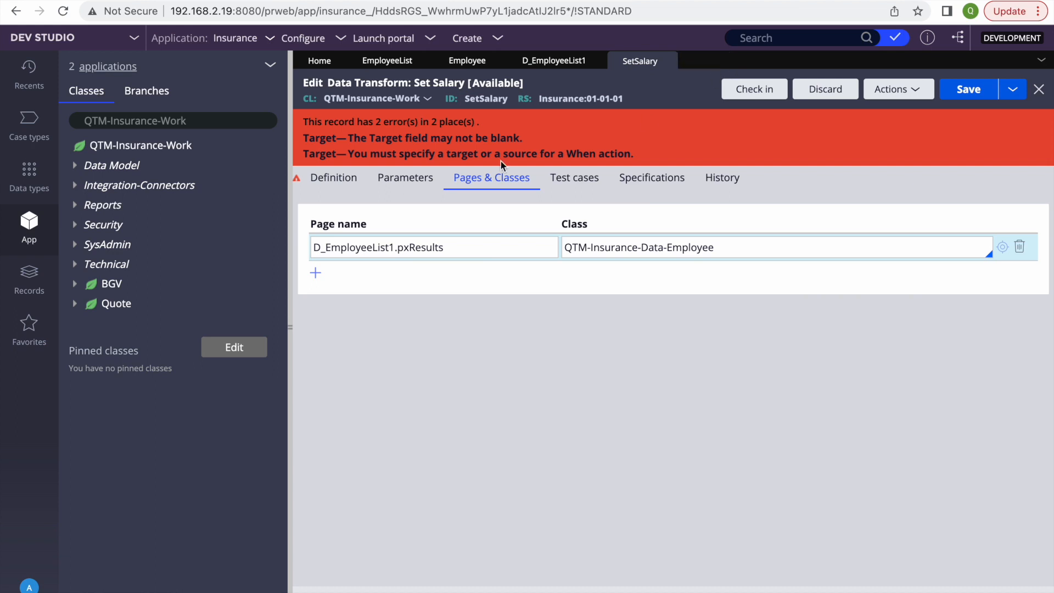
Step: Save Set Salary, review its definition rows and copy the EmployeeID property ID from the Employee data model
{"action": "left_click", "coordinate": [969, 90]}
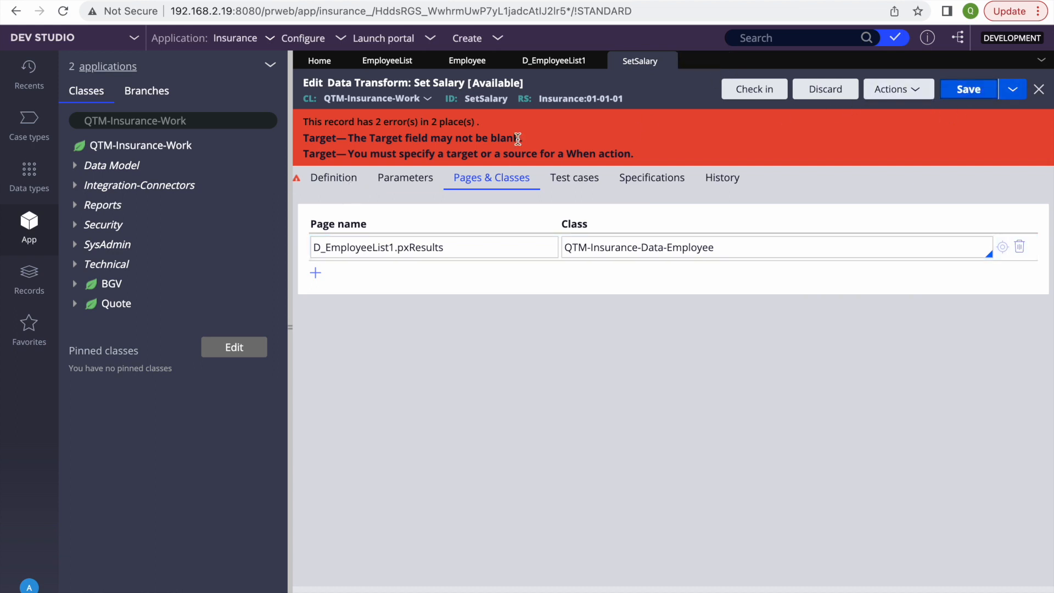
{"action": "left_click", "coordinate": [336, 178]}
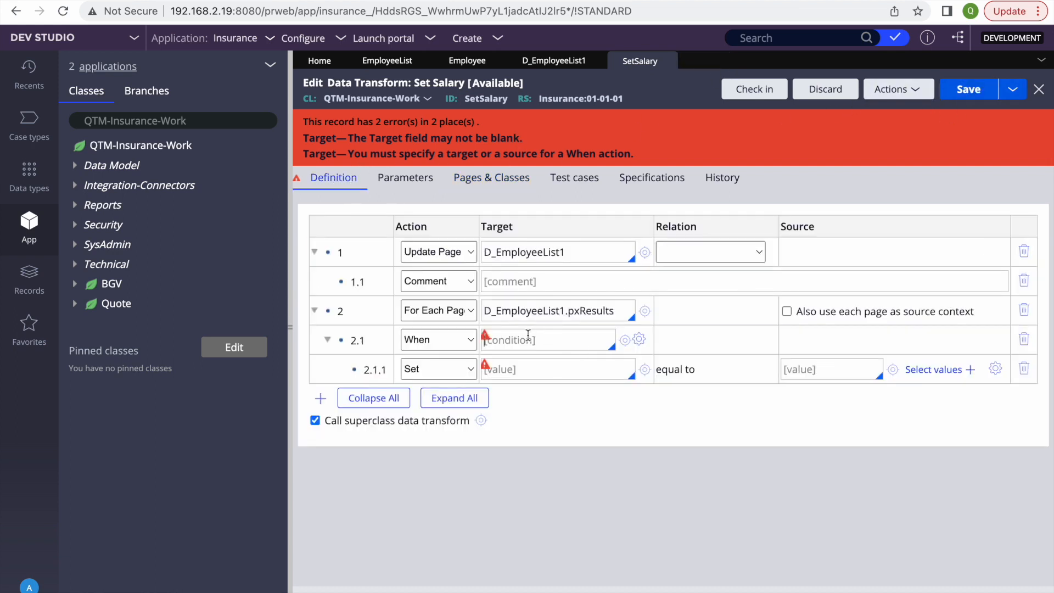
{"action": "left_click", "coordinate": [554, 61]}
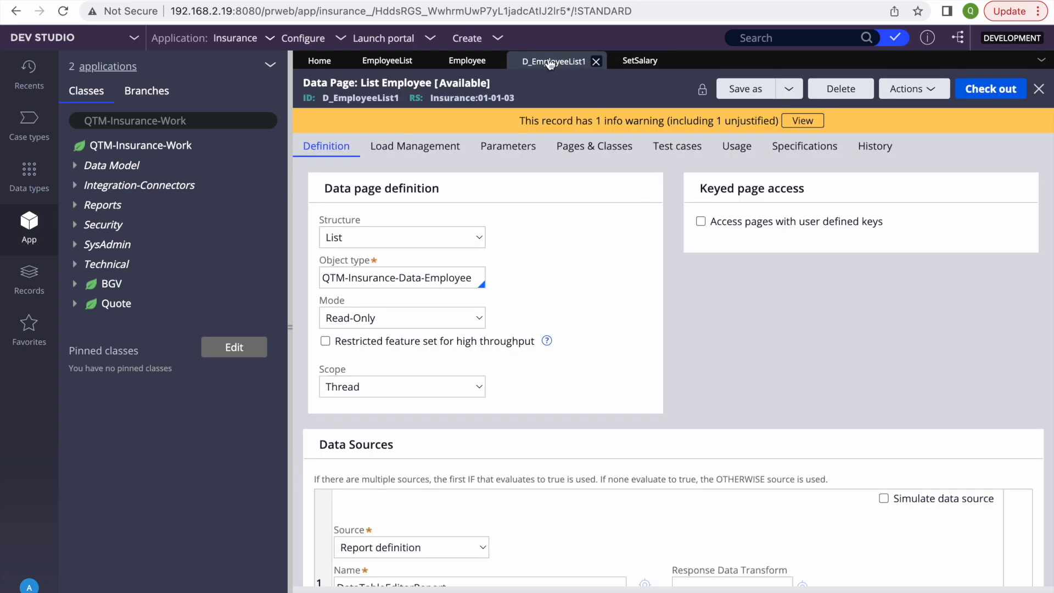
{"action": "left_click", "coordinate": [453, 64]}
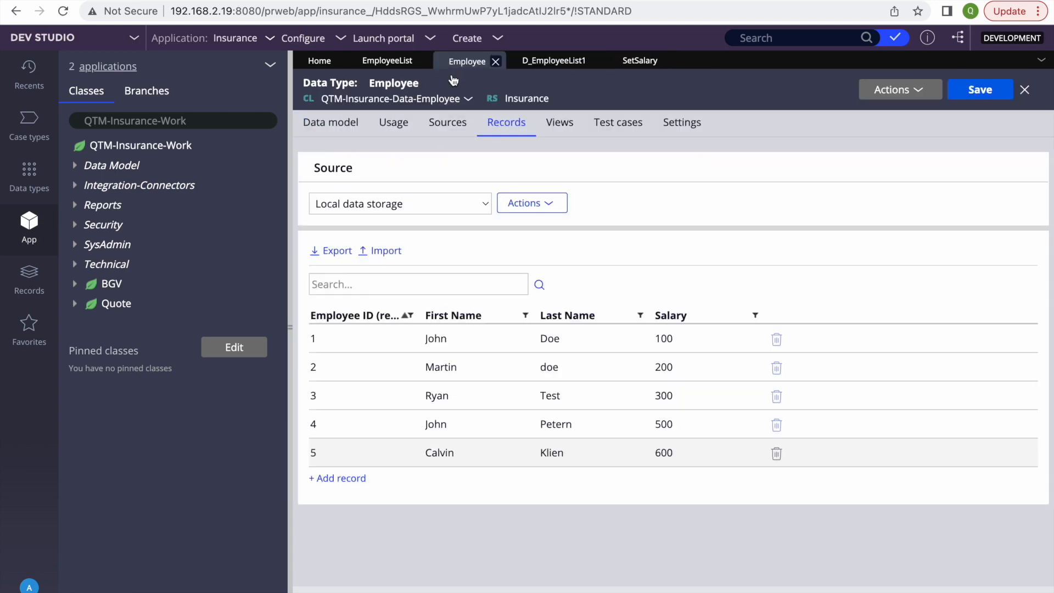
{"action": "left_click", "coordinate": [336, 125]}
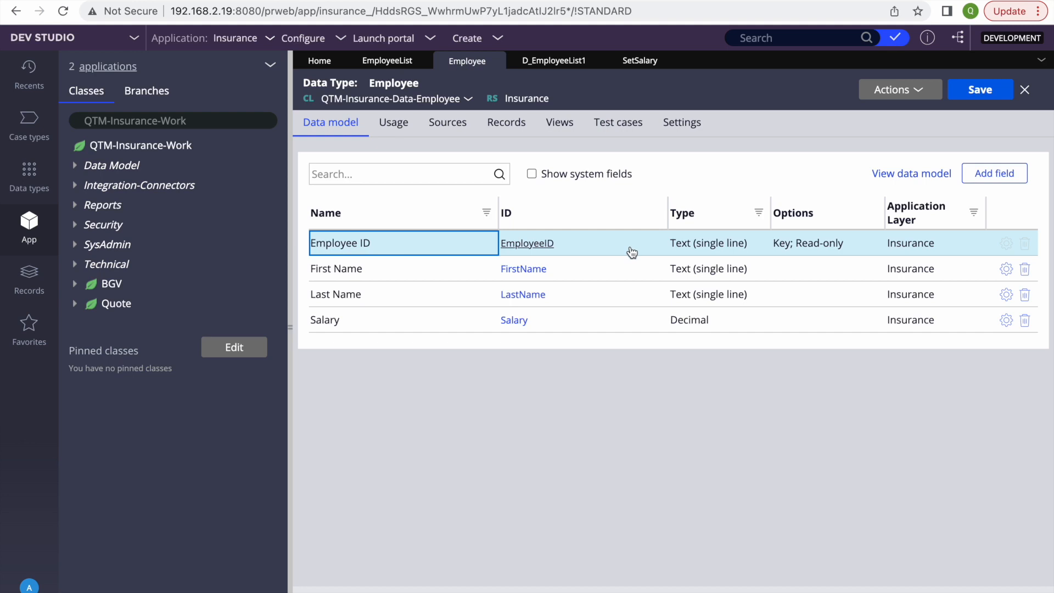
{"action": "left_click_drag", "start_coordinate": [591, 249], "coordinate": [499, 244]}
{"action": "key", "text": "super+c"}
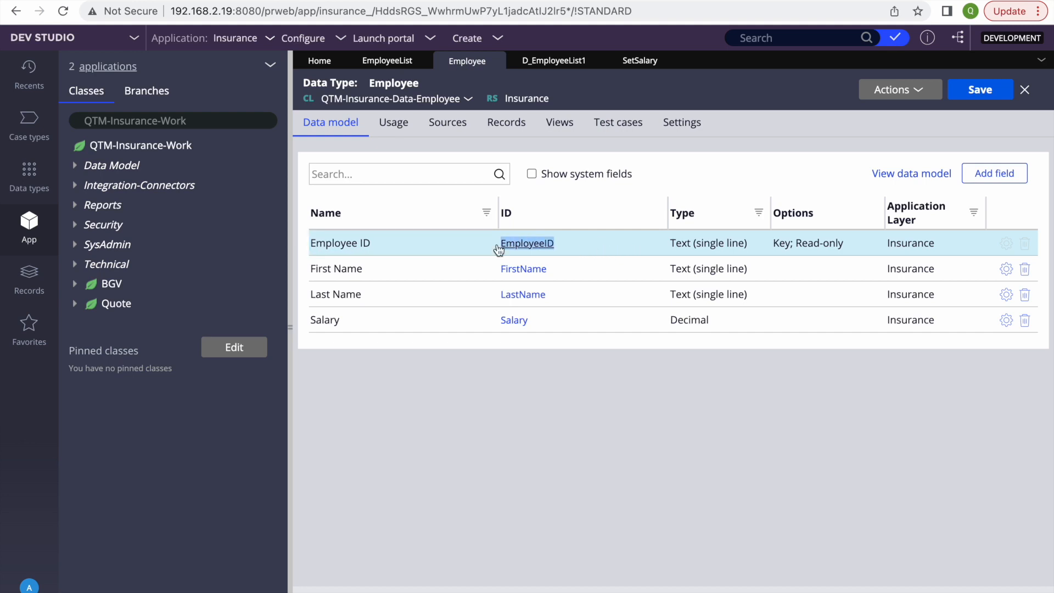
Step: Set the When condition in row 2.1 of Set Salary to .EmployeeID=="3"
{"action": "left_click", "coordinate": [638, 65]}
{"action": "key", "text": "super+v"}
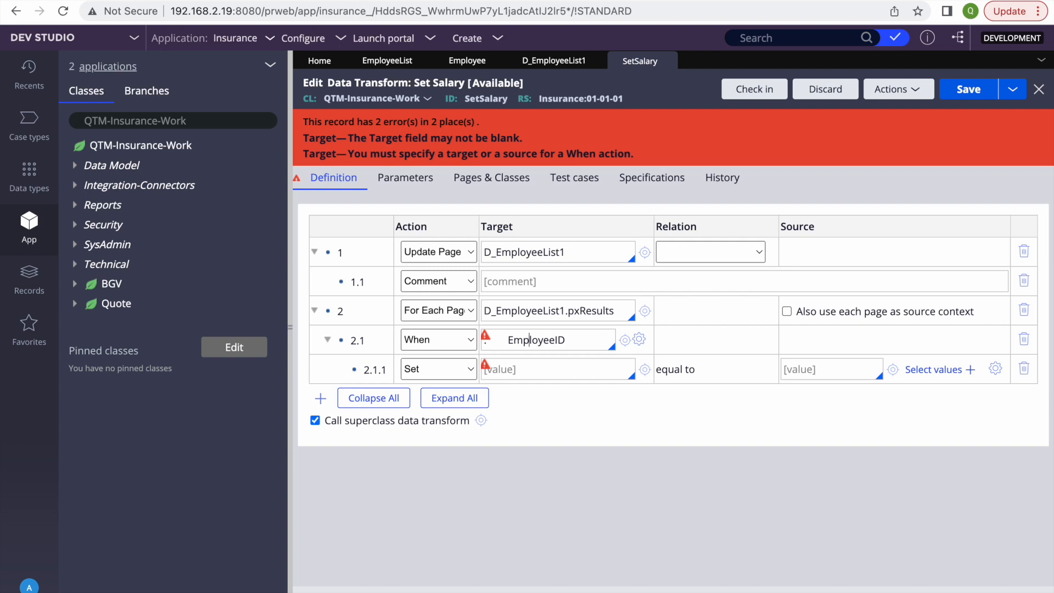
{"action": "key", "text": "BackSpace"}
{"action": "key", "text": "BackSpace"}
{"action": "key", "text": "BackSpace"}
{"action": "type", "text": "."}
{"action": "type", "text": "="}
Step: Set row 2.1.1 to assign .Salary to Param.Sal and save the data transform
{"action": "type", "text": "Para"}
{"action": "type", "text": "m"}
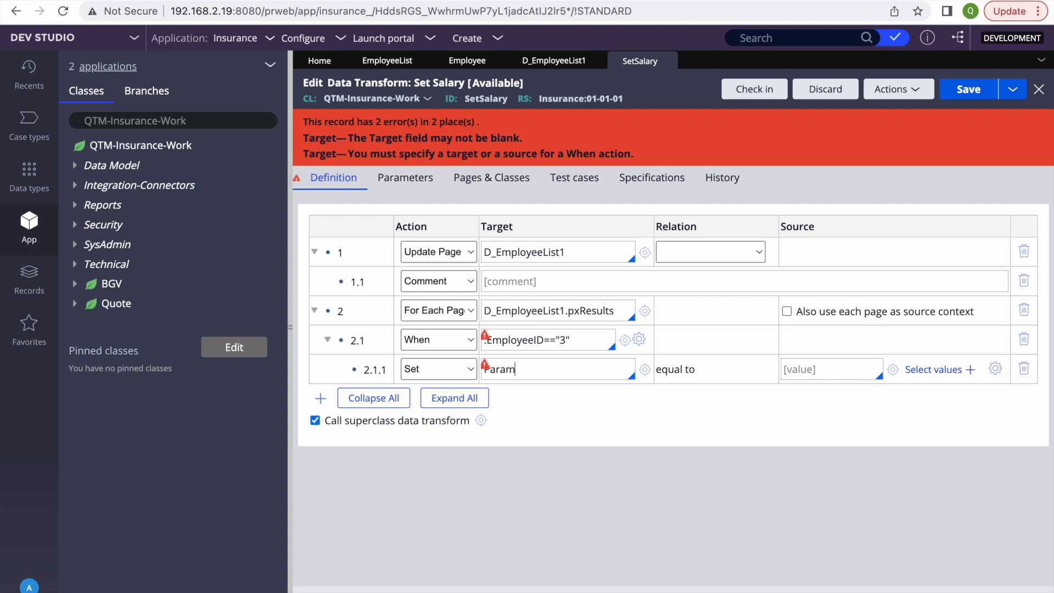
{"action": "type", "text": ".Sal"}
{"action": "left_click", "coordinate": [824, 369]}
{"action": "type", "text": ".sa"}
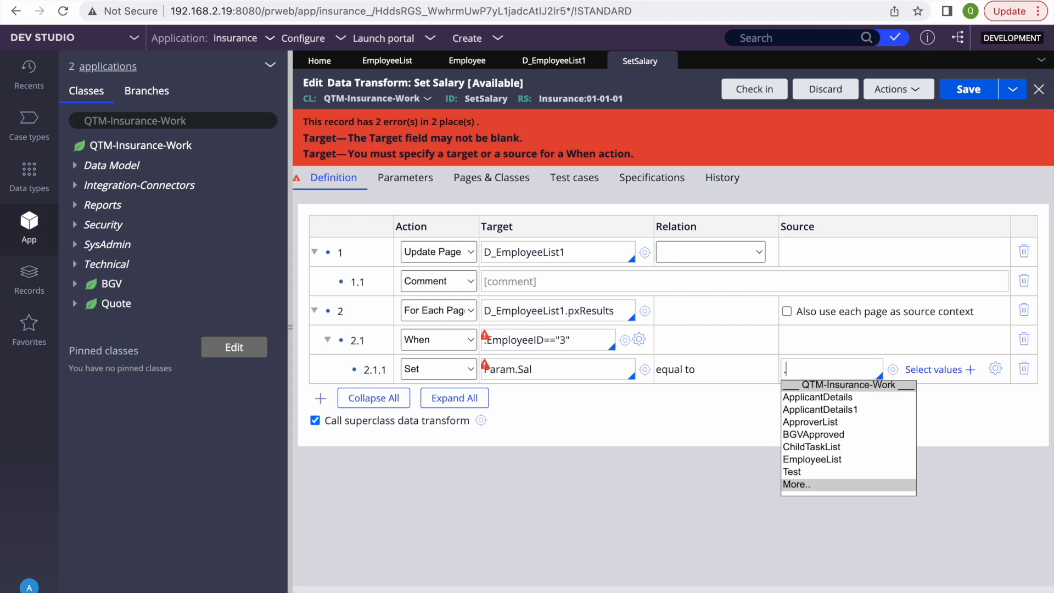
{"action": "key", "text": "BackSpace"}
{"action": "type", "text": ".Salary"}
{"action": "left_click", "coordinate": [969, 88]}
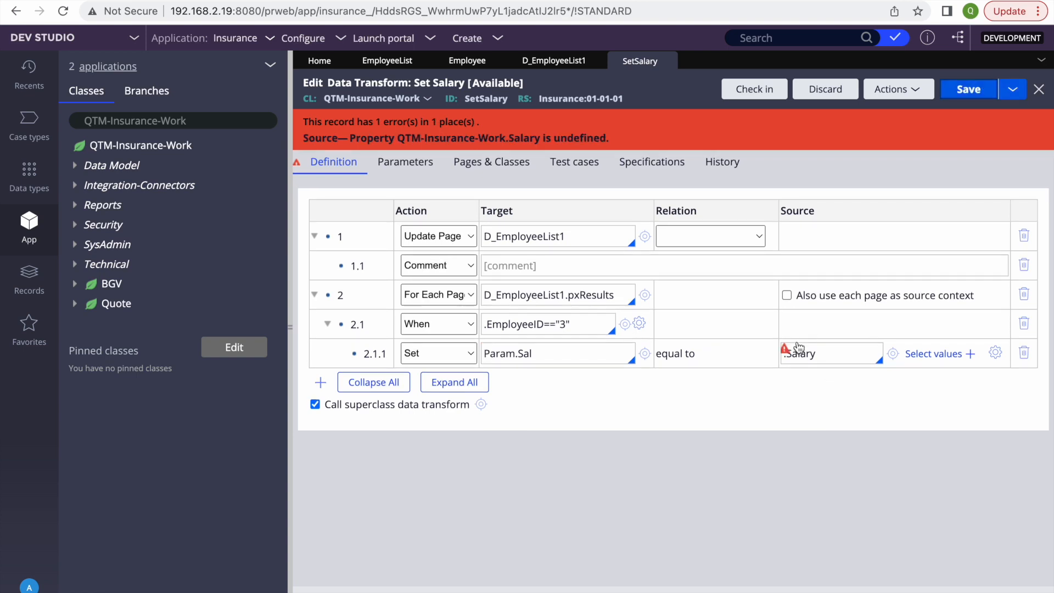
Step: Make the D_EmployeeList1.pxResults loop also use each page as source context and save the data transform
{"action": "double_click", "coordinate": [797, 355]}
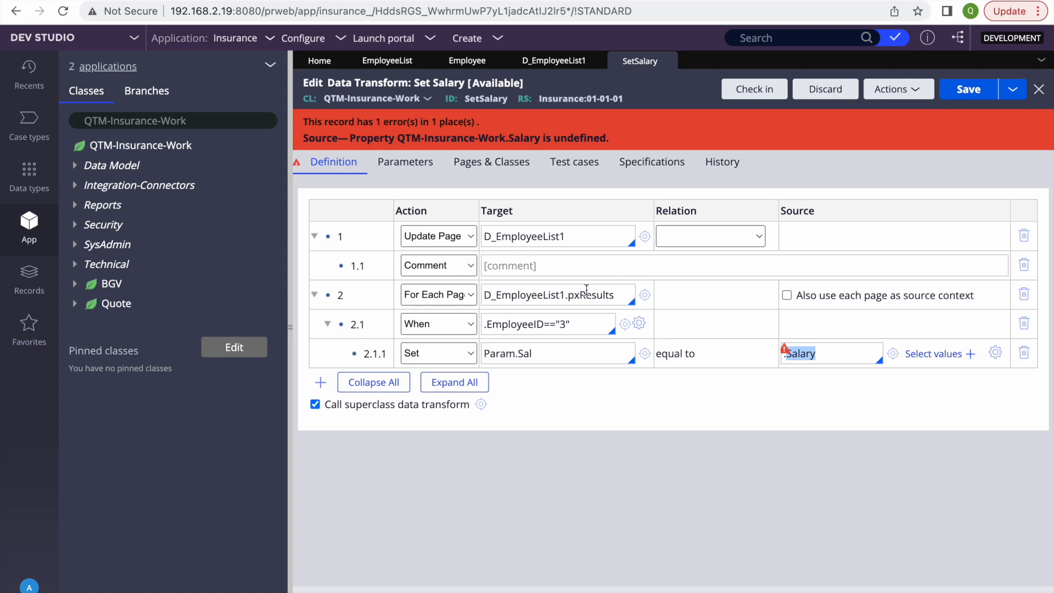
{"action": "triple_click", "coordinate": [525, 295]}
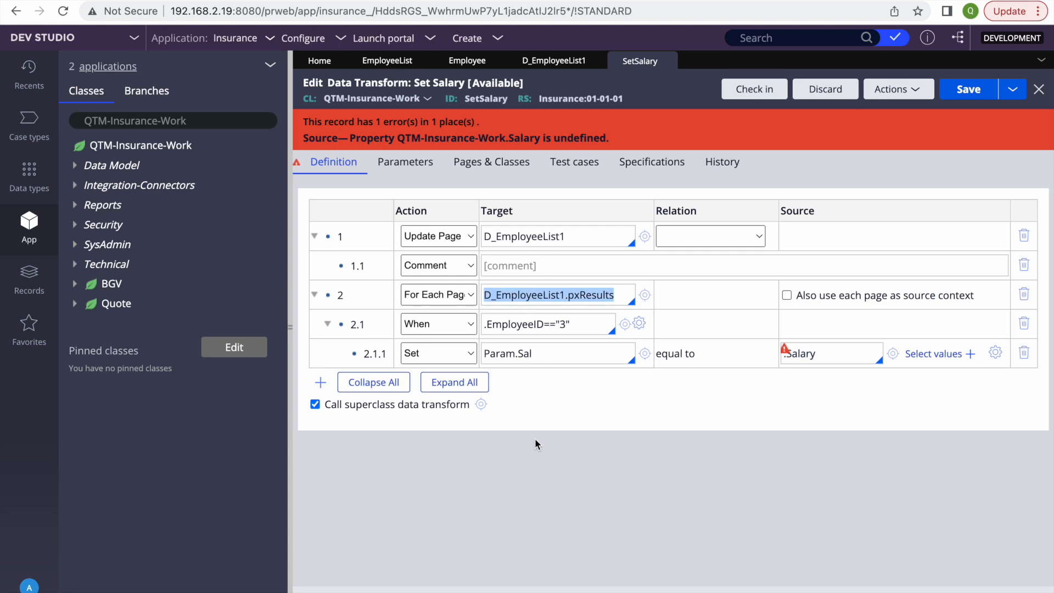
{"action": "left_click", "coordinate": [819, 354]}
{"action": "double_click", "coordinate": [820, 356]}
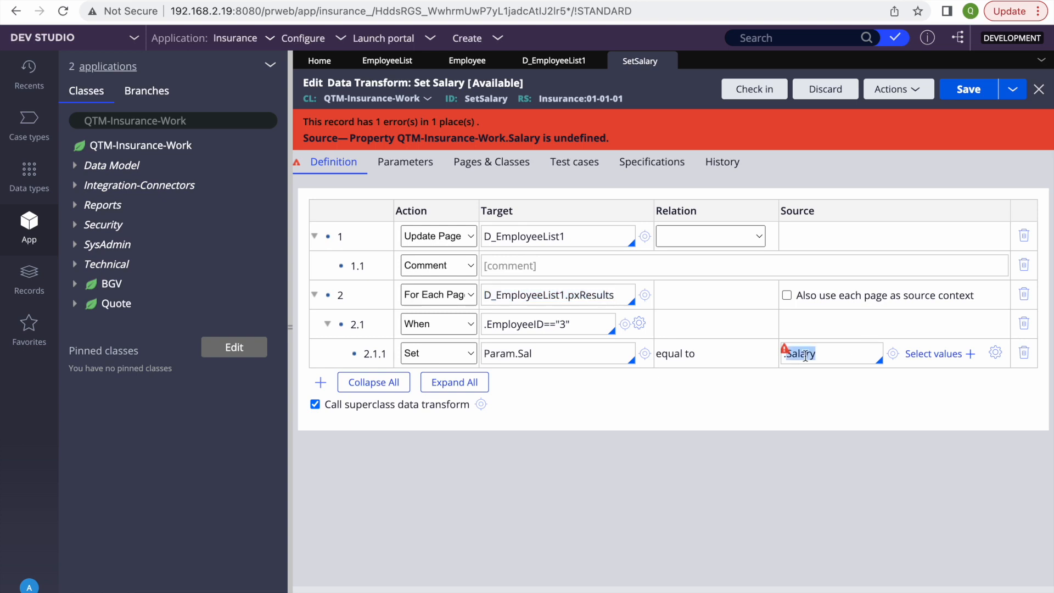
{"action": "left_click", "coordinate": [512, 293]}
{"action": "triple_click", "coordinate": [513, 290]}
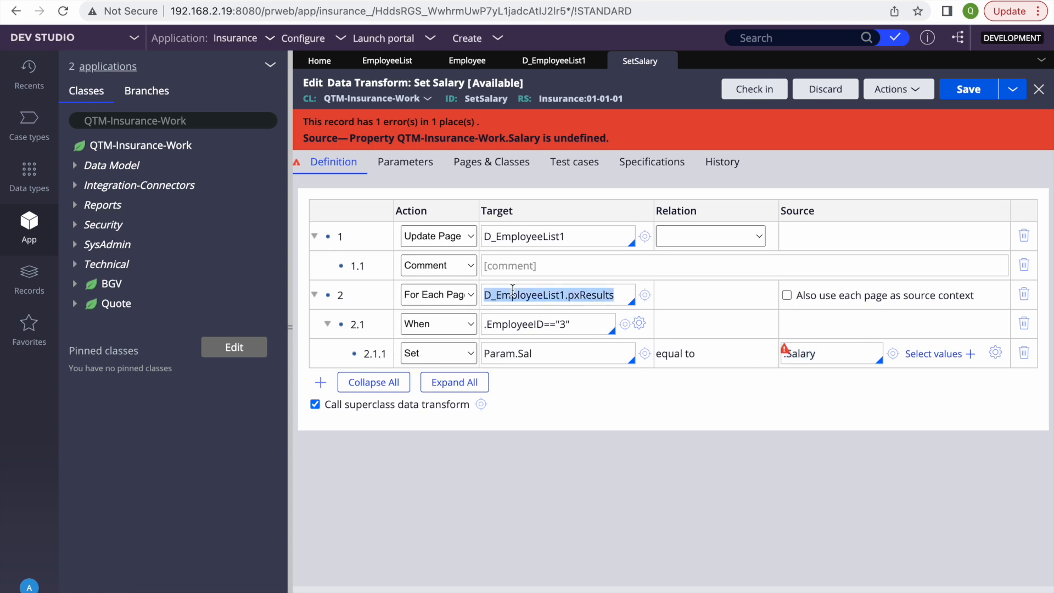
{"action": "left_click", "coordinate": [787, 295]}
{"action": "left_click", "coordinate": [968, 89]}
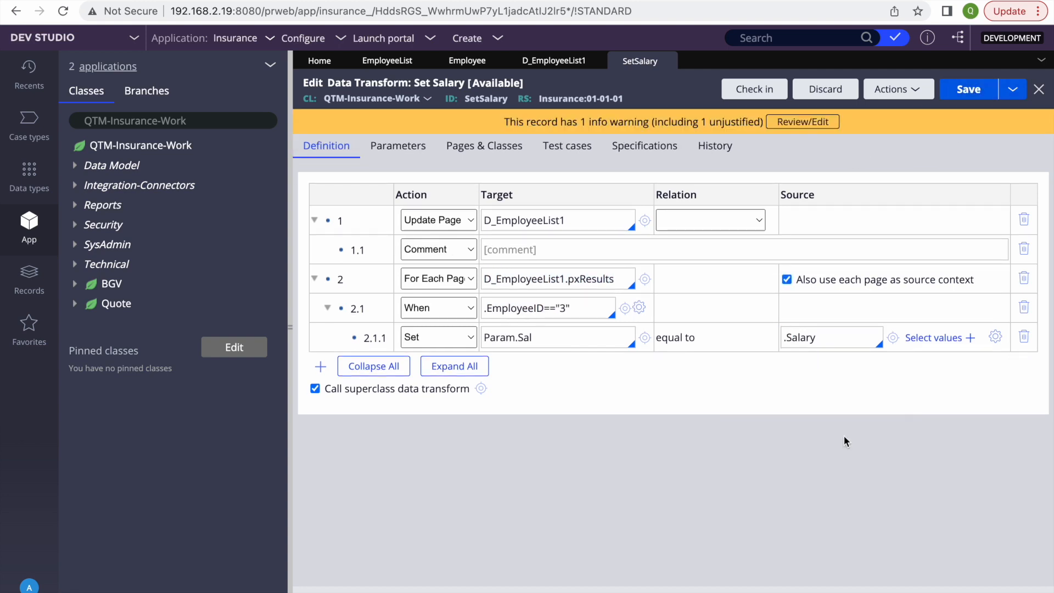
Step: Review the .Salary source within the page loop and open the run window for the Set Salary data transform
{"action": "double_click", "coordinate": [805, 339]}
{"action": "left_click", "coordinate": [315, 280]}
{"action": "left_click", "coordinate": [315, 282]}
{"action": "triple_click", "coordinate": [793, 337]}
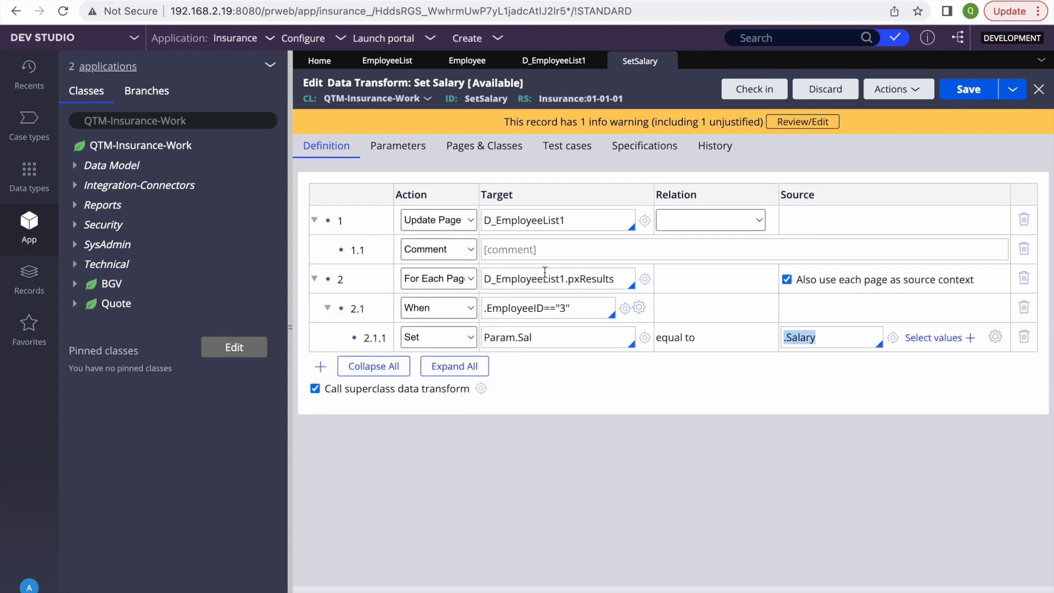
{"action": "left_click", "coordinate": [729, 432]}
{"action": "left_click", "coordinate": [899, 89]}
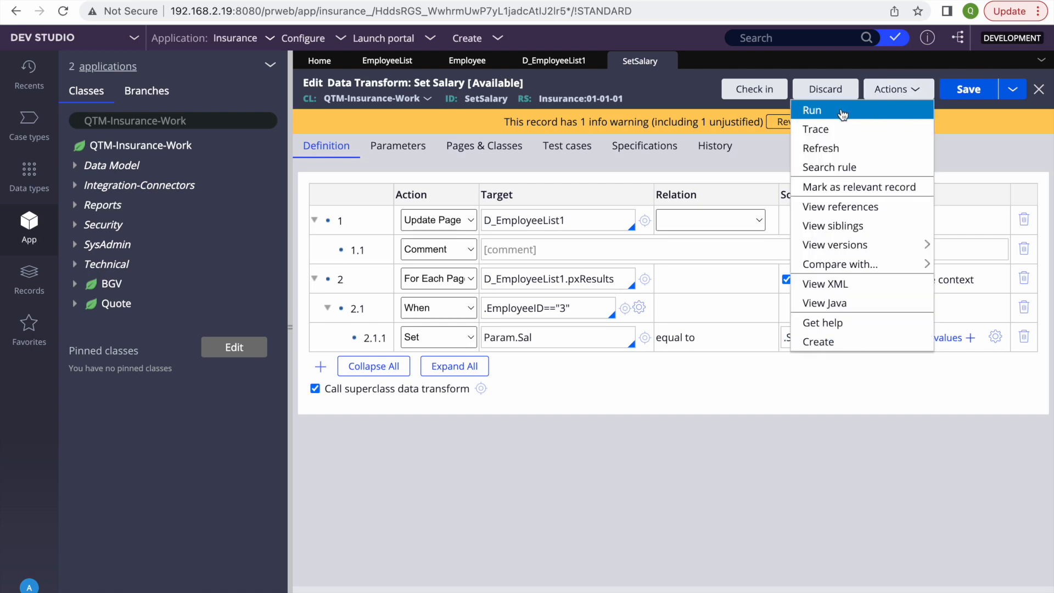
{"action": "left_click", "coordinate": [842, 112]}
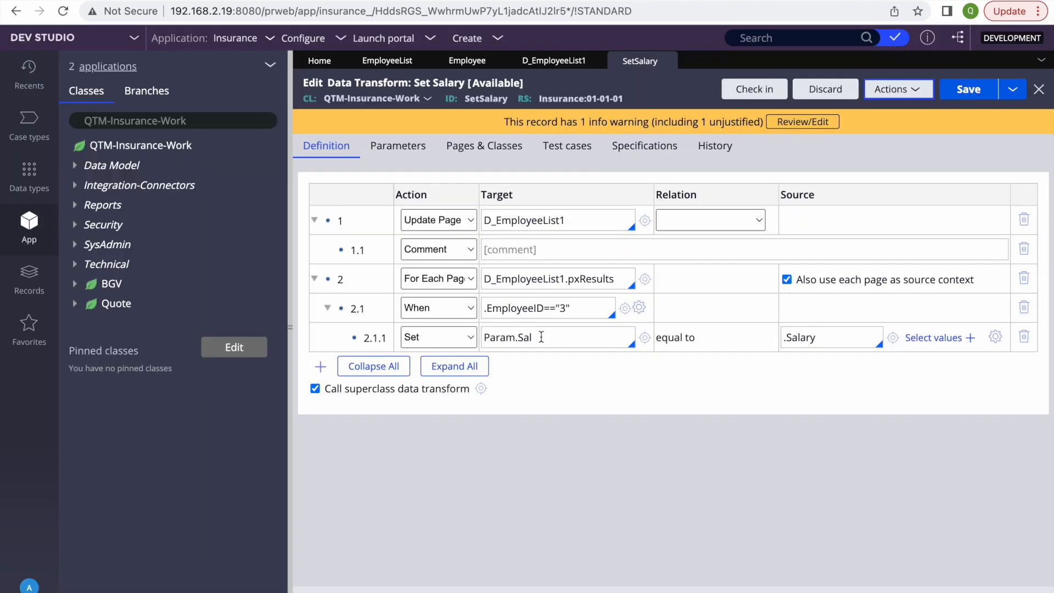
Step: Set the target of row 2.1.1 to Param.Salary, reusing the output parameter's name
{"action": "left_click", "coordinate": [415, 156]}
{"action": "double_click", "coordinate": [348, 305]}
{"action": "key", "text": "ctrl+c"}
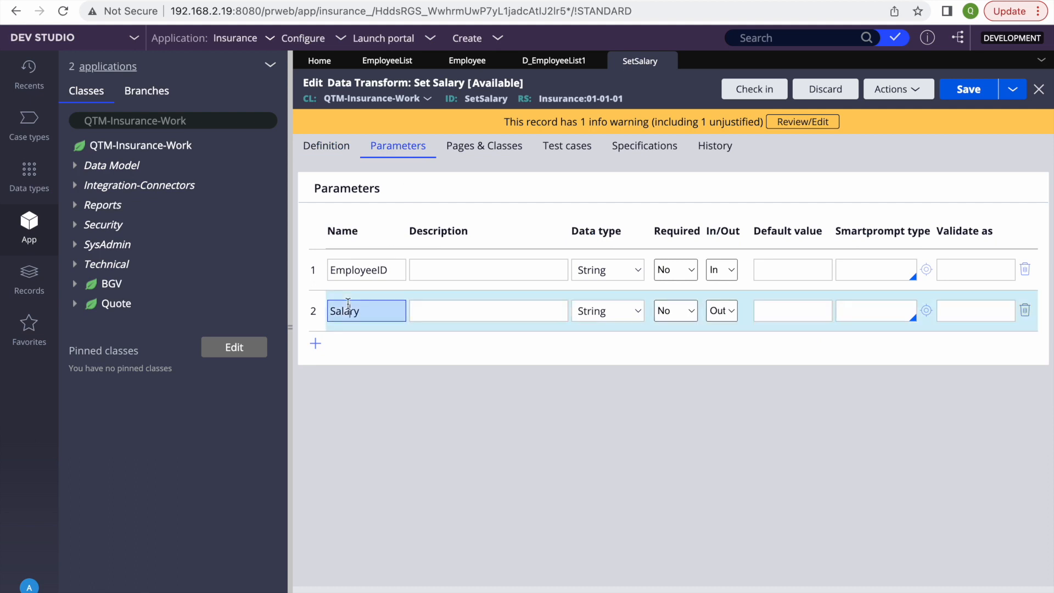
{"action": "left_click", "coordinate": [327, 155]}
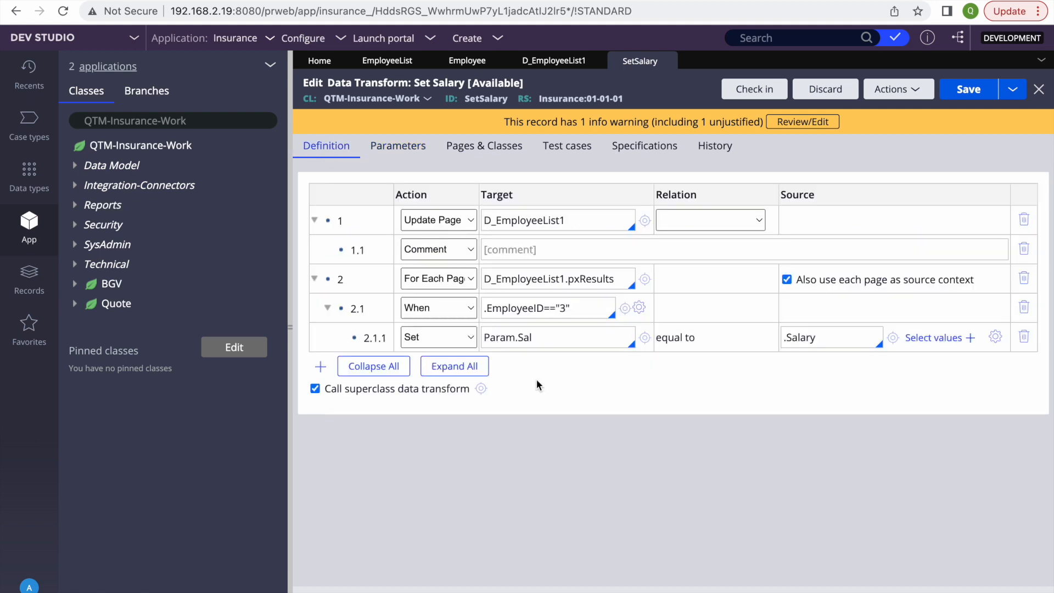
{"action": "key", "text": "BackSpace"}
{"action": "key", "text": "BackSpace"}
{"action": "key", "text": "ctrl+v"}
Step: Set the When condition in row 2.1 to .EmployeeID==Param.EmployeeID and save the data transform
{"action": "left_click", "coordinate": [584, 308]}
{"action": "left_click", "coordinate": [398, 147]}
{"action": "double_click", "coordinate": [348, 268]}
{"action": "key", "text": "ctrl+c"}
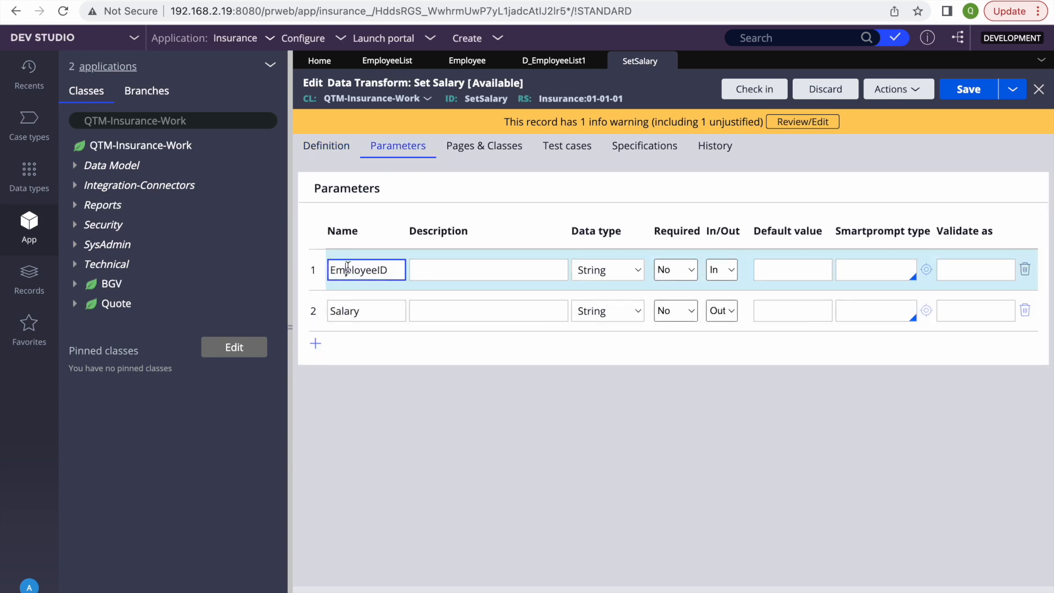
{"action": "left_click", "coordinate": [326, 146]}
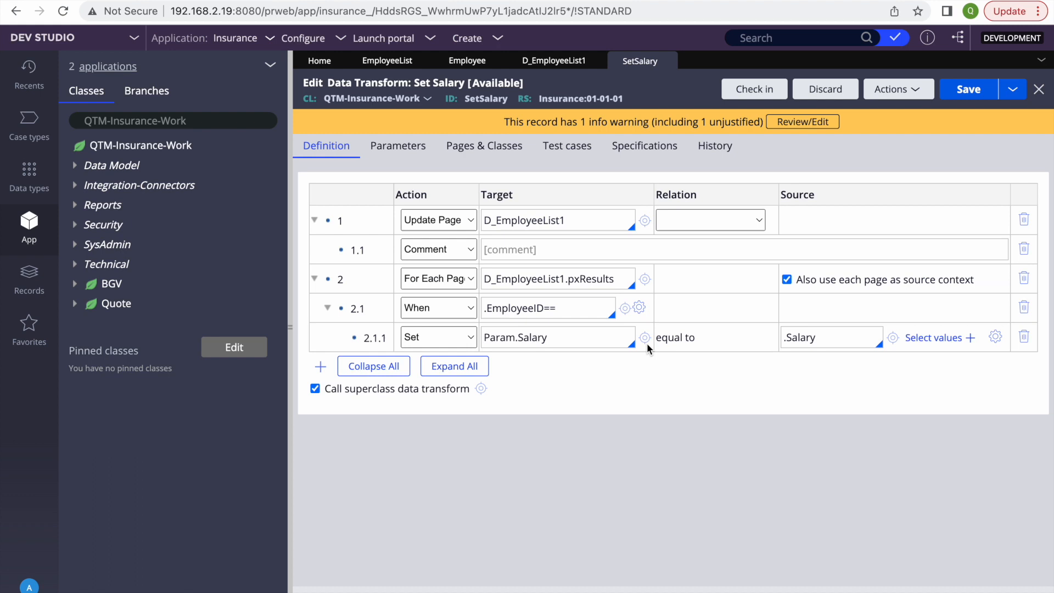
{"action": "key", "text": "ctrl+v"}
{"action": "key", "text": "ctrl+z"}
{"action": "key", "text": "ctrl+v"}
{"action": "left_click", "coordinate": [558, 308]}
{"action": "type", "text": "Param."}
{"action": "left_click", "coordinate": [964, 101]}
Step: Run the Set Salary data transform with tracing on and EmployeeID set to 4
{"action": "left_click", "coordinate": [440, 1]}
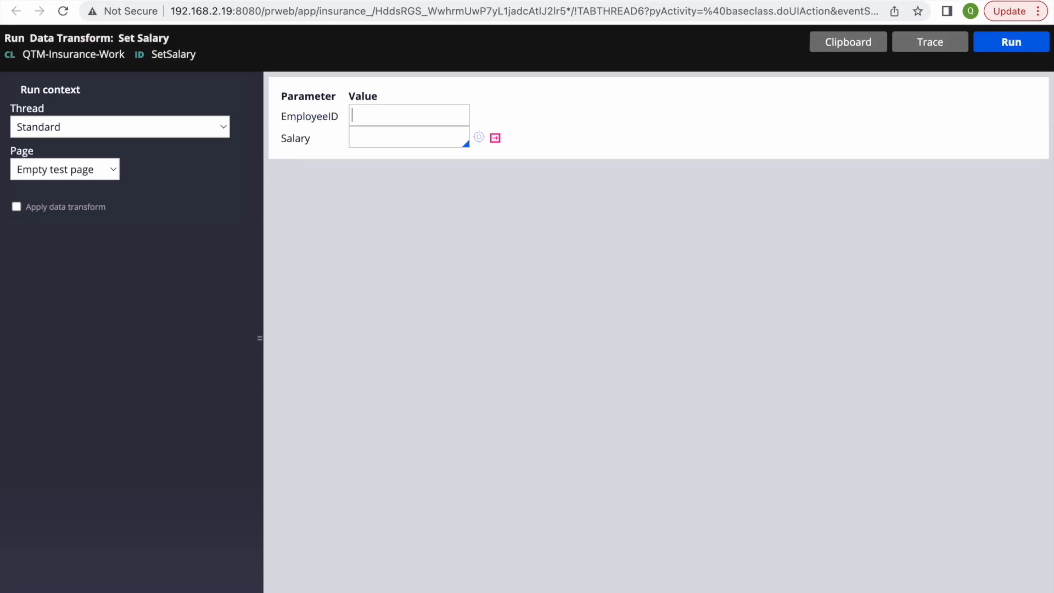
{"action": "left_click", "coordinate": [399, 109]}
{"action": "type", "text": "4"}
{"action": "left_click", "coordinate": [929, 49]}
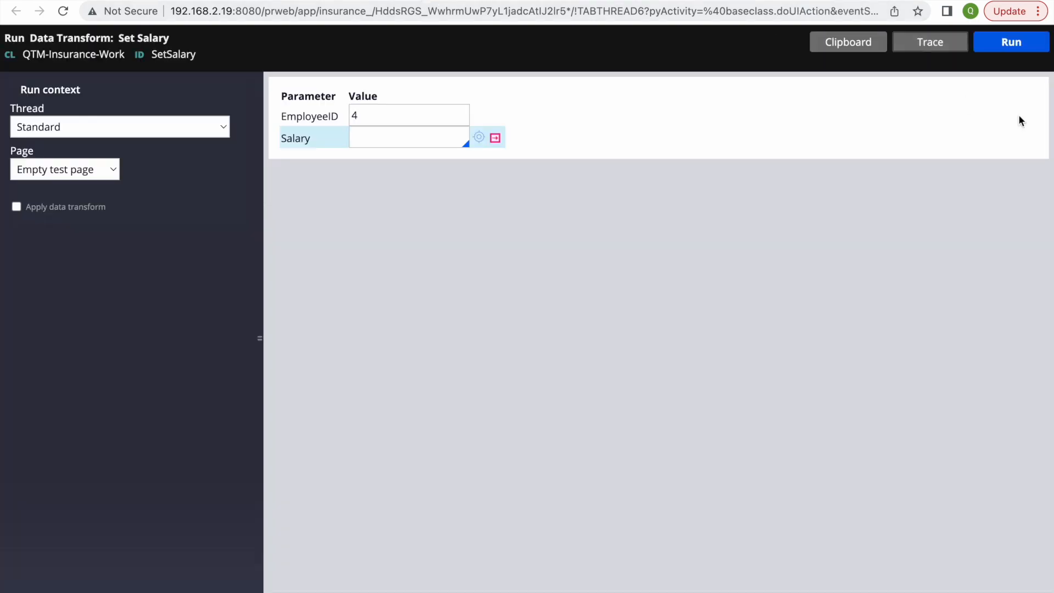
{"action": "left_click", "coordinate": [1008, 42]}
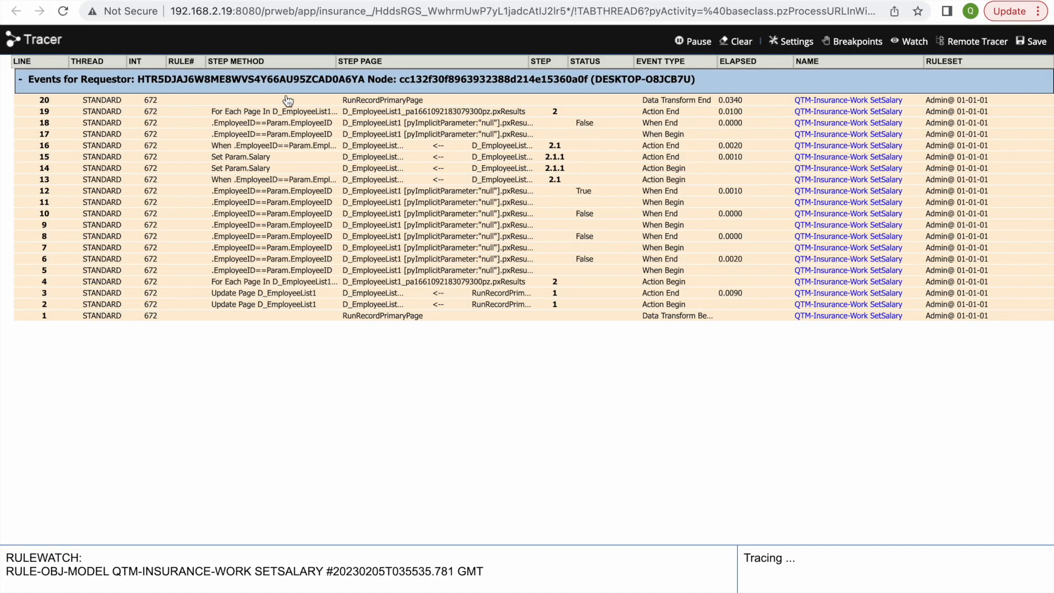
Step: Examine the parameter page of the traced Data Transform End event and compare its Salary with the Employee records
{"action": "left_click", "coordinate": [288, 100]}
{"action": "left_click", "coordinate": [249, 324]}
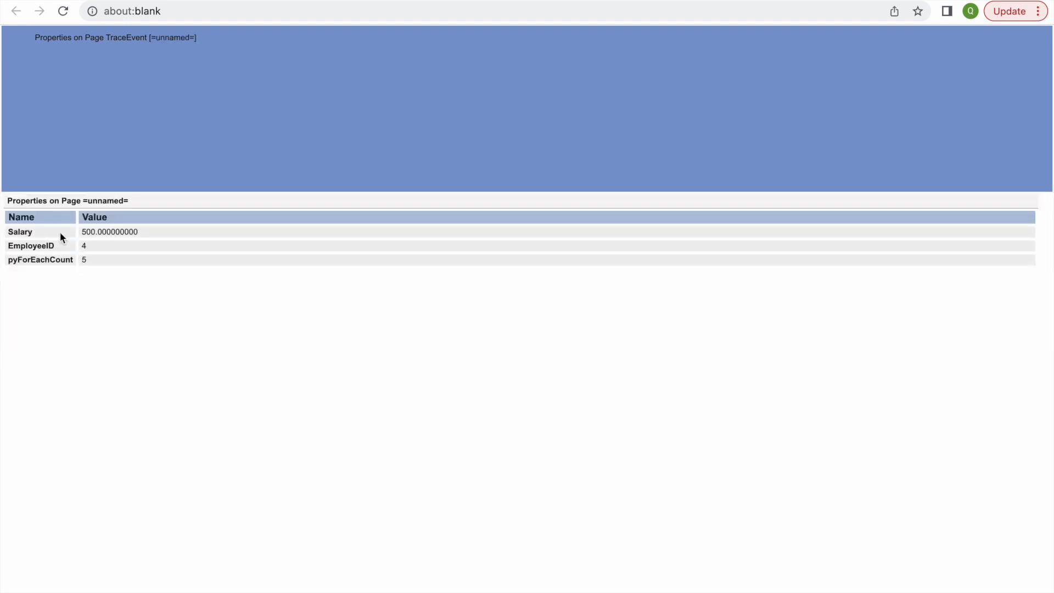
{"action": "double_click", "coordinate": [104, 232]}
{"action": "left_click", "coordinate": [89, 248]}
{"action": "left_click", "coordinate": [312, 1]}
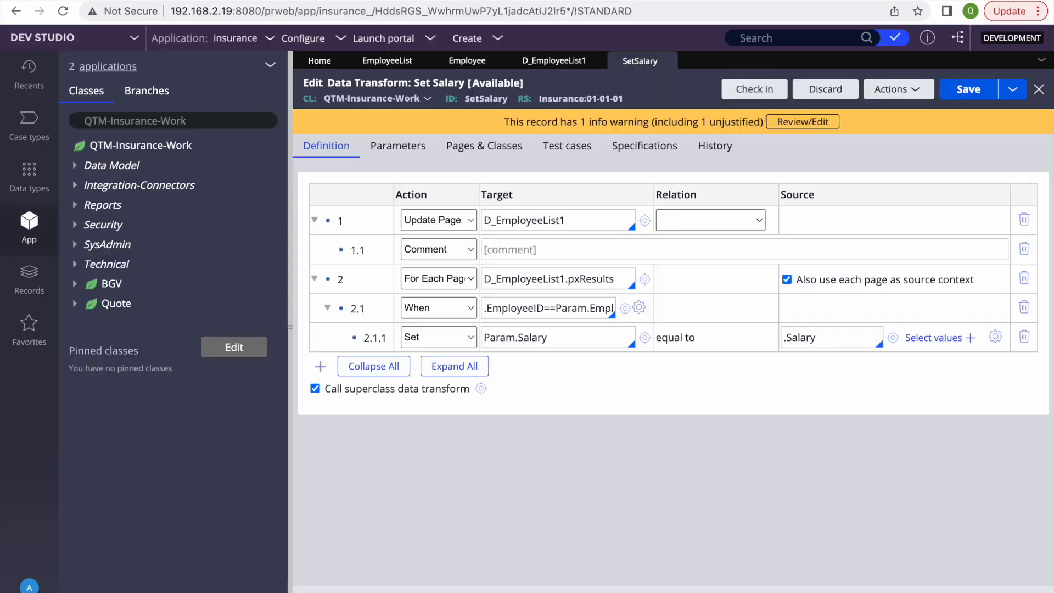
{"action": "left_click", "coordinate": [379, 62]}
{"action": "left_click", "coordinate": [485, 68]}
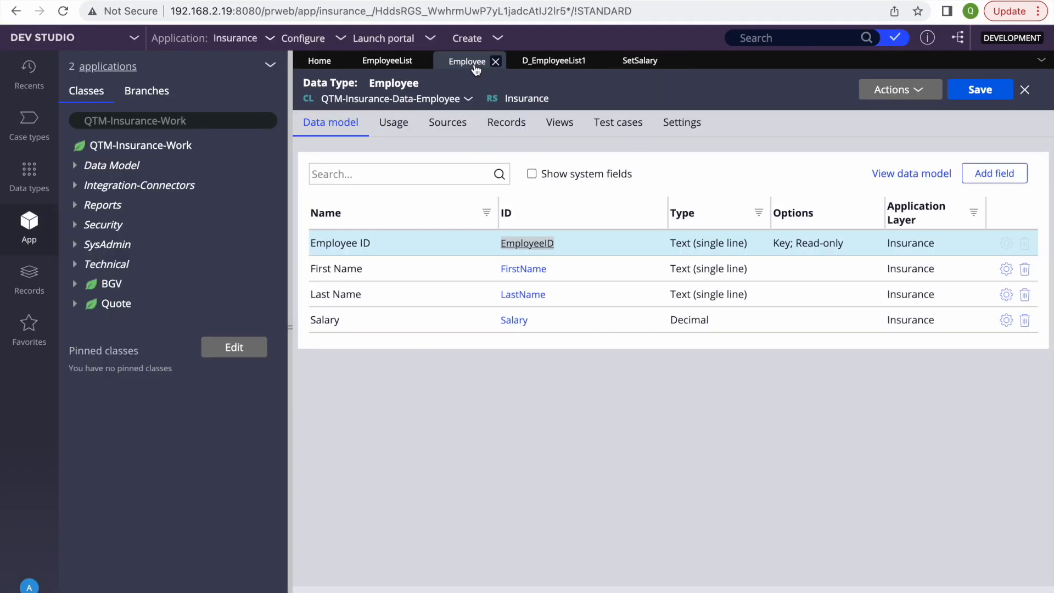
{"action": "left_click", "coordinate": [507, 130]}
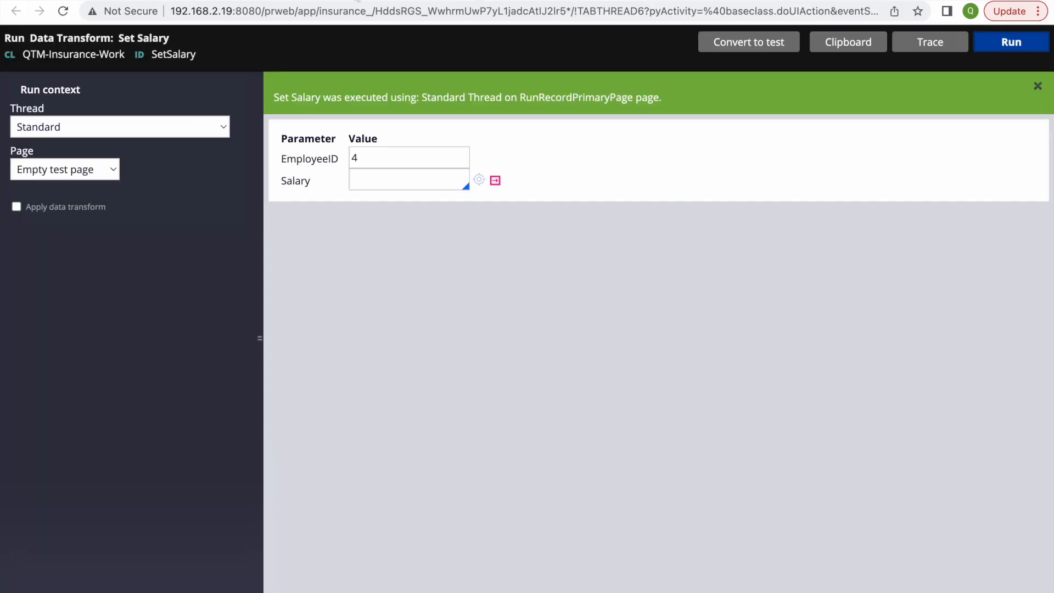
Step: Clear the trace and rerun the Set Salary data transform with EmployeeID set to 5
{"action": "left_click", "coordinate": [370, 165]}
{"action": "key", "text": "BackSpace"}
{"action": "type", "text": "5"}
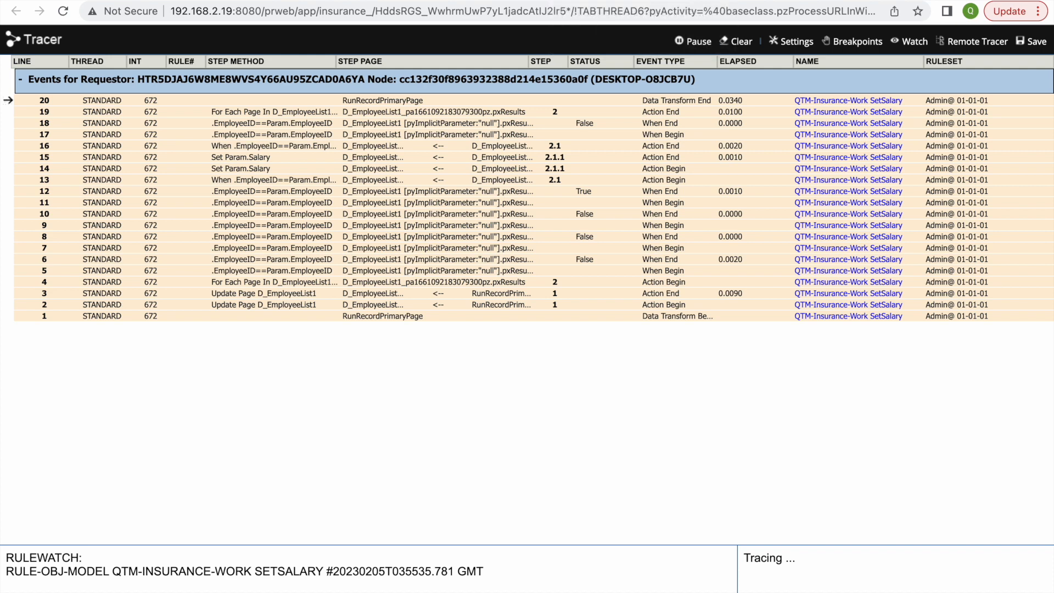
{"action": "left_click", "coordinate": [737, 41]}
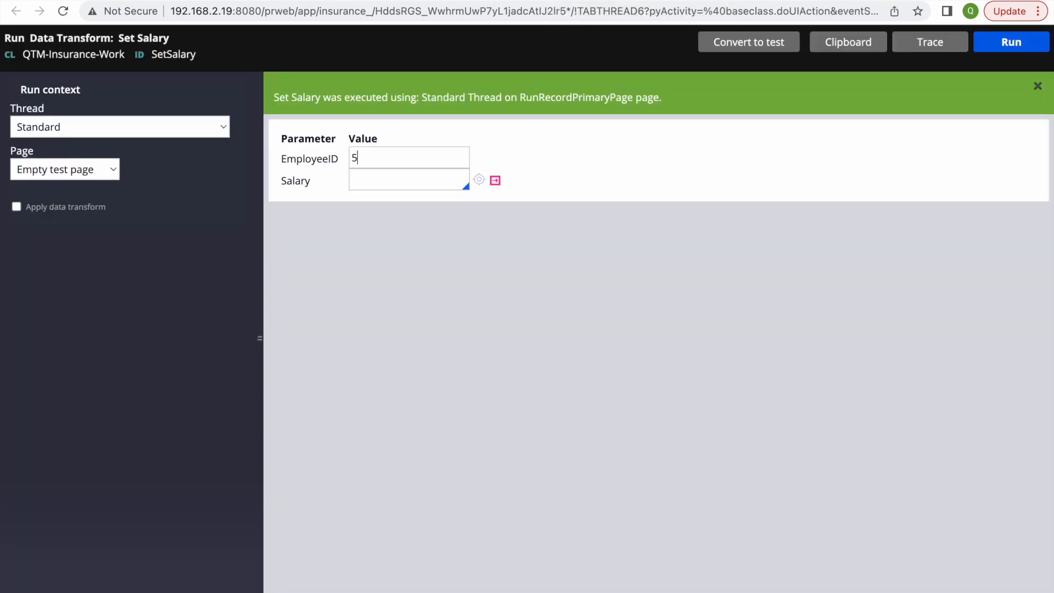
{"action": "left_click", "coordinate": [1024, 46]}
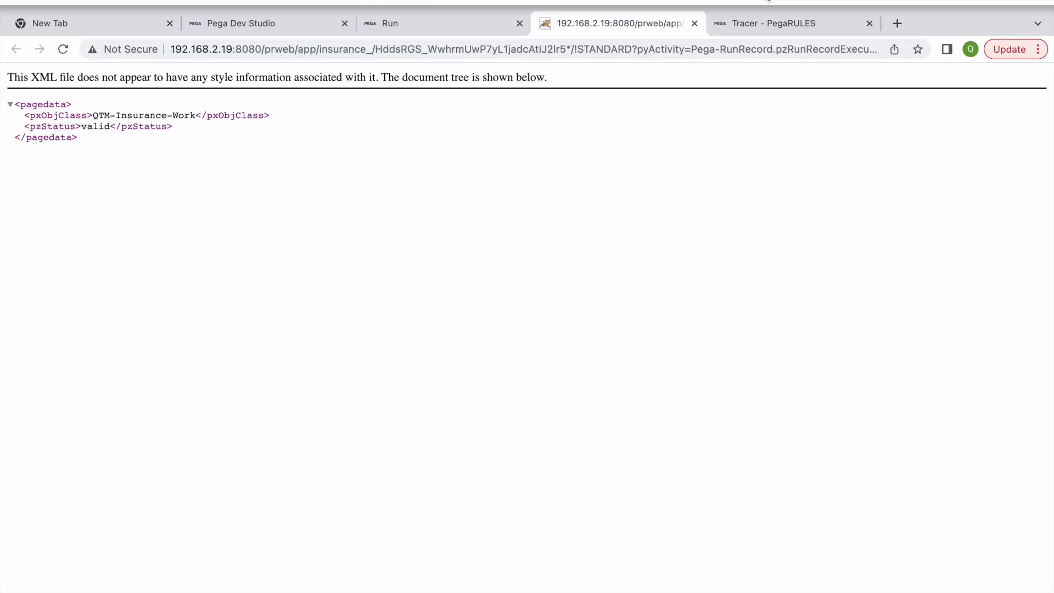
Step: Examine the parameter page of the new Data Transform End event and check its Salary against the Employee records
{"action": "left_click", "coordinate": [747, 25]}
{"action": "left_click", "coordinate": [275, 139]}
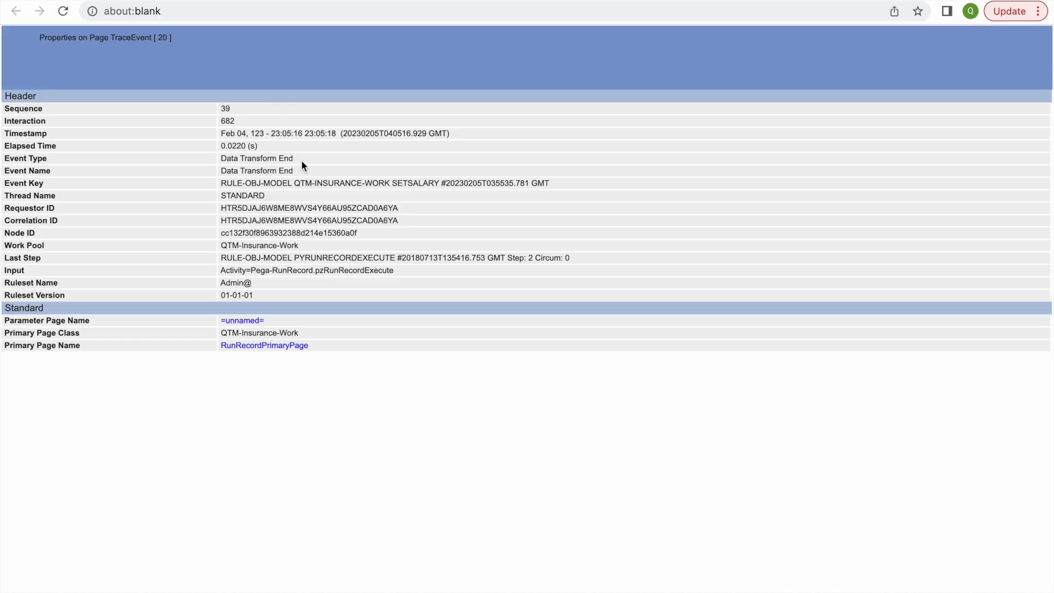
{"action": "left_click", "coordinate": [241, 320]}
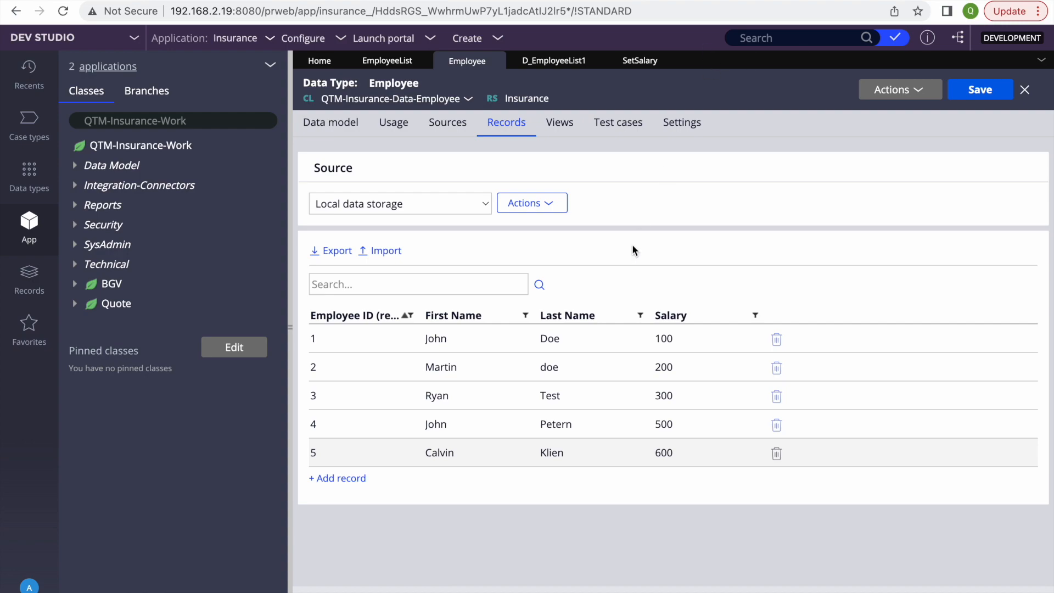
Step: Switch to PowerPoint and highlight the Loop on description in the Operations on Page List slide
{"action": "key", "text": "F4"}
{"action": "left_click", "coordinate": [896, 587]}
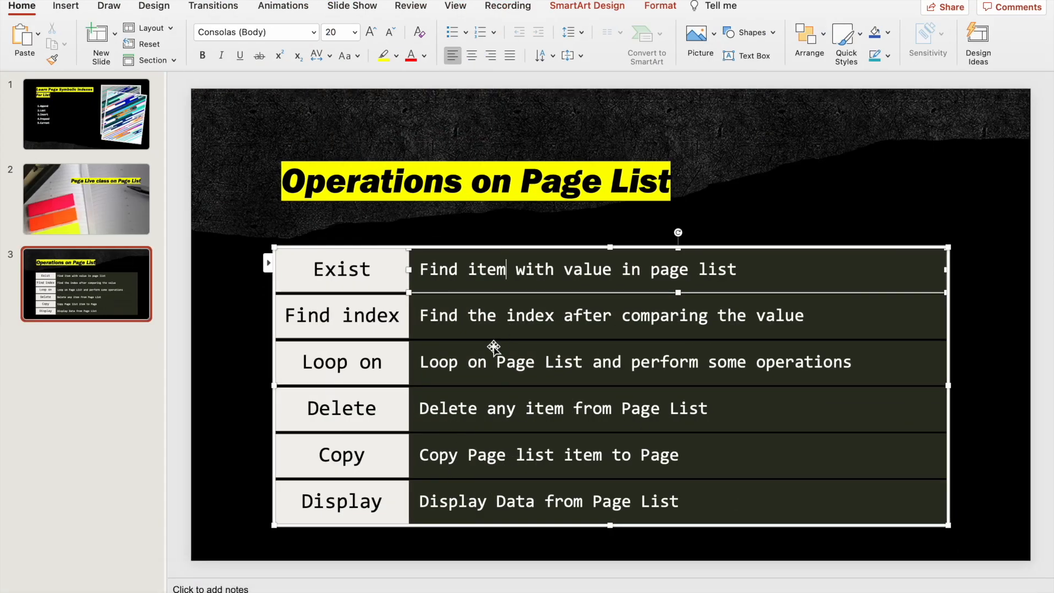
{"action": "triple_click", "coordinate": [471, 364]}
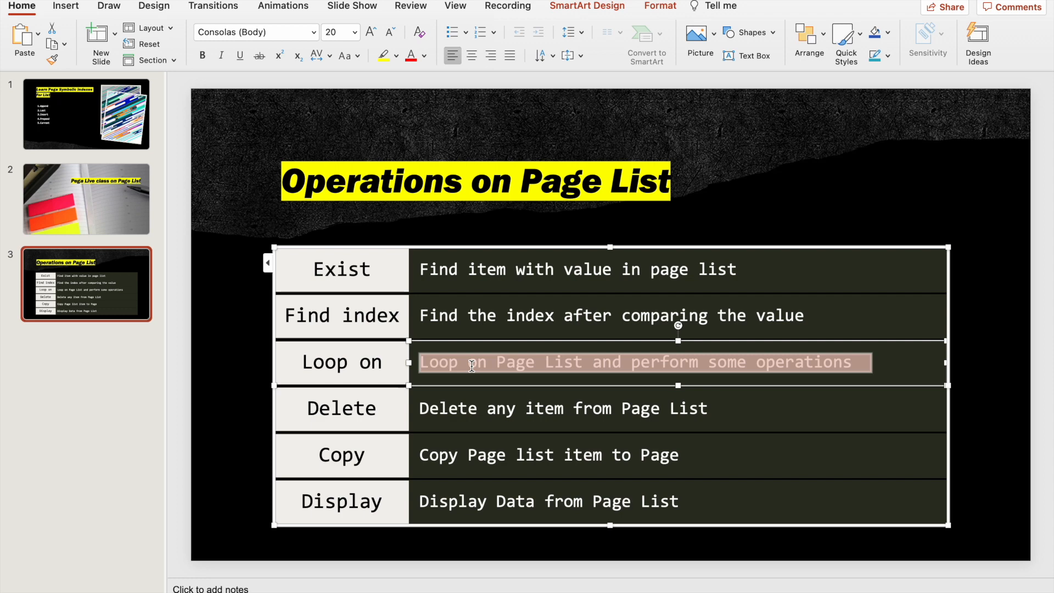
Step: Switch back to Chrome and review the When condition in row 2.1 of the Set Salary data transform
{"action": "key", "text": "F4"}
{"action": "left_click", "coordinate": [507, 589]}
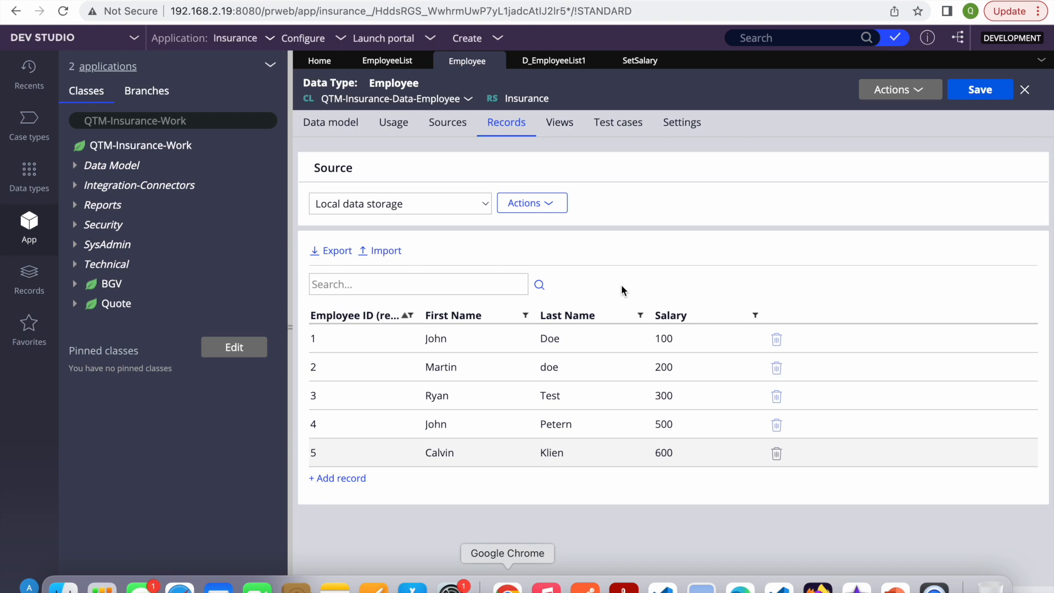
{"action": "left_click", "coordinate": [554, 60]}
{"action": "left_click", "coordinate": [640, 60]}
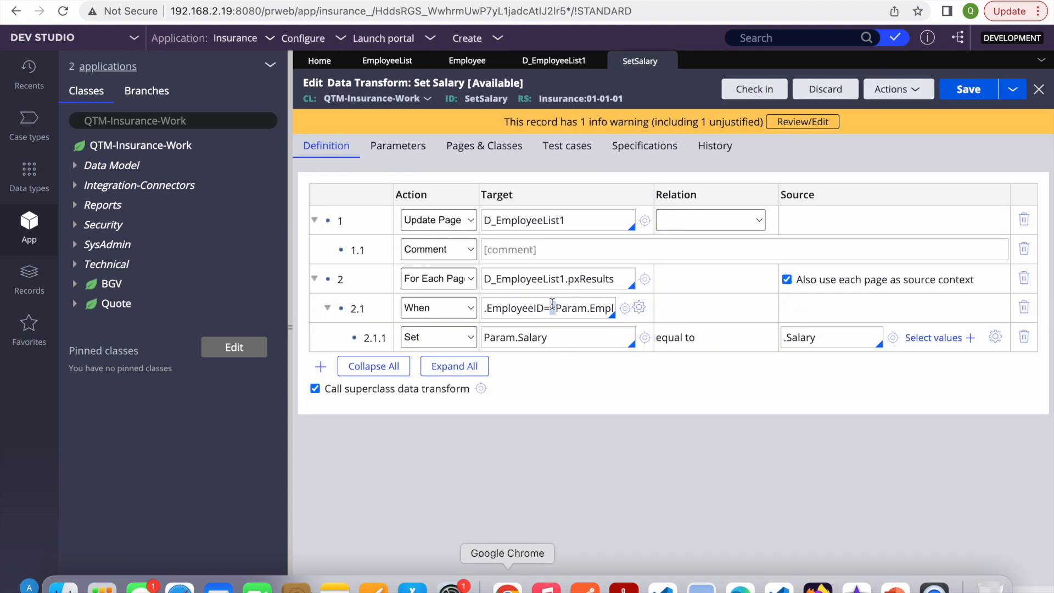
{"action": "triple_click", "coordinate": [553, 308]}
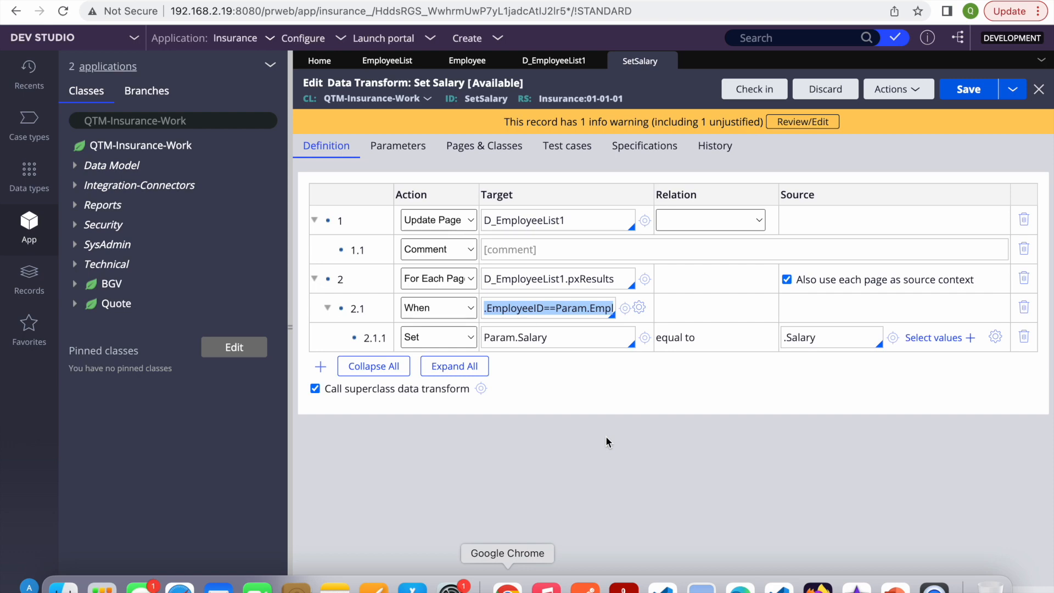
Step: Review the definition of the D_EmployeeList1 data page and the options available for its Mode
{"action": "left_click", "coordinate": [554, 61]}
{"action": "scroll", "coordinate": [632, 262], "scroll_direction": "down", "scroll_amount": 5}
{"action": "scroll", "coordinate": [631, 263], "scroll_direction": "up", "scroll_amount": 5}
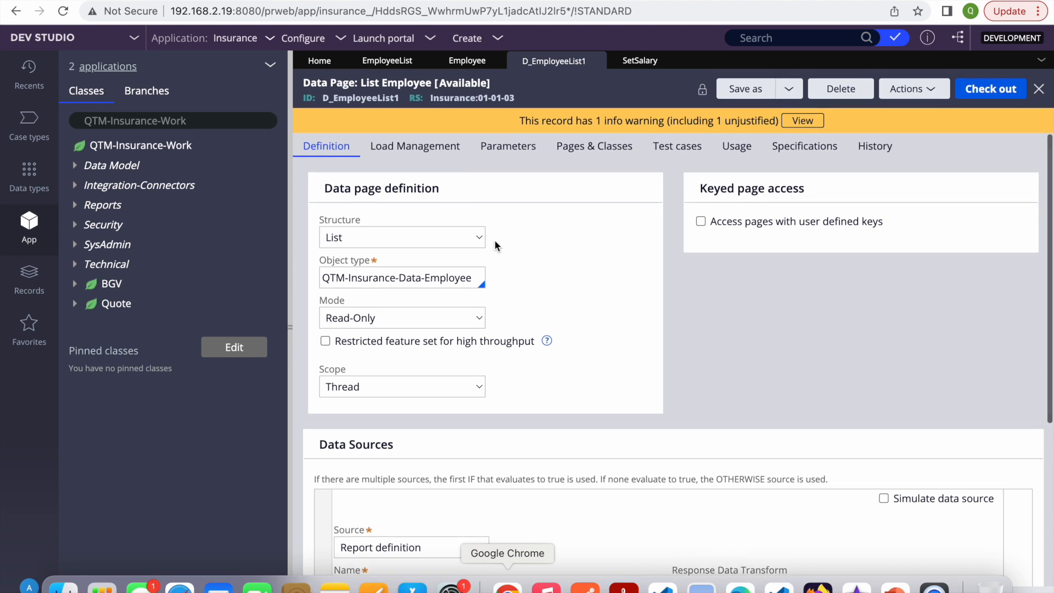
{"action": "left_click", "coordinate": [398, 322]}
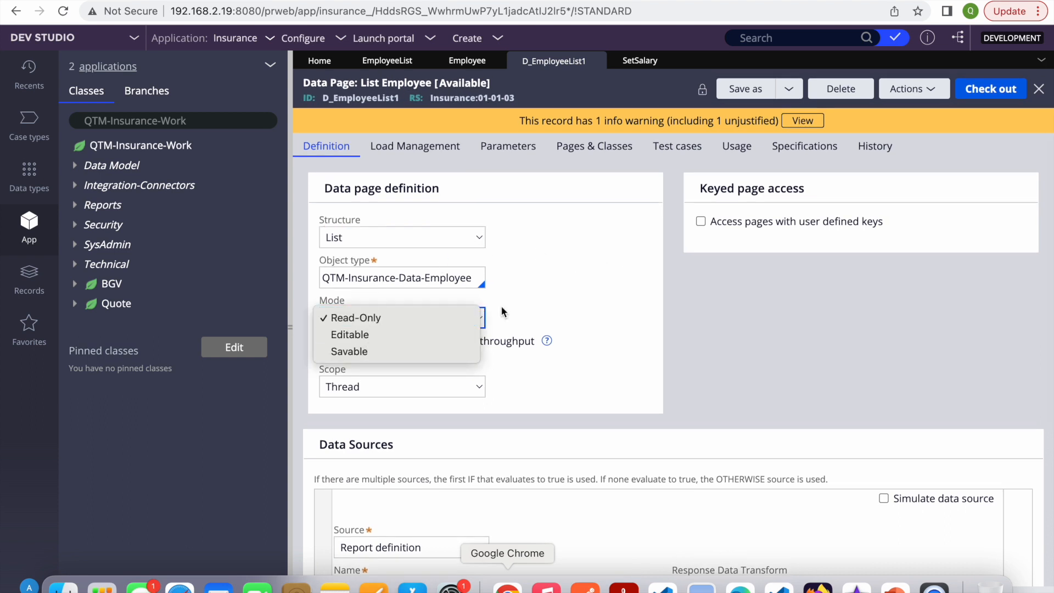
{"action": "left_click", "coordinate": [623, 315]}
Step: Return to the Set Salary data transform and highlight the D_EmployeeList1 reference in the row 2 target
{"action": "left_click", "coordinate": [641, 60]}
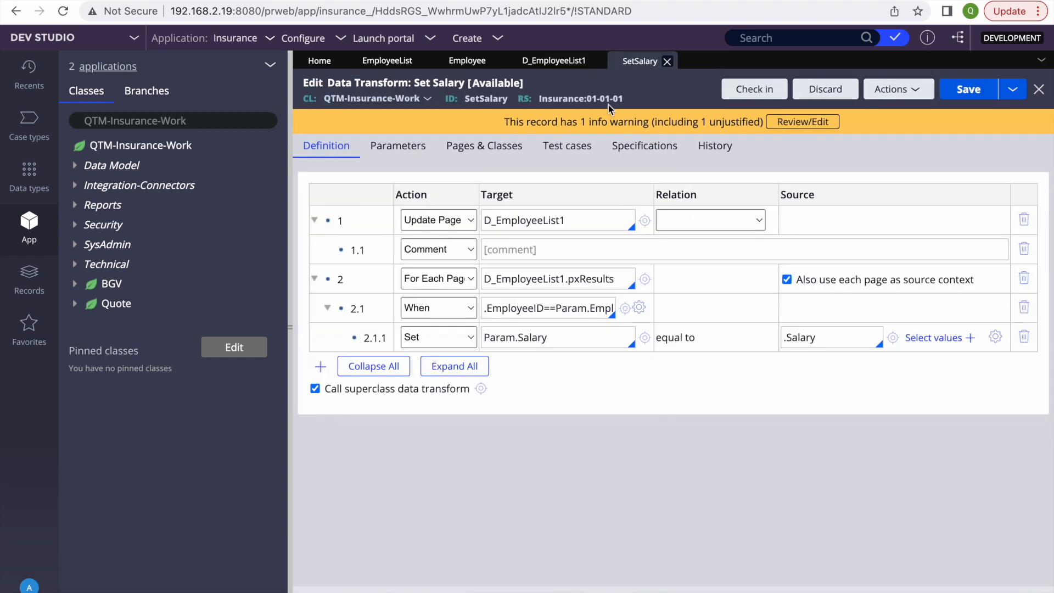
{"action": "double_click", "coordinate": [501, 278]}
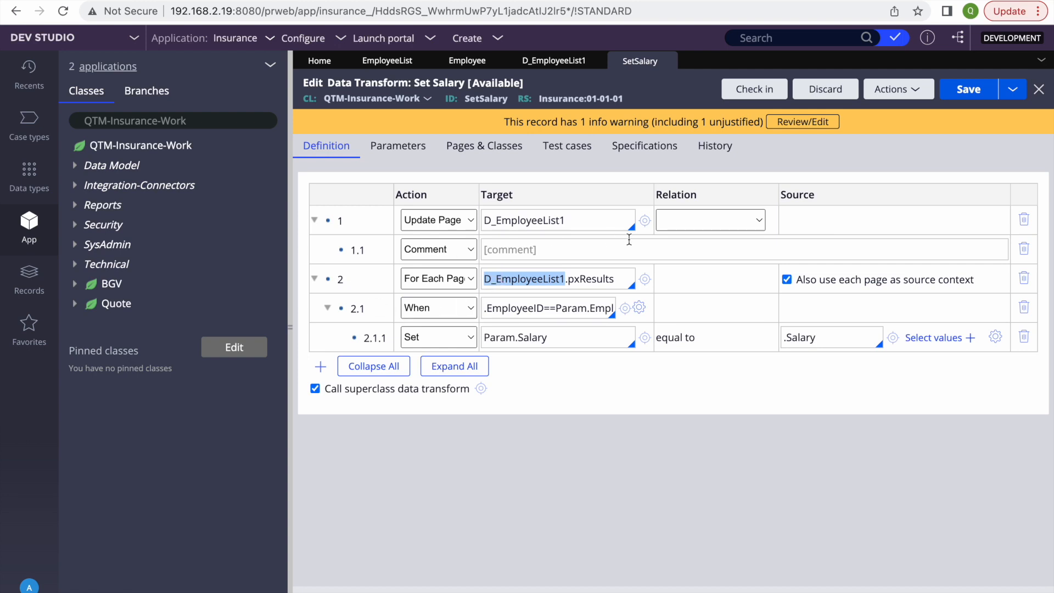
Step: Disable the For Each Page row for D_EmployeeList1.pxResults and add a sibling row below it
{"action": "double_click", "coordinate": [509, 280]}
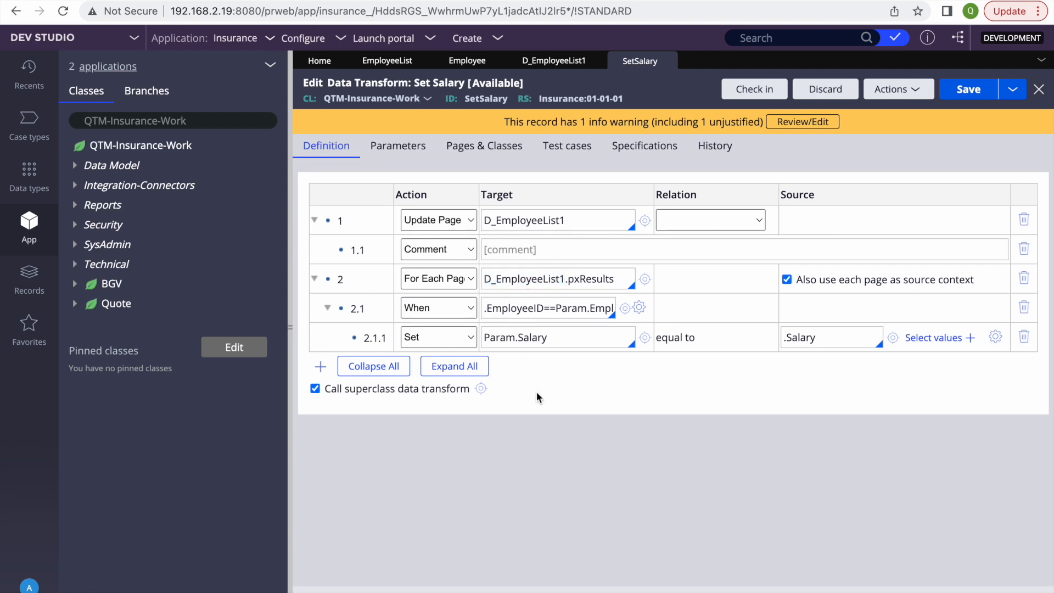
{"action": "right_click", "coordinate": [331, 278]}
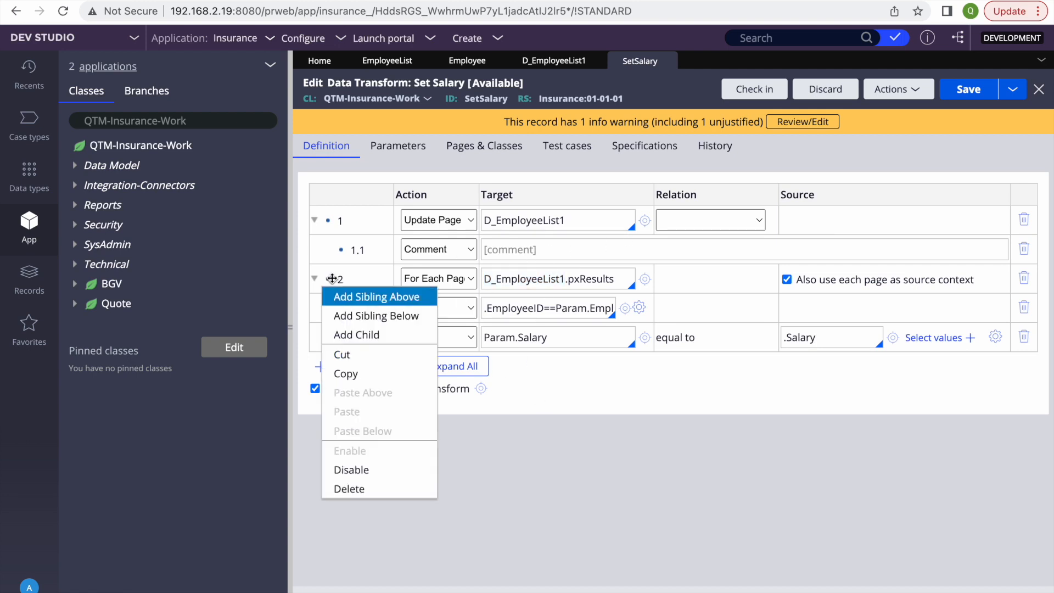
{"action": "left_click", "coordinate": [372, 472]}
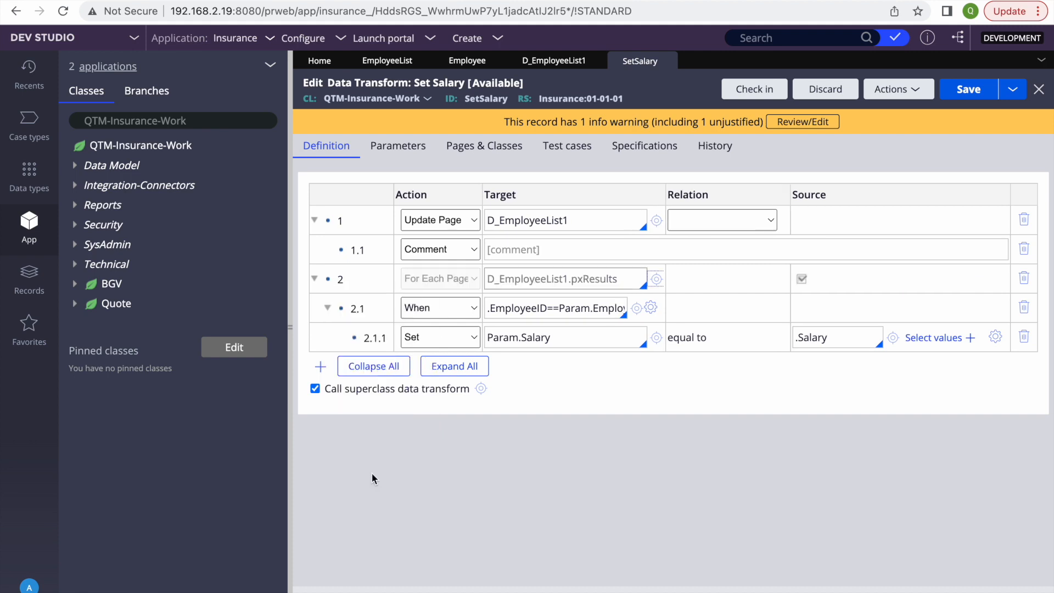
{"action": "right_click", "coordinate": [323, 279]}
{"action": "left_click", "coordinate": [392, 327]}
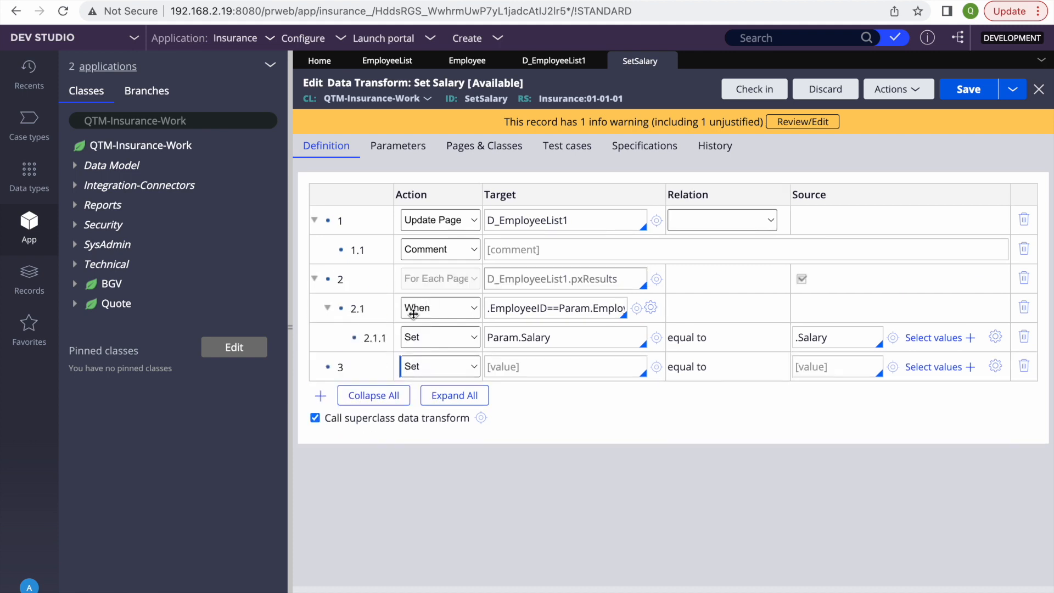
Step: Examine the salary, employee ID and loop count on the parameter page of the Tracer's final Data Transform End event, and clear the trace
{"action": "double_click", "coordinate": [584, 337]}
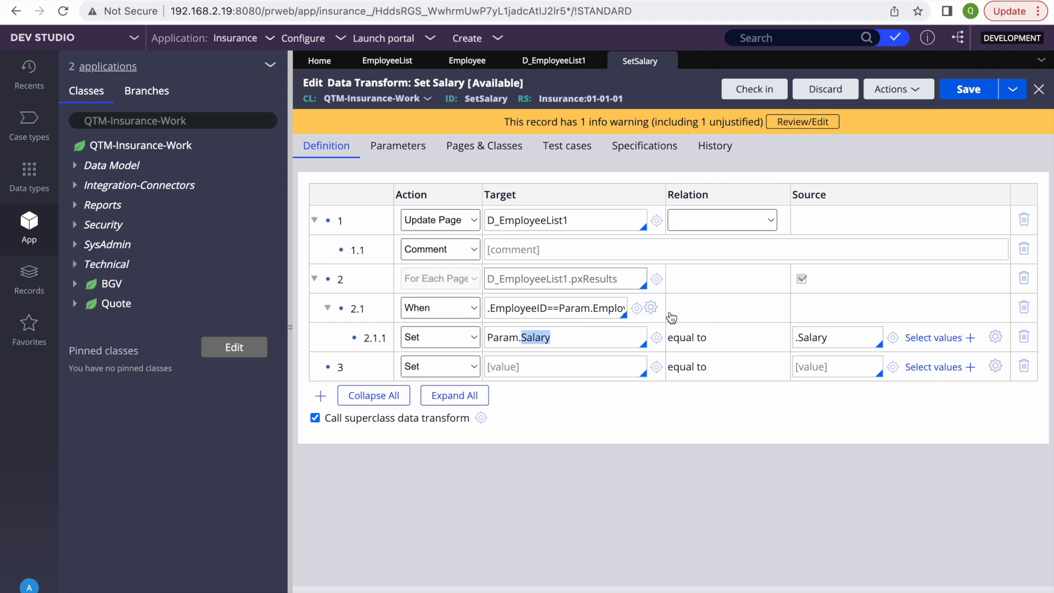
{"action": "left_click", "coordinate": [812, 336]}
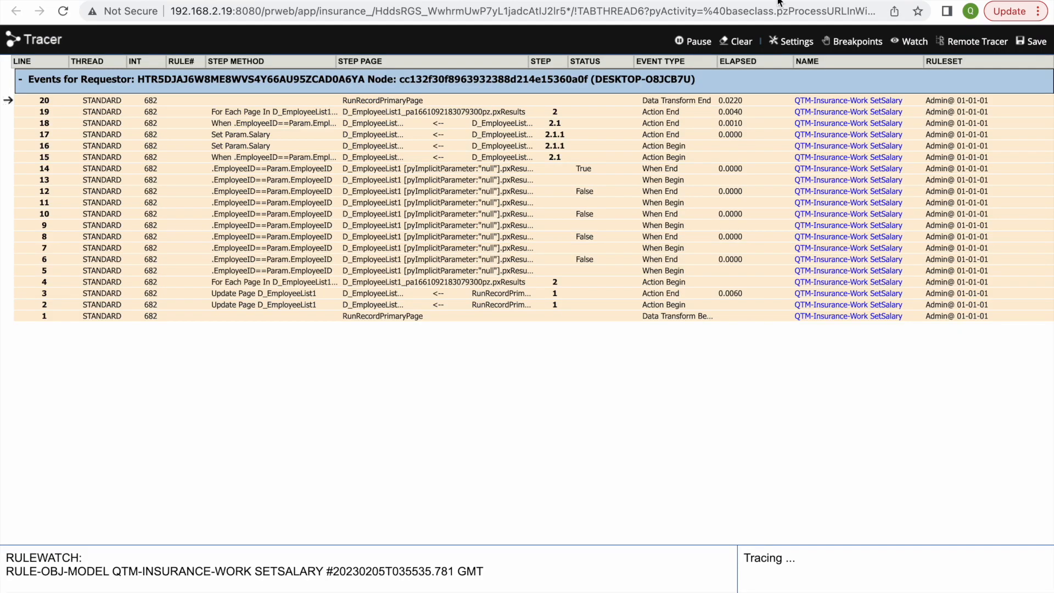
{"action": "left_click", "coordinate": [287, 105]}
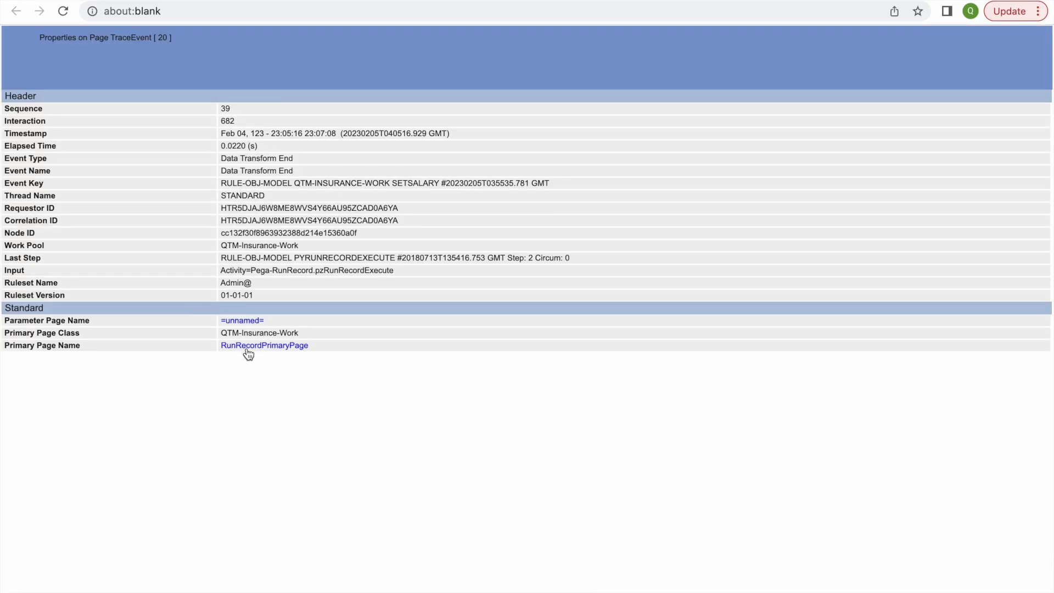
{"action": "left_click", "coordinate": [236, 321]}
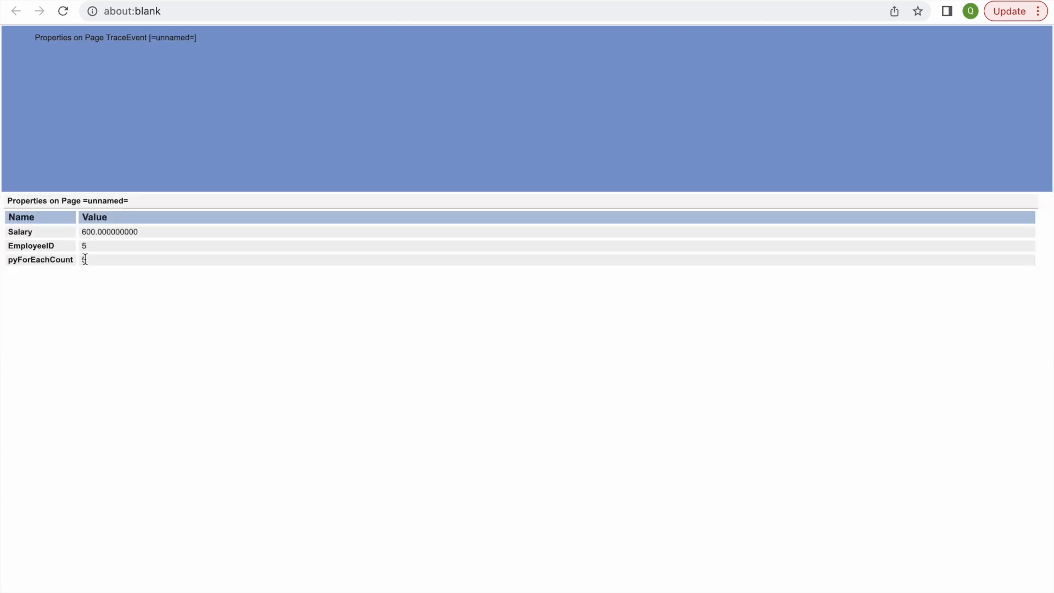
{"action": "double_click", "coordinate": [50, 259]}
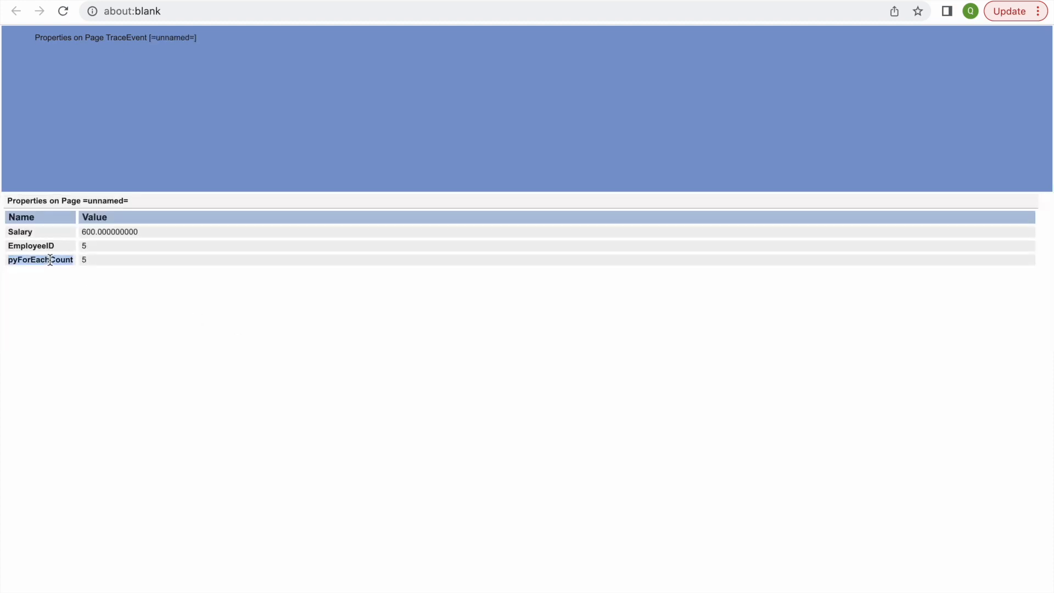
{"action": "left_click", "coordinate": [87, 259]}
{"action": "left_click", "coordinate": [403, 328]}
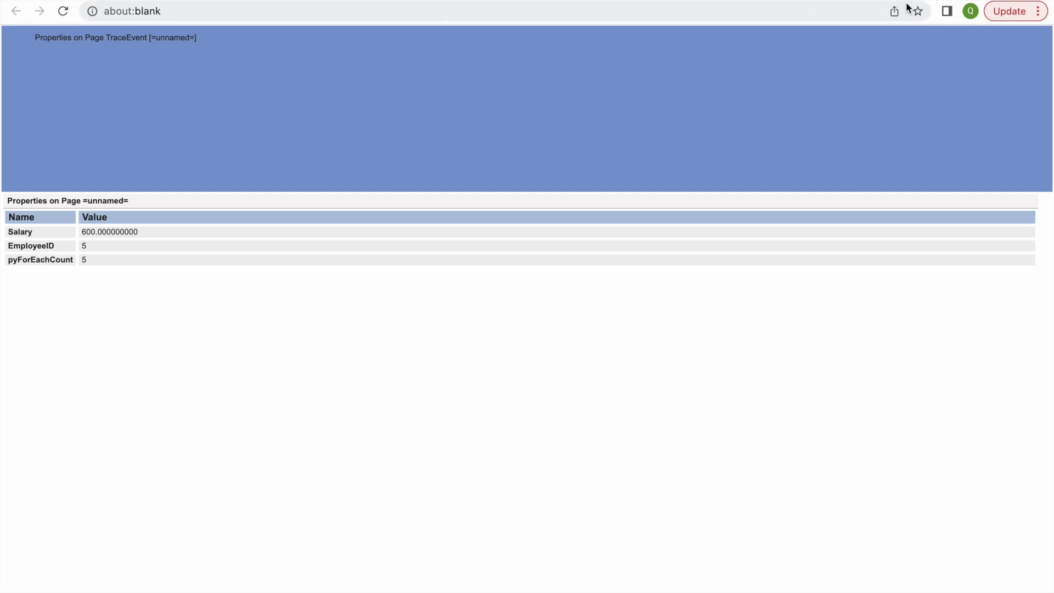
{"action": "left_click", "coordinate": [957, 0]}
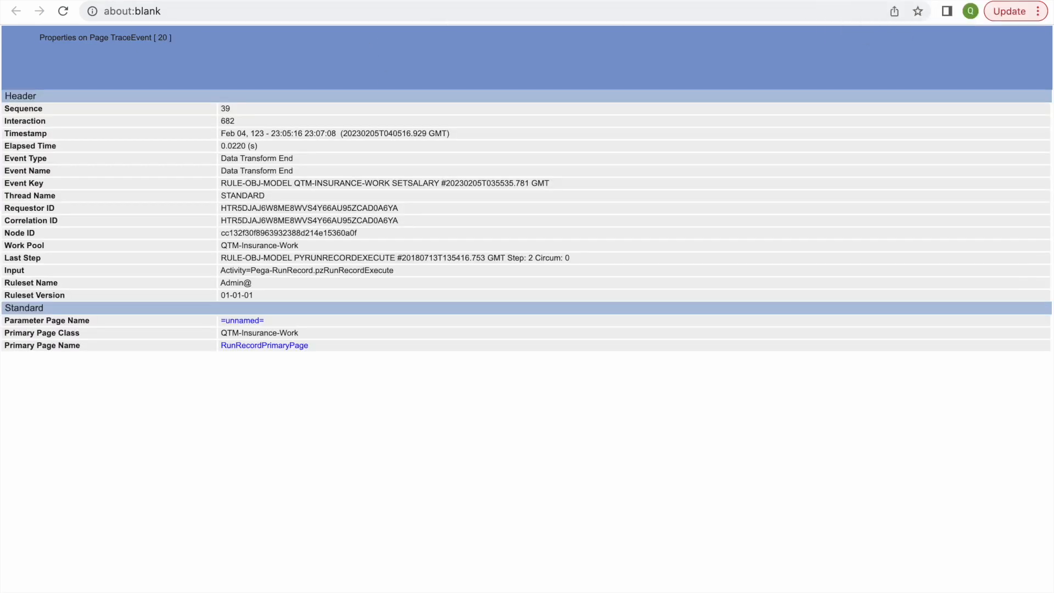
{"action": "left_click", "coordinate": [957, 0]}
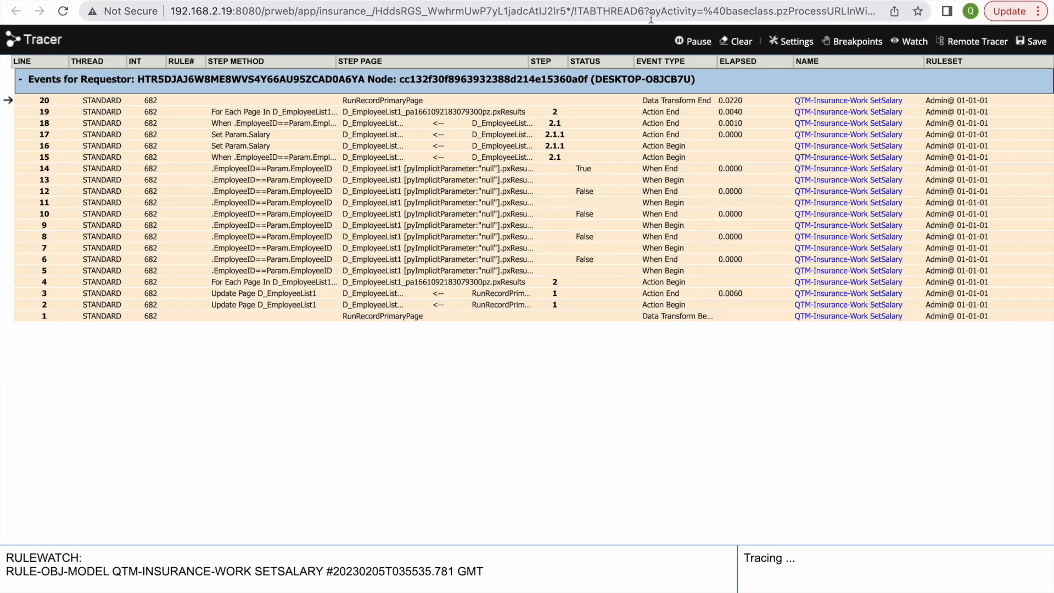
{"action": "left_click", "coordinate": [736, 44]}
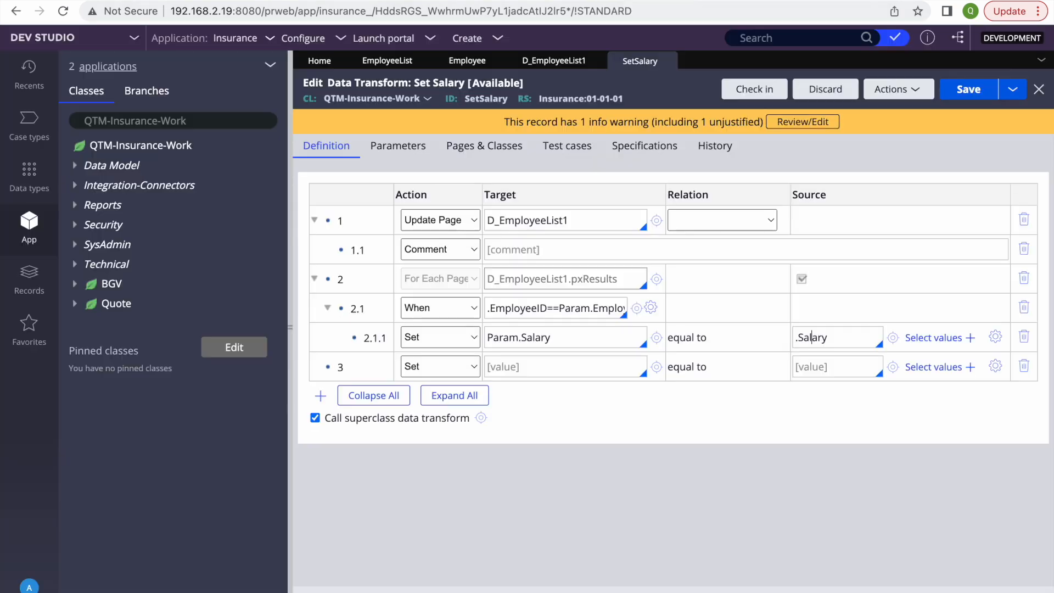
Step: Set the target of row 3 in the SetSalary data transform to Param.Index
{"action": "left_click", "coordinate": [508, 372]}
{"action": "type", "text": "Param.InDEX"}
{"action": "key", "text": "BackSpace"}
{"action": "key", "text": "BackSpace"}
{"action": "key", "text": "BackSpace"}
{"action": "type", "text": "ex"}
{"action": "key", "text": "BackSpace"}
{"action": "key", "text": "BackSpace"}
{"action": "key", "text": "BackSpace"}
{"action": "type", "text": "Index"}
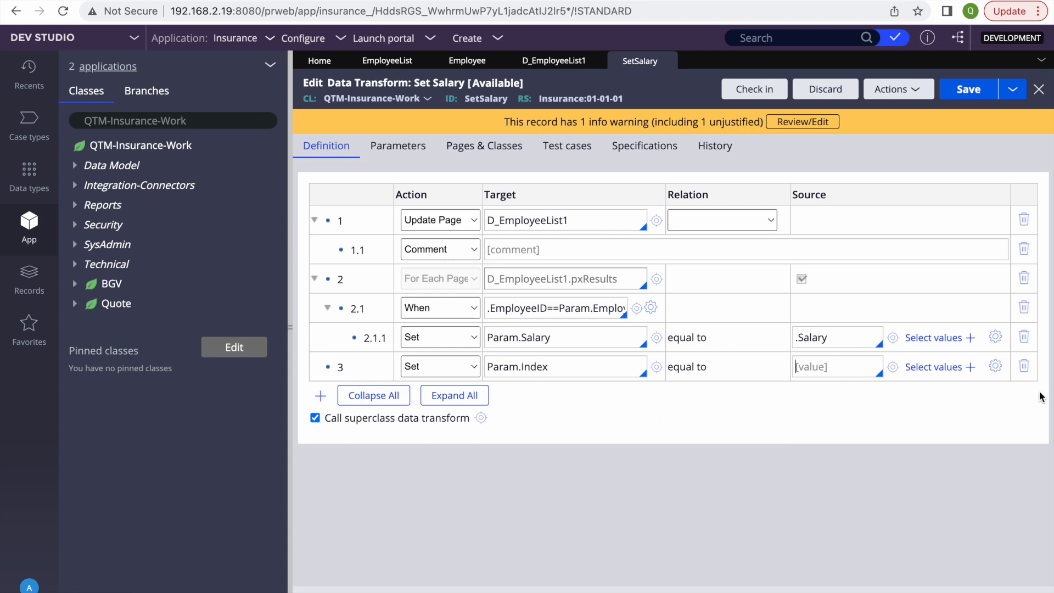
{"action": "left_click", "coordinate": [995, 367]}
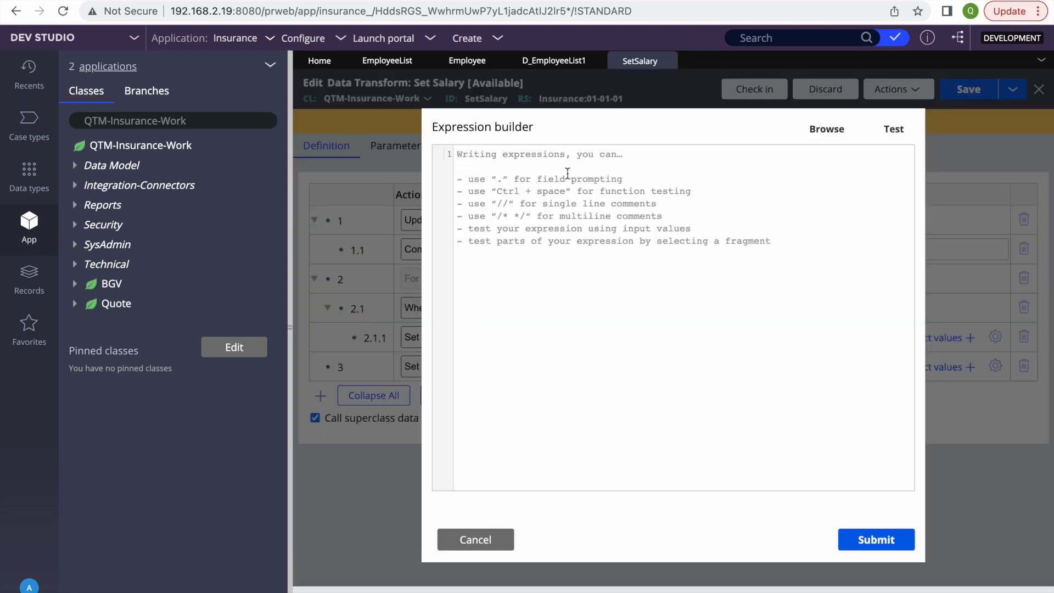
{"action": "left_click", "coordinate": [885, 127]}
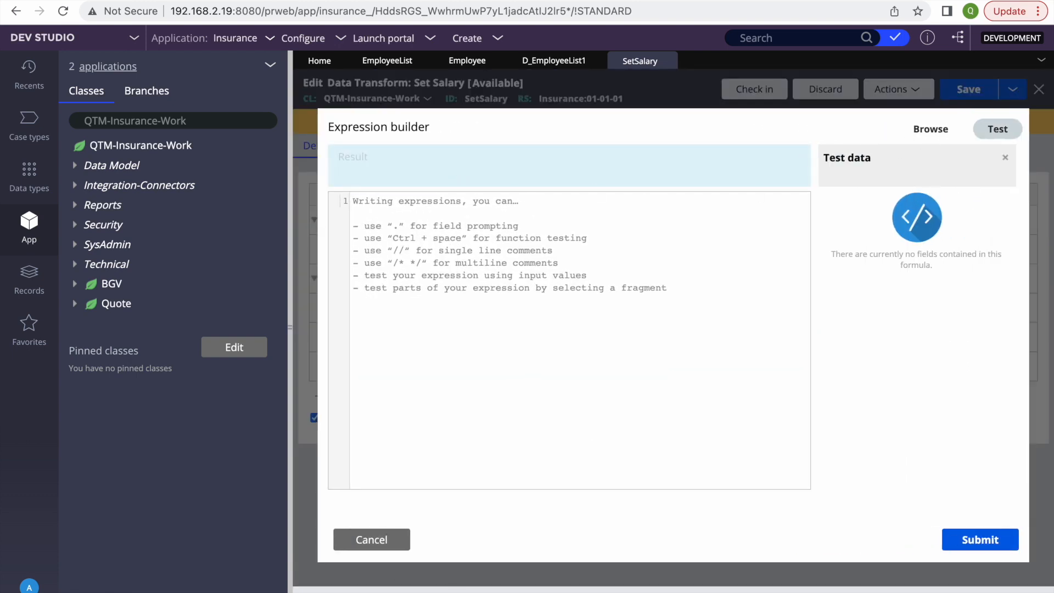
{"action": "left_click", "coordinate": [944, 135]}
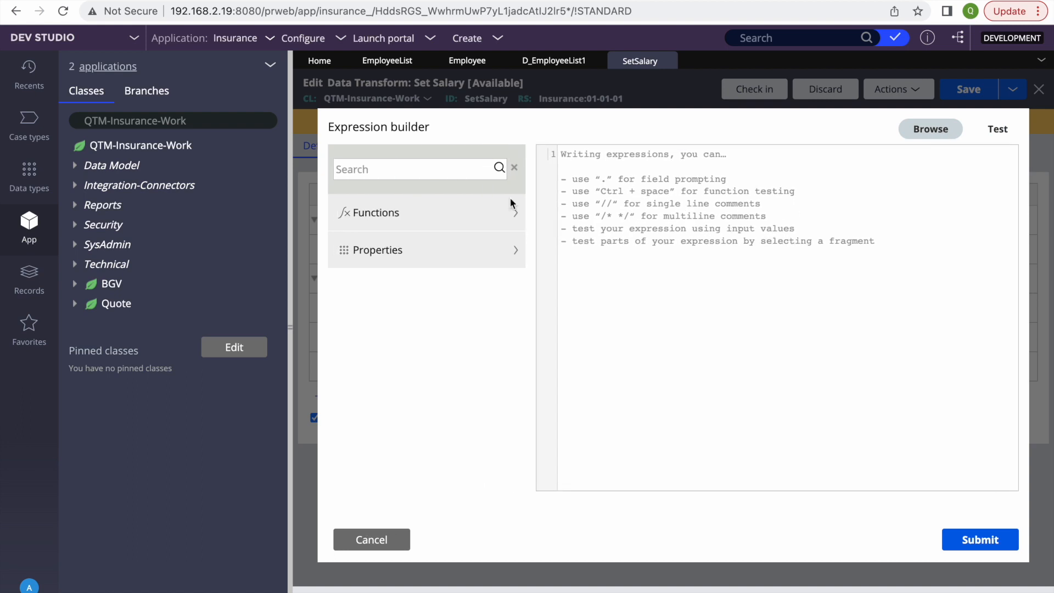
{"action": "type", "text": "is"}
{"action": "type", "text": "l"}
{"action": "type", "text": "i"}
{"action": "key", "text": "BackSpace"}
{"action": "key", "text": "BackSpace"}
{"action": "key", "text": "BackSpace"}
{"action": "type", "text": "indexin"}
{"action": "mouse_move", "coordinate": [479, 240]}
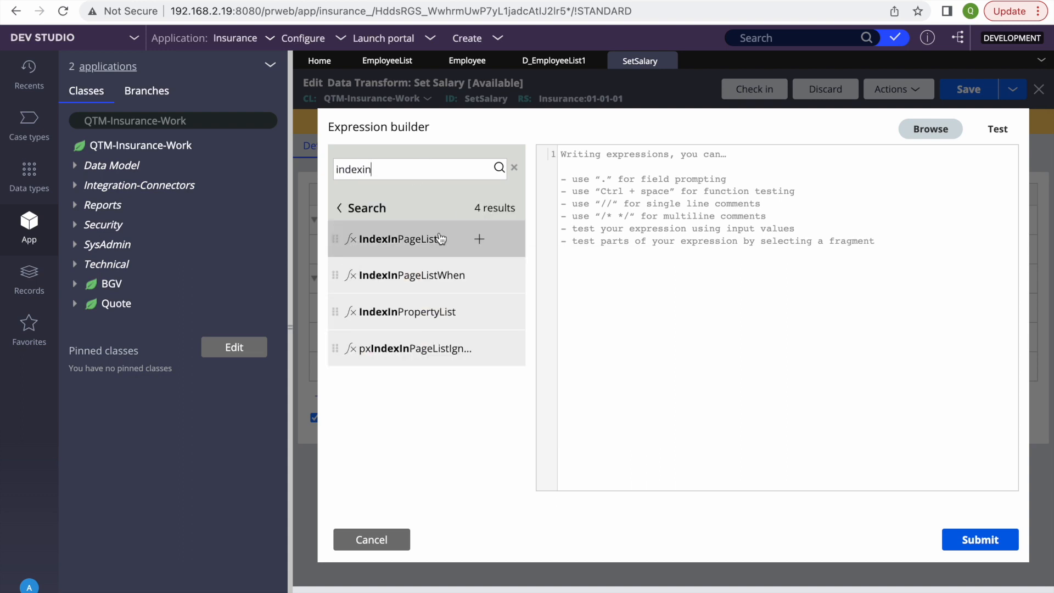
{"action": "left_click", "coordinate": [480, 241]}
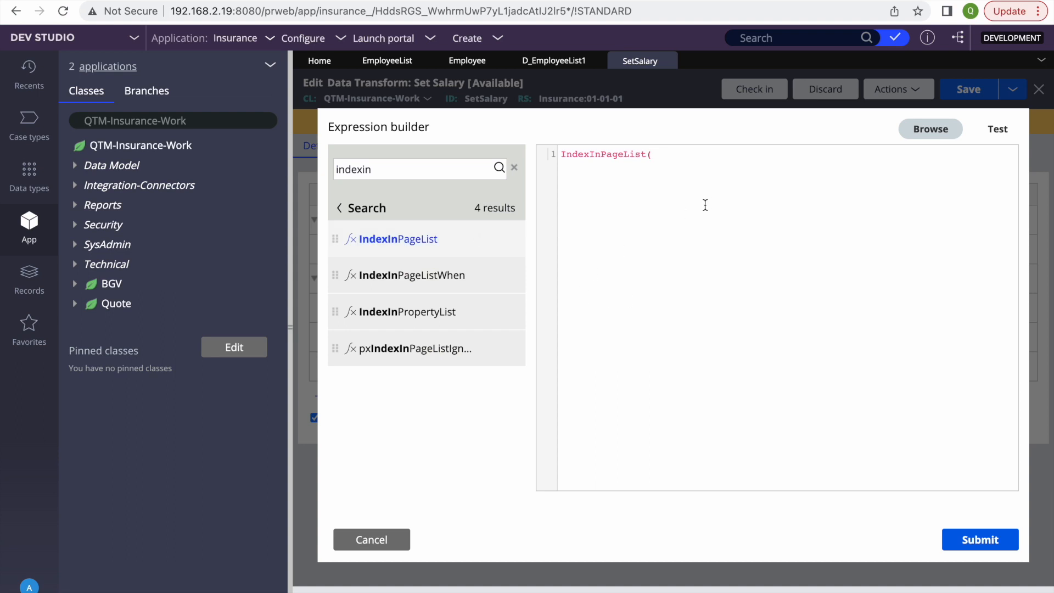
{"action": "mouse_move", "coordinate": [387, 247]}
{"action": "type", "text": "Param.Inde"}
{"action": "left_click", "coordinate": [372, 540]}
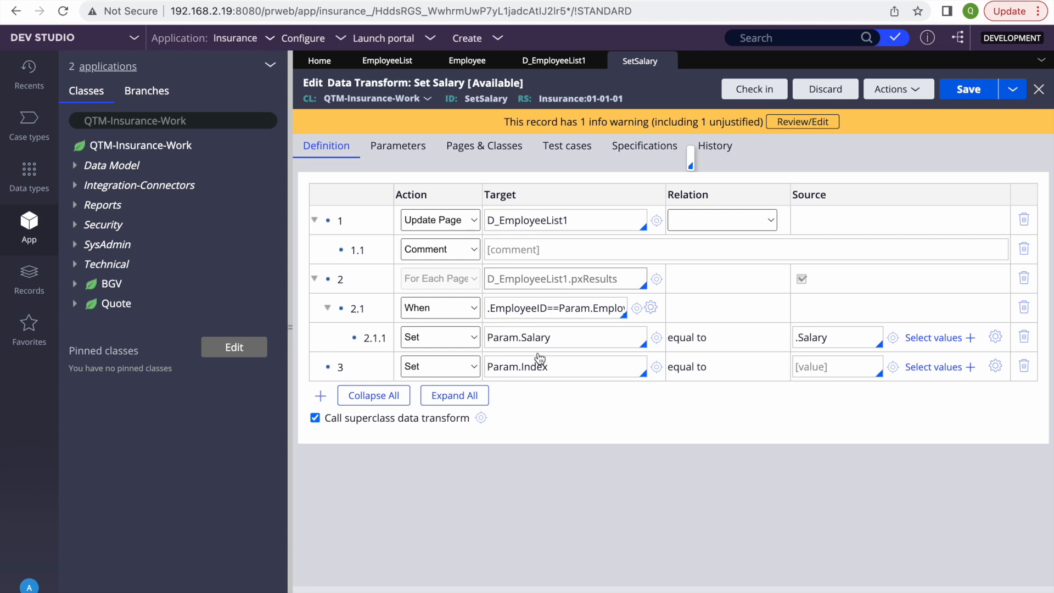
{"action": "left_click", "coordinate": [431, 369]}
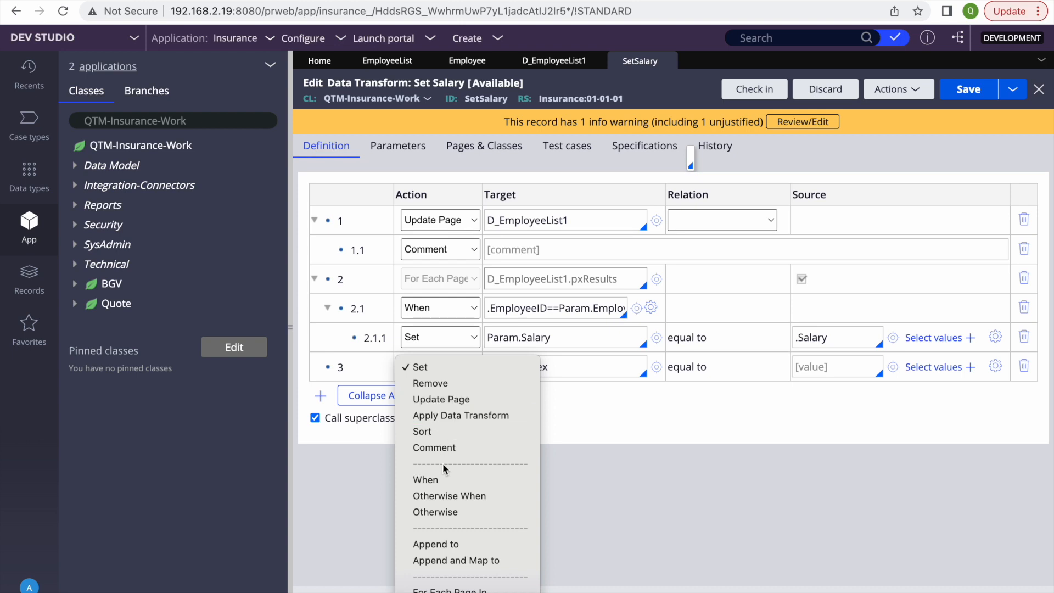
{"action": "left_click", "coordinate": [681, 451]}
Step: Open the expression builder for row 3's source, search the functions for "isinpage" and insert the first IsInPageList function
{"action": "left_click", "coordinate": [844, 370]}
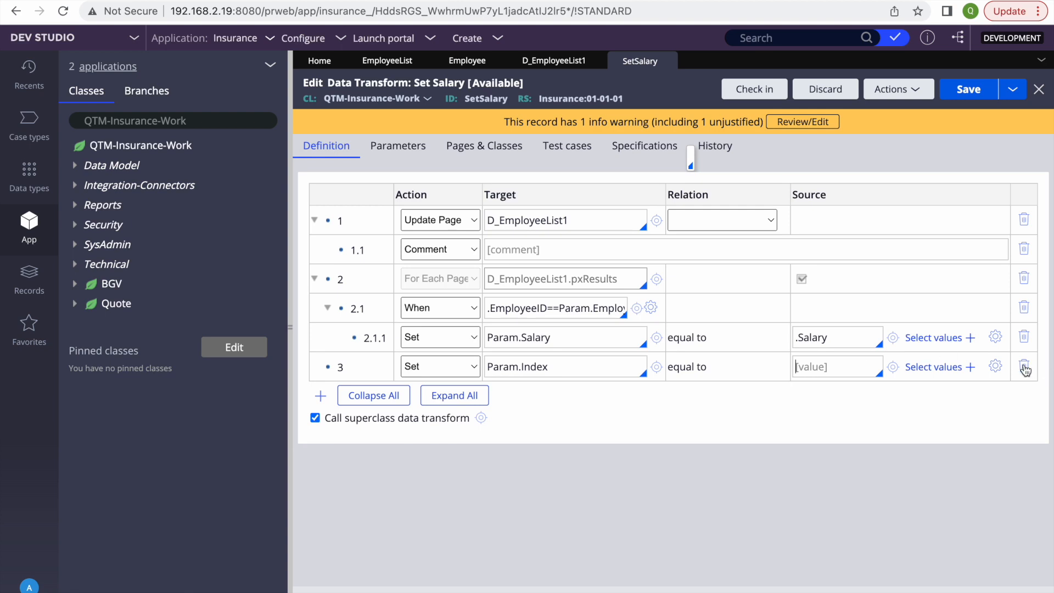
{"action": "left_click", "coordinate": [996, 366]}
{"action": "left_click", "coordinate": [419, 169]}
{"action": "type", "text": "isinpage"}
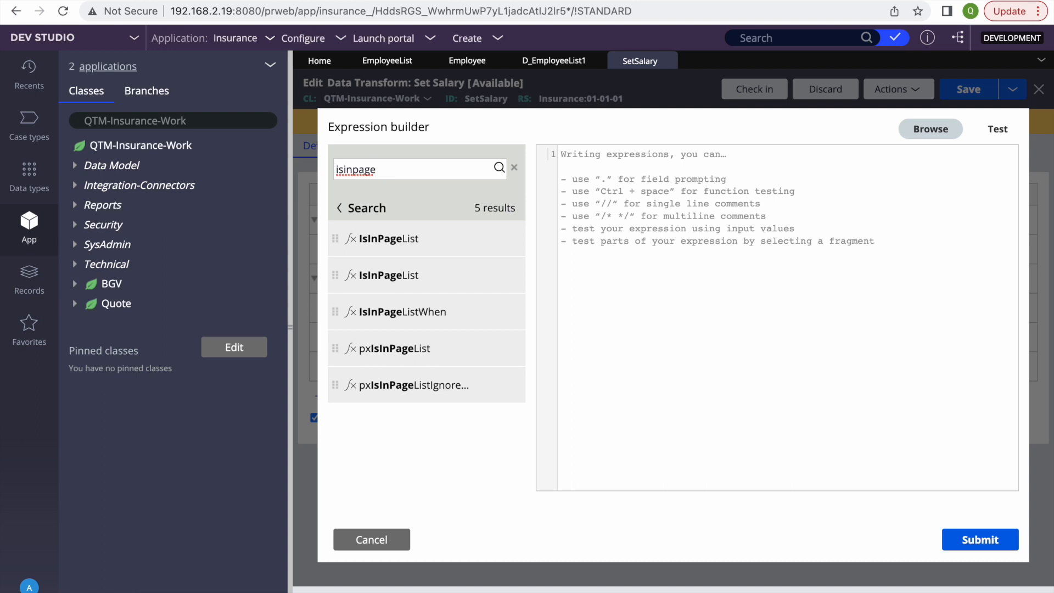
{"action": "mouse_move", "coordinate": [431, 242]}
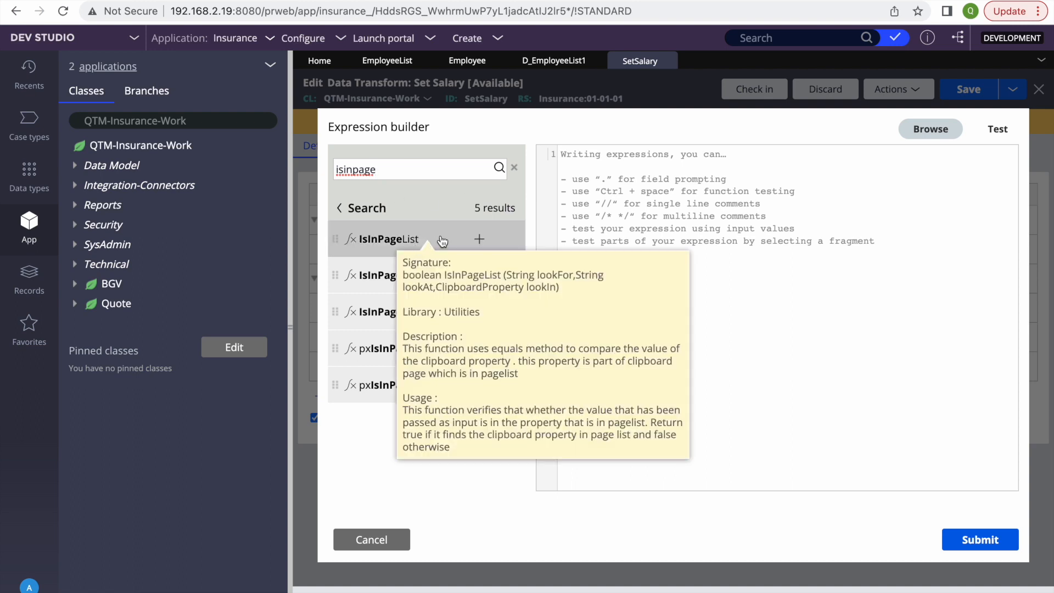
{"action": "left_click", "coordinate": [478, 242]}
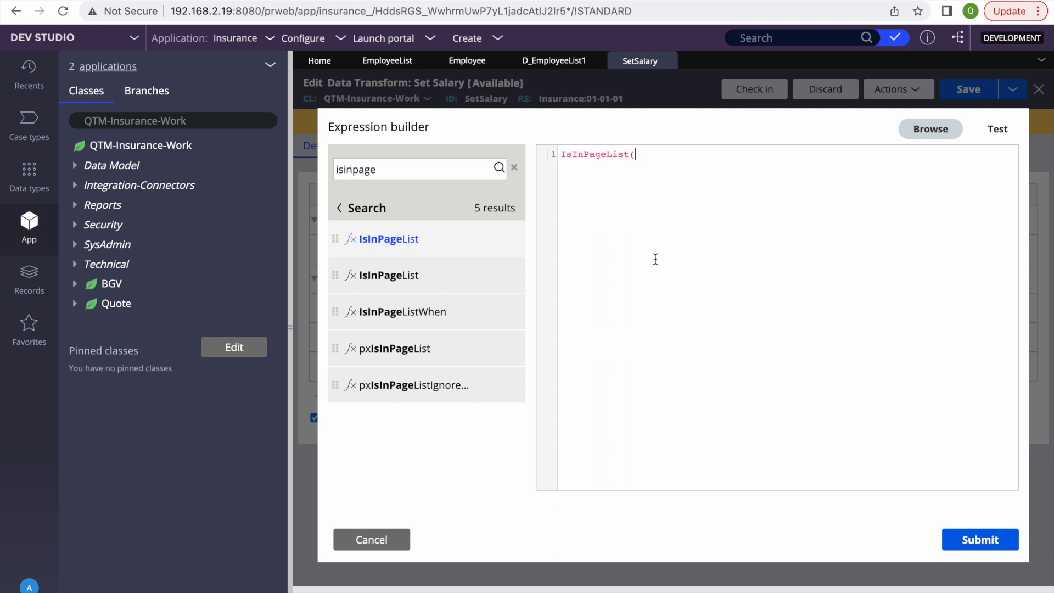
Step: Enter Param.EmployeeID as the first argument of the IsInPageList expression, followed by a comma
{"action": "mouse_move", "coordinate": [426, 242]}
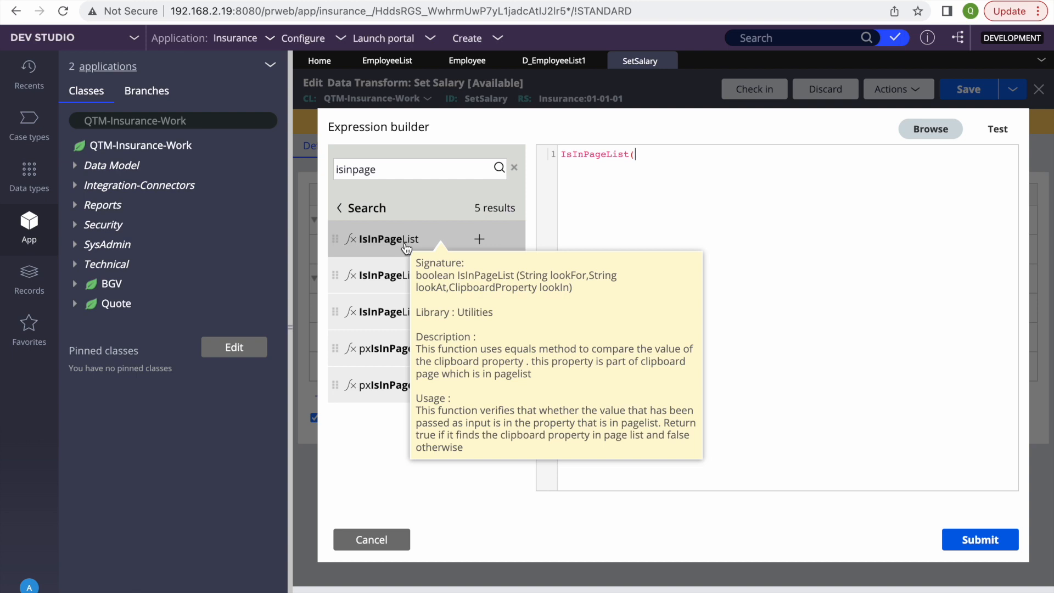
{"action": "type", "text": "Param.Employee"}
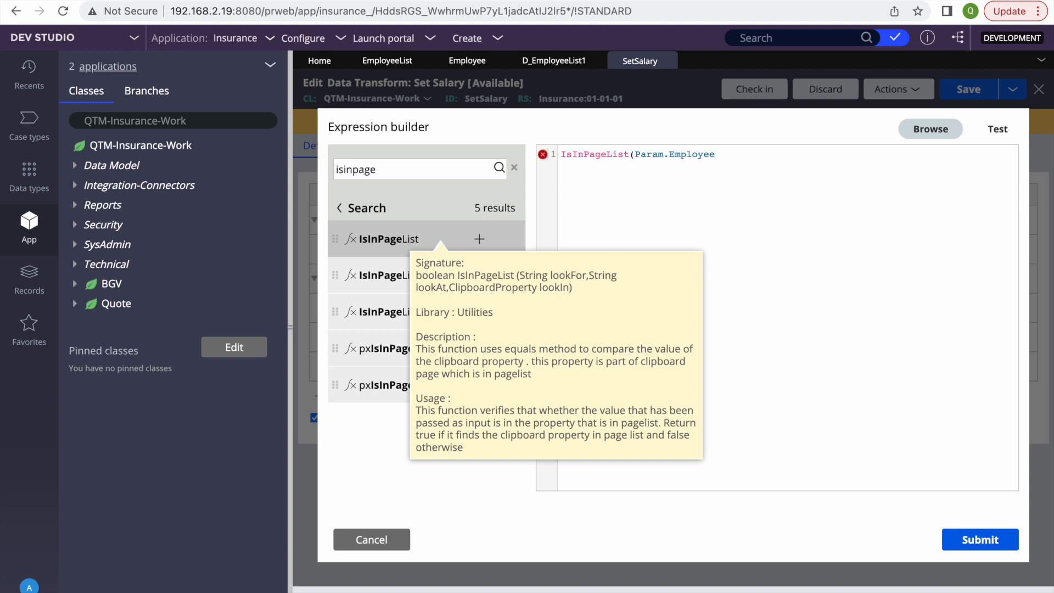
{"action": "type", "text": "ID"}
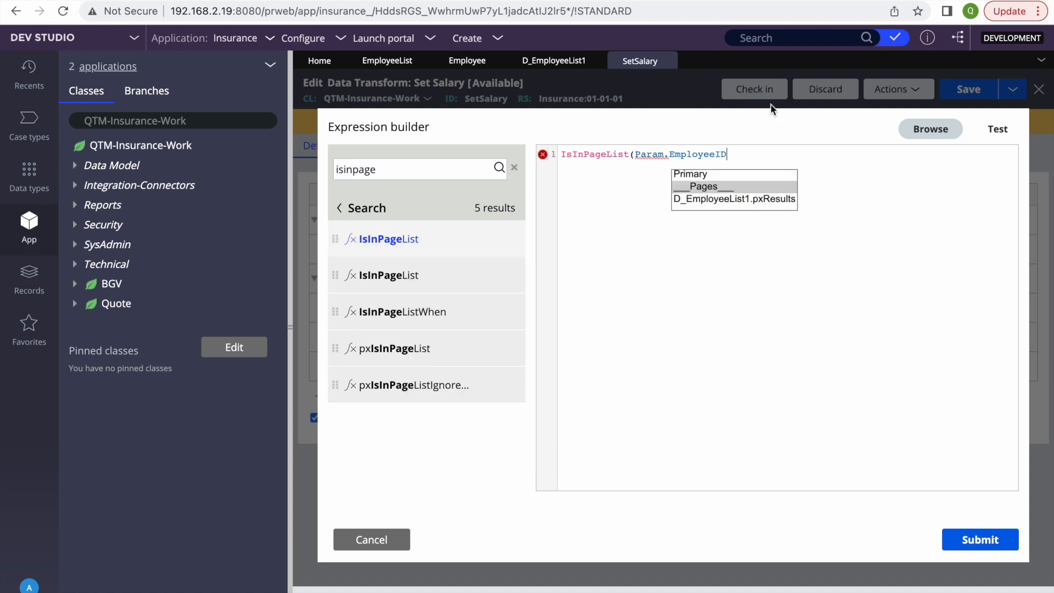
{"action": "type", "text": ","}
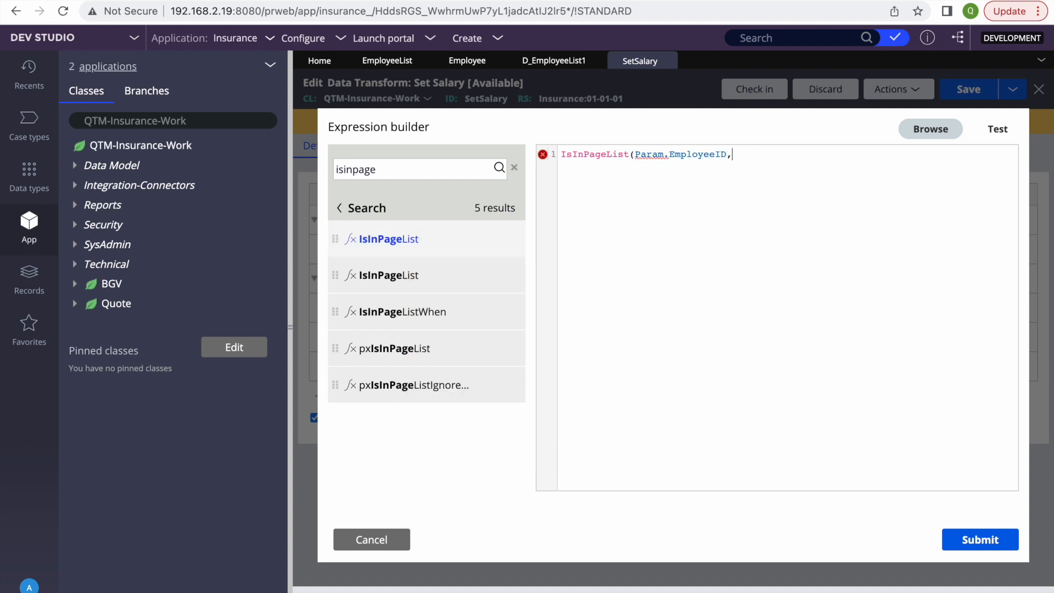
{"action": "key", "text": "F4"}
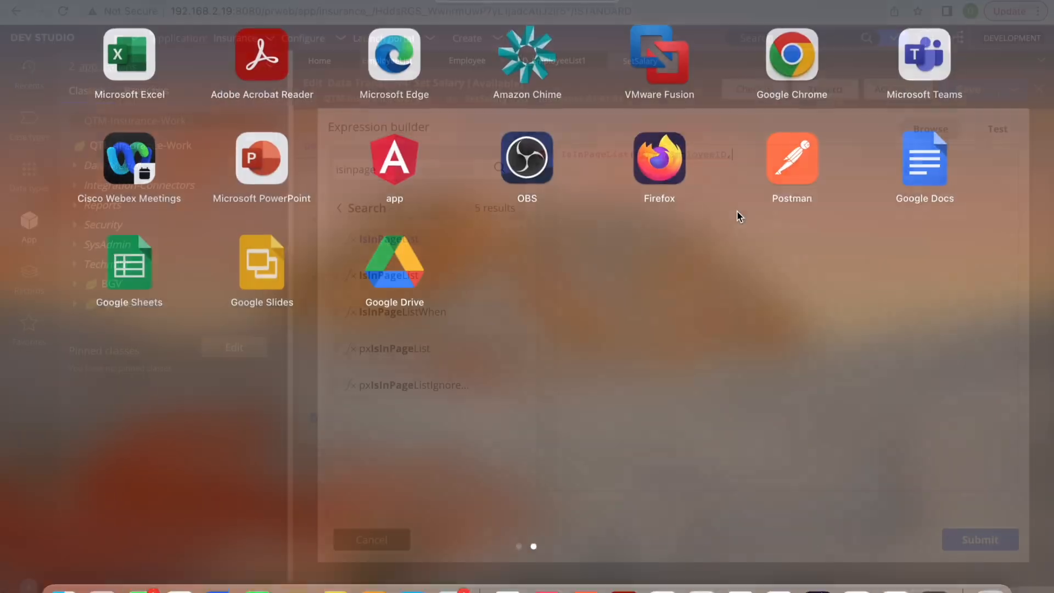
{"action": "left_click", "coordinate": [178, 586]}
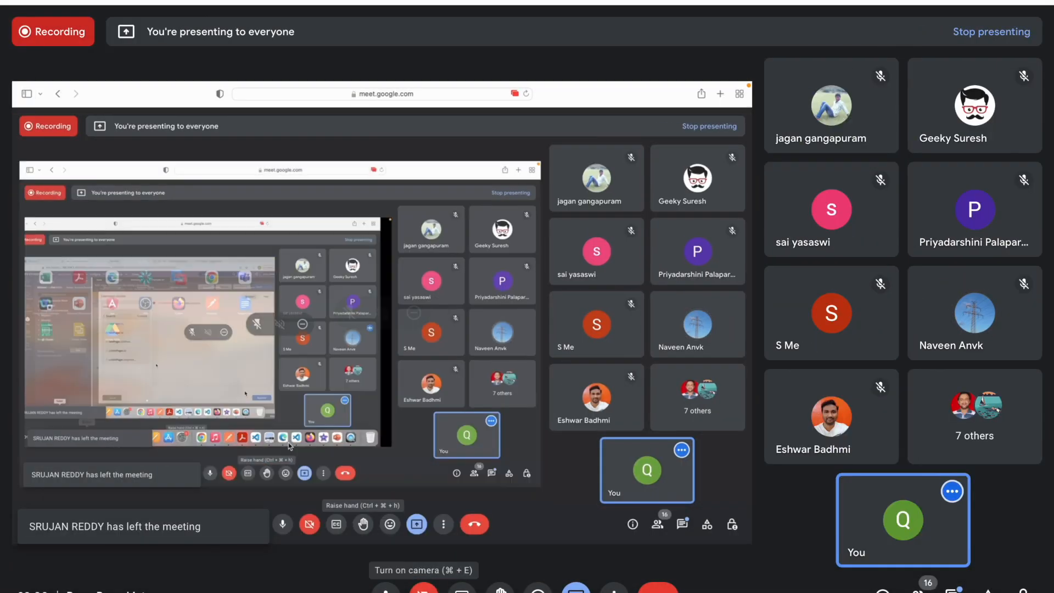
{"action": "left_click", "coordinate": [283, 525]}
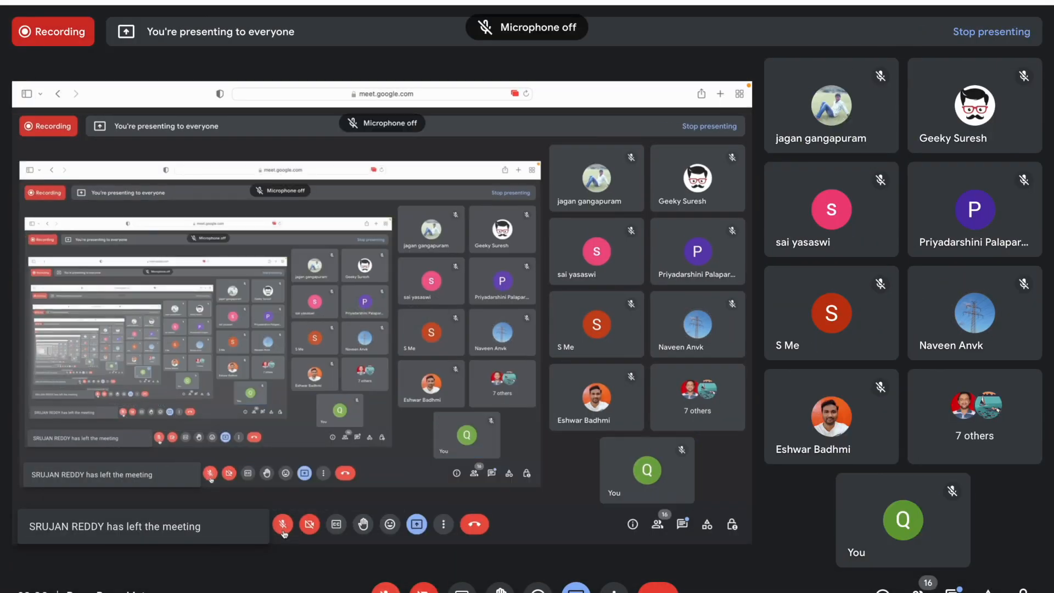
{"action": "left_click", "coordinate": [283, 526]}
{"action": "key", "text": "F4"}
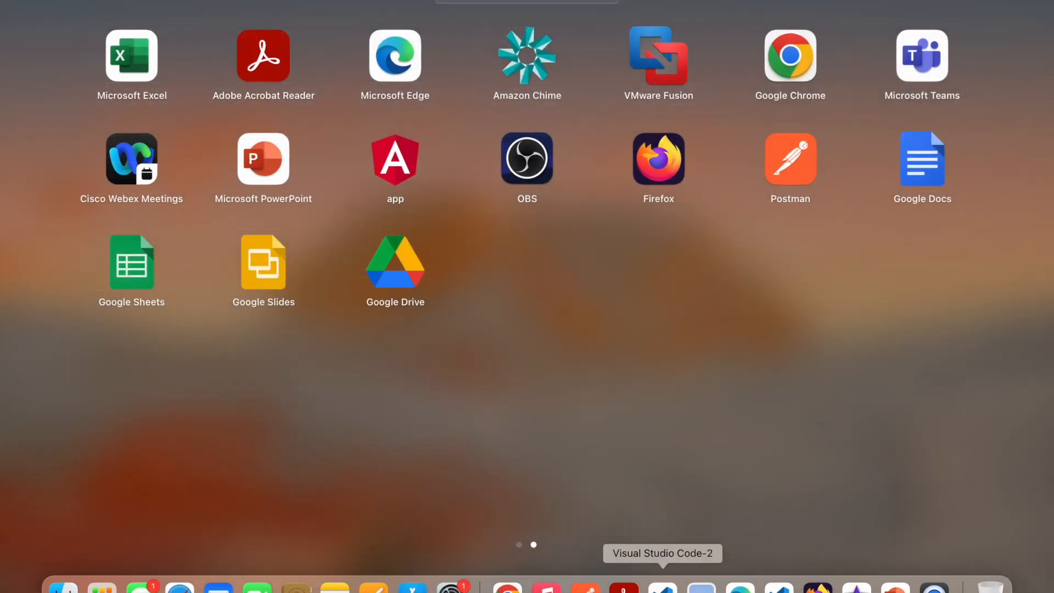
{"action": "left_click", "coordinate": [505, 586]}
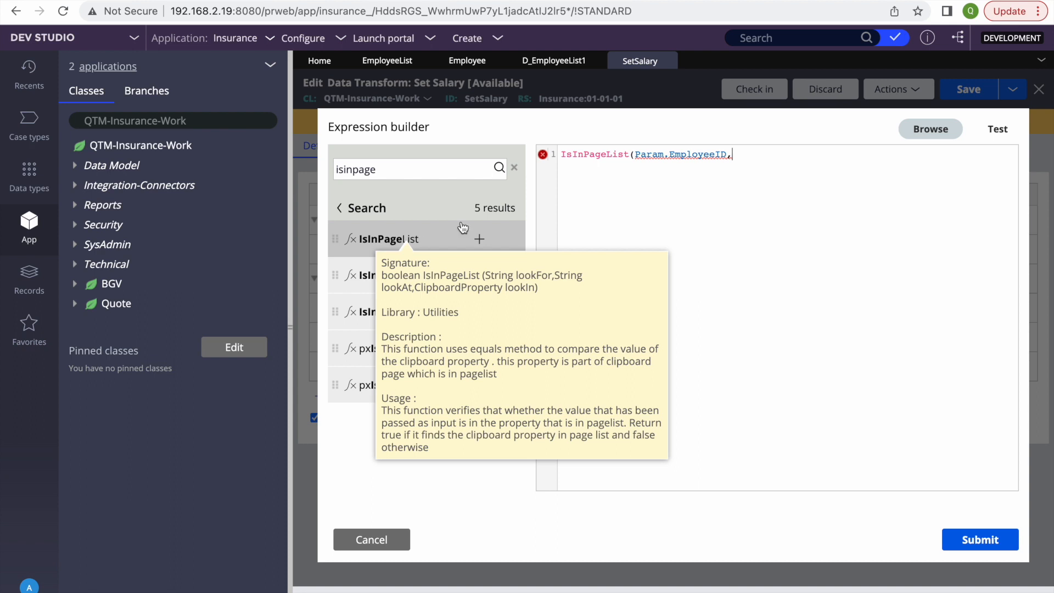
Step: Enter ".EmployeeID" in quotes as the second argument of the IsInPageList expression
{"action": "left_click", "coordinate": [789, 160]}
{"action": "type", "text": "\"."}
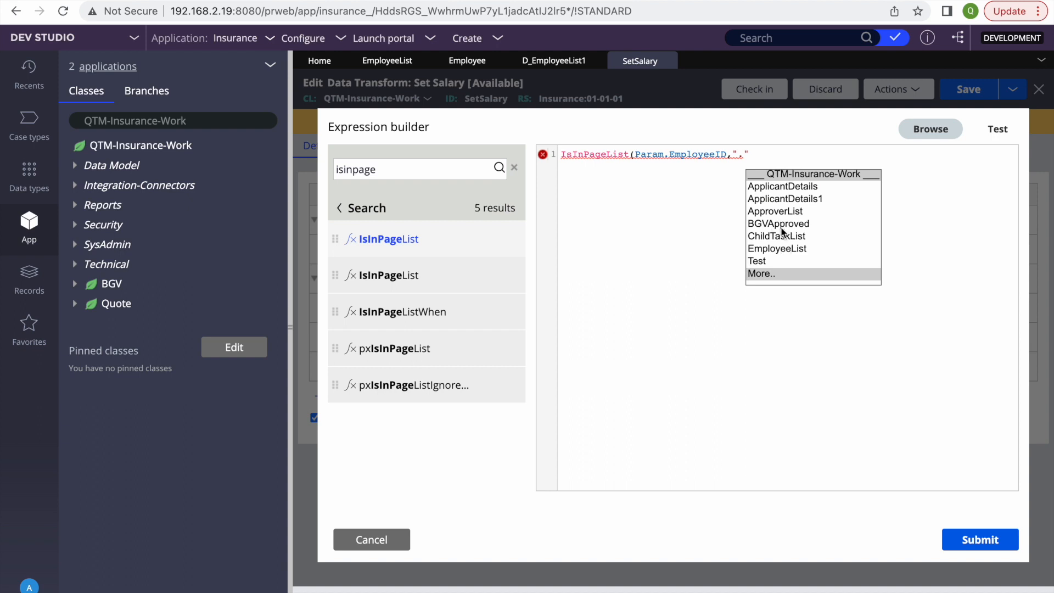
{"action": "type", "text": "e"}
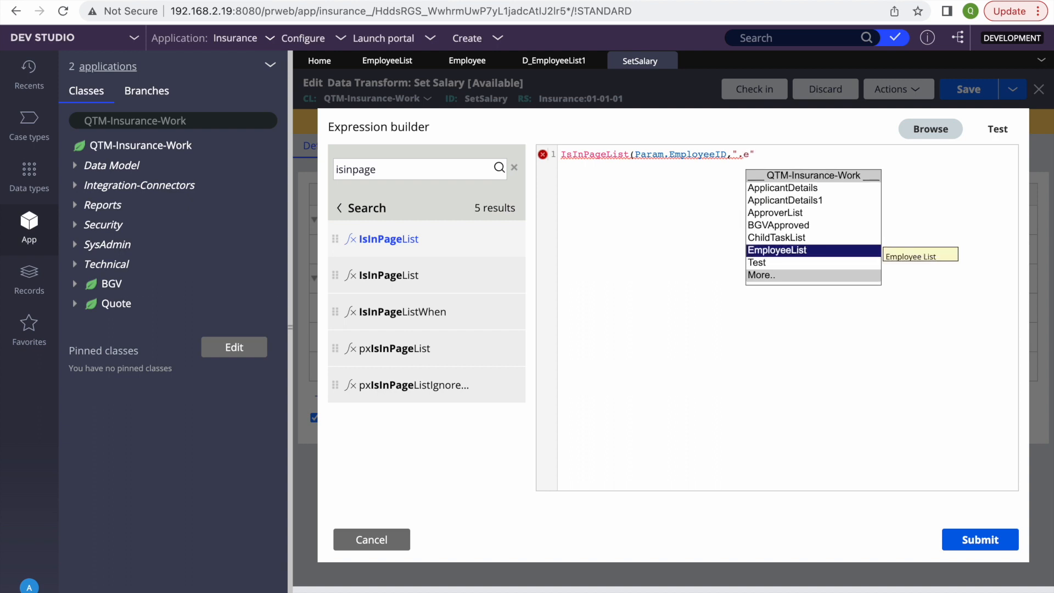
{"action": "key", "text": "BackSpace"}
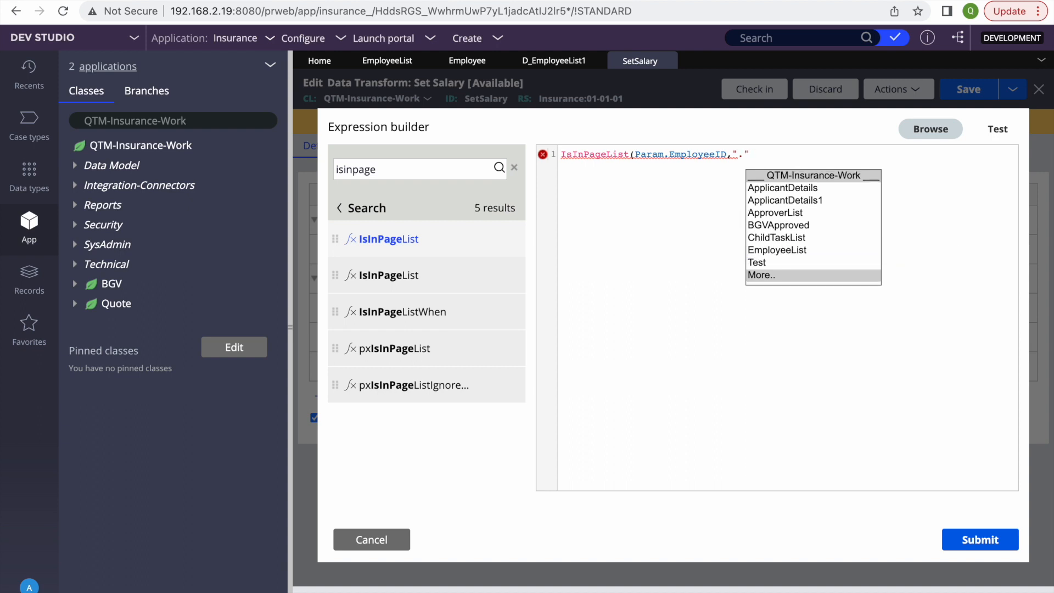
{"action": "type", "text": "Employee"}
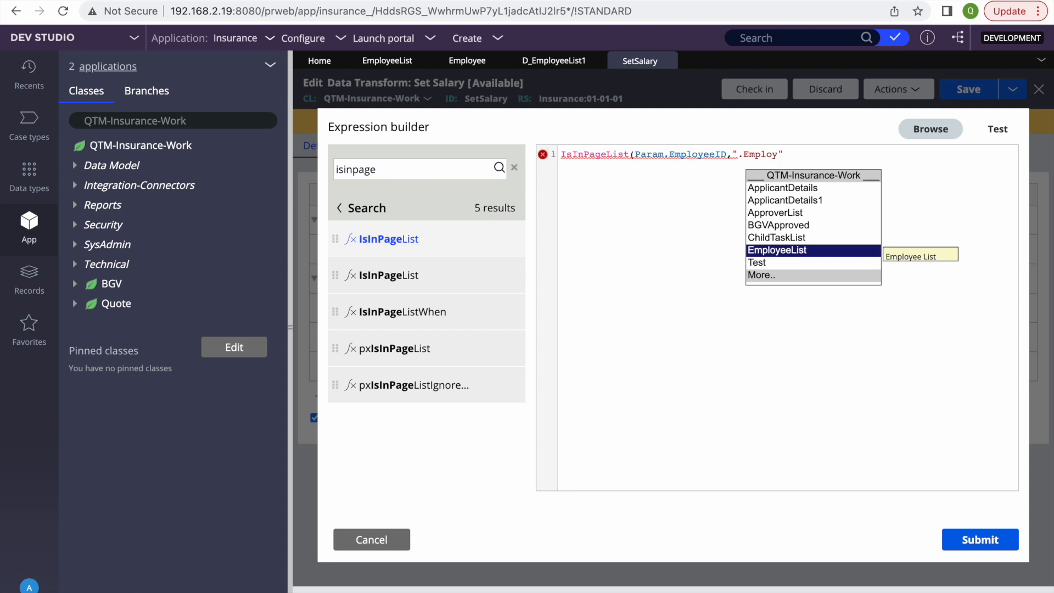
{"action": "type", "text": "ID"}
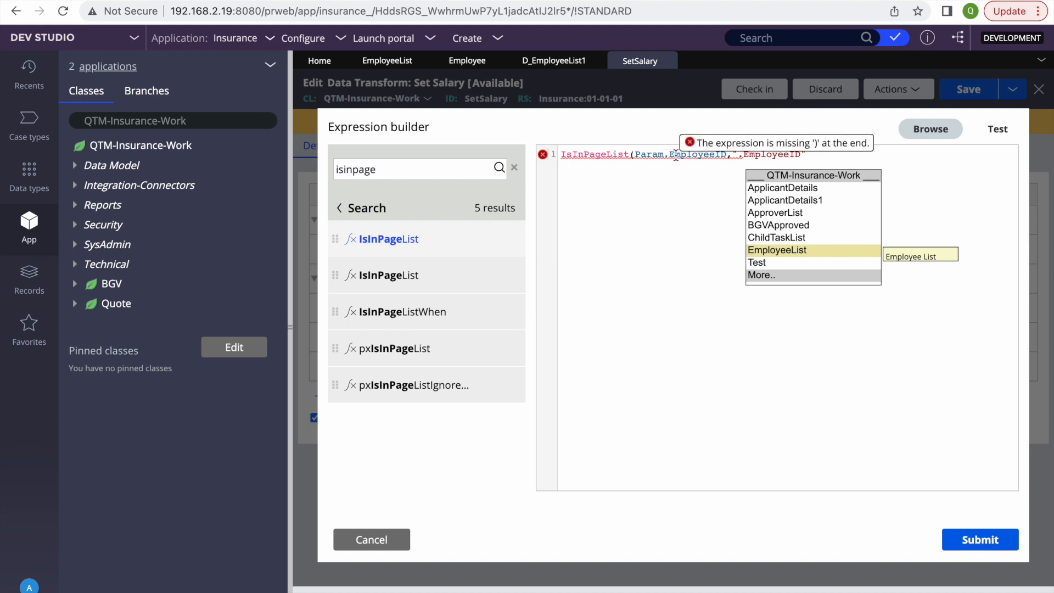
{"action": "left_click", "coordinate": [689, 226]}
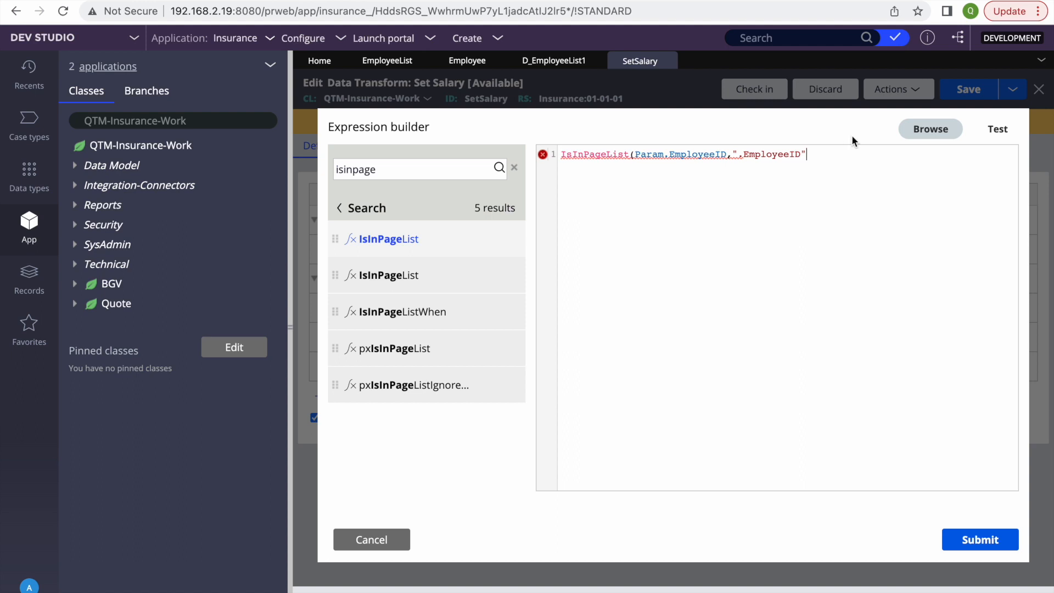
Step: Add a comma, start the unquoted third argument with D_, and submit the partial expression
{"action": "type", "text": ",\""}
{"action": "mouse_move", "coordinate": [399, 240]}
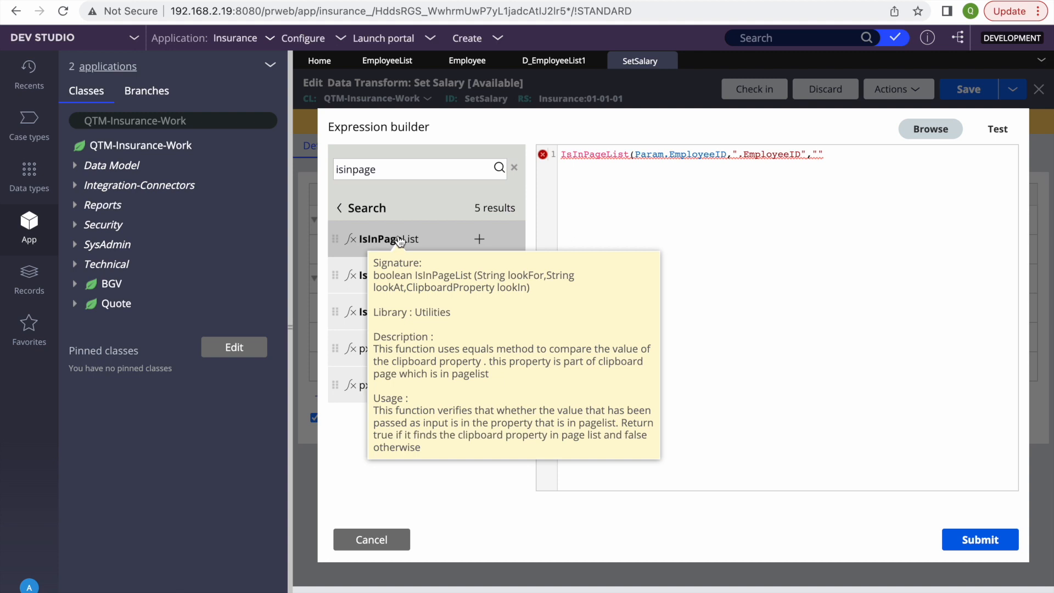
{"action": "key", "text": "Right"}
{"action": "key", "text": "BackSpace"}
{"action": "key", "text": "BackSpace"}
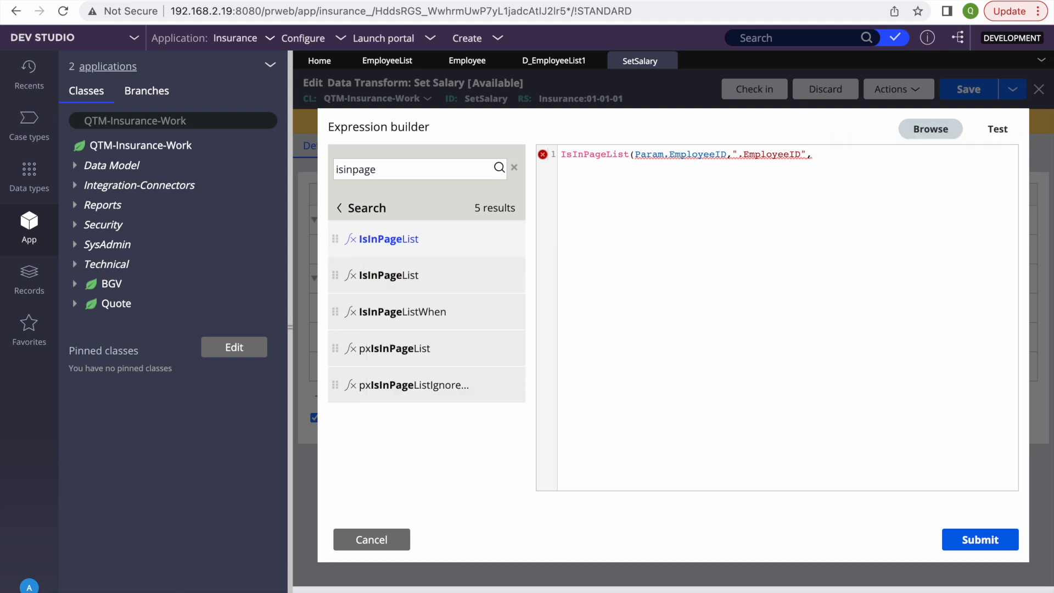
{"action": "type", "text": "D_"}
{"action": "left_click", "coordinate": [972, 538]}
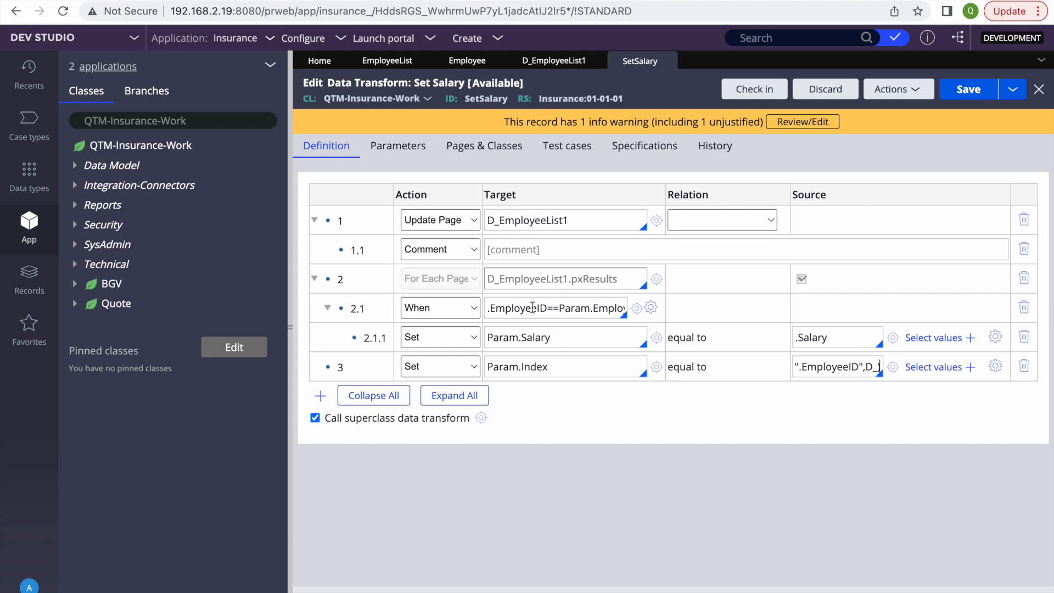
Step: Copy the page name from row 1's target and paste it over D_ as the third argument in row 3's source expression
{"action": "double_click", "coordinate": [511, 218]}
{"action": "key", "text": "super+c"}
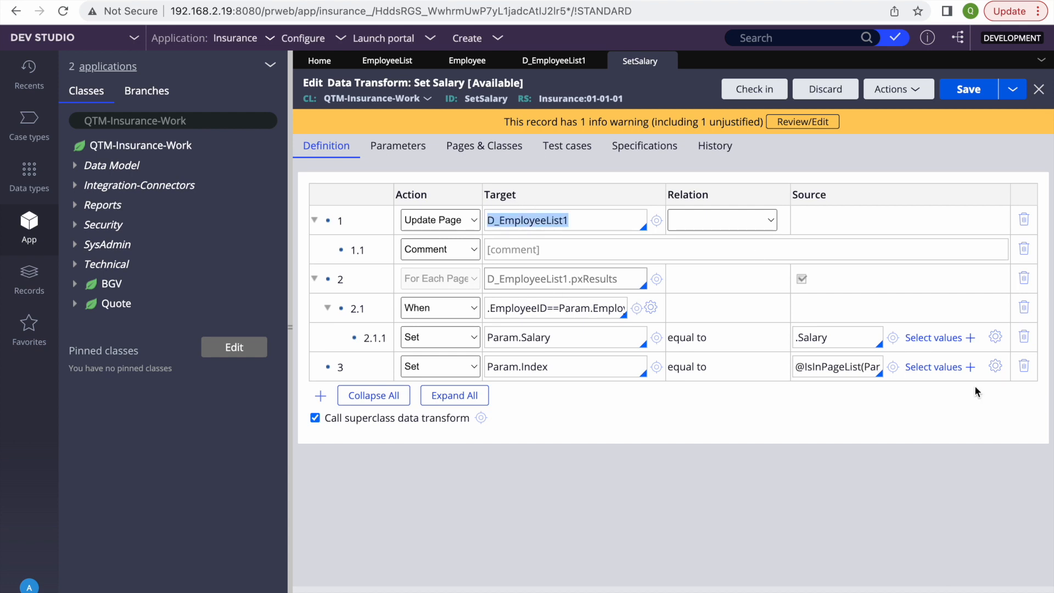
{"action": "left_click", "coordinate": [995, 365]}
{"action": "left_click", "coordinate": [722, 154]}
{"action": "key", "text": "BackSpace"}
{"action": "key", "text": "BackSpace"}
{"action": "key", "text": "super+v"}
{"action": "key", "text": "BackSpace"}
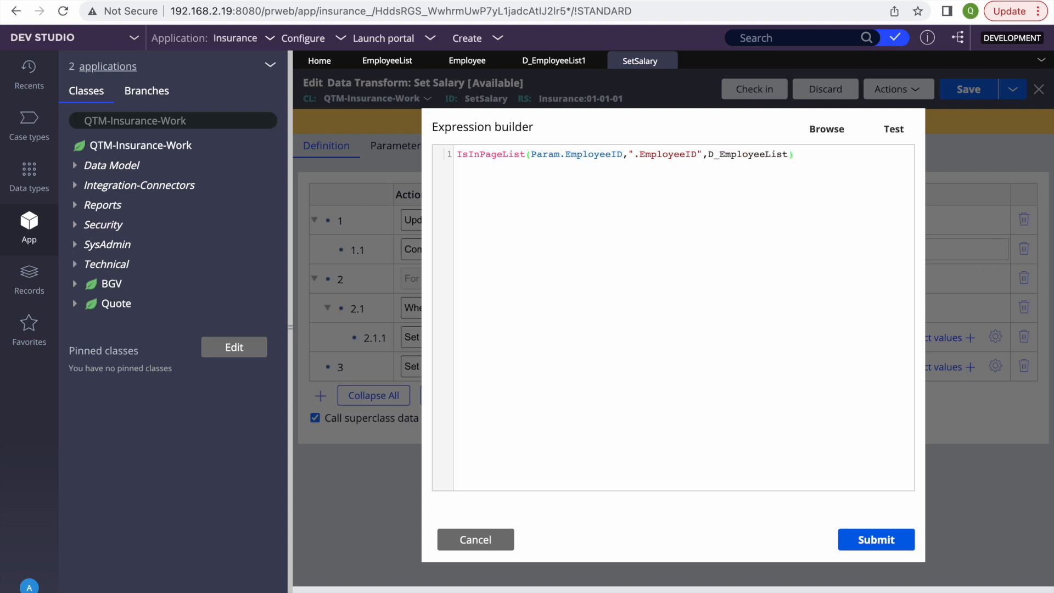
Step: Complete the third argument of the IsInPageList expression as D_EmployeeList1.pxResults
{"action": "type", "text": "1.PXrES"}
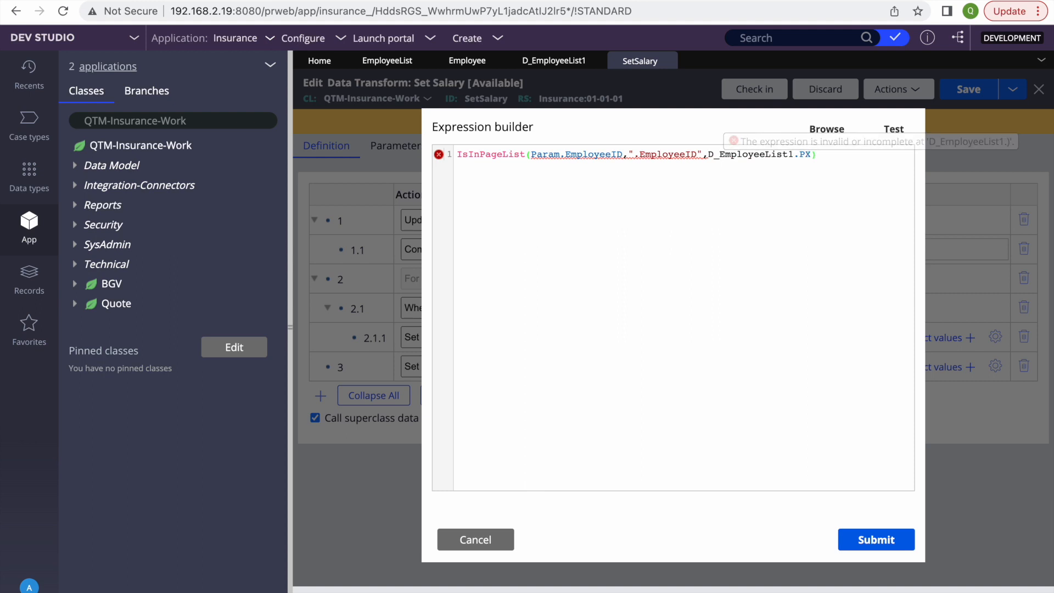
{"action": "type", "text": "ULT"}
{"action": "key", "text": "BackSpace"}
{"action": "key", "text": "BackSpace"}
{"action": "key", "text": "BackSpace"}
{"action": "key", "text": "BackSpace"}
{"action": "key", "text": "BackSpace"}
{"action": "key", "text": "BackSpace"}
{"action": "key", "text": "BackSpace"}
{"action": "key", "text": "BackSpace"}
{"action": "key", "text": "BackSpace"}
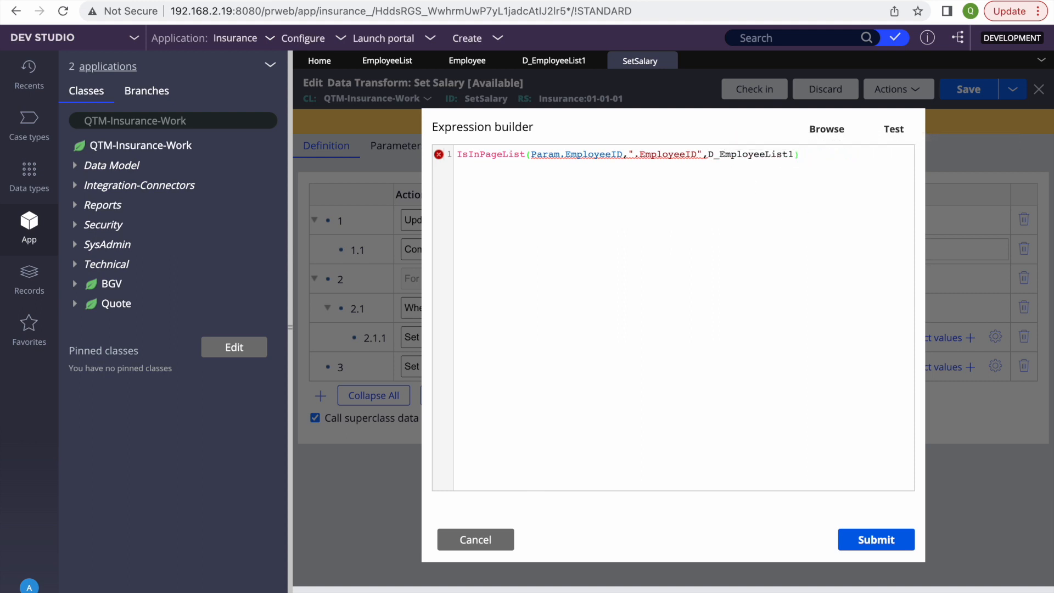
{"action": "type", "text": ".pxResults"}
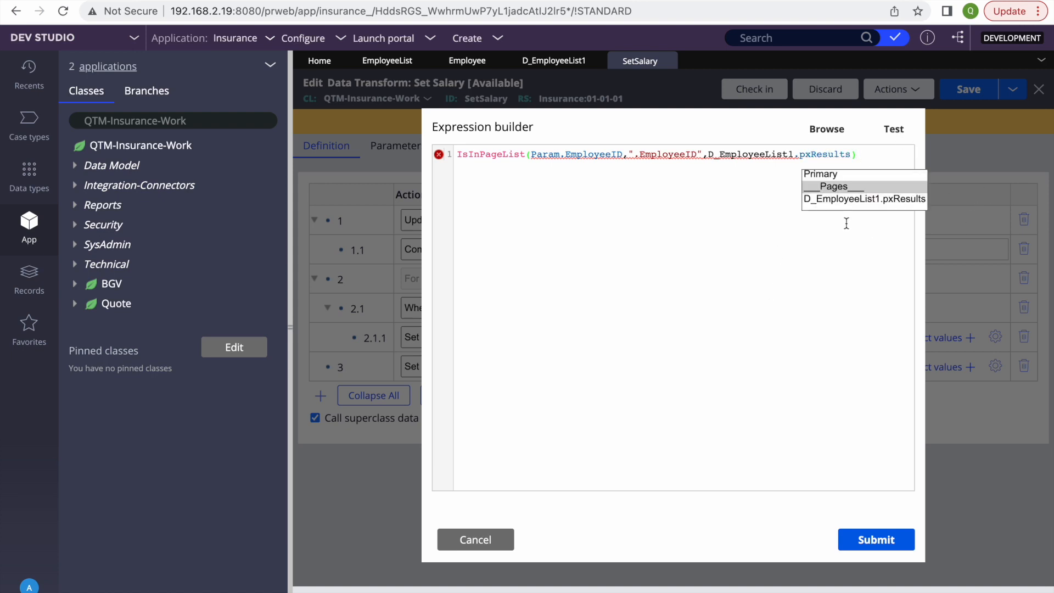
{"action": "left_click", "coordinate": [801, 268]}
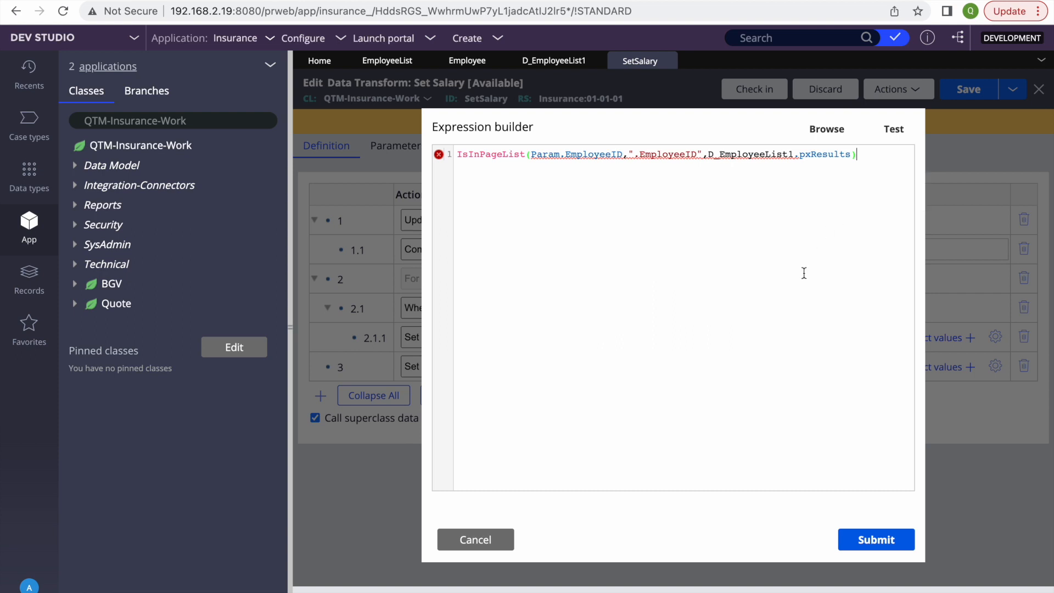
Step: Test the IsInPageList expression with EmployeeID values 1 and 8, and save it in the data transform
{"action": "left_click", "coordinate": [894, 129]}
{"action": "left_click", "coordinate": [843, 218]}
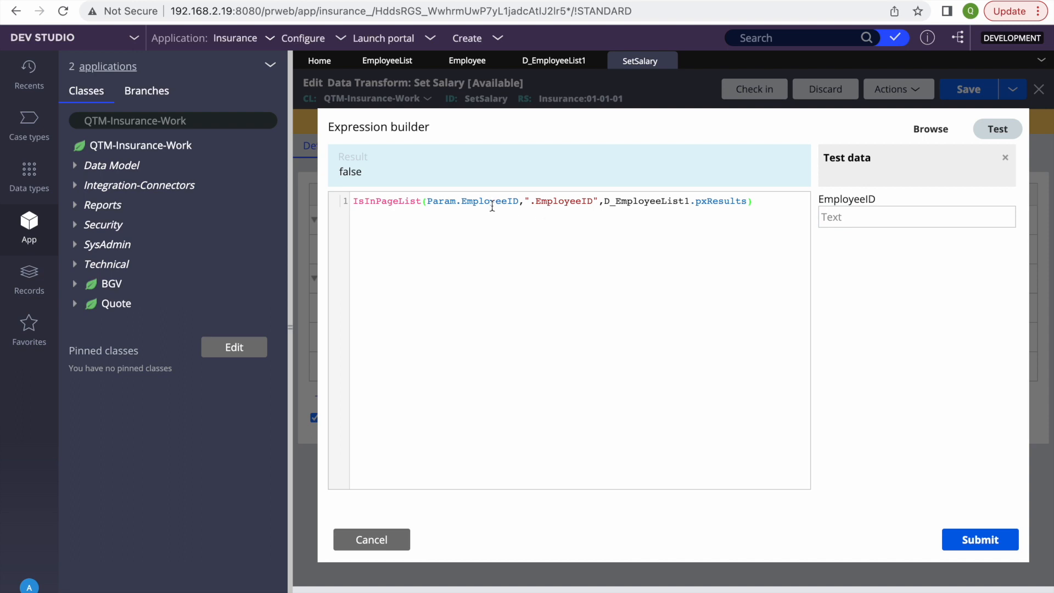
{"action": "left_click", "coordinate": [864, 216]}
{"action": "type", "text": "1"}
{"action": "left_click", "coordinate": [890, 324]}
{"action": "left_click", "coordinate": [860, 220]}
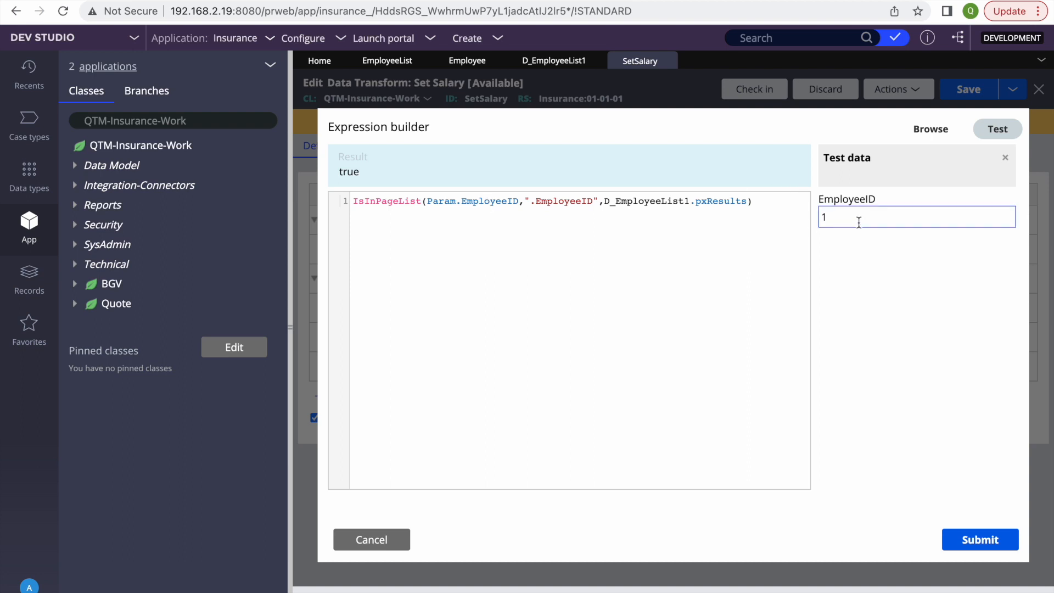
{"action": "key", "text": "BackSpace"}
{"action": "type", "text": "8"}
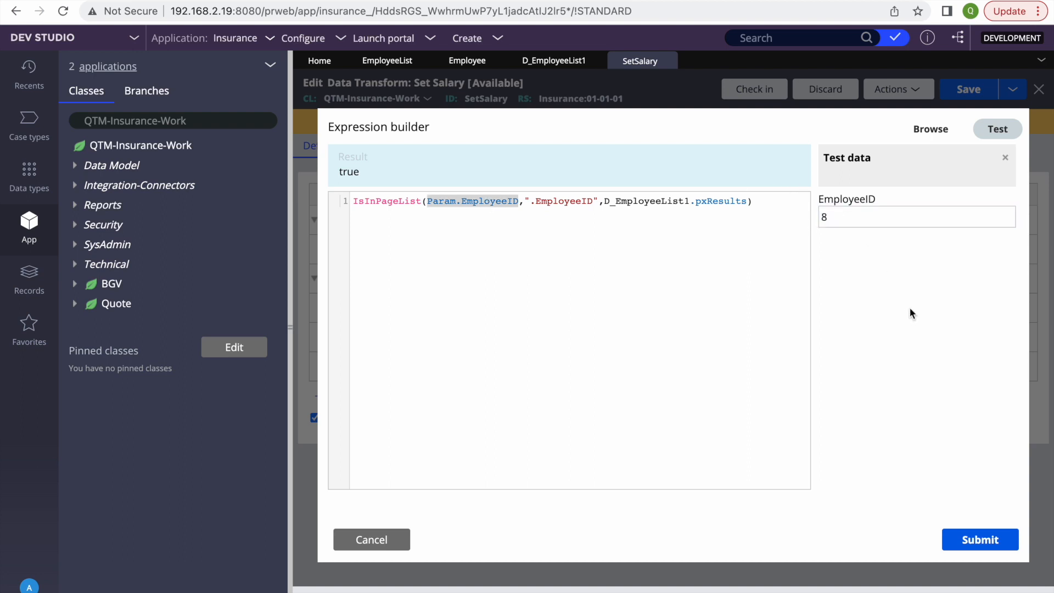
{"action": "left_click", "coordinate": [910, 313]}
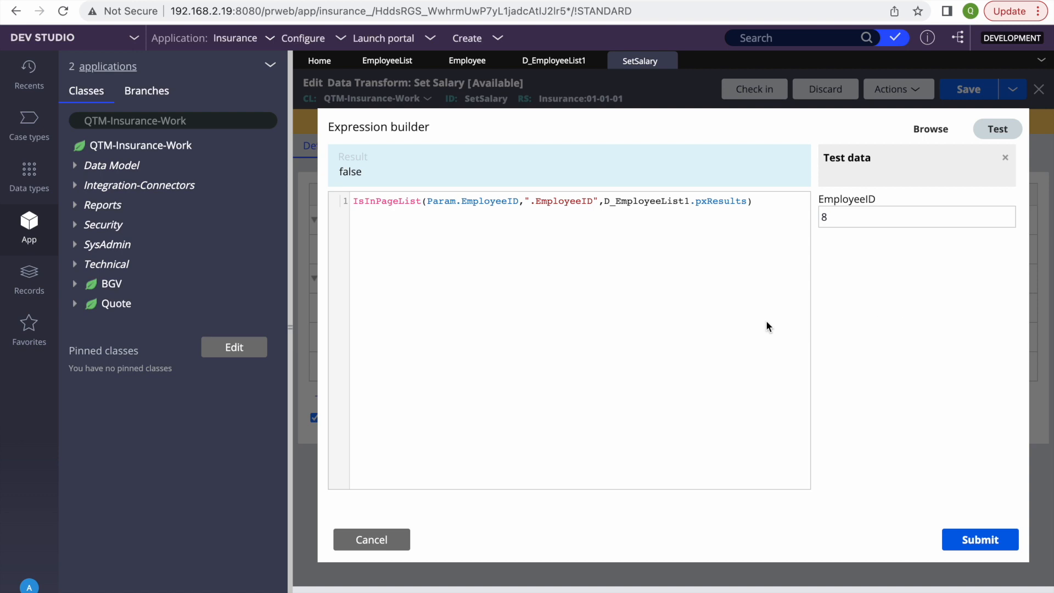
{"action": "left_click", "coordinate": [979, 540]}
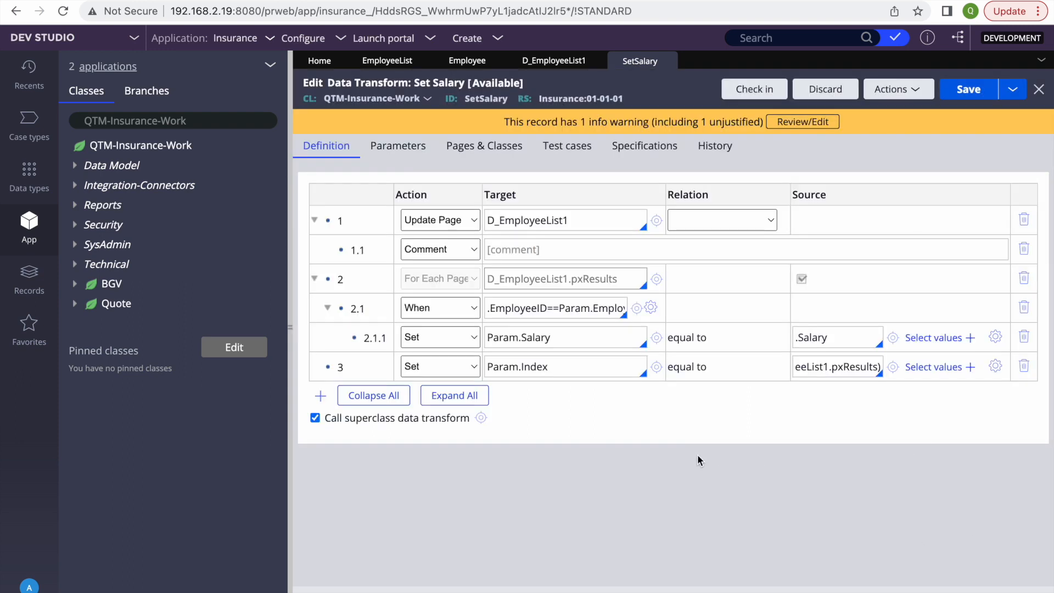
{"action": "left_click", "coordinate": [968, 90]}
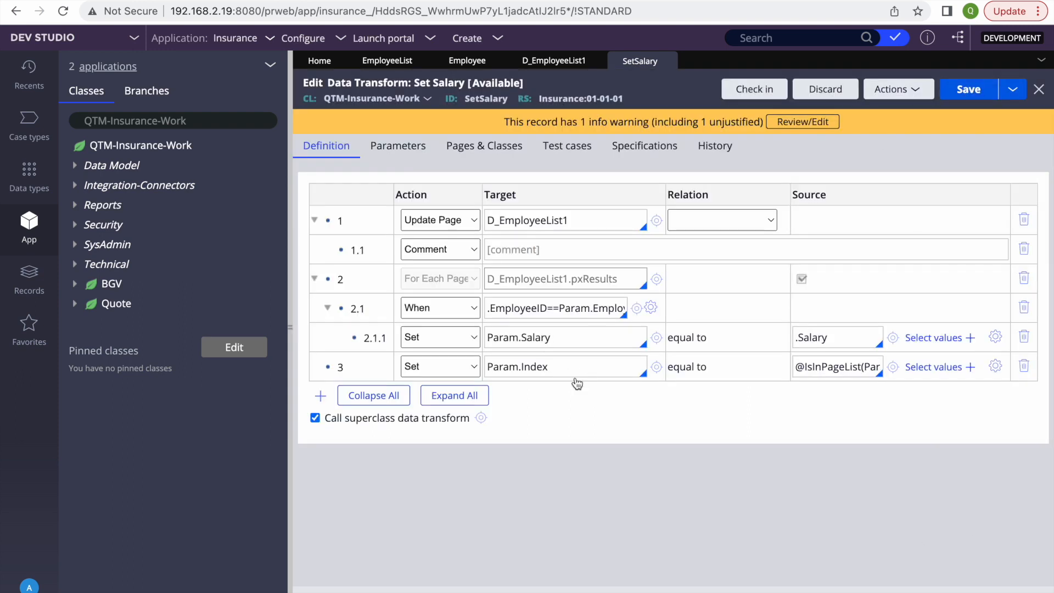
Step: Change row 3's target to Param.Exists and save the SetSalary data transform
{"action": "triple_click", "coordinate": [563, 365]}
{"action": "key", "text": "BackSpace"}
{"action": "type", "text": "Para.m.Ex"}
{"action": "key", "text": "BackSpace"}
{"action": "key", "text": "BackSpace"}
{"action": "key", "text": "BackSpace"}
{"action": "type", "text": "Exists"}
{"action": "left_click", "coordinate": [971, 89]}
Step: Collapse the row 2 loop and examine each argument of row 3's IsInPageList expression, closing the expression builder without changes
{"action": "left_click", "coordinate": [316, 276]}
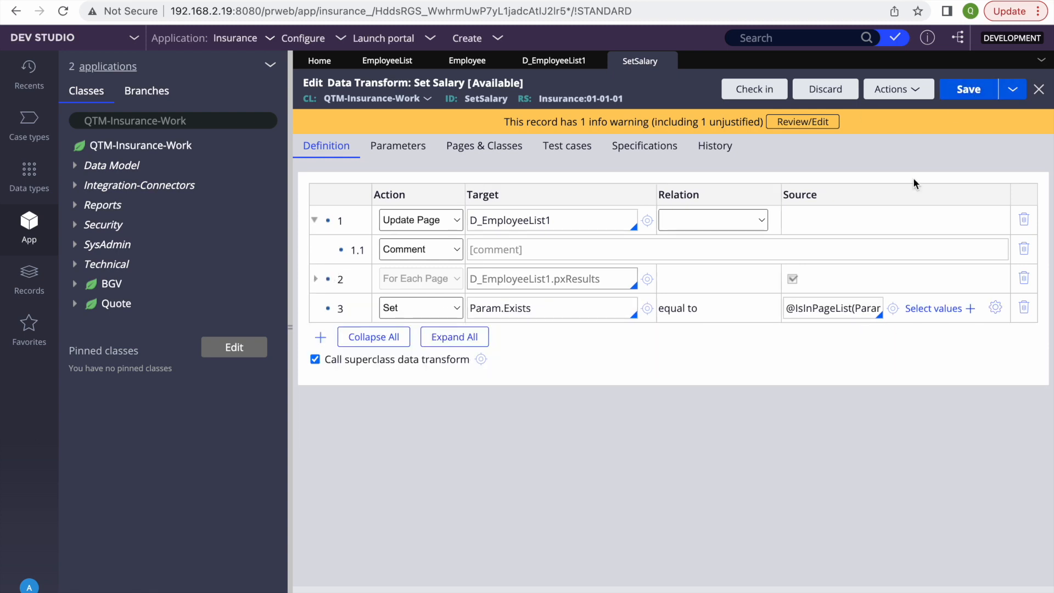
{"action": "left_click", "coordinate": [995, 307]}
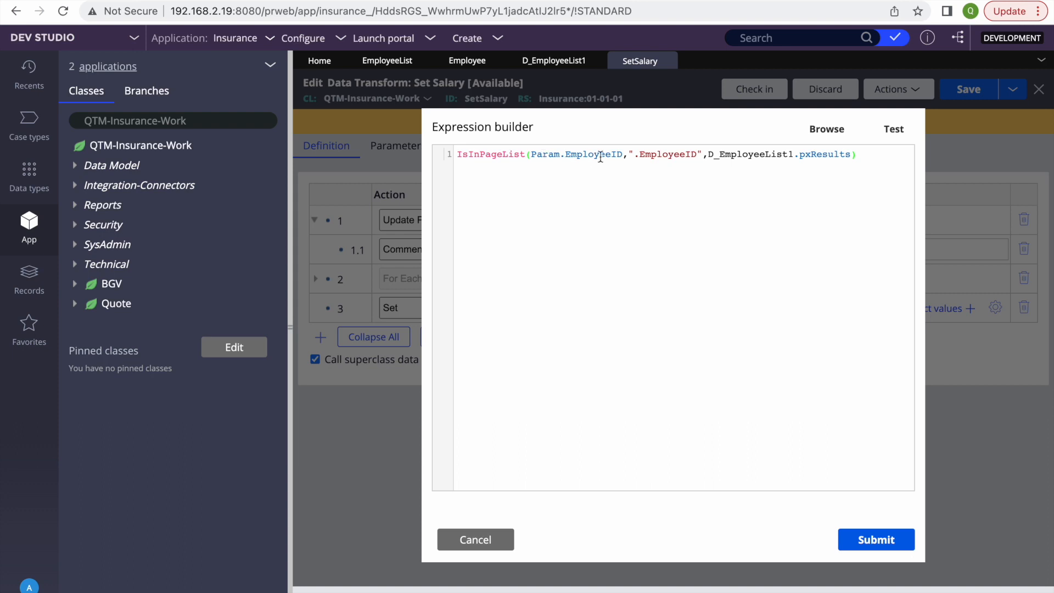
{"action": "double_click", "coordinate": [675, 155]}
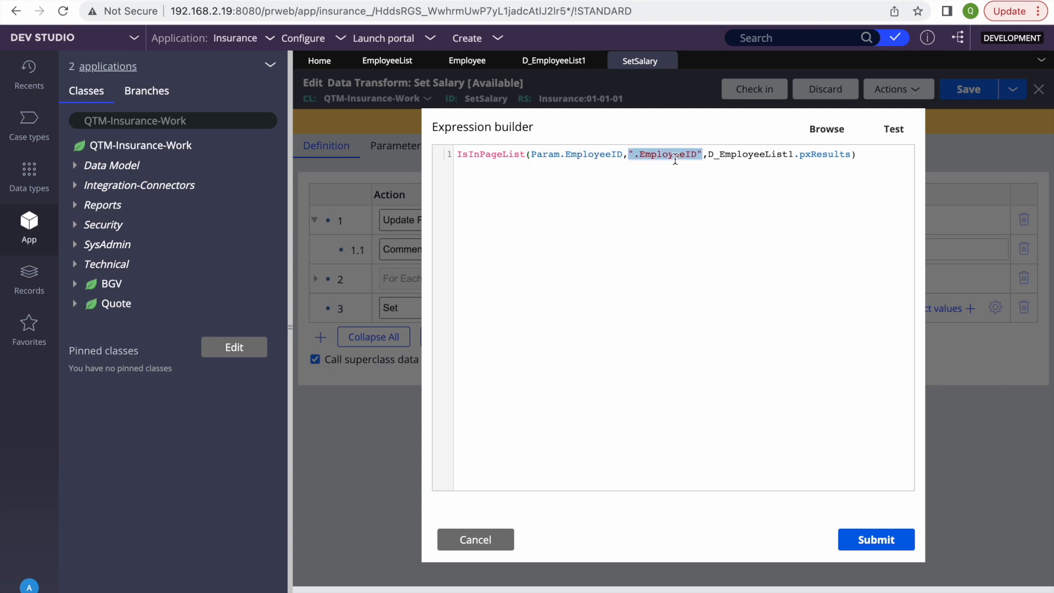
{"action": "left_click", "coordinate": [733, 330]}
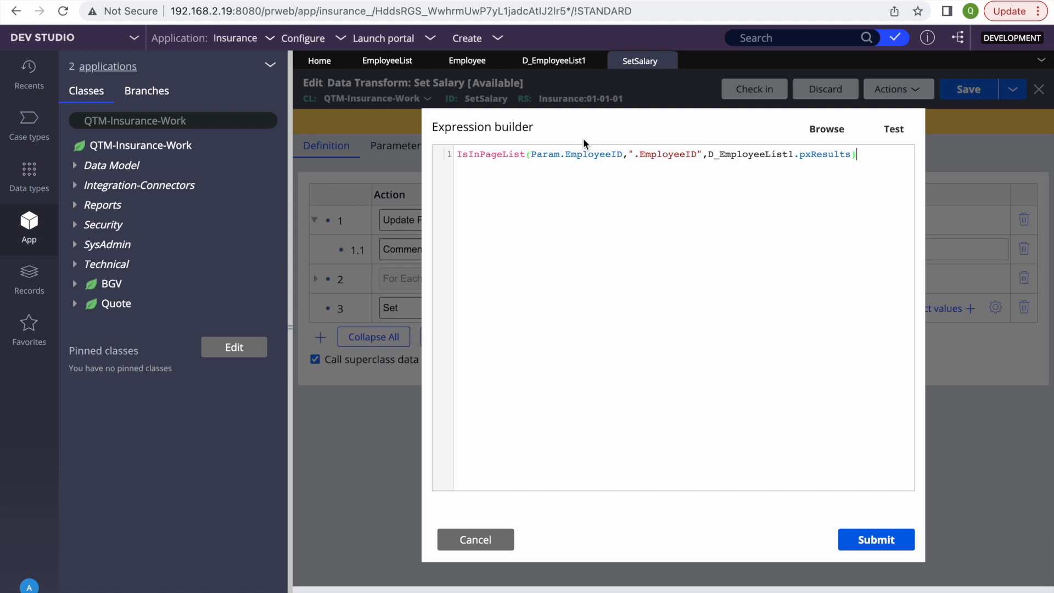
{"action": "double_click", "coordinate": [585, 154]}
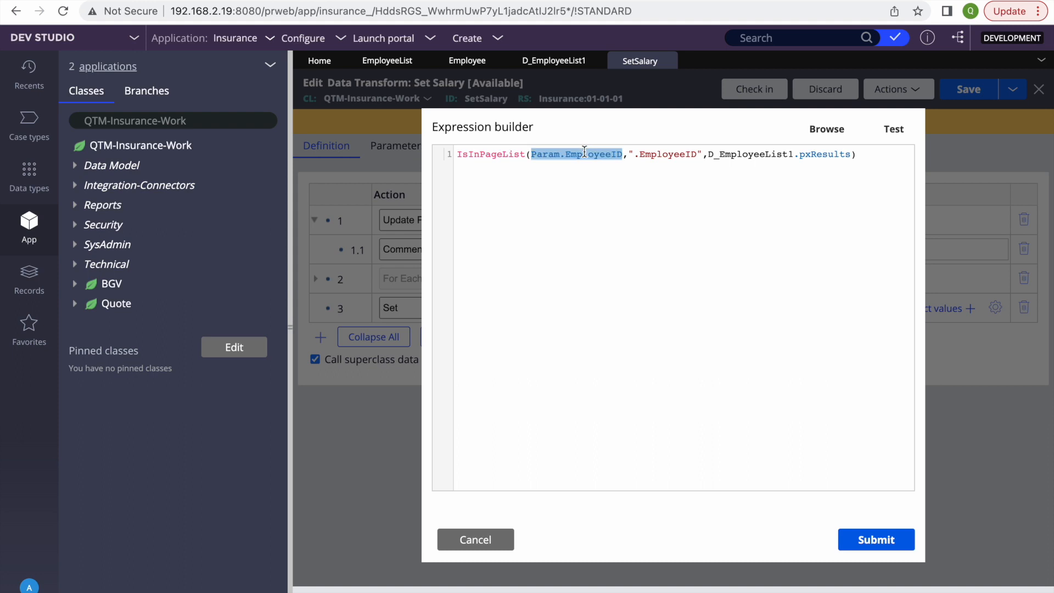
{"action": "key", "text": "ctrl+a"}
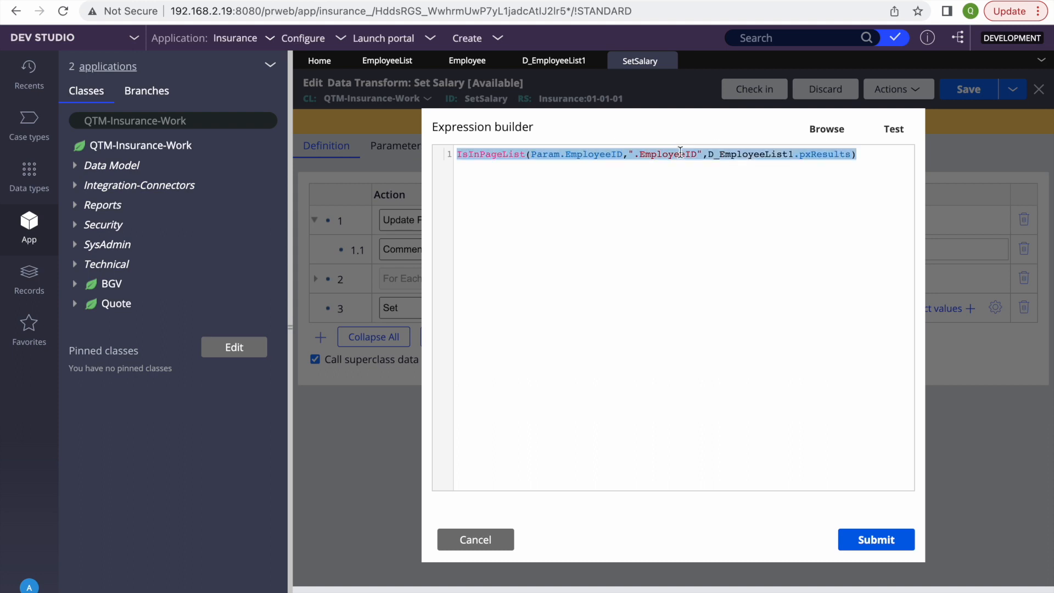
{"action": "left_click", "coordinate": [816, 214]}
{"action": "left_click_drag", "start_coordinate": [852, 154], "coordinate": [634, 156]}
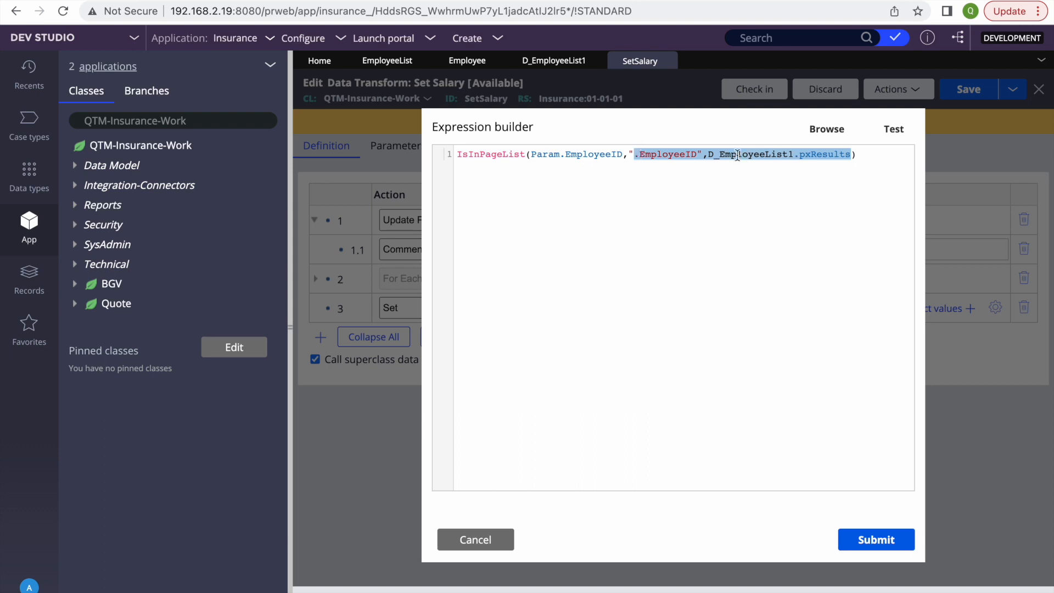
{"action": "left_click", "coordinate": [738, 155]}
{"action": "double_click", "coordinate": [834, 154]}
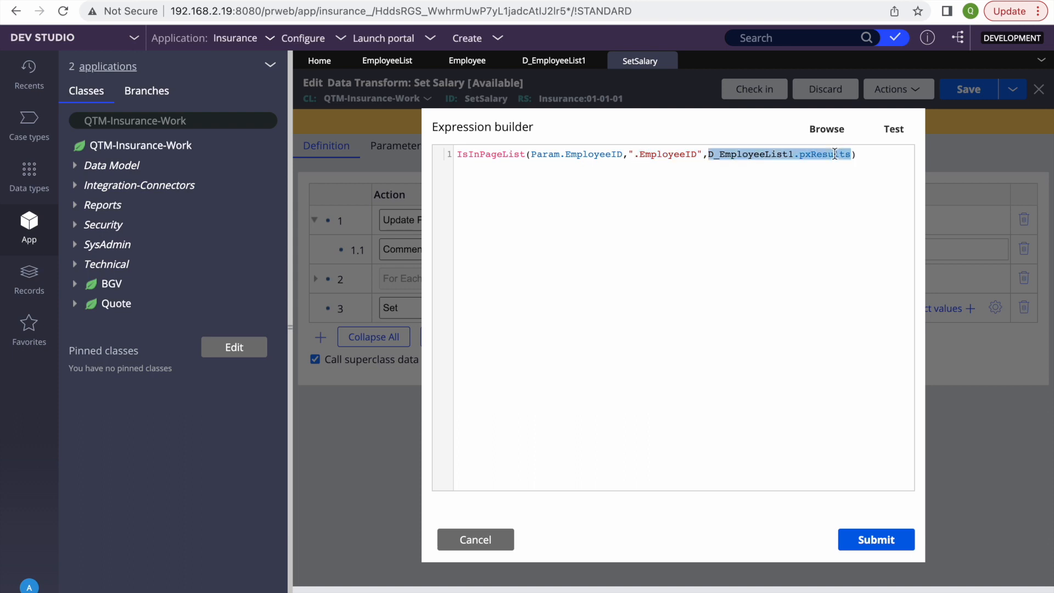
{"action": "double_click", "coordinate": [655, 154]}
{"action": "left_click_drag", "start_coordinate": [623, 155], "coordinate": [531, 158]}
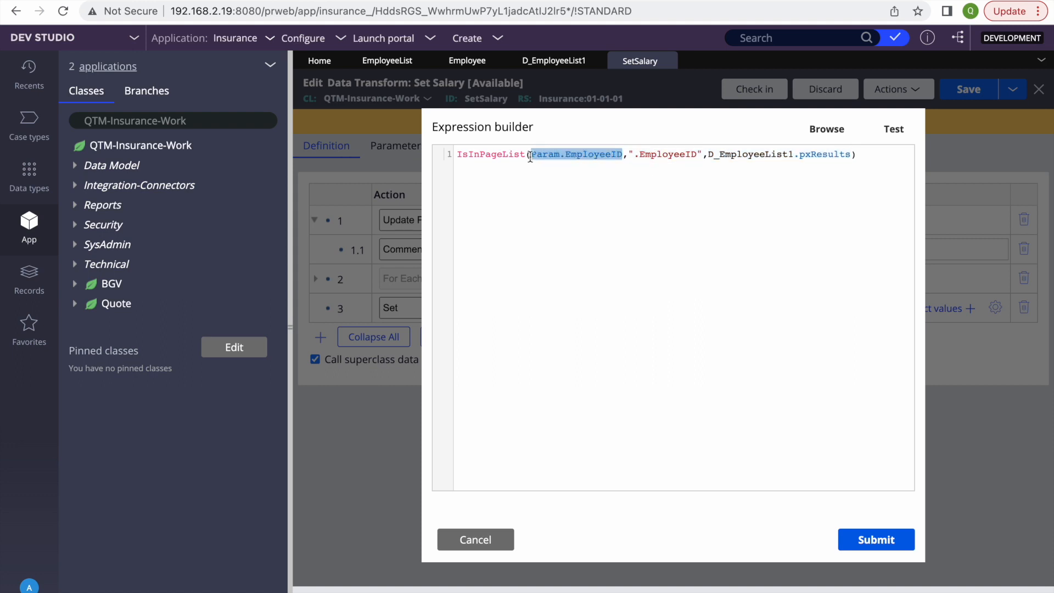
{"action": "left_click", "coordinate": [852, 154]}
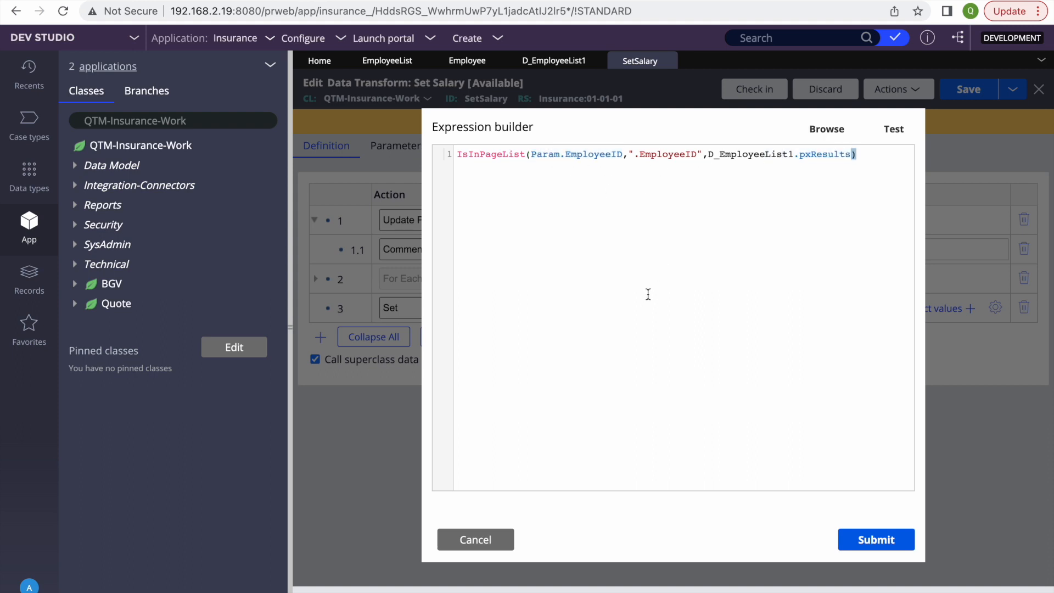
{"action": "left_click", "coordinate": [477, 540]}
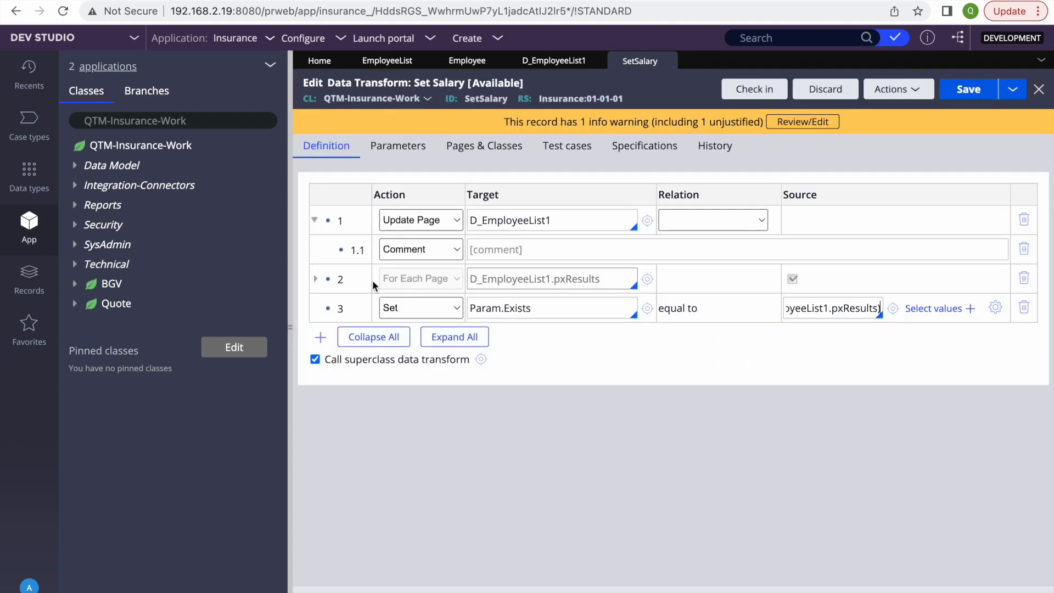
Step: Expand the row 2 loop and examine its page list target and the When condition in row 2.1
{"action": "left_click", "coordinate": [316, 279]}
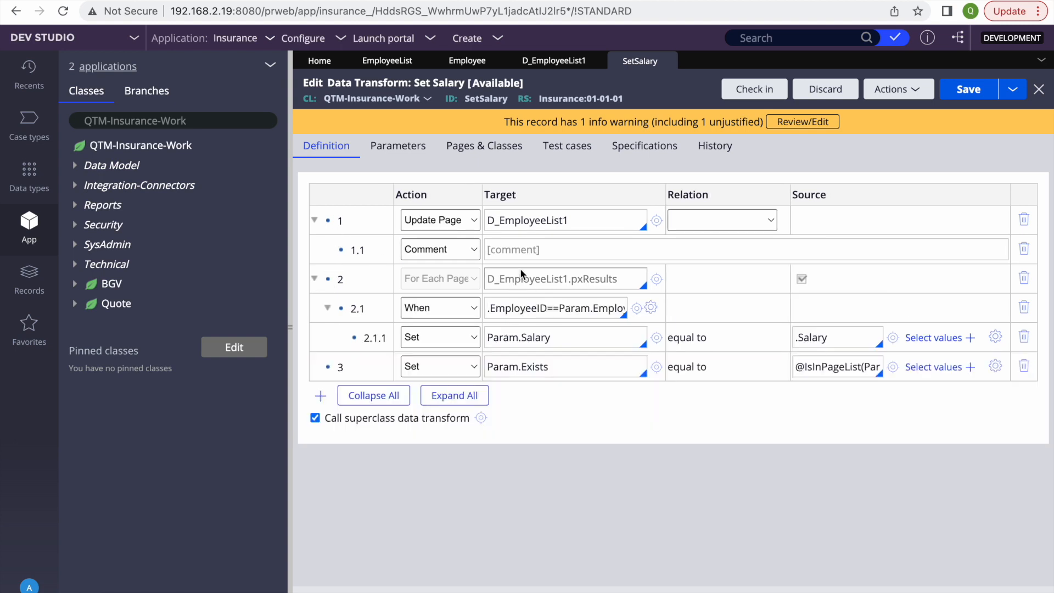
{"action": "double_click", "coordinate": [510, 307]}
{"action": "double_click", "coordinate": [570, 278]}
{"action": "double_click", "coordinate": [518, 307]}
{"action": "left_click", "coordinate": [549, 280]}
Step: View the D_EmployeeList1 data page and the data model fields of the Employee data type
{"action": "left_click", "coordinate": [552, 61]}
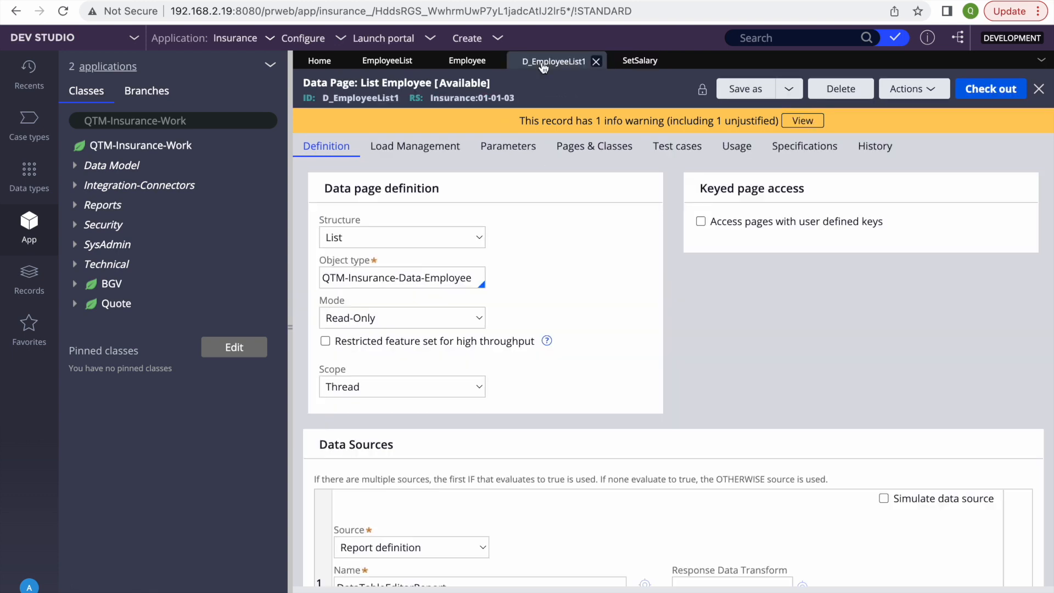
{"action": "left_click", "coordinate": [467, 62]}
{"action": "left_click", "coordinate": [402, 128]}
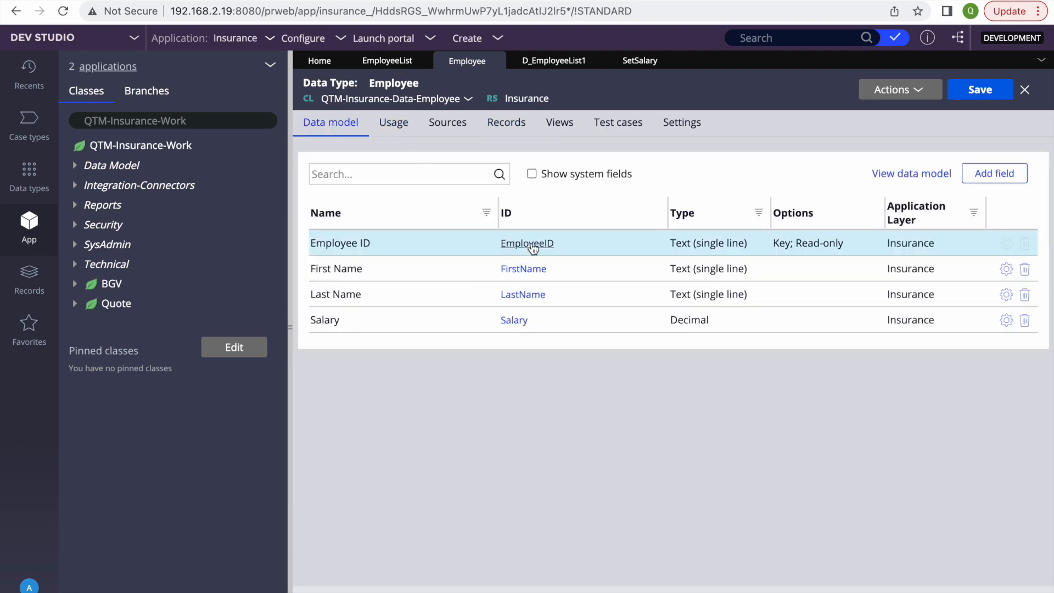
Step: Try changing the first argument of row 3's IsInPageList expression in SetSalary to .EmployeeID by removing the Param prefix
{"action": "left_click", "coordinate": [552, 61]}
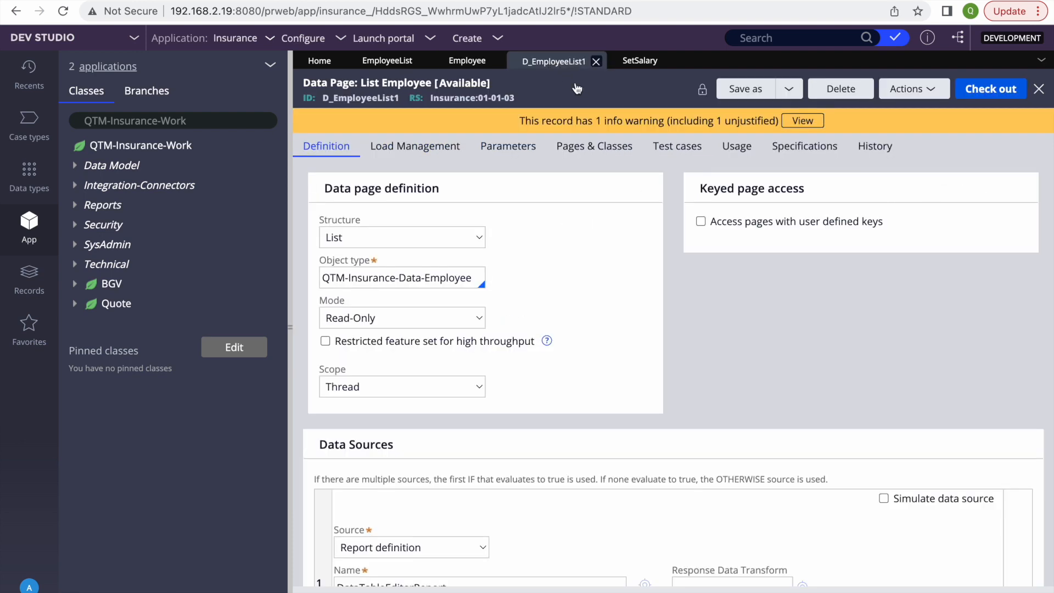
{"action": "left_click", "coordinate": [637, 63]}
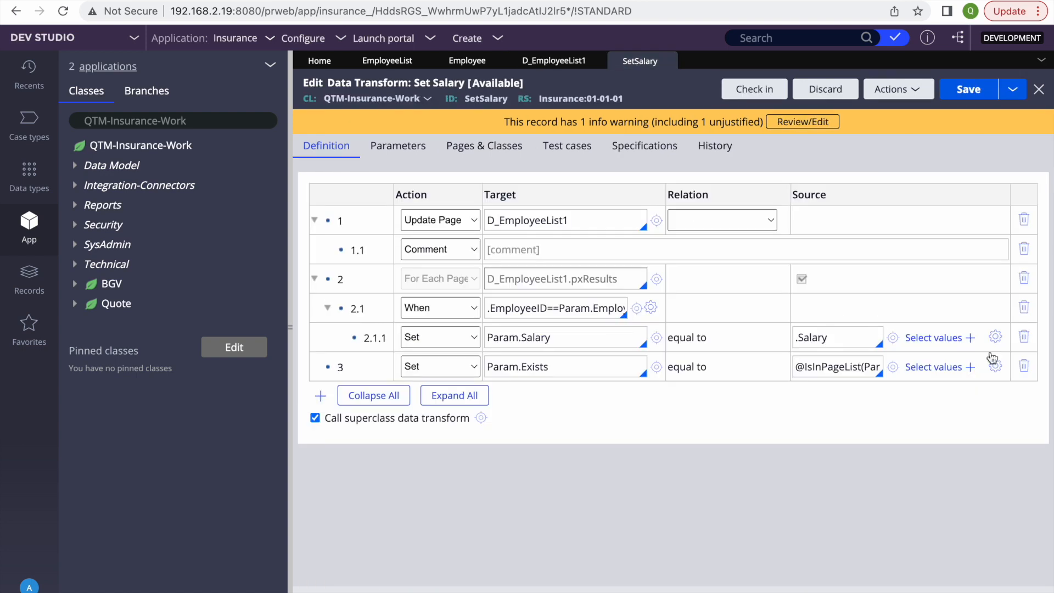
{"action": "left_click", "coordinate": [996, 367]}
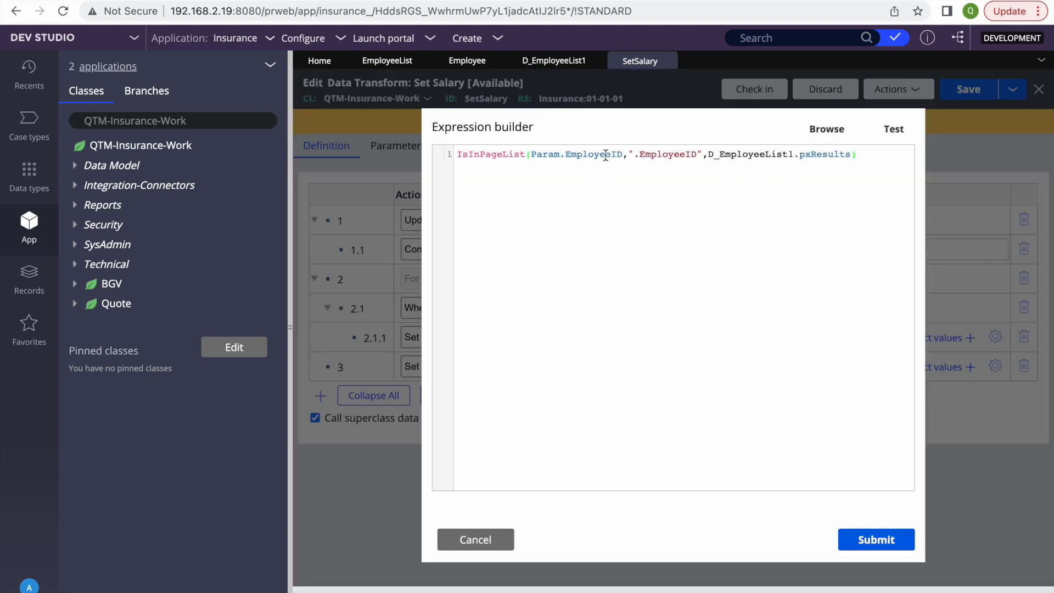
{"action": "double_click", "coordinate": [596, 155]}
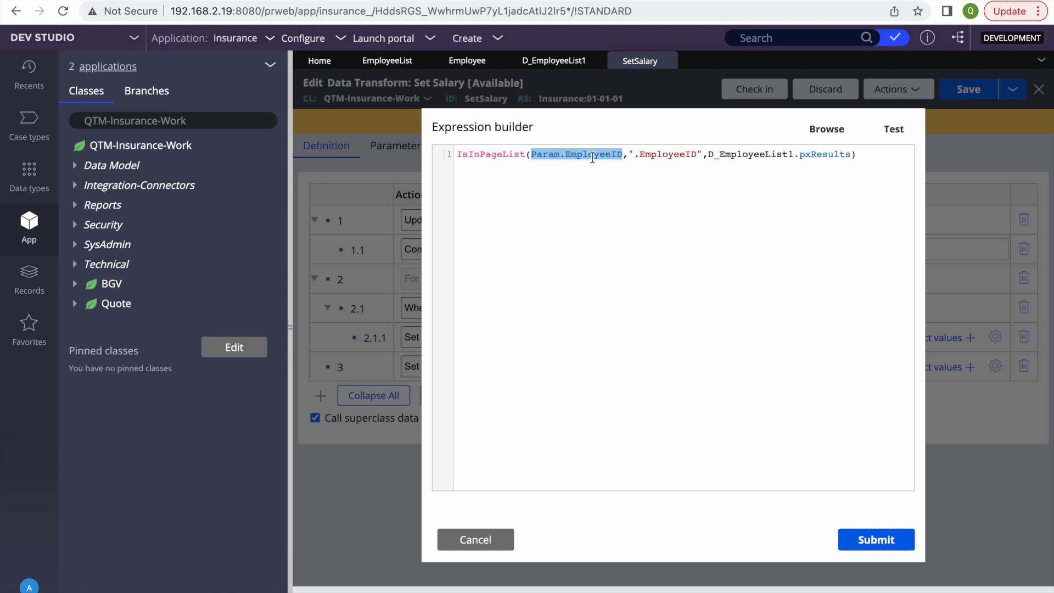
{"action": "double_click", "coordinate": [542, 153]}
{"action": "left_click", "coordinate": [555, 154]}
{"action": "key", "text": "BackSpace"}
{"action": "key", "text": "BackSpace"}
{"action": "key", "text": "BackSpace"}
{"action": "key", "text": "BackSpace"}
{"action": "key", "text": "BackSpace"}
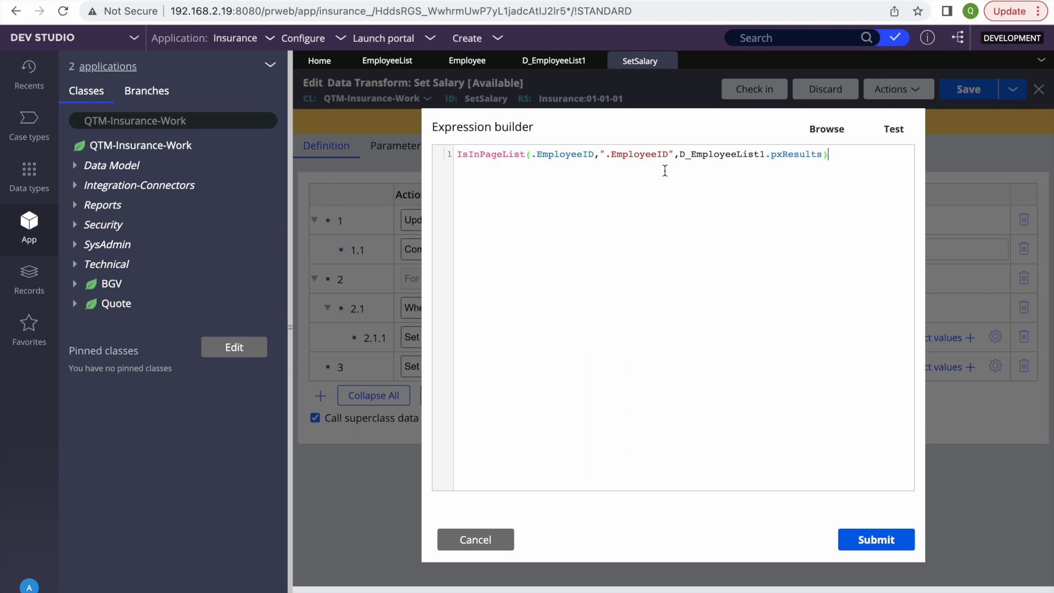
Step: Submit the expression with .EmployeeID as its first argument and try to save the SetSalary data transform
{"action": "double_click", "coordinate": [634, 154]}
{"action": "triple_click", "coordinate": [741, 159]}
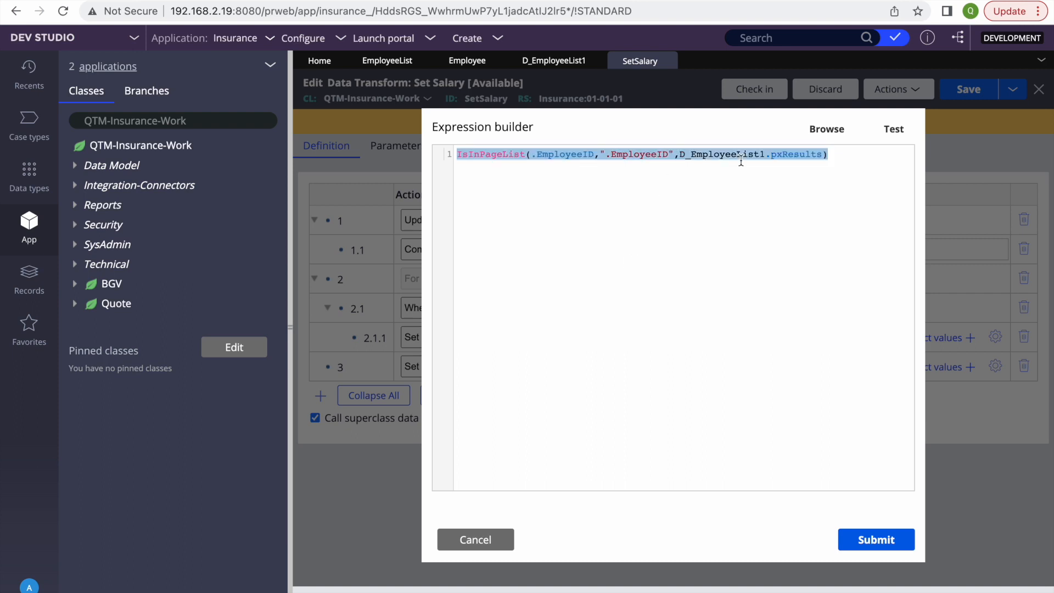
{"action": "left_click", "coordinate": [790, 154]}
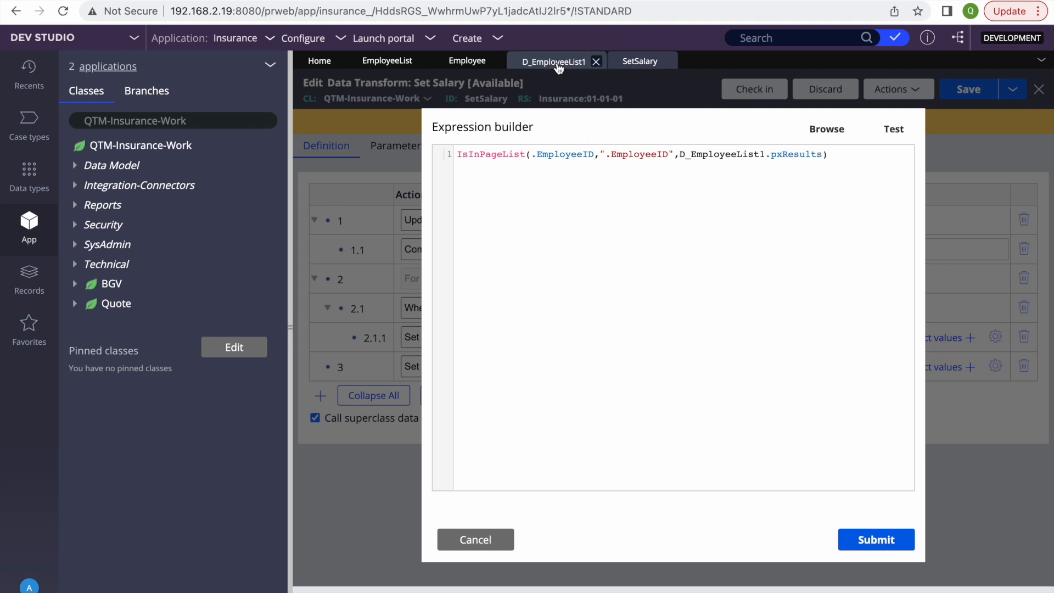
{"action": "double_click", "coordinate": [560, 153]}
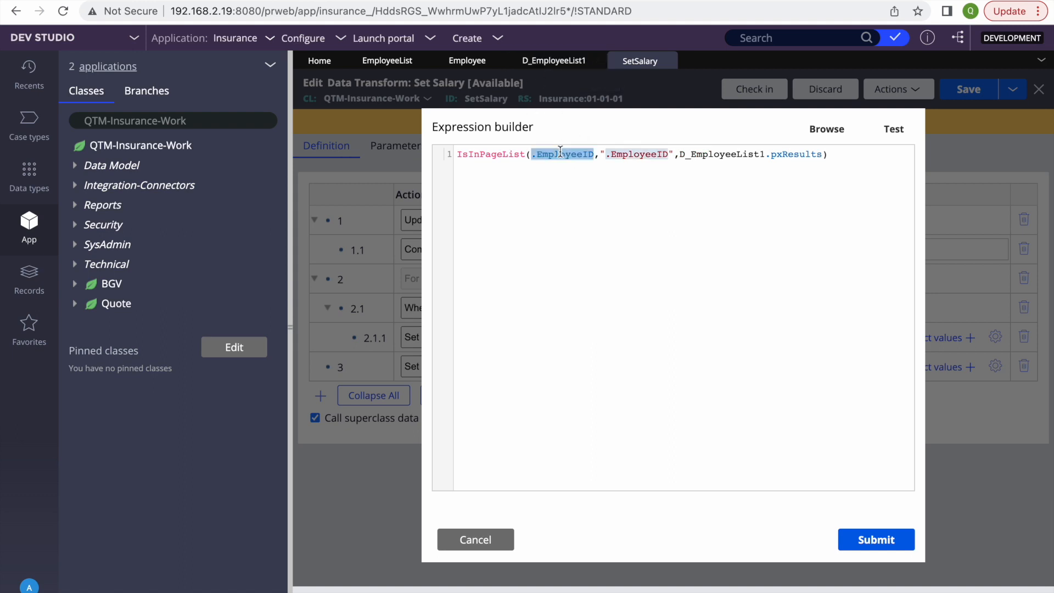
{"action": "left_click", "coordinate": [901, 537]}
{"action": "left_click", "coordinate": [969, 89]}
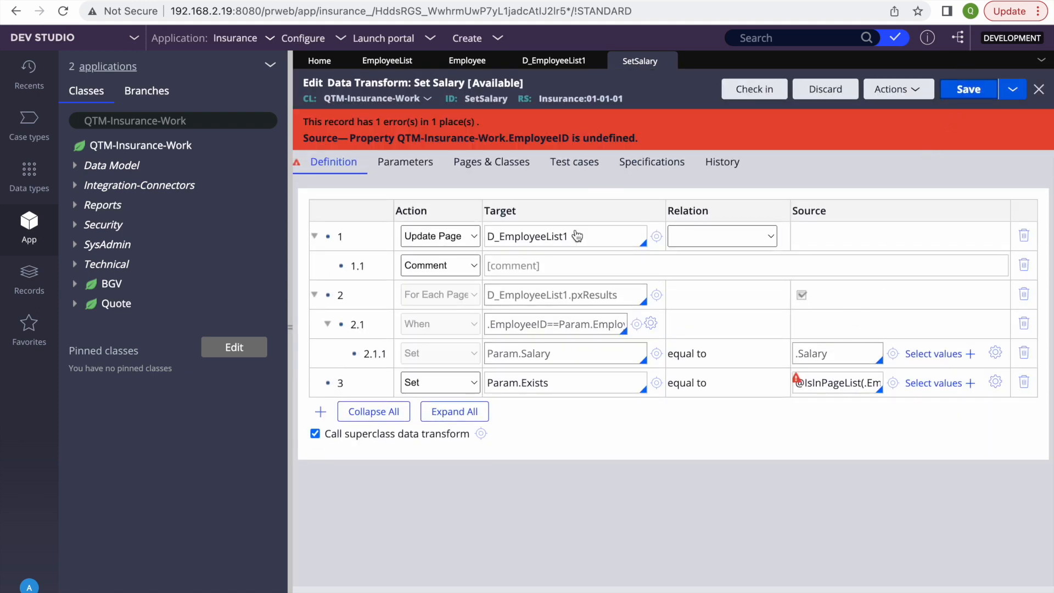
{"action": "double_click", "coordinate": [541, 136]}
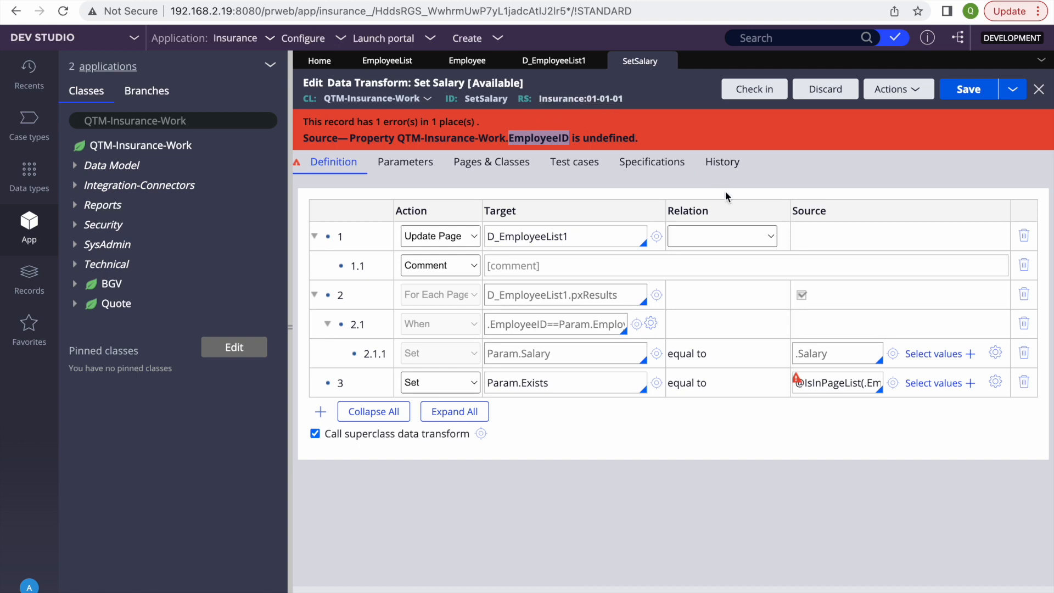
Step: Restore Param.EmployeeID as the first argument of row 3's IsInPageList expression and save the SetSalary data transform
{"action": "left_click", "coordinate": [995, 383]}
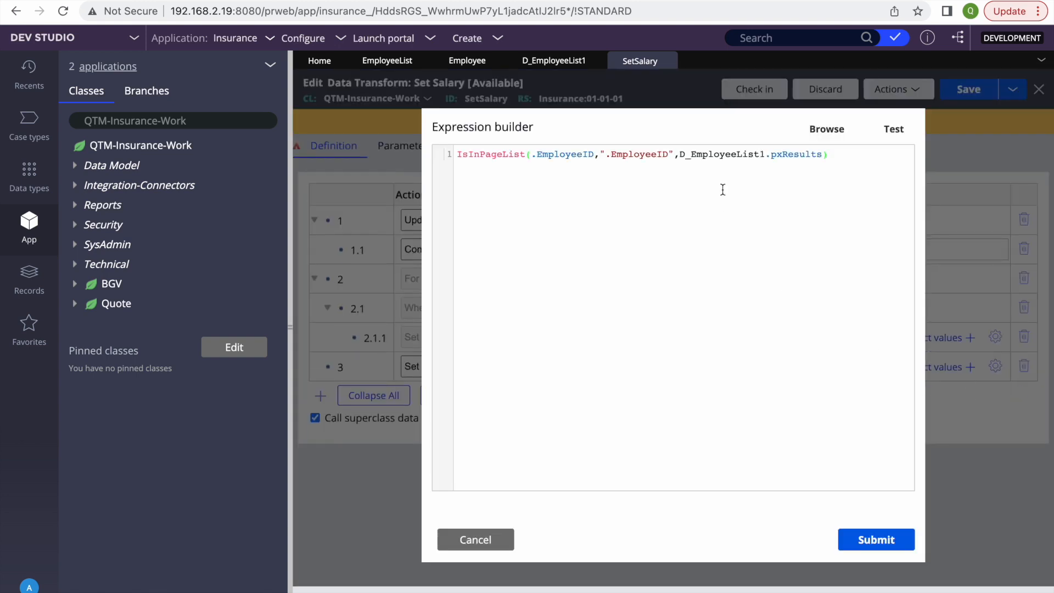
{"action": "left_click", "coordinate": [530, 154]}
{"action": "type", "text": "Para,"}
{"action": "key", "text": "BackSpace"}
{"action": "type", "text": "m"}
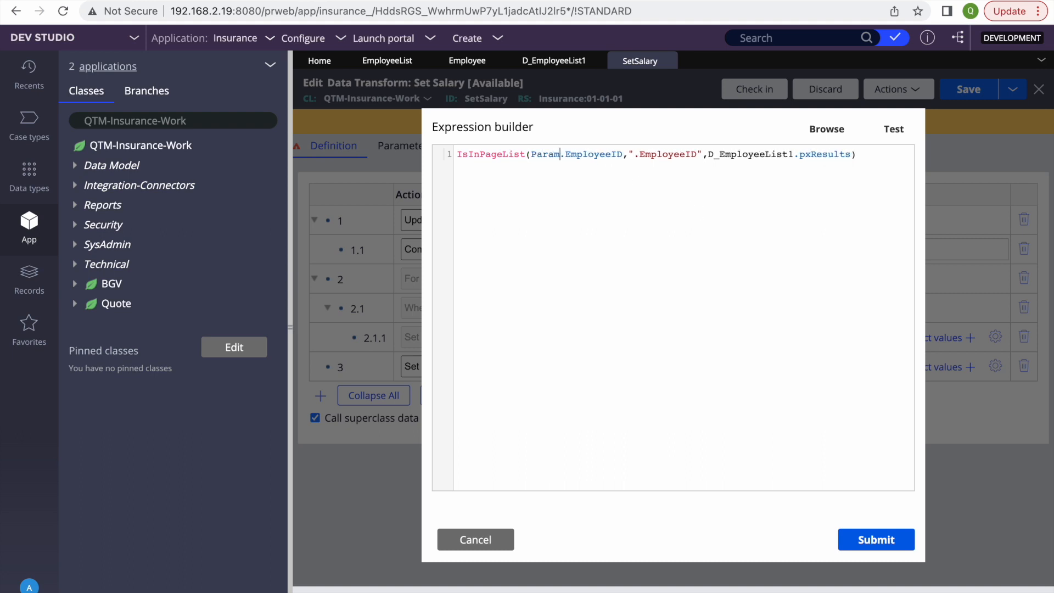
{"action": "left_click", "coordinate": [891, 541]}
{"action": "left_click", "coordinate": [971, 90]}
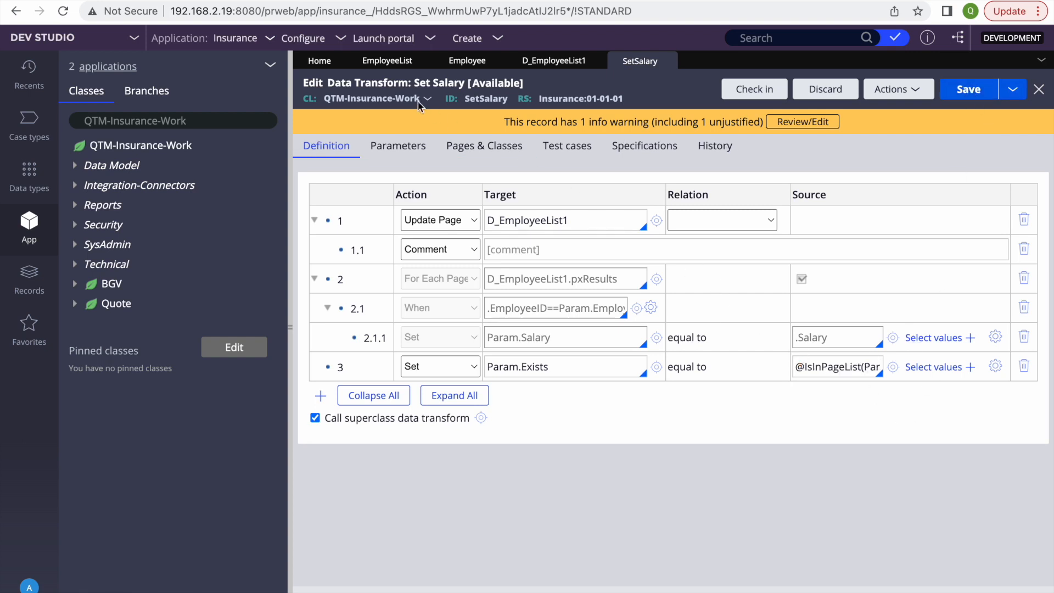
{"action": "left_click", "coordinate": [996, 367]}
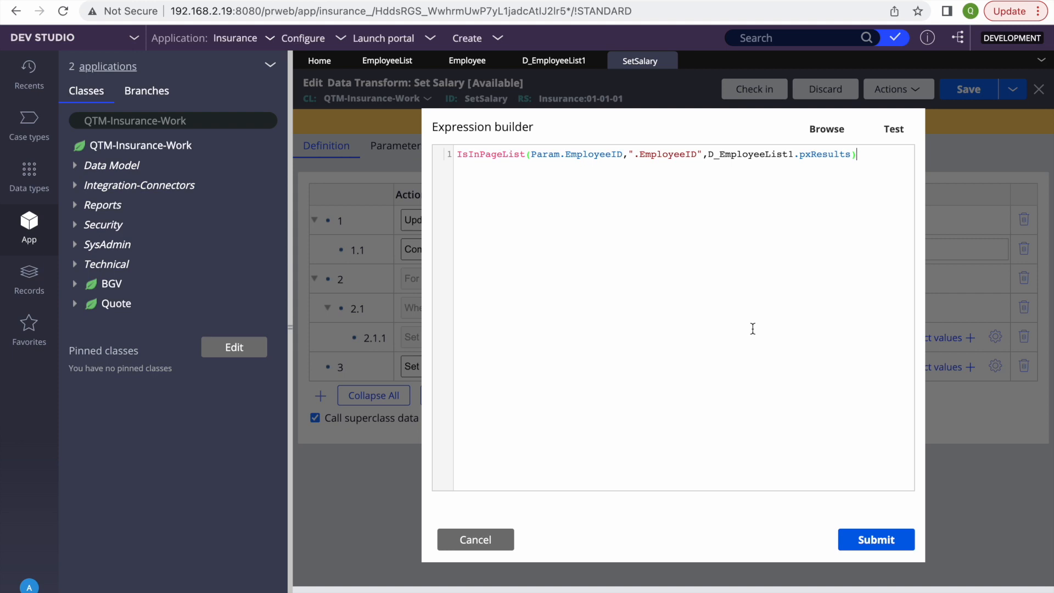
{"action": "key", "text": "F4"}
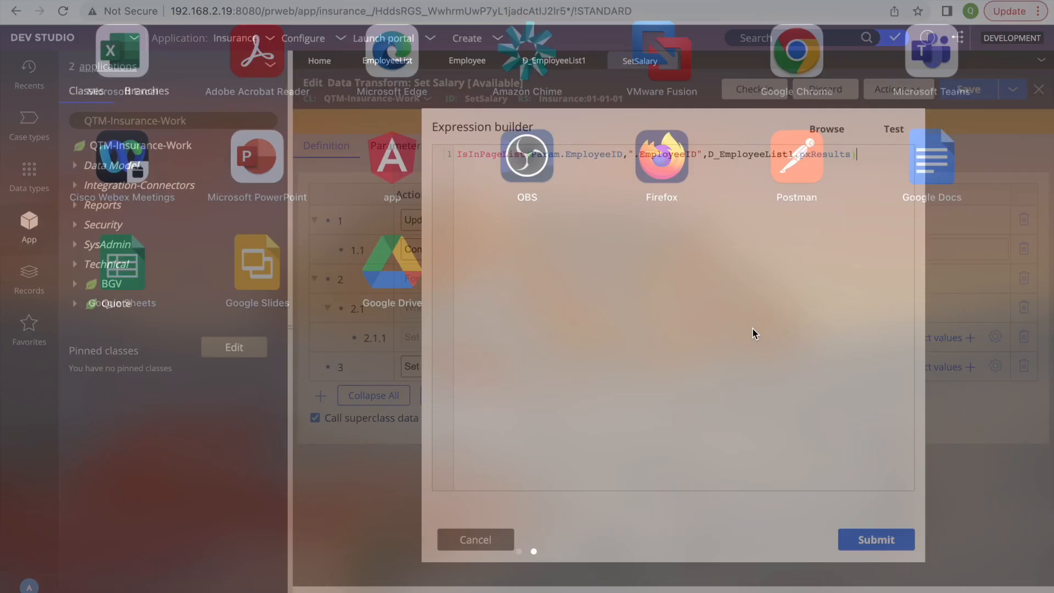
{"action": "left_click", "coordinate": [187, 591]}
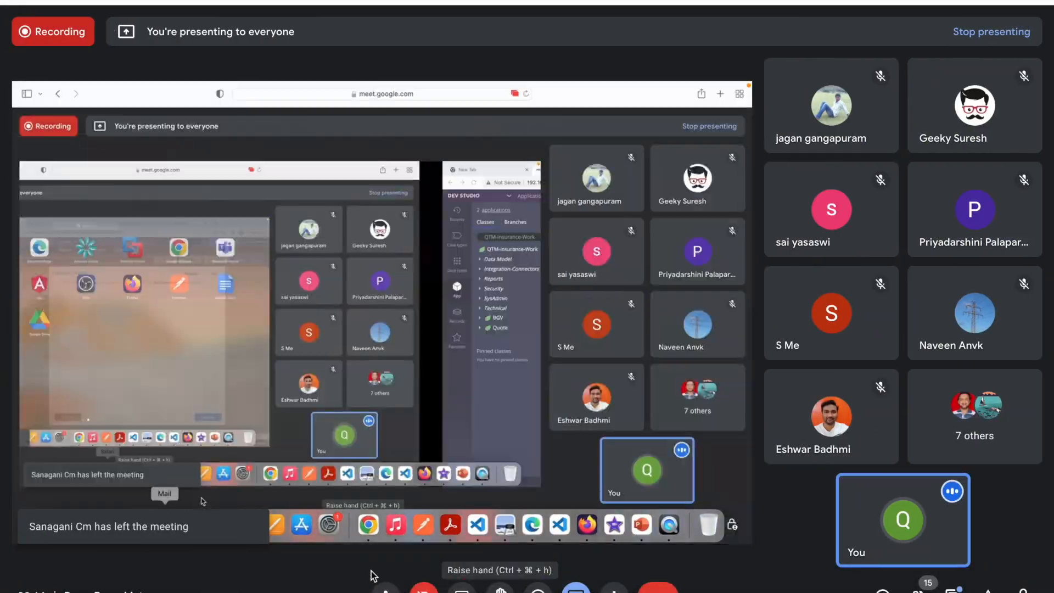
{"action": "left_click", "coordinate": [282, 525]}
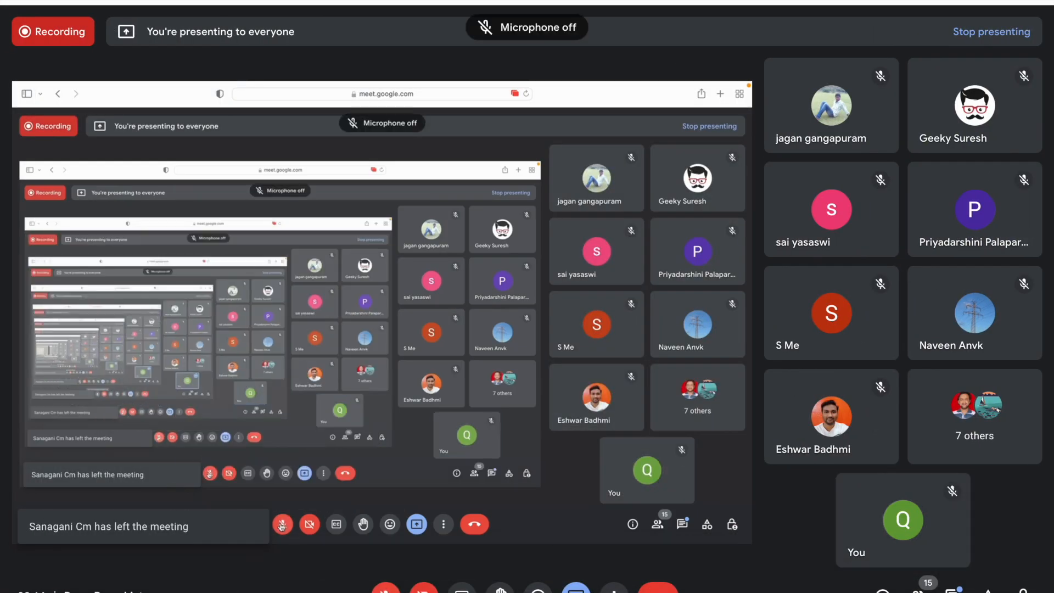
{"action": "left_click", "coordinate": [281, 524]}
{"action": "key", "text": "F4"}
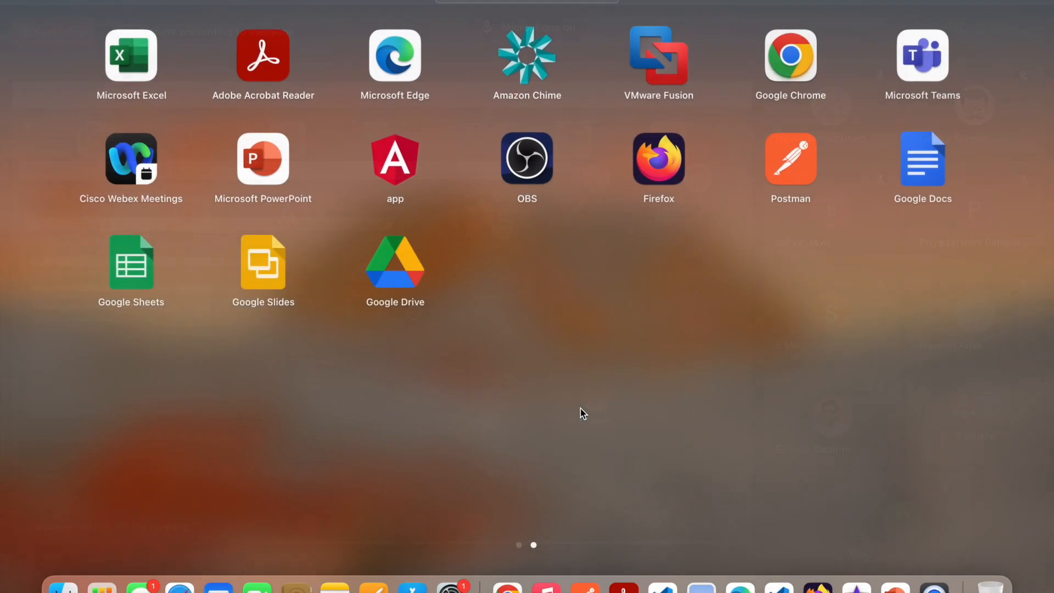
{"action": "left_click", "coordinate": [529, 583]}
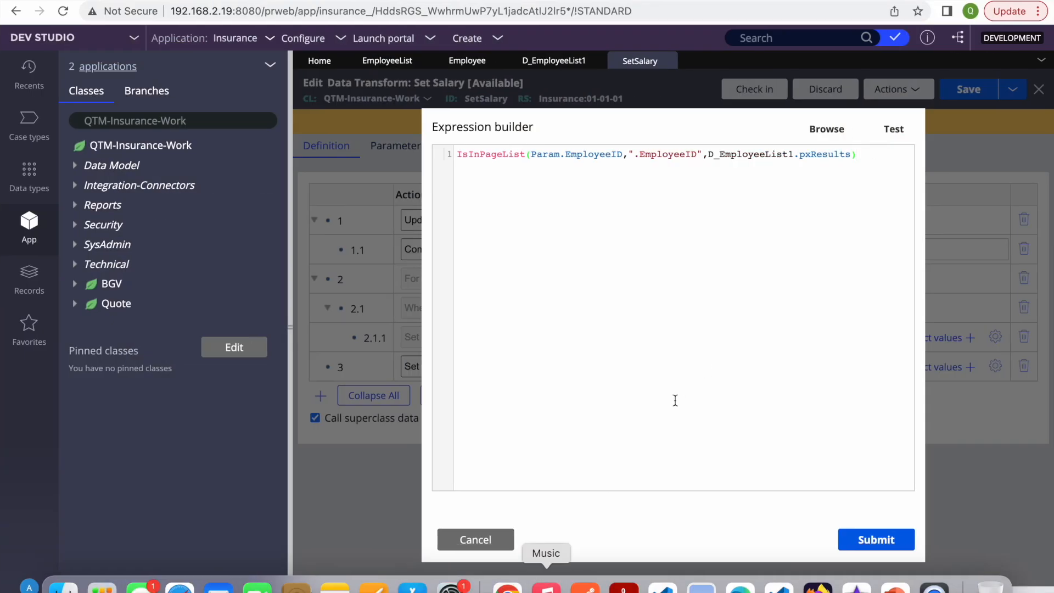
{"action": "left_click", "coordinate": [486, 541]}
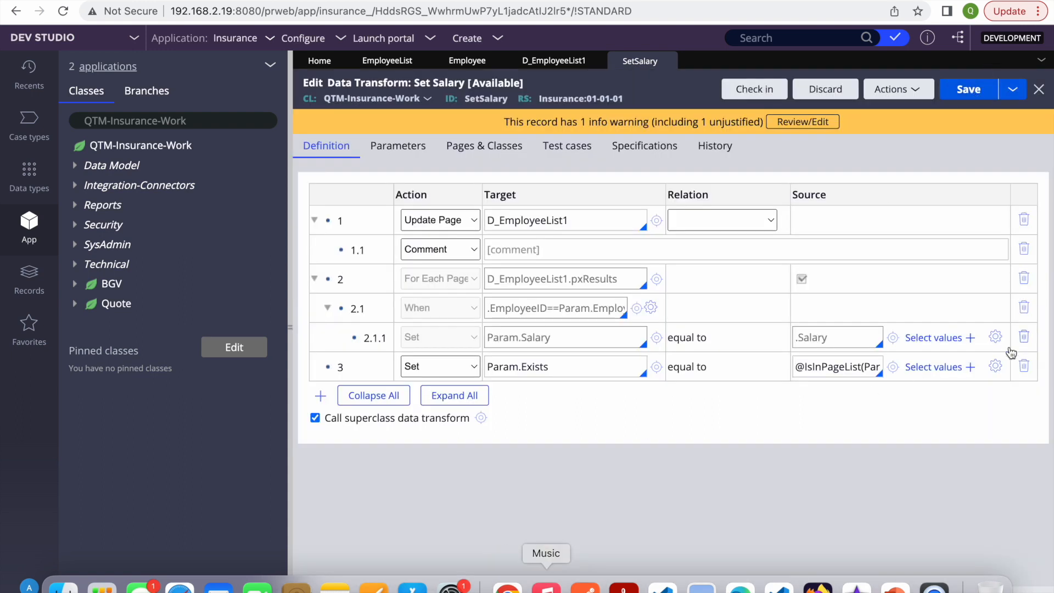
Step: Search the function library for isinpagelist from row 3's expression and compare the IsInPageList signature with the expression's arguments
{"action": "left_click", "coordinate": [995, 366]}
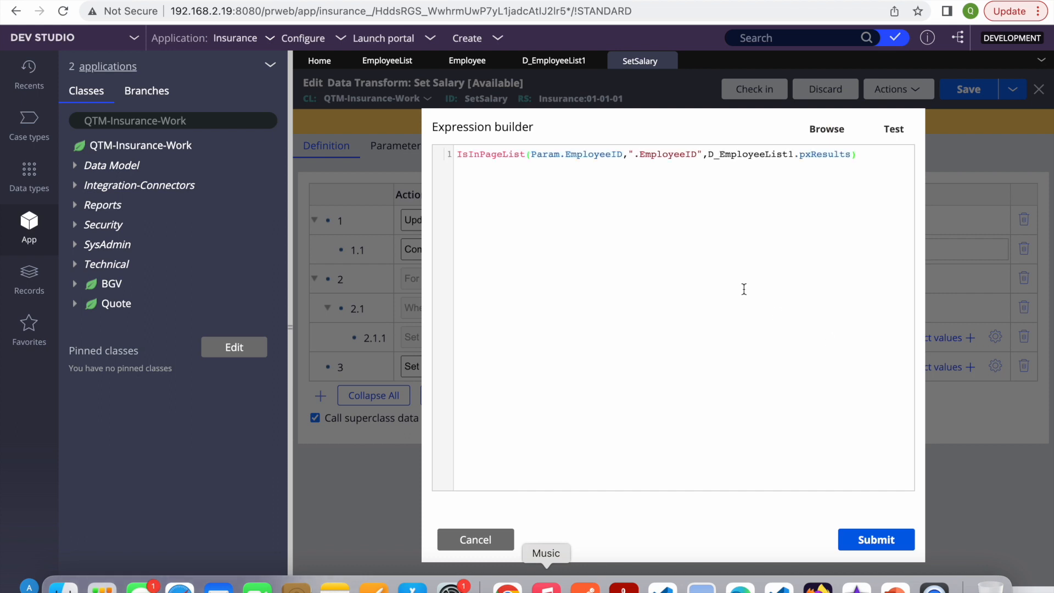
{"action": "double_click", "coordinate": [662, 155]}
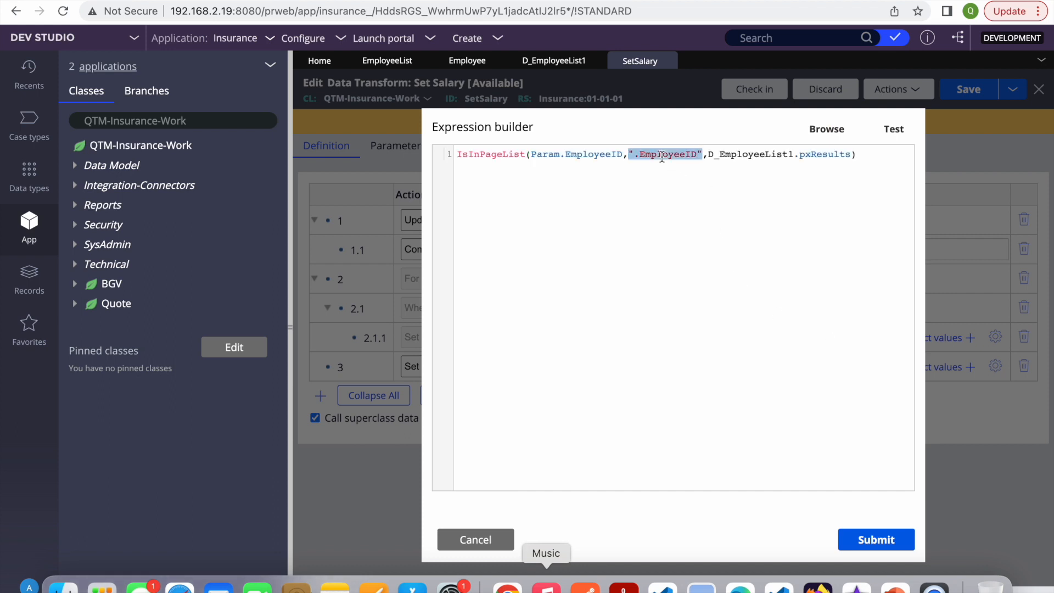
{"action": "left_click", "coordinate": [662, 156]}
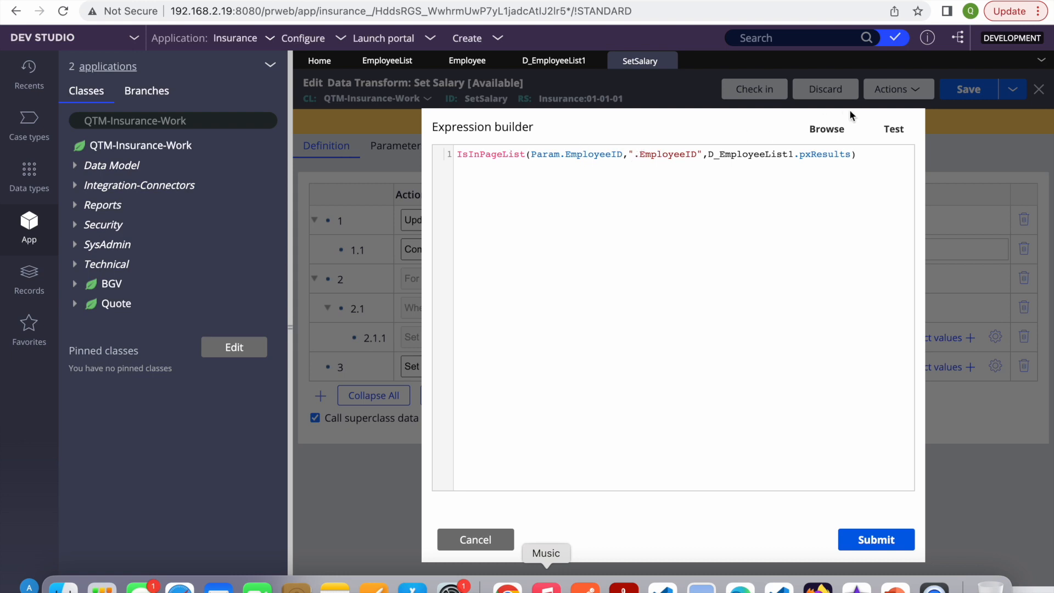
{"action": "left_click", "coordinate": [825, 132]}
{"action": "type", "text": "isinpage"}
{"action": "key", "text": "BackSpace"}
{"action": "key", "text": "BackSpace"}
{"action": "key", "text": "BackSpace"}
{"action": "type", "text": "pagelist"}
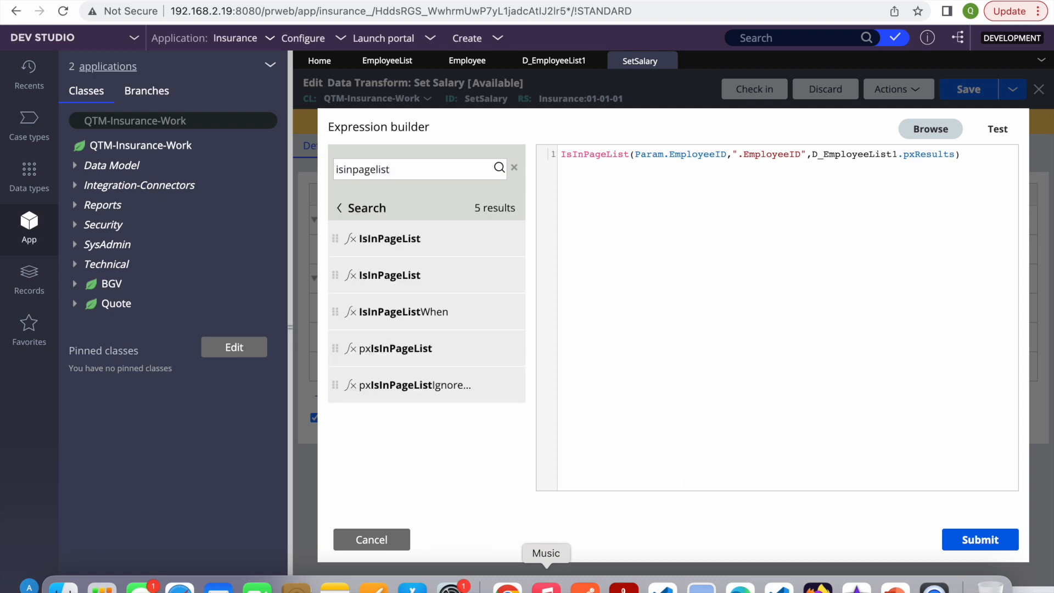
{"action": "mouse_move", "coordinate": [387, 240]}
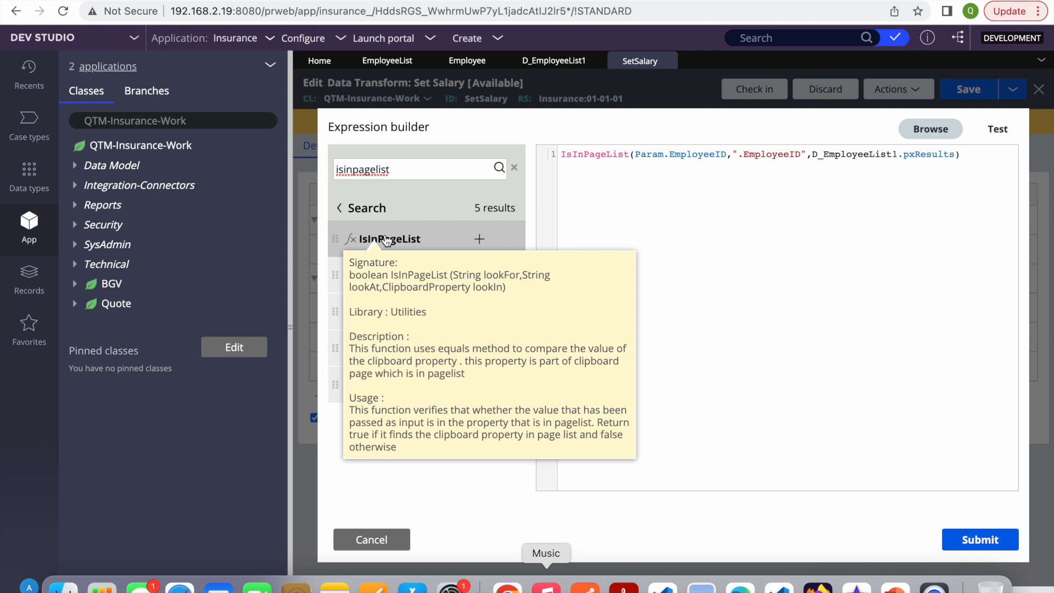
{"action": "double_click", "coordinate": [854, 153]}
{"action": "double_click", "coordinate": [932, 154]}
{"action": "left_click", "coordinate": [908, 283]}
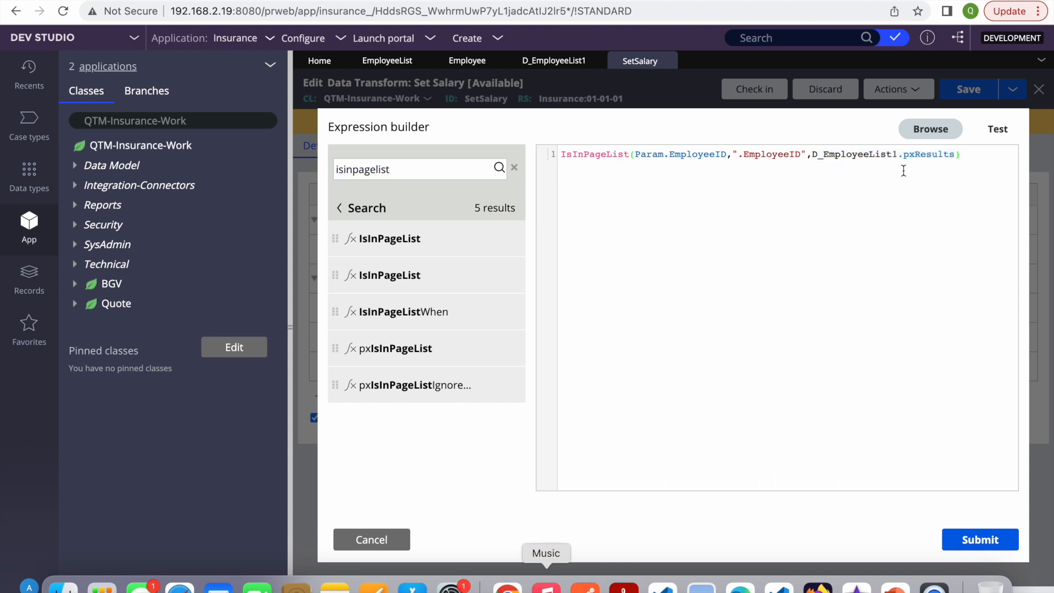
Step: Replace the third argument of the IsInPageList expression with the .EmployeeList property
{"action": "double_click", "coordinate": [828, 150]}
{"action": "left_click", "coordinate": [866, 153]}
{"action": "left_click_drag", "start_coordinate": [896, 153], "coordinate": [813, 156]}
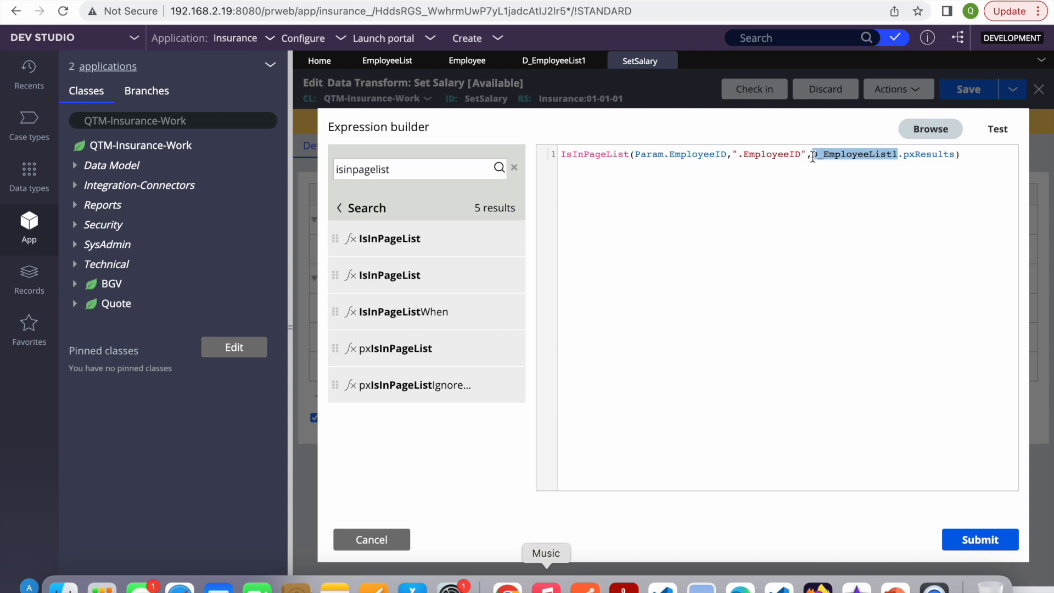
{"action": "key", "text": "BackSpace"}
{"action": "double_click", "coordinate": [833, 153]}
{"action": "key", "text": "BackSpace"}
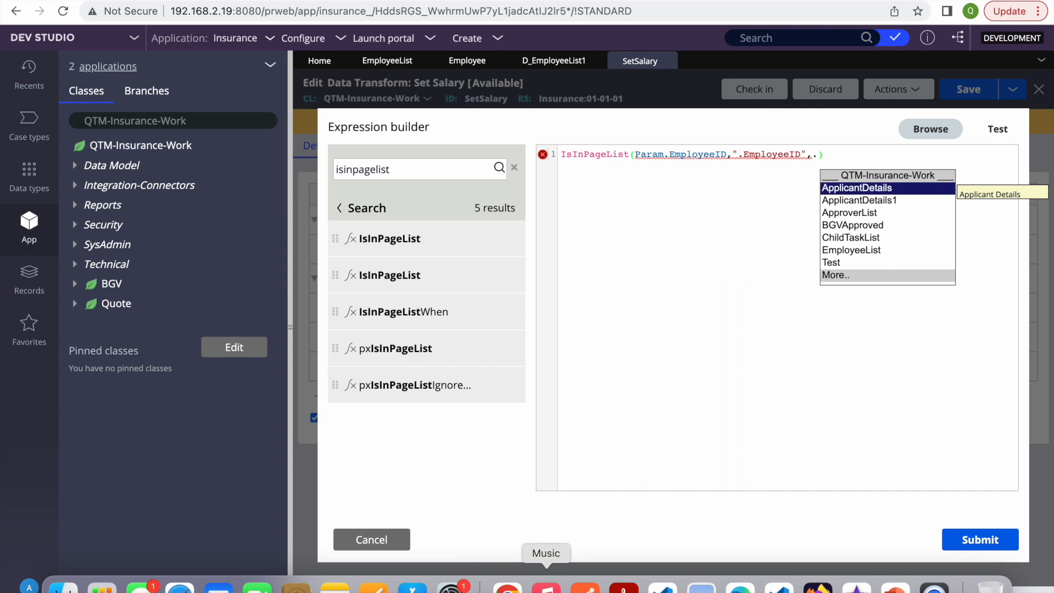
{"action": "key", "text": "Down"}
{"action": "key", "text": "Down"}
{"action": "key", "text": "Down"}
{"action": "key", "text": "Down"}
{"action": "key", "text": "Down"}
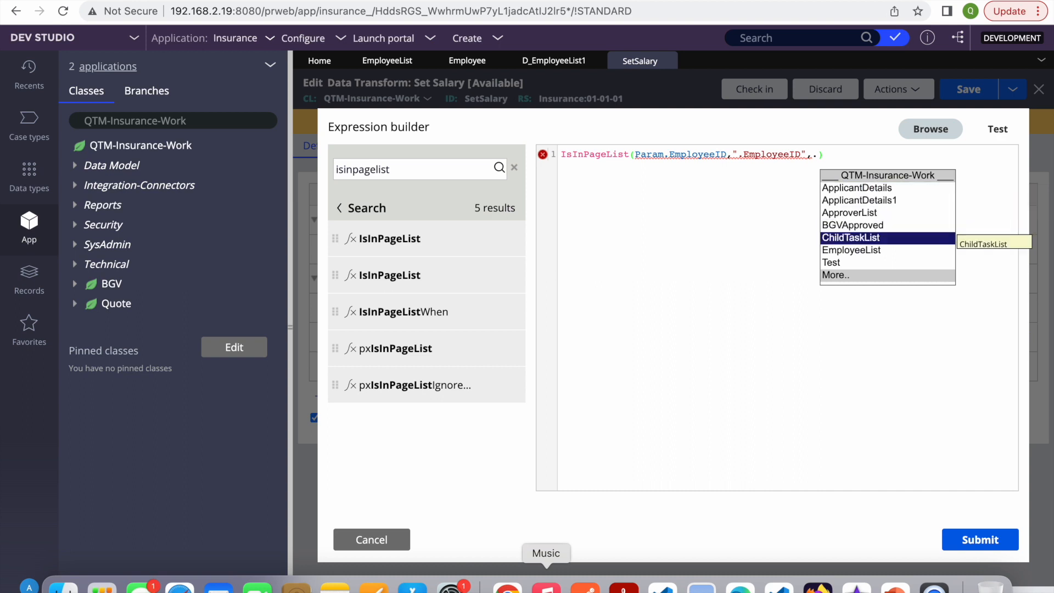
{"action": "key", "text": "Return"}
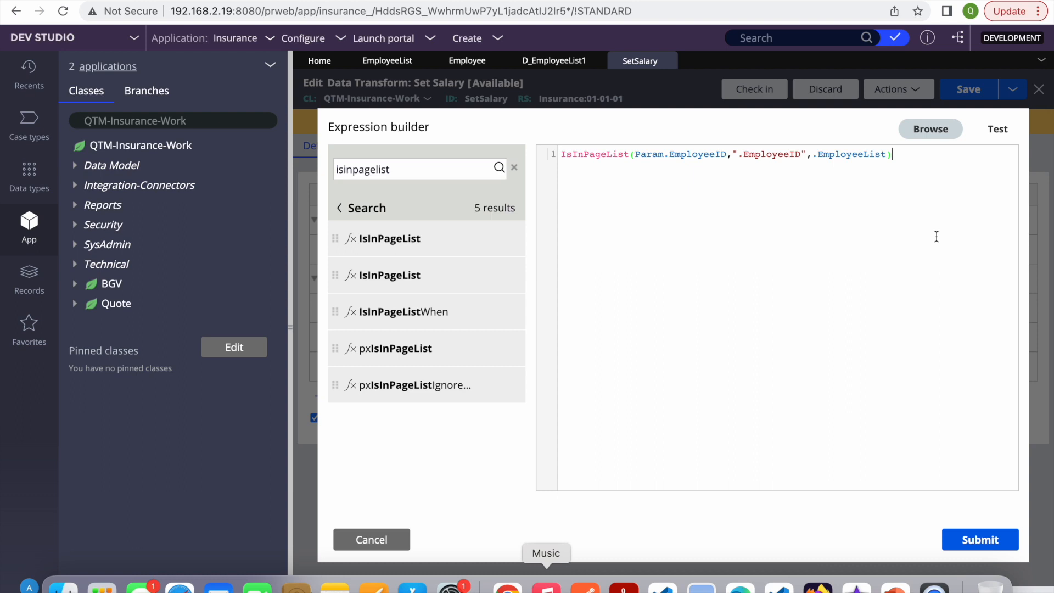
Step: Undo the replacement of the IsInPageList expression's third argument
{"action": "key", "text": "super+z"}
{"action": "key", "text": "super+z"}
{"action": "key", "text": "super+z"}
{"action": "key", "text": "super+z"}
Step: Examine the data page name and the pxResults list in the third argument of the IsInPageList expression
{"action": "left_click", "coordinate": [1020, 238]}
{"action": "left_click", "coordinate": [872, 152]}
{"action": "left_click", "coordinate": [943, 153]}
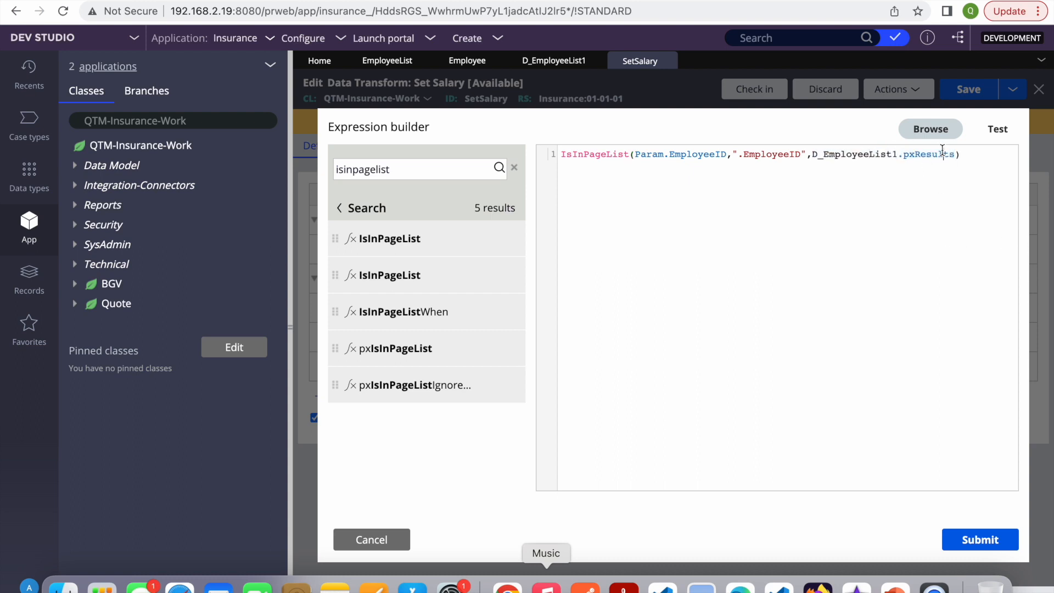
{"action": "double_click", "coordinate": [942, 153]}
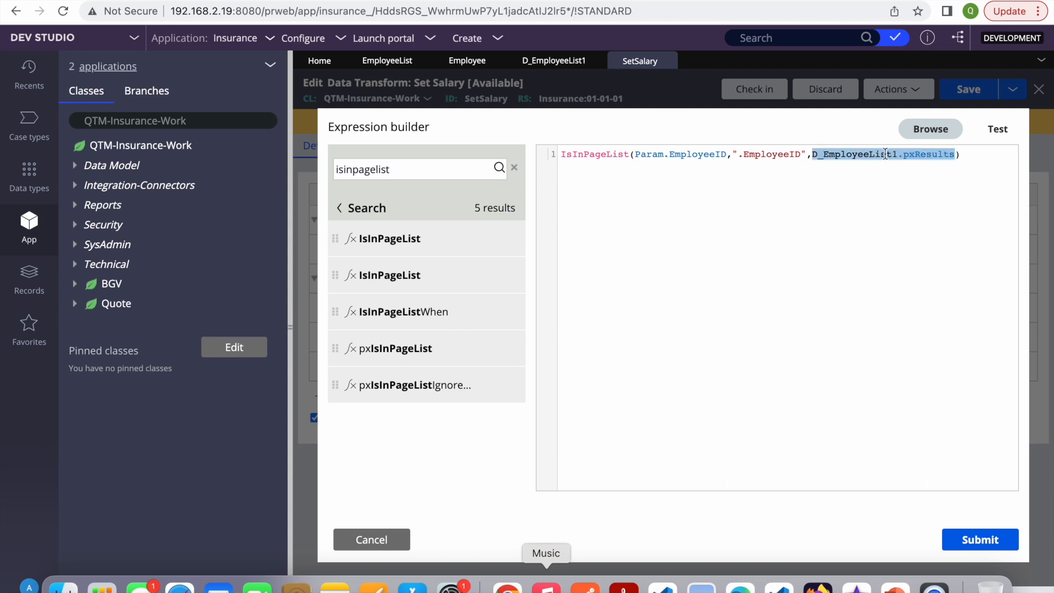
{"action": "left_click", "coordinate": [864, 152]}
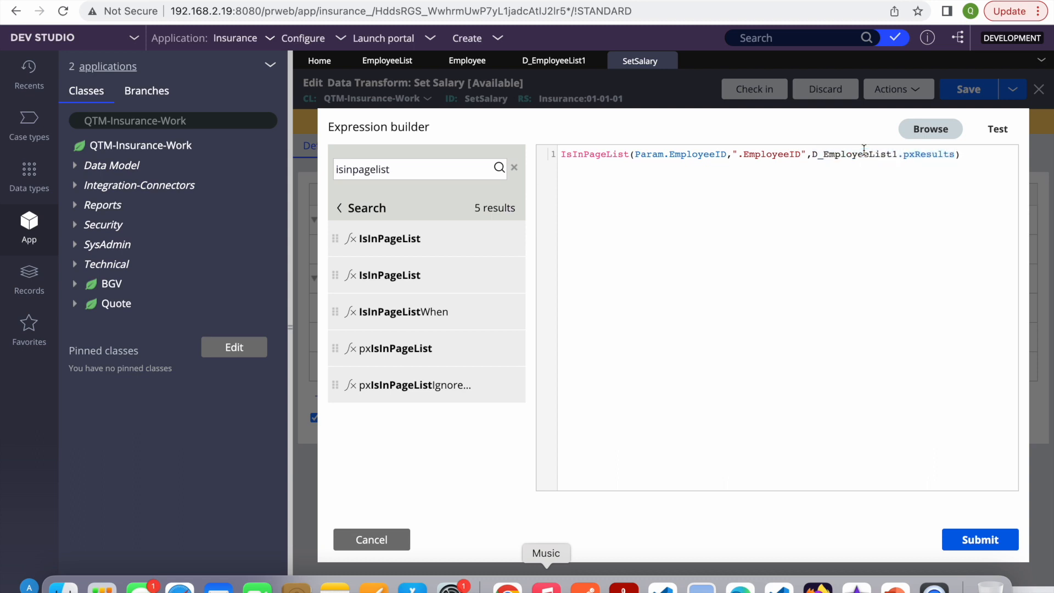
{"action": "double_click", "coordinate": [947, 153]}
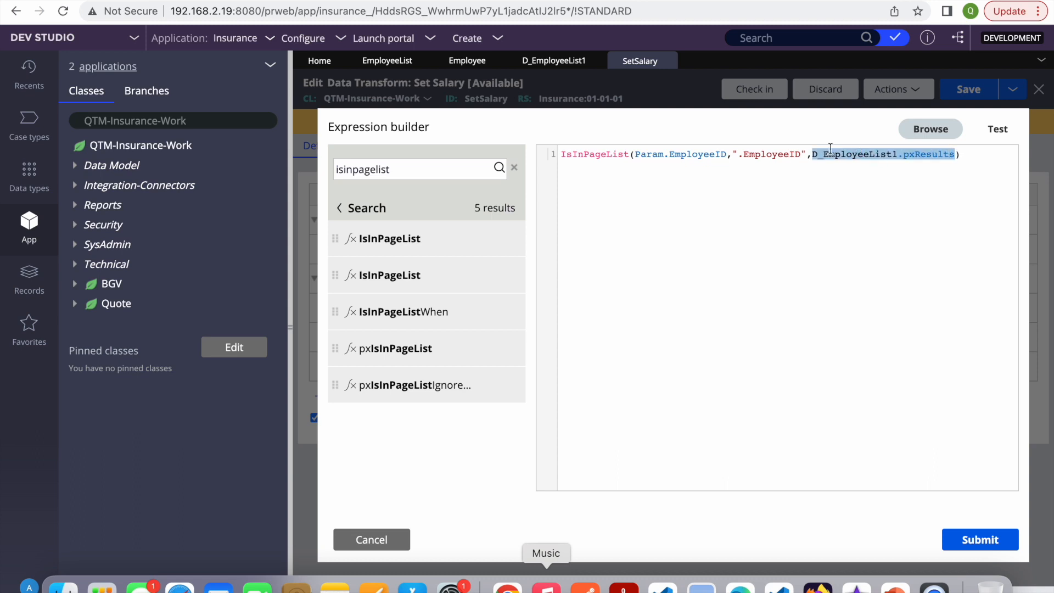
{"action": "left_click", "coordinate": [915, 154]}
{"action": "double_click", "coordinate": [862, 150]}
{"action": "left_click", "coordinate": [921, 245]}
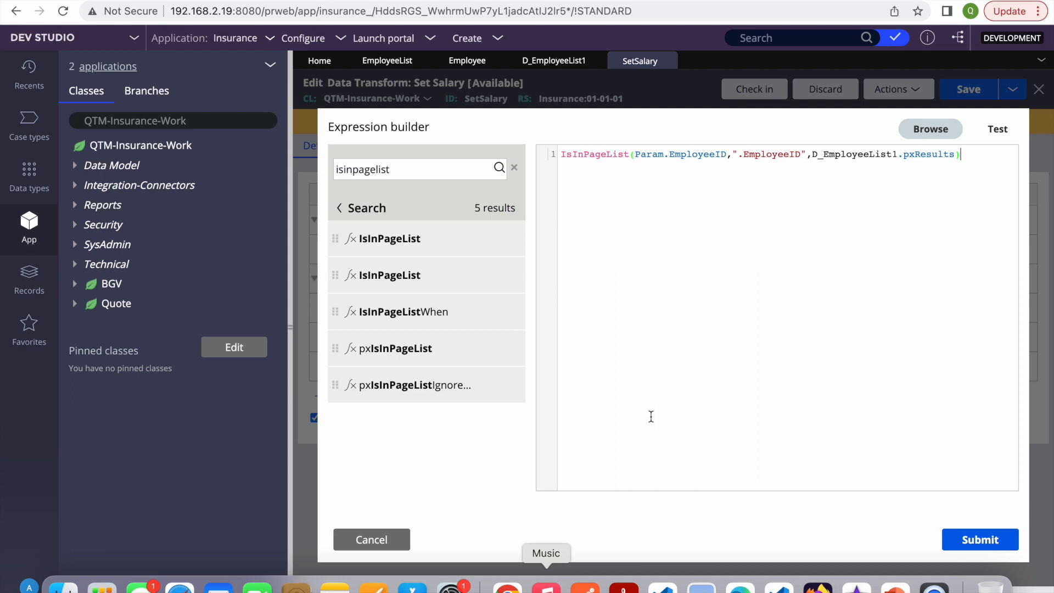
Step: Reopen row 3's expression and examine the ".EmployeeID" argument of the IsInPageList function
{"action": "left_click", "coordinate": [383, 539]}
{"action": "double_click", "coordinate": [851, 367]}
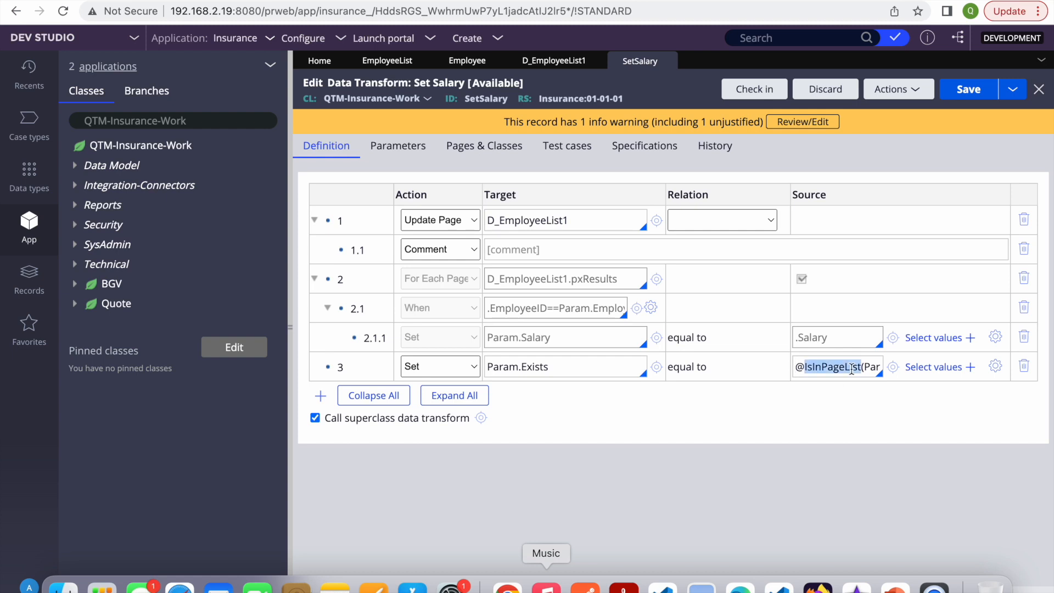
{"action": "left_click", "coordinate": [997, 367]}
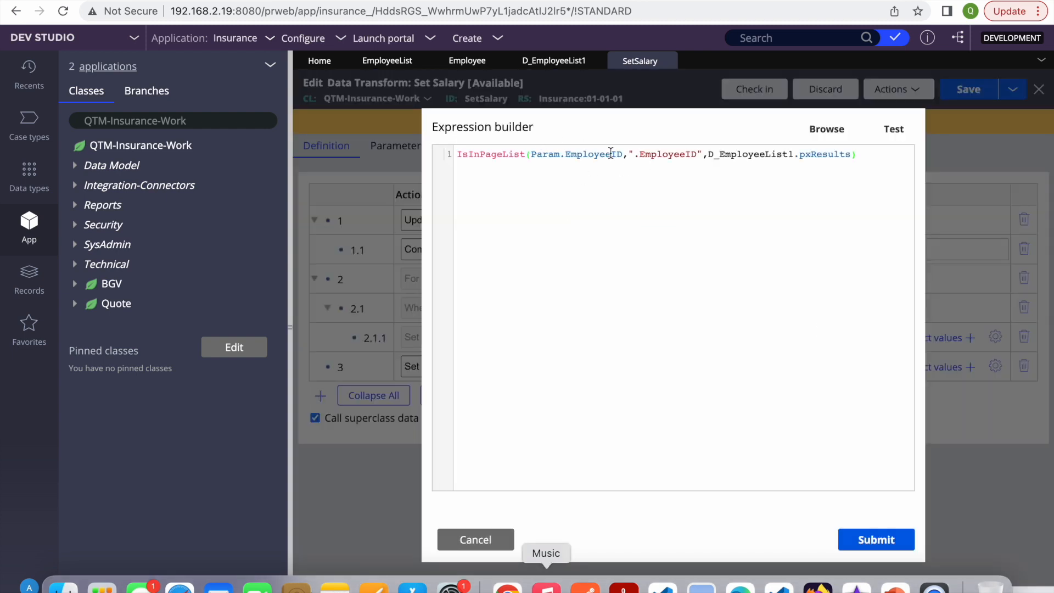
{"action": "double_click", "coordinate": [671, 154]}
{"action": "left_click", "coordinate": [721, 237]}
{"action": "left_click", "coordinate": [477, 540]}
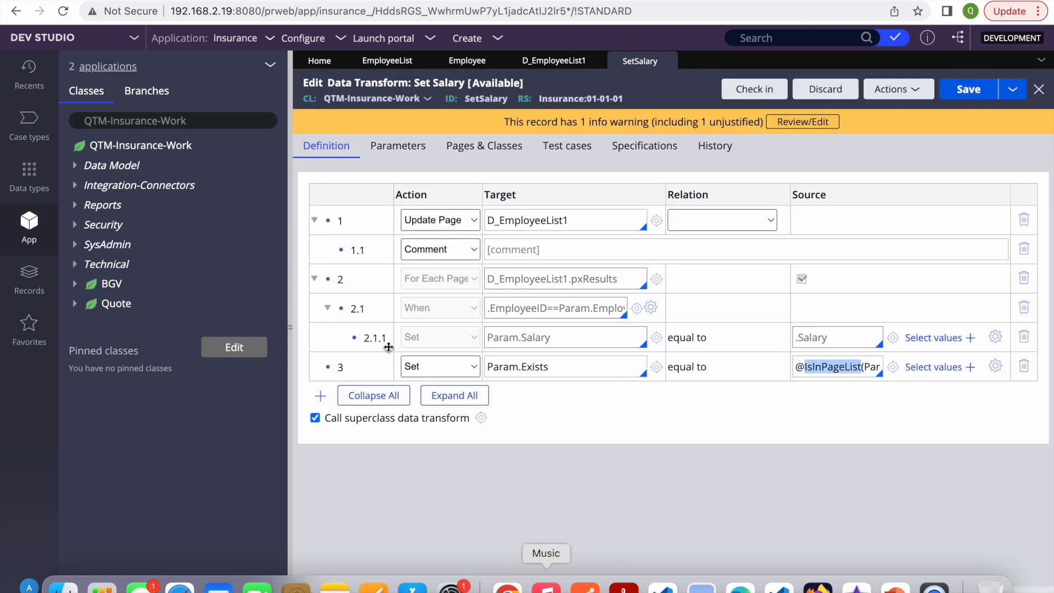
Step: Enable the row 2 For Each Page loop over D_EmployeeList1.pxResults together with its nested rows
{"action": "right_click", "coordinate": [347, 311]}
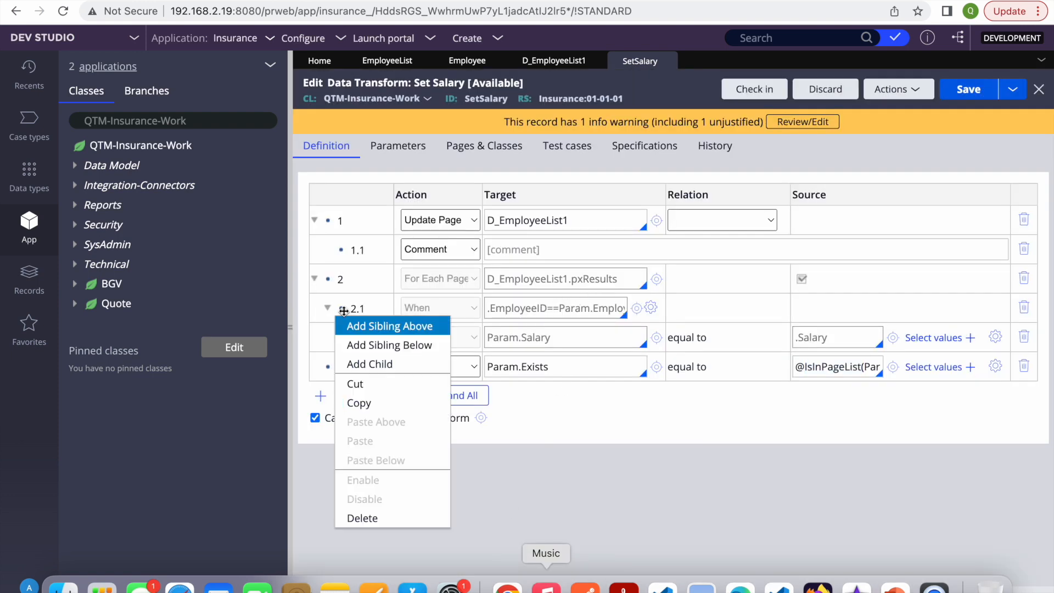
{"action": "left_click", "coordinate": [559, 450]}
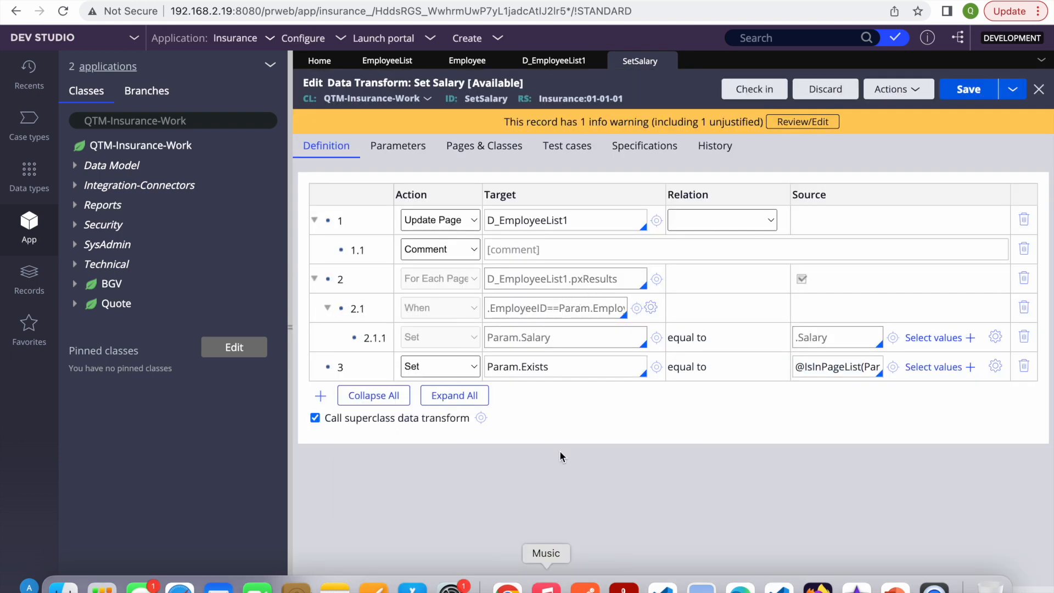
{"action": "right_click", "coordinate": [334, 279]}
{"action": "left_click", "coordinate": [350, 450]}
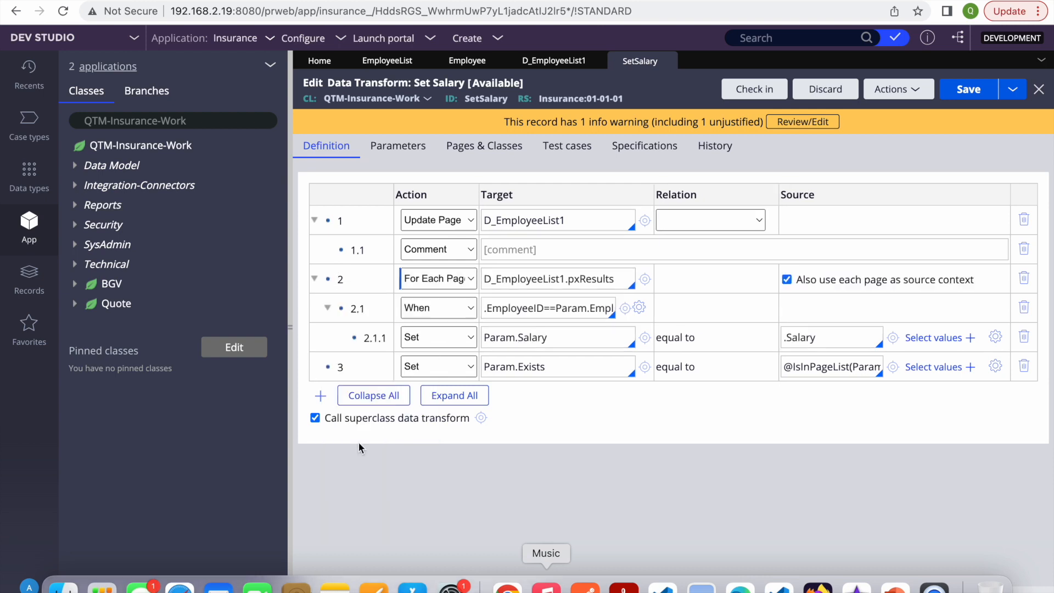
{"action": "left_click", "coordinate": [571, 308]}
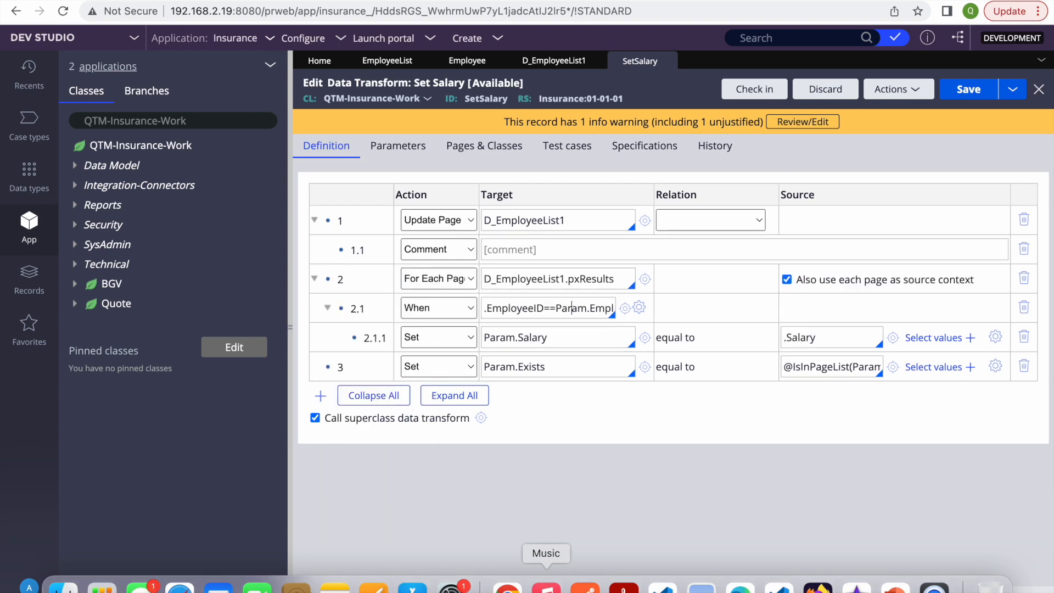
Step: Search the rules for IsInPageList, inspect the Java source of the Utilities IsInPageList function, and close the function rule
{"action": "double_click", "coordinate": [840, 369]}
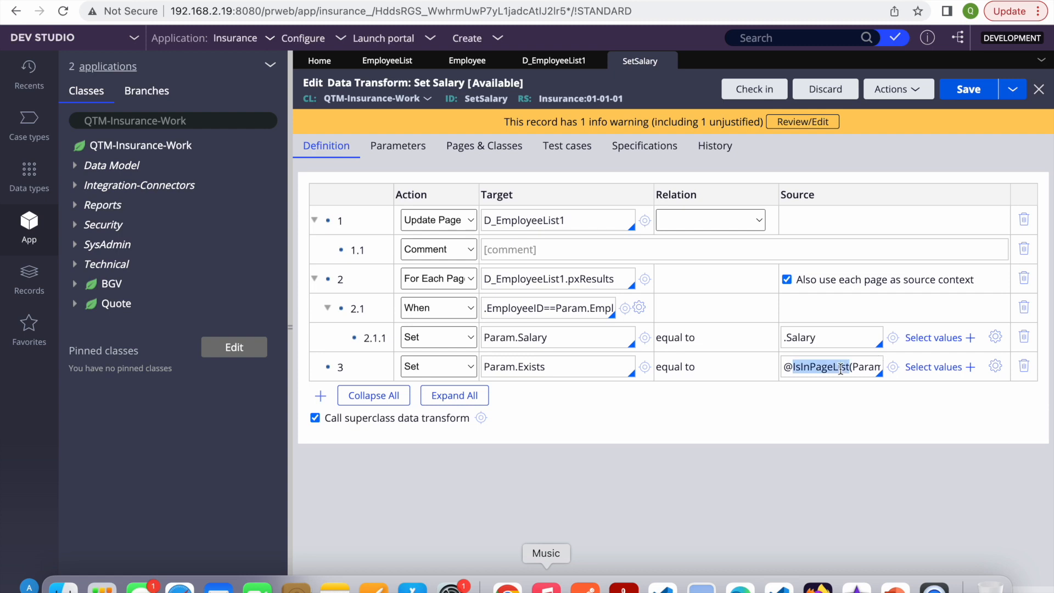
{"action": "key", "text": "ctrl+c"}
{"action": "left_click", "coordinate": [760, 37]}
{"action": "key", "text": "ctrl+v"}
{"action": "key", "text": "Return"}
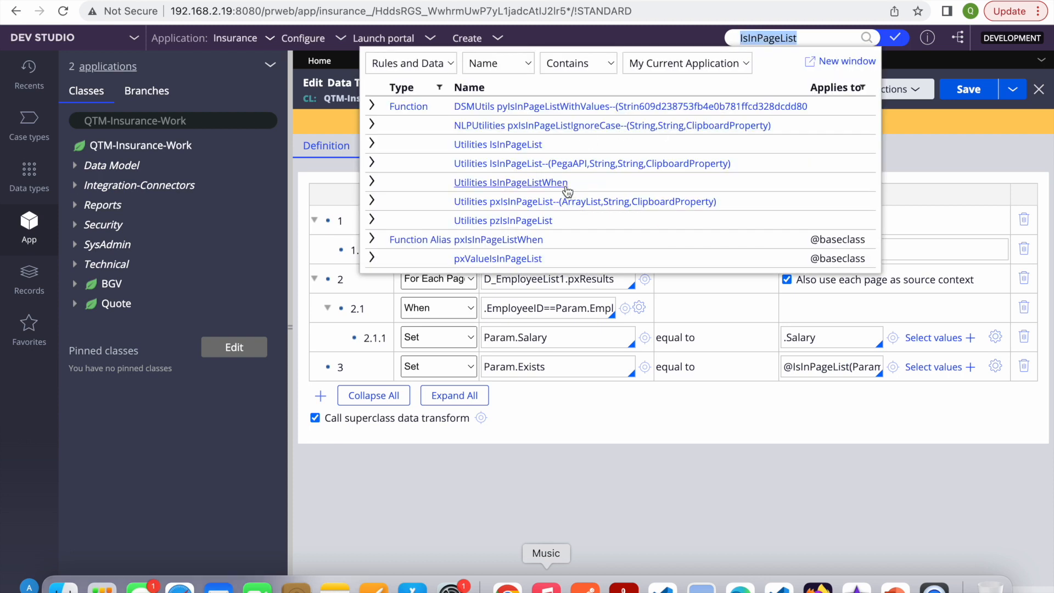
{"action": "left_click", "coordinate": [511, 146]}
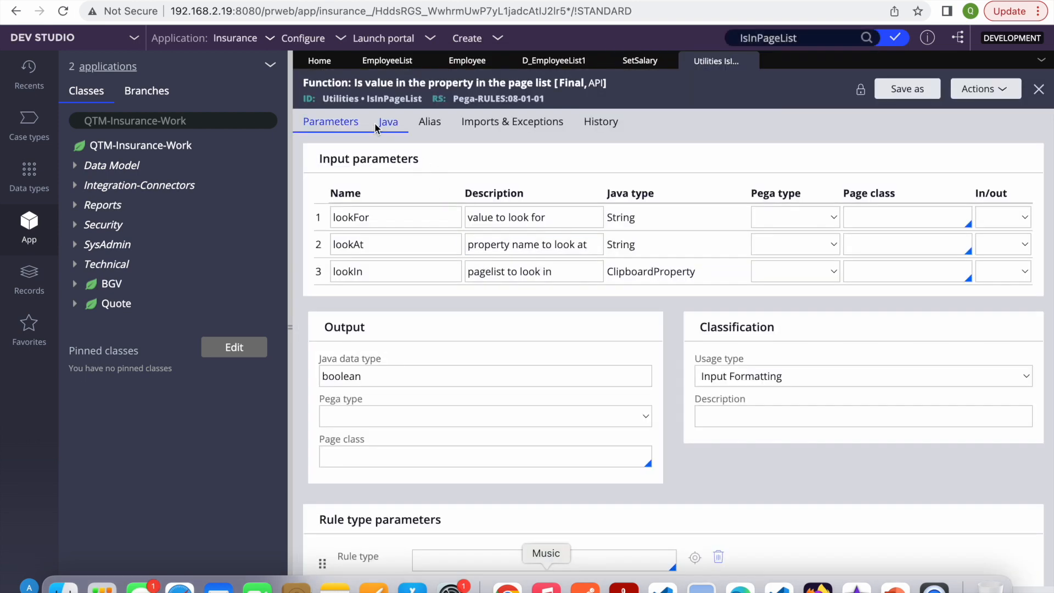
{"action": "left_click", "coordinate": [376, 125]}
{"action": "left_click", "coordinate": [483, 407]}
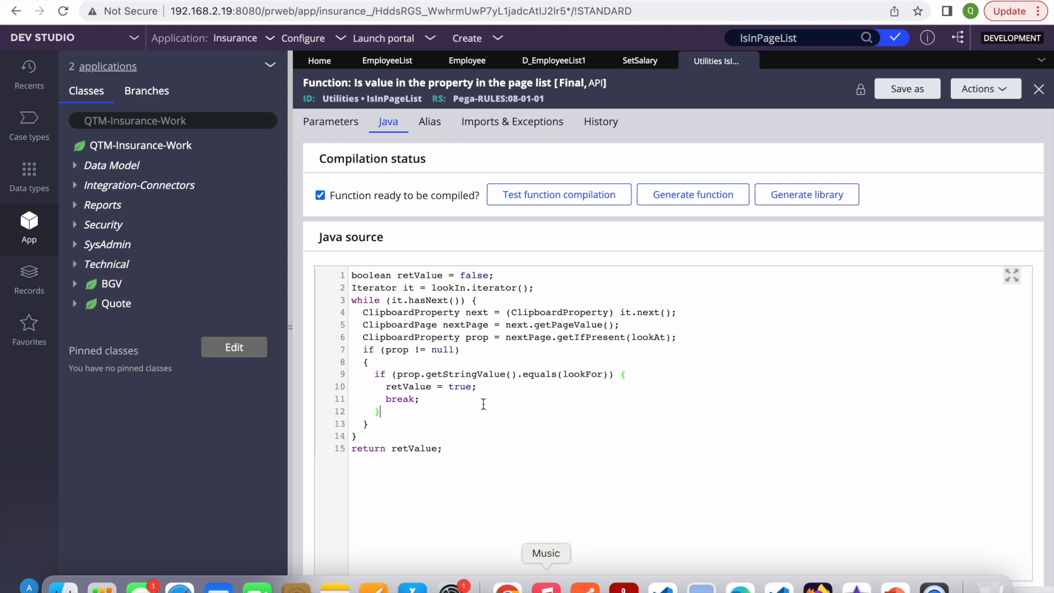
{"action": "left_click", "coordinate": [751, 61]}
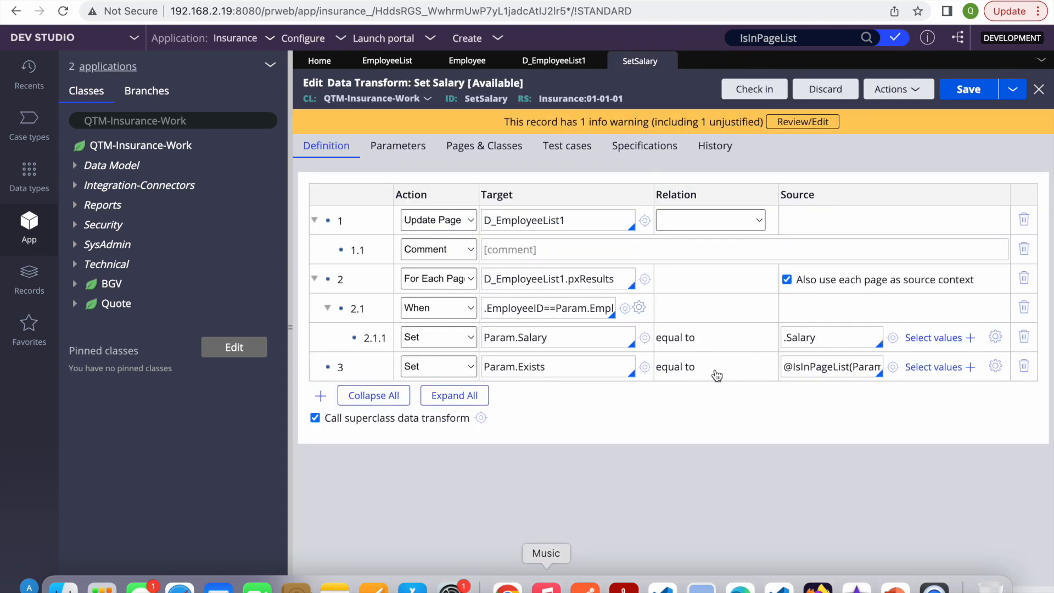
Step: Append && .Salary="500" to the When condition in row 2.1 and save the data transform
{"action": "triple_click", "coordinate": [821, 371]}
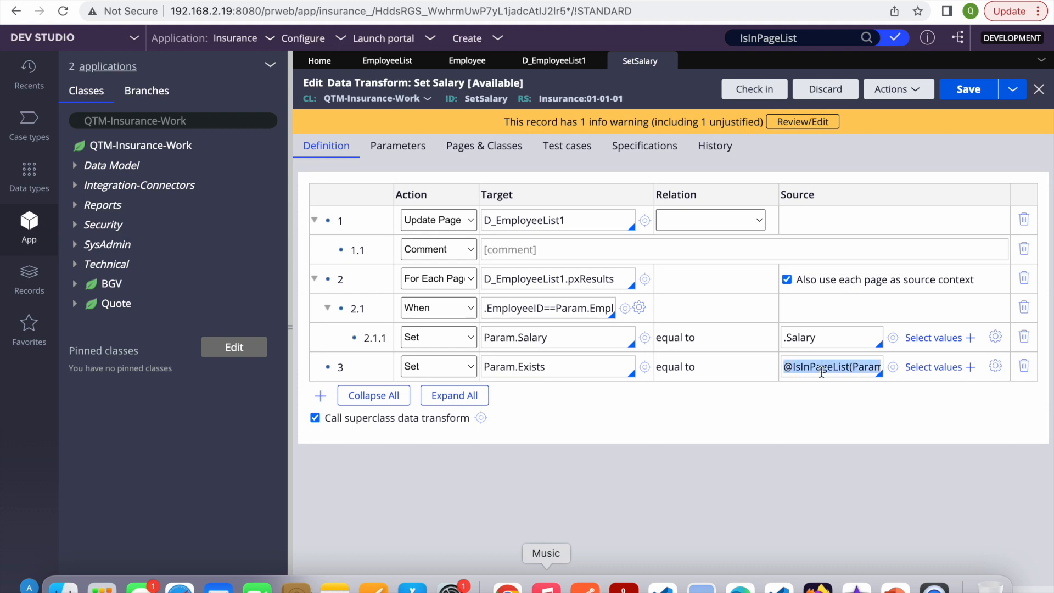
{"action": "double_click", "coordinate": [822, 371]}
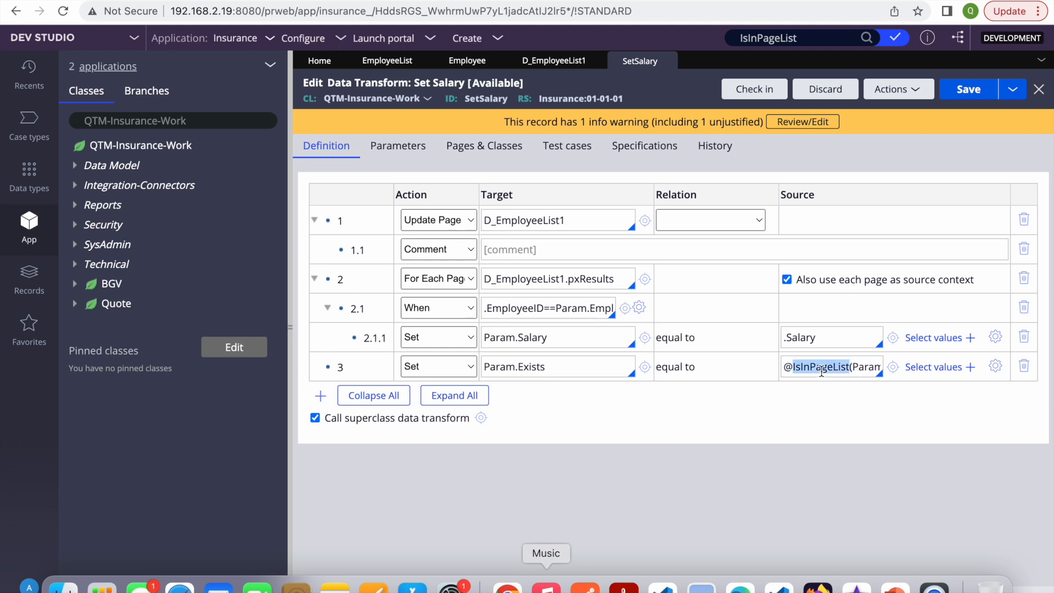
{"action": "double_click", "coordinate": [535, 280]}
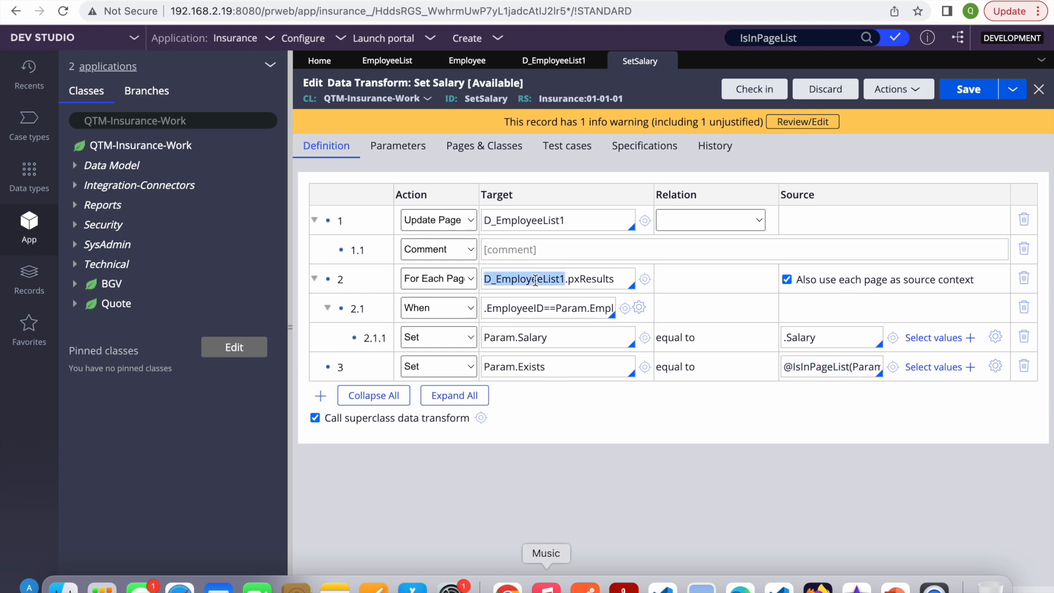
{"action": "left_click", "coordinate": [536, 308]}
{"action": "key", "text": "Right"}
{"action": "key", "text": "Right"}
{"action": "key", "text": "Right"}
{"action": "key", "text": "Right"}
{"action": "key", "text": "Right"}
{"action": "key", "text": "Right"}
{"action": "key", "text": "Right"}
{"action": "key", "text": "Right"}
{"action": "key", "text": "Right"}
{"action": "key", "text": "Right"}
{"action": "key", "text": "Right"}
{"action": "key", "text": "Right"}
{"action": "key", "text": "Right"}
{"action": "key", "text": "Right"}
{"action": "key", "text": "Right"}
{"action": "key", "text": "Right"}
{"action": "key", "text": "Right"}
{"action": "key", "text": "Right"}
{"action": "key", "text": "Right"}
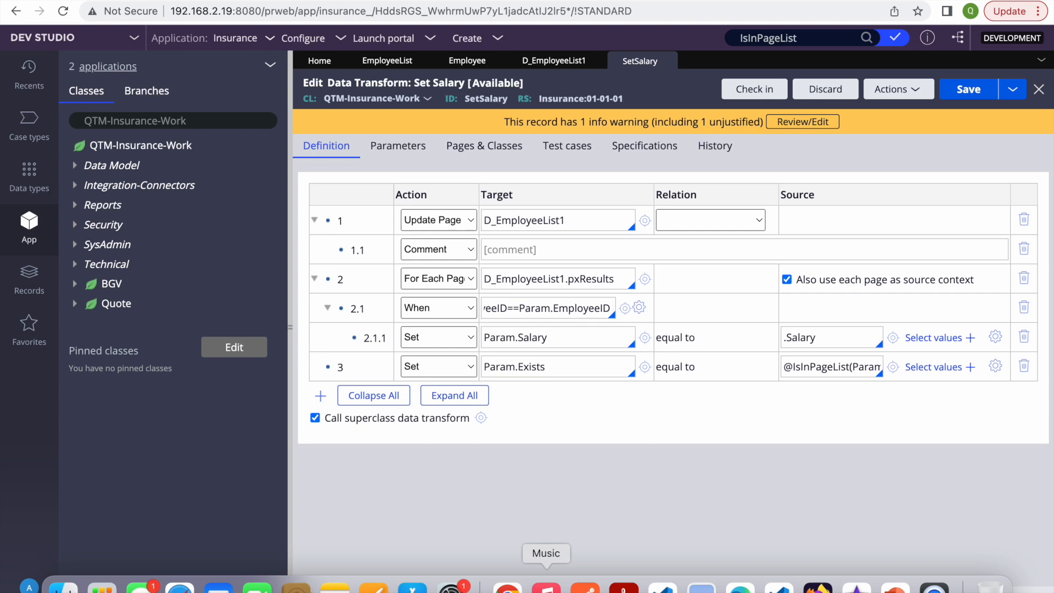
{"action": "type", "text": "$$"}
{"action": "key", "text": "BackSpace"}
{"action": "key", "text": "BackSpace"}
{"action": "key", "text": "BackSpace"}
{"action": "type", "text": "&&"}
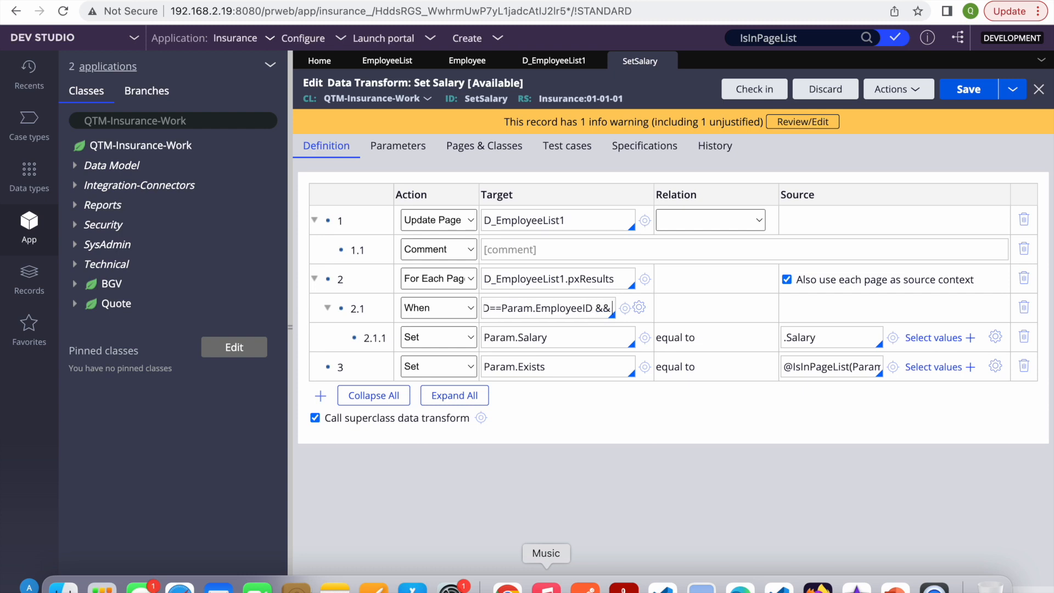
{"action": "type", "text": " .S"}
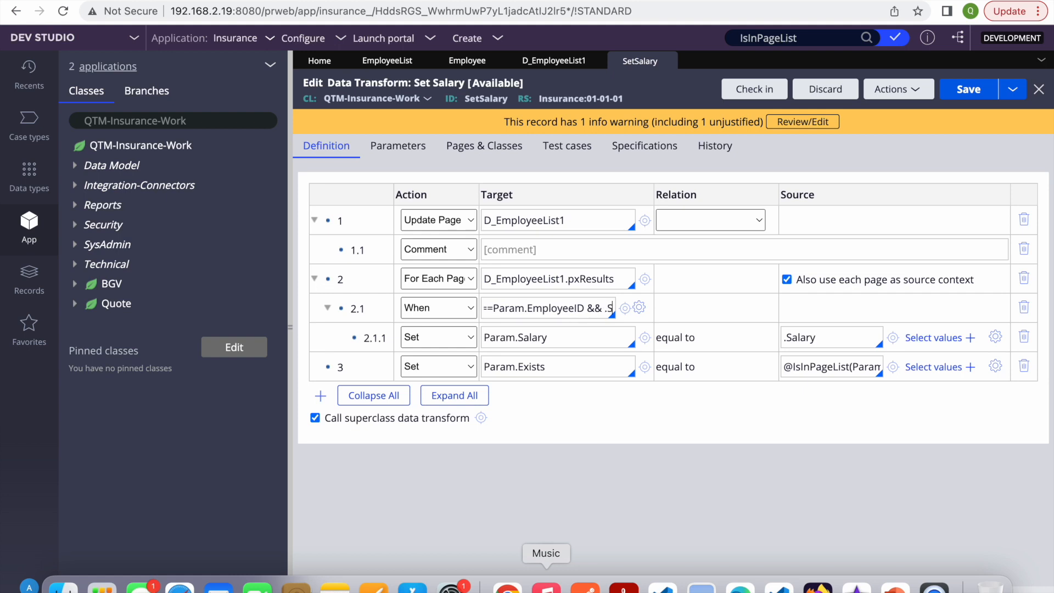
{"action": "type", "text": "lary"}
{"action": "key", "text": "BackSpace"}
{"action": "key", "text": "BackSpace"}
{"action": "key", "text": "BackSpace"}
{"action": "key", "text": "BackSpace"}
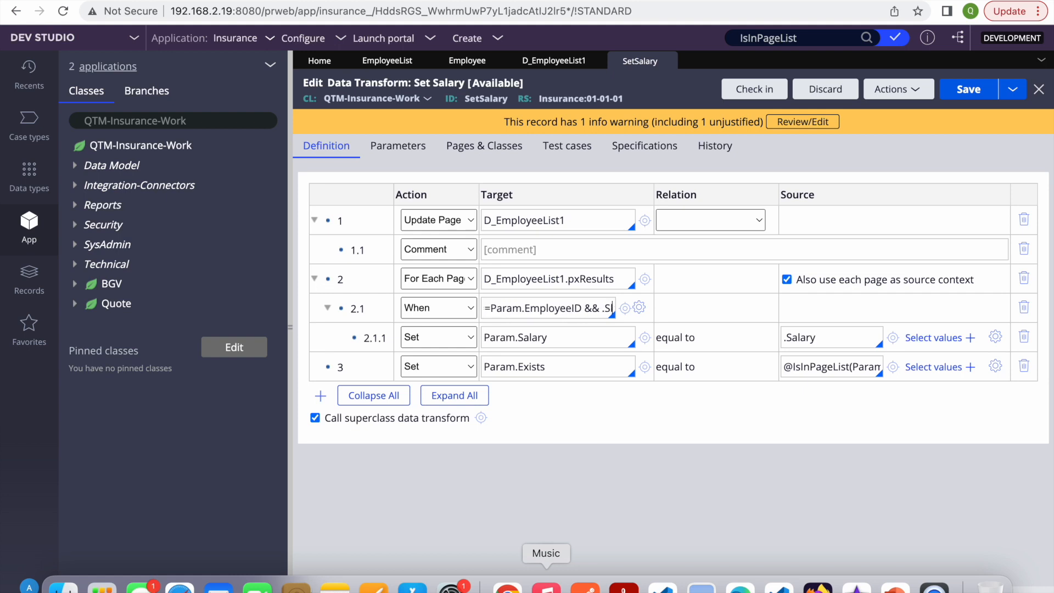
{"action": "type", "text": "ala"}
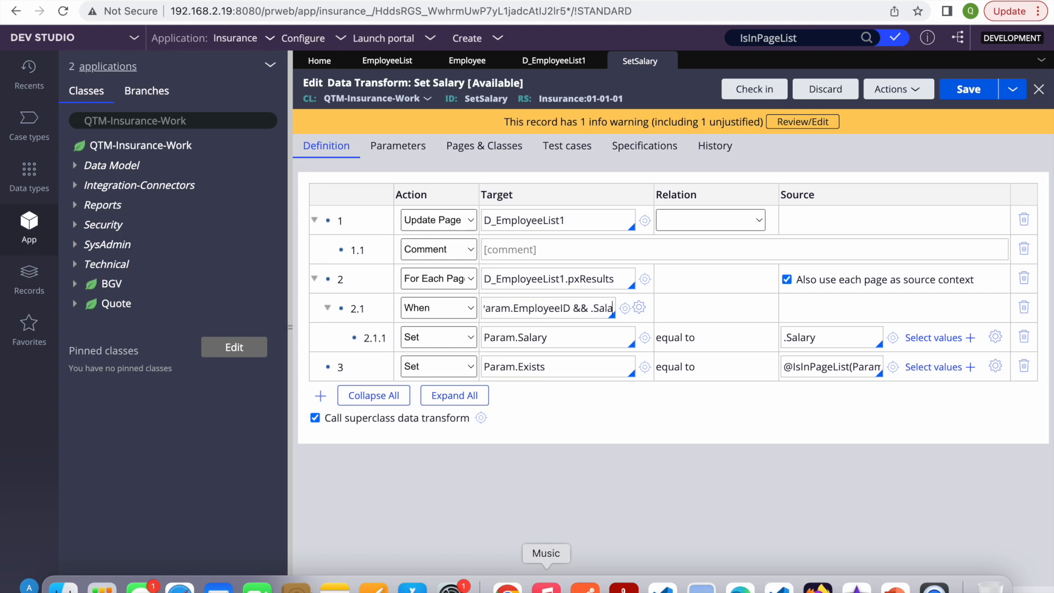
{"action": "type", "text": "ry=\"\""}
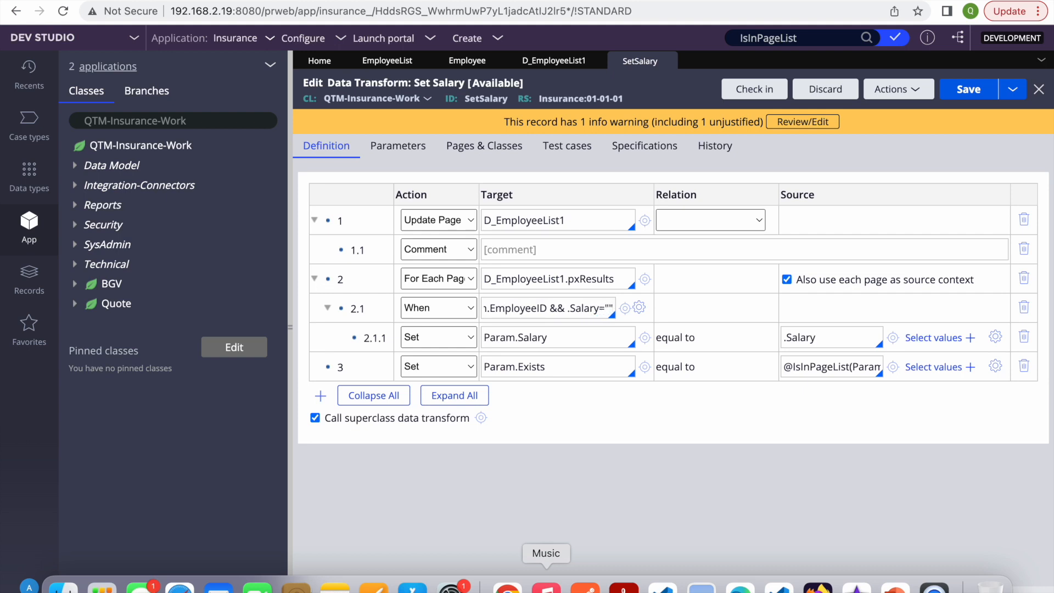
{"action": "key", "text": "Left"}
{"action": "type", "text": "500"}
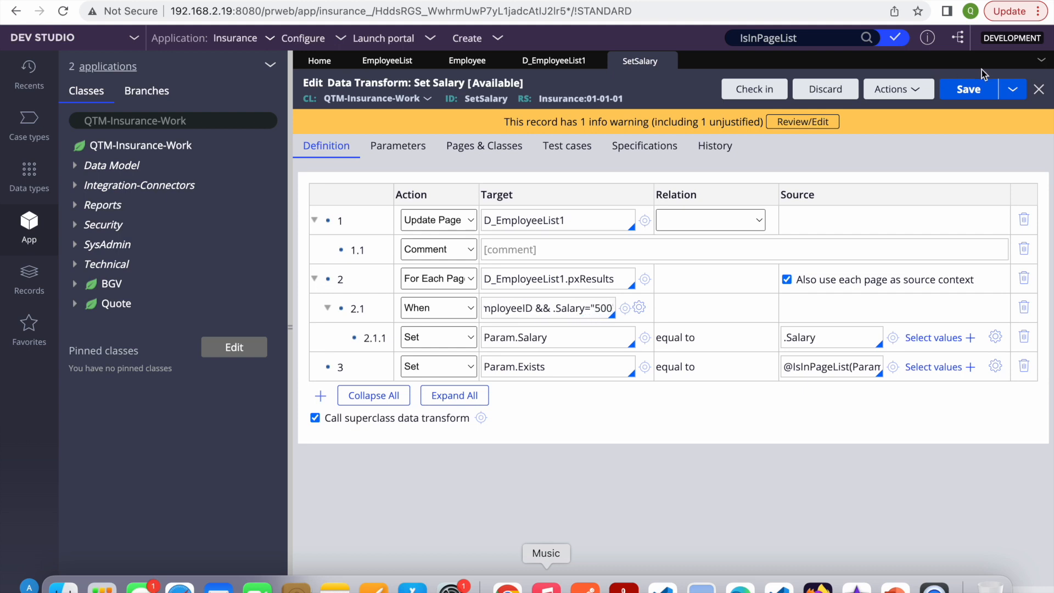
{"action": "left_click", "coordinate": [977, 93]}
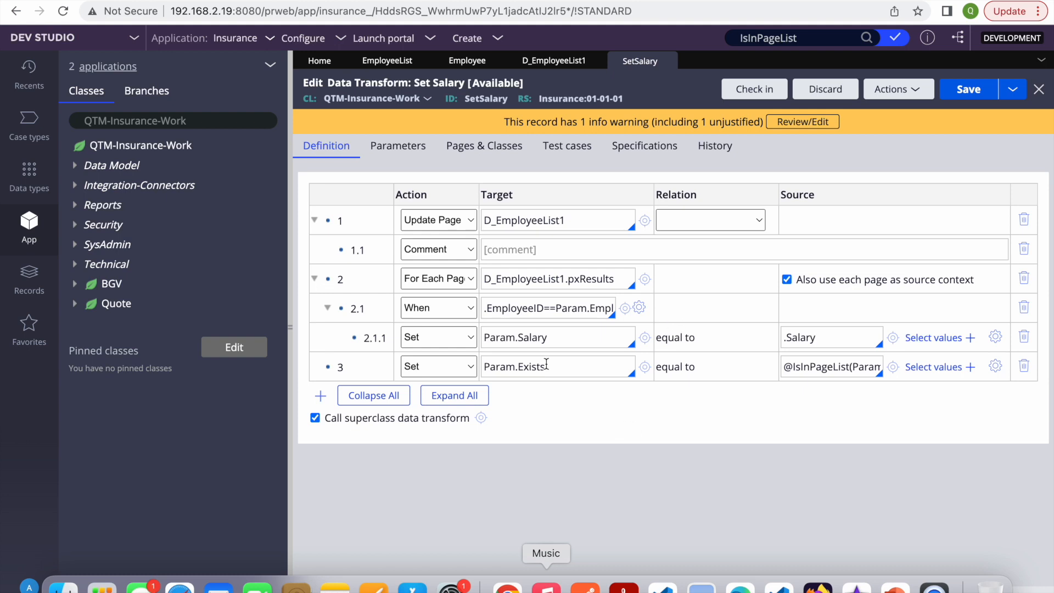
Step: Compare the full When condition in row 2.1 with the single-property check of row 3's IsInPageList expression
{"action": "triple_click", "coordinate": [822, 358]}
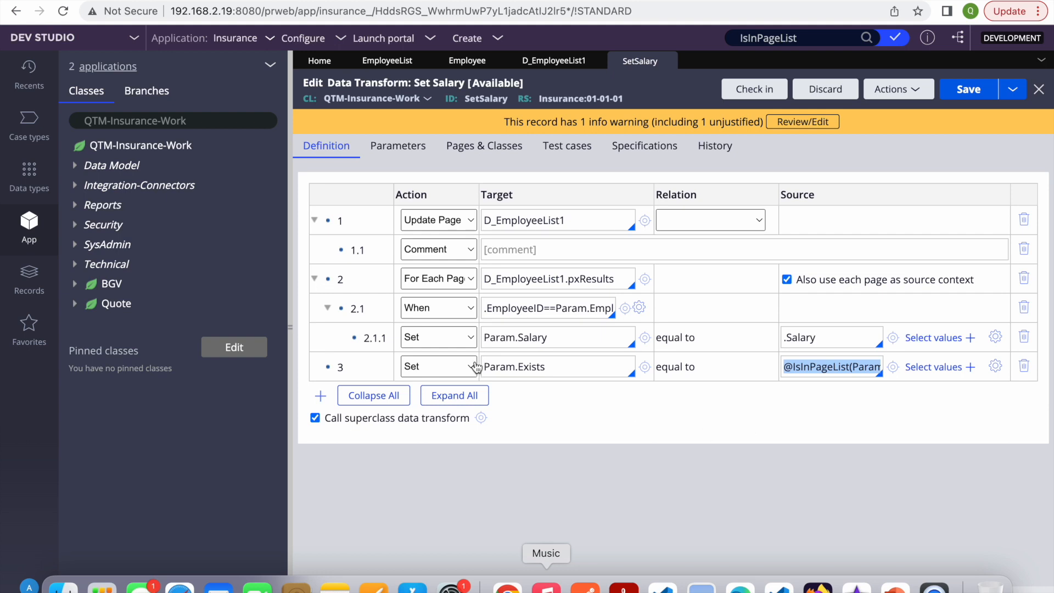
{"action": "left_click", "coordinate": [528, 314]}
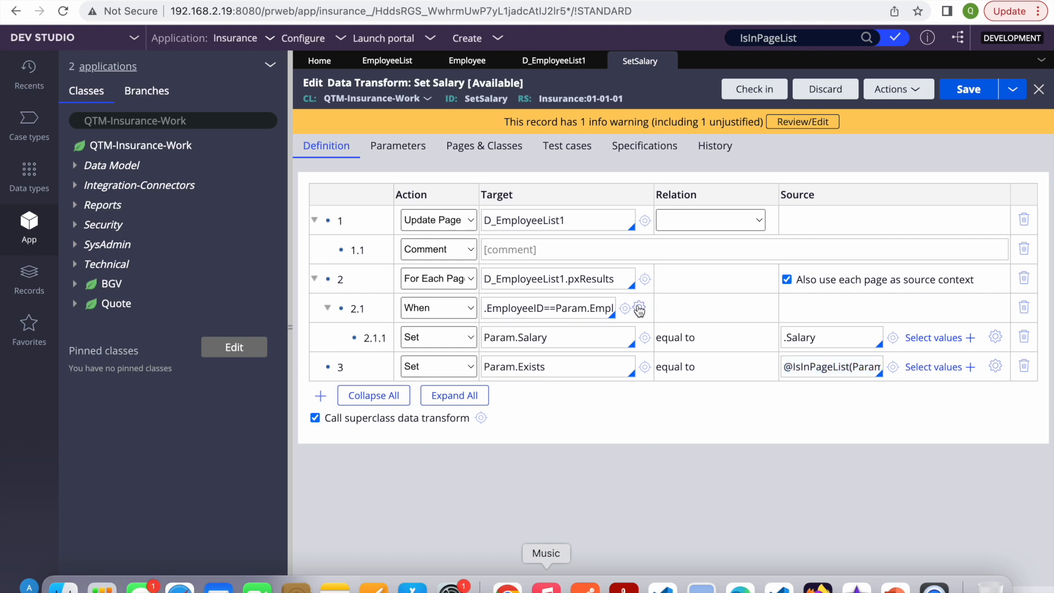
{"action": "left_click", "coordinate": [639, 308]}
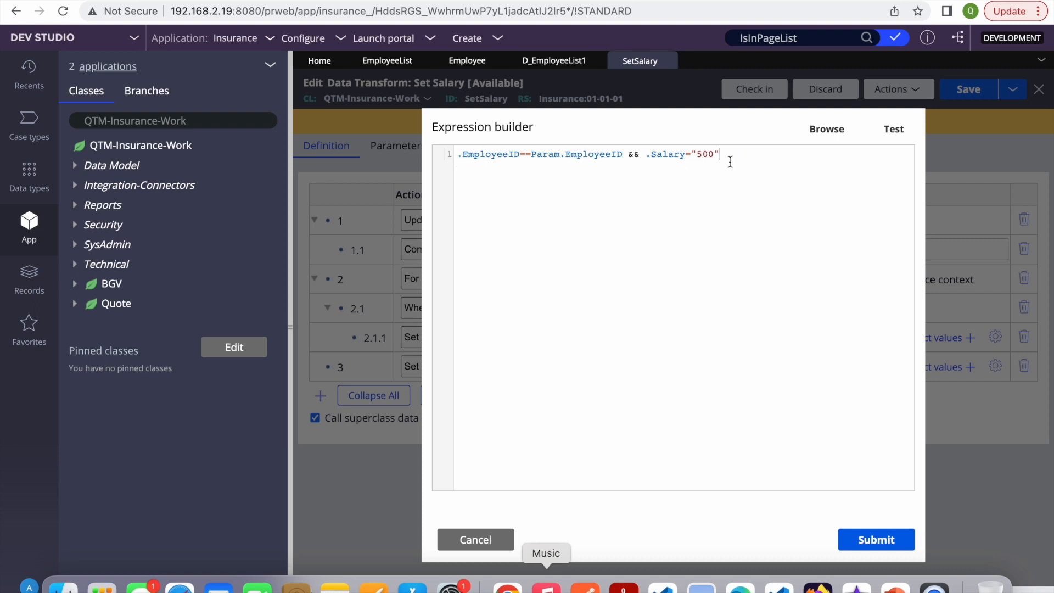
{"action": "left_click", "coordinate": [482, 543]}
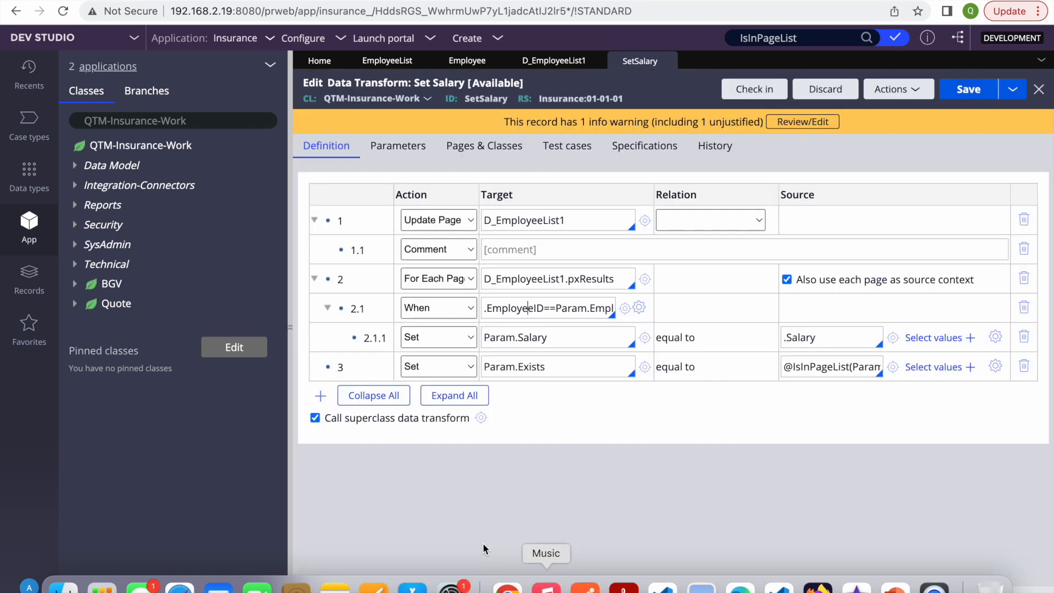
{"action": "double_click", "coordinate": [833, 367]}
{"action": "left_click", "coordinate": [995, 366]}
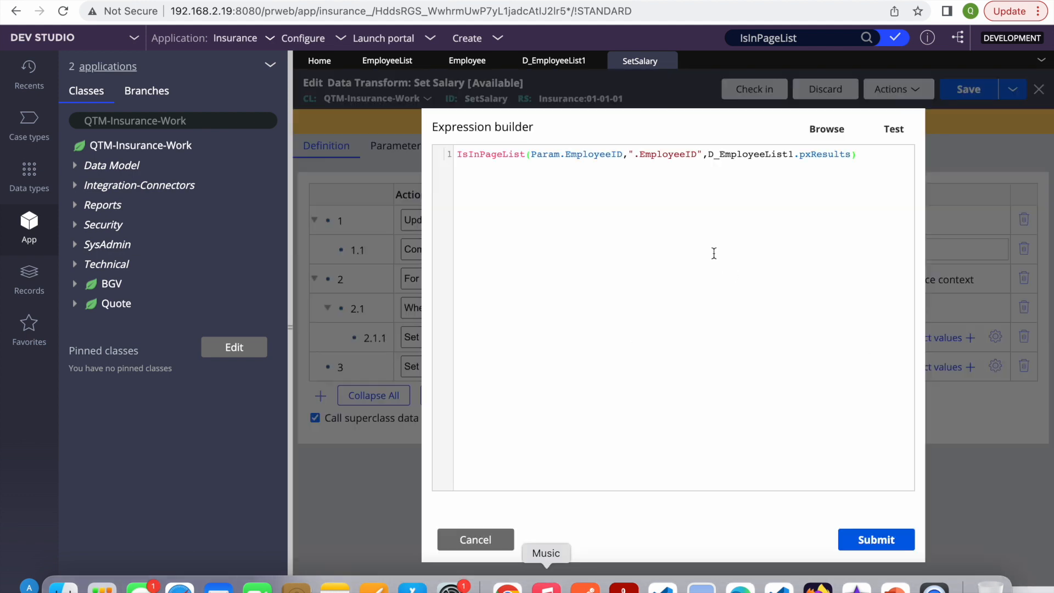
{"action": "triple_click", "coordinate": [563, 163]}
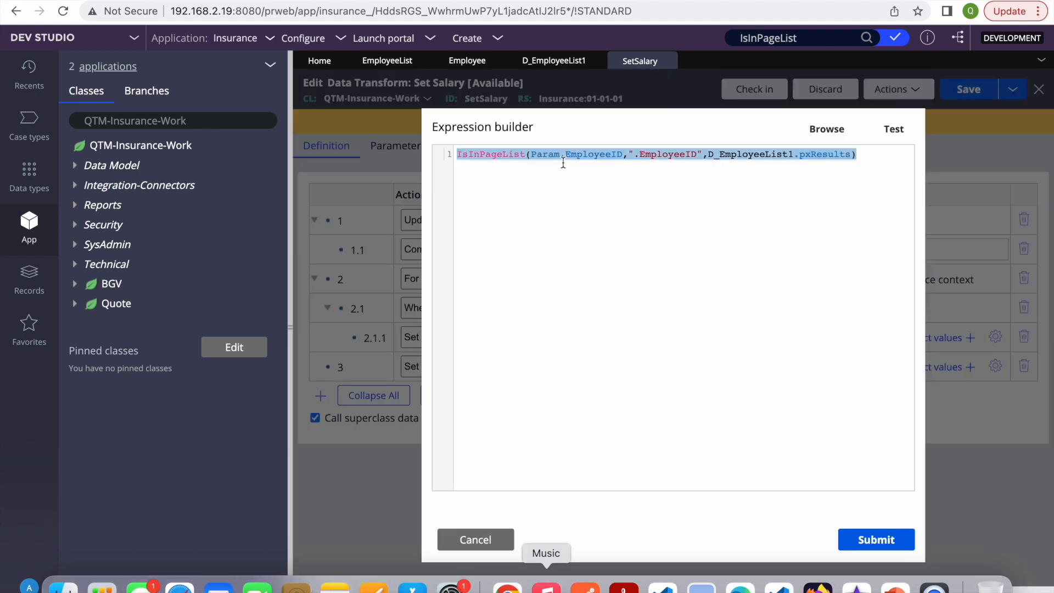
{"action": "left_click", "coordinate": [592, 158]}
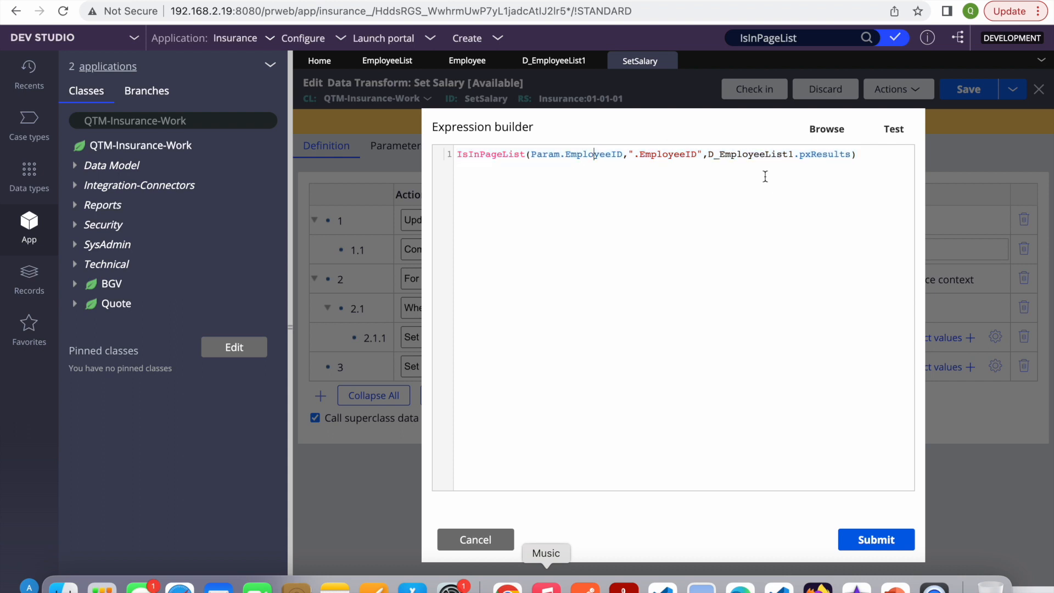
{"action": "left_click", "coordinate": [467, 536]}
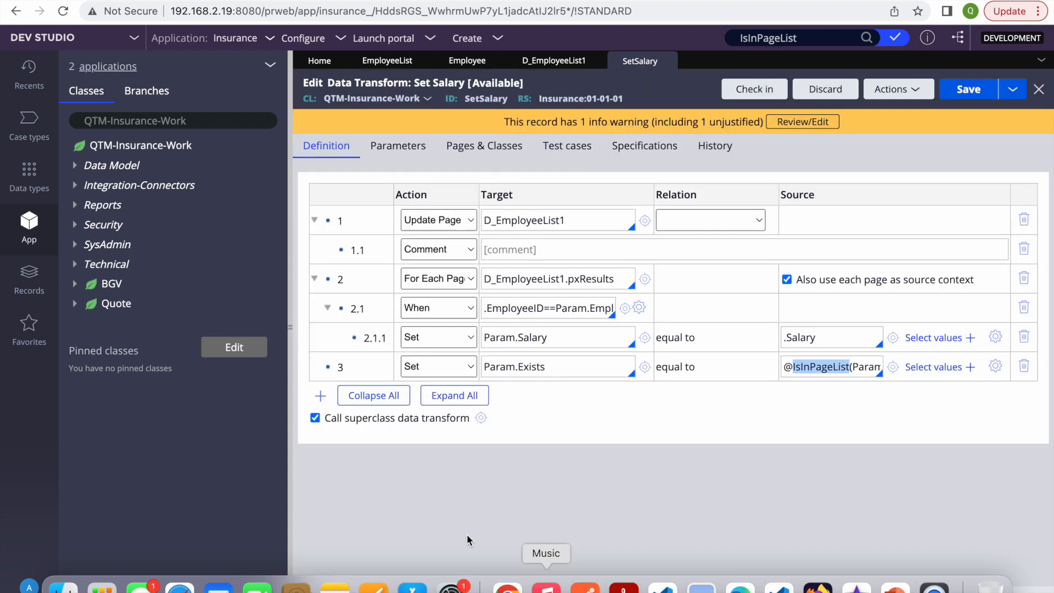
{"action": "left_click", "coordinate": [644, 469]}
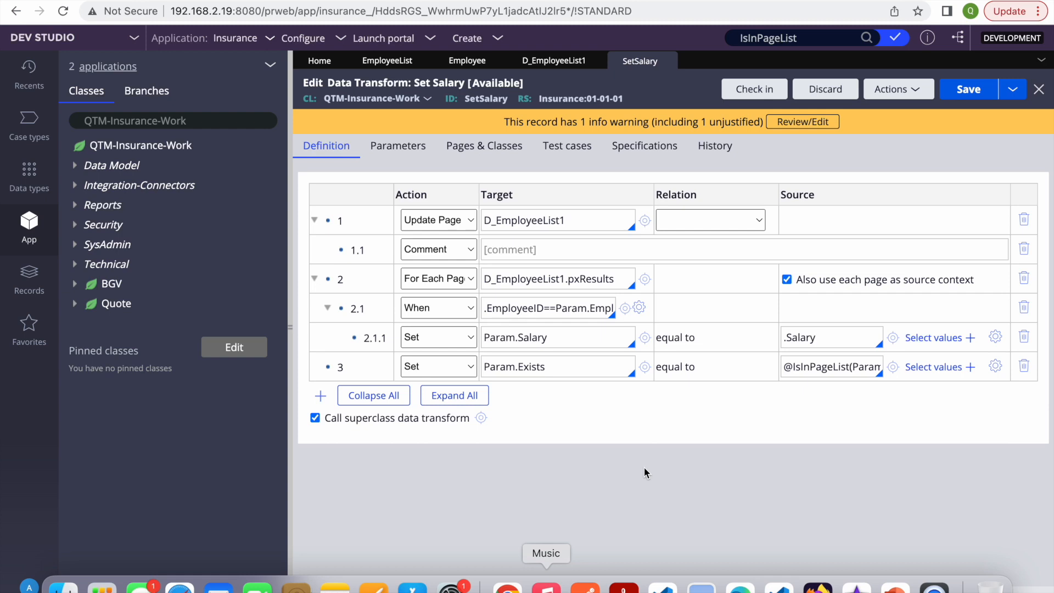
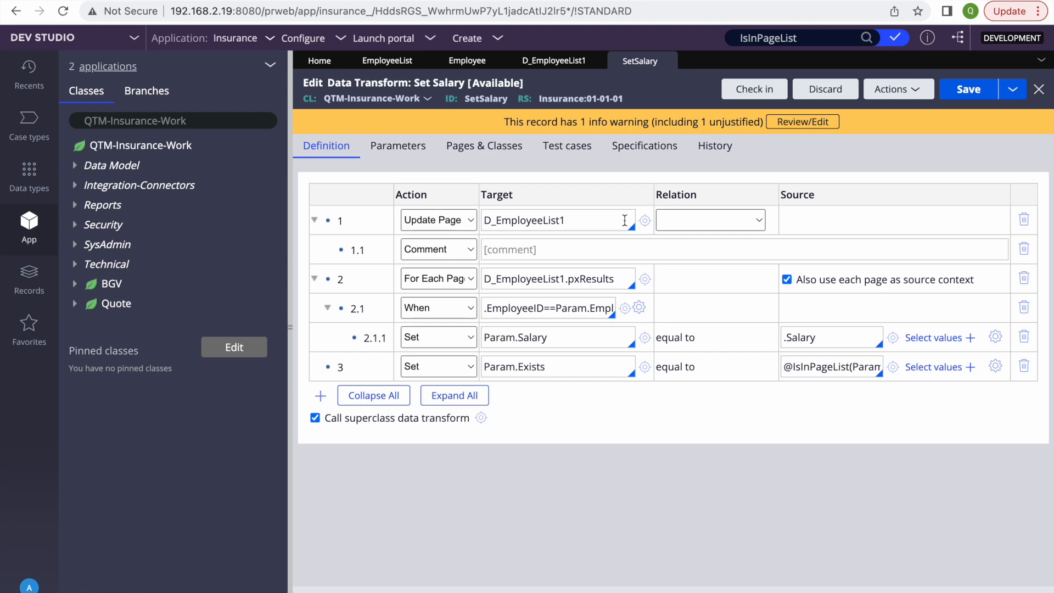
Step: View the Employee data type's data model and the EmployeeList property's page list definition
{"action": "left_click", "coordinate": [460, 67]}
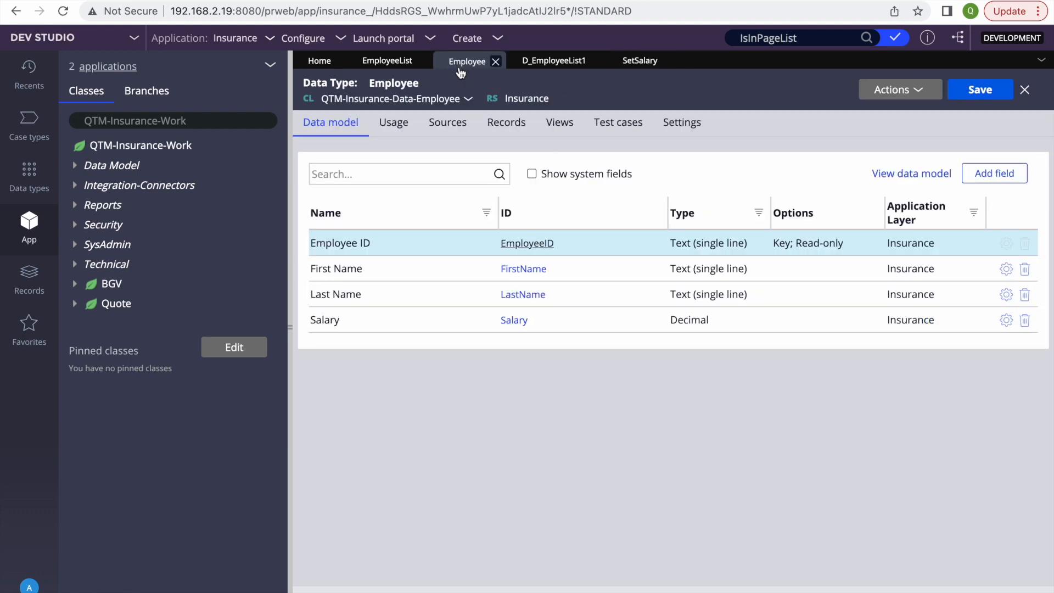
{"action": "left_click", "coordinate": [387, 60]}
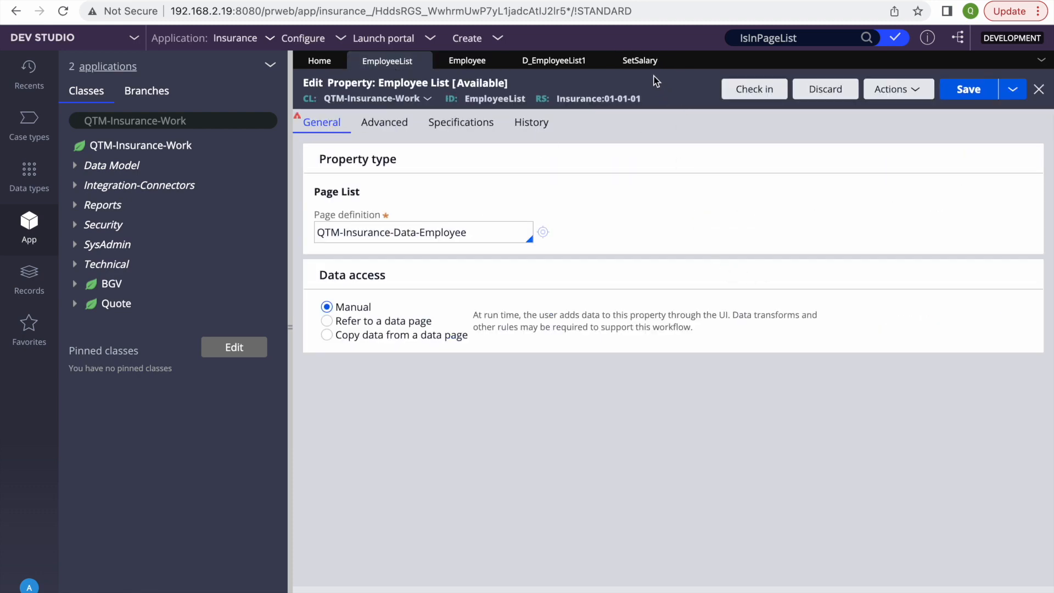
Step: Start creating a When rule from the decision rule types and label it Check Emp
{"action": "left_click", "coordinate": [641, 61]}
{"action": "left_click", "coordinate": [498, 38]}
{"action": "mouse_move", "coordinate": [501, 51]}
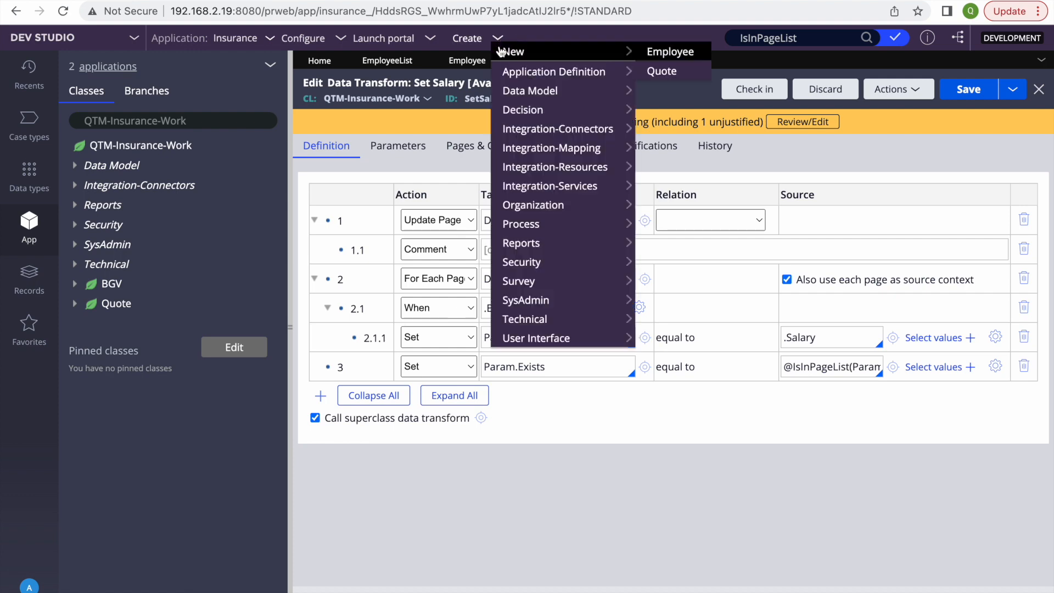
{"action": "mouse_move", "coordinate": [525, 112]}
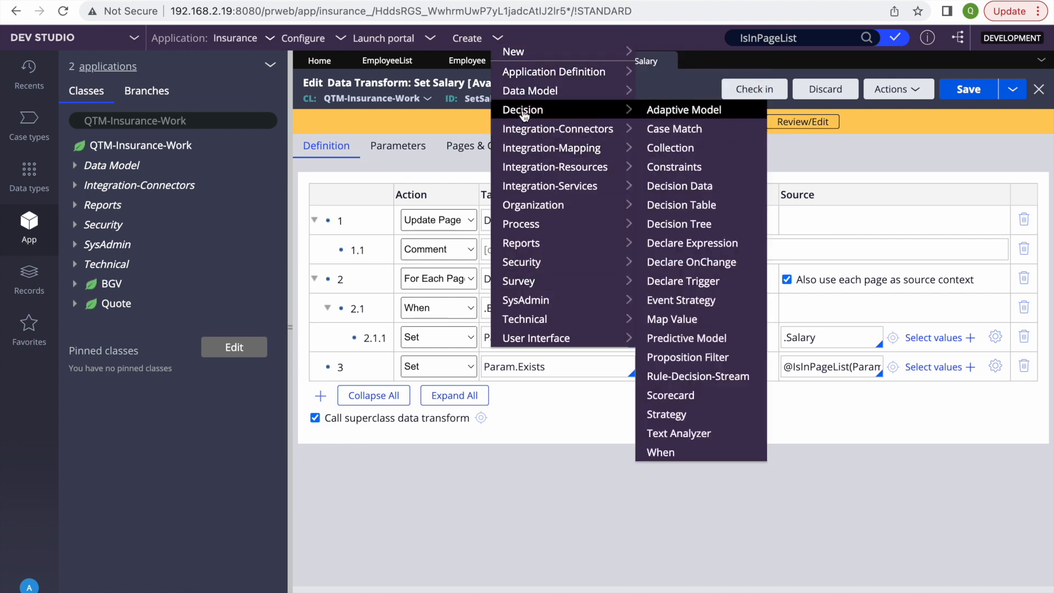
{"action": "mouse_move", "coordinate": [528, 237]}
{"action": "left_click", "coordinate": [662, 451]}
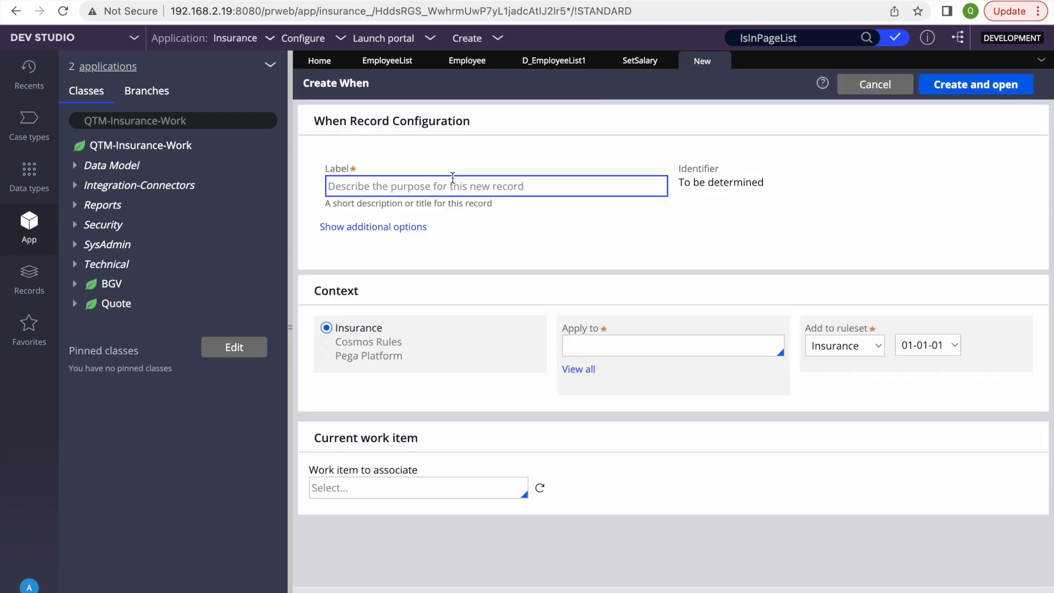
{"action": "type", "text": "Che"}
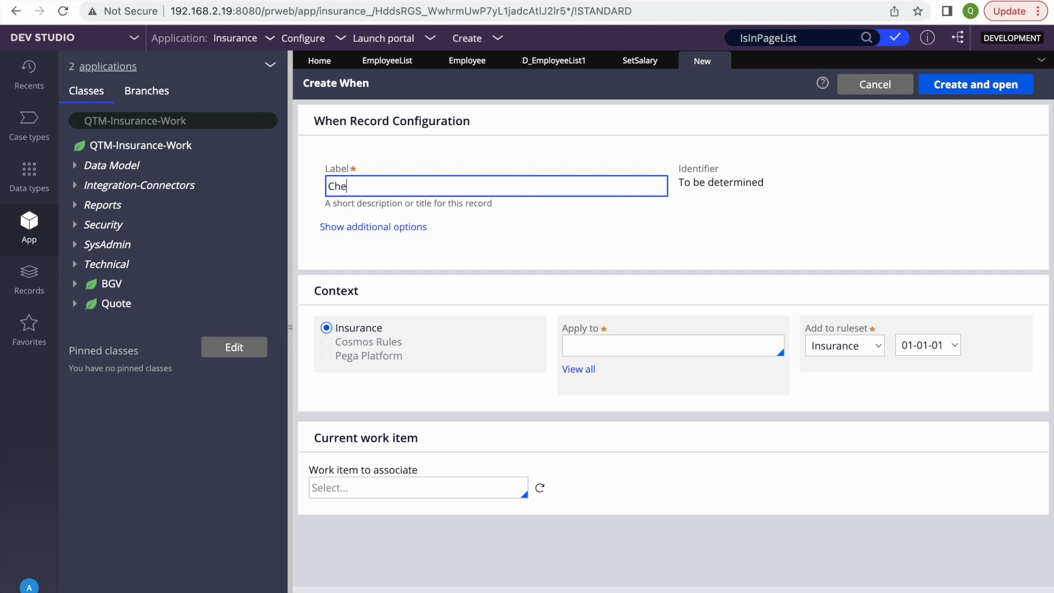
{"action": "type", "text": "ck Emp"}
Step: Apply the new When rule to the class QTM-Insurance-Data-Employee, then create and open it
{"action": "left_click", "coordinate": [659, 341]}
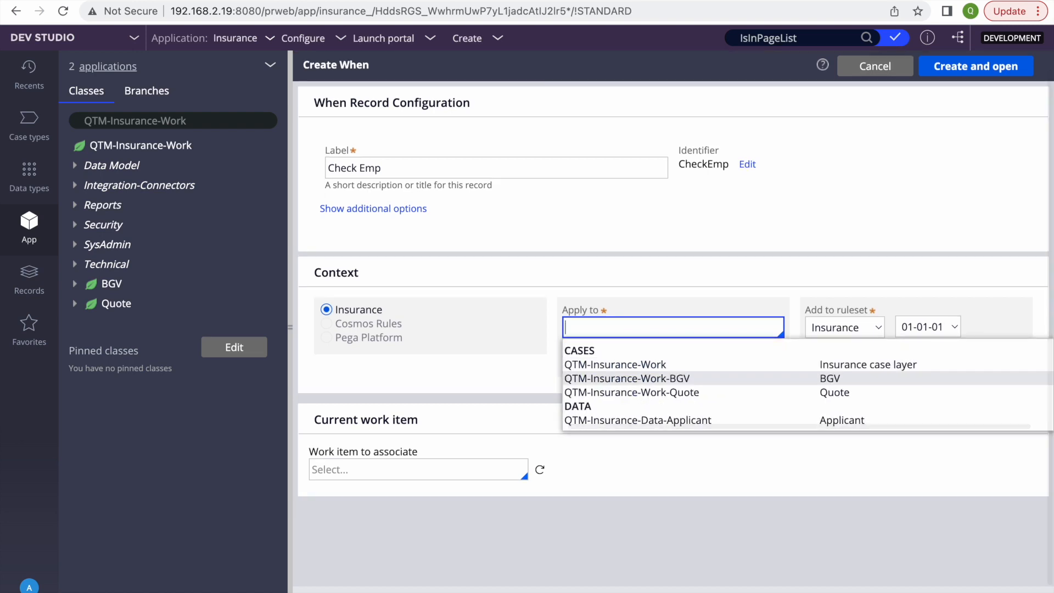
{"action": "left_click", "coordinate": [608, 420]}
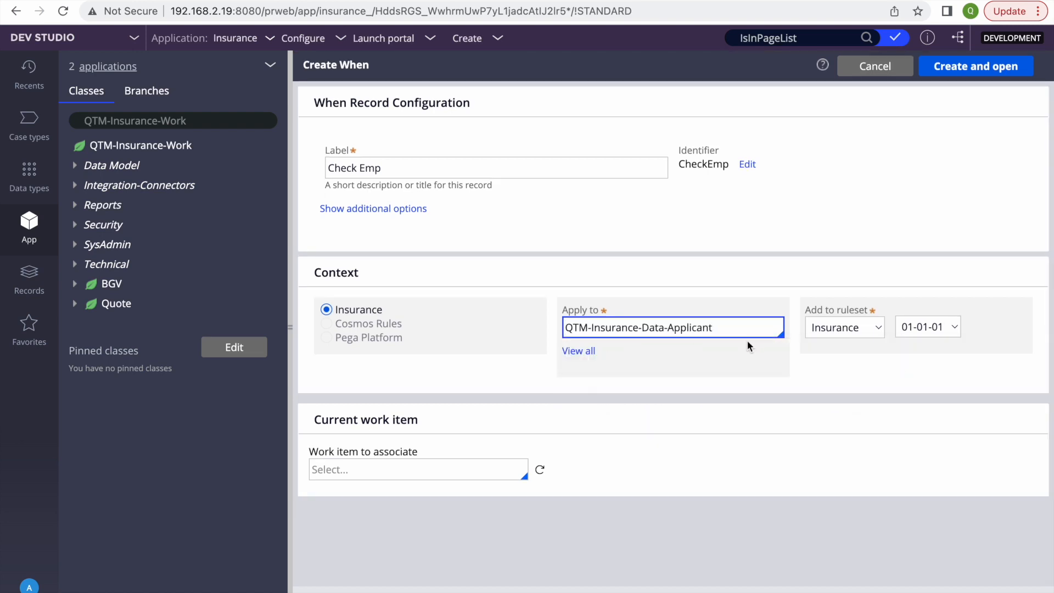
{"action": "double_click", "coordinate": [685, 328]}
{"action": "key", "text": "BackSpace"}
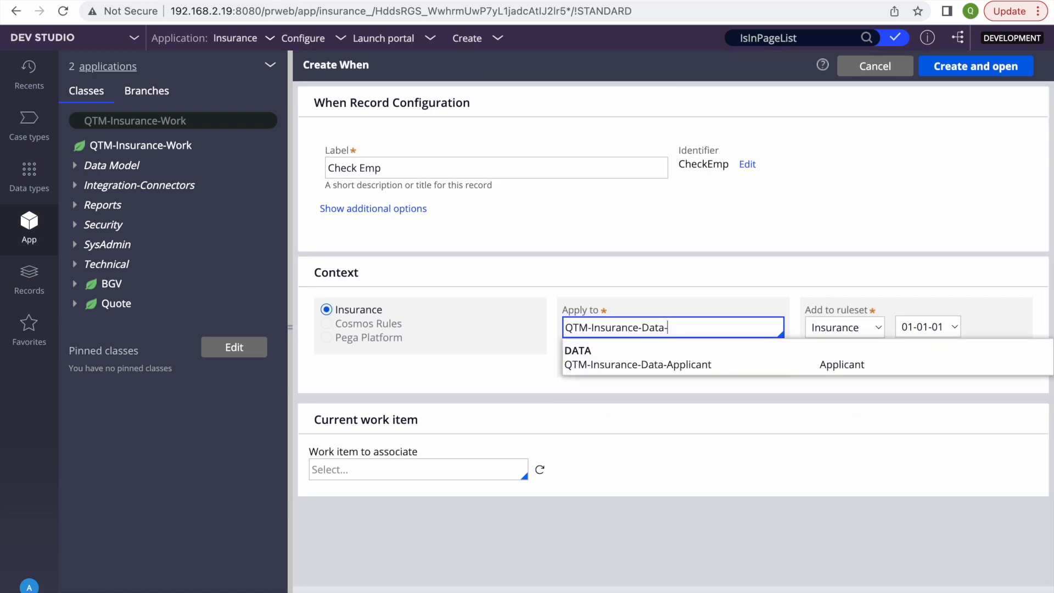
{"action": "type", "text": "Employee"}
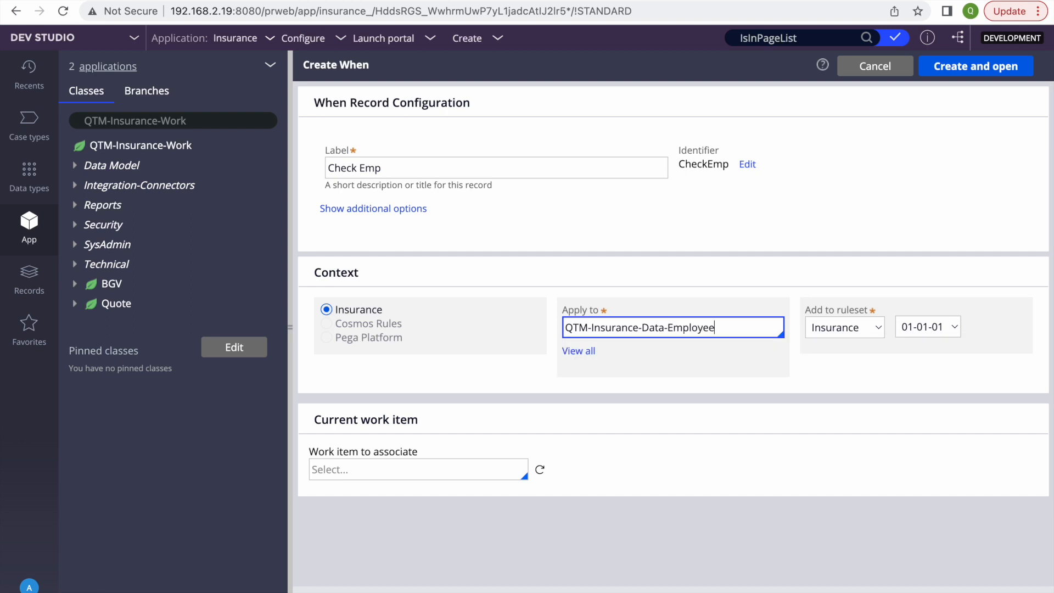
{"action": "left_click", "coordinate": [762, 243]}
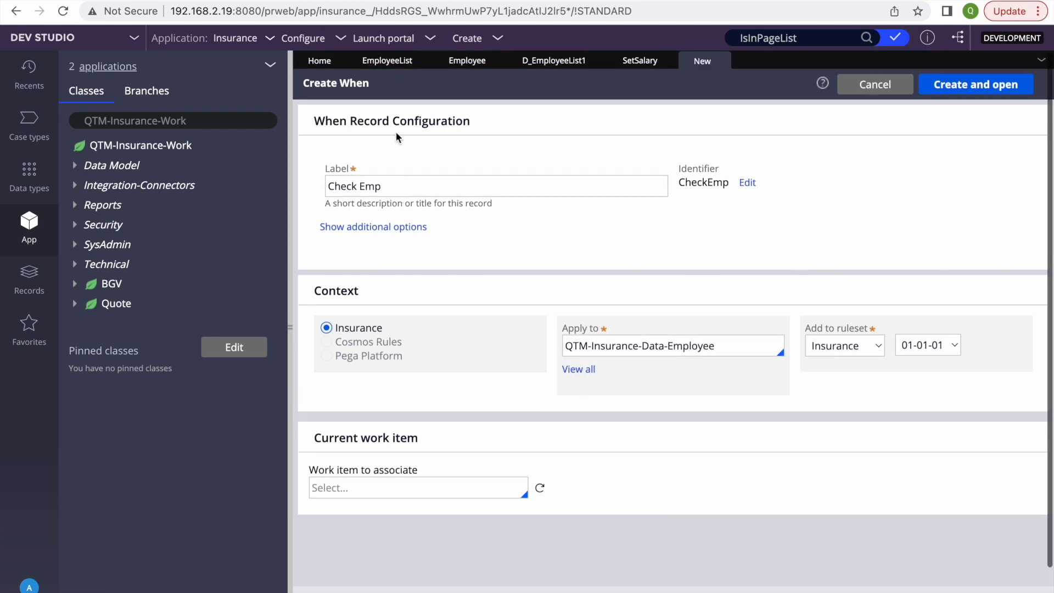
{"action": "left_click", "coordinate": [461, 63]}
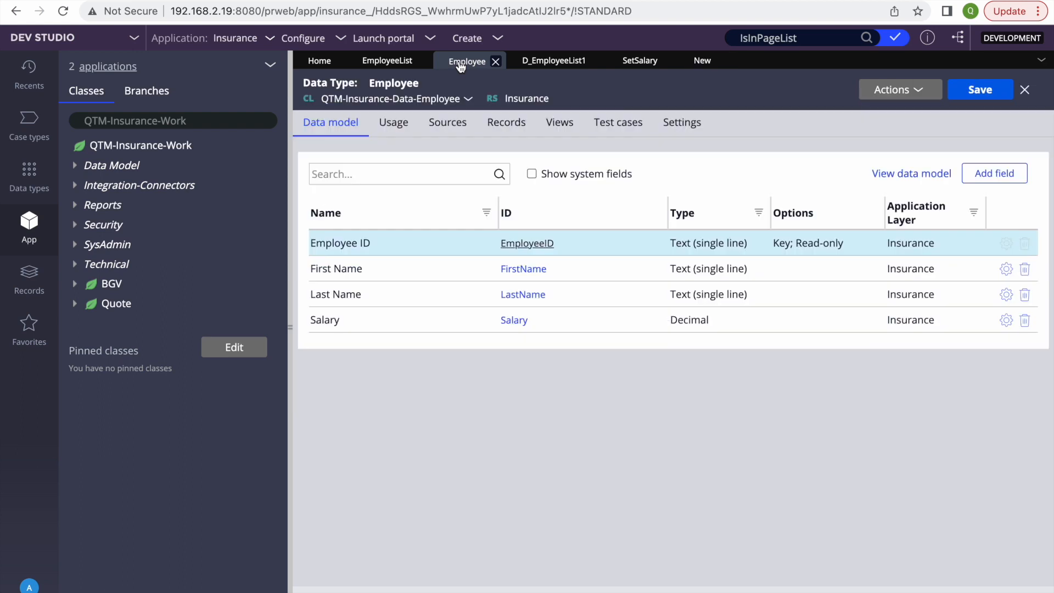
{"action": "left_click", "coordinate": [691, 60]}
{"action": "left_click", "coordinate": [972, 84]}
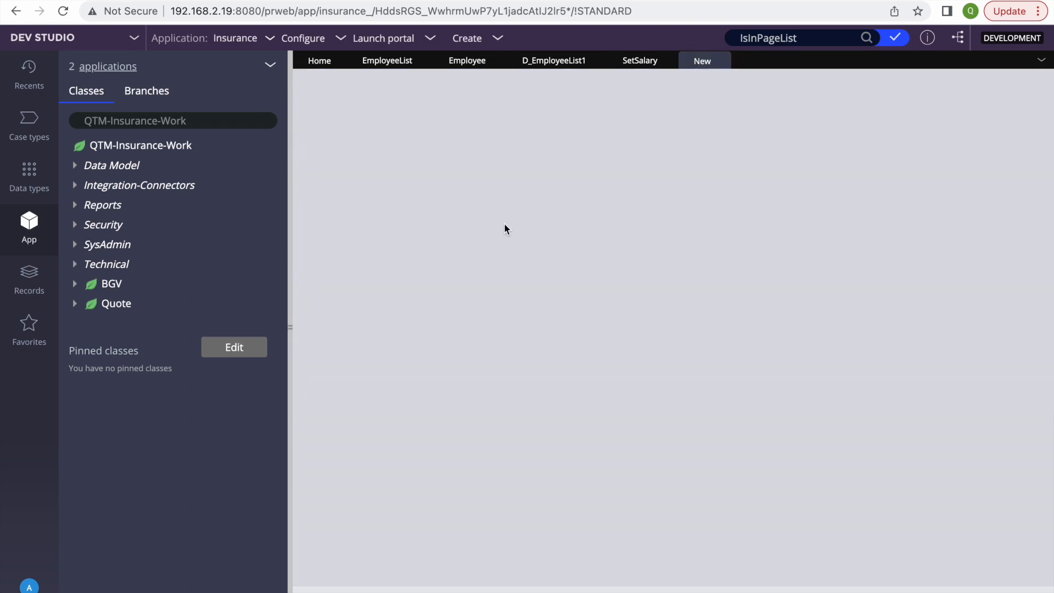
Step: Define the When rule's first advanced condition as .EmployeeID = Param.EmployeeID
{"action": "left_click", "coordinate": [408, 123]}
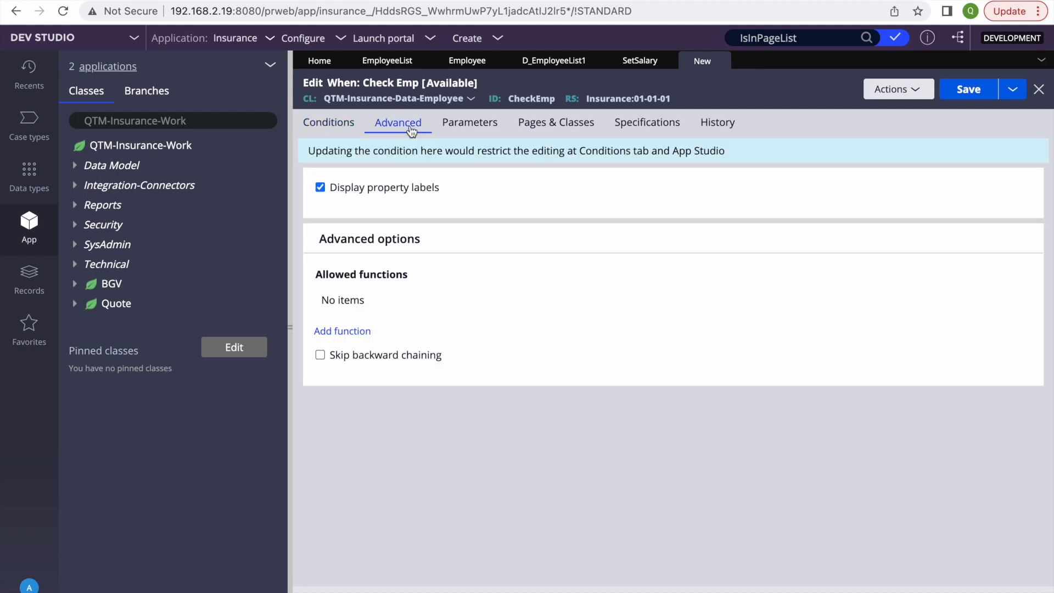
{"action": "left_click", "coordinate": [468, 123]}
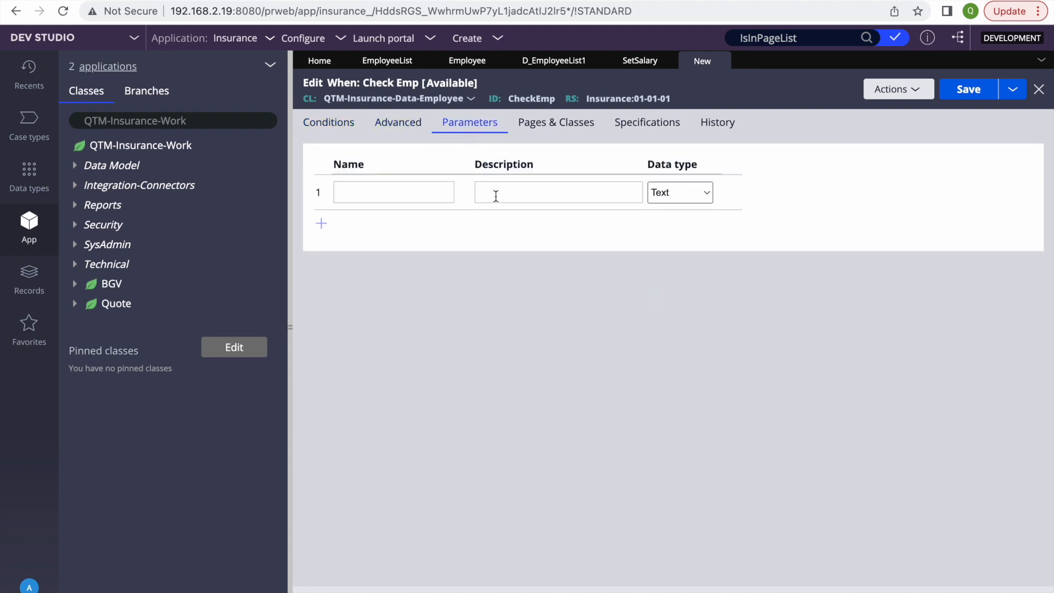
{"action": "left_click", "coordinate": [392, 131]}
{"action": "left_click", "coordinate": [459, 203]}
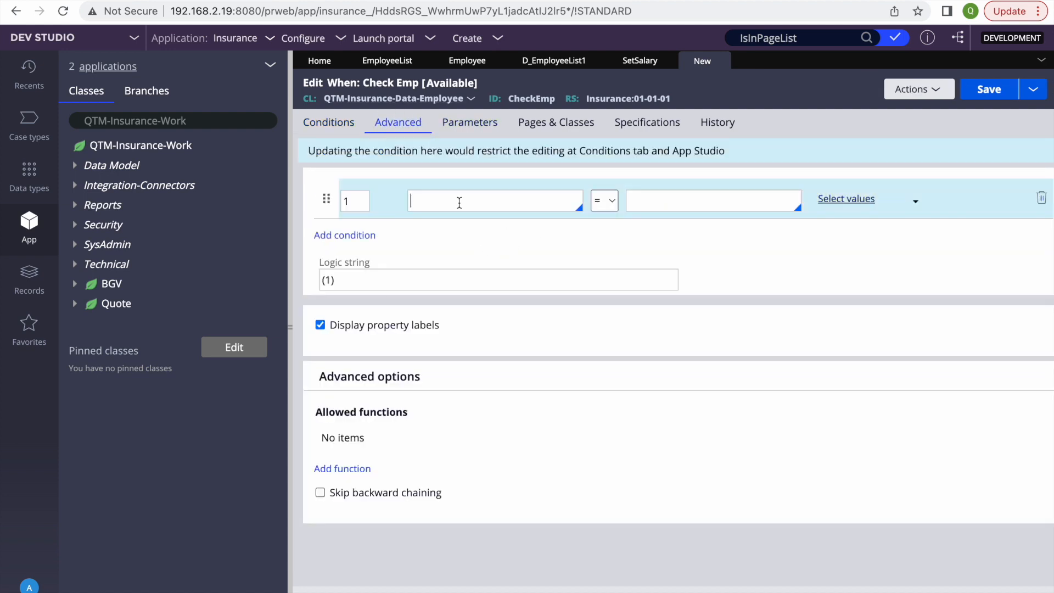
{"action": "type", "text": "."}
{"action": "key", "text": "Return"}
{"action": "type", "text": "Param.EmployeeId"}
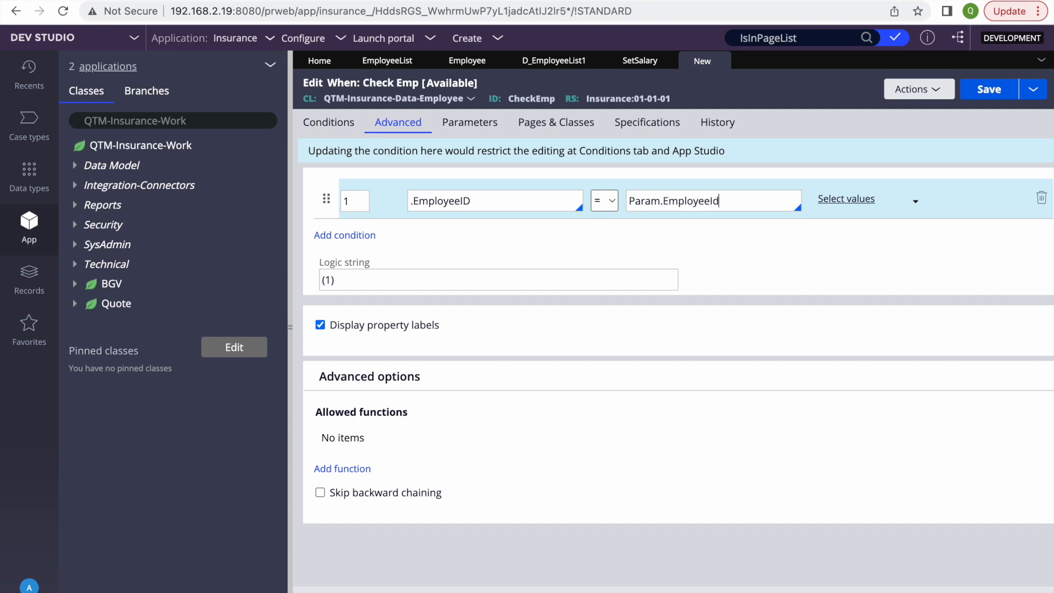
{"action": "triple_click", "coordinate": [748, 201]}
{"action": "key", "text": "BackSpace"}
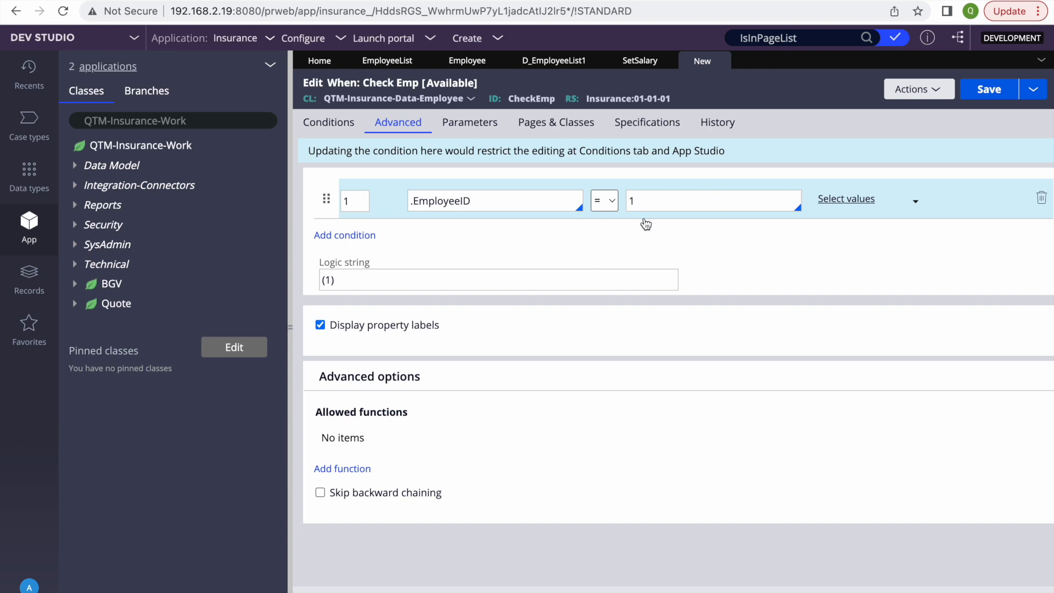
{"action": "key", "text": "ctrl+z"}
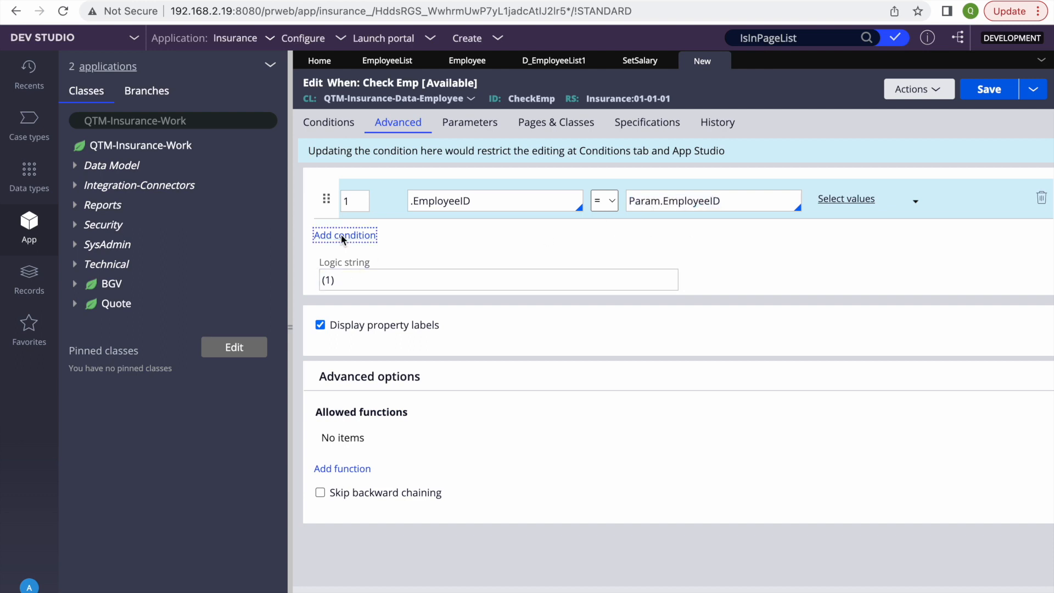
Step: Add a second condition .Salary = 500 to the When rule and try to save it
{"action": "left_click", "coordinate": [344, 236]}
{"action": "type", "text": ".SA"}
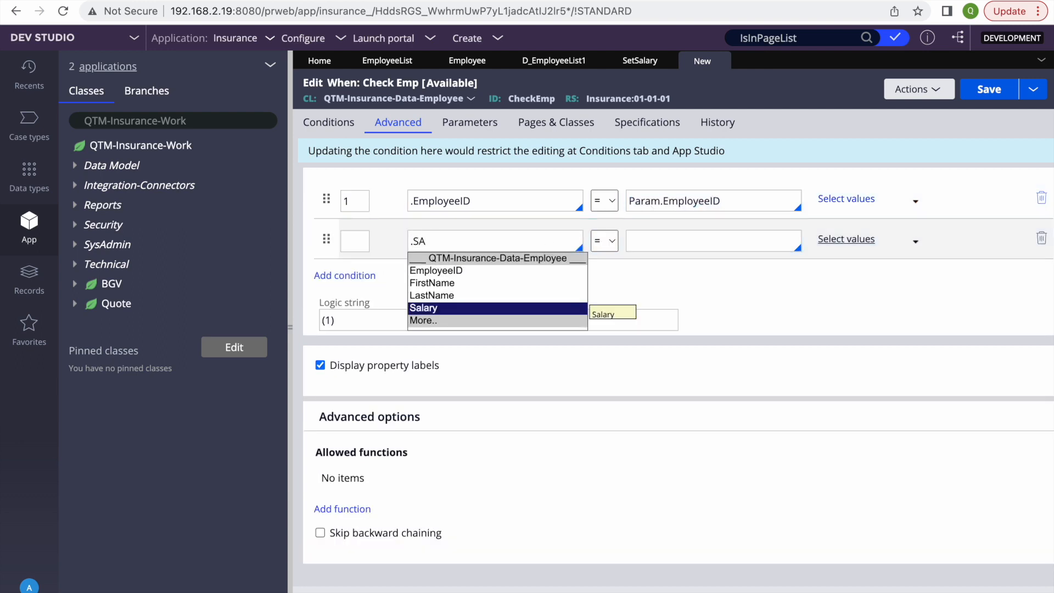
{"action": "key", "text": "Return"}
{"action": "type", "text": "500"}
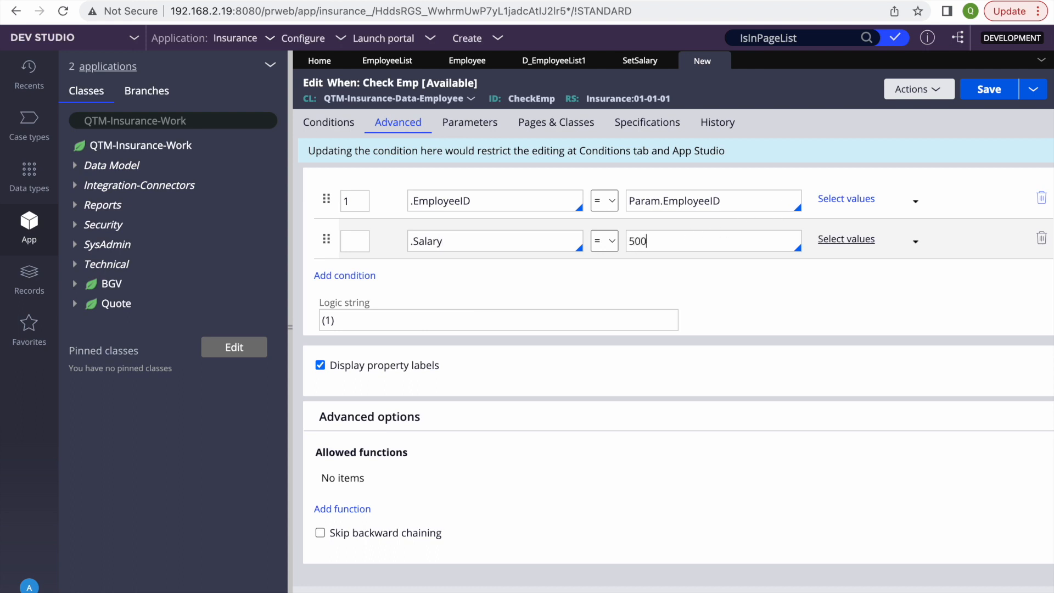
{"action": "left_click", "coordinate": [989, 88]}
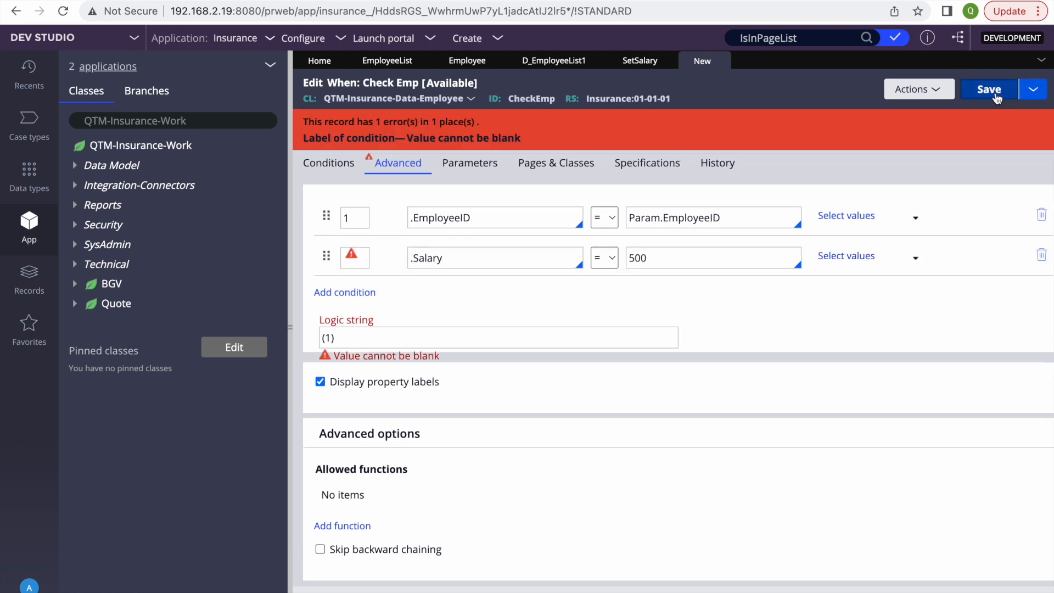
Step: Check the Employee data type's stored records, including their salary values, and return to the When rule
{"action": "left_click", "coordinate": [387, 60]}
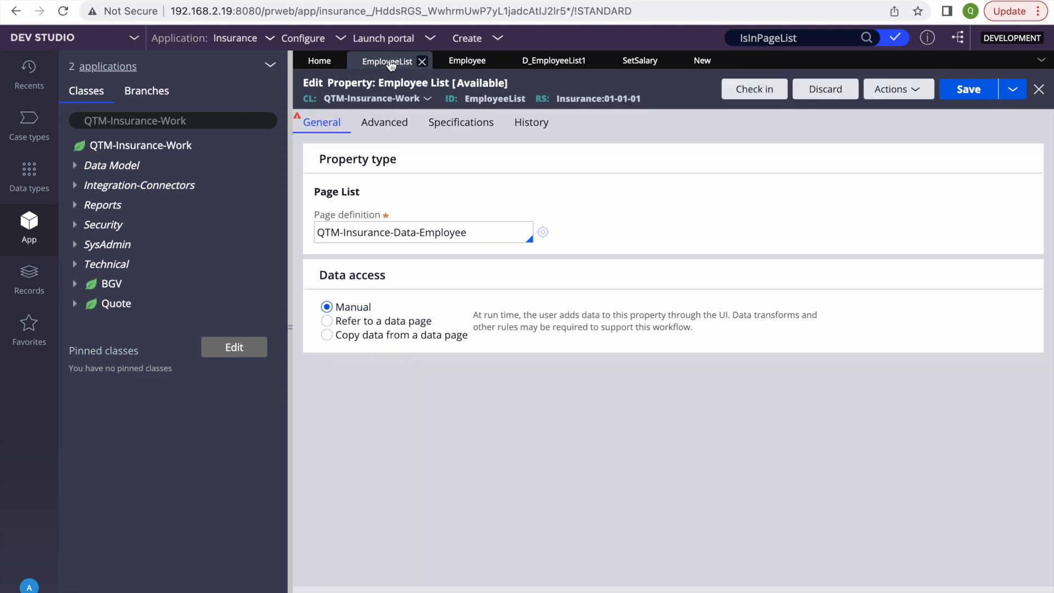
{"action": "left_click", "coordinate": [468, 61]}
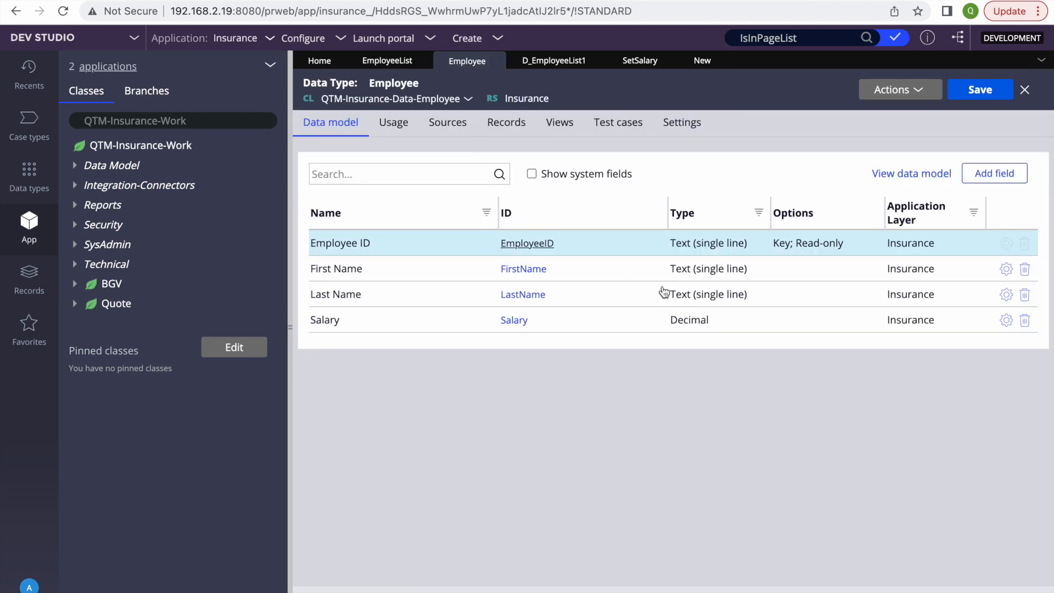
{"action": "left_click", "coordinate": [507, 123]}
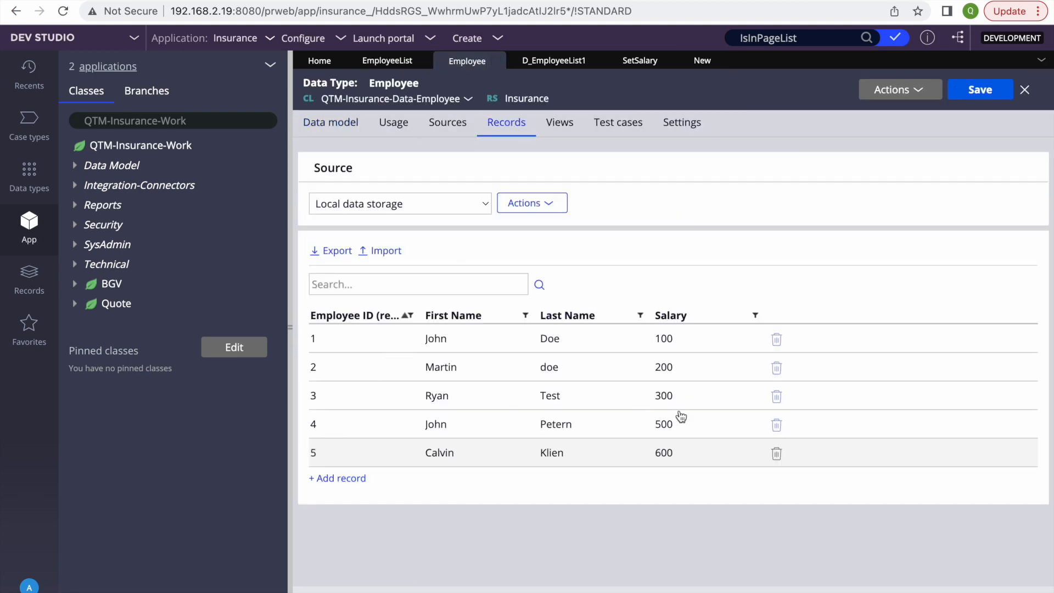
{"action": "left_click", "coordinate": [702, 61]}
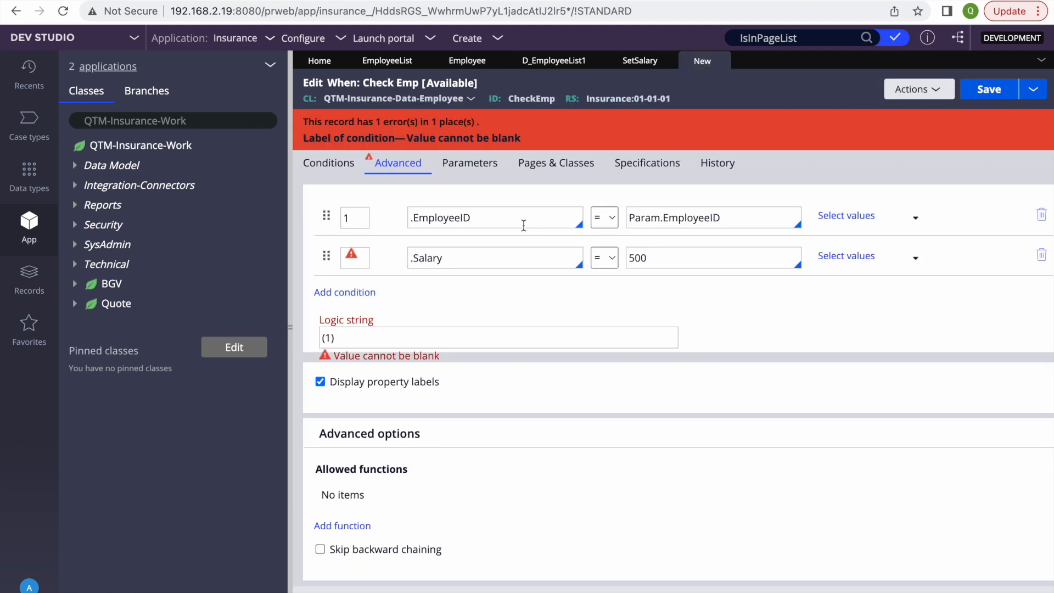
Step: Set the logic string to 1 AND 2, label the .Salary condition 2, and save the When rule
{"action": "left_click", "coordinate": [373, 330]}
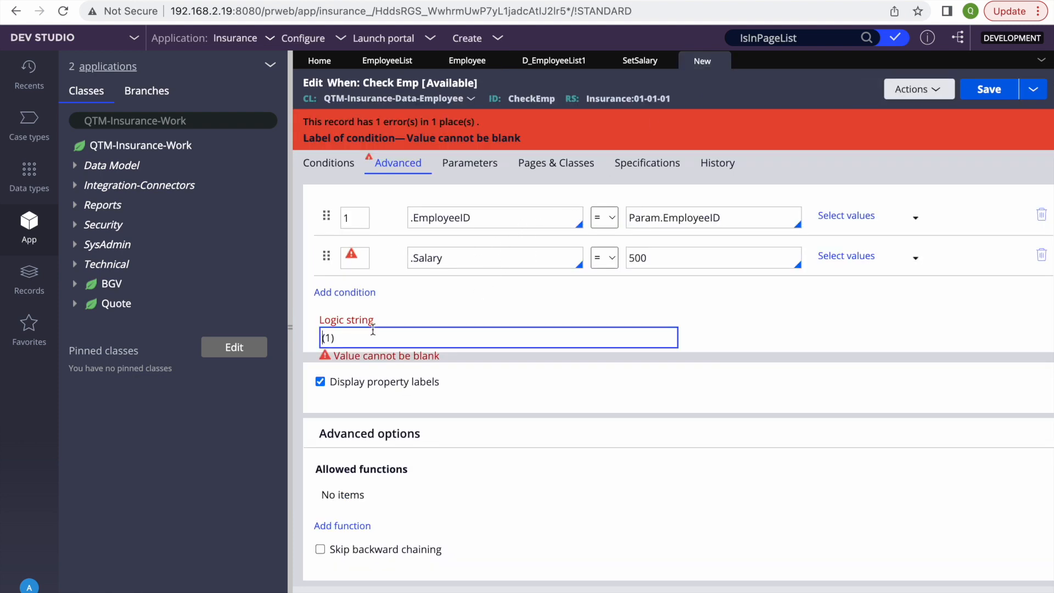
{"action": "key", "text": "ctrl+a"}
{"action": "key", "text": "BackSpace"}
{"action": "type", "text": "1 AND 2"}
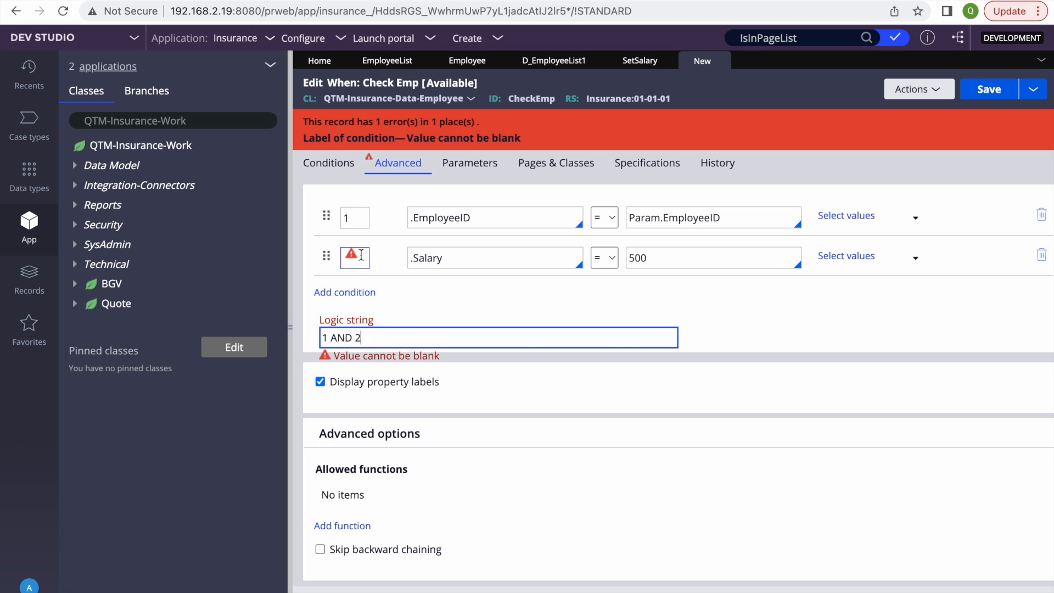
{"action": "left_click", "coordinate": [361, 256]}
{"action": "type", "text": "2"}
{"action": "left_click", "coordinate": [693, 389]}
{"action": "left_click", "coordinate": [970, 97]}
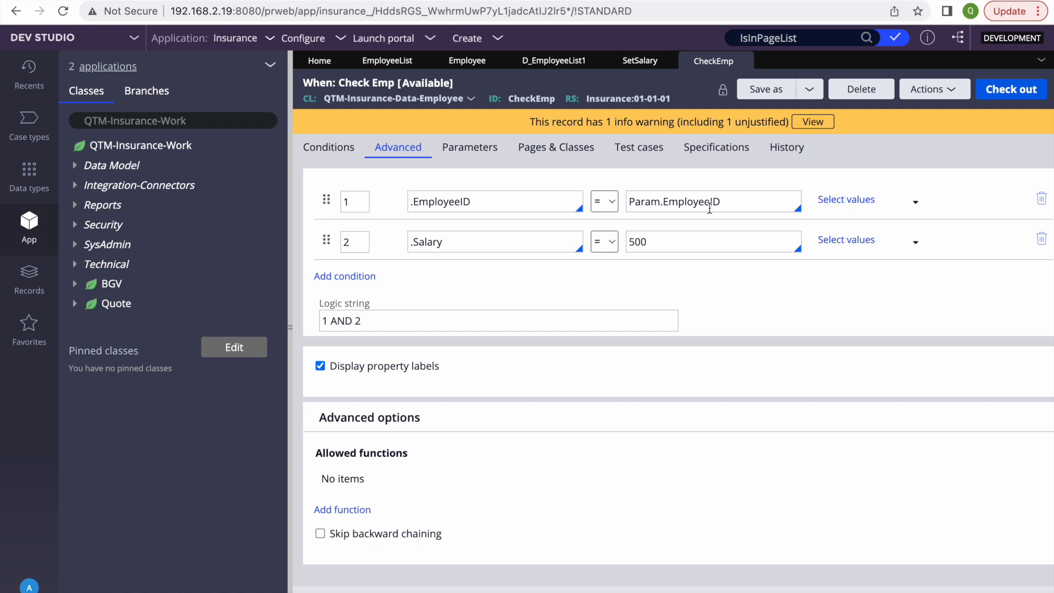
Step: Check out the CheckEmp rule, set the .EmployeeID comparison value to 2, and save the rule
{"action": "double_click", "coordinate": [740, 200]}
{"action": "left_click", "coordinate": [1007, 91]}
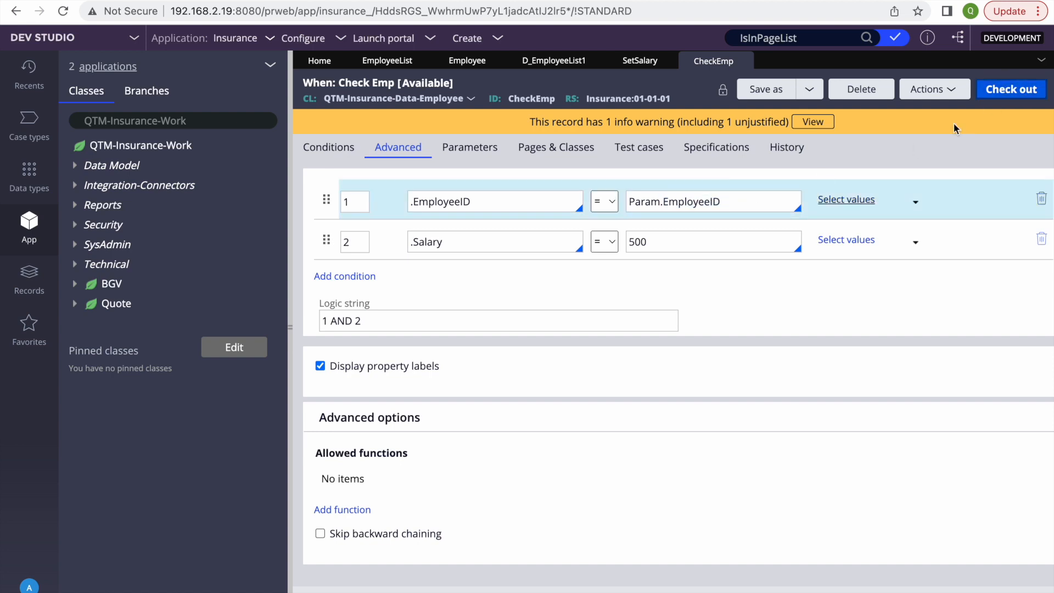
{"action": "double_click", "coordinate": [756, 205]}
{"action": "key", "text": "super+a"}
{"action": "key", "text": "BackSpace"}
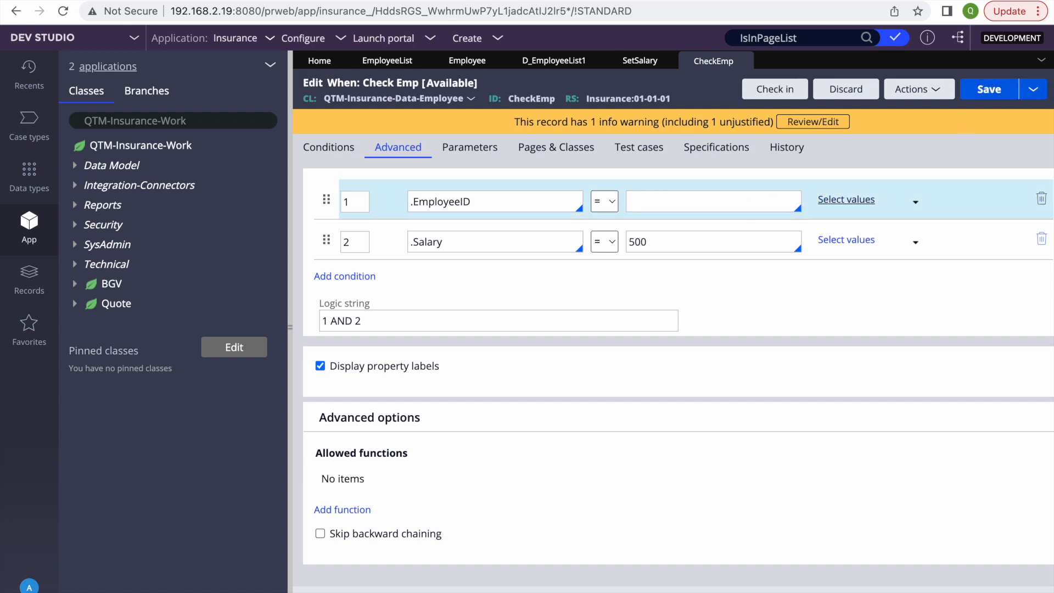
{"action": "type", "text": "2"}
{"action": "left_click", "coordinate": [989, 89]}
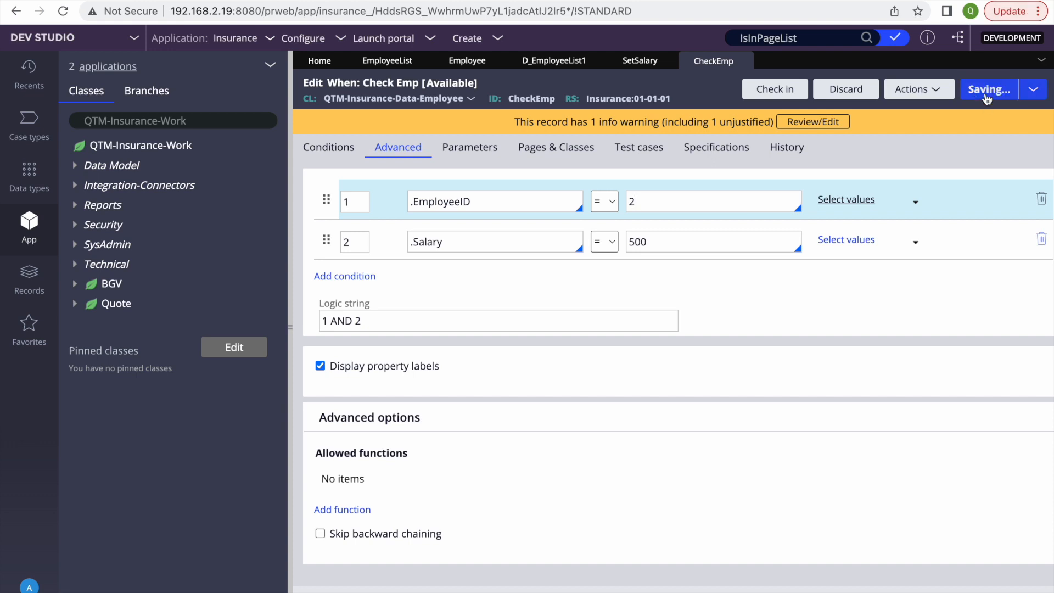
Step: Insert a new Set row after row 3 in the SetSalary data transform
{"action": "left_click", "coordinate": [554, 60]}
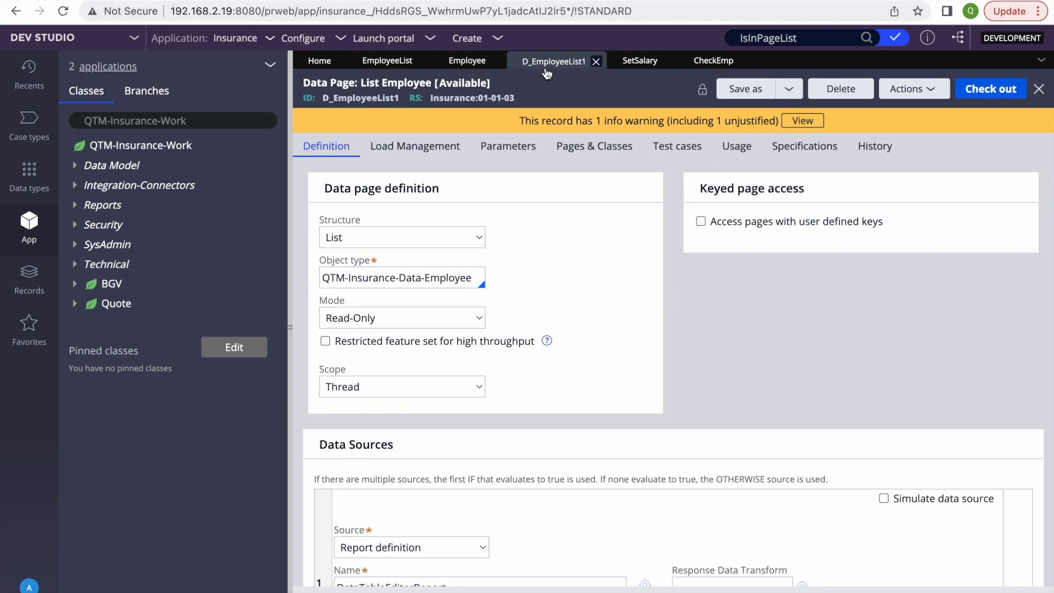
{"action": "left_click", "coordinate": [467, 60]}
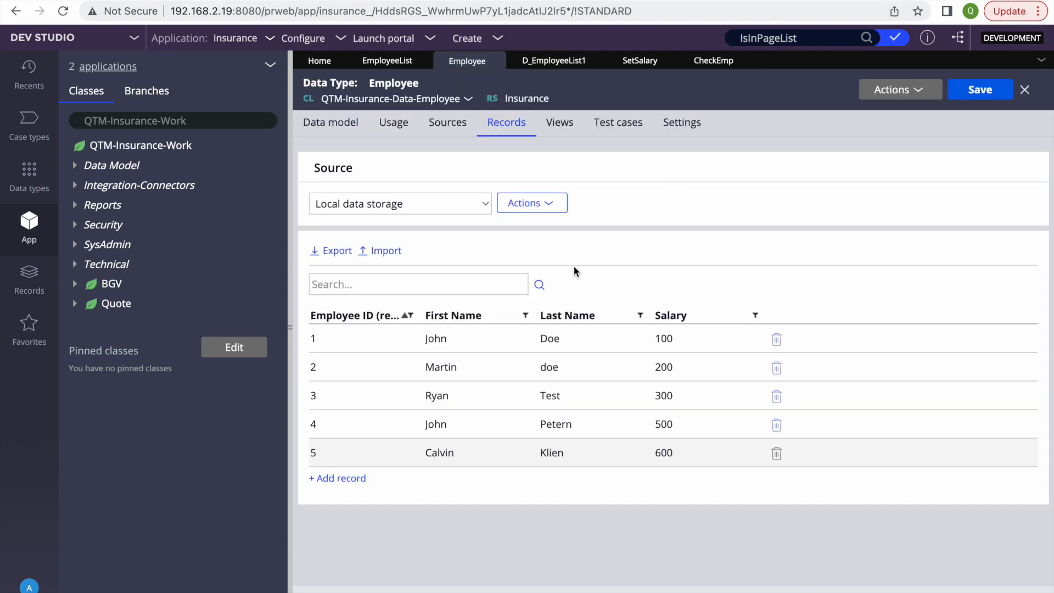
{"action": "left_click", "coordinate": [637, 60]}
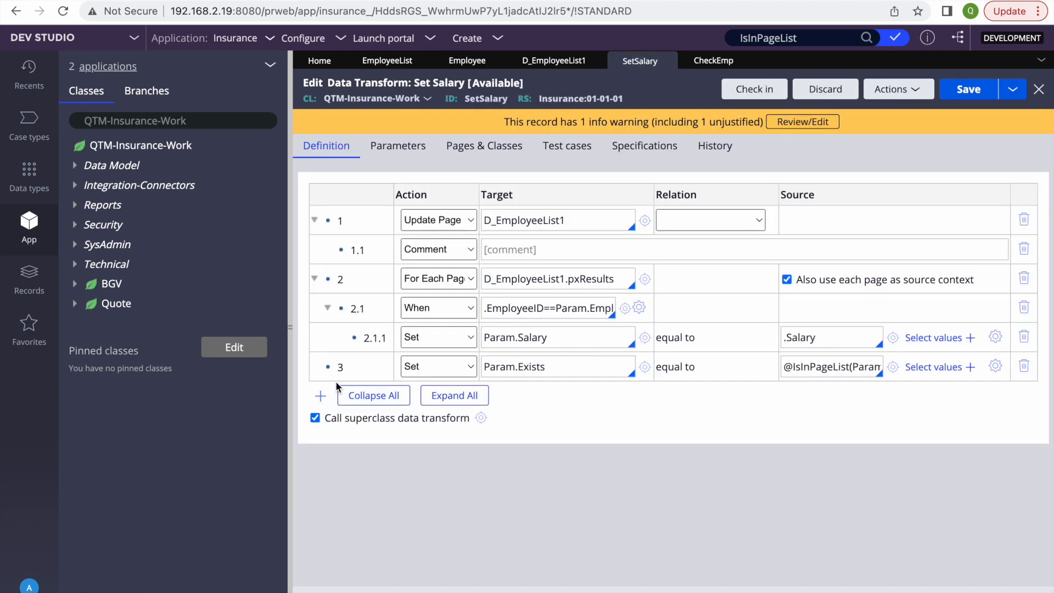
{"action": "right_click", "coordinate": [359, 366]}
{"action": "left_click", "coordinate": [351, 405]}
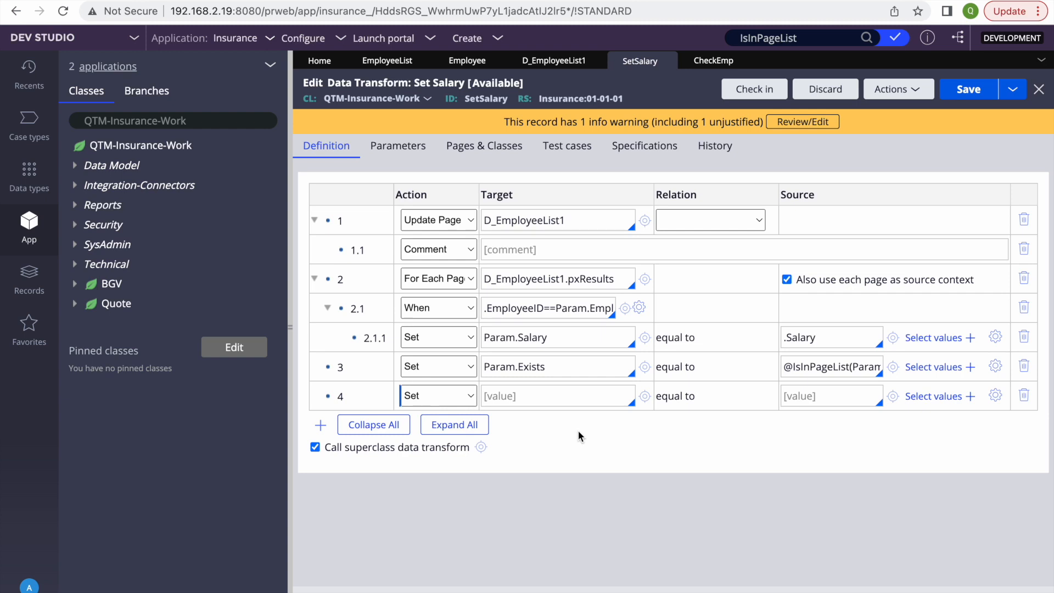
Step: Set the target of row 4 in the SetSalary data transform to Param.Exists, copied from row 3
{"action": "left_click", "coordinate": [487, 94]}
{"action": "triple_click", "coordinate": [568, 375]}
{"action": "key", "text": "ctrl+c"}
{"action": "left_click", "coordinate": [525, 395]}
{"action": "key", "text": "ctrl+v"}
Step: Search the expression functions for ISIN and insert IsInPageListWhen in row 4's source expression
{"action": "left_click", "coordinate": [996, 396]}
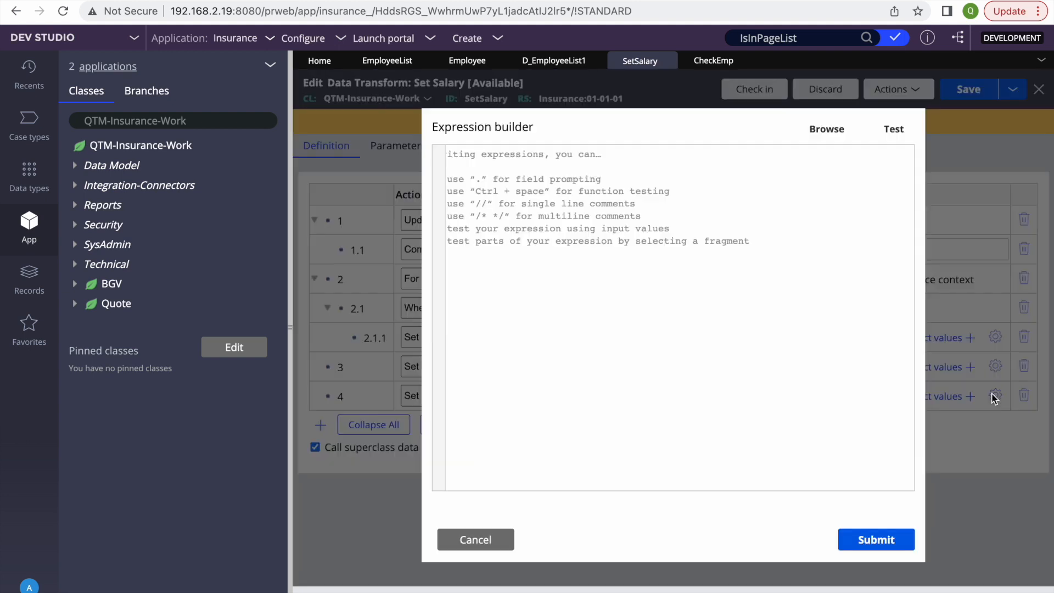
{"action": "left_click", "coordinate": [891, 130]}
{"action": "left_click", "coordinate": [930, 131]}
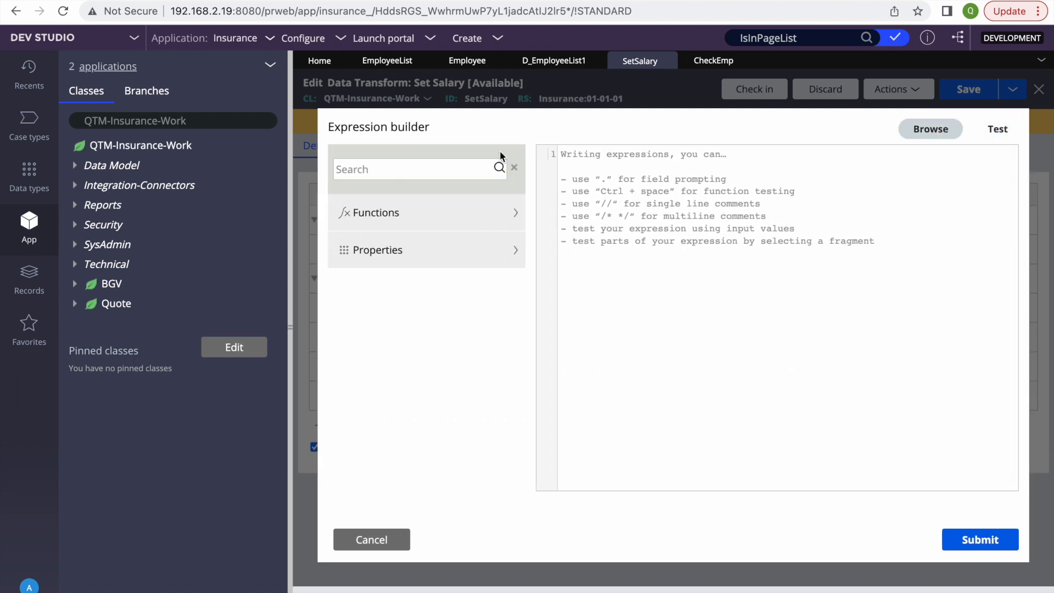
{"action": "type", "text": "ISIN"}
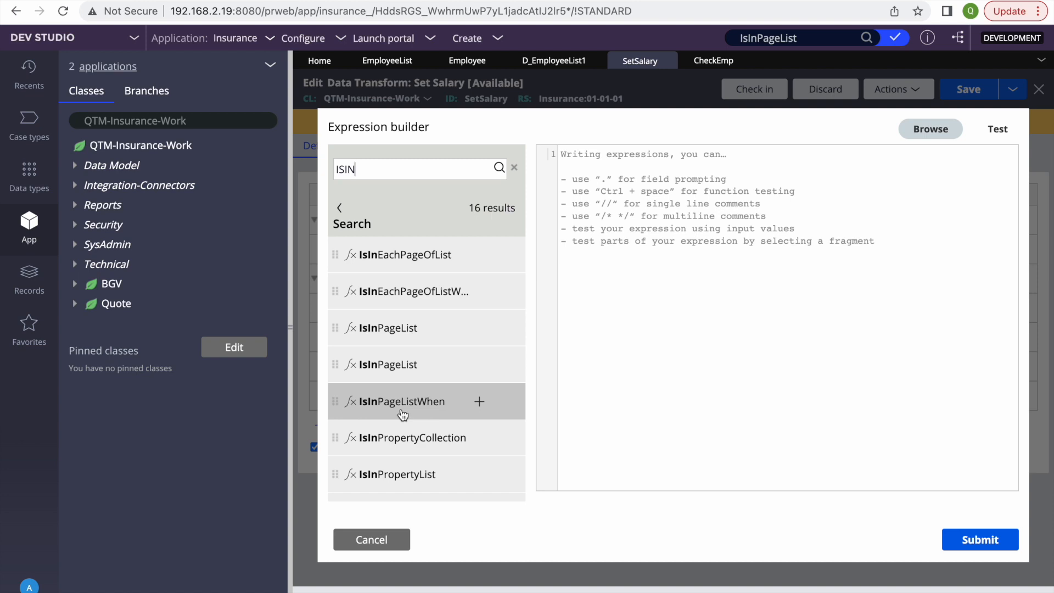
{"action": "left_click", "coordinate": [480, 401]}
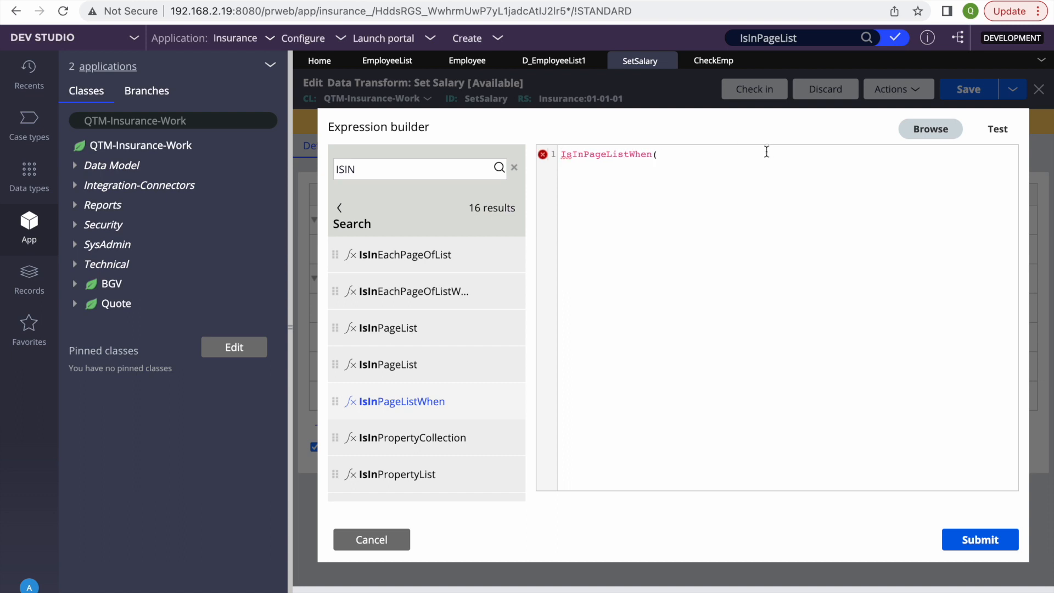
Step: Enter CheckEmp as the first argument of the IsInPageListWhen function
{"action": "type", "text": "cHE"}
{"action": "key", "text": "BackSpace"}
{"action": "key", "text": "BackSpace"}
{"action": "type", "text": "HECK"}
{"action": "key", "text": "BackSpace"}
{"action": "key", "text": "BackSpace"}
{"action": "key", "text": "BackSpace"}
{"action": "key", "text": "BackSpace"}
{"action": "type", "text": "heck"}
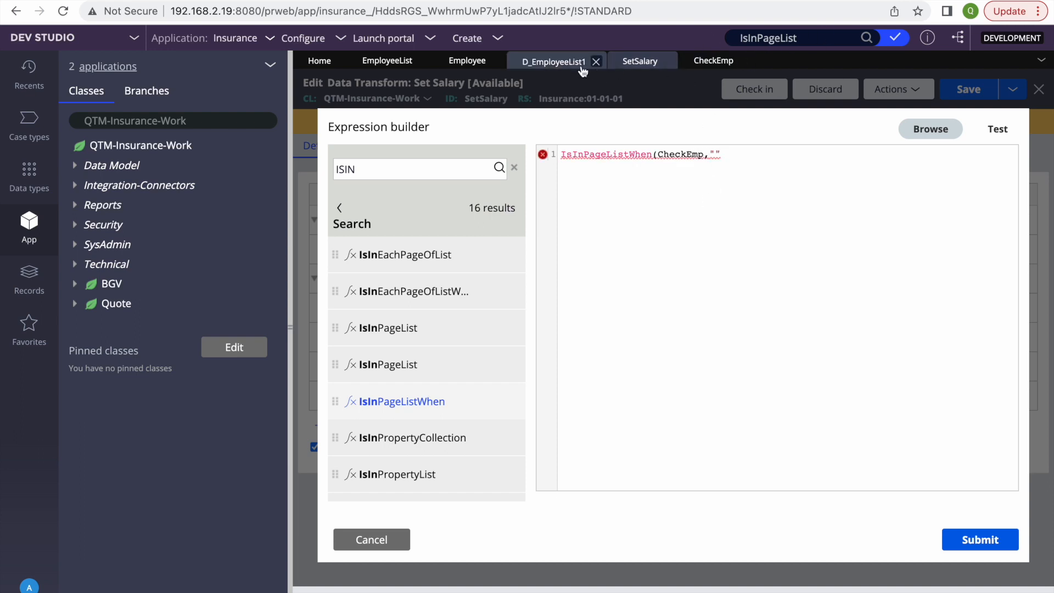
Step: Copy the data page's ID and enter D_EmployeeList1 as the second argument of IsInPageListWhen
{"action": "left_click", "coordinate": [554, 61]}
{"action": "double_click", "coordinate": [383, 102]}
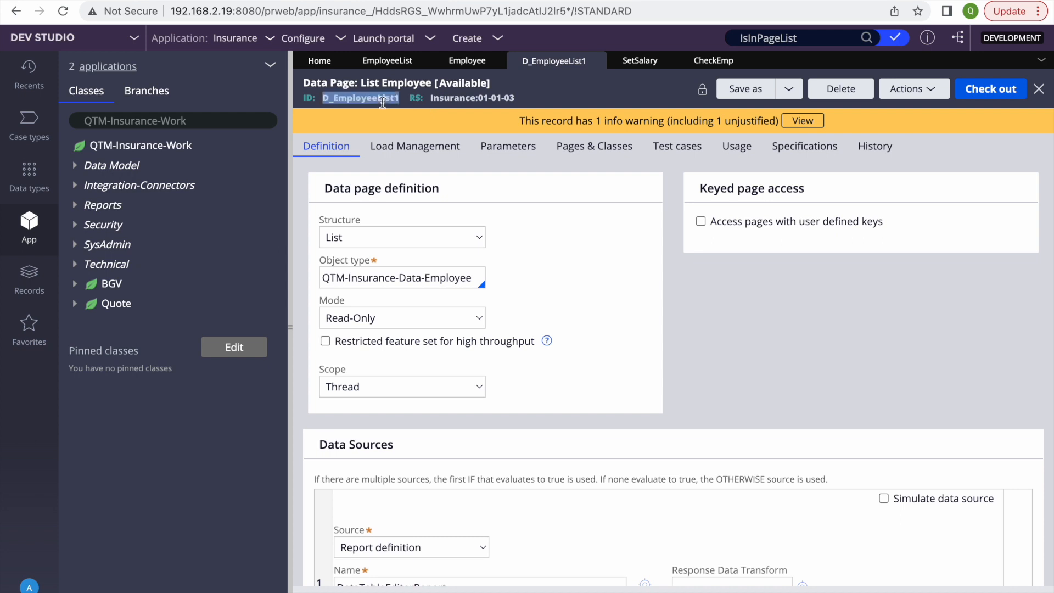
{"action": "left_click", "coordinate": [714, 60]}
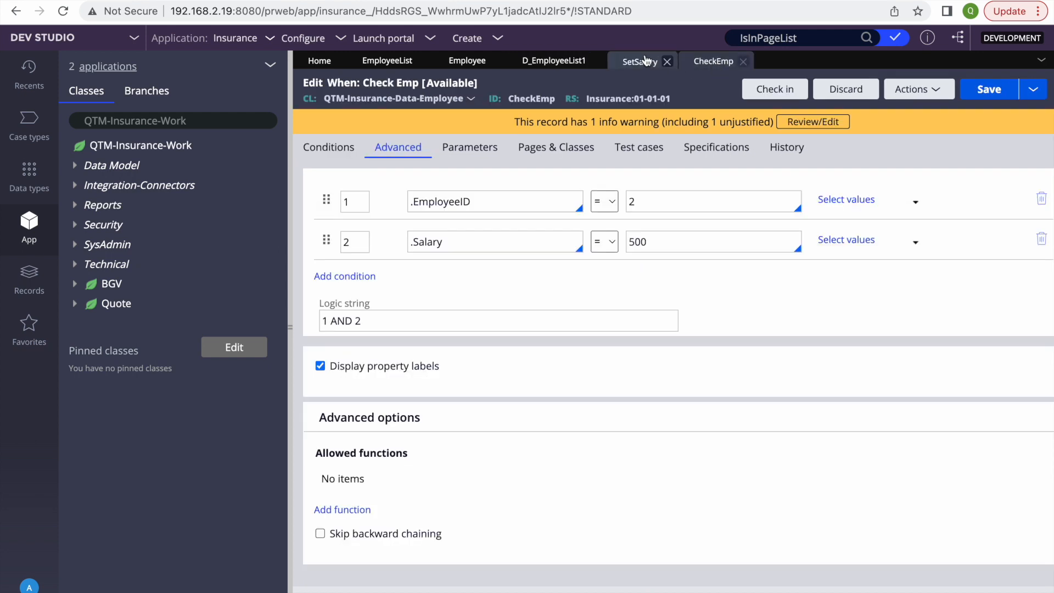
{"action": "left_click", "coordinate": [641, 60]}
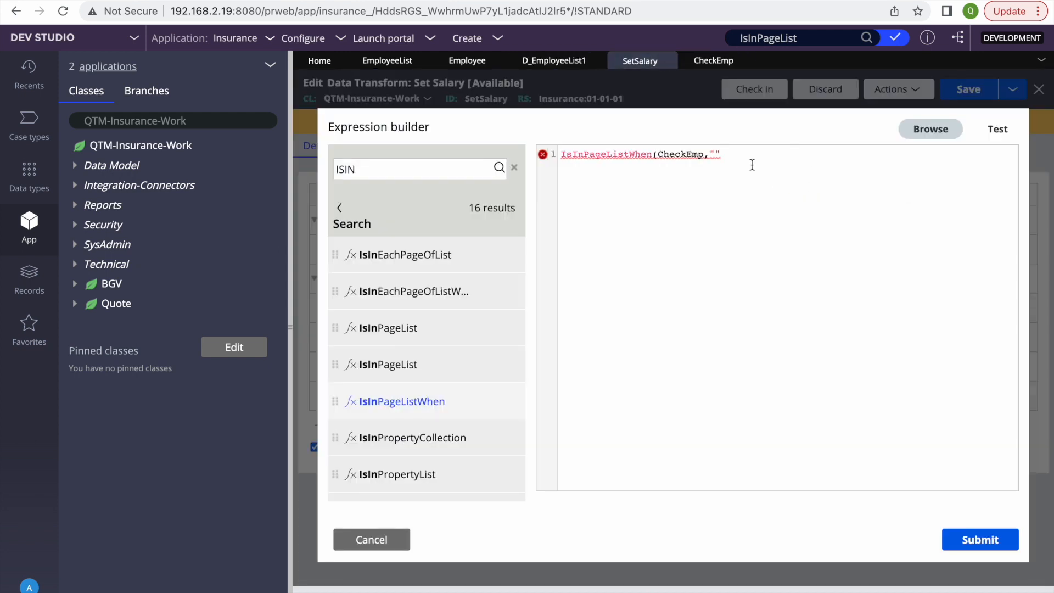
{"action": "key", "text": "BackSpace"}
{"action": "key", "text": "BackSpace"}
{"action": "key", "text": "super+v"}
Step: Enclose CheckEmp in double quotes and extend the second argument to D_EmployeeList1.pxResults
{"action": "left_click", "coordinate": [657, 155]}
{"action": "type", "text": "\""}
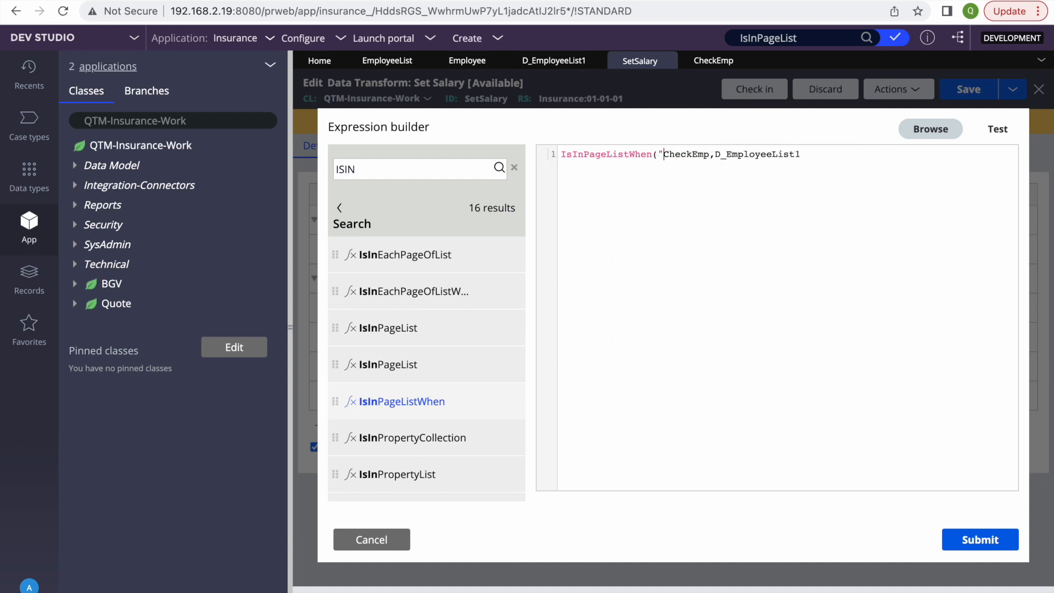
{"action": "type", "text": "\""}
{"action": "key", "text": "Delete"}
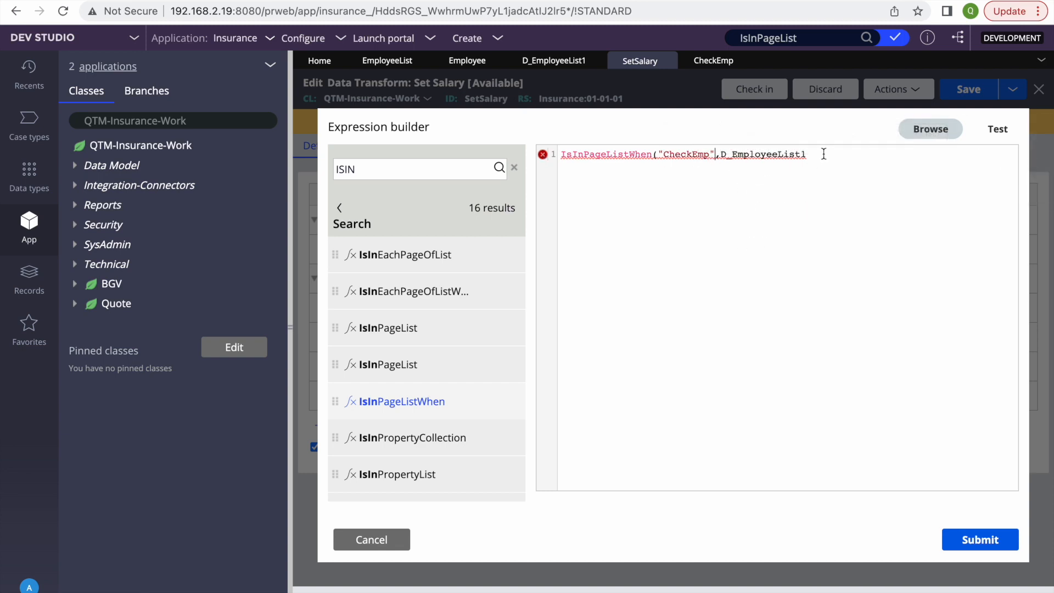
{"action": "type", "text": "pxResults"}
{"action": "left_click", "coordinate": [999, 129]}
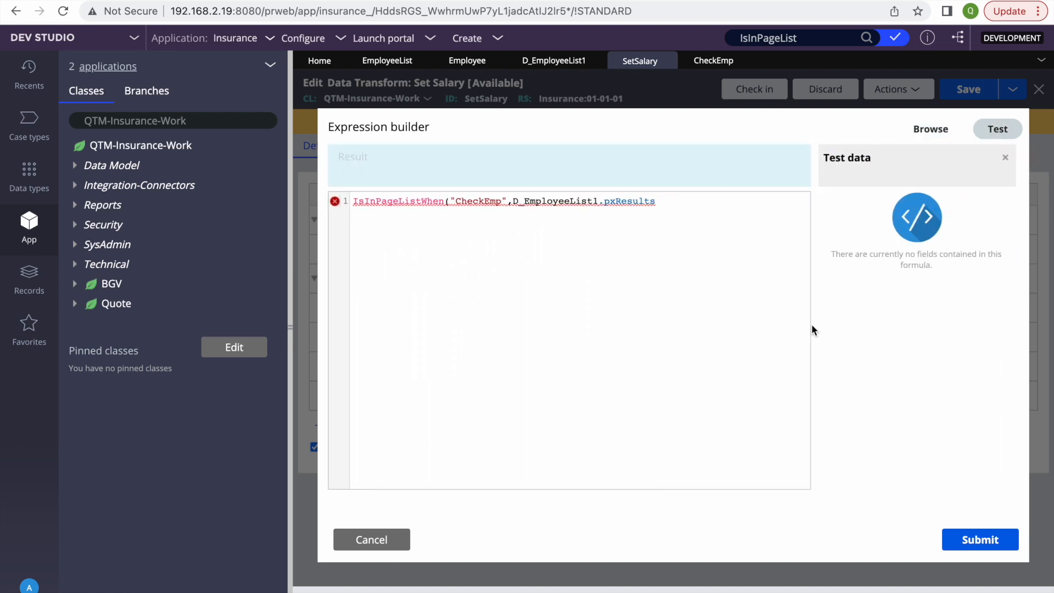
Step: Remove the quotes around CheckEmp, submit the row 4 expression, and try to save the data transform
{"action": "left_click", "coordinate": [458, 201]}
{"action": "key", "text": "BackSpace"}
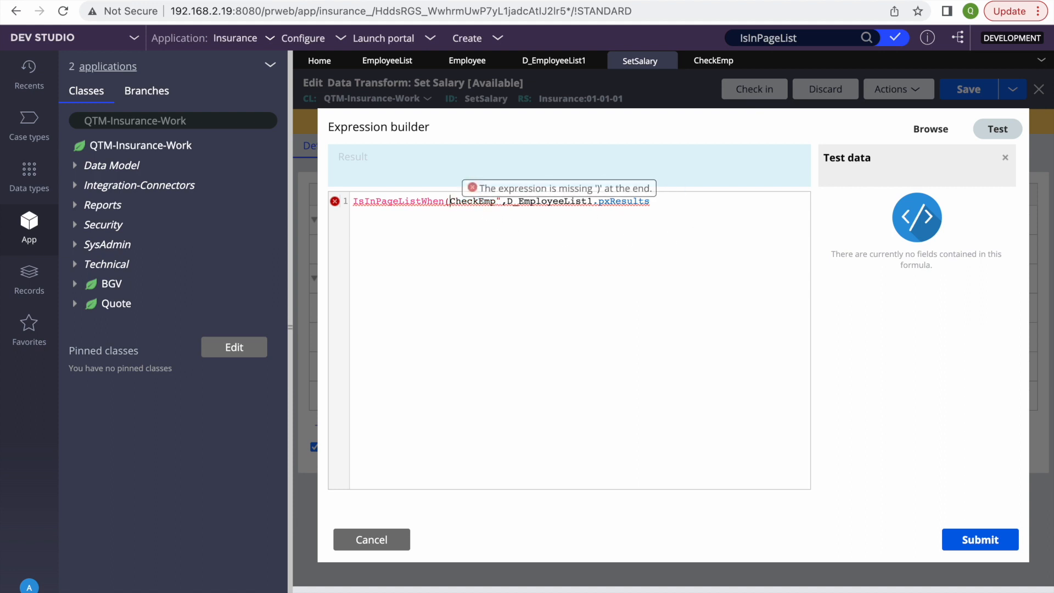
{"action": "left_click", "coordinate": [500, 201]}
{"action": "key", "text": "BackSpace"}
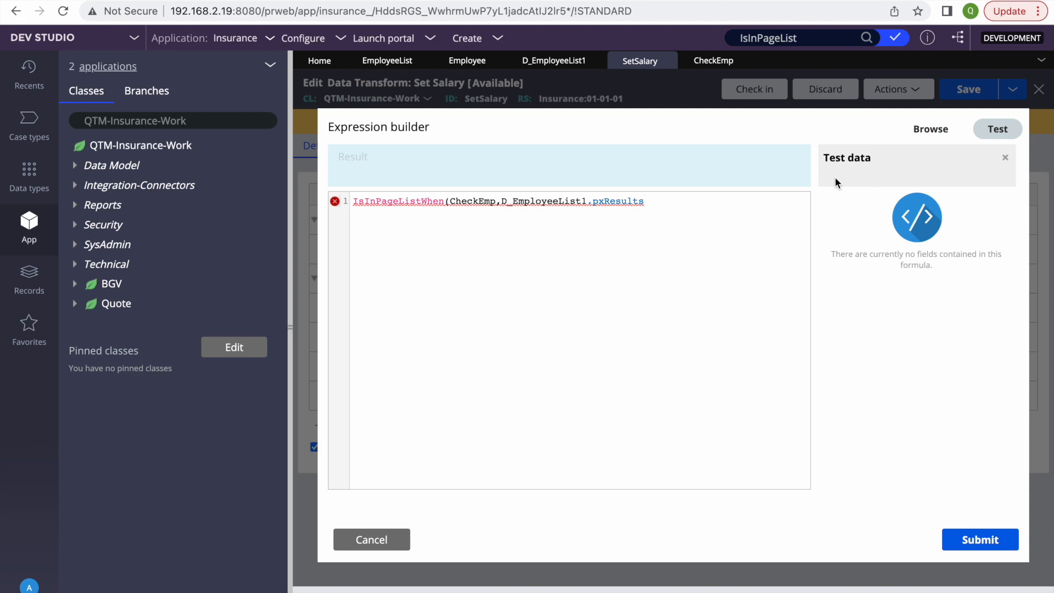
{"action": "left_click", "coordinate": [993, 140]}
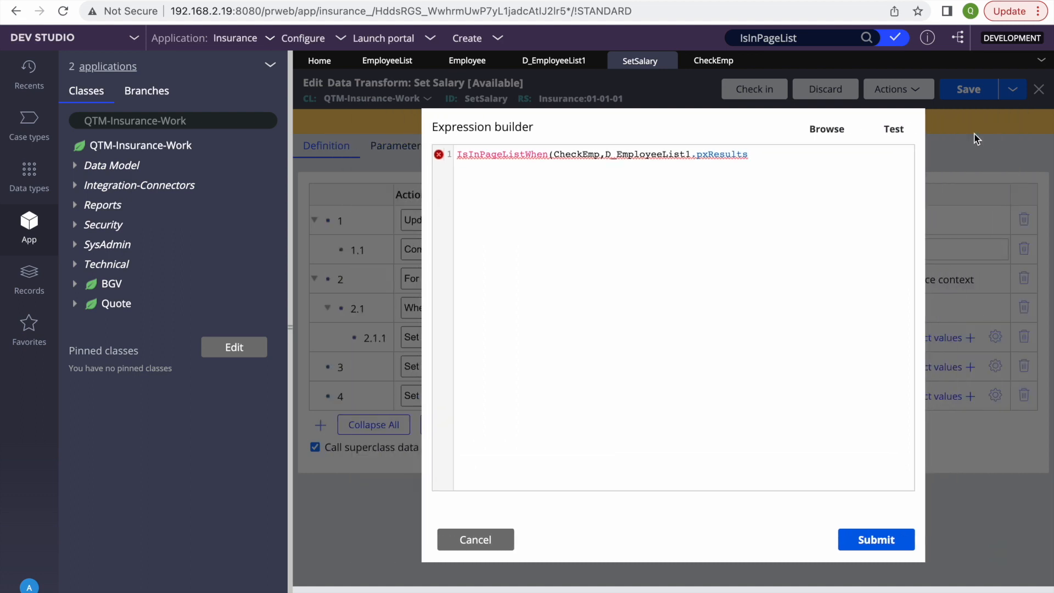
{"action": "left_click", "coordinate": [894, 130]}
{"action": "double_click", "coordinate": [472, 201]}
{"action": "left_click", "coordinate": [974, 543]}
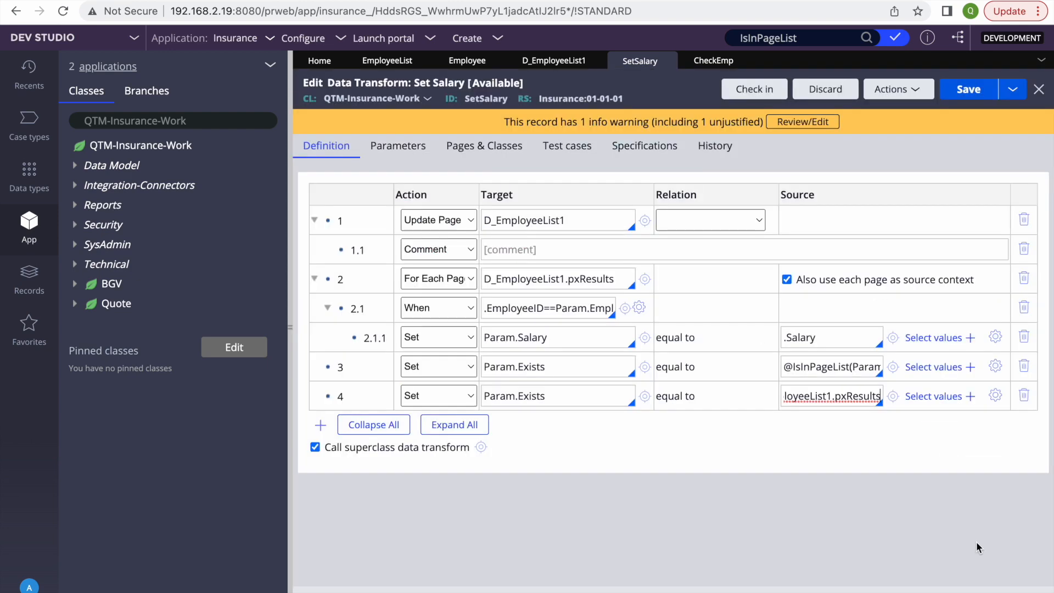
{"action": "left_click", "coordinate": [967, 93]}
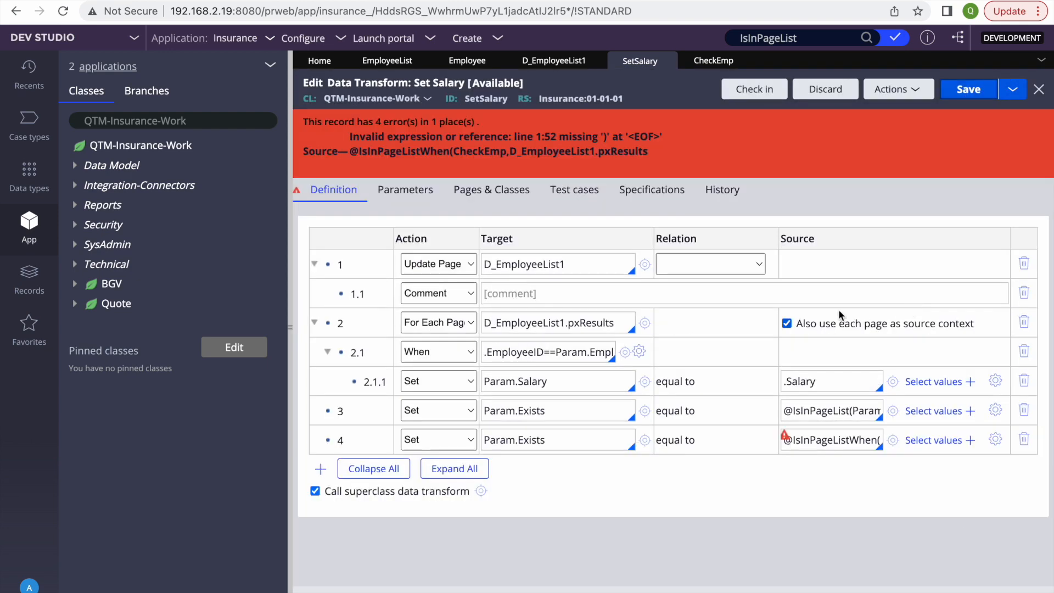
Step: Reopen row 4's source expression, enclose CheckEmp in double quotes, and add the closing parenthesis after pxResults
{"action": "left_click", "coordinate": [995, 446]}
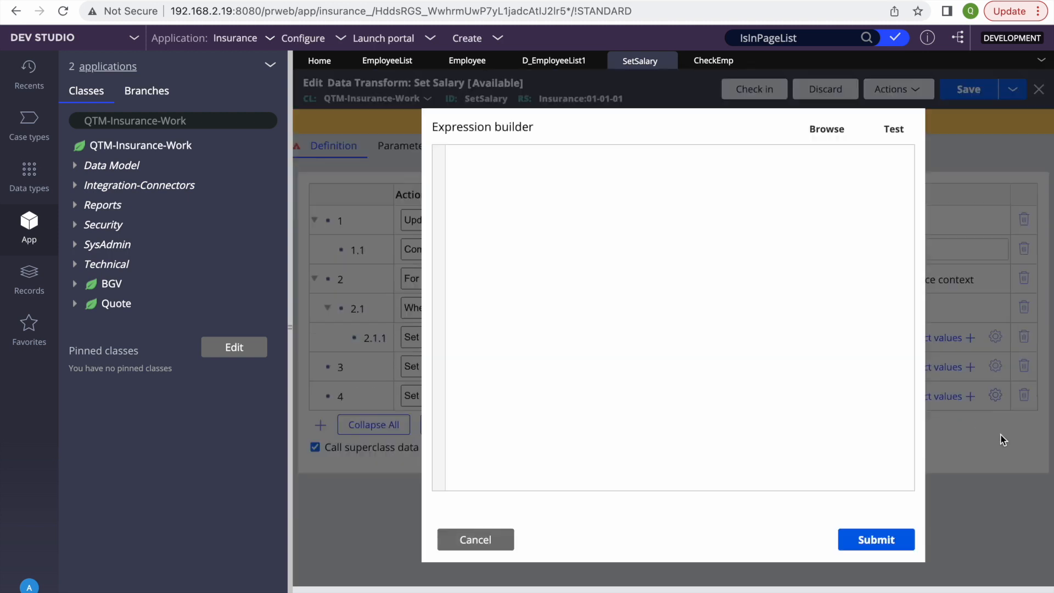
{"action": "left_click", "coordinate": [555, 154]}
{"action": "type", "text": "\""}
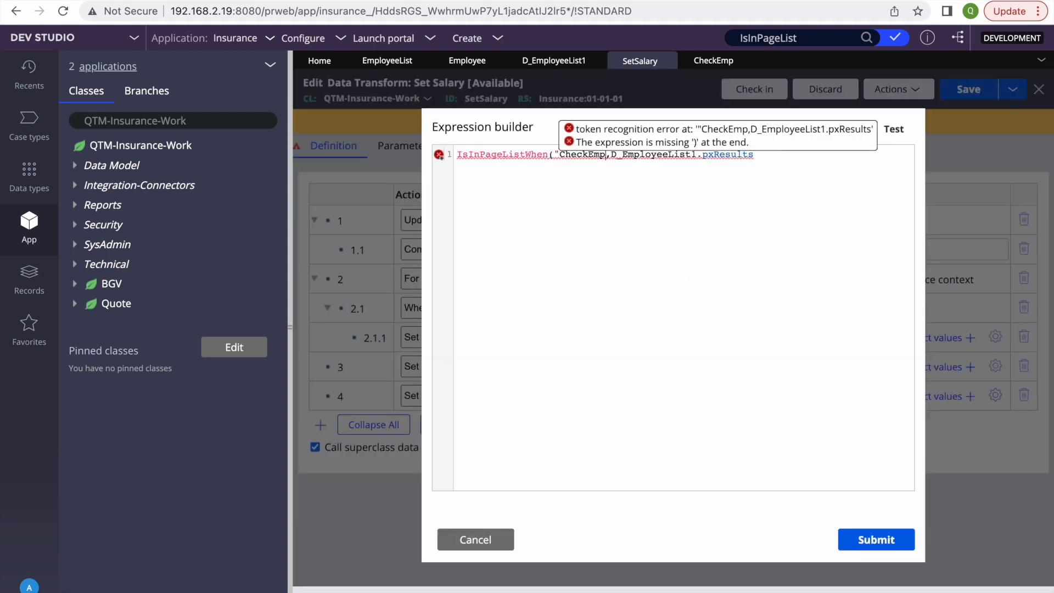
{"action": "type", "text": "\""}
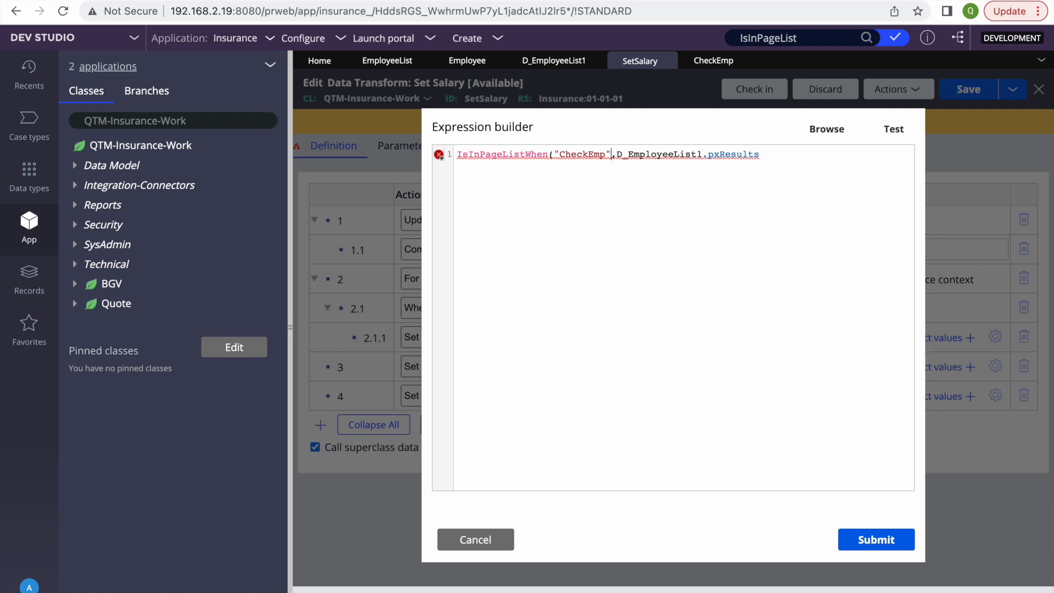
{"action": "left_click", "coordinate": [772, 155]}
{"action": "type", "text": ")"}
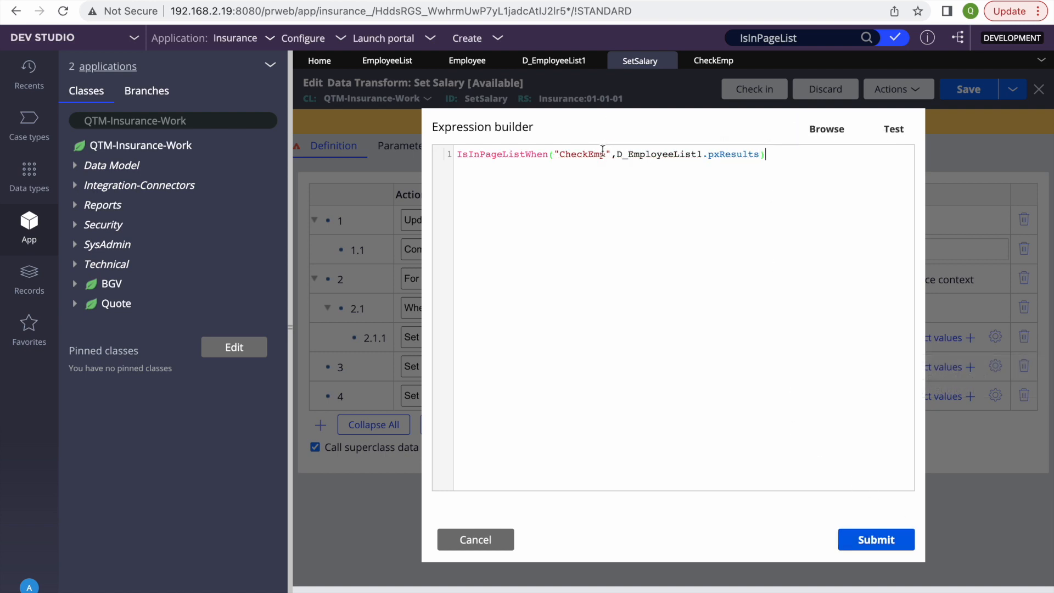
Step: Reduce the expression to IsInPageListWhen(CheckEmp,D_EmployeeList1.pxResults) without quotes, submit it, and save the data transform
{"action": "left_click", "coordinate": [612, 154]}
{"action": "key", "text": "BackSpace"}
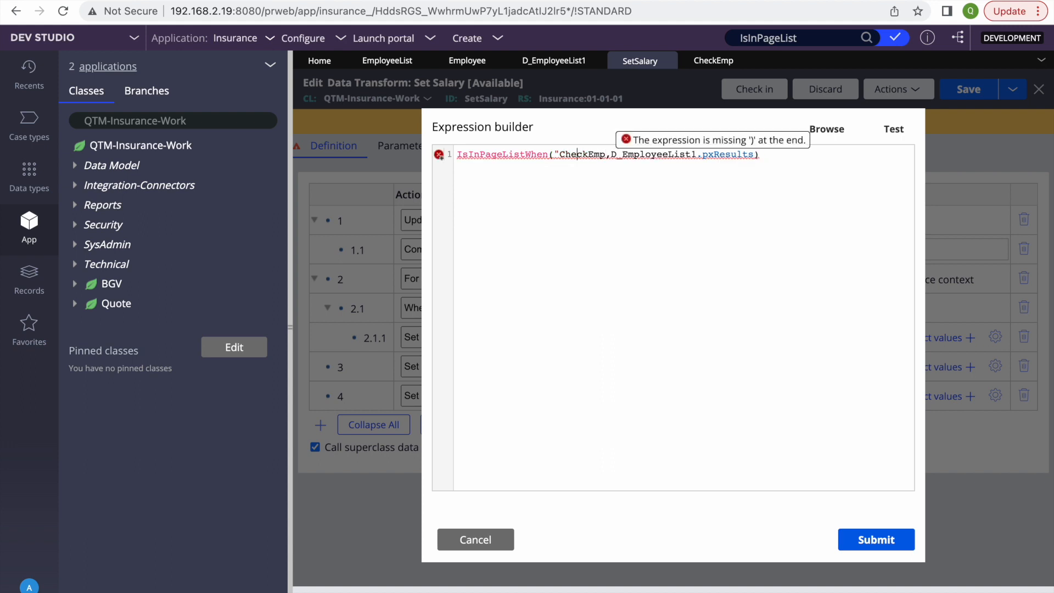
{"action": "key", "text": "BackSpace"}
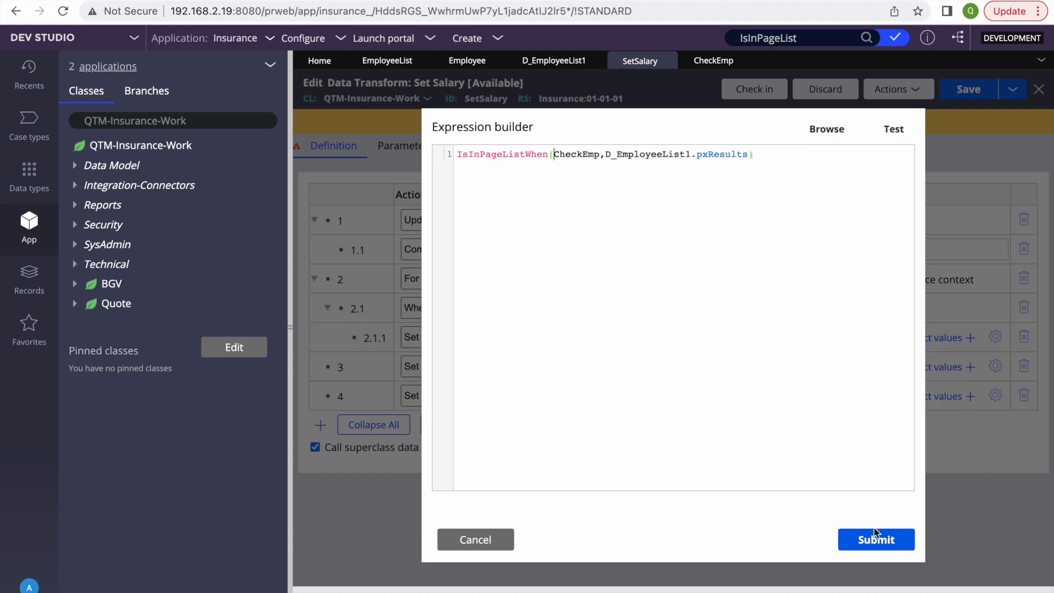
{"action": "left_click", "coordinate": [875, 537]}
{"action": "left_click", "coordinate": [969, 93]}
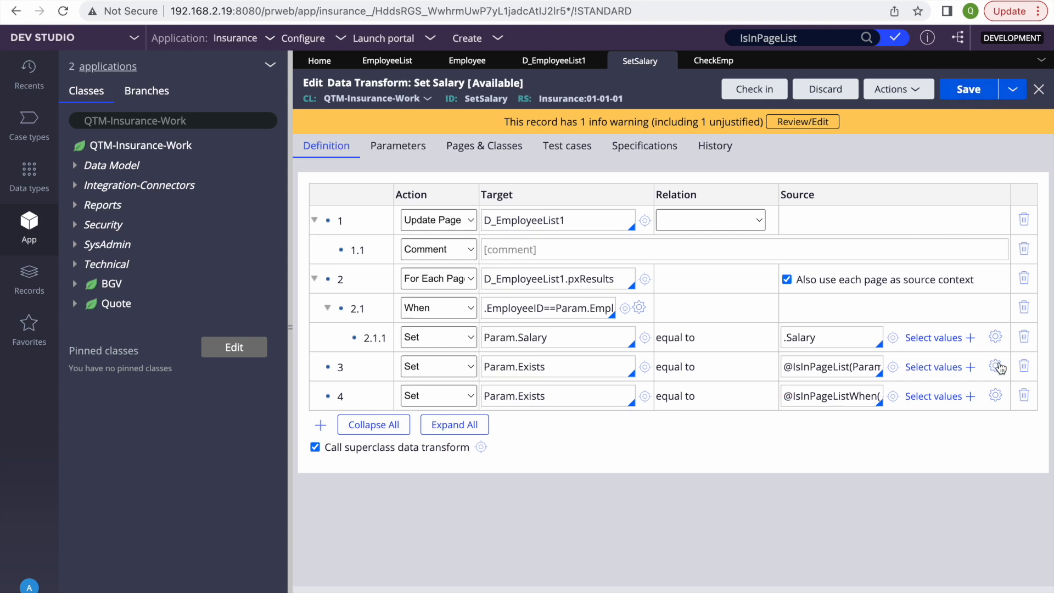
Step: Try to save the data transform with the quotes around .EmployeeID removed from row 3's IsInPageList expression
{"action": "left_click", "coordinate": [996, 367]}
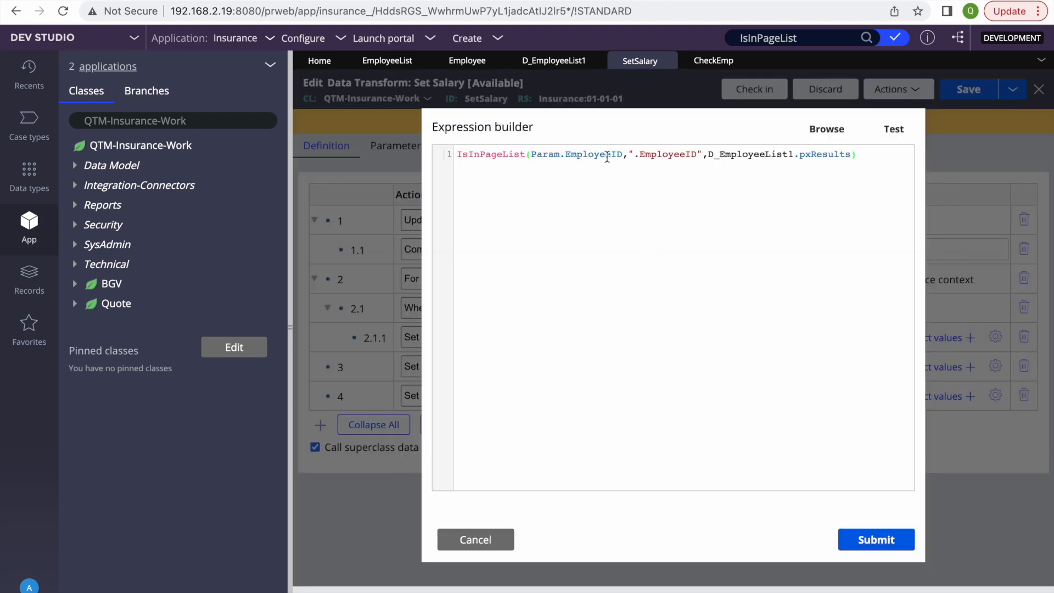
{"action": "left_click", "coordinate": [634, 150]}
{"action": "key", "text": "BackSpace"}
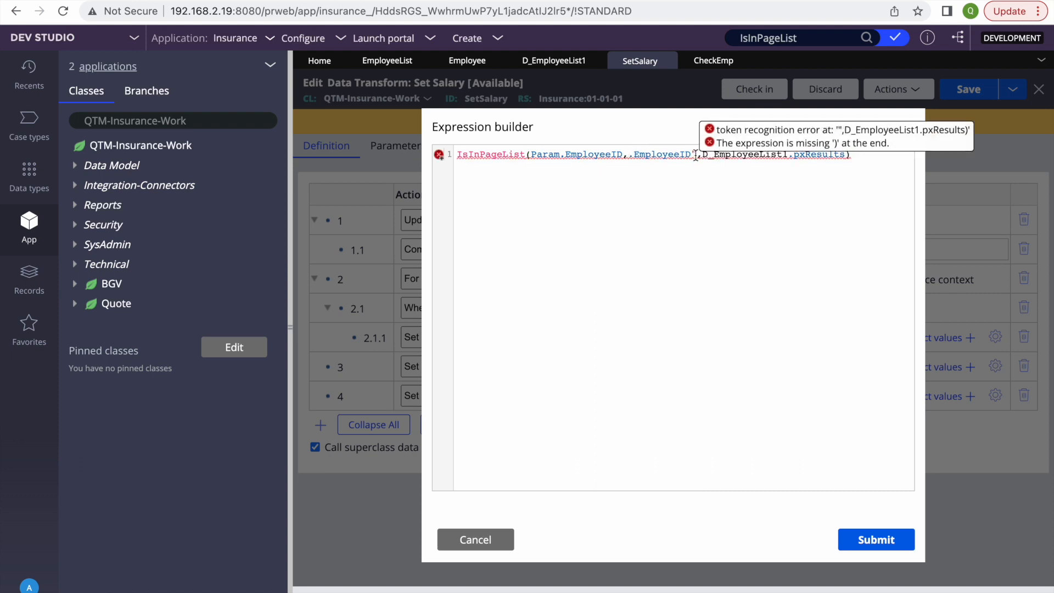
{"action": "left_click", "coordinate": [695, 155]}
{"action": "key", "text": "BackSpace"}
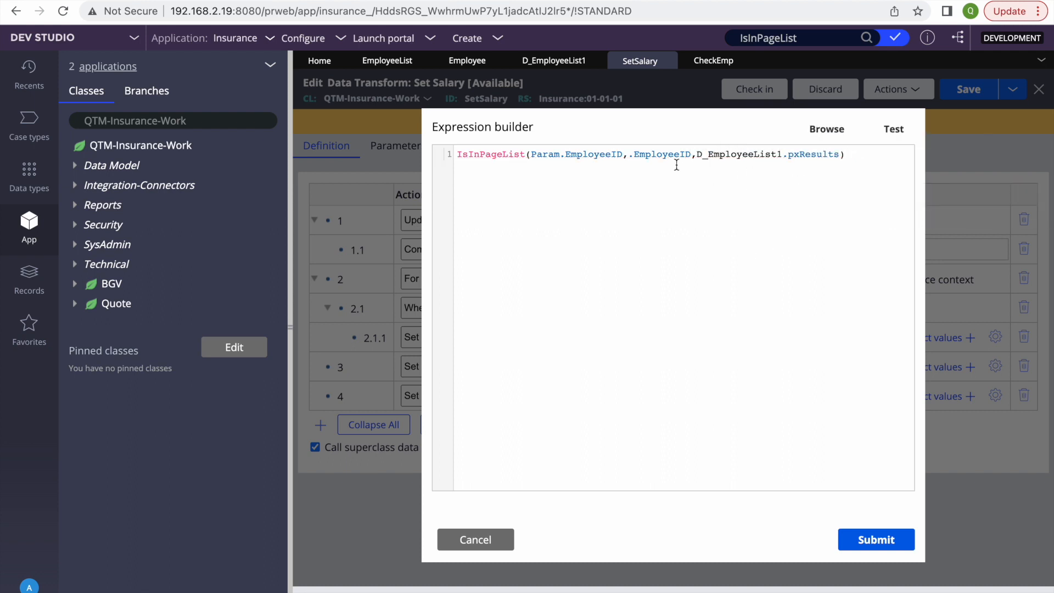
{"action": "double_click", "coordinate": [657, 154]}
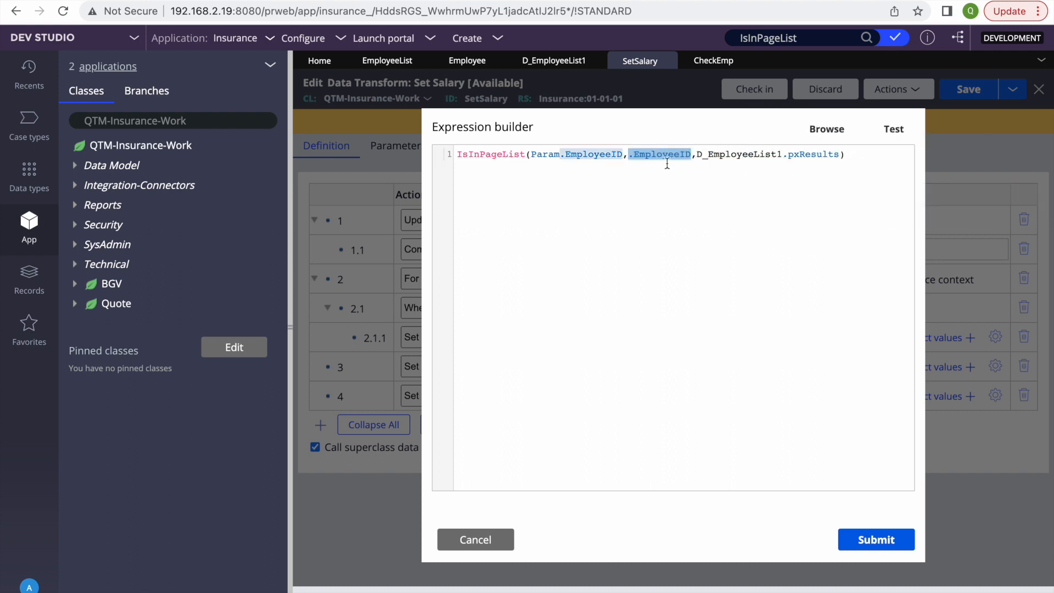
{"action": "left_click", "coordinate": [655, 156]}
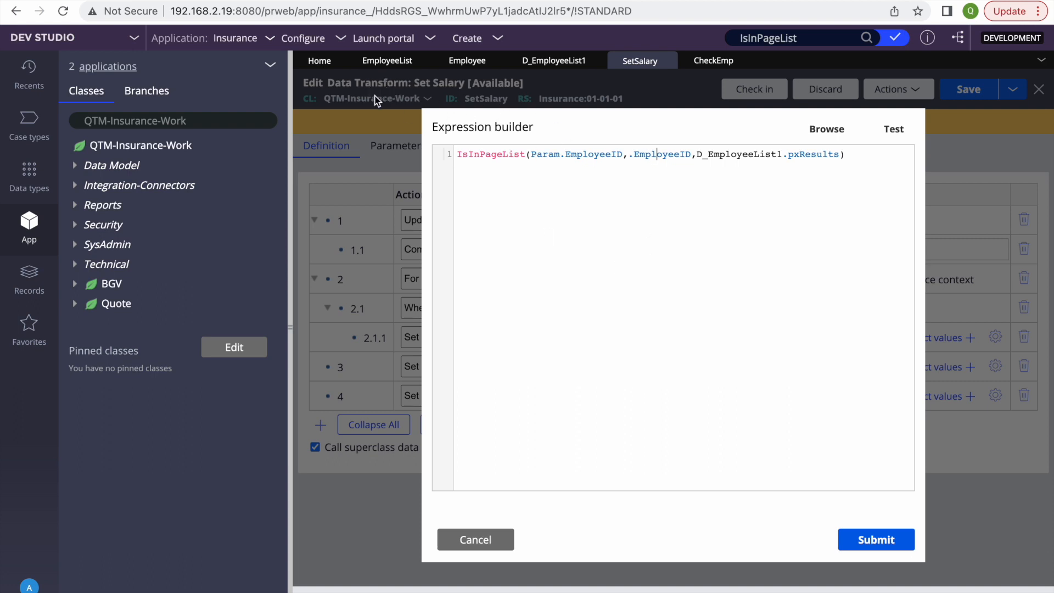
{"action": "left_click", "coordinate": [876, 539]}
{"action": "left_click", "coordinate": [969, 89]}
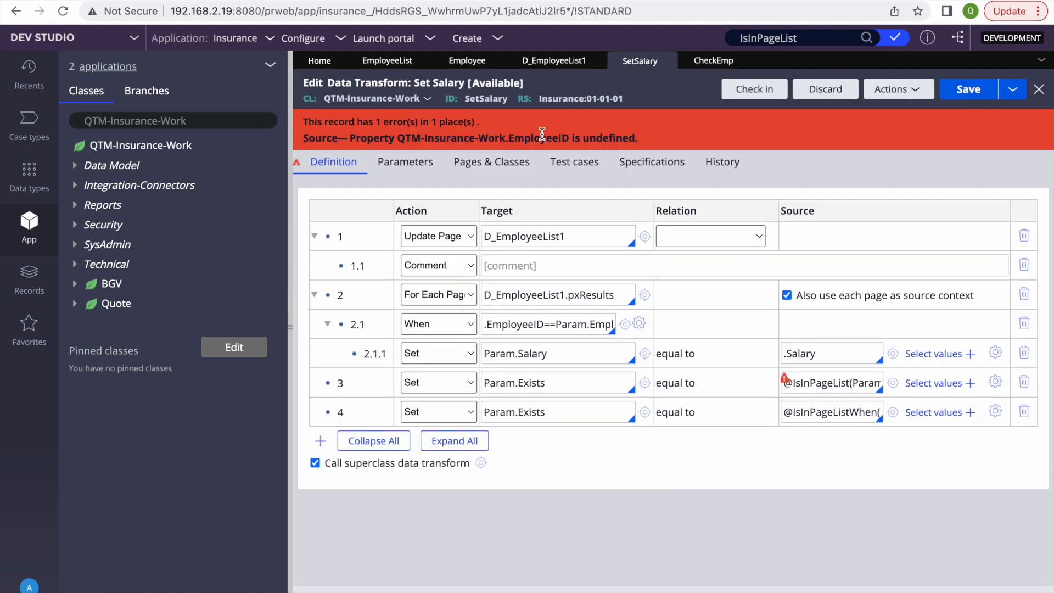
Step: Put the double quotes back around .EmployeeID in row 3's IsInPageList expression and save the data transform
{"action": "left_click", "coordinate": [996, 382]}
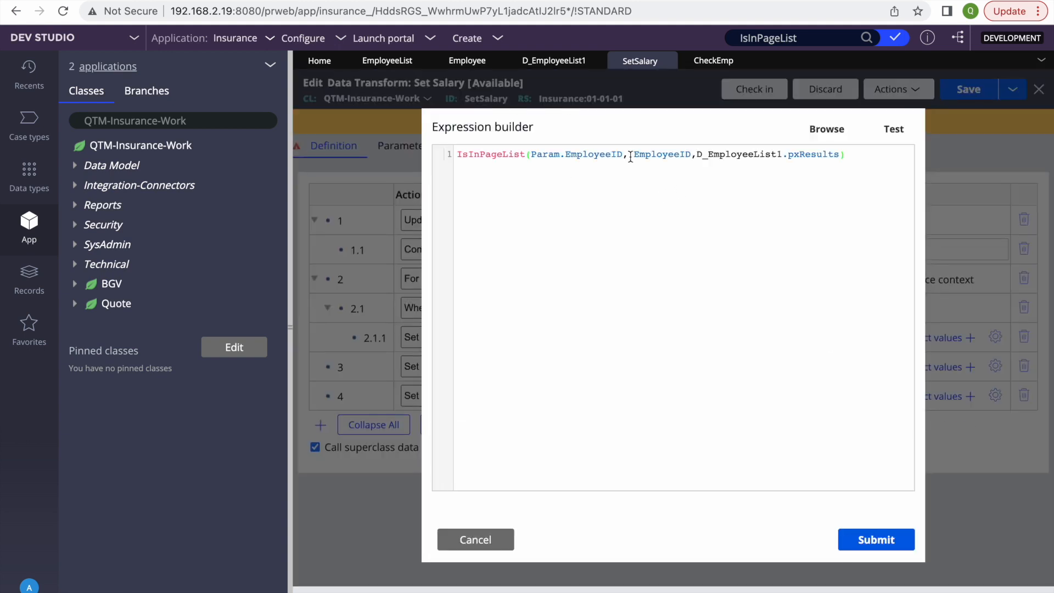
{"action": "left_click", "coordinate": [629, 155]}
{"action": "type", "text": "\"\""}
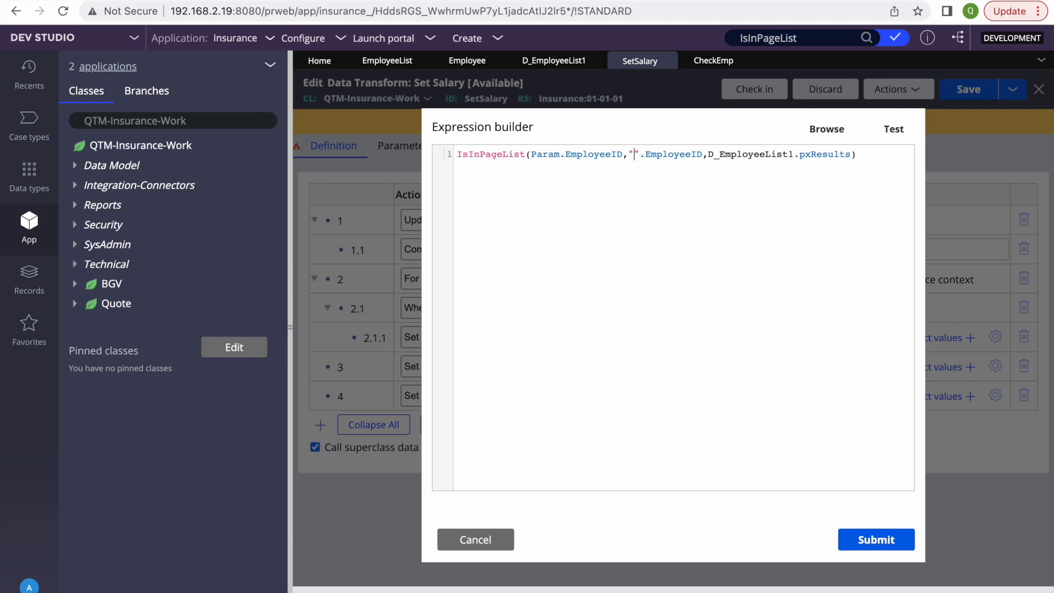
{"action": "key", "text": "BackSpace"}
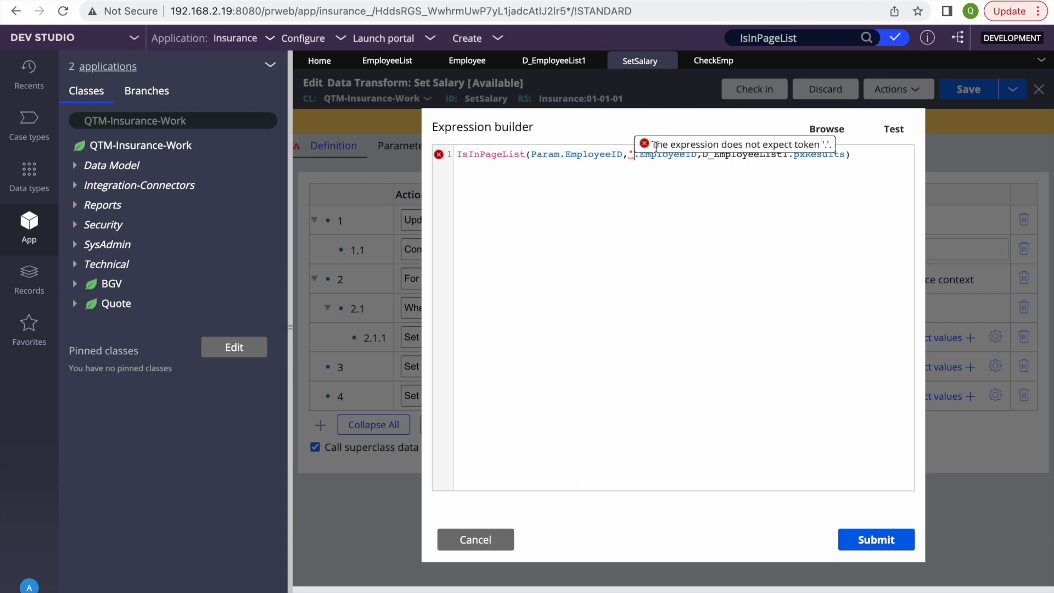
{"action": "left_click", "coordinate": [699, 153]}
{"action": "type", "text": "\""}
{"action": "key", "text": "Delete"}
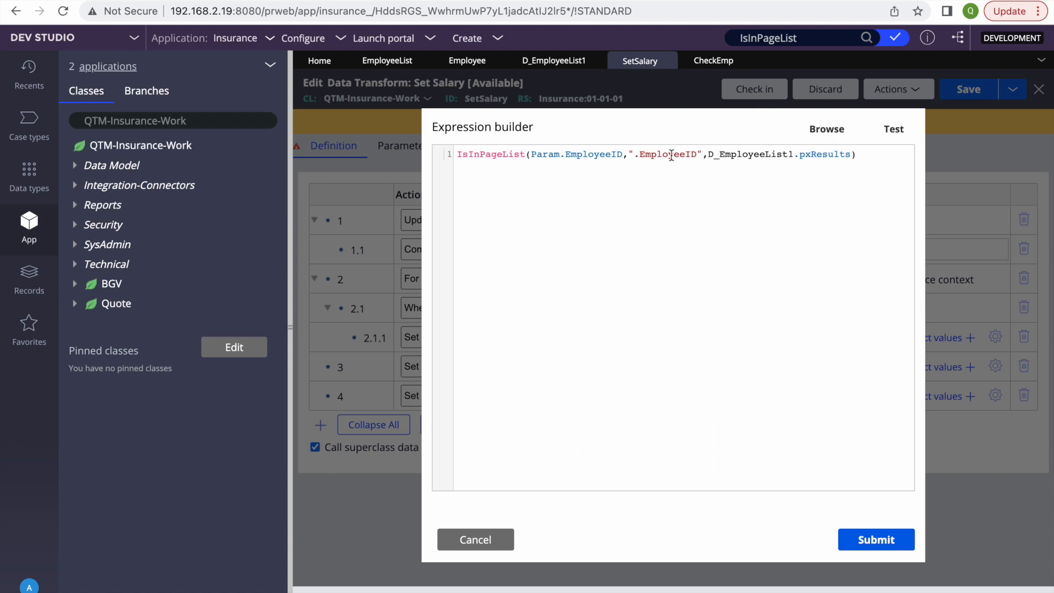
{"action": "left_click", "coordinate": [866, 542]}
{"action": "left_click", "coordinate": [962, 92]}
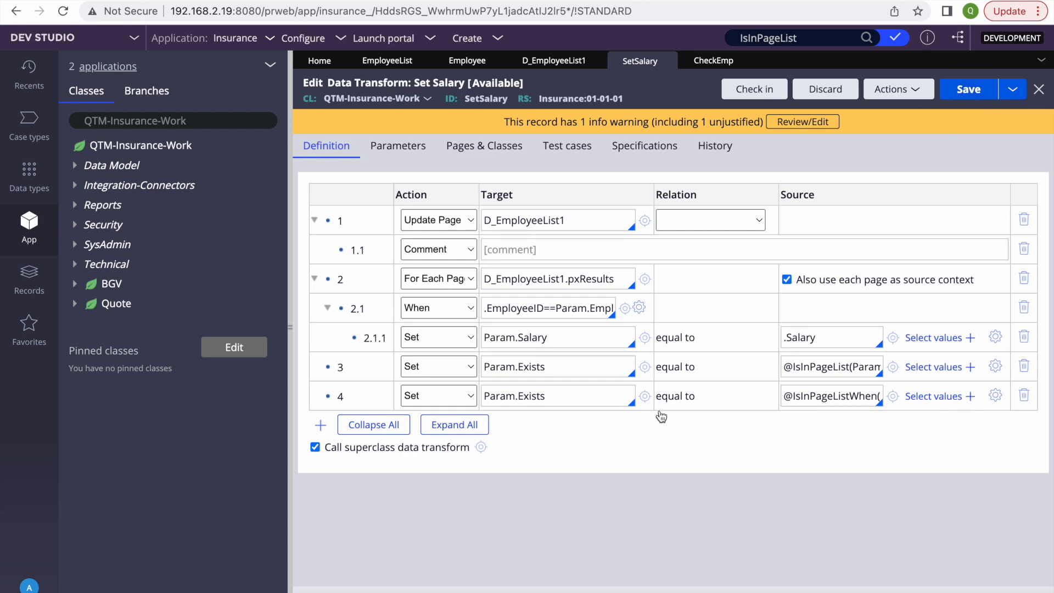
Step: Disable the row 3 IsInPageList action and the collapsed row 2 For Each Page loop in the SetSalary data transform
{"action": "double_click", "coordinate": [551, 395]}
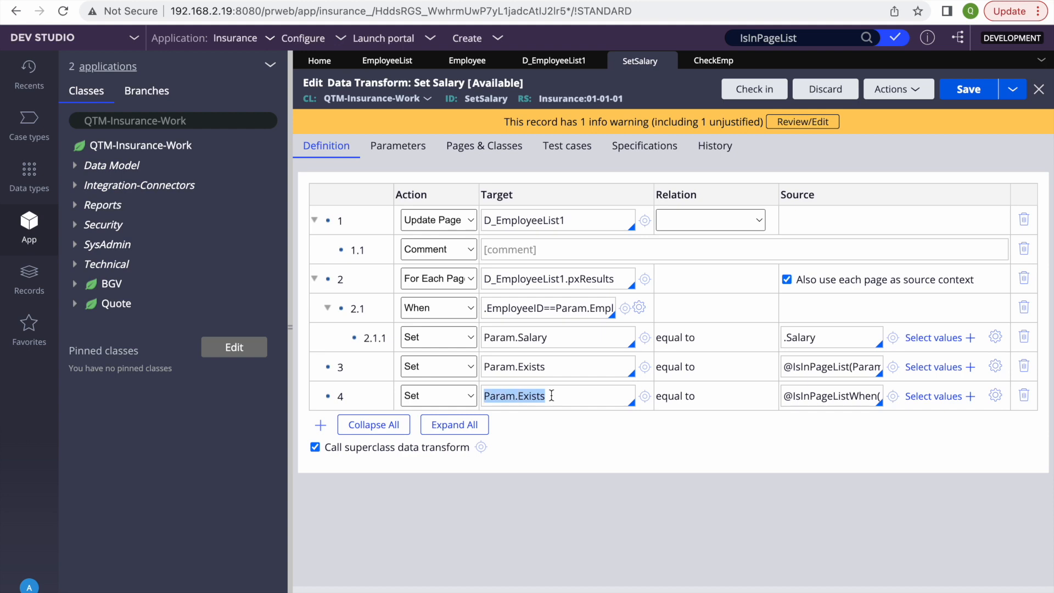
{"action": "right_click", "coordinate": [350, 360]}
{"action": "left_click", "coordinate": [388, 547]}
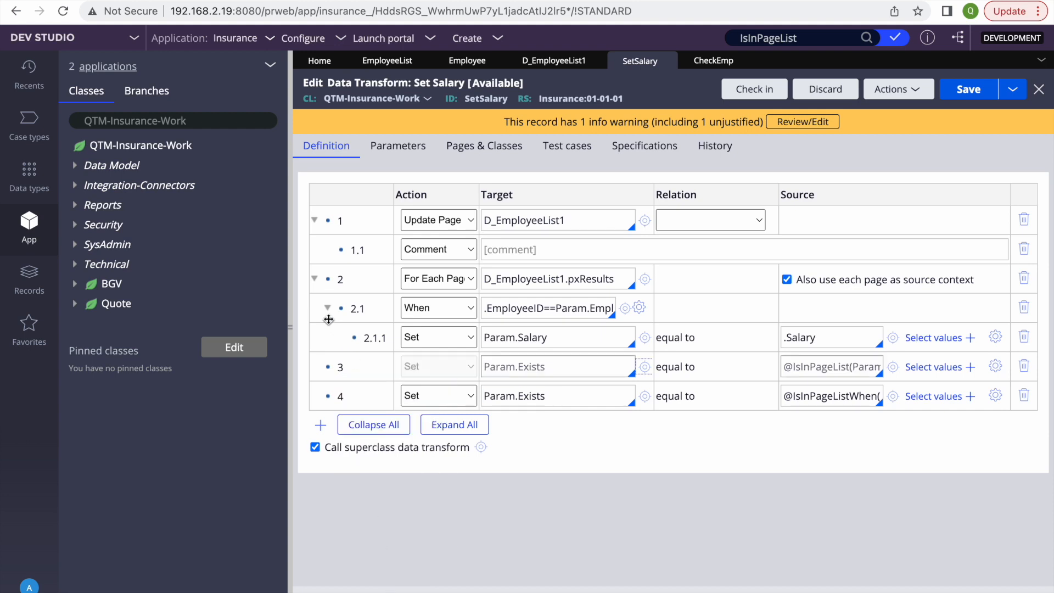
{"action": "left_click", "coordinate": [315, 279]}
{"action": "right_click", "coordinate": [315, 279]}
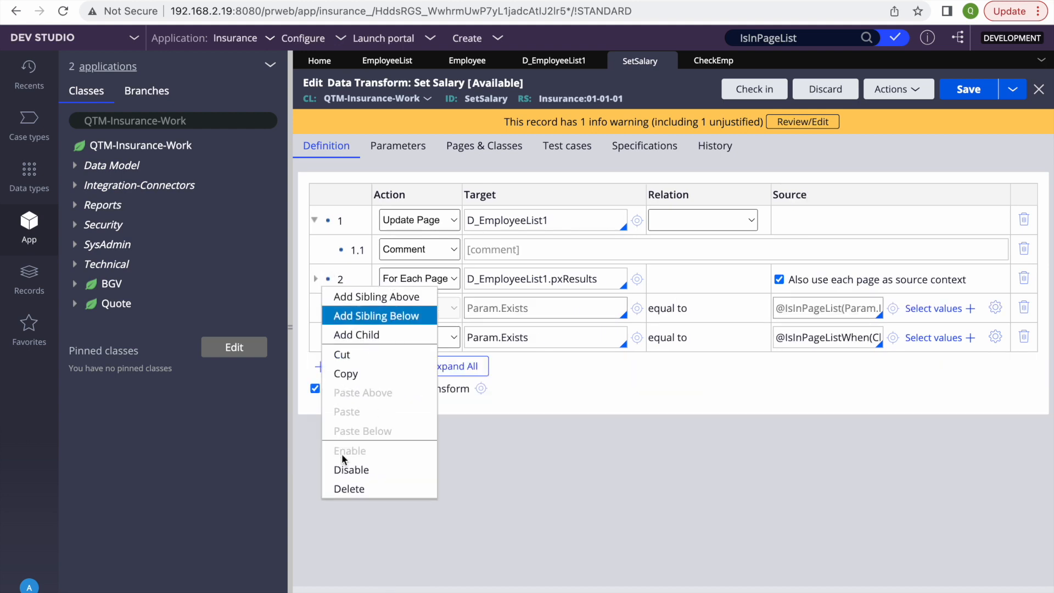
{"action": "left_click", "coordinate": [358, 467]}
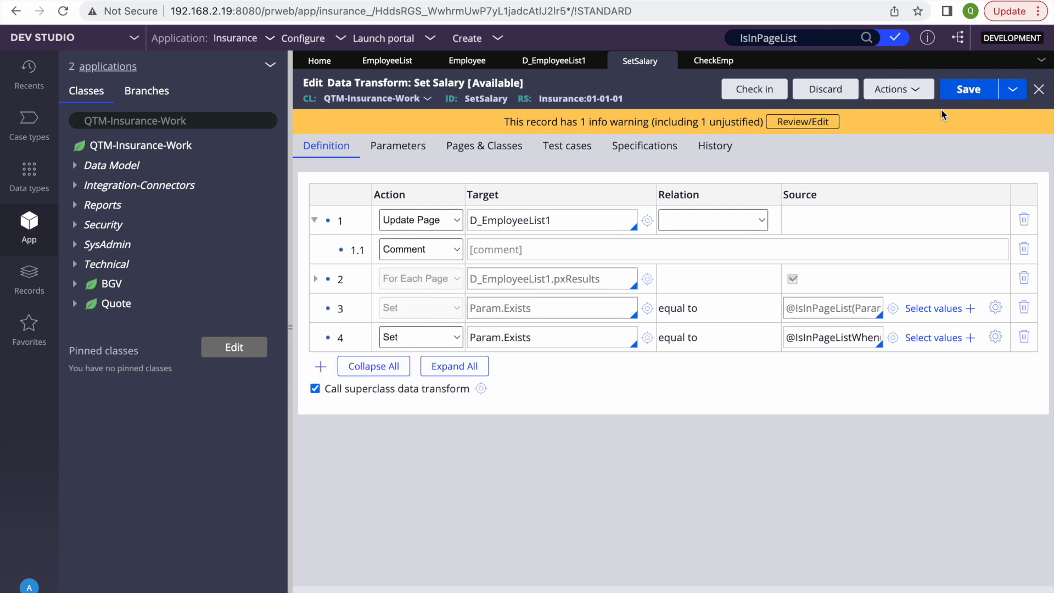
Step: Review the .EmployeeID condition in the CheckEmp When rule and look over the existing run and Tracer windows
{"action": "left_click", "coordinate": [710, 61]}
{"action": "double_click", "coordinate": [655, 200]}
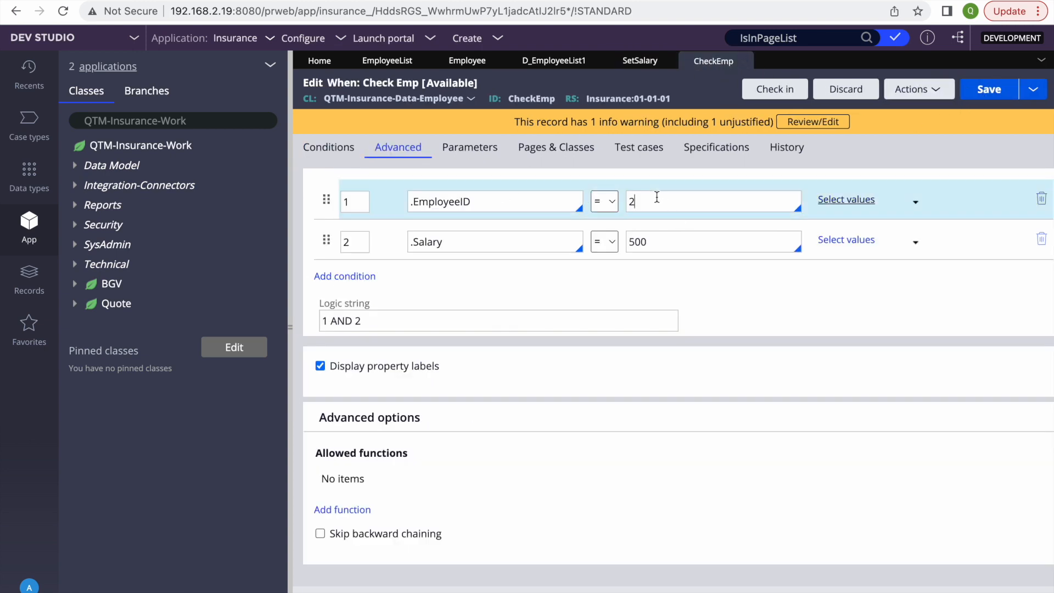
{"action": "left_click", "coordinate": [446, 1]}
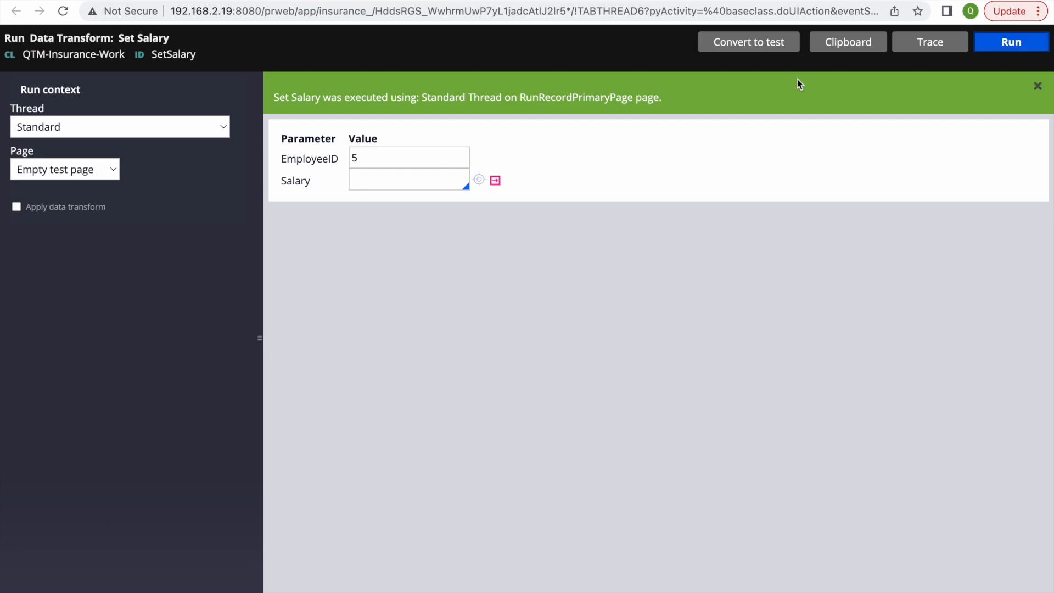
{"action": "left_click", "coordinate": [446, 1]}
{"action": "left_click", "coordinate": [446, 1]}
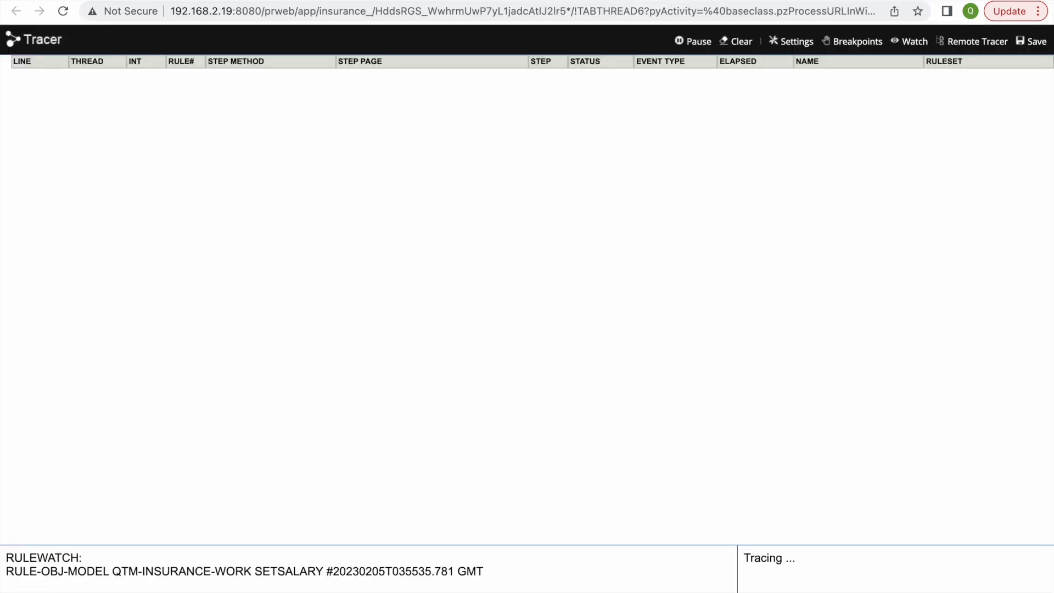
{"action": "left_click", "coordinate": [446, 1]}
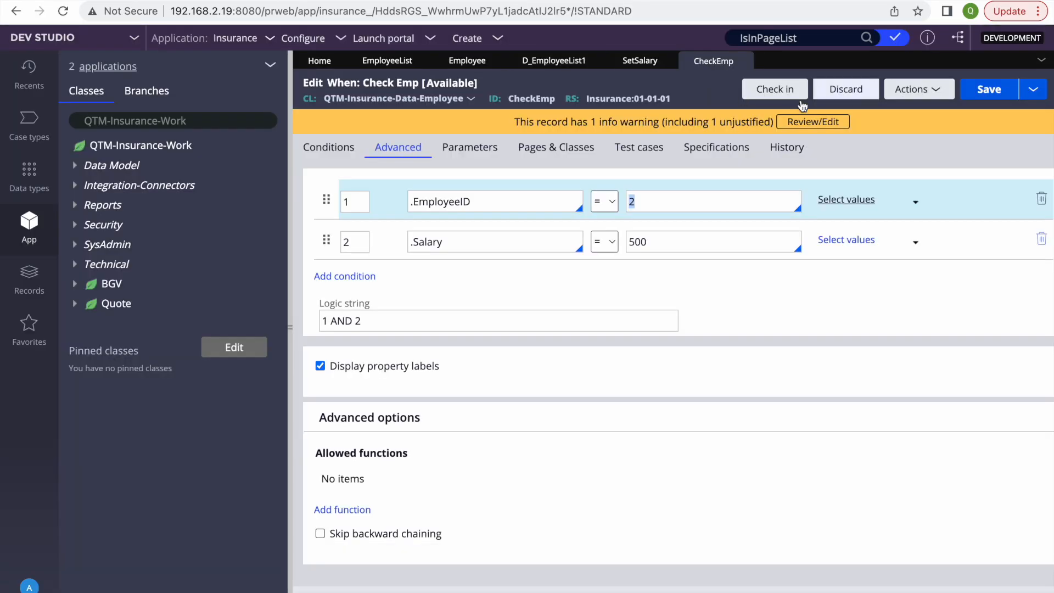
Step: Start a new run of the SetSalary data transform with tracing on and execute it on an empty test page
{"action": "left_click", "coordinate": [631, 65]}
{"action": "left_click", "coordinate": [895, 90]}
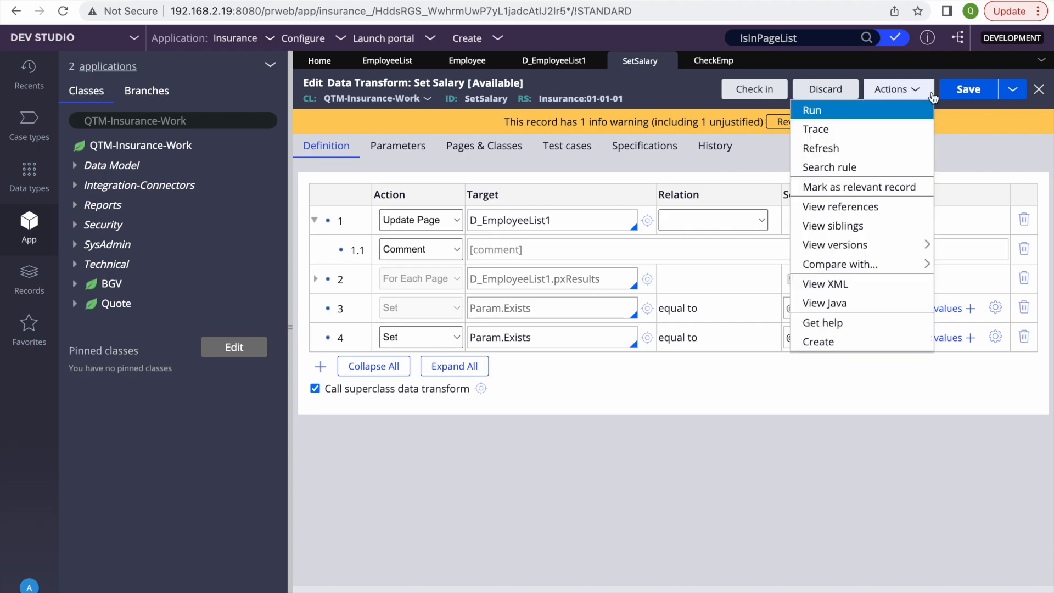
{"action": "left_click", "coordinate": [890, 107]}
{"action": "left_click", "coordinate": [920, 49]}
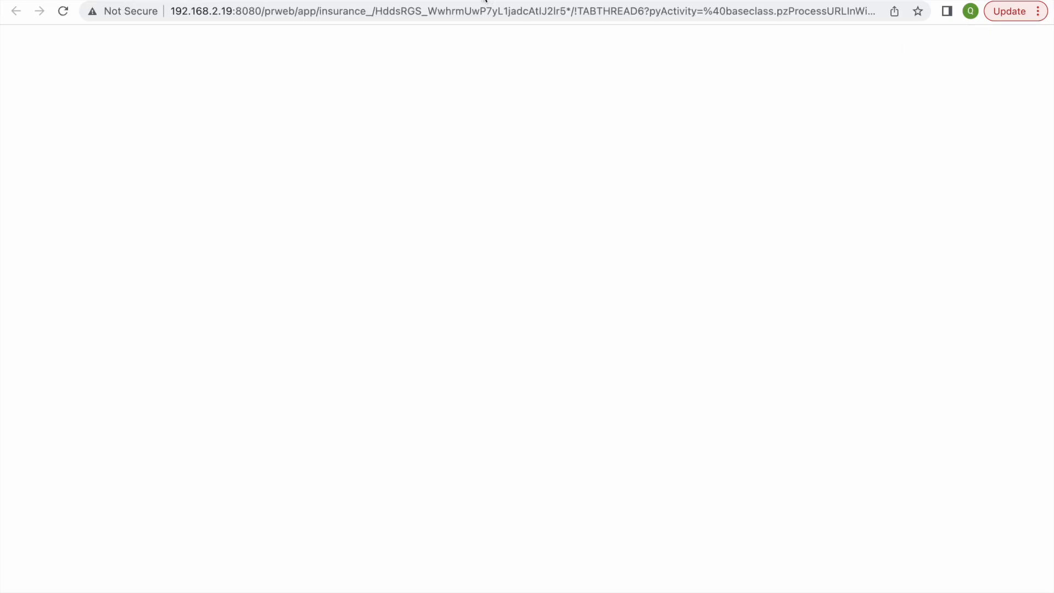
{"action": "left_click", "coordinate": [454, 1]}
{"action": "left_click", "coordinate": [1010, 48]}
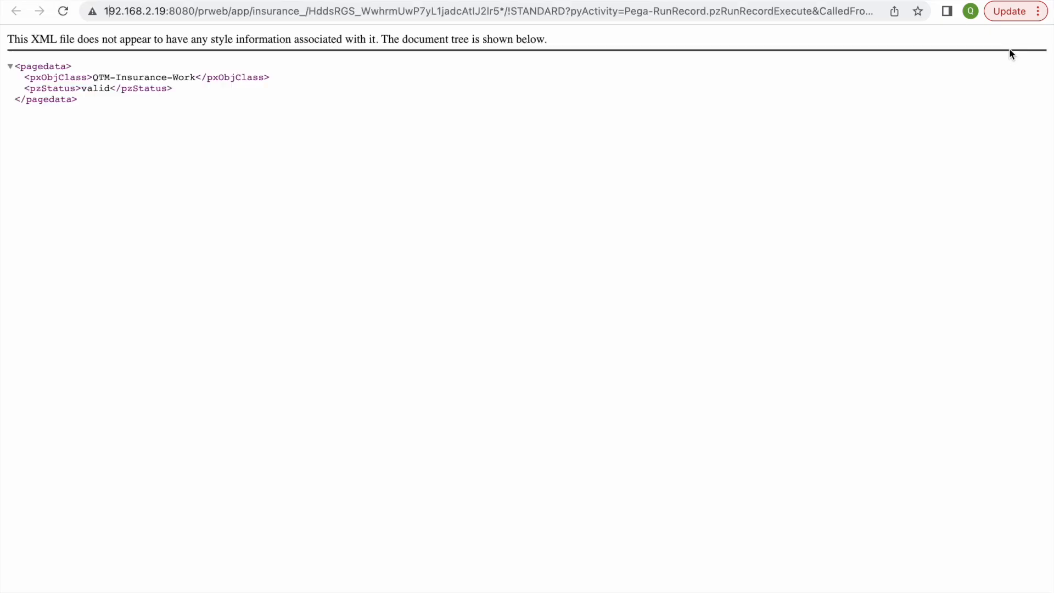
Step: Open the parameter page of the traced Data Transform End event and check the Exists value
{"action": "left_click", "coordinate": [798, 1]}
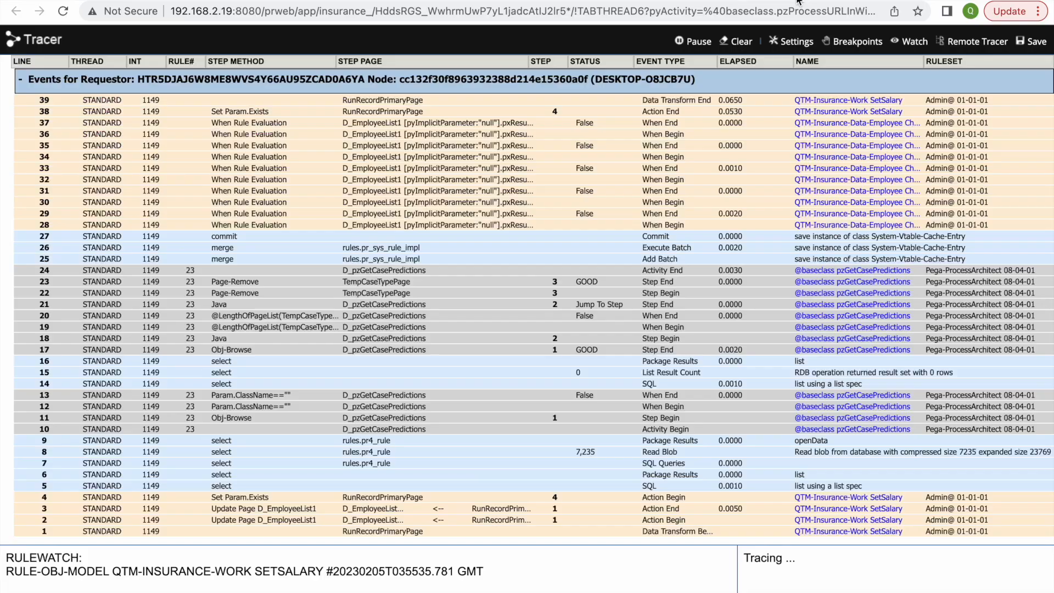
{"action": "left_click", "coordinate": [249, 101]}
{"action": "left_click", "coordinate": [245, 318]}
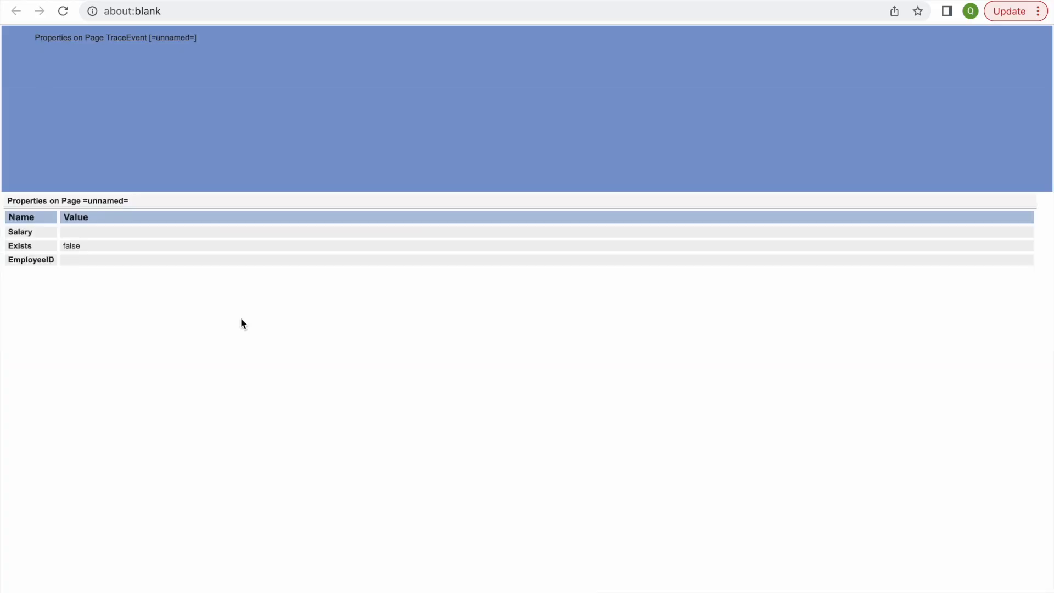
{"action": "double_click", "coordinate": [73, 246]}
{"action": "mouse_move", "coordinate": [331, 3]}
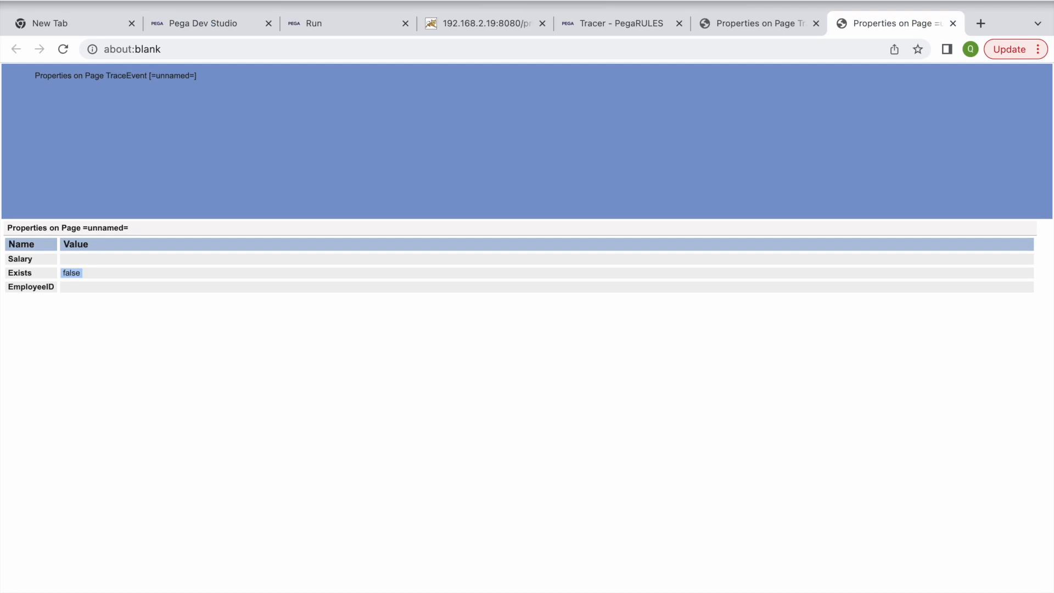
Step: Set the .EmployeeID comparison value in the CheckEmp When rule to 4 and save the rule
{"action": "left_click", "coordinate": [200, 24]}
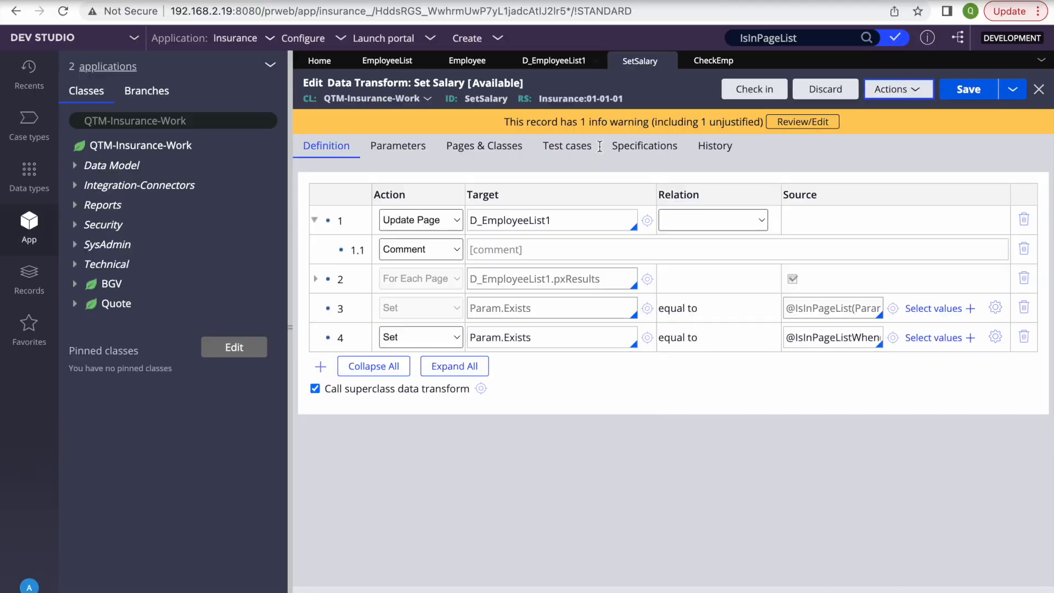
{"action": "left_click", "coordinate": [714, 59]}
{"action": "key", "text": "BackSpace"}
{"action": "type", "text": "4"}
{"action": "left_click", "coordinate": [983, 91]}
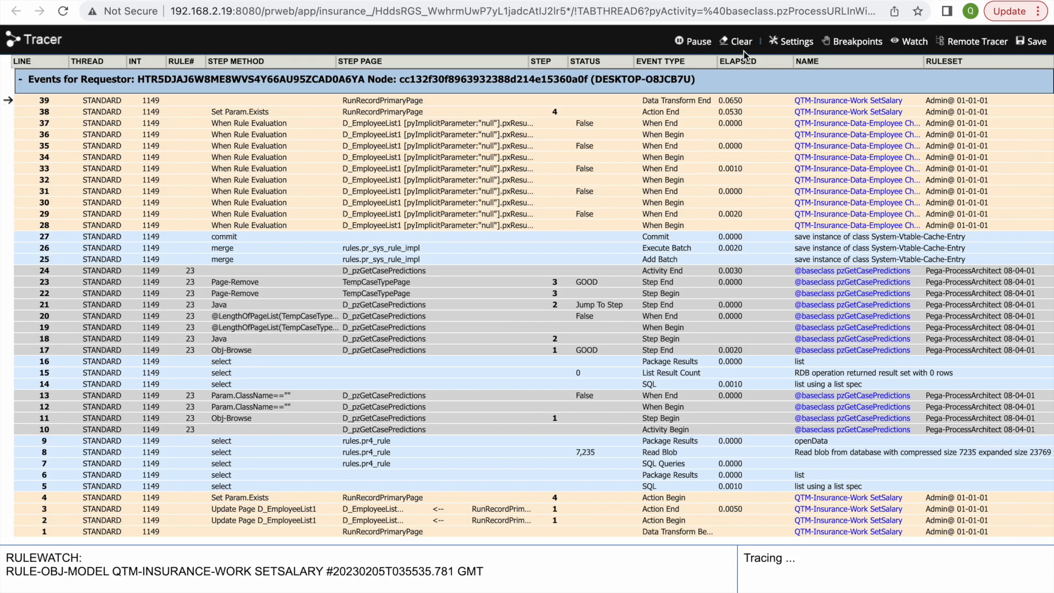
Step: Rerun SetSalary with a cleared Tracer and inspect the Exists value on the traced parameter page
{"action": "left_click", "coordinate": [740, 43]}
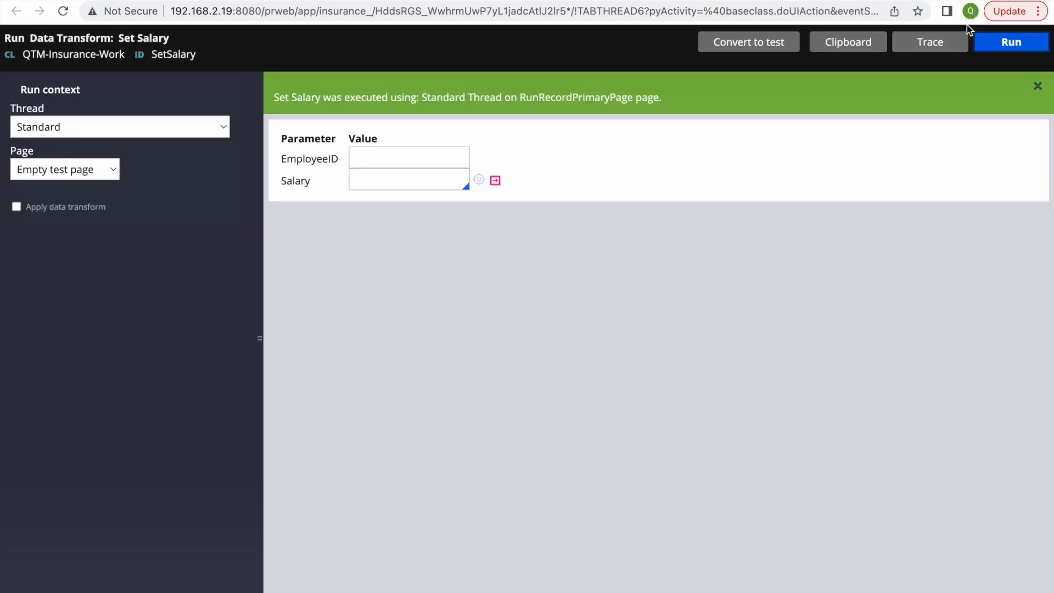
{"action": "left_click", "coordinate": [986, 40]}
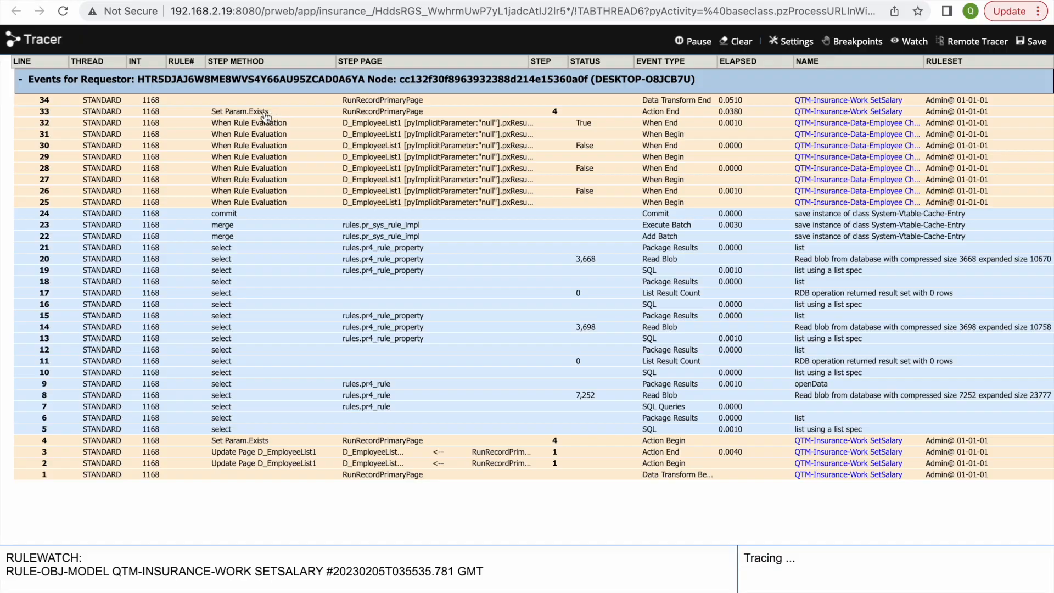
{"action": "left_click", "coordinate": [257, 108]}
{"action": "left_click", "coordinate": [238, 321]}
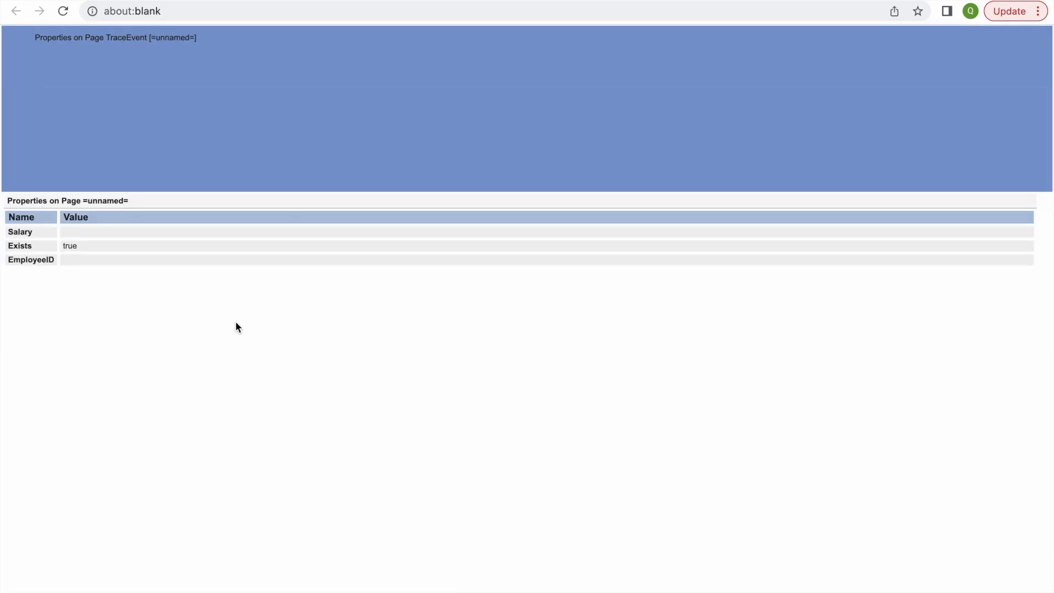
{"action": "double_click", "coordinate": [65, 246]}
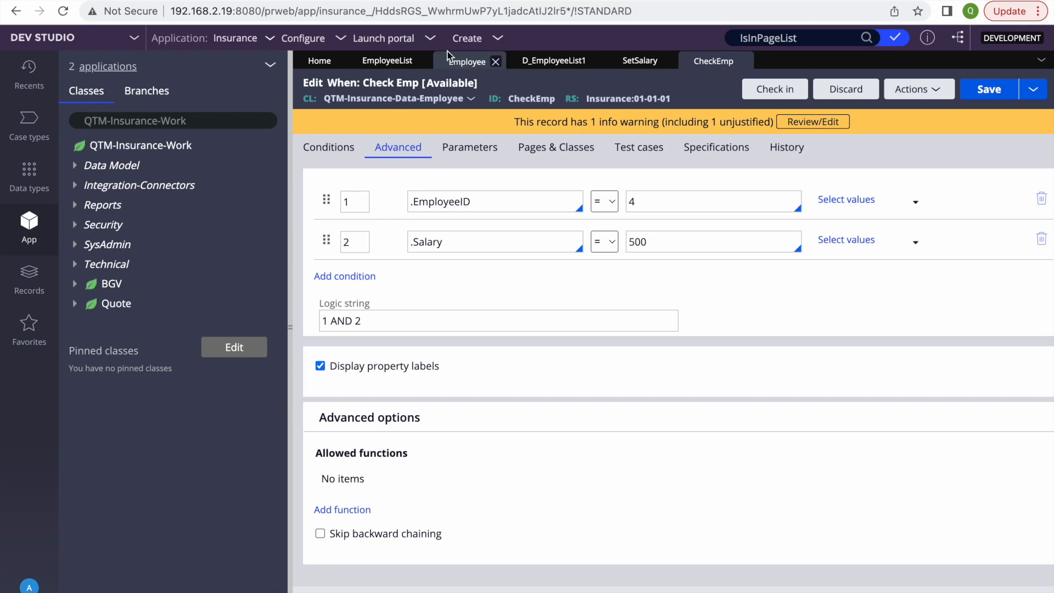
Step: Review the D_EmployeeList1 data page definition and the IsInPageListWhen source expression in row 4 of SetSalary
{"action": "left_click", "coordinate": [468, 61]}
{"action": "left_click", "coordinate": [552, 61]}
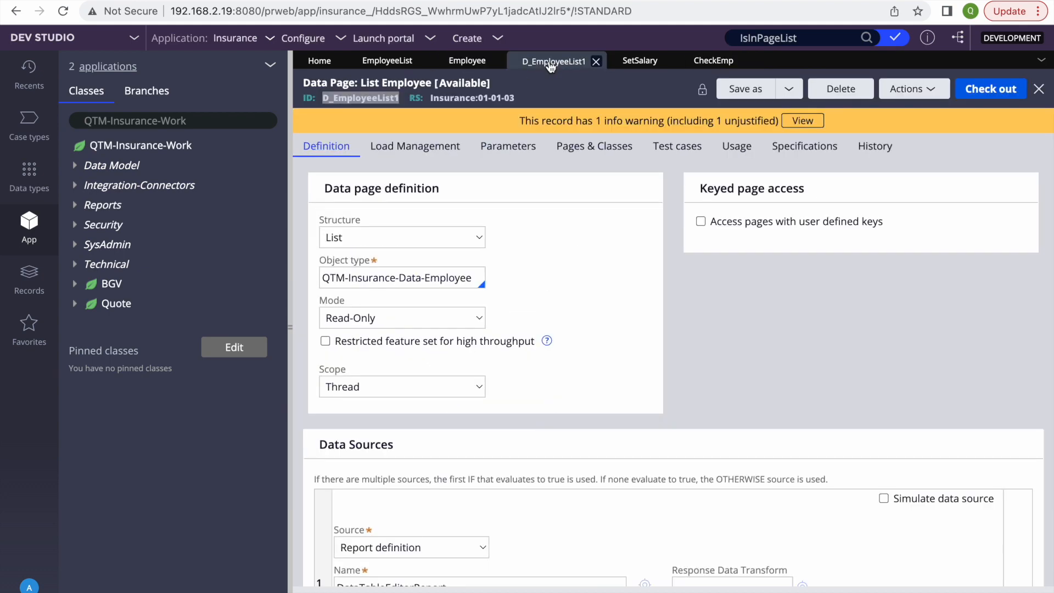
{"action": "left_click", "coordinate": [629, 62]}
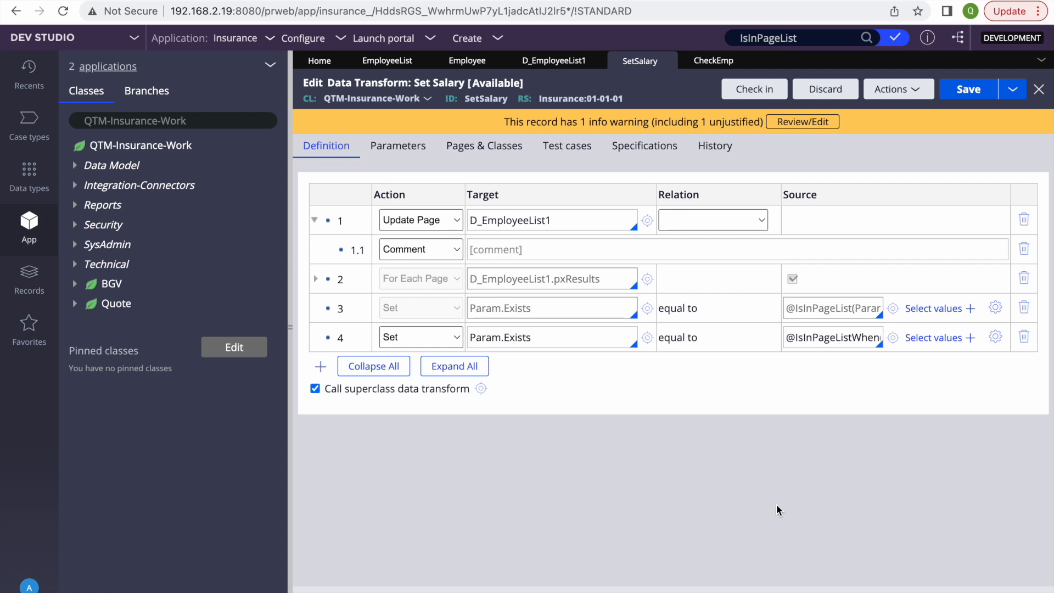
{"action": "double_click", "coordinate": [837, 334]}
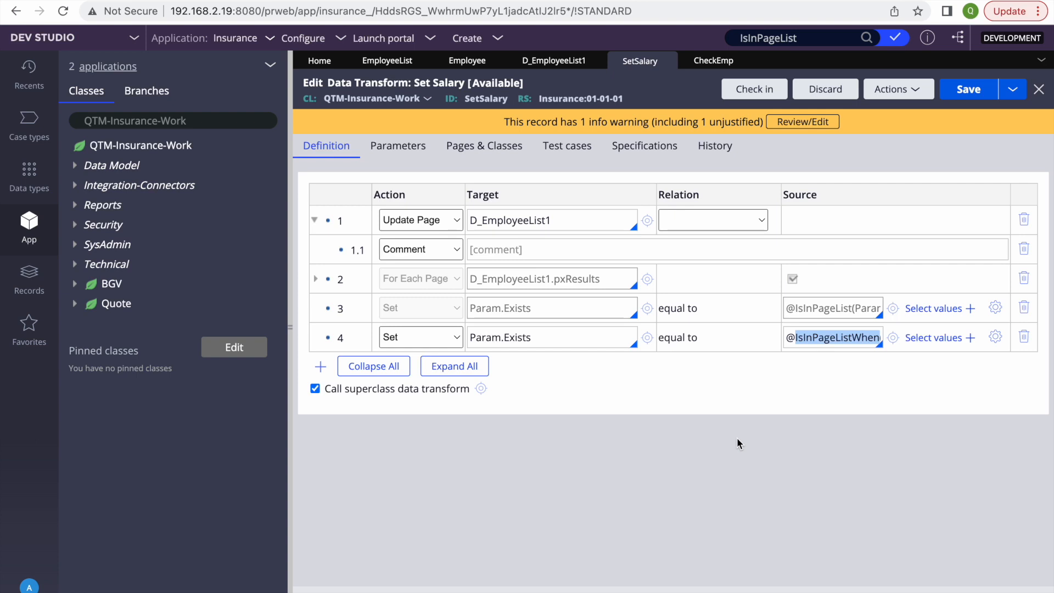
Step: Switch to PowerPoint and review the Exist and Find index rows on the Operations on Page List slide
{"action": "key", "text": "F4"}
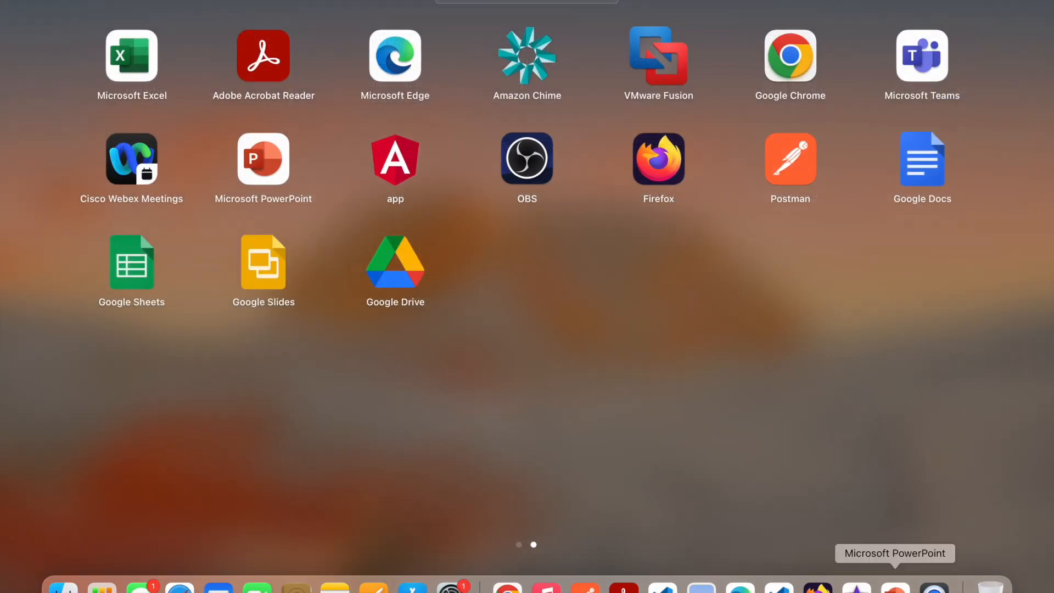
{"action": "left_click", "coordinate": [895, 589]}
{"action": "left_click", "coordinate": [603, 415]}
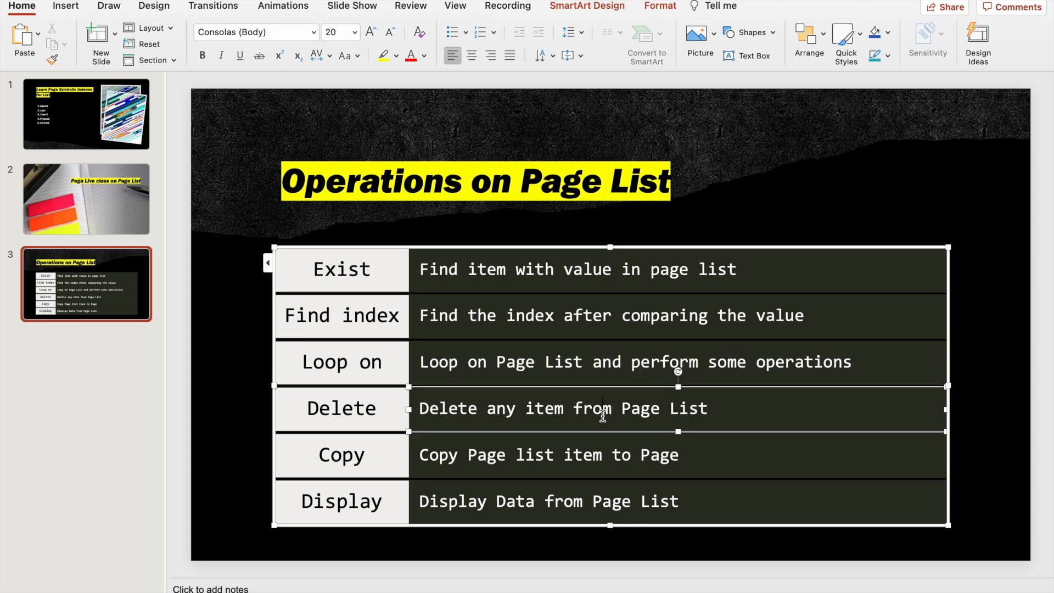
{"action": "left_click", "coordinate": [490, 316]}
{"action": "double_click", "coordinate": [490, 316]}
{"action": "double_click", "coordinate": [534, 316]}
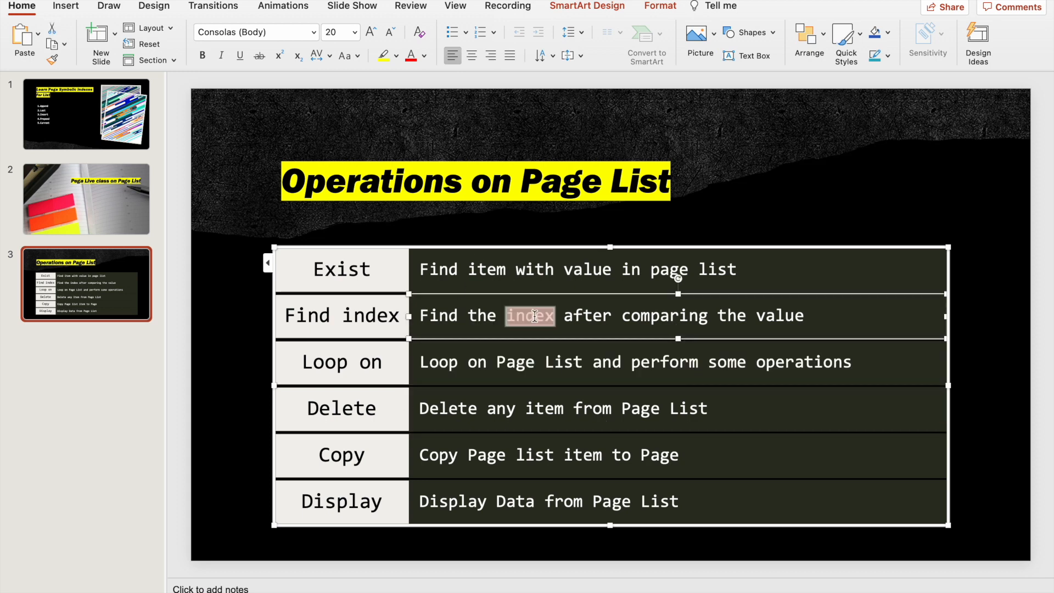
{"action": "triple_click", "coordinate": [519, 267]}
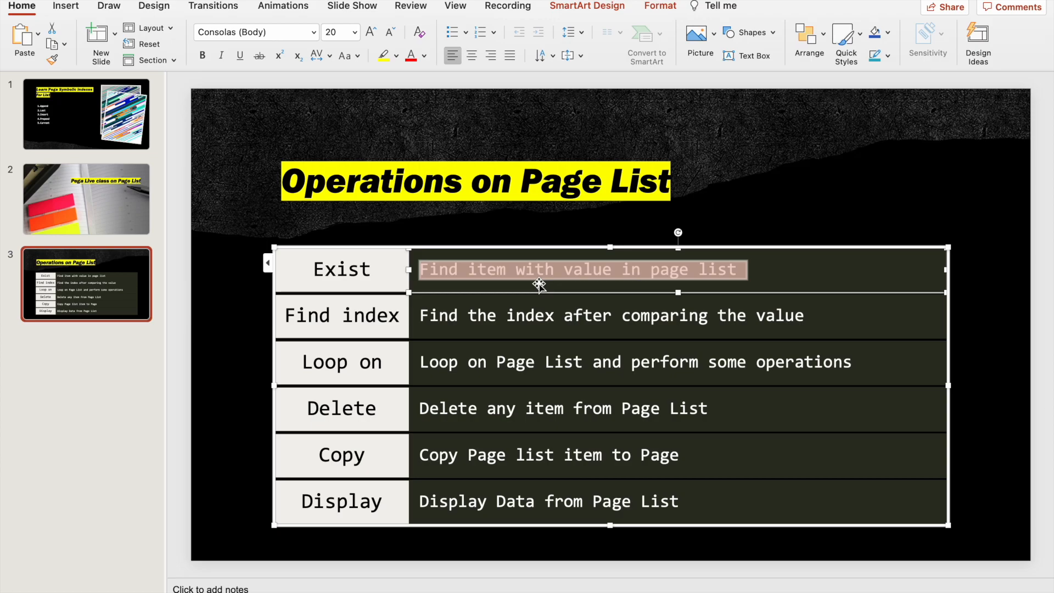
Step: Switch back to Chrome, disable row 4's IsInPageListWhen action in SetSalary, and save the data transform
{"action": "key", "text": "F4"}
{"action": "left_click", "coordinate": [506, 588]}
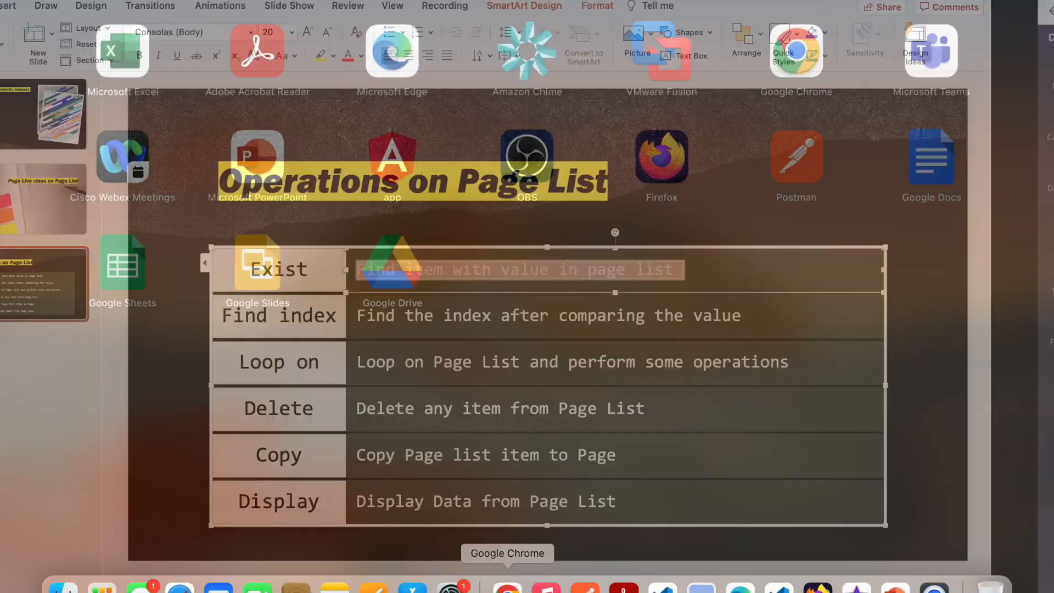
{"action": "left_click", "coordinate": [636, 460]}
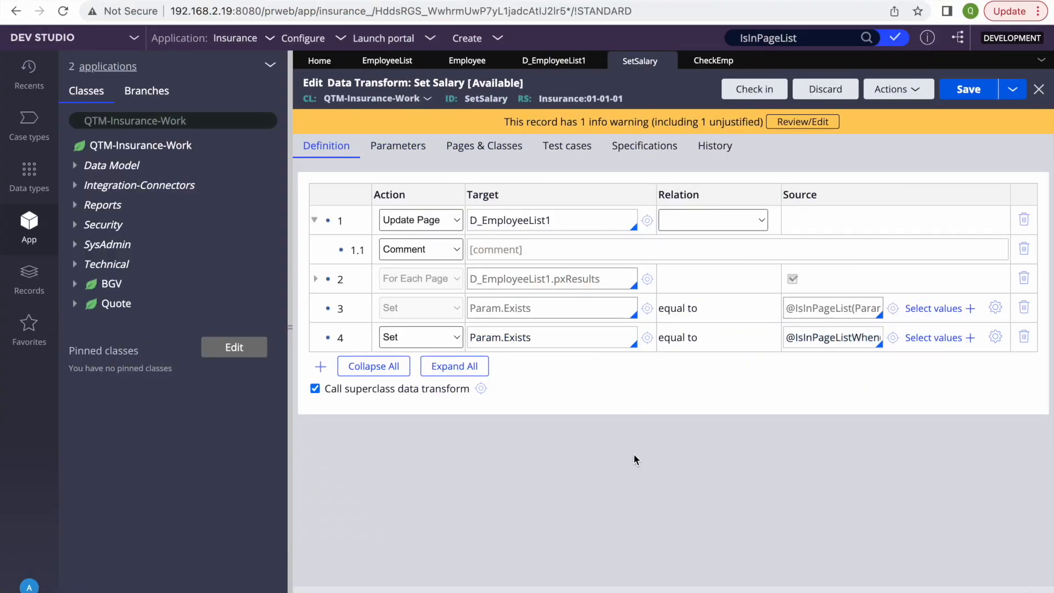
{"action": "right_click", "coordinate": [337, 344]}
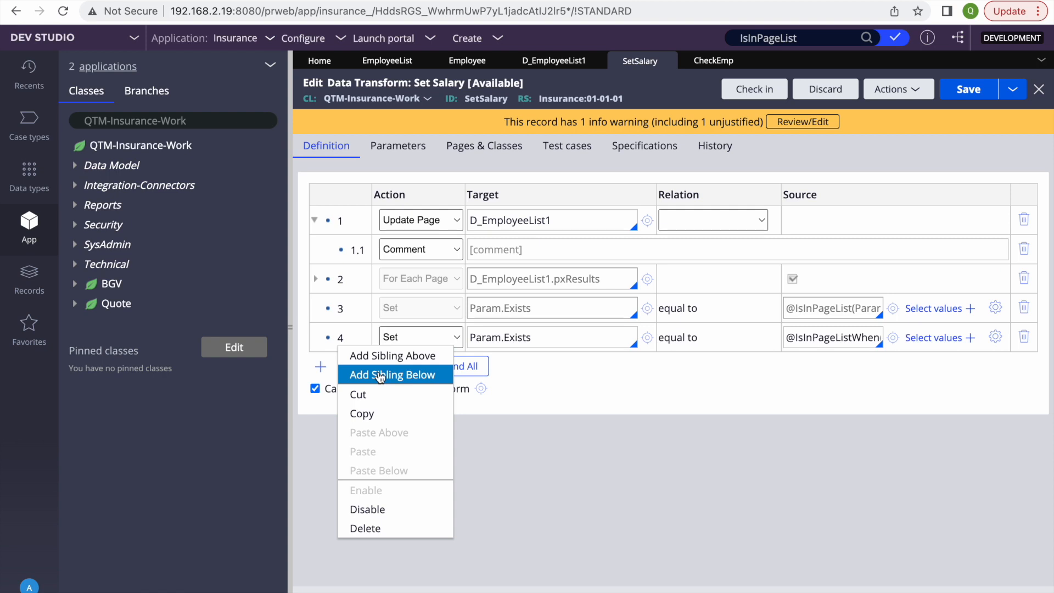
{"action": "left_click", "coordinate": [366, 508]}
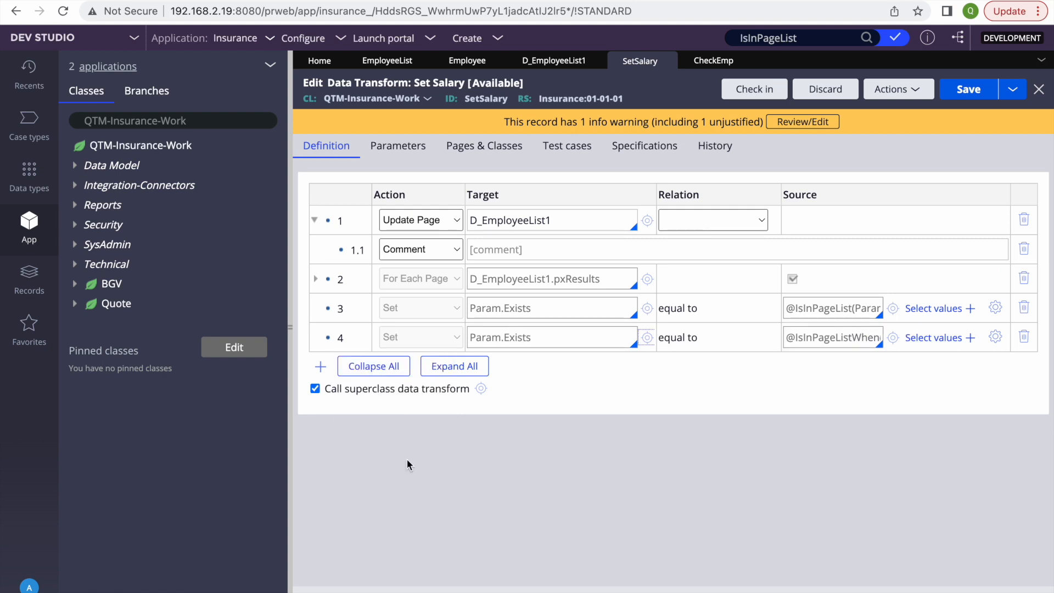
{"action": "left_click", "coordinate": [983, 90]}
Step: Expand the row 2 For Each Page loop and examine the Param.Salary target in row 2.1.1
{"action": "left_click", "coordinate": [316, 279]}
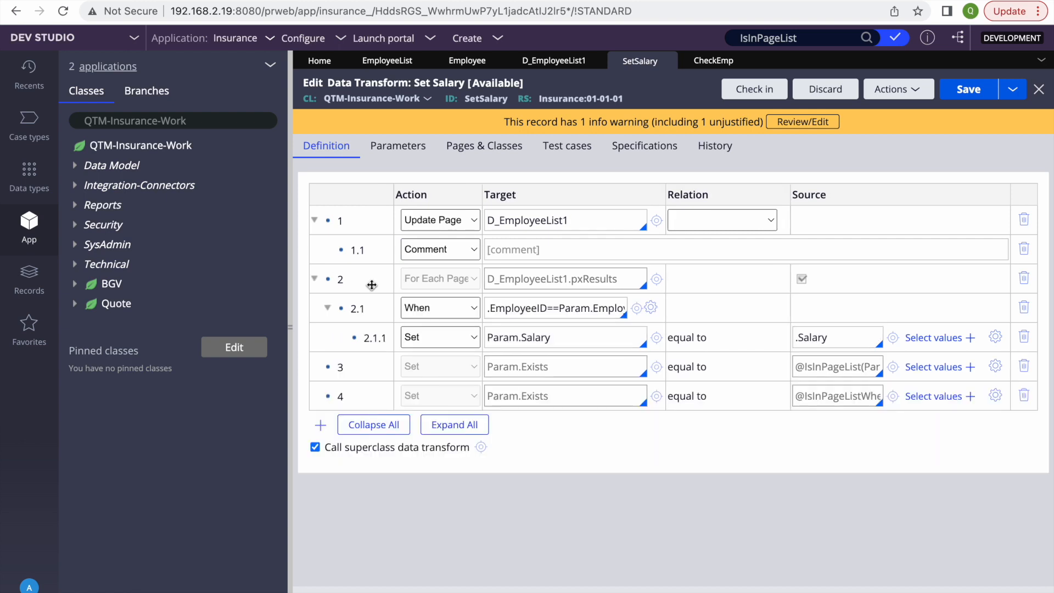
{"action": "double_click", "coordinate": [555, 343]}
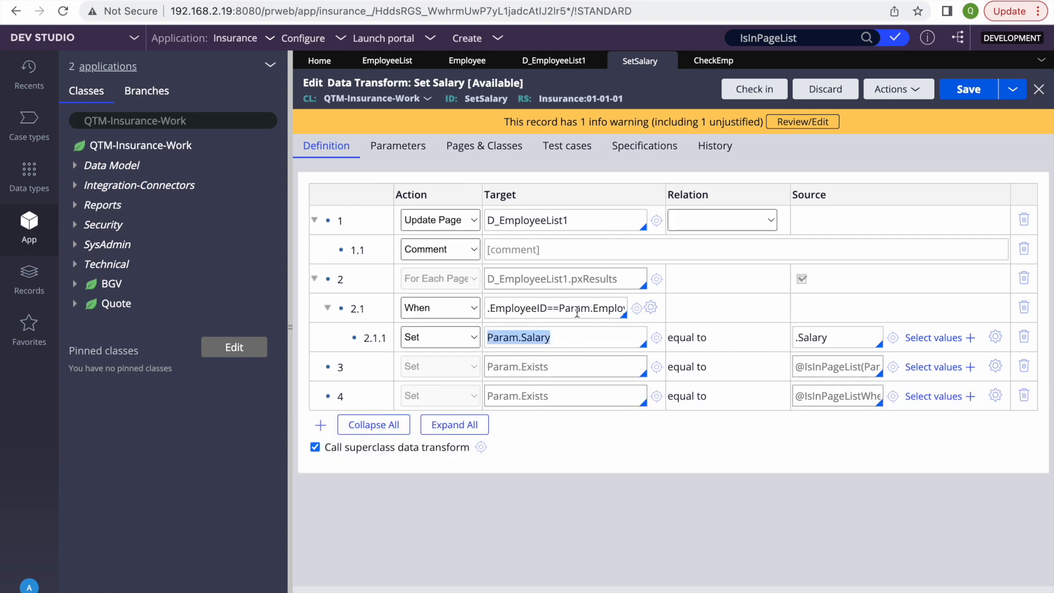
{"action": "double_click", "coordinate": [533, 336]}
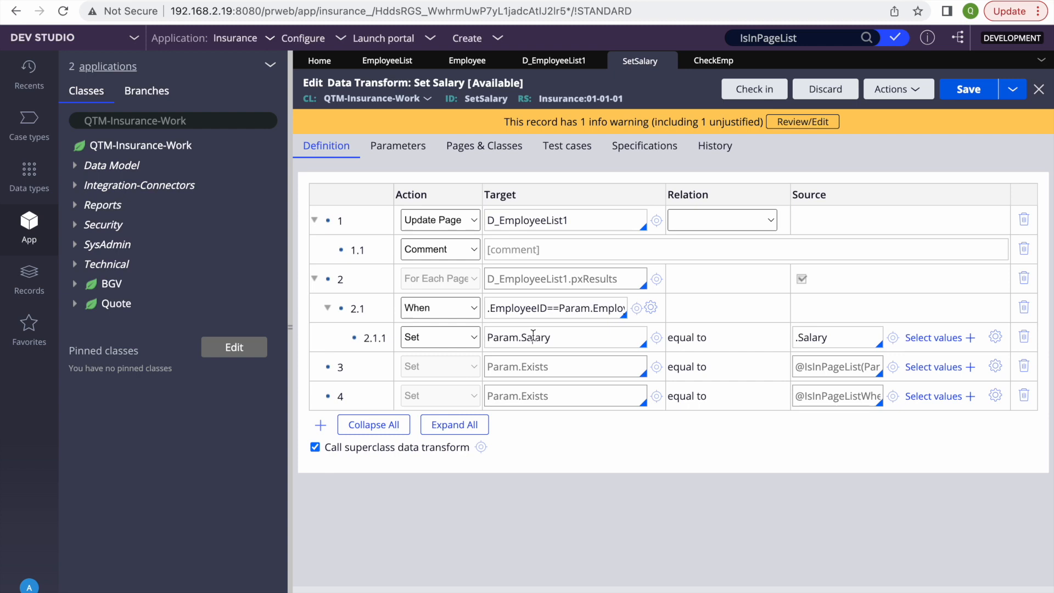
{"action": "triple_click", "coordinate": [533, 336]}
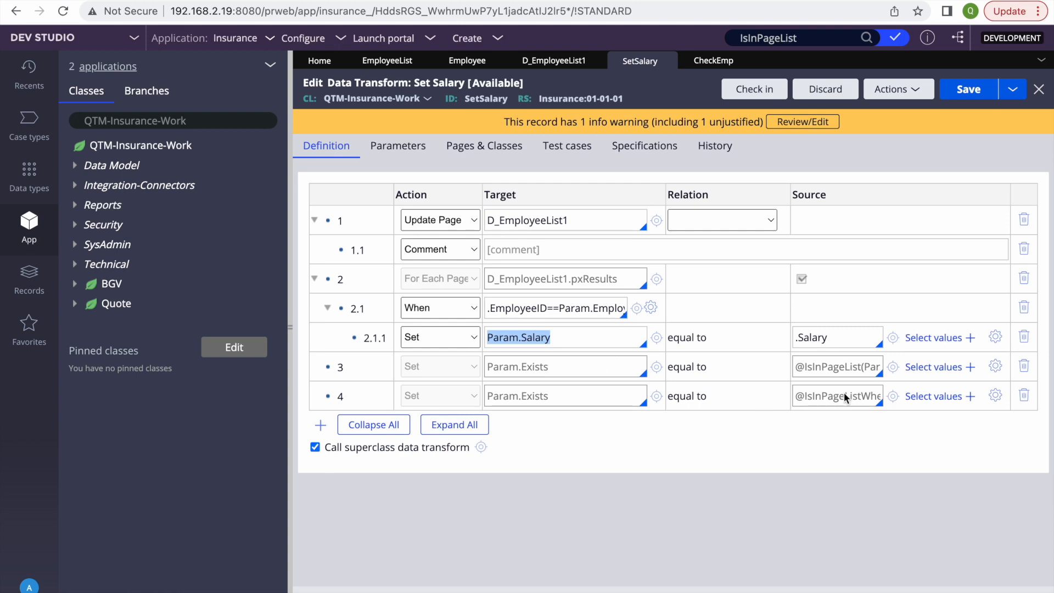
Step: Search the rules for IsInPageList and look through the matching function rules
{"action": "left_click", "coordinate": [809, 41]}
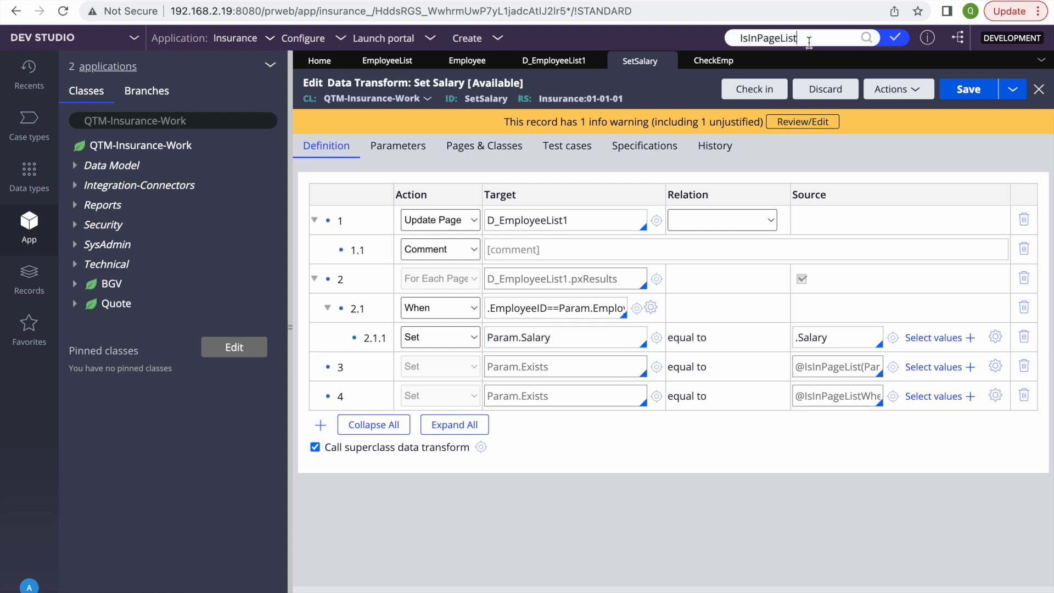
{"action": "key", "text": "Return"}
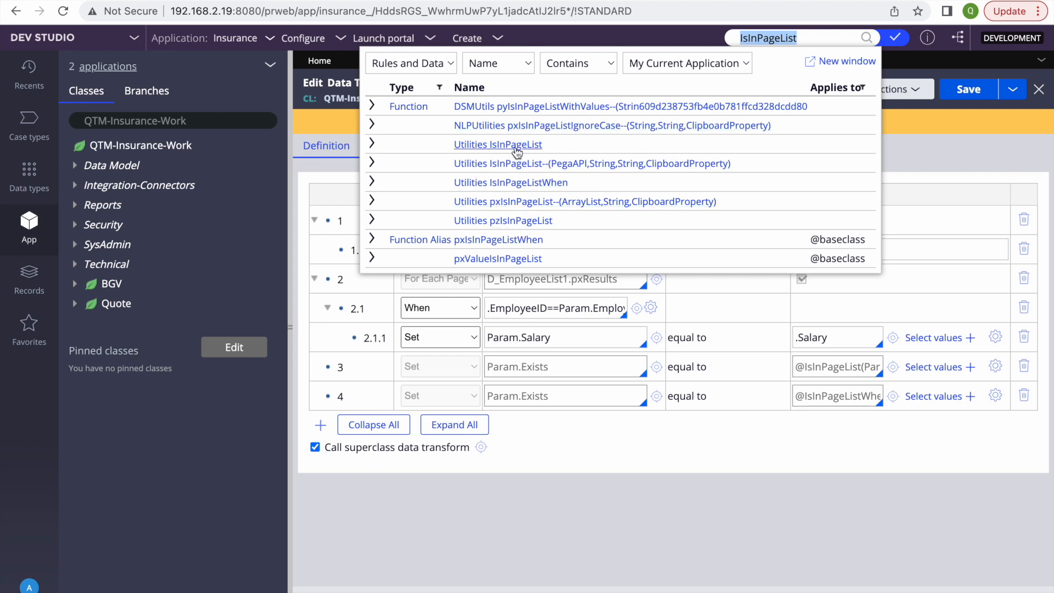
{"action": "left_click", "coordinate": [745, 486]}
Step: Add a sibling Set row below row 4 in the SetSalary data transform
{"action": "right_click", "coordinate": [340, 398]}
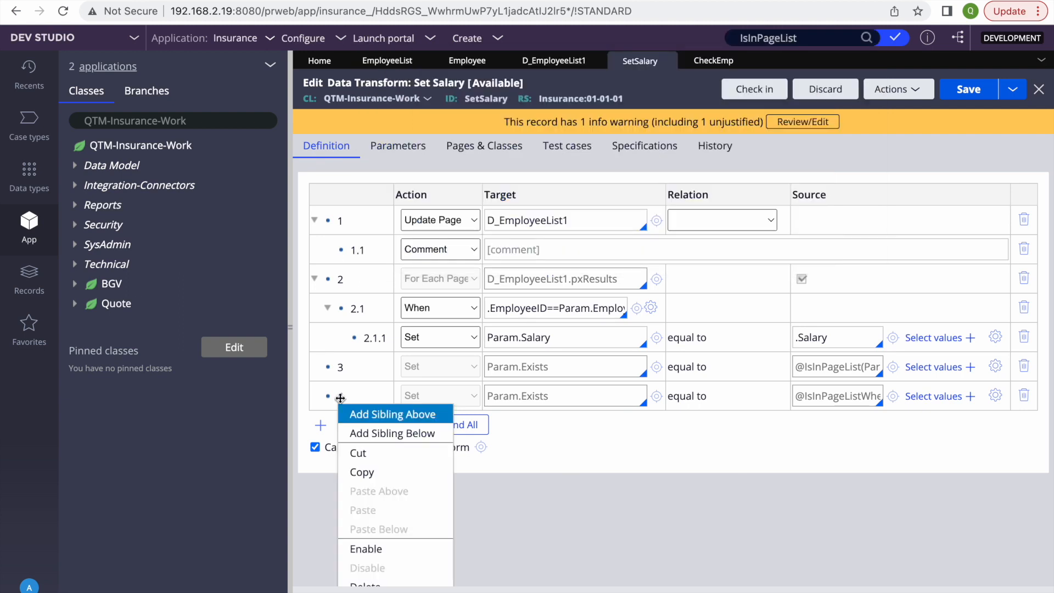
{"action": "left_click", "coordinate": [376, 434]}
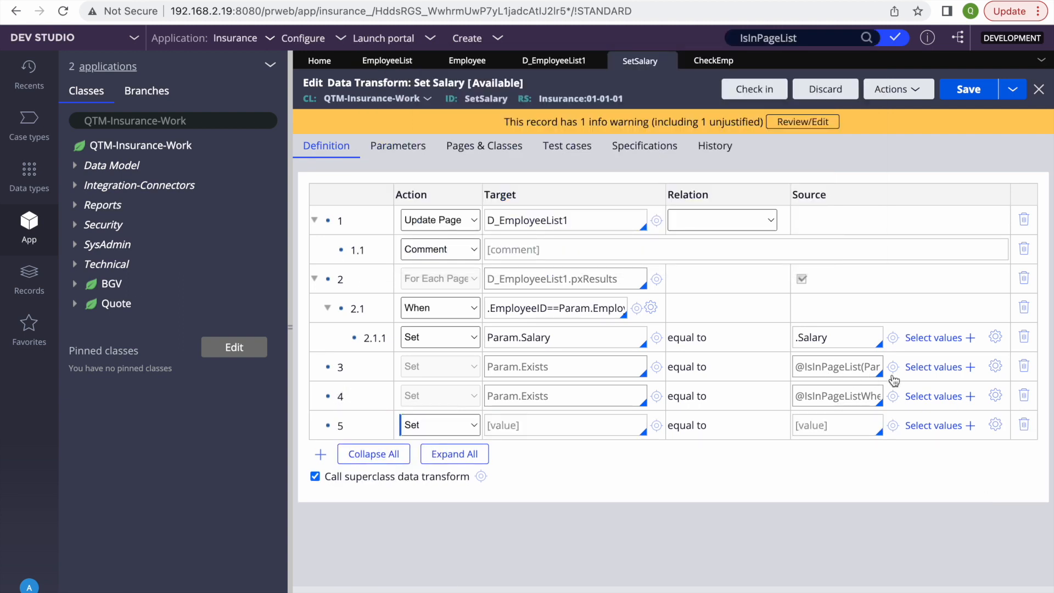
{"action": "triple_click", "coordinate": [825, 364]}
{"action": "left_click", "coordinate": [819, 428]}
Step: Open the expression builder for row 5's source and search its functions for indexin and isinpage
{"action": "left_click", "coordinate": [996, 424]}
{"action": "left_click", "coordinate": [827, 131]}
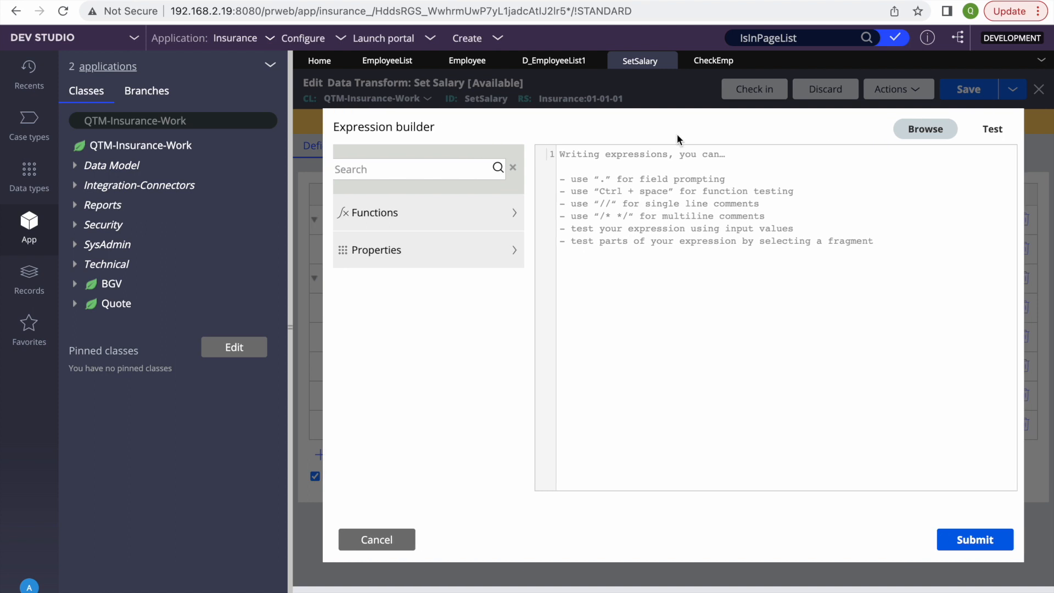
{"action": "left_click", "coordinate": [402, 167]}
{"action": "type", "text": "i"}
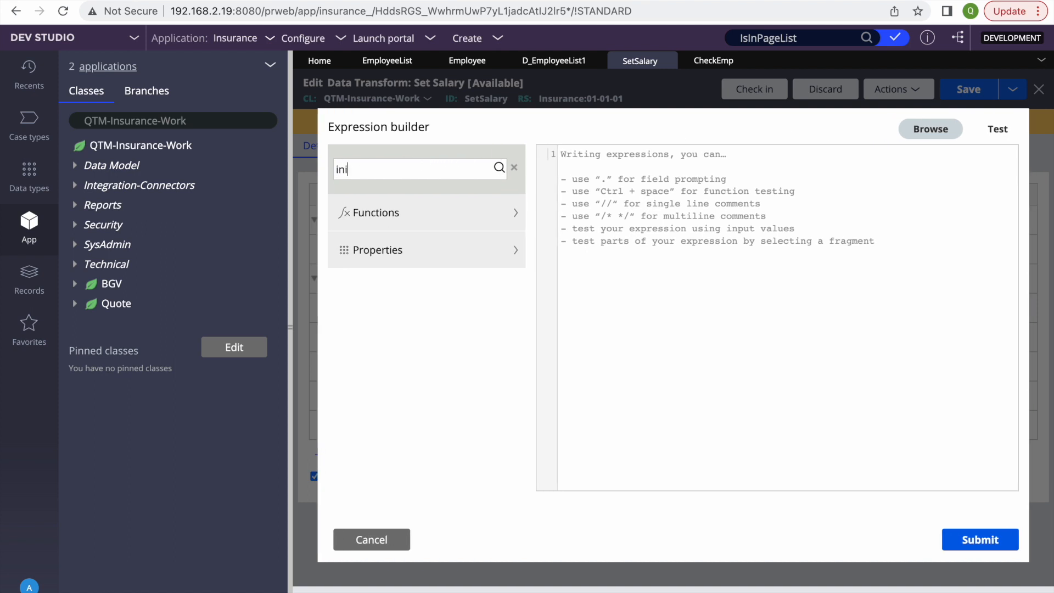
{"action": "type", "text": "ndexin"}
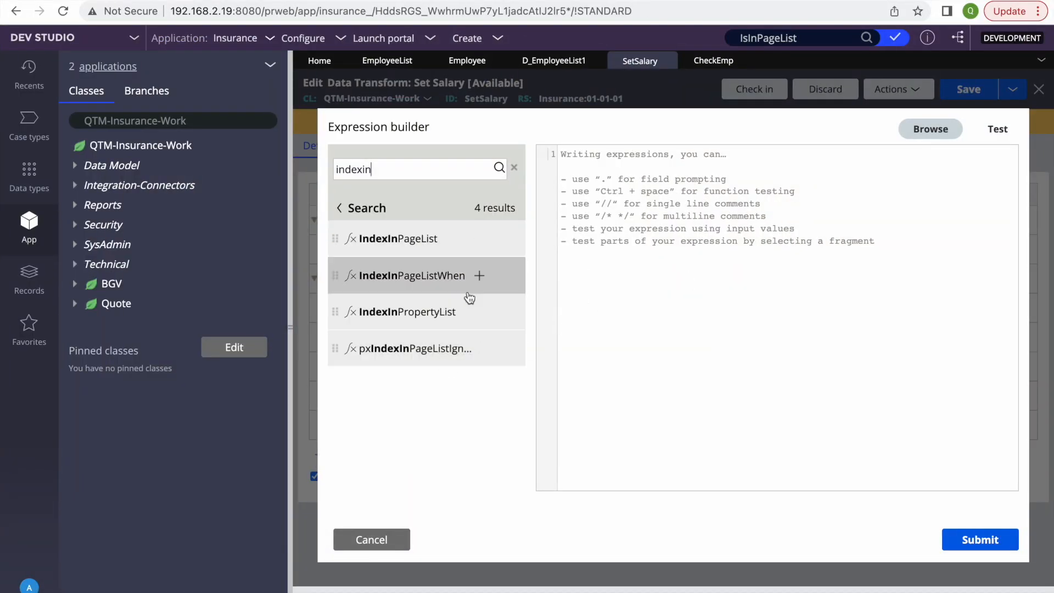
{"action": "double_click", "coordinate": [395, 165]}
{"action": "key", "text": "BackSpace"}
{"action": "type", "text": "isinpage"}
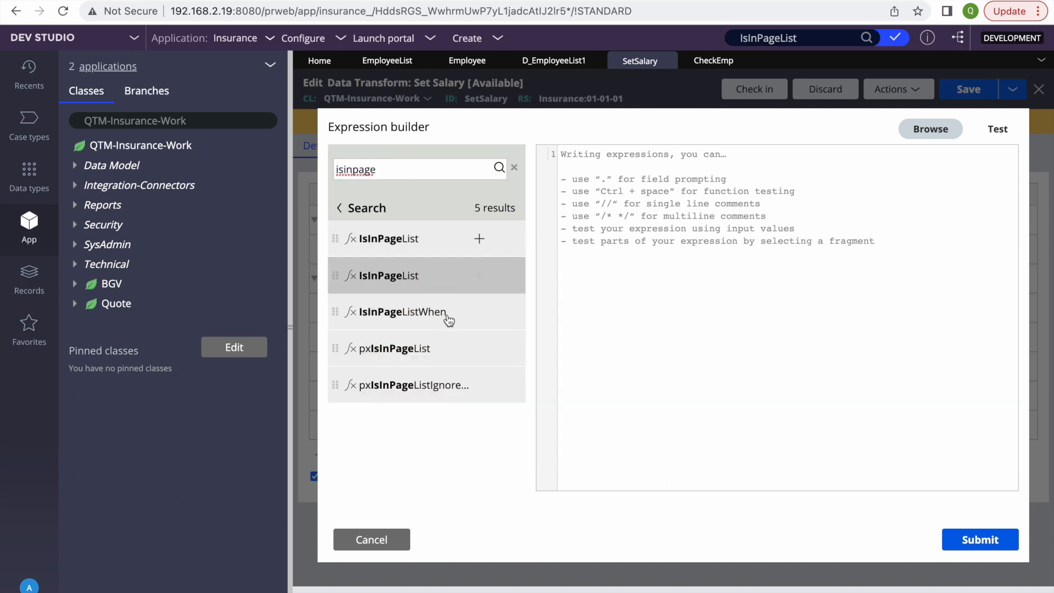
Step: Search the functions for indexinp, read the IndexInPageList description, and leave the expression builder without inserting anything
{"action": "key", "text": "BackSpace"}
{"action": "key", "text": "BackSpace"}
{"action": "key", "text": "BackSpace"}
{"action": "key", "text": "BackSpace"}
{"action": "key", "text": "BackSpace"}
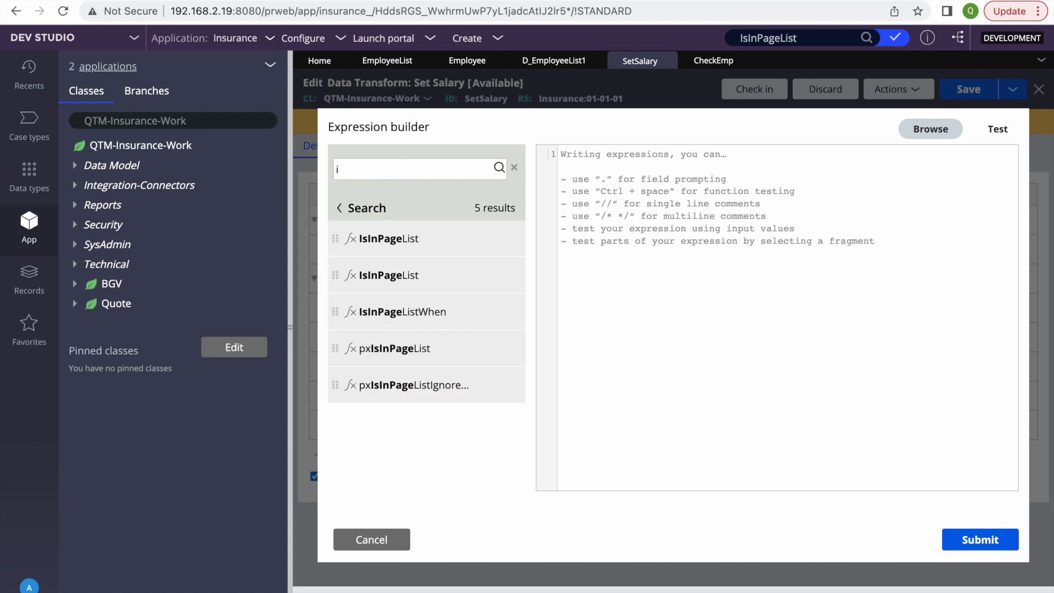
{"action": "type", "text": "dexinp"}
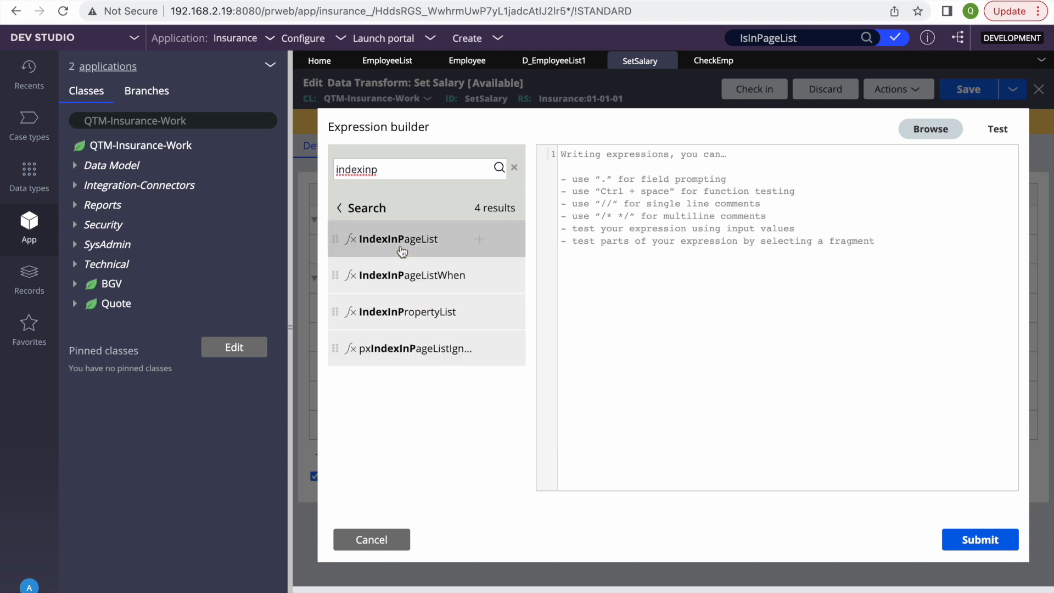
{"action": "mouse_move", "coordinate": [409, 245]}
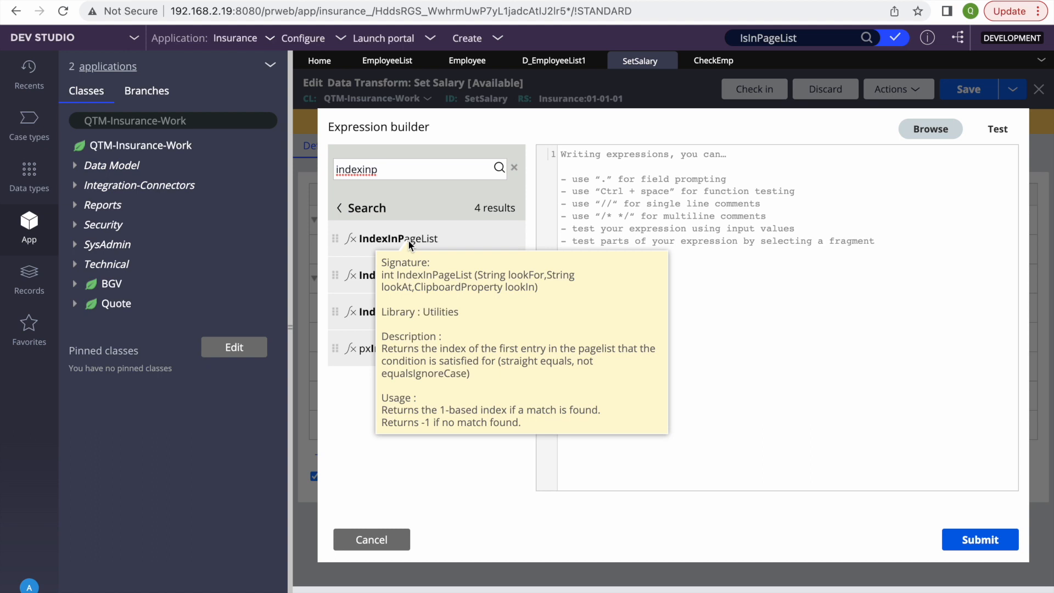
{"action": "mouse_move", "coordinate": [371, 279]}
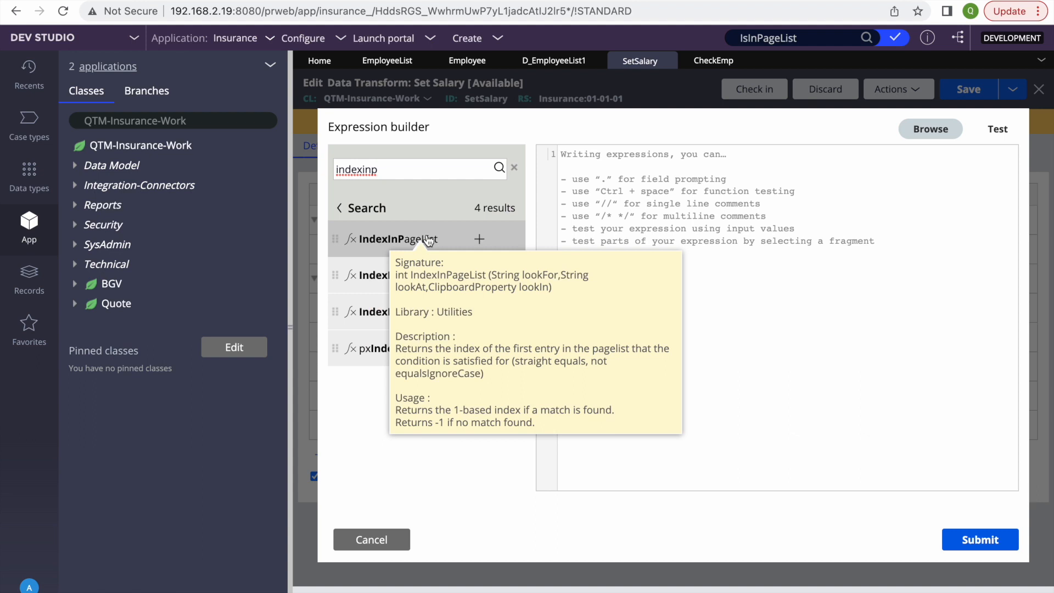
{"action": "left_click", "coordinate": [400, 536]}
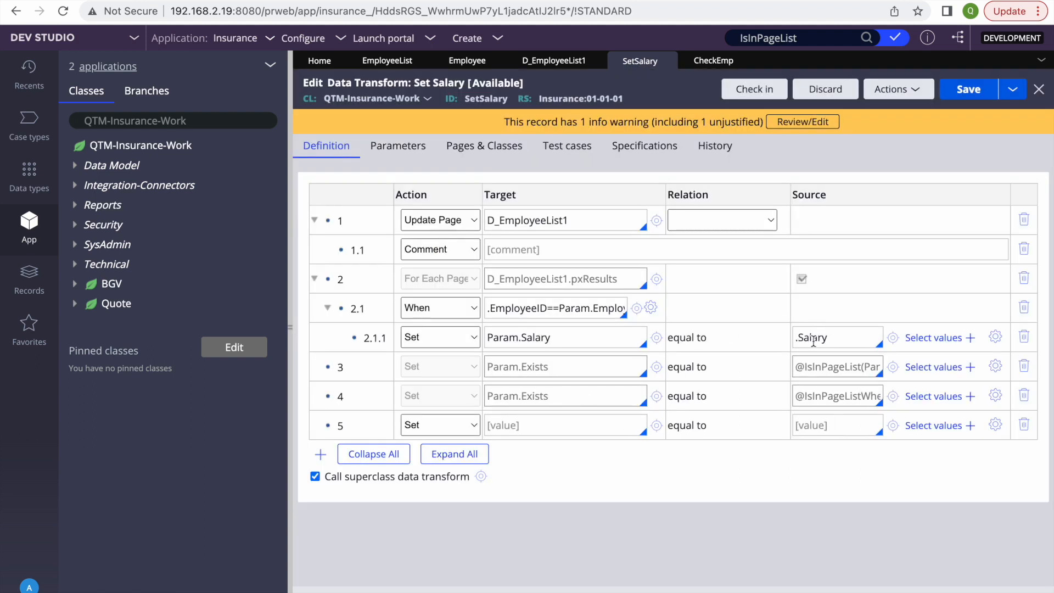
Step: Copy row 3's IsInPageList source expression into row 5's source and set row 5's target to Param.Index
{"action": "triple_click", "coordinate": [821, 365]}
{"action": "key", "text": "ctrl+c"}
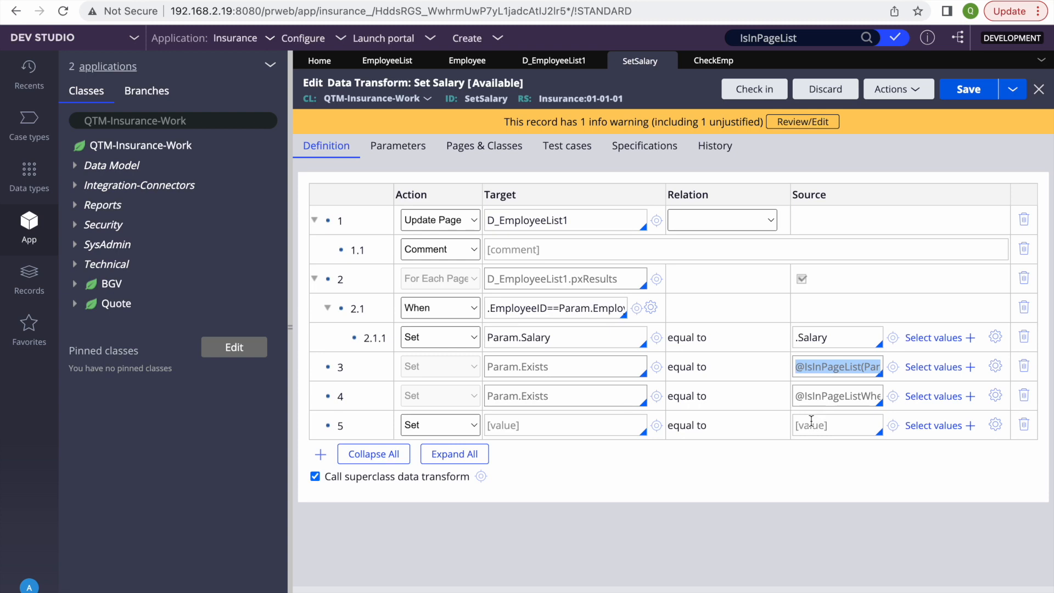
{"action": "left_click", "coordinate": [810, 425]}
{"action": "key", "text": "ctrl+v"}
{"action": "left_click", "coordinate": [535, 425]}
{"action": "type", "text": "P"}
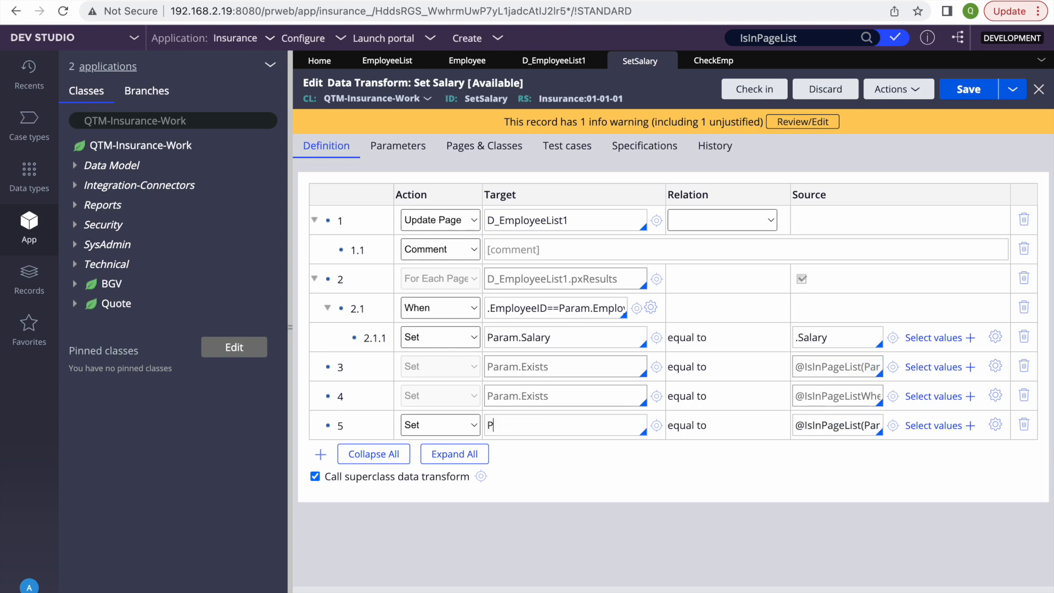
{"action": "type", "text": "aram.Index"}
Step: Change the function in row 5's source expression from IsInPageList to IndexInPageList and submit the expression
{"action": "left_click", "coordinate": [996, 426]}
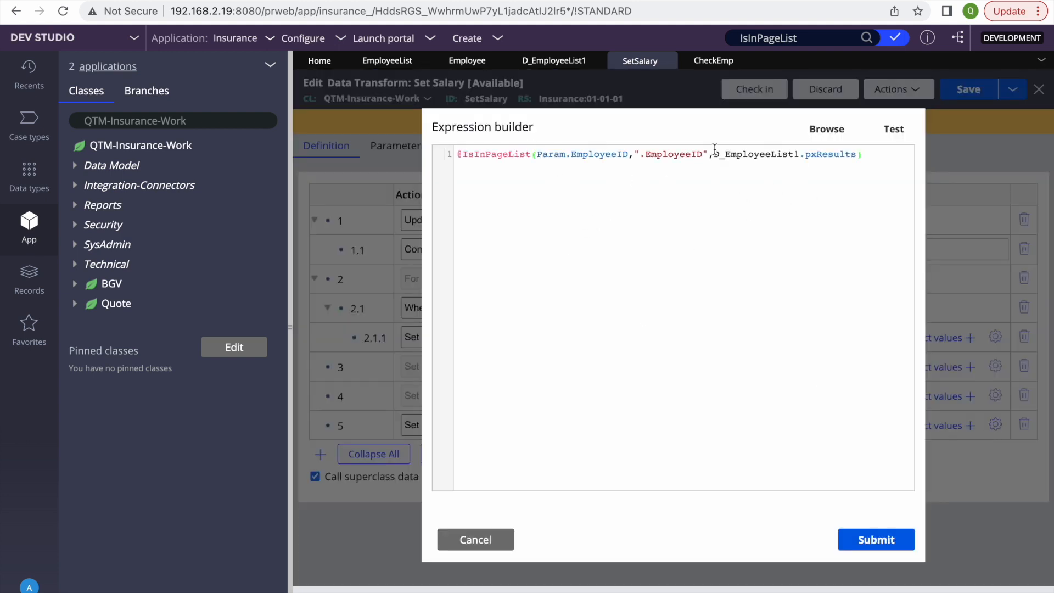
{"action": "left_click", "coordinate": [474, 154]}
{"action": "key", "text": "BackSpace"}
{"action": "key", "text": "BackSpace"}
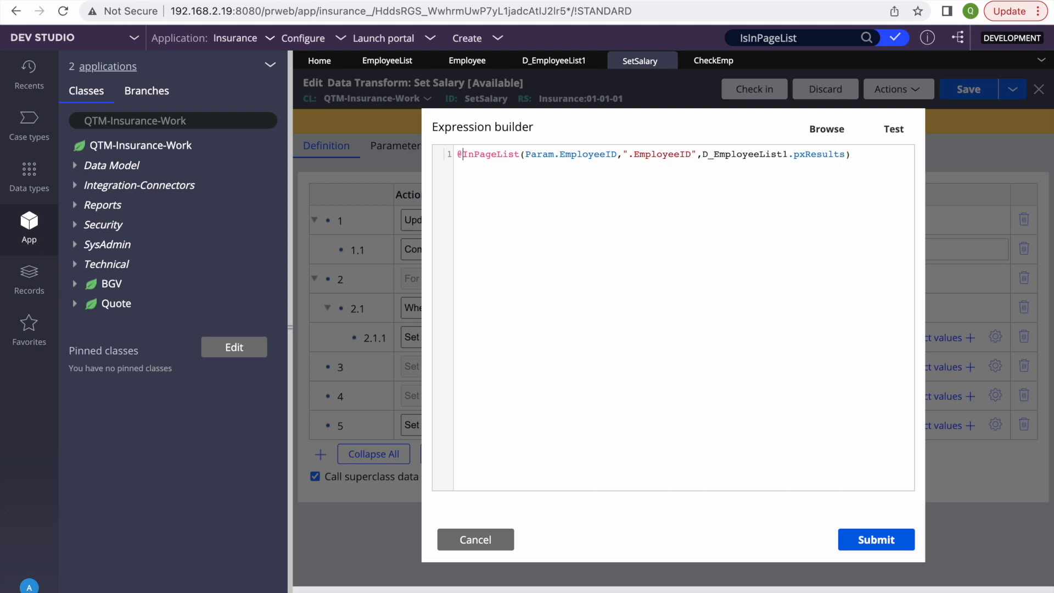
{"action": "type", "text": "Index"}
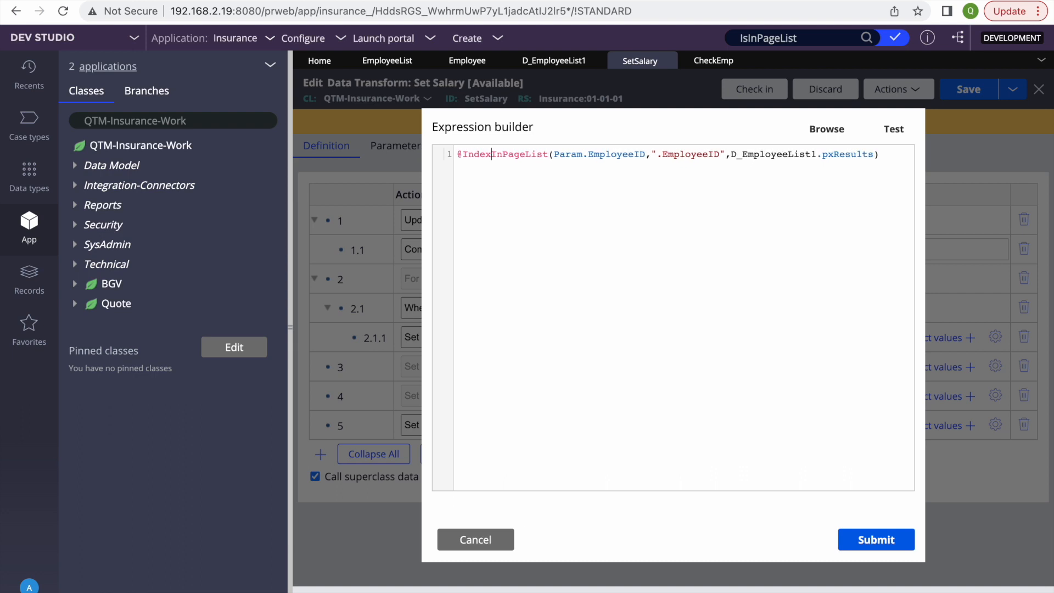
{"action": "left_click", "coordinate": [855, 540]}
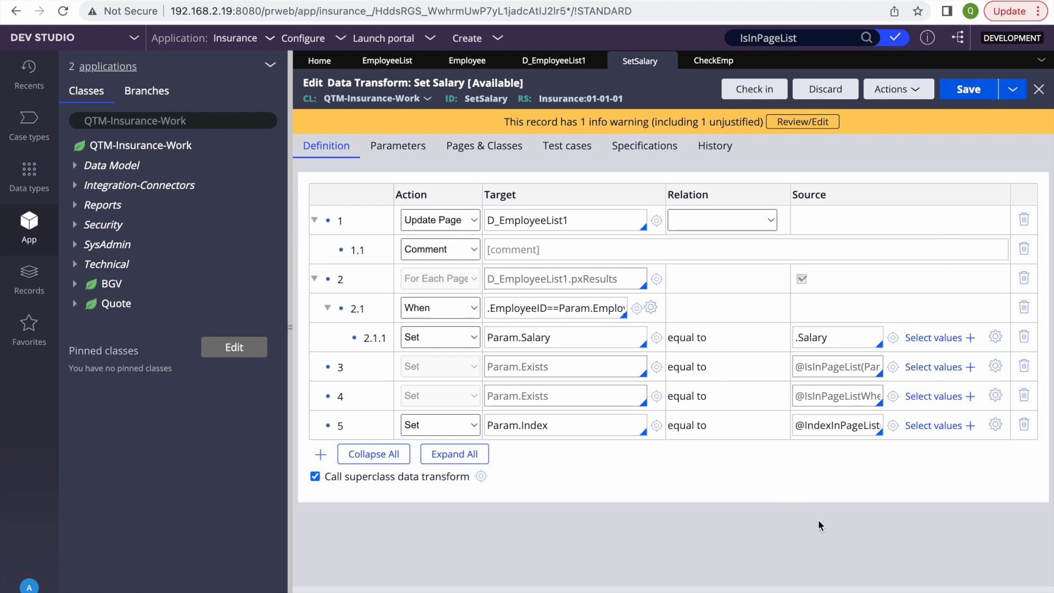
Step: View row 5's IndexInPageList expression in test mode, examine its Param.EmployeeID argument, and close the builder
{"action": "left_click", "coordinate": [996, 424]}
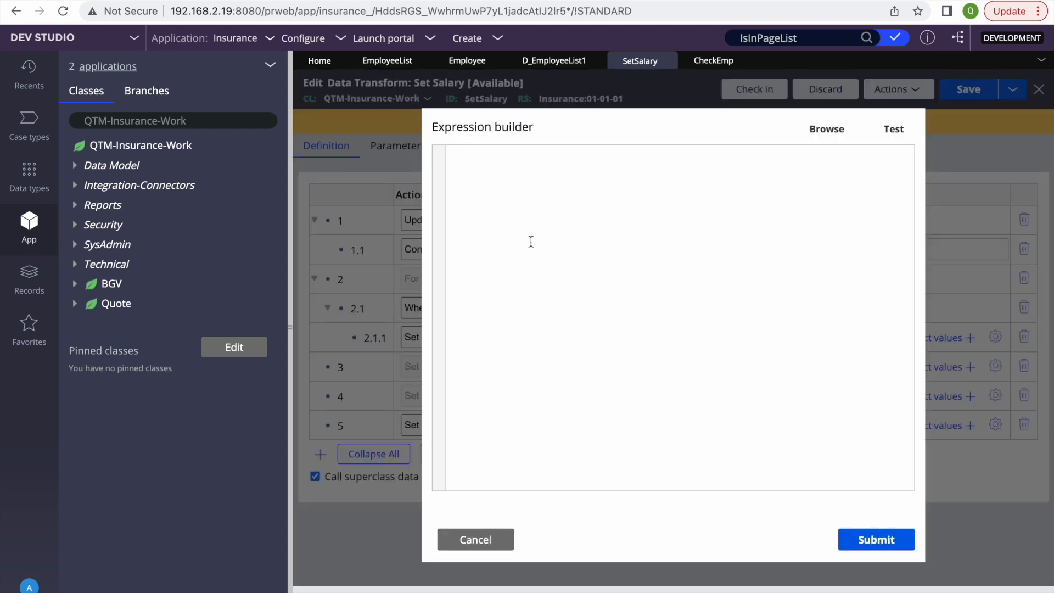
{"action": "left_click", "coordinate": [887, 131]}
{"action": "left_click", "coordinate": [866, 214]}
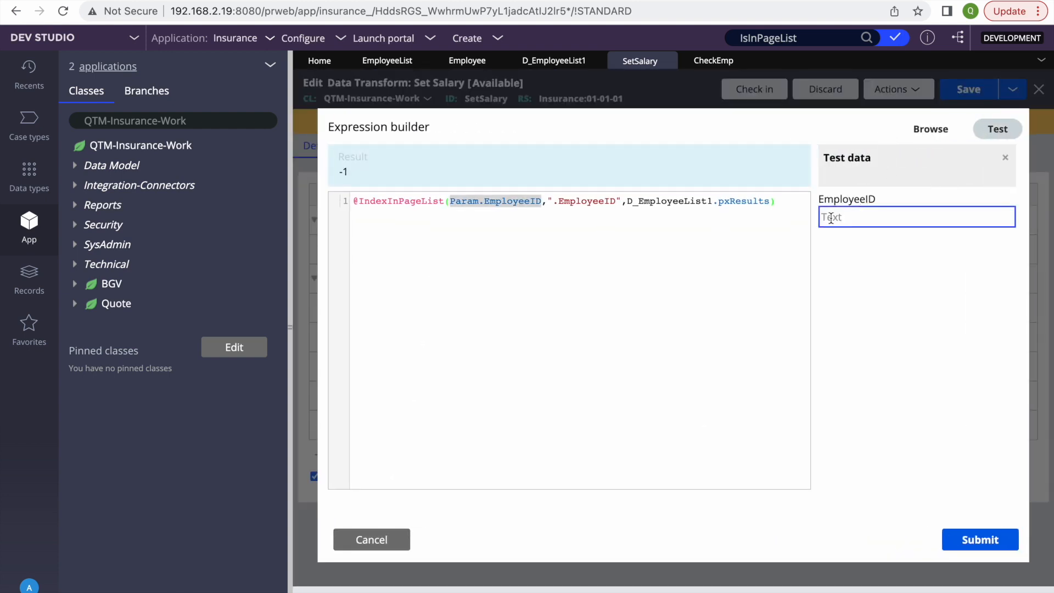
{"action": "left_click", "coordinate": [552, 264]}
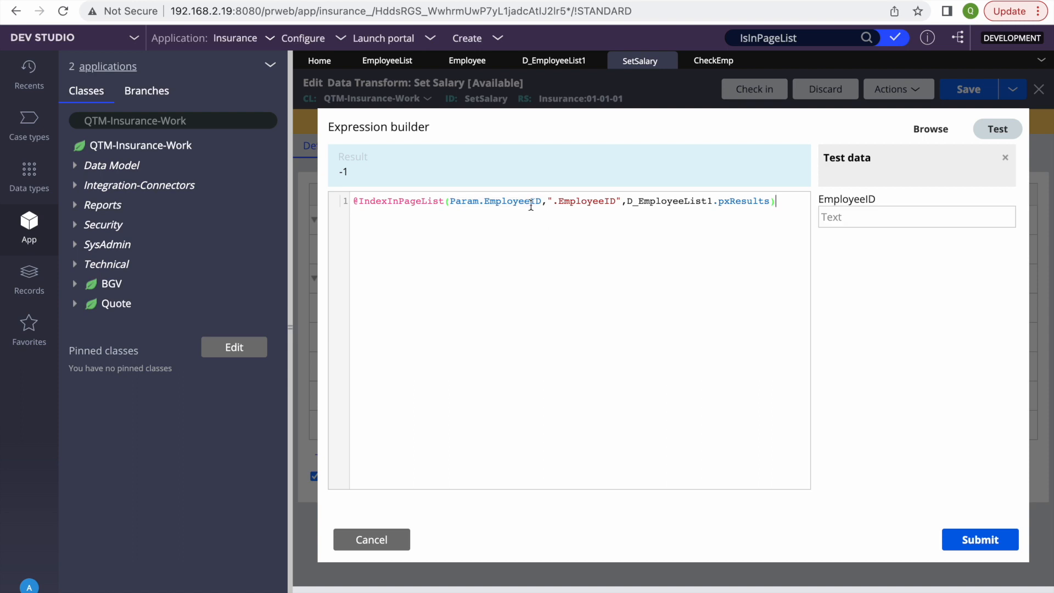
{"action": "double_click", "coordinate": [514, 201]}
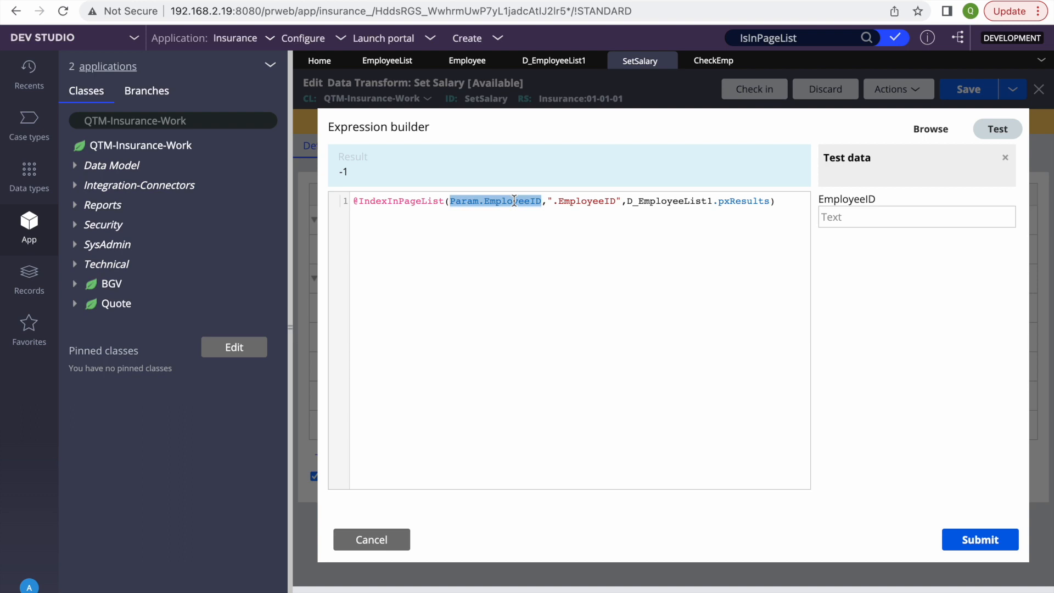
{"action": "left_click", "coordinate": [365, 544]}
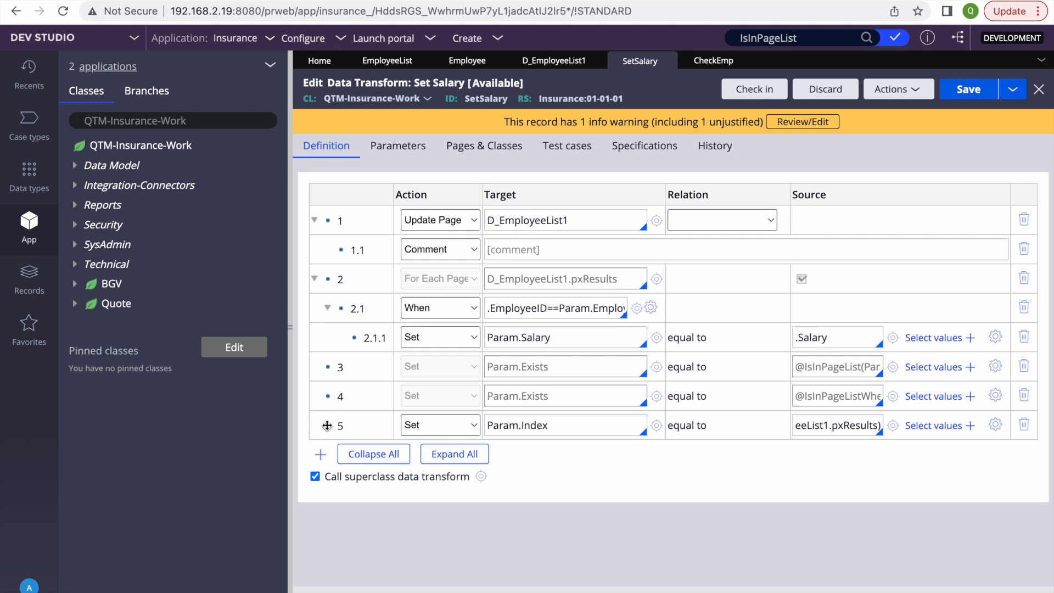
Step: Test row 5's IndexInPageList expression with EmployeeID 5
{"action": "left_click", "coordinate": [996, 425]}
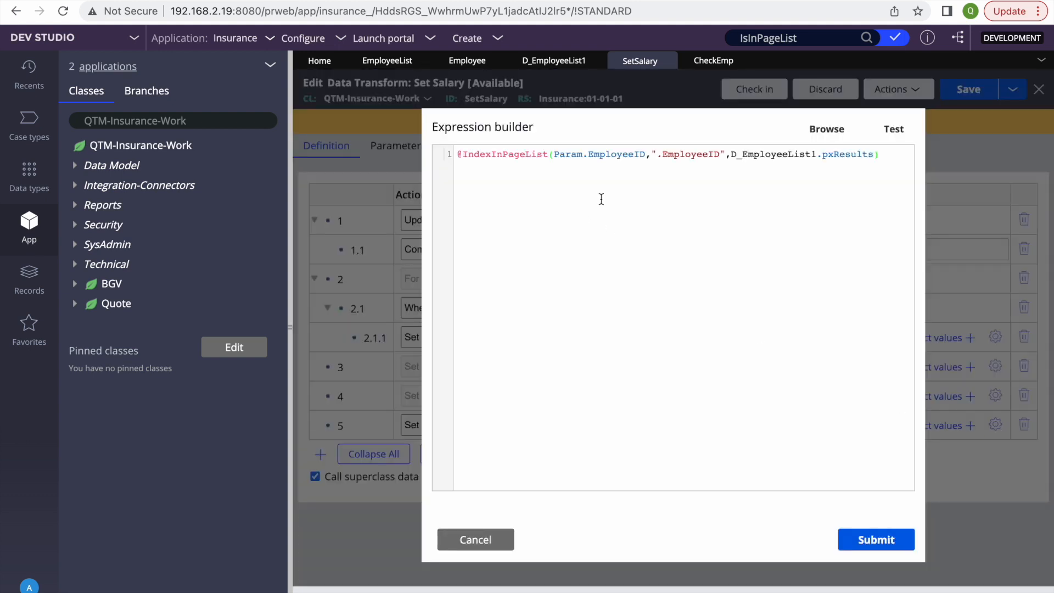
{"action": "left_click", "coordinate": [890, 130]}
{"action": "left_click", "coordinate": [859, 218]}
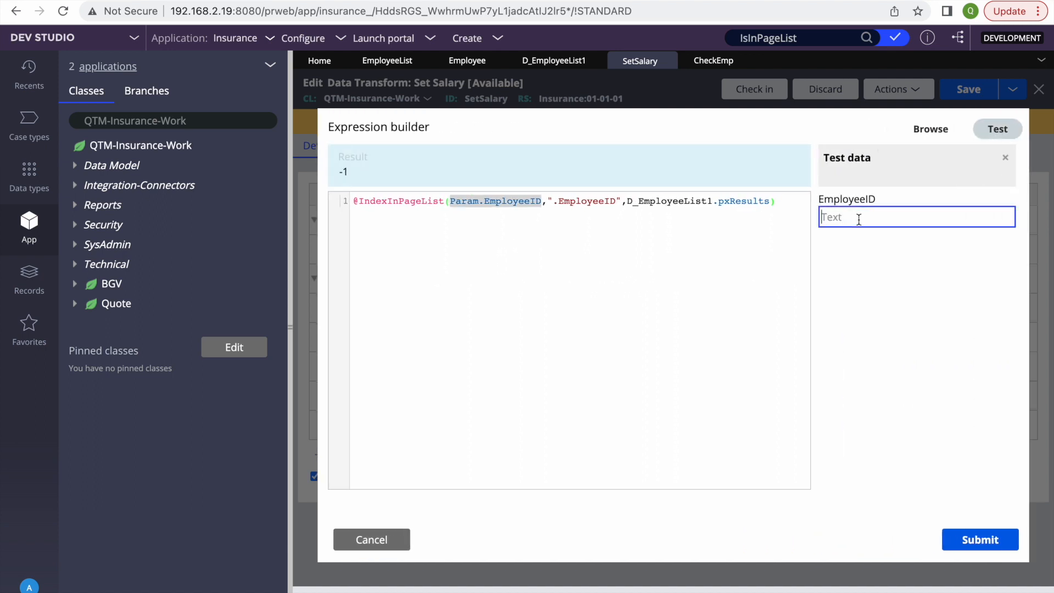
{"action": "type", "text": "5"}
{"action": "left_click", "coordinate": [976, 375]}
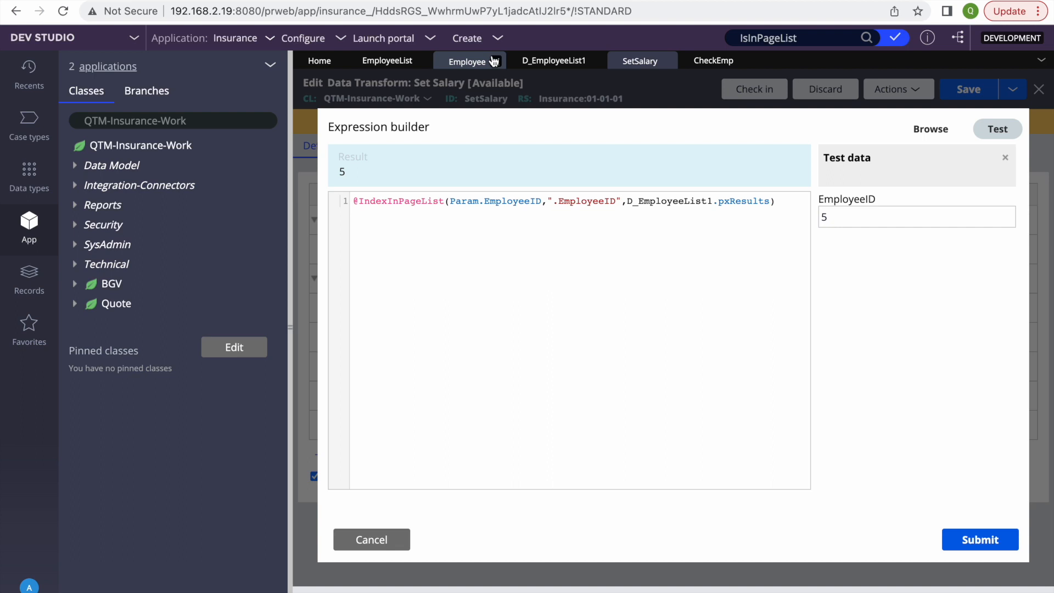
Step: Add a record to the Employee data type with a new employee ID, Test as first and last name, and salary 700
{"action": "left_click", "coordinate": [468, 60]}
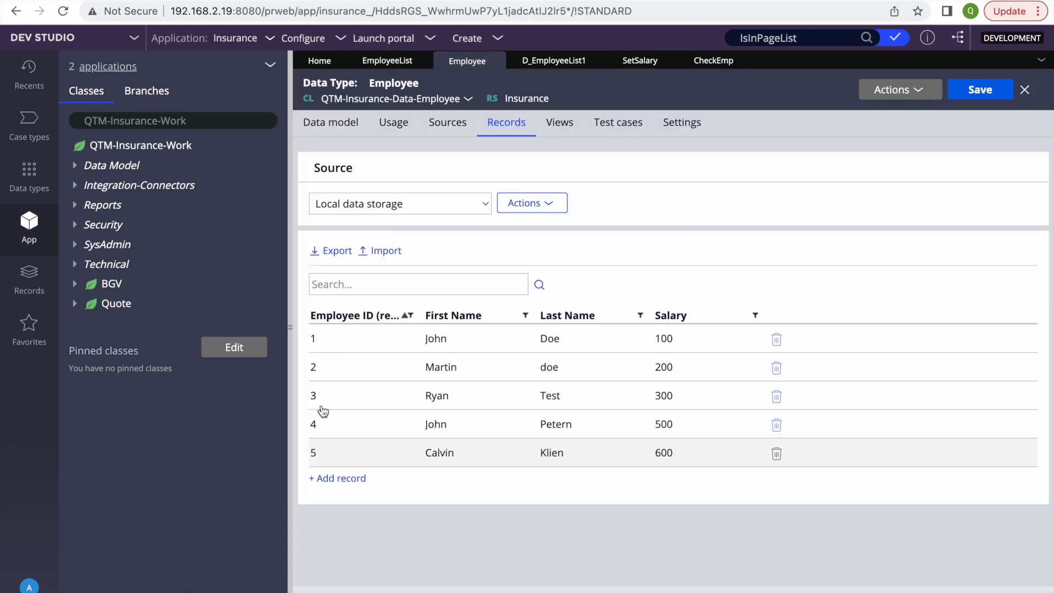
{"action": "left_click", "coordinate": [338, 479]}
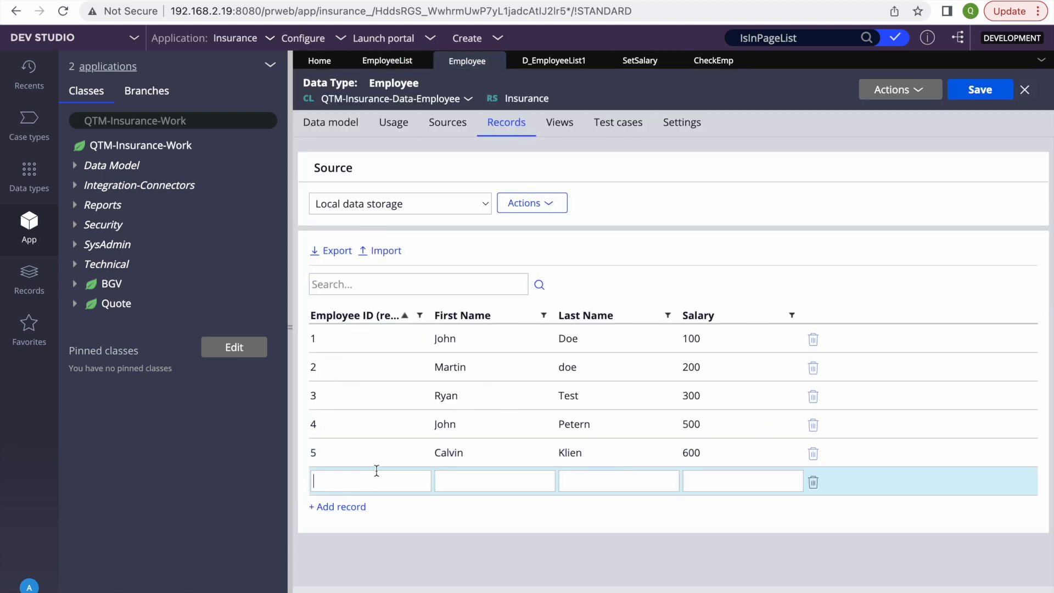
{"action": "type", "text": "123456"}
{"action": "left_click", "coordinate": [460, 475]}
{"action": "type", "text": "Test"}
{"action": "key", "text": "Tab"}
{"action": "type", "text": "Tsetst"}
{"action": "key", "text": "Tab"}
{"action": "type", "text": "700"}
{"action": "left_click", "coordinate": [592, 544]}
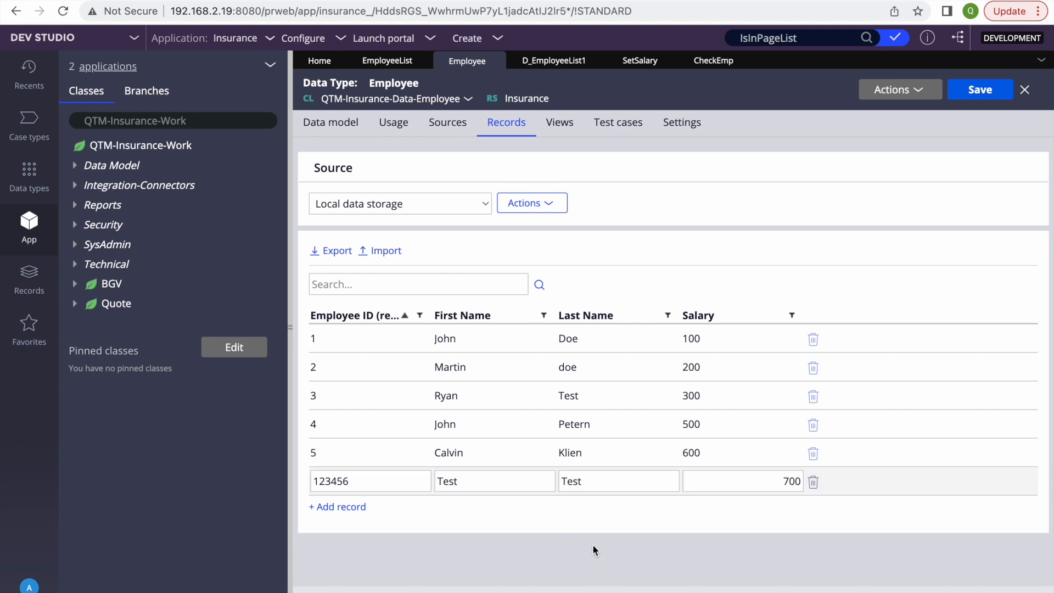
{"action": "double_click", "coordinate": [336, 482]}
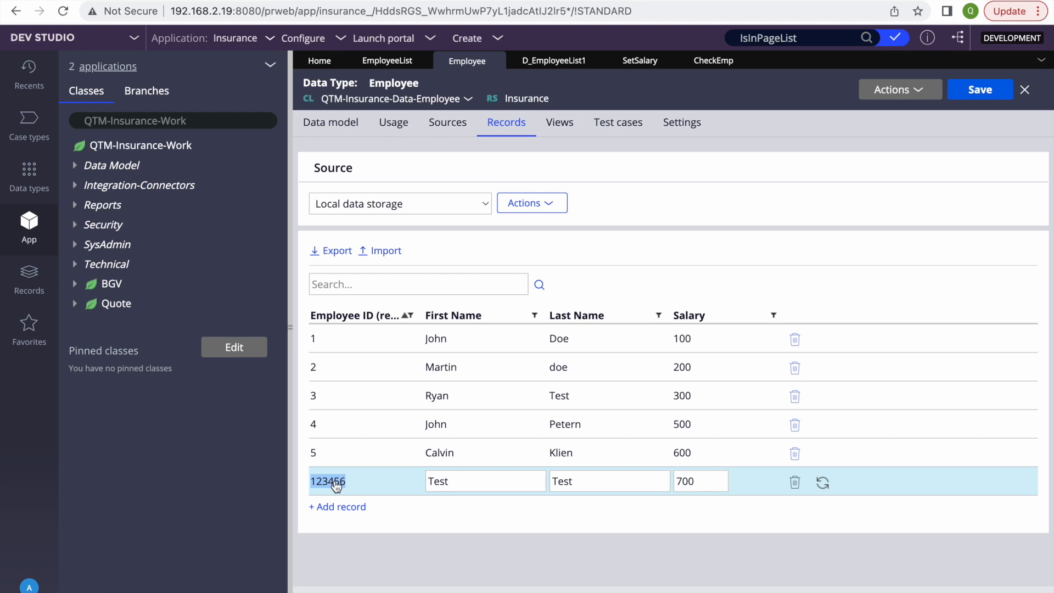
Step: Clear the D_EmployeeList1 data page from its load management settings with Flush All enabled
{"action": "left_click", "coordinate": [554, 60]}
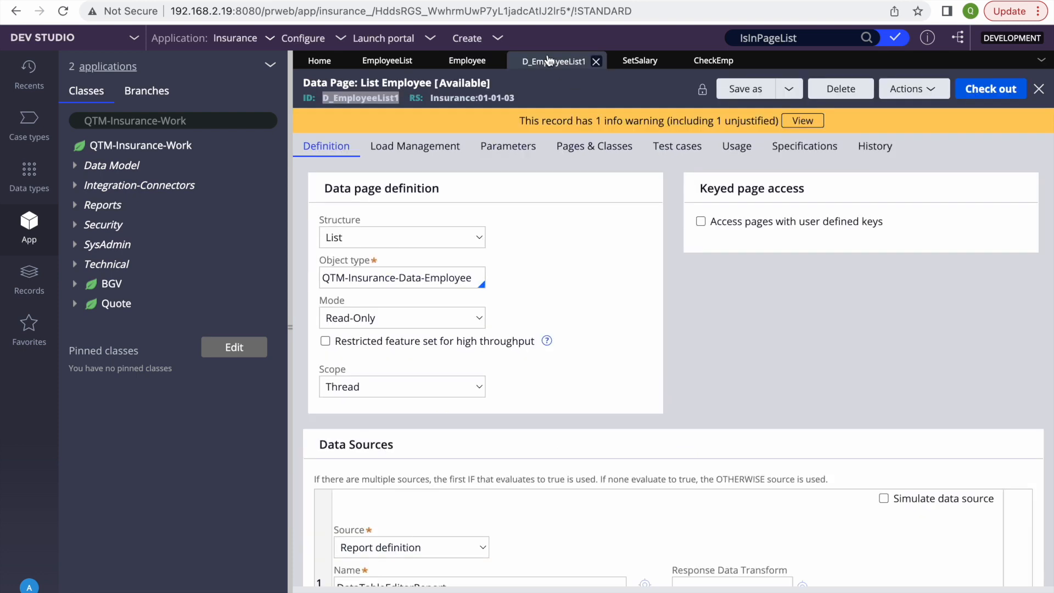
{"action": "left_click", "coordinate": [511, 157]}
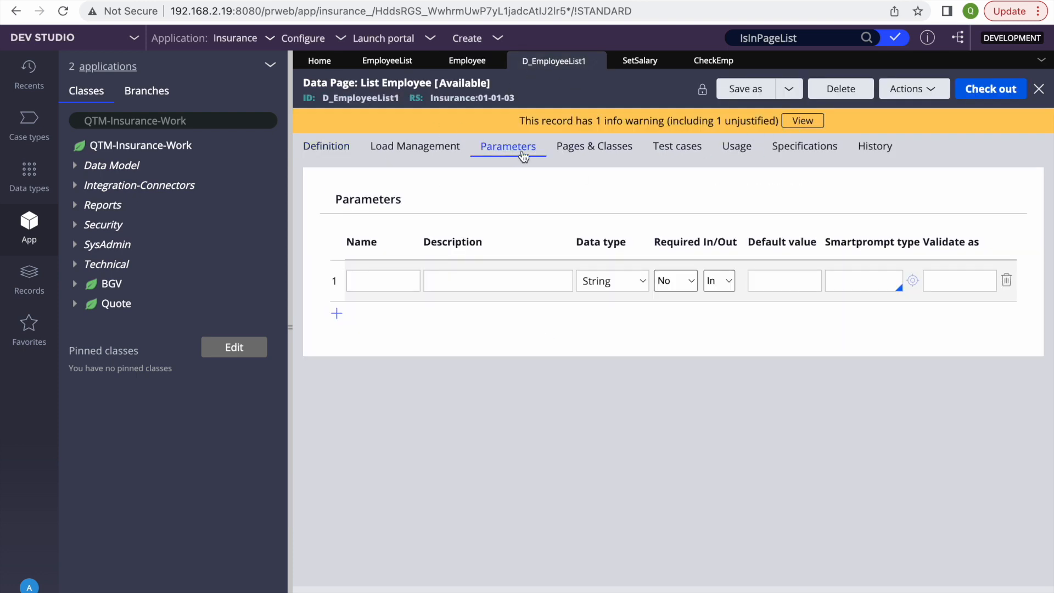
{"action": "left_click", "coordinate": [406, 157]}
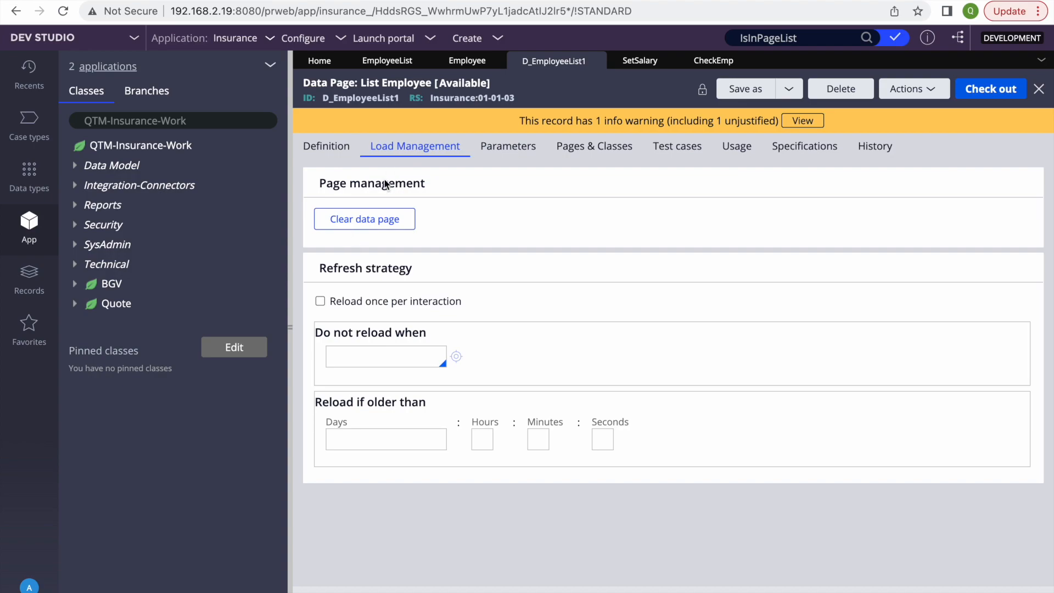
{"action": "left_click", "coordinate": [354, 225]}
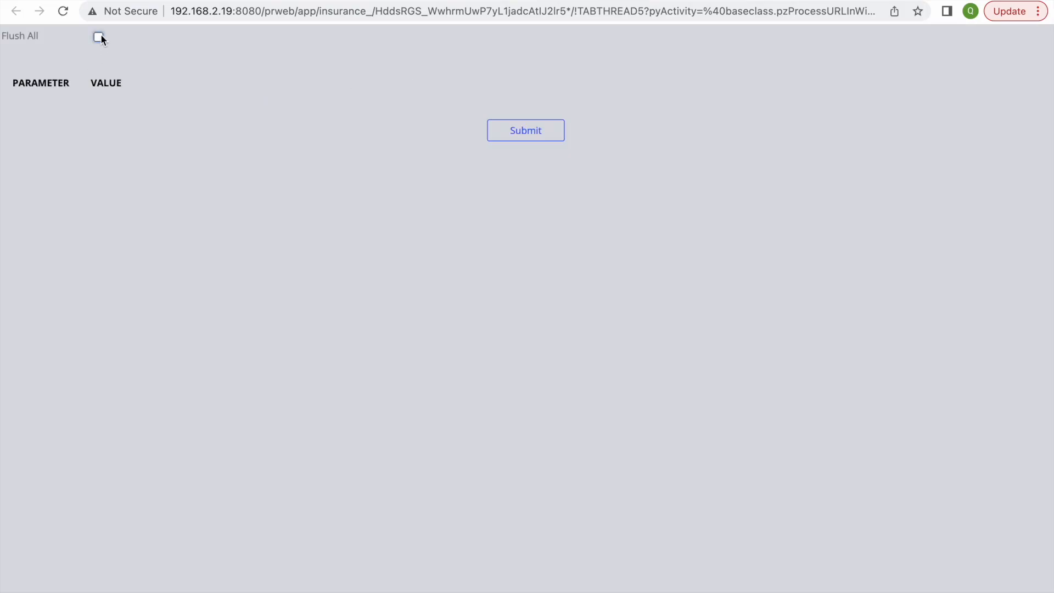
{"action": "left_click", "coordinate": [98, 36]}
{"action": "left_click", "coordinate": [529, 81]}
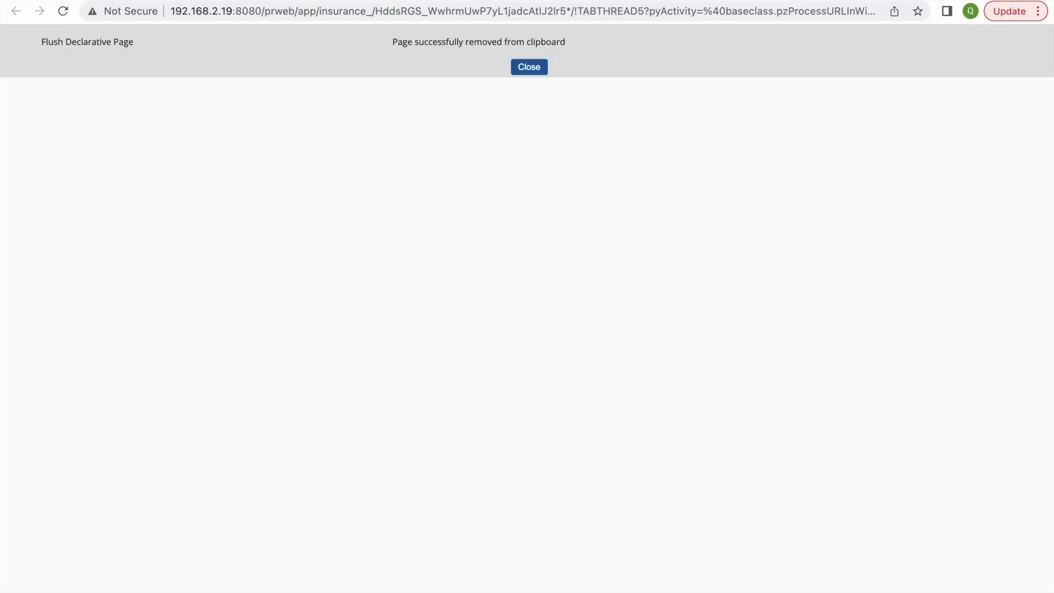
{"action": "key", "text": "super+w"}
{"action": "key", "text": "super+w"}
Step: Run D_EmployeeList1 with all instances of the data page flushed before execution, and close the run window
{"action": "left_click", "coordinate": [928, 90]}
{"action": "left_click", "coordinate": [876, 110]}
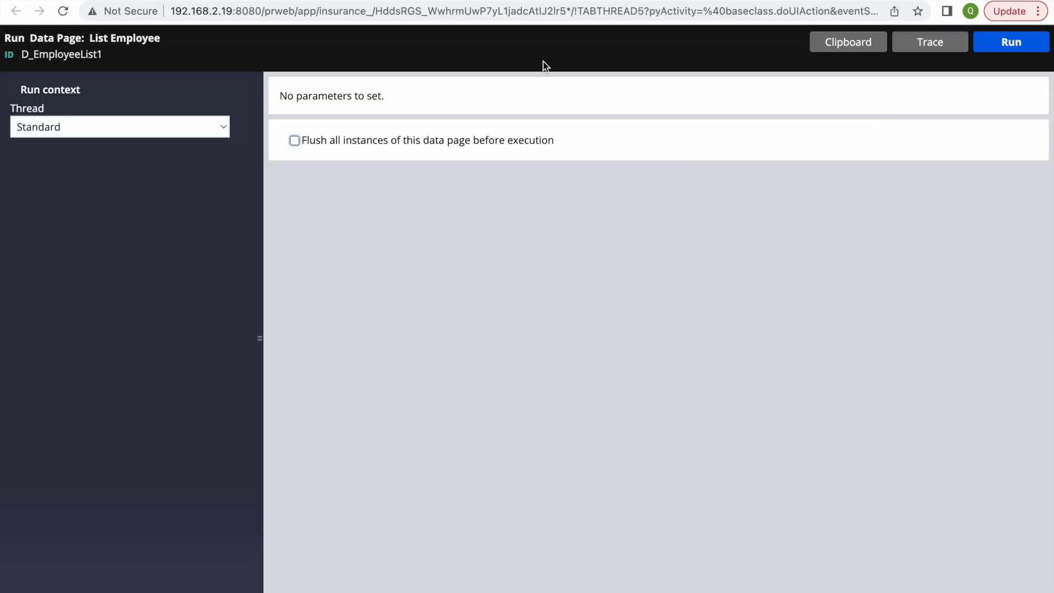
{"action": "left_click", "coordinate": [294, 140]}
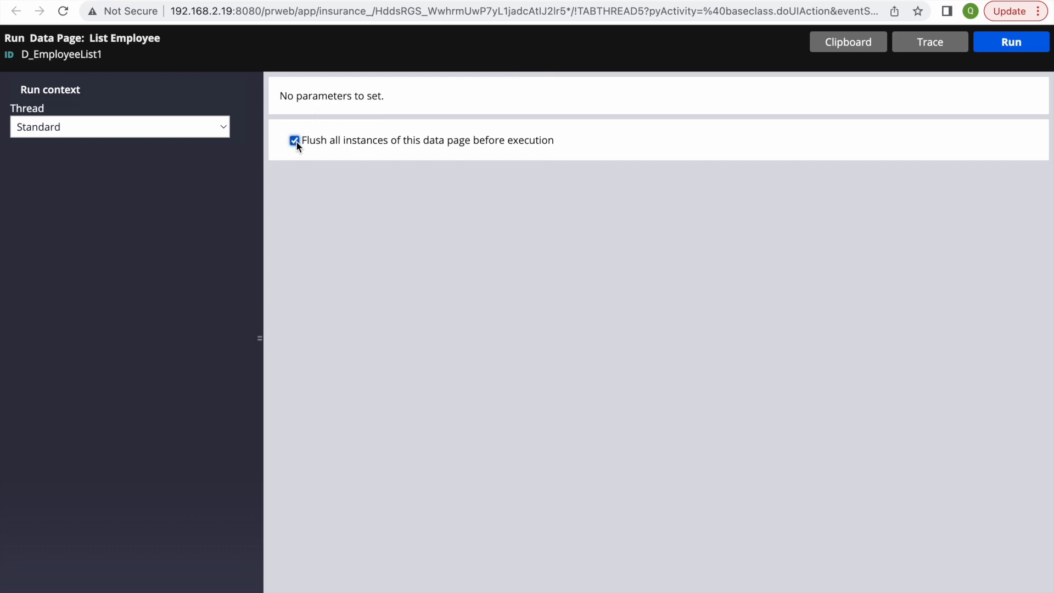
{"action": "left_click", "coordinate": [1010, 42]}
{"action": "key", "text": "super+w"}
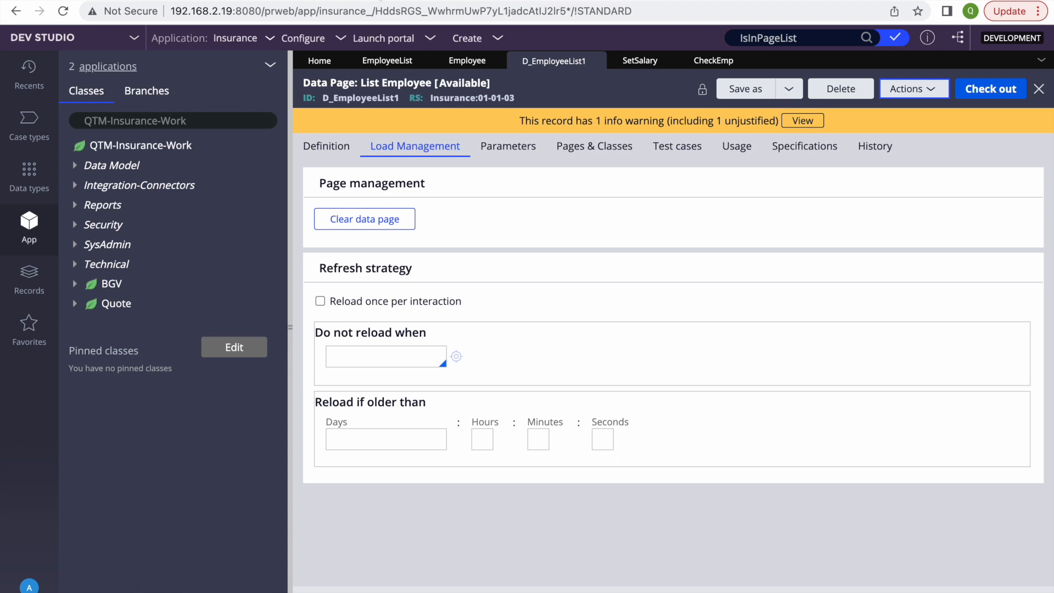
Step: In SetSalary, reopen row 5's IndexInPageList expression and test it with the new record's employee ID
{"action": "left_click", "coordinate": [641, 63]}
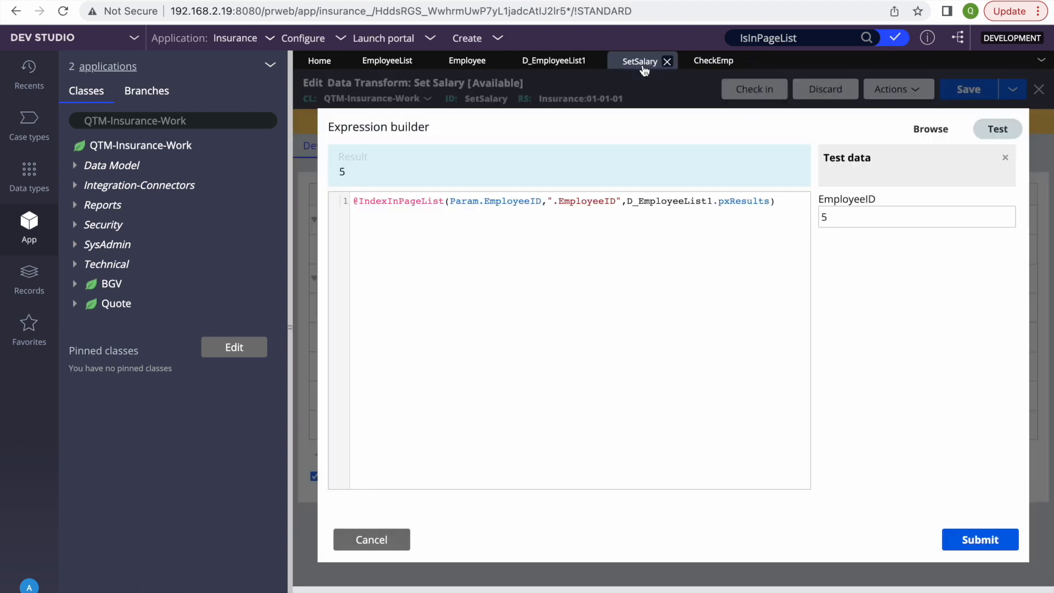
{"action": "left_click", "coordinate": [855, 210]}
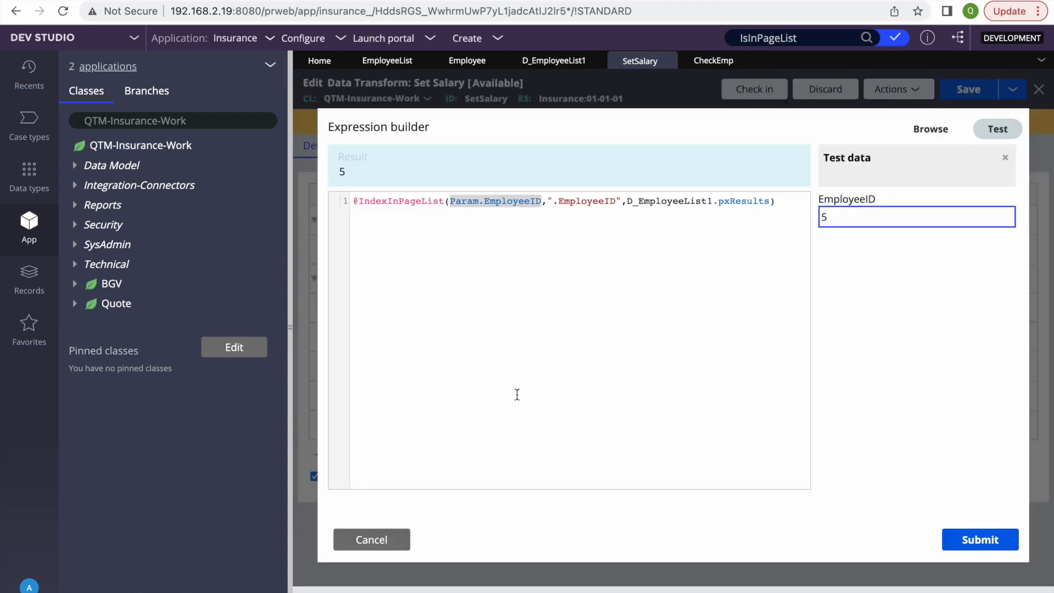
{"action": "left_click", "coordinate": [372, 539]}
{"action": "left_click", "coordinate": [996, 425]}
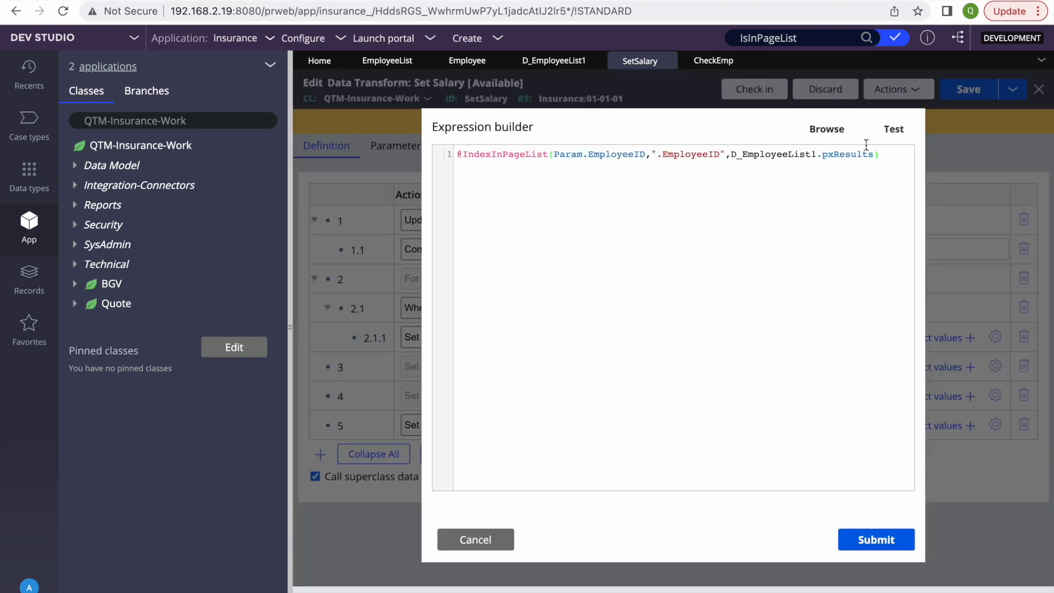
{"action": "left_click", "coordinate": [886, 130]}
{"action": "left_click", "coordinate": [877, 219]}
{"action": "key", "text": "ctrl+a"}
{"action": "type", "text": "123456"}
{"action": "left_click", "coordinate": [741, 365]}
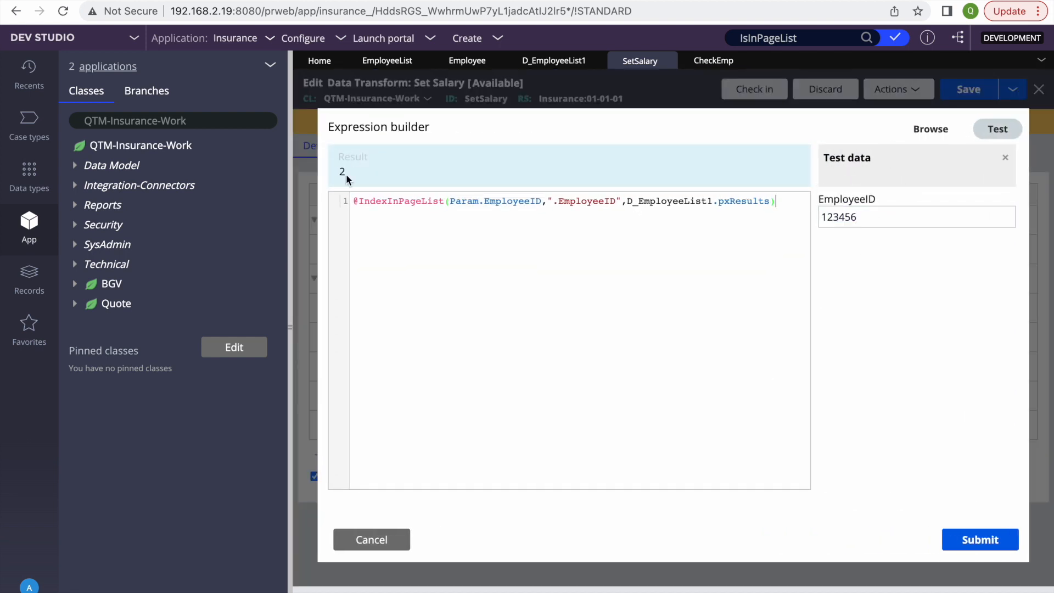
{"action": "left_click", "coordinate": [871, 217]}
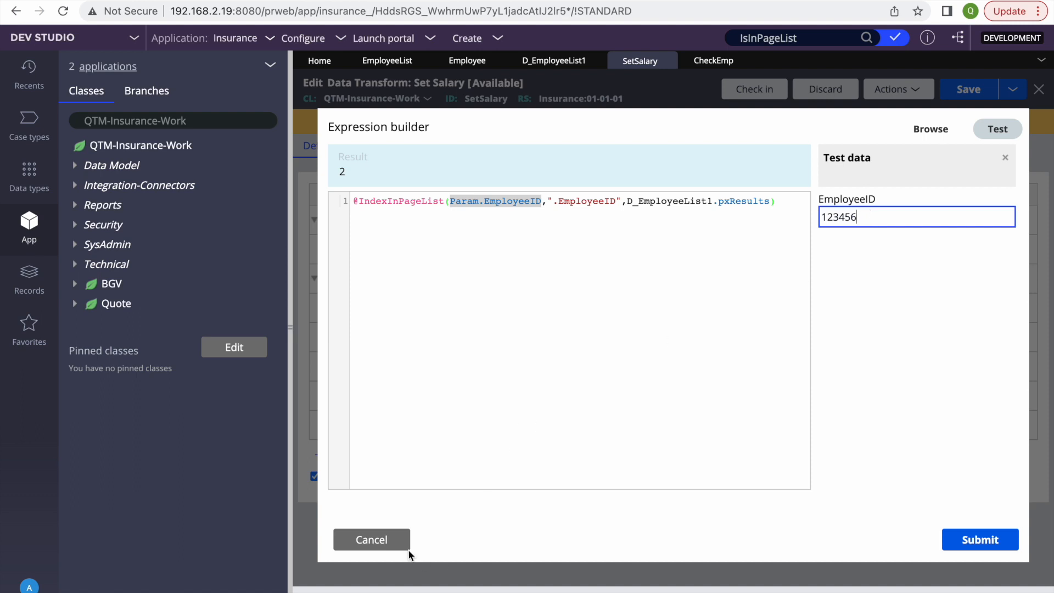
Step: Run D_EmployeeList1 again and inspect the EmployeeID under pxResults(2) in the output
{"action": "left_click", "coordinate": [704, 67]}
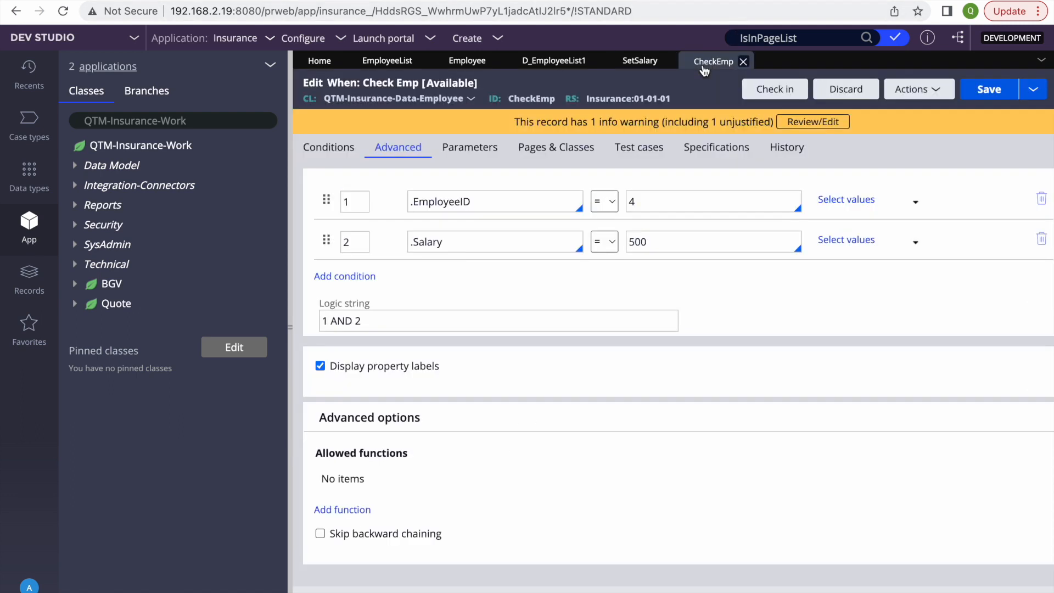
{"action": "left_click", "coordinate": [556, 61]}
{"action": "left_click", "coordinate": [928, 89]}
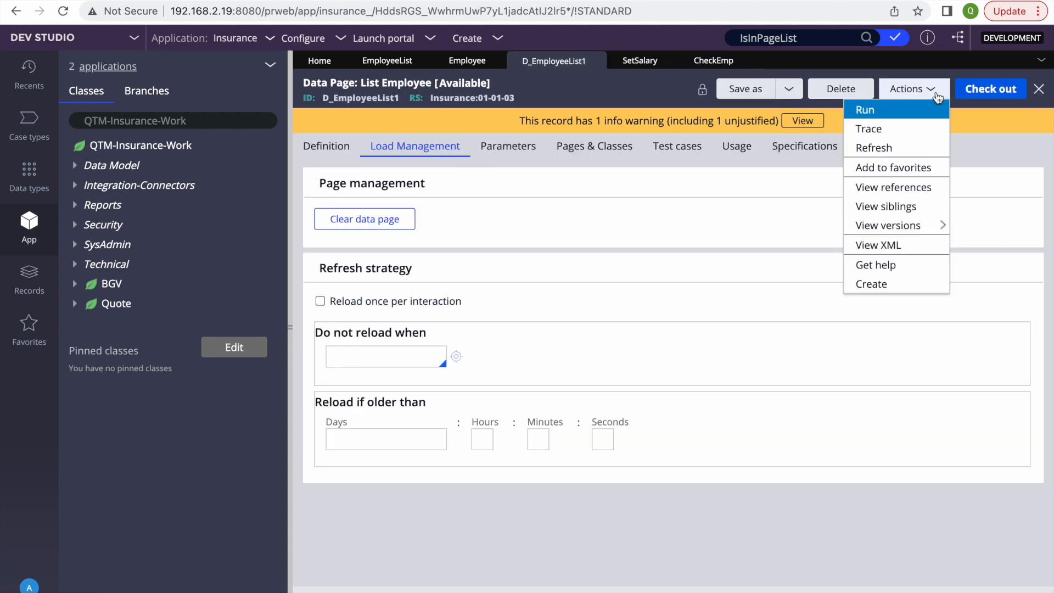
{"action": "left_click", "coordinate": [889, 115]}
{"action": "left_click", "coordinate": [991, 44]}
{"action": "scroll", "coordinate": [666, 291], "scroll_direction": "down", "scroll_amount": 5}
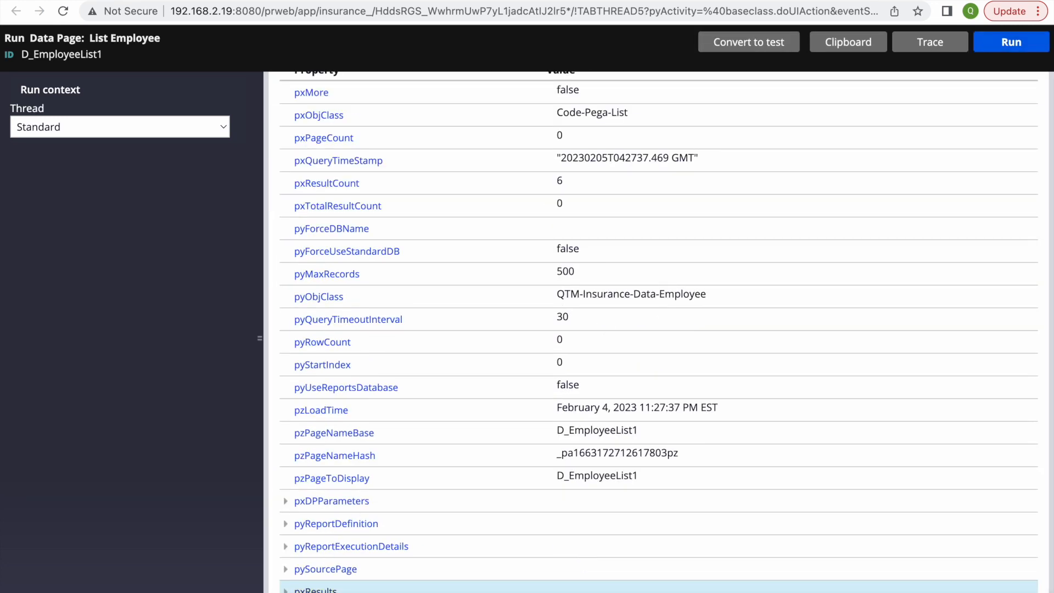
{"action": "scroll", "coordinate": [320, 546], "scroll_direction": "down", "scroll_amount": 3}
{"action": "left_click", "coordinate": [298, 503]}
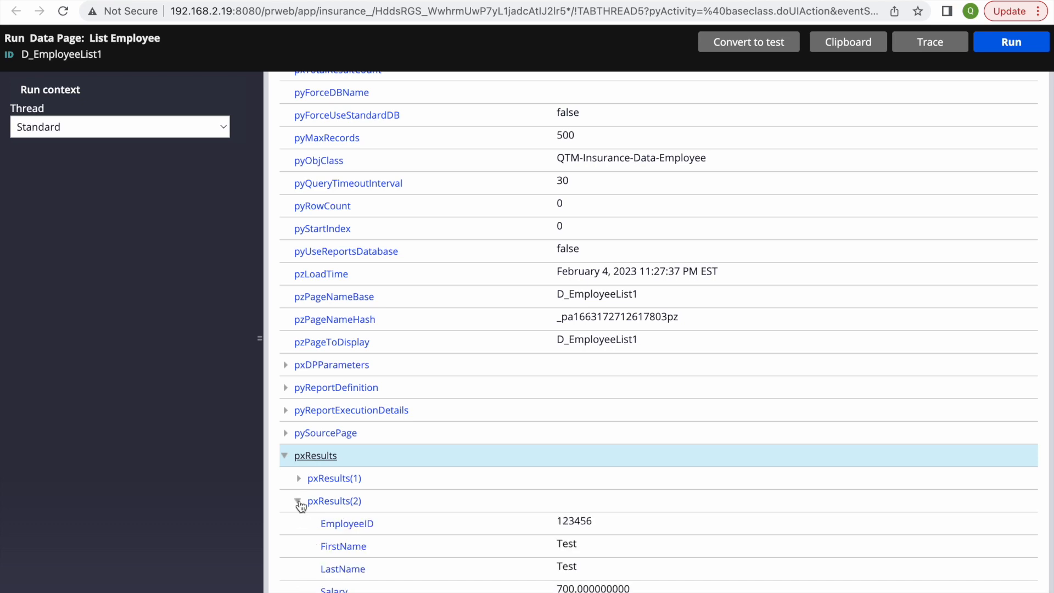
{"action": "scroll", "coordinate": [491, 489], "scroll_direction": "down", "scroll_amount": 3}
{"action": "scroll", "coordinate": [490, 487], "scroll_direction": "down", "scroll_amount": 2}
{"action": "double_click", "coordinate": [574, 305]}
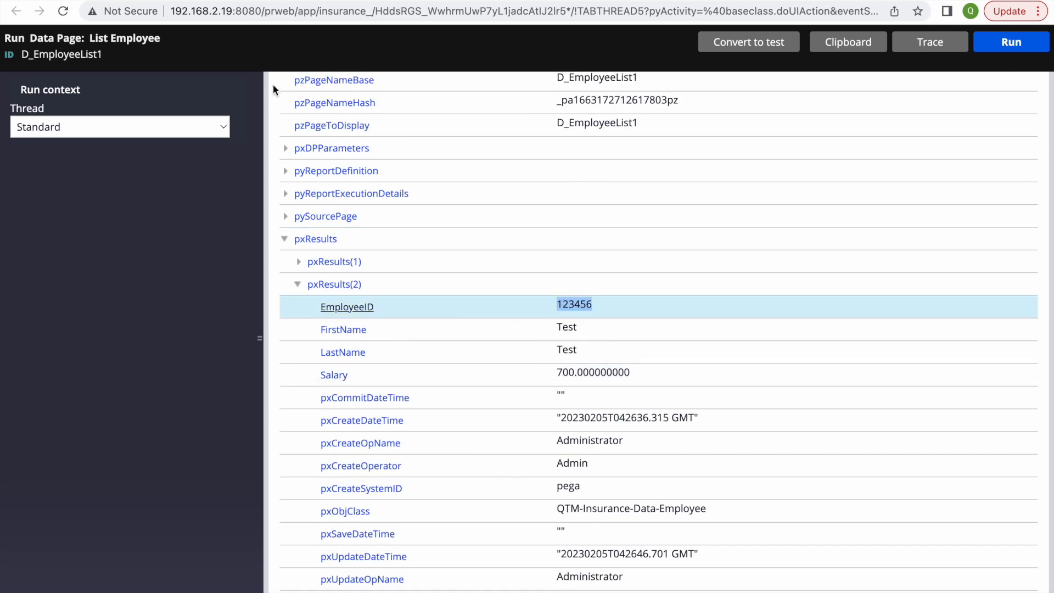
Step: Review the Employee data type's records and compare them with the EmployeeID of pxResults(2) in the data page output
{"action": "left_click", "coordinate": [224, 2]}
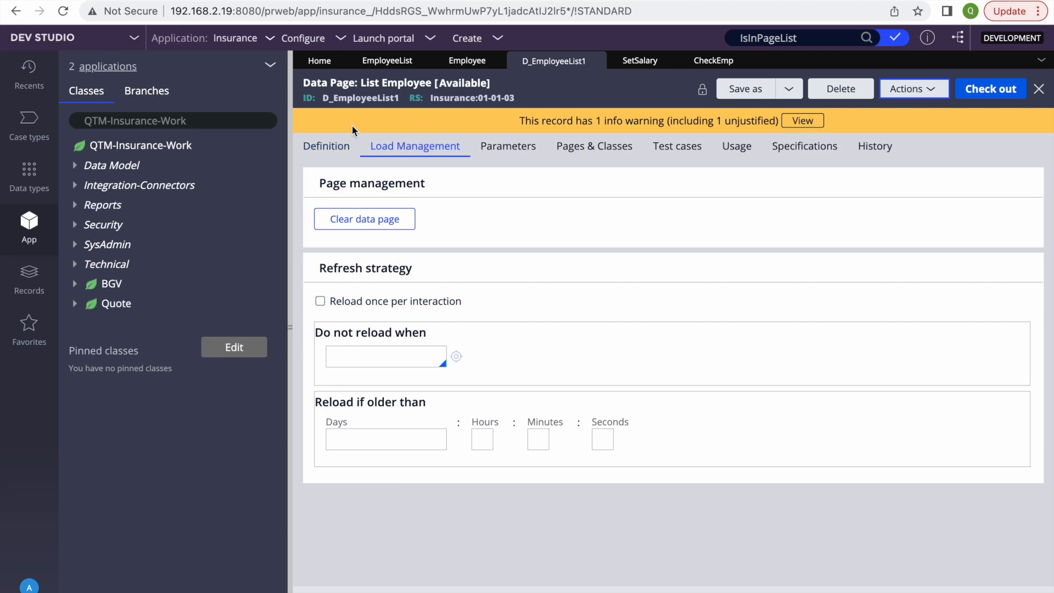
{"action": "left_click", "coordinate": [462, 65]}
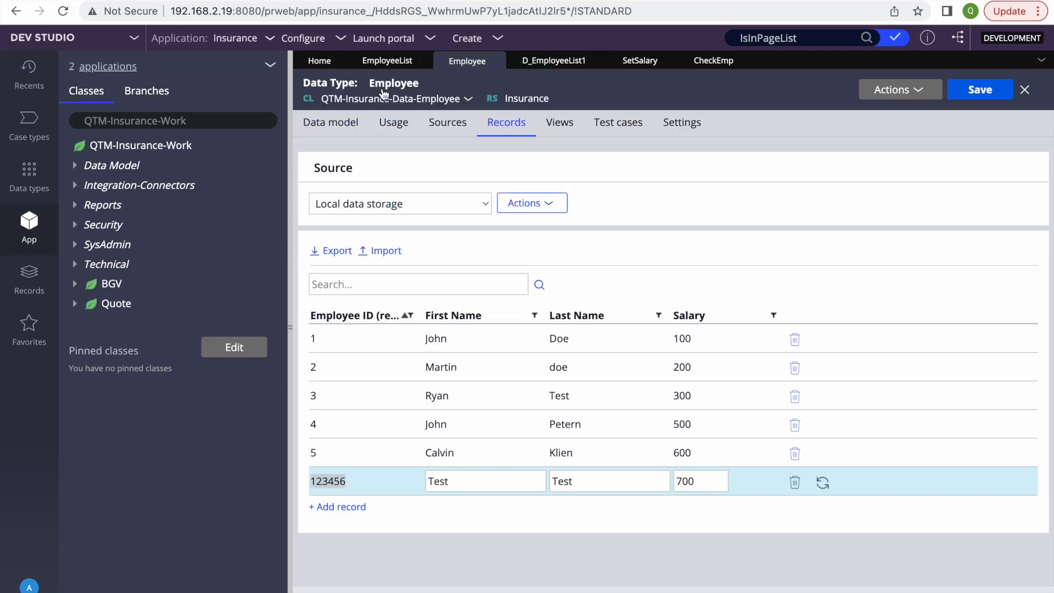
{"action": "left_click", "coordinate": [387, 61]}
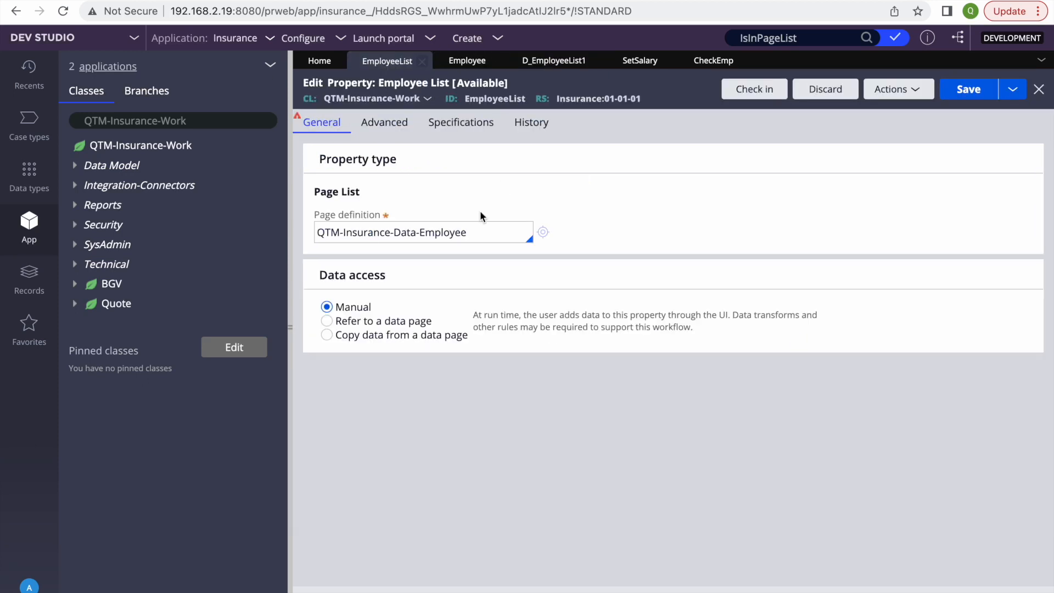
{"action": "left_click", "coordinate": [316, 2]}
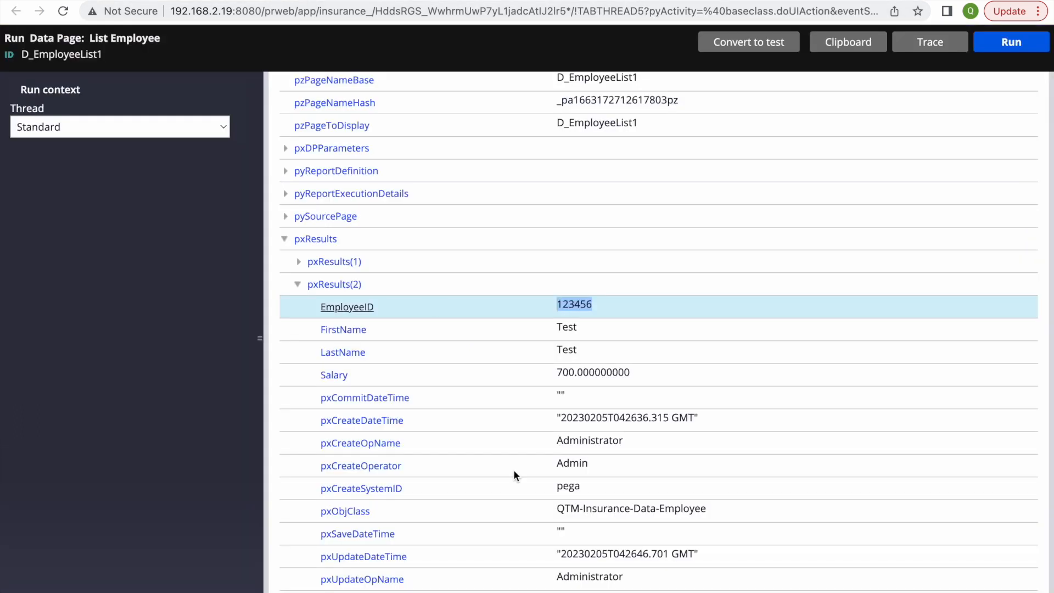
{"action": "scroll", "coordinate": [513, 473], "scroll_direction": "down", "scroll_amount": 2}
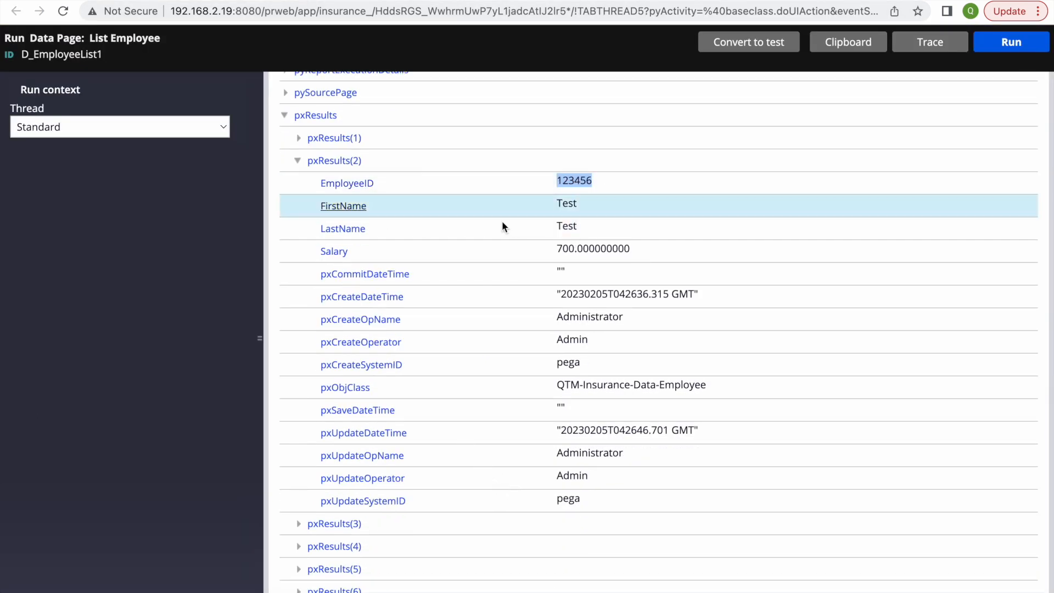
{"action": "double_click", "coordinate": [581, 177]}
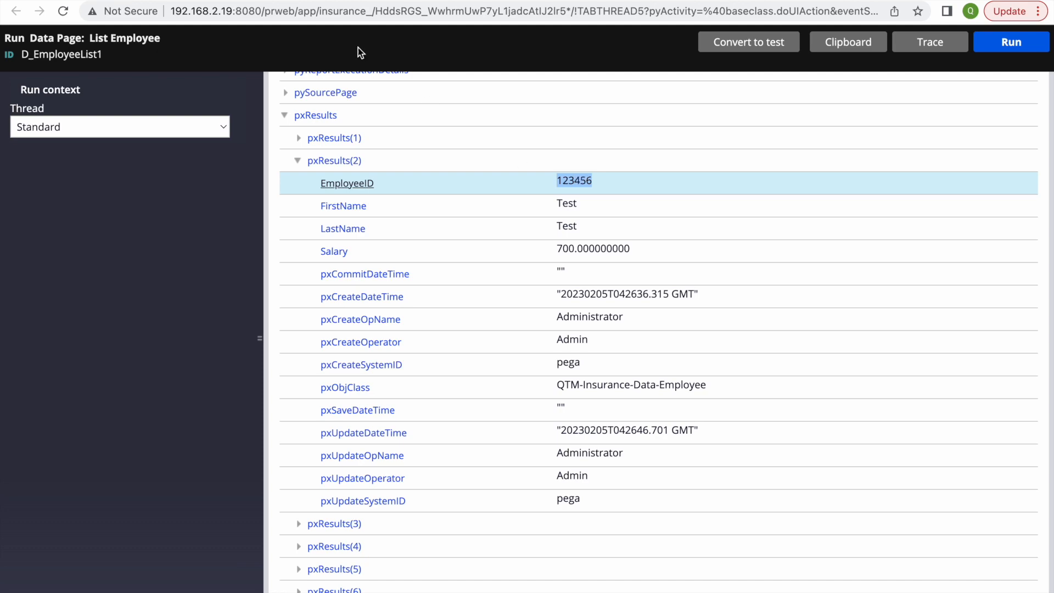
{"action": "left_click", "coordinate": [203, 1]}
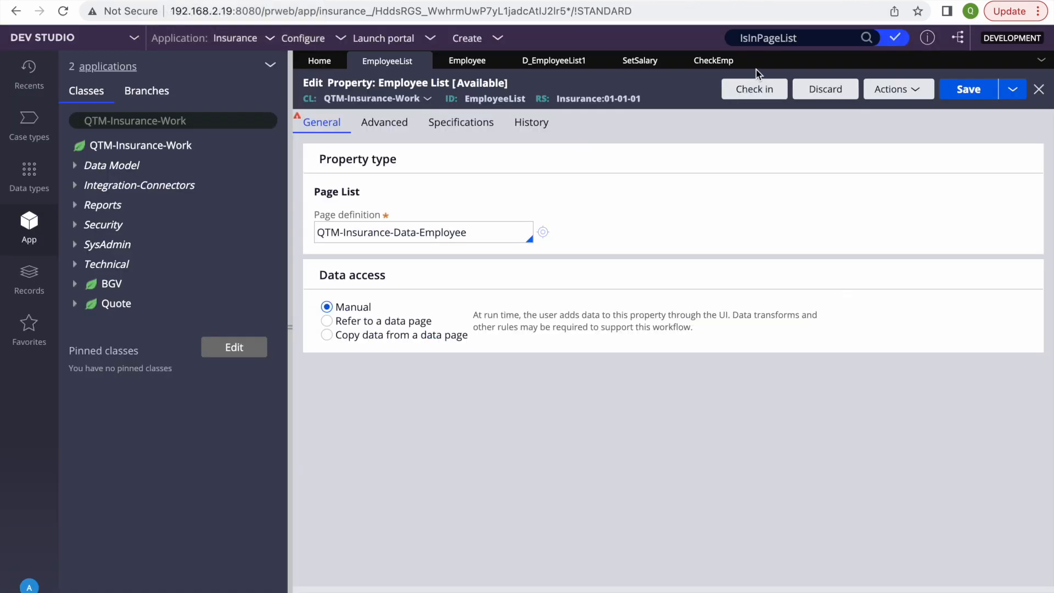
Step: Return to SetSalary, dismiss row 5's expression builder, and add a new Set row below row 5
{"action": "left_click", "coordinate": [712, 61]}
{"action": "left_click", "coordinate": [542, 67]}
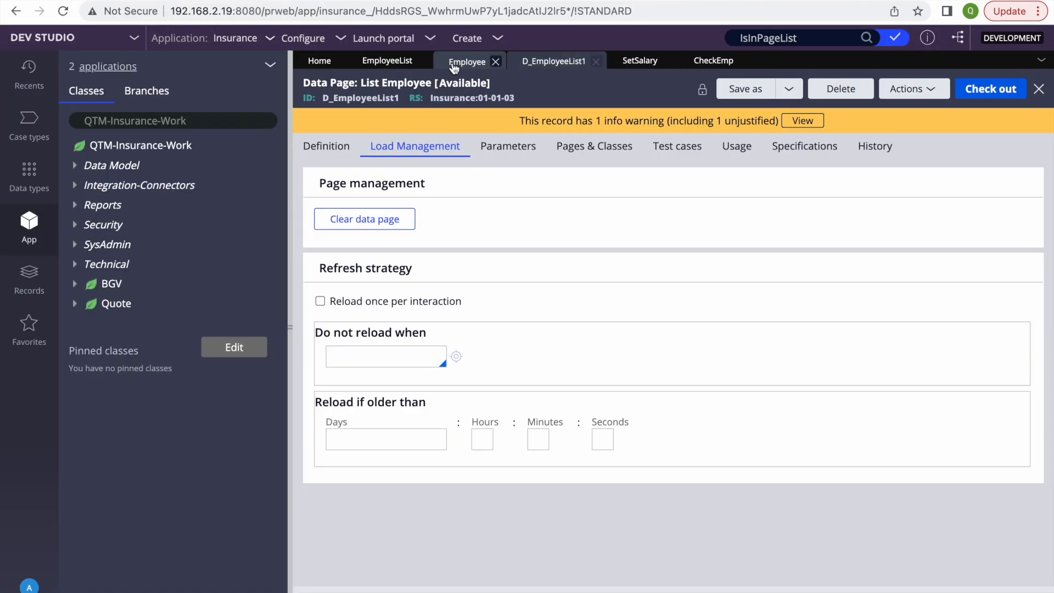
{"action": "left_click", "coordinate": [659, 61]}
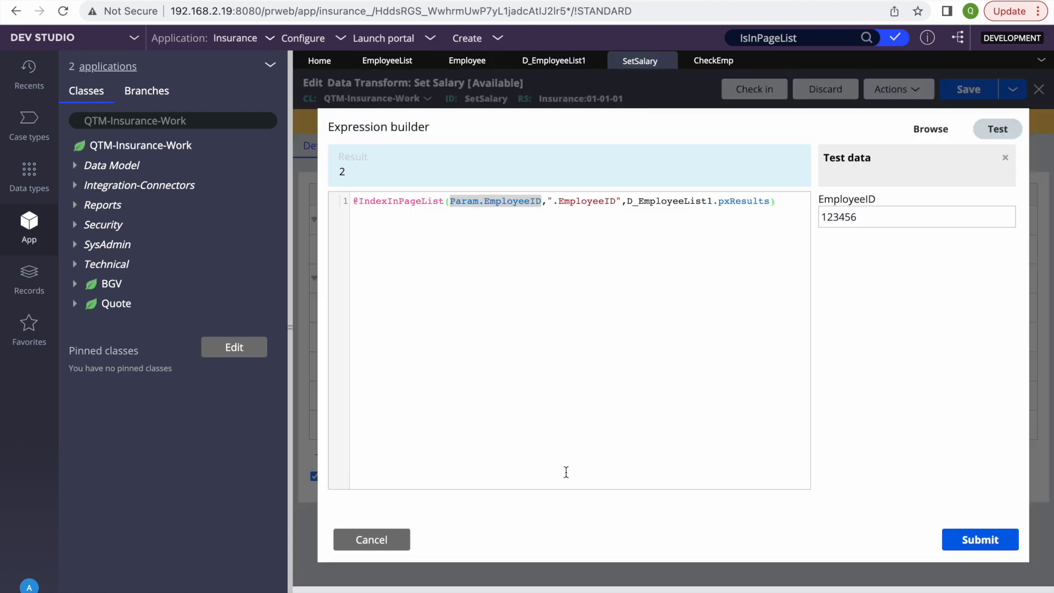
{"action": "left_click", "coordinate": [393, 543]}
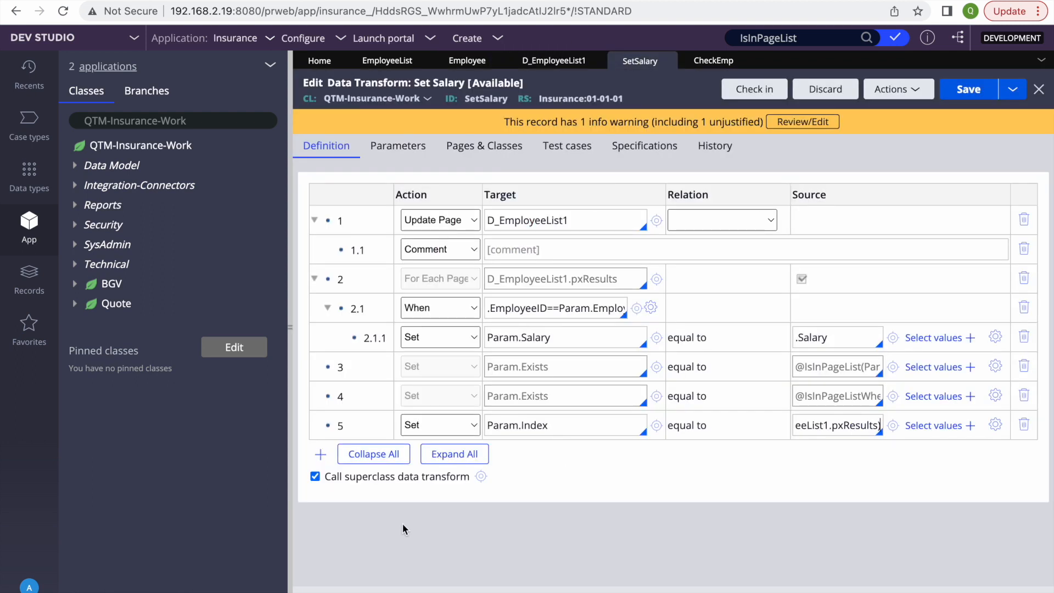
{"action": "right_click", "coordinate": [336, 424]}
{"action": "left_click", "coordinate": [391, 256]}
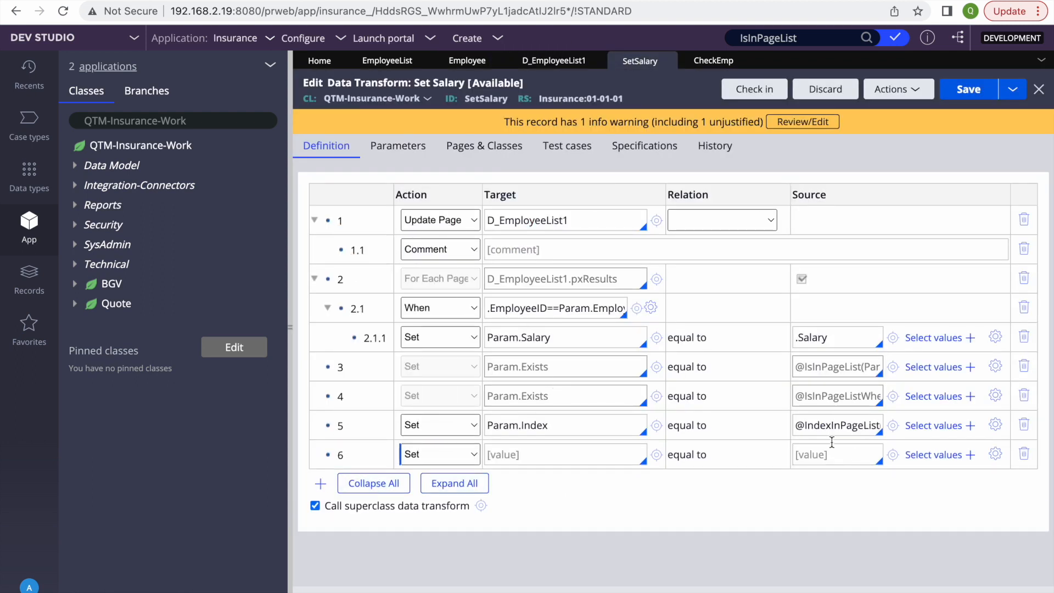
Step: Set row 6's source to D_EmployeeList1.pxResults(Param.Index).Salary, reusing the data page name from row 1
{"action": "double_click", "coordinate": [582, 216]}
{"action": "key", "text": "ctrl+c"}
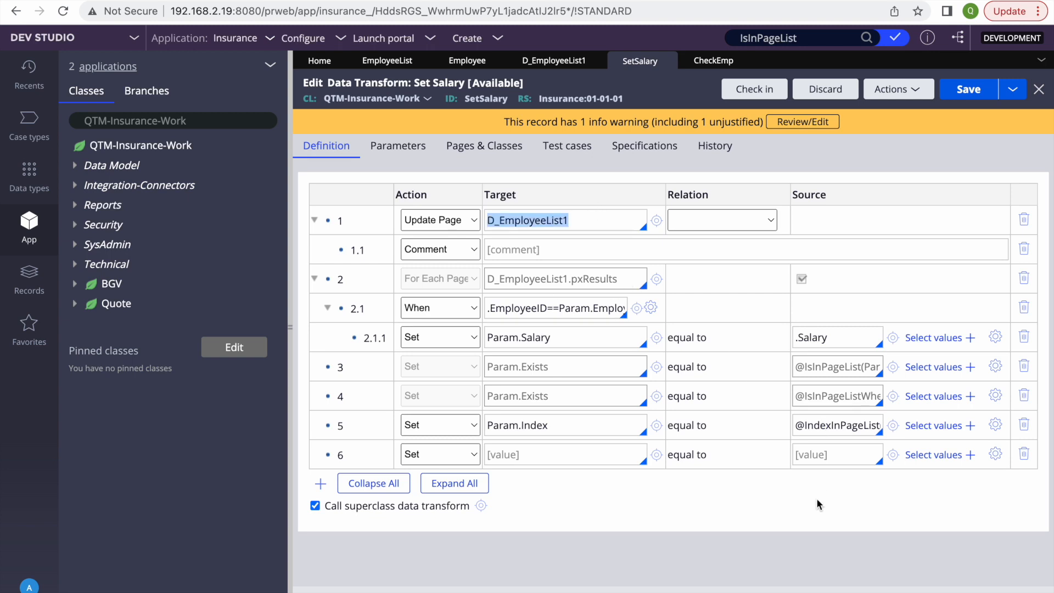
{"action": "left_click", "coordinate": [807, 456]}
{"action": "key", "text": "ctrl+v"}
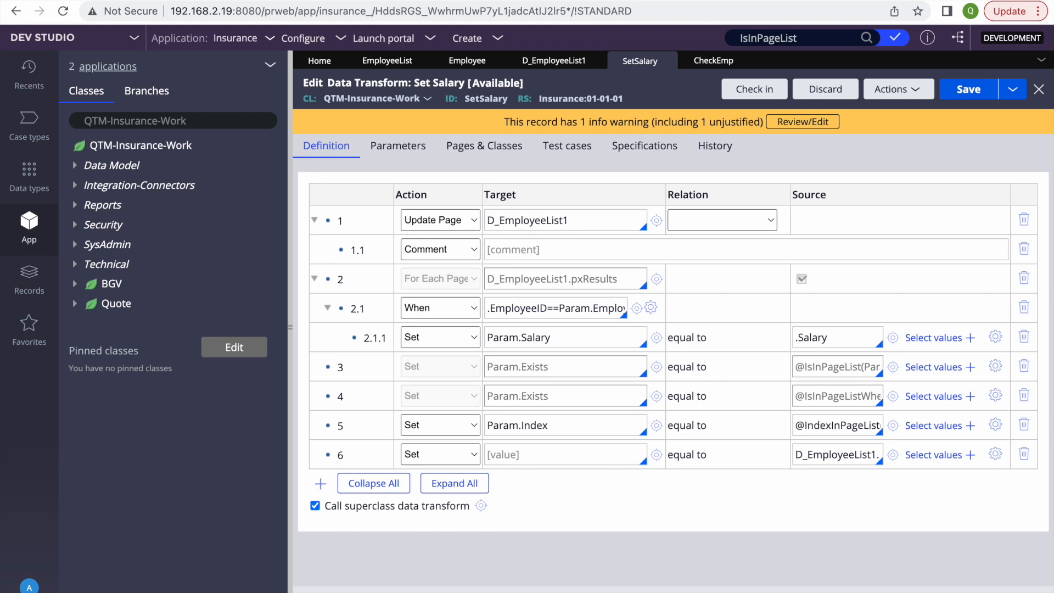
{"action": "type", "text": "pxResul"}
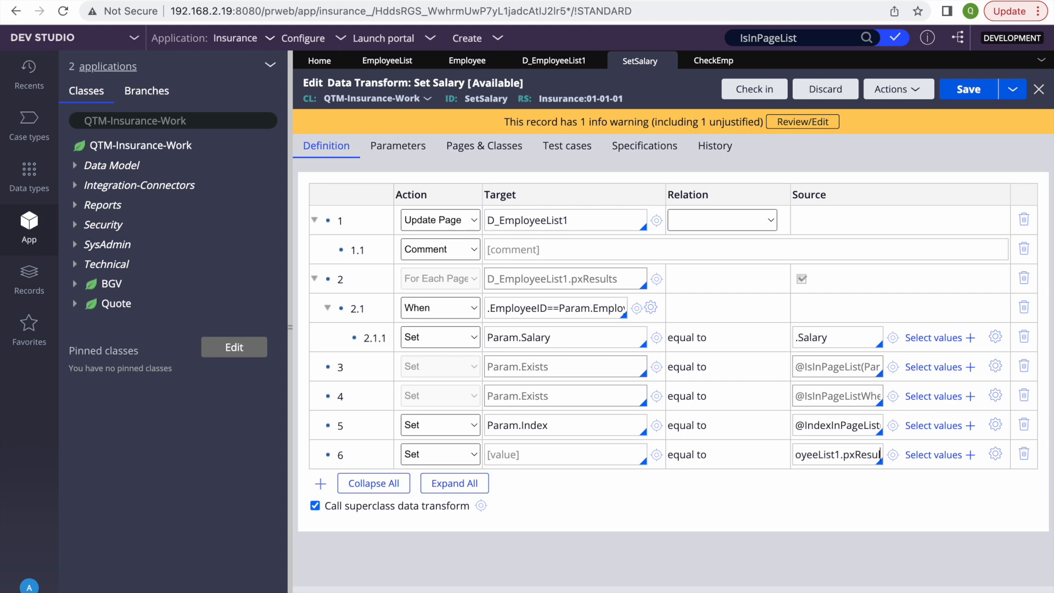
{"action": "type", "text": "ts()"}
{"action": "type", "text": "Para"}
{"action": "type", "text": "m.Index"}
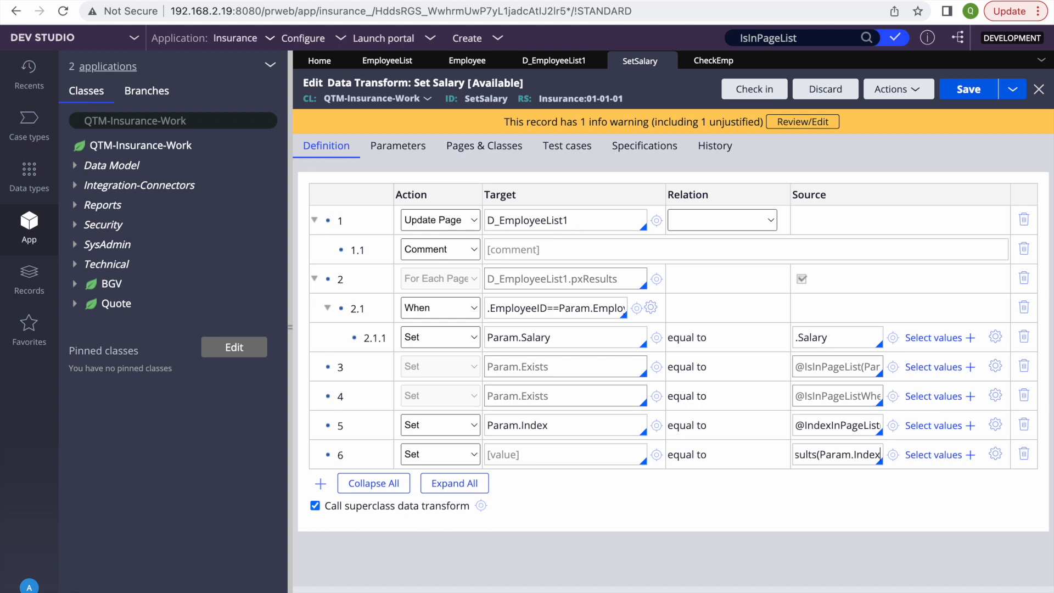
{"action": "key", "text": "Right"}
{"action": "type", "text": ".Salary"}
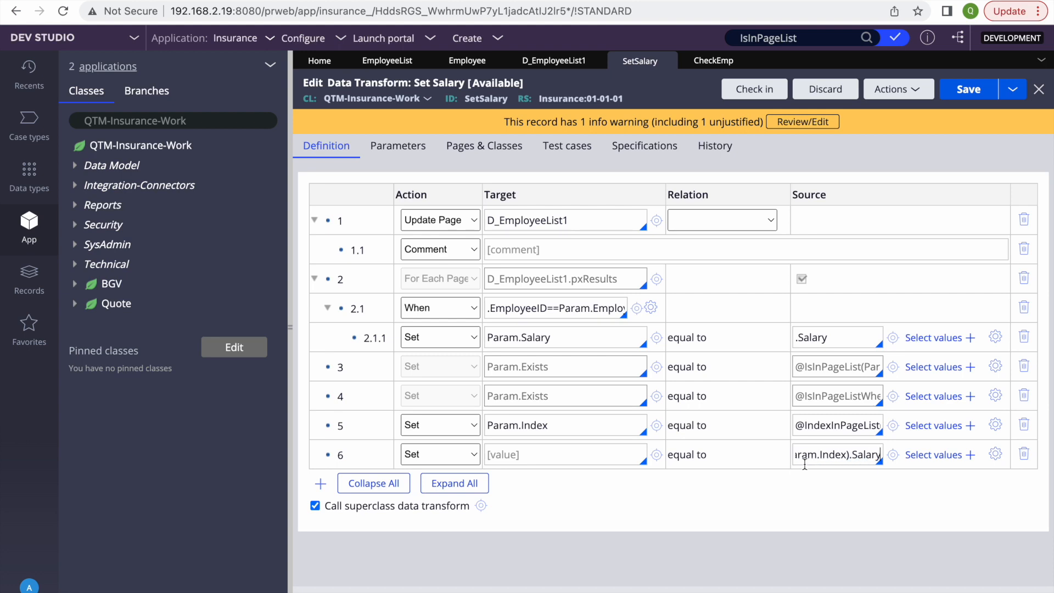
Step: Set row 6's target to Param.Salary in the SetSalary data transform
{"action": "left_click", "coordinate": [553, 449]}
{"action": "type", "text": "Data"}
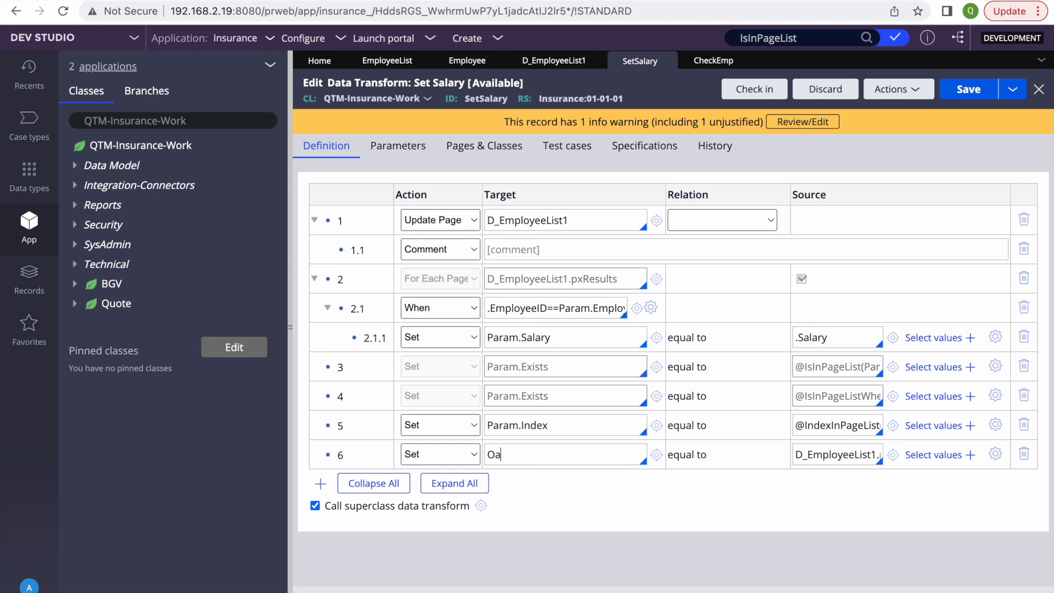
{"action": "key", "text": "BackSpace"}
{"action": "key", "text": "BackSpace"}
{"action": "key", "text": "BackSpace"}
{"action": "key", "text": "BackSpace"}
{"action": "type", "text": "Param.Salary"}
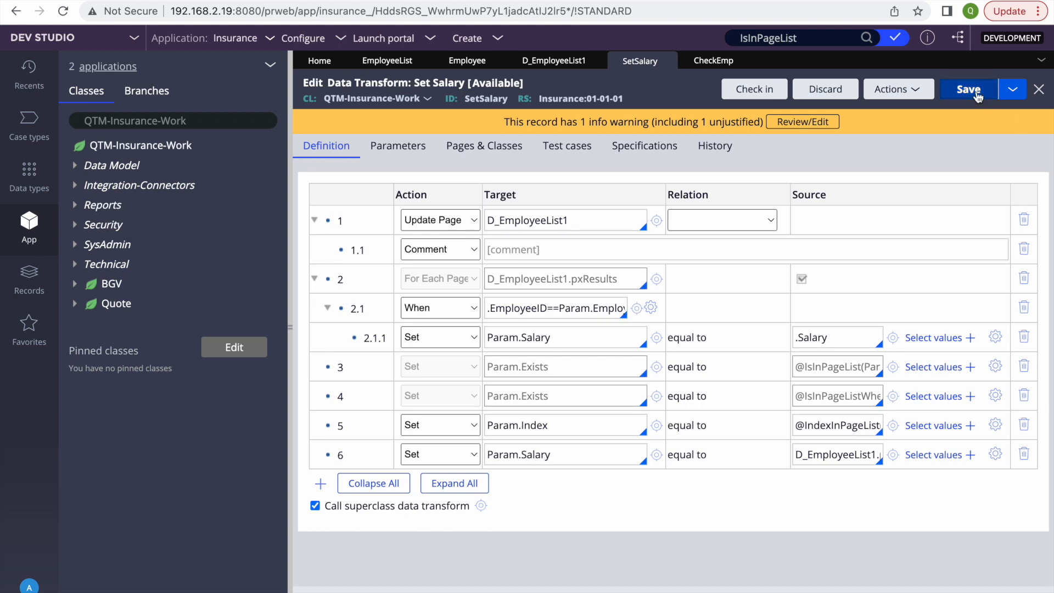
Step: Widen the SetSalary form, review row 6's source in the expression builder, and save the data transform
{"action": "left_click_drag", "start_coordinate": [290, 301], "coordinate": [56, 301]}
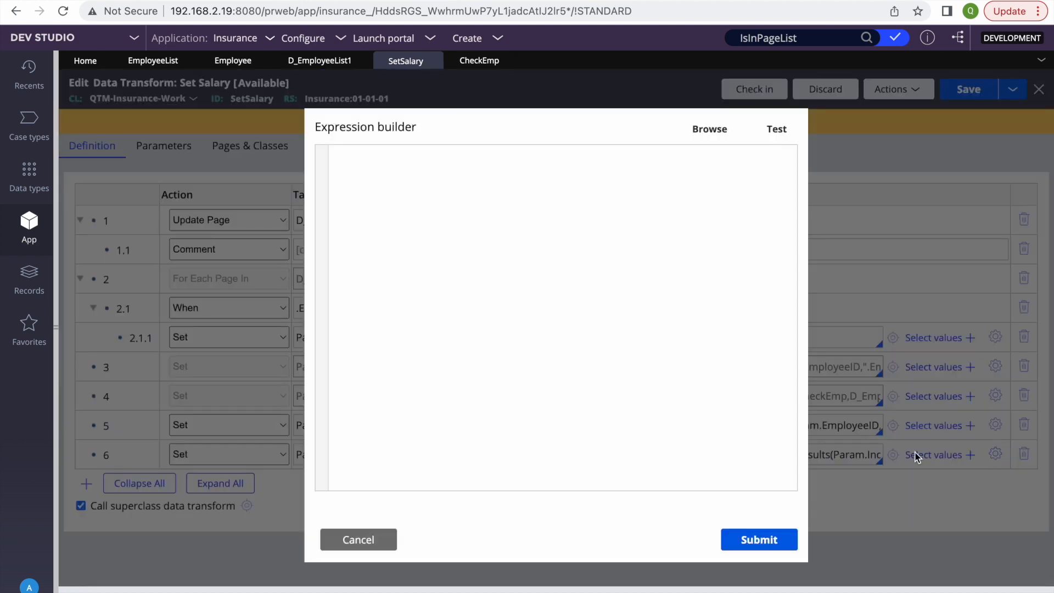
{"action": "left_click", "coordinate": [995, 454]}
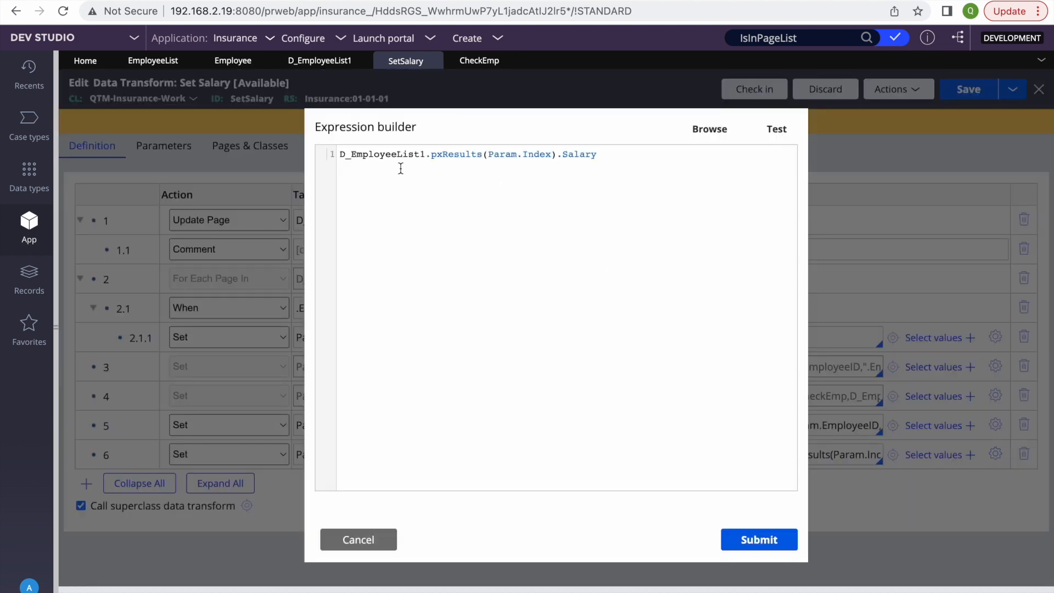
{"action": "double_click", "coordinate": [541, 154]}
{"action": "left_click", "coordinate": [373, 547]}
{"action": "left_click", "coordinate": [957, 96]}
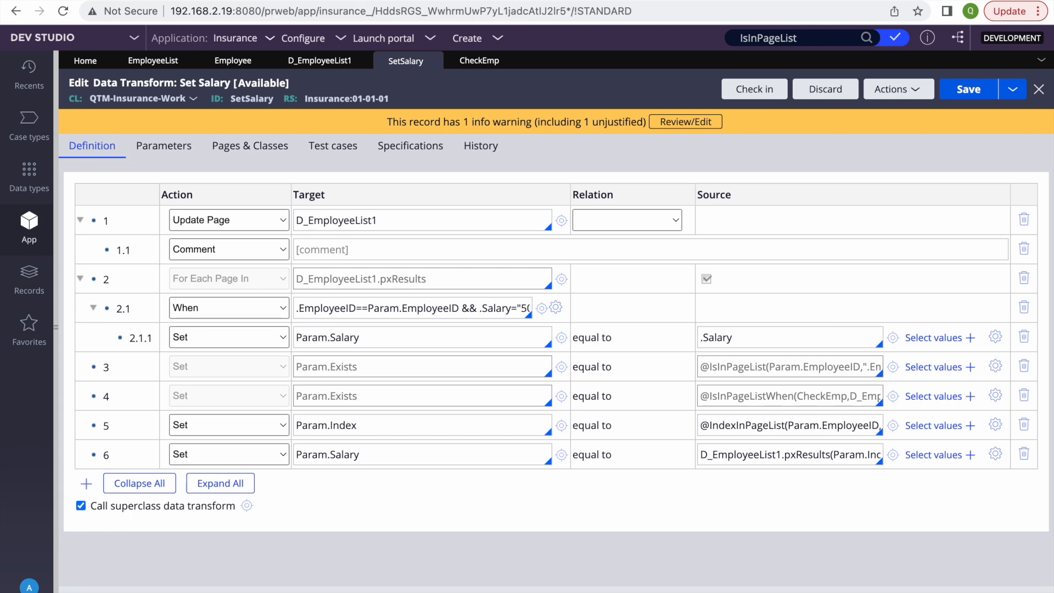
Step: Run SetSalary with tracing, entering the EmployeeID of the last record in the Employee data type
{"action": "left_click", "coordinate": [900, 89]}
{"action": "left_click", "coordinate": [870, 111]}
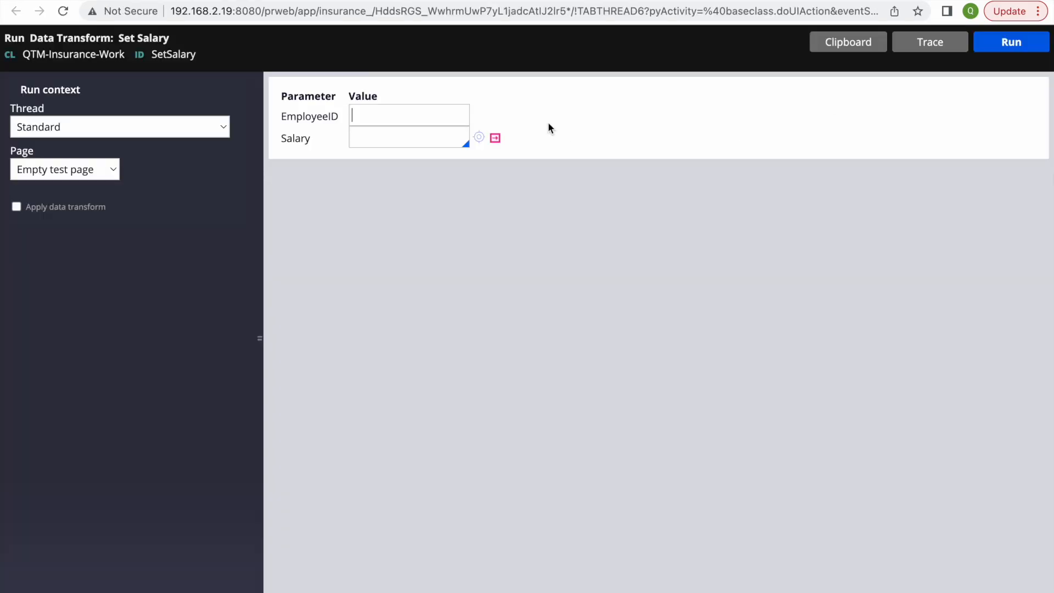
{"action": "type", "text": "1"}
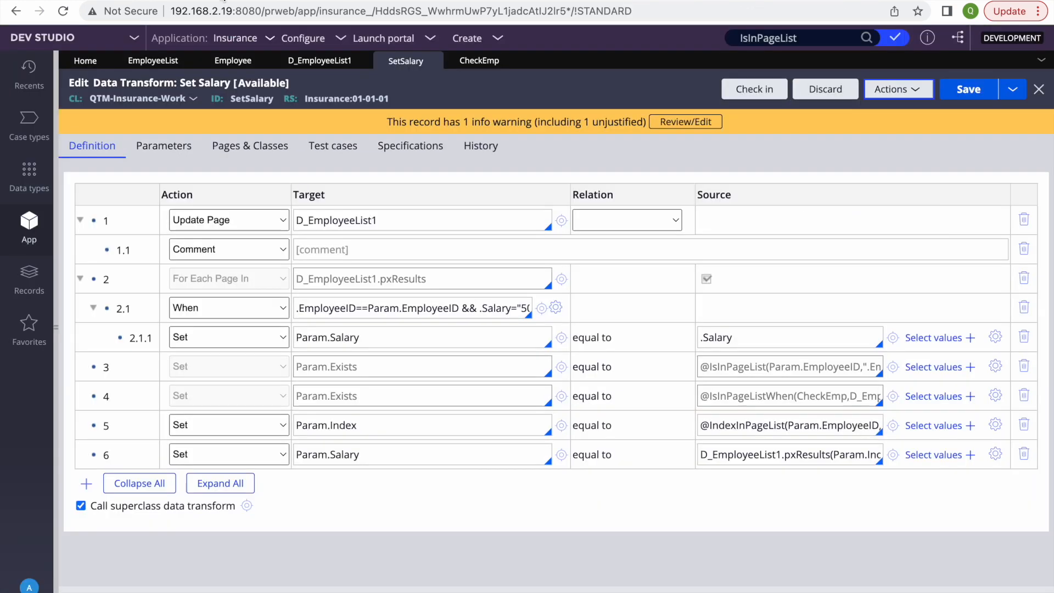
{"action": "left_click", "coordinate": [233, 60]}
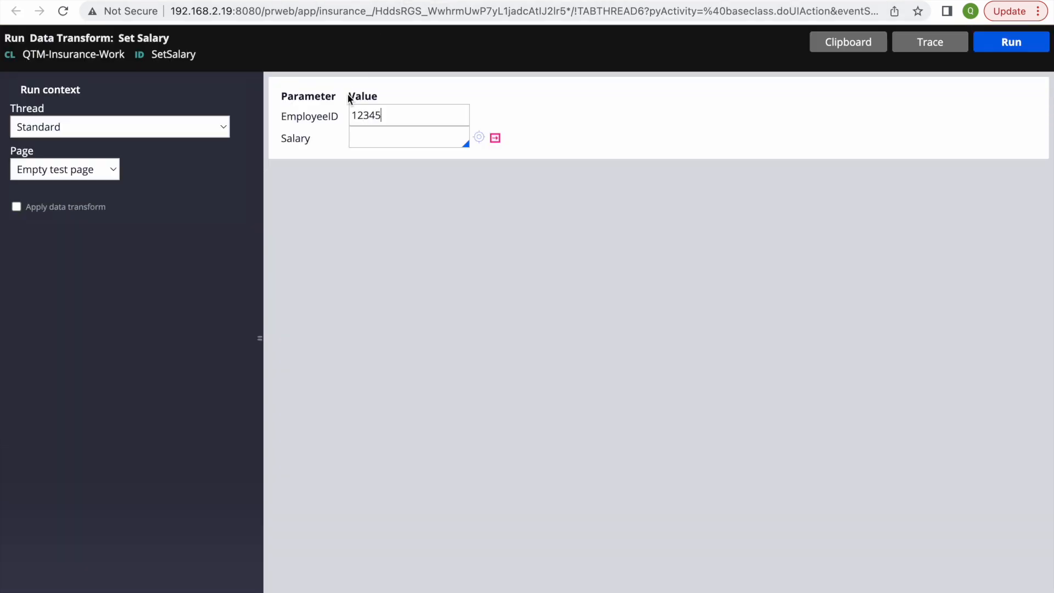
{"action": "left_click", "coordinate": [940, 49]}
{"action": "left_click", "coordinate": [476, 1]}
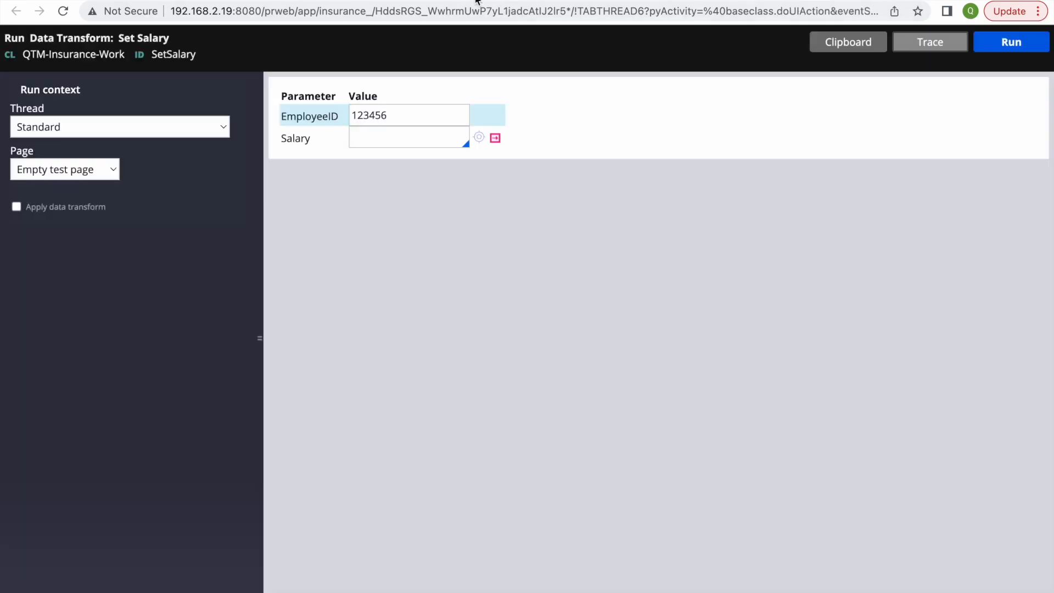
{"action": "left_click", "coordinate": [1018, 42]}
Step: Inspect the Salary value on the parameter page of the tracer's Data Transform End event
{"action": "left_click", "coordinate": [790, 3]}
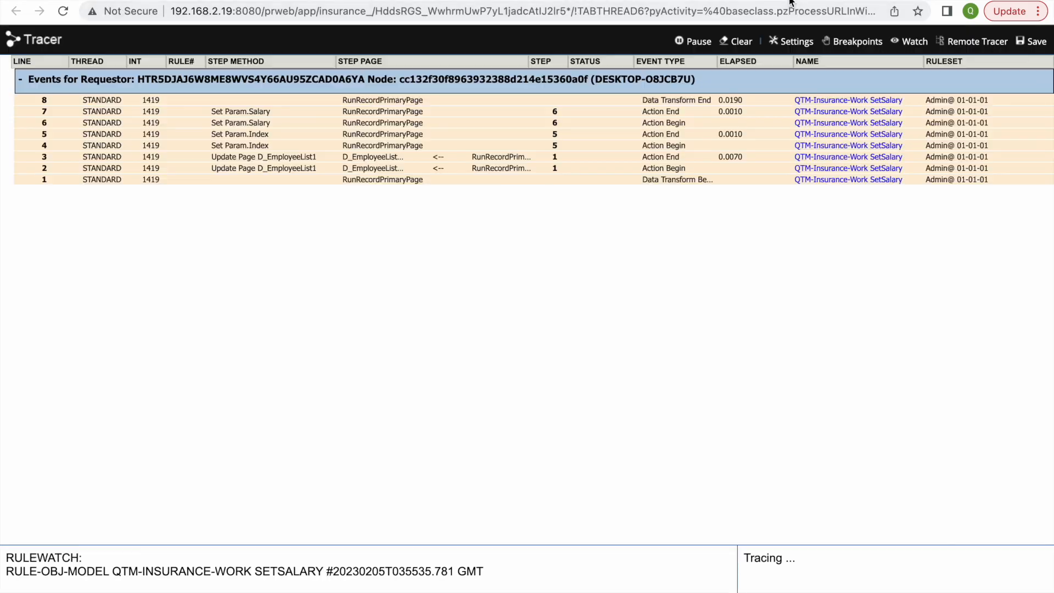
{"action": "left_click", "coordinate": [237, 103]}
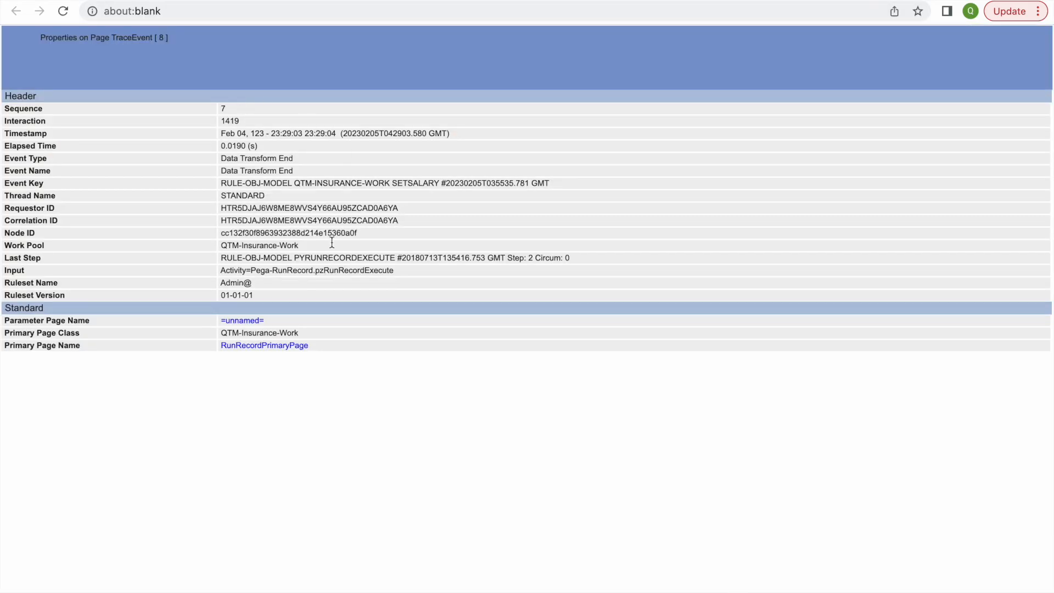
{"action": "left_click", "coordinate": [240, 322]}
{"action": "double_click", "coordinate": [85, 231]}
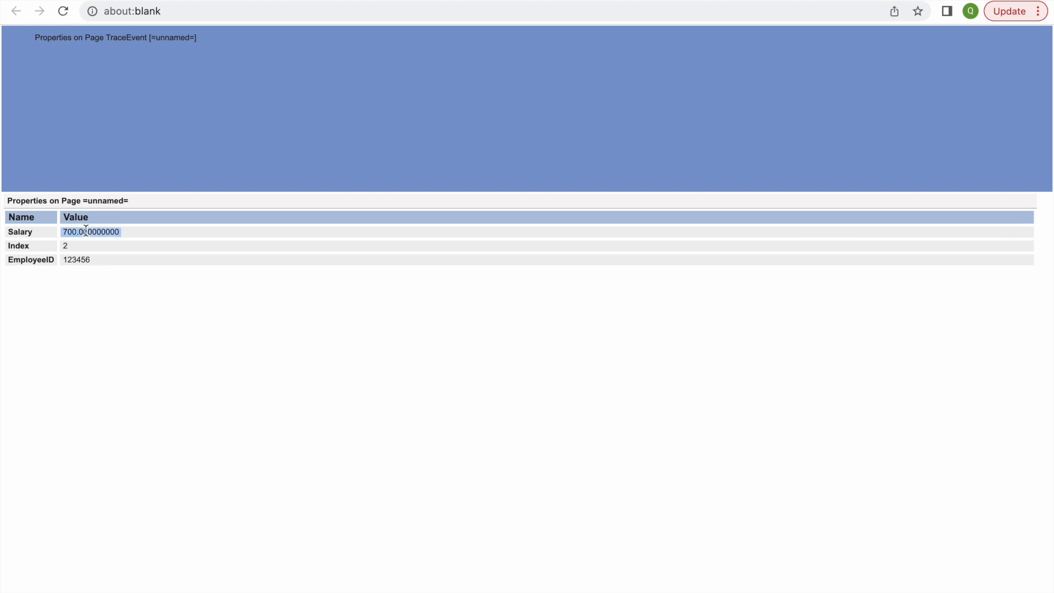
Step: Compare the traced salary with the last record of the Employee data type and return to the D_EmployeeList1 data page
{"action": "left_click", "coordinate": [246, 1]}
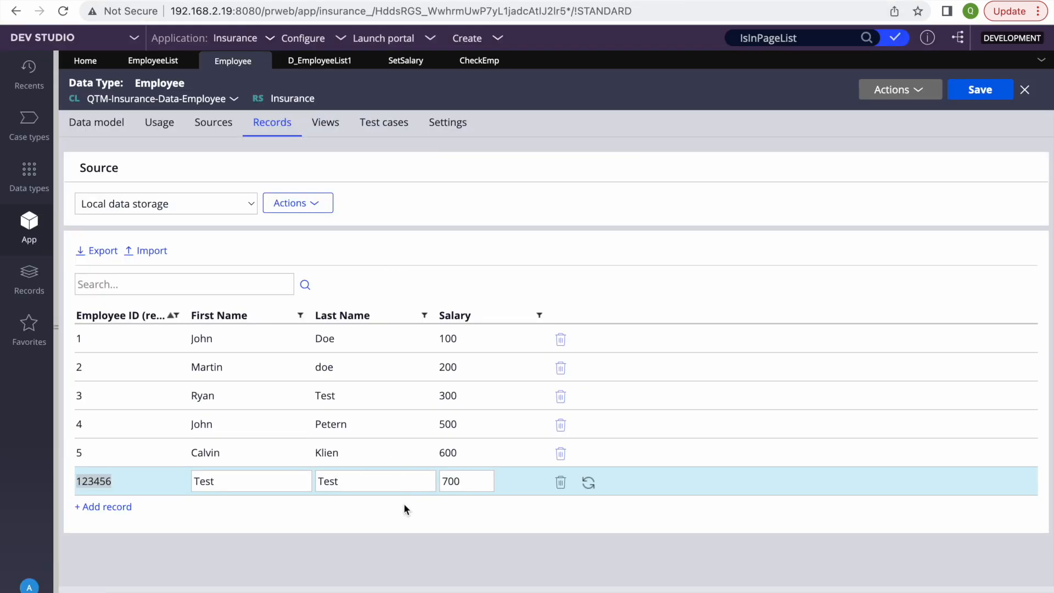
{"action": "left_click", "coordinate": [360, 62]}
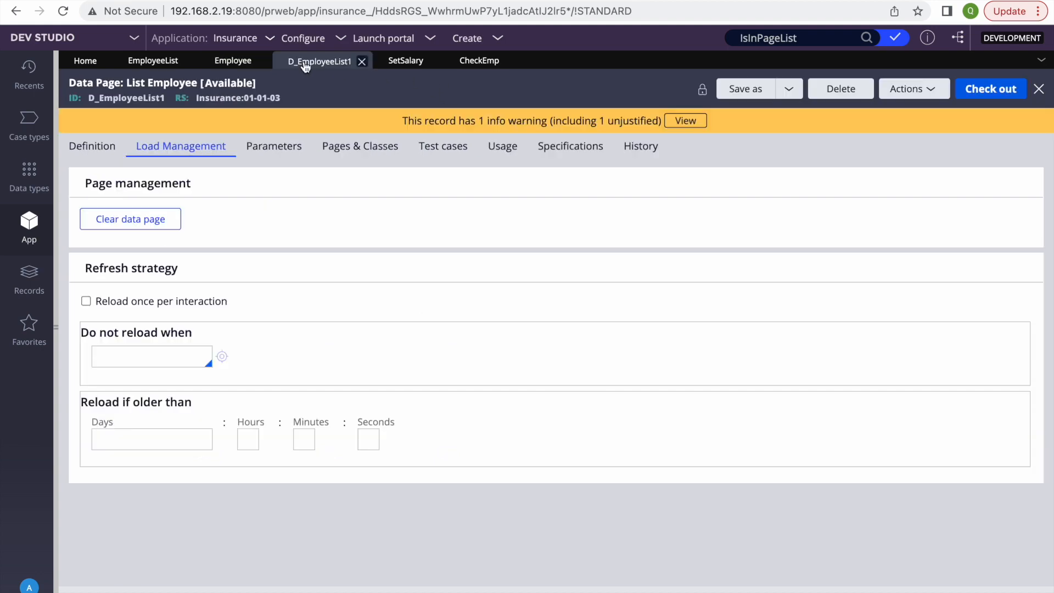
Step: Review the CheckEmp When rule's conditions, then inspect the row 6 source in the SetSalary data transform
{"action": "left_click", "coordinate": [478, 61]}
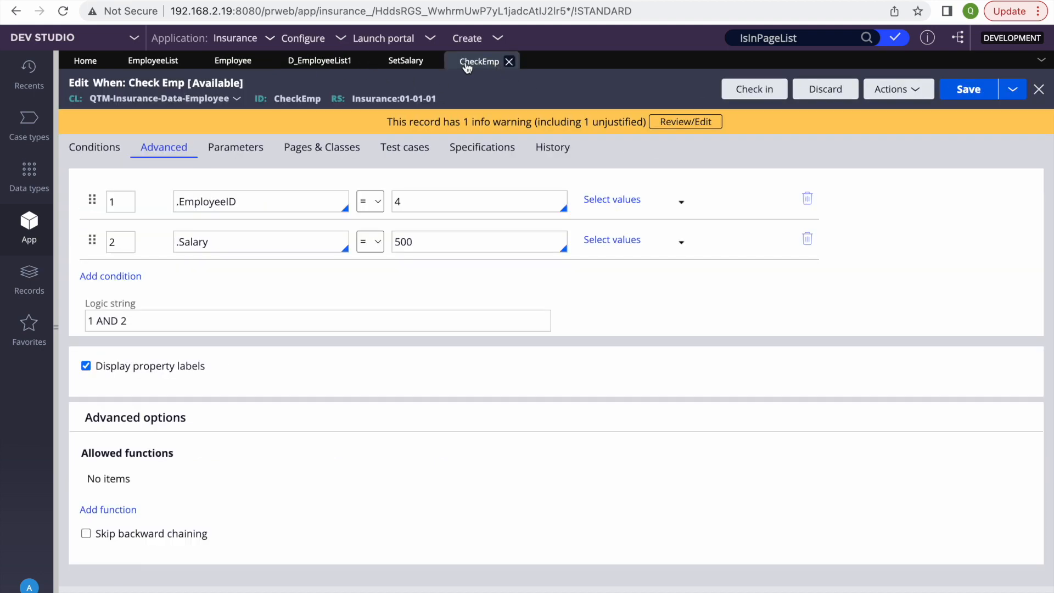
{"action": "left_click", "coordinate": [405, 61]}
{"action": "left_click", "coordinate": [831, 456]}
{"action": "key", "text": "alt+Right"}
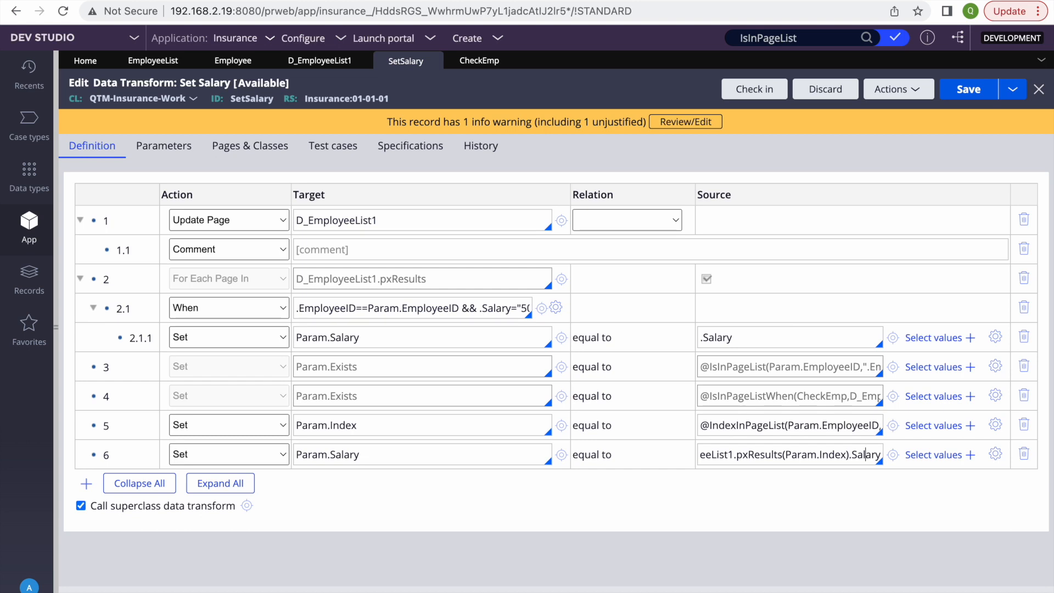
Step: Examine the Param.Index target, the When condition in row 2.1 and the page list functions in rows 4 and 5
{"action": "double_click", "coordinate": [445, 417]}
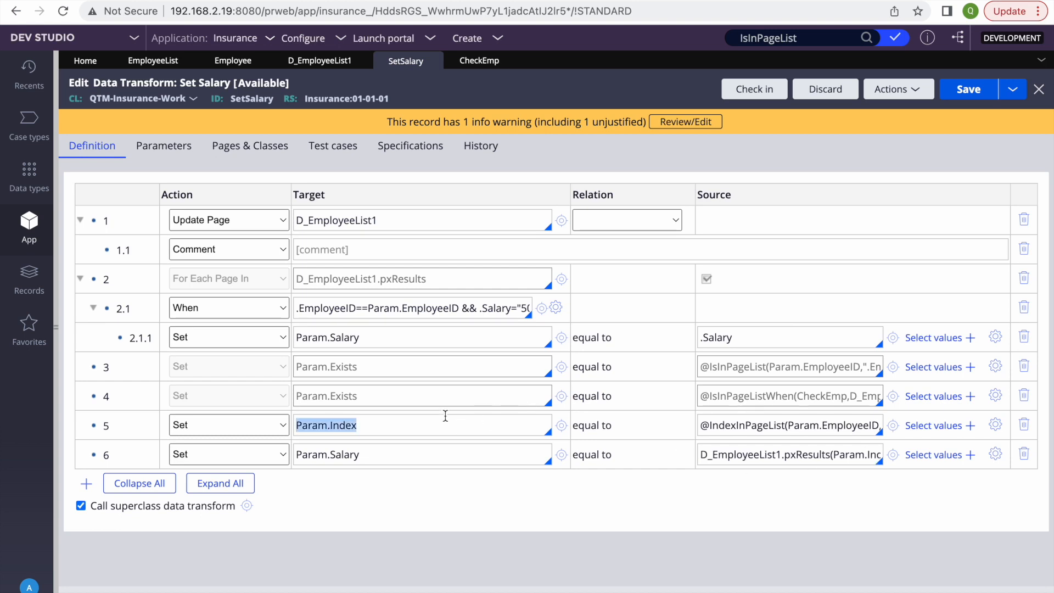
{"action": "double_click", "coordinate": [383, 307]}
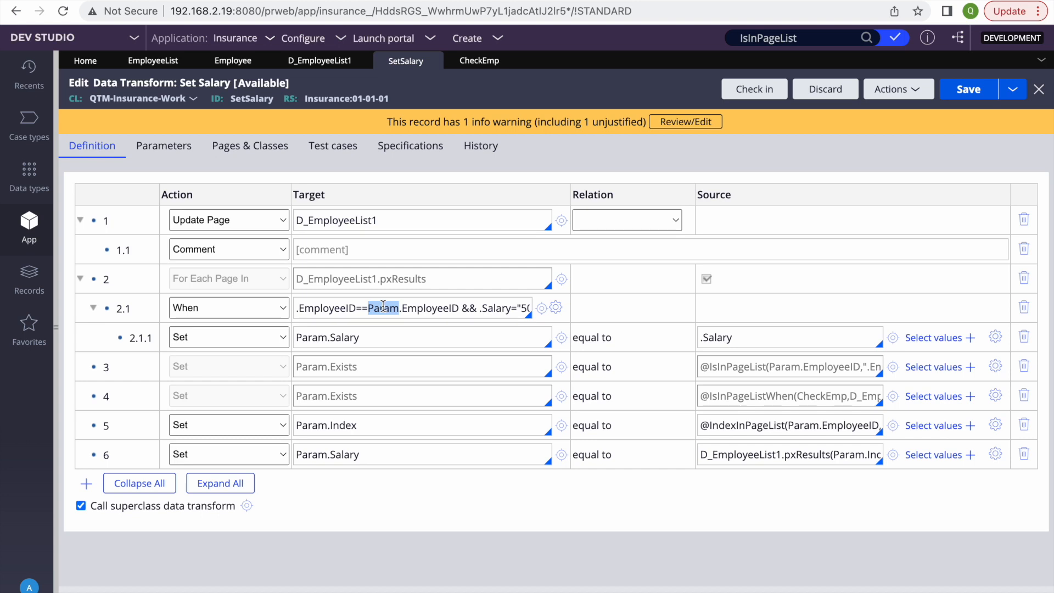
{"action": "triple_click", "coordinate": [781, 426]}
{"action": "double_click", "coordinate": [784, 396]}
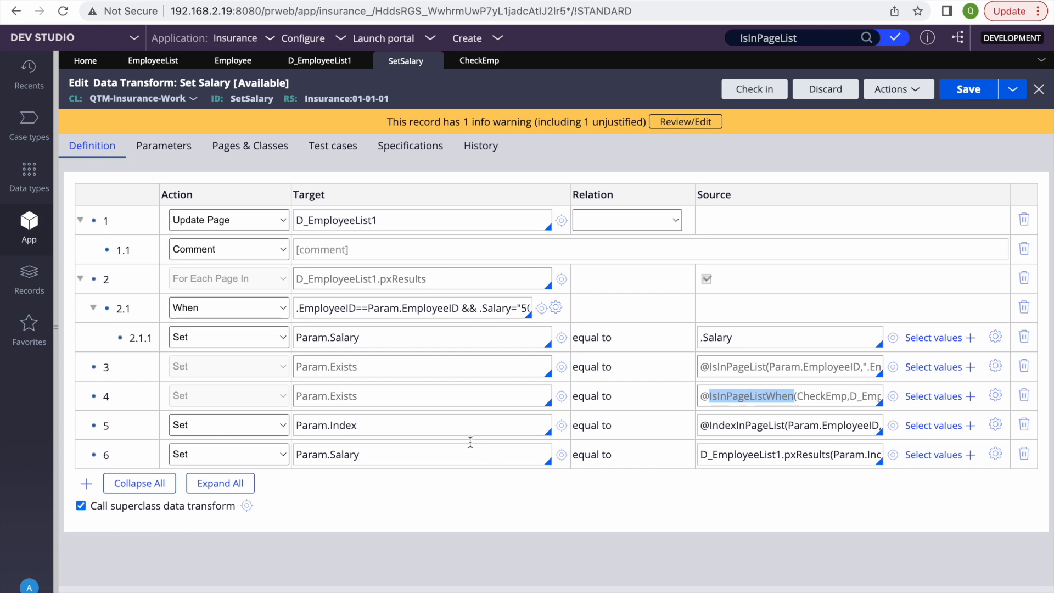
{"action": "left_click", "coordinate": [427, 391]}
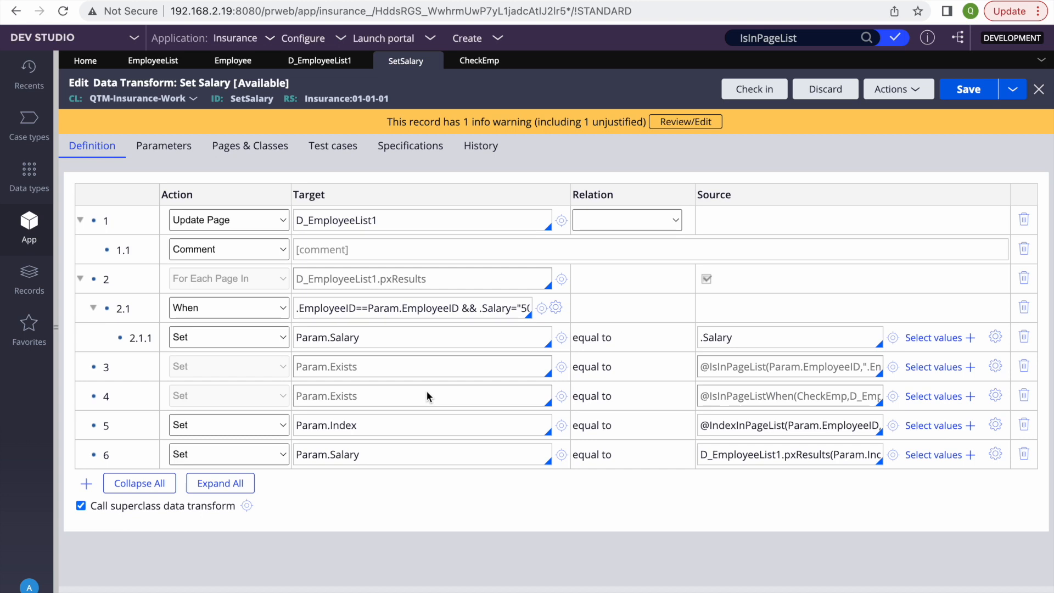
{"action": "key", "text": "ctrl+shift+Left"}
{"action": "key", "text": "ctrl+shift+Left"}
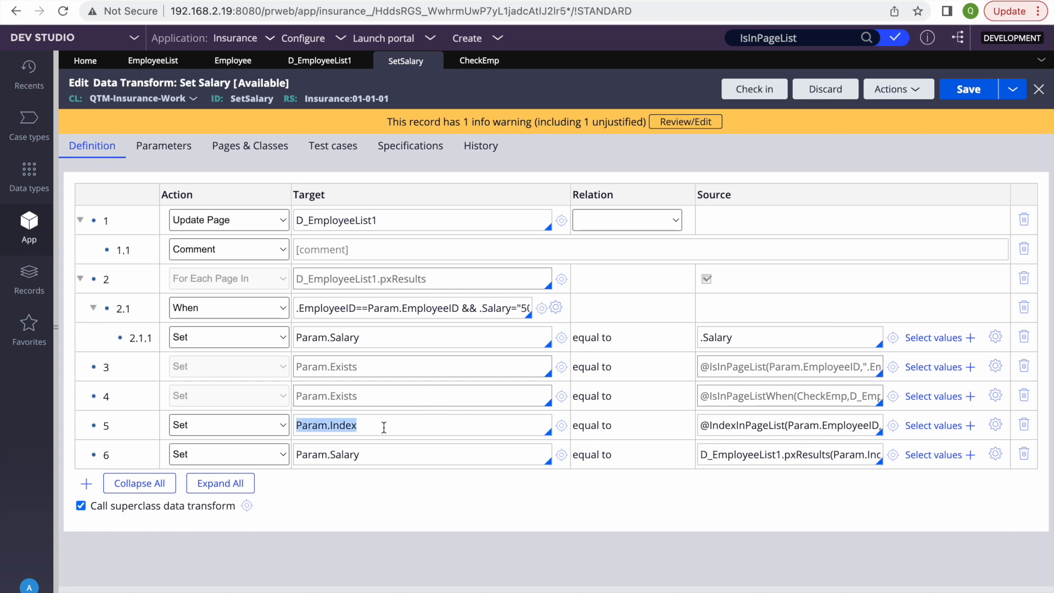
Step: Read through the full source expression that sets Param.Salary in row 6
{"action": "left_click", "coordinate": [796, 454]}
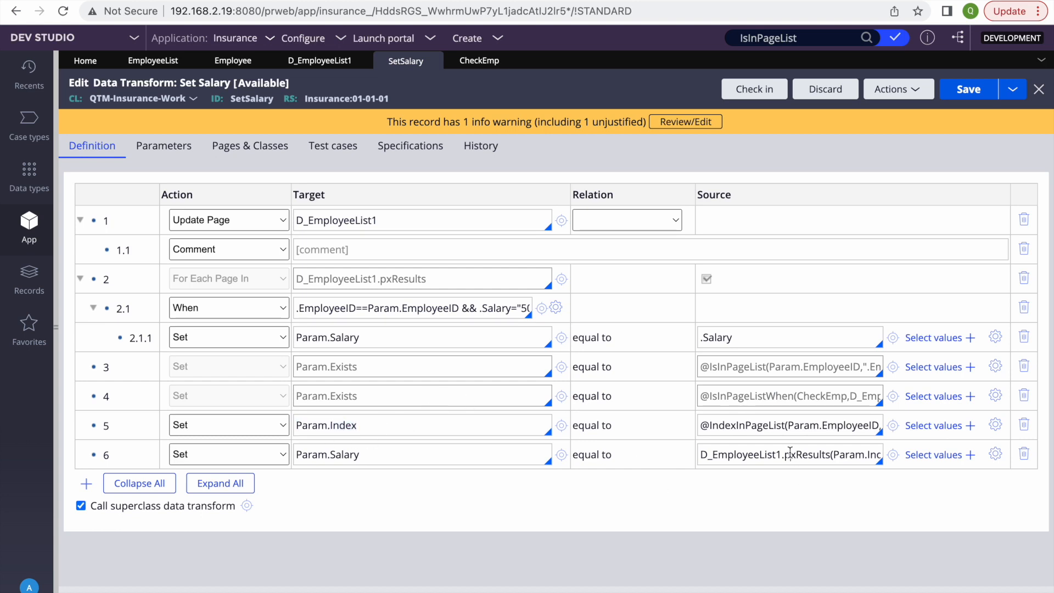
{"action": "key", "text": "Right"}
{"action": "key", "text": "Right"}
{"action": "key", "text": "Right"}
{"action": "key", "text": "Right"}
{"action": "key", "text": "Right"}
{"action": "key", "text": "Right"}
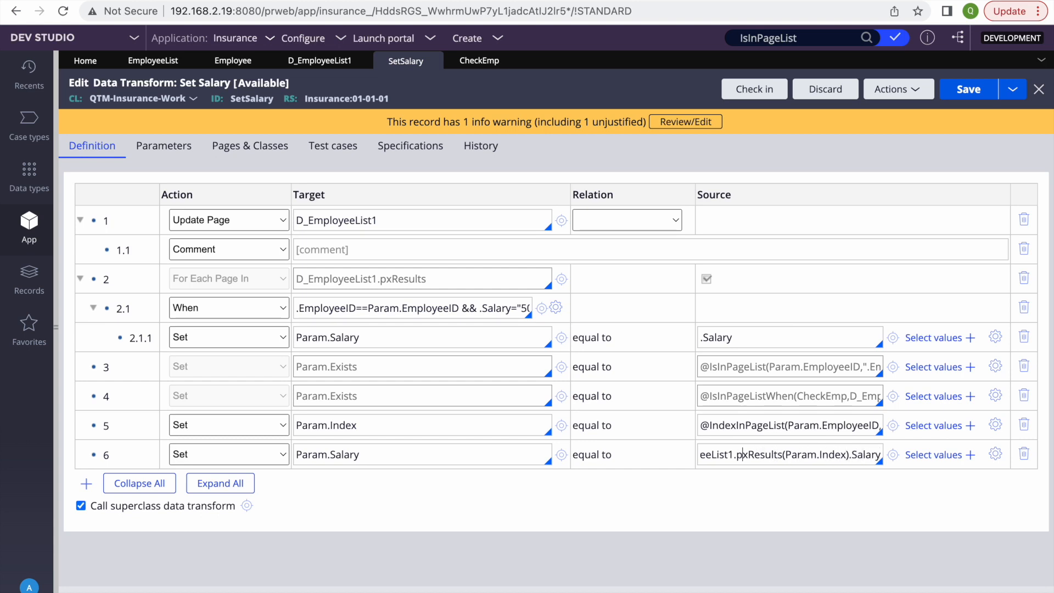
{"action": "key", "text": "Left"}
{"action": "key", "text": "Left"}
{"action": "key", "text": "Left"}
{"action": "key", "text": "Left"}
{"action": "key", "text": "Left"}
{"action": "key", "text": "Left"}
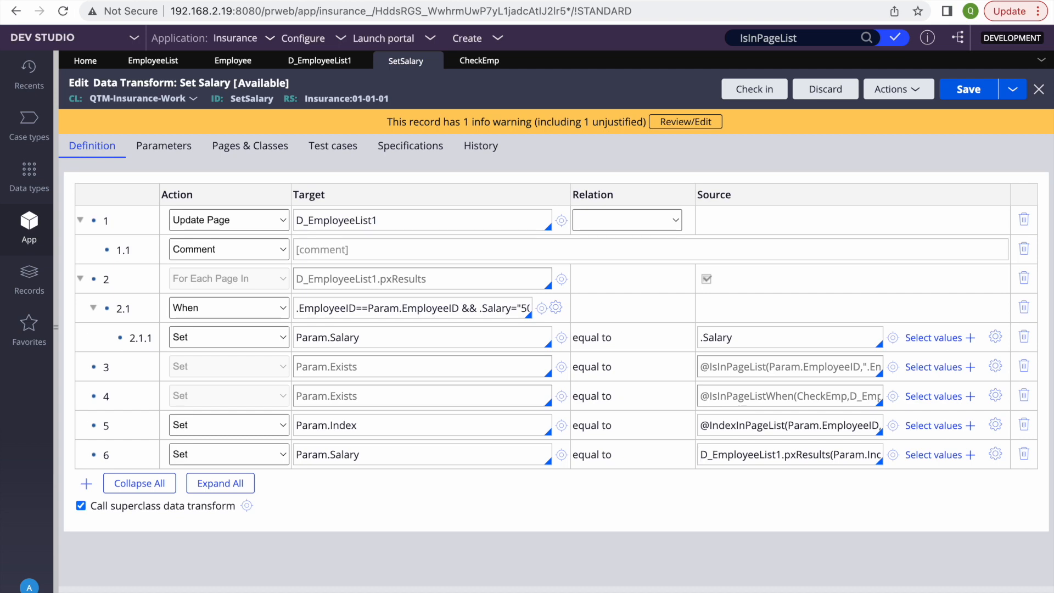
Step: Switch to PowerPoint, review the Delete entry on the Operations on Page List slide, and return to Google Chrome
{"action": "key", "text": "F4"}
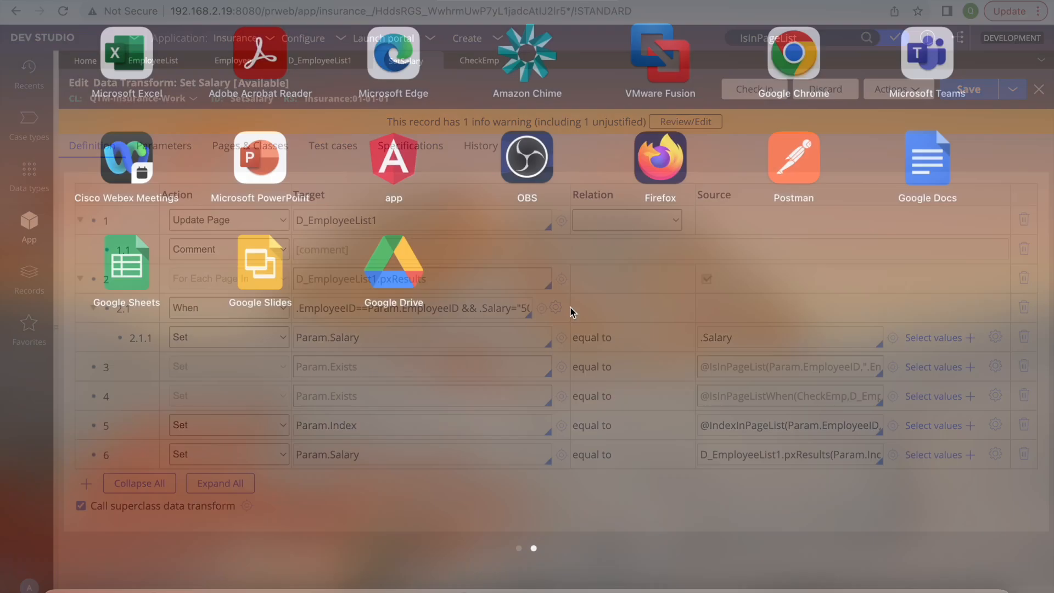
{"action": "left_click", "coordinate": [895, 586]}
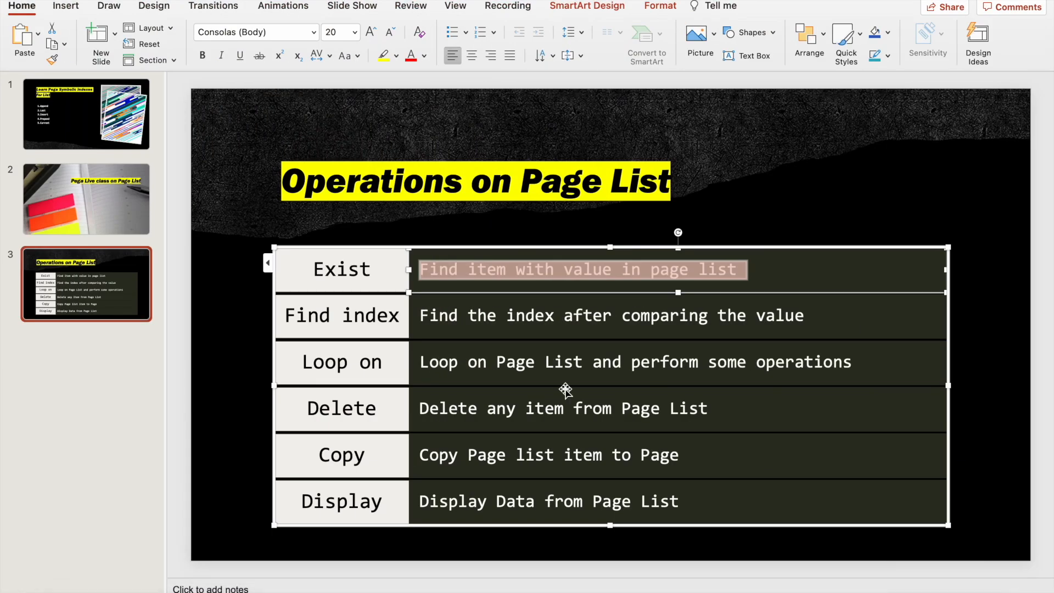
{"action": "left_click", "coordinate": [566, 391]}
{"action": "triple_click", "coordinate": [504, 408]}
{"action": "left_click", "coordinate": [505, 408]}
{"action": "key", "text": "F4"}
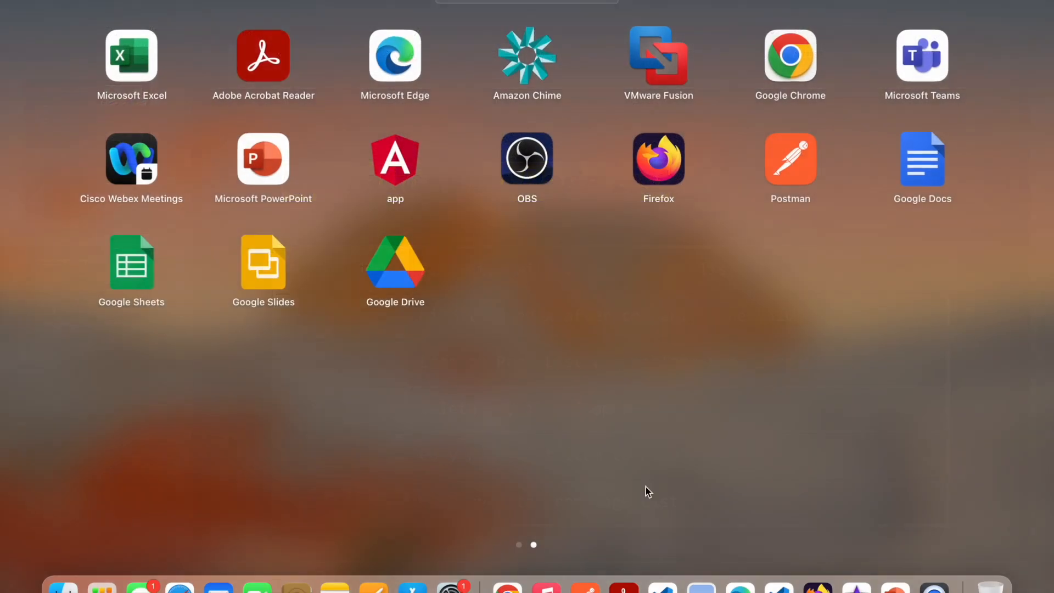
{"action": "left_click", "coordinate": [507, 586]}
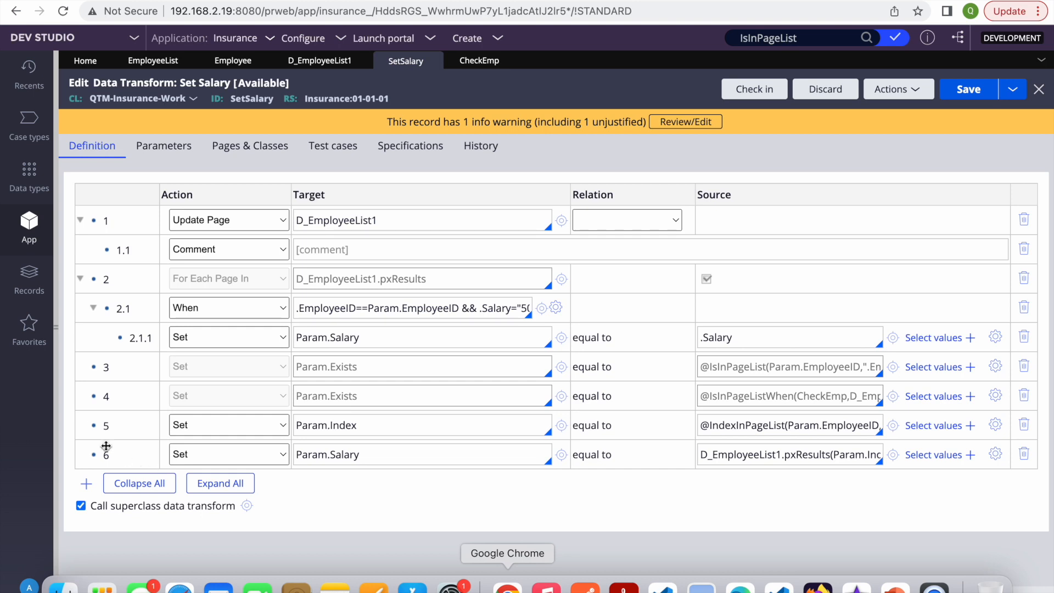
Step: Copy the For Each Page In block in row 2 and paste it below row 6
{"action": "left_click", "coordinate": [80, 279]}
{"action": "right_click", "coordinate": [99, 282]}
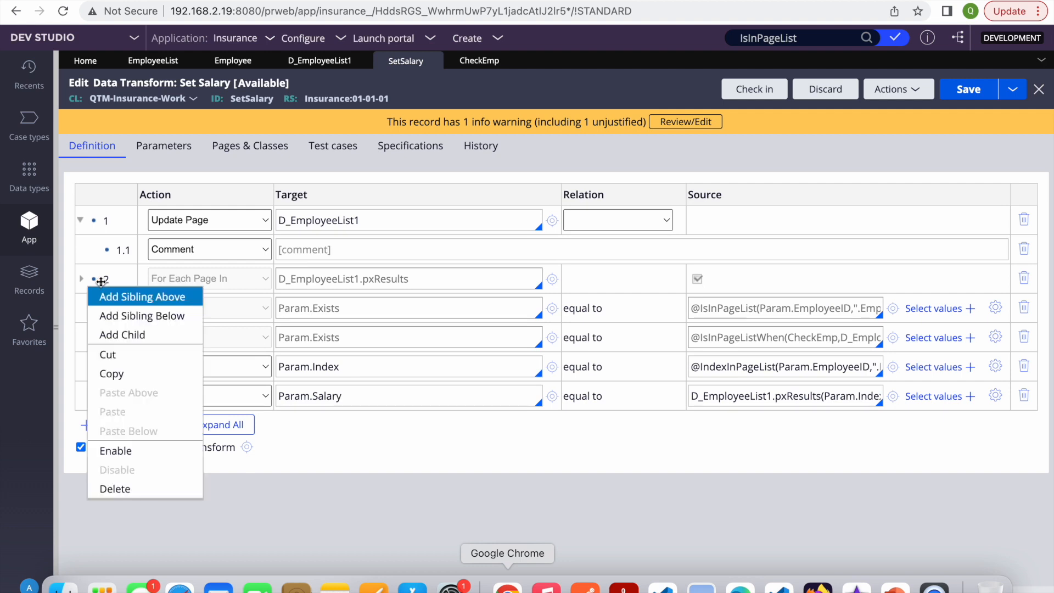
{"action": "left_click", "coordinate": [113, 370]}
{"action": "right_click", "coordinate": [91, 391]}
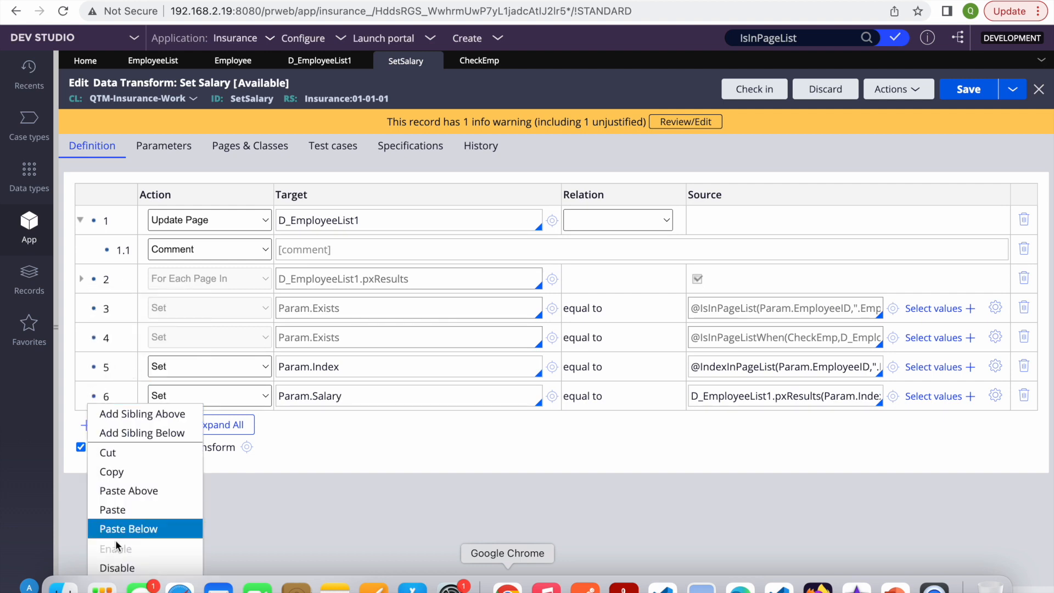
{"action": "left_click", "coordinate": [141, 526]}
{"action": "scroll", "coordinate": [371, 414], "scroll_direction": "down", "scroll_amount": 1}
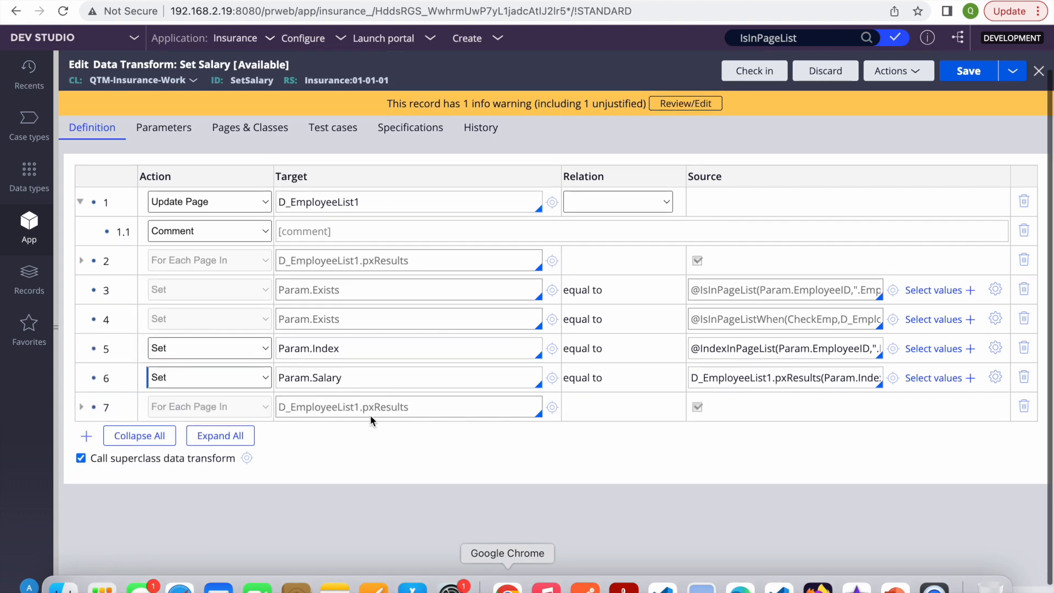
Step: Expand the pasted For Each Page In block in row 7 and enable it
{"action": "right_click", "coordinate": [118, 410]}
{"action": "left_click", "coordinate": [81, 407]}
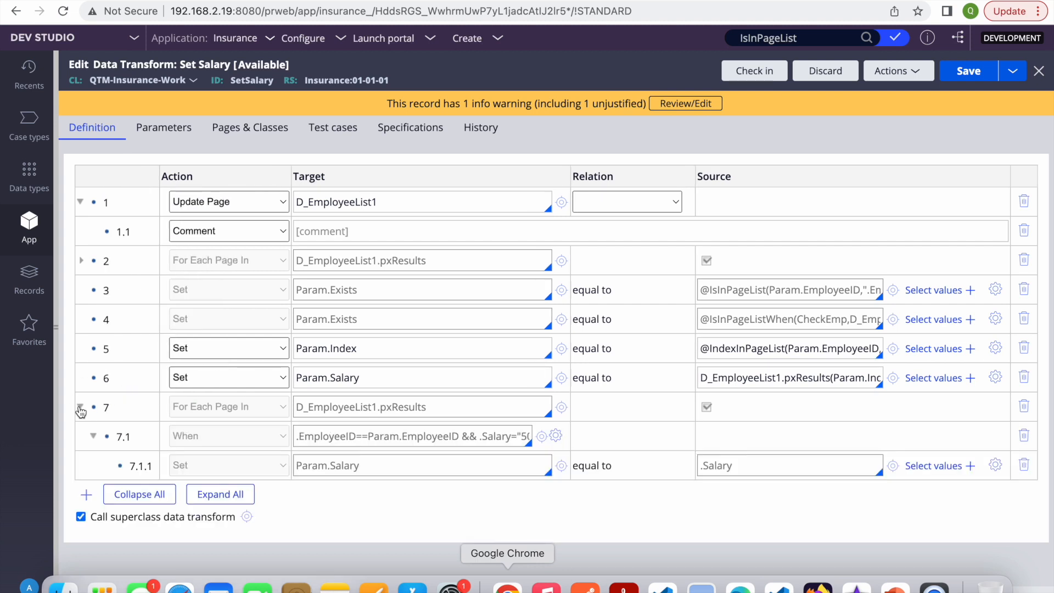
{"action": "right_click", "coordinate": [127, 428]}
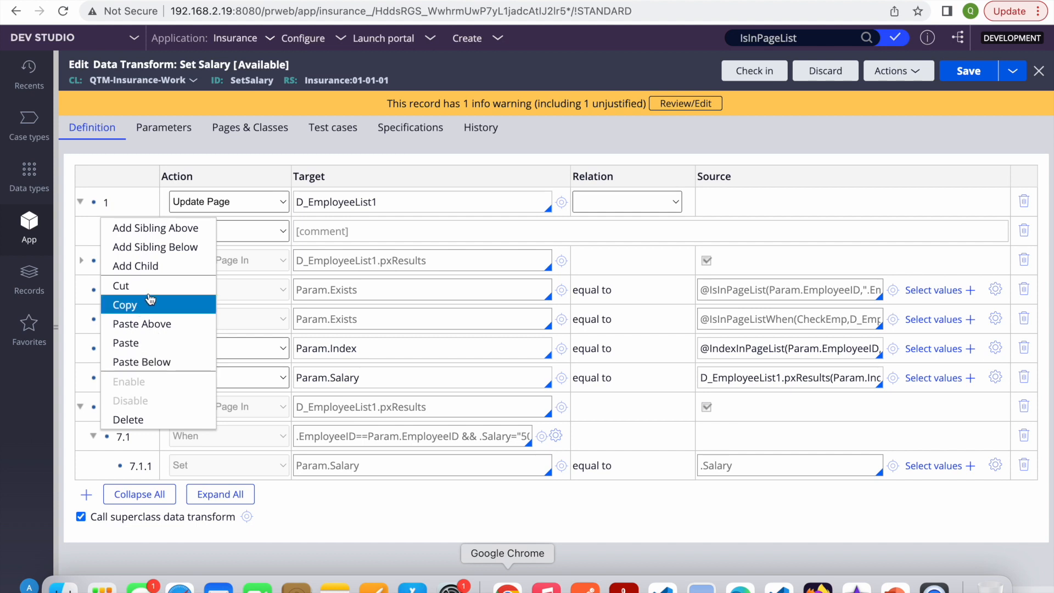
{"action": "left_click", "coordinate": [384, 492]}
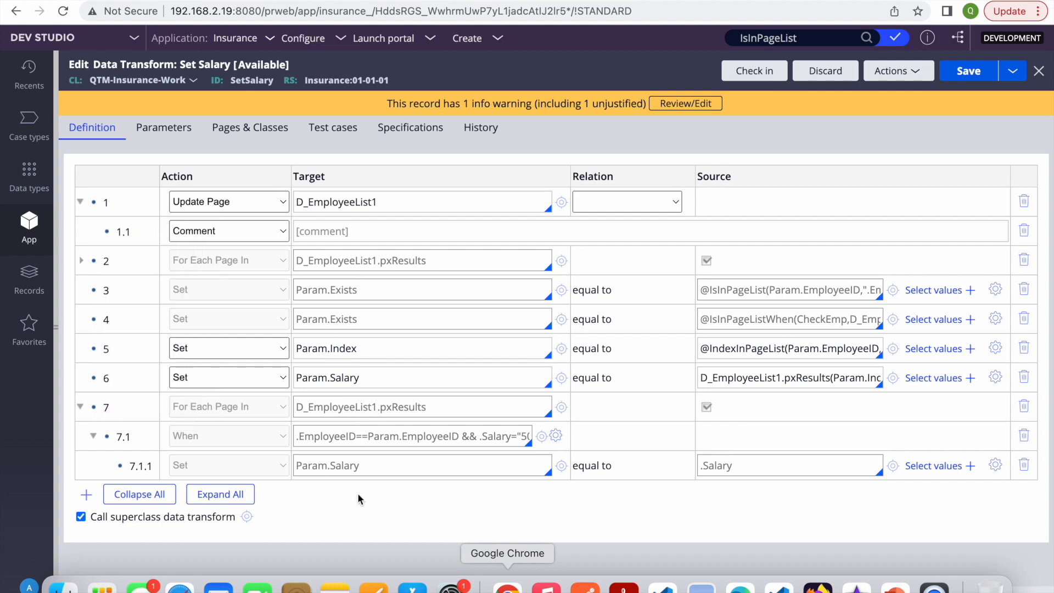
{"action": "right_click", "coordinate": [94, 411]}
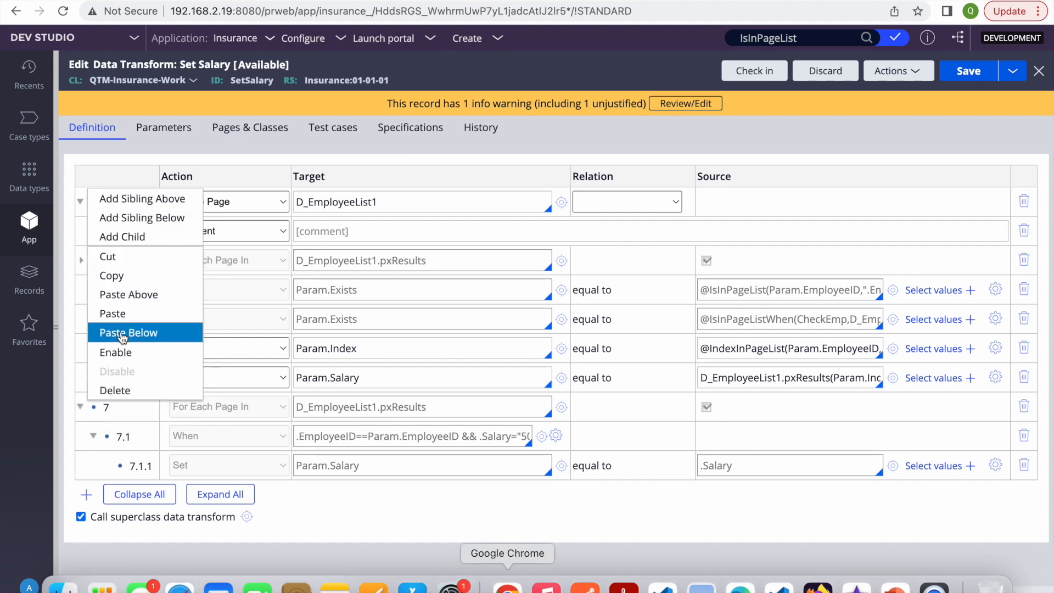
{"action": "left_click", "coordinate": [124, 353]}
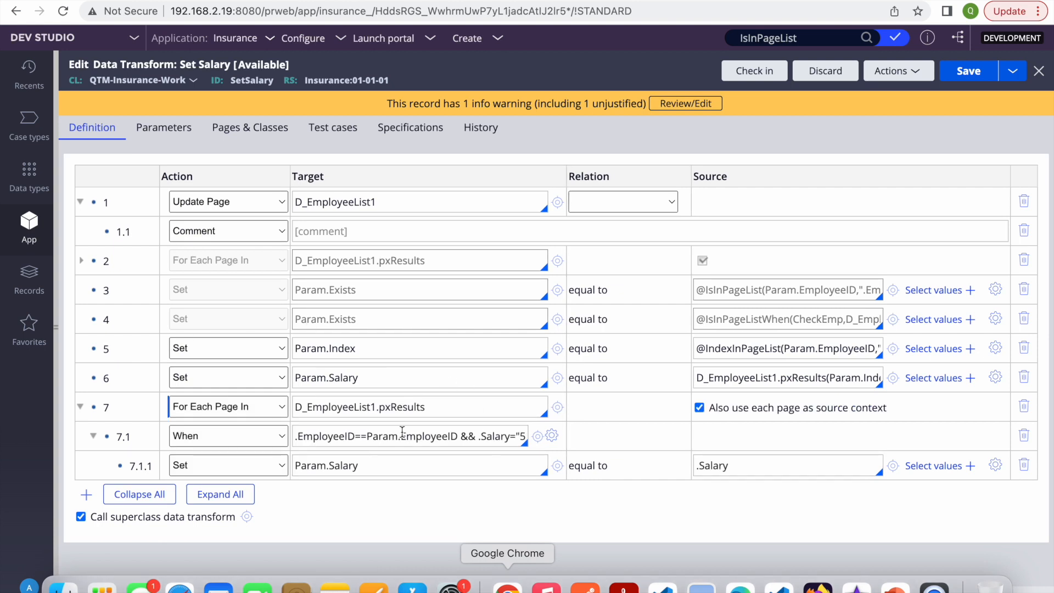
Step: Change the action of row 7.1.1 to Remove and copy row 7's target, D_EmployeeList1.pxResults
{"action": "double_click", "coordinate": [376, 464]}
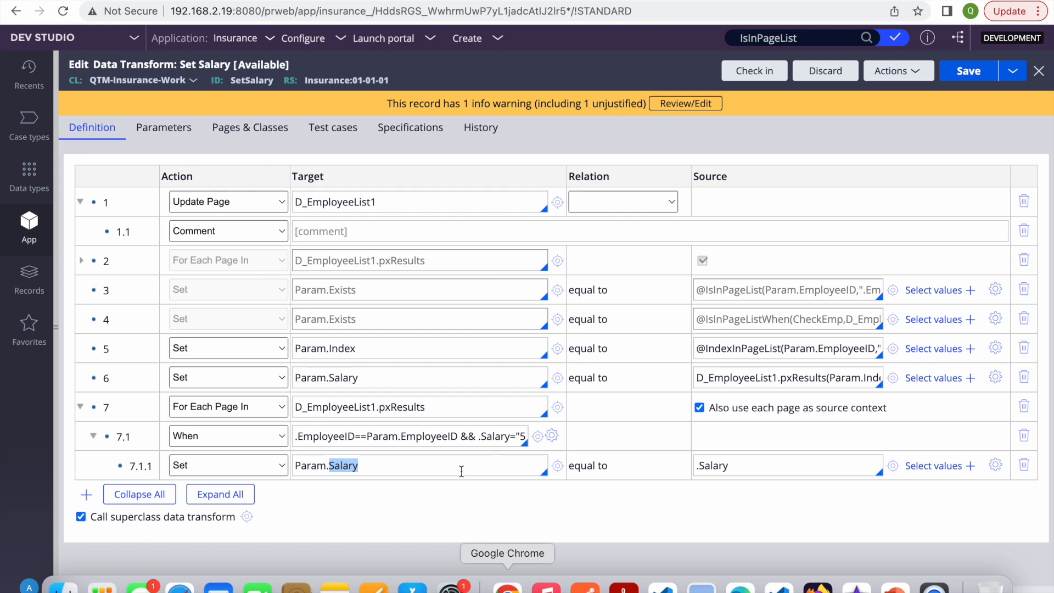
{"action": "left_click", "coordinate": [196, 466]}
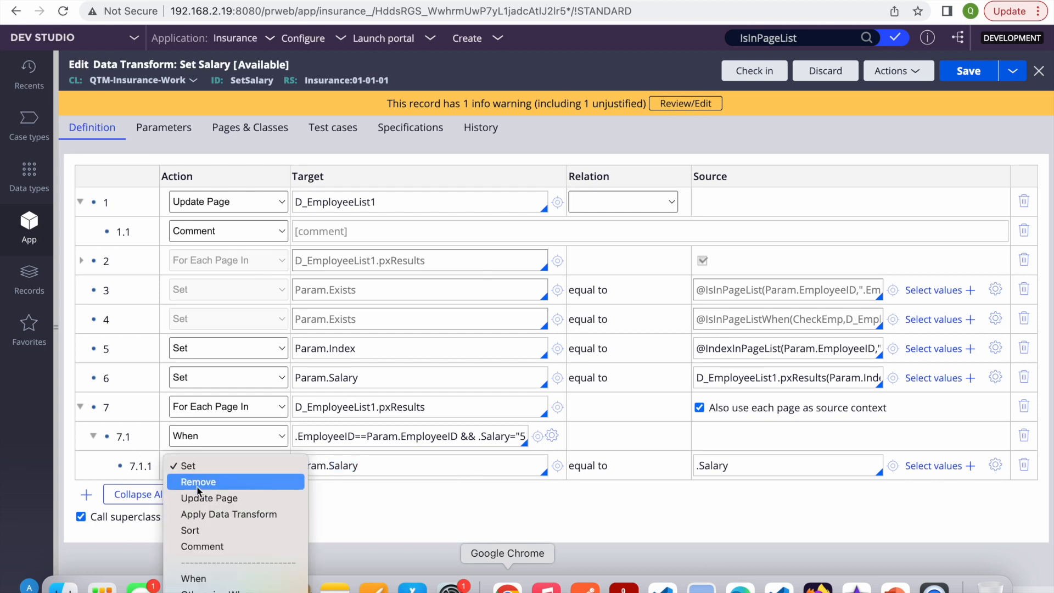
{"action": "left_click", "coordinate": [198, 482]}
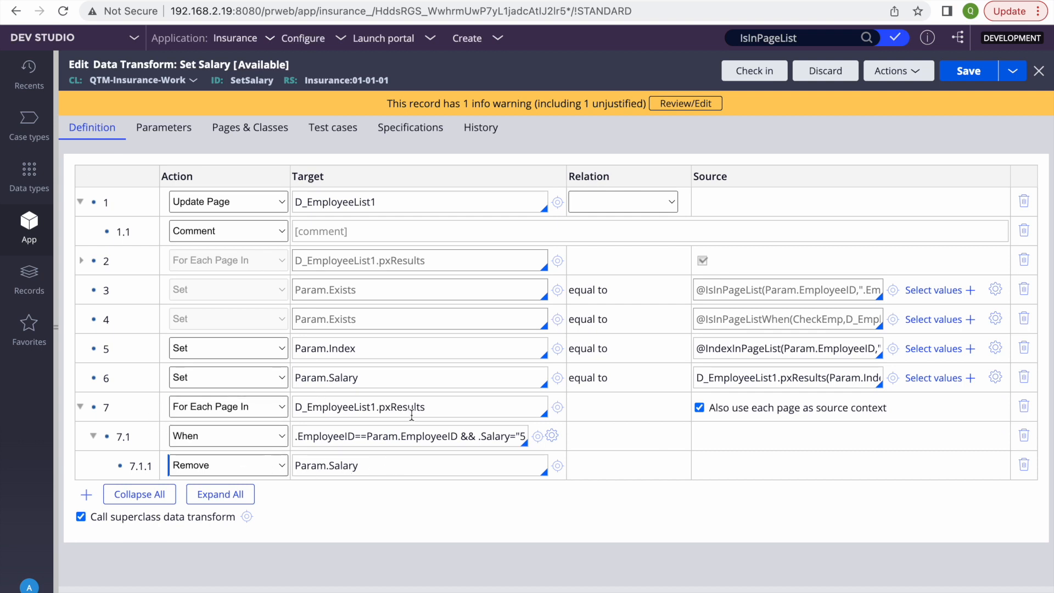
{"action": "triple_click", "coordinate": [443, 407]}
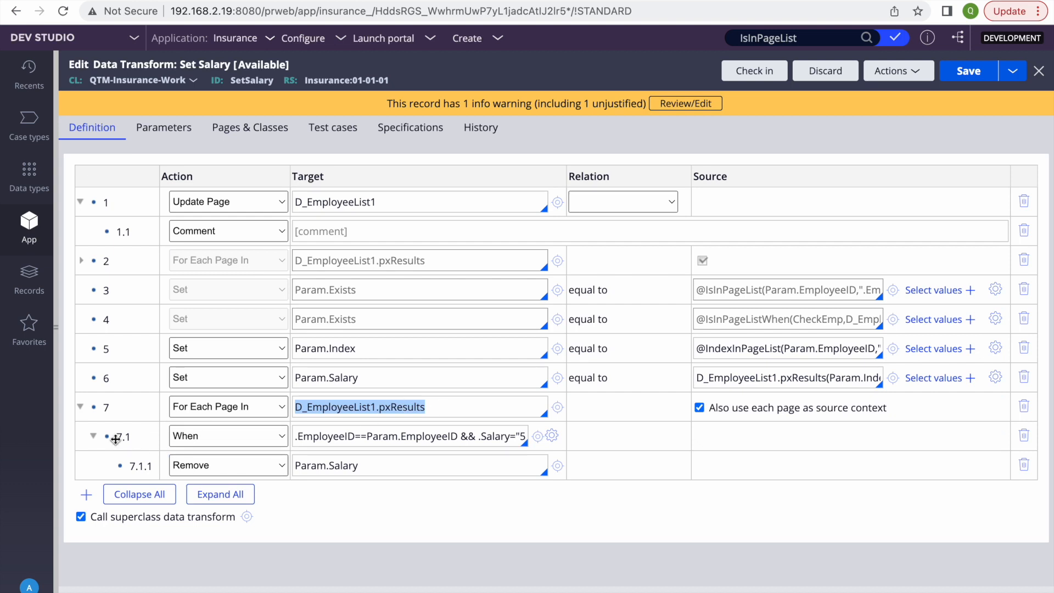
{"action": "right_click", "coordinate": [92, 404]}
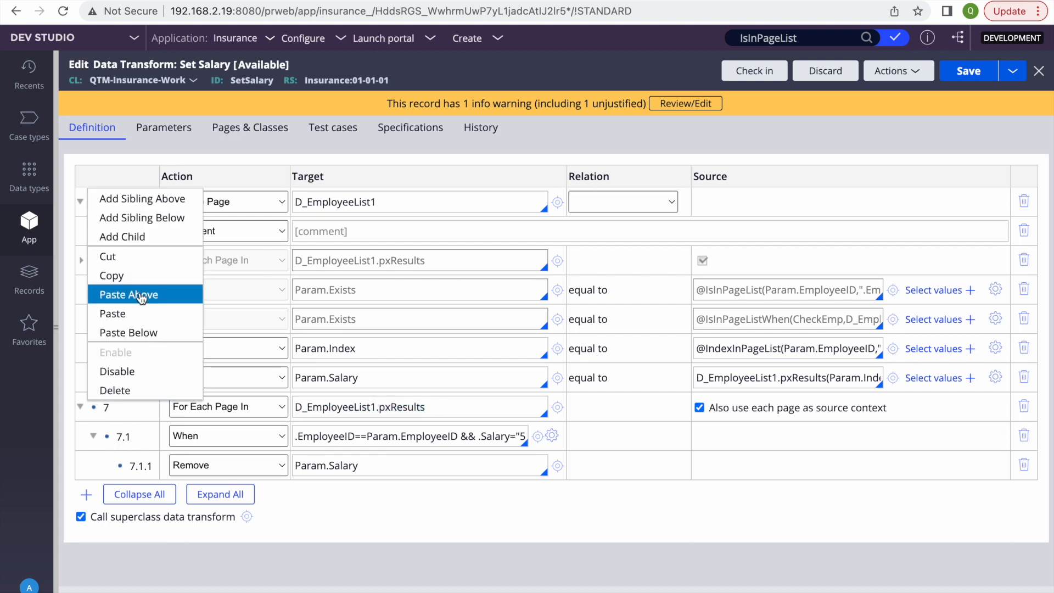
{"action": "left_click", "coordinate": [137, 335]}
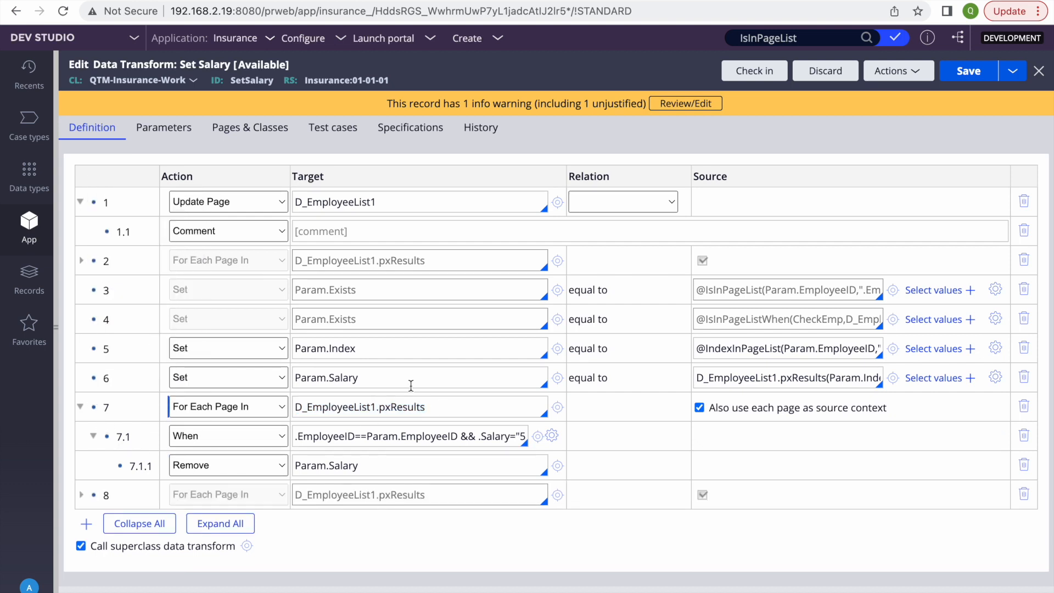
{"action": "left_click", "coordinate": [1024, 494]}
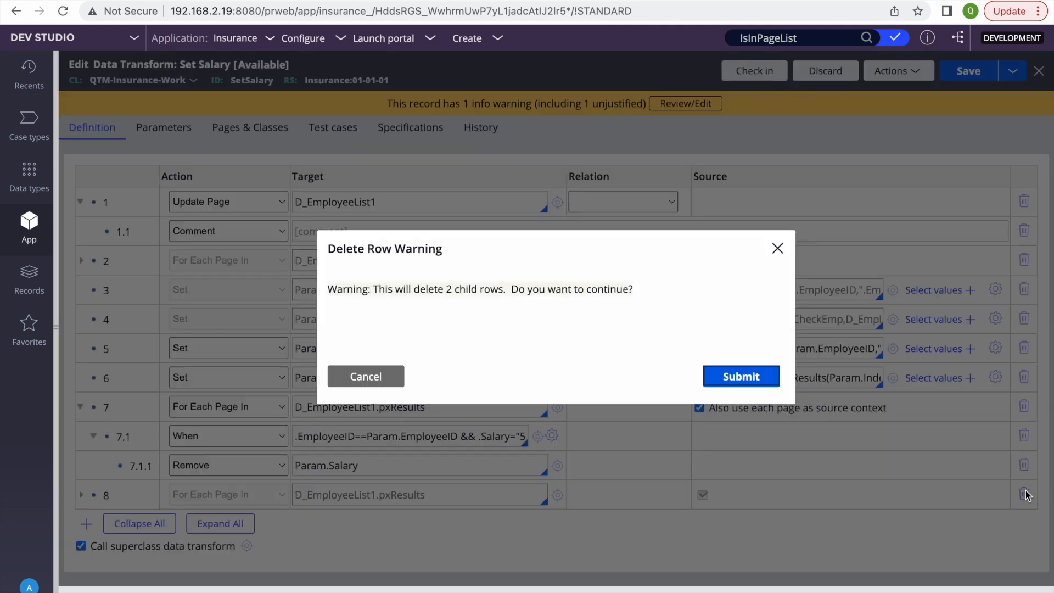
{"action": "left_click", "coordinate": [752, 378]}
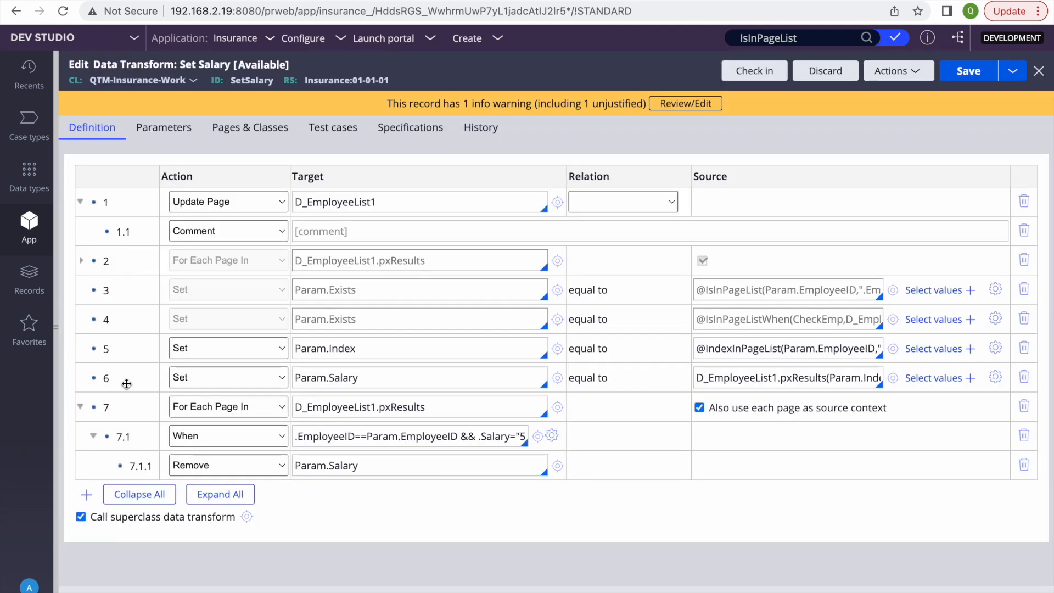
Step: Add a sibling row below row 7 with target D_EmployeeList1.pxResults(1) and the action Remove
{"action": "right_click", "coordinate": [105, 403]}
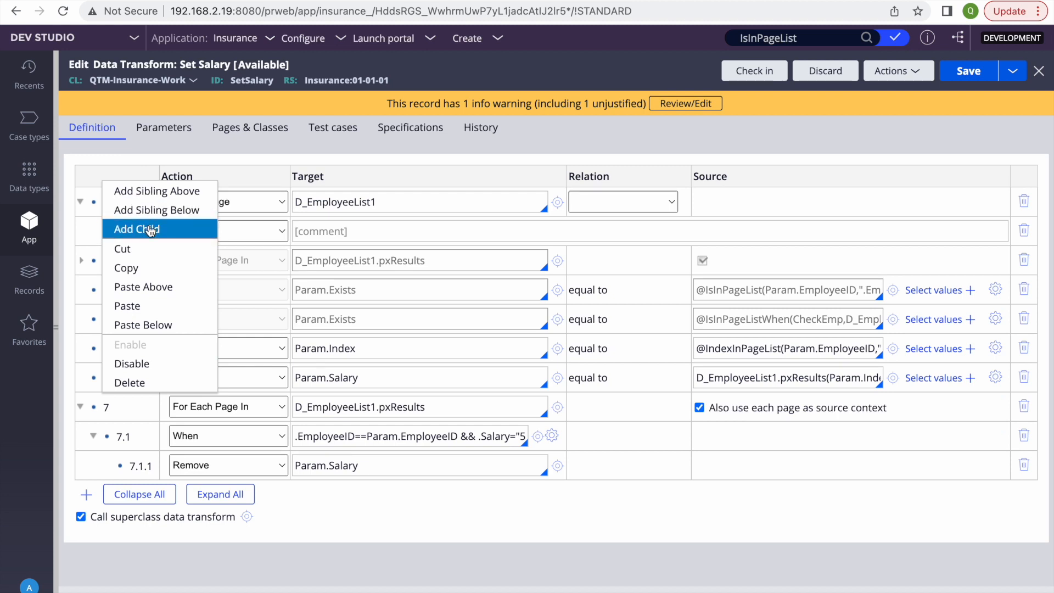
{"action": "left_click", "coordinate": [167, 207]}
{"action": "left_click", "coordinate": [346, 497]}
{"action": "key", "text": "ctrl+v"}
{"action": "type", "text": "("}
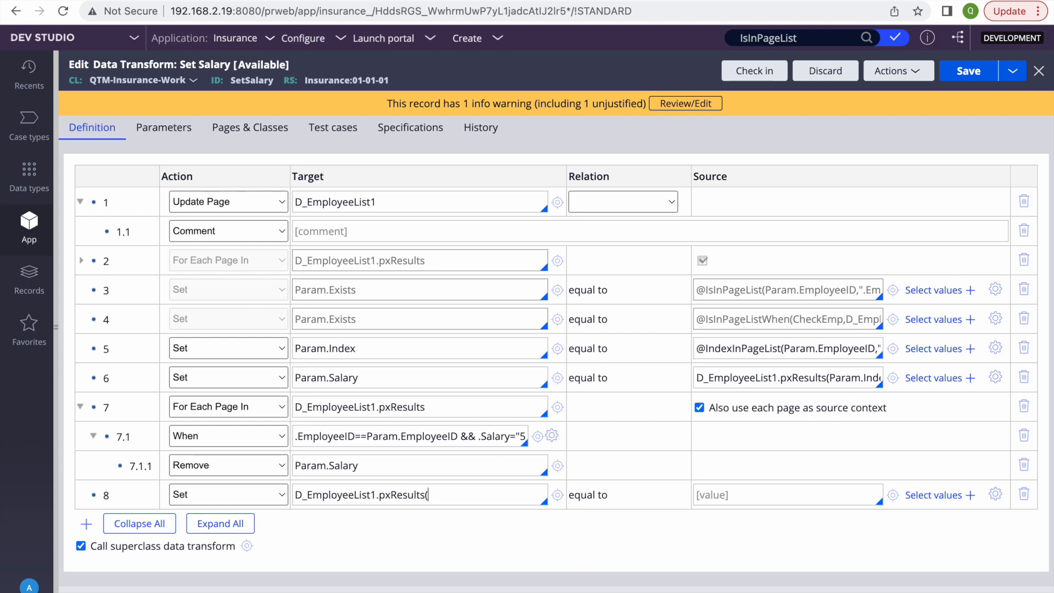
{"action": "type", "text": ")1"}
{"action": "left_click", "coordinate": [245, 495]}
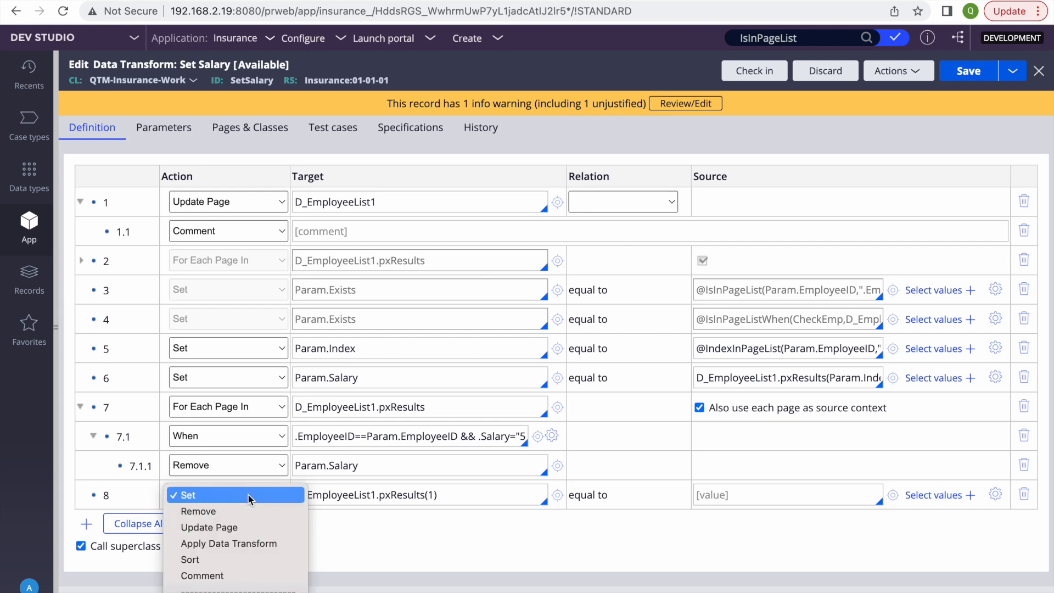
{"action": "left_click", "coordinate": [199, 511]}
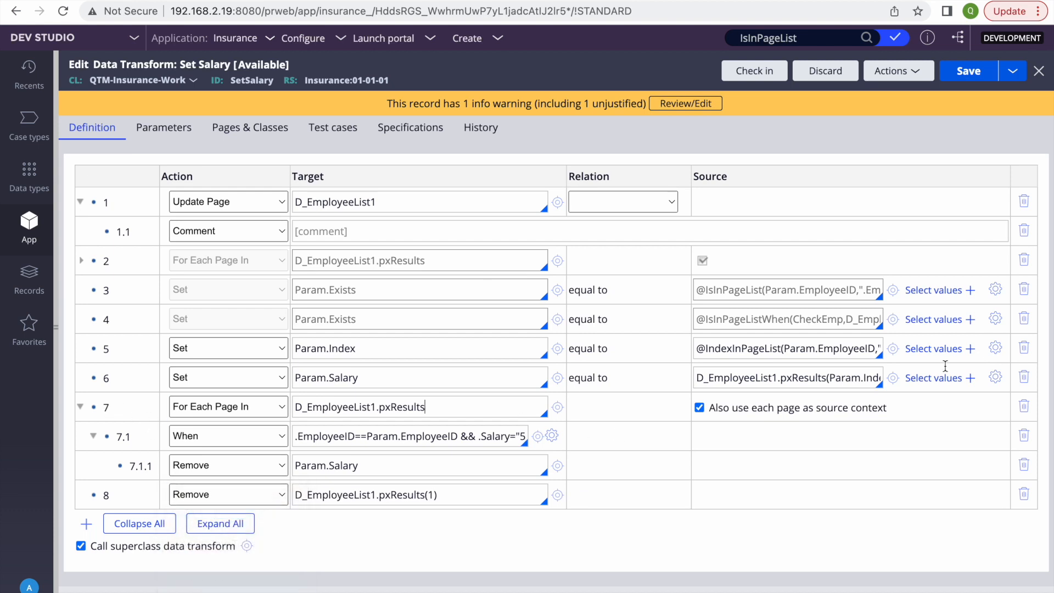
Step: Delete the For Each Page In block in row 7 along with its child rows and save the data transform
{"action": "left_click", "coordinate": [1028, 408]}
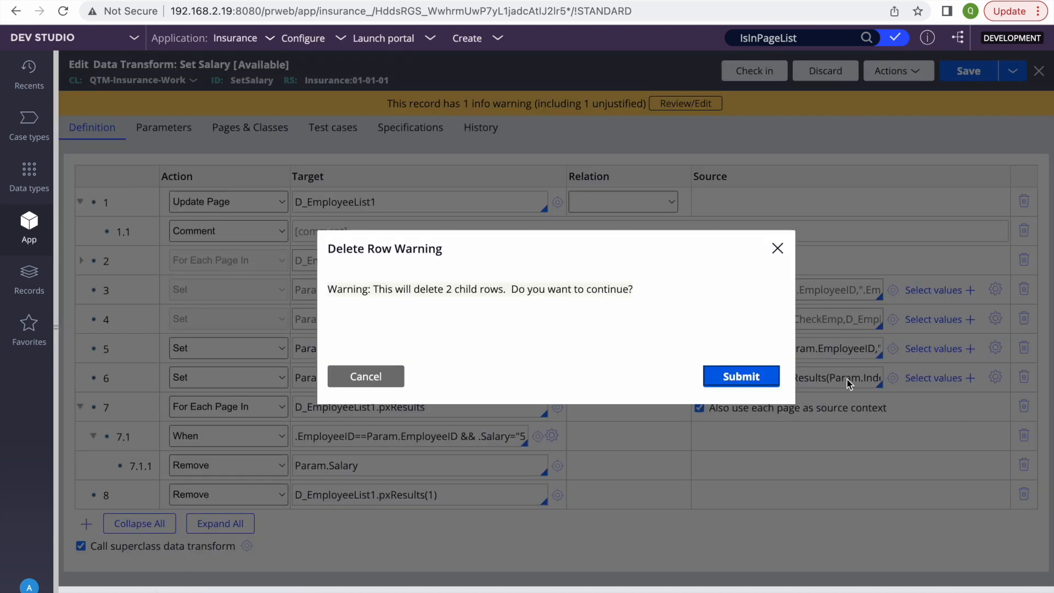
{"action": "left_click", "coordinate": [716, 370]}
{"action": "left_click", "coordinate": [969, 71]}
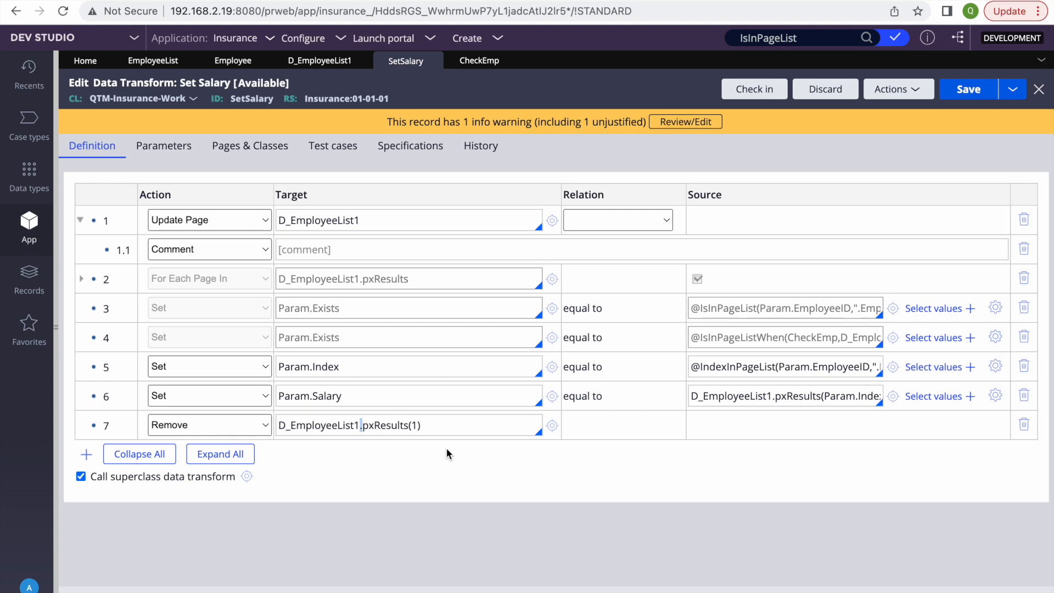
Step: Run the Set Salary data transform on an empty test page with tracing turned on
{"action": "left_click", "coordinate": [906, 90]}
{"action": "left_click", "coordinate": [834, 109]}
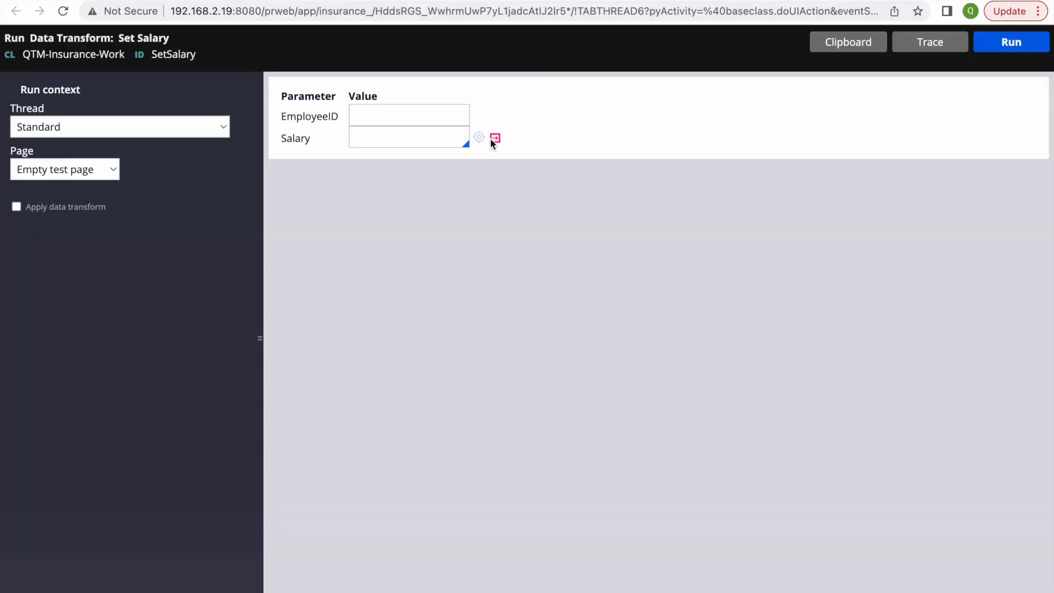
{"action": "left_click", "coordinate": [945, 42]}
{"action": "key", "text": "super+grave"}
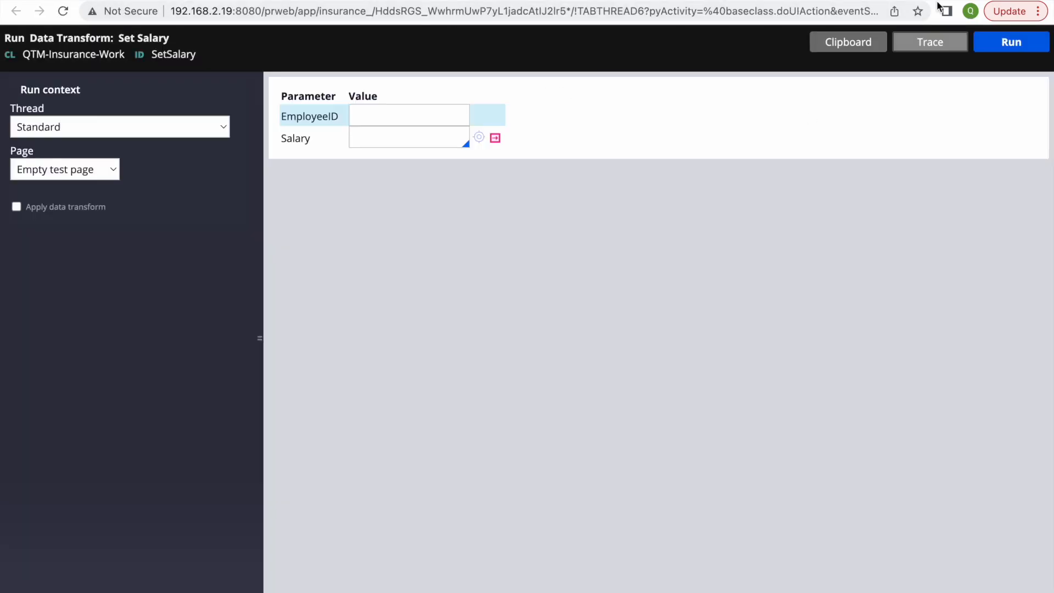
{"action": "left_click", "coordinate": [1008, 41]}
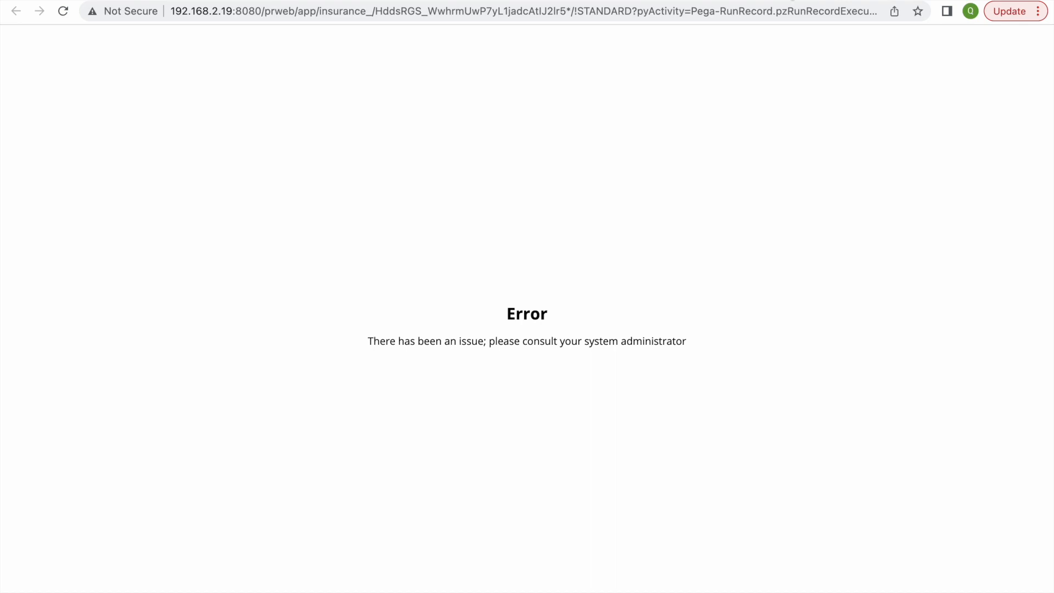
Step: Examine the exception details and Java stack trace of the Data Transform End event in the Tracer
{"action": "key", "text": "super+grave"}
{"action": "left_click", "coordinate": [600, 101]}
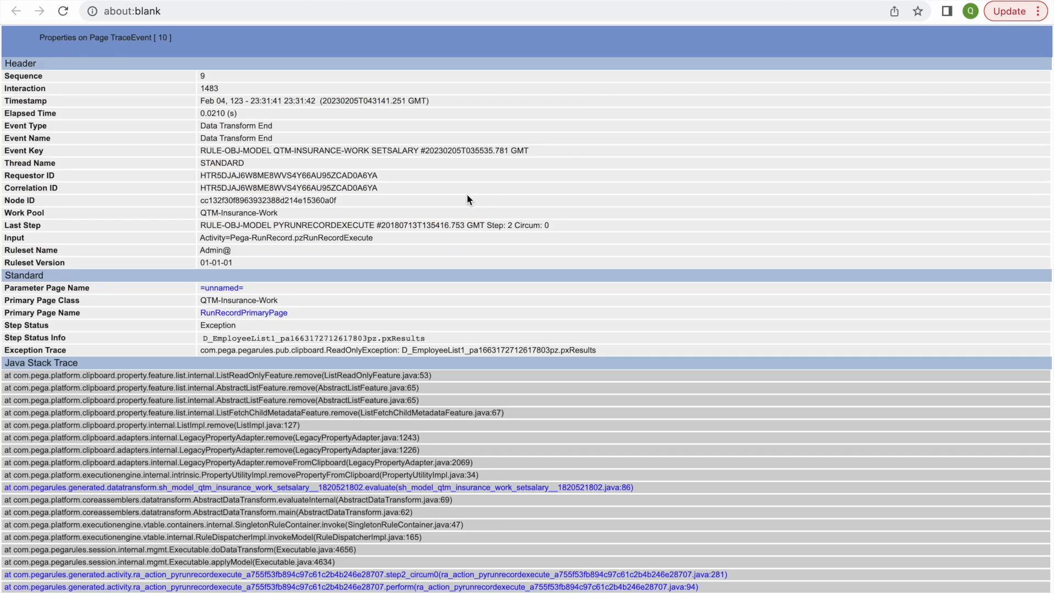
{"action": "scroll", "coordinate": [606, 319], "scroll_direction": "down", "scroll_amount": 15}
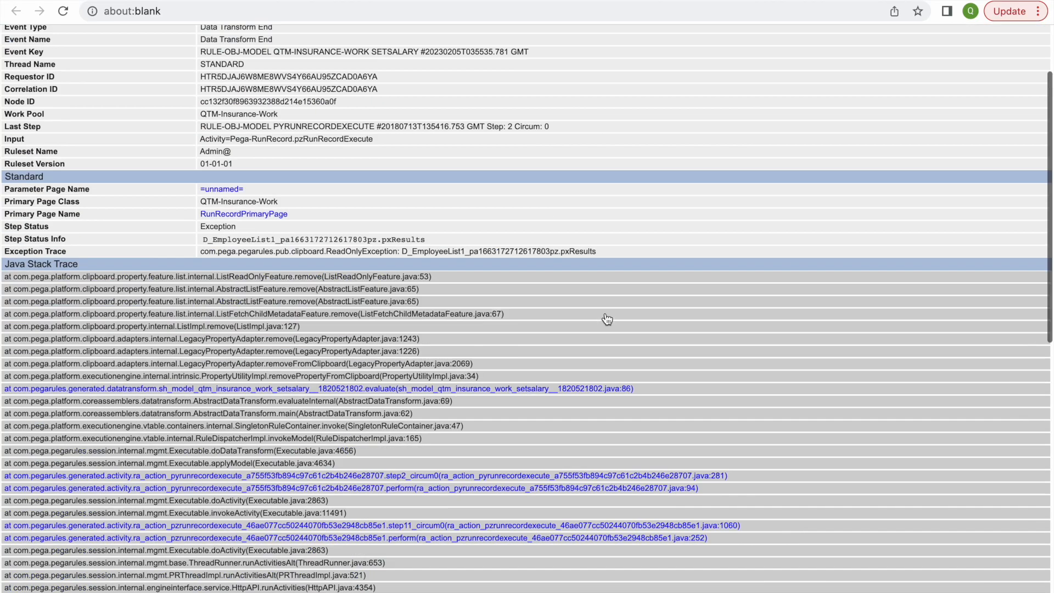
{"action": "scroll", "coordinate": [606, 317], "scroll_direction": "up", "scroll_amount": 15}
{"action": "scroll", "coordinate": [606, 318], "scroll_direction": "down", "scroll_amount": 12}
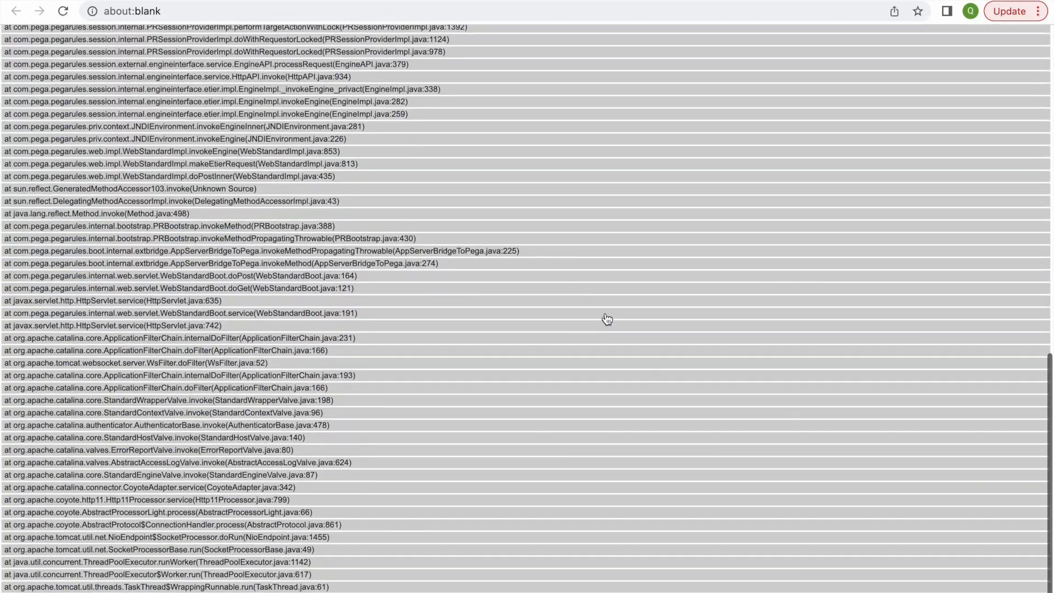
{"action": "key", "text": "super+w"}
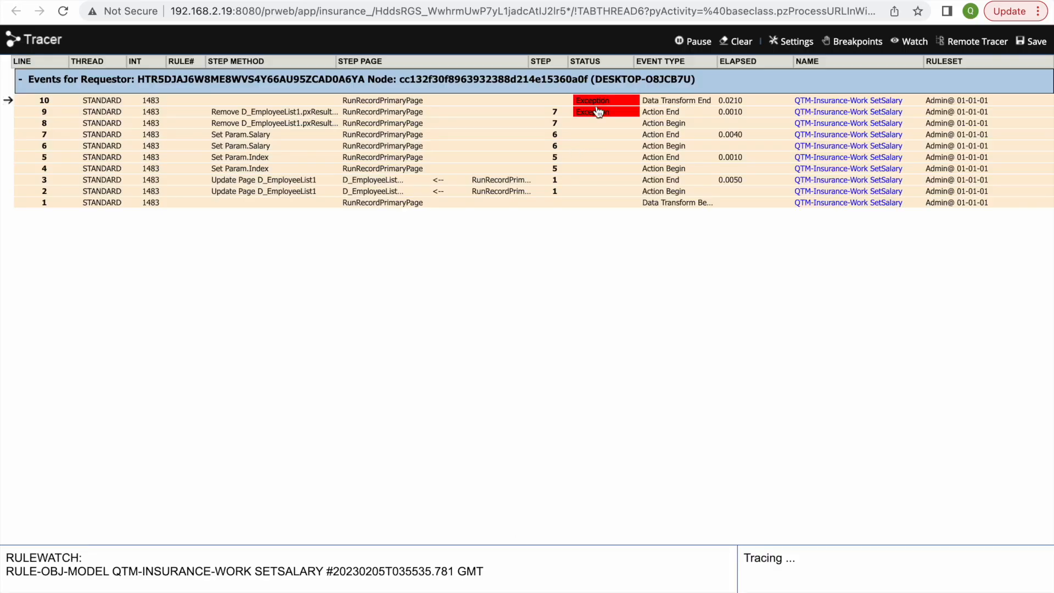
Step: Check out the D_EmployeeList1 data page, set its mode to Editable and save it
{"action": "left_click", "coordinate": [313, 1]}
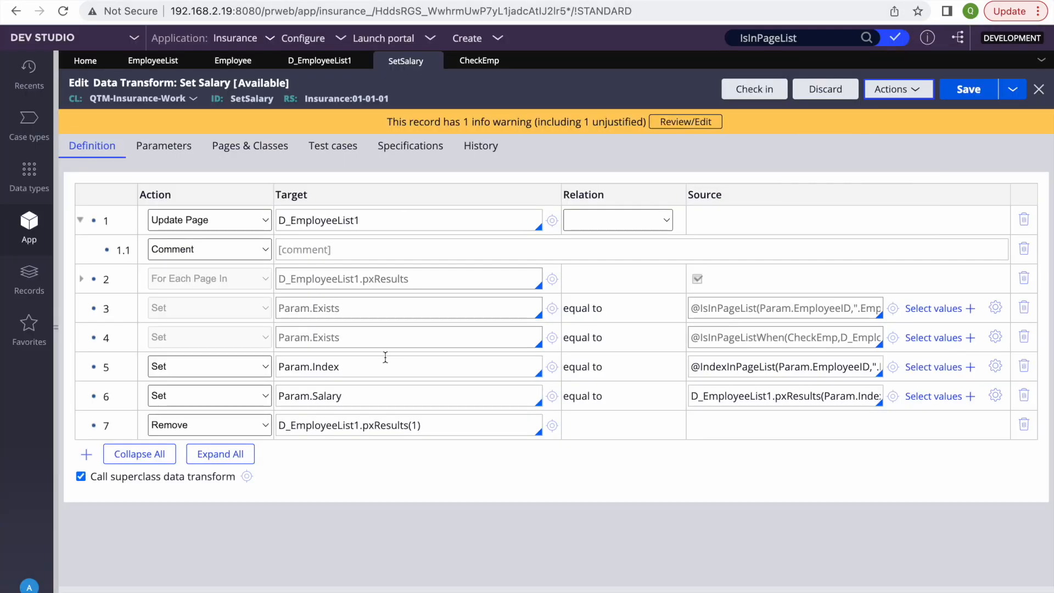
{"action": "left_click", "coordinate": [317, 427]}
{"action": "double_click", "coordinate": [316, 428]}
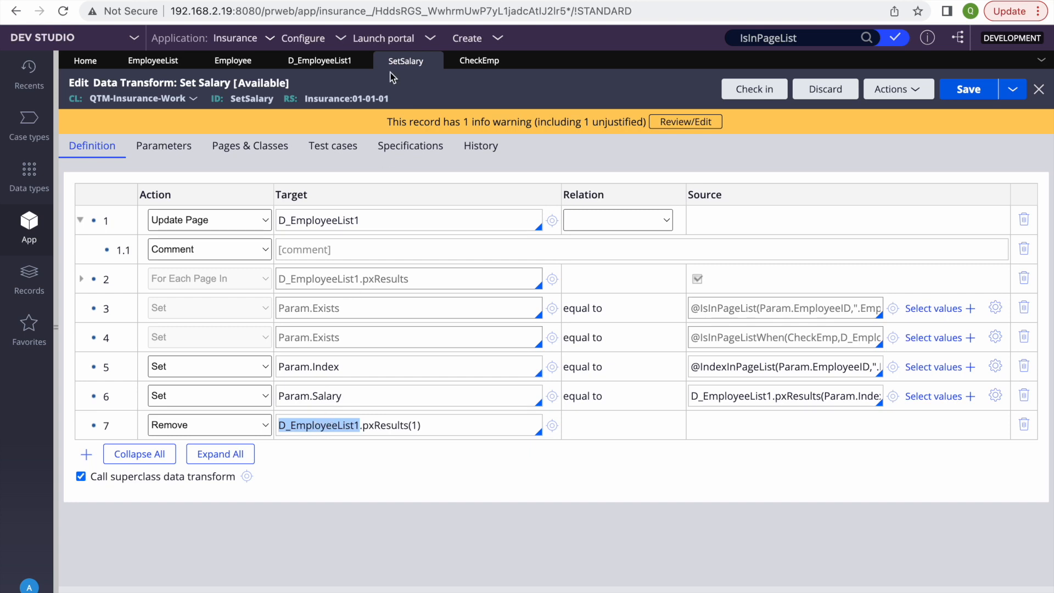
{"action": "left_click", "coordinate": [320, 61]}
{"action": "left_click", "coordinate": [94, 147]}
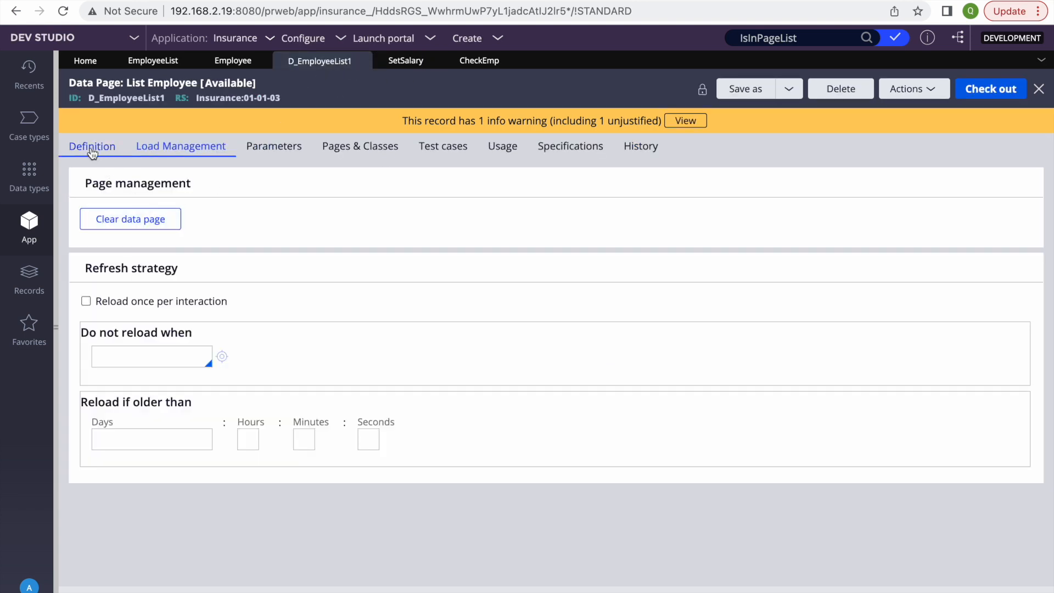
{"action": "left_click", "coordinate": [163, 320]}
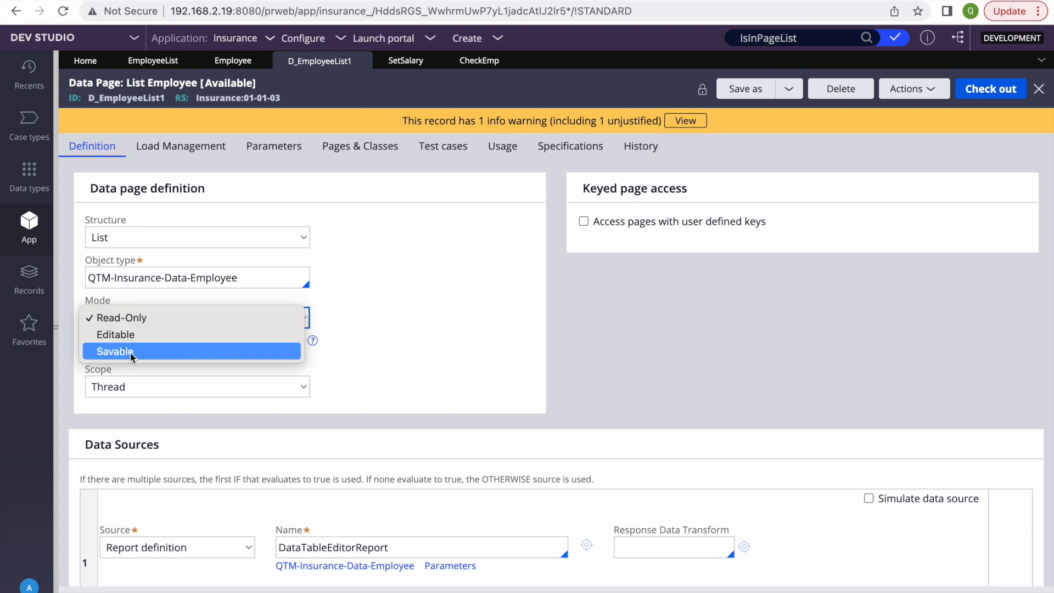
{"action": "left_click", "coordinate": [122, 337]}
{"action": "left_click", "coordinate": [981, 89]}
{"action": "left_click", "coordinate": [976, 89]}
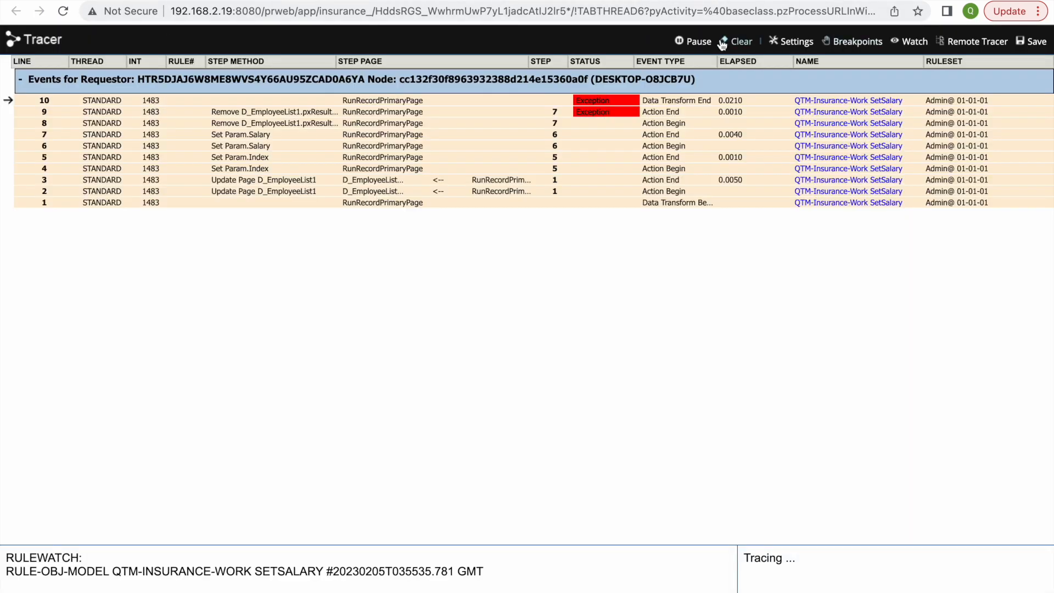
Step: Clear the recorded Tracer events and rerun the Set Salary data transform
{"action": "left_click", "coordinate": [730, 42]}
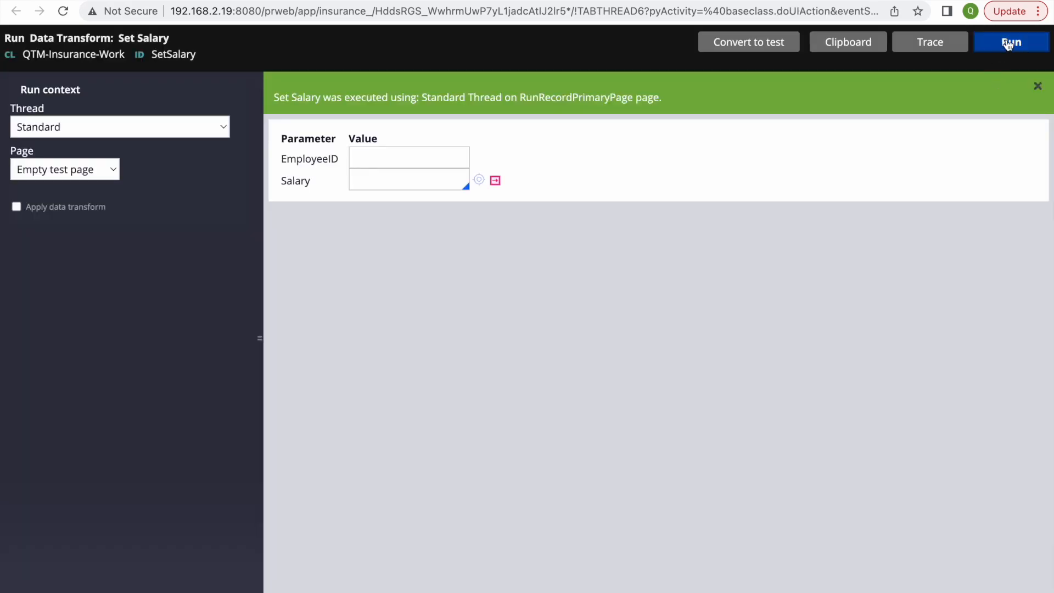
{"action": "left_click", "coordinate": [1008, 43]}
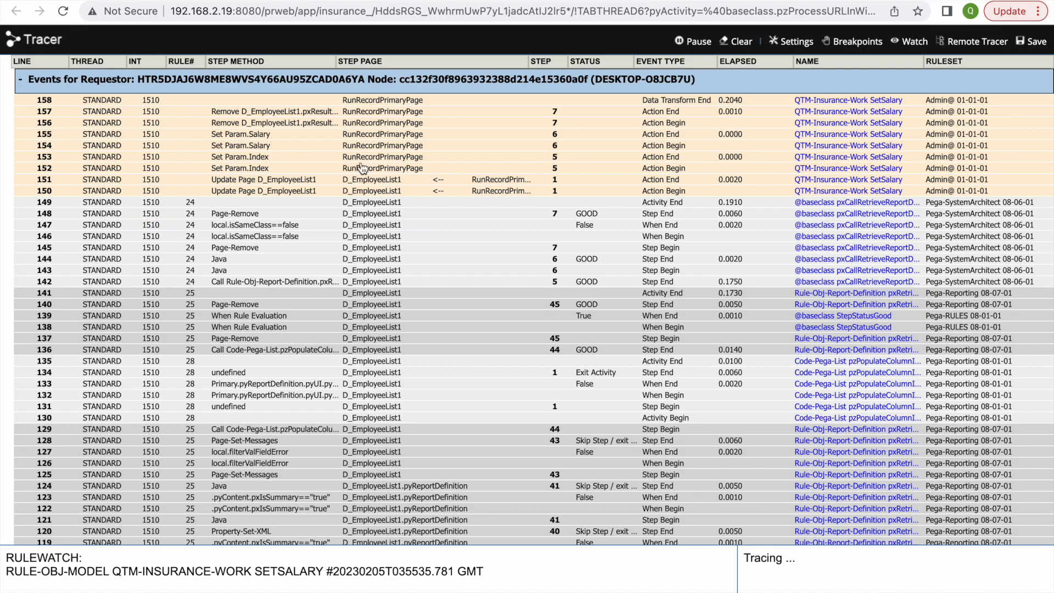
Step: Examine the D_EmployeeList1 page properties, including pxResultCount, from the Update Page trace event
{"action": "left_click", "coordinate": [357, 181]}
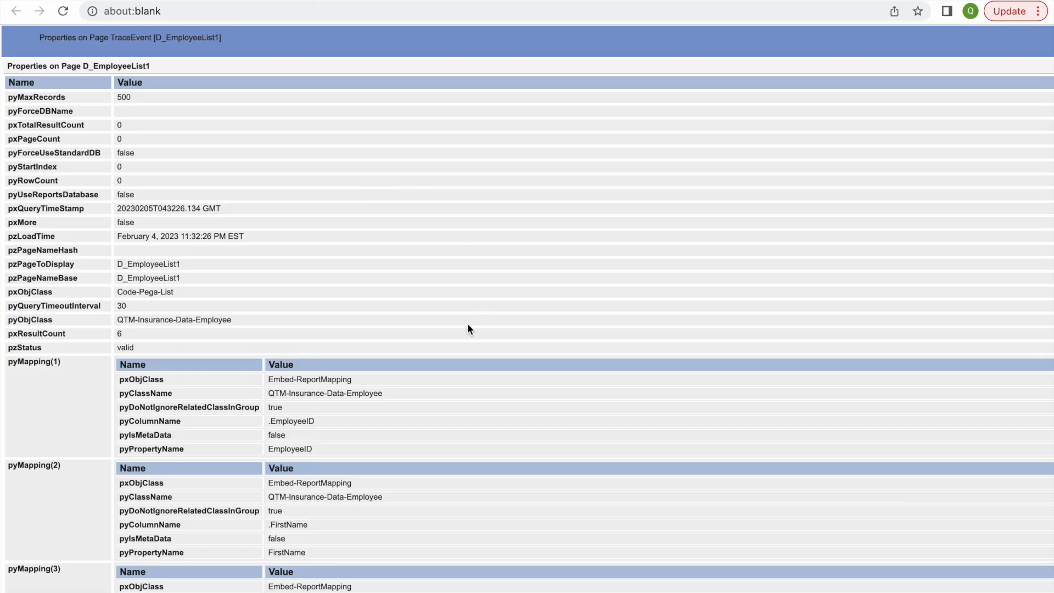
{"action": "scroll", "coordinate": [468, 326], "scroll_direction": "down", "scroll_amount": 20}
{"action": "scroll", "coordinate": [468, 329], "scroll_direction": "down", "scroll_amount": 20}
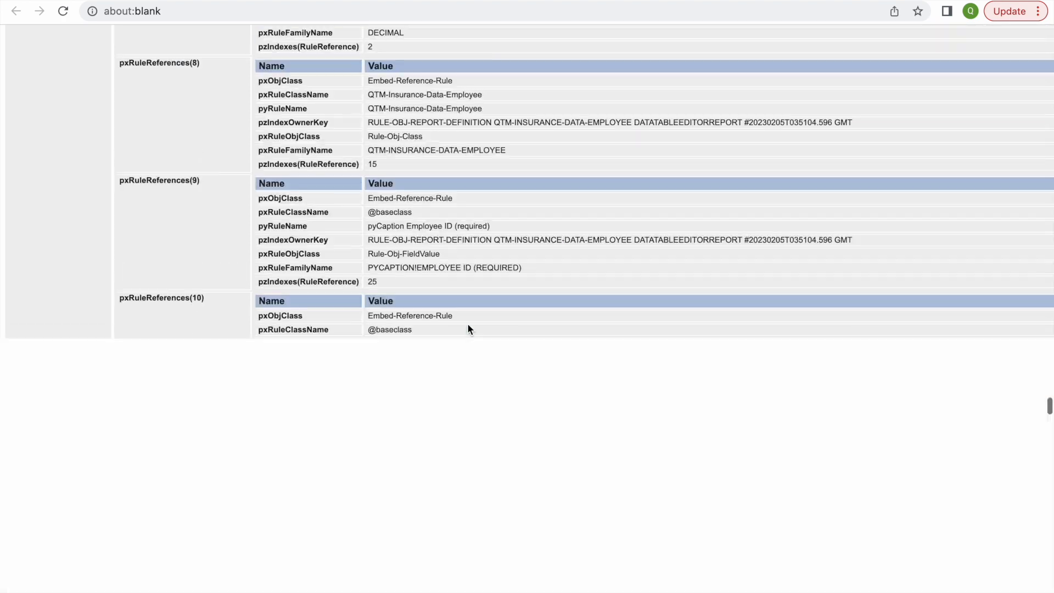
{"action": "scroll", "coordinate": [468, 326], "scroll_direction": "up", "scroll_amount": 20}
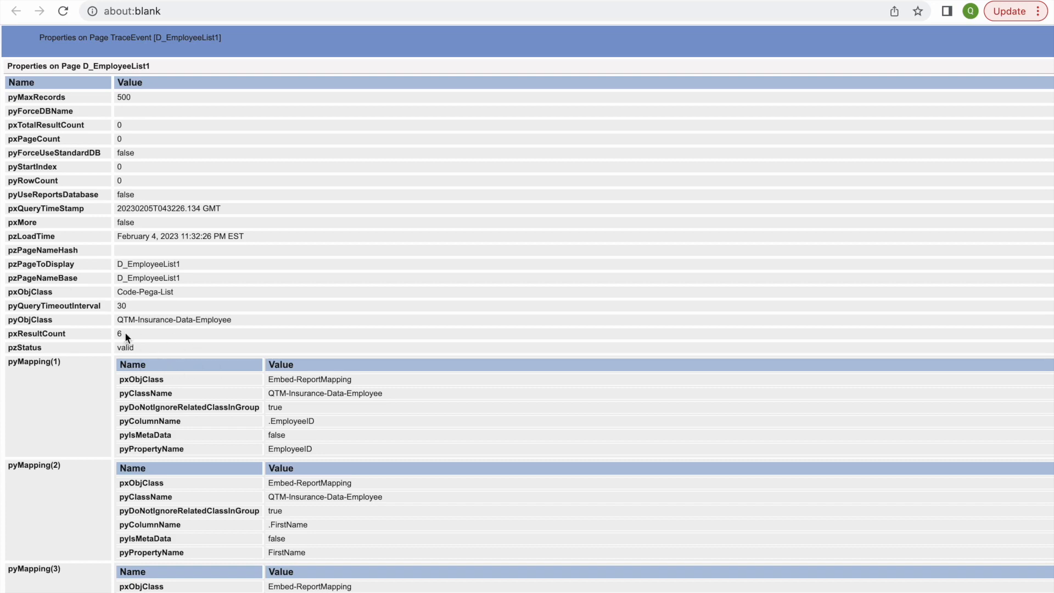
Step: Open the Clipboard from Dev Studio and switch its thread to Standard
{"action": "mouse_move", "coordinate": [291, 4]}
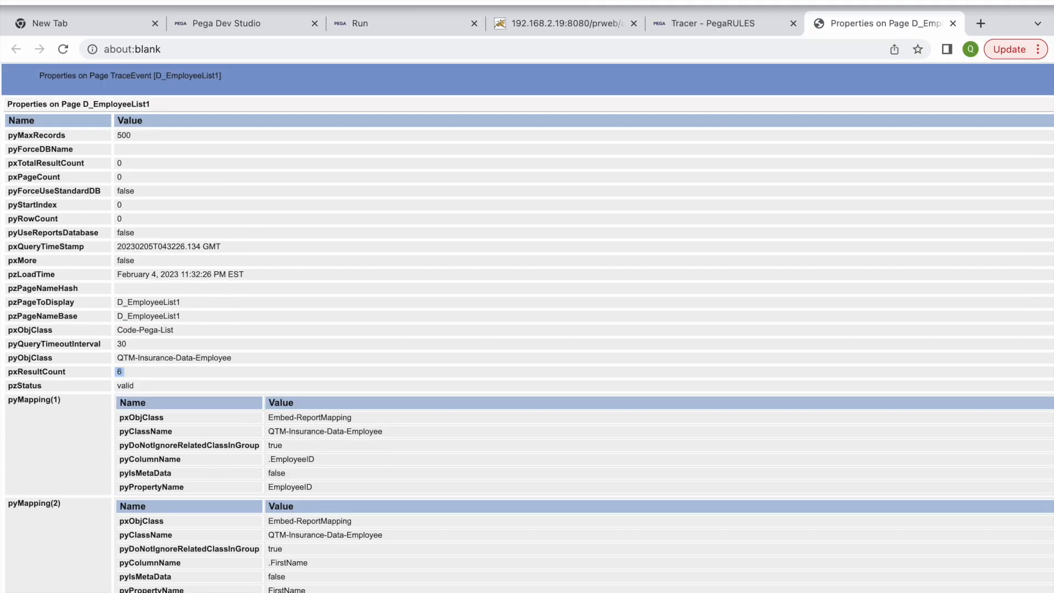
{"action": "left_click", "coordinate": [226, 24]}
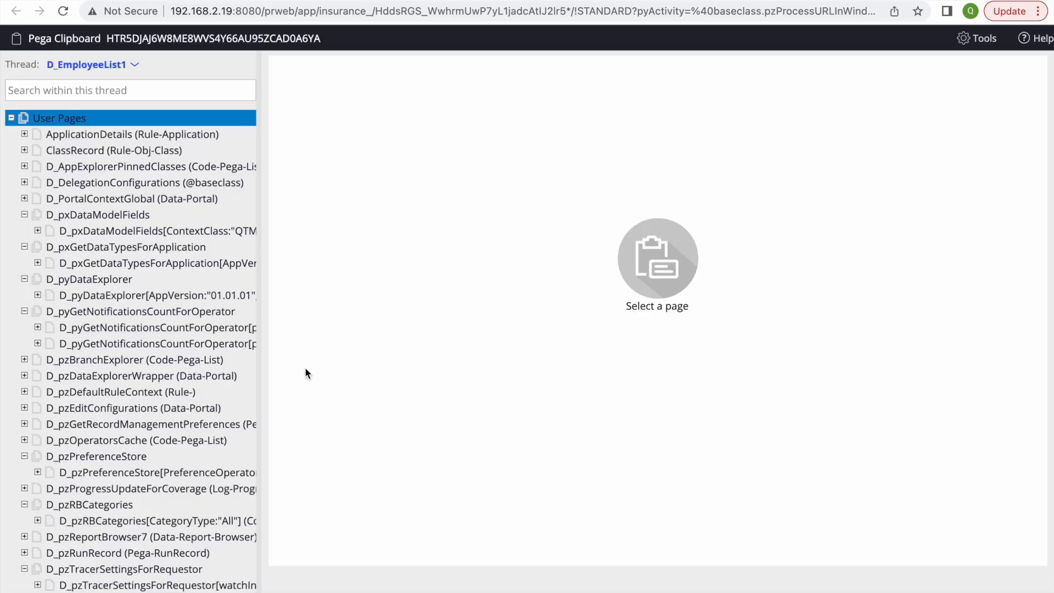
{"action": "left_click", "coordinate": [135, 65]}
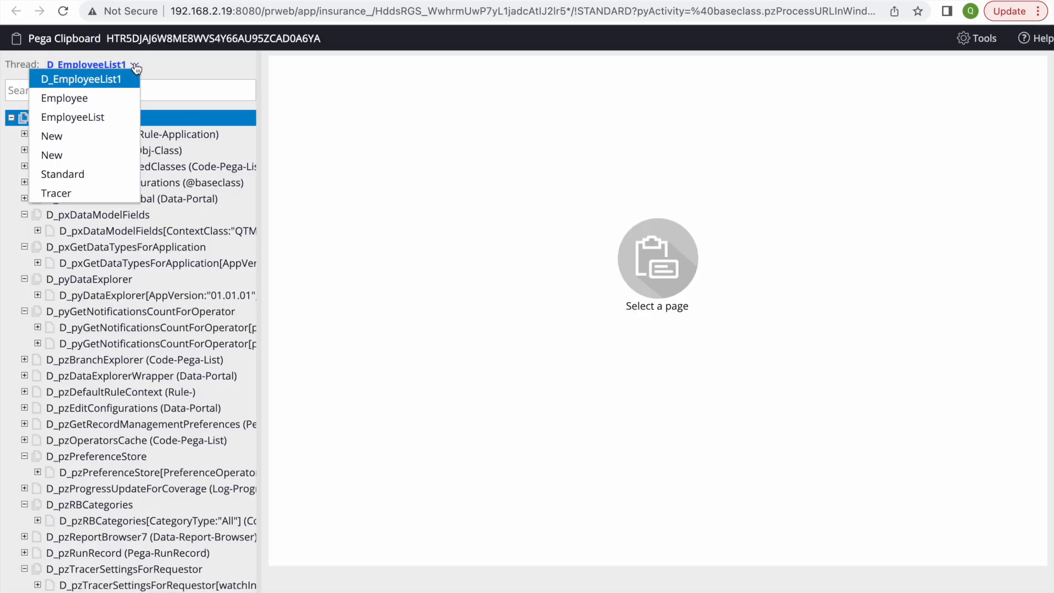
{"action": "left_click", "coordinate": [82, 174]}
Step: Look through the user pages of the Standard thread for the D_EmployeeList1 page
{"action": "left_click", "coordinate": [98, 339]}
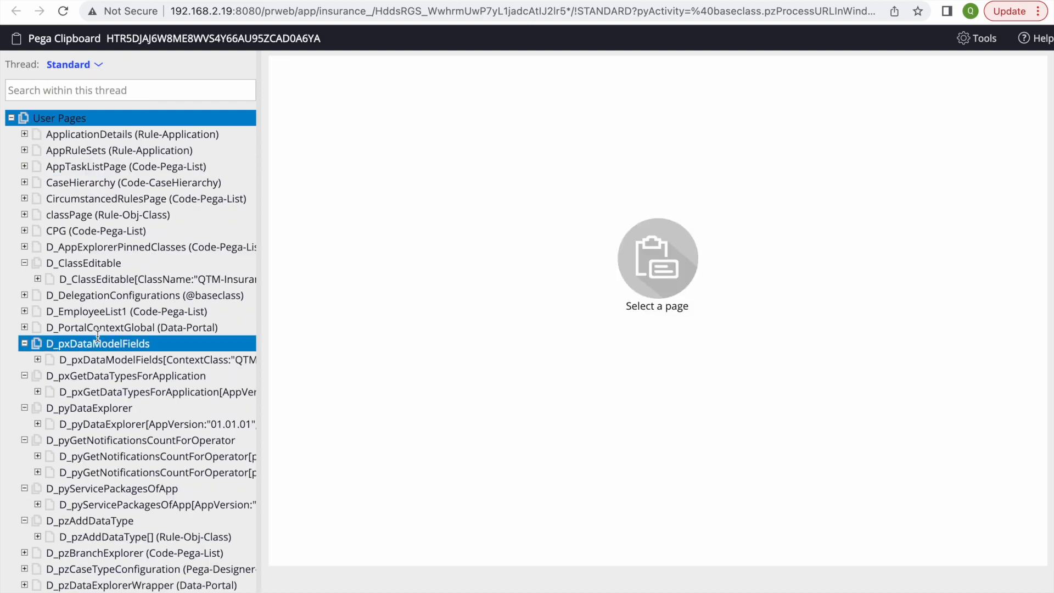
{"action": "scroll", "coordinate": [97, 336], "scroll_direction": "down", "scroll_amount": 3}
{"action": "left_click", "coordinate": [88, 448]}
{"action": "scroll", "coordinate": [83, 445], "scroll_direction": "down", "scroll_amount": 4}
{"action": "left_click", "coordinate": [81, 440]}
{"action": "scroll", "coordinate": [81, 444], "scroll_direction": "down", "scroll_amount": 4}
{"action": "left_click", "coordinate": [82, 442]}
{"action": "scroll", "coordinate": [82, 444], "scroll_direction": "down", "scroll_amount": 4}
{"action": "left_click", "coordinate": [81, 446]}
{"action": "scroll", "coordinate": [81, 444], "scroll_direction": "down", "scroll_amount": 5}
{"action": "left_click", "coordinate": [81, 443]}
{"action": "scroll", "coordinate": [81, 443], "scroll_direction": "down", "scroll_amount": 4}
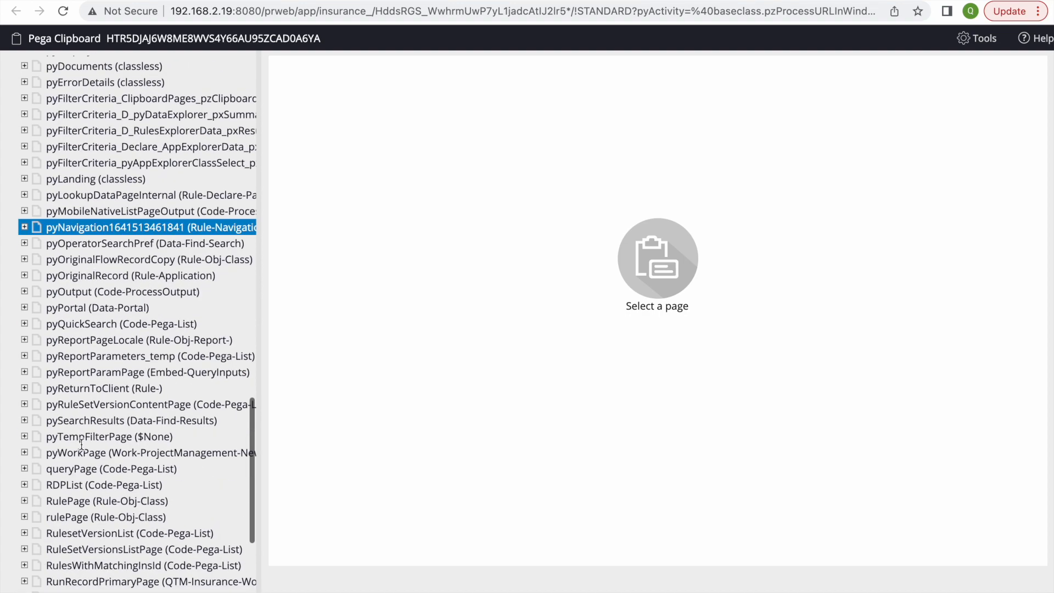
{"action": "left_click", "coordinate": [81, 439]}
{"action": "scroll", "coordinate": [81, 443], "scroll_direction": "down", "scroll_amount": 4}
{"action": "left_click", "coordinate": [81, 443]}
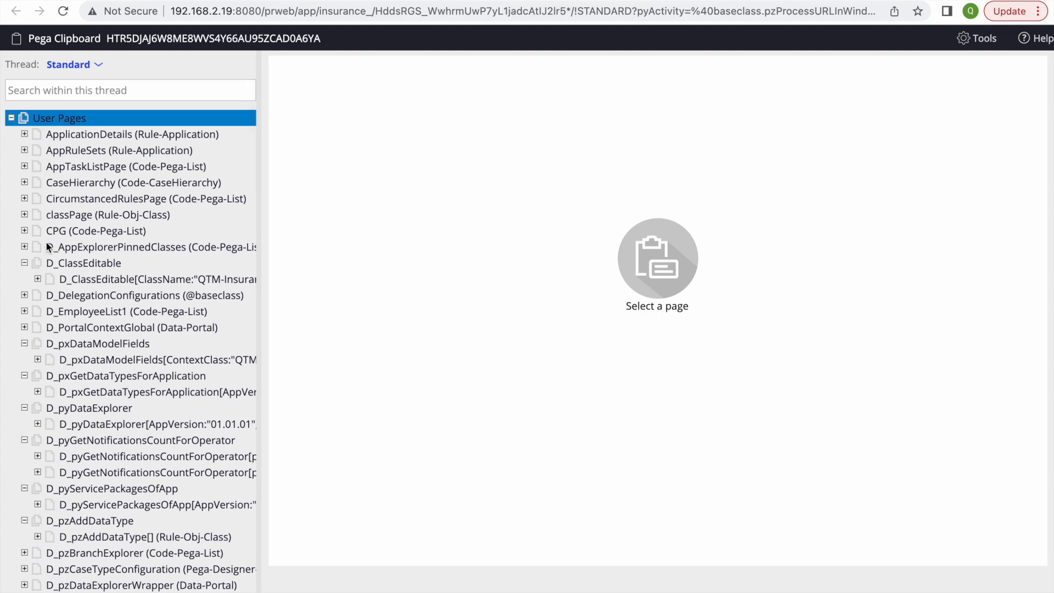
Step: Expand D_EmployeeList1 and its pxResults list, and examine the employee entries from pxResults(6) up to pxResults(1)
{"action": "left_click", "coordinate": [24, 311]}
{"action": "left_click", "coordinate": [37, 327]}
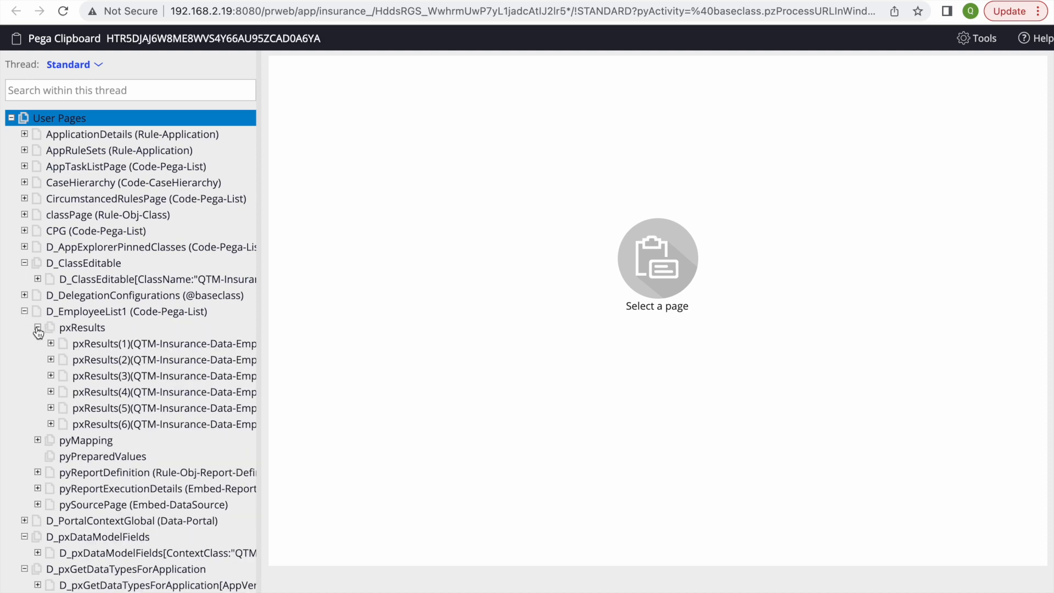
{"action": "left_click", "coordinate": [125, 429]}
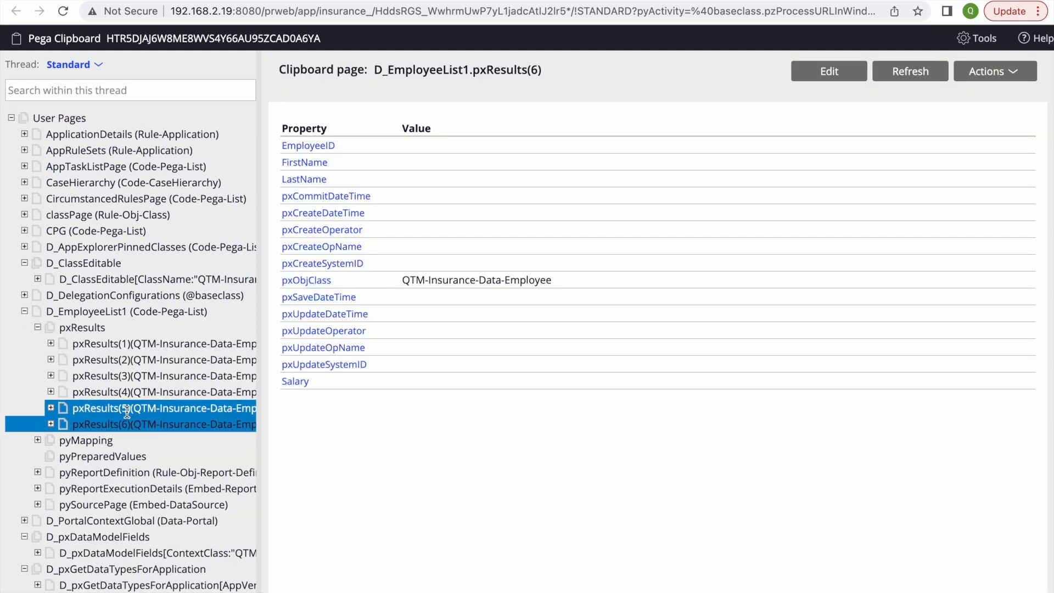
{"action": "left_click", "coordinate": [126, 411]}
{"action": "left_click", "coordinate": [127, 394]}
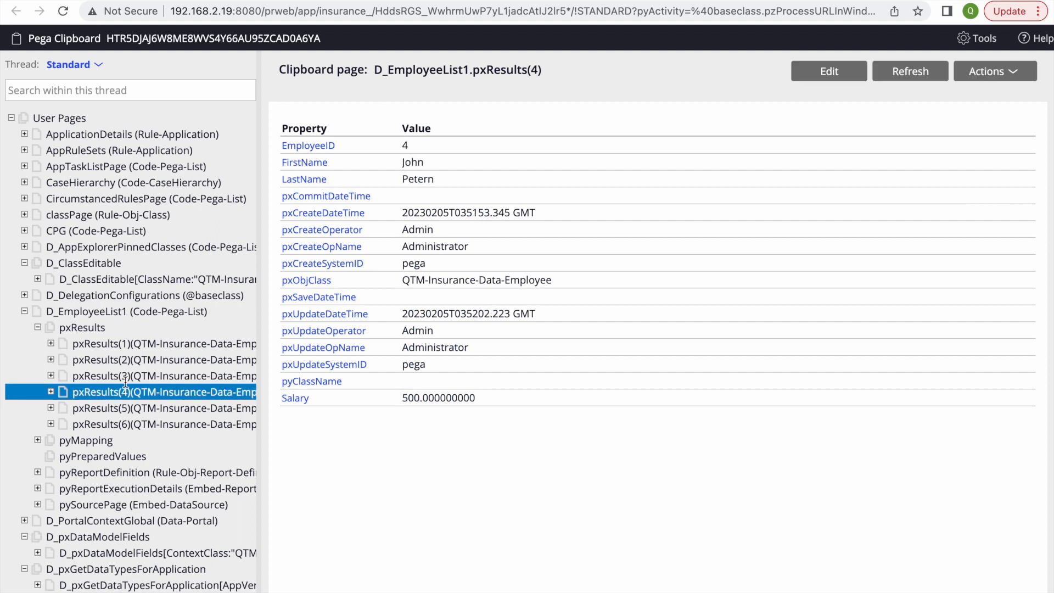
{"action": "left_click", "coordinate": [128, 378]}
{"action": "left_click", "coordinate": [132, 361]}
{"action": "left_click", "coordinate": [122, 345]}
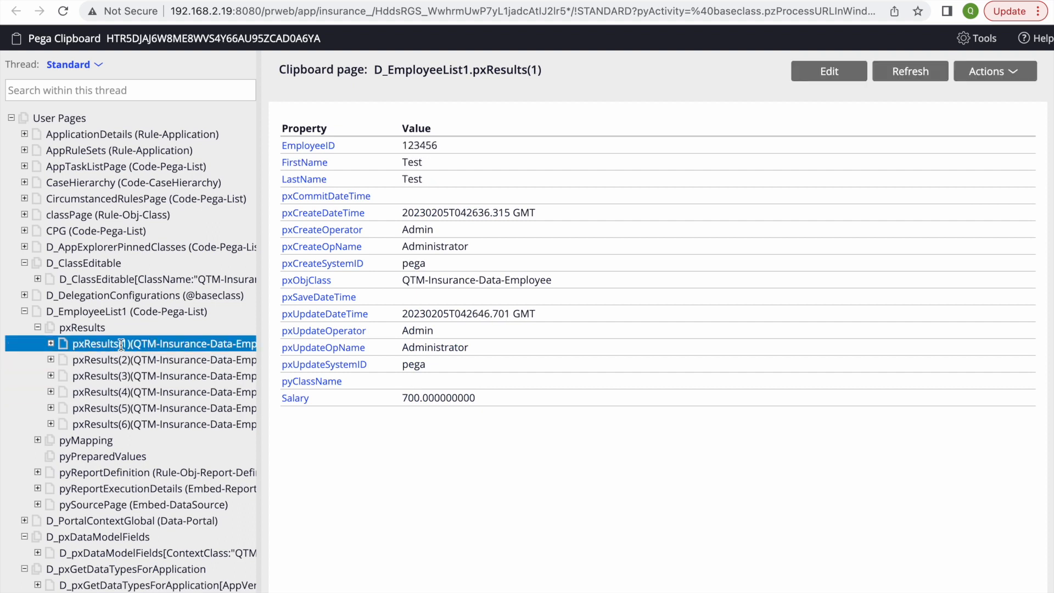
Step: Recheck the employee data in pxResults(6) through pxResults(1) to see which entry was removed, ending on pxResults(6)
{"action": "left_click", "coordinate": [112, 425]}
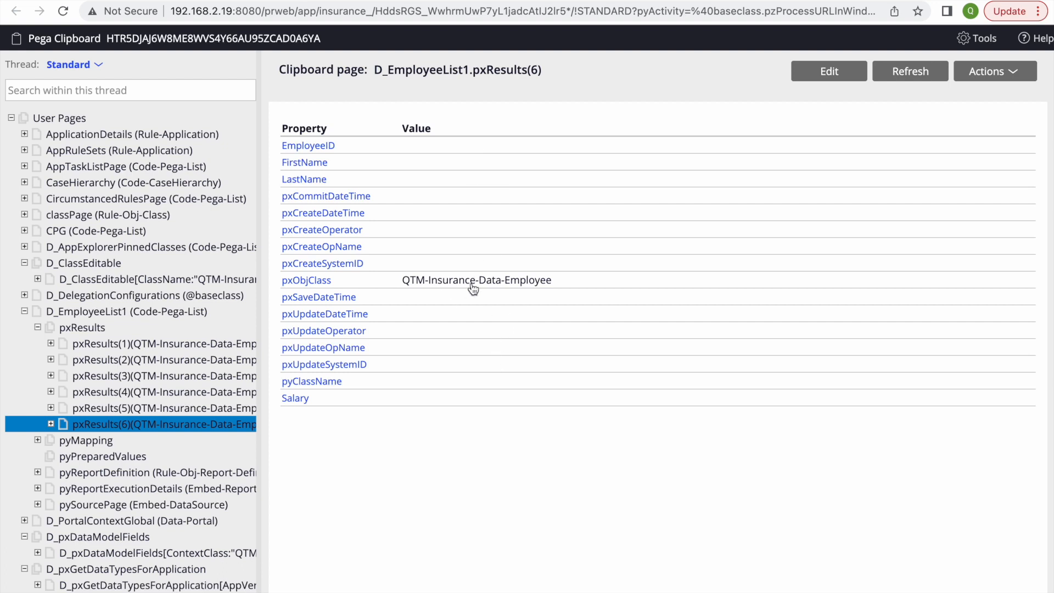
{"action": "left_click", "coordinate": [159, 408]}
{"action": "left_click", "coordinate": [169, 391]}
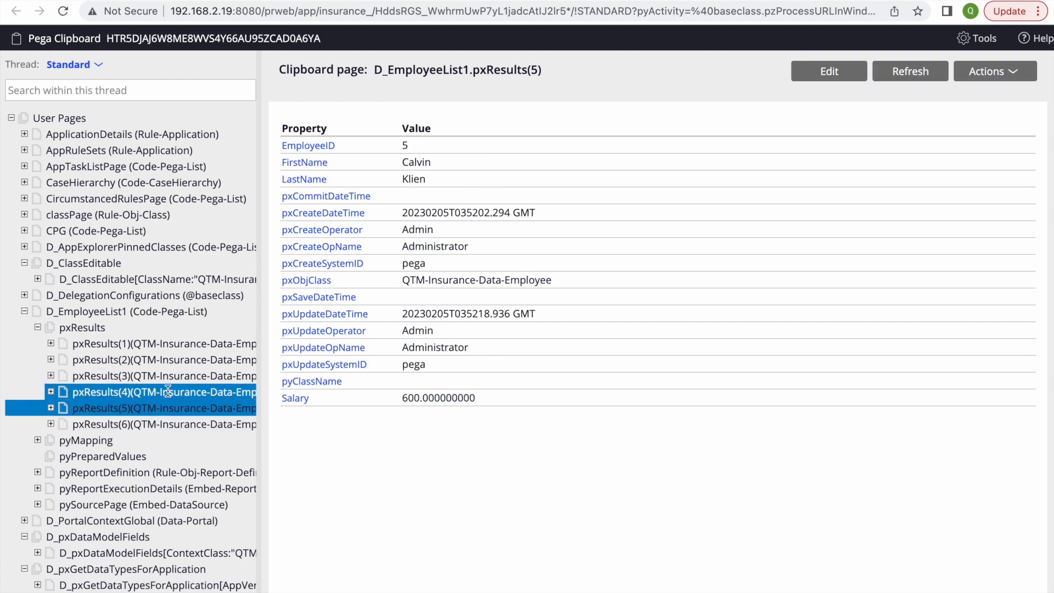
{"action": "left_click", "coordinate": [168, 377]}
{"action": "left_click", "coordinate": [170, 361]}
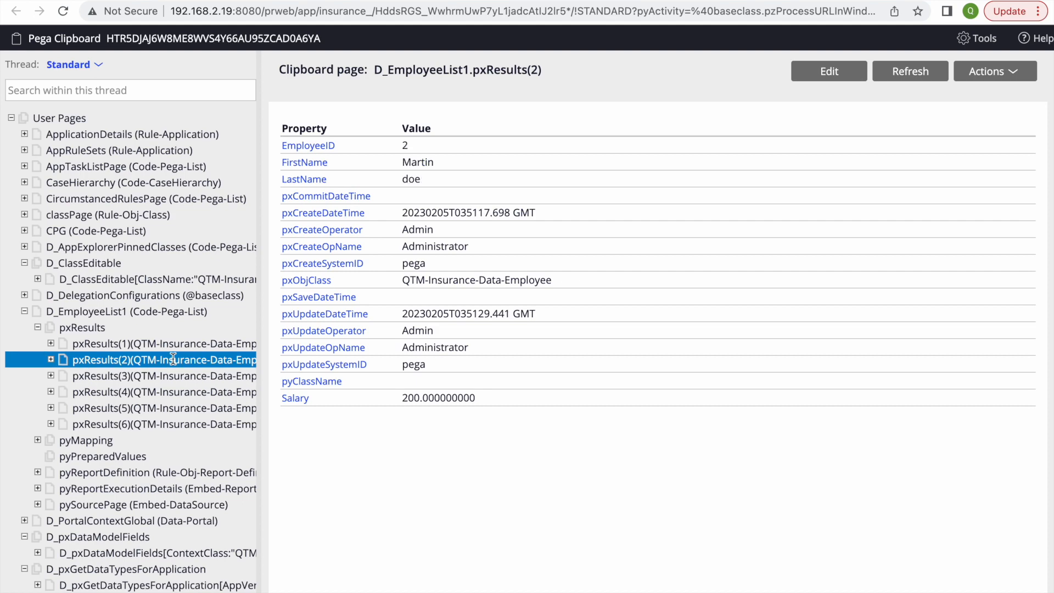
{"action": "left_click", "coordinate": [187, 344]}
{"action": "left_click", "coordinate": [124, 429]}
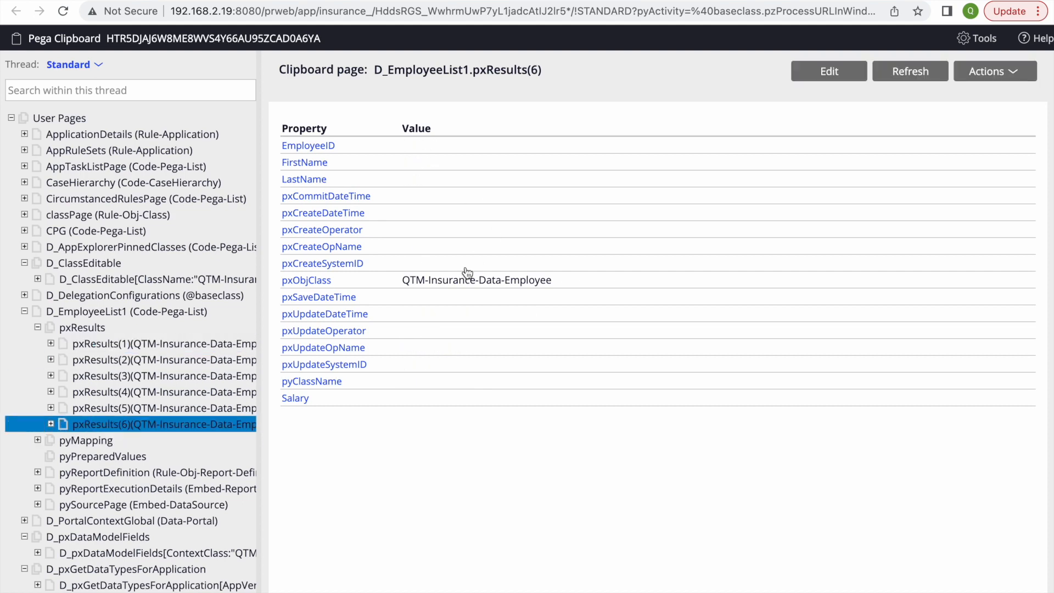
Step: Return to the SetSalary data transform in Dev Studio
{"action": "left_click", "coordinate": [165, 1]}
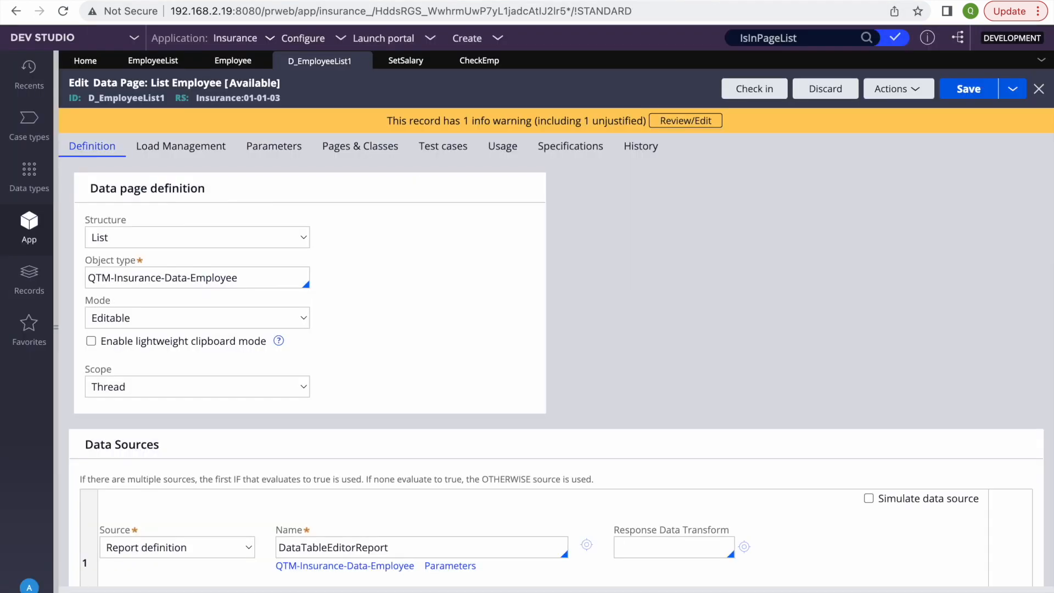
{"action": "left_click", "coordinate": [403, 61]}
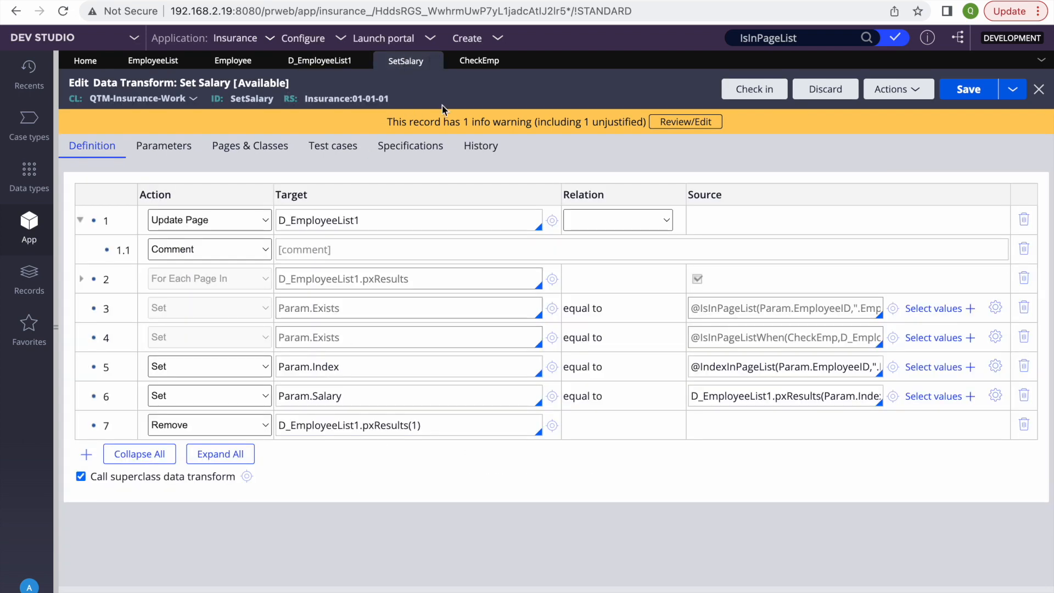
Step: Compare the Remove target in SetSalary with the Clipboard entries pxResults(6), (5), (4) and (1) of D_EmployeeList1, ending back on SetSalary
{"action": "left_click", "coordinate": [431, 1]}
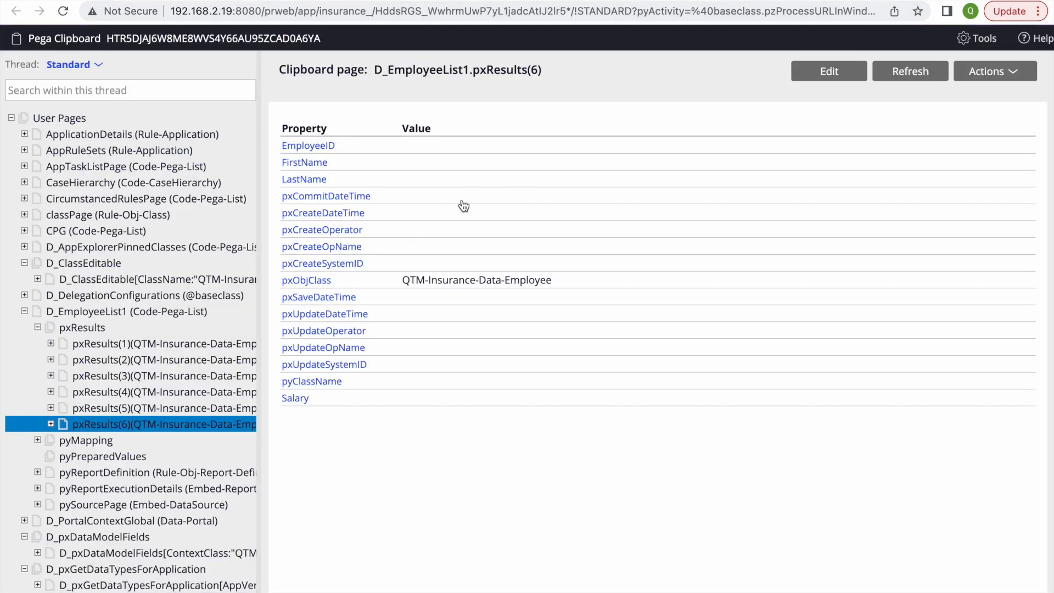
{"action": "triple_click", "coordinate": [537, 68]}
{"action": "left_click", "coordinate": [330, 1]}
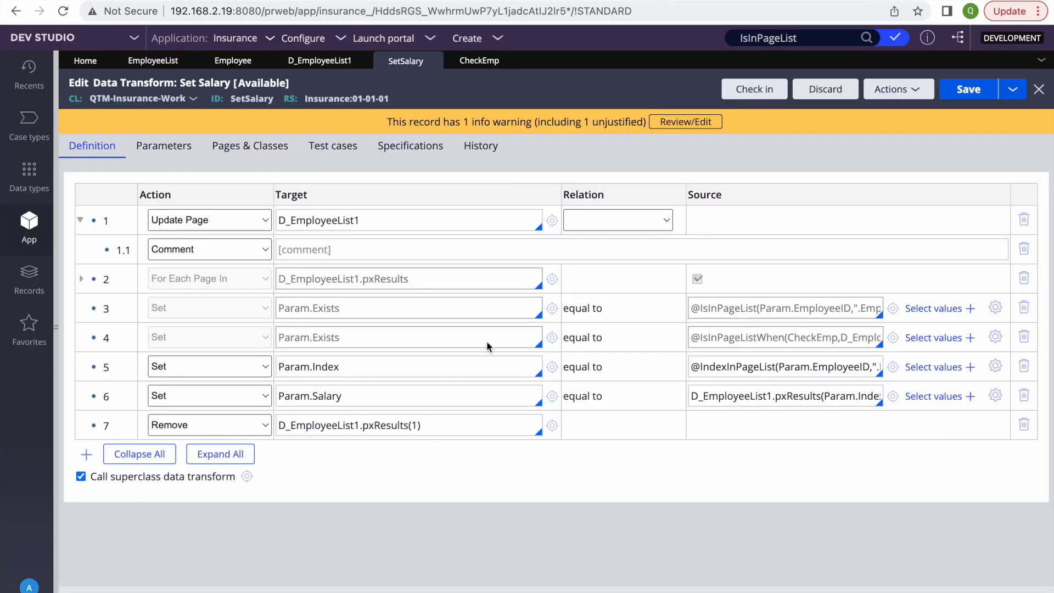
{"action": "left_click", "coordinate": [415, 423]}
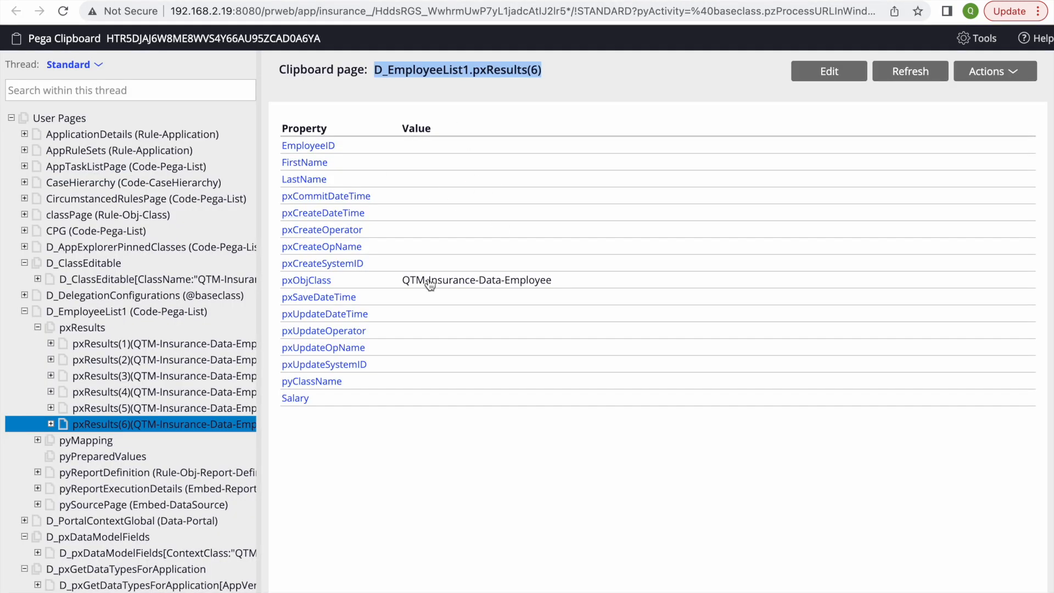
{"action": "left_click", "coordinate": [160, 408]}
{"action": "left_click", "coordinate": [160, 392]}
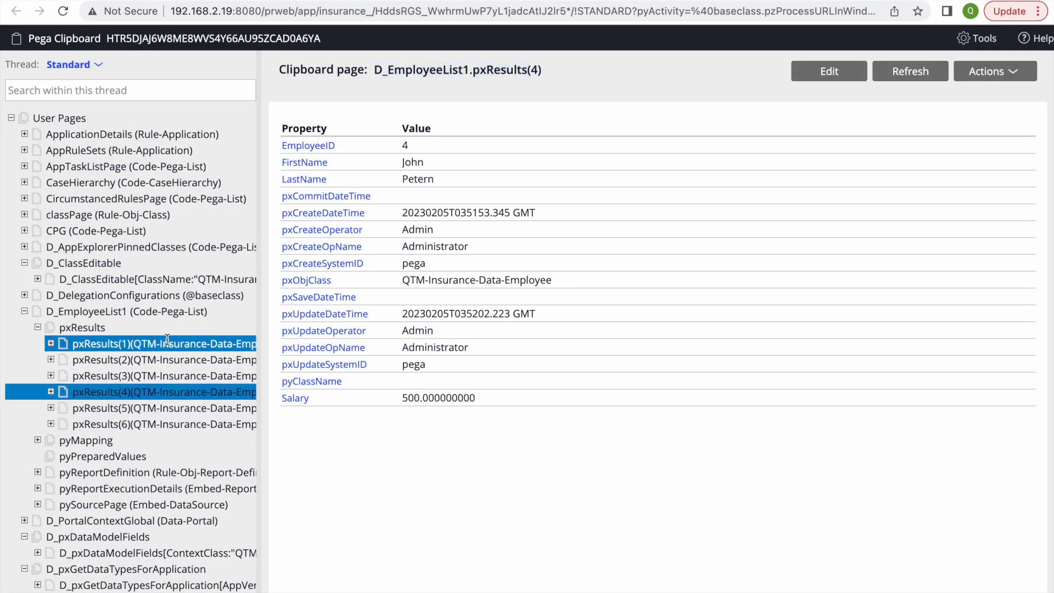
{"action": "left_click", "coordinate": [159, 344]}
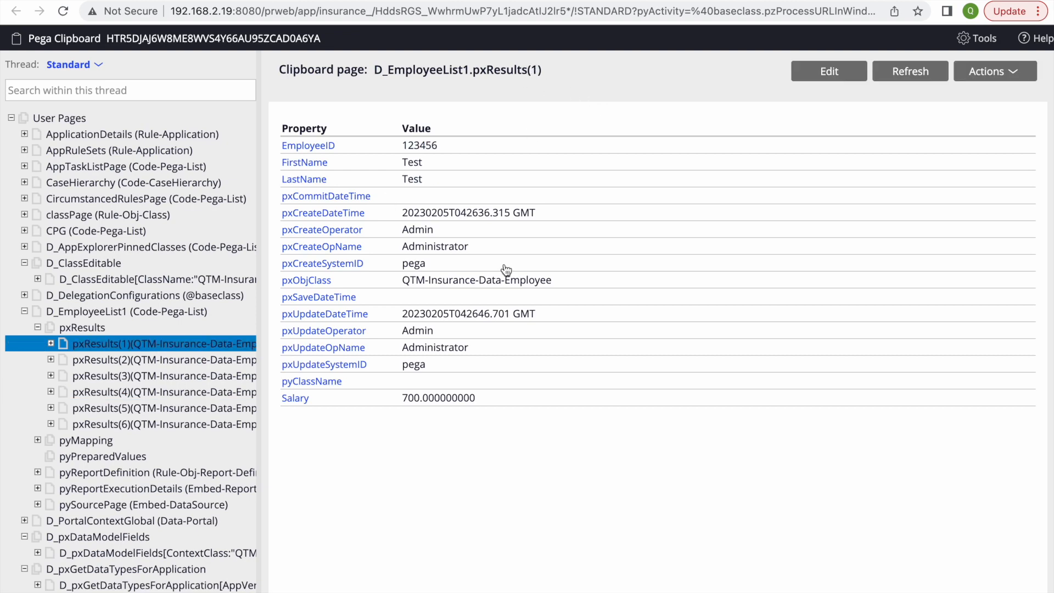
{"action": "left_click", "coordinate": [183, 425]}
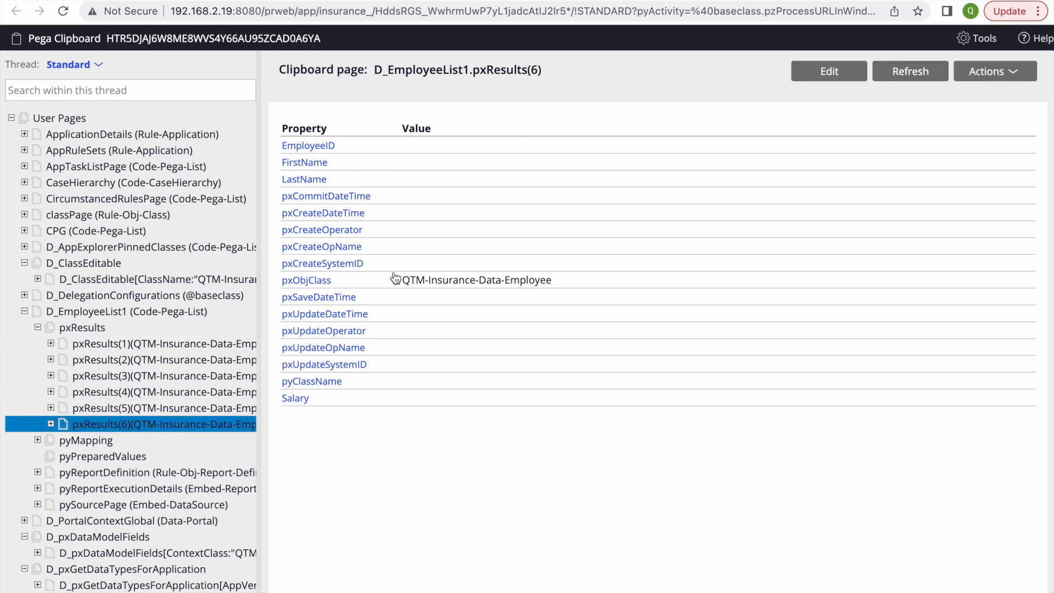
{"action": "key", "text": "ctrl+shift+Tab"}
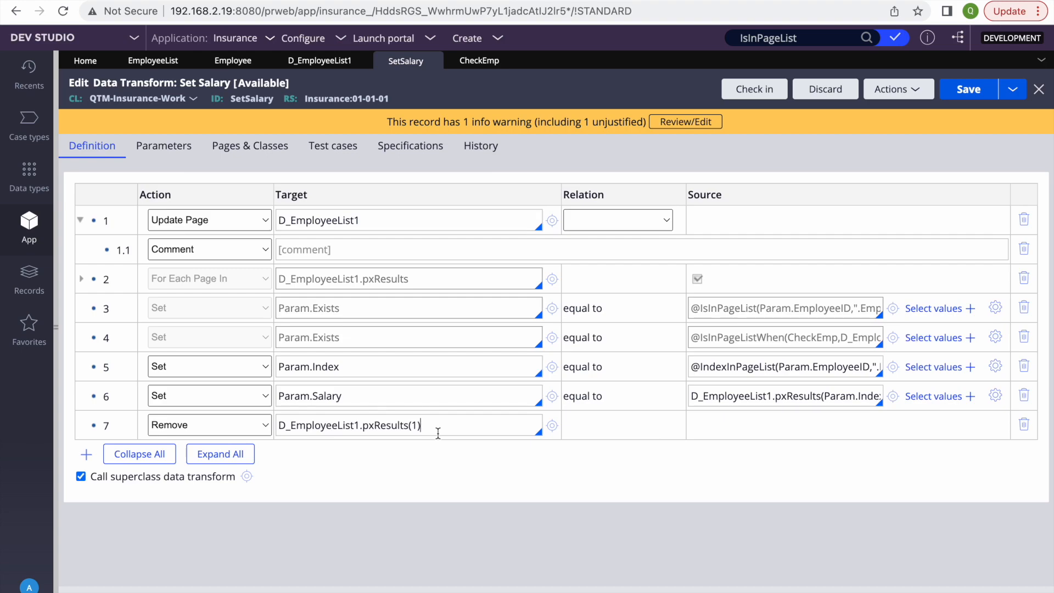
{"action": "key", "text": "ctrl+Tab"}
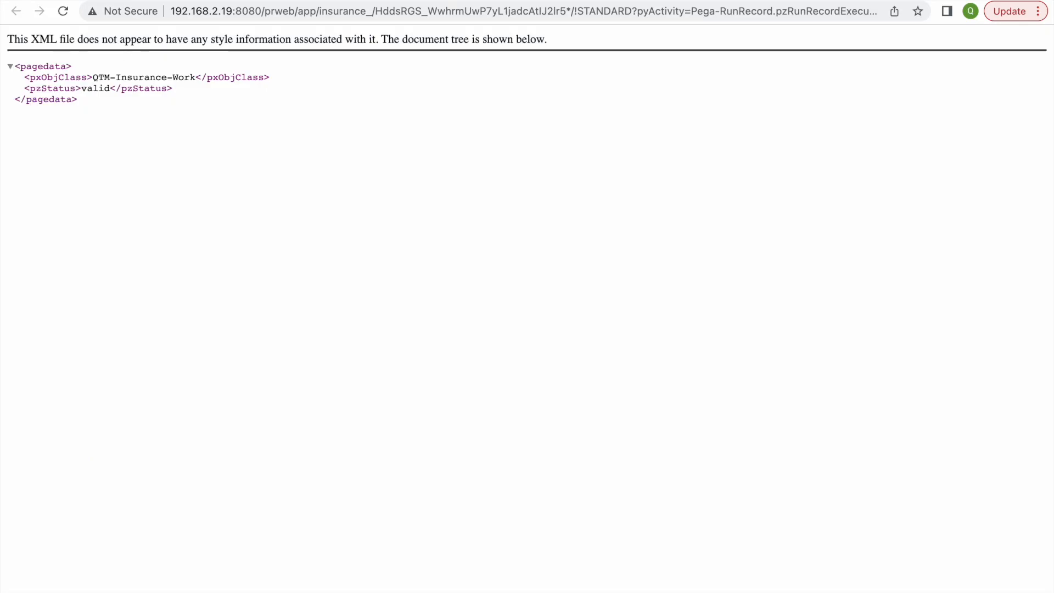
{"action": "key", "text": "ctrl+Tab"}
{"action": "key", "text": "ctrl+Tab"}
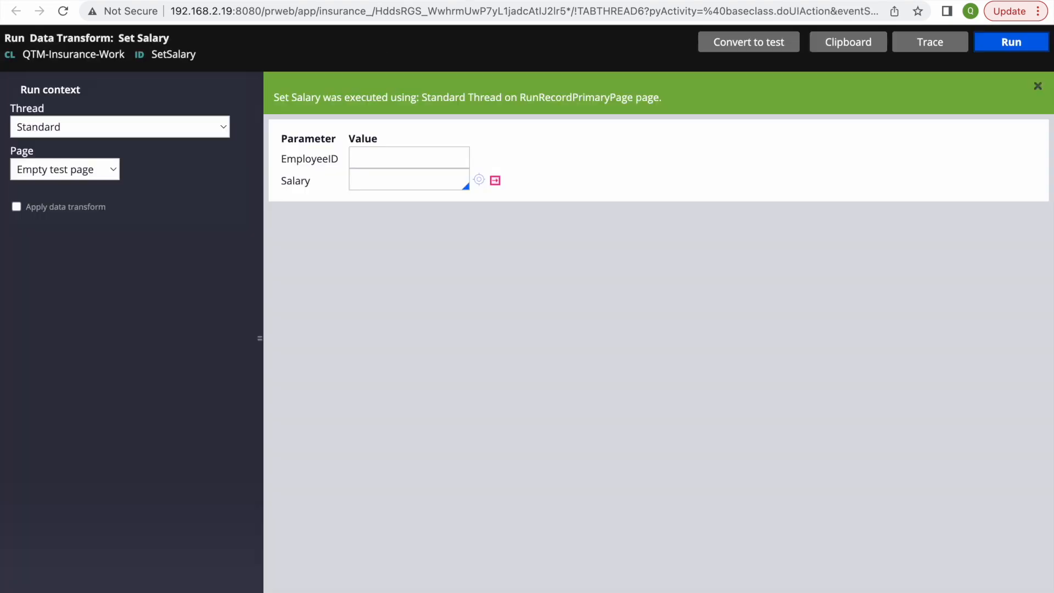
{"action": "key", "text": "ctrl+Tab"}
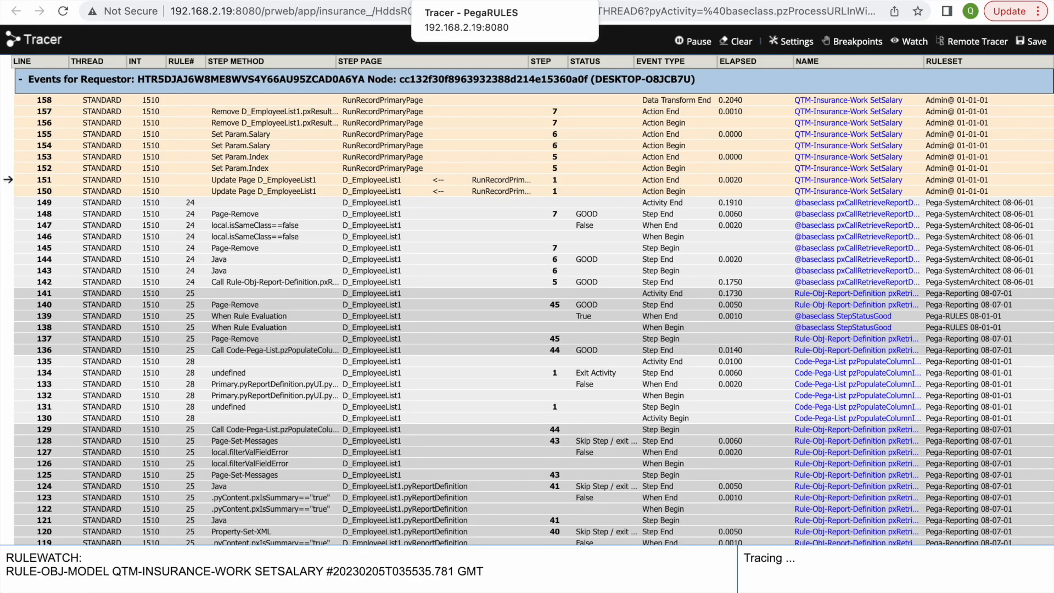
{"action": "key", "text": "ctrl+Tab"}
{"action": "key", "text": "ctrl+Tab"}
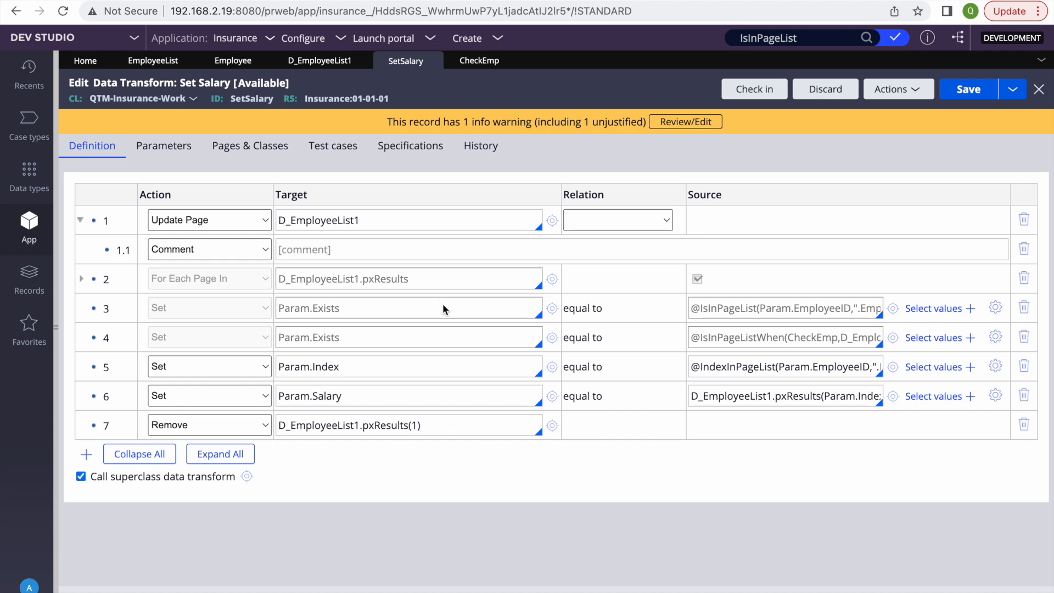
Step: Change step 7 to For Each Page In with the target D_EmployeeList1.pxResults
{"action": "left_click", "coordinate": [186, 430]}
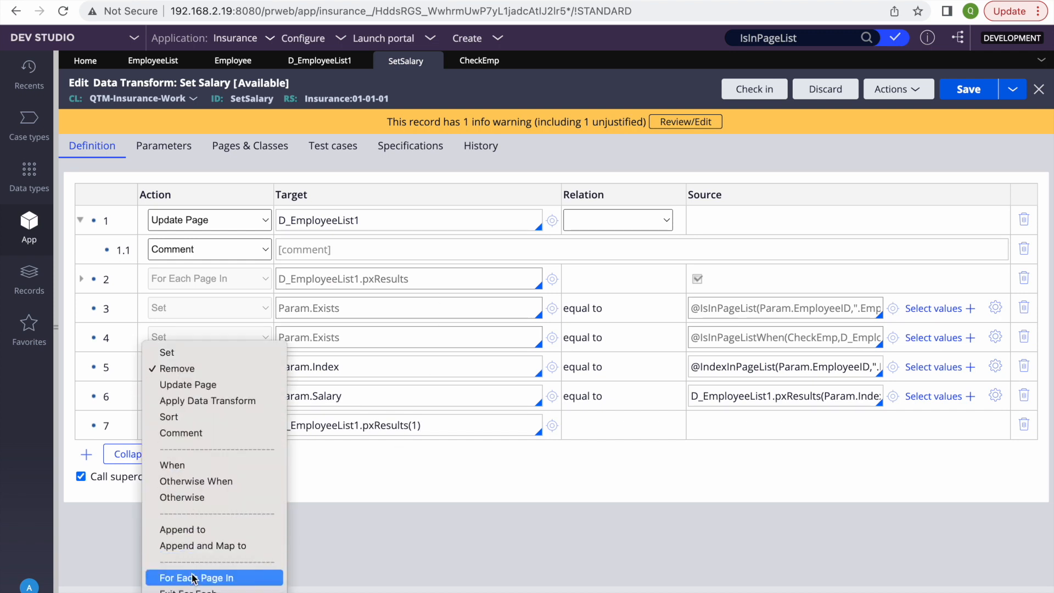
{"action": "left_click", "coordinate": [177, 577]}
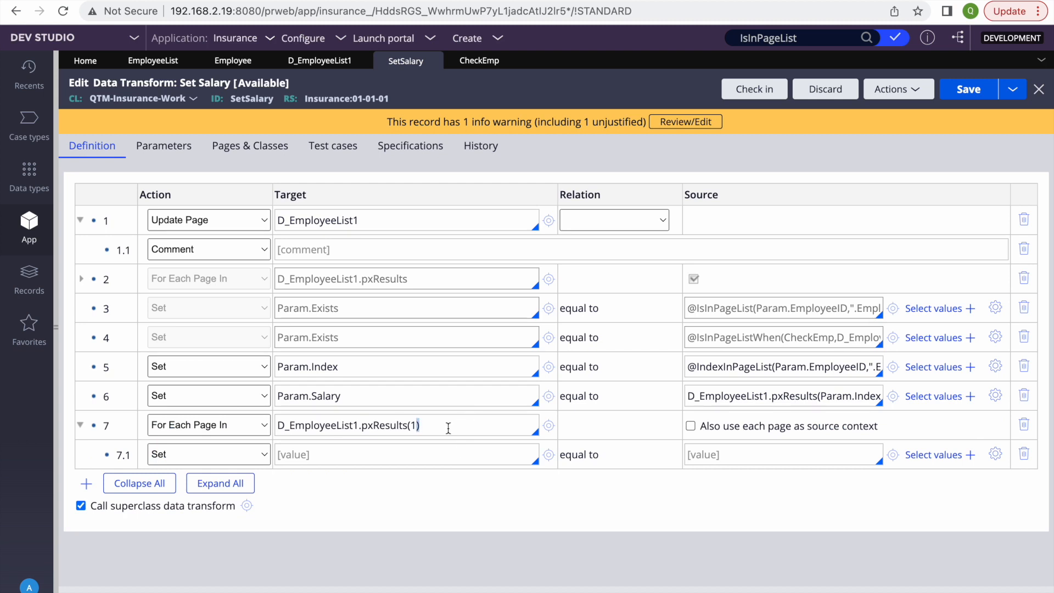
{"action": "key", "text": "BackSpace"}
{"action": "key", "text": "BackSpace"}
{"action": "key", "text": "BackSpace"}
Step: Make nested step 7.1 a When action whose condition begins .EmployeeID=="1" ||
{"action": "left_click", "coordinate": [256, 454]}
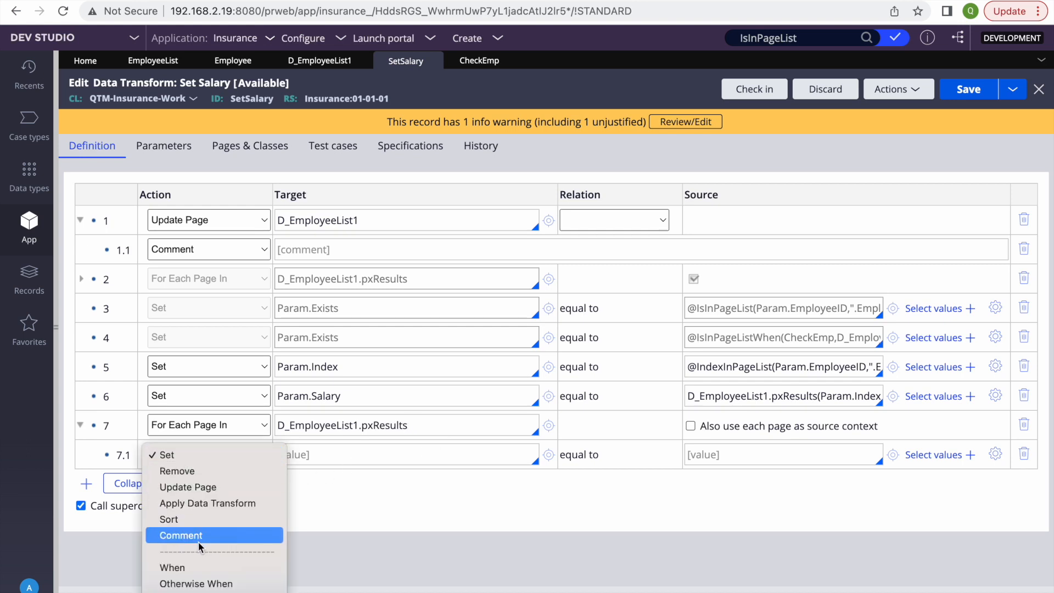
{"action": "left_click", "coordinate": [183, 567]}
{"action": "left_click", "coordinate": [312, 452]}
{"action": "type", "text": ".Emplp"}
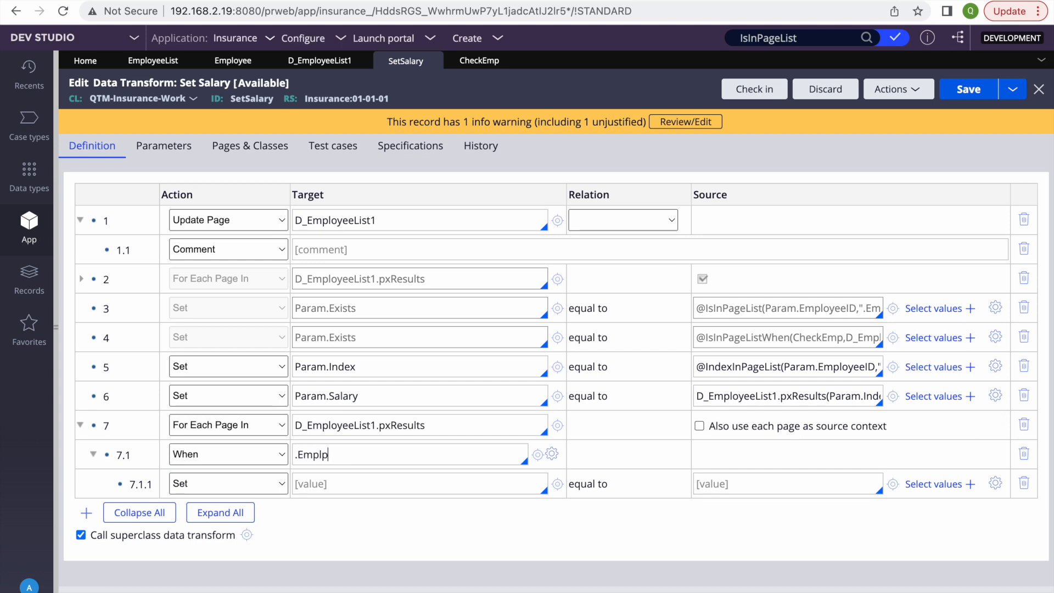
{"action": "key", "text": "BackSpace"}
{"action": "type", "text": "oyeeID==\"\""}
{"action": "key", "text": "Left"}
{"action": "type", "text": "1\" ||"}
Step: Add .EmployeeID=="2" as the second alternative of the step 7.1 condition and try to save the data transform
{"action": "left_click_drag", "start_coordinate": [381, 454], "coordinate": [186, 444]}
{"action": "key", "text": "ctrl+c"}
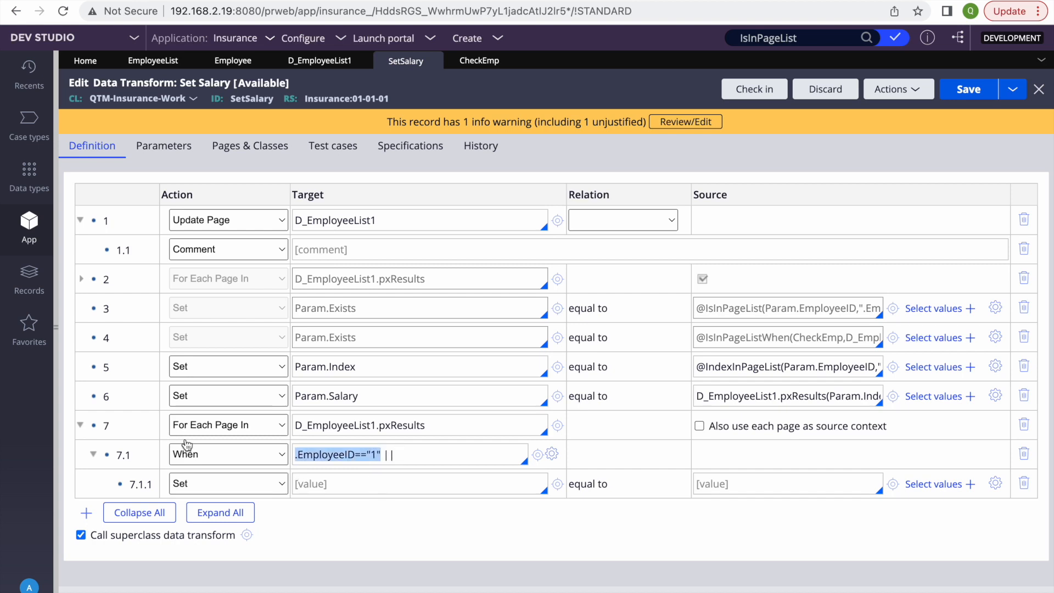
{"action": "left_click", "coordinate": [423, 456]}
{"action": "key", "text": "ctrl+v"}
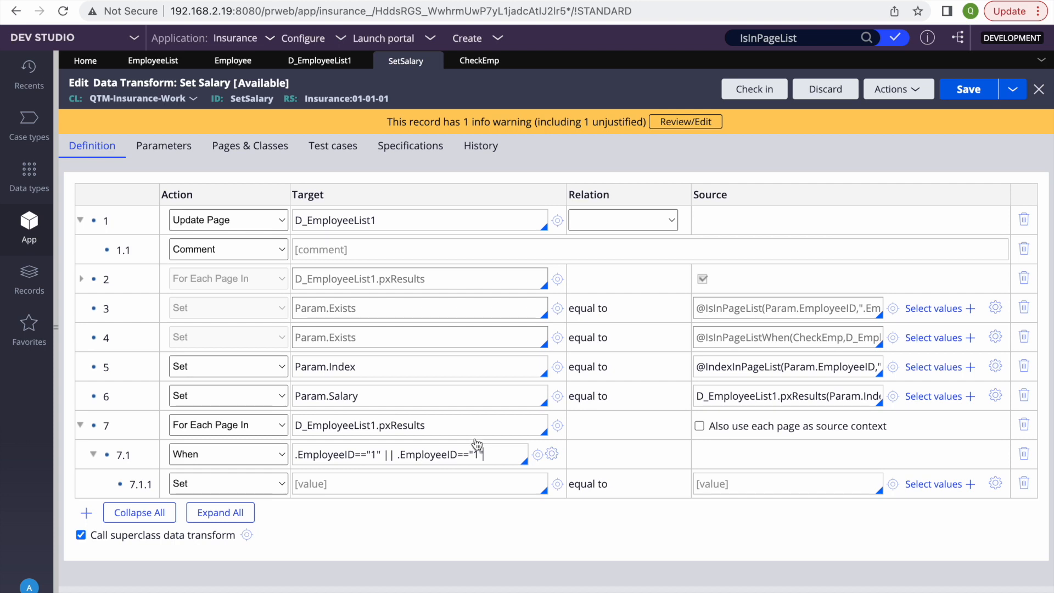
{"action": "key", "text": "BackSpace"}
{"action": "type", "text": "2"}
{"action": "left_click", "coordinate": [958, 92]}
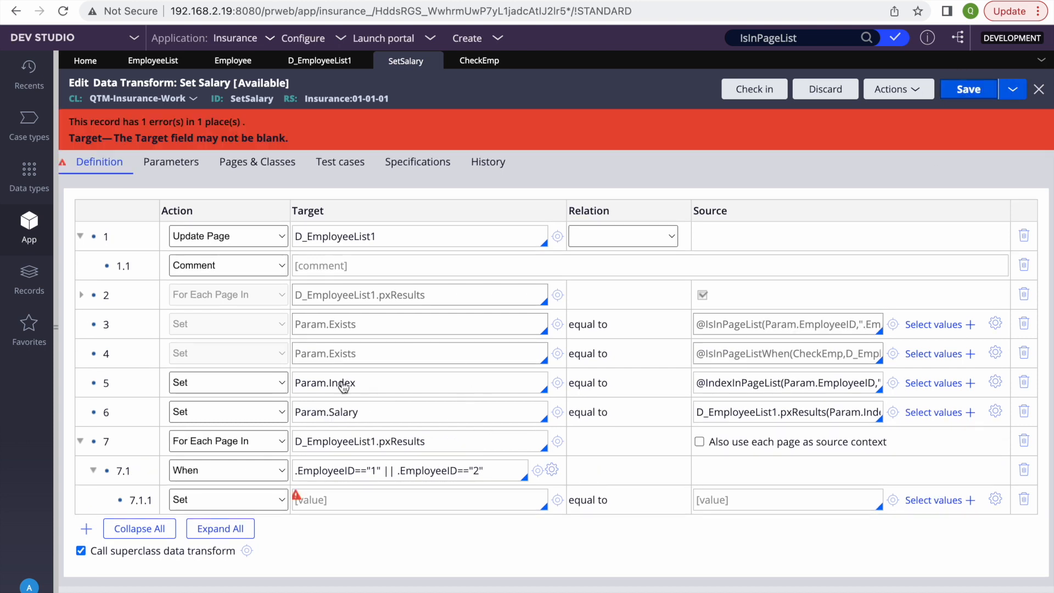
Step: Set .pyDeleteObject equal to true in step 7.1.1 and try to save the data transform
{"action": "left_click", "coordinate": [330, 501]}
{"action": "type", "text": ".PY"}
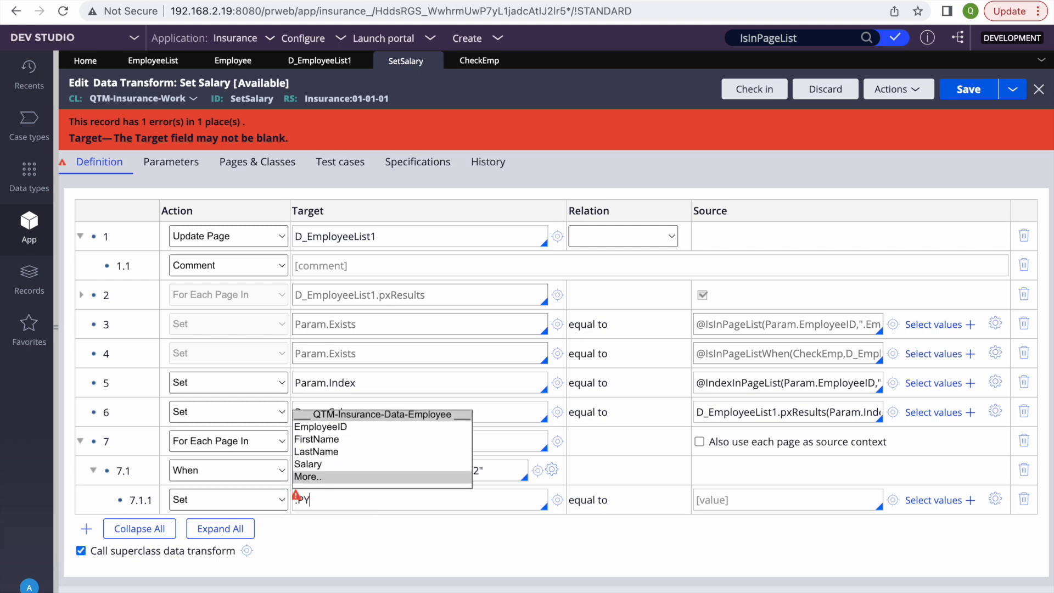
{"action": "key", "text": "BackSpace"}
{"action": "key", "text": "BackSpace"}
{"action": "type", "text": "pY"}
{"action": "type", "text": "DeleteObject"}
{"action": "left_click", "coordinate": [737, 500]}
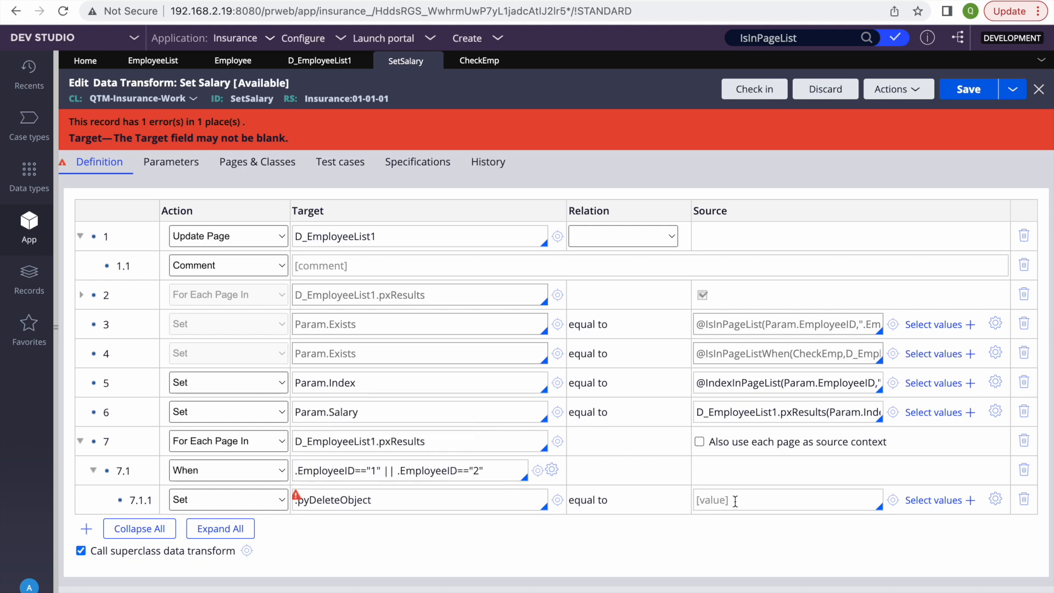
{"action": "type", "text": "true"}
{"action": "left_click", "coordinate": [987, 87]}
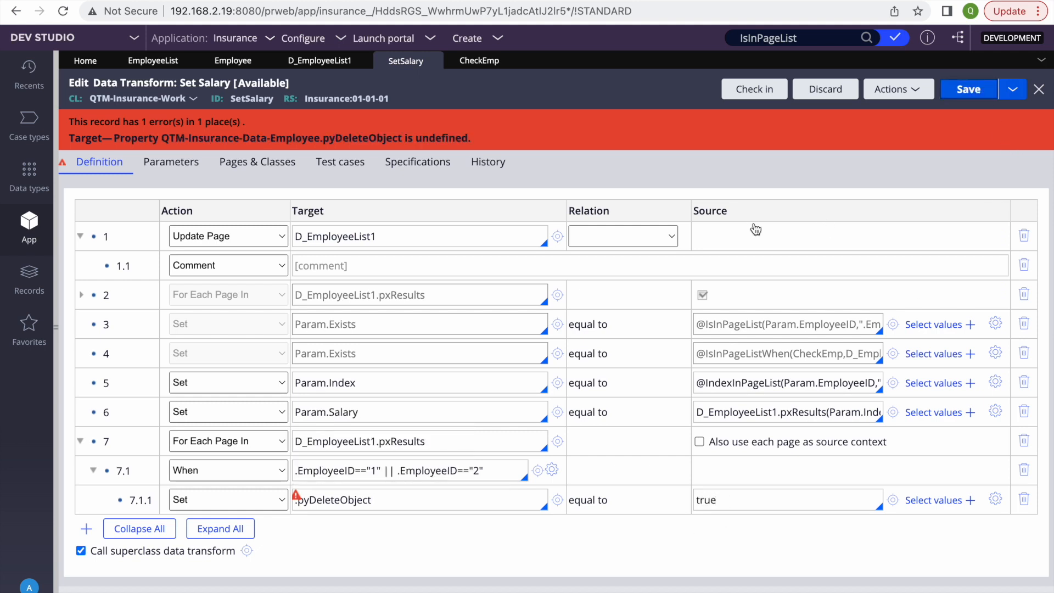
Step: Correct the step 7.1.1 target to .pyDeletedObject and save the data transform
{"action": "left_click", "coordinate": [343, 501]}
{"action": "type", "text": "d"}
{"action": "left_click", "coordinate": [969, 90]}
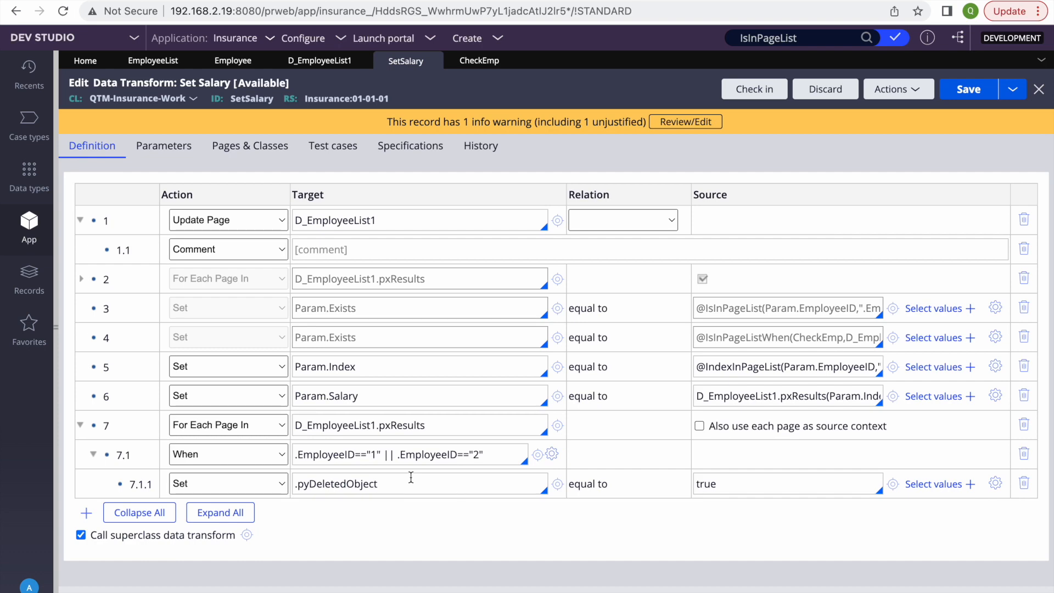
{"action": "triple_click", "coordinate": [412, 478]}
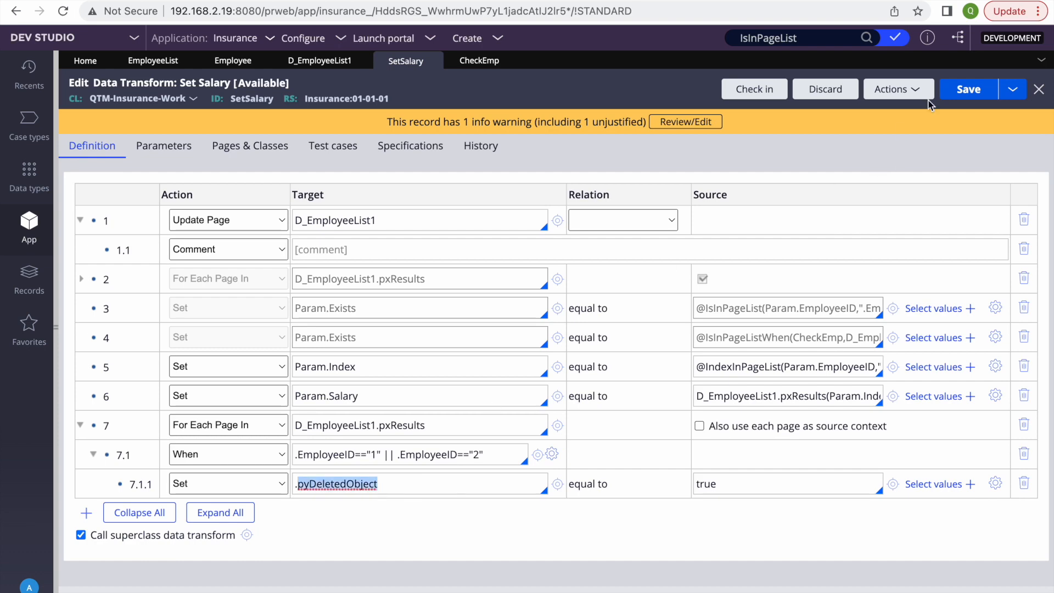
Step: Open the SetSalary run window, start Tracer, and run the data transform on the Standard thread with an empty test page
{"action": "left_click", "coordinate": [899, 89]}
{"action": "left_click", "coordinate": [860, 108]}
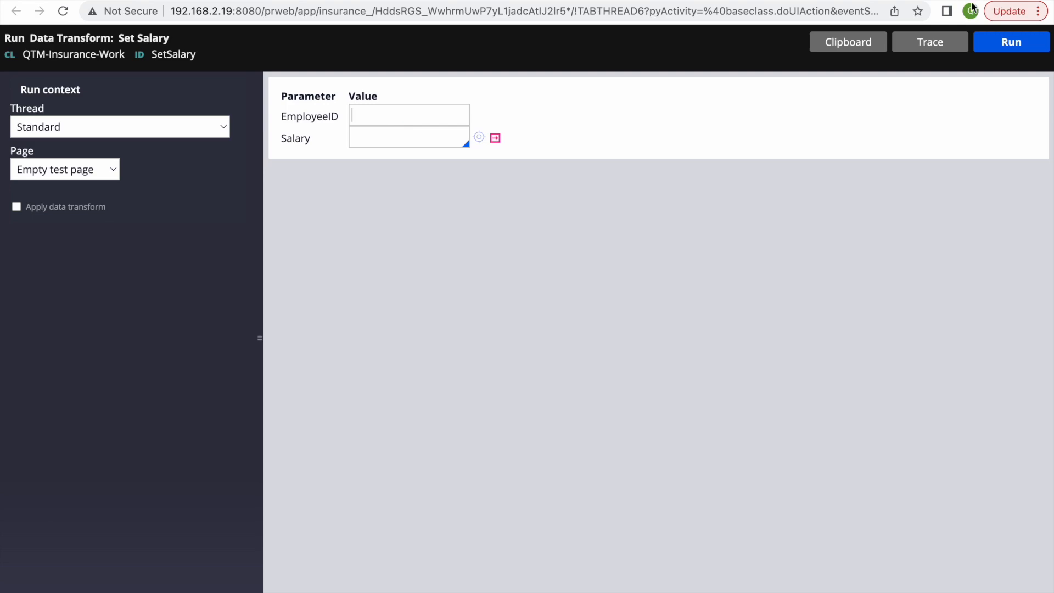
{"action": "left_click", "coordinate": [277, 1]}
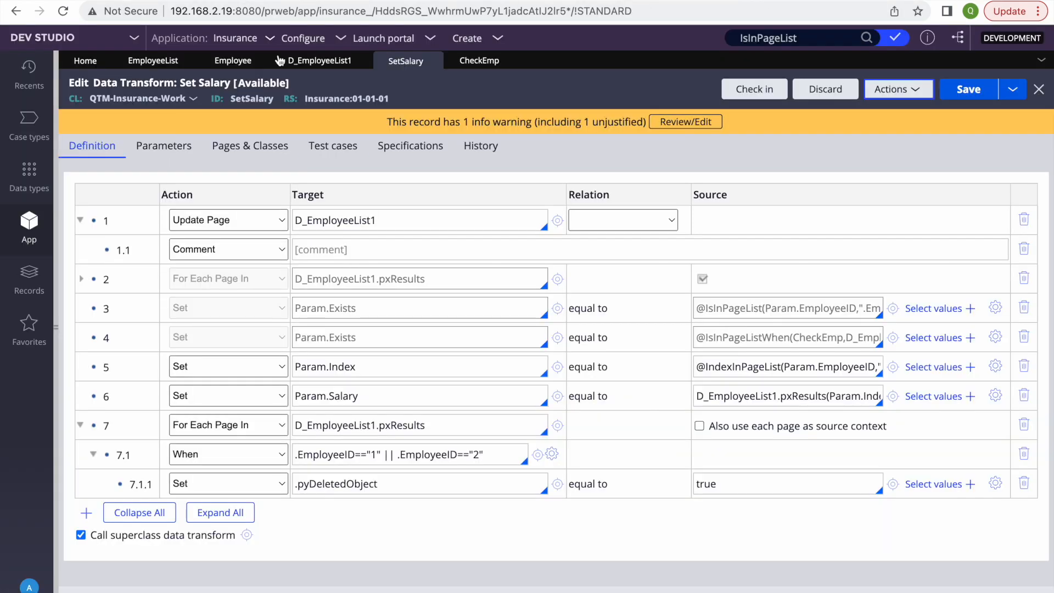
{"action": "left_click", "coordinate": [411, 1]}
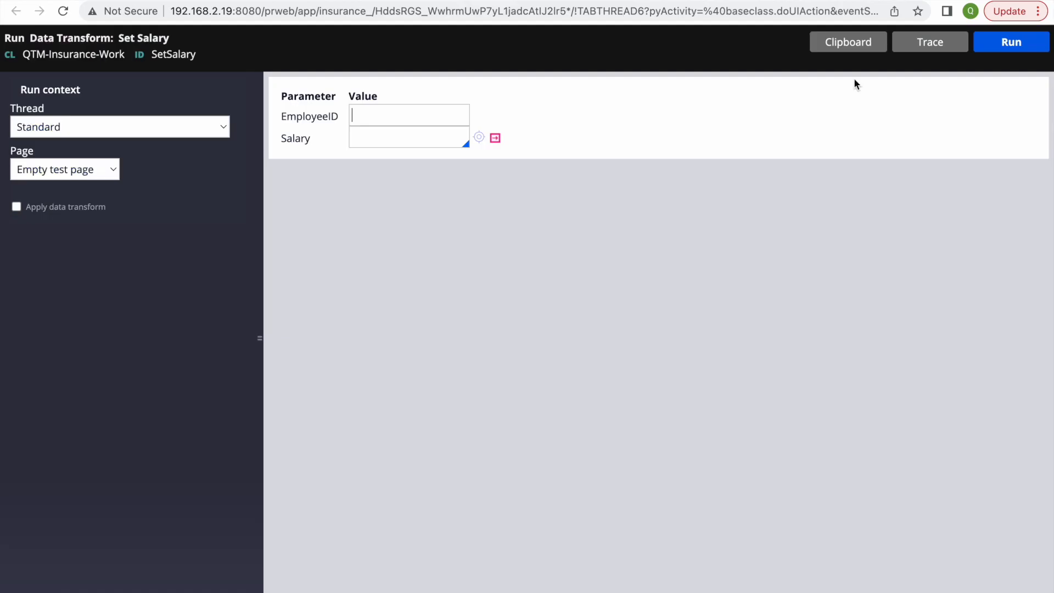
{"action": "left_click", "coordinate": [921, 42]}
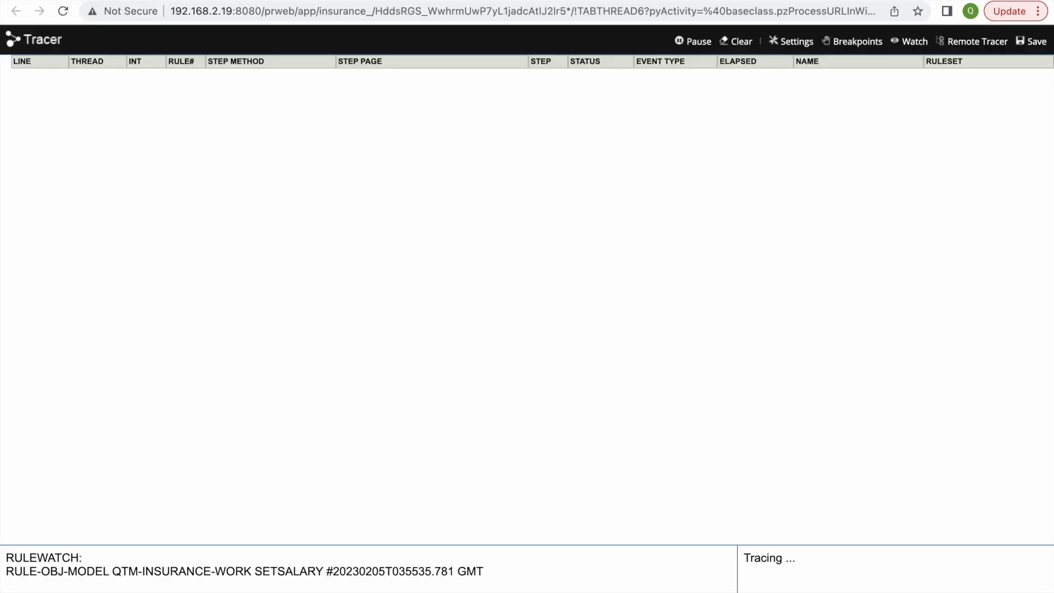
{"action": "left_click", "coordinate": [412, 1]}
{"action": "left_click", "coordinate": [1011, 40]}
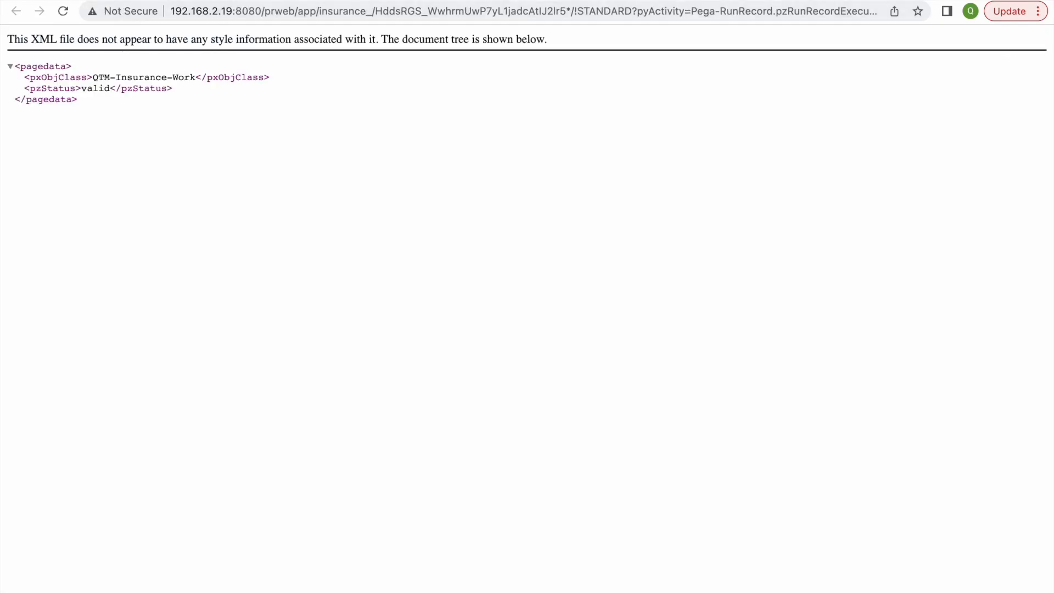
Step: Open the D_EmployeeList1.pxResults page from Tracer's step 7 Action End event and check EmployeeID and pyDeletedObject in pxResults(1) and pxResults(2)
{"action": "left_click", "coordinate": [533, 2]}
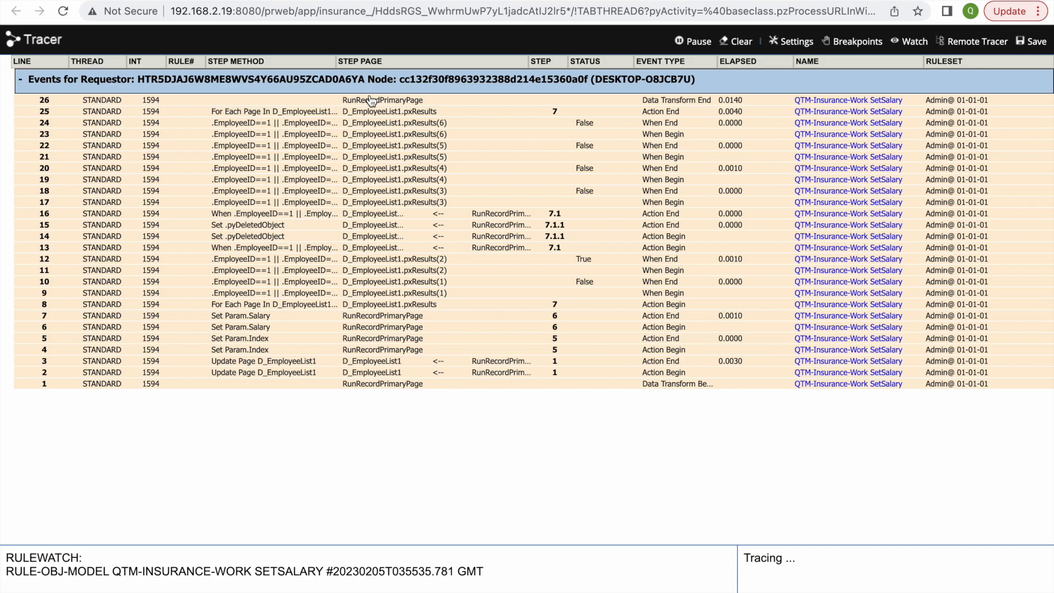
{"action": "left_click", "coordinate": [390, 114]}
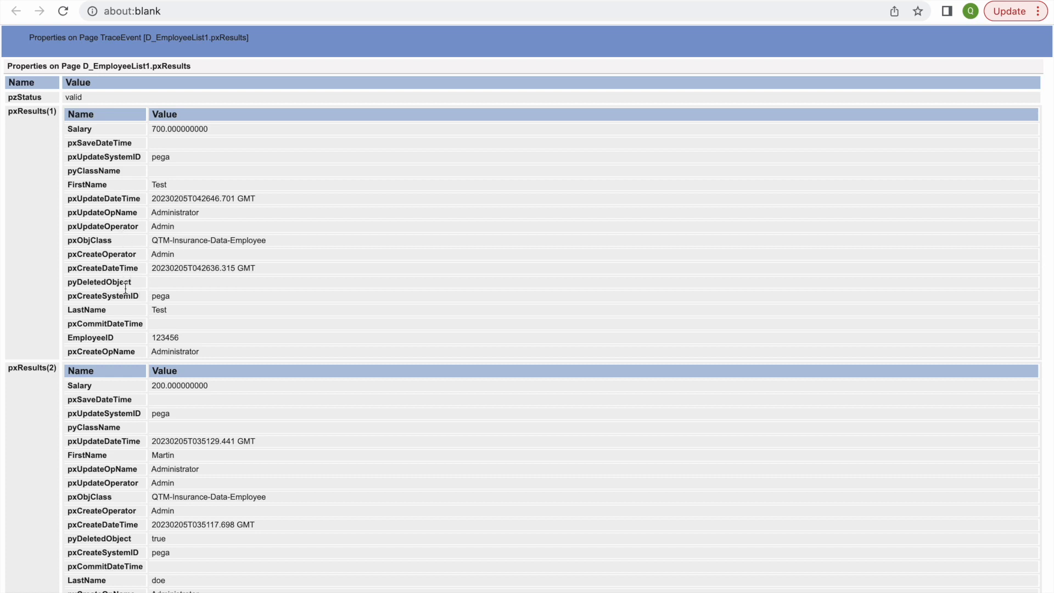
{"action": "double_click", "coordinate": [85, 280]}
{"action": "scroll", "coordinate": [163, 338], "scroll_direction": "down", "scroll_amount": 5}
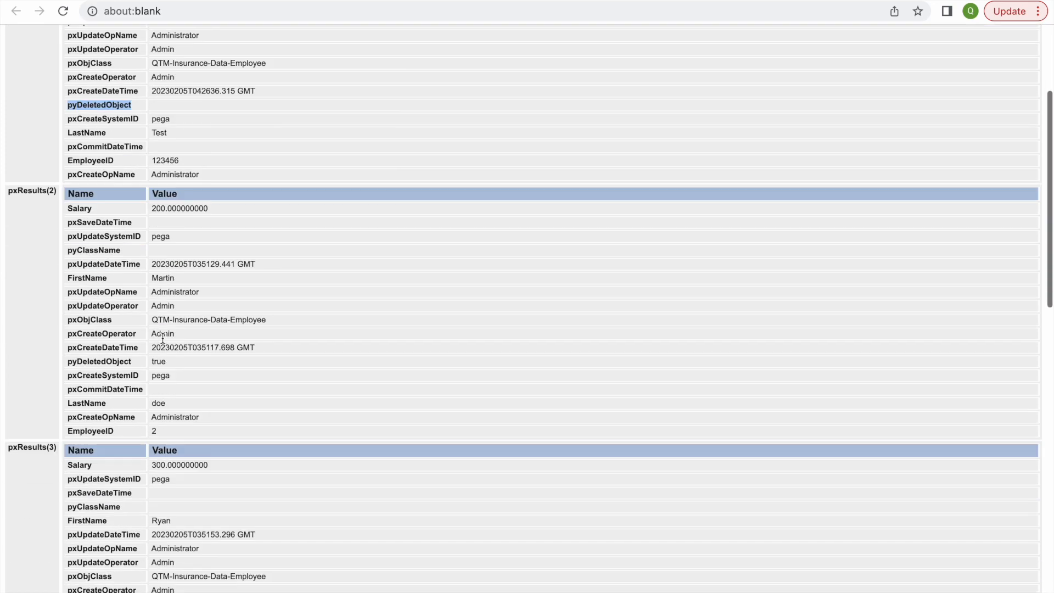
{"action": "scroll", "coordinate": [163, 338], "scroll_direction": "down", "scroll_amount": 1}
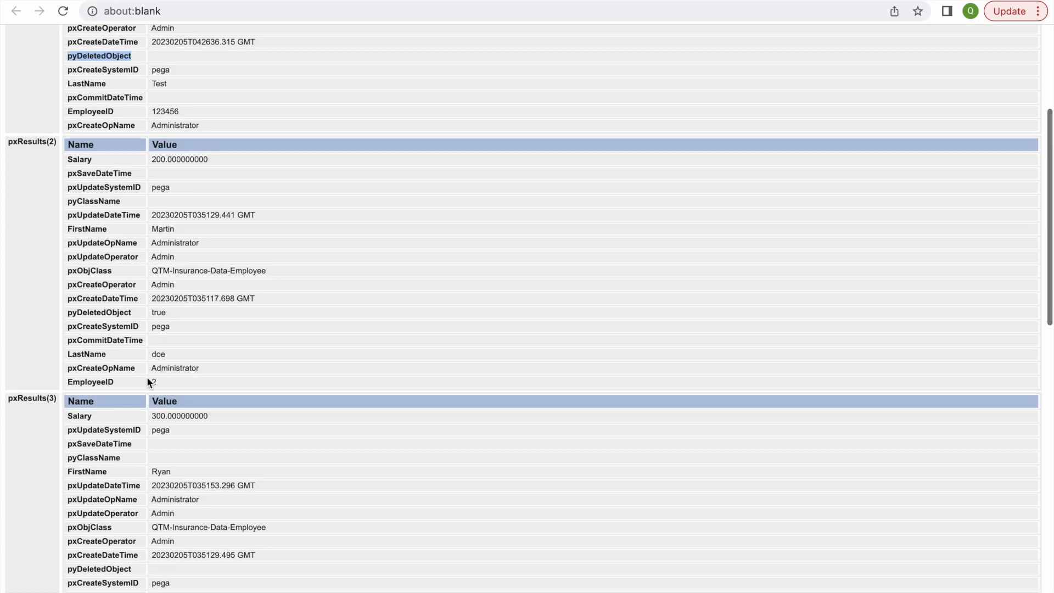
{"action": "left_click", "coordinate": [154, 380]}
{"action": "double_click", "coordinate": [154, 380]}
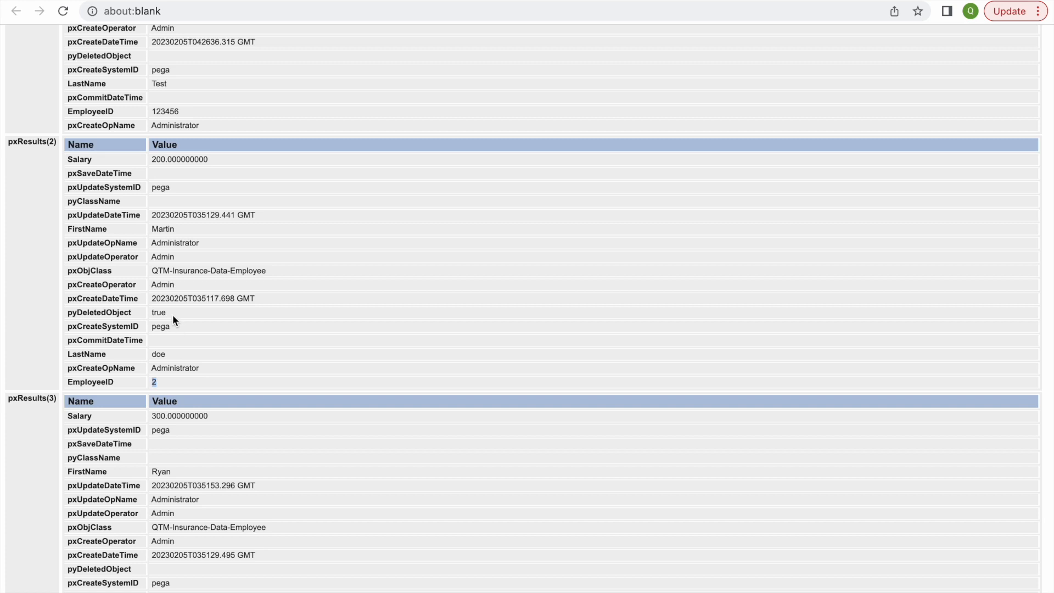
{"action": "double_click", "coordinate": [159, 313]}
{"action": "left_click", "coordinate": [161, 313]}
{"action": "double_click", "coordinate": [160, 313]}
Step: Review the pyDeletedObject values in the remaining traced entries through pxResults(6)
{"action": "scroll", "coordinate": [160, 313], "scroll_direction": "up", "scroll_amount": 2}
{"action": "scroll", "coordinate": [160, 312], "scroll_direction": "down", "scroll_amount": 4}
{"action": "scroll", "coordinate": [266, 418], "scroll_direction": "down", "scroll_amount": 12}
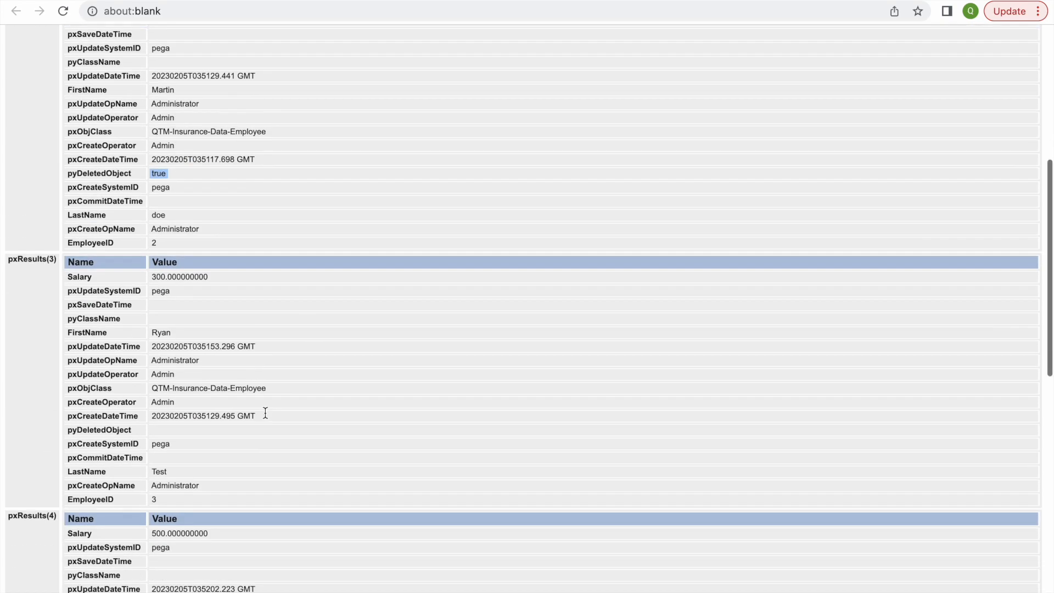
{"action": "scroll", "coordinate": [264, 412], "scroll_direction": "down", "scroll_amount": 1}
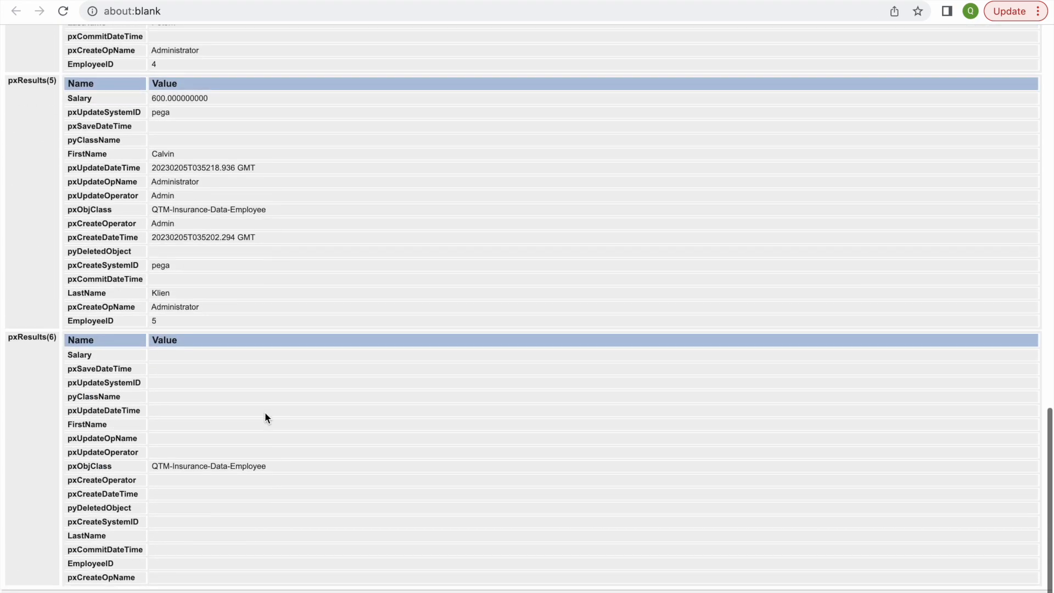
Step: Recheck the pyDeletedObject values from pxResults(1) through pxResults(6) on the traced D_EmployeeList1.pxResults page
{"action": "scroll", "coordinate": [264, 412], "scroll_direction": "up", "scroll_amount": 1}
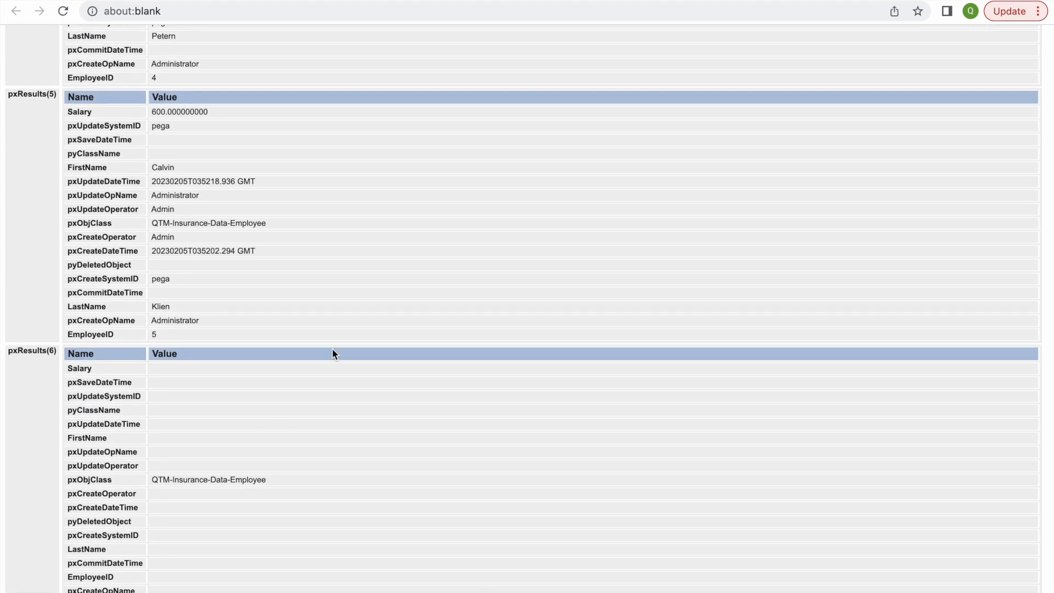
{"action": "scroll", "coordinate": [332, 352], "scroll_direction": "up", "scroll_amount": 20}
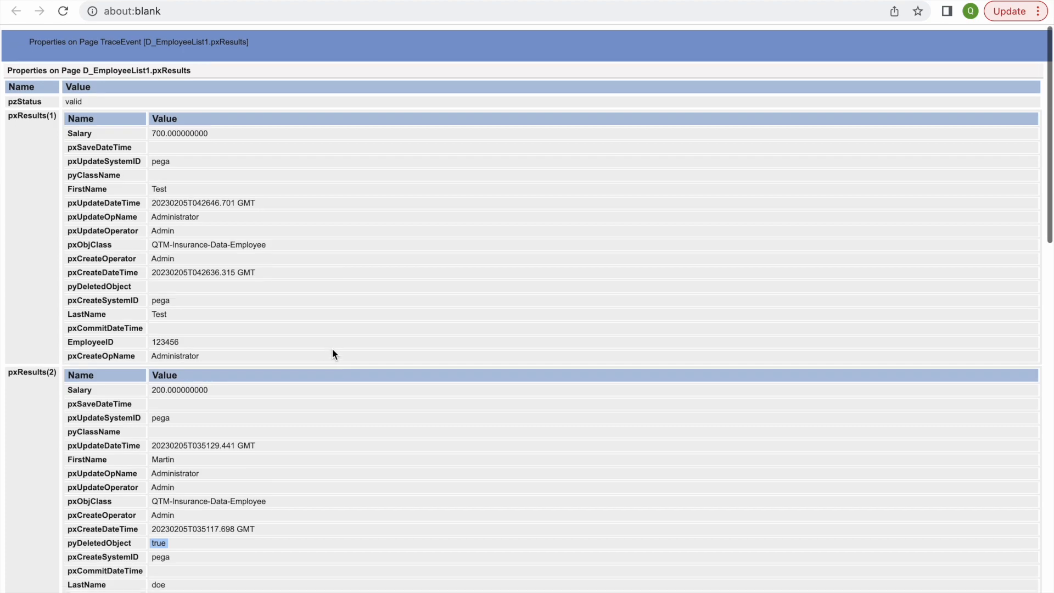
{"action": "scroll", "coordinate": [219, 367], "scroll_direction": "down", "scroll_amount": 9}
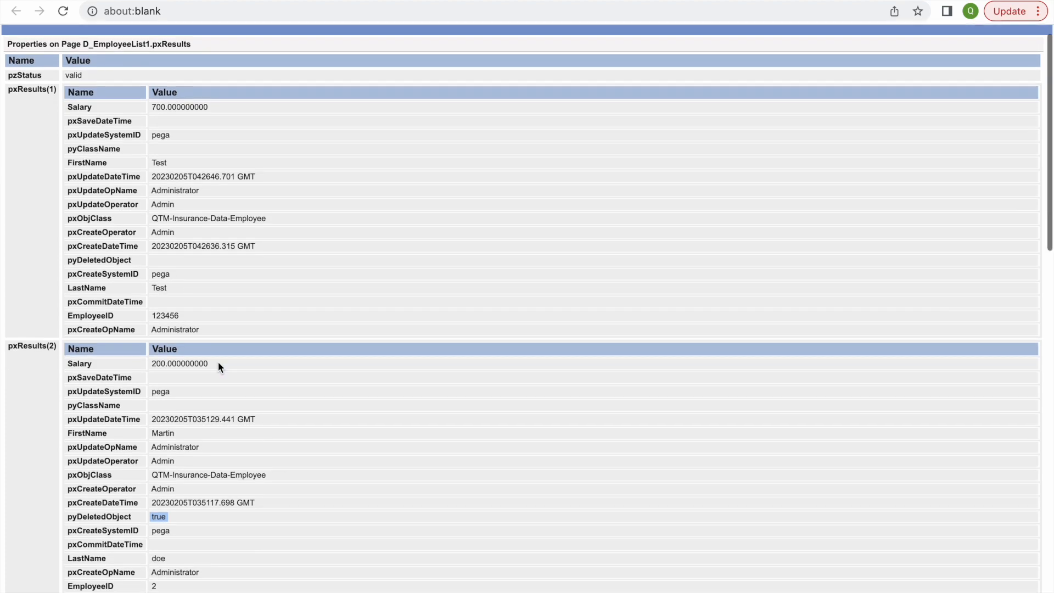
{"action": "scroll", "coordinate": [219, 367], "scroll_direction": "down", "scroll_amount": 9}
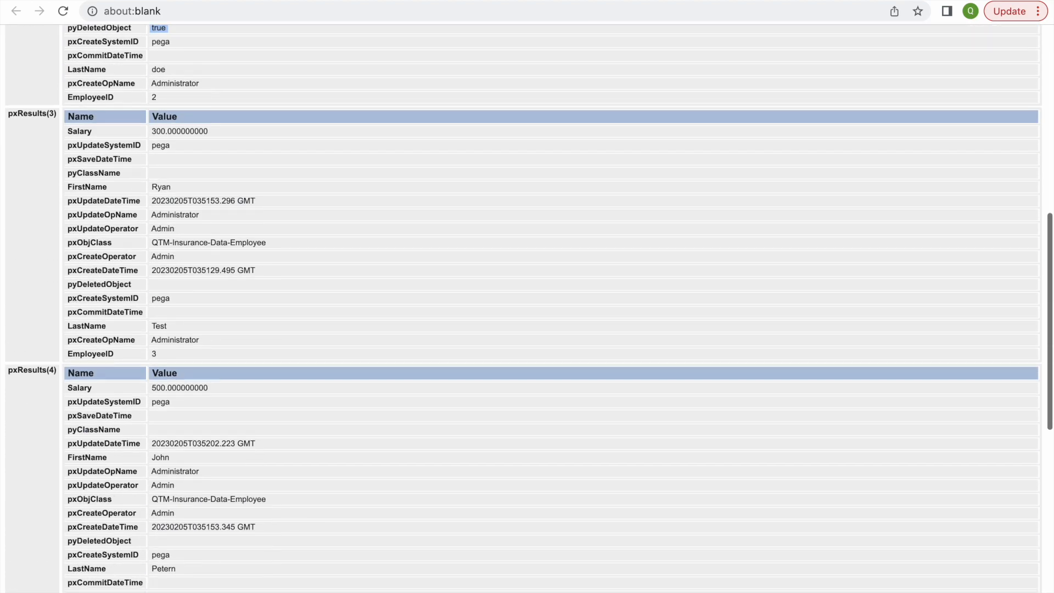
{"action": "scroll", "coordinate": [245, 510], "scroll_direction": "down", "scroll_amount": 2}
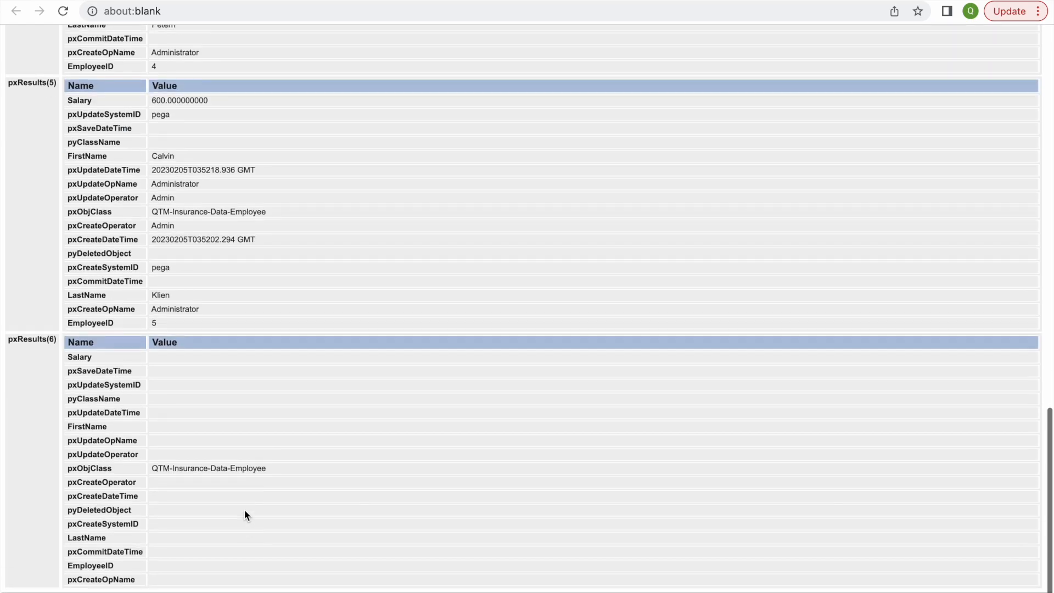
Step: Return to Dev Studio and clear the D_EmployeeList1 data page with the Flush All option enabled
{"action": "left_click", "coordinate": [379, 1]}
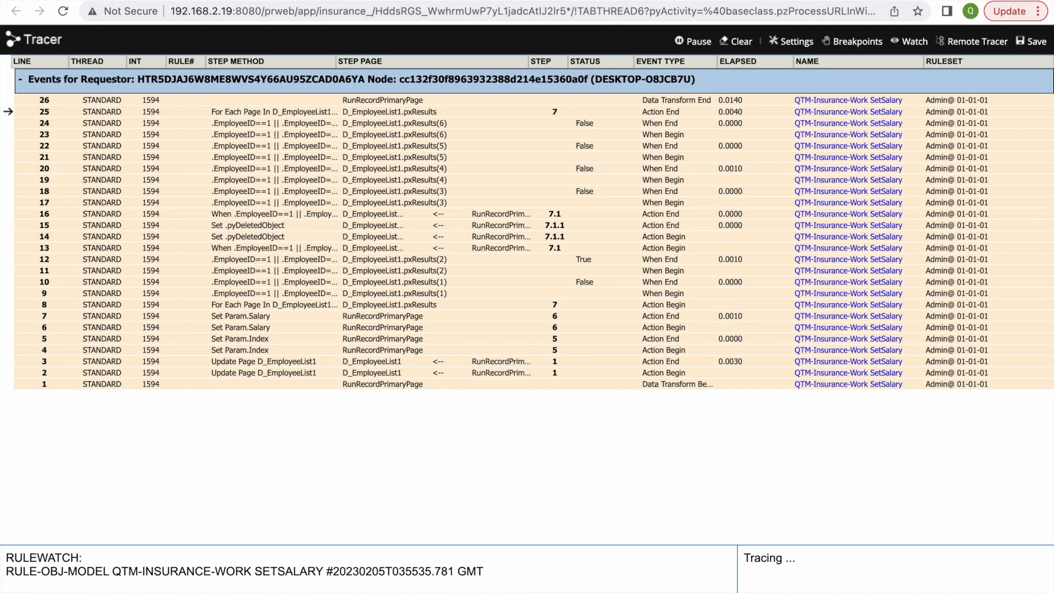
{"action": "left_click", "coordinate": [263, 1]}
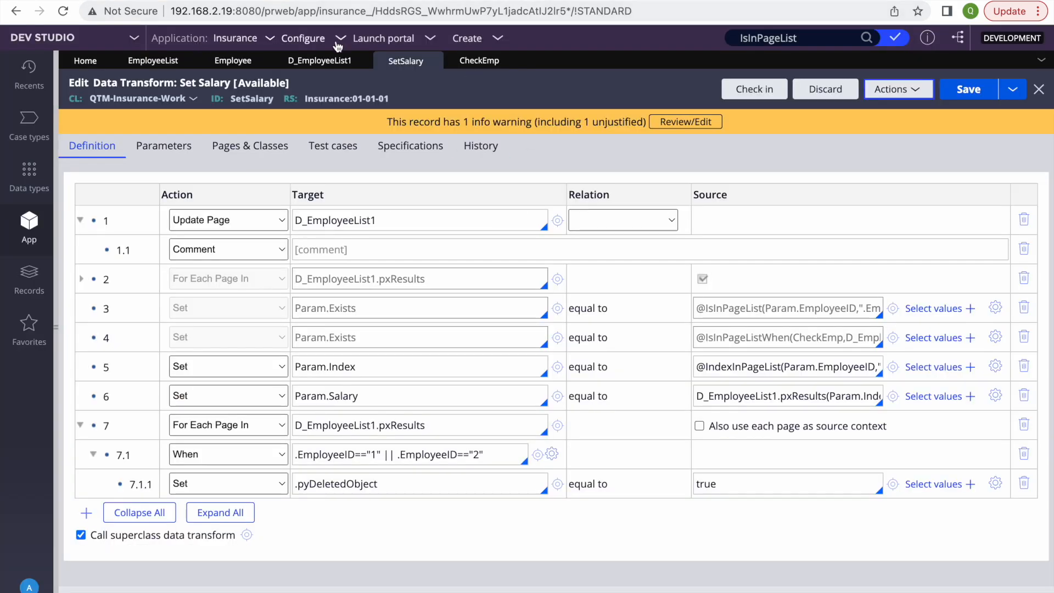
{"action": "left_click", "coordinate": [319, 61]}
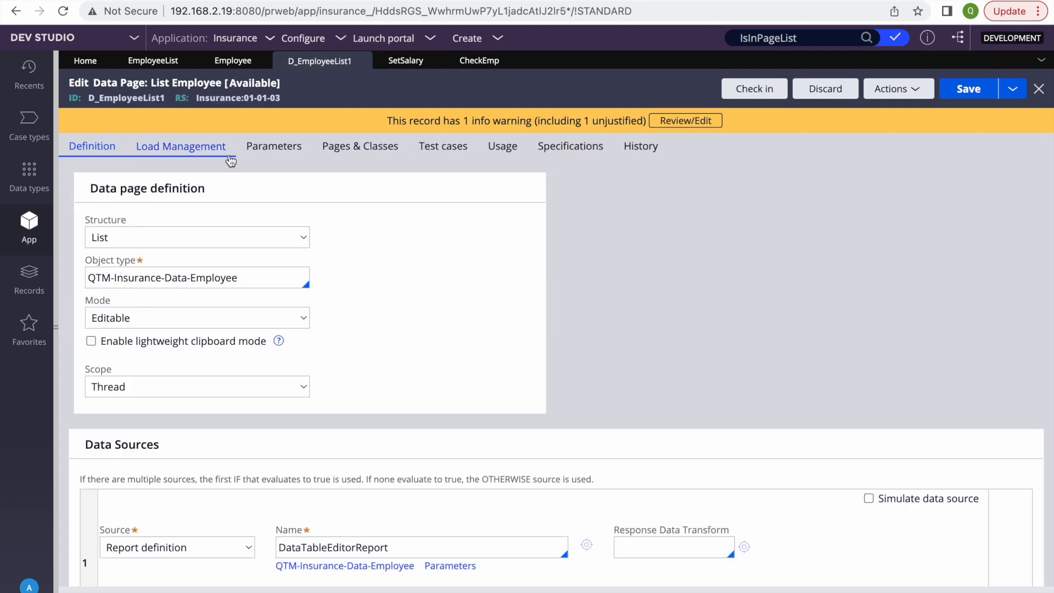
{"action": "left_click", "coordinate": [188, 154]}
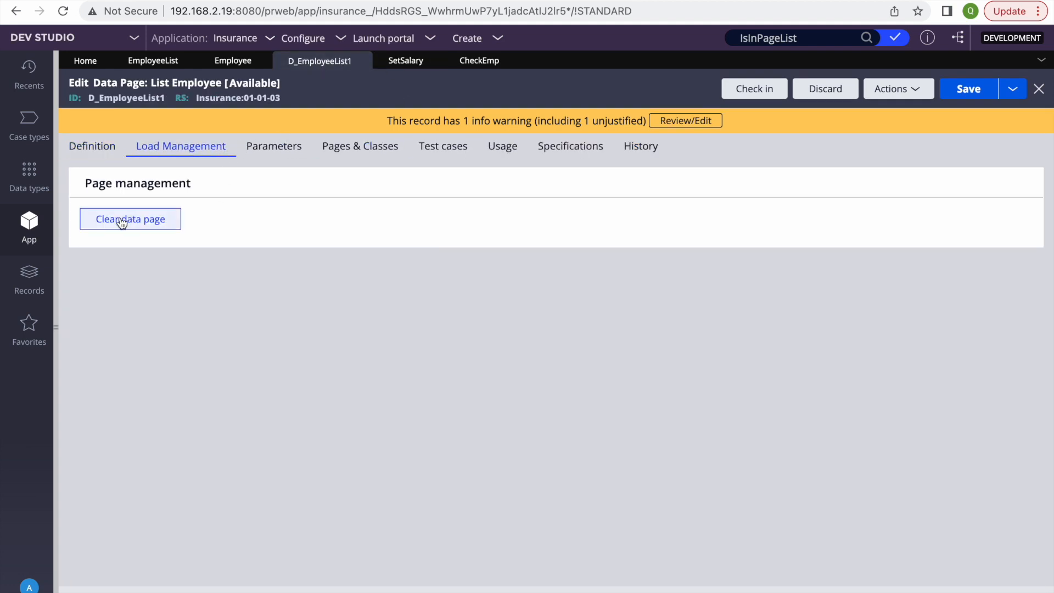
{"action": "left_click", "coordinate": [122, 219]}
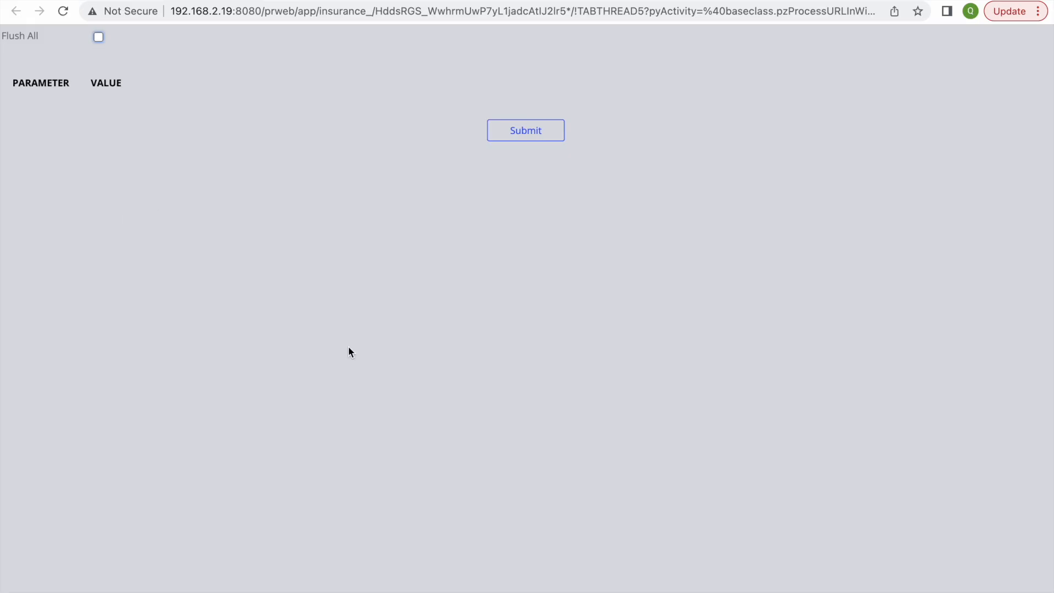
{"action": "left_click", "coordinate": [97, 38]}
{"action": "left_click", "coordinate": [513, 82]}
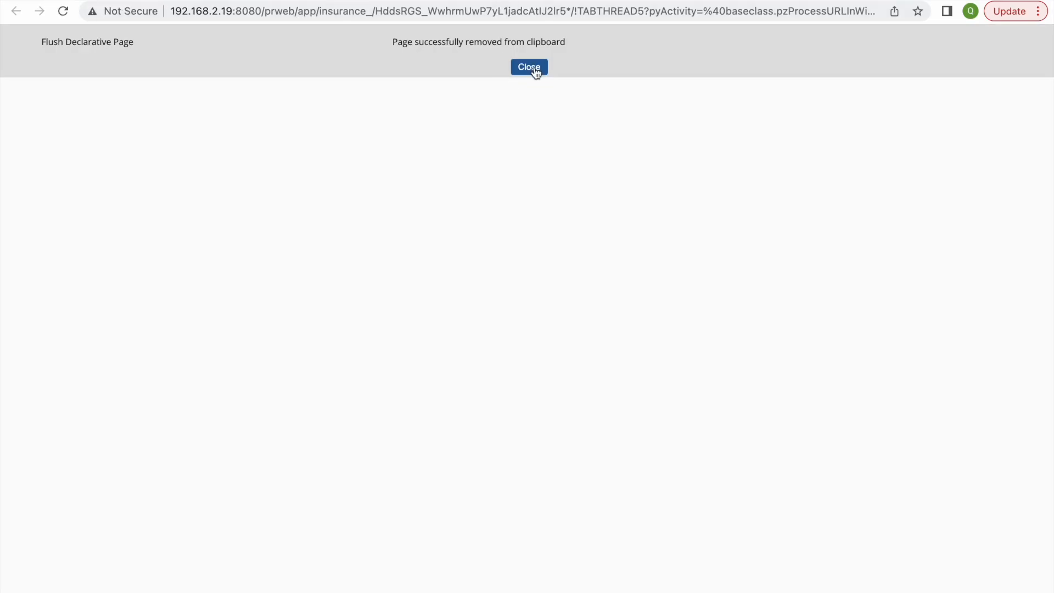
{"action": "left_click", "coordinate": [530, 68]}
{"action": "key", "text": "super+w"}
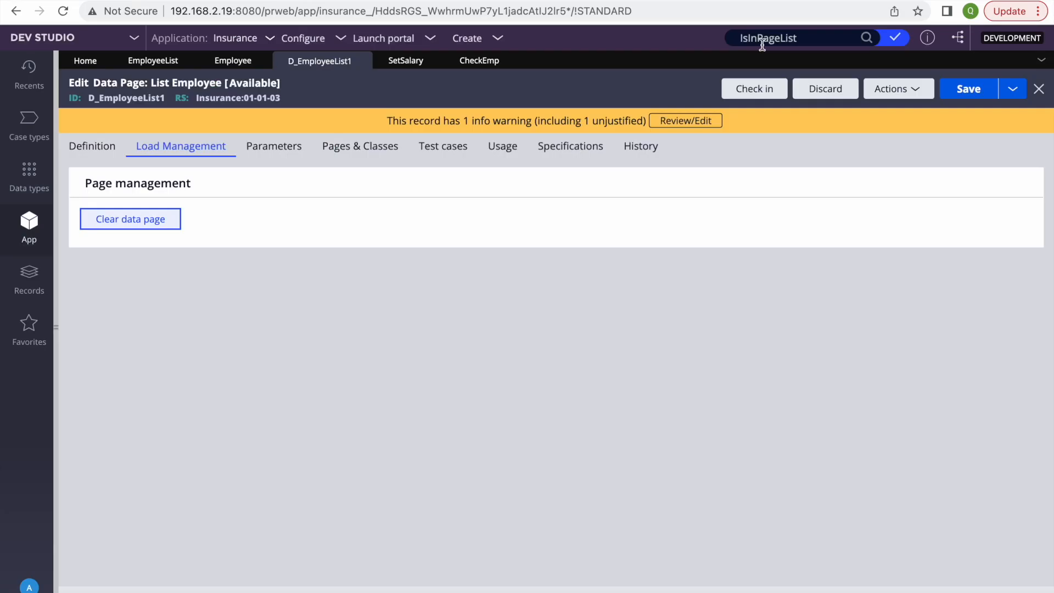
Step: Run the D_EmployeeList1 data page on the Standard thread, flushing all of its instances before execution
{"action": "left_click", "coordinate": [901, 94]}
{"action": "left_click", "coordinate": [862, 110]}
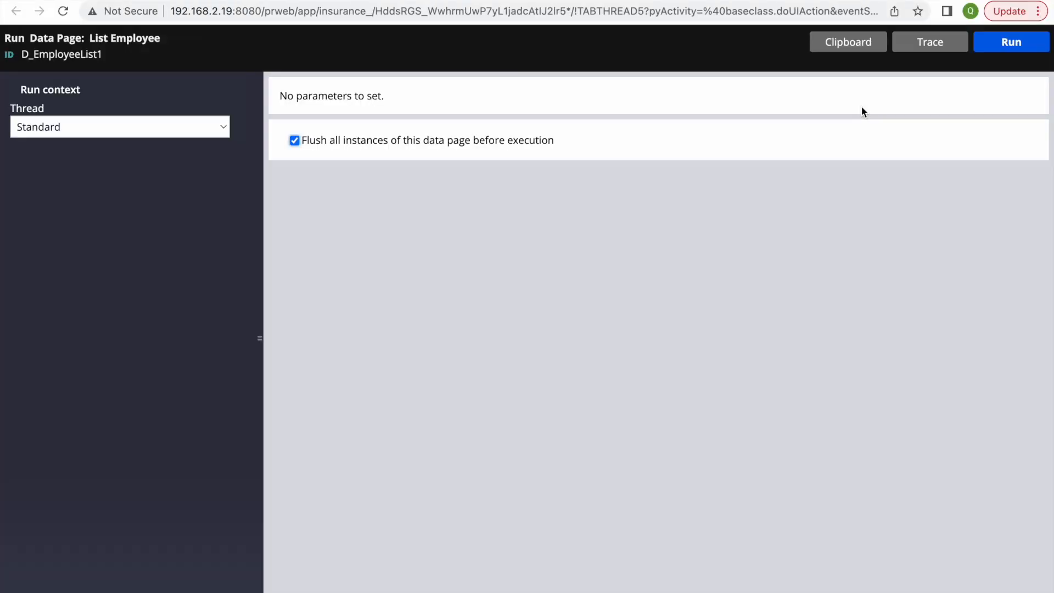
{"action": "left_click", "coordinate": [1009, 44]}
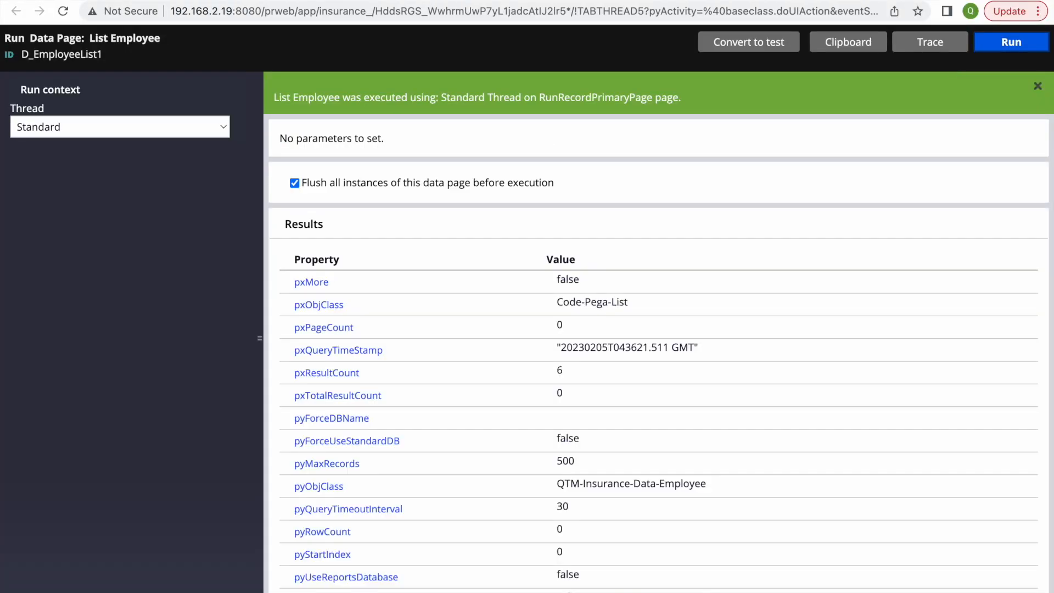
{"action": "key", "text": "super+w"}
Step: Reopen the SetSalary data transform and run it with tracing on the Standard thread using an empty test page
{"action": "left_click", "coordinate": [465, 1]}
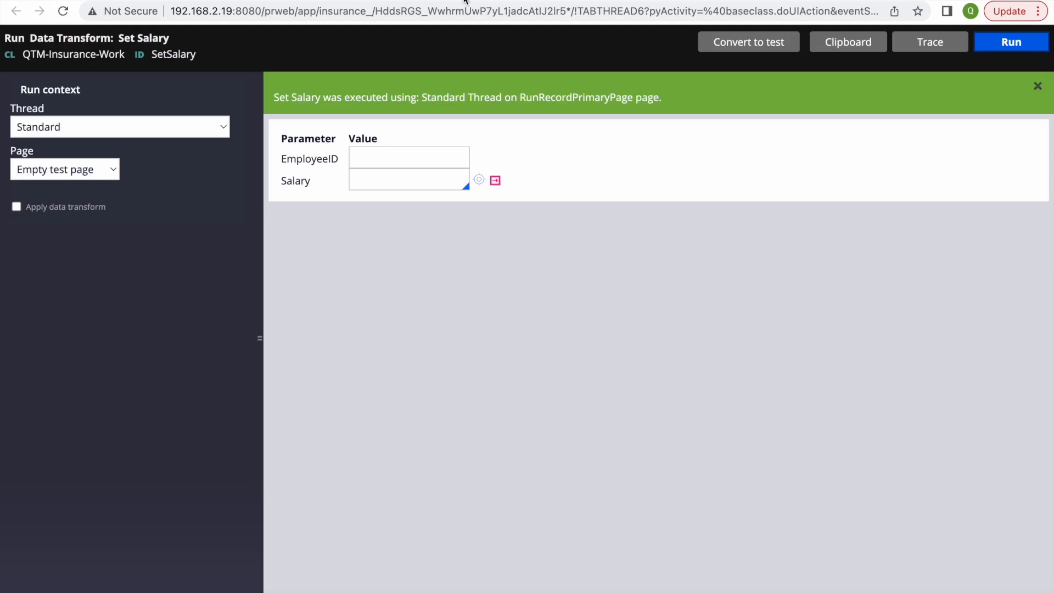
{"action": "left_click", "coordinate": [485, 1]}
{"action": "left_click", "coordinate": [249, 0]}
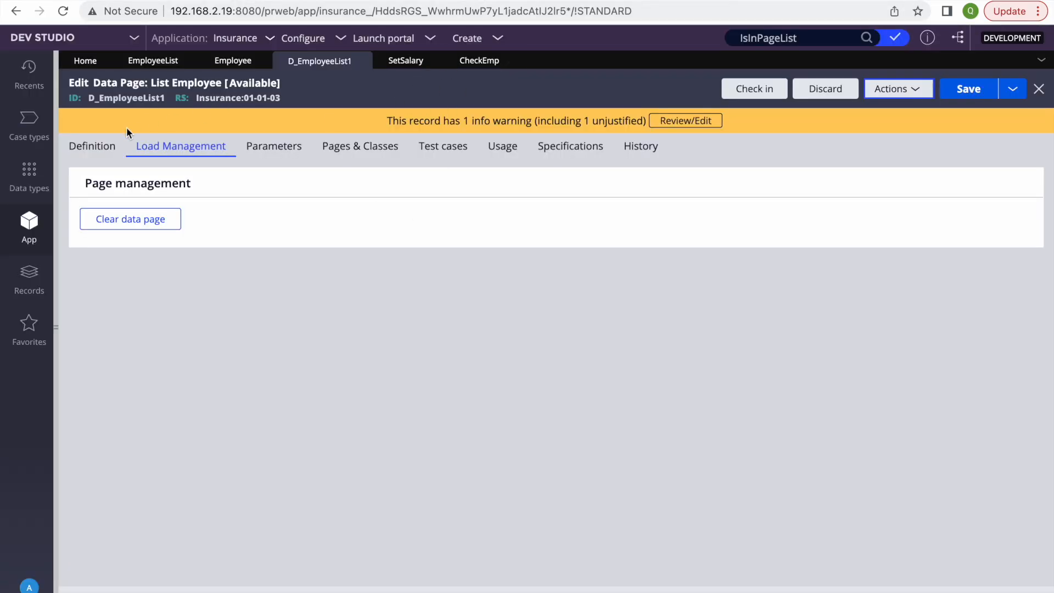
{"action": "left_click", "coordinate": [395, 62]}
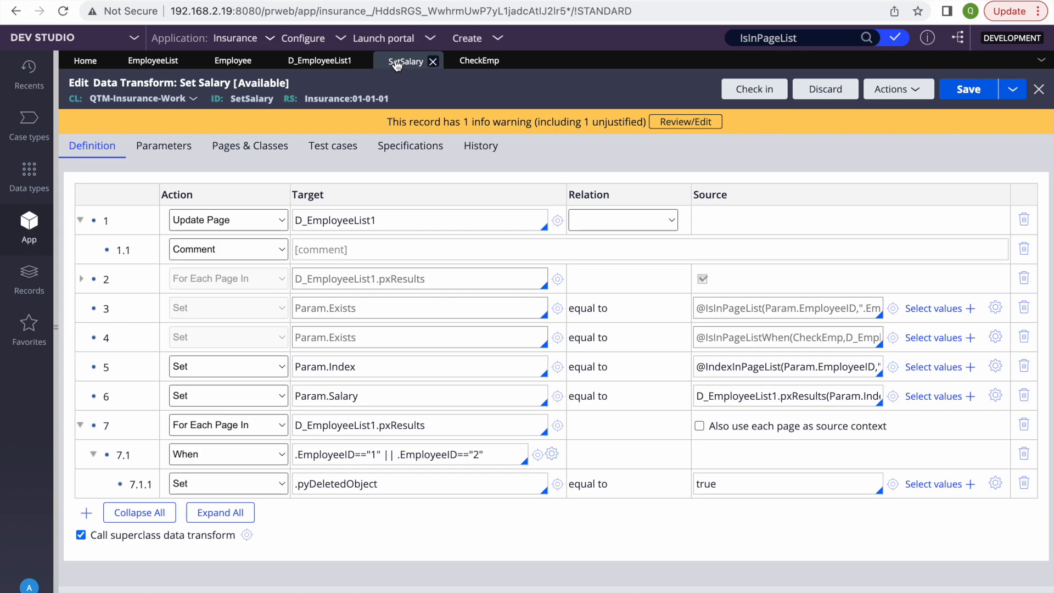
{"action": "left_click", "coordinate": [472, 0]}
{"action": "left_click", "coordinate": [554, 1]}
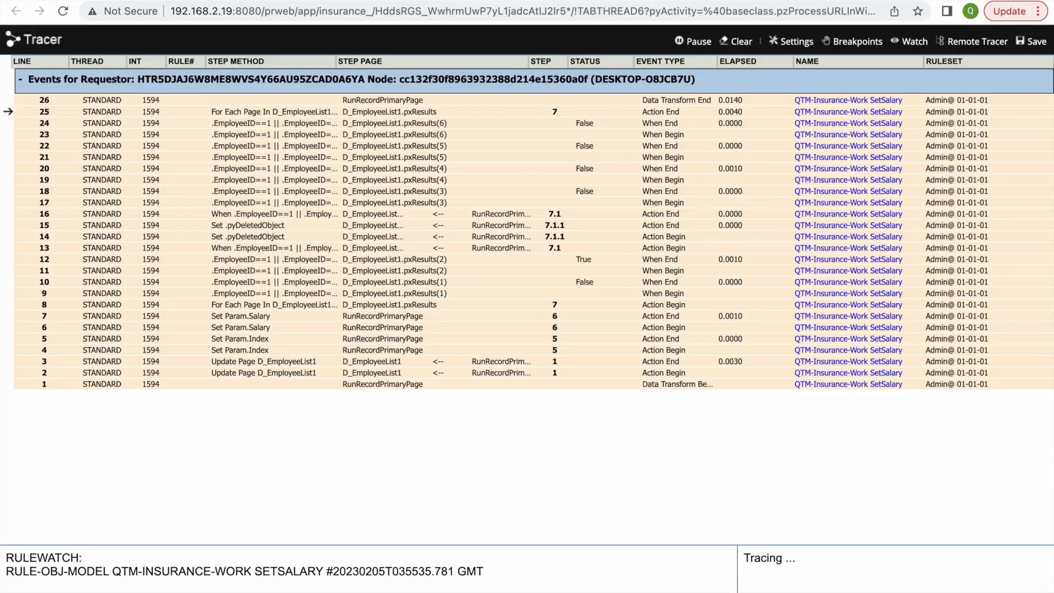
{"action": "left_click", "coordinate": [385, 1]}
{"action": "left_click", "coordinate": [874, 92]}
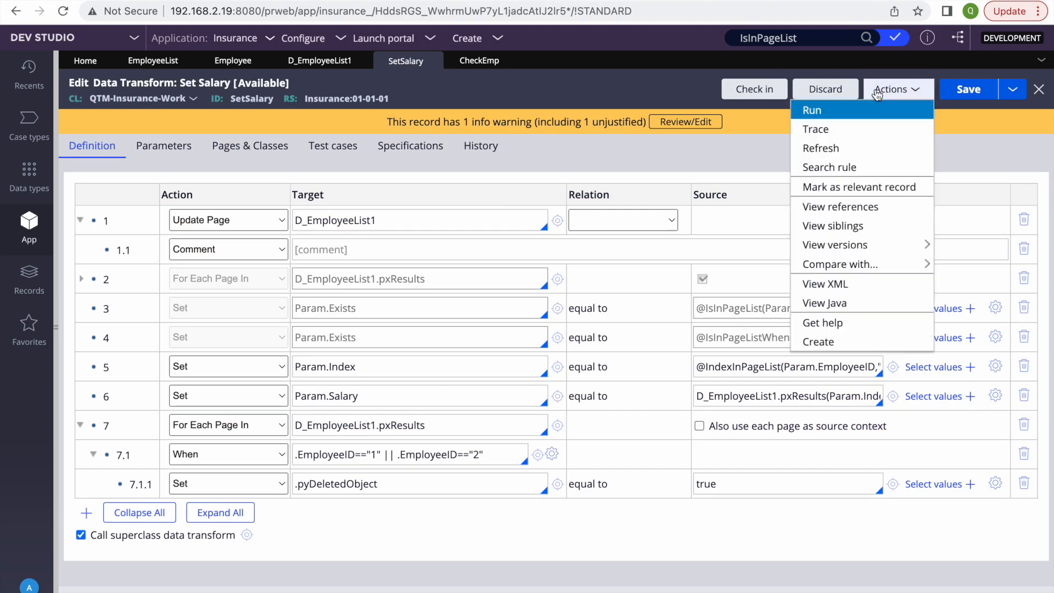
{"action": "left_click", "coordinate": [839, 115]}
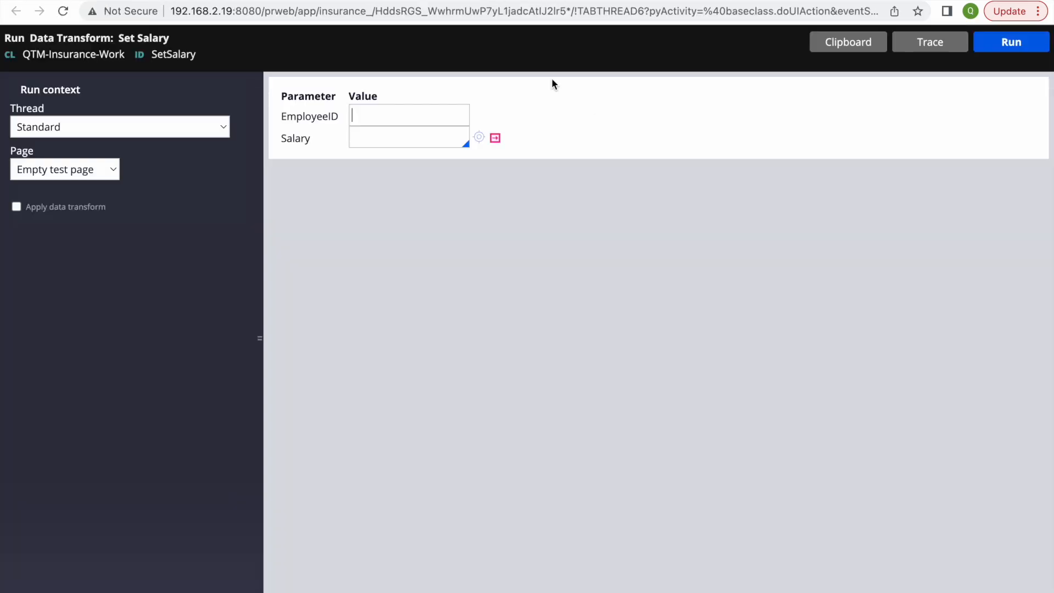
{"action": "left_click", "coordinate": [938, 42]}
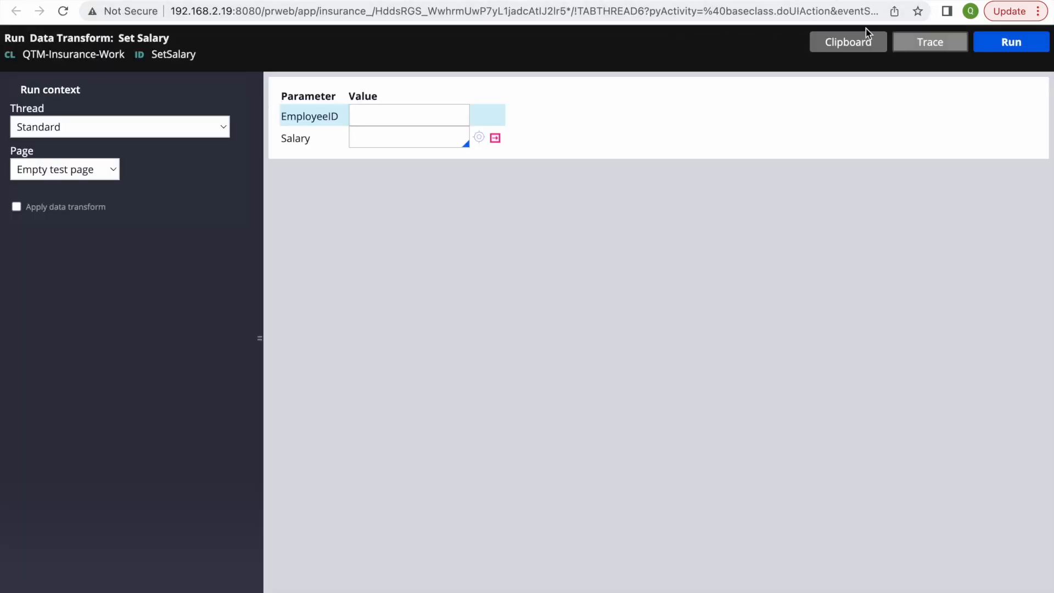
{"action": "left_click", "coordinate": [1011, 42]}
{"action": "key", "text": "ctrl+Tab"}
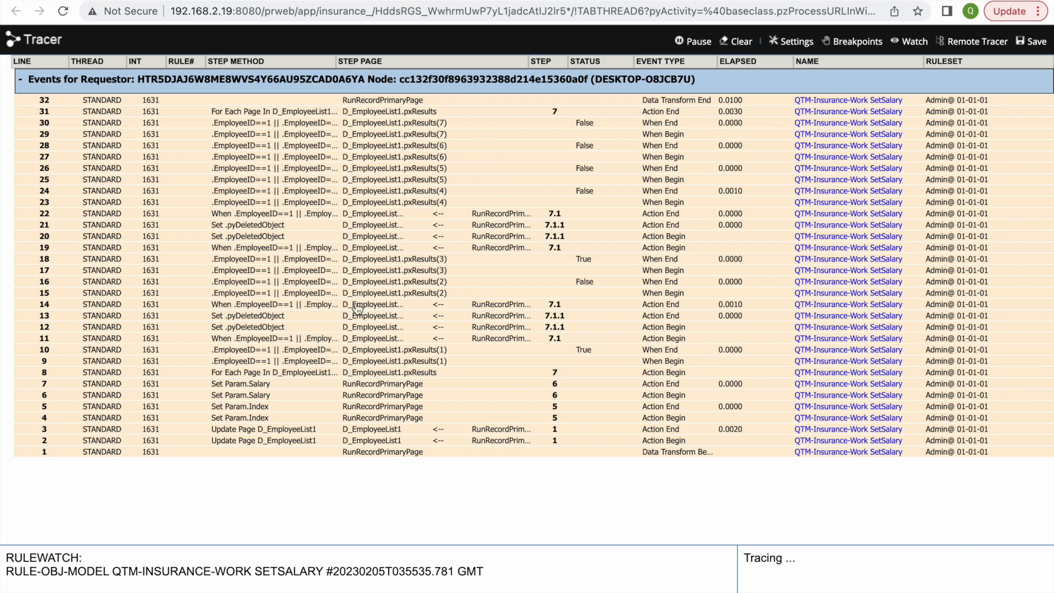
Step: Switch to the video call, admit the waiting participant, and return to Tracer in Google Chrome
{"action": "key", "text": "F4"}
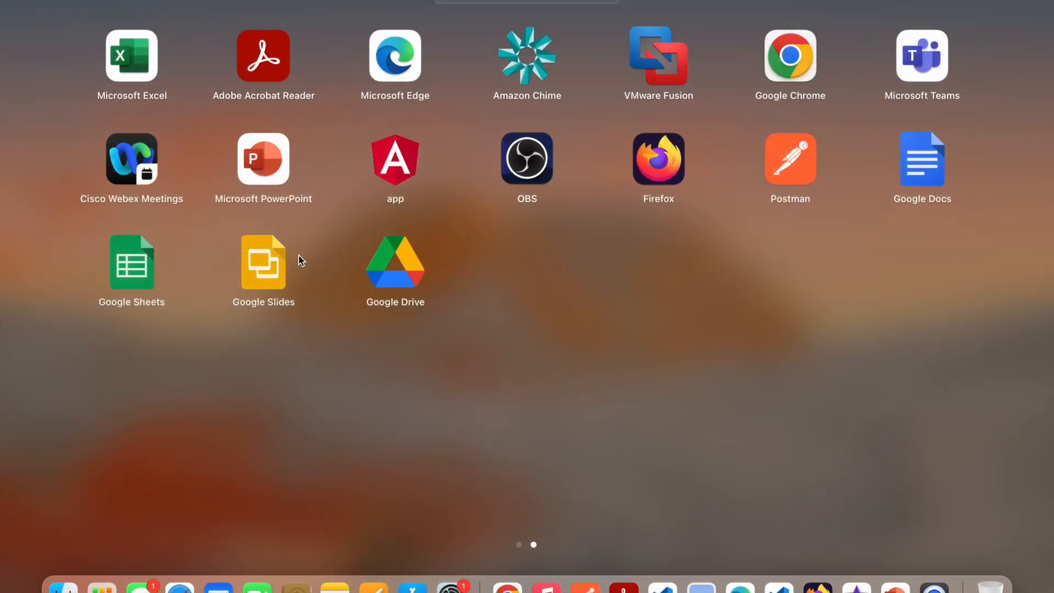
{"action": "left_click", "coordinate": [178, 584]}
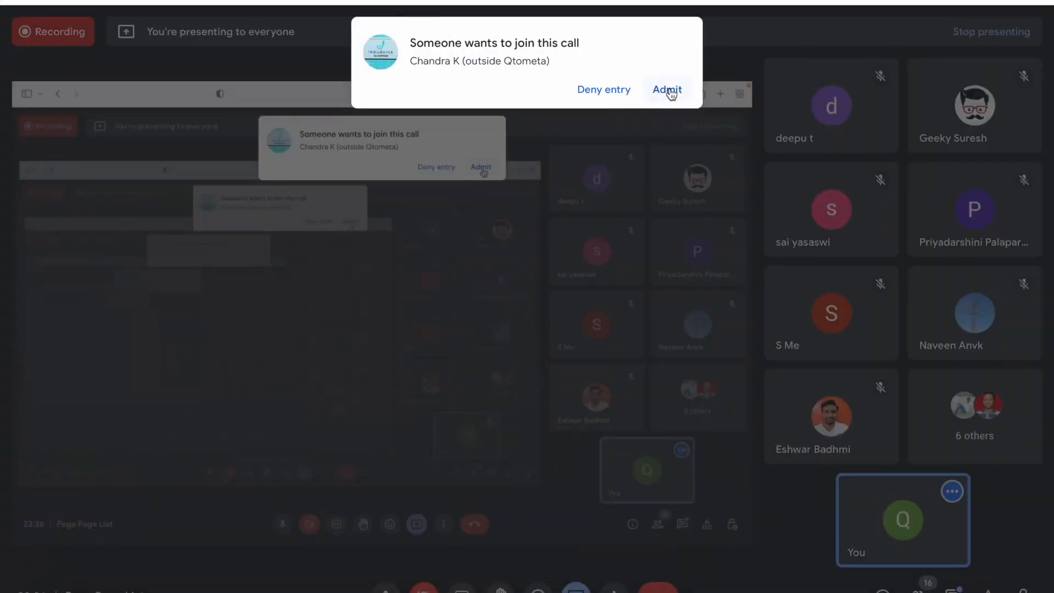
{"action": "left_click", "coordinate": [665, 93]}
{"action": "key", "text": "F4"}
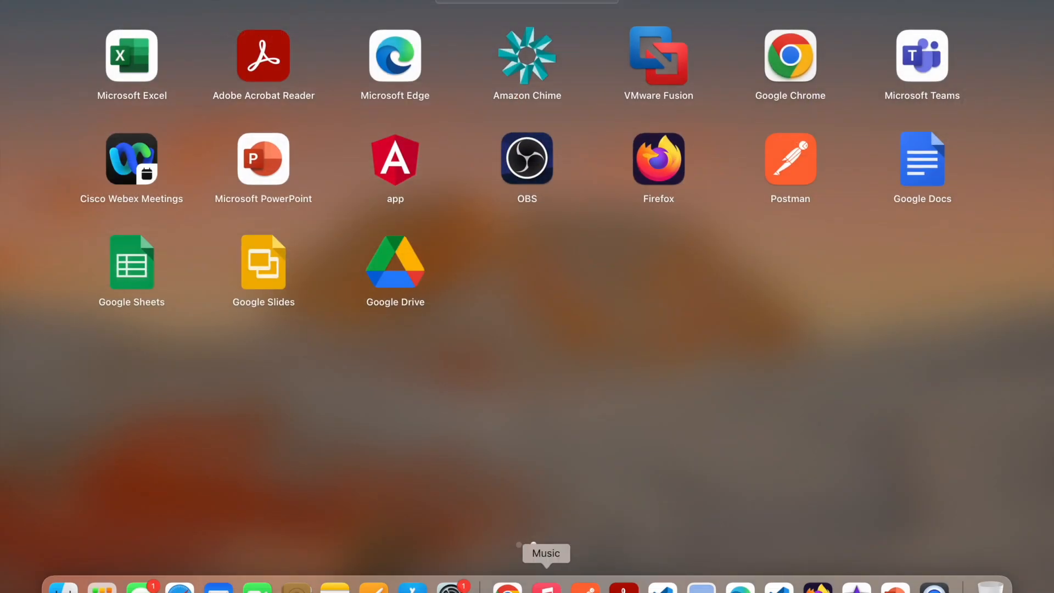
{"action": "left_click", "coordinate": [507, 587]}
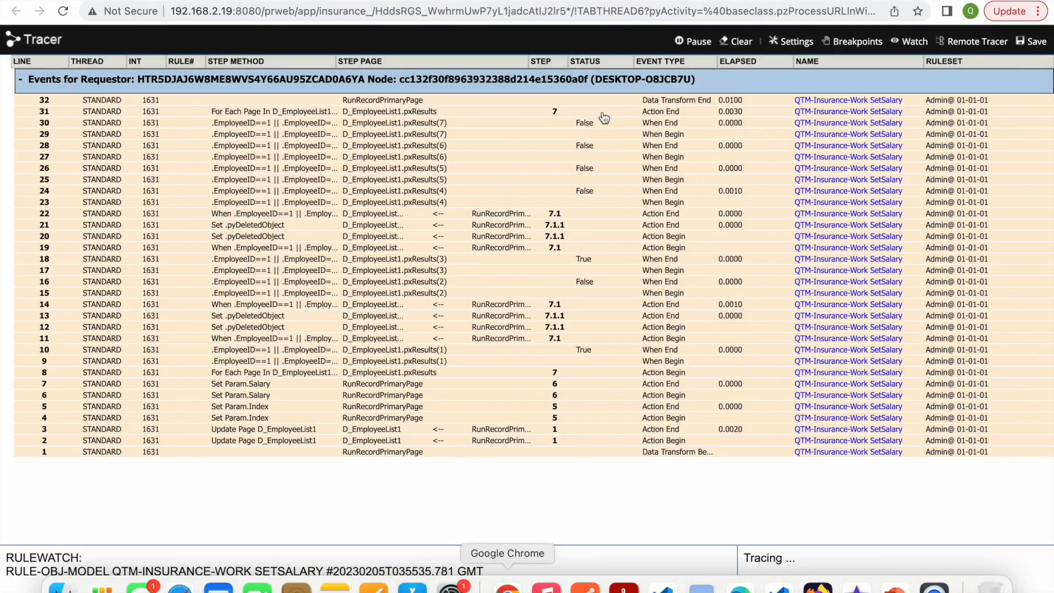
Step: Open the D_EmployeeList1.pxResults page from Tracer's latest step 7 Action End event and check pyDeletedObject for employees 1 and 2
{"action": "left_click", "coordinate": [367, 111]}
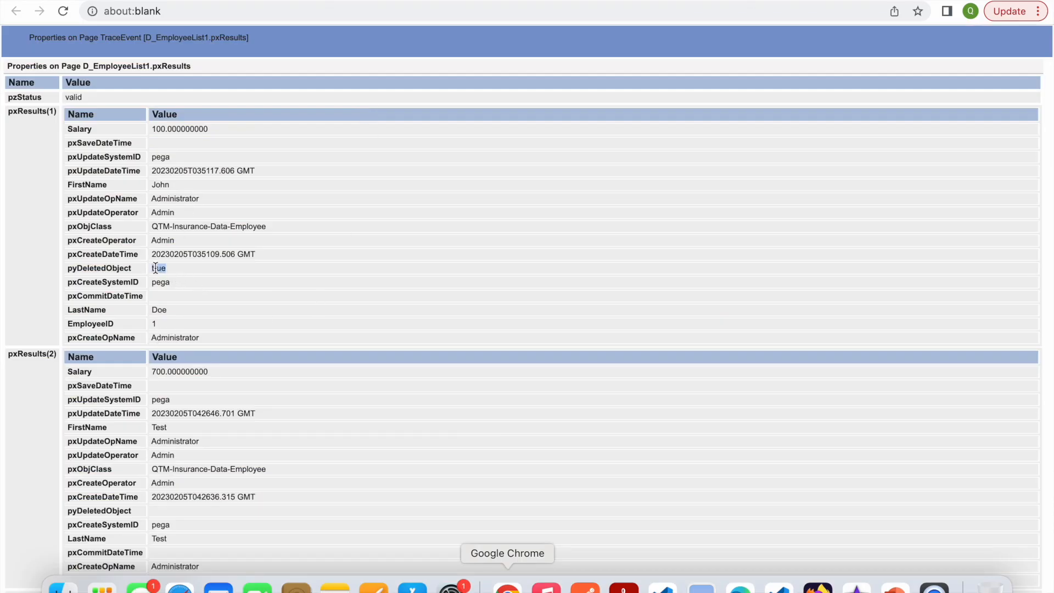
{"action": "scroll", "coordinate": [165, 318], "scroll_direction": "down", "scroll_amount": 10}
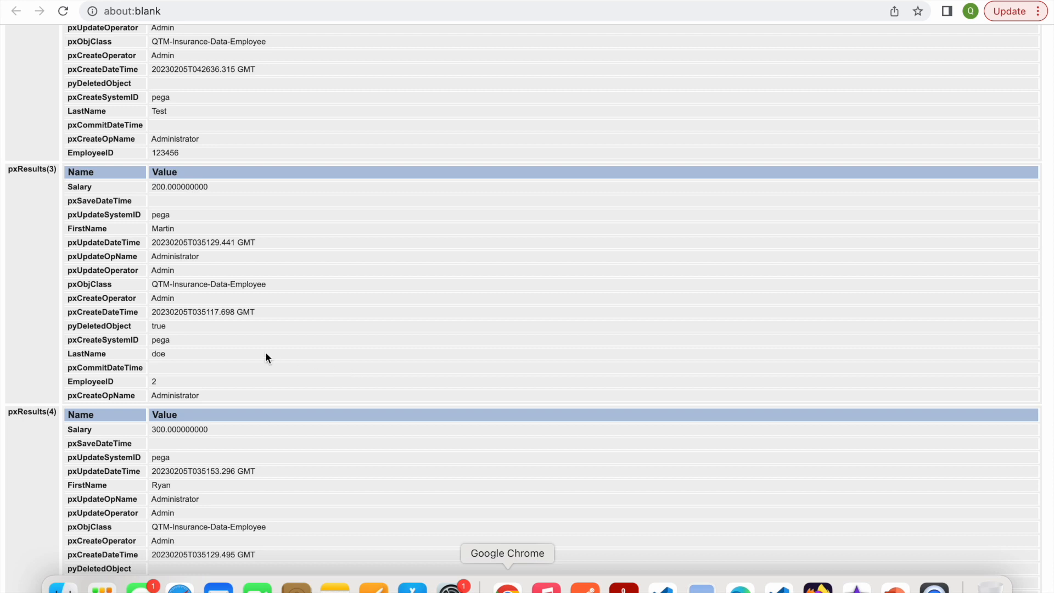
{"action": "double_click", "coordinate": [159, 327]}
{"action": "left_click", "coordinate": [245, 0]}
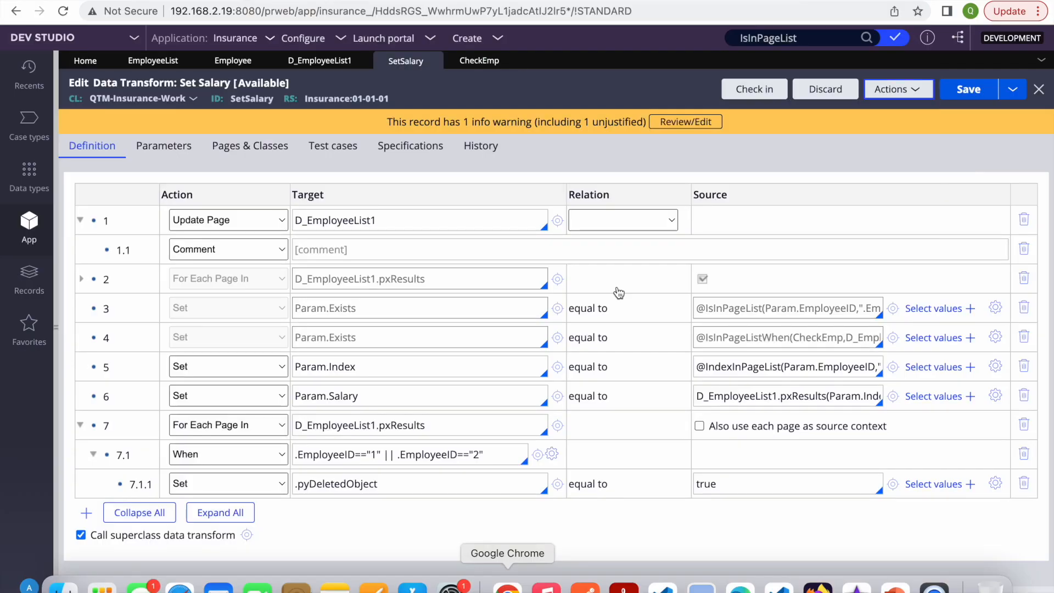
{"action": "right_click", "coordinate": [94, 416]}
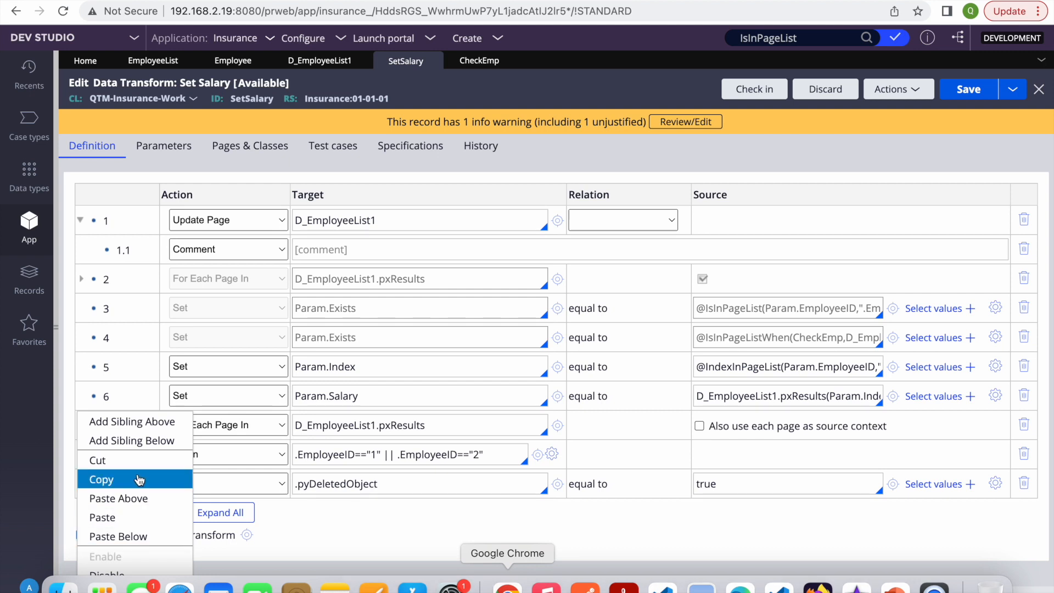
{"action": "left_click", "coordinate": [131, 441]}
{"action": "scroll", "coordinate": [456, 404], "scroll_direction": "down", "scroll_amount": 1}
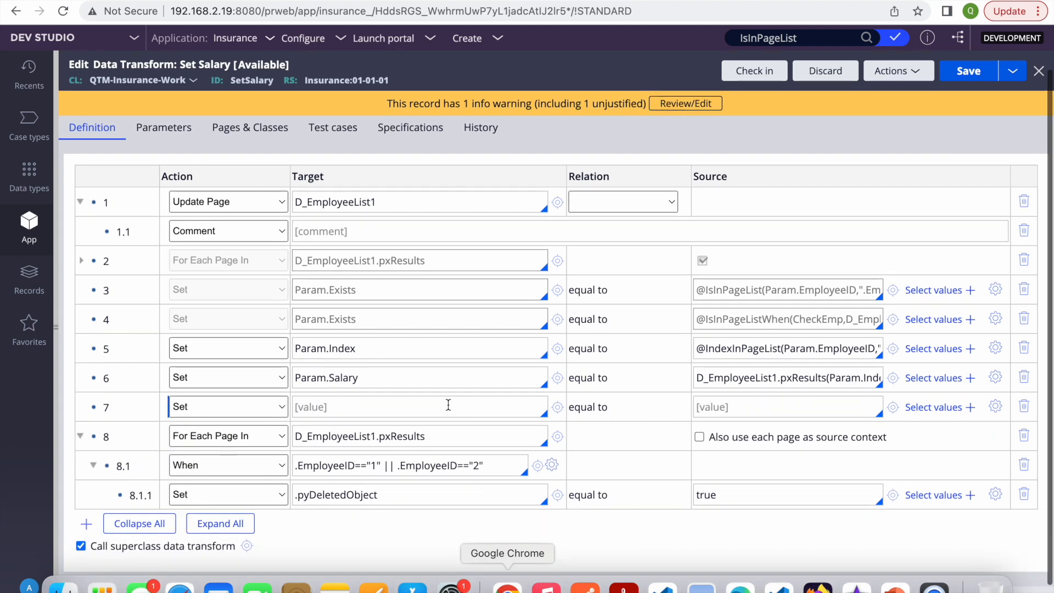
{"action": "left_click", "coordinate": [1024, 407]}
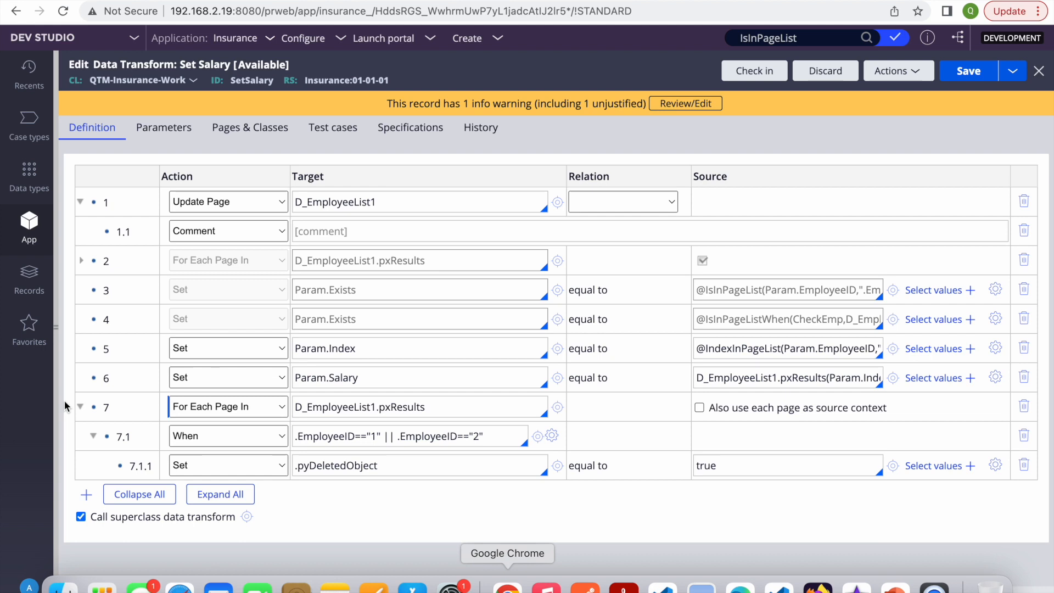
Step: Add a sibling Set step below step 7 of the SetSalary data transform with Param.Delete as its target
{"action": "right_click", "coordinate": [89, 410]}
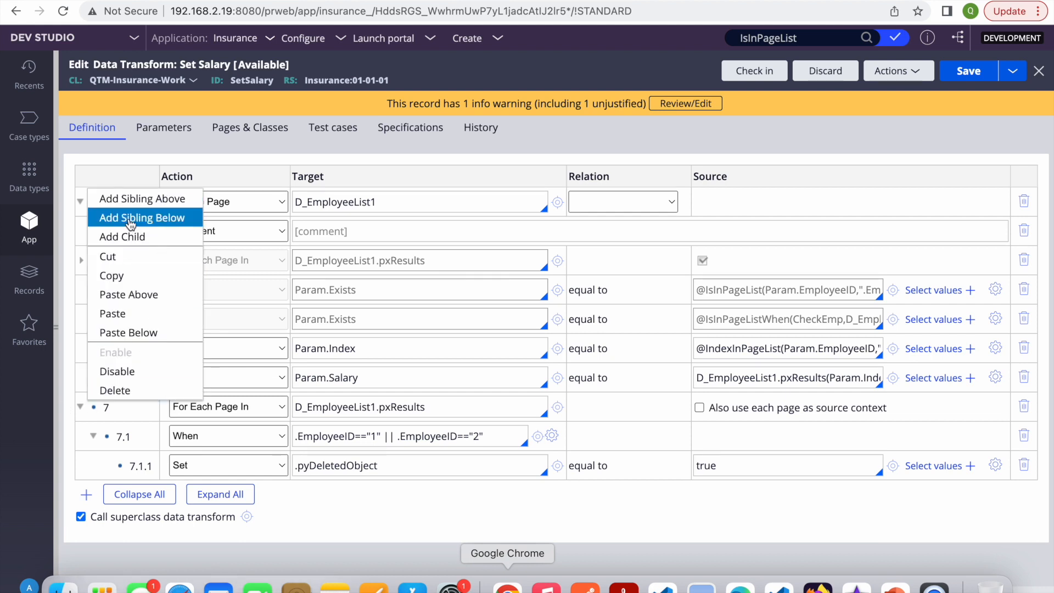
{"action": "left_click", "coordinate": [211, 225]}
{"action": "left_click", "coordinate": [343, 496]}
{"action": "type", "text": "P"}
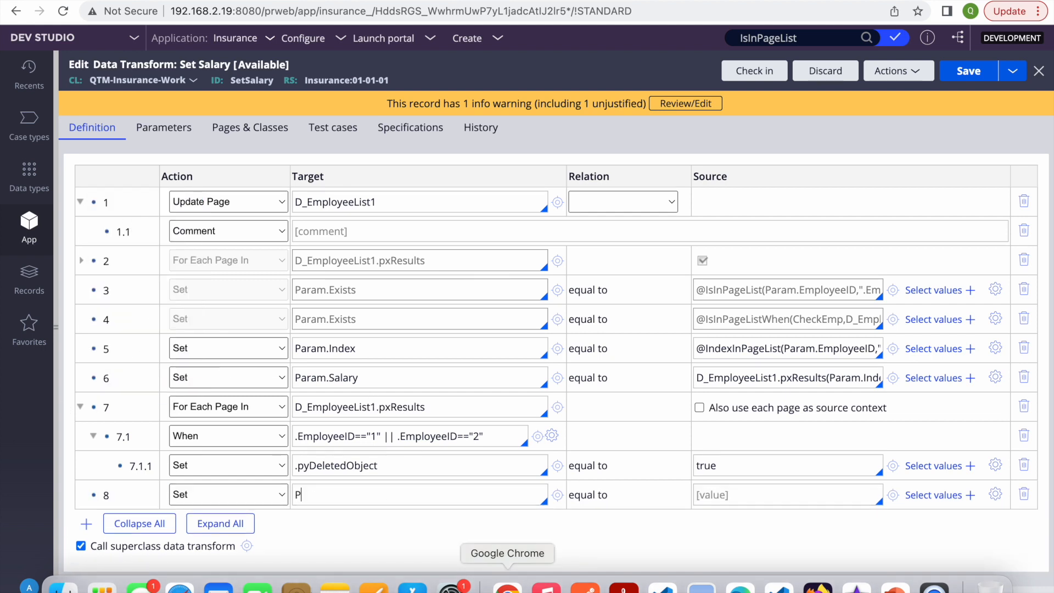
{"action": "type", "text": "aram.Delete"}
Step: Find the RemoveDeletedObjects function in the expression builder and submit it as the source expression of step 8 for Param.Delete
{"action": "left_click", "coordinate": [995, 494]}
{"action": "left_click", "coordinate": [782, 115]}
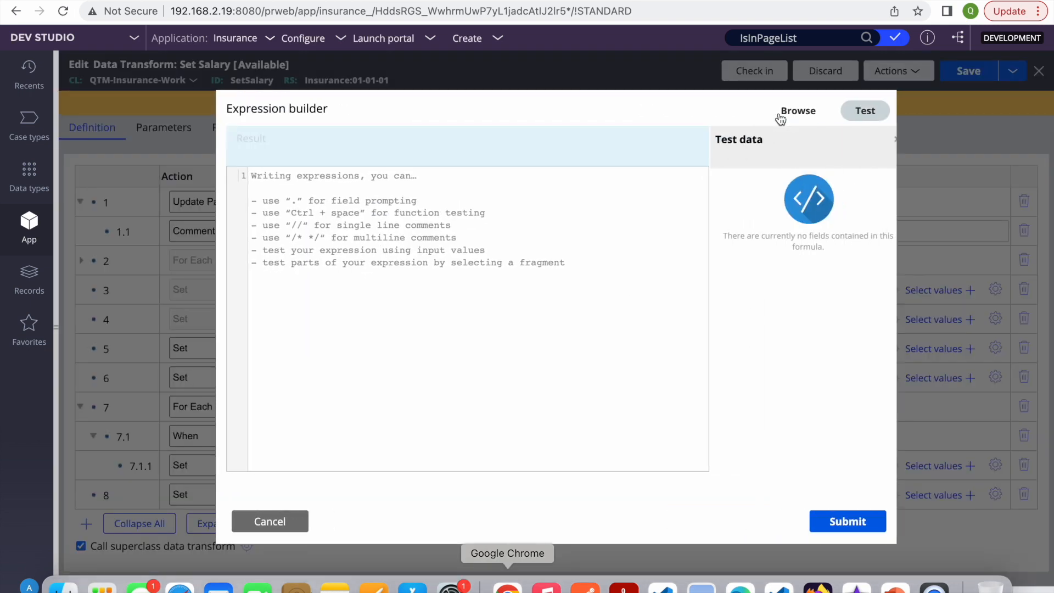
{"action": "left_click", "coordinate": [808, 114]}
{"action": "type", "text": "removedeleted"}
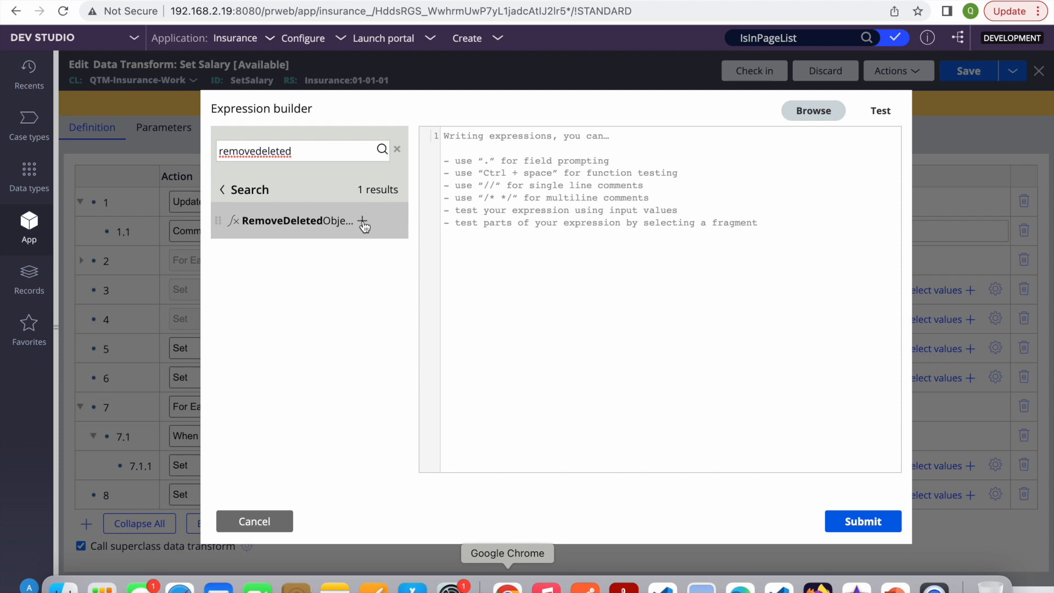
{"action": "left_click", "coordinate": [363, 221]}
{"action": "mouse_move", "coordinate": [304, 228]}
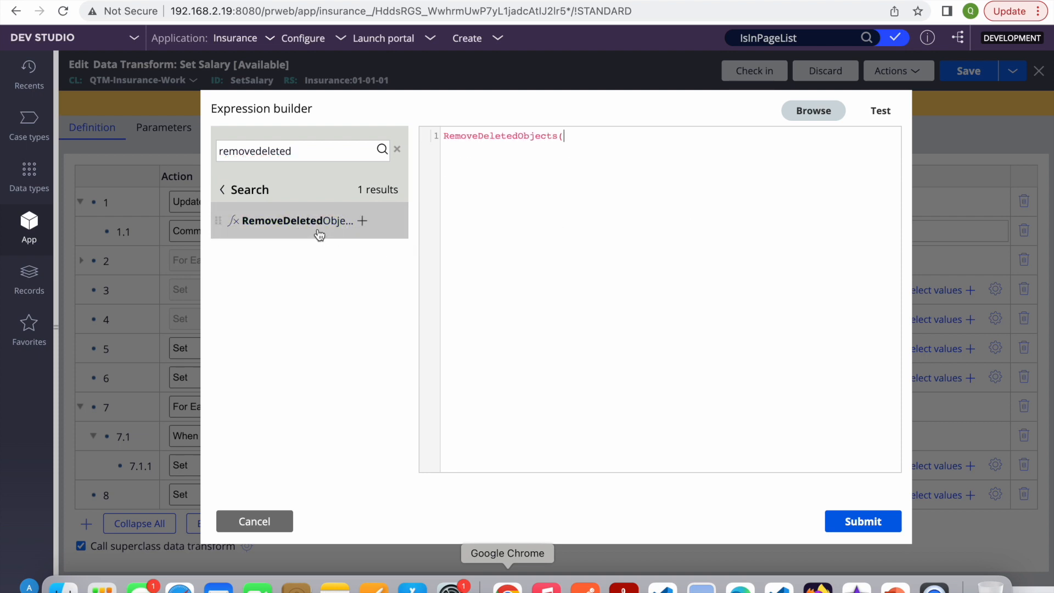
{"action": "type", "text": "d"}
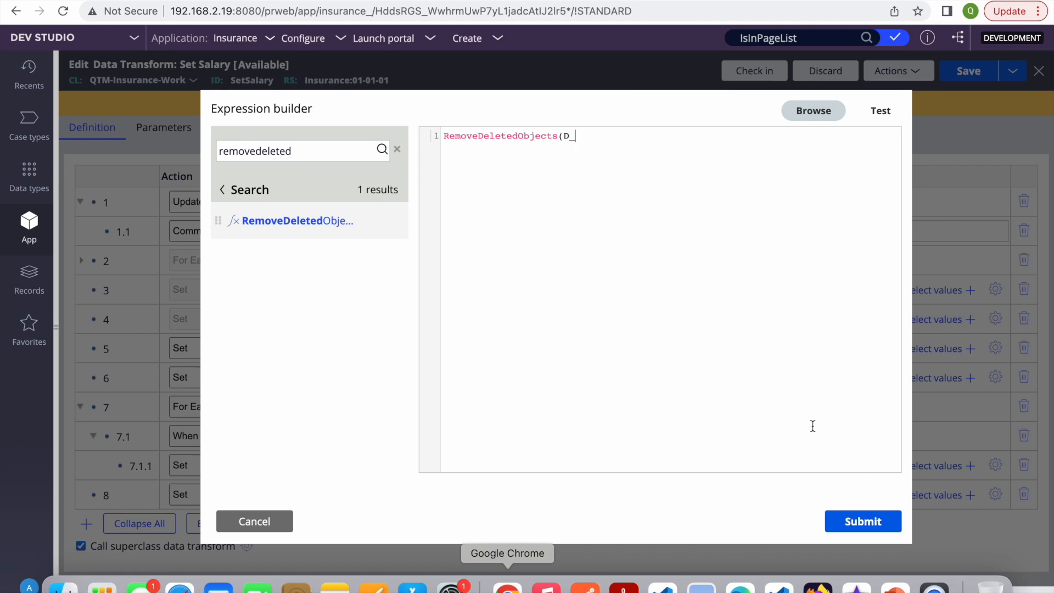
{"action": "left_click", "coordinate": [860, 526]}
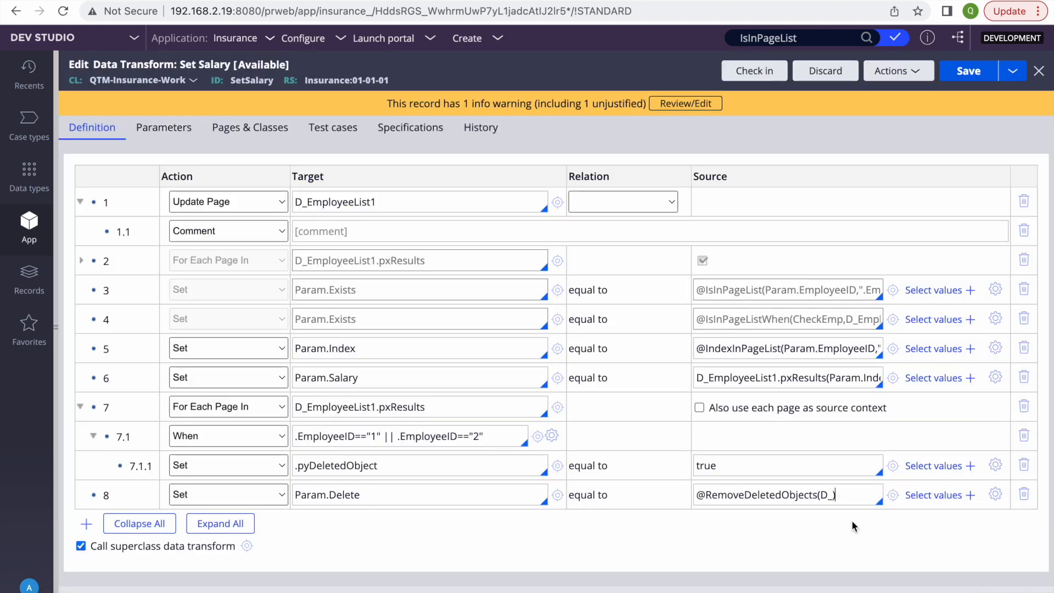
Step: Copy D_EmployeeList1.pxResults from step 7 in place of the partial RemoveDeletedObjects argument in step 8, and save the data transform
{"action": "triple_click", "coordinate": [420, 405]}
{"action": "key", "text": "ctrl+c"}
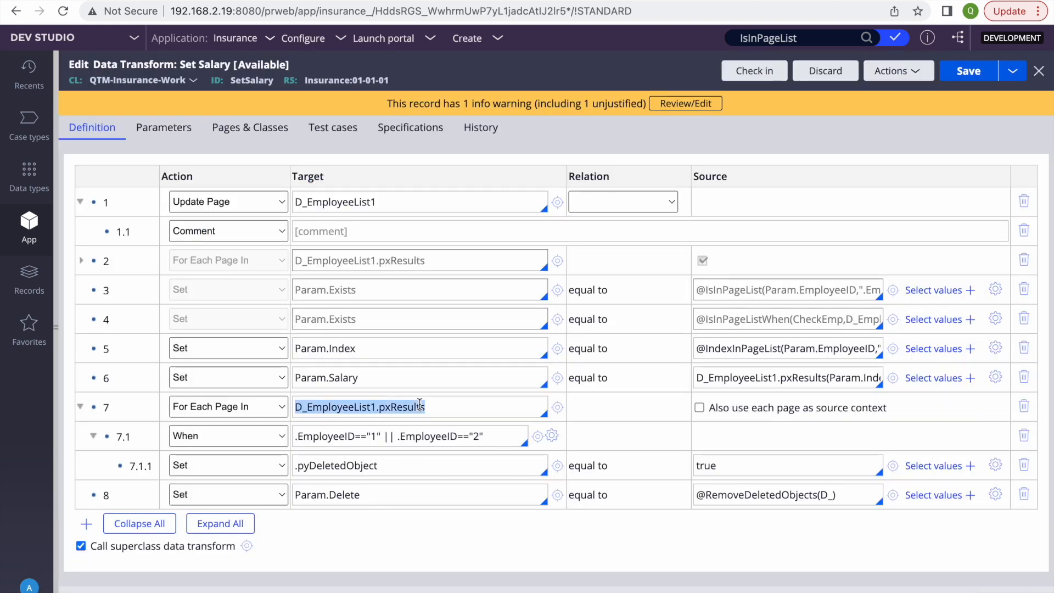
{"action": "left_click", "coordinate": [829, 490]}
{"action": "key", "text": "BackSpace"}
{"action": "key", "text": "BackSpace"}
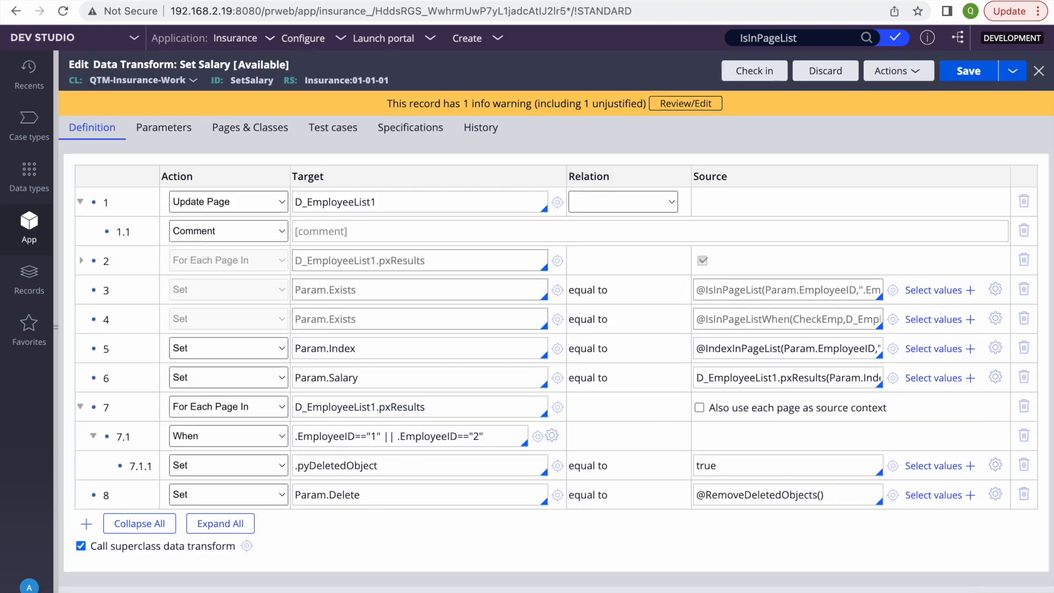
{"action": "key", "text": "ctrl+v"}
{"action": "left_click", "coordinate": [966, 71]}
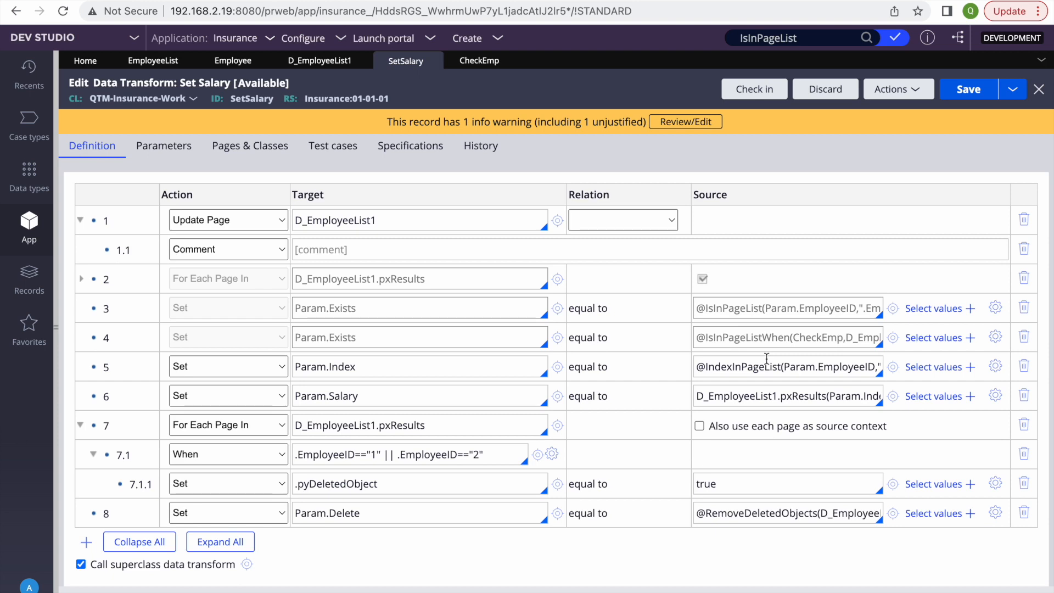
Step: Review step 8's RemoveDeletedObjects expression and step 7.1.1's .pyDeletedObject assignment, and save the data transform again
{"action": "double_click", "coordinate": [842, 513]}
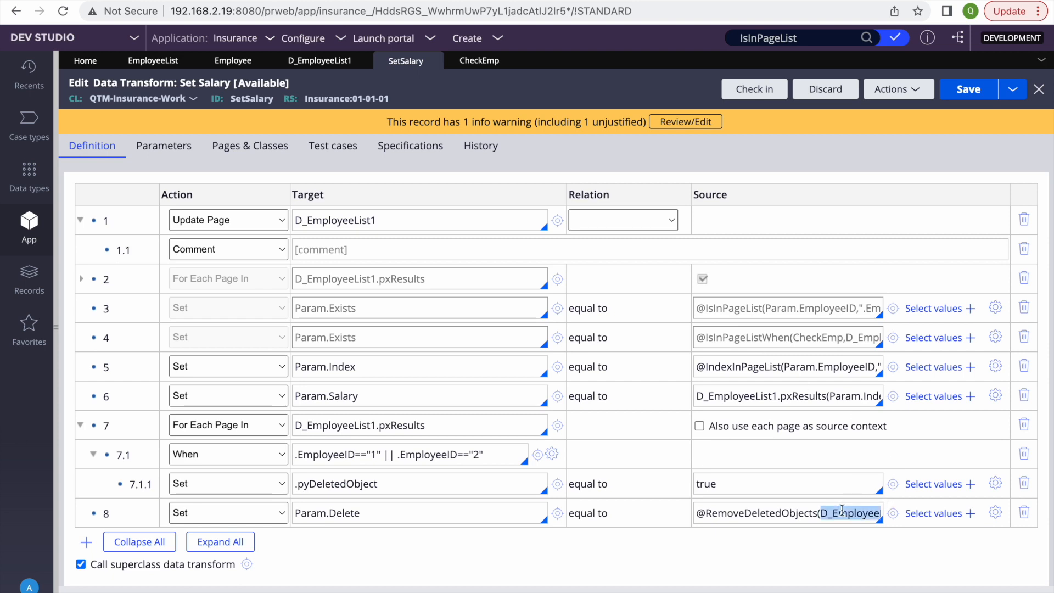
{"action": "double_click", "coordinate": [757, 515]}
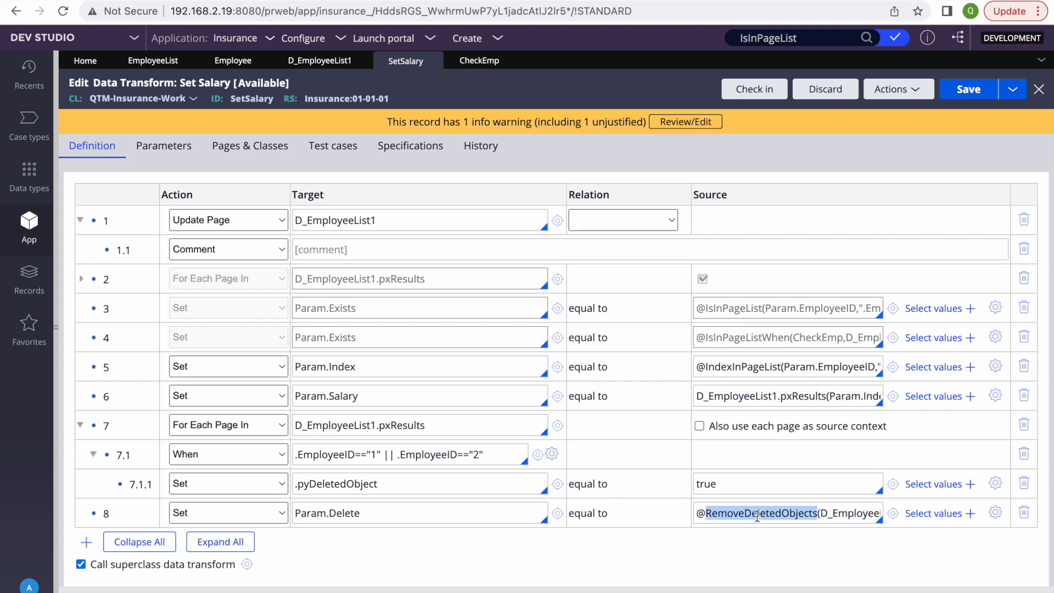
{"action": "triple_click", "coordinate": [381, 483]}
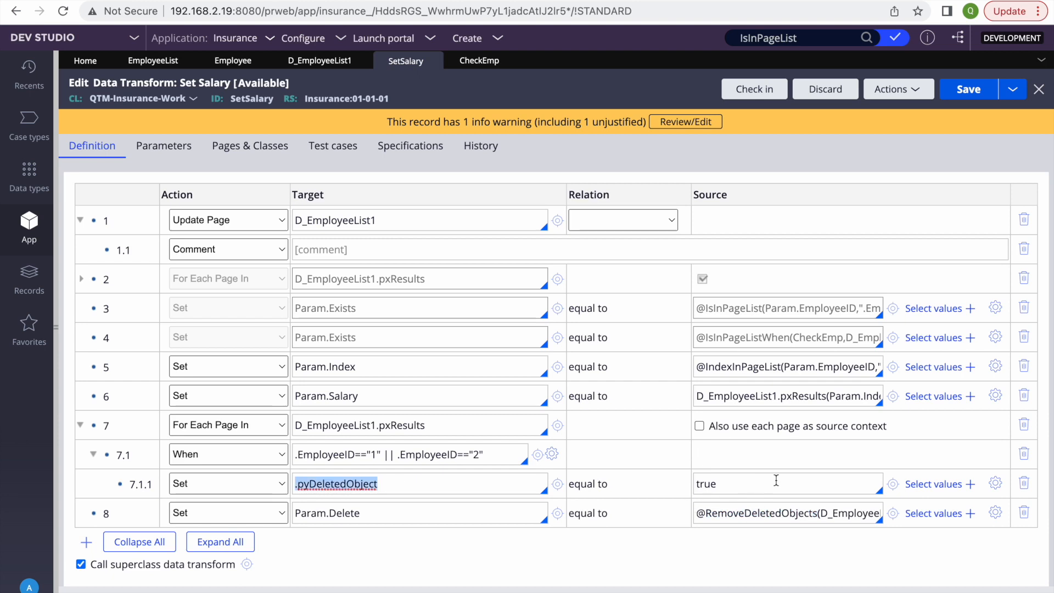
{"action": "left_click", "coordinate": [710, 483]}
{"action": "double_click", "coordinate": [710, 483]}
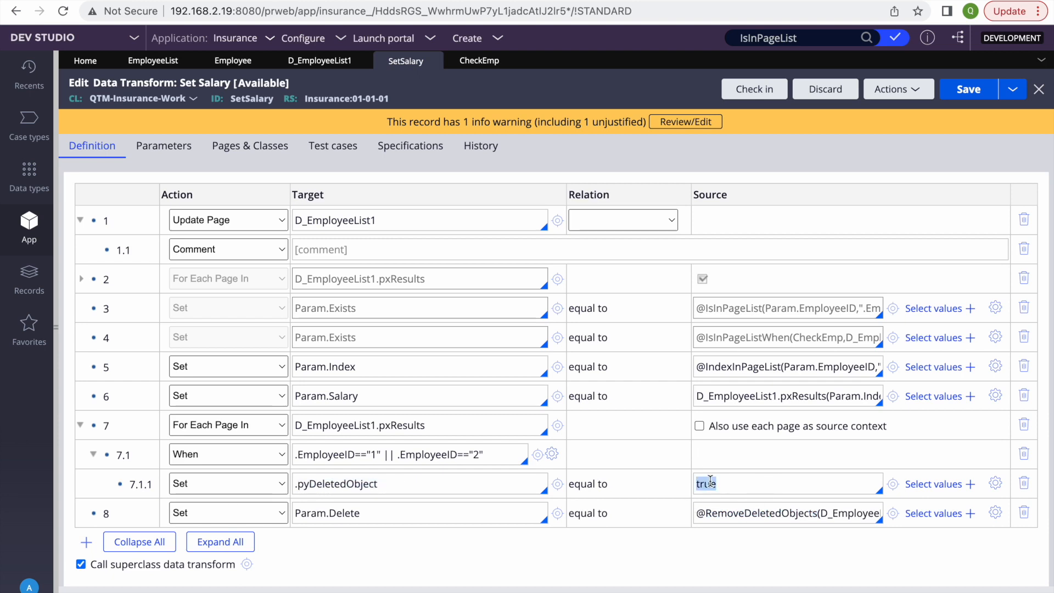
{"action": "left_click", "coordinate": [969, 91]}
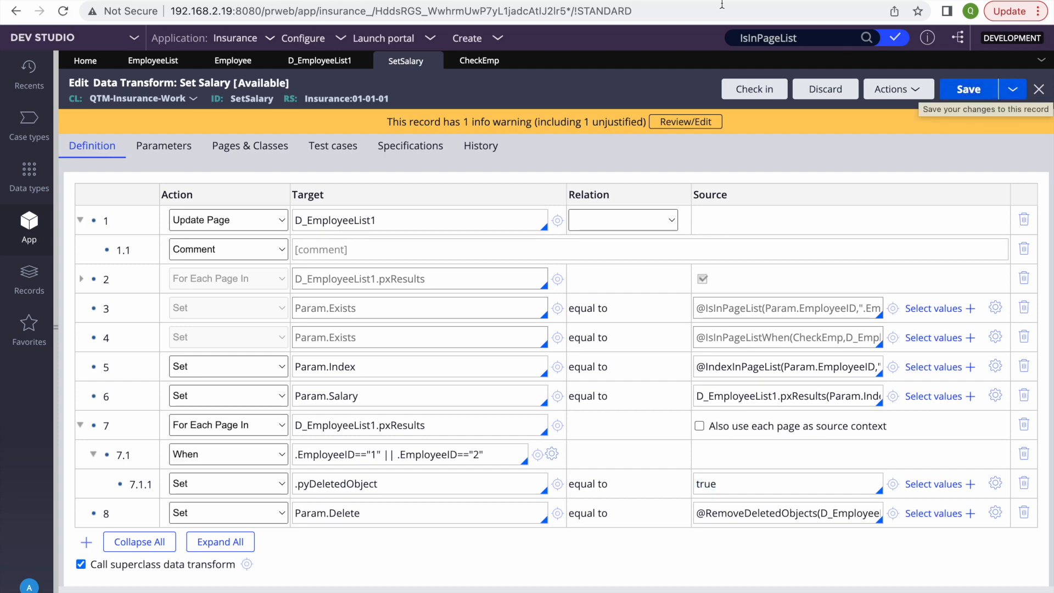
Step: Leave the old Tracer and run windows, and run SetSalary again with tracing on the Standard thread using an empty test page
{"action": "left_click", "coordinate": [588, 0]}
{"action": "key", "text": "ctrl+Tab"}
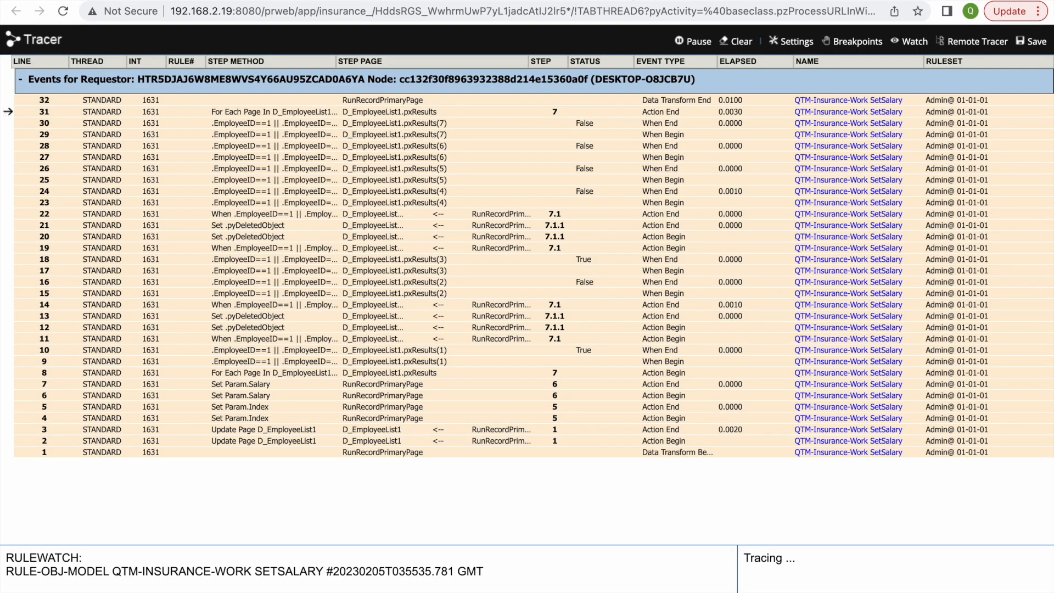
{"action": "left_click", "coordinate": [602, 0]}
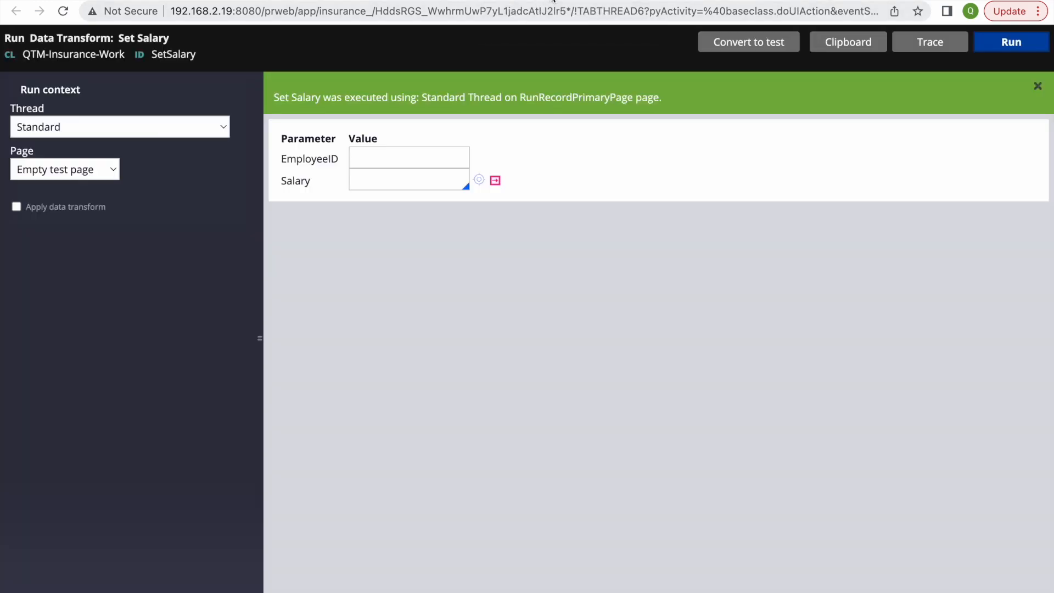
{"action": "key", "text": "ctrl+Tab"}
{"action": "left_click", "coordinate": [890, 90]}
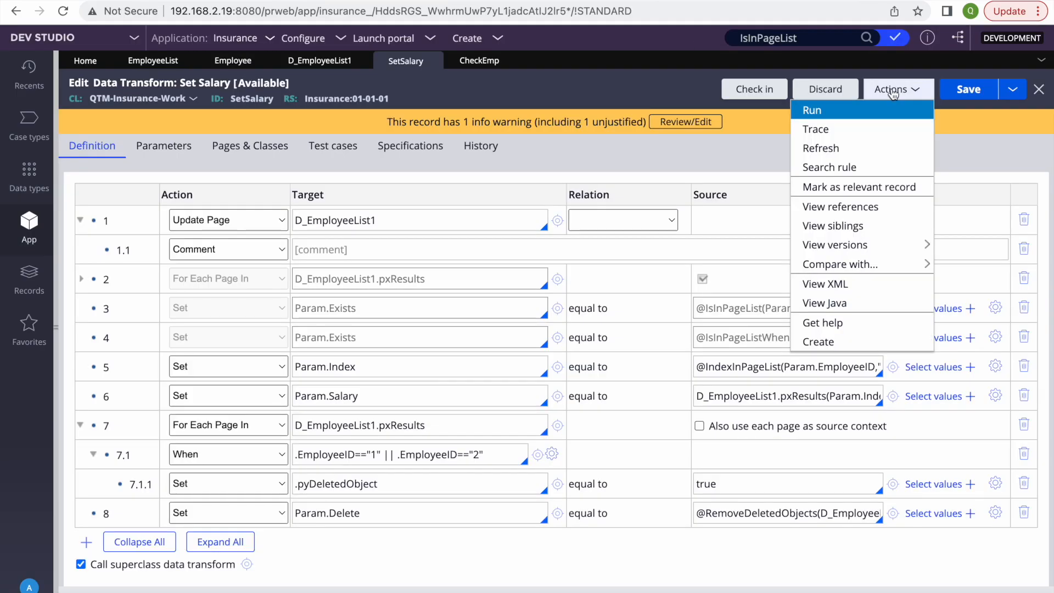
{"action": "left_click", "coordinate": [837, 112]}
{"action": "left_click", "coordinate": [916, 42]}
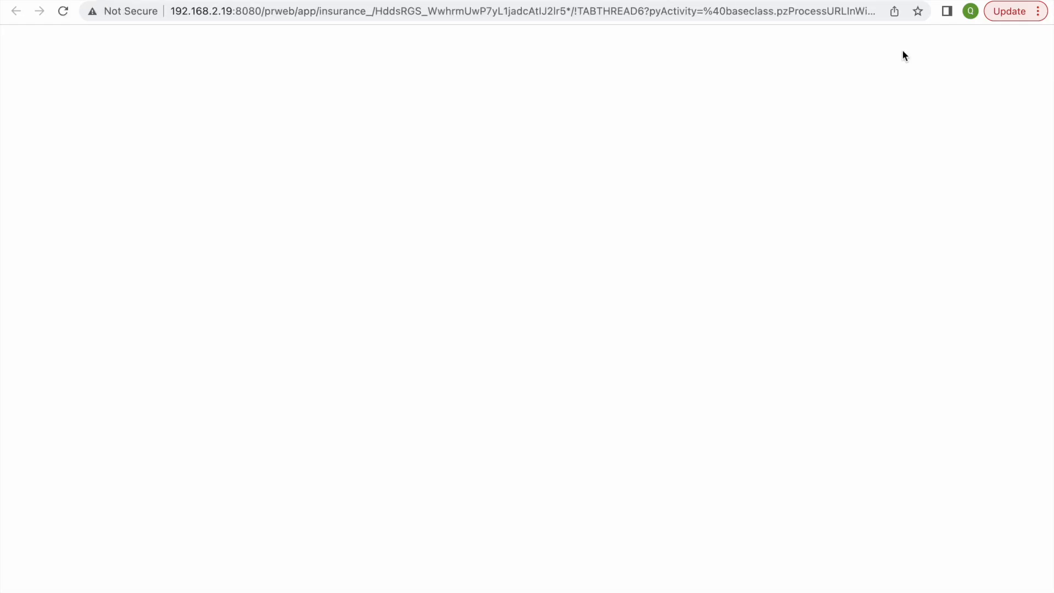
{"action": "key", "text": "super+grave"}
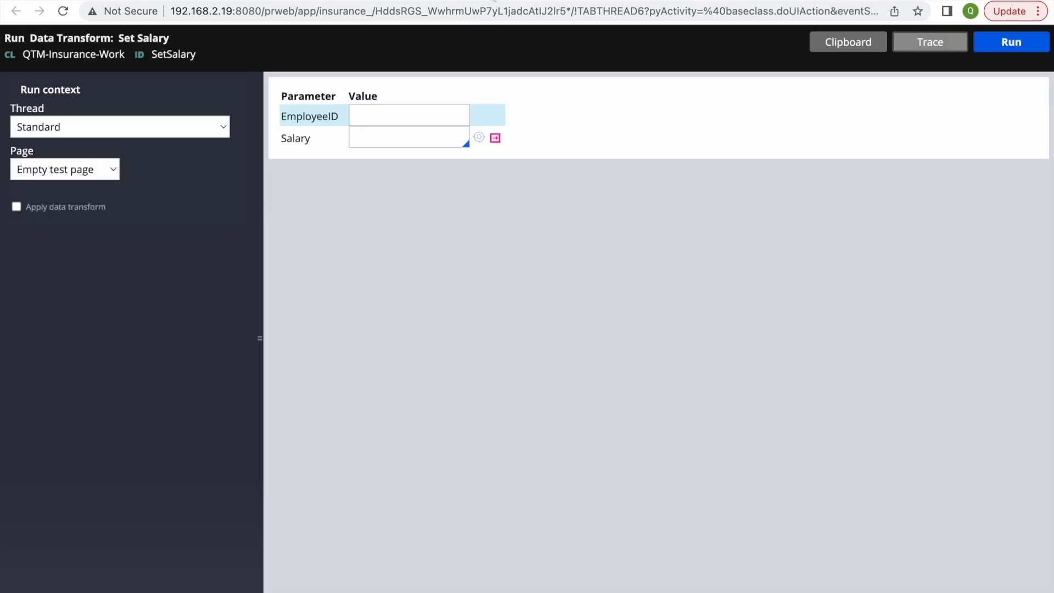
{"action": "left_click", "coordinate": [1007, 42]}
{"action": "key", "text": "super+grave"}
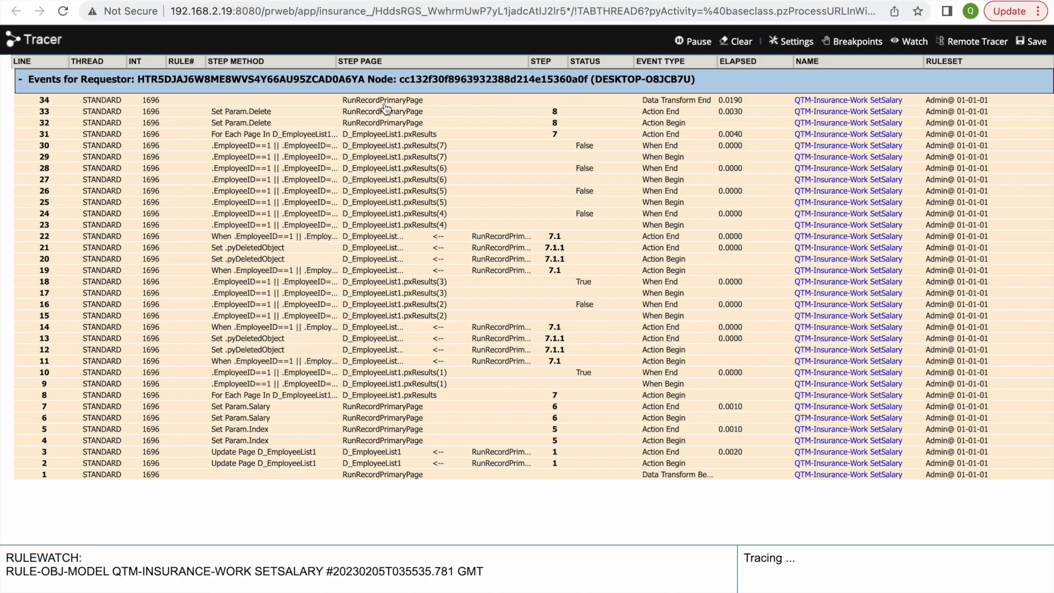
{"action": "key", "text": "F4"}
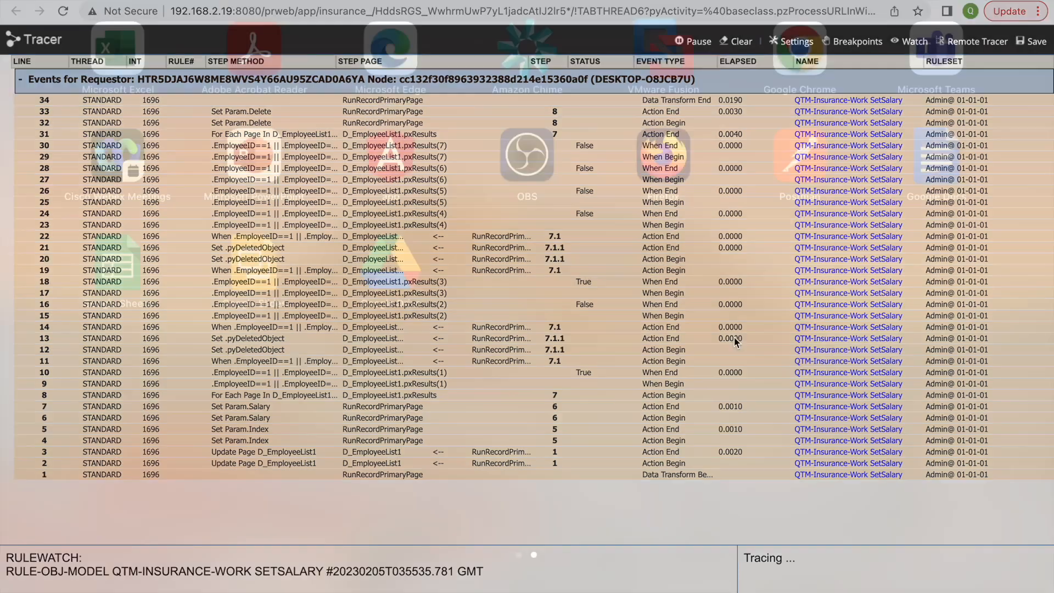
{"action": "left_click", "coordinate": [508, 589]}
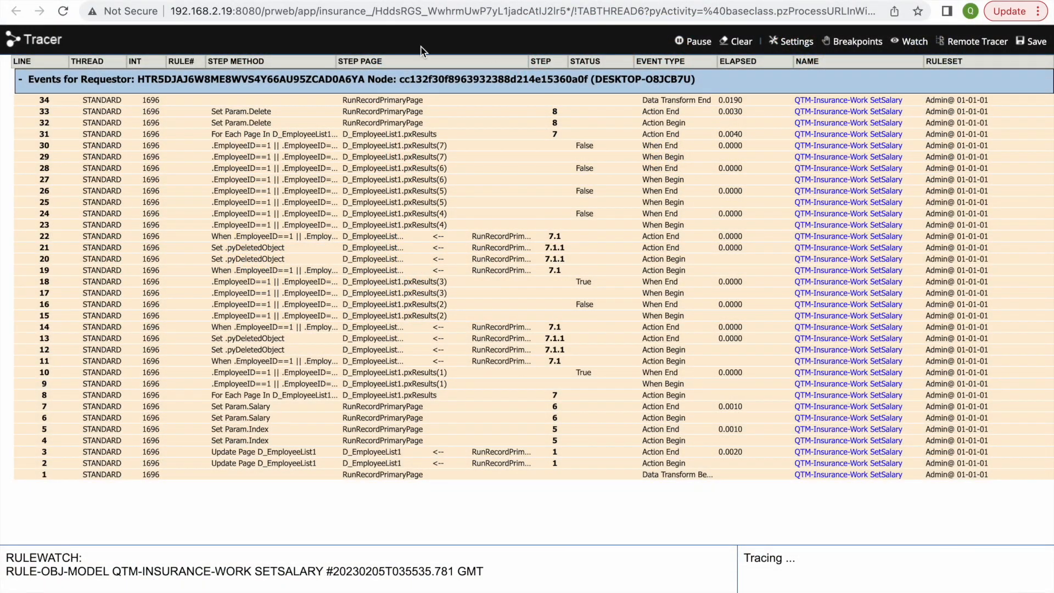
{"action": "left_click", "coordinate": [252, 1]}
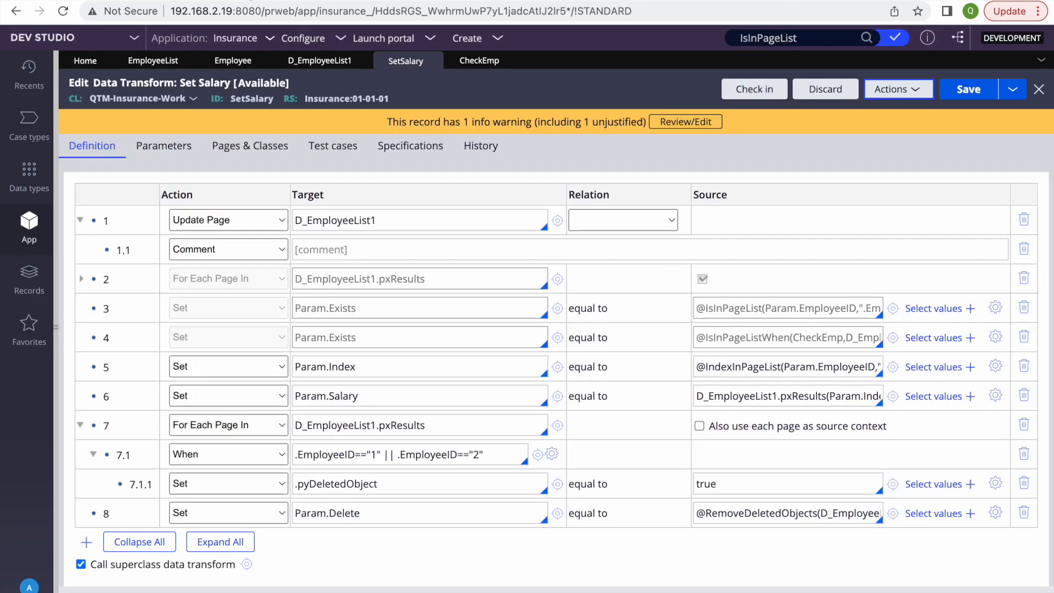
{"action": "right_click", "coordinate": [103, 513]}
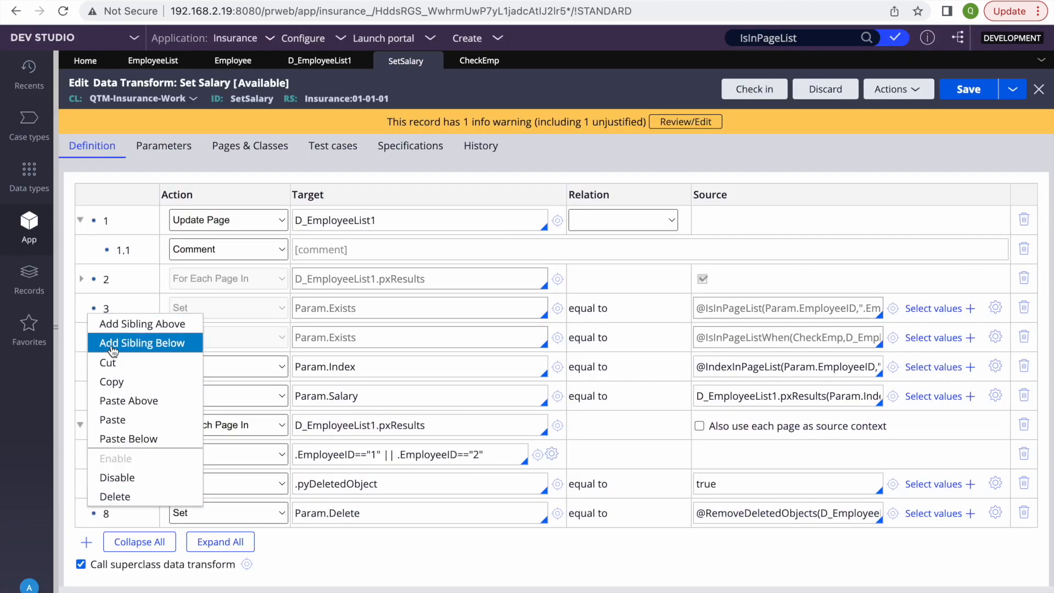
{"action": "left_click", "coordinate": [521, 114]}
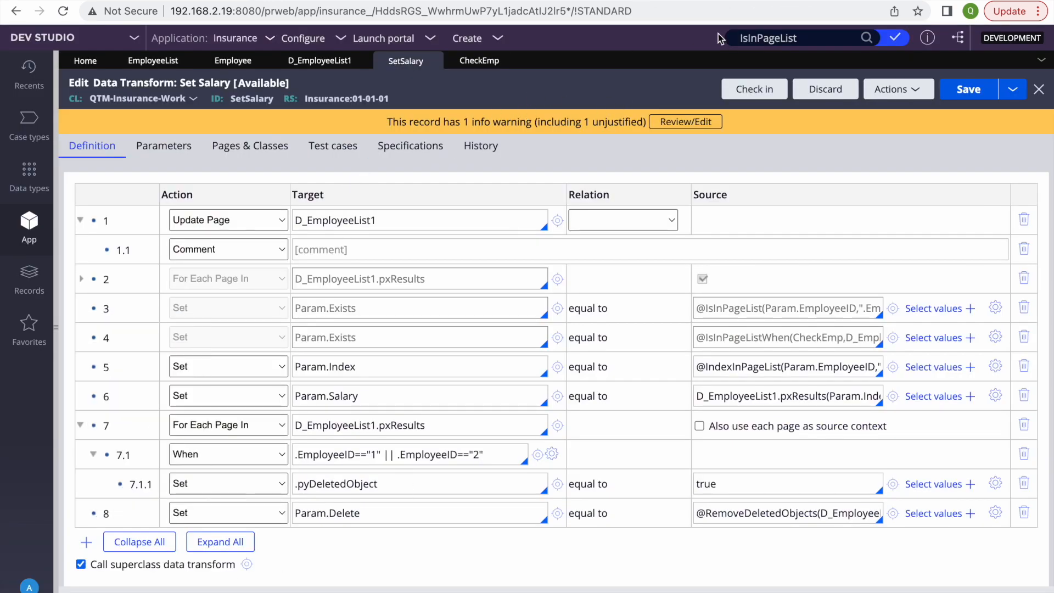
{"action": "key", "text": "ctrl+Tab"}
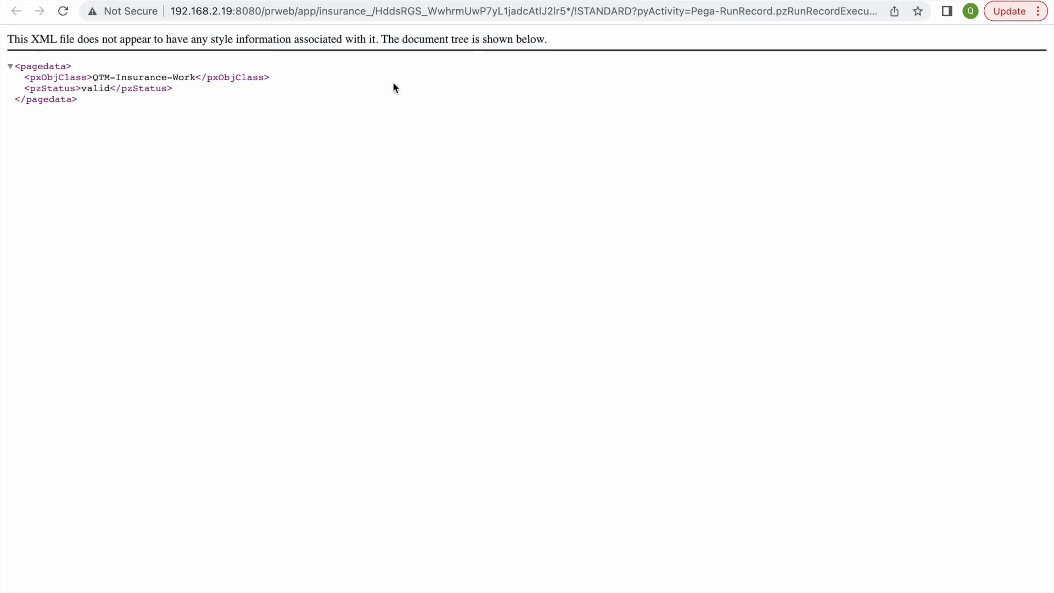
{"action": "key", "text": "ctrl+shift+Tab"}
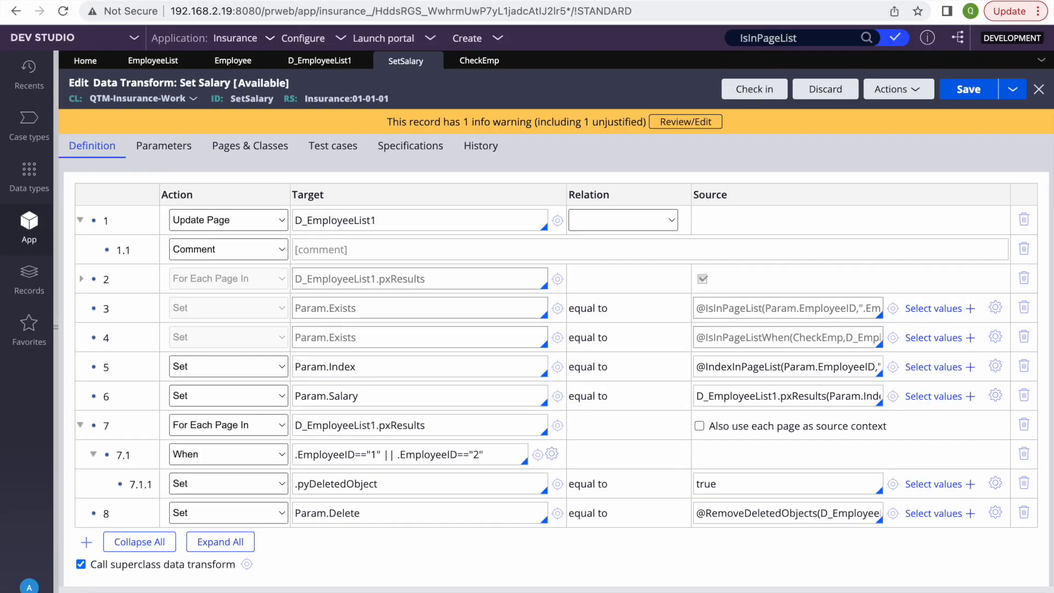
Step: Bring up the Pega Clipboard, choose the Standard thread and expand the pxResults list of D_EmployeeList1
{"action": "scroll", "coordinate": [198, 481], "scroll_direction": "down", "scroll_amount": 1}
{"action": "scroll", "coordinate": [198, 481], "scroll_direction": "down", "scroll_amount": 3}
{"action": "scroll", "coordinate": [197, 482], "scroll_direction": "up", "scroll_amount": 5}
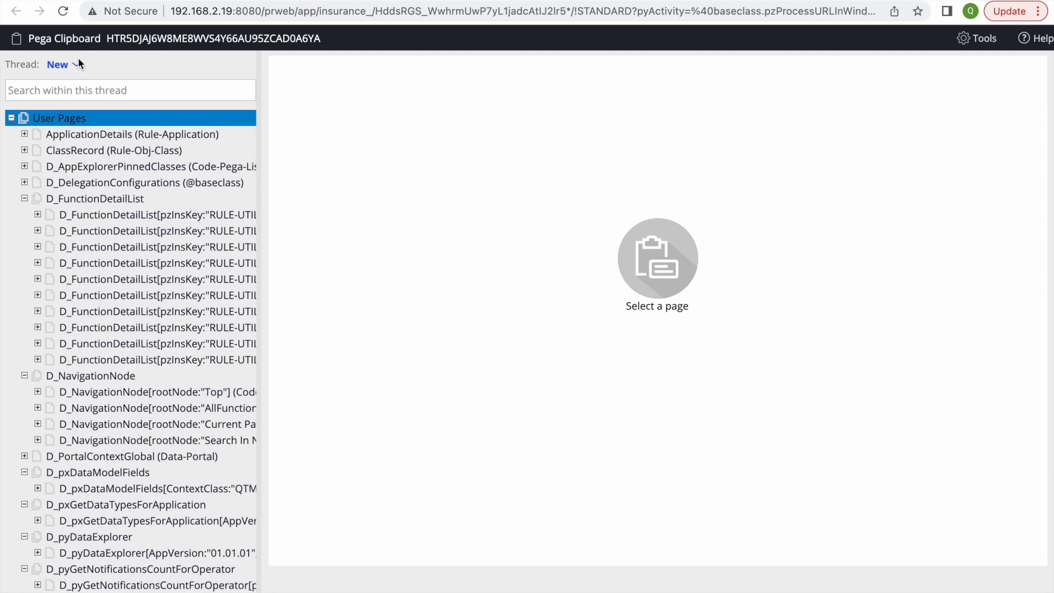
{"action": "left_click", "coordinate": [64, 64]}
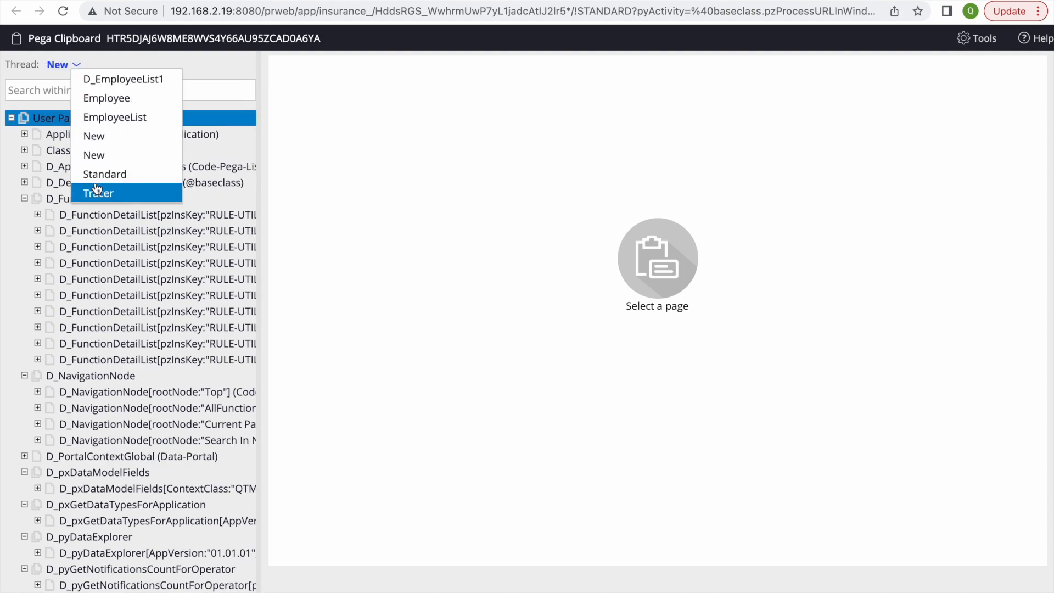
{"action": "left_click", "coordinate": [104, 174]}
{"action": "scroll", "coordinate": [106, 308], "scroll_direction": "down", "scroll_amount": 10}
{"action": "scroll", "coordinate": [106, 309], "scroll_direction": "up", "scroll_amount": 10}
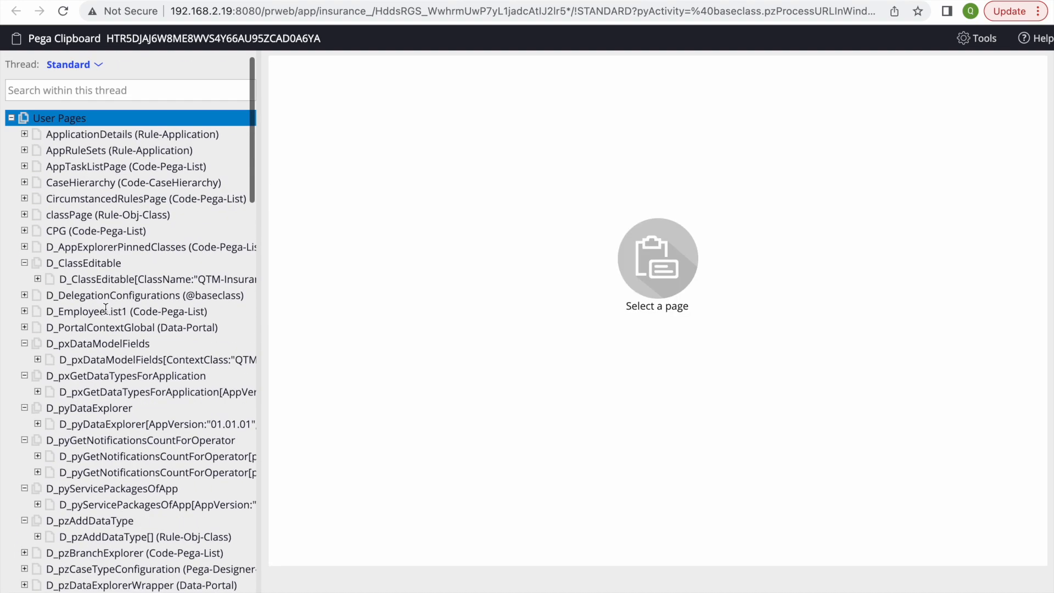
{"action": "scroll", "coordinate": [106, 309], "scroll_direction": "down", "scroll_amount": 3}
{"action": "scroll", "coordinate": [106, 309], "scroll_direction": "up", "scroll_amount": 3}
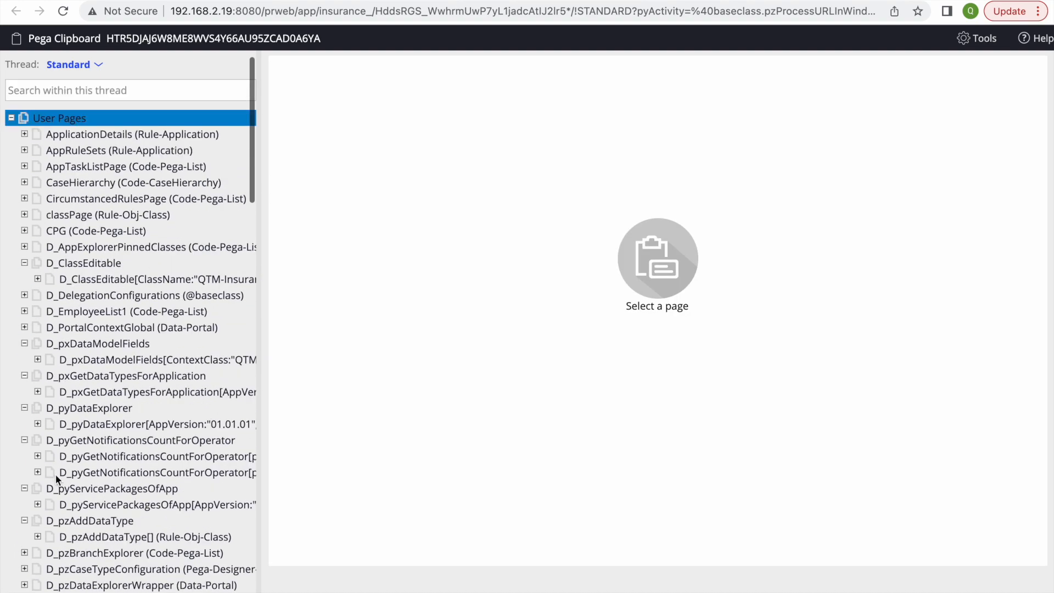
{"action": "left_click", "coordinate": [25, 312]}
{"action": "left_click", "coordinate": [37, 327]}
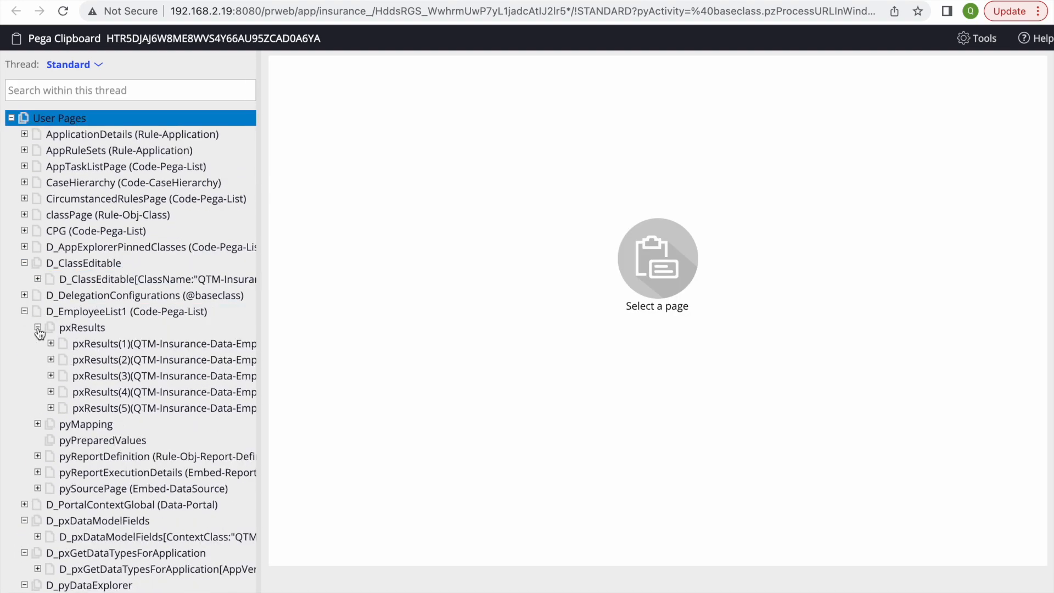
Step: Inspect the employee entries in D_EmployeeList1.pxResults, including pages 1, 4 and 5, to check which records remain after the deletion
{"action": "left_click", "coordinate": [109, 408]}
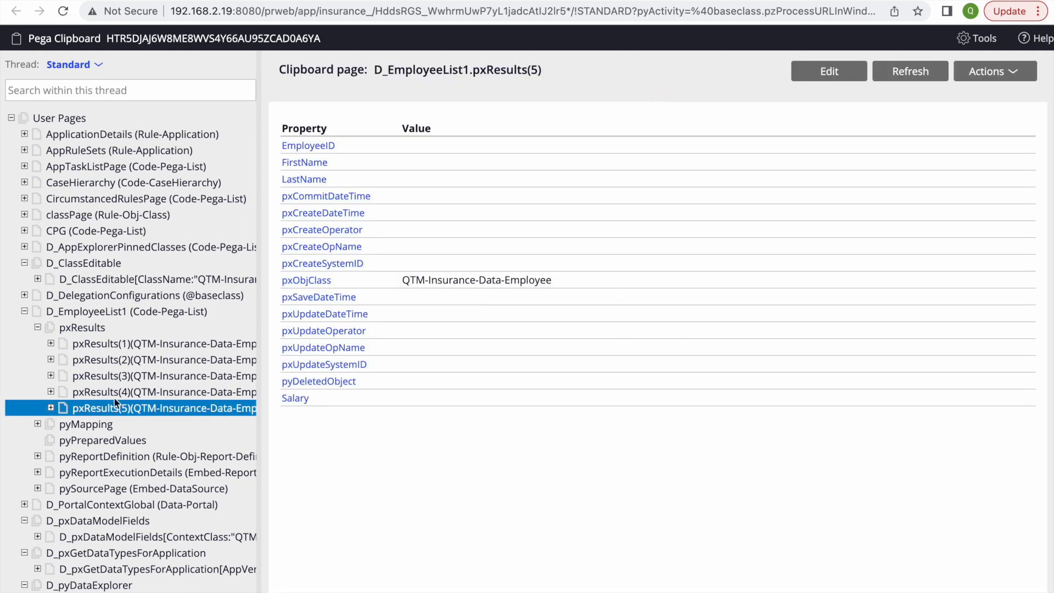
{"action": "left_click", "coordinate": [114, 396]}
{"action": "left_click", "coordinate": [114, 382]}
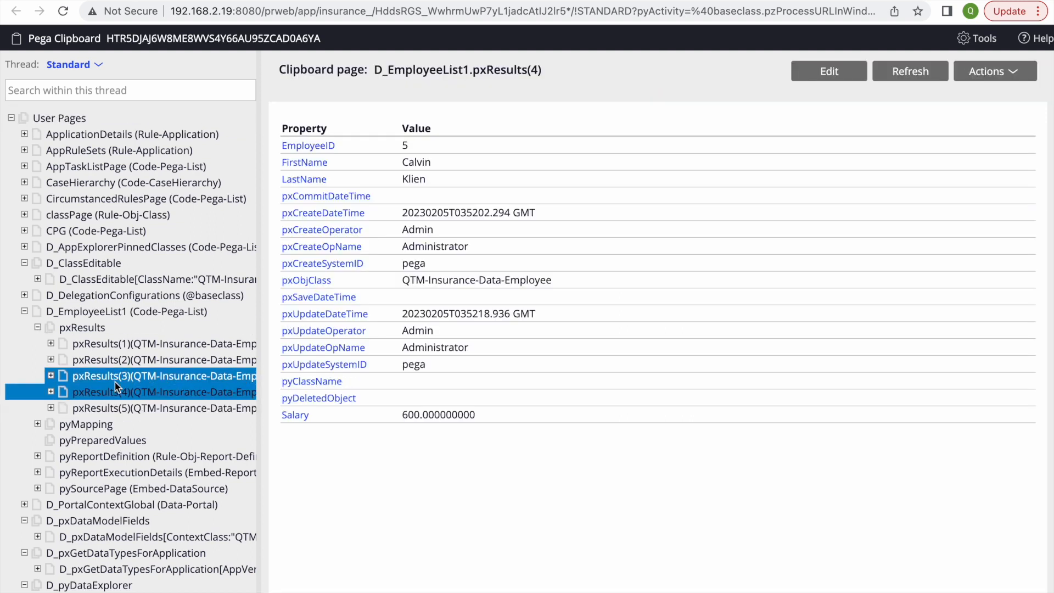
{"action": "left_click", "coordinate": [127, 344]}
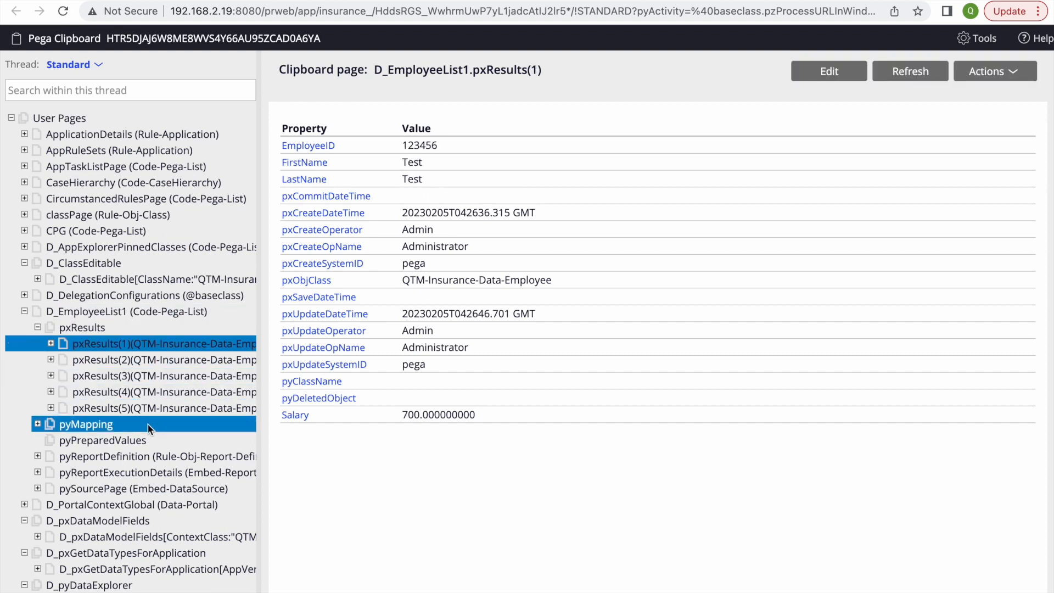
{"action": "left_click", "coordinate": [115, 408]}
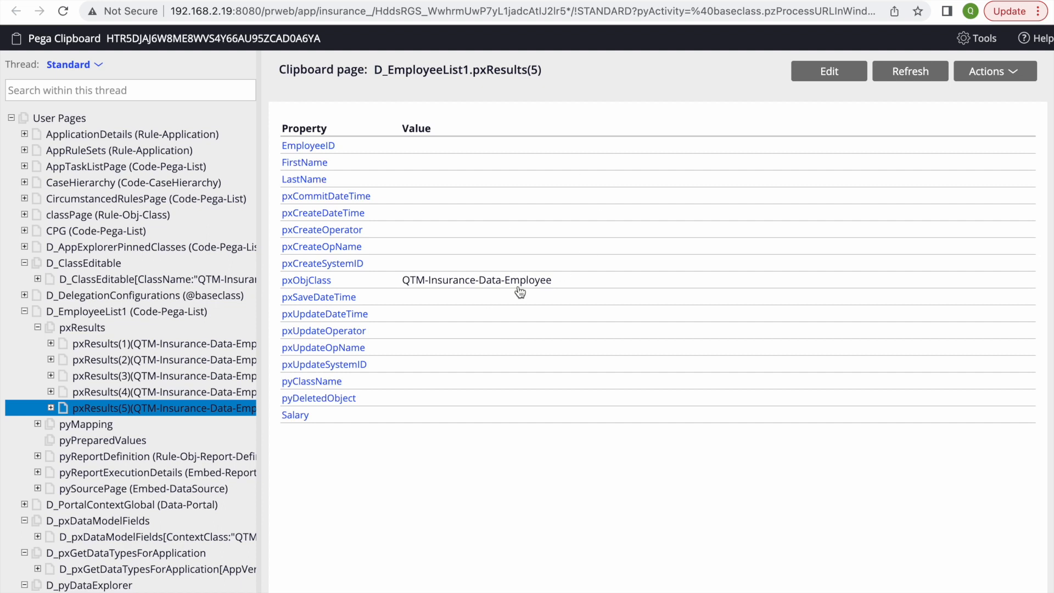
Step: Examine pages 4, 3, 2 and 1 of D_EmployeeList1.pxResults for the remaining employee records
{"action": "left_click", "coordinate": [142, 394]}
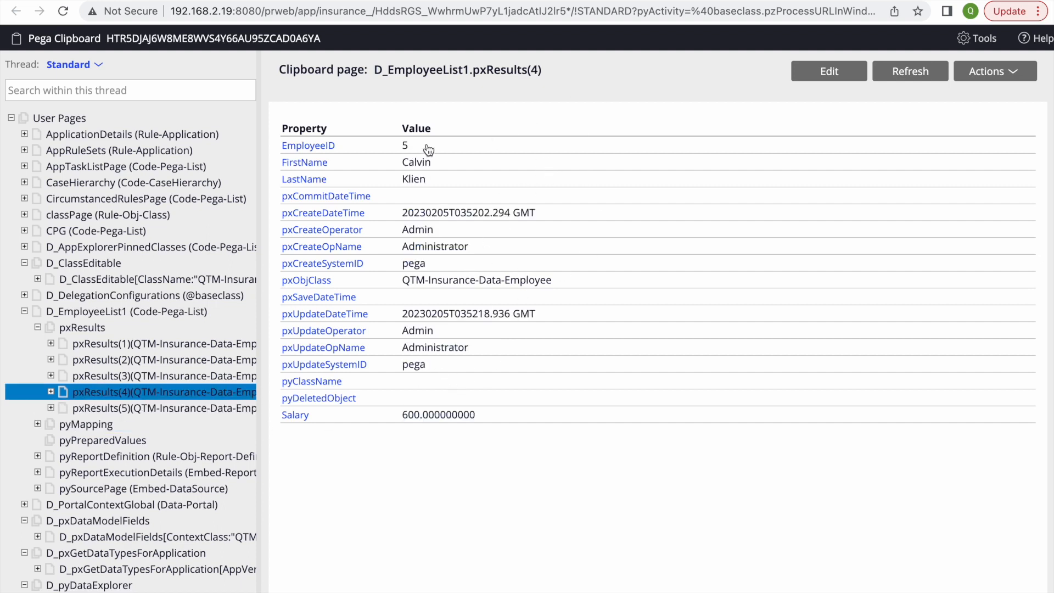
{"action": "left_click", "coordinate": [134, 376]}
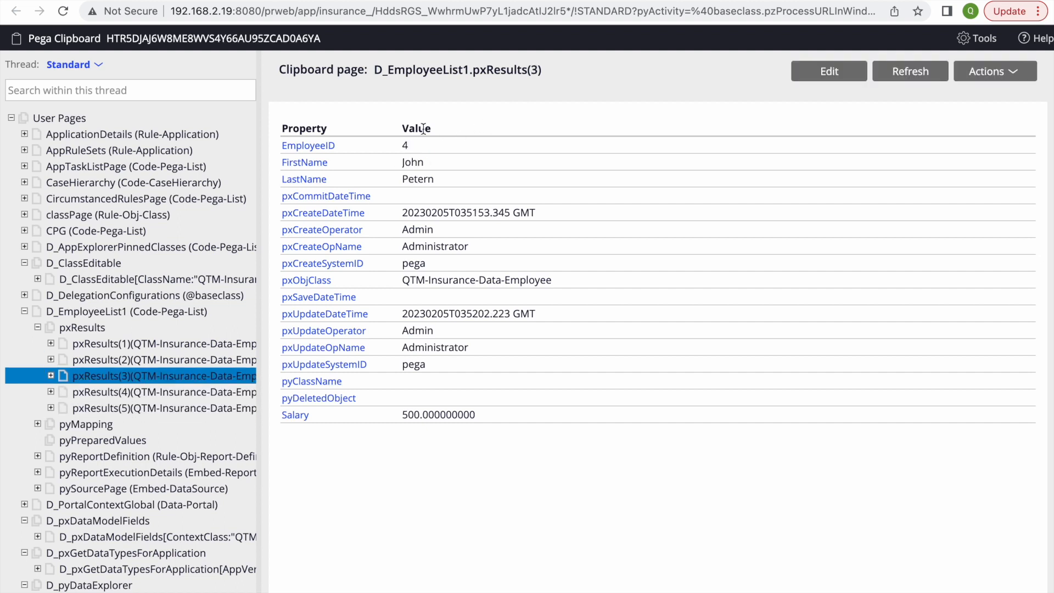
{"action": "left_click", "coordinate": [146, 358]}
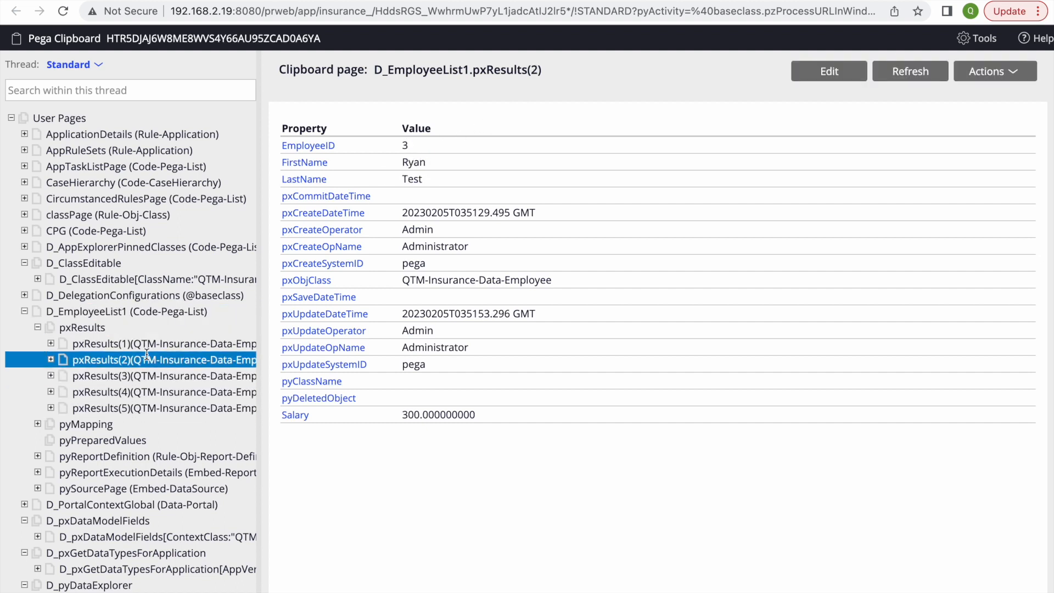
{"action": "left_click", "coordinate": [109, 344]}
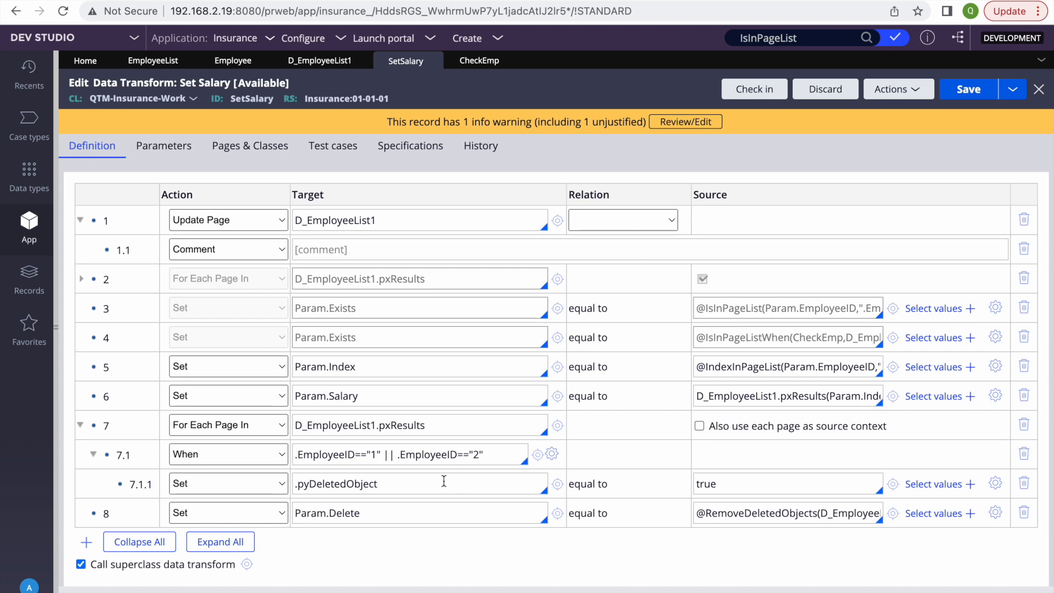
Step: Search Dev Studio for the RemoveDeletedObjects function used in step 8 of SetSalary and bring up its Java source
{"action": "double_click", "coordinate": [354, 483]}
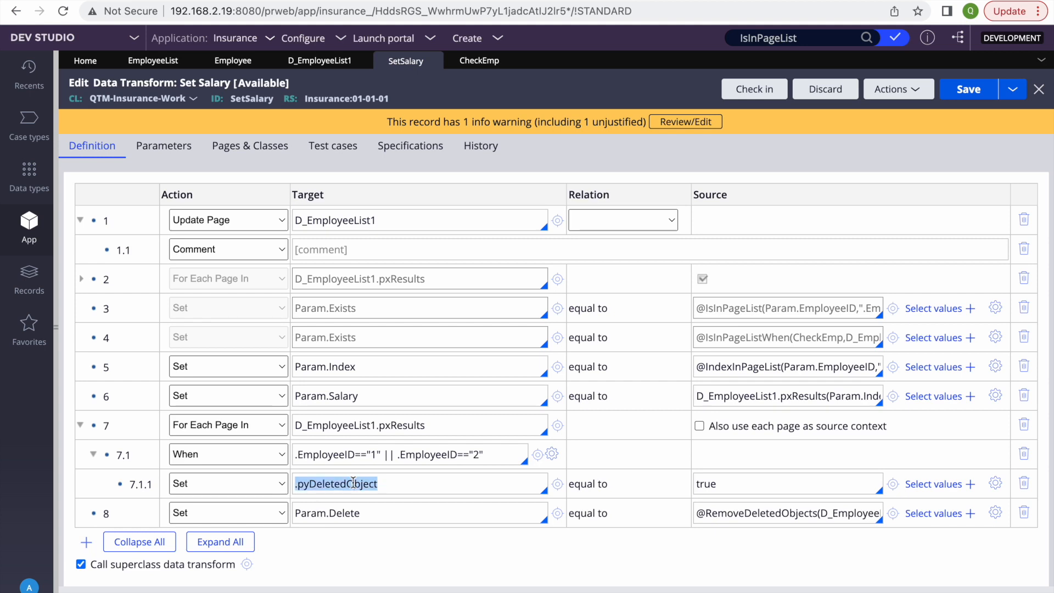
{"action": "double_click", "coordinate": [743, 514]}
{"action": "key", "text": "ctrl+c"}
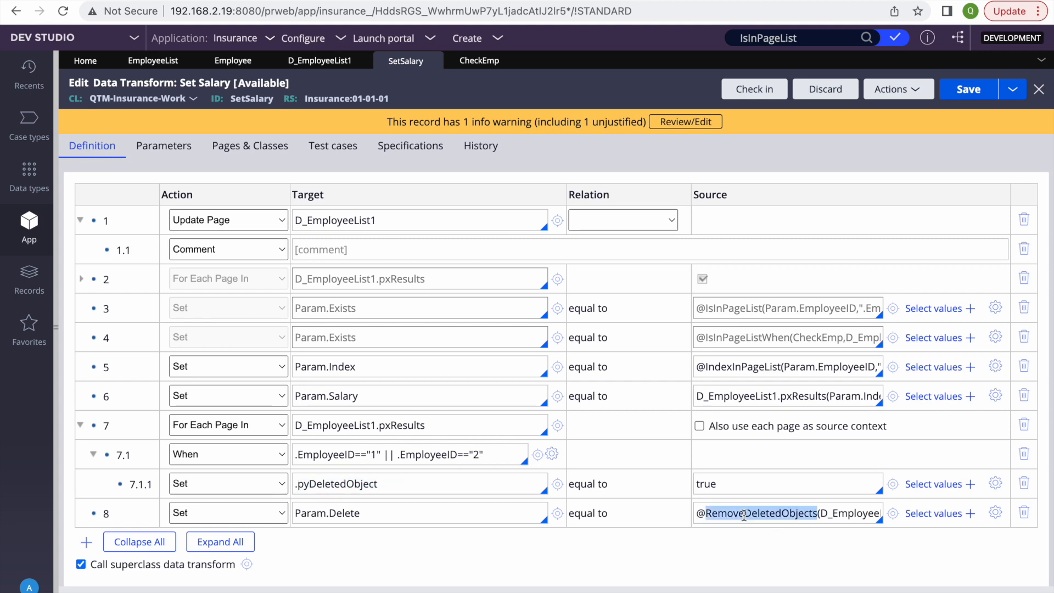
{"action": "double_click", "coordinate": [772, 30]}
{"action": "key", "text": "ctrl+v"}
{"action": "key", "text": "Return"}
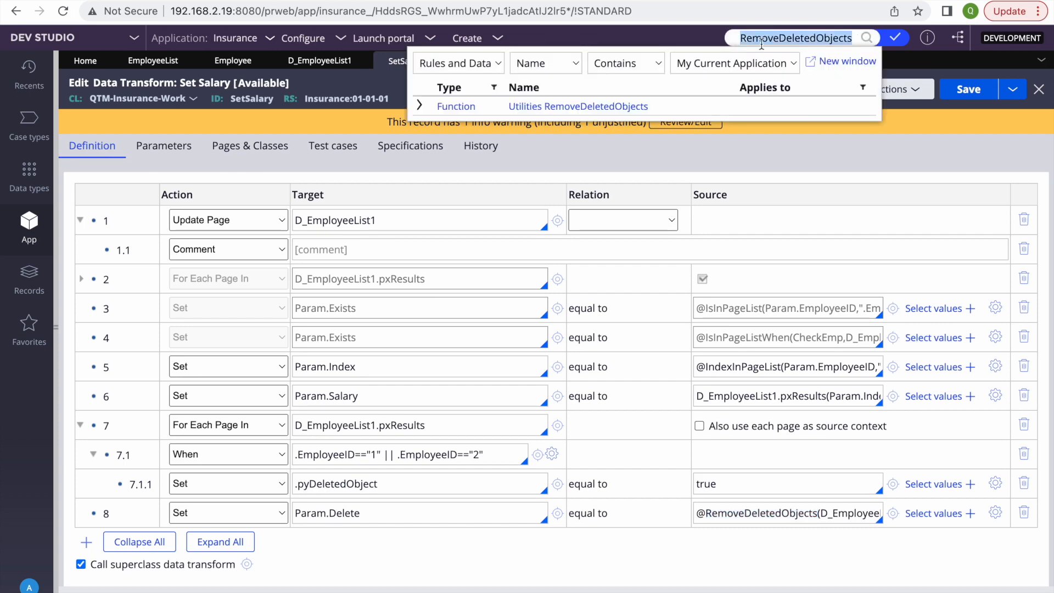
{"action": "left_click", "coordinate": [568, 112]}
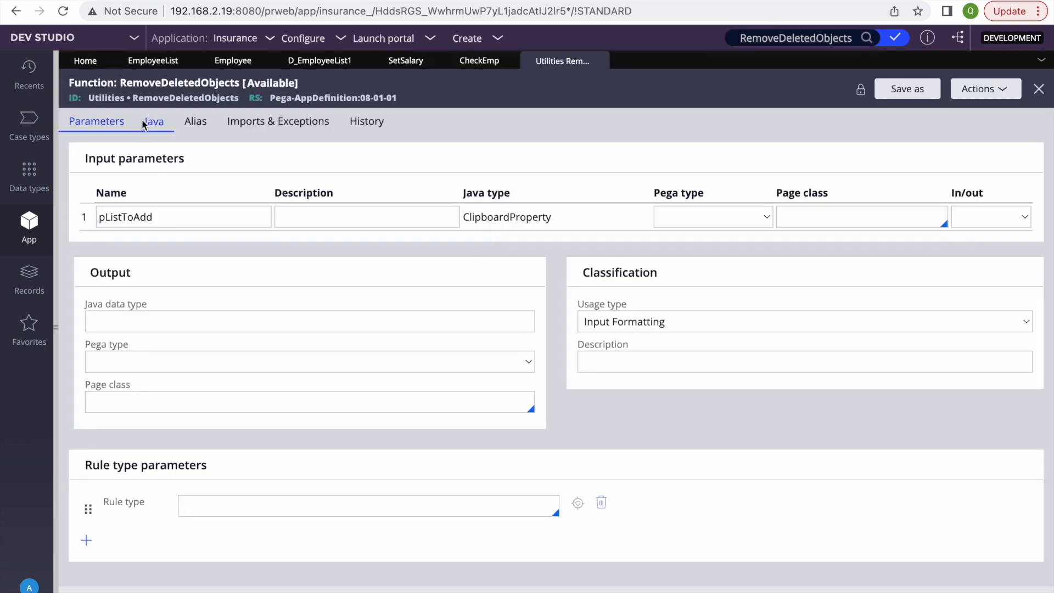
{"action": "left_click", "coordinate": [148, 125]}
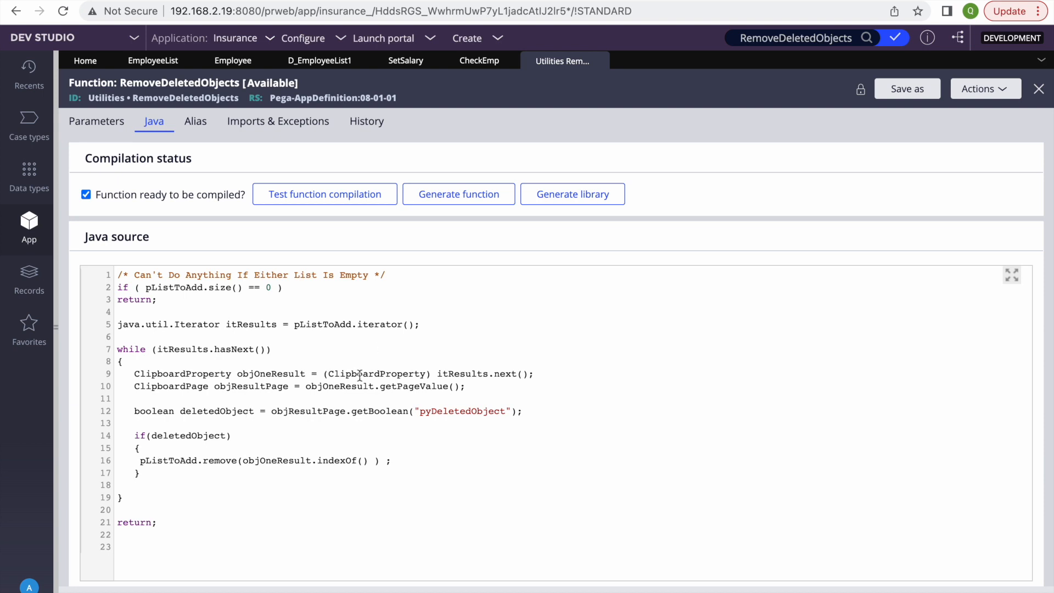
Step: Examine how the Java source reads pyDeletedObject and removes flagged pages from pListToAdd
{"action": "double_click", "coordinate": [444, 423]}
{"action": "double_click", "coordinate": [458, 411]}
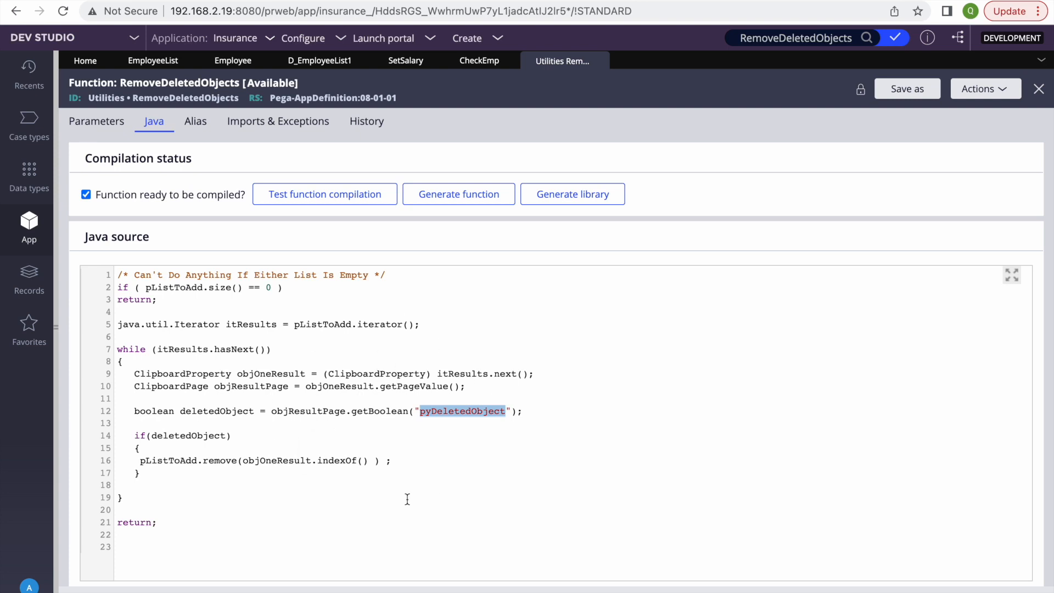
{"action": "double_click", "coordinate": [220, 460]}
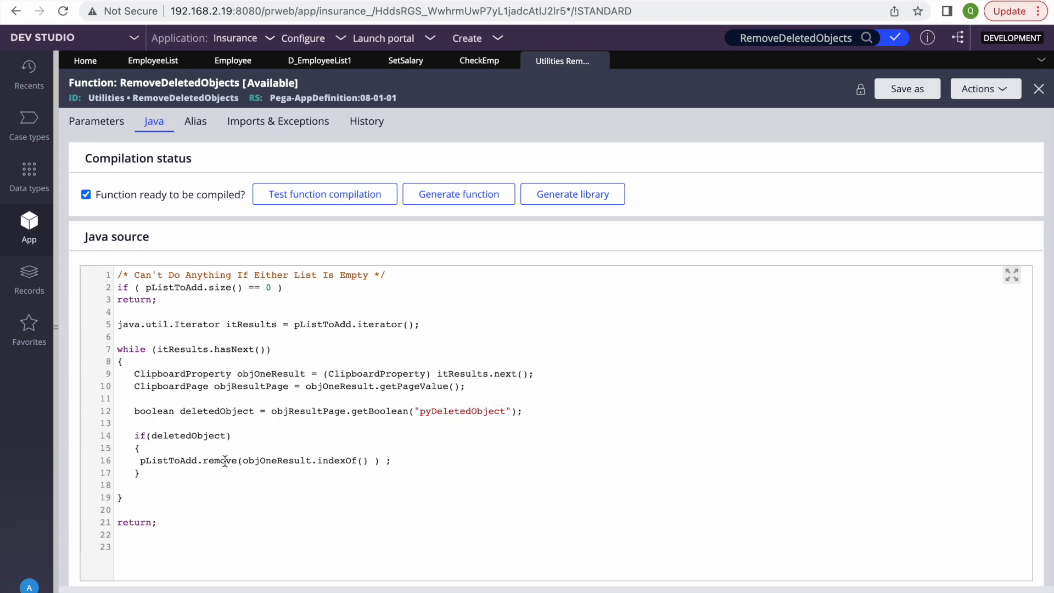
{"action": "left_click", "coordinate": [445, 465]}
{"action": "left_click", "coordinate": [390, 410]}
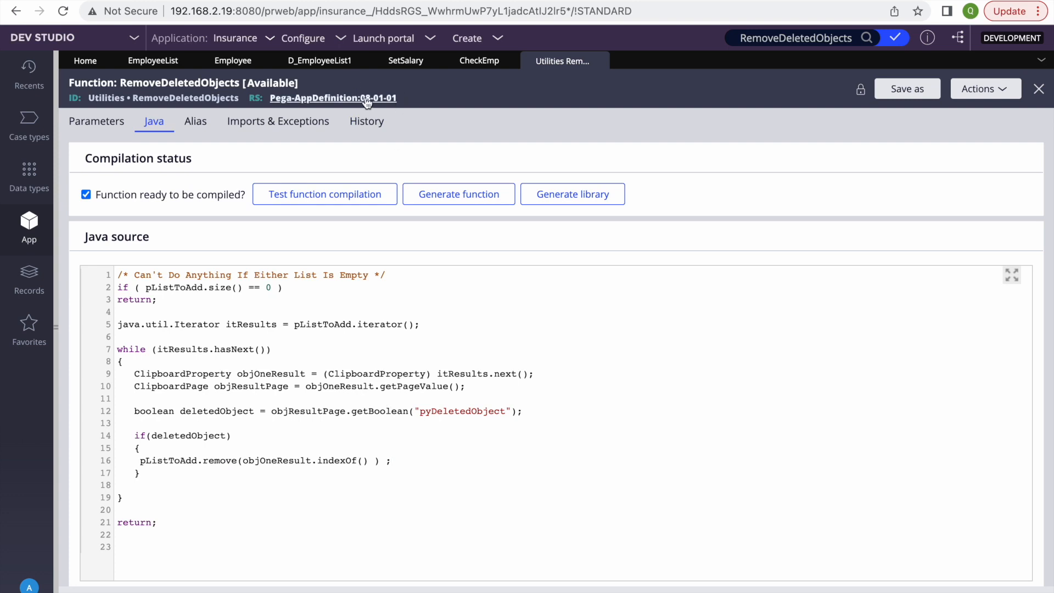
Step: Return to the SetSalary data transform, save it and review the step 7.1 condition and the .pyDeletedObject assignment
{"action": "left_click", "coordinate": [406, 61]}
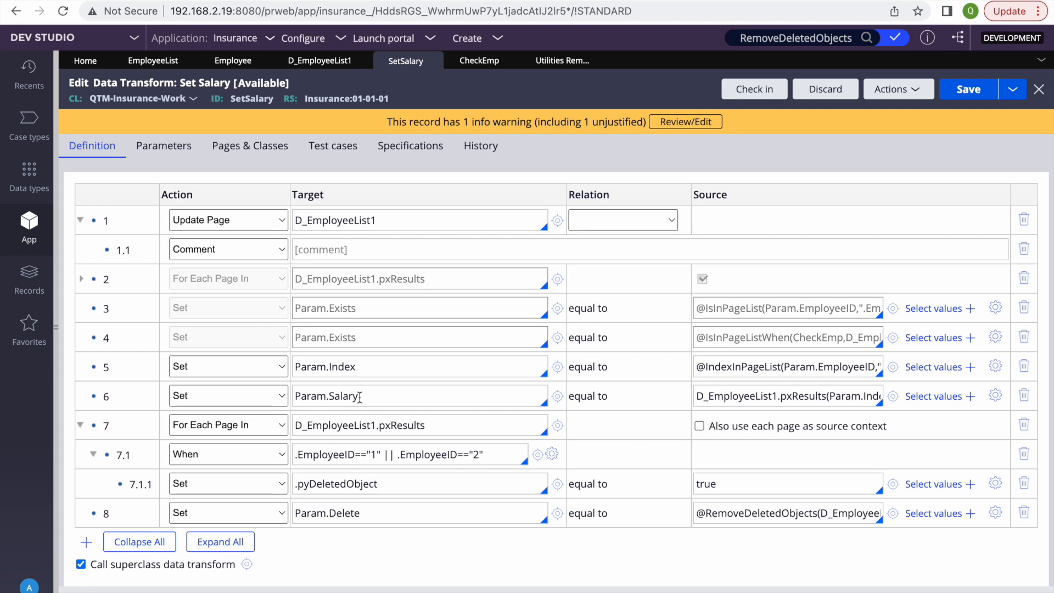
{"action": "left_click", "coordinate": [958, 92]}
{"action": "double_click", "coordinate": [395, 512]}
{"action": "left_click", "coordinate": [394, 511]}
{"action": "double_click", "coordinate": [483, 453]}
{"action": "double_click", "coordinate": [406, 490]}
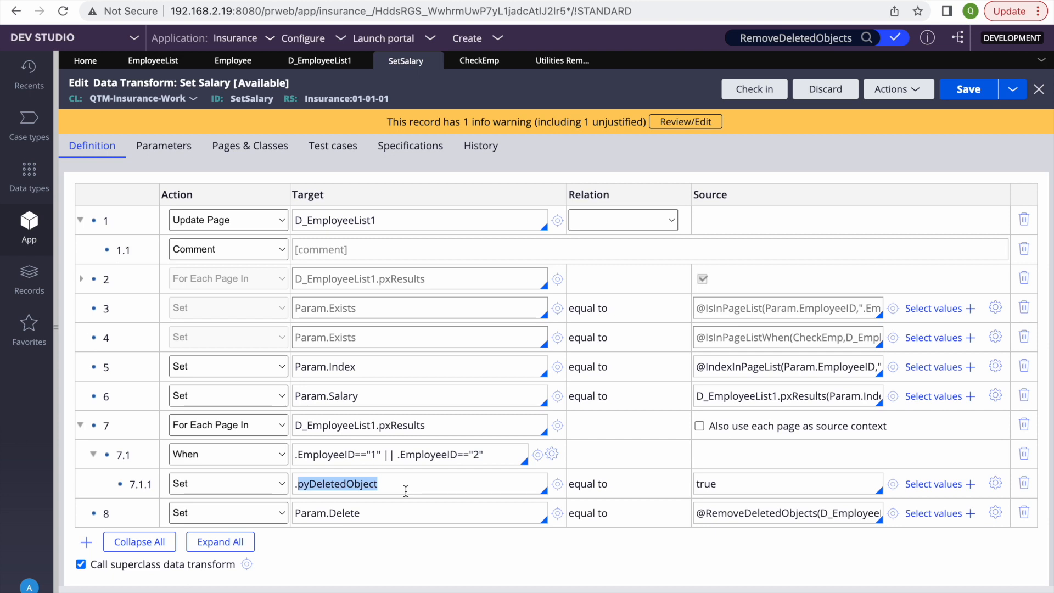
Step: Add a sibling Set step above the .pyDeletedObject assignment with target TestPage.pxResults(Append)
{"action": "right_click", "coordinate": [116, 479]}
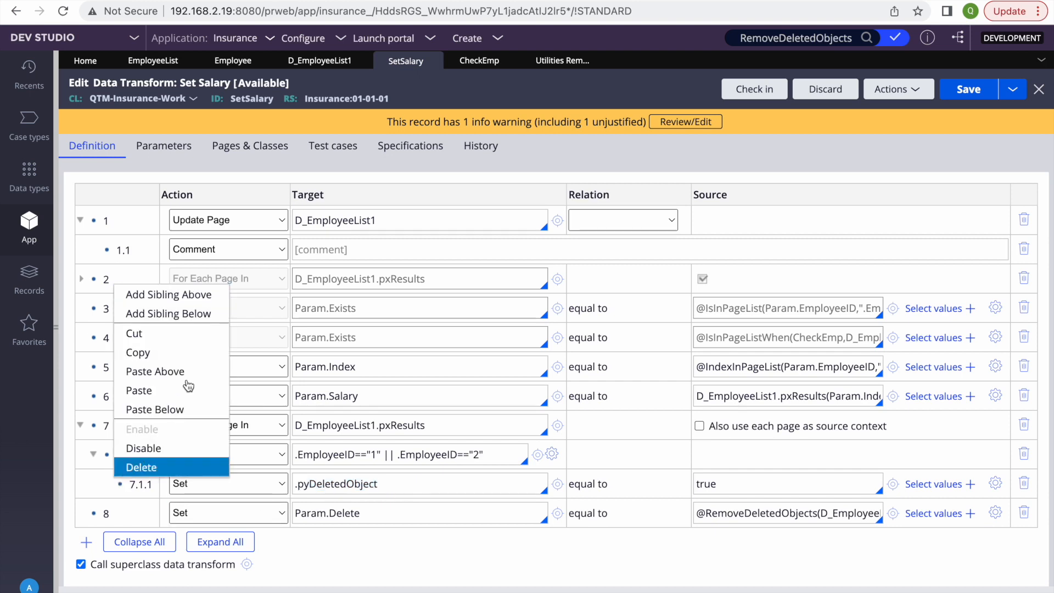
{"action": "left_click", "coordinate": [164, 293]}
{"action": "left_click", "coordinate": [340, 513]}
{"action": "left_click", "coordinate": [332, 486]}
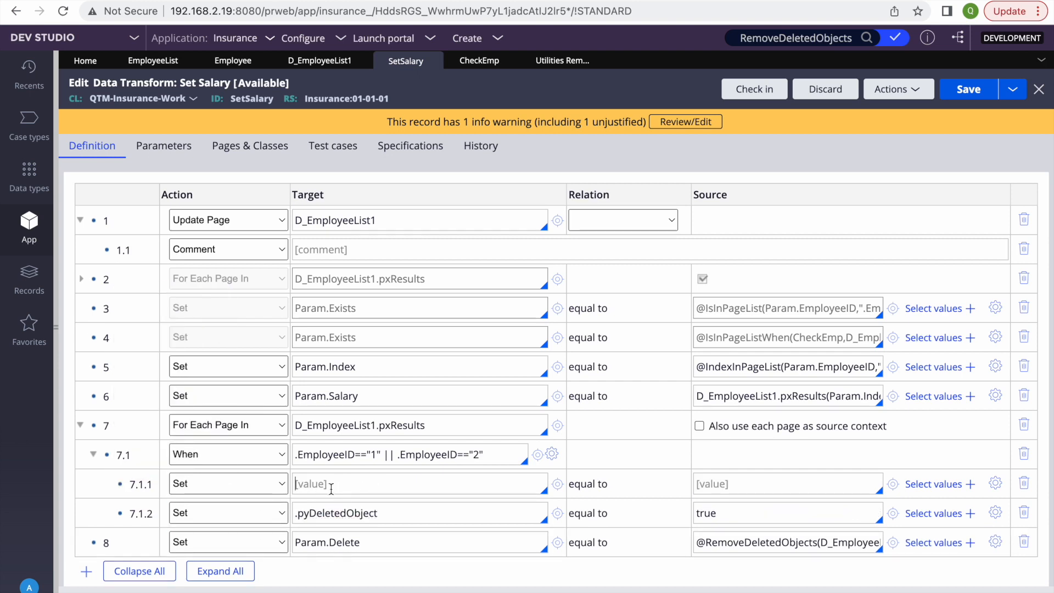
{"action": "type", "text": "TestPage..xpxResults()Append"}
Step: Set the source of step 7.1.1 to D_EmployeeList1.pxResults(Param.pyForEachCount)
{"action": "left_click", "coordinate": [731, 483]}
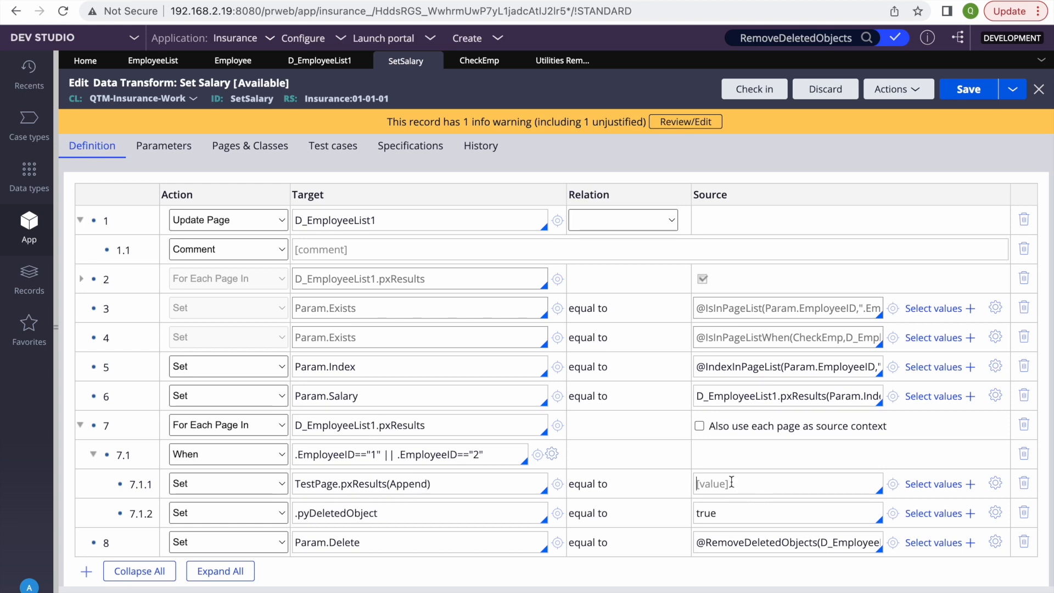
{"action": "triple_click", "coordinate": [462, 428]}
{"action": "key", "text": "ctrl+c"}
{"action": "left_click", "coordinate": [708, 481]}
{"action": "key", "text": "ctrl+v"}
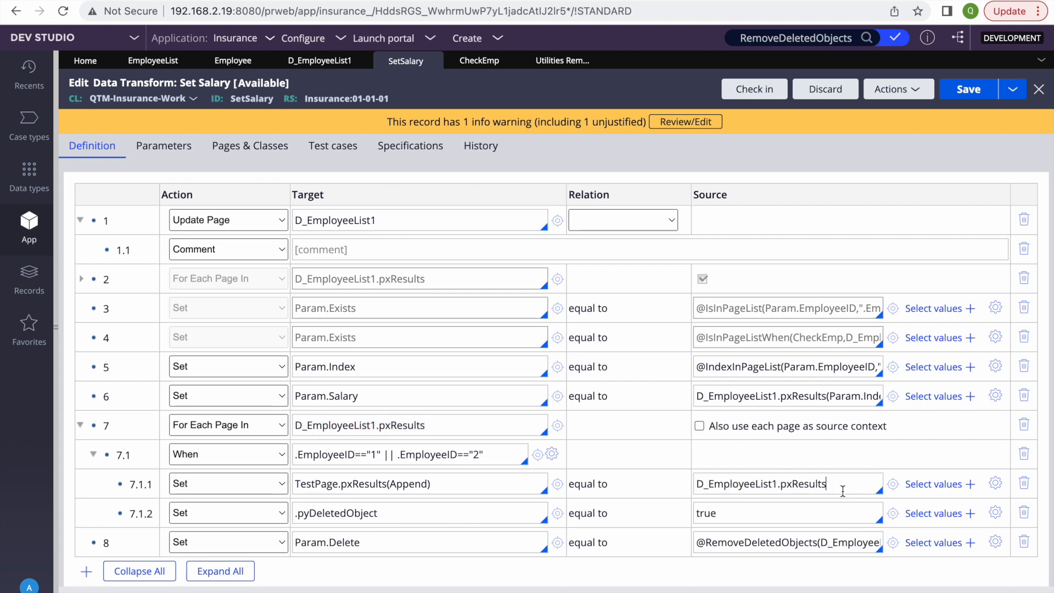
{"action": "type", "text": "()"}
{"action": "type", "text": "Para"}
{"action": "type", "text": ",/pyFor"}
{"action": "type", "text": "Eac"}
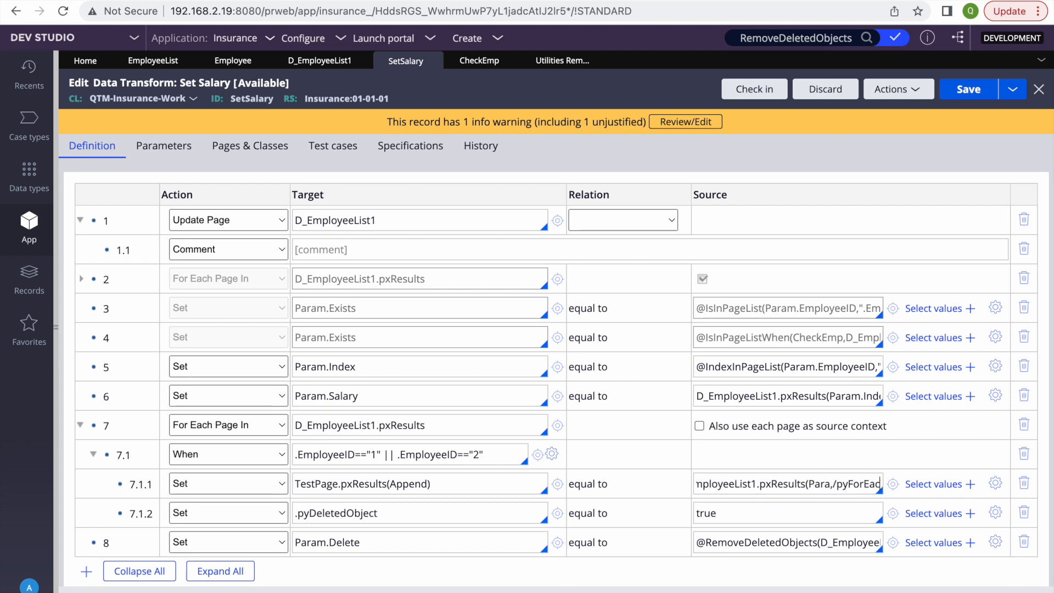
{"action": "type", "text": "hCount"}
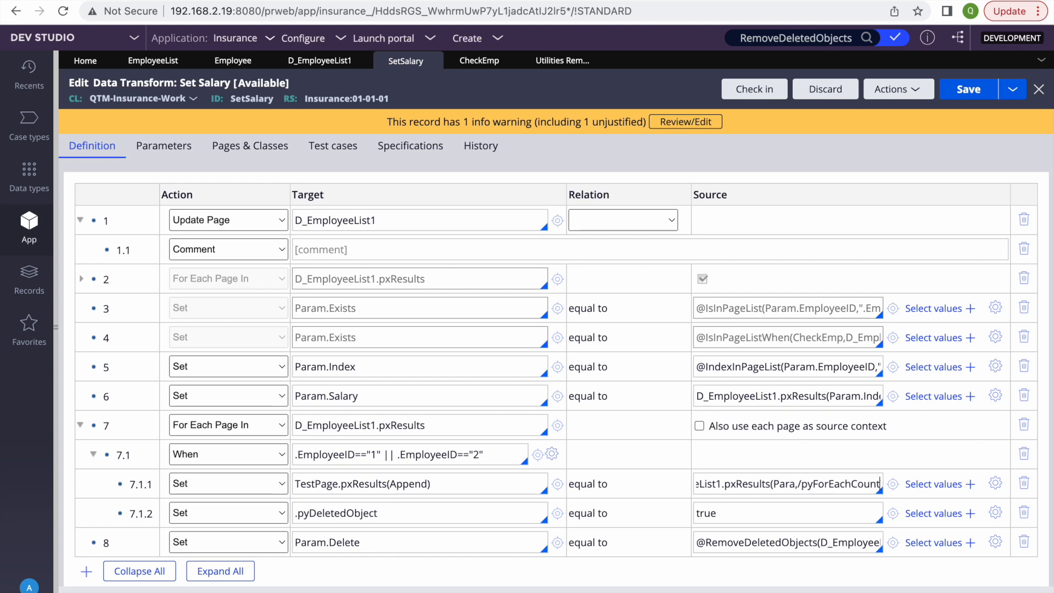
{"action": "left_click", "coordinate": [801, 483]}
{"action": "key", "text": "BackSpace"}
{"action": "key", "text": "BackSpace"}
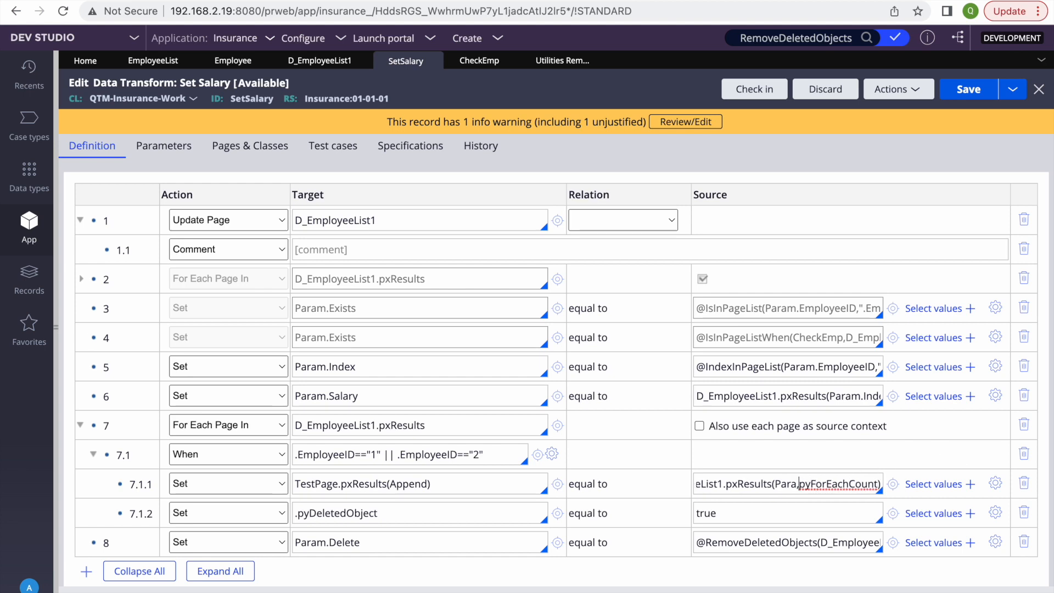
{"action": "type", "text": "m"}
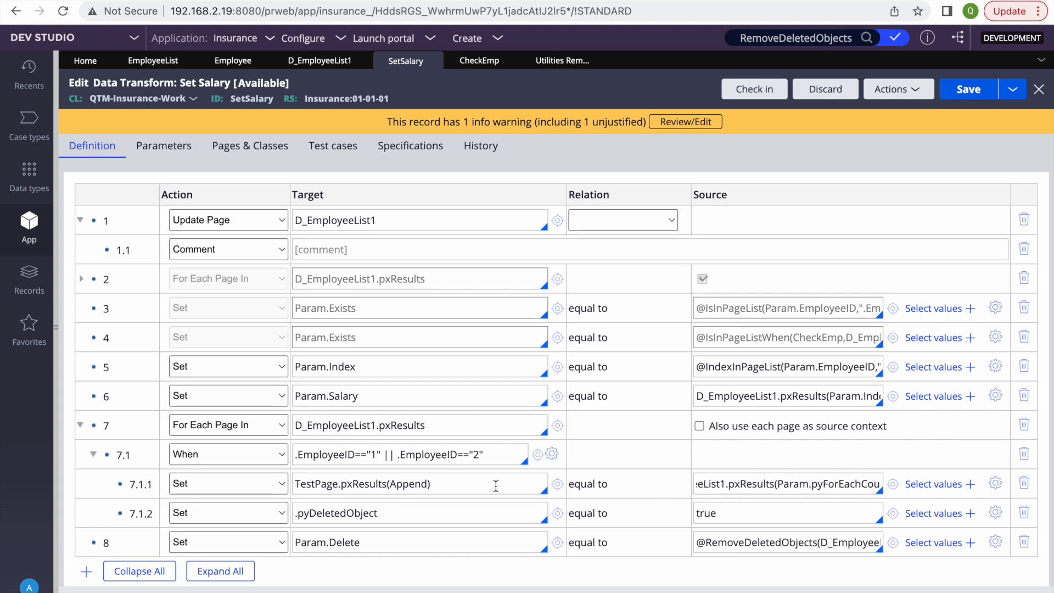
Step: Define the page TestPage.pxResults with class QTM-Insurance-Data-Employee for the data transform, and save the rule
{"action": "left_click", "coordinate": [459, 488]}
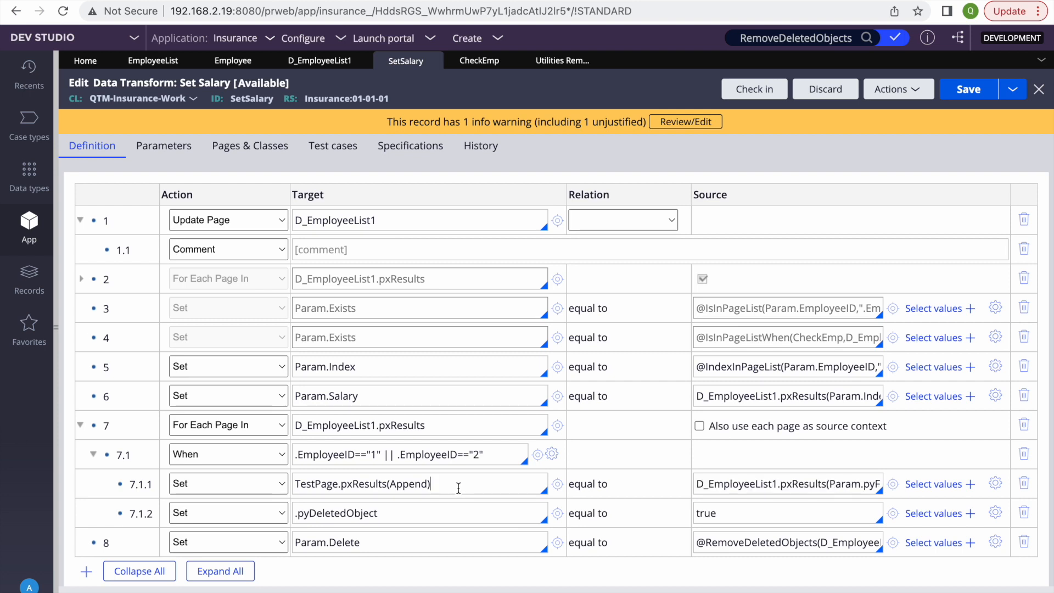
{"action": "double_click", "coordinate": [386, 483]}
{"action": "left_click", "coordinate": [260, 154]}
{"action": "left_click", "coordinate": [81, 241]}
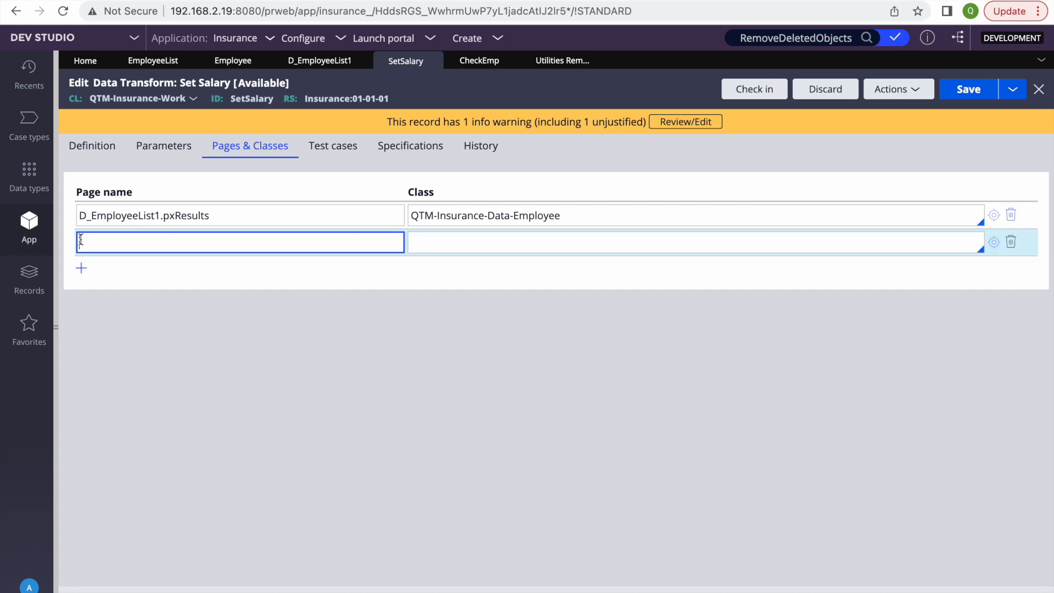
{"action": "key", "text": "super+v"}
{"action": "triple_click", "coordinate": [532, 216]}
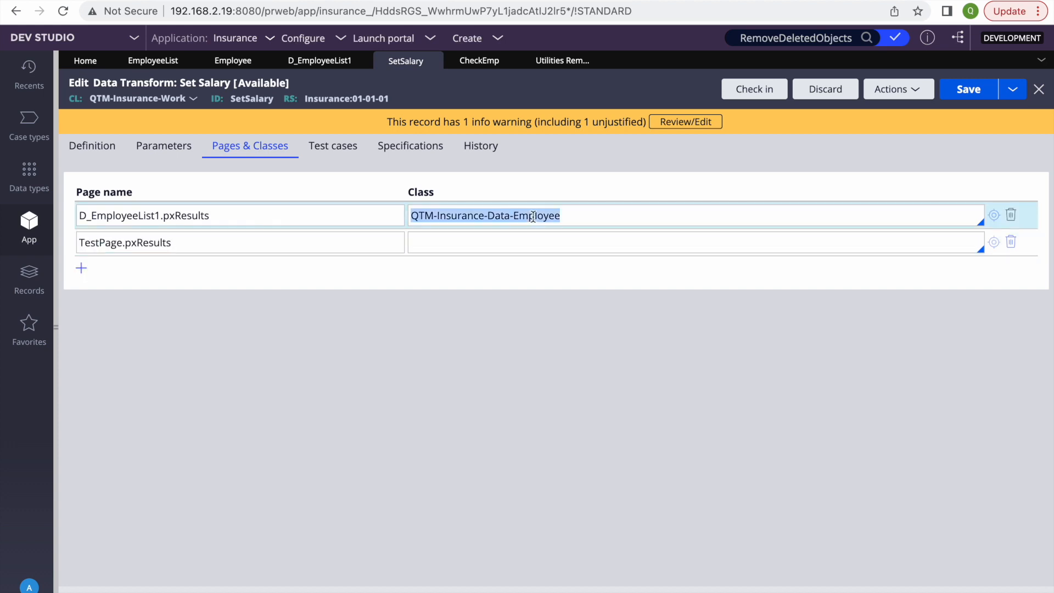
{"action": "left_click", "coordinate": [493, 240]}
{"action": "key", "text": "super+v"}
{"action": "left_click", "coordinate": [101, 146]}
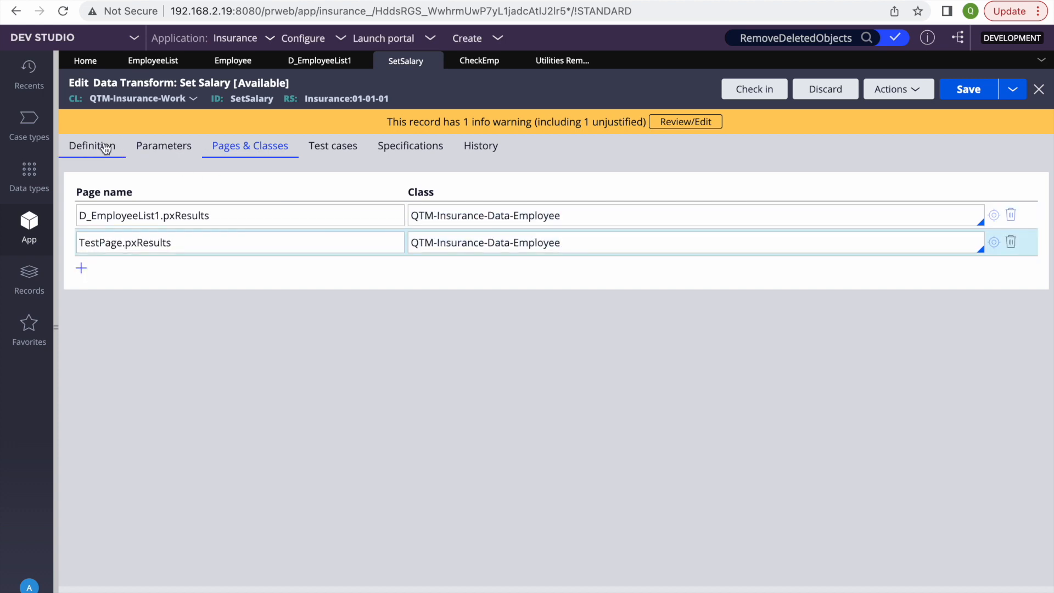
{"action": "left_click", "coordinate": [975, 93]}
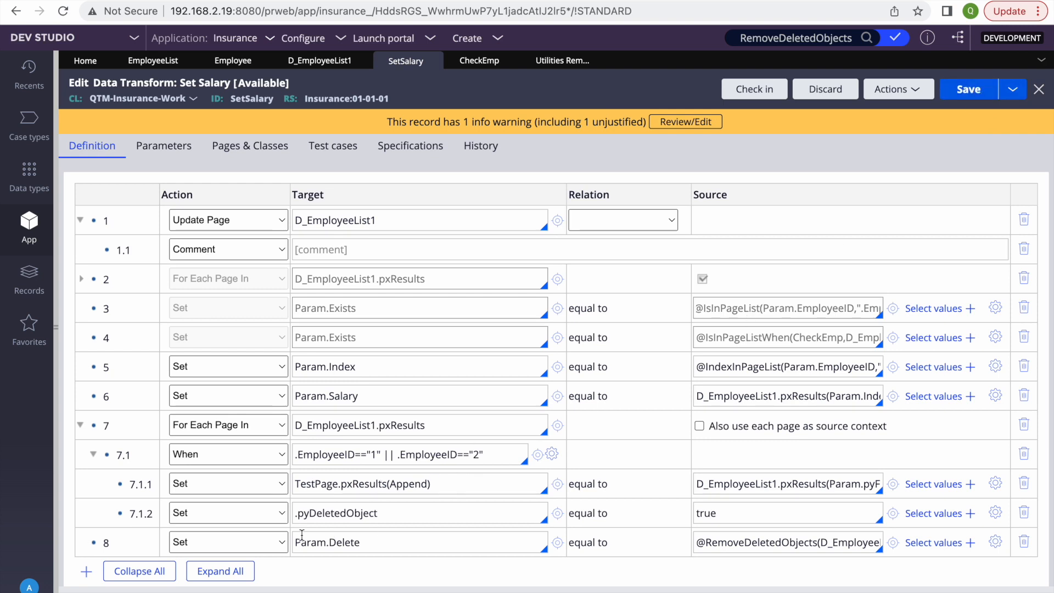
Step: Add step 9 below step 8 as an Update Page action on TestPage, and try to save the data transform
{"action": "right_click", "coordinate": [99, 542]}
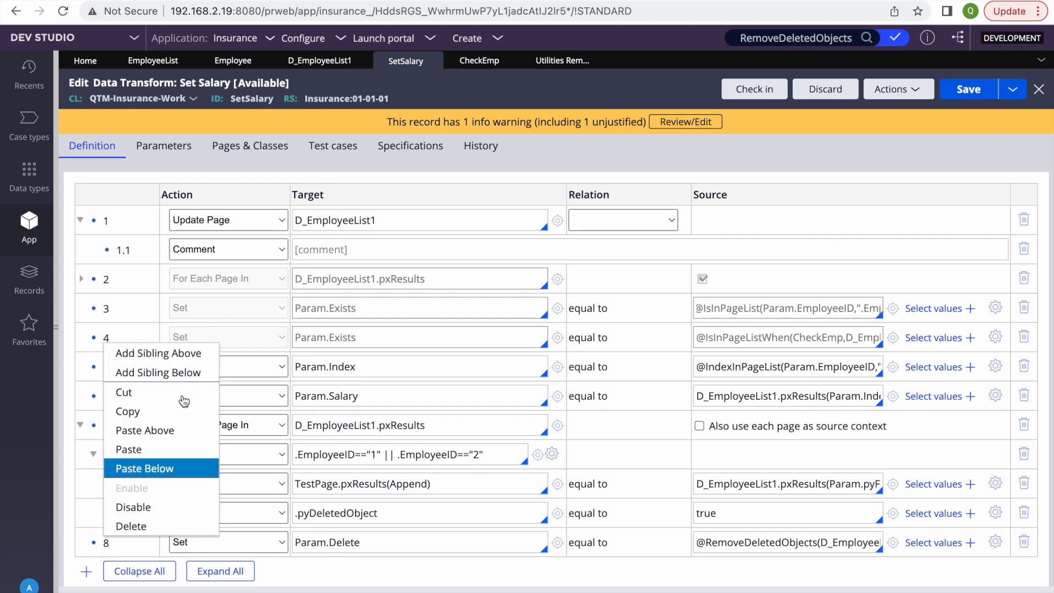
{"action": "left_click", "coordinate": [182, 372]}
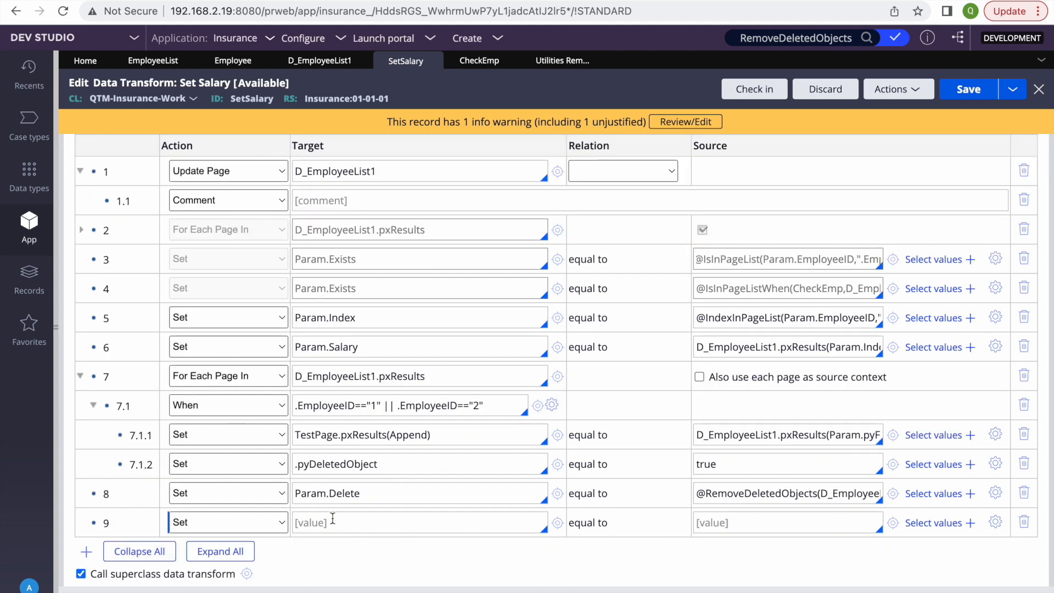
{"action": "double_click", "coordinate": [314, 435]}
{"action": "key", "text": "ctrl+c"}
{"action": "left_click", "coordinate": [308, 522]}
{"action": "key", "text": "ctrl+v"}
{"action": "left_click", "coordinate": [255, 530]}
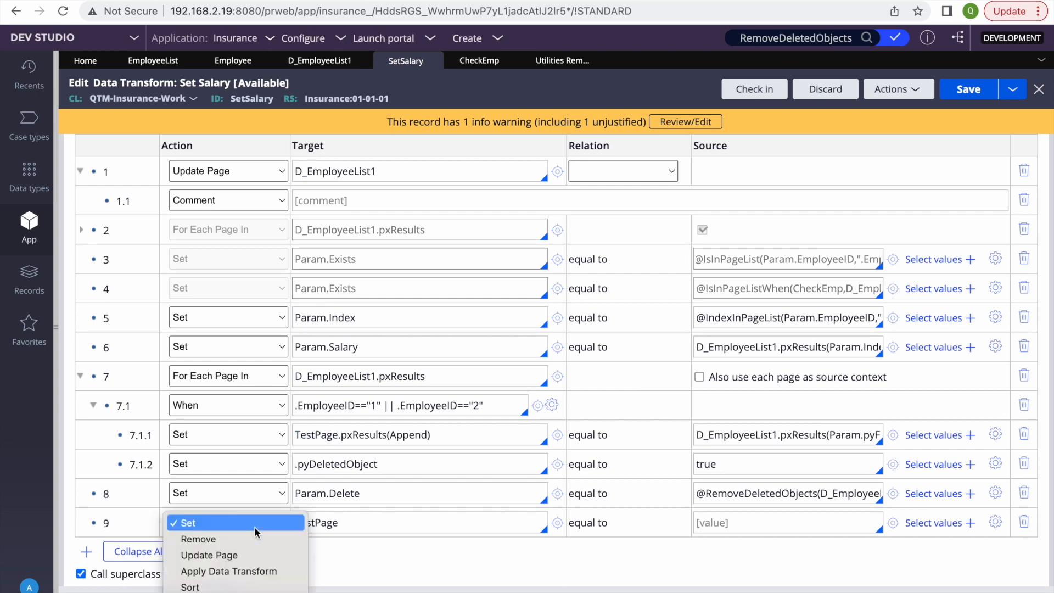
{"action": "left_click", "coordinate": [219, 555]}
{"action": "left_click", "coordinate": [969, 89]}
{"action": "scroll", "coordinate": [246, 518], "scroll_direction": "down", "scroll_amount": 1}
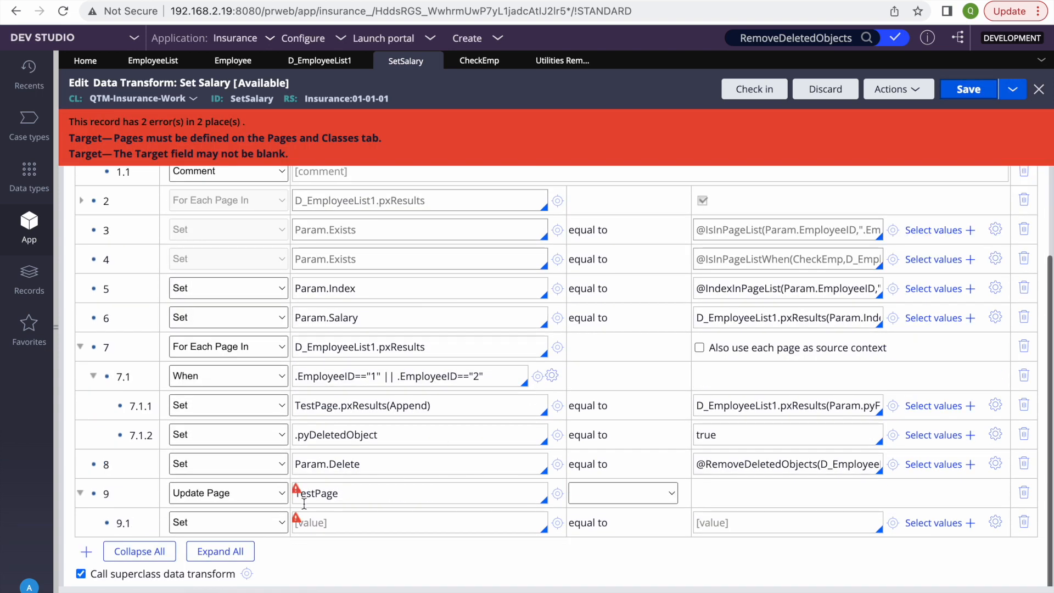
Step: Change the action of substep 9.1 to Comment and try to save the data transform again
{"action": "left_click", "coordinate": [245, 519]}
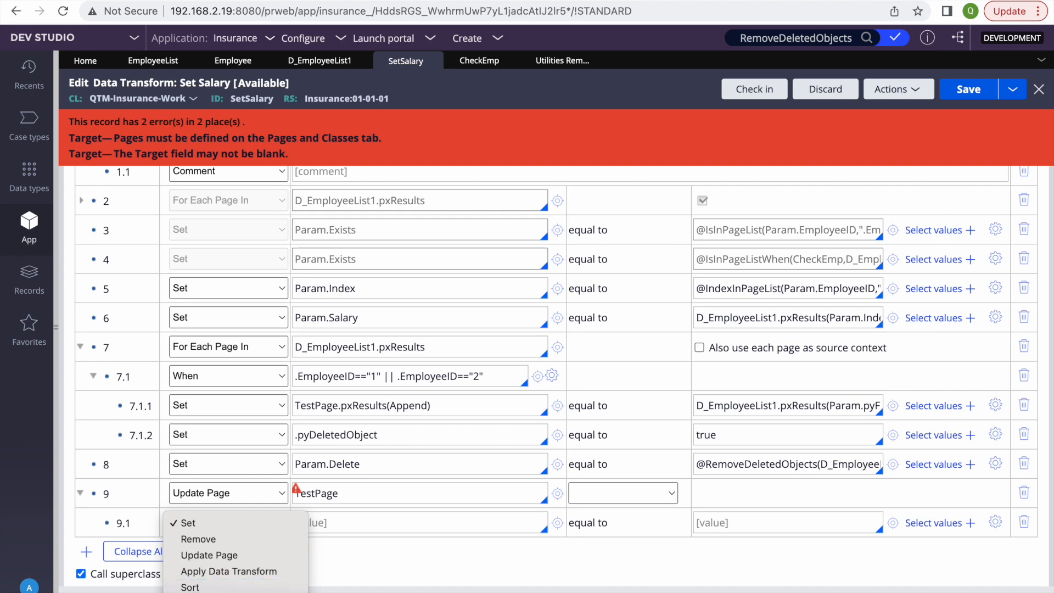
{"action": "left_click", "coordinate": [231, 592]}
{"action": "left_click", "coordinate": [966, 93]}
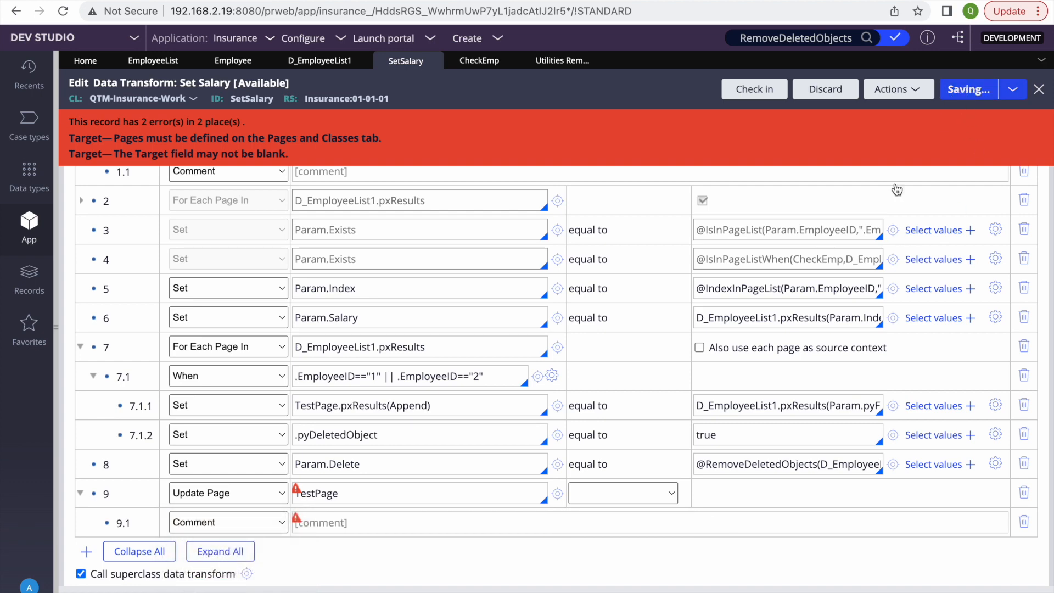
{"action": "scroll", "coordinate": [498, 467], "scroll_direction": "down", "scroll_amount": 3}
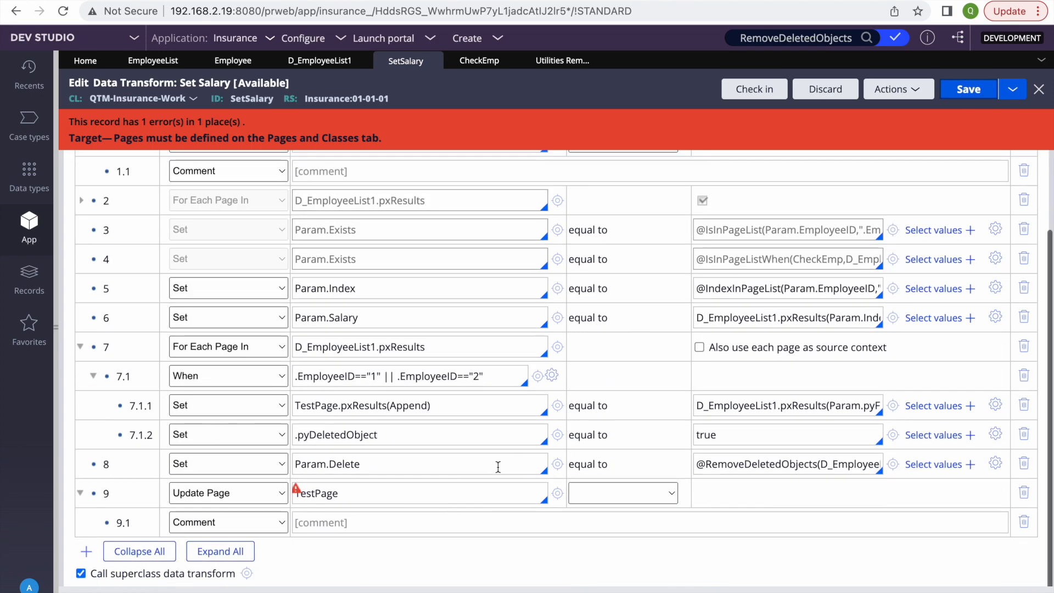
Step: Define the page TestPage with class QTM-Insurance-Data-Employee for the data transform, and try to save the rule
{"action": "double_click", "coordinate": [363, 497]}
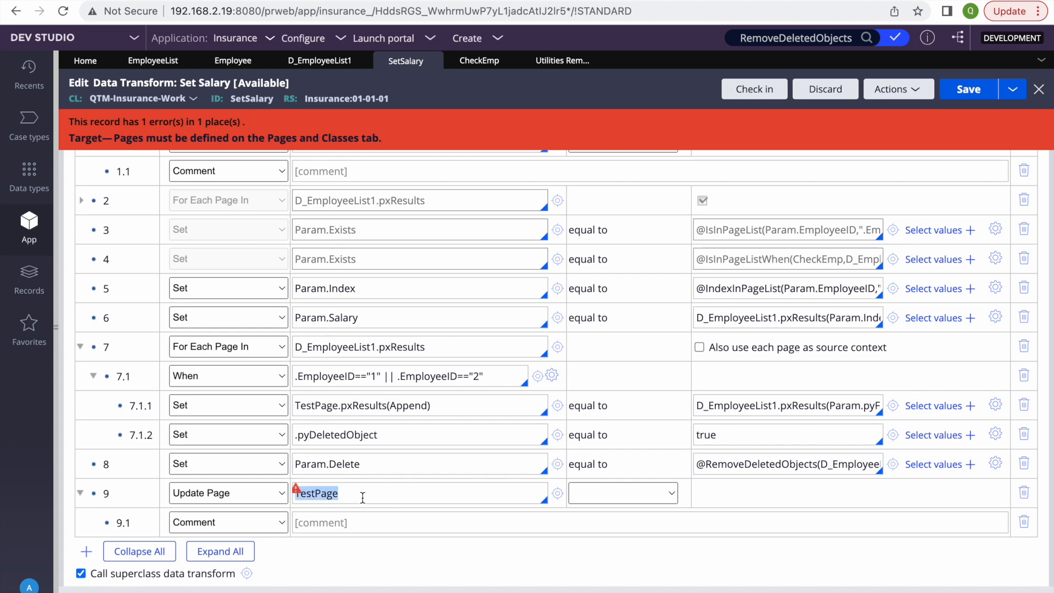
{"action": "scroll", "coordinate": [363, 498], "scroll_direction": "up", "scroll_amount": 5}
{"action": "left_click", "coordinate": [263, 165]}
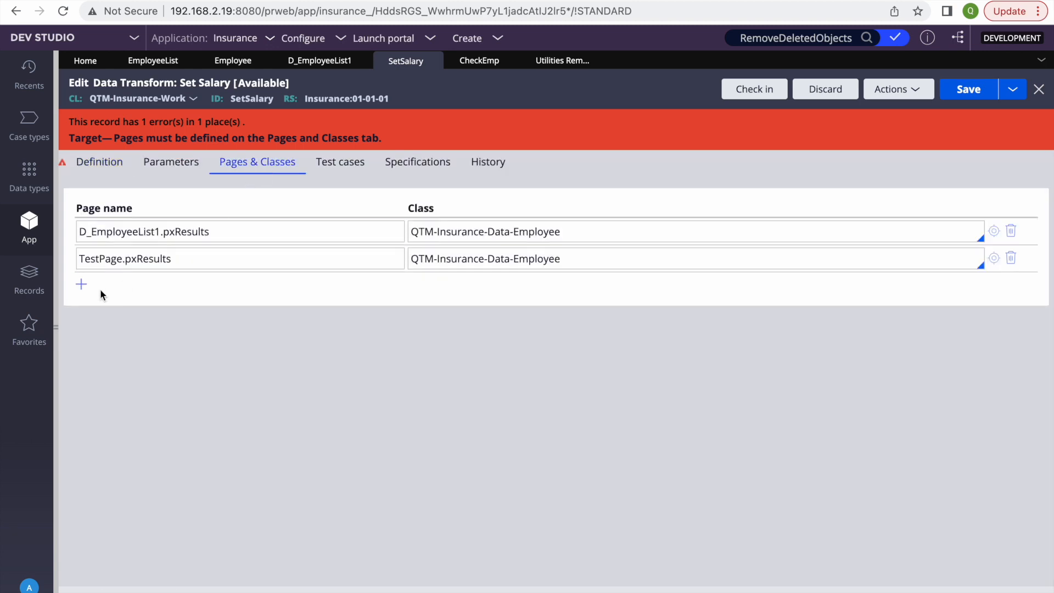
{"action": "left_click", "coordinate": [81, 285]}
{"action": "key", "text": "ctrl+v"}
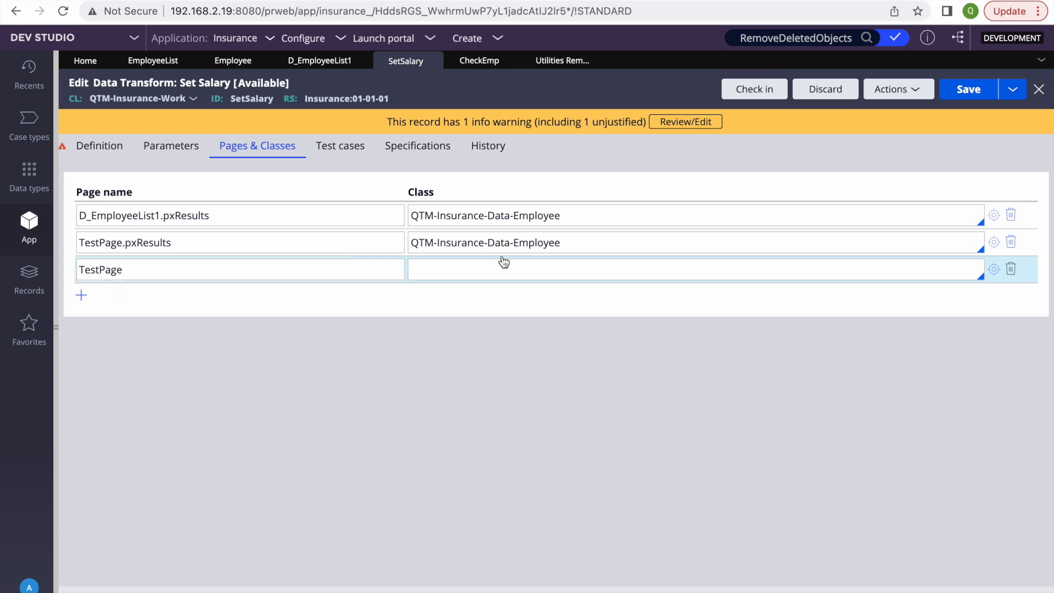
{"action": "triple_click", "coordinate": [464, 242]}
{"action": "key", "text": "ctrl+c"}
{"action": "left_click", "coordinate": [439, 264]}
{"action": "key", "text": "ctrl+v"}
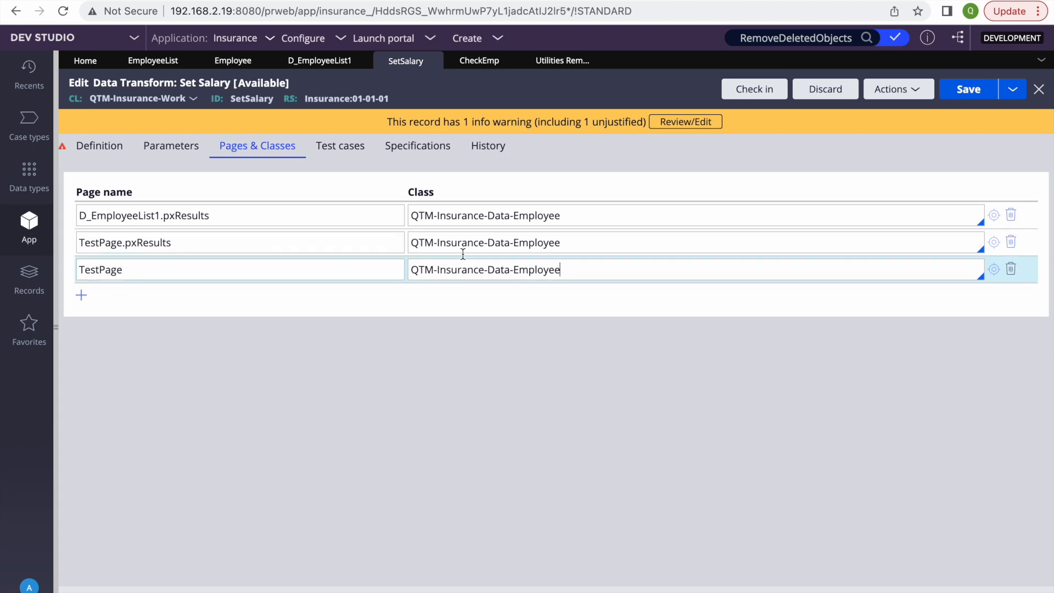
{"action": "left_click", "coordinate": [964, 90]}
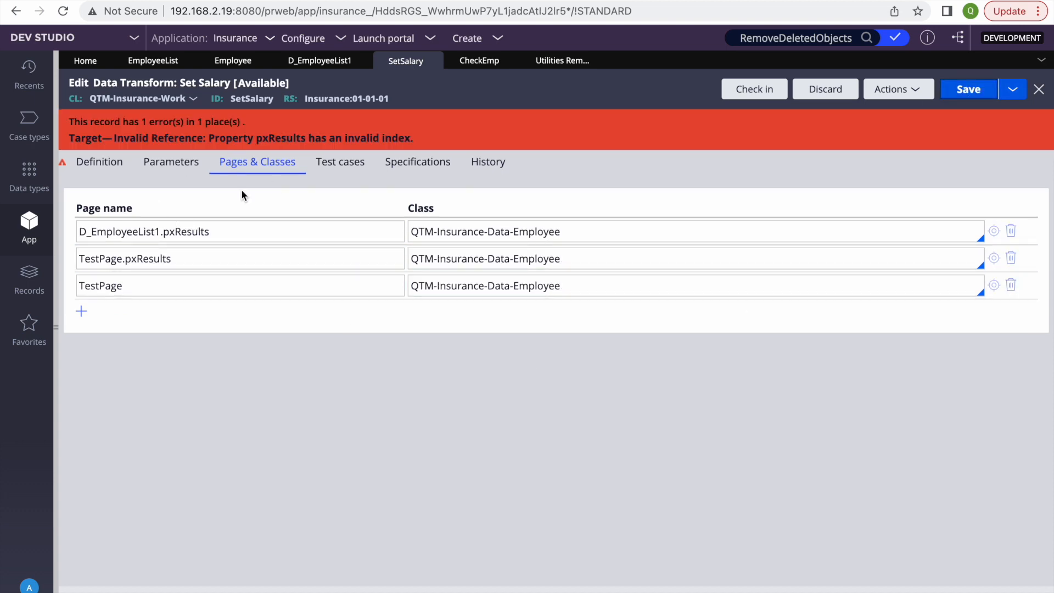
Step: Try Code-Pega-List as the class of the TestPage definition and save the data transform
{"action": "triple_click", "coordinate": [506, 292]}
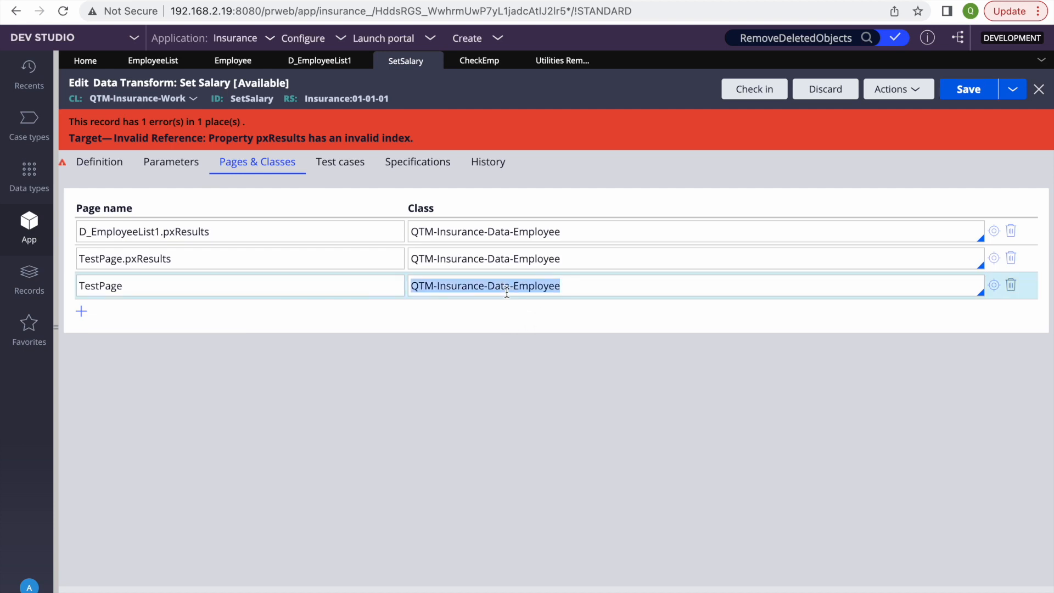
{"action": "type", "text": "Code"}
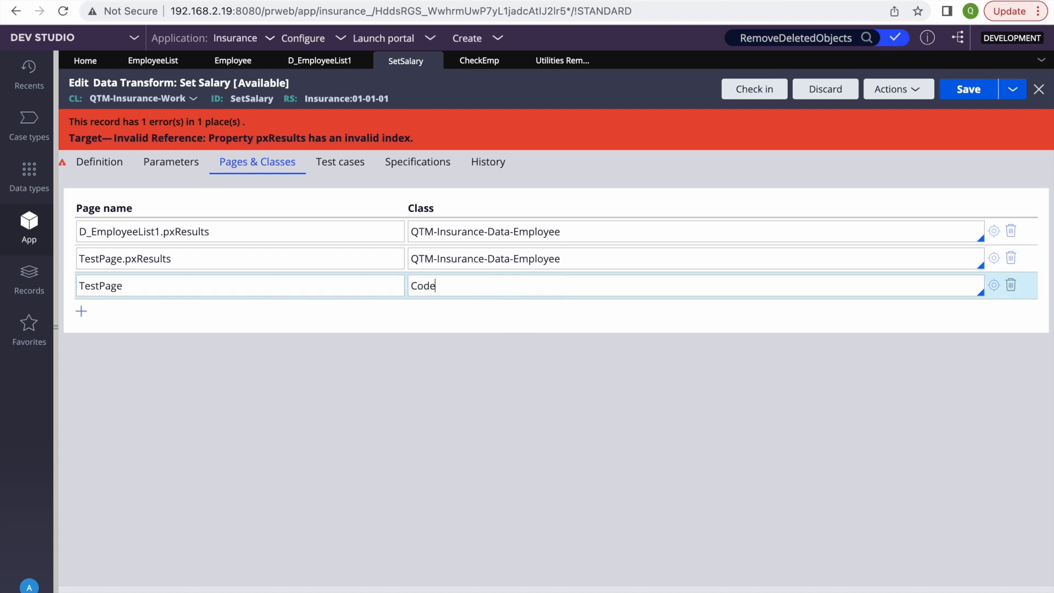
{"action": "type", "text": "-pega"}
{"action": "left_click", "coordinate": [958, 100]}
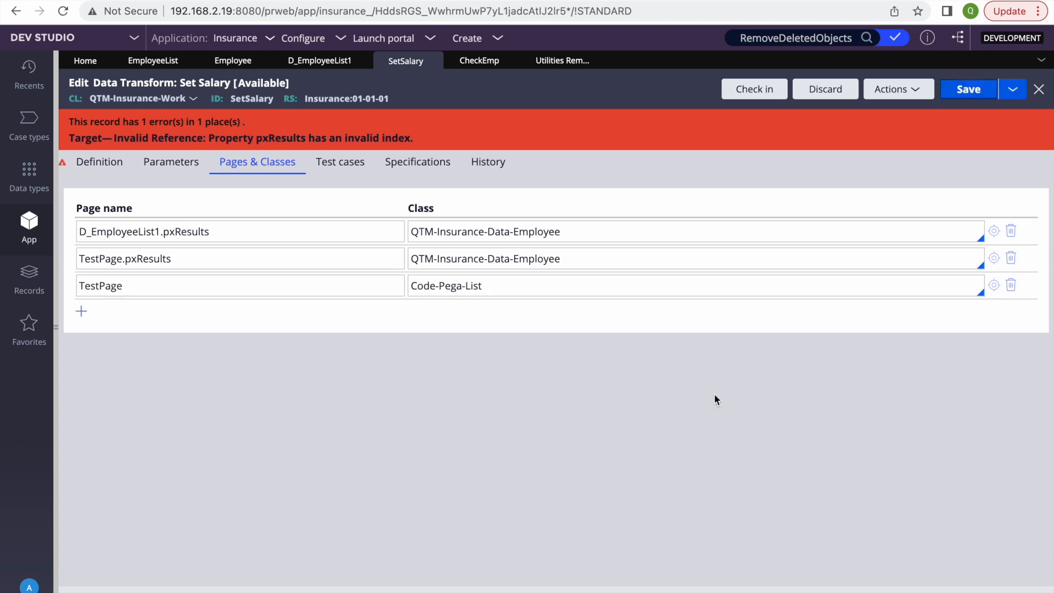
Step: Restore QTM-Insurance-Data-Employee as the class of the TestPage definition
{"action": "triple_click", "coordinate": [523, 259]}
{"action": "left_click", "coordinate": [520, 302]}
{"action": "double_click", "coordinate": [497, 282]}
{"action": "key", "text": "ctrl+v"}
{"action": "triple_click", "coordinate": [494, 282]}
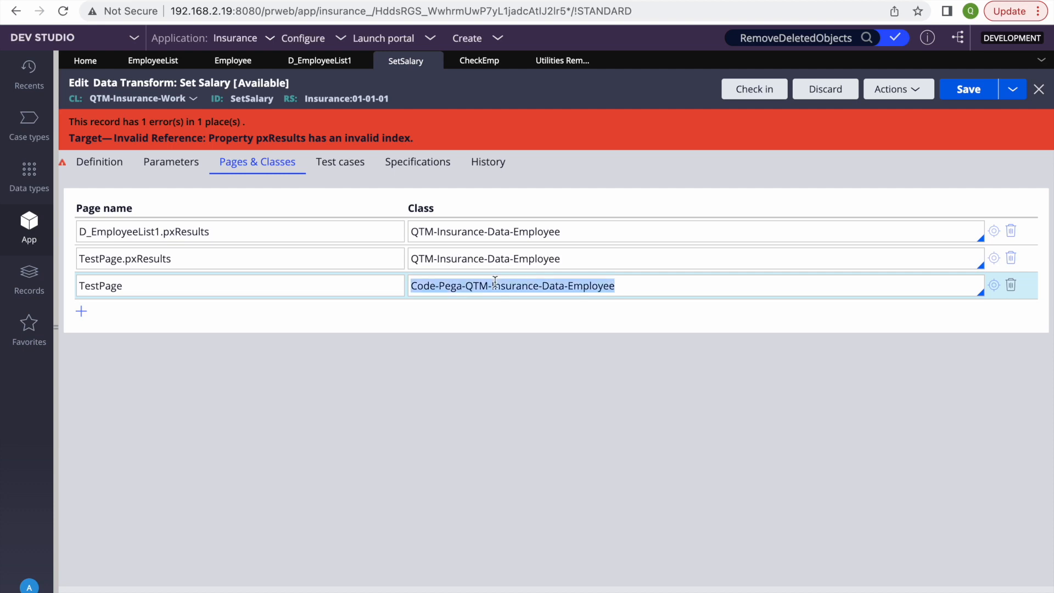
Step: Set the target of step 7.1.1 to TestPage.pxResults(<Append>) and save the data transform
{"action": "left_click", "coordinate": [99, 162]}
{"action": "left_click", "coordinate": [991, 96]}
{"action": "left_click", "coordinate": [392, 502]}
{"action": "type", "text": "<Append)"}
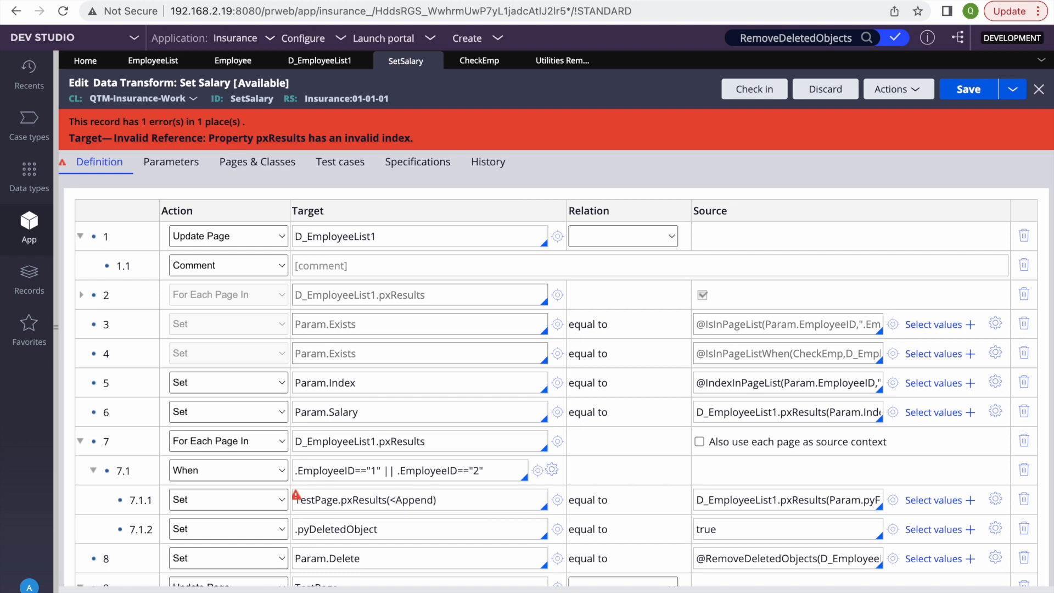
{"action": "key", "text": "ctrl+s"}
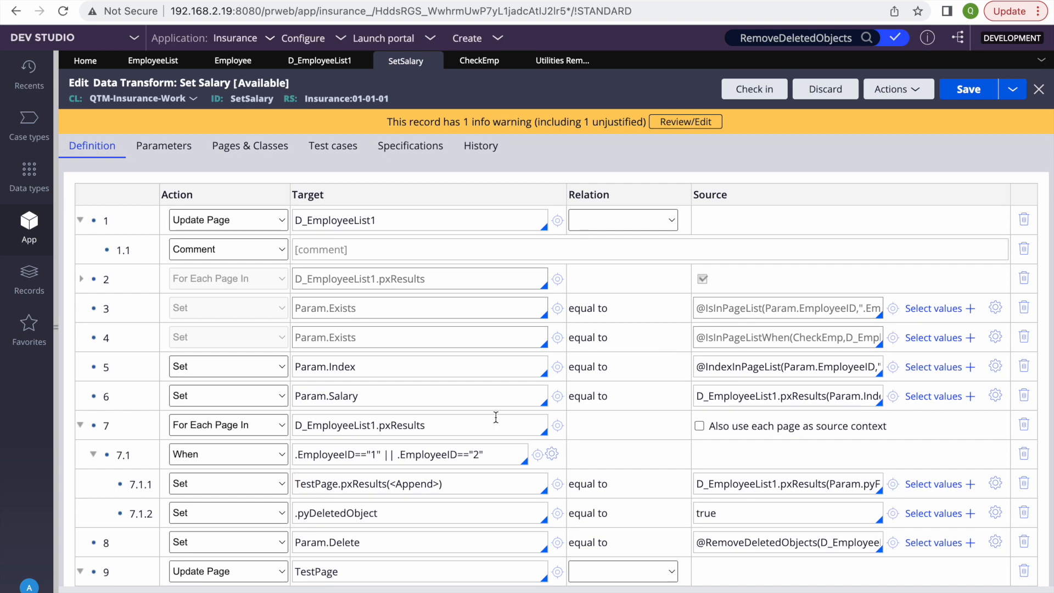
Step: Close the previous run output and tracer, start a new trace, and run the Set Salary data transform
{"action": "scroll", "coordinate": [495, 418], "scroll_direction": "down", "scroll_amount": 3}
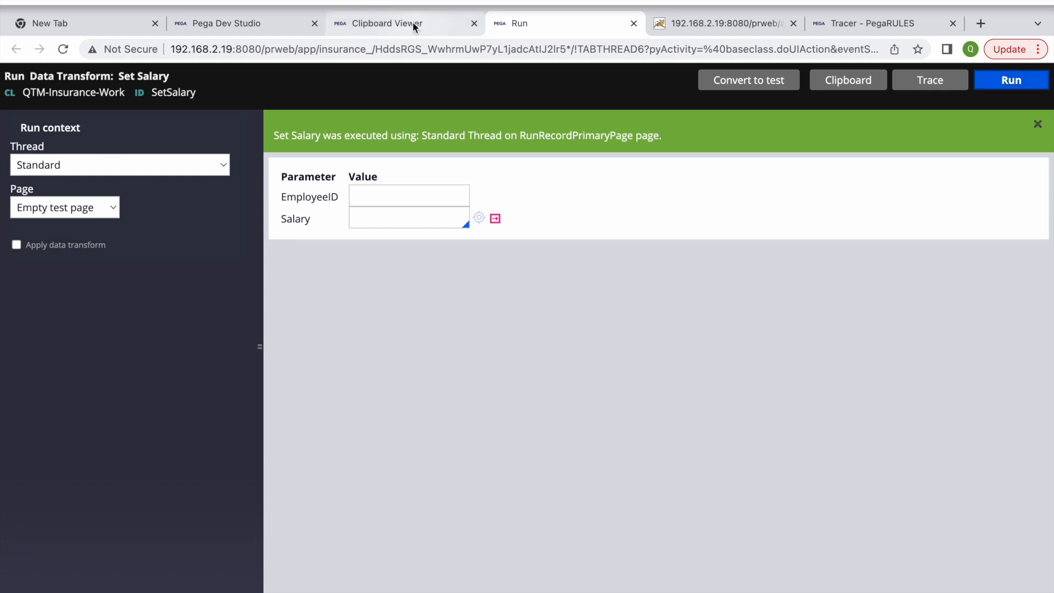
{"action": "left_click", "coordinate": [413, 22]}
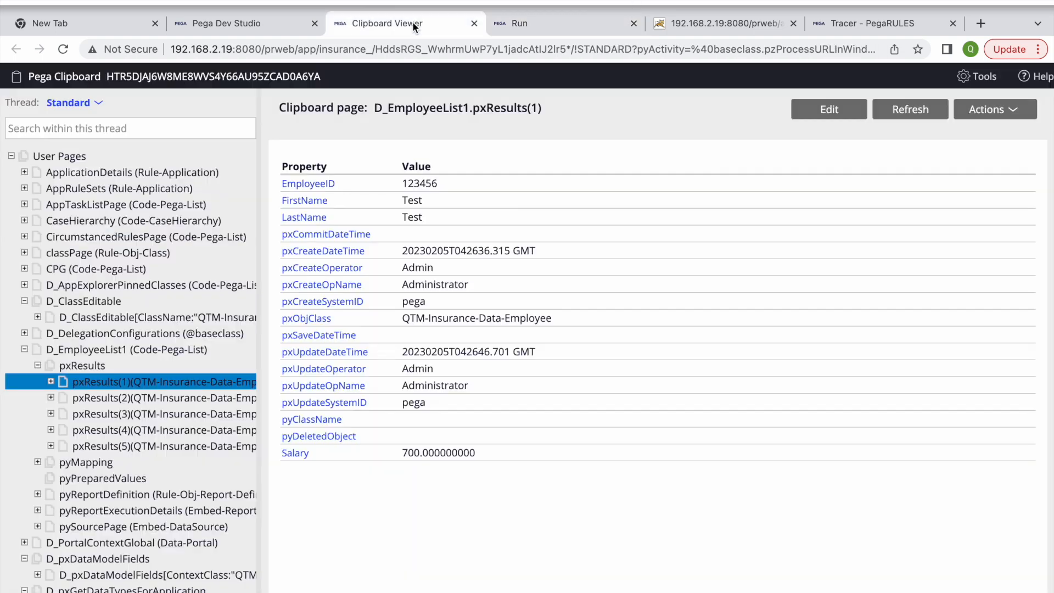
{"action": "left_click", "coordinate": [548, 23]}
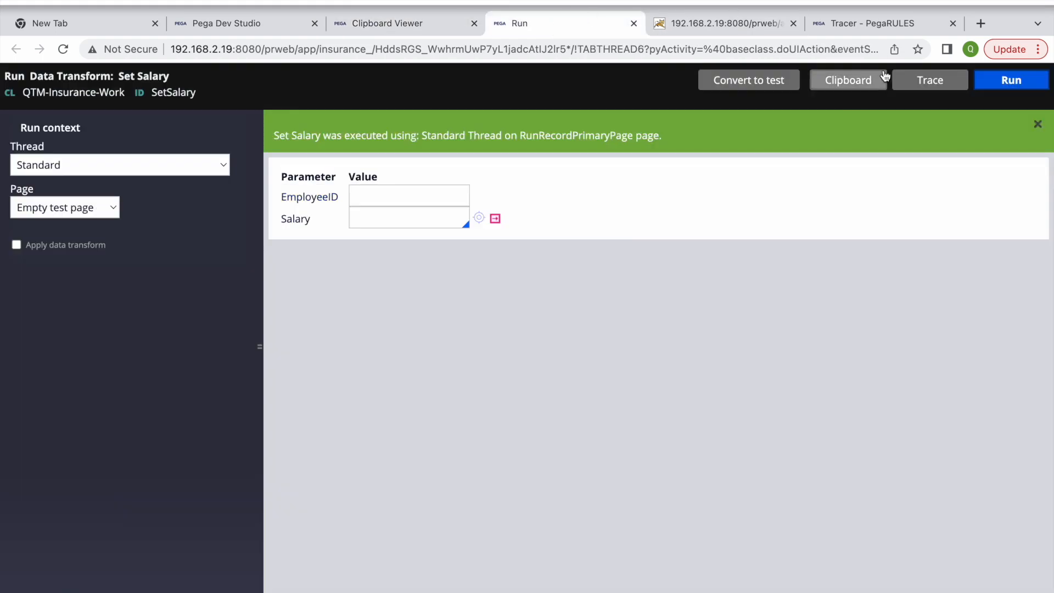
{"action": "left_click", "coordinate": [793, 23]}
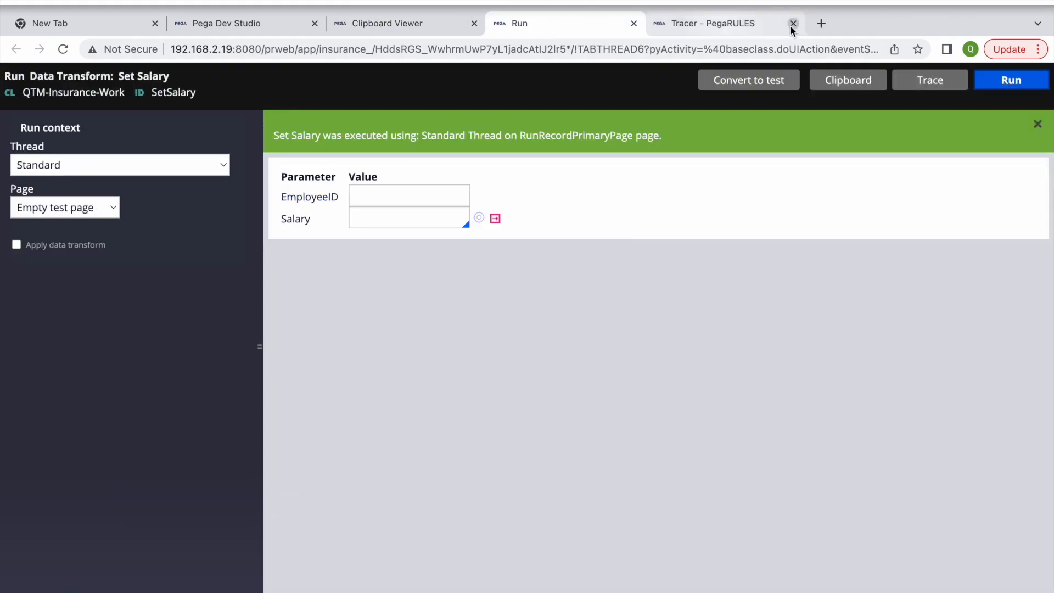
{"action": "left_click", "coordinate": [791, 23]}
{"action": "left_click", "coordinate": [931, 82]}
{"action": "left_click", "coordinate": [616, 22]}
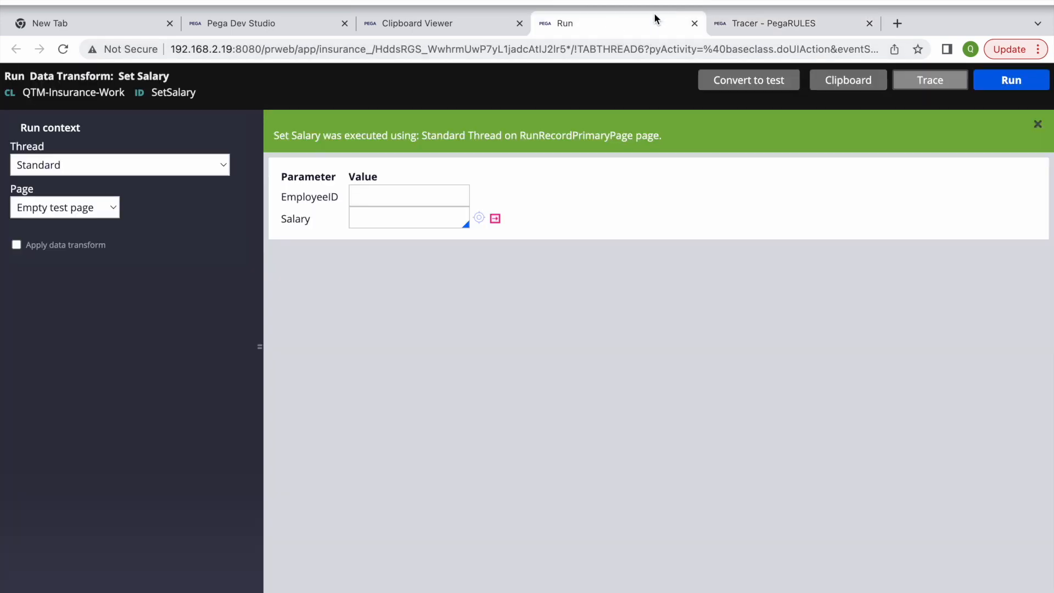
{"action": "left_click", "coordinate": [1003, 81]}
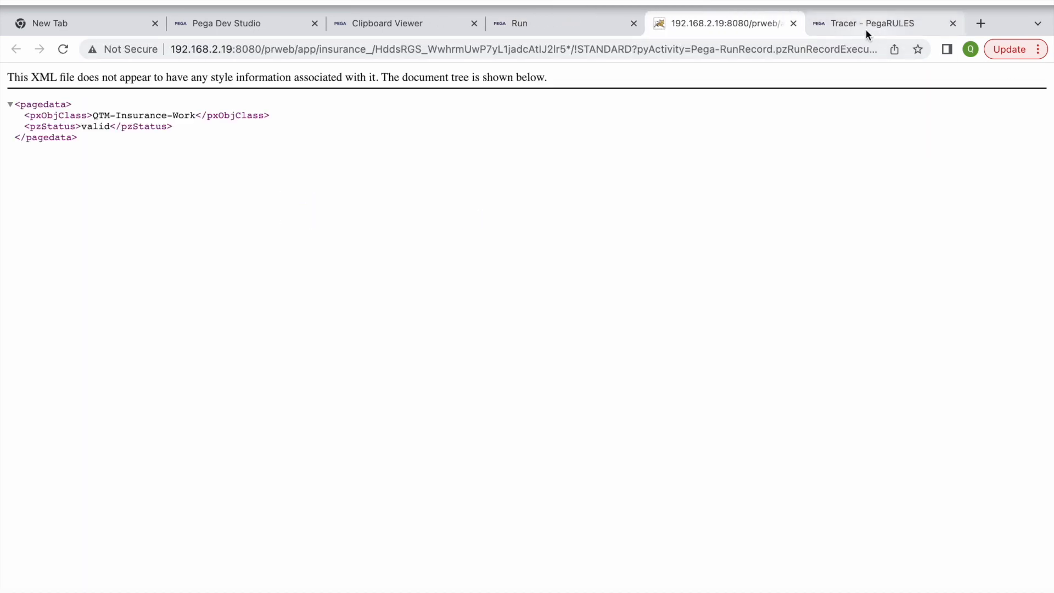
Step: Open TestPage's properties from the tracer and examine its class, result count and pxResults entries
{"action": "left_click", "coordinate": [866, 28]}
{"action": "left_click", "coordinate": [359, 112]}
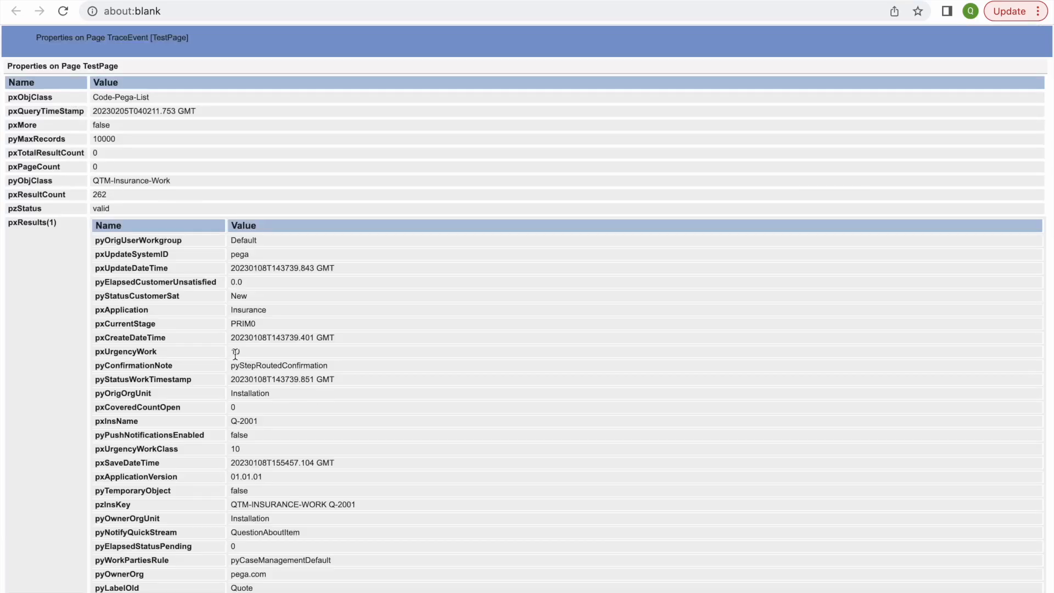
{"action": "scroll", "coordinate": [162, 396], "scroll_direction": "down", "scroll_amount": 20}
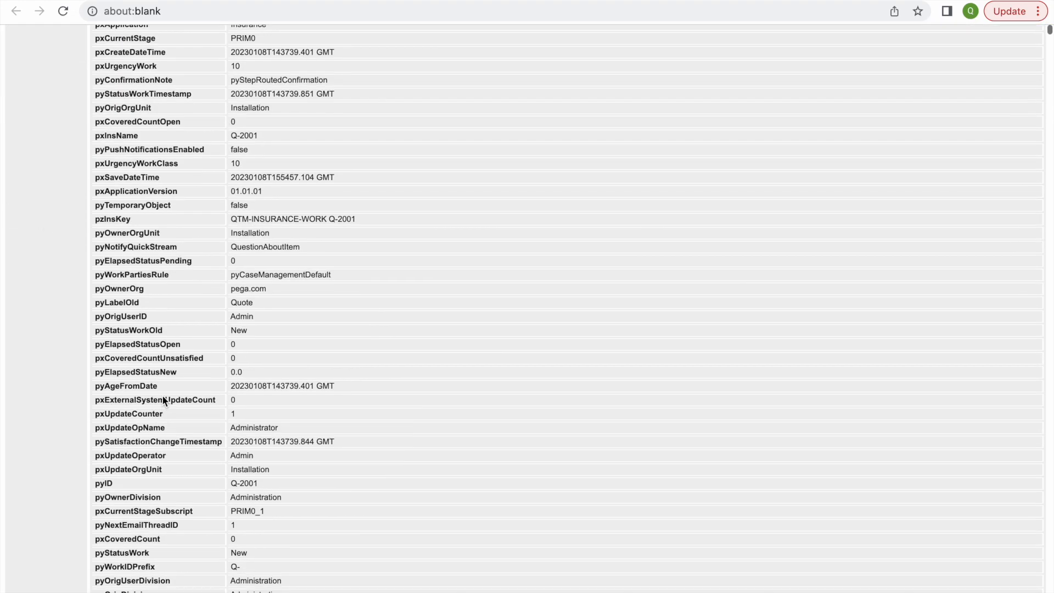
{"action": "scroll", "coordinate": [163, 399], "scroll_direction": "up", "scroll_amount": 10}
{"action": "scroll", "coordinate": [162, 399], "scroll_direction": "down", "scroll_amount": 10}
{"action": "scroll", "coordinate": [163, 400], "scroll_direction": "up", "scroll_amount": 15}
{"action": "scroll", "coordinate": [163, 397], "scroll_direction": "up", "scroll_amount": 11}
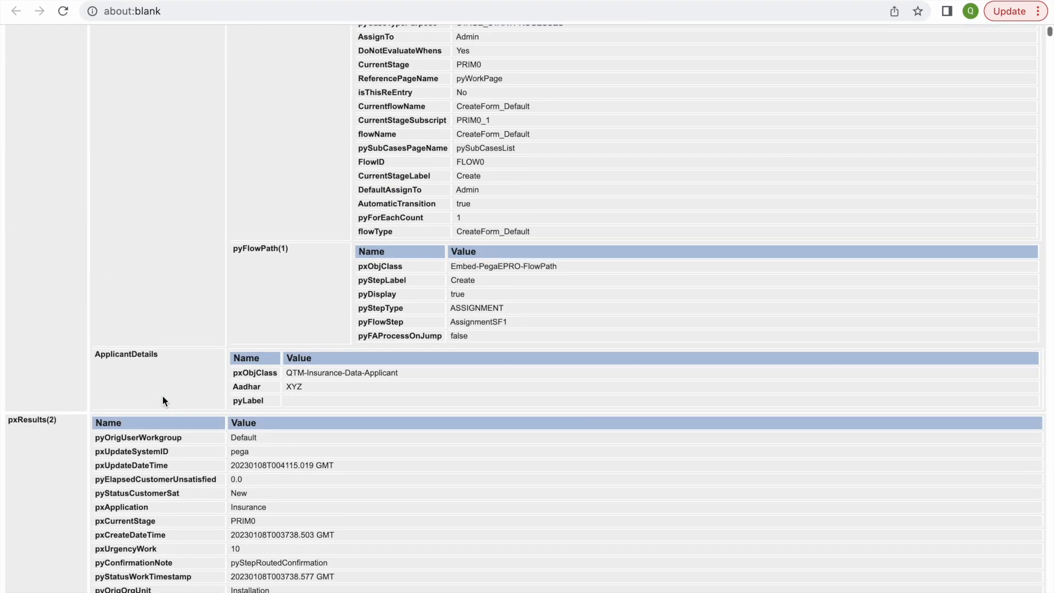
{"action": "scroll", "coordinate": [158, 549], "scroll_direction": "down", "scroll_amount": 4}
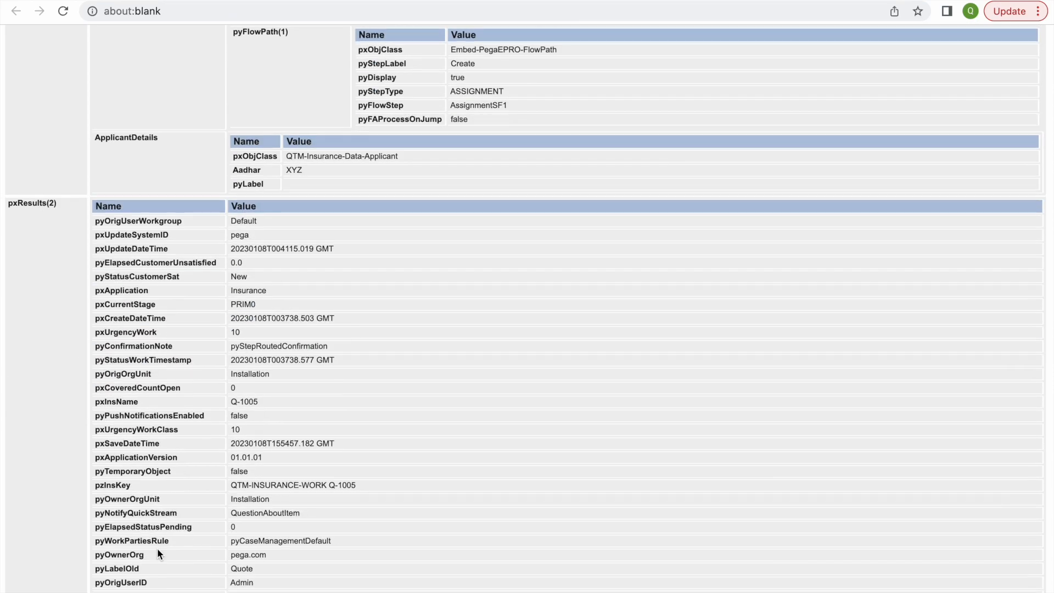
{"action": "scroll", "coordinate": [157, 548], "scroll_direction": "down", "scroll_amount": 9}
{"action": "scroll", "coordinate": [157, 548], "scroll_direction": "down", "scroll_amount": 11}
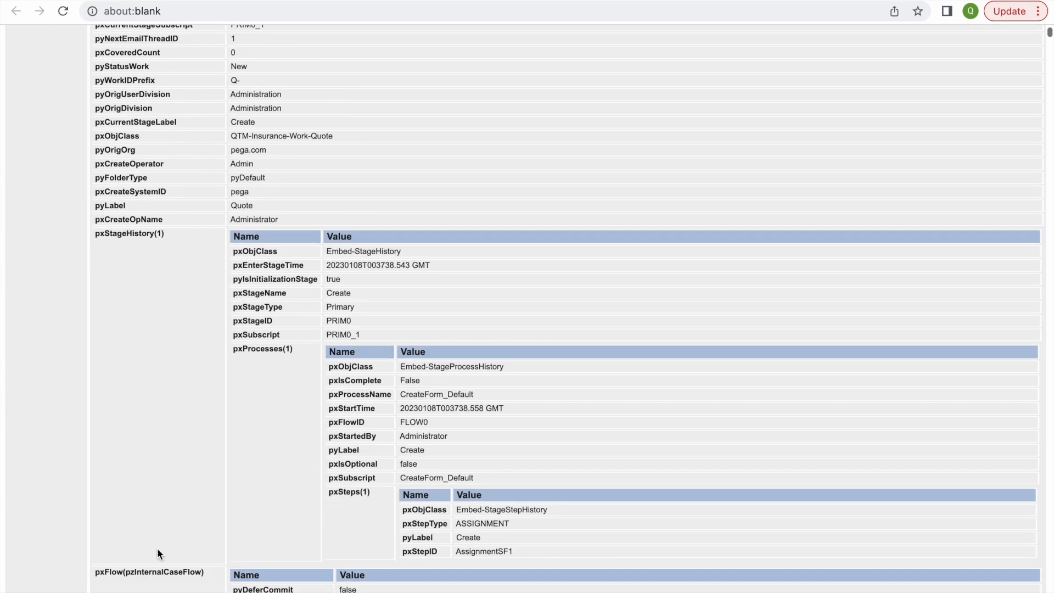
{"action": "scroll", "coordinate": [157, 548], "scroll_direction": "up", "scroll_amount": 15}
{"action": "scroll", "coordinate": [157, 548], "scroll_direction": "down", "scroll_amount": 20}
{"action": "scroll", "coordinate": [157, 548], "scroll_direction": "up", "scroll_amount": 20}
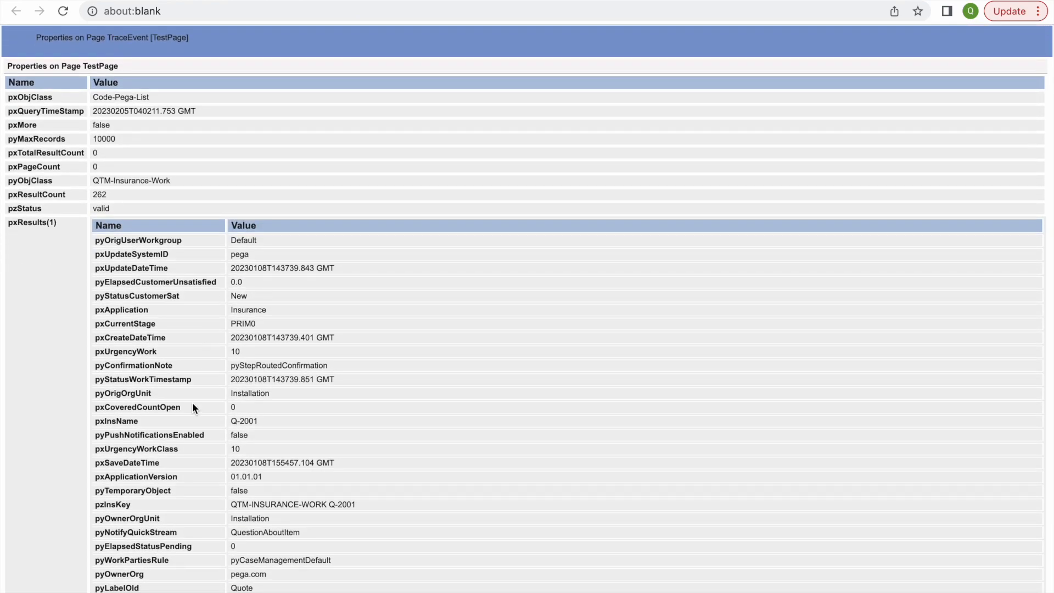
{"action": "scroll", "coordinate": [193, 404], "scroll_direction": "down", "scroll_amount": 9}
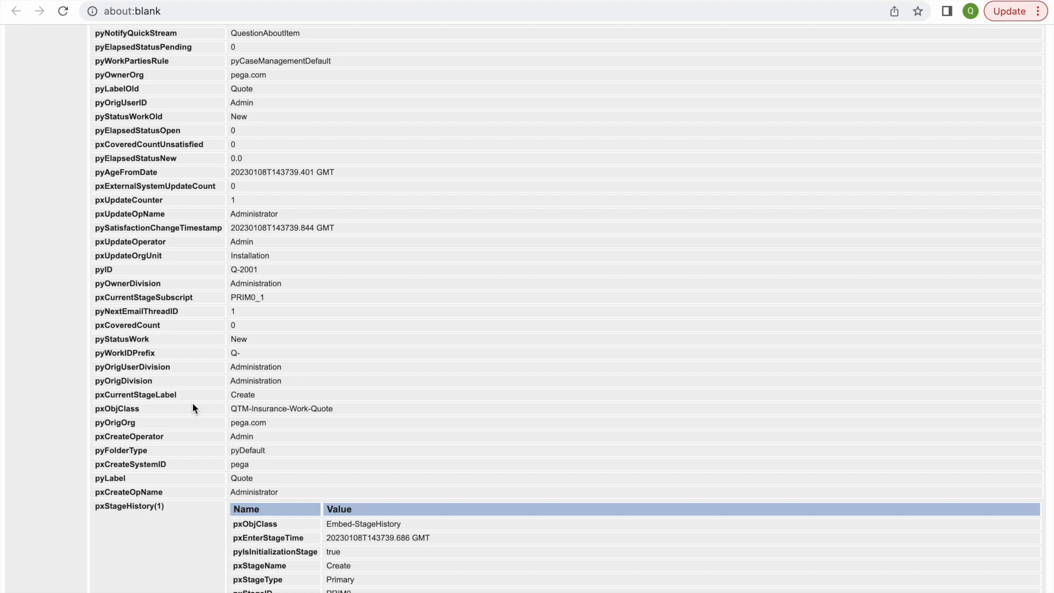
{"action": "scroll", "coordinate": [513, 394], "scroll_direction": "up", "scroll_amount": 9}
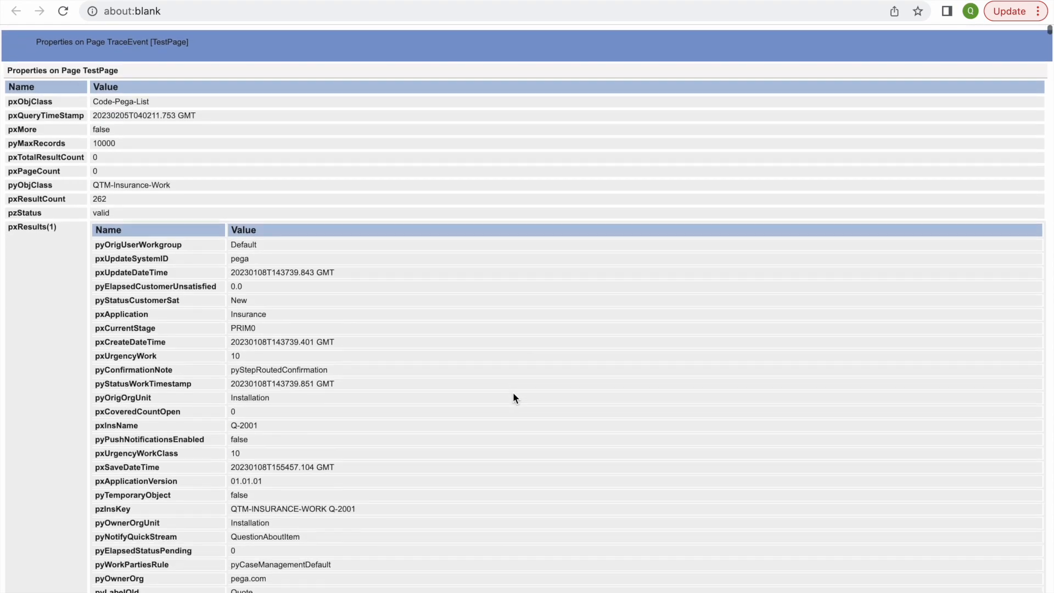
{"action": "scroll", "coordinate": [351, 566], "scroll_direction": "down", "scroll_amount": 5}
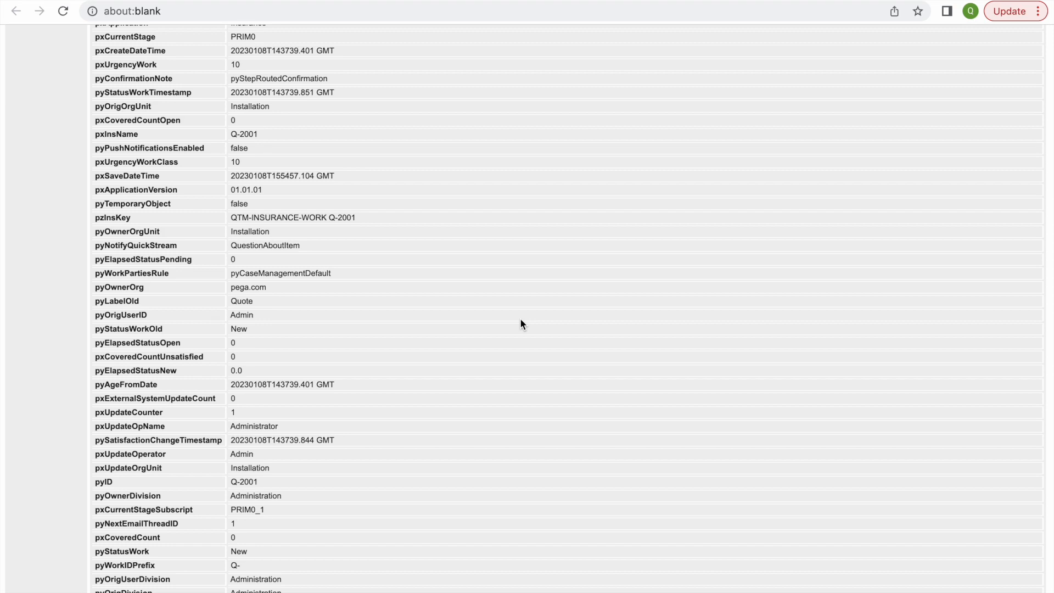
{"action": "scroll", "coordinate": [520, 318], "scroll_direction": "up", "scroll_amount": 5}
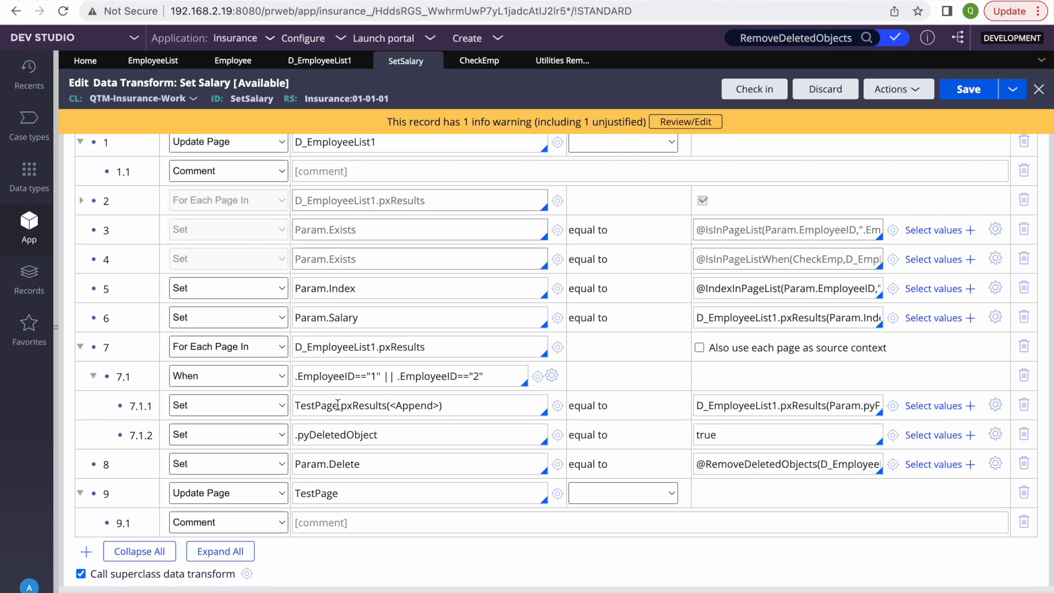
Step: Change the target of step 7.1.1 to TempPage.pxResults(<Append>)
{"action": "key", "text": "BackSpace"}
{"action": "key", "text": "BackSpace"}
{"action": "key", "text": "BackSpace"}
{"action": "key", "text": "BackSpace"}
{"action": "key", "text": "BackSpace"}
{"action": "key", "text": "BackSpace"}
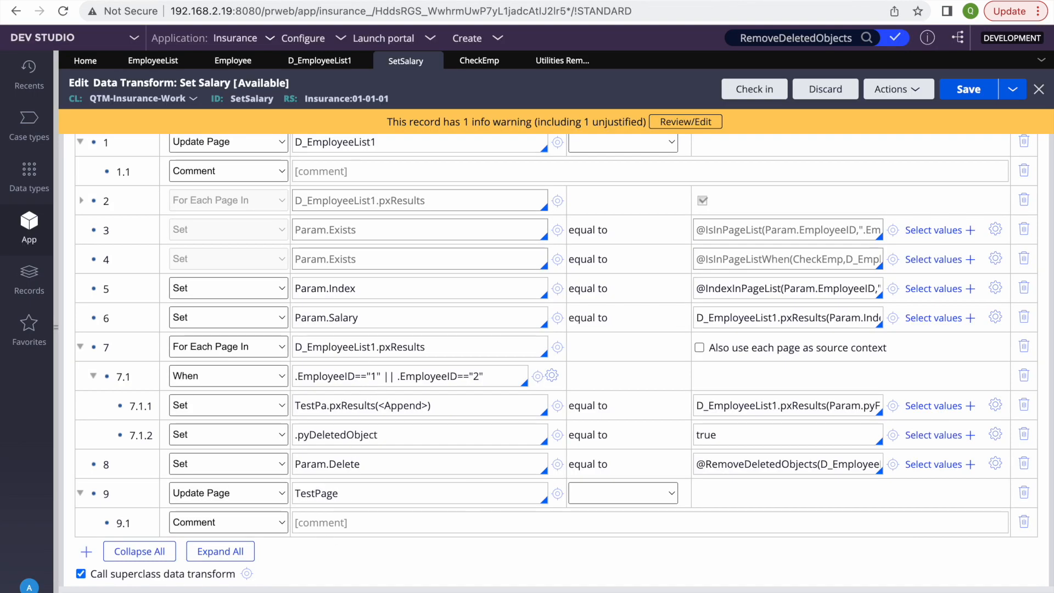
{"action": "type", "text": "mpPage"}
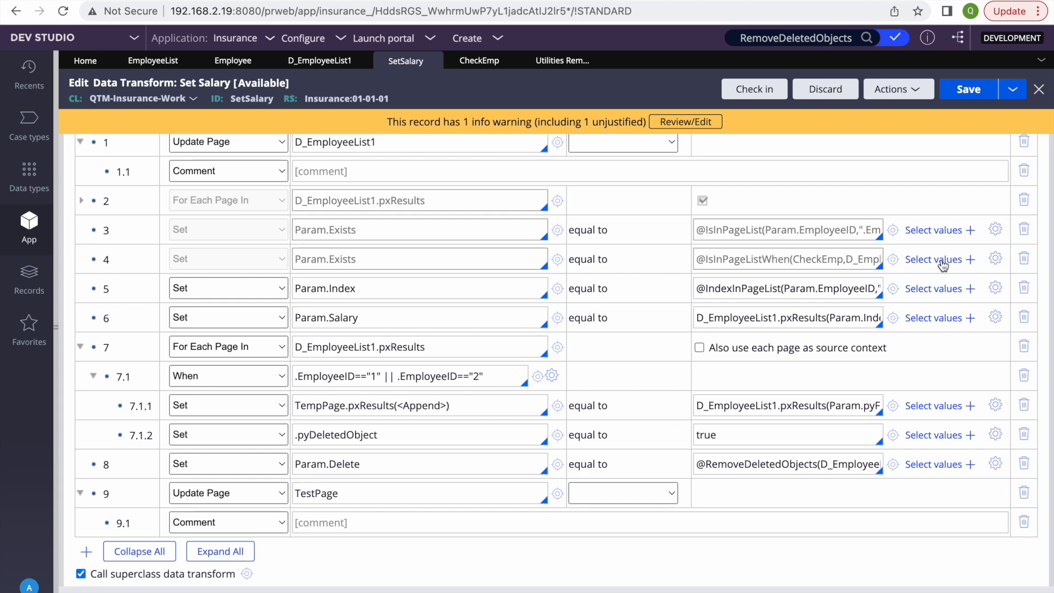
Step: Rename the TestPage page definition as TempPage and try to save the data transform
{"action": "double_click", "coordinate": [324, 408]}
{"action": "key", "text": "ctrl+c"}
{"action": "scroll", "coordinate": [323, 411], "scroll_direction": "up", "scroll_amount": 2}
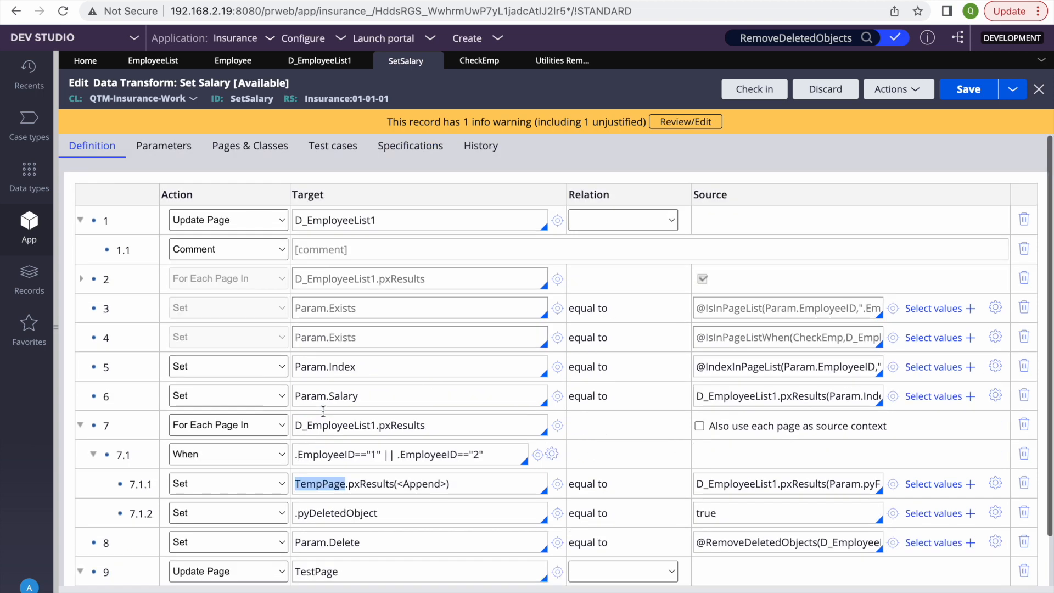
{"action": "left_click", "coordinate": [250, 146]}
{"action": "double_click", "coordinate": [102, 268]}
{"action": "key", "text": "ctrl+v"}
{"action": "left_click", "coordinate": [965, 89]}
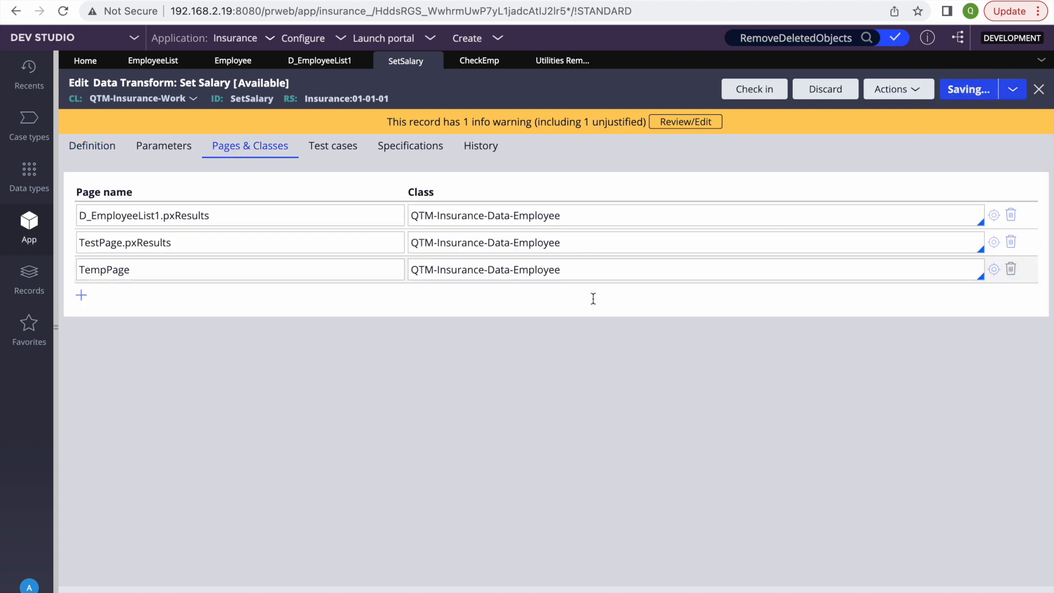
Step: Rename the TestPage.pxResults page definition as TempPage.pxResults and try to save the data transform again
{"action": "left_click", "coordinate": [122, 258]}
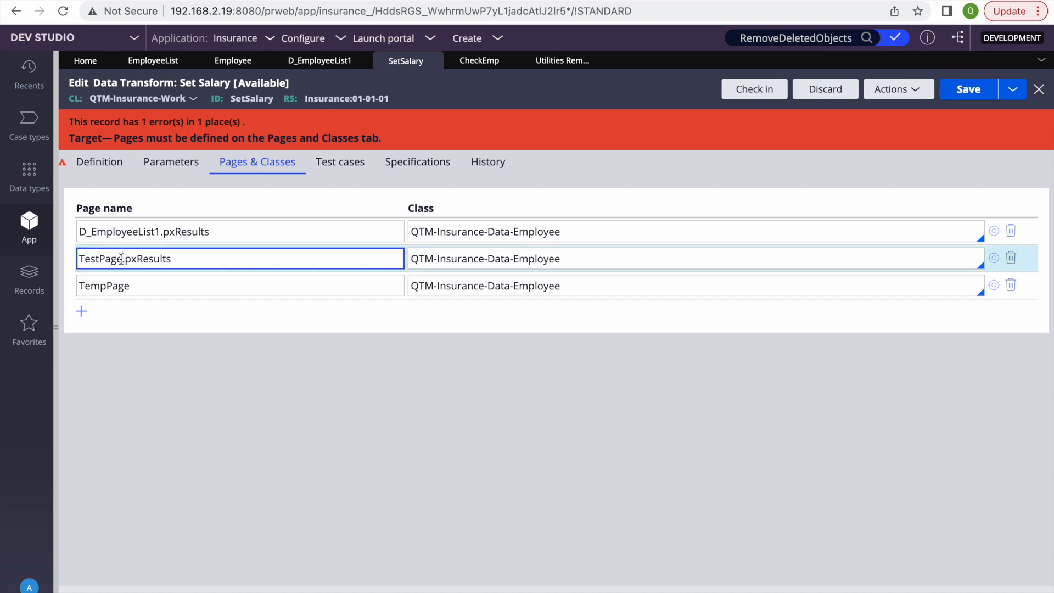
{"action": "double_click", "coordinate": [101, 259]}
{"action": "key", "text": "ctrl+v"}
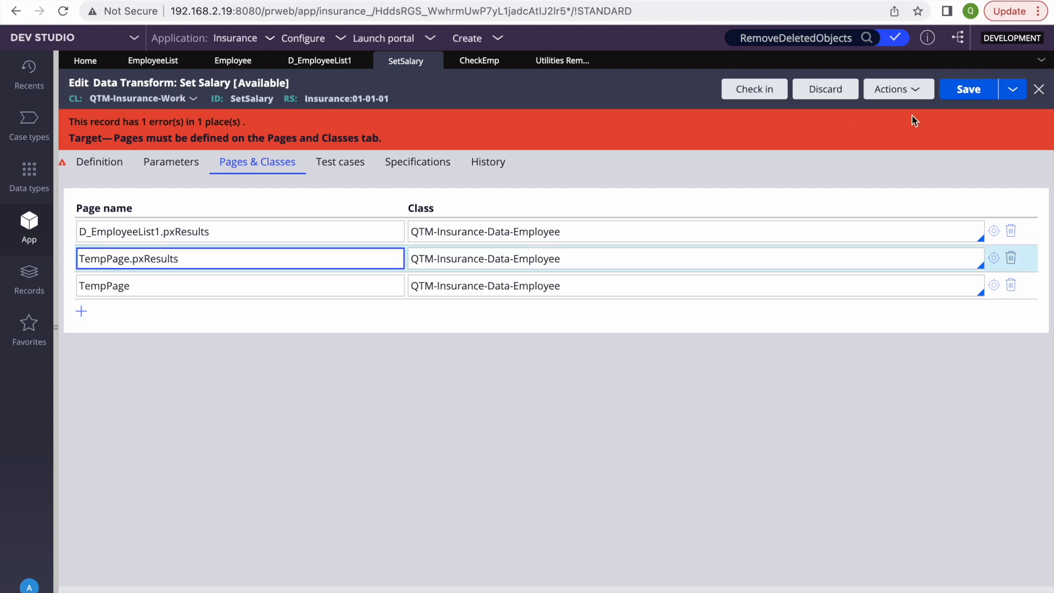
{"action": "left_click", "coordinate": [967, 90]}
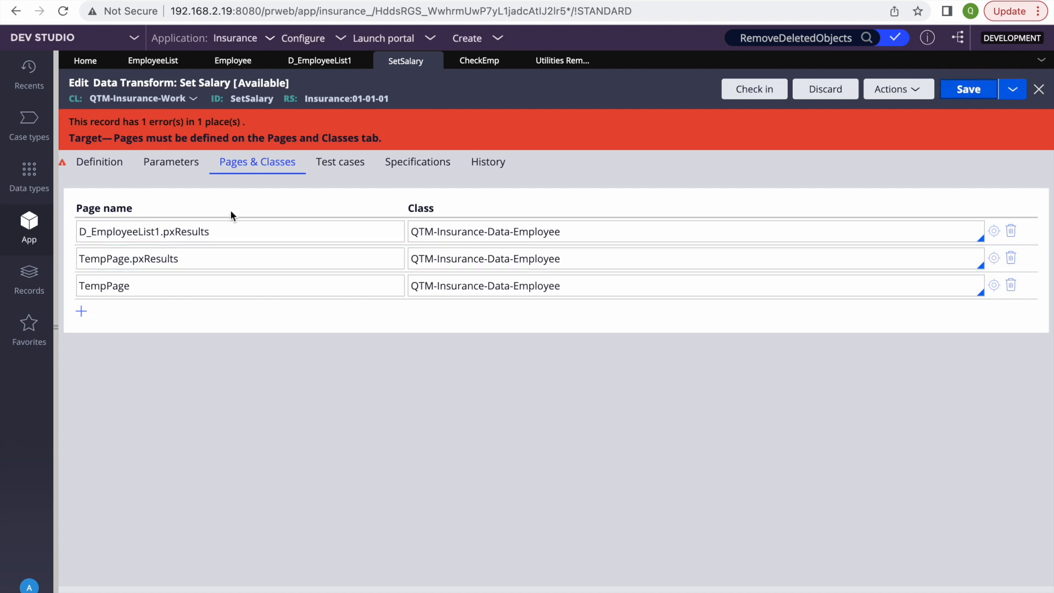
Step: Change step 9's Update Page target to TempPage on the data transform's definition and save the rule
{"action": "left_click", "coordinate": [91, 162]}
{"action": "scroll", "coordinate": [432, 441], "scroll_direction": "down", "scroll_amount": 1}
{"action": "scroll", "coordinate": [432, 441], "scroll_direction": "down", "scroll_amount": 3}
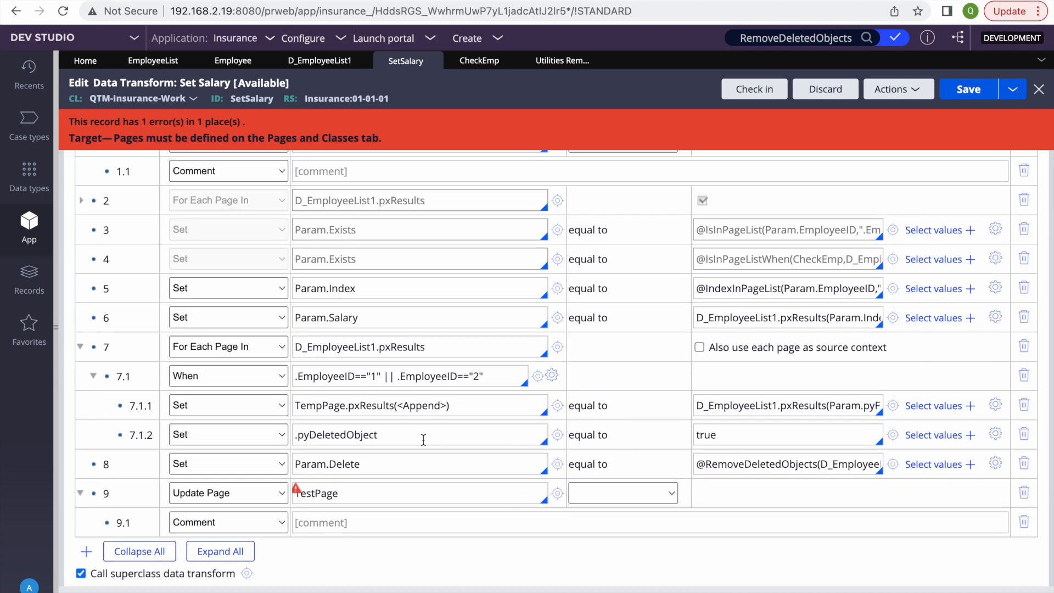
{"action": "double_click", "coordinate": [322, 493]}
{"action": "type", "text": "TempPage"}
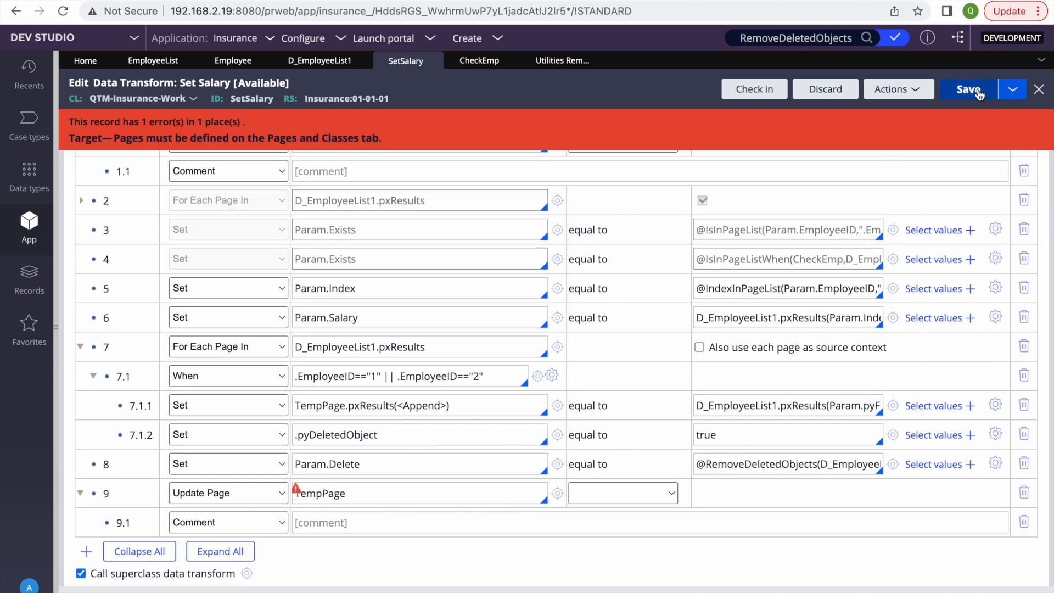
{"action": "left_click", "coordinate": [960, 83]}
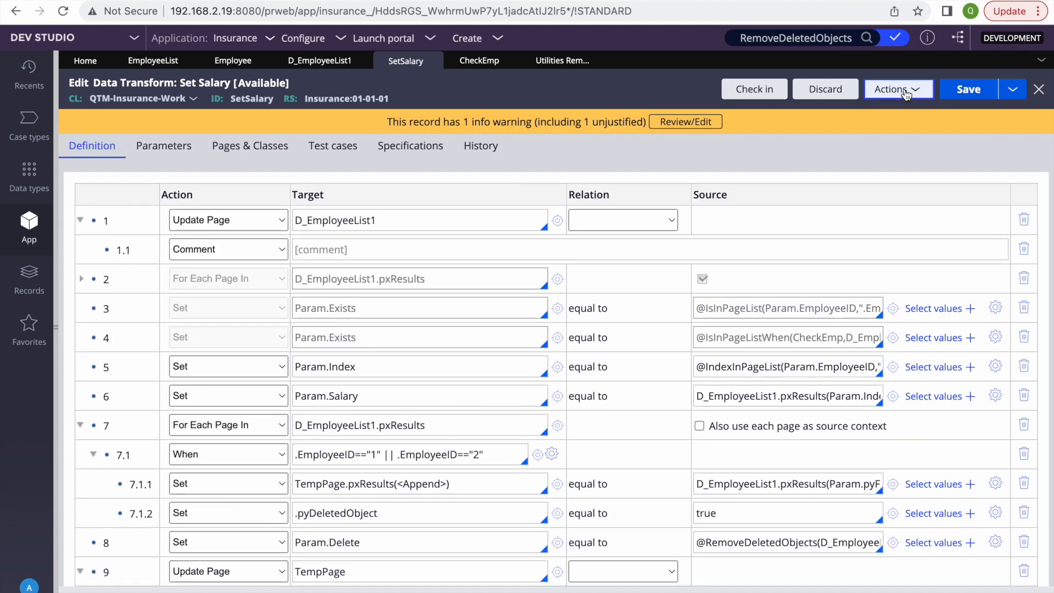
Step: Run the Set Salary data transform on an empty test page with blank parameters and the tracer open
{"action": "left_click", "coordinate": [895, 90]}
{"action": "left_click", "coordinate": [854, 112]}
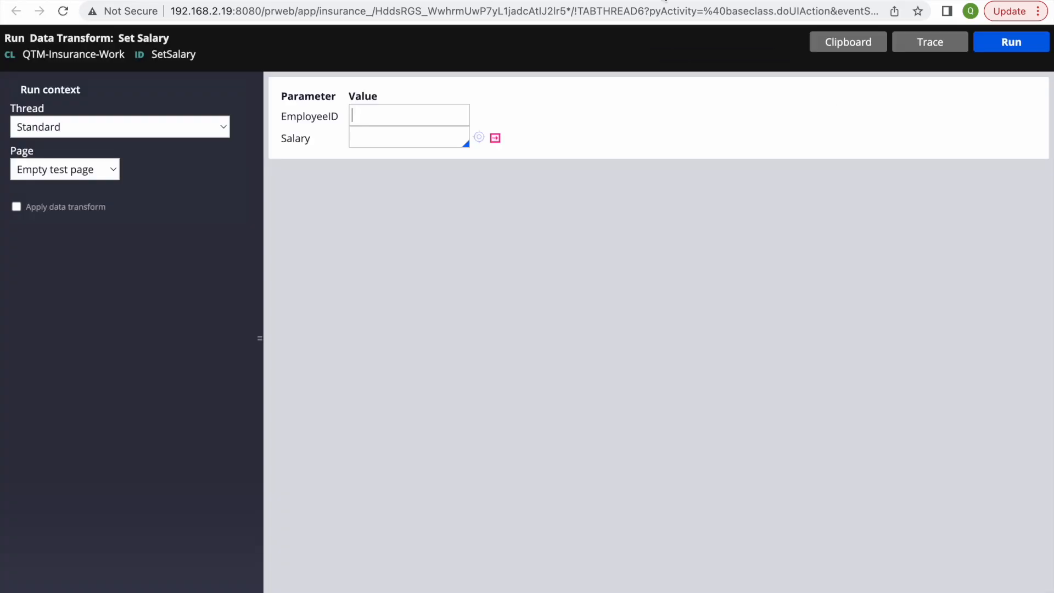
{"action": "left_click", "coordinate": [1011, 42]}
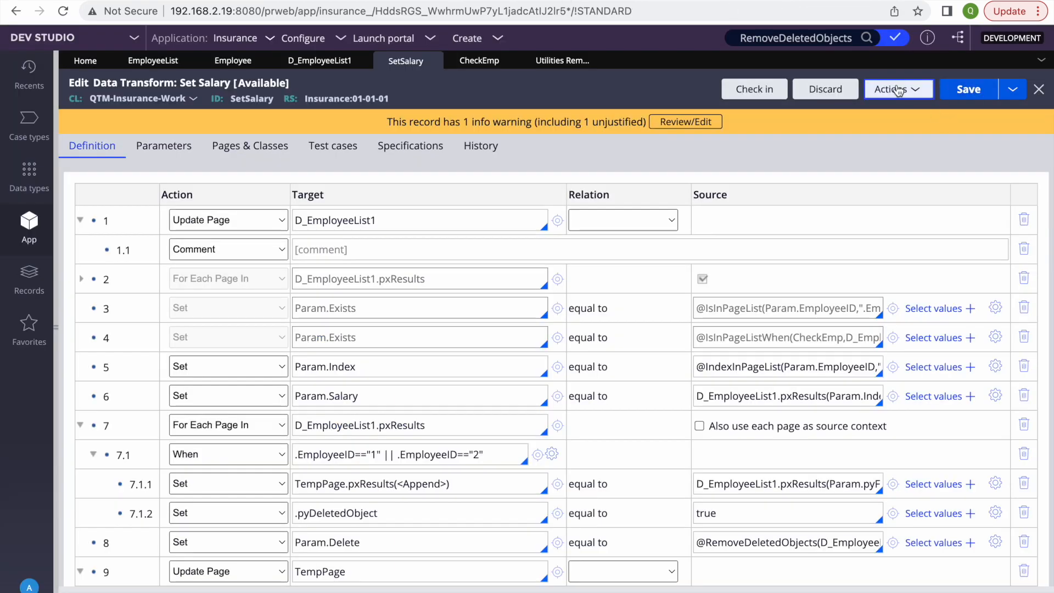
{"action": "left_click", "coordinate": [887, 89]}
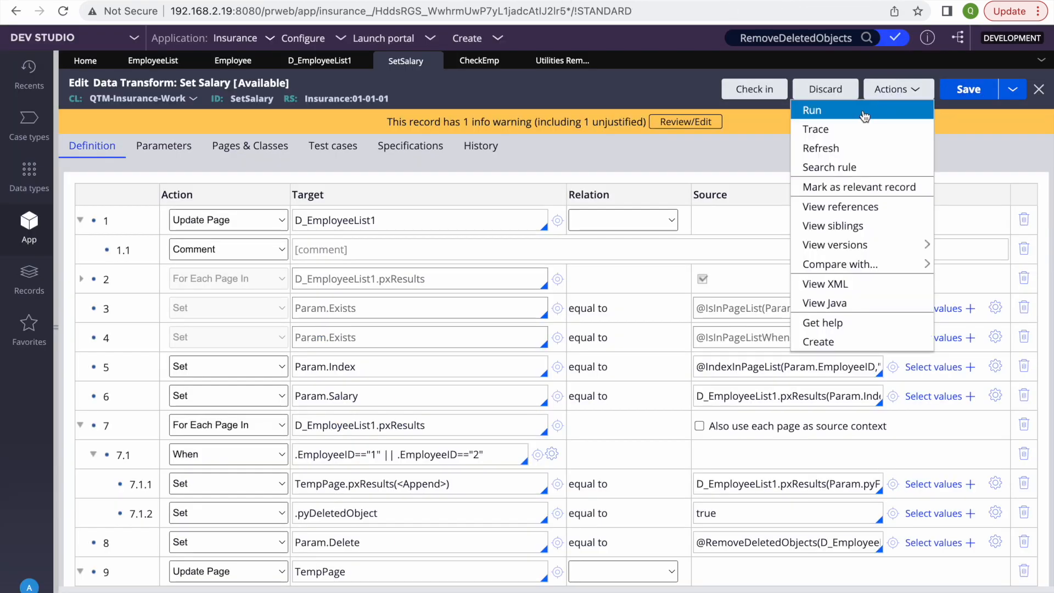
{"action": "left_click", "coordinate": [860, 110]}
{"action": "left_click", "coordinate": [947, 44]}
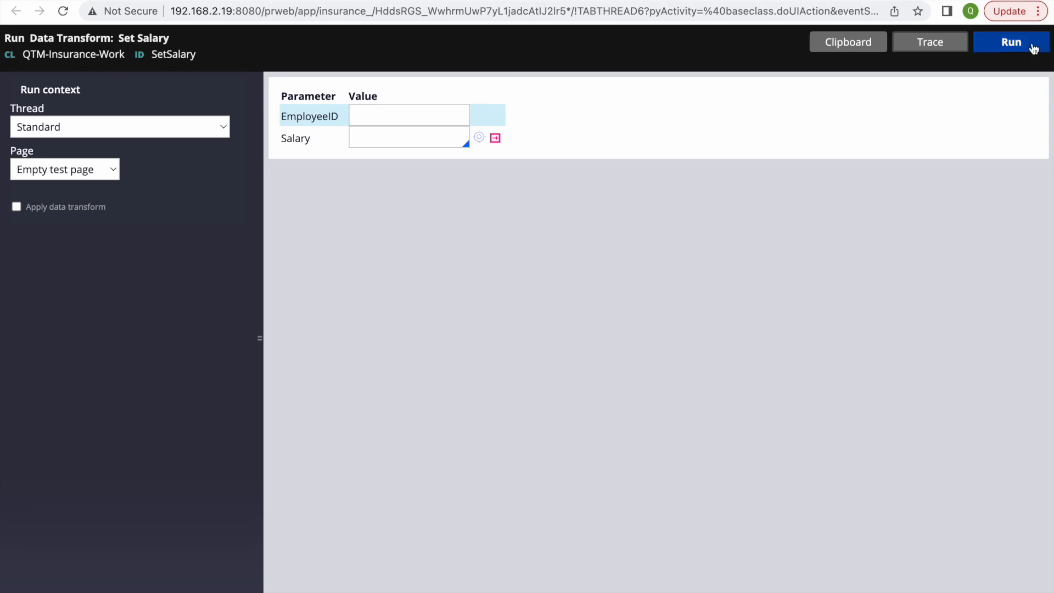
{"action": "left_click", "coordinate": [1012, 41]}
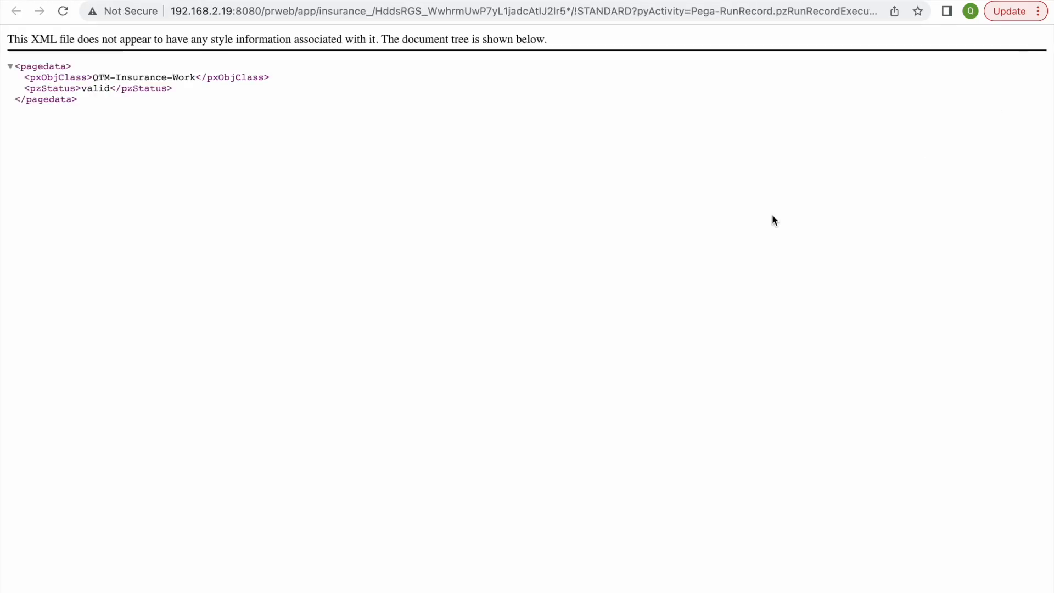
Step: Open TempPage's properties from the step 9 Action End event in the tracer and examine them
{"action": "left_click", "coordinate": [768, 0]}
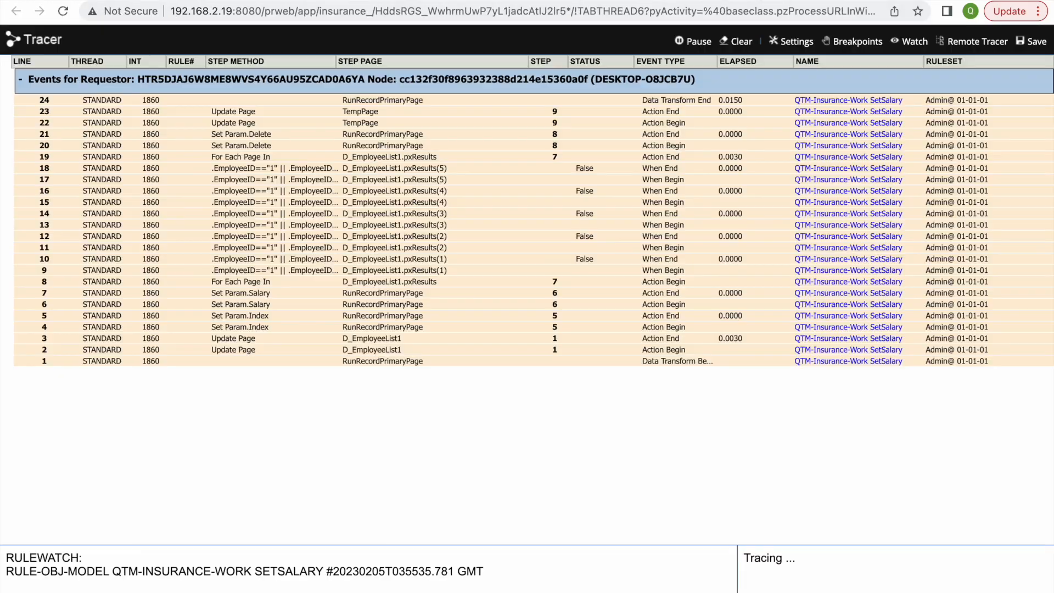
{"action": "left_click", "coordinate": [361, 112]}
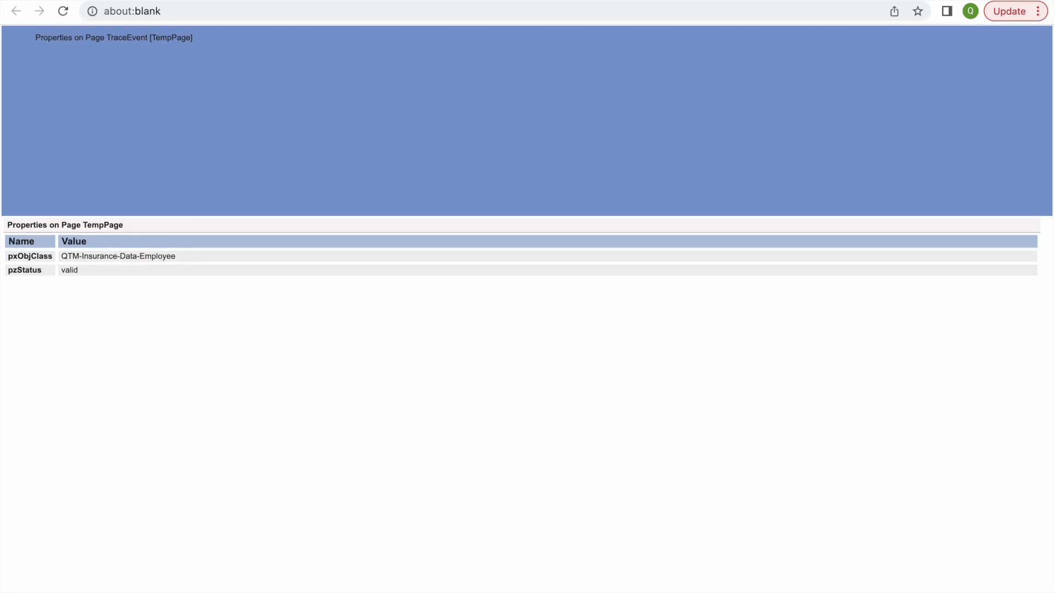
{"action": "key", "text": "super+w"}
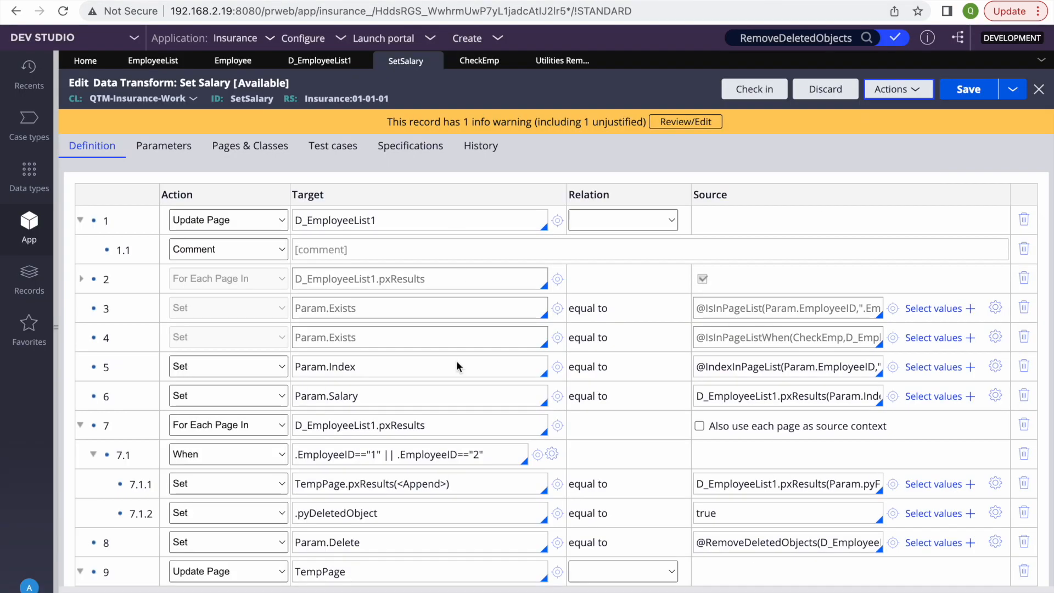
Step: Check step 7.1.1's source expression and extend its target to TempPage.pxResults(<Append>).EmployeeID
{"action": "scroll", "coordinate": [456, 366], "scroll_direction": "down", "scroll_amount": 2}
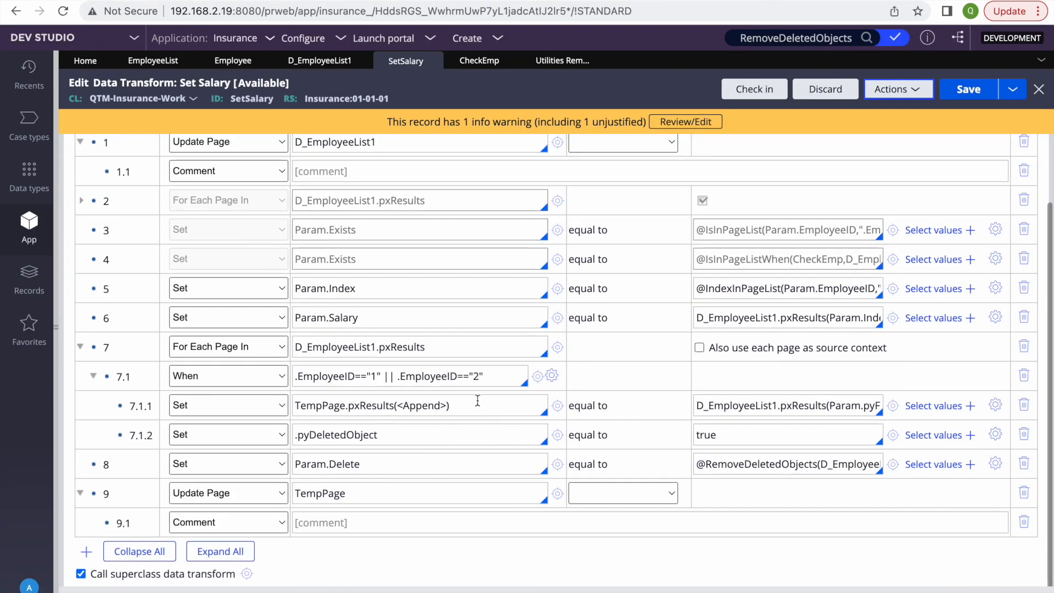
{"action": "left_click", "coordinate": [799, 403]}
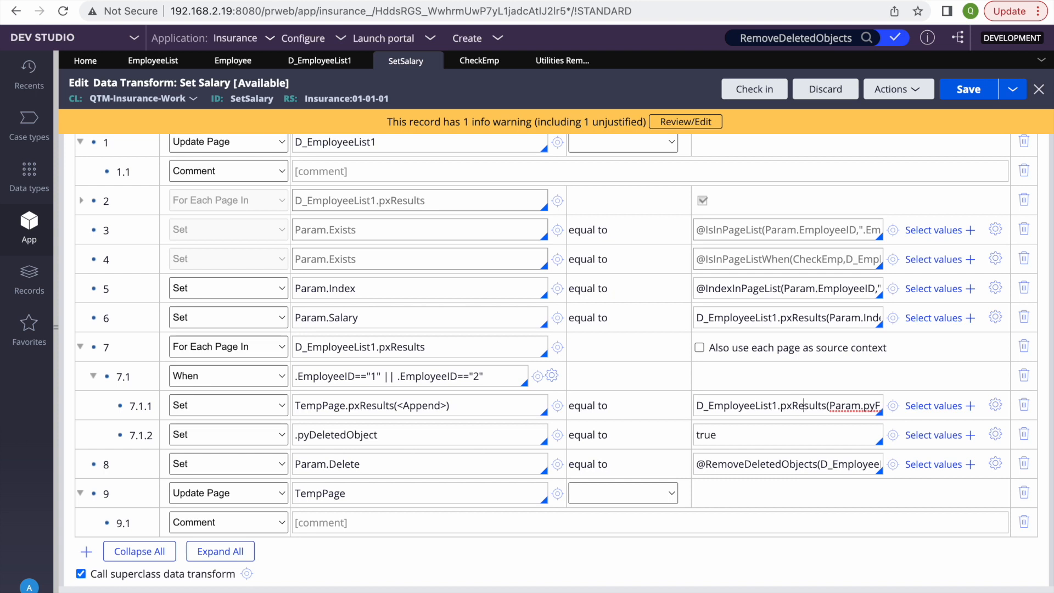
{"action": "key", "text": "Right"}
{"action": "key", "text": "Right"}
{"action": "key", "text": "Right"}
{"action": "key", "text": "Right"}
{"action": "key", "text": "Right"}
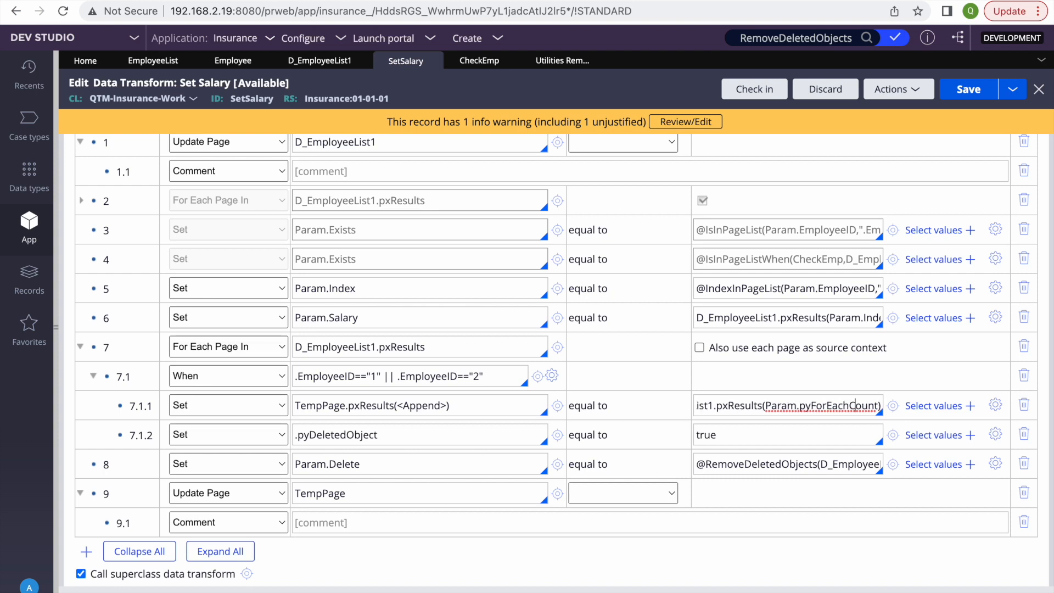
{"action": "left_click", "coordinate": [486, 404]}
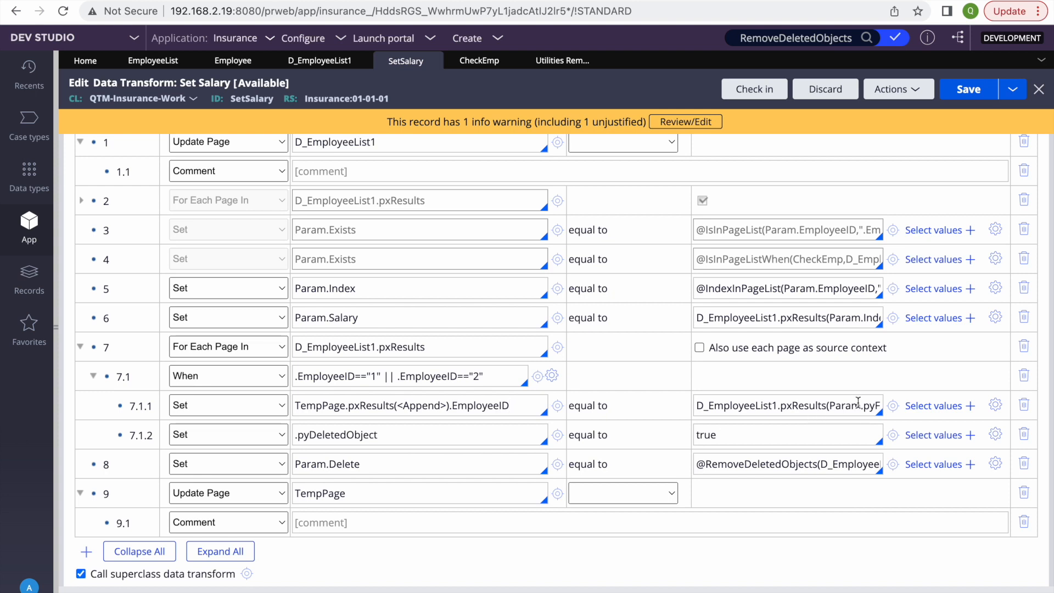
Step: Append .EmployeeID to step 7.1.1's source after D_EmployeeList1.pxResults(Param.pyForEachCount) and save the data transform
{"action": "double_click", "coordinate": [476, 406]}
{"action": "key", "text": "ctrl+c"}
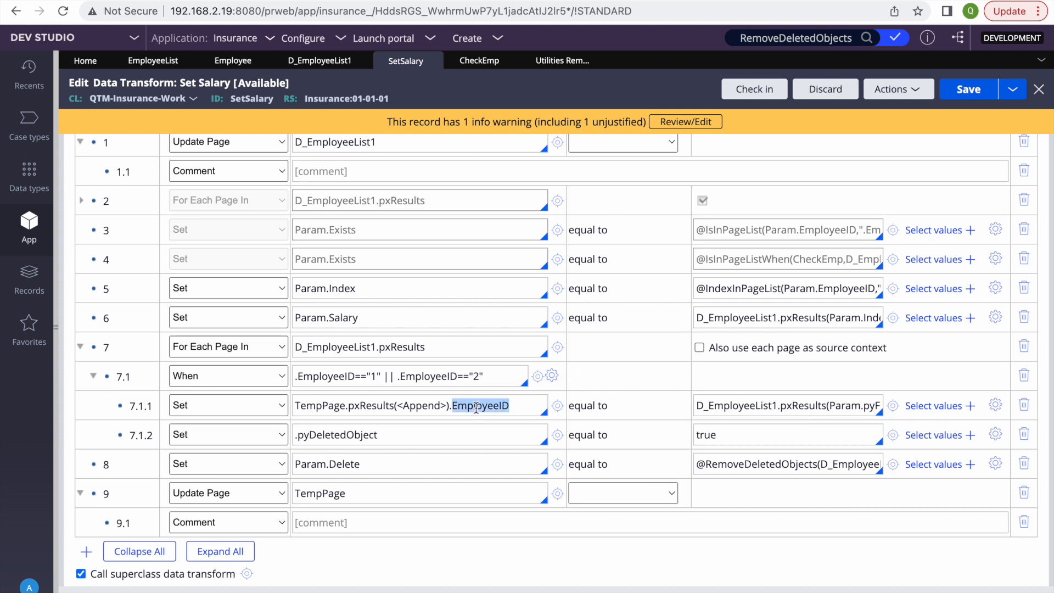
{"action": "left_click", "coordinate": [755, 409]}
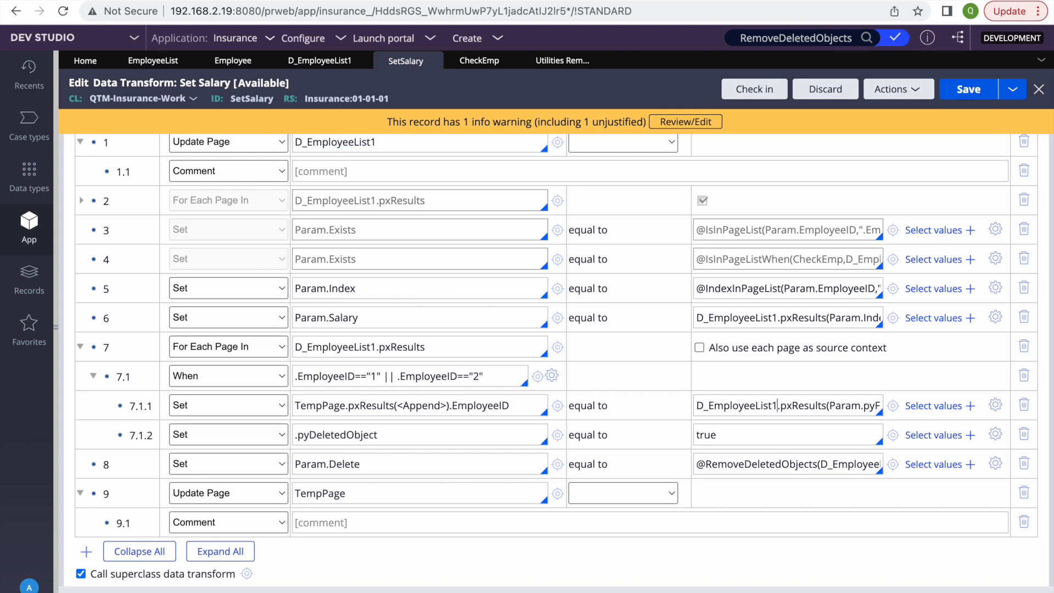
{"action": "key", "text": "Right"}
{"action": "key", "text": "Right"}
{"action": "key", "text": "Right"}
{"action": "key", "text": "Right"}
{"action": "key", "text": "Right"}
{"action": "key", "text": "Right"}
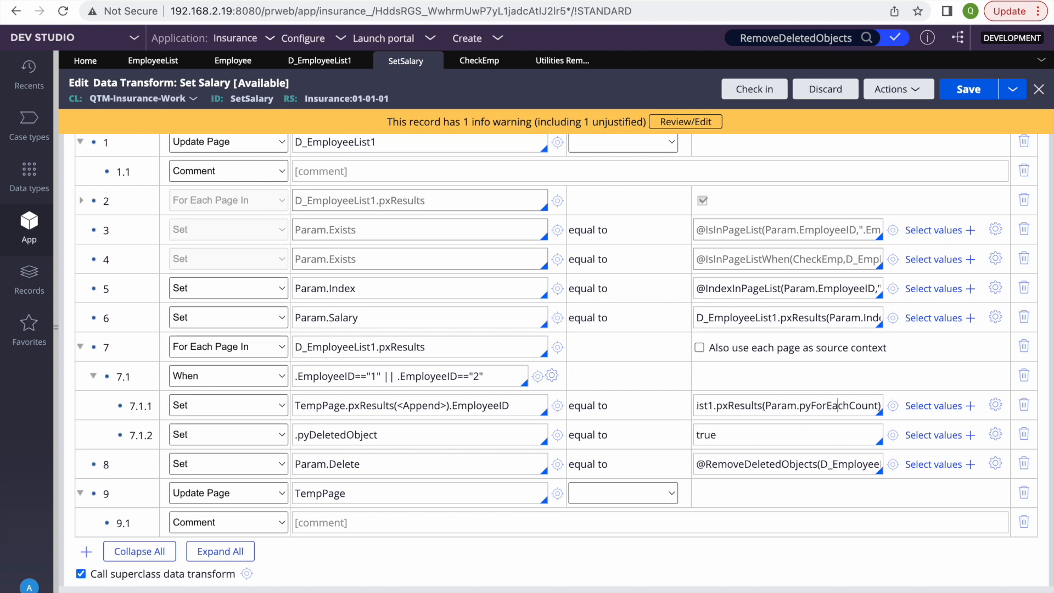
{"action": "key", "text": "ctrl+v"}
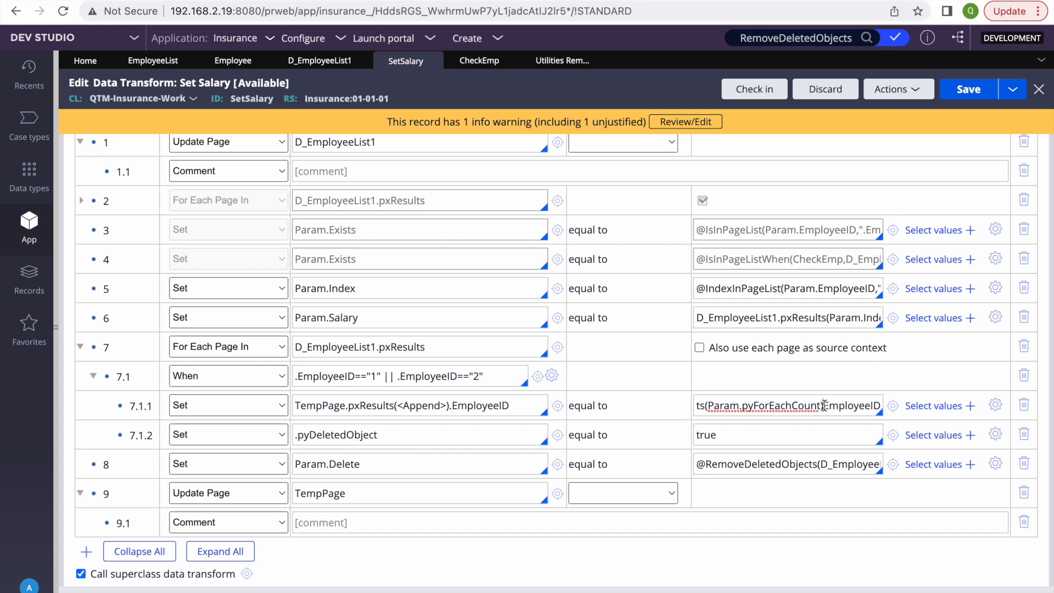
{"action": "left_click", "coordinate": [969, 89]}
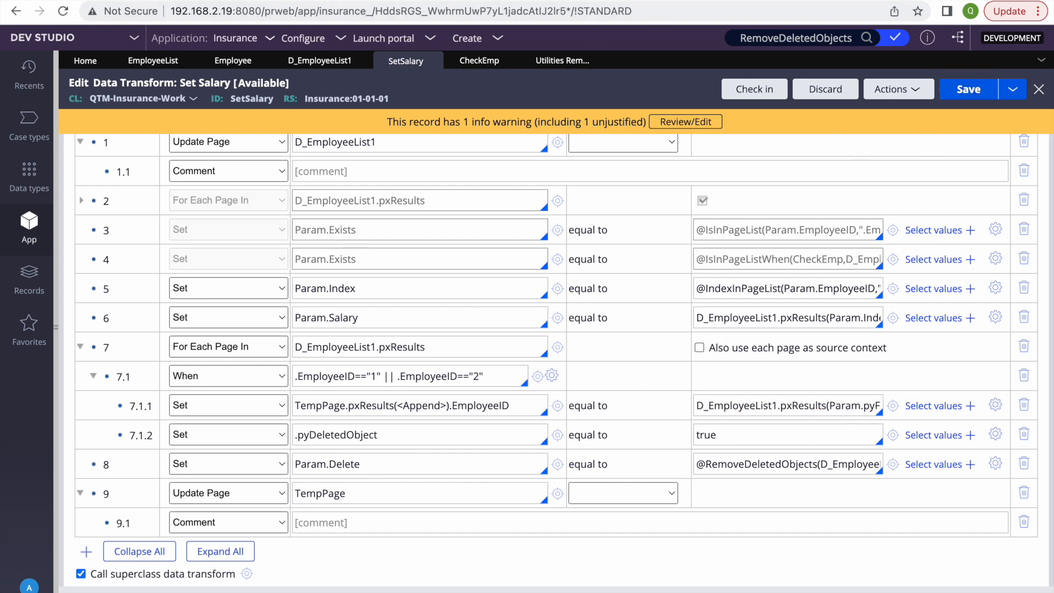
Step: Clear the tracer's events and rerun the Set Salary data transform on the empty test page
{"action": "left_click", "coordinate": [630, 0]}
{"action": "key", "text": "ctrl+Tab"}
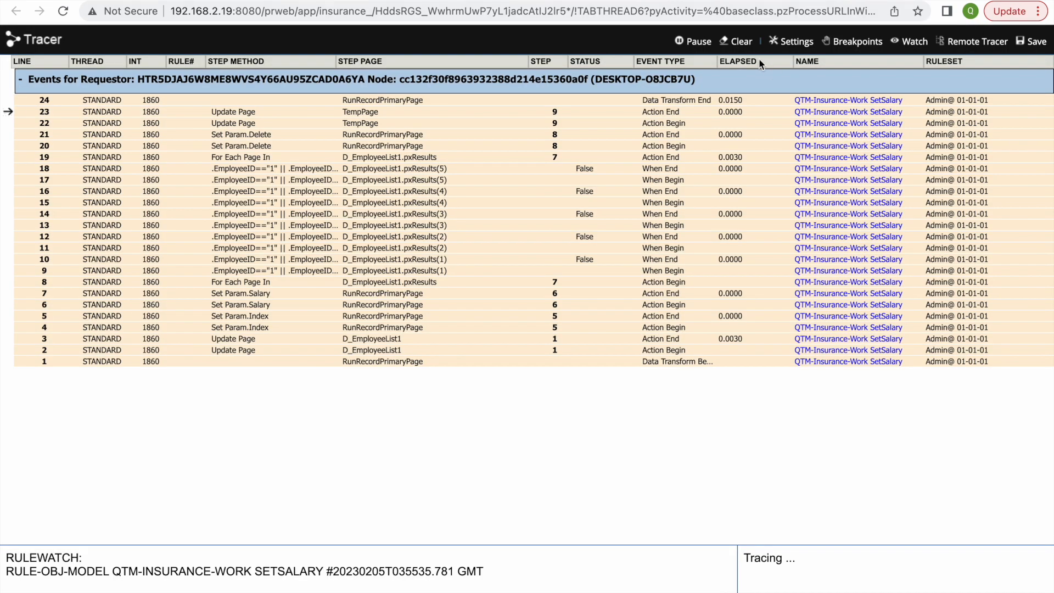
{"action": "left_click", "coordinate": [744, 43]}
{"action": "left_click", "coordinate": [409, 0]}
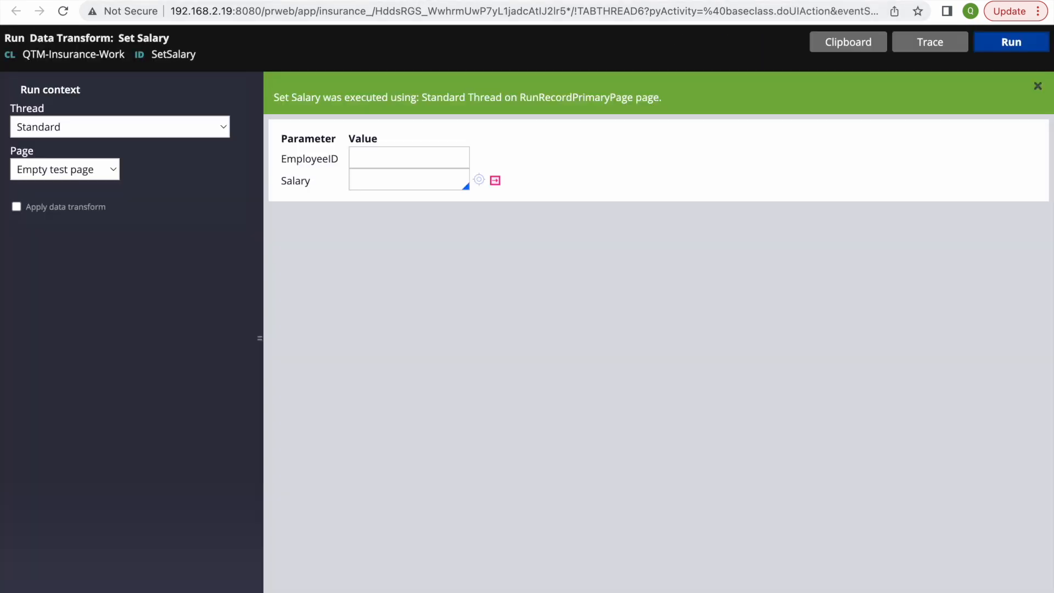
{"action": "left_click", "coordinate": [1012, 41]}
Step: Inspect TempPage's properties in the trace of the rerun and return to the data transform
{"action": "left_click", "coordinate": [750, 1]}
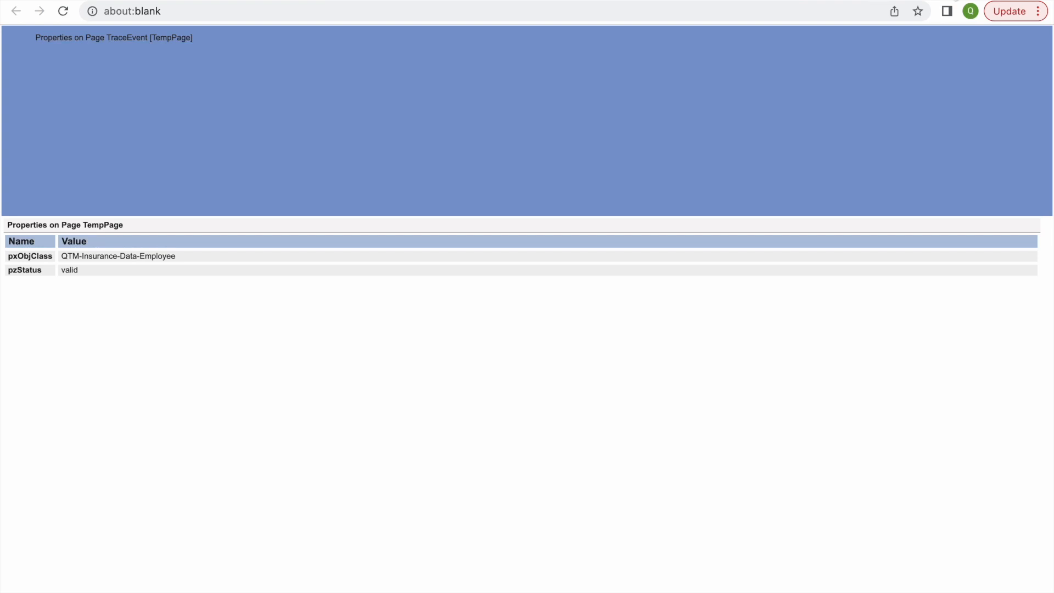
{"action": "left_click", "coordinate": [955, 1]}
{"action": "left_click", "coordinate": [248, 0]}
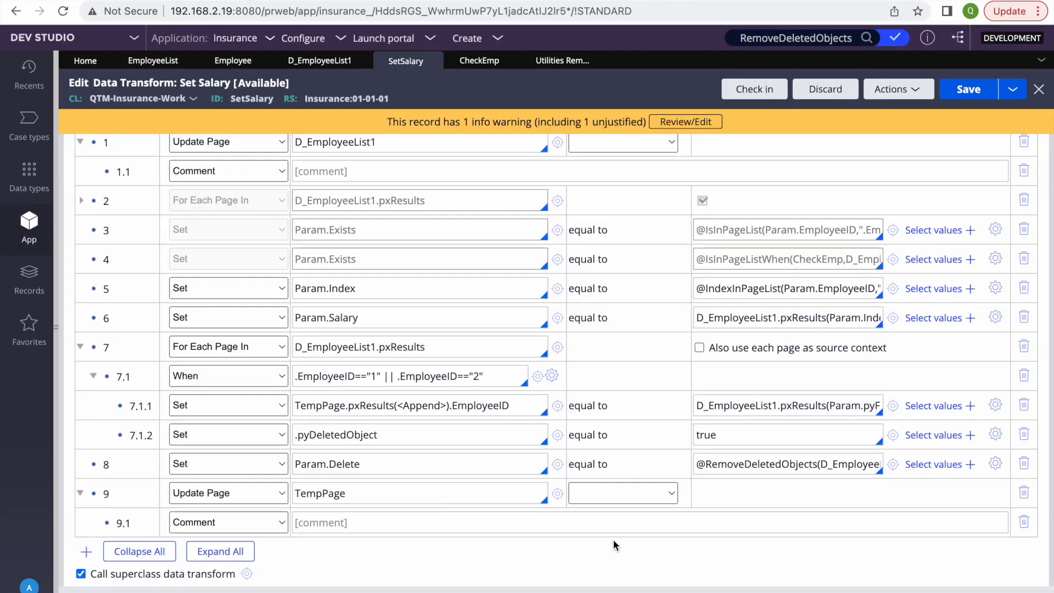
Step: Open the Pega Clipboard and switch its thread to Standard
{"action": "left_click", "coordinate": [620, 0]}
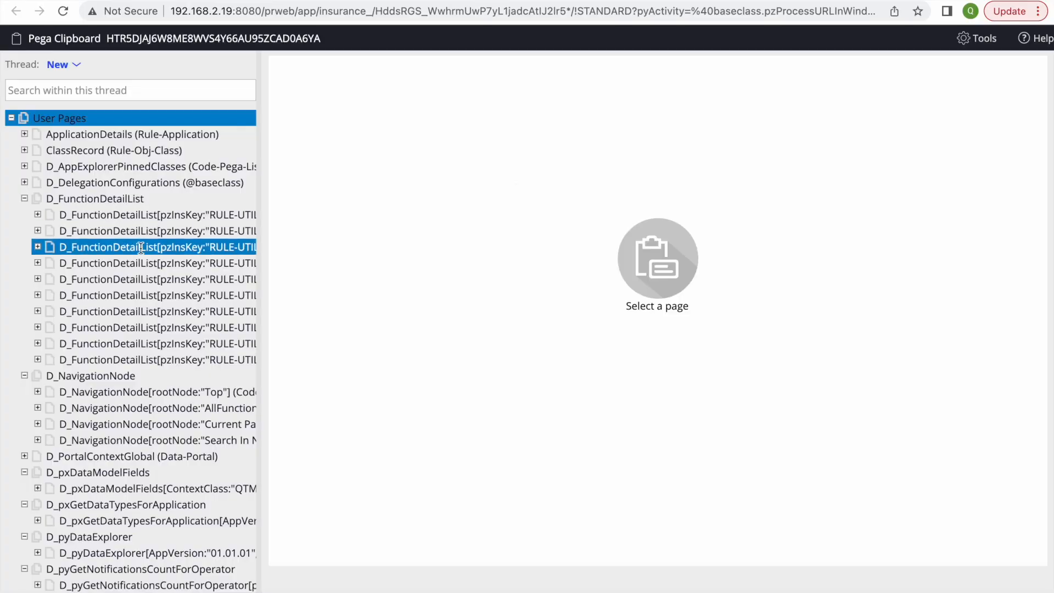
{"action": "scroll", "coordinate": [141, 248], "scroll_direction": "down", "scroll_amount": 18}
{"action": "scroll", "coordinate": [115, 327], "scroll_direction": "up", "scroll_amount": 15}
{"action": "scroll", "coordinate": [116, 327], "scroll_direction": "up", "scroll_amount": 3}
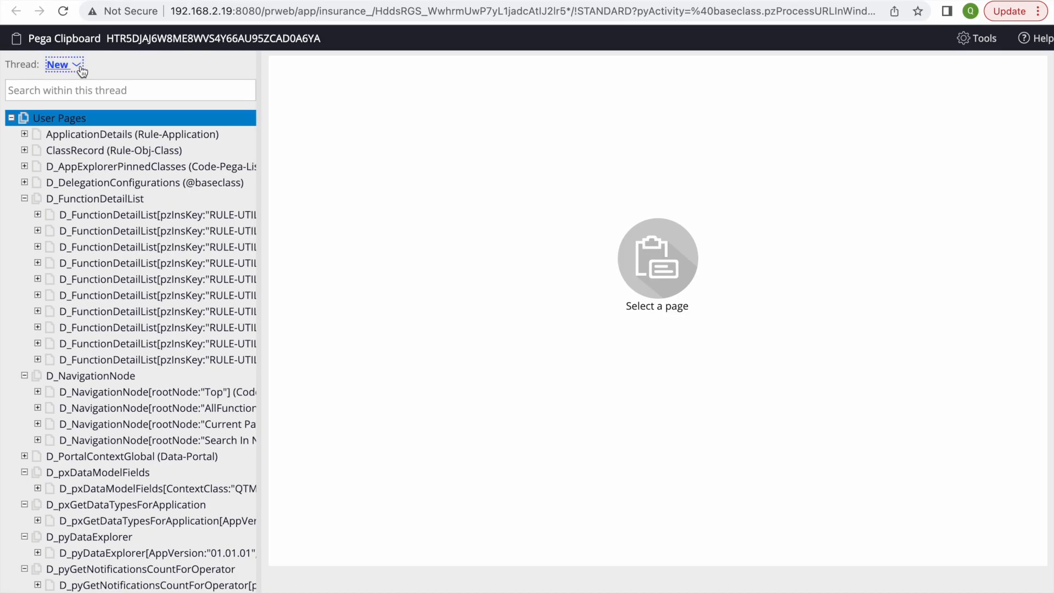
{"action": "left_click", "coordinate": [61, 65]}
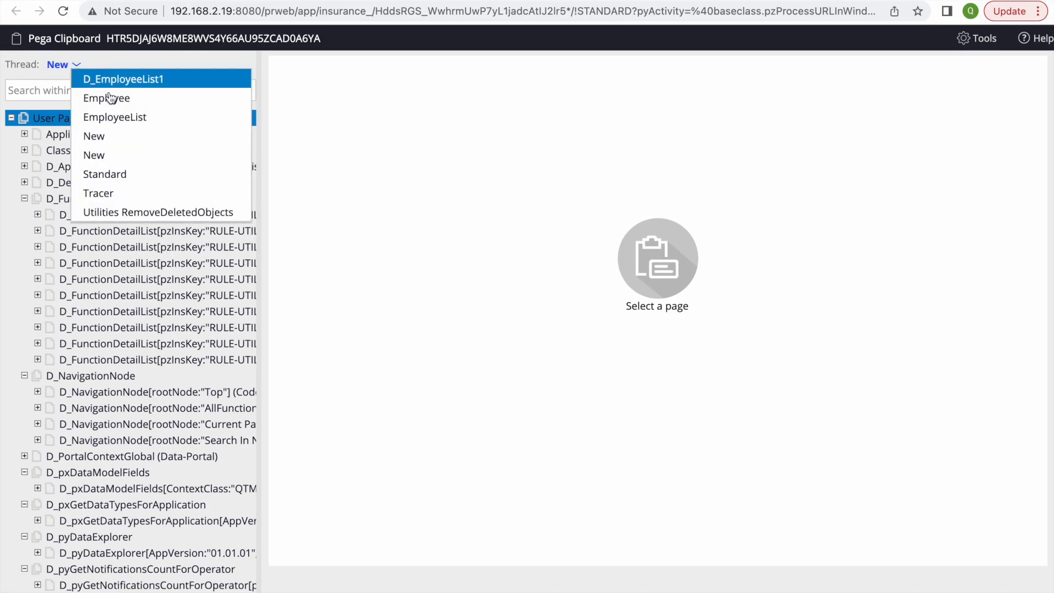
{"action": "left_click", "coordinate": [104, 174]}
Step: Open TempPage among the Standard thread's user pages and examine its class and properties
{"action": "scroll", "coordinate": [92, 405], "scroll_direction": "down", "scroll_amount": 20}
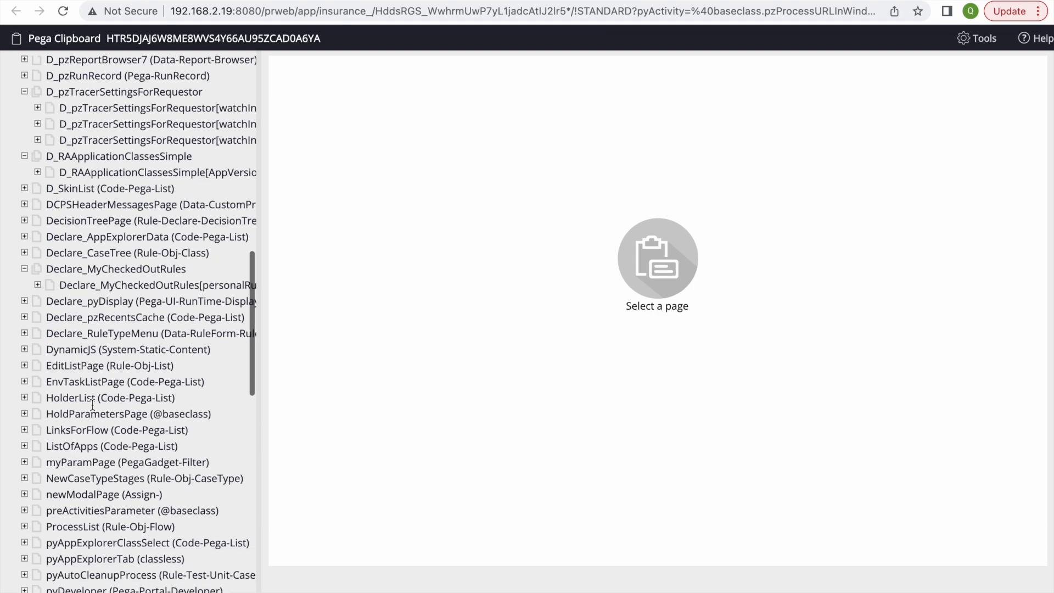
{"action": "scroll", "coordinate": [92, 405], "scroll_direction": "down", "scroll_amount": 7}
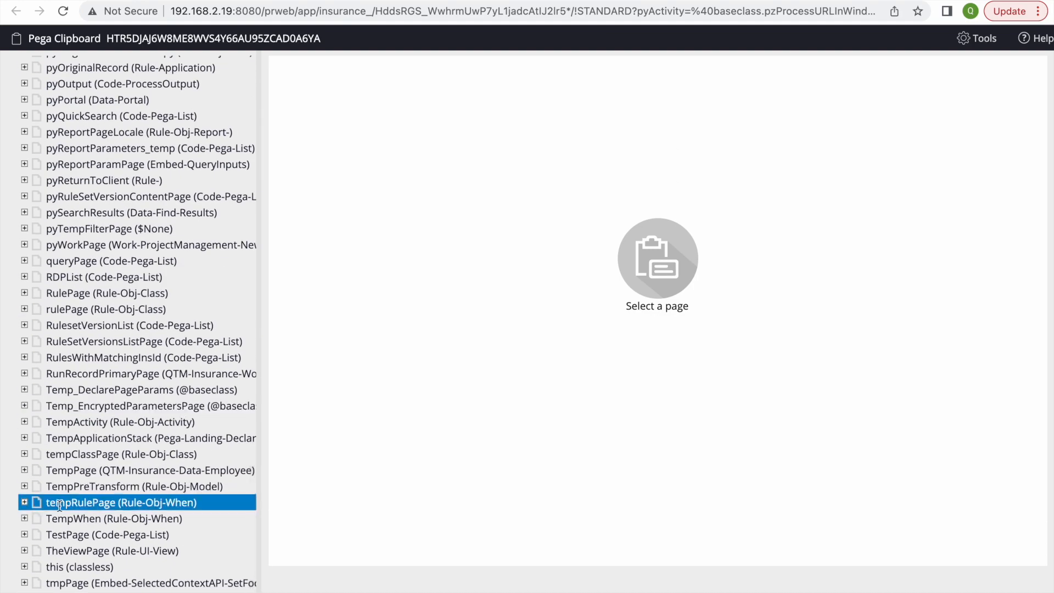
{"action": "left_click", "coordinate": [62, 472]}
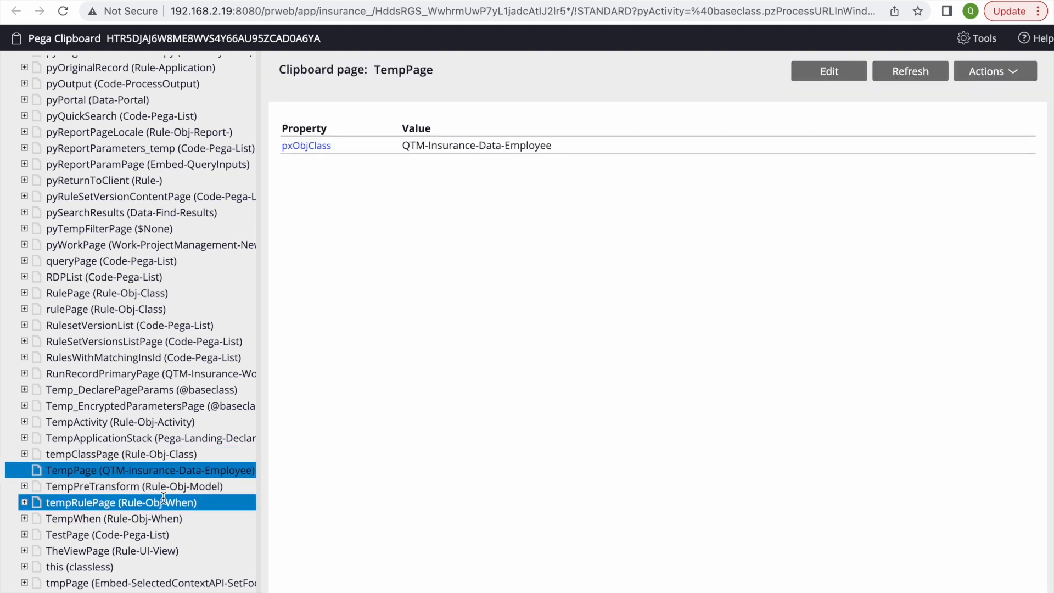
{"action": "scroll", "coordinate": [163, 498], "scroll_direction": "down", "scroll_amount": 3}
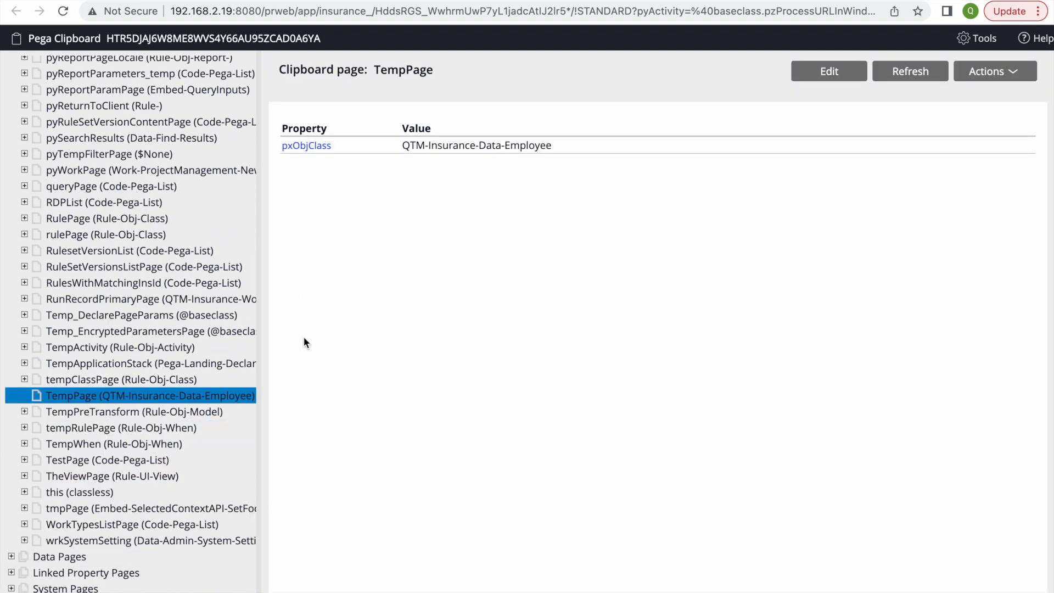
Step: Return to the SetSalary data transform and review the expressions in steps 7.1.1 and 7.1.2
{"action": "key", "text": "ctrl+shift+Tab"}
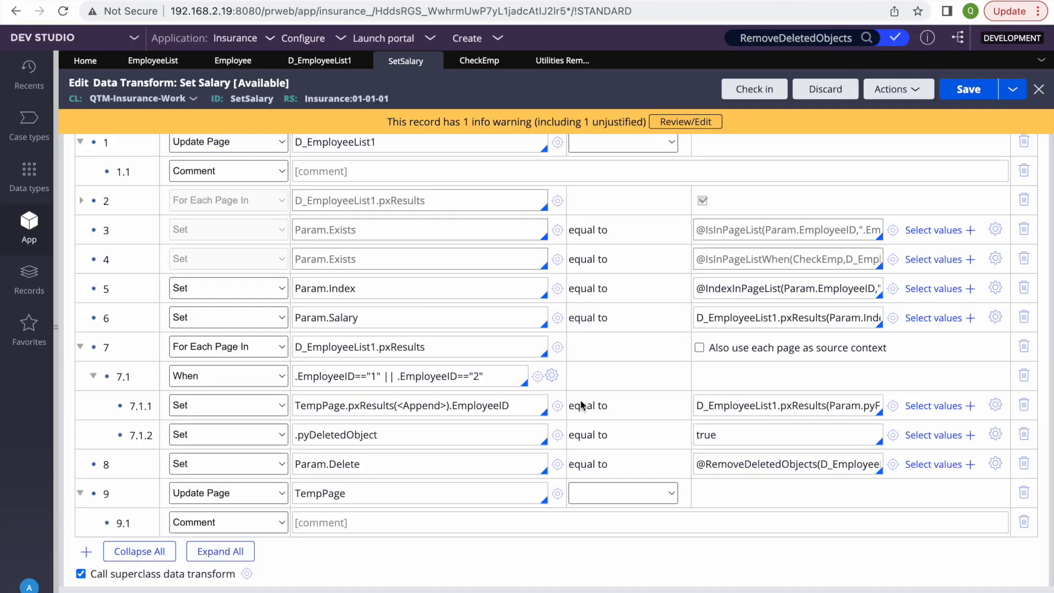
{"action": "double_click", "coordinate": [323, 437]}
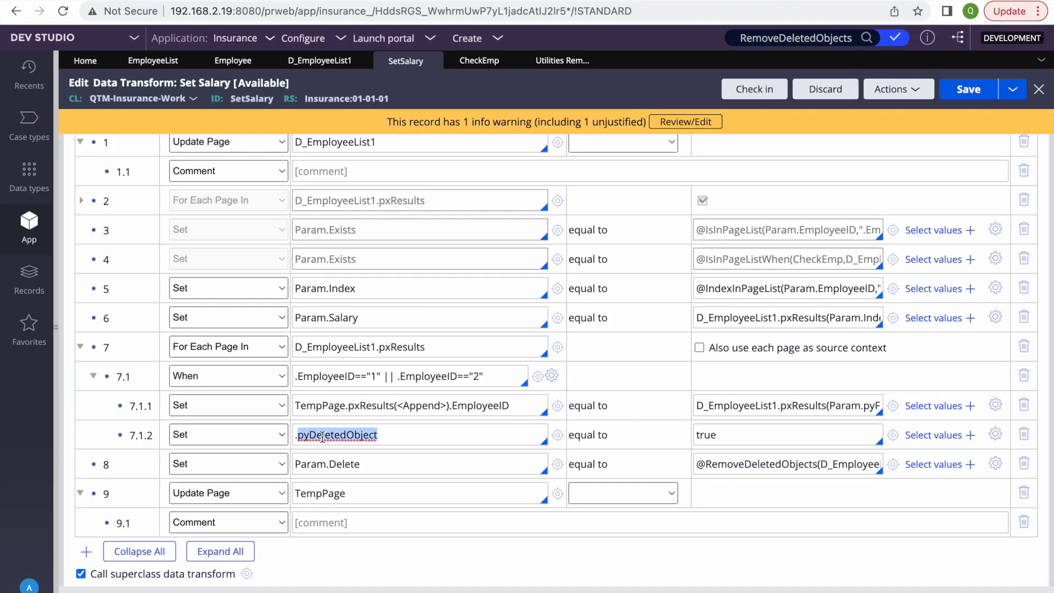
{"action": "double_click", "coordinate": [365, 404]}
{"action": "left_click", "coordinate": [440, 404]}
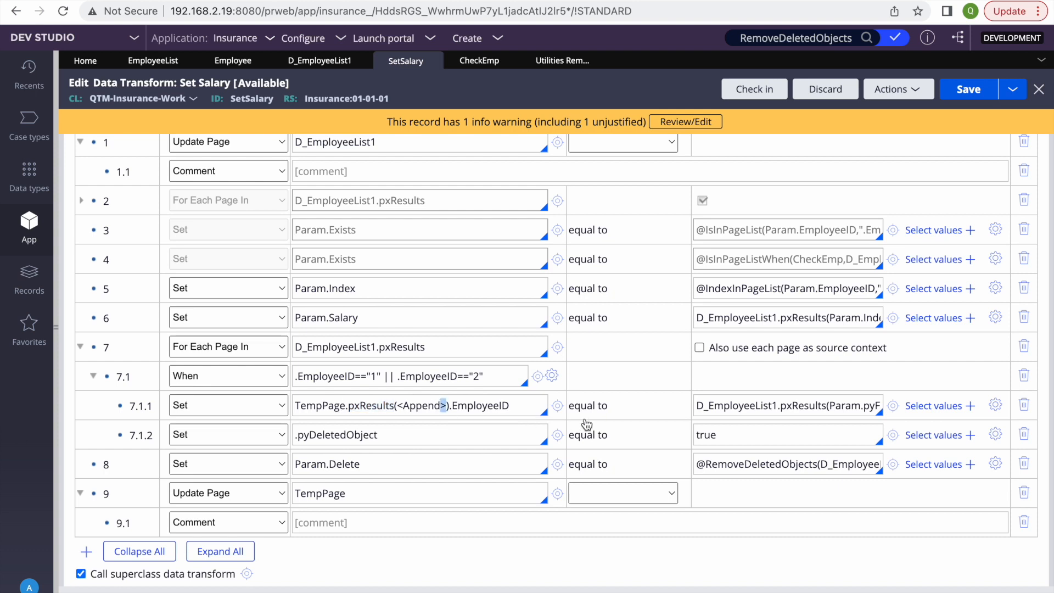
{"action": "triple_click", "coordinate": [772, 406]}
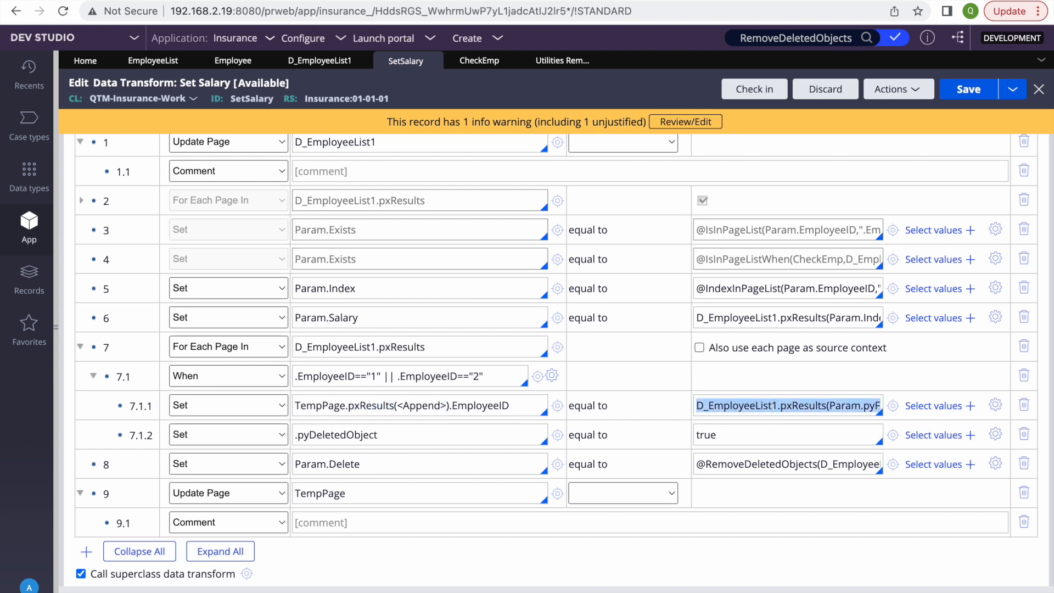
Step: Set the source of step 7.1.1 to "123" and save the SetSalary data transform
{"action": "key", "text": "BackSpace"}
{"action": "type", "text": "\"\""}
{"action": "key", "text": "Left"}
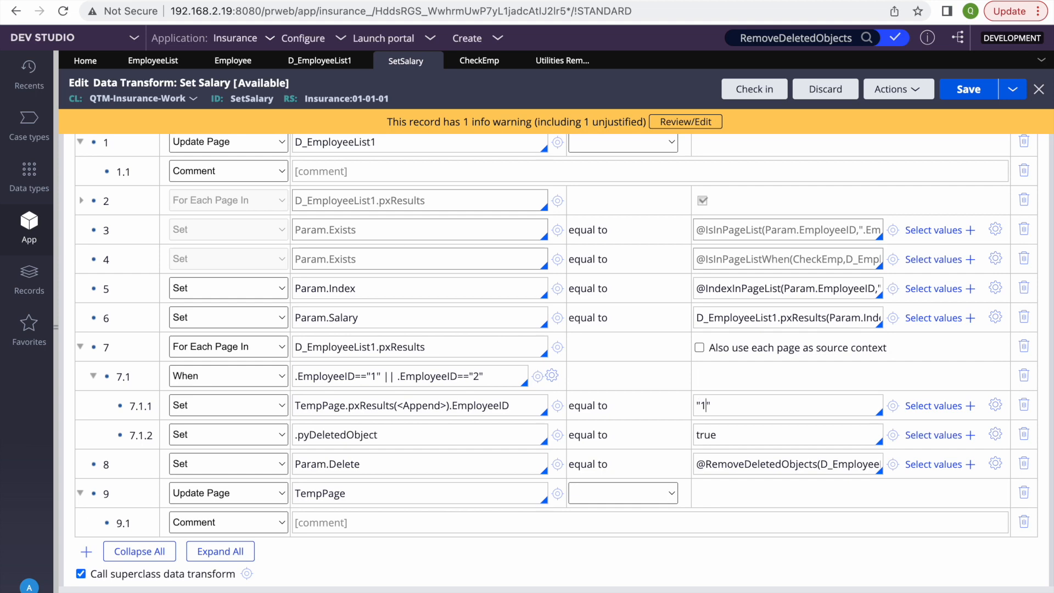
{"action": "left_click", "coordinate": [970, 93]}
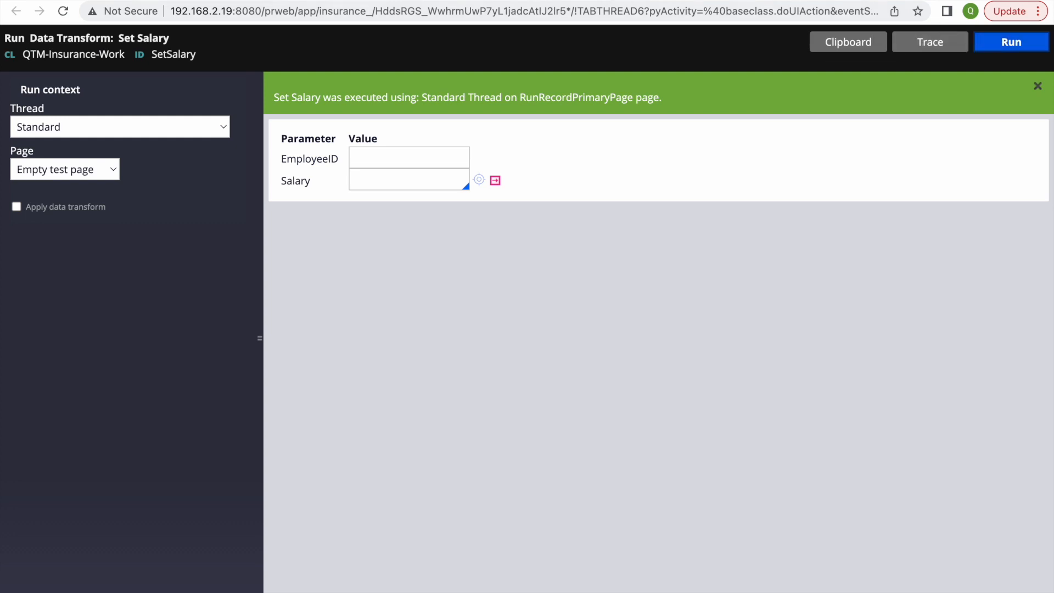
Step: Run SetSalary with tracing and inspect TempPage's properties at the step 9 event
{"action": "left_click", "coordinate": [926, 42]}
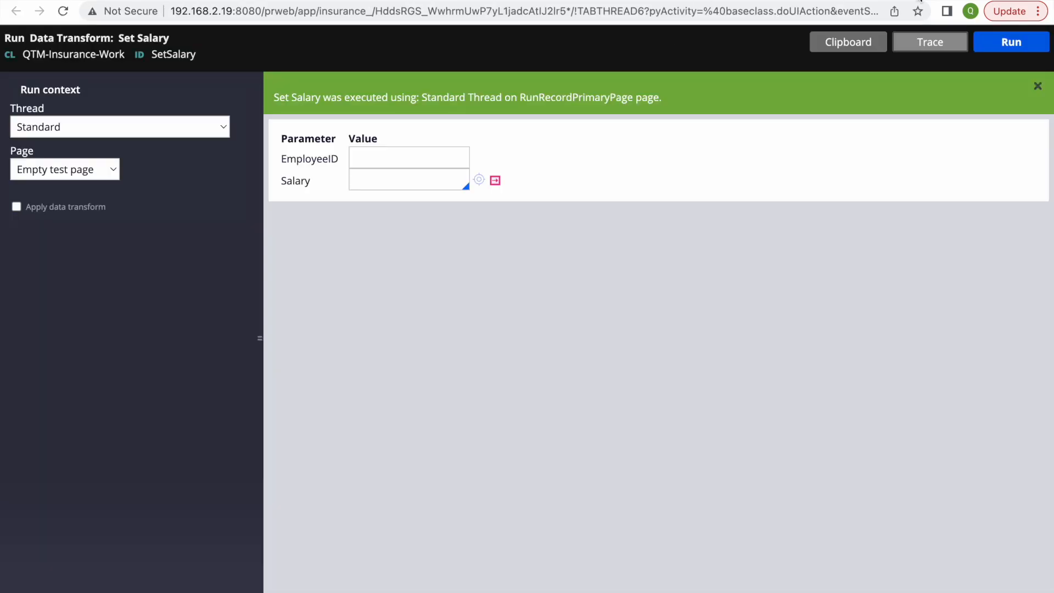
{"action": "left_click", "coordinate": [1005, 48]}
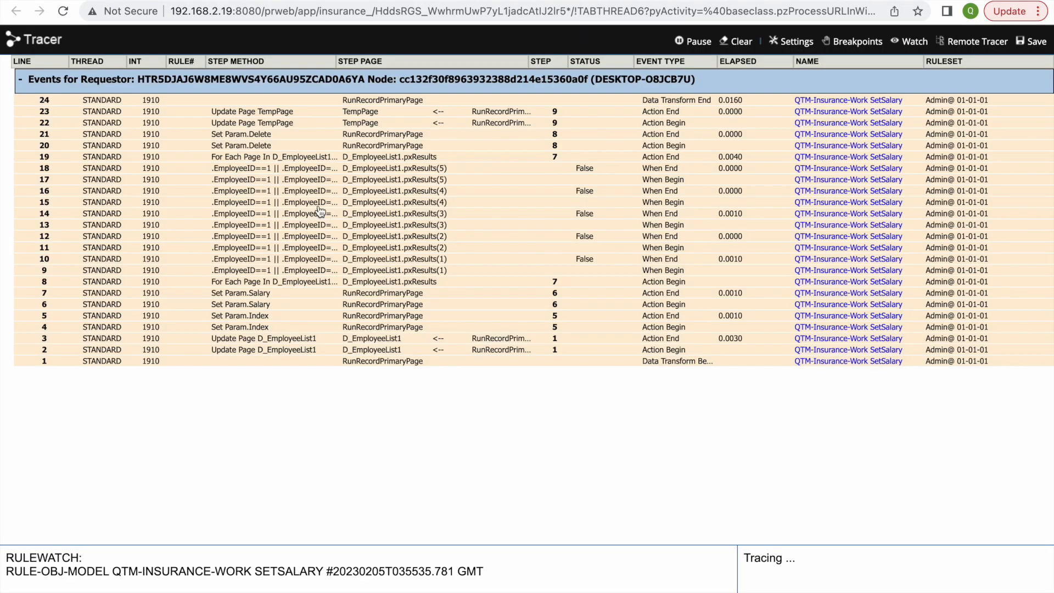
{"action": "left_click", "coordinate": [361, 111]}
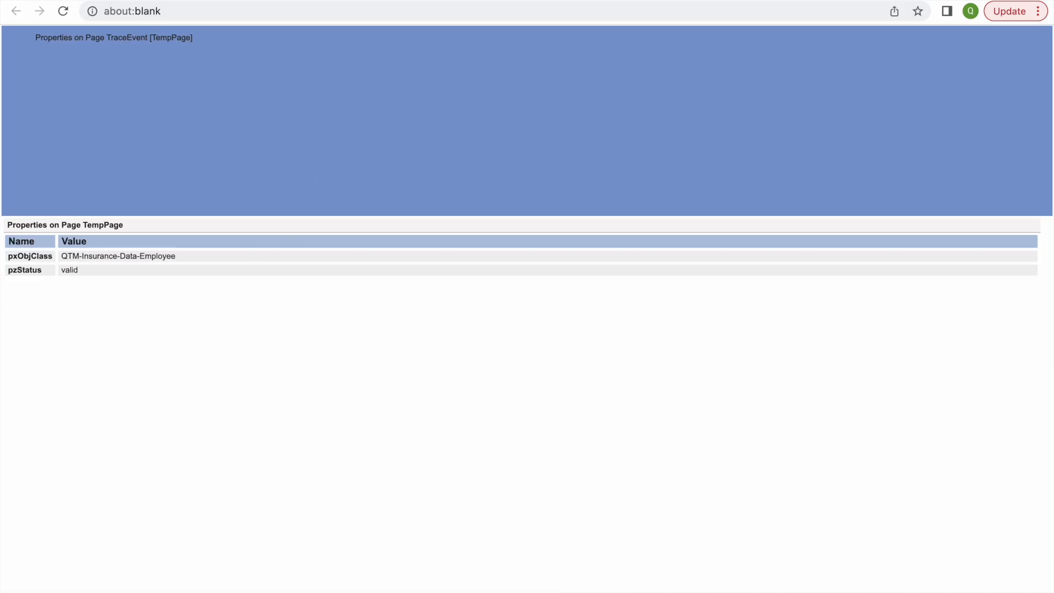
{"action": "key", "text": "super+w"}
Step: Switch the Pega Clipboard to the Standard thread and expand TempPage among its user pages
{"action": "key", "text": "F4"}
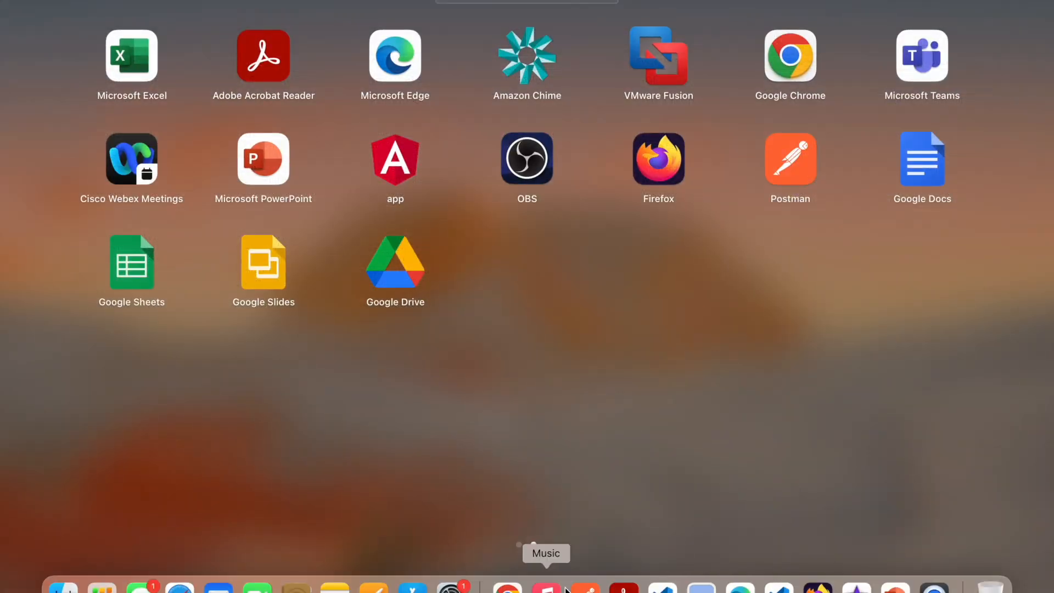
{"action": "left_click", "coordinate": [508, 588]}
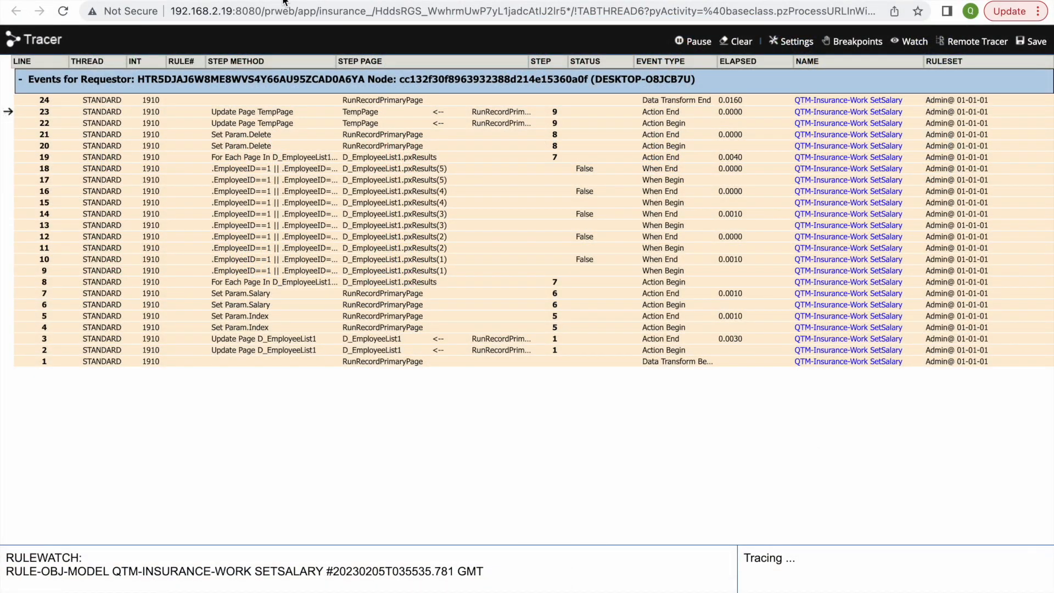
{"action": "left_click", "coordinate": [259, 0]}
{"action": "left_click", "coordinate": [593, 592]}
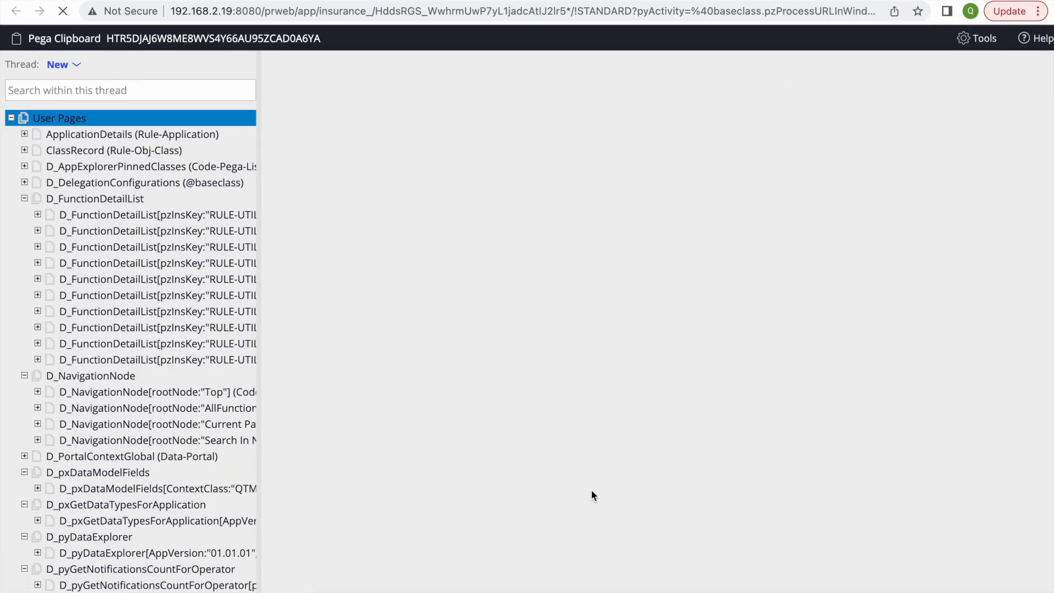
{"action": "scroll", "coordinate": [129, 414], "scroll_direction": "down", "scroll_amount": 15}
{"action": "scroll", "coordinate": [129, 414], "scroll_direction": "up", "scroll_amount": 15}
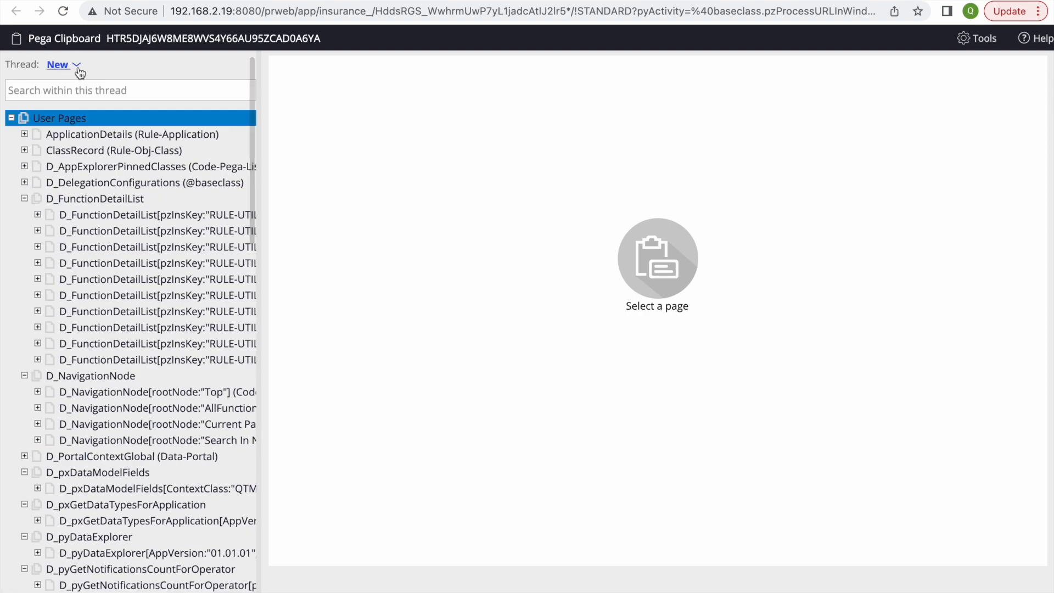
{"action": "left_click", "coordinate": [58, 64]}
{"action": "left_click", "coordinate": [93, 166]}
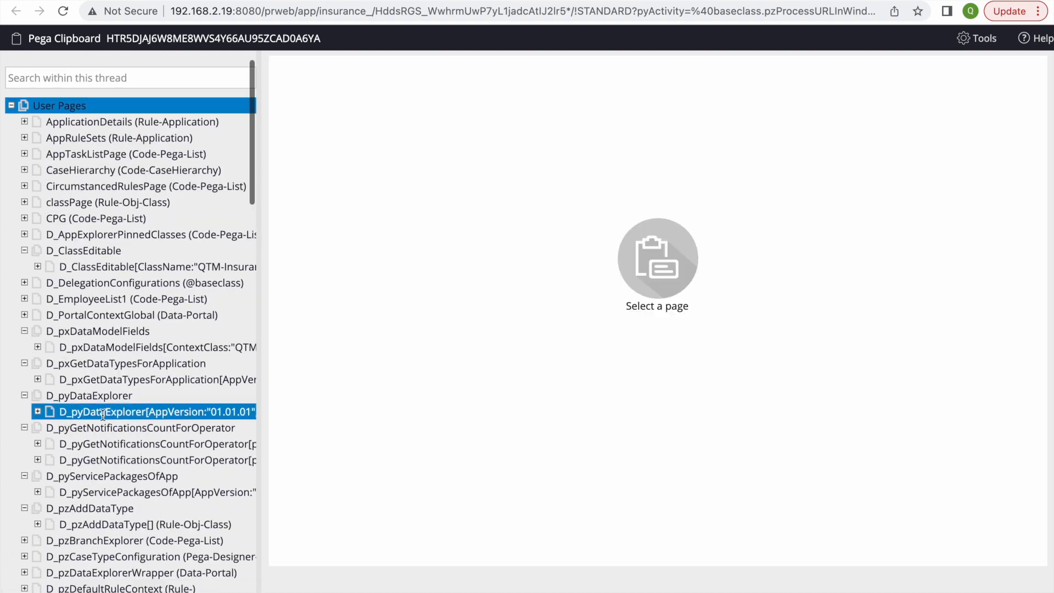
{"action": "scroll", "coordinate": [55, 429], "scroll_direction": "down", "scroll_amount": 15}
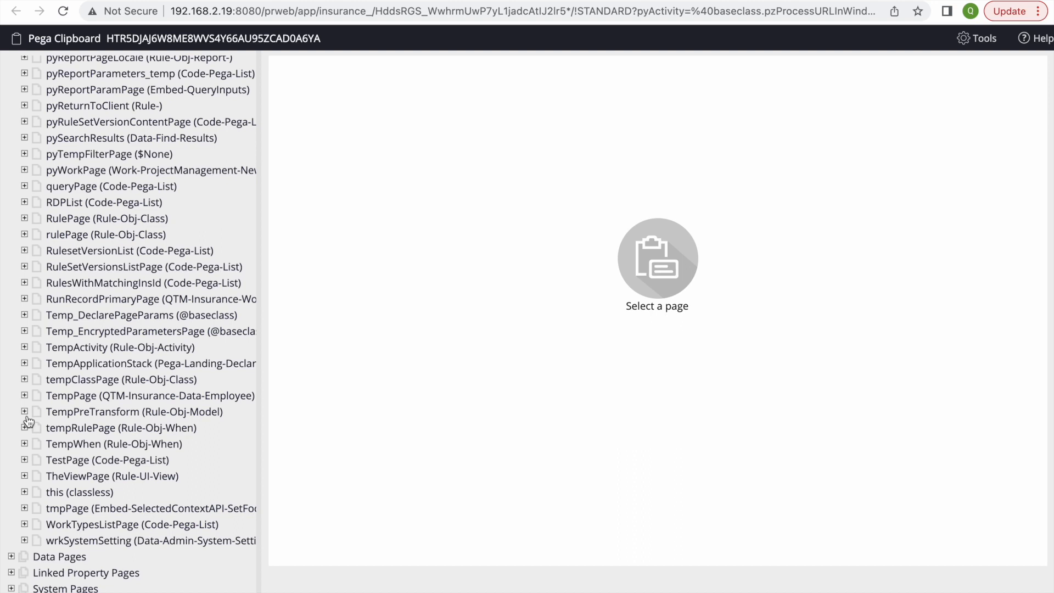
{"action": "left_click", "coordinate": [25, 397]}
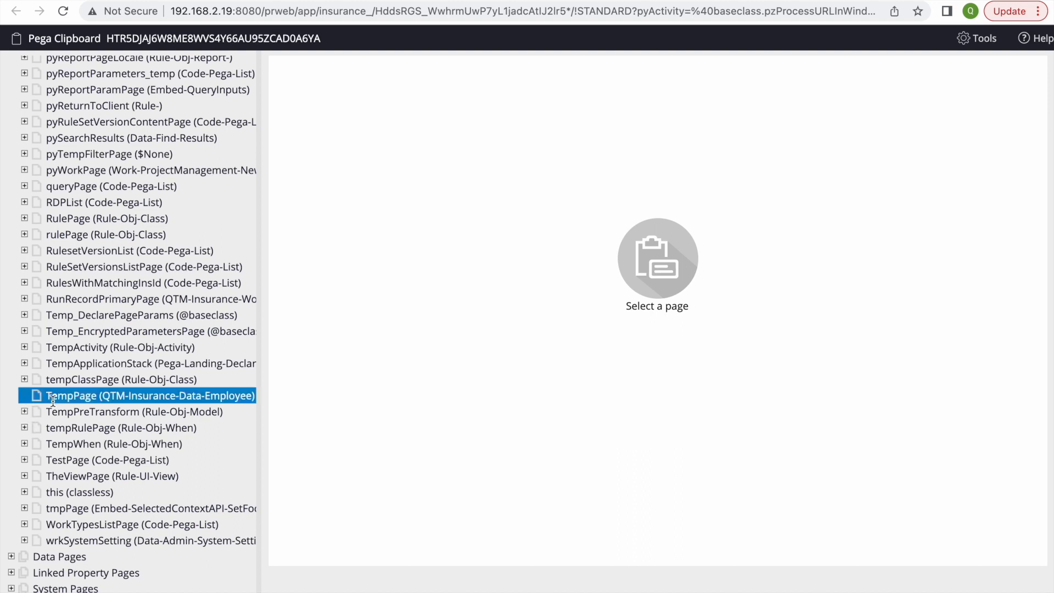
Step: Return to the SetSalary data transform, enable "Also use each page as source context" for step 7, and save
{"action": "left_click", "coordinate": [541, 1]}
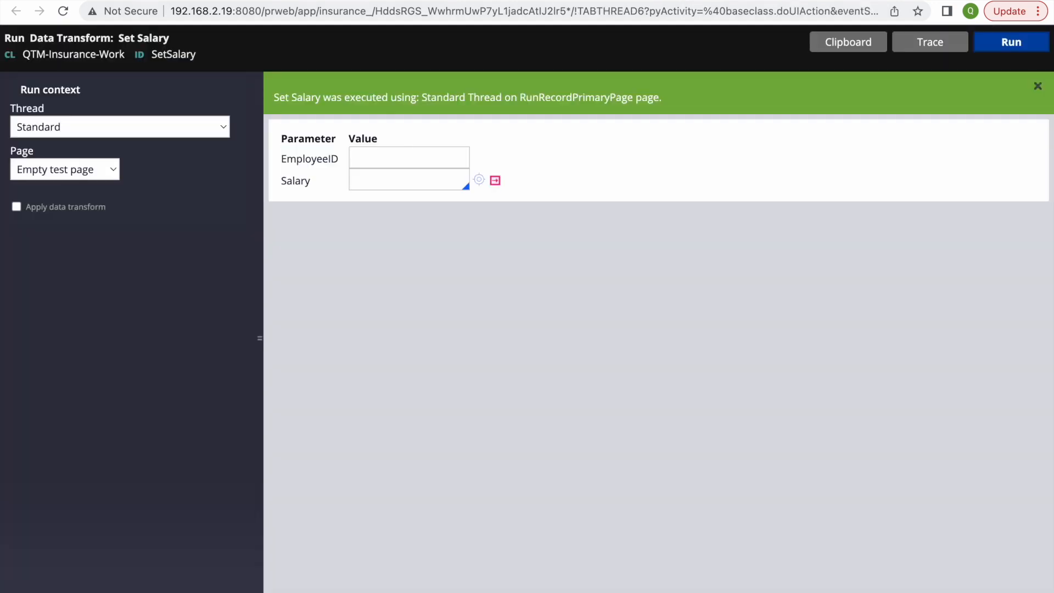
{"action": "left_click", "coordinate": [461, 1]}
{"action": "left_click", "coordinate": [381, 0]}
{"action": "left_click", "coordinate": [302, 0]}
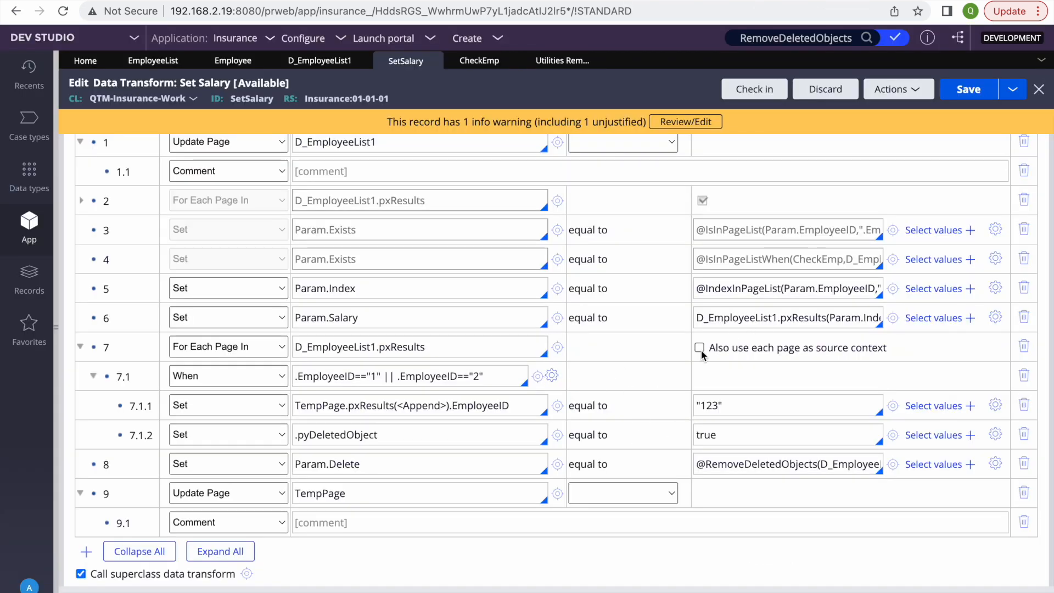
{"action": "key", "text": "ctrl+s"}
{"action": "double_click", "coordinate": [314, 407]}
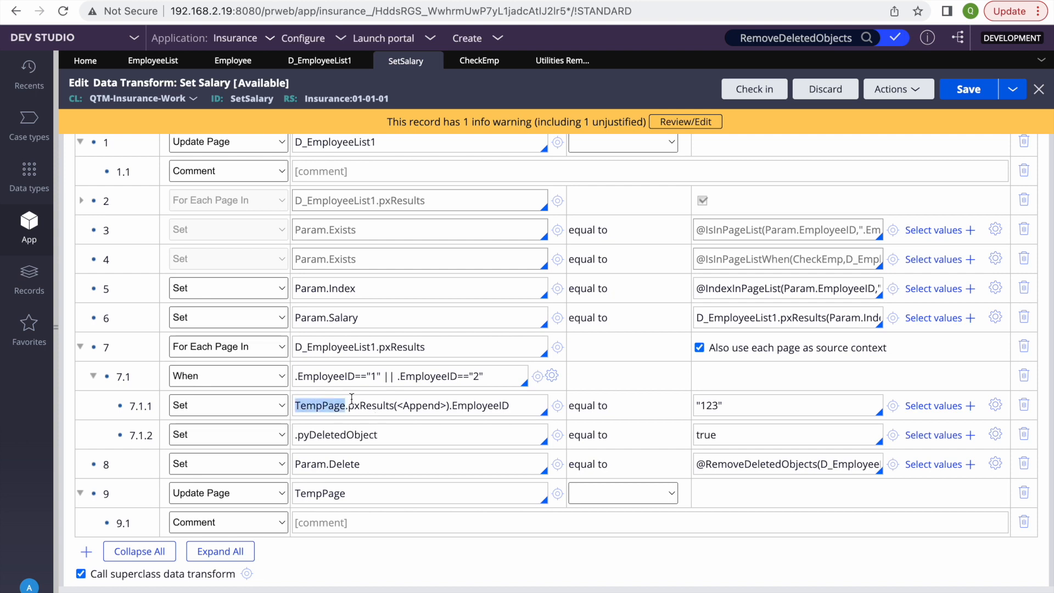
{"action": "double_click", "coordinate": [417, 406]}
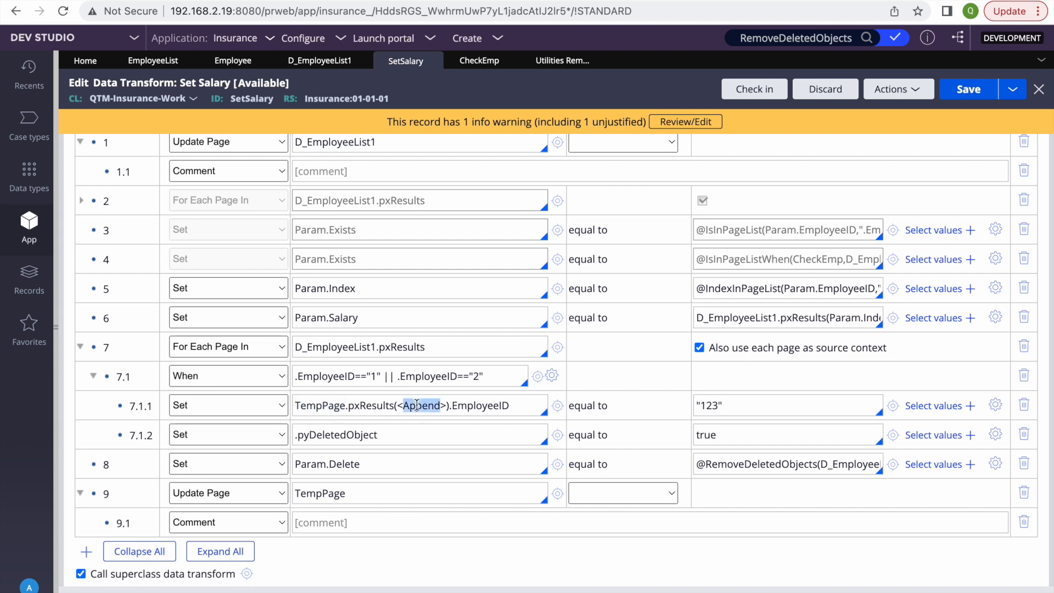
{"action": "left_click", "coordinate": [958, 96]}
Step: Run the saved data transform with tracing and check the properties on TempPage
{"action": "left_click", "coordinate": [901, 90]}
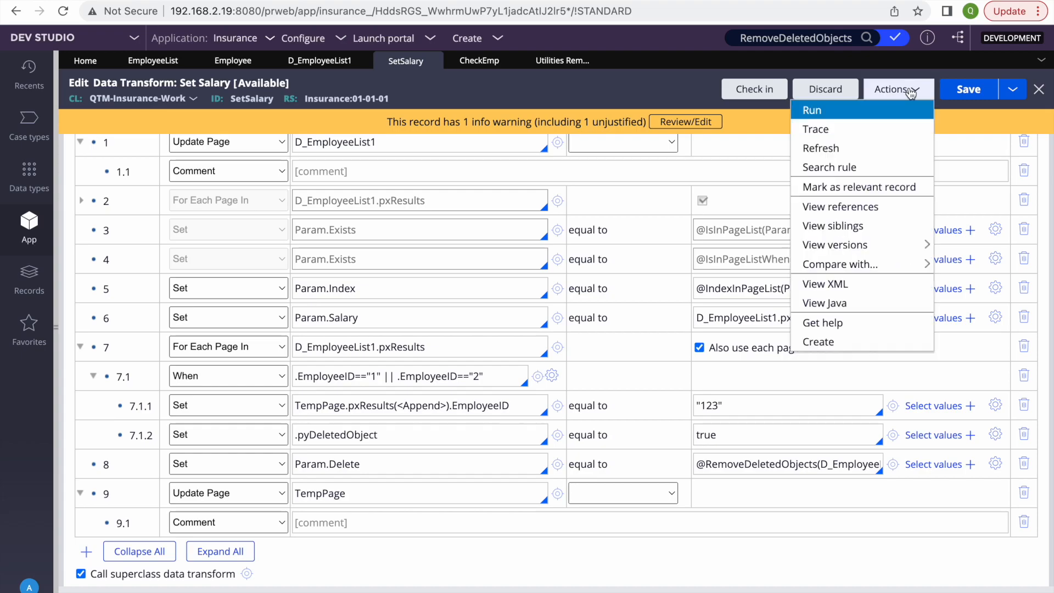
{"action": "left_click", "coordinate": [840, 112]}
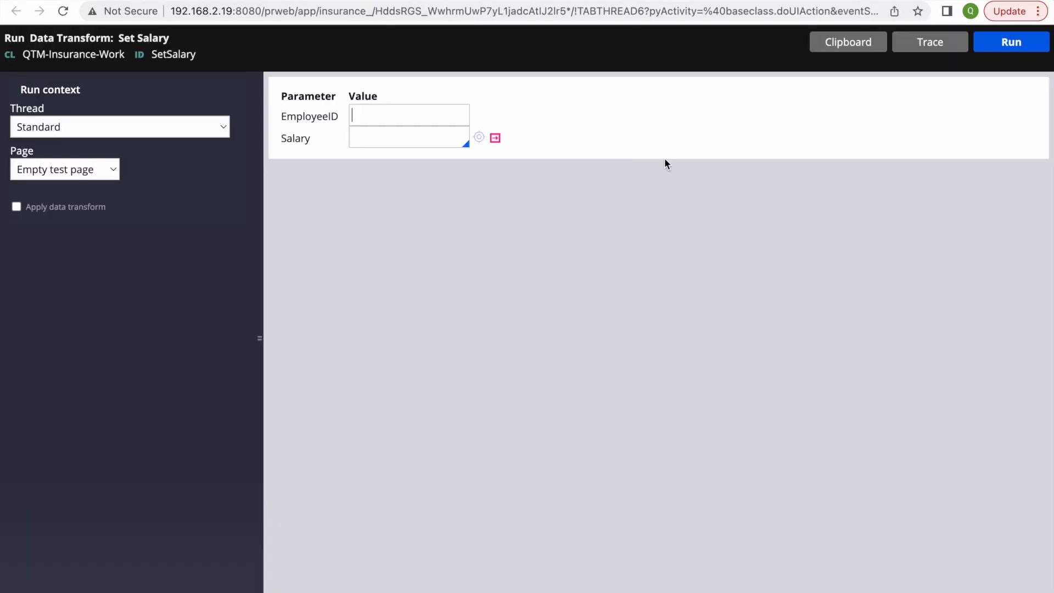
{"action": "left_click", "coordinate": [954, 48]}
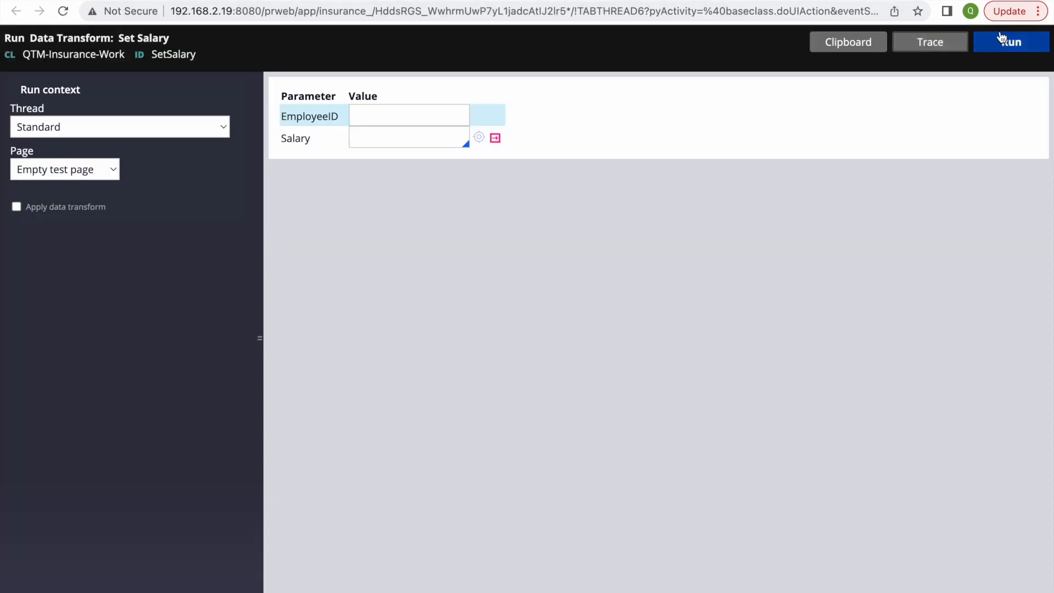
{"action": "left_click", "coordinate": [1025, 40]}
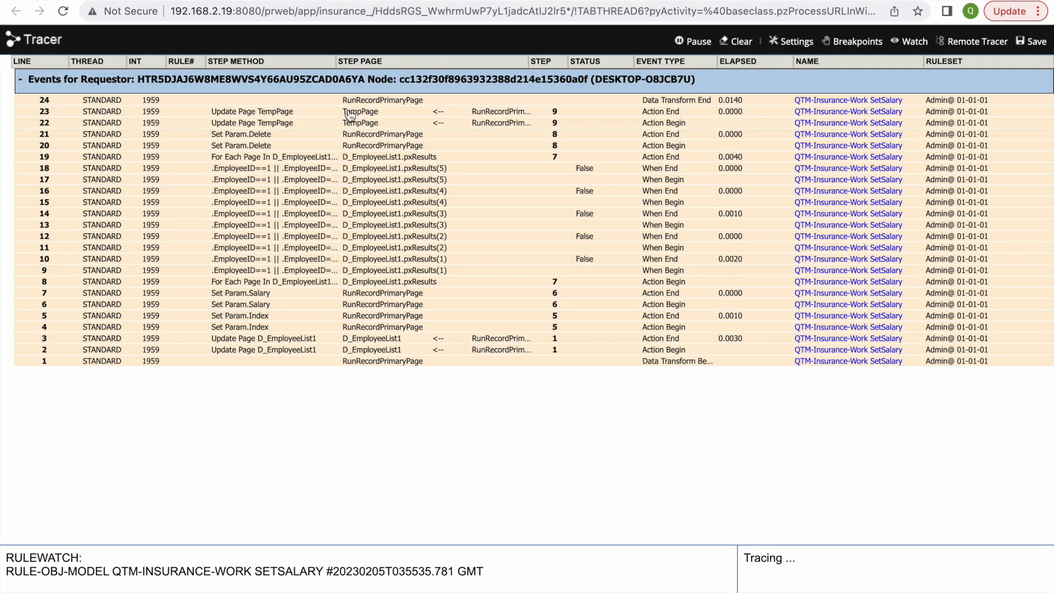
{"action": "left_click", "coordinate": [348, 109]}
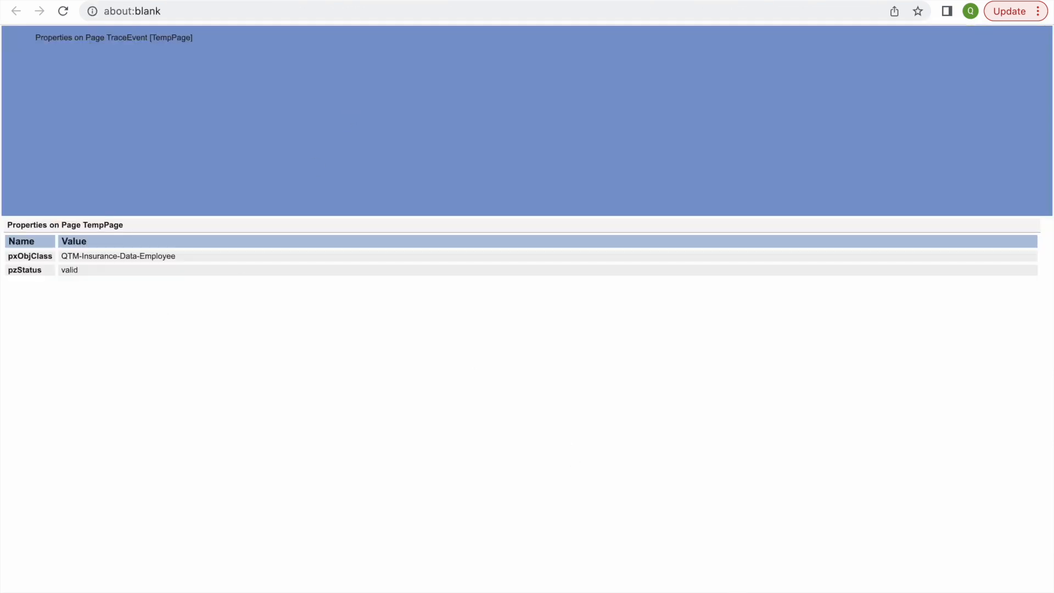
{"action": "key", "text": "super+w"}
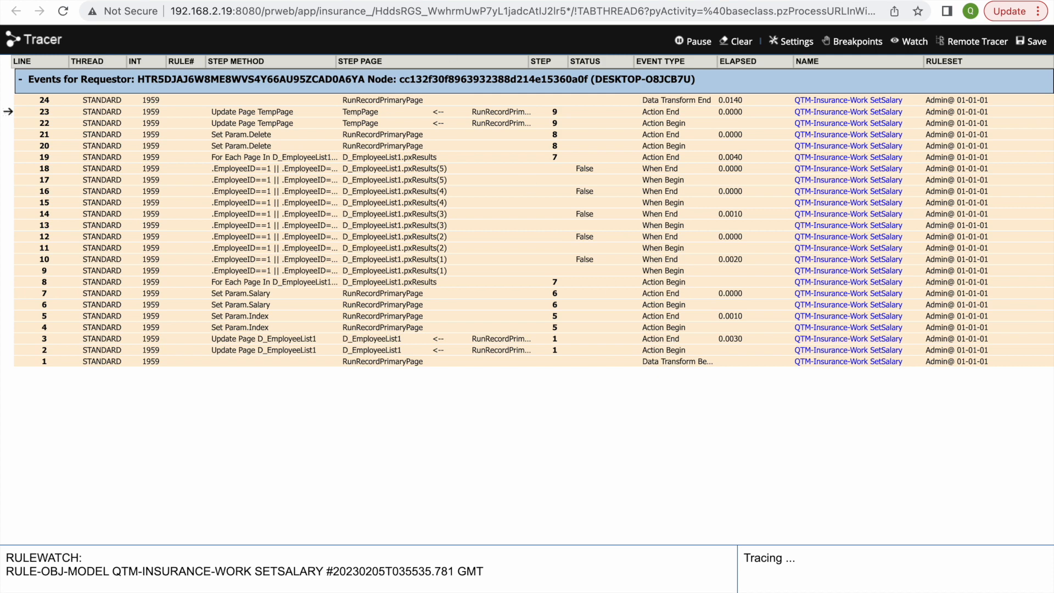
Step: Return to the SetSalary data transform and disable step 8, which sets Param.Delete with RemoveDeletedObjects
{"action": "key", "text": "ctrl+shift+Tab"}
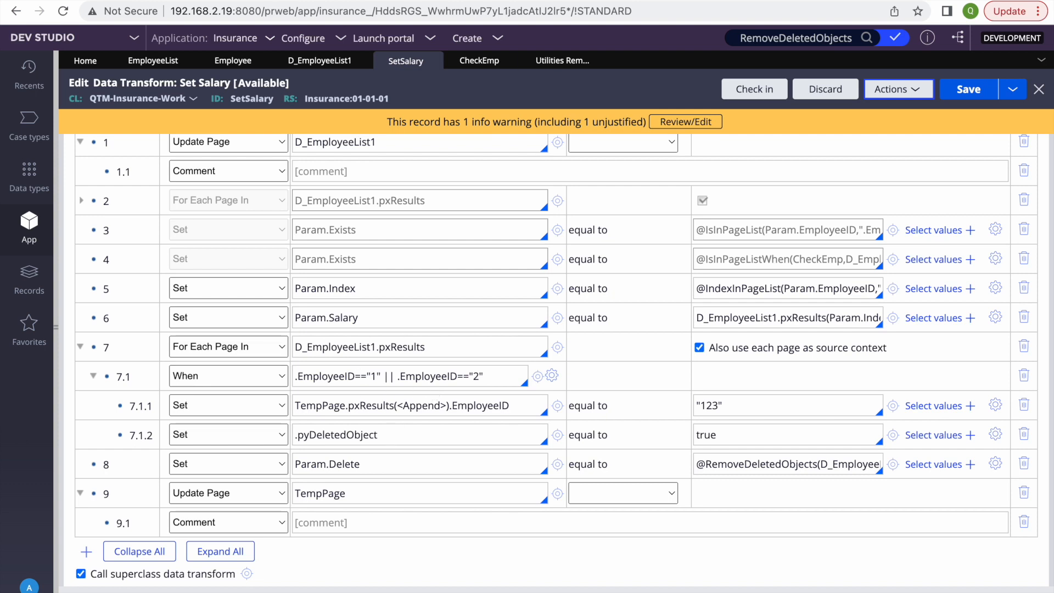
{"action": "key", "text": "ctrl+Tab"}
{"action": "left_click", "coordinate": [815, 1]}
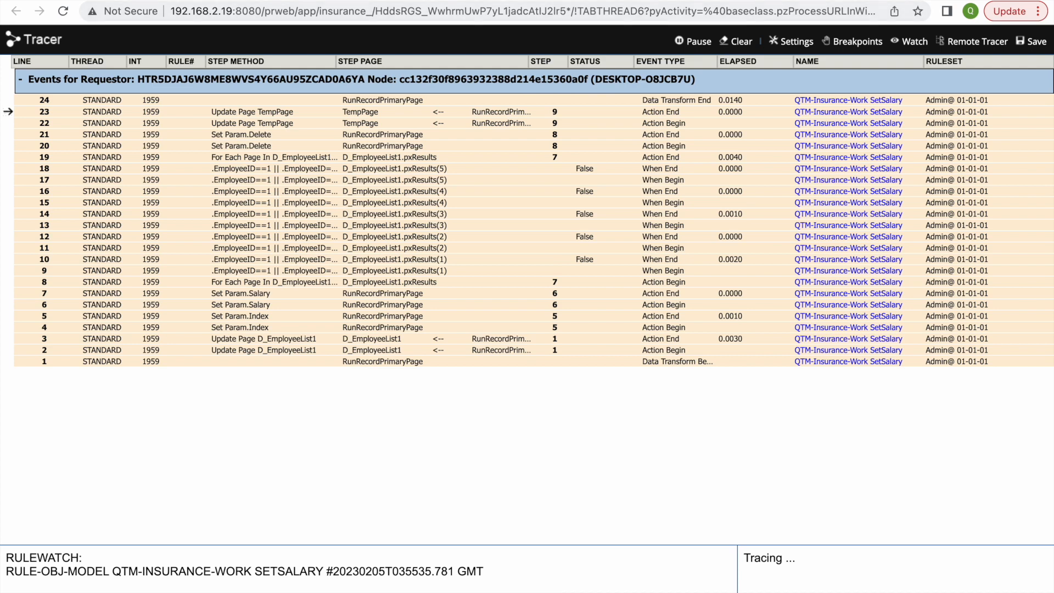
{"action": "left_click", "coordinate": [791, 1]}
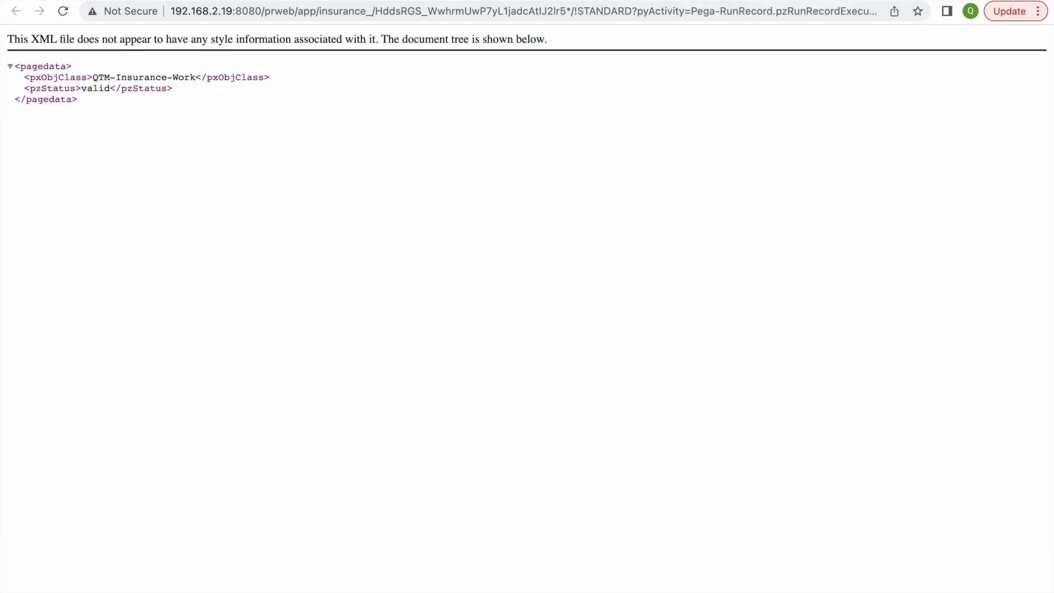
{"action": "left_click", "coordinate": [790, 0]}
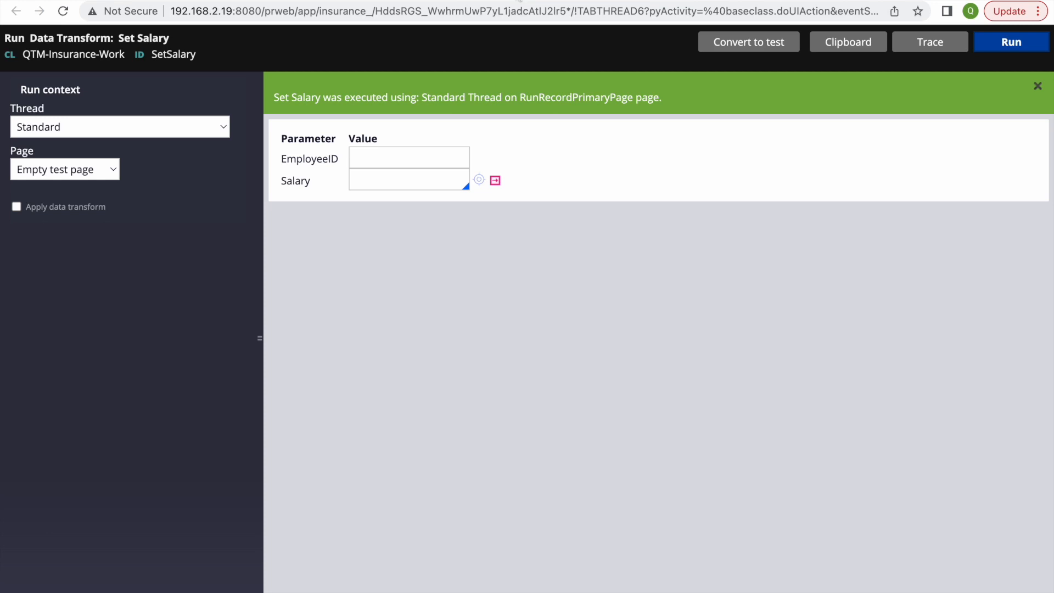
{"action": "left_click", "coordinate": [310, 1]}
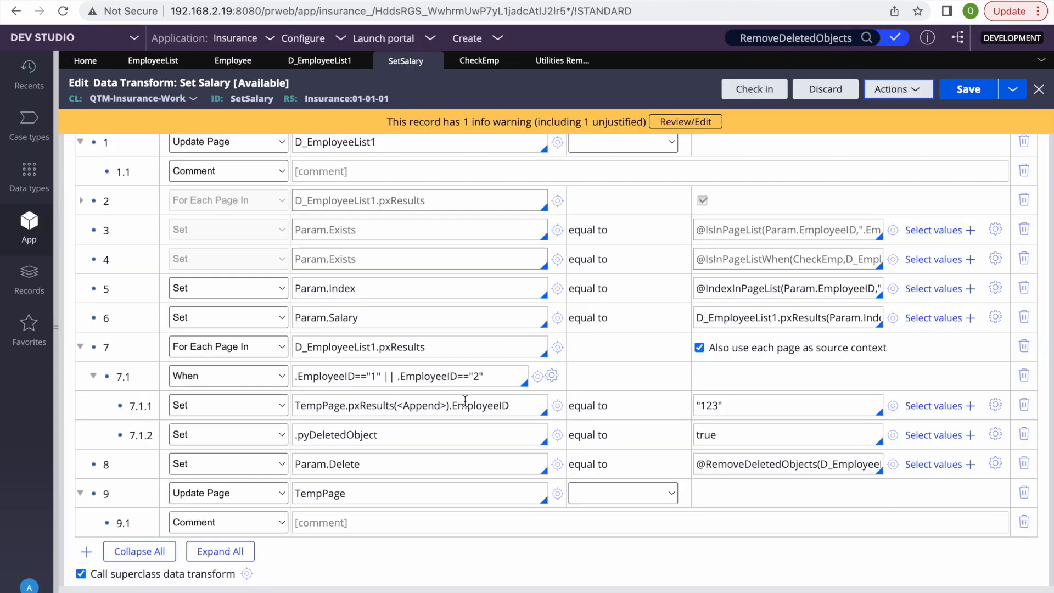
{"action": "right_click", "coordinate": [104, 461]}
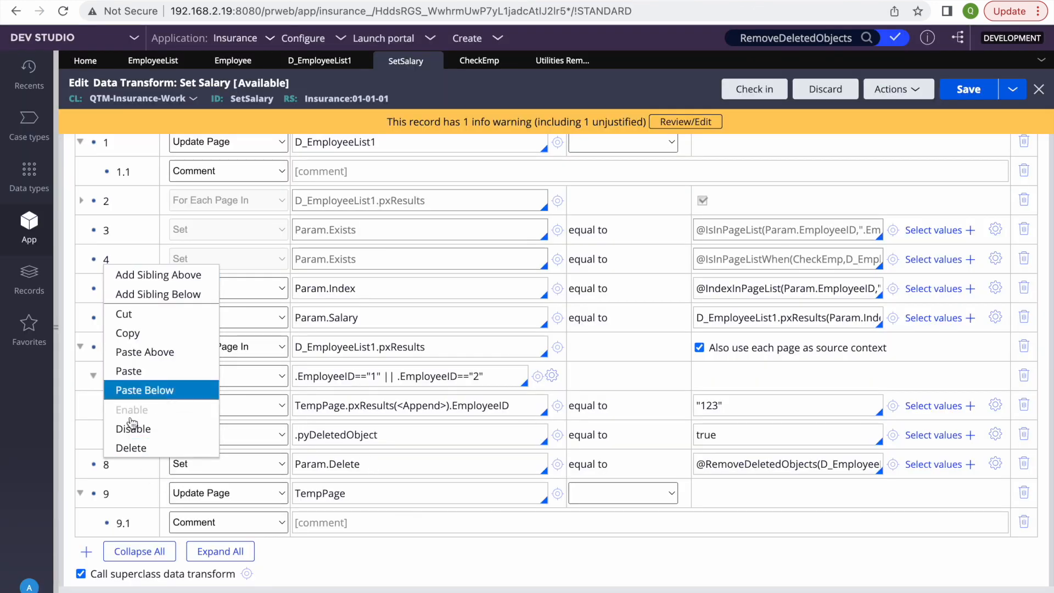
{"action": "left_click", "coordinate": [109, 431]}
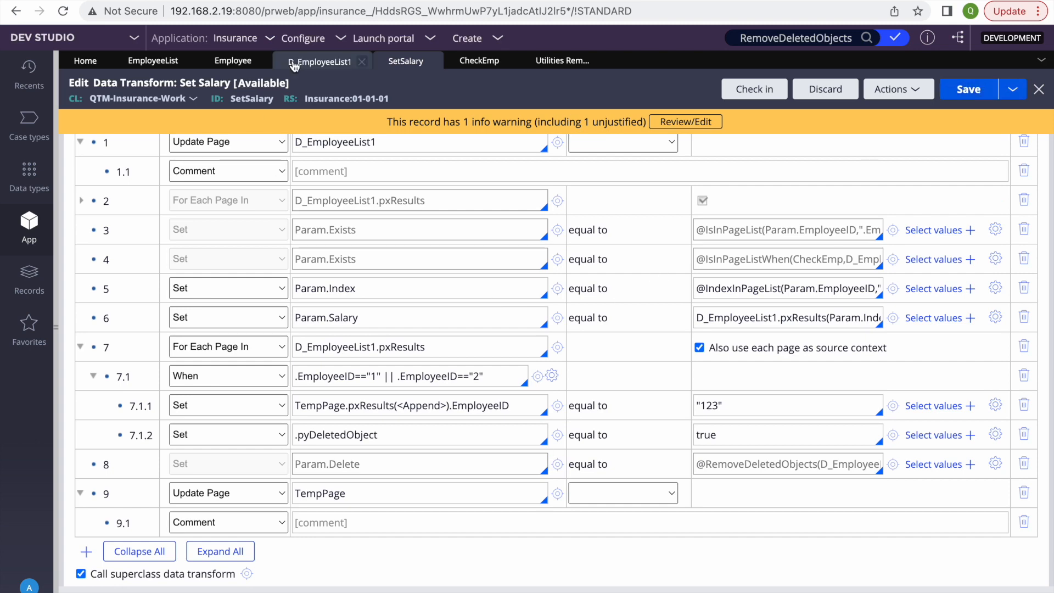
Step: Clear the D_EmployeeList1 data page with the Flush All option
{"action": "left_click", "coordinate": [321, 61]}
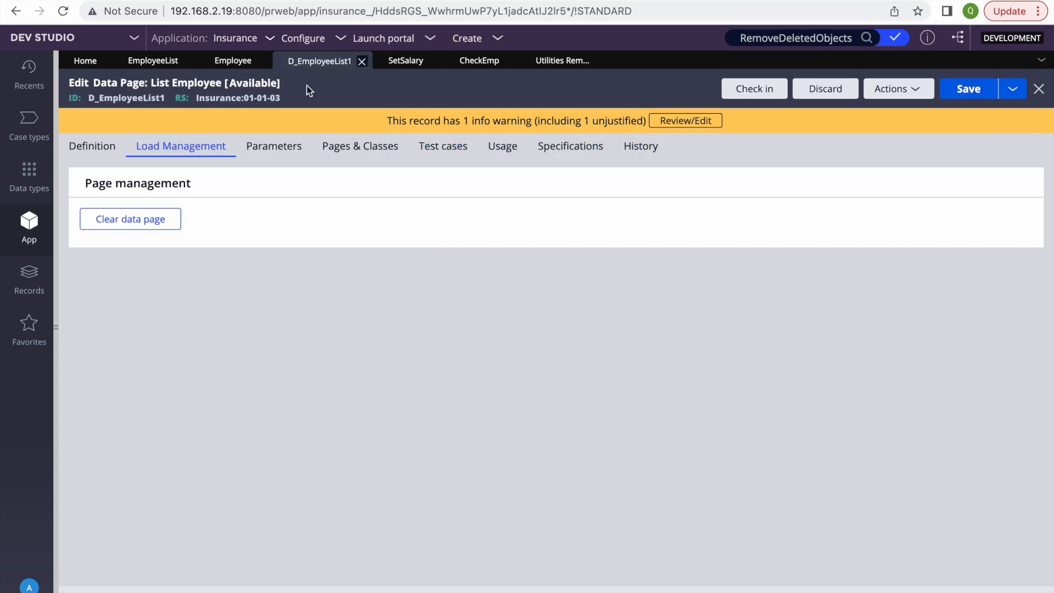
{"action": "left_click", "coordinate": [127, 218]}
{"action": "left_click", "coordinate": [98, 36]}
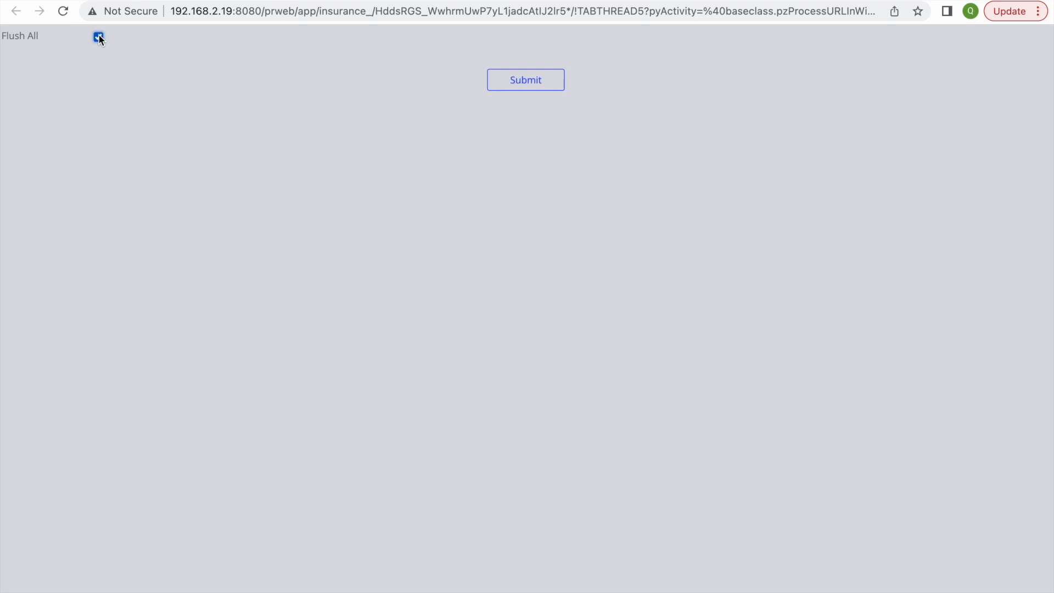
{"action": "left_click", "coordinate": [492, 81]}
{"action": "left_click", "coordinate": [529, 67]}
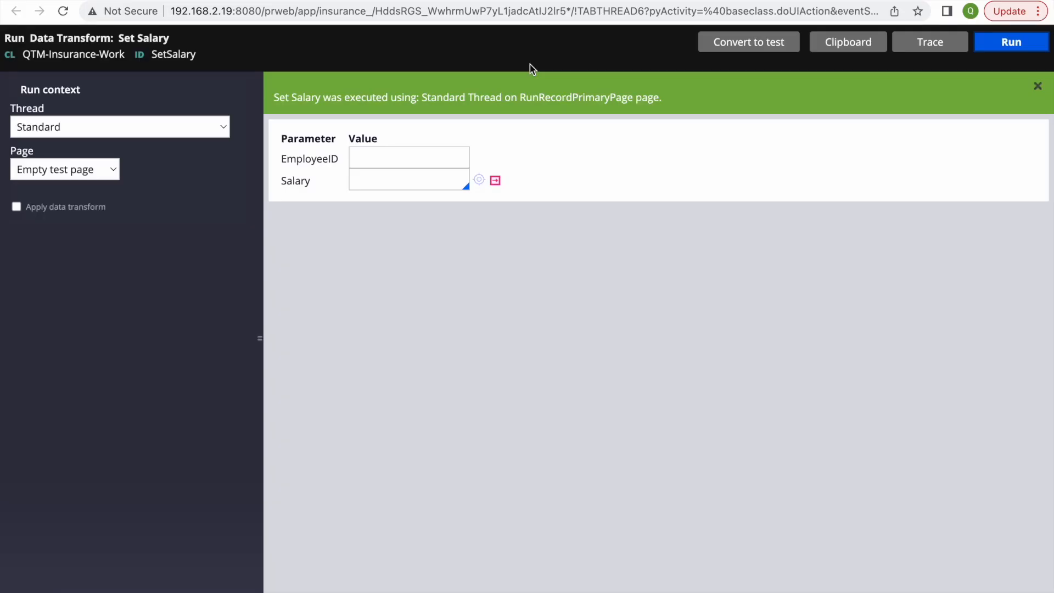
Step: Rerun SetSalary with tracing and inspect the pxResults entries on TempPage
{"action": "left_click", "coordinate": [932, 43]}
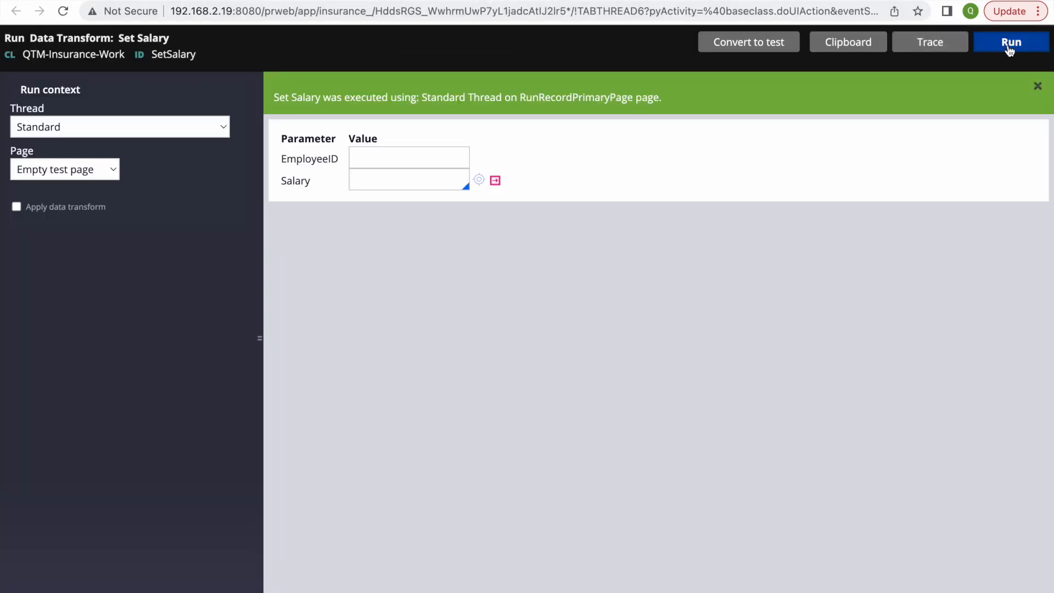
{"action": "left_click", "coordinate": [1008, 43]}
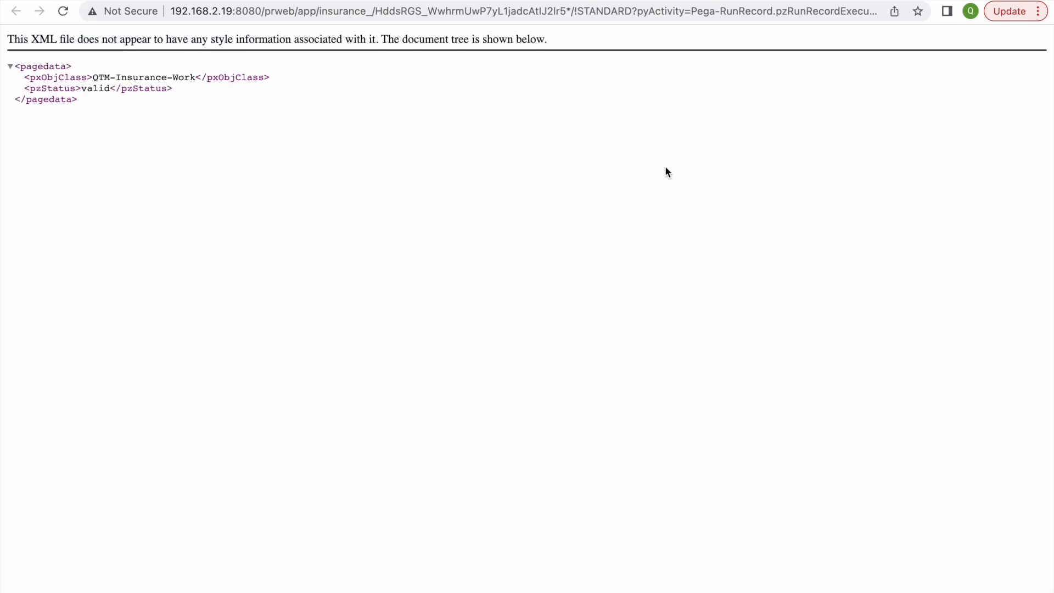
{"action": "left_click", "coordinate": [766, 1]}
{"action": "left_click", "coordinate": [364, 110]}
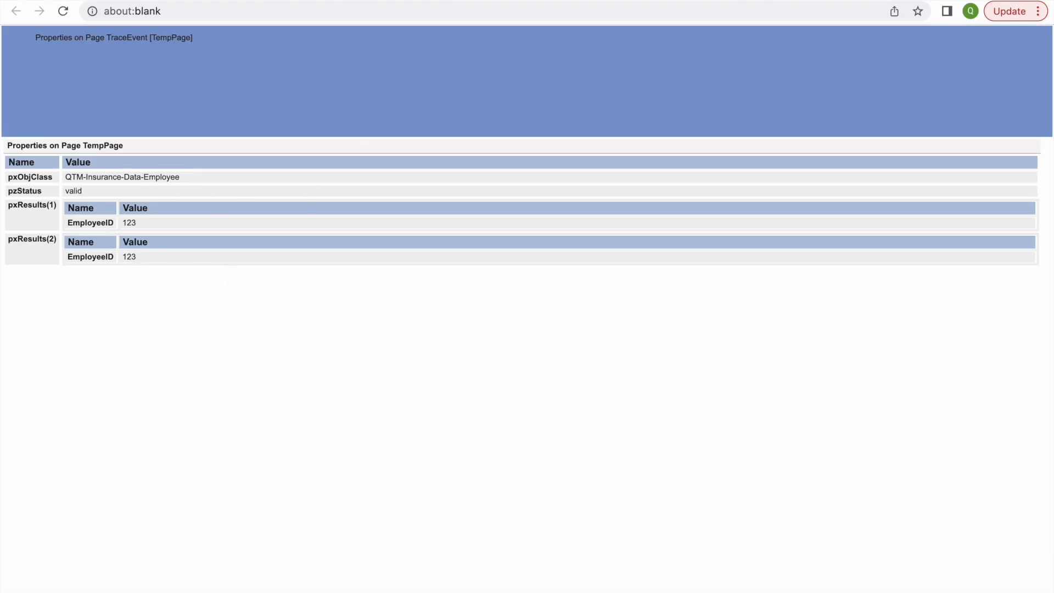
Step: In the SetSalary data transform, set the source of step 7.1.1 to .EmployeeID and save the rule
{"action": "key", "text": "super+w"}
{"action": "left_click", "coordinate": [405, 61]}
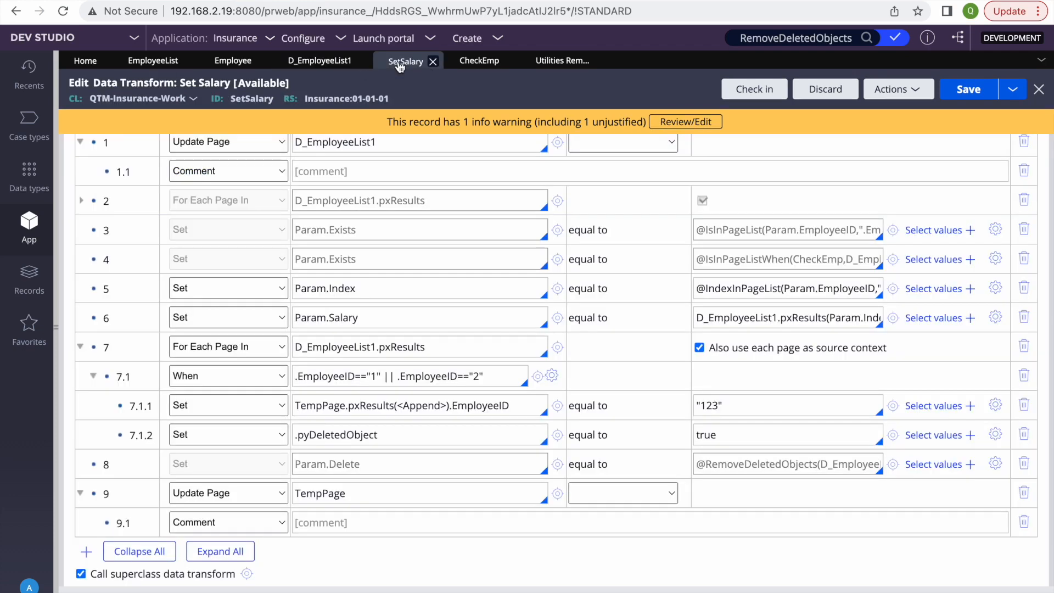
{"action": "double_click", "coordinate": [752, 405]}
{"action": "key", "text": "BackSpace"}
{"action": "type", "text": "."}
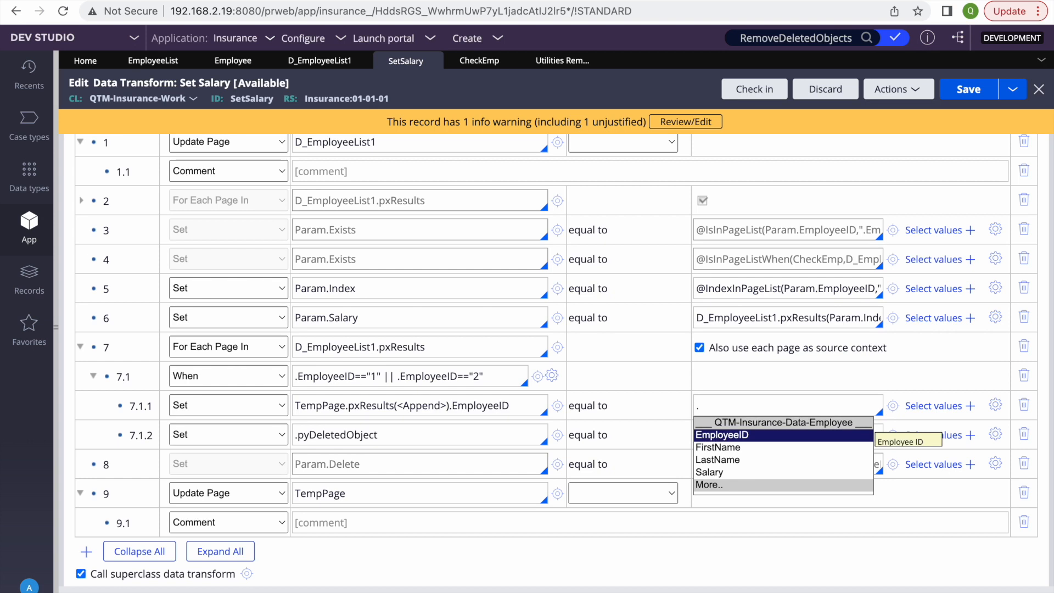
{"action": "left_click", "coordinate": [722, 434]}
{"action": "left_click", "coordinate": [979, 91]}
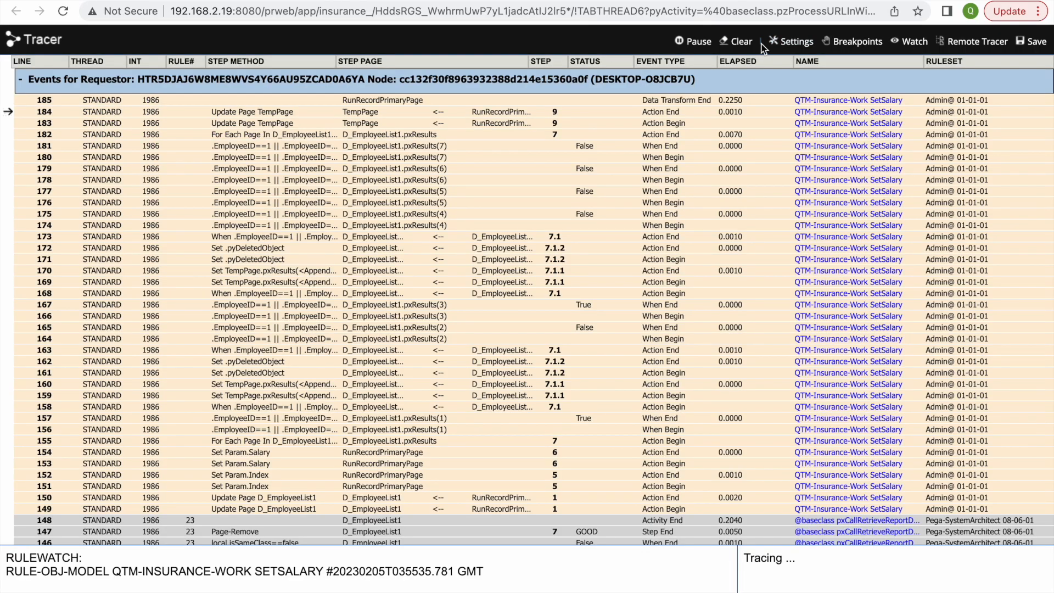
Step: Rerun SetSalary with a cleared trace and check the pxResults entries on TempPage against the step 7.1.1 assignment
{"action": "left_click", "coordinate": [738, 42]}
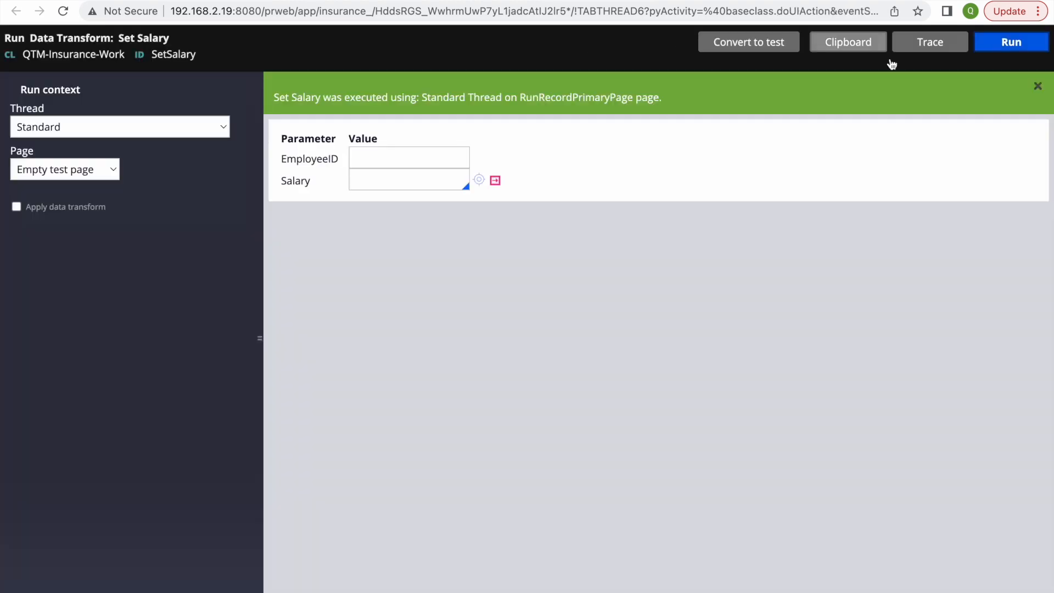
{"action": "left_click", "coordinate": [1007, 40]}
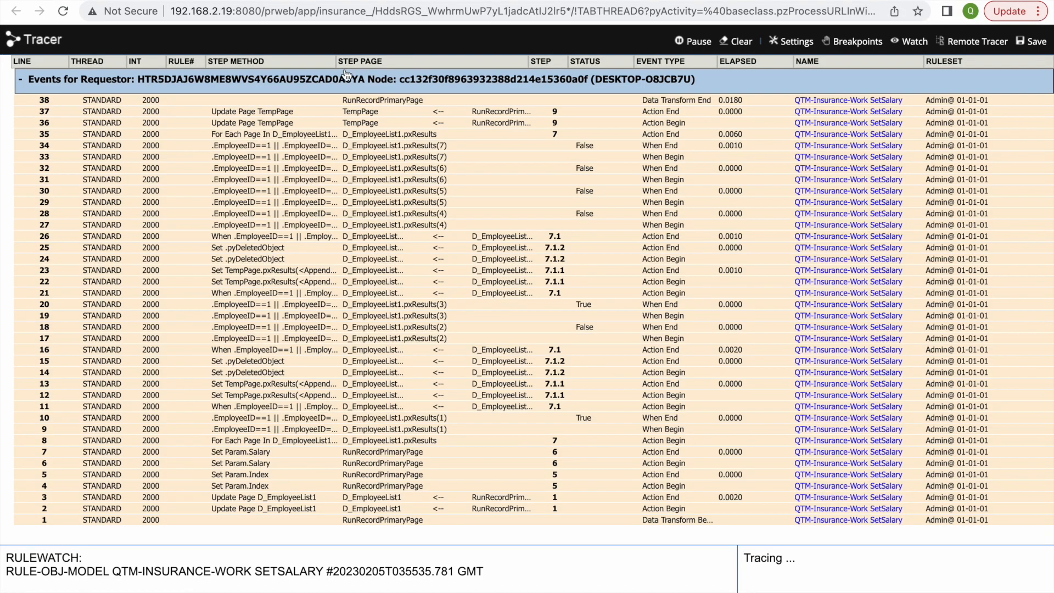
{"action": "left_click", "coordinate": [355, 105]}
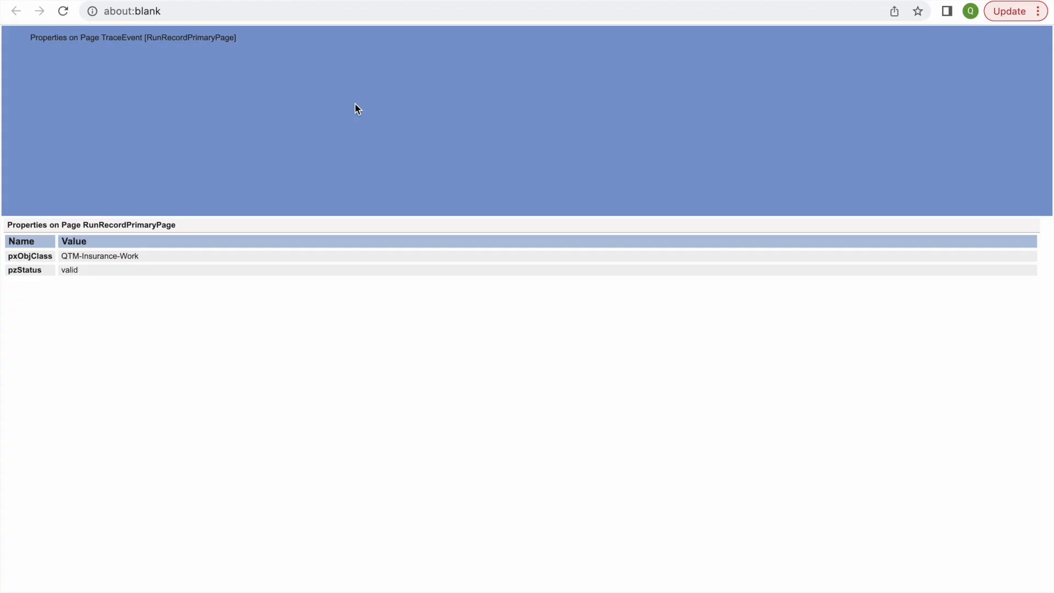
{"action": "left_click", "coordinate": [918, 1]}
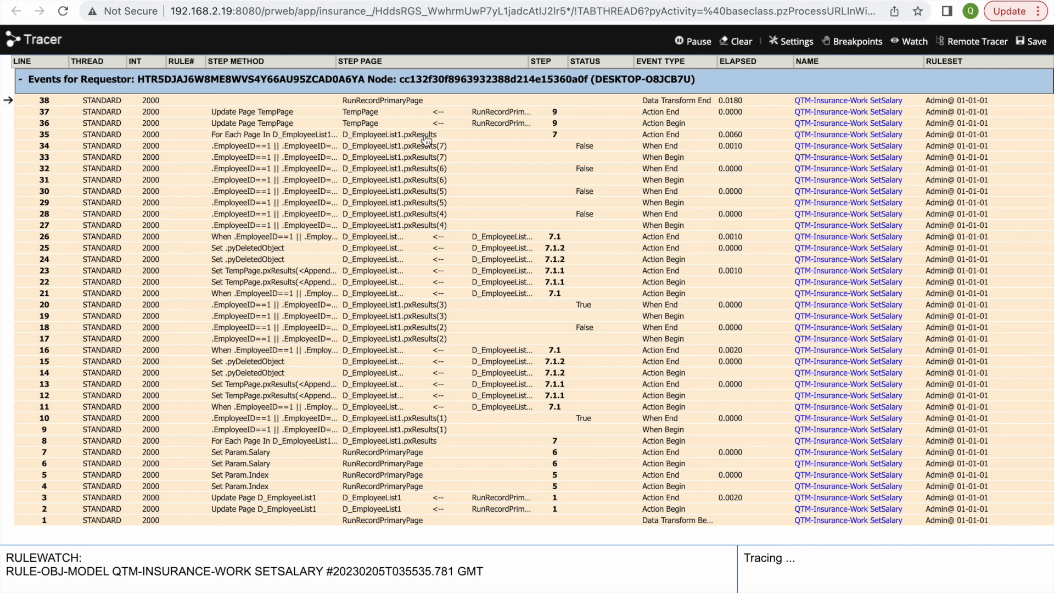
{"action": "left_click", "coordinate": [364, 122]}
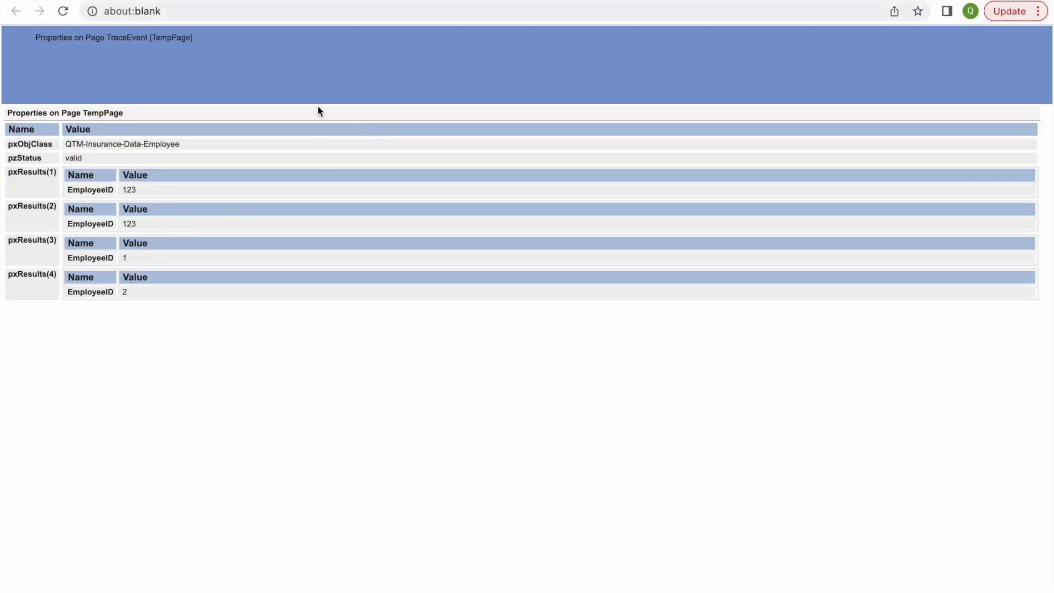
{"action": "left_click", "coordinate": [417, 0]}
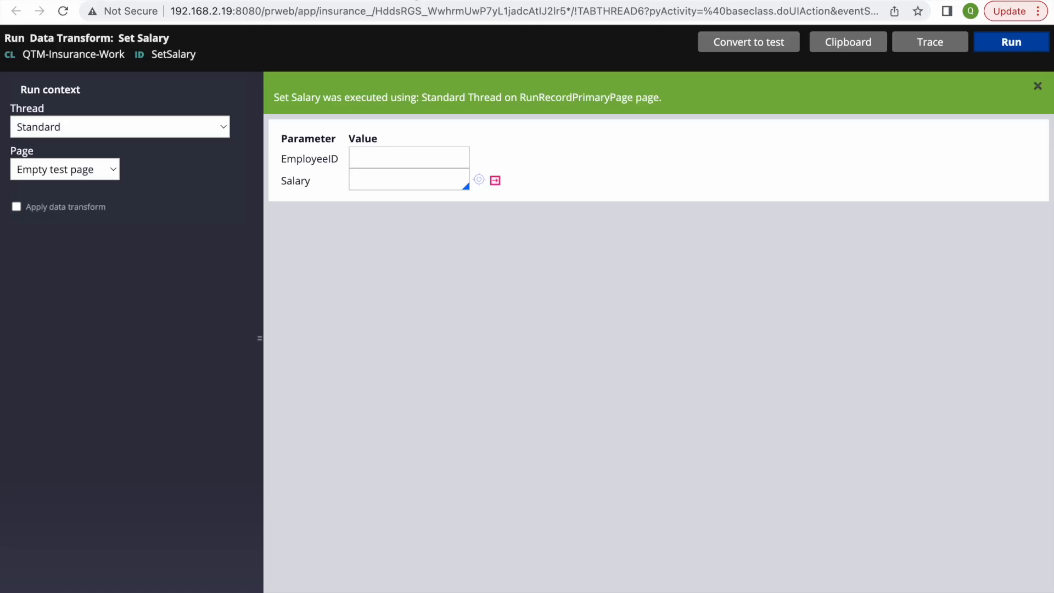
{"action": "left_click", "coordinate": [307, 0]}
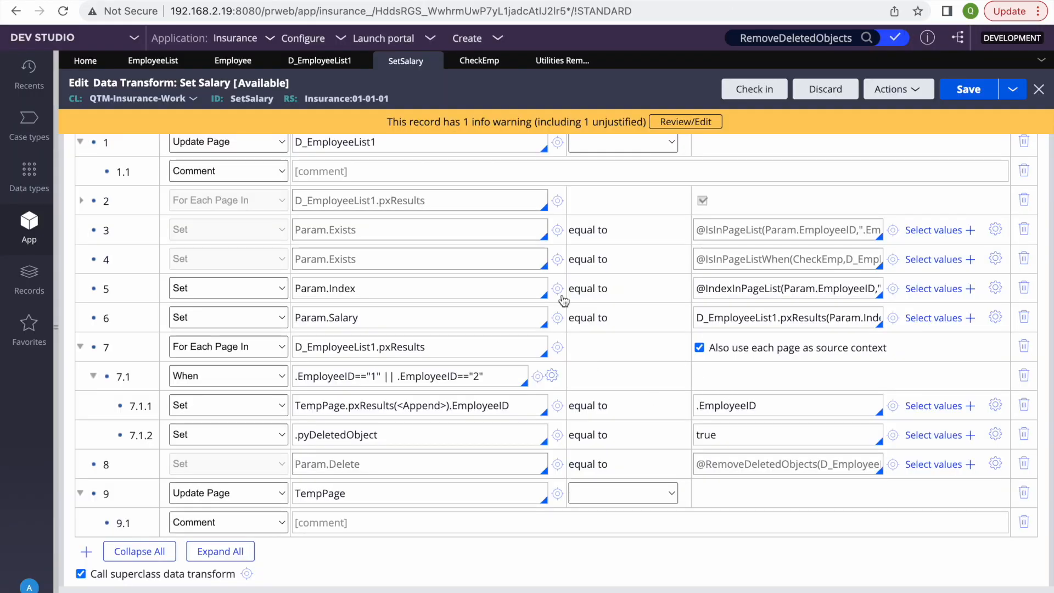
{"action": "left_click", "coordinate": [863, 1]}
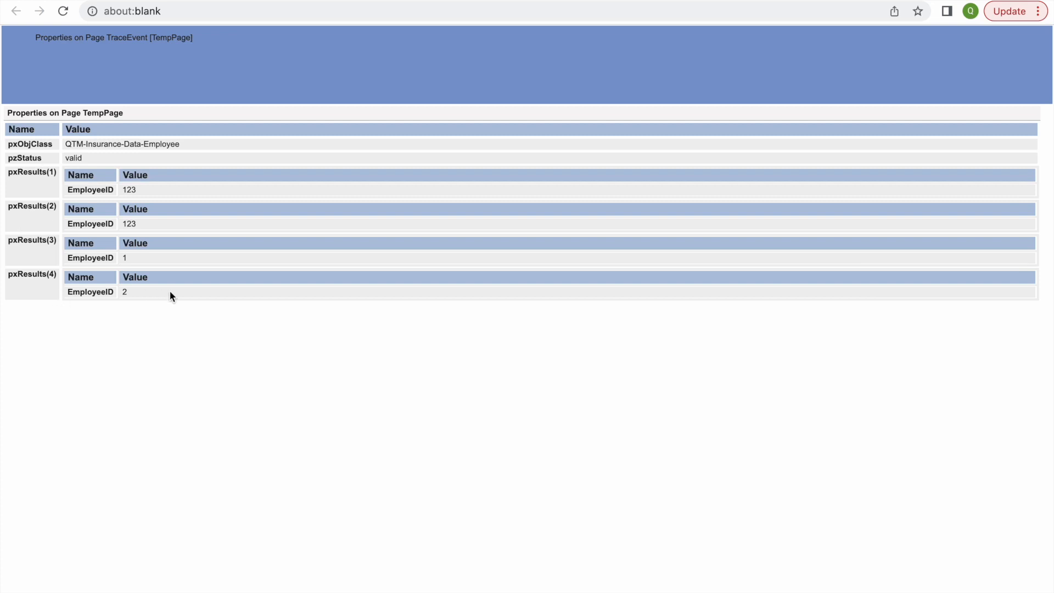
Step: Change step 7.1.1 of the Set Salary data transform to set TempPage.pxResults(<Append>) equal to .pxResults(Param.pyForEachCount)
{"action": "left_click", "coordinate": [308, 0]}
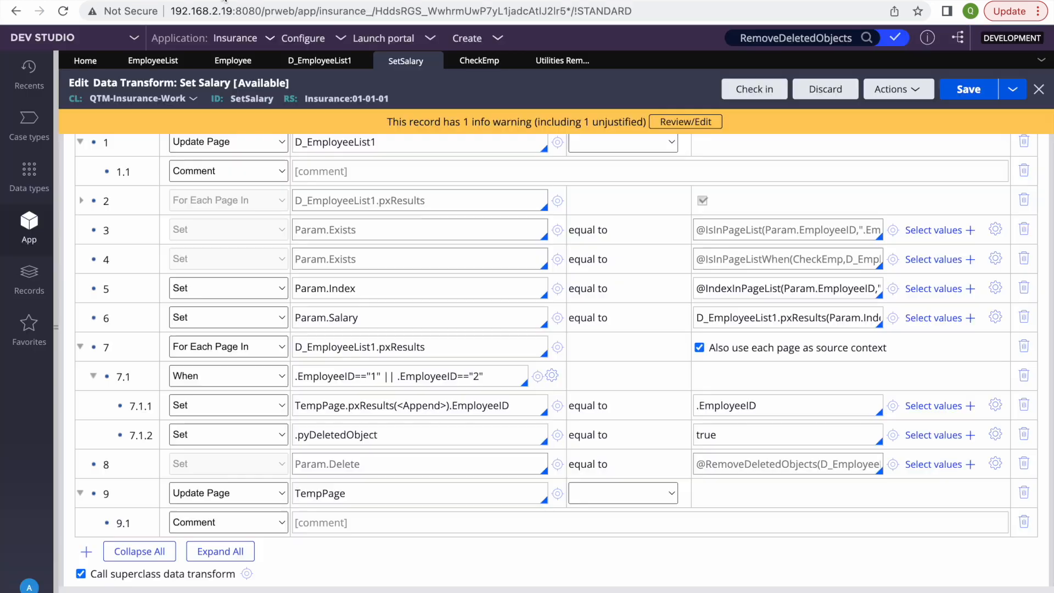
{"action": "double_click", "coordinate": [741, 400]}
{"action": "key", "text": "BackSpace"}
{"action": "key", "text": "BackSpace"}
{"action": "type", "text": ".P"}
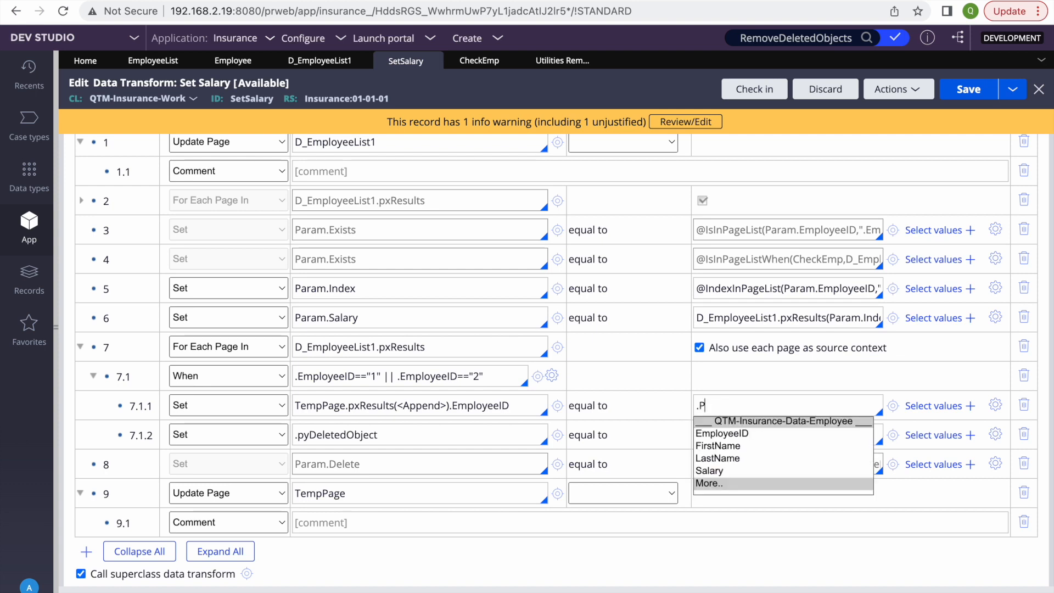
{"action": "type", "text": "Xresults"}
{"action": "type", "text": "()"}
{"action": "type", "text": "Para"}
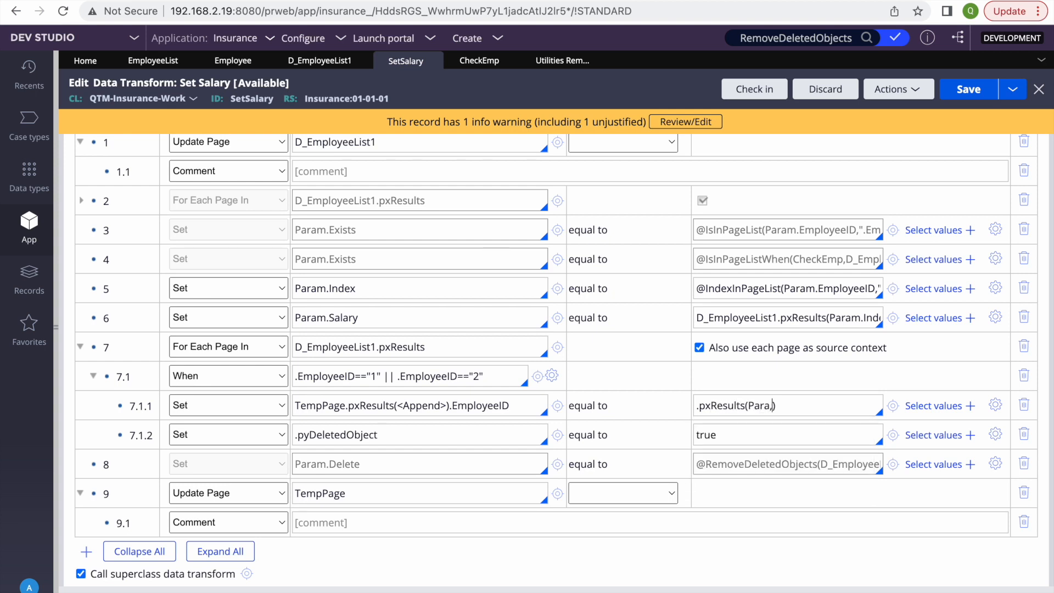
{"action": "type", "text": "m.pyFpr"}
{"action": "type", "text": "orEachC"}
{"action": "type", "text": "opu"}
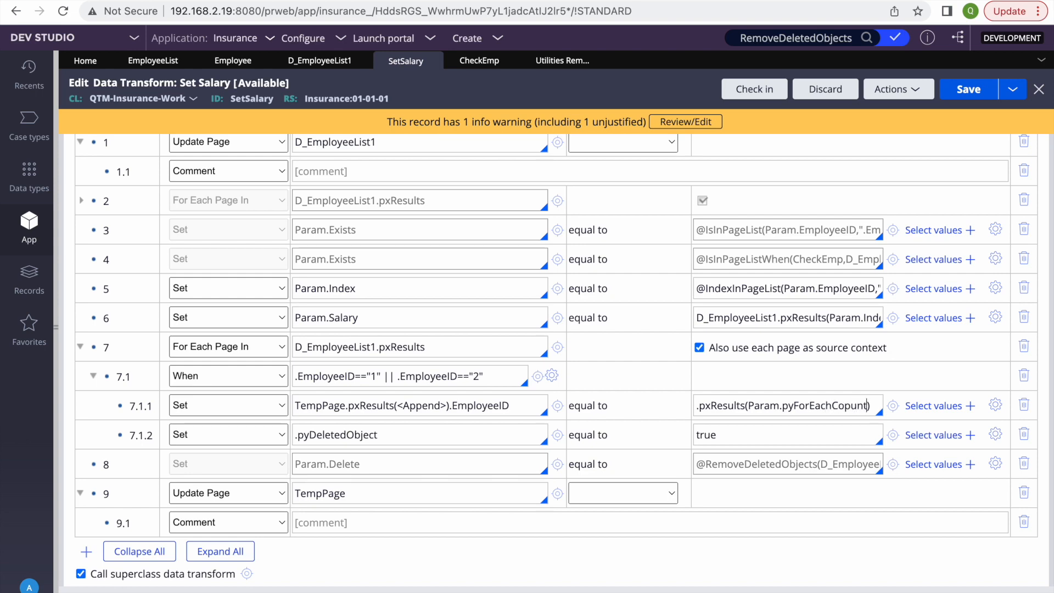
{"action": "type", "text": "nt"}
{"action": "double_click", "coordinate": [484, 406]}
{"action": "key", "text": "BackSpace"}
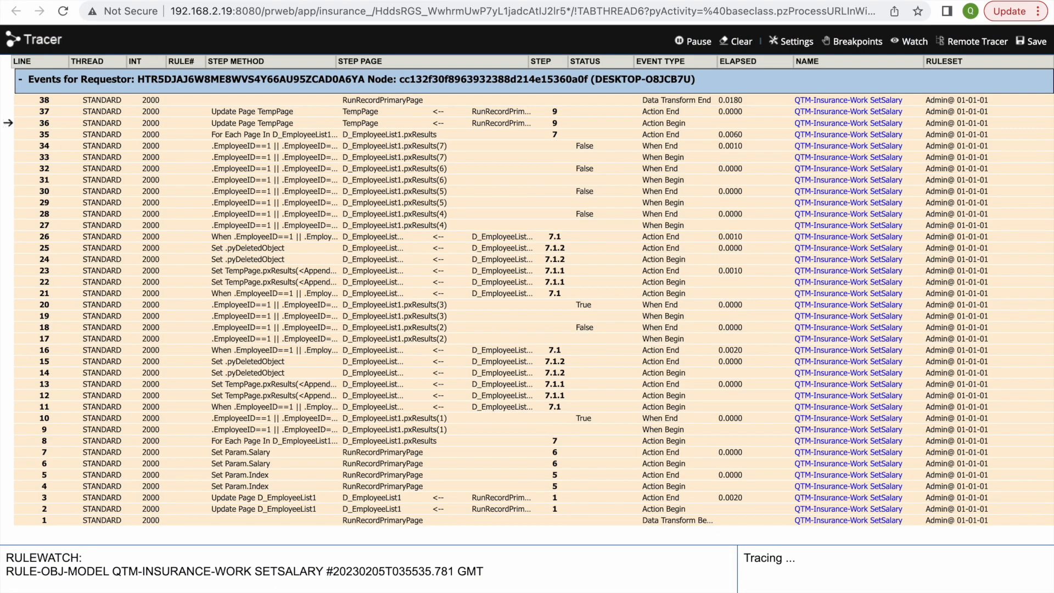
Step: Run Set Salary with a cleared trace and inspect the Action End event and step page of the latest step 7.1.1
{"action": "left_click", "coordinate": [737, 41]}
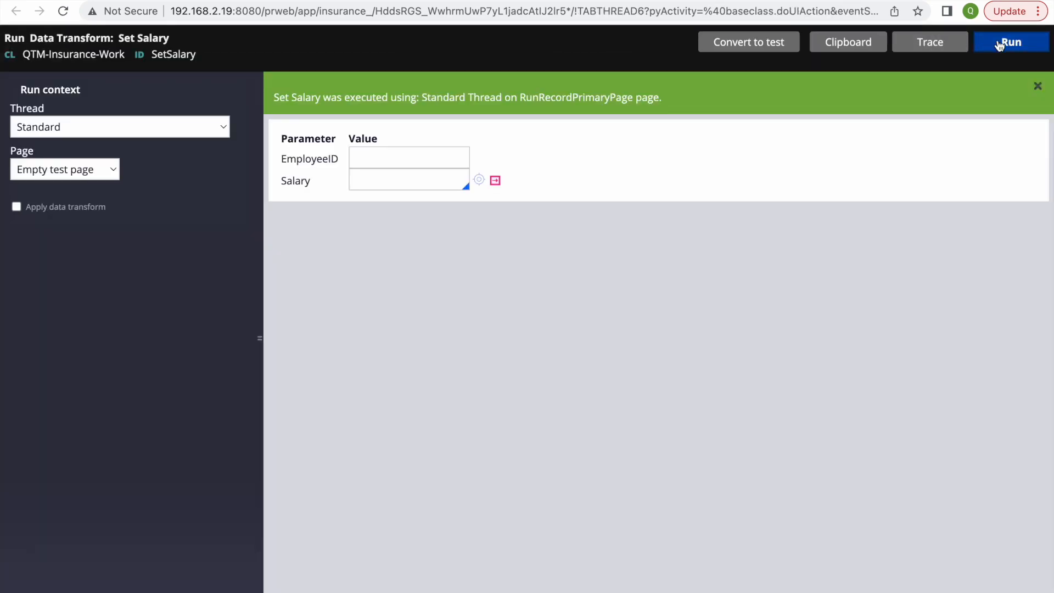
{"action": "left_click", "coordinate": [999, 44]}
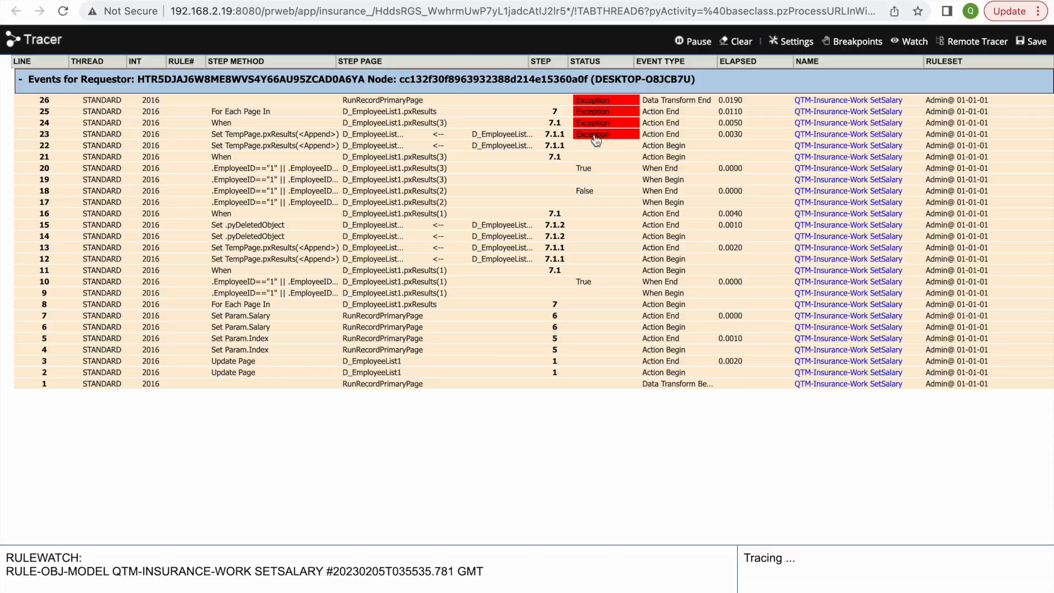
{"action": "left_click", "coordinate": [594, 137]}
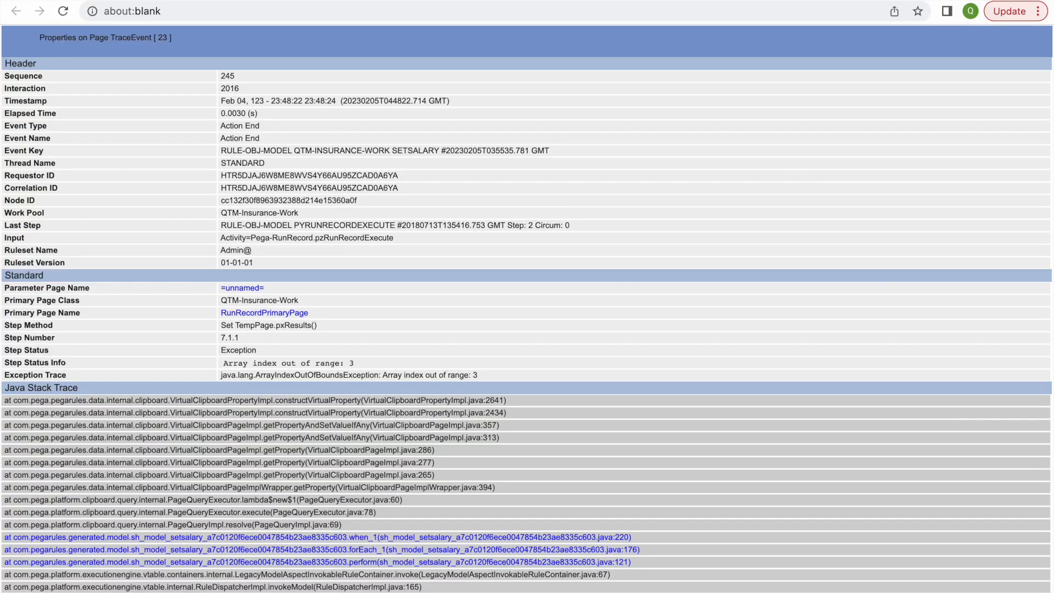
{"action": "left_click", "coordinate": [907, 1]}
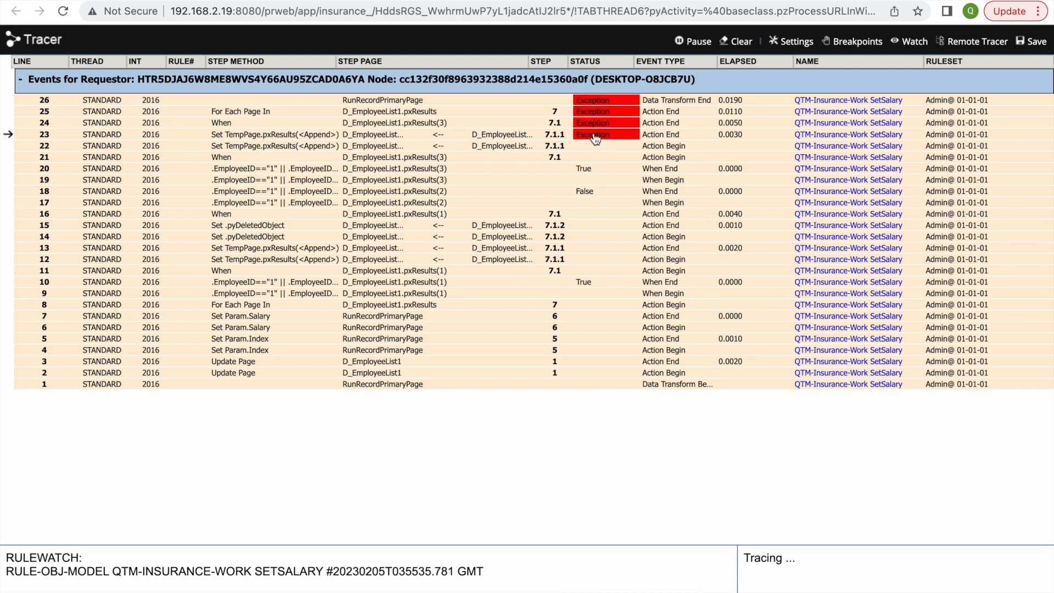
{"action": "left_click", "coordinate": [374, 134]}
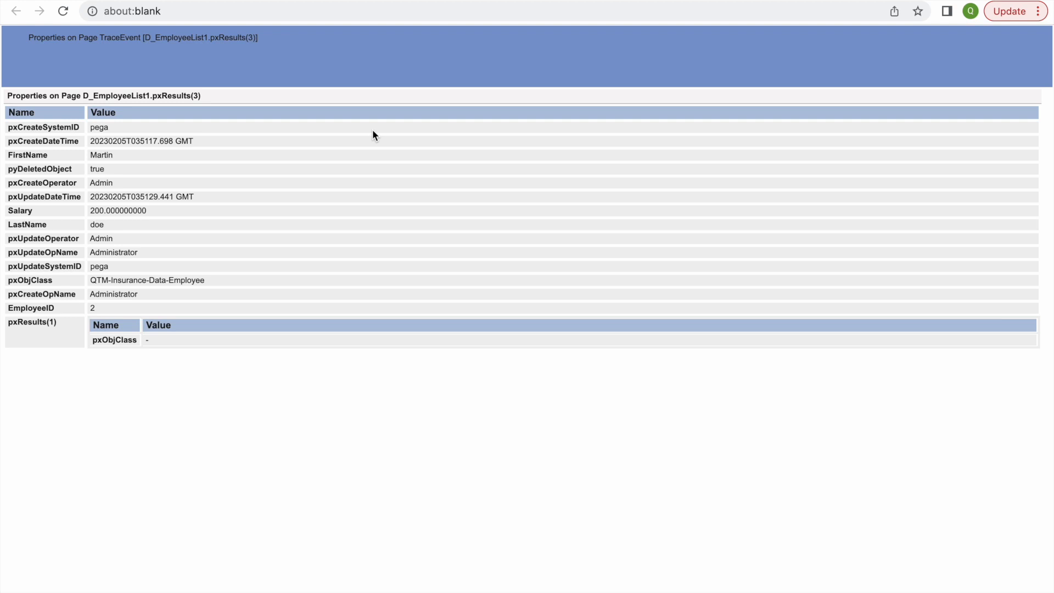
{"action": "scroll", "coordinate": [414, 492], "scroll_direction": "down", "scroll_amount": 1}
{"action": "key", "text": "super+w"}
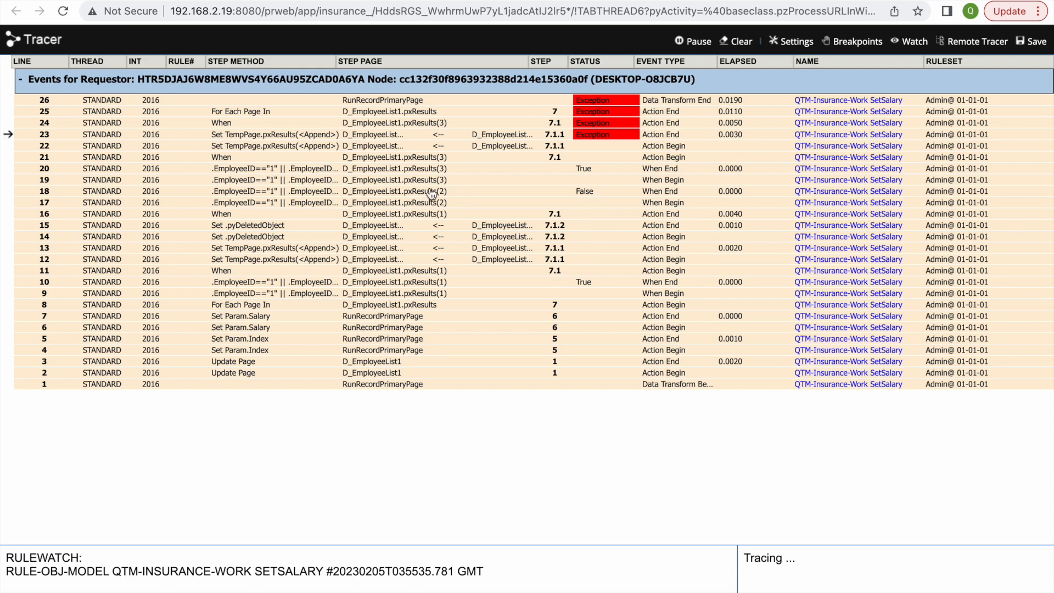
Step: Clear the D_EmployeeList1 data page with Flush All enabled
{"action": "left_click", "coordinate": [872, 1]}
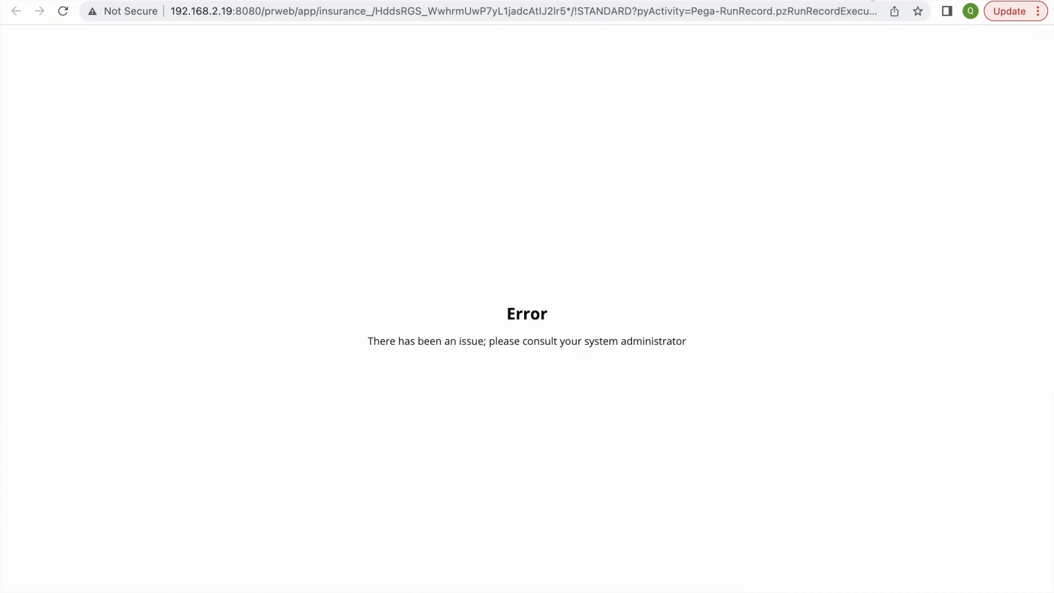
{"action": "left_click", "coordinate": [696, 1]}
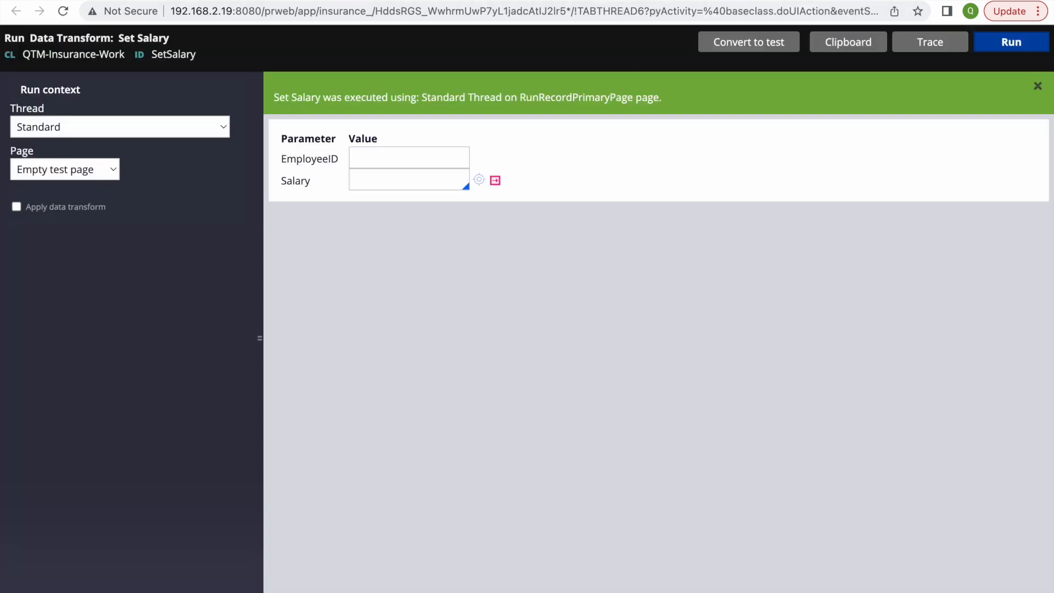
{"action": "left_click", "coordinate": [521, 1]}
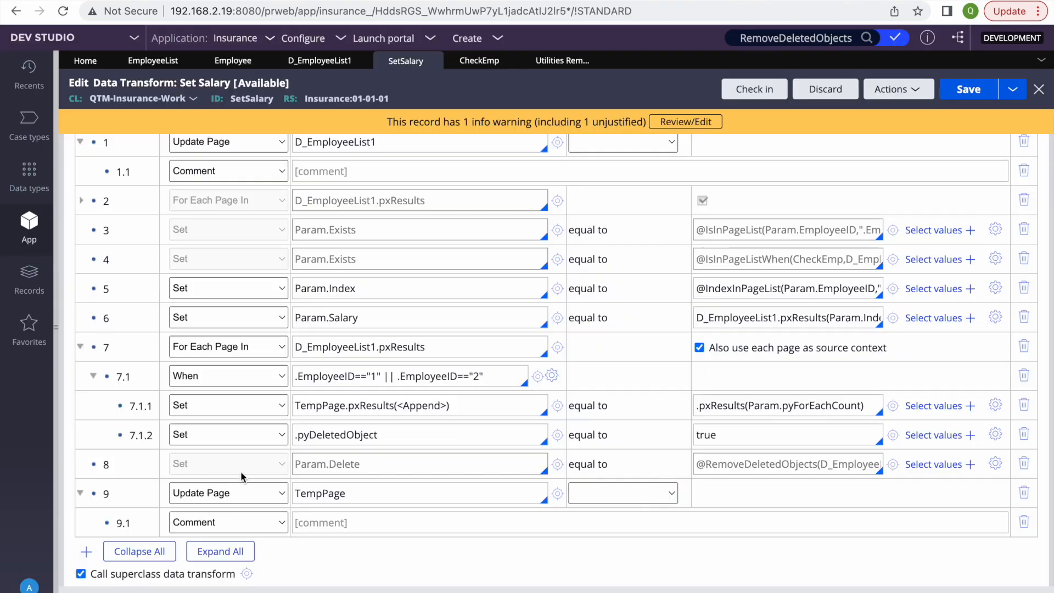
{"action": "left_click", "coordinate": [320, 60]}
{"action": "left_click", "coordinate": [96, 227]}
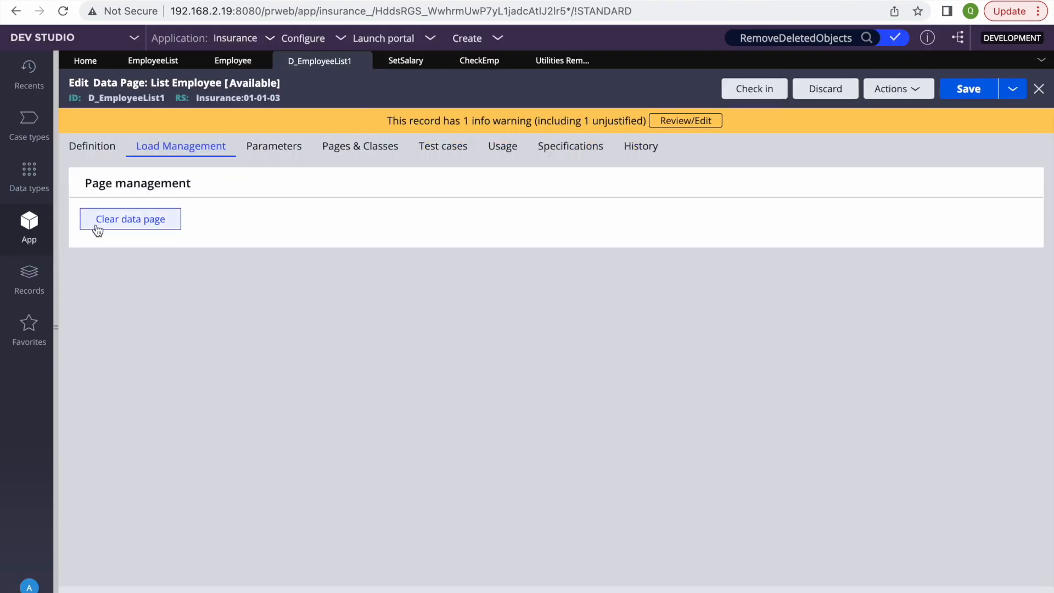
{"action": "left_click", "coordinate": [99, 38]}
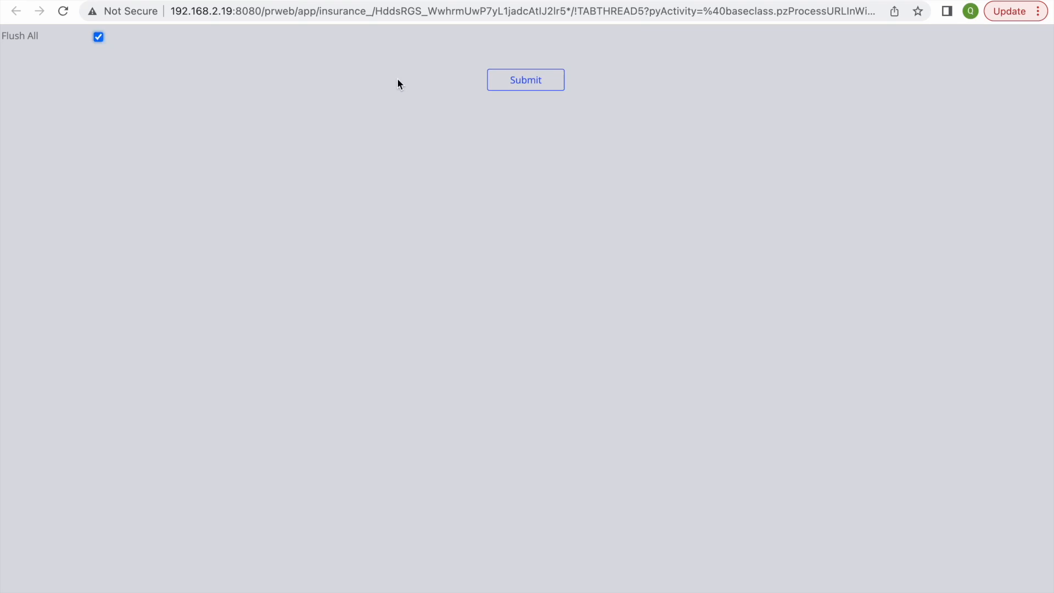
{"action": "left_click", "coordinate": [541, 83]}
{"action": "left_click", "coordinate": [530, 67]}
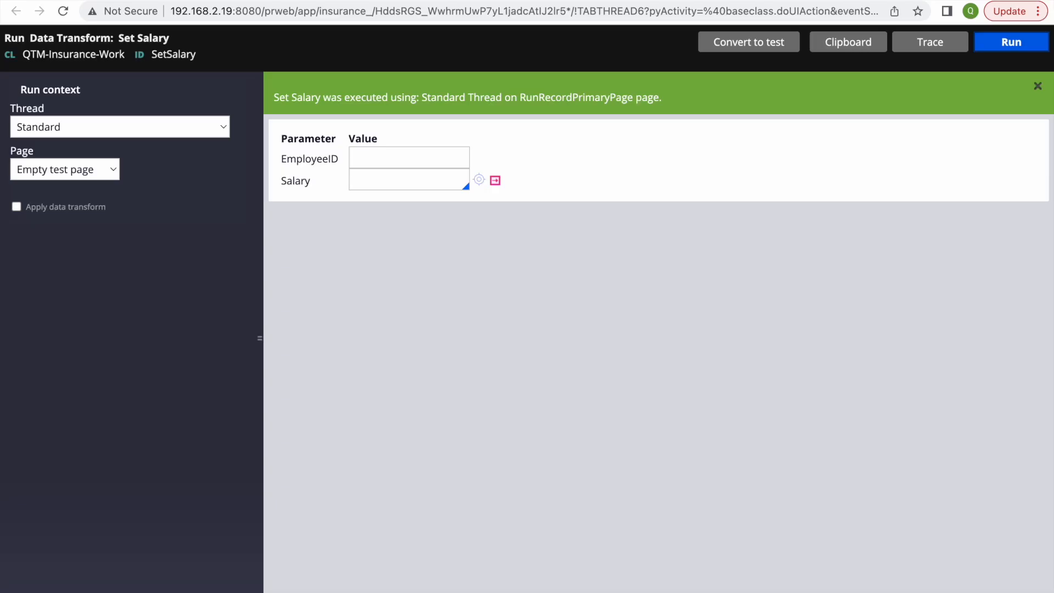
Step: Run Set Salary again and check the status of step 7.1.1 in the Tracer
{"action": "left_click", "coordinate": [1012, 43]}
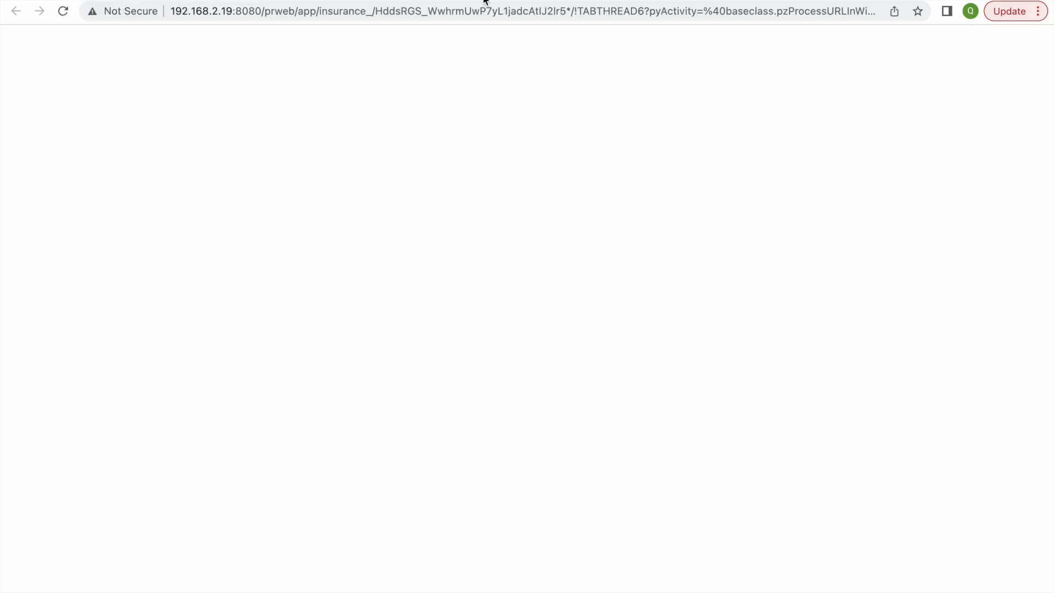
{"action": "left_click", "coordinate": [1025, 43]}
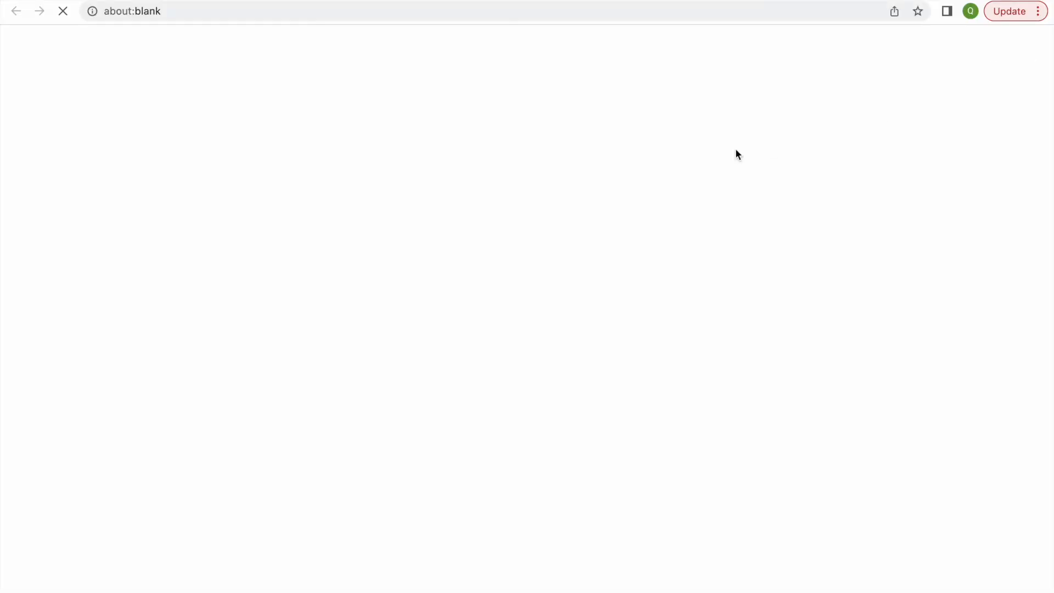
{"action": "key", "text": "super+grave"}
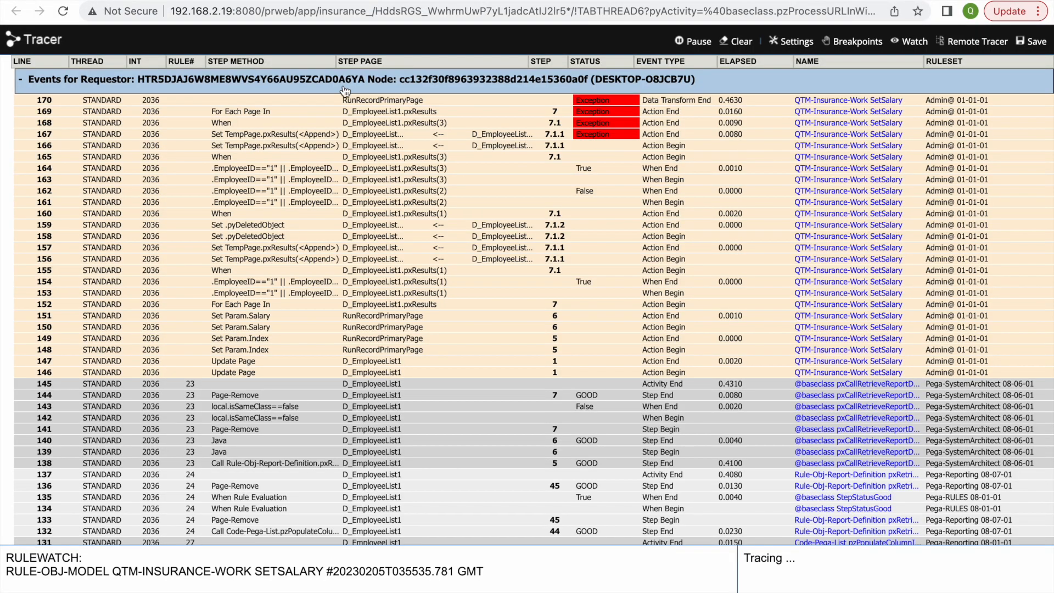
{"action": "key", "text": "super+grave"}
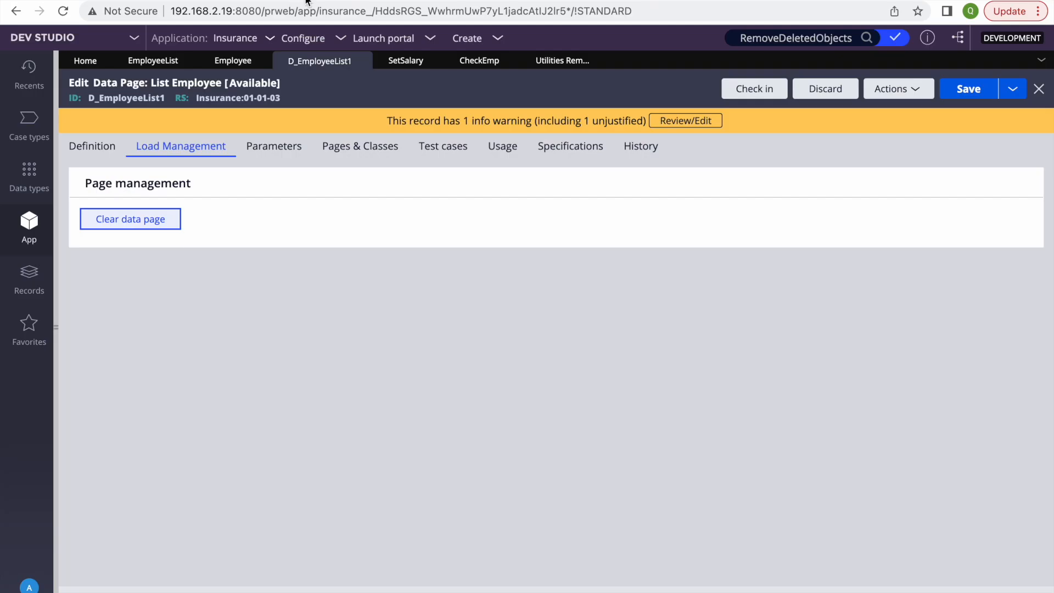
Step: Remove .pxResults from the source value of step 7.1.1, leaving (Param.pyForEachCount), and save the data transform
{"action": "left_click", "coordinate": [408, 58]}
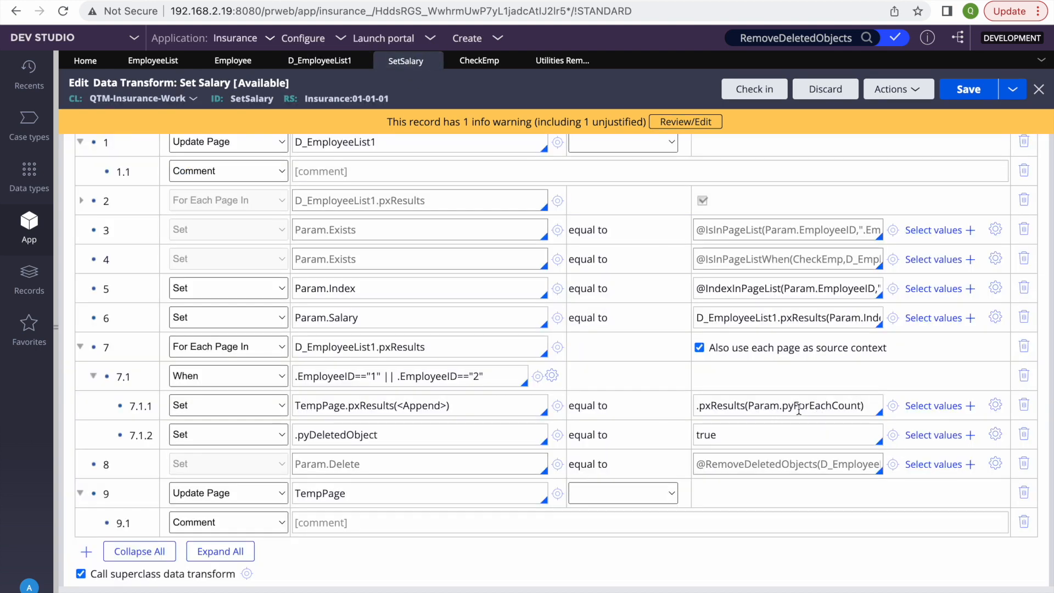
{"action": "double_click", "coordinate": [706, 405]}
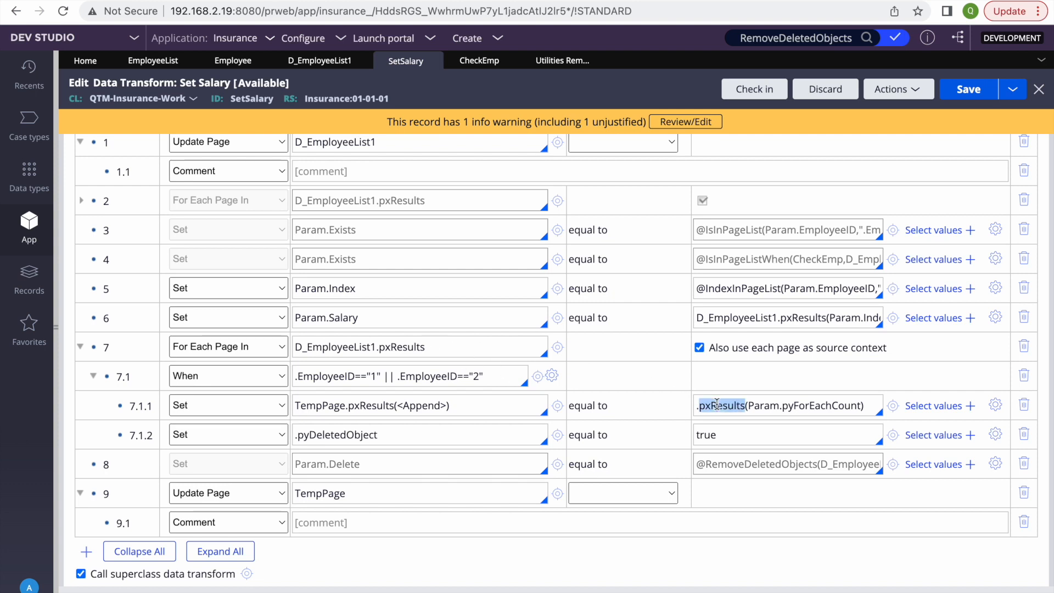
{"action": "key", "text": "BackSpace"}
{"action": "key", "text": "BackSpace"}
{"action": "left_click", "coordinate": [968, 88]}
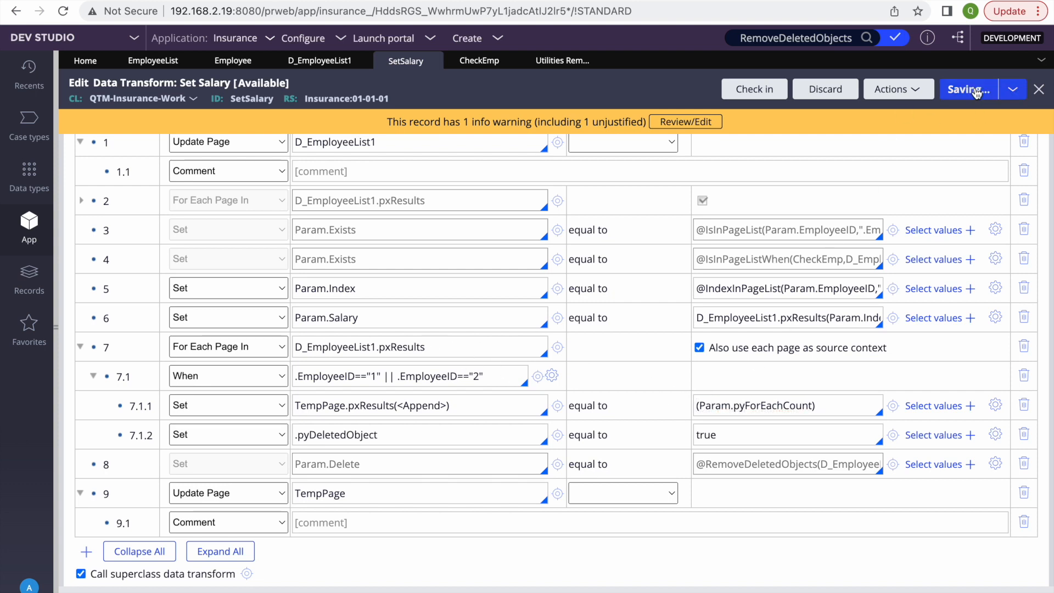
Step: Replace the source value of step 7.1.1 with .EmployeeID and save the data transform
{"action": "triple_click", "coordinate": [698, 407]}
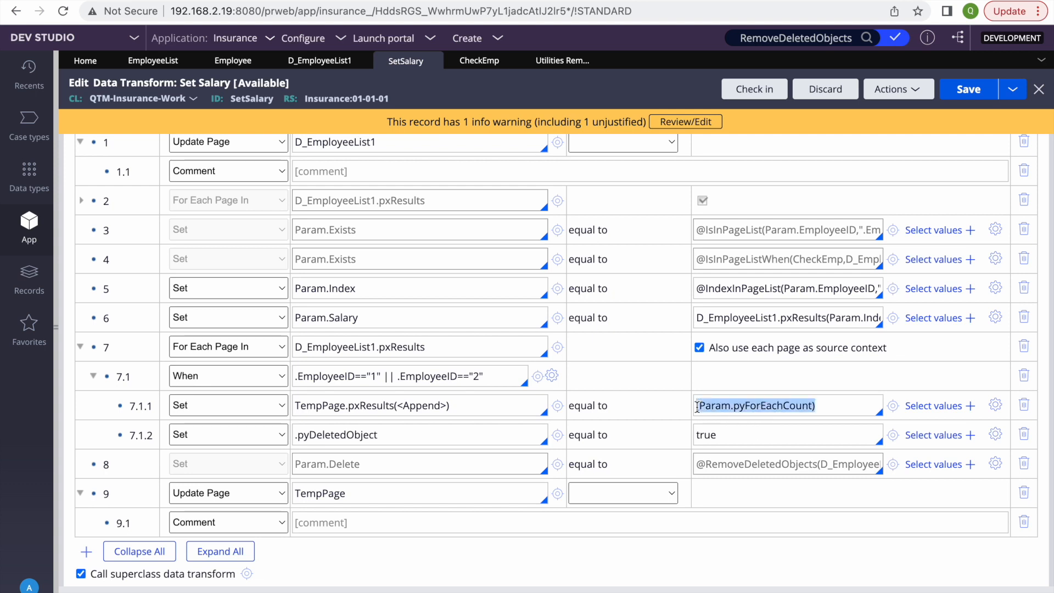
{"action": "key", "text": "BackSpace"}
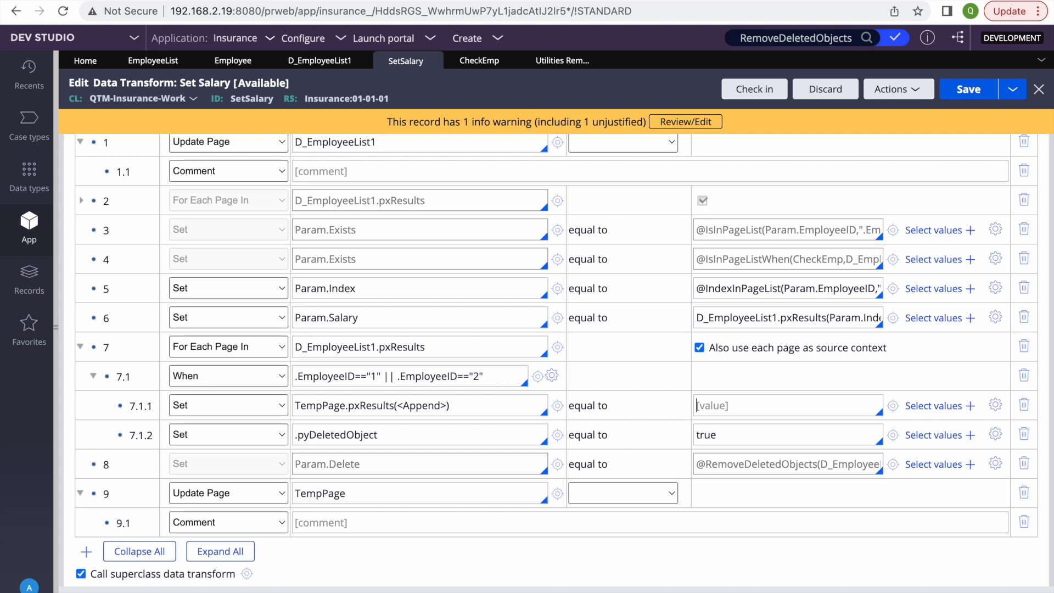
{"action": "type", "text": "."}
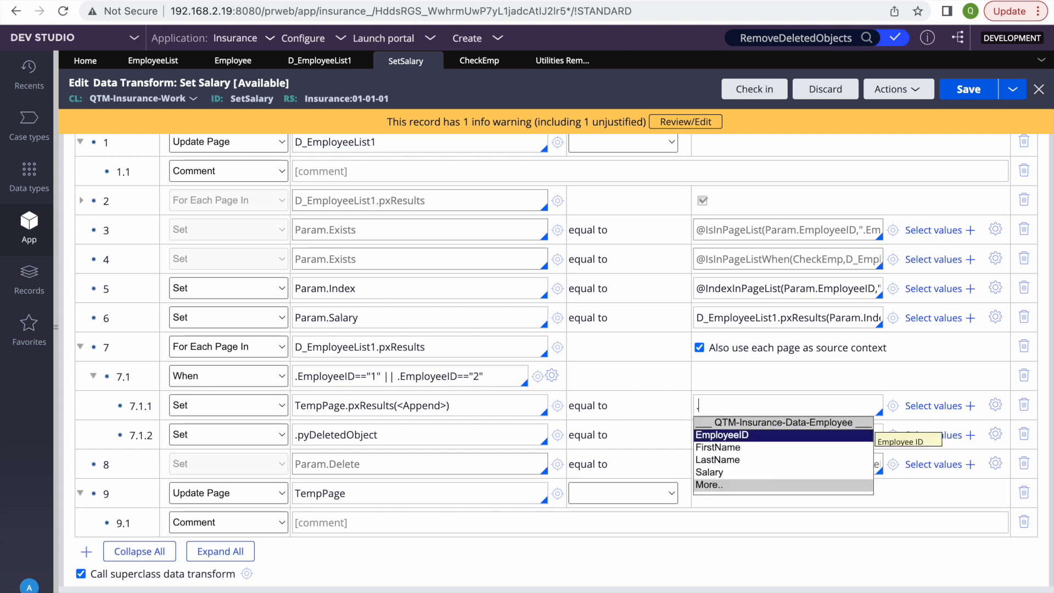
{"action": "left_click", "coordinate": [722, 433]}
{"action": "left_click", "coordinate": [965, 89]}
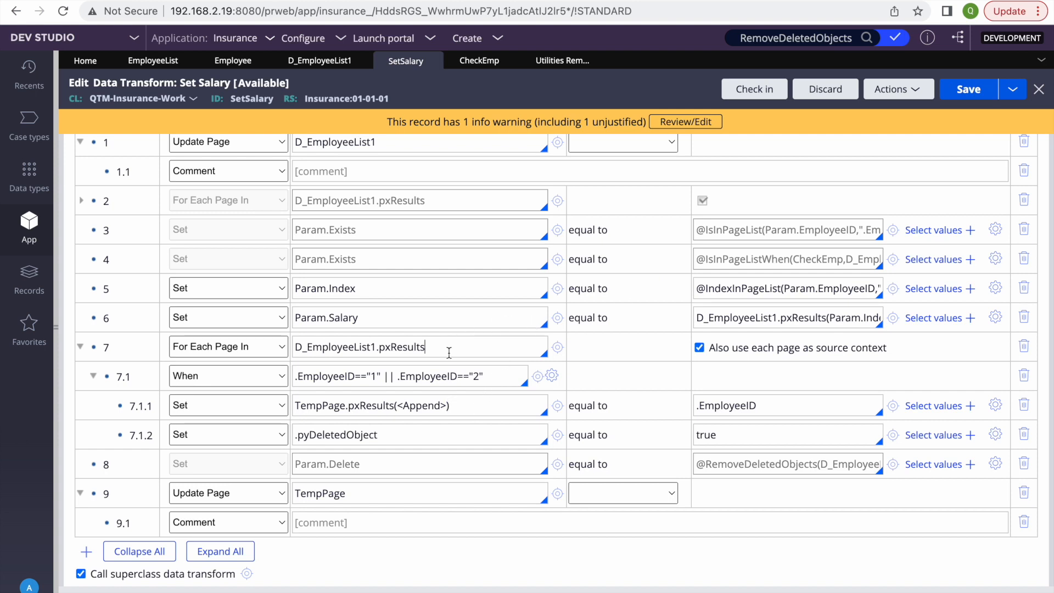
Step: Set the source value of step 7.1.1 to D_EmployeeList1.pxResults(Param.pyForEachCount), reusing the page list from step 7, and save
{"action": "left_click_drag", "start_coordinate": [449, 352], "coordinate": [295, 348]}
{"action": "key", "text": "ctrl+c"}
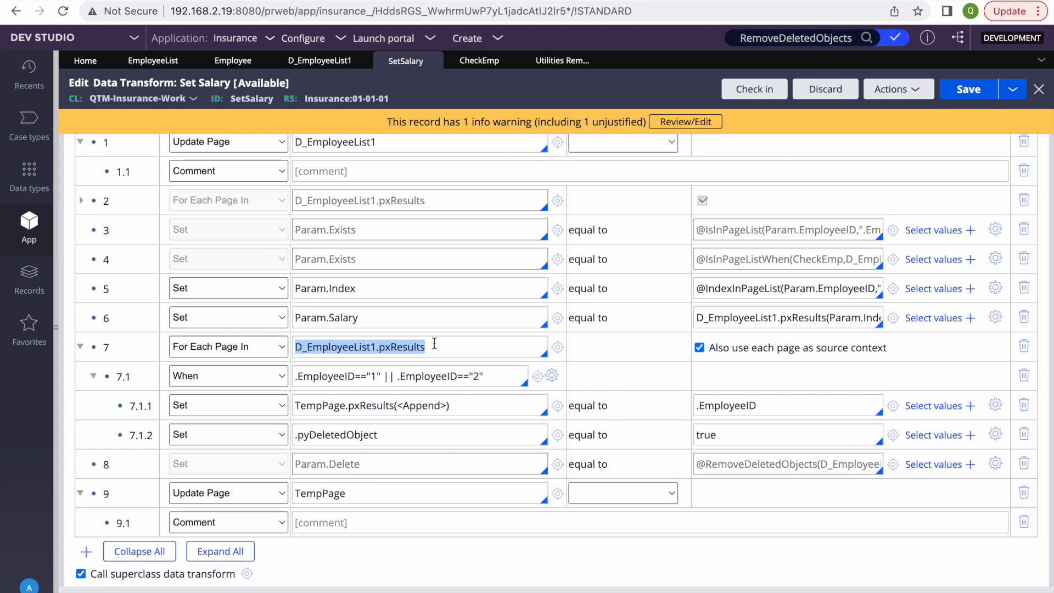
{"action": "triple_click", "coordinate": [745, 407]}
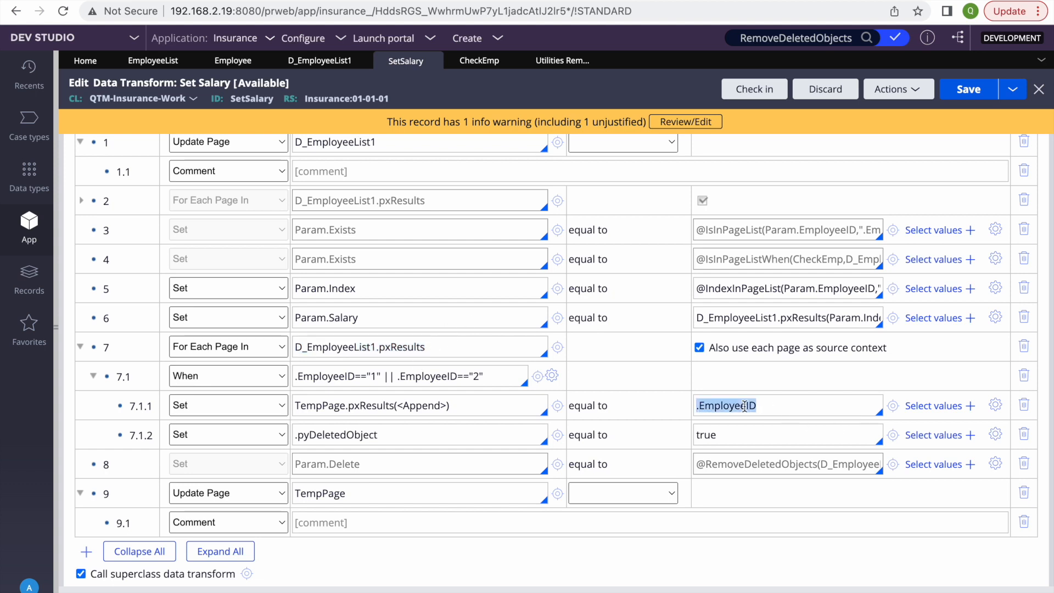
{"action": "key", "text": "ctrl+v"}
{"action": "type", "text": "(Param.pyForC"}
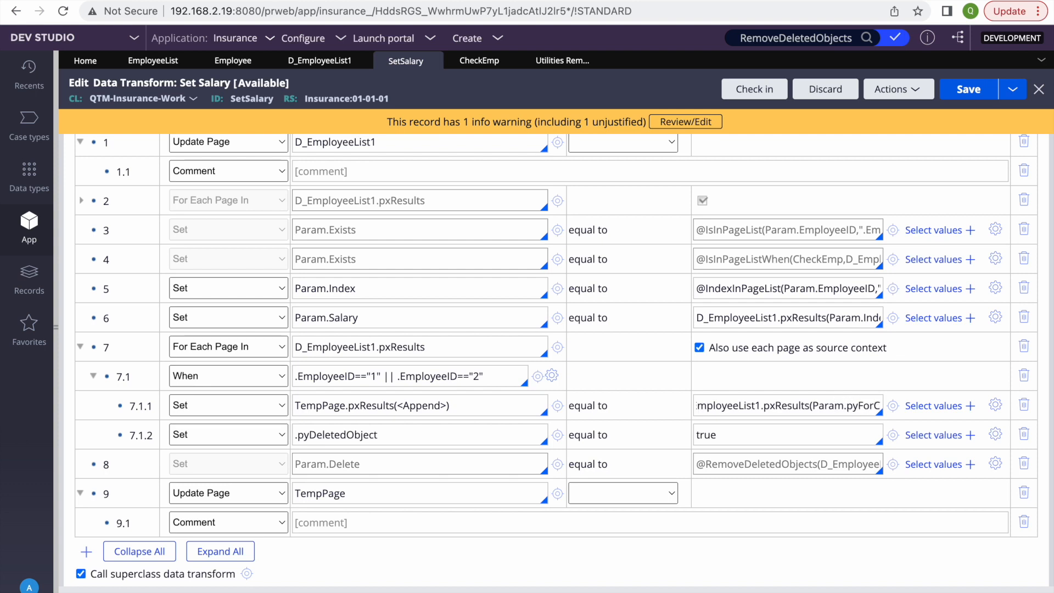
{"action": "key", "text": "BackSpace"}
{"action": "type", "text": "Ec"}
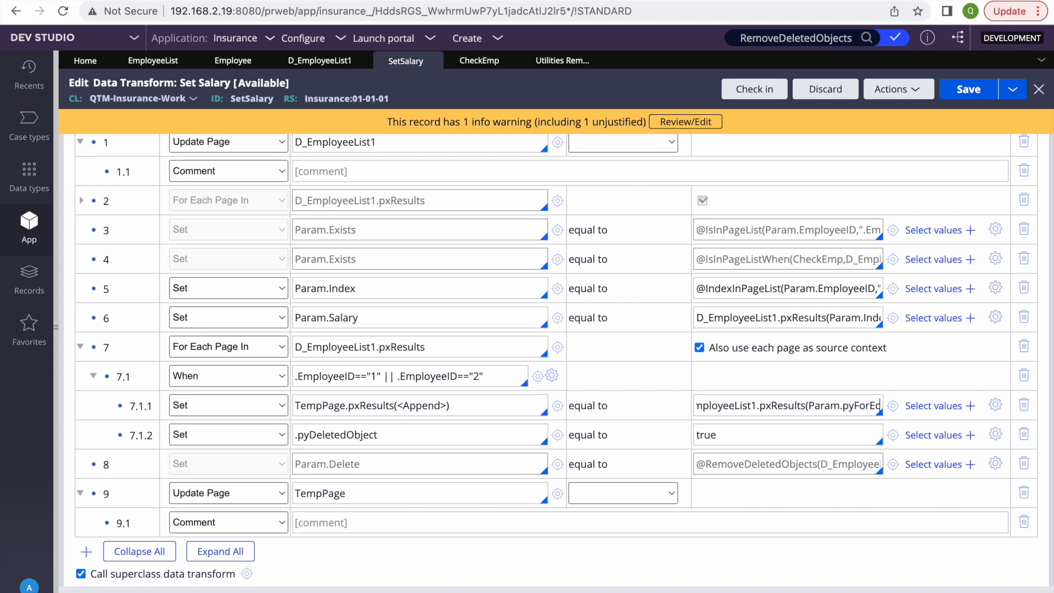
{"action": "type", "text": "hCou"}
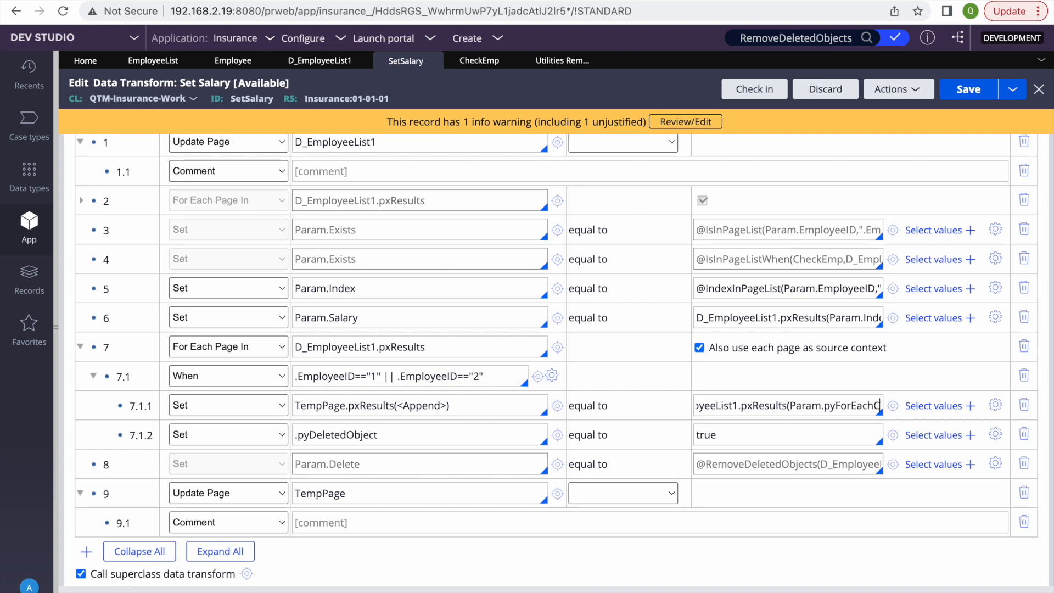
{"action": "type", "text": "nt"}
{"action": "left_click", "coordinate": [967, 101]}
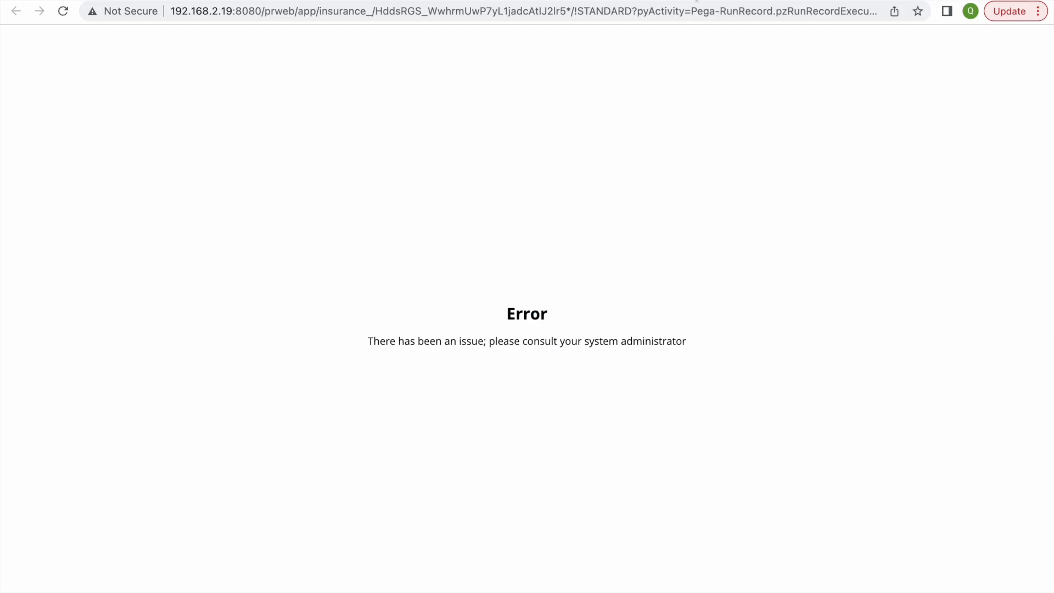
Step: Clear the Tracer events and run the Set Salary data transform again
{"action": "left_click", "coordinate": [709, 2]}
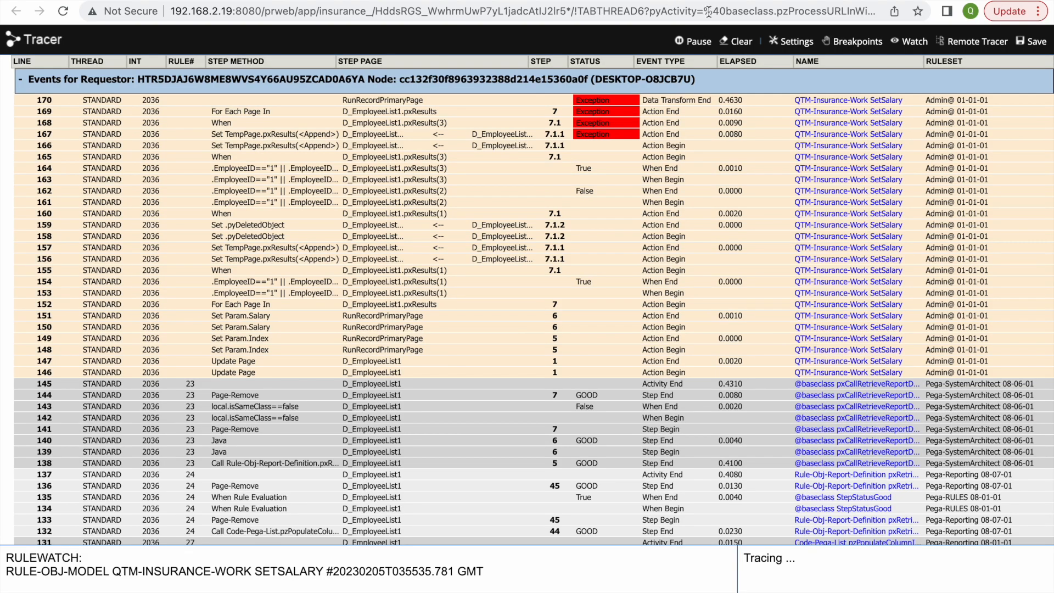
{"action": "left_click", "coordinate": [747, 43]}
{"action": "left_click", "coordinate": [467, 1]}
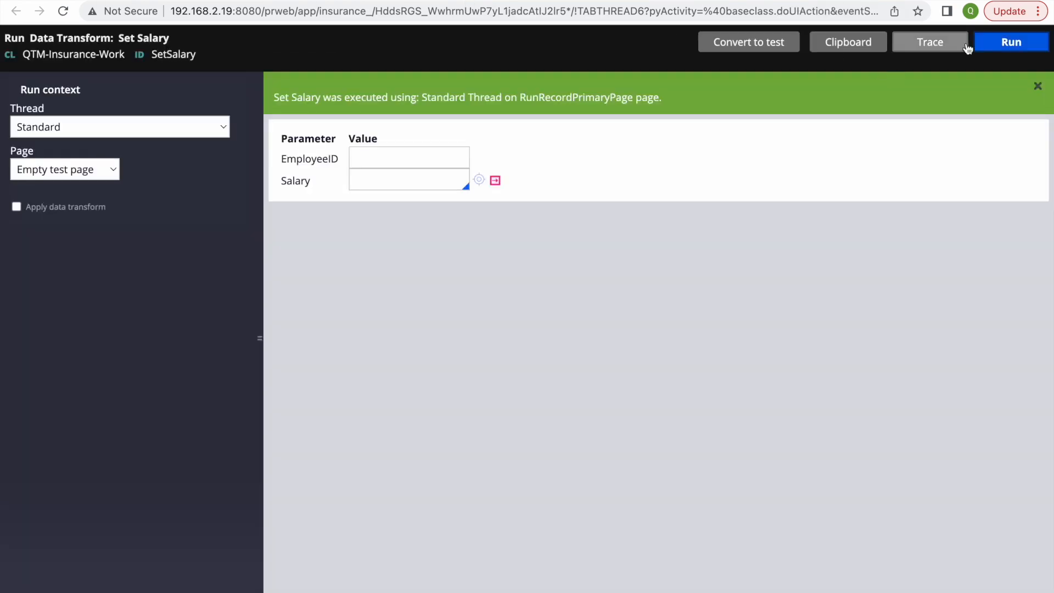
{"action": "left_click", "coordinate": [1005, 44]}
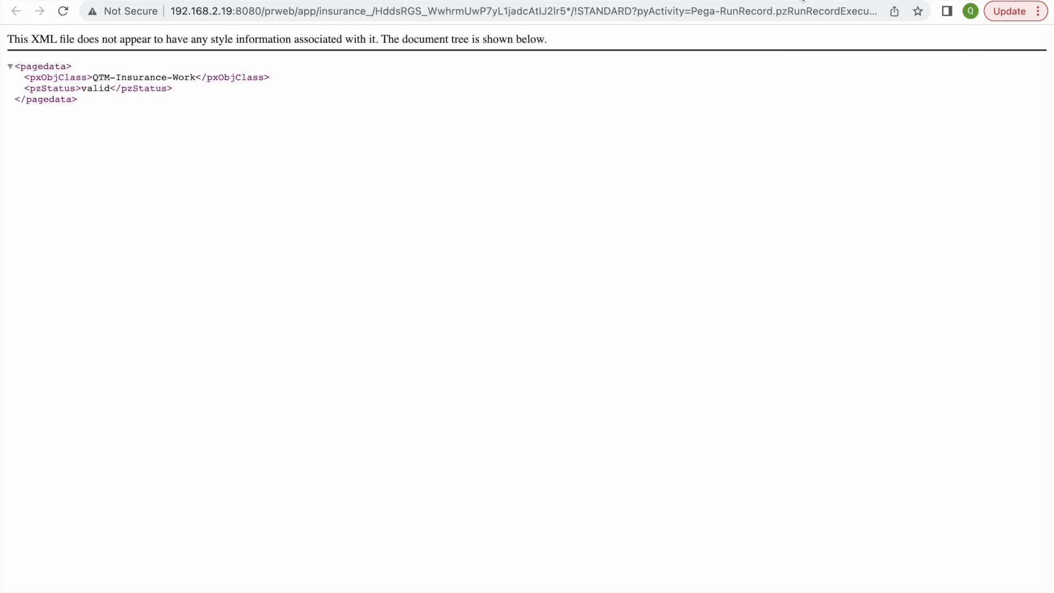
{"action": "left_click", "coordinate": [804, 1]}
Step: Inspect the pxResults entries of TempPage from the last Update Page event in the trace
{"action": "left_click", "coordinate": [361, 117]}
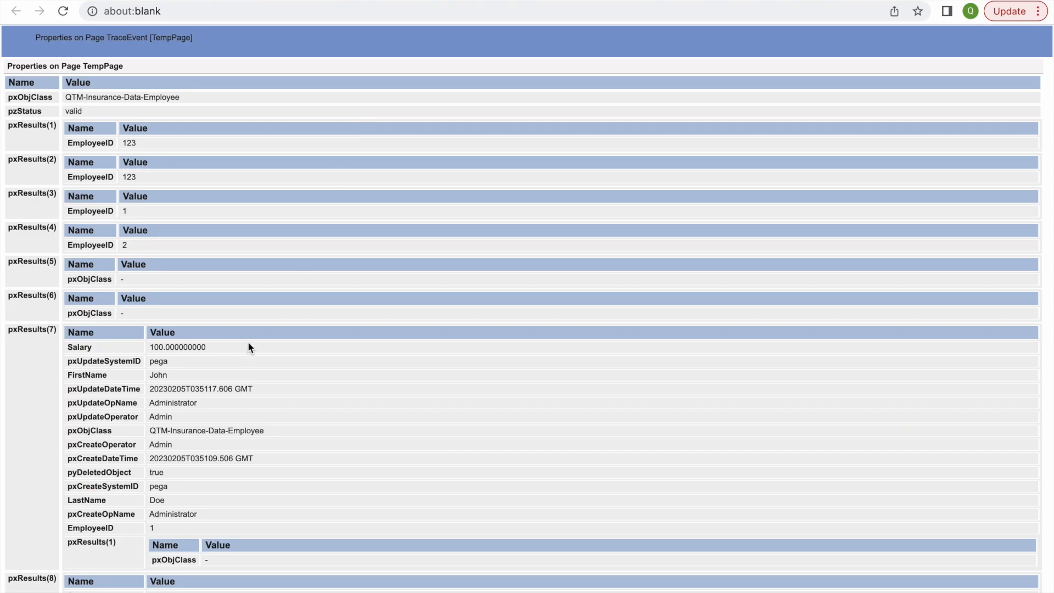
{"action": "scroll", "coordinate": [248, 341], "scroll_direction": "down", "scroll_amount": 3}
{"action": "scroll", "coordinate": [179, 348], "scroll_direction": "down", "scroll_amount": 2}
{"action": "scroll", "coordinate": [213, 233], "scroll_direction": "up", "scroll_amount": 1}
{"action": "scroll", "coordinate": [165, 264], "scroll_direction": "up", "scroll_amount": 4}
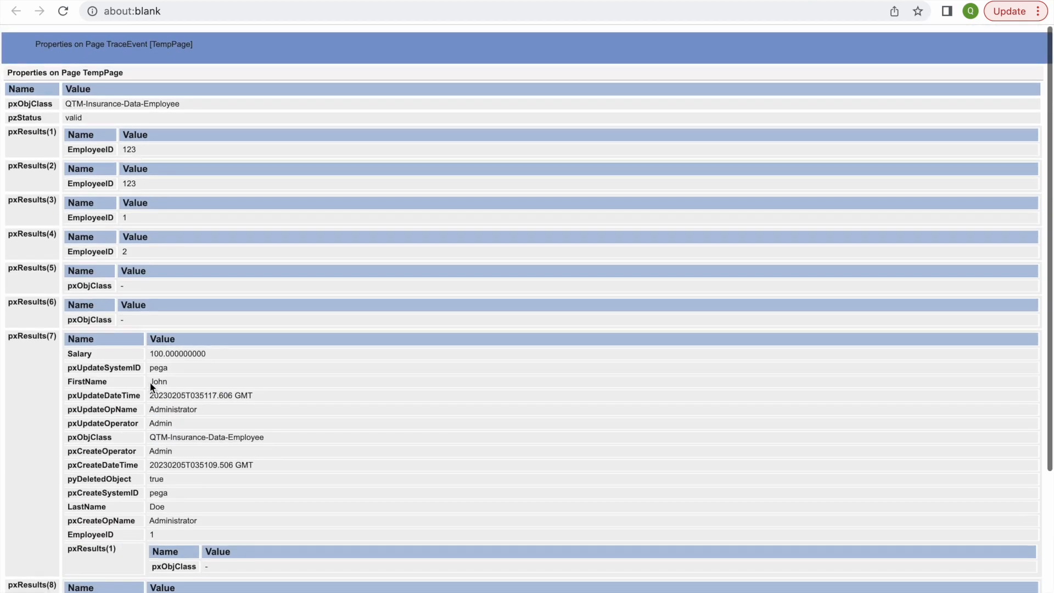
{"action": "scroll", "coordinate": [207, 443], "scroll_direction": "down", "scroll_amount": 5}
{"action": "scroll", "coordinate": [388, 90], "scroll_direction": "up", "scroll_amount": 1}
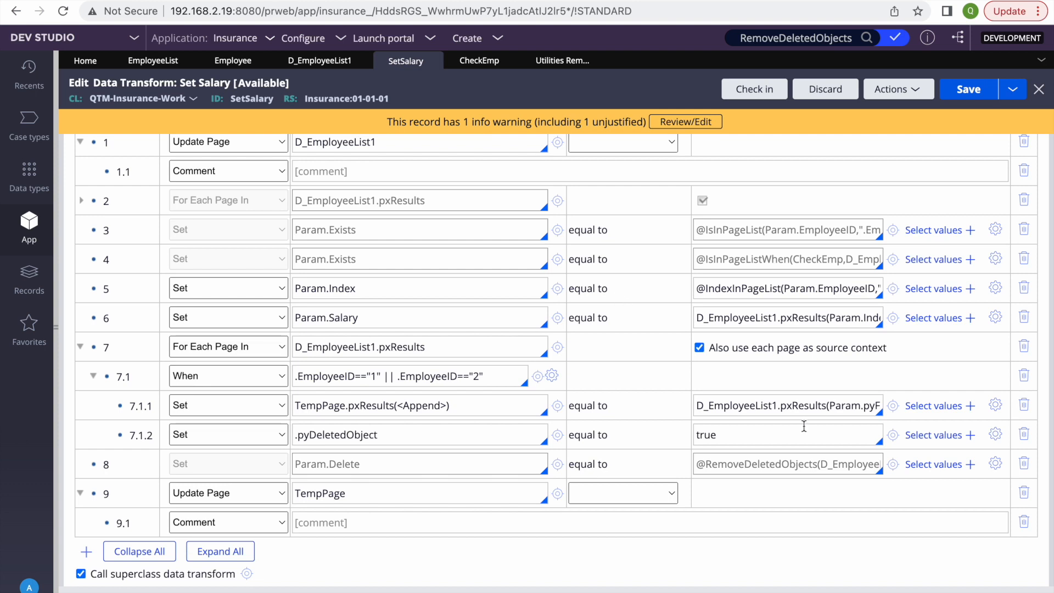
Step: Switch to PowerPoint, highlight the Copy description on the Operations on Page List slide, and return to Chrome
{"action": "left_click", "coordinate": [827, 403]}
{"action": "key", "text": "F4"}
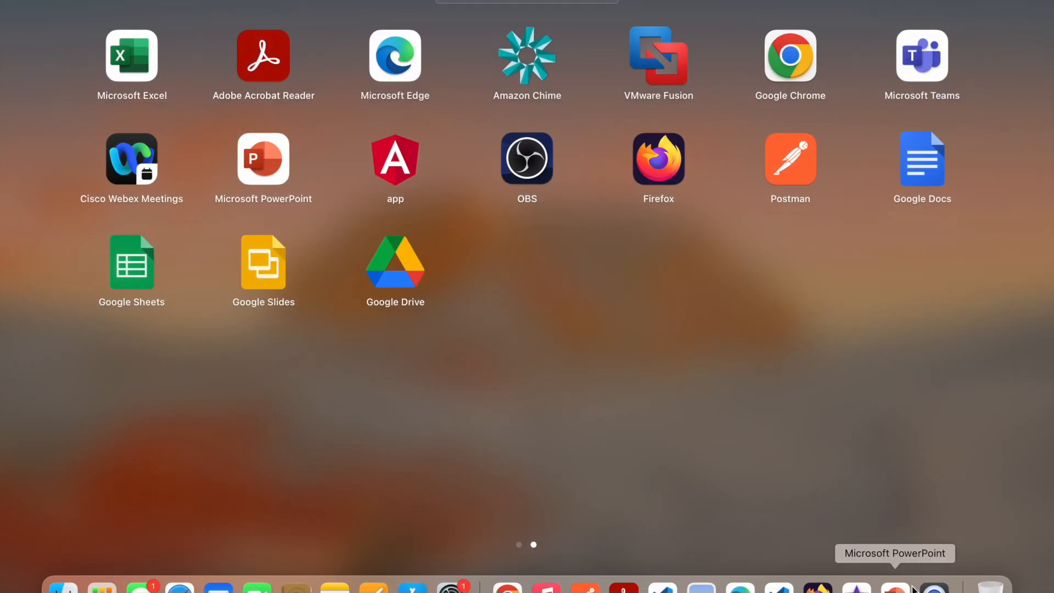
{"action": "left_click", "coordinate": [898, 589]}
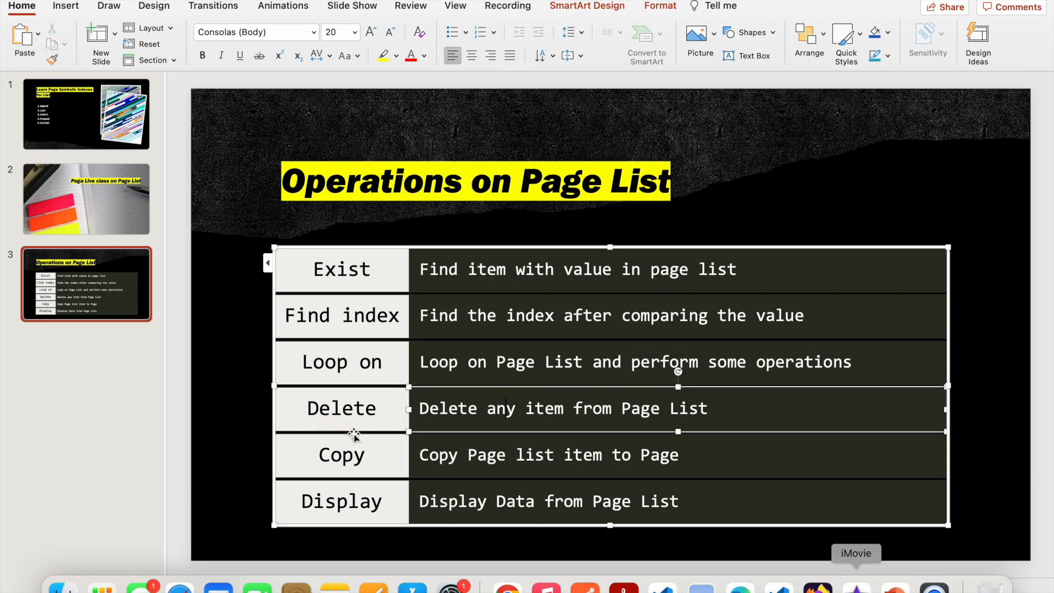
{"action": "double_click", "coordinate": [576, 455]}
{"action": "triple_click", "coordinate": [577, 455]}
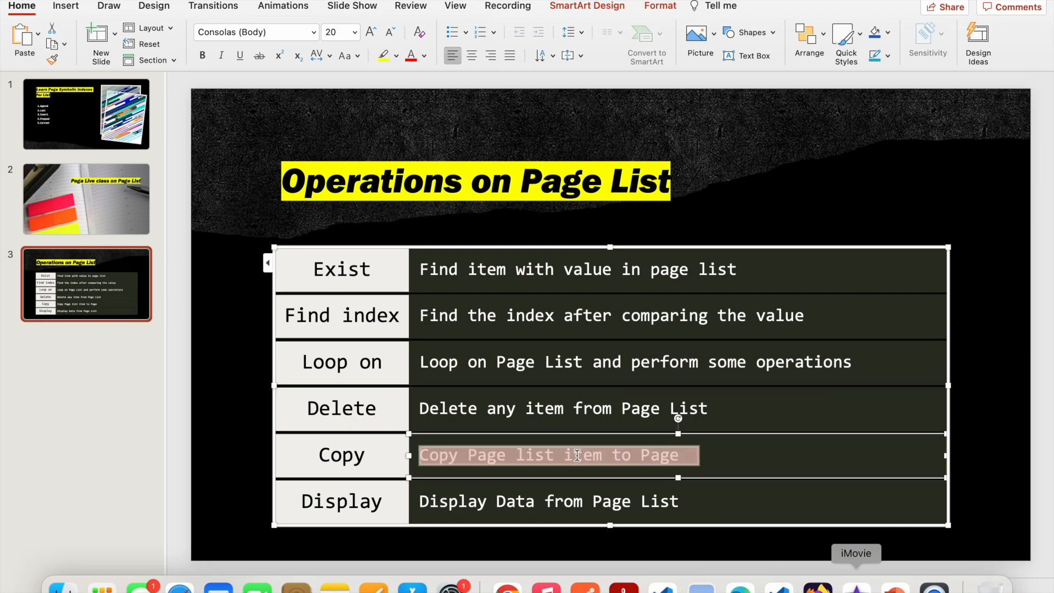
{"action": "left_click", "coordinate": [508, 588]}
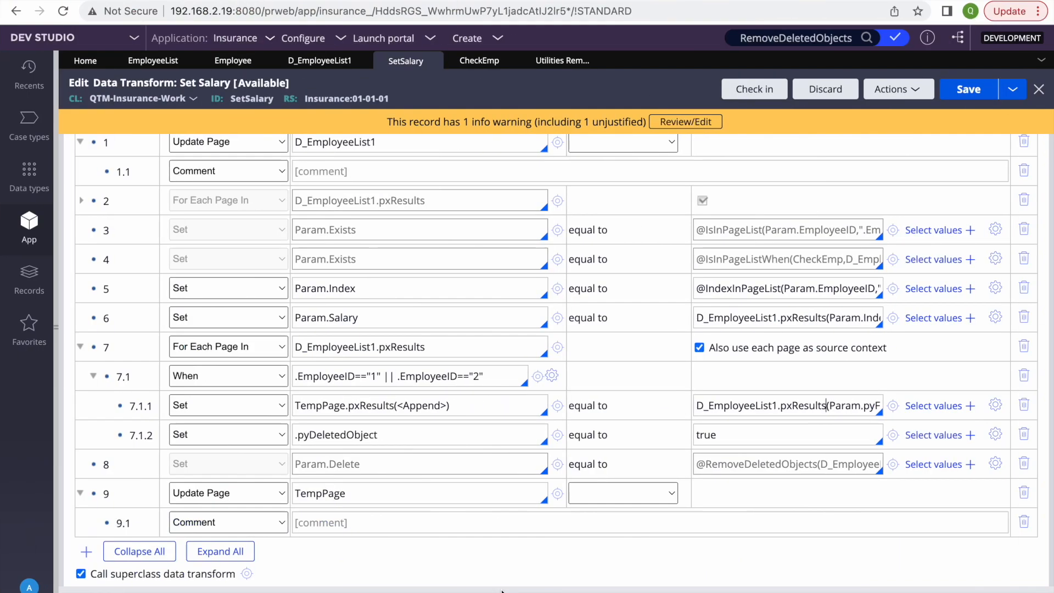
Step: Insert a new Set step directly below step 7.1.1 of the data transform
{"action": "double_click", "coordinate": [353, 409]}
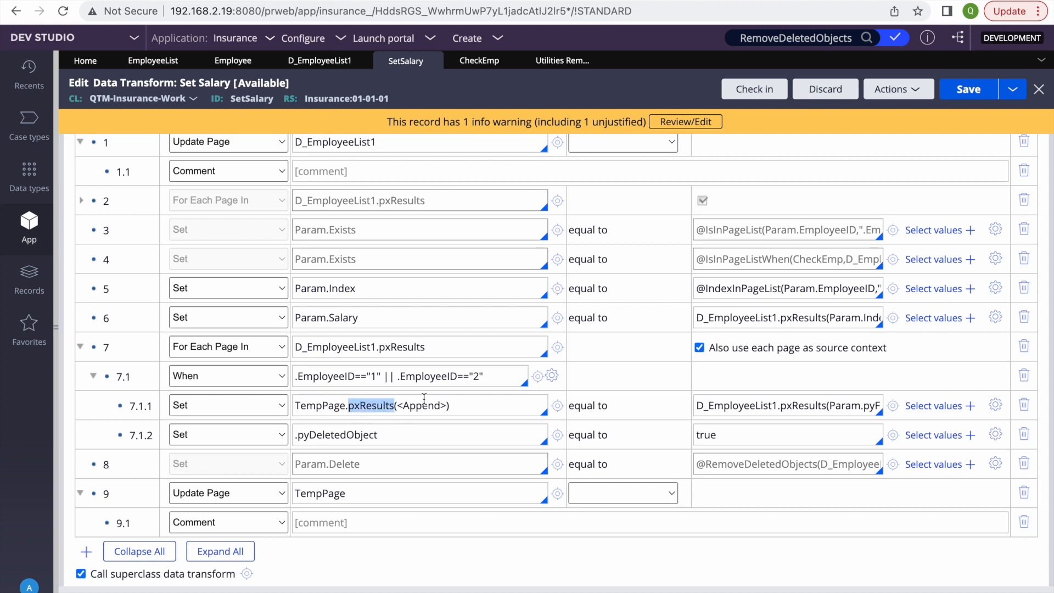
{"action": "right_click", "coordinate": [130, 407]}
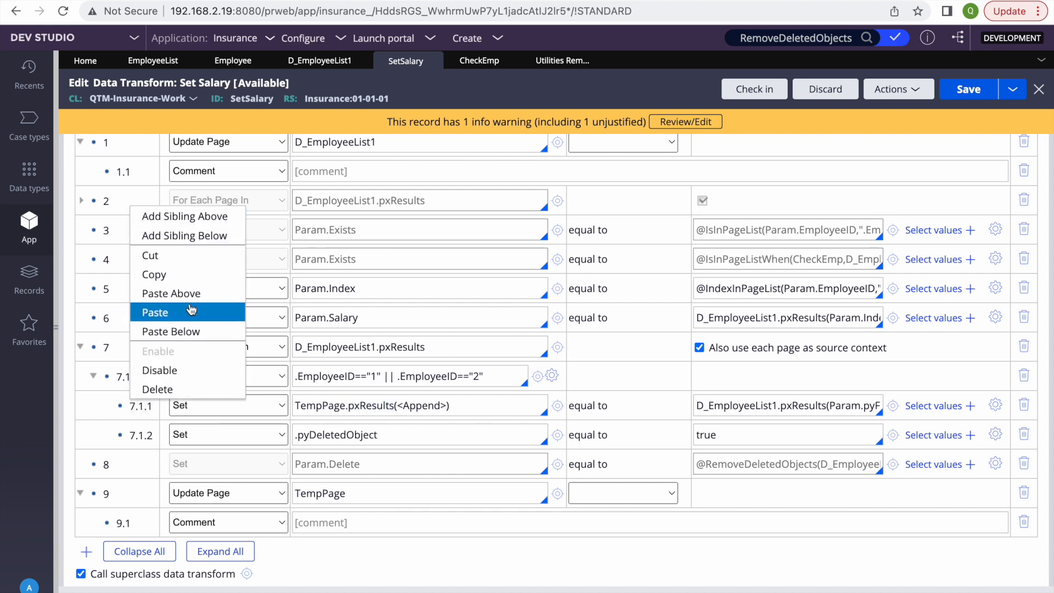
{"action": "left_click", "coordinate": [213, 236]}
{"action": "left_click", "coordinate": [337, 434]}
Step: Set the target of the new step 7.1.2 to TempPage, reusing the page name declared for the data transform
{"action": "type", "text": "tr"}
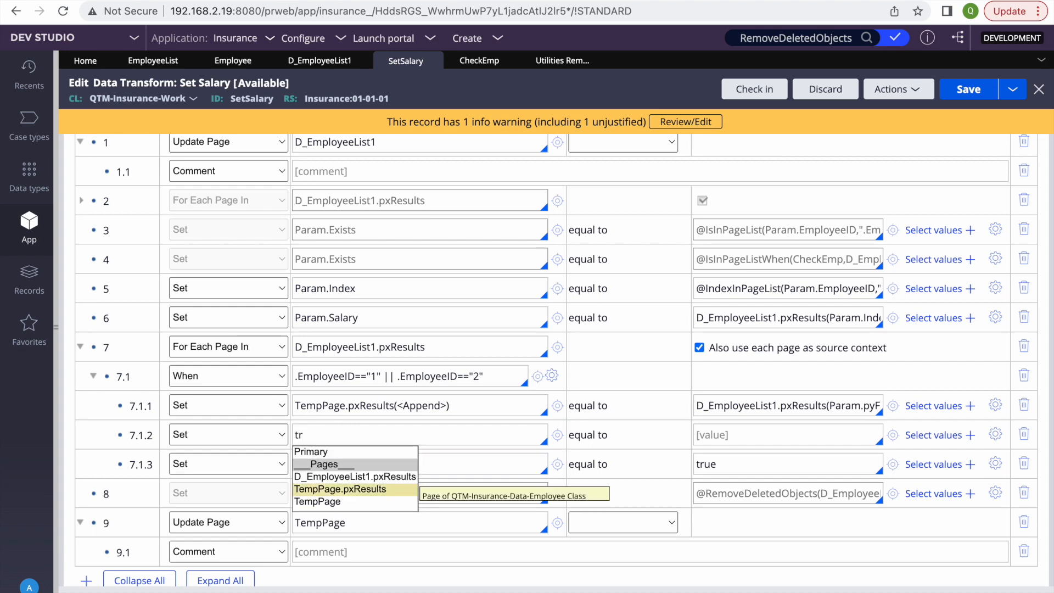
{"action": "scroll", "coordinate": [237, 165], "scroll_direction": "up", "scroll_amount": 2}
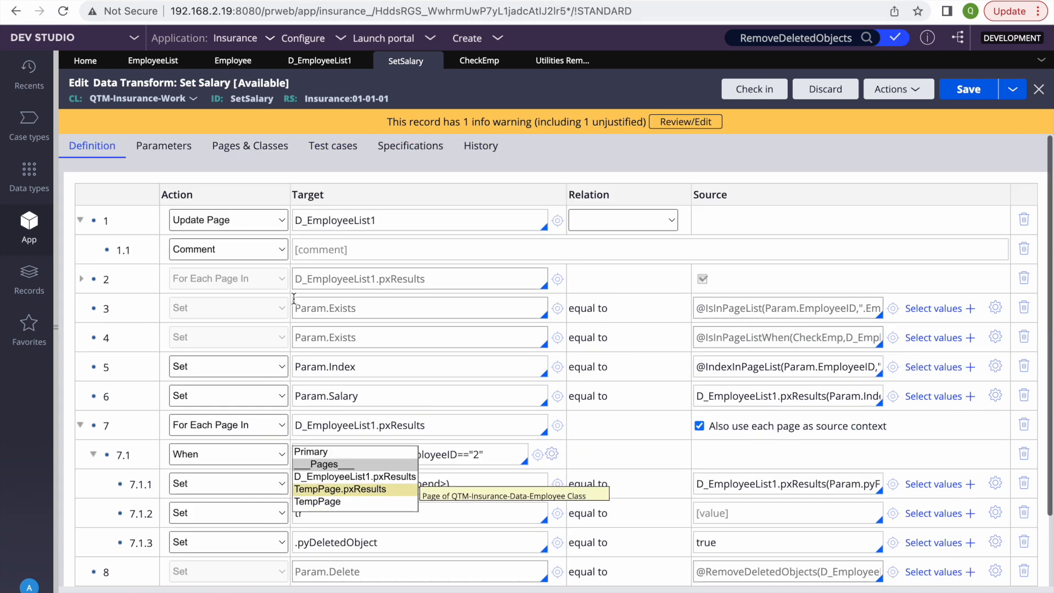
{"action": "left_click", "coordinate": [236, 146]}
{"action": "left_click", "coordinate": [107, 266]}
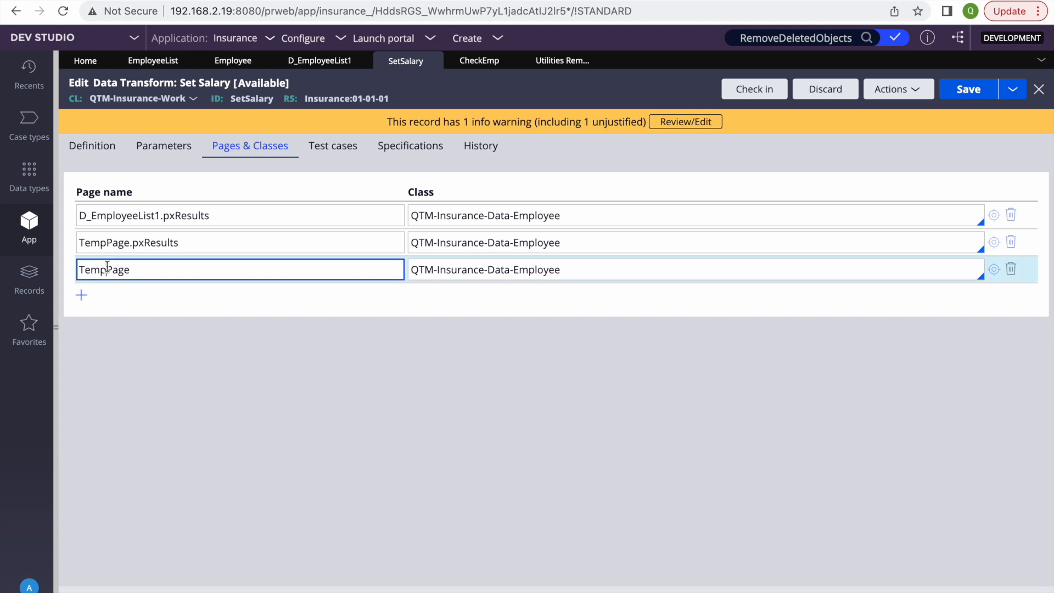
{"action": "double_click", "coordinate": [107, 267]}
{"action": "left_click", "coordinate": [104, 146]}
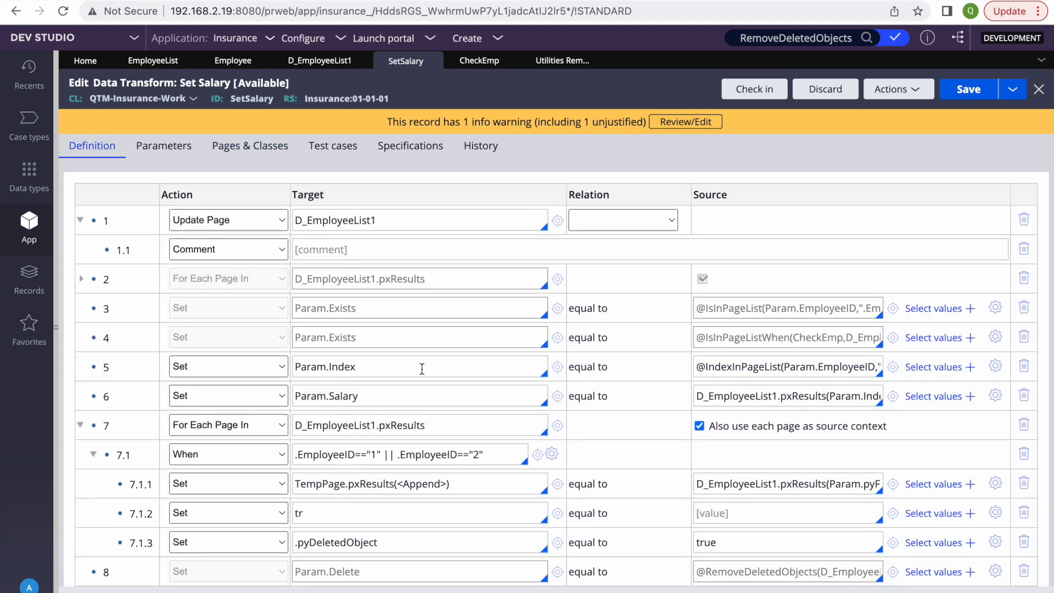
{"action": "type", "text": "TempPage"}
Step: Set the source of step 7.1.2 to the same D_EmployeeList1.pxResults(Param.pyForEachCount) expression as step 7.1.1, and save
{"action": "triple_click", "coordinate": [754, 484]}
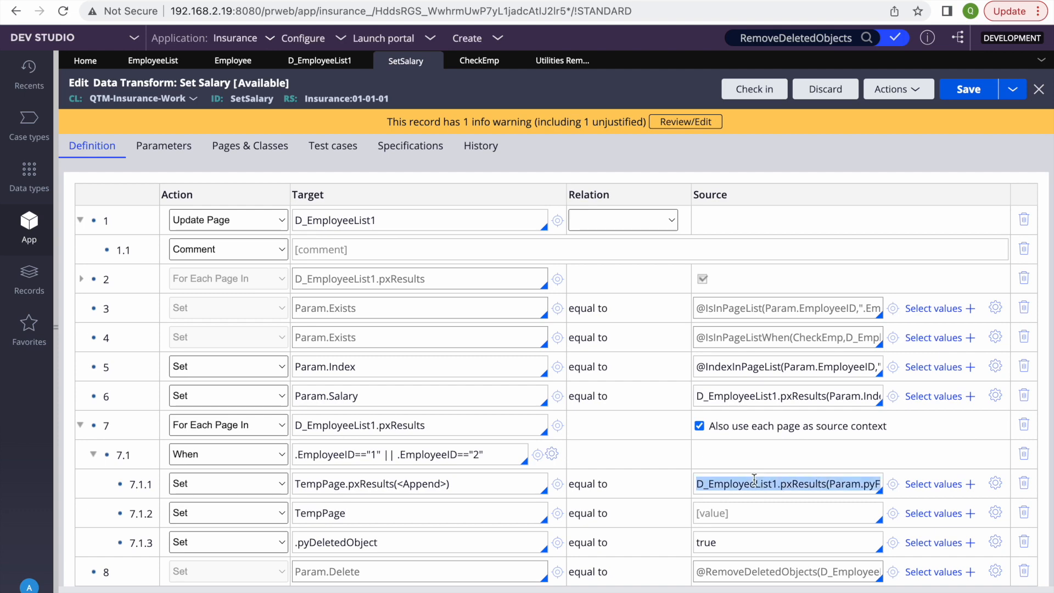
{"action": "key", "text": "ctrl+c"}
{"action": "left_click", "coordinate": [735, 516]}
{"action": "key", "text": "ctrl+v"}
{"action": "left_click", "coordinate": [989, 89]}
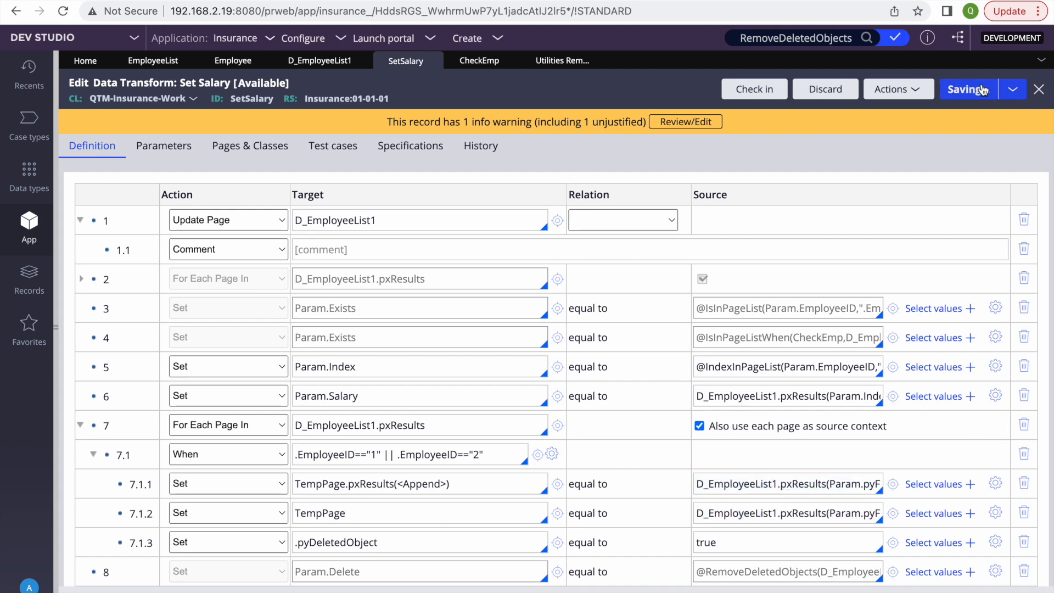
Step: Insert a new step above step 1 with TempPage as its target, reusing the page name from step 7.1.2
{"action": "scroll", "coordinate": [842, 349], "scroll_direction": "down", "scroll_amount": 2}
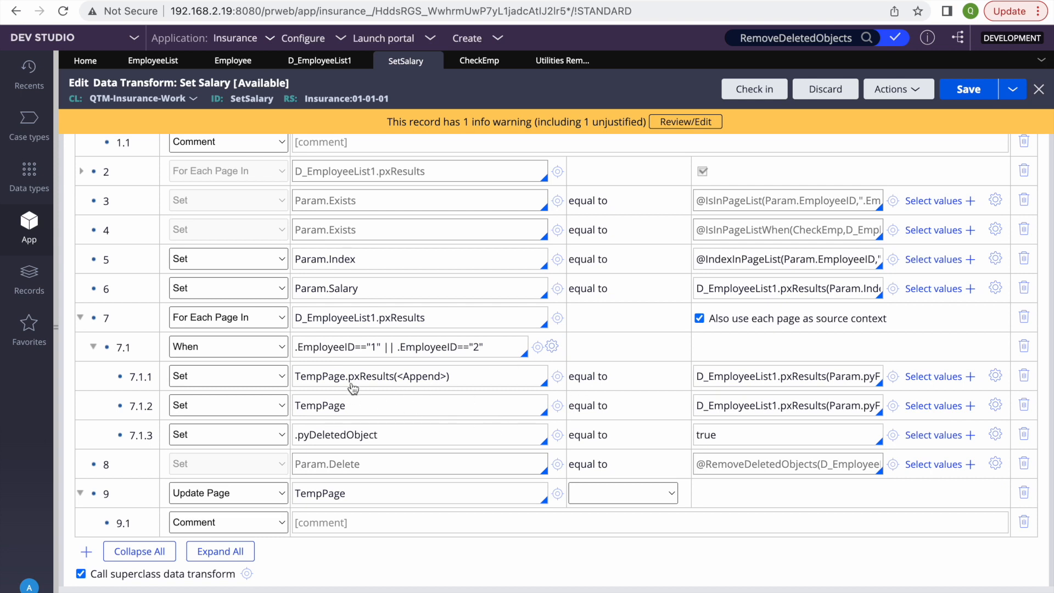
{"action": "double_click", "coordinate": [336, 405]}
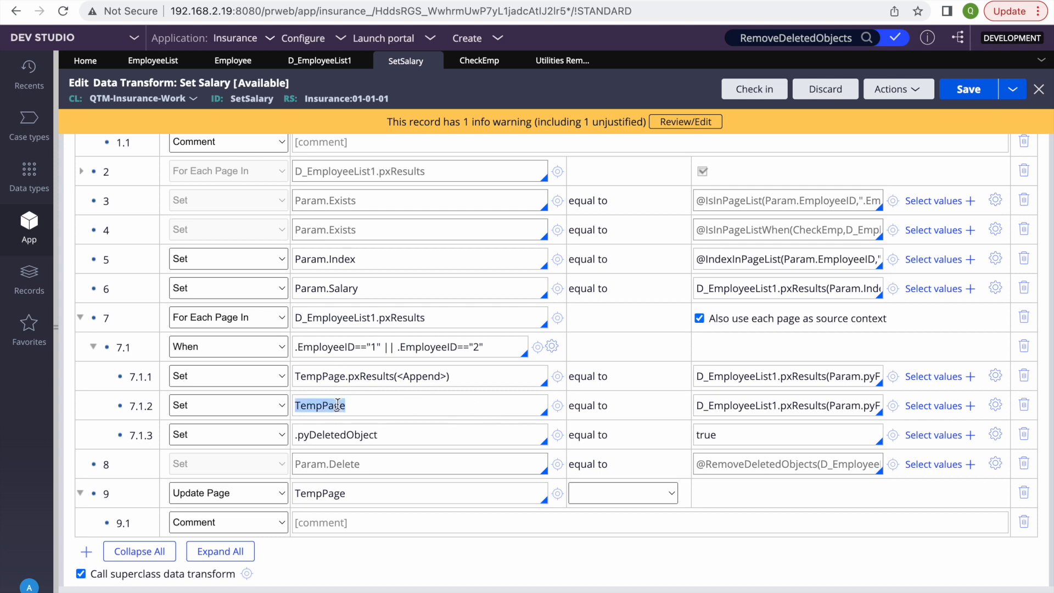
{"action": "left_click", "coordinate": [345, 411]}
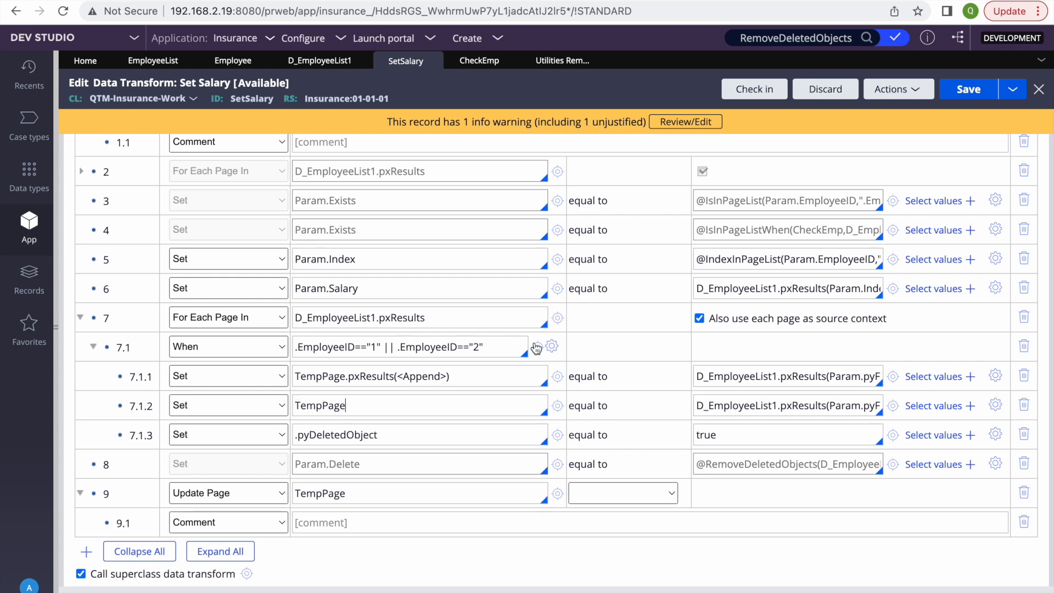
{"action": "double_click", "coordinate": [324, 405]}
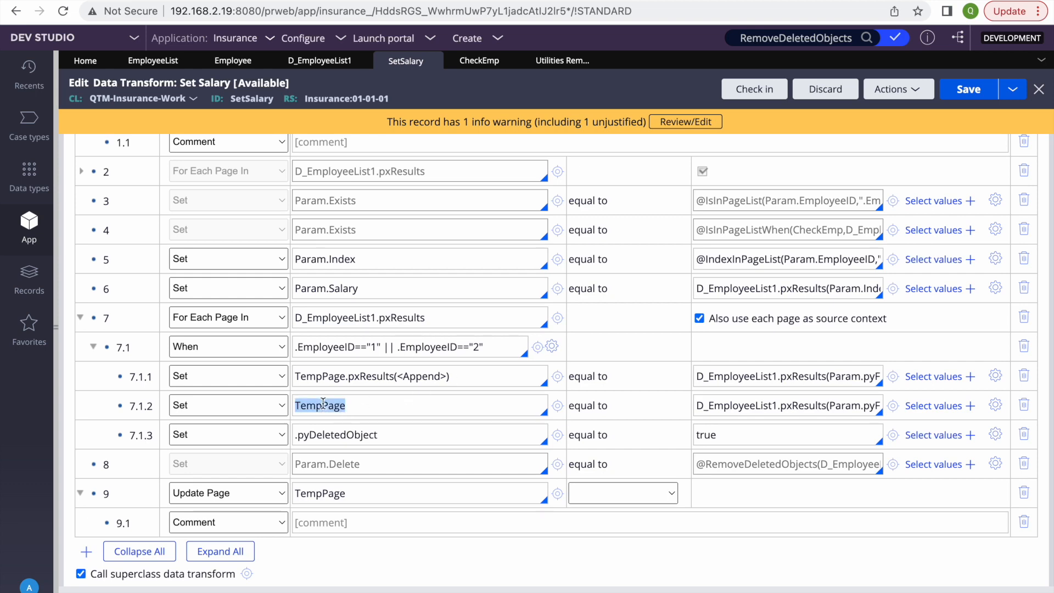
{"action": "scroll", "coordinate": [244, 175], "scroll_direction": "up", "scroll_amount": 3}
{"action": "right_click", "coordinate": [113, 219]}
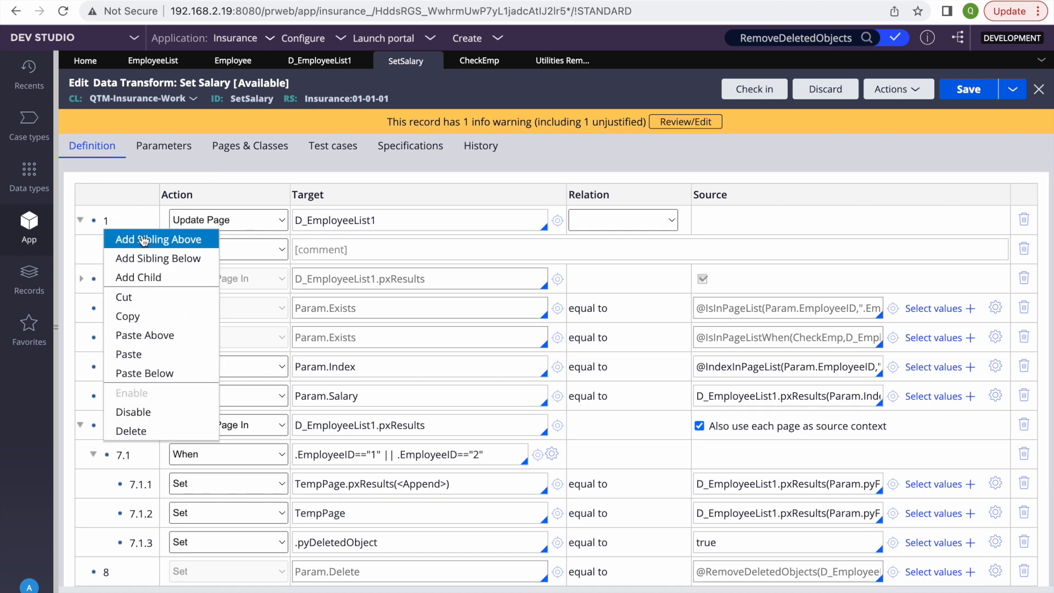
{"action": "left_click", "coordinate": [143, 240]}
{"action": "left_click", "coordinate": [371, 228]}
{"action": "key", "text": "ctrl+v"}
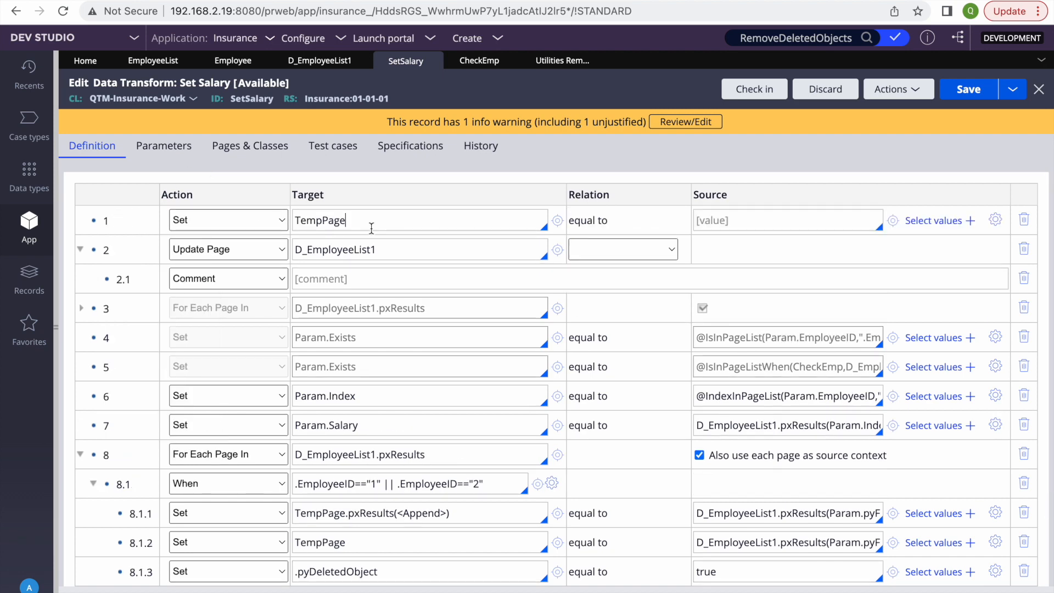
Step: Change the action of the TempPage step 1 to Remove and save the data transform
{"action": "left_click", "coordinate": [258, 221]}
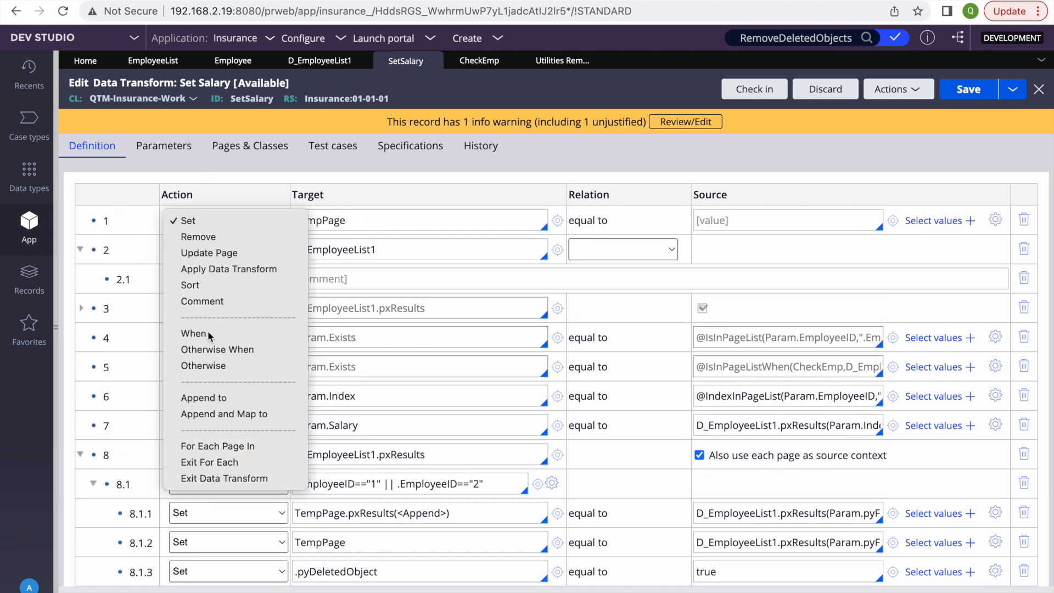
{"action": "left_click", "coordinate": [218, 237]}
{"action": "left_click", "coordinate": [970, 88]}
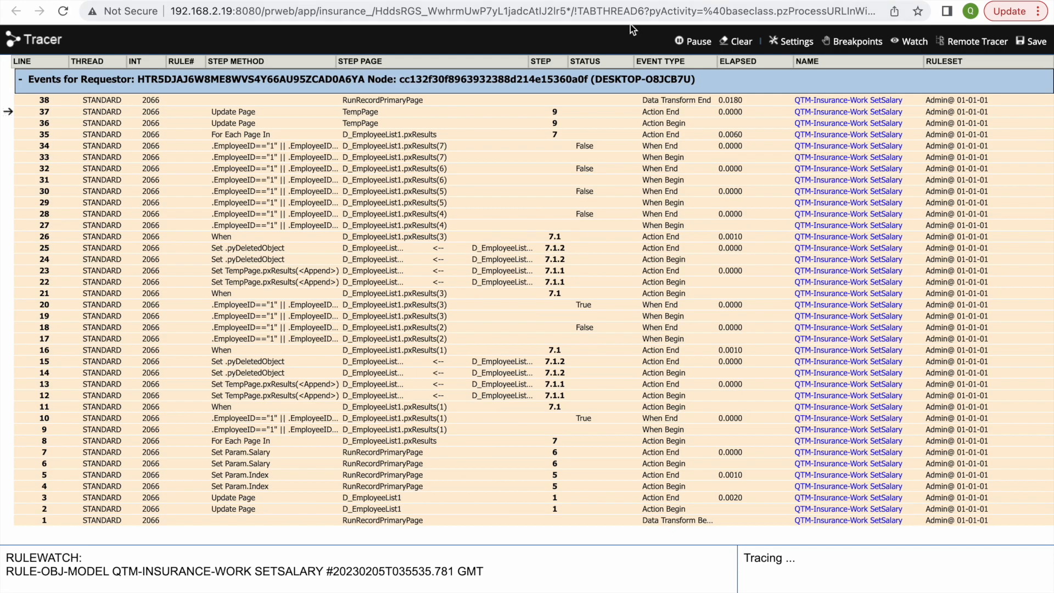
Step: Clear the Tracer, run Set Salary again and examine the TempPage properties, including EmployeeID, from the last Update Page event
{"action": "left_click", "coordinate": [739, 42]}
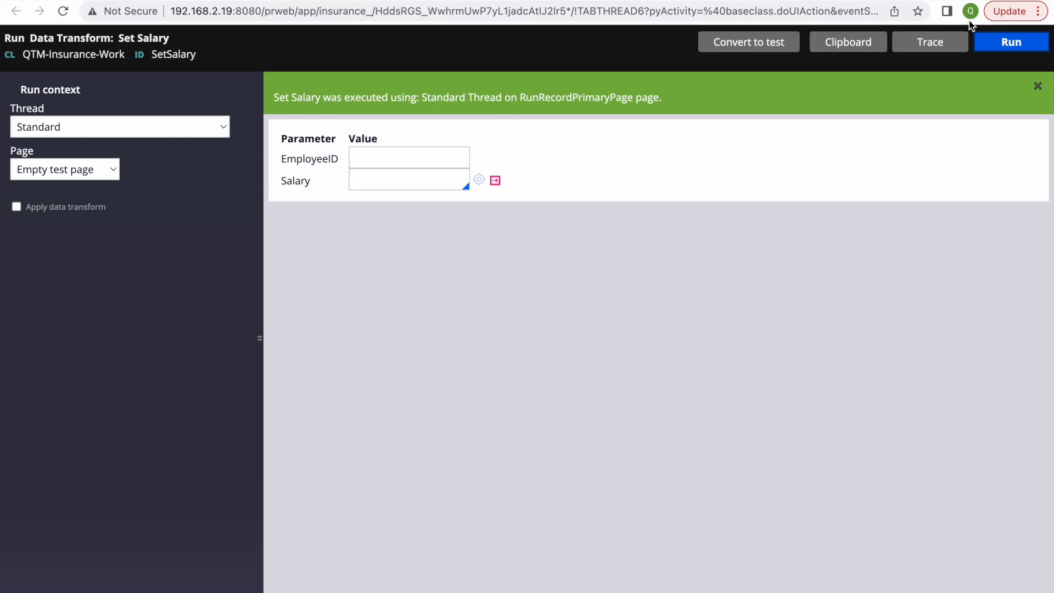
{"action": "left_click", "coordinate": [1011, 42]}
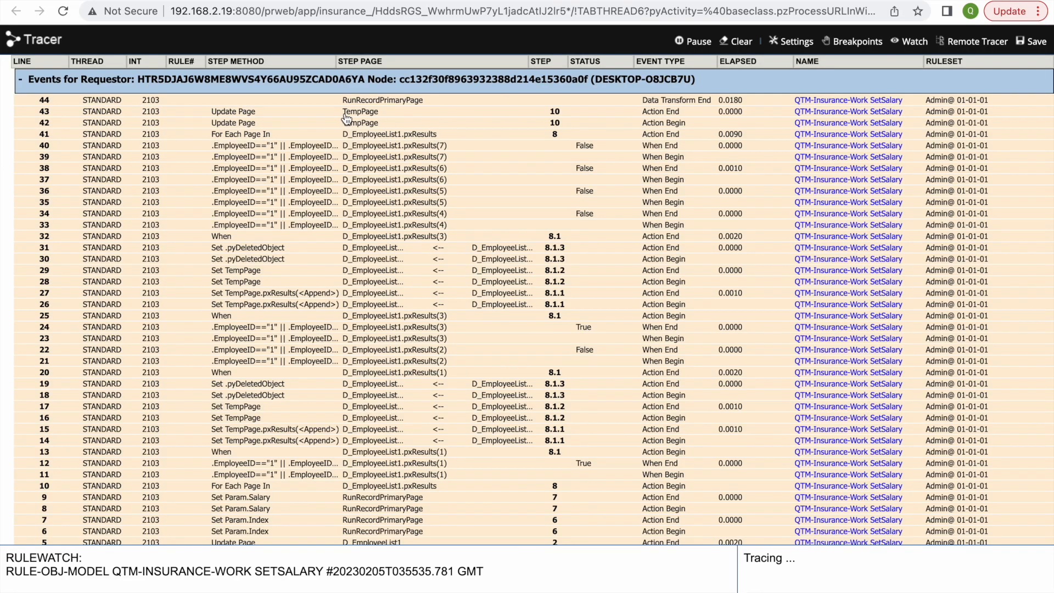
{"action": "left_click", "coordinate": [366, 115]}
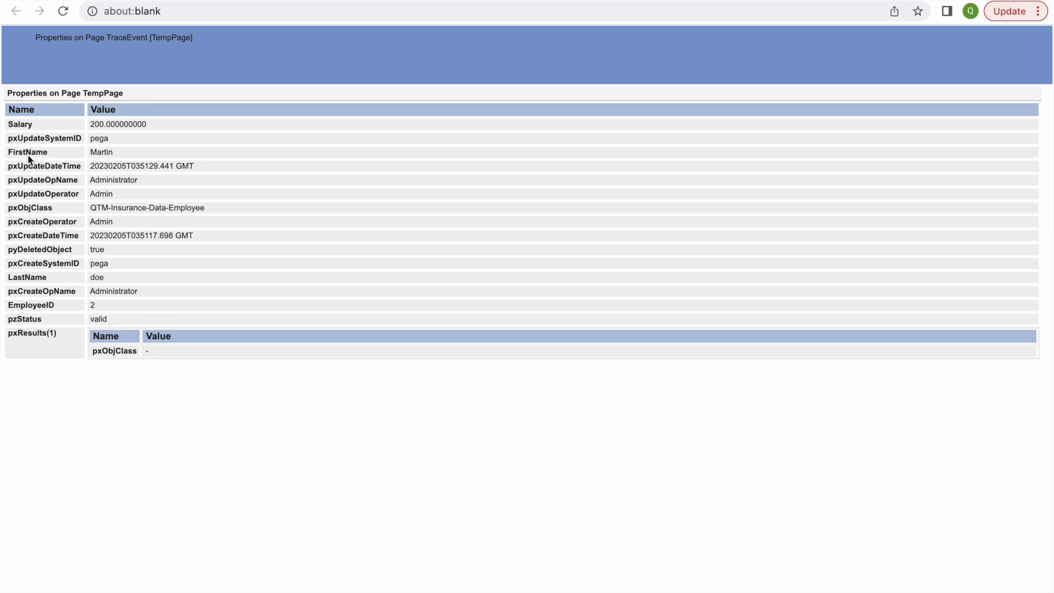
{"action": "left_click_drag", "start_coordinate": [116, 328], "coordinate": [1, 123]}
{"action": "left_click", "coordinate": [314, 242]}
{"action": "double_click", "coordinate": [86, 307]}
{"action": "left_click", "coordinate": [242, 1]}
Step: Disable step 8.1.1, which appends to TempPage.pxResults, and save the data transform
{"action": "scroll", "coordinate": [383, 363], "scroll_direction": "down", "scroll_amount": 3}
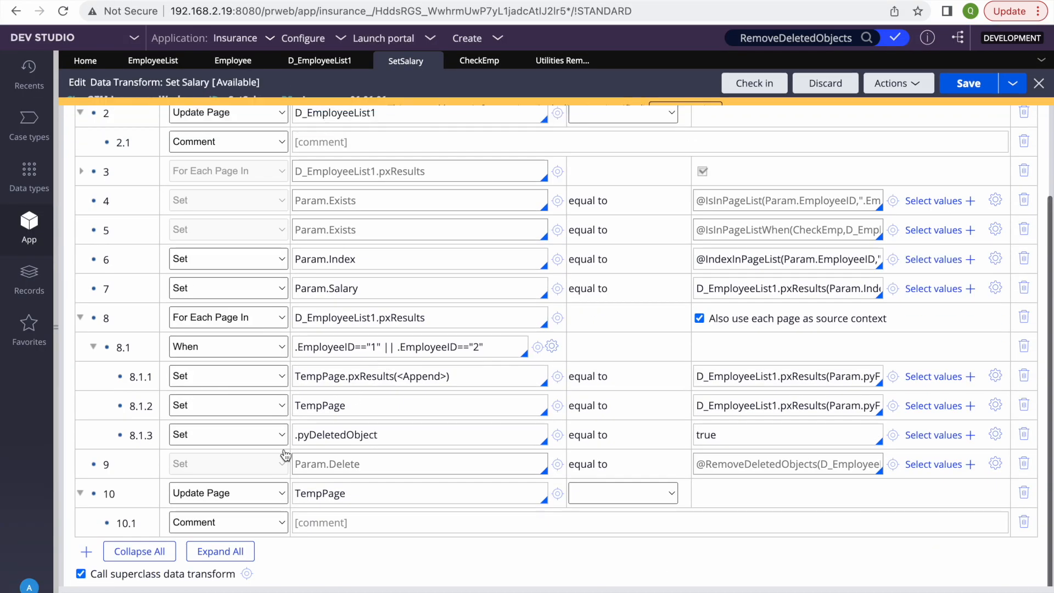
{"action": "double_click", "coordinate": [346, 396]}
{"action": "left_click", "coordinate": [328, 383]}
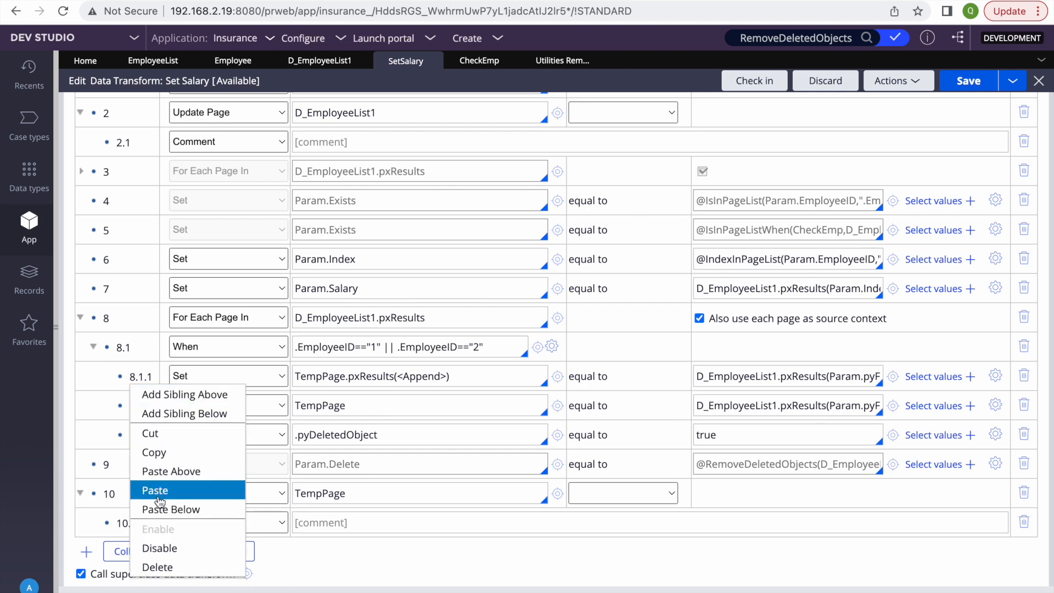
{"action": "left_click", "coordinate": [159, 548]}
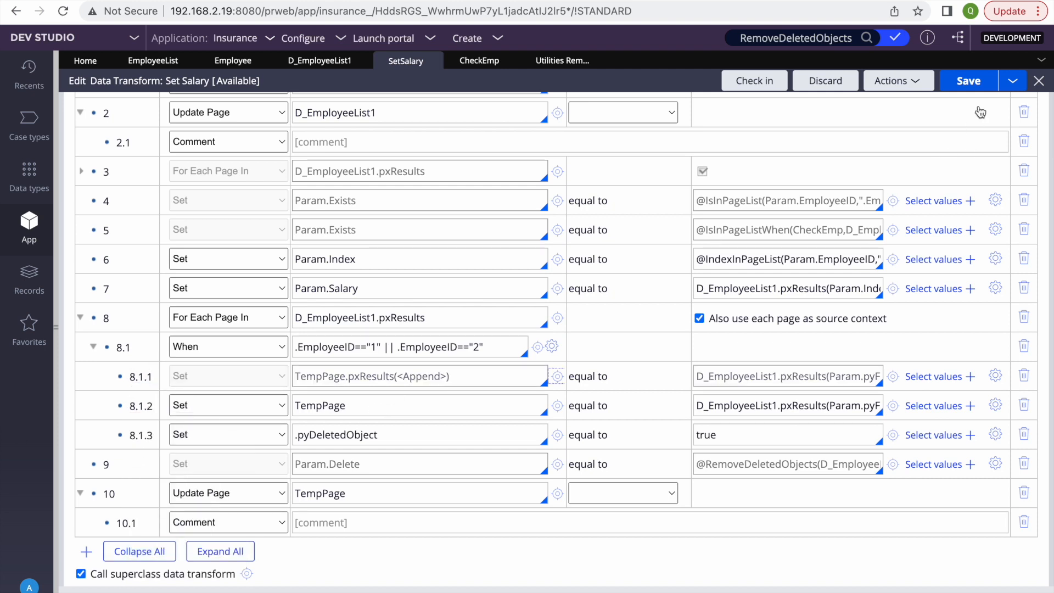
Step: Run Set Salary once more and open the TempPage properties from the Update Page event of step 10
{"action": "left_click", "coordinate": [357, 1]}
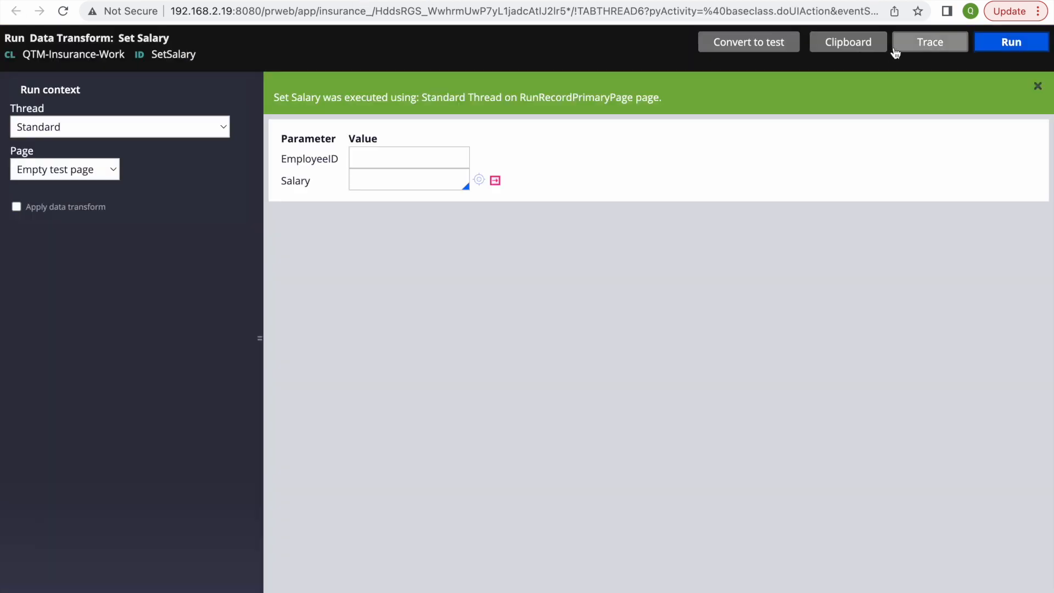
{"action": "left_click", "coordinate": [1016, 43]}
{"action": "left_click", "coordinate": [347, 0]}
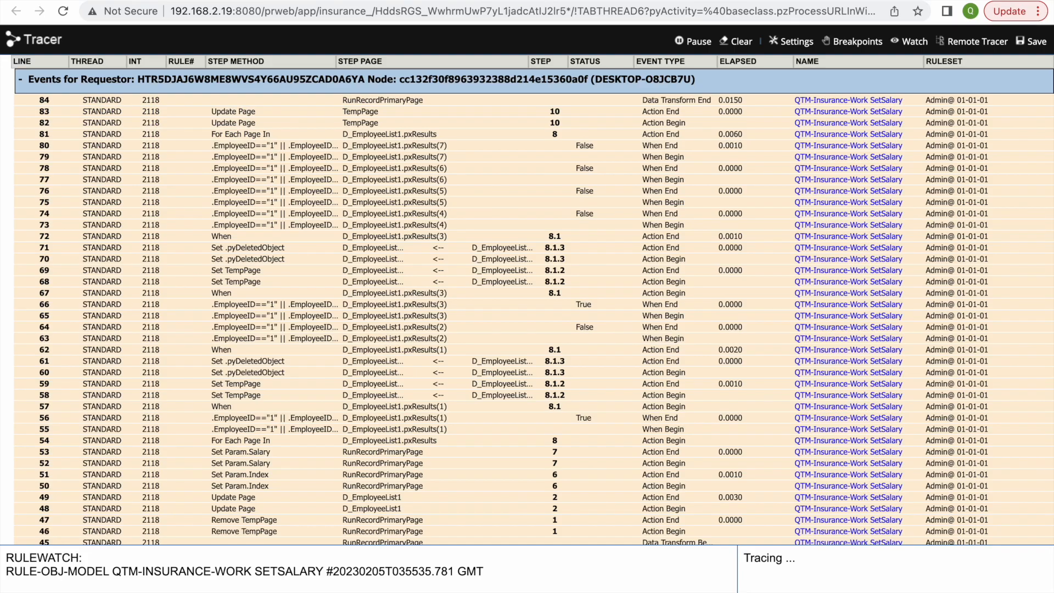
{"action": "left_click", "coordinate": [358, 111]}
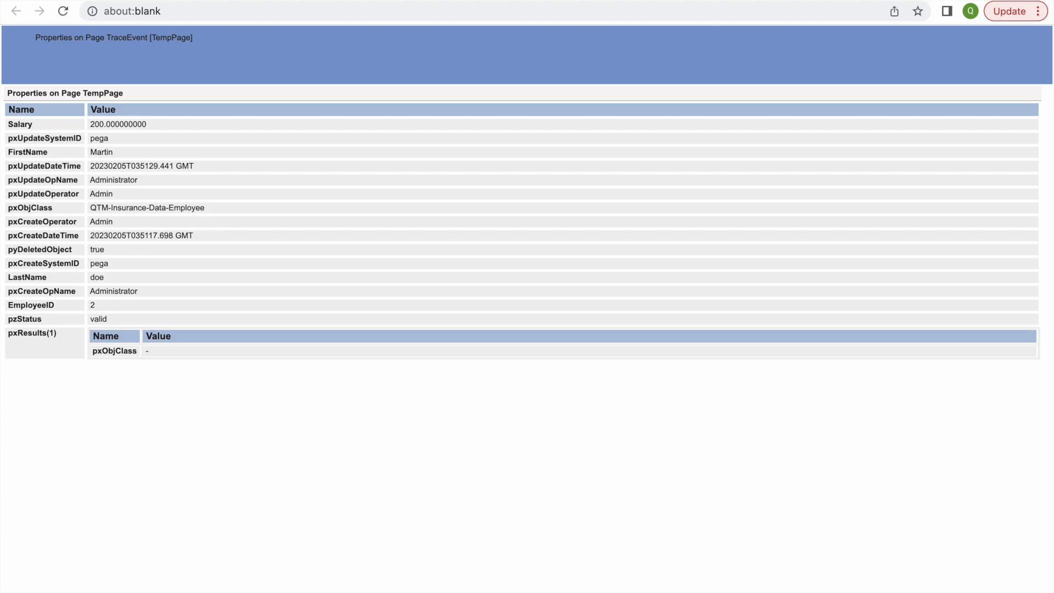
Step: Clear the Tracer, rerun Set Salary and examine the TempPage properties from the Update Page event of step 10
{"action": "left_click", "coordinate": [706, 1]}
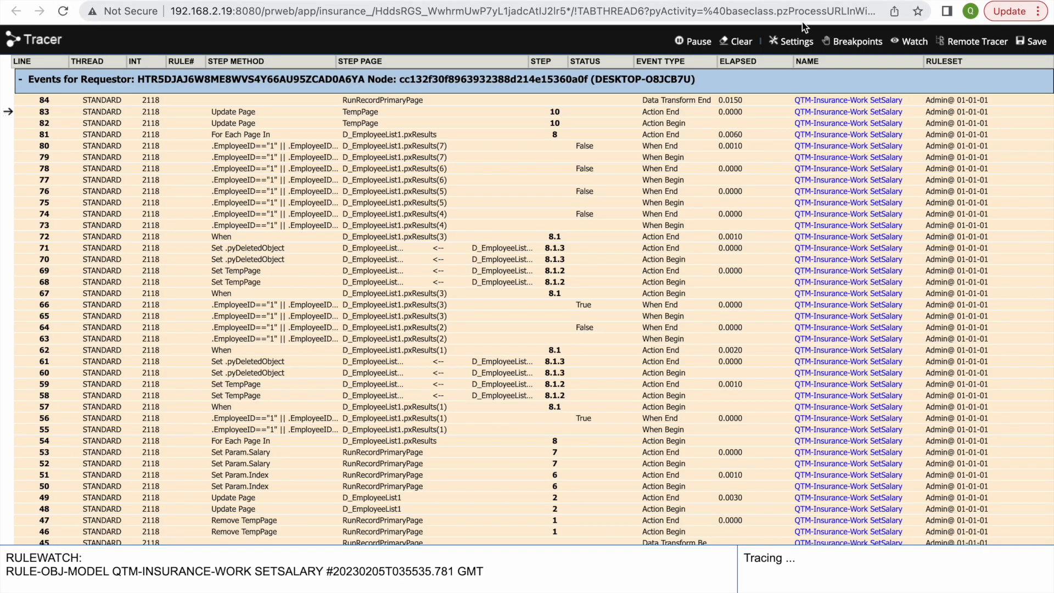
{"action": "left_click", "coordinate": [737, 41]}
{"action": "left_click", "coordinate": [502, 1]}
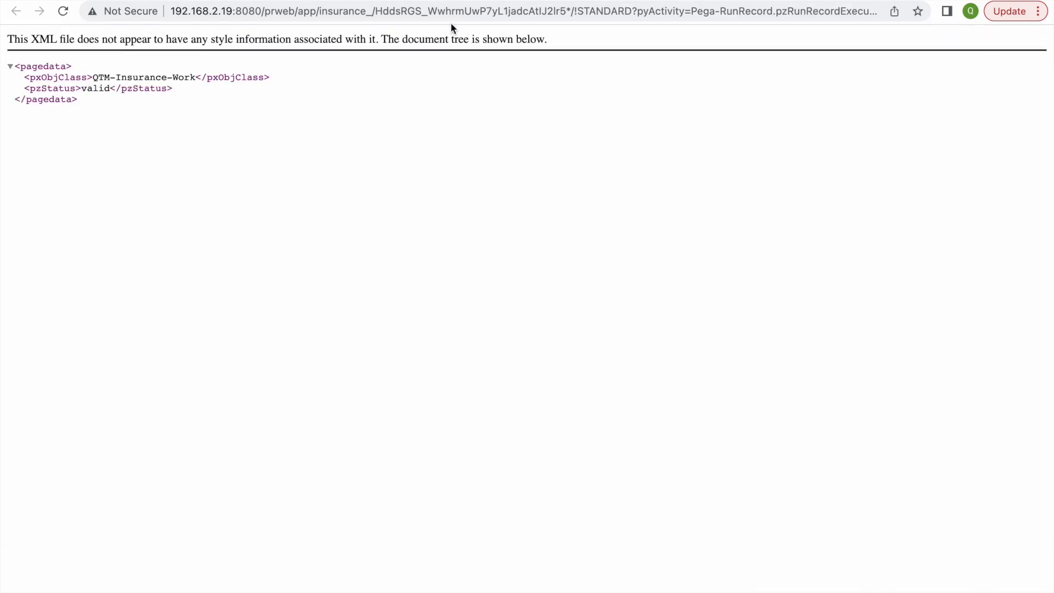
{"action": "left_click", "coordinate": [502, 0]}
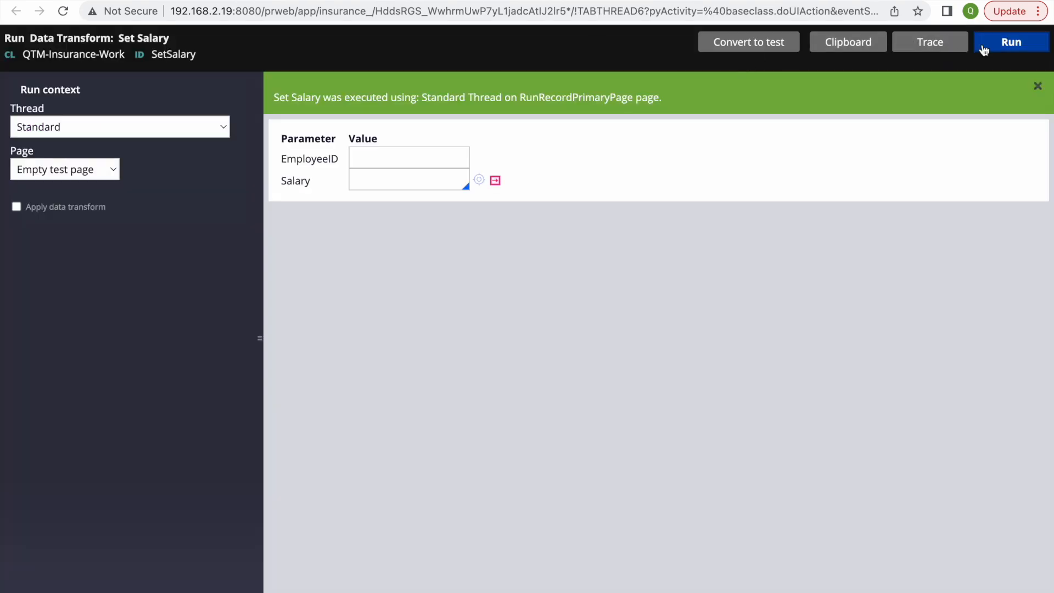
{"action": "left_click", "coordinate": [998, 49]}
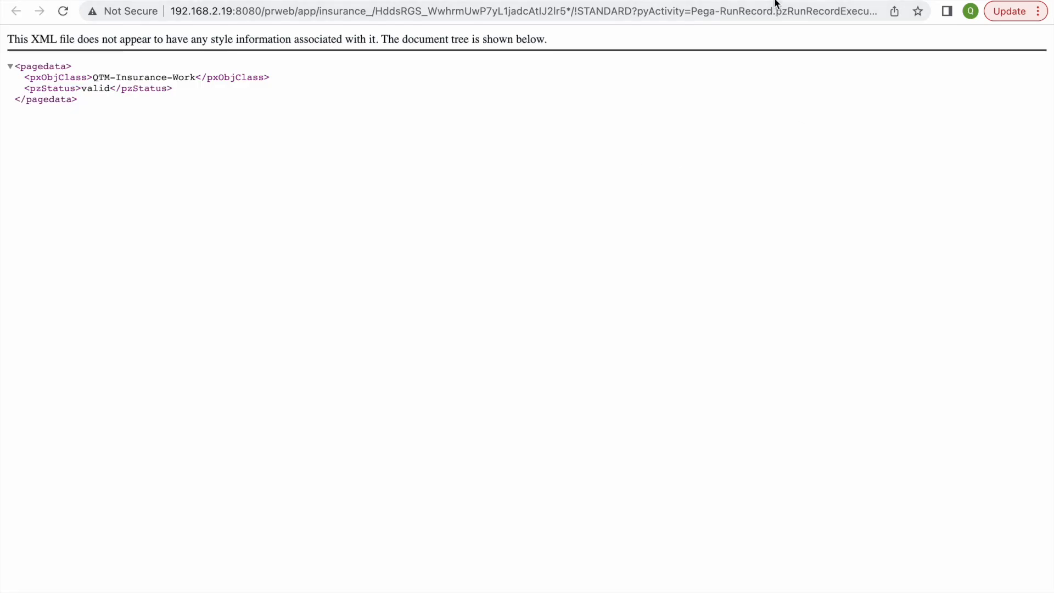
{"action": "left_click", "coordinate": [439, 0]}
{"action": "left_click", "coordinate": [353, 113]}
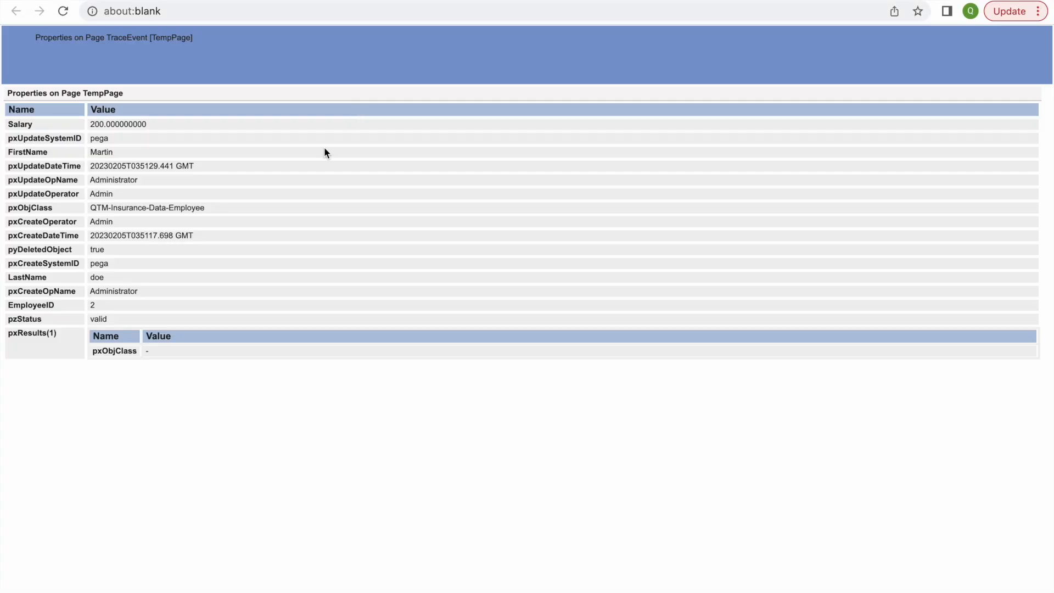
{"action": "left_click_drag", "start_coordinate": [113, 313], "coordinate": [75, 124]}
{"action": "left_click", "coordinate": [320, 227]}
{"action": "left_click", "coordinate": [245, 1]}
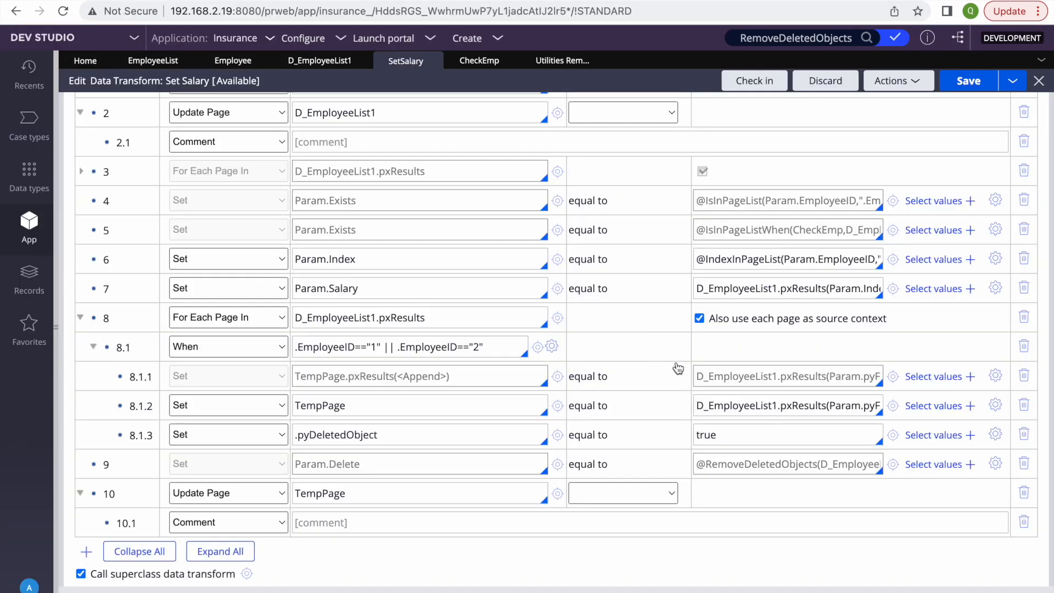
Step: Switch to the Pega Clipboard, select the Standard thread and examine the TempPage user page and its pxResults(1) entry
{"action": "left_click", "coordinate": [759, 413]}
{"action": "key", "text": "F4"}
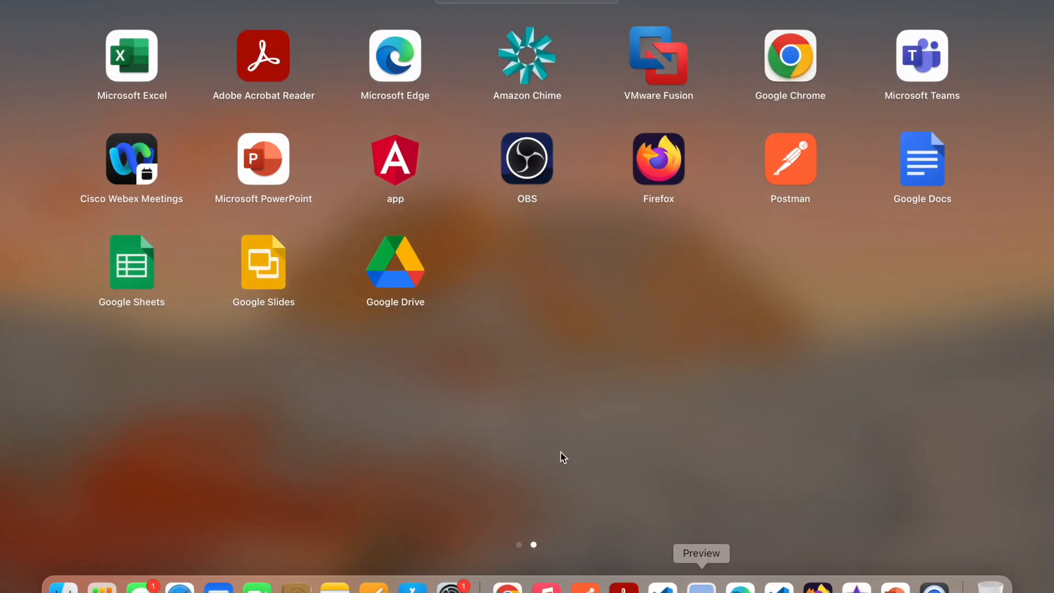
{"action": "left_click", "coordinate": [507, 590]}
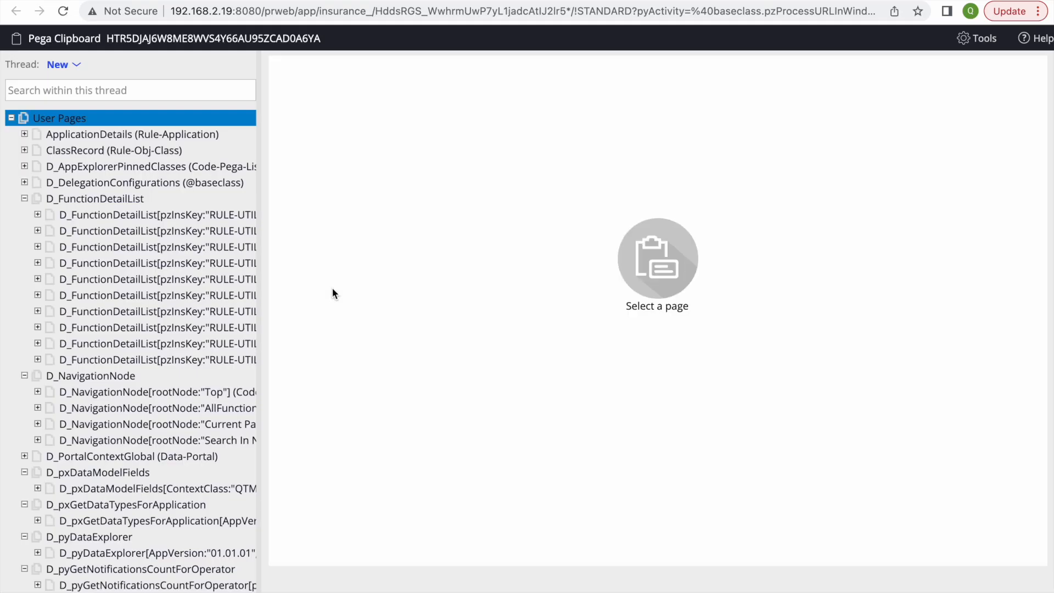
{"action": "scroll", "coordinate": [180, 369], "scroll_direction": "down", "scroll_amount": 15}
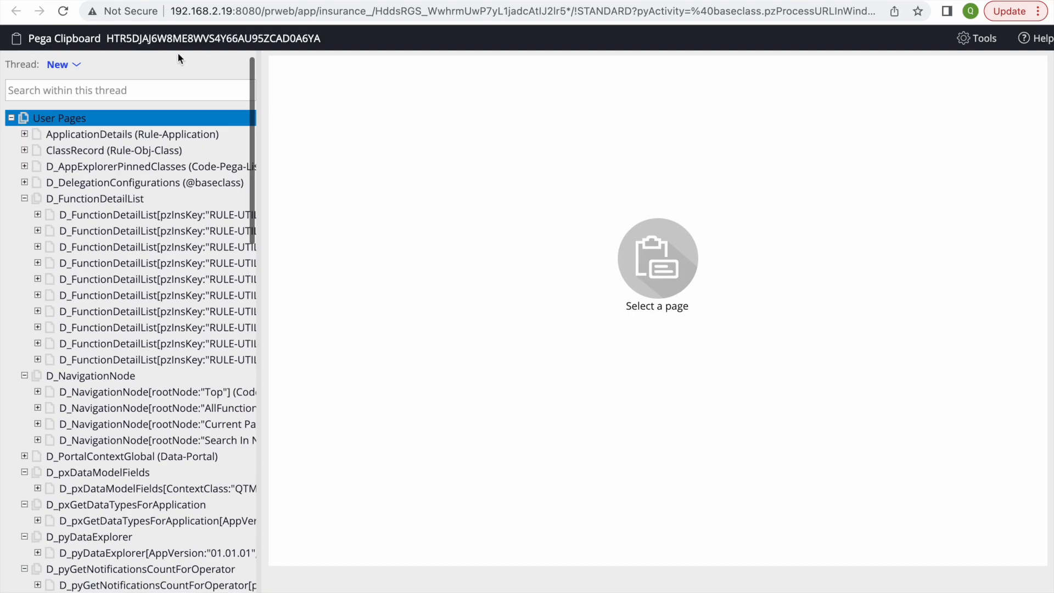
{"action": "left_click", "coordinate": [78, 67]}
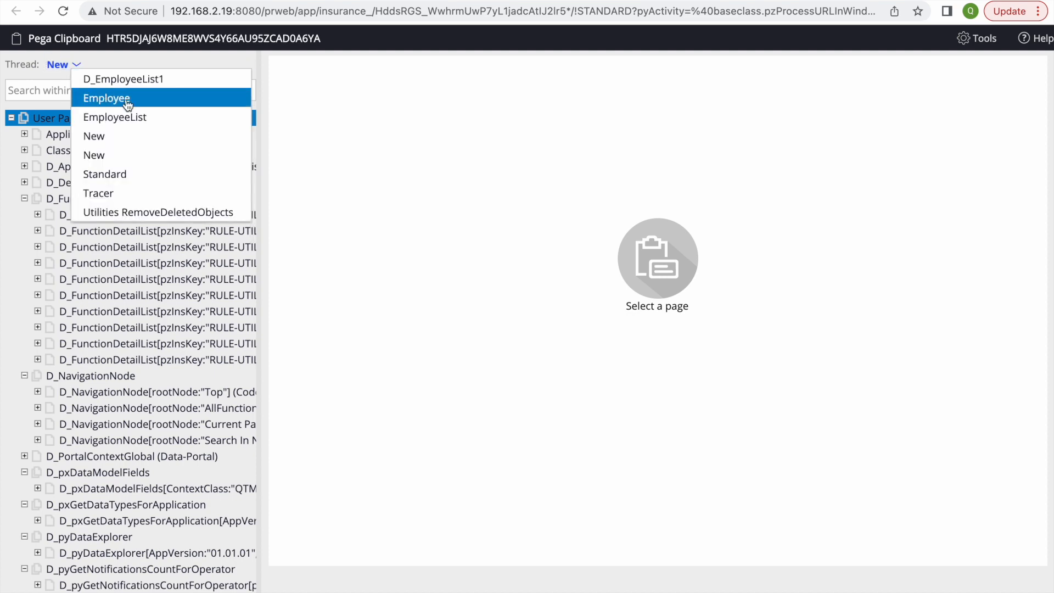
{"action": "left_click", "coordinate": [91, 174]}
{"action": "scroll", "coordinate": [94, 170], "scroll_direction": "down", "scroll_amount": 15}
{"action": "scroll", "coordinate": [37, 430], "scroll_direction": "down", "scroll_amount": 15}
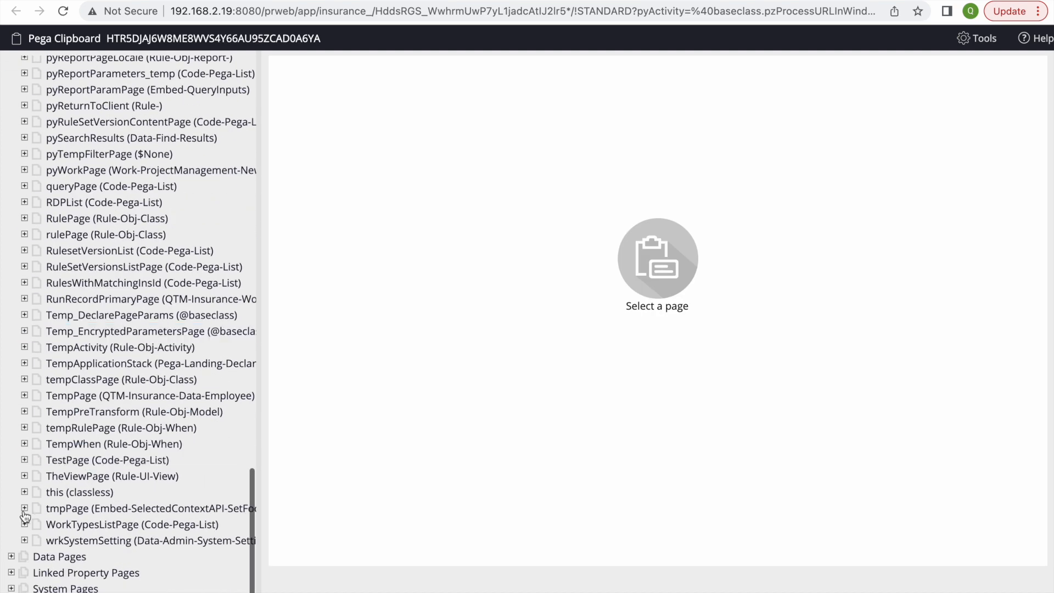
{"action": "left_click", "coordinate": [28, 396]}
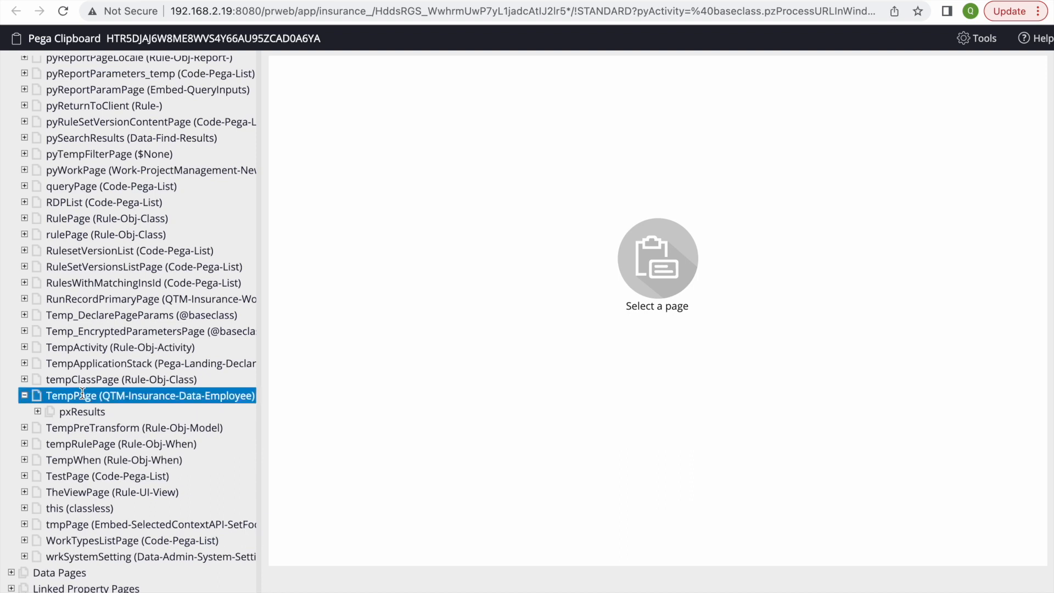
{"action": "left_click", "coordinate": [37, 411]}
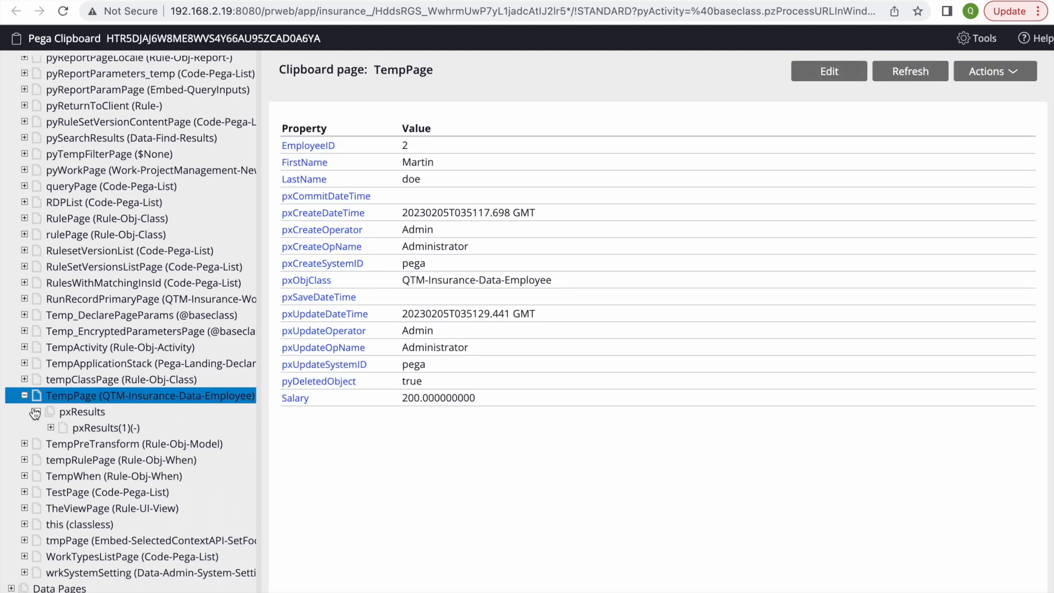
{"action": "left_click", "coordinate": [91, 428]}
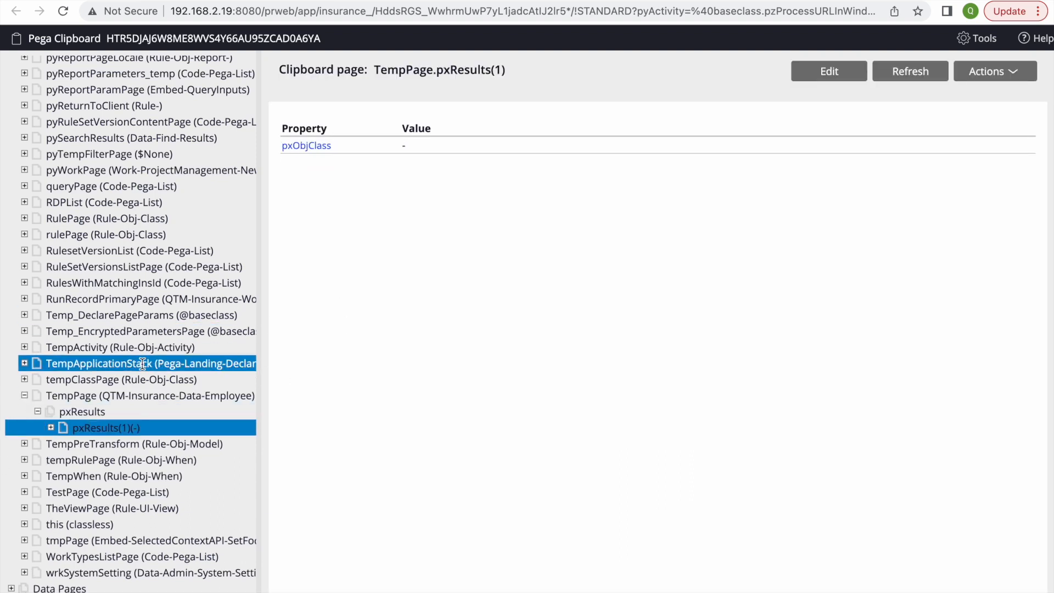
{"action": "left_click", "coordinate": [122, 396]}
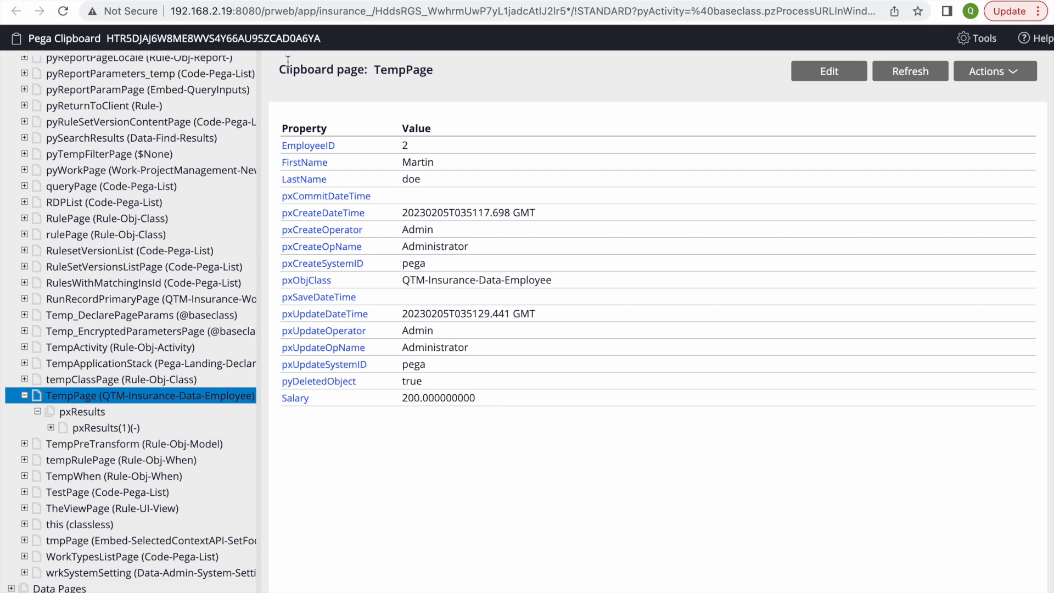
Step: Return to the Set Salary data transform and delete the TempPage.pxResults entry from its page and class definitions
{"action": "left_click", "coordinate": [242, 1]}
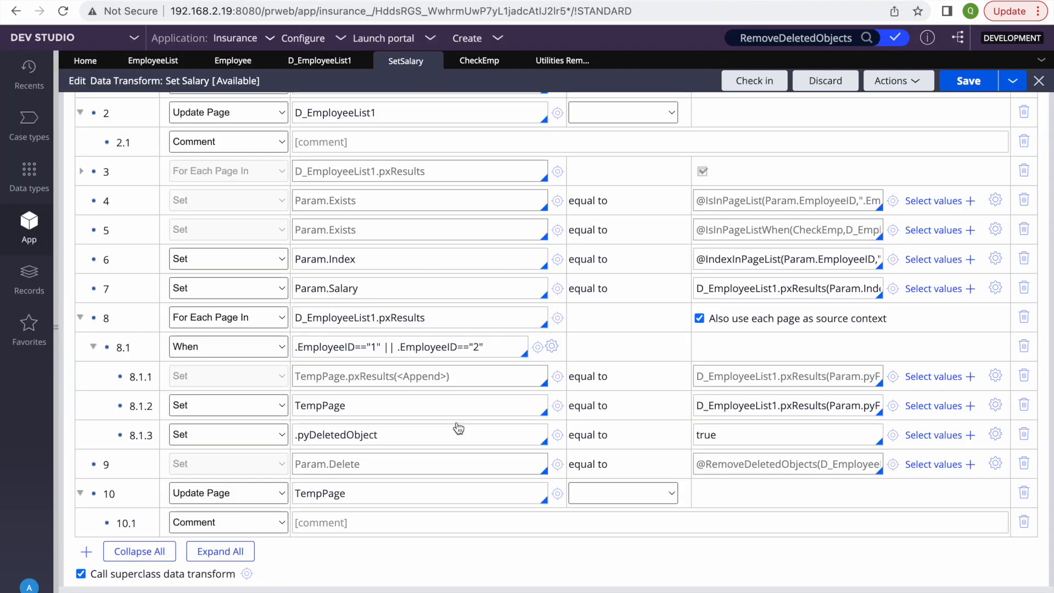
{"action": "scroll", "coordinate": [459, 428], "scroll_direction": "up", "scroll_amount": 4}
{"action": "left_click", "coordinate": [247, 146]}
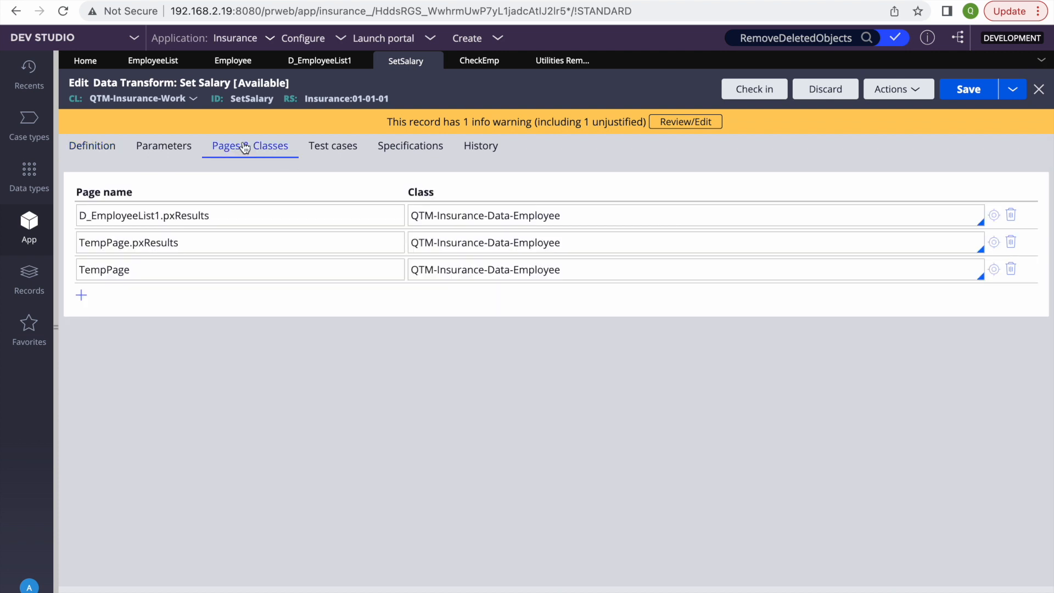
{"action": "left_click", "coordinate": [1022, 247]}
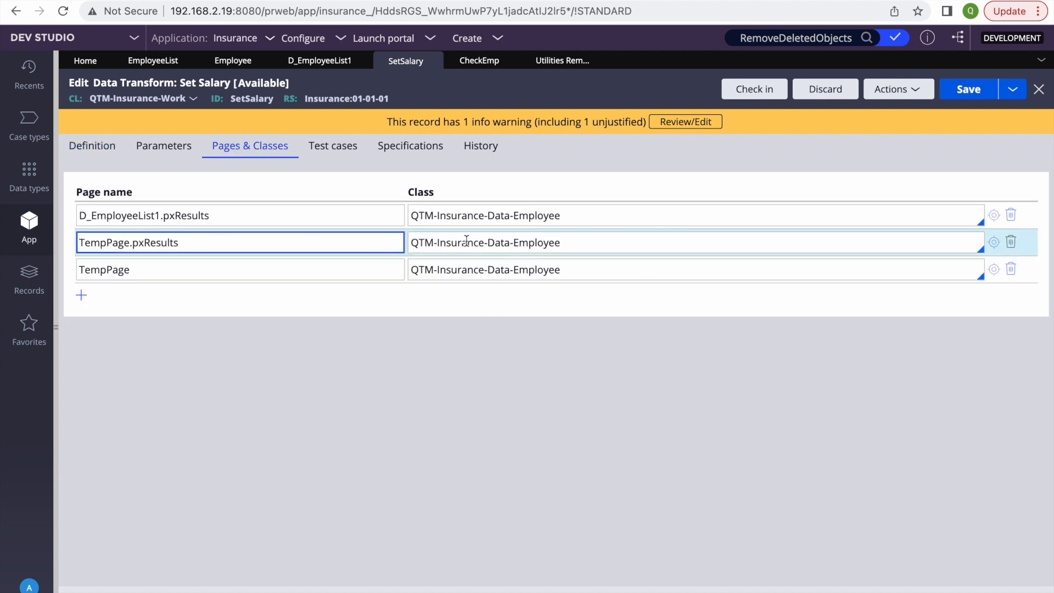
{"action": "left_click", "coordinate": [1011, 242]}
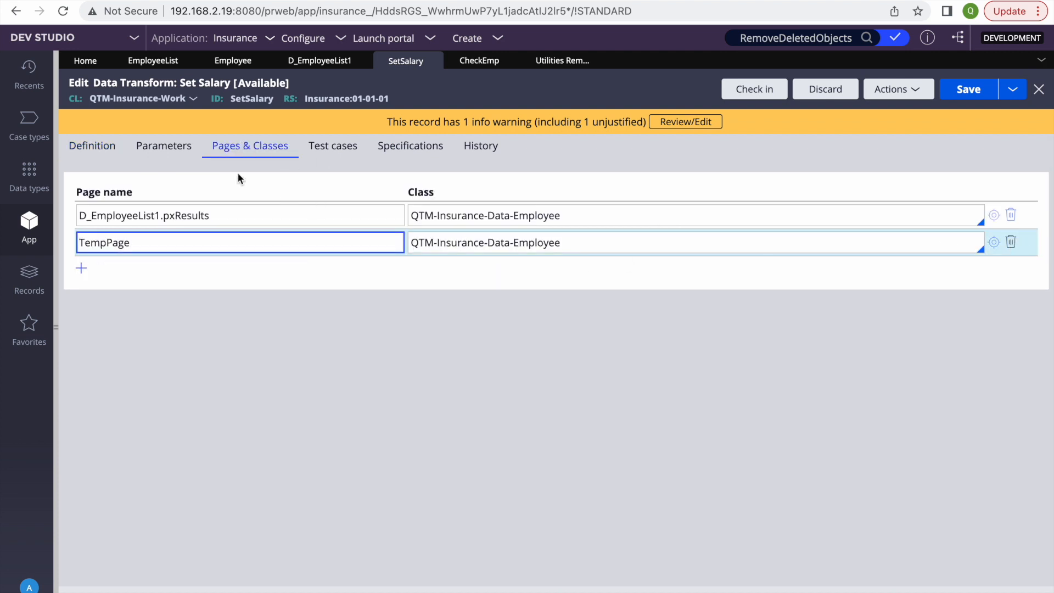
Step: Examine the targets and sources of steps 8.1.1 and 8.1.2 that copy D_EmployeeList1 items into TempPage.pxResults and TempPage
{"action": "left_click", "coordinate": [80, 145]}
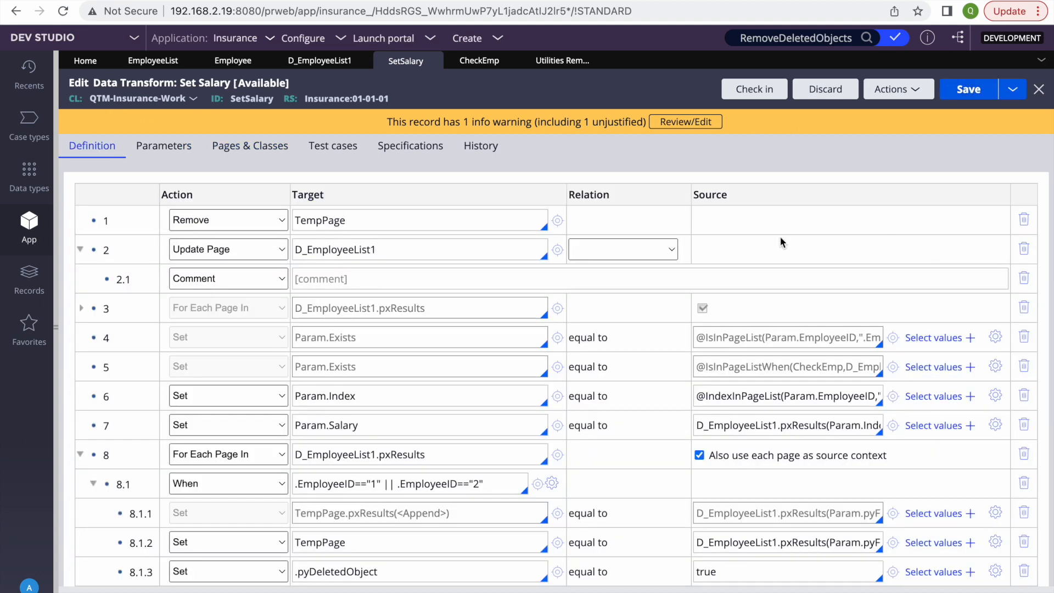
{"action": "scroll", "coordinate": [784, 343], "scroll_direction": "down", "scroll_amount": 3}
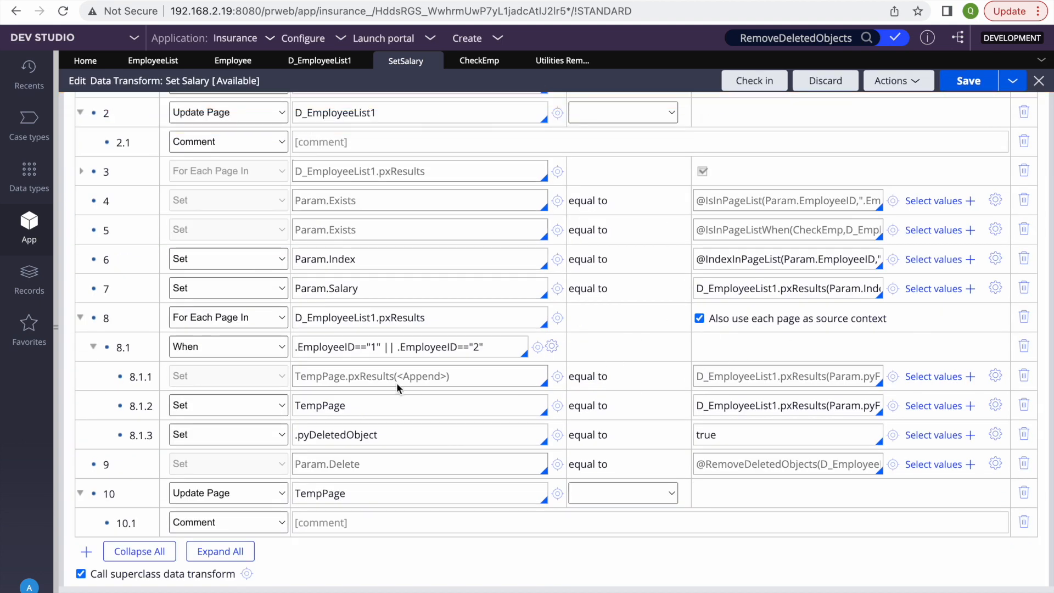
{"action": "double_click", "coordinate": [816, 376]}
{"action": "left_click", "coordinate": [815, 376]}
{"action": "left_click", "coordinate": [451, 373]}
{"action": "triple_click", "coordinate": [730, 374]}
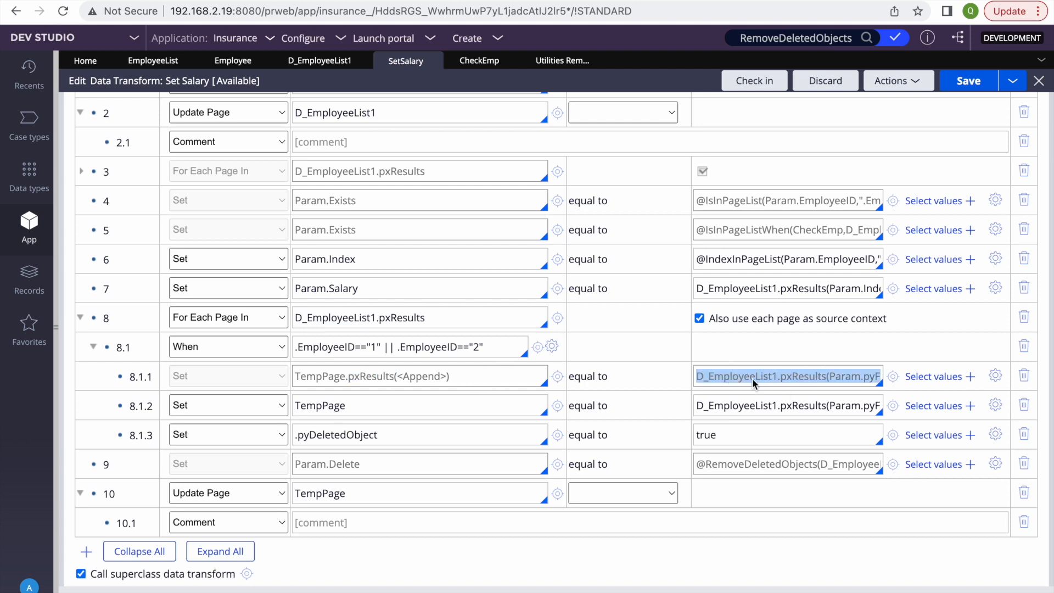
{"action": "left_click", "coordinate": [753, 379]}
{"action": "double_click", "coordinate": [867, 377]}
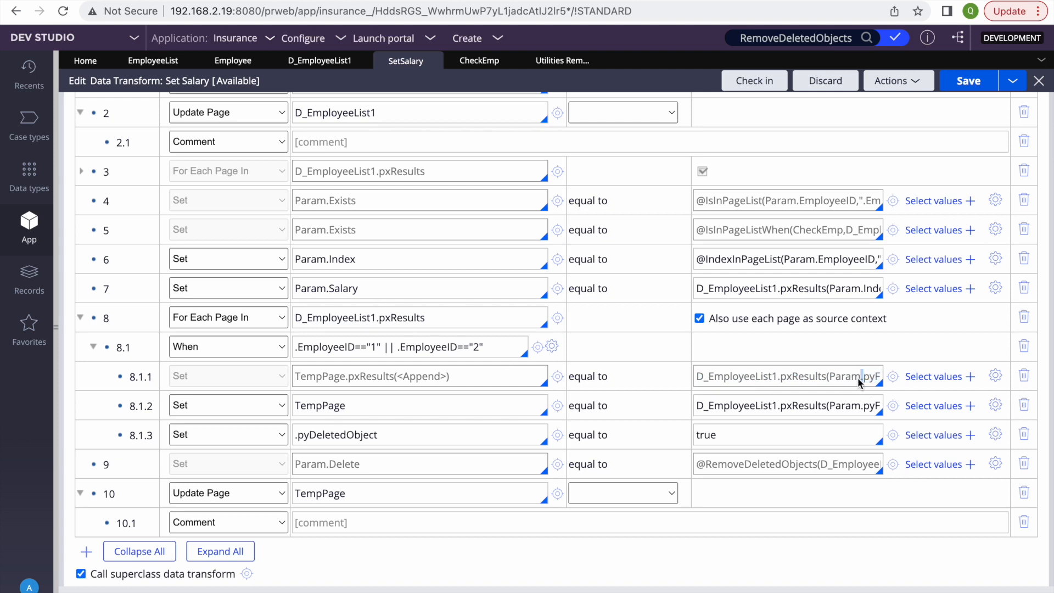
{"action": "double_click", "coordinate": [319, 406]}
{"action": "left_click", "coordinate": [757, 406]}
{"action": "double_click", "coordinate": [297, 407]}
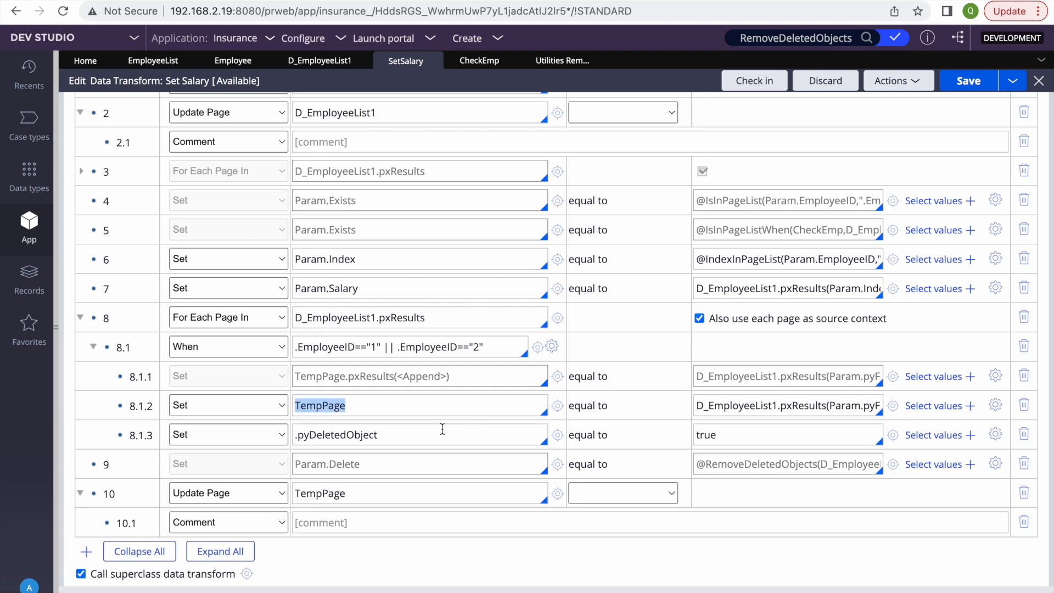
Step: Save the data transform, then rerun Set Salary and check the TempPage properties from the Update Page event of step 10
{"action": "left_click", "coordinate": [968, 81]}
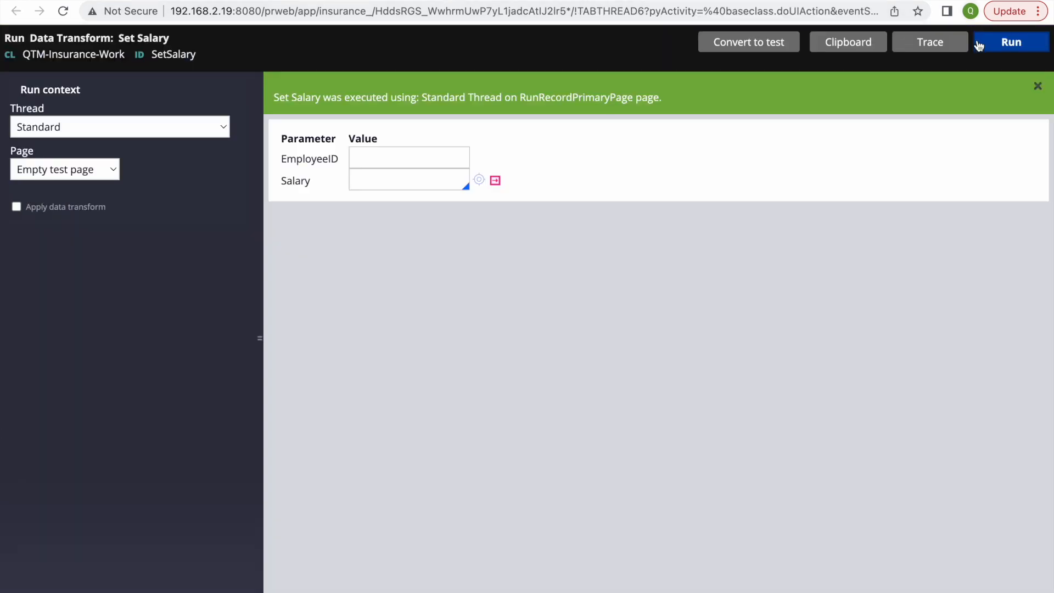
{"action": "left_click", "coordinate": [980, 42]}
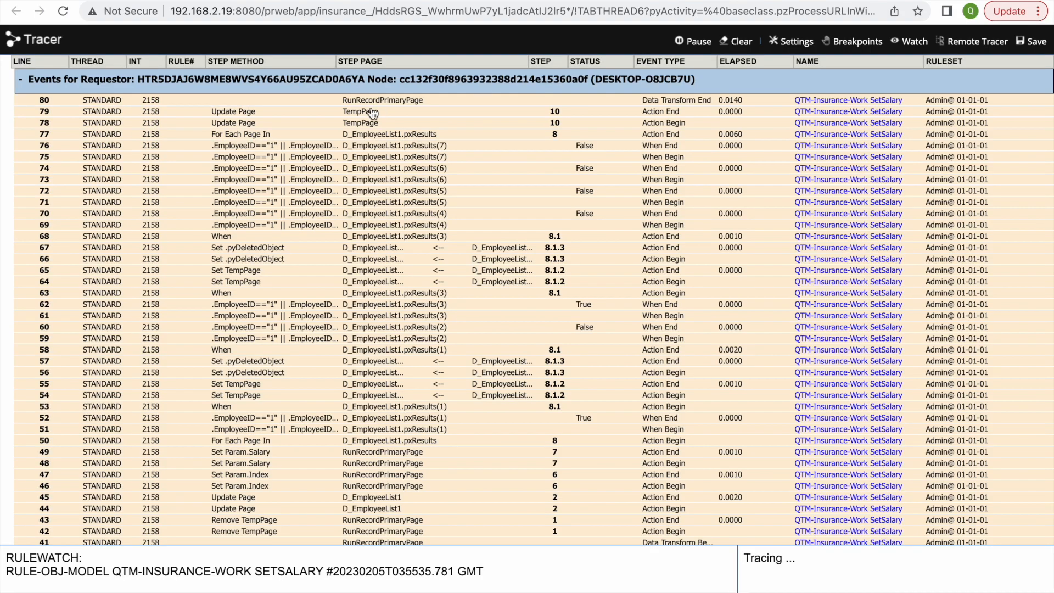
{"action": "left_click", "coordinate": [363, 112]}
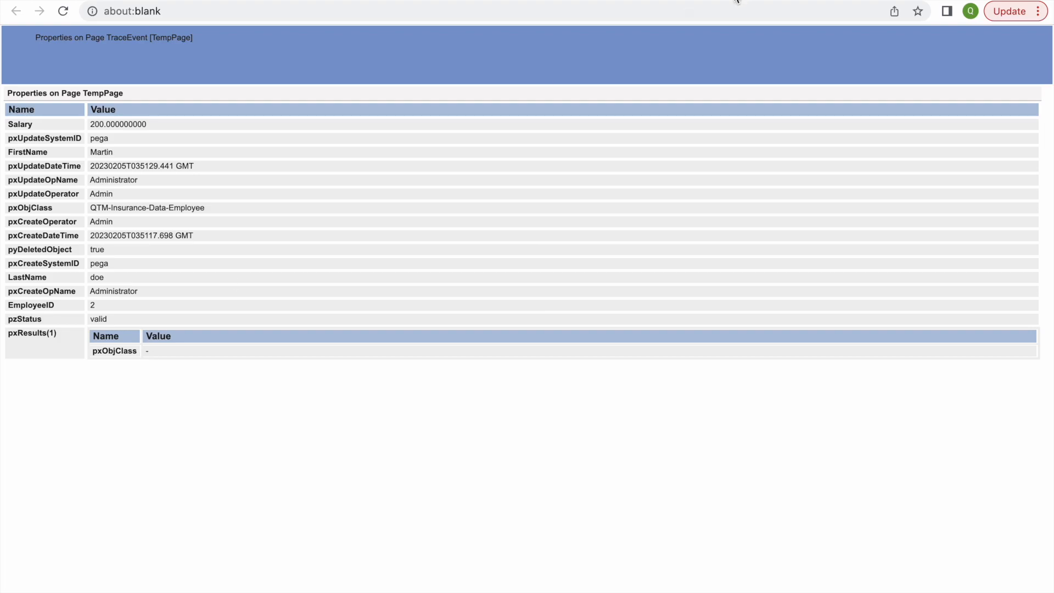
{"action": "key", "text": "super+w"}
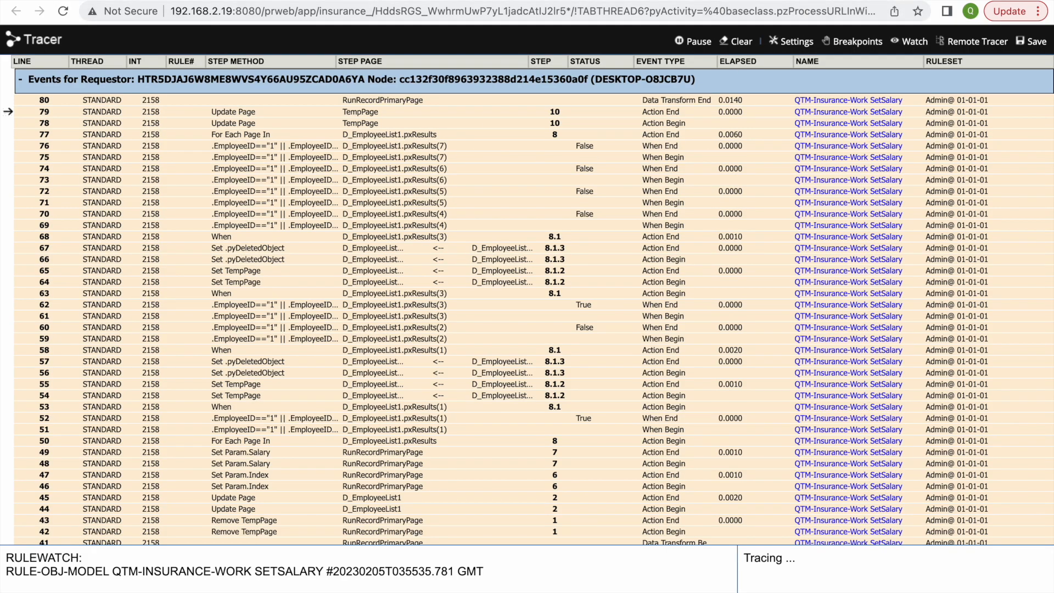
{"action": "left_click", "coordinate": [568, 1]}
{"action": "key", "text": "super+w"}
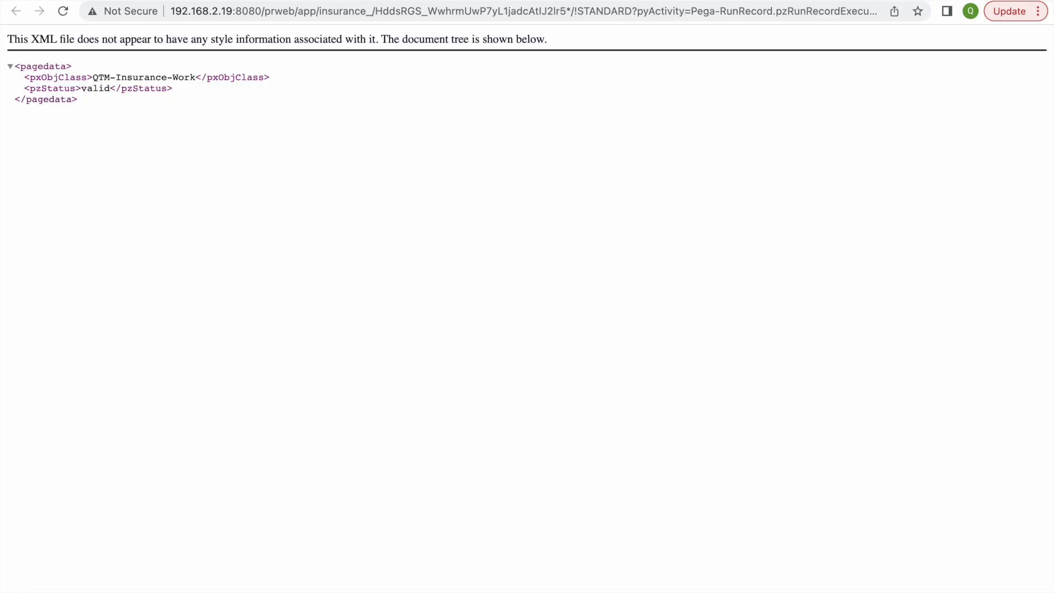
{"action": "key", "text": "super+w"}
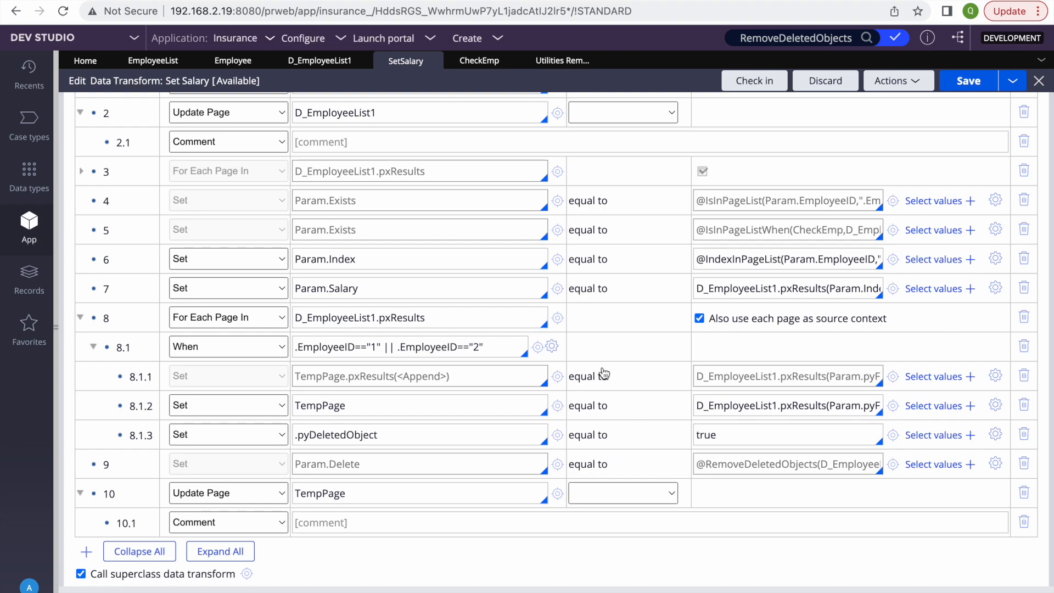
Step: Switch to PowerPoint and present the "Operations on Page List" slide in full screen
{"action": "key", "text": "F4"}
{"action": "left_click", "coordinate": [896, 586]}
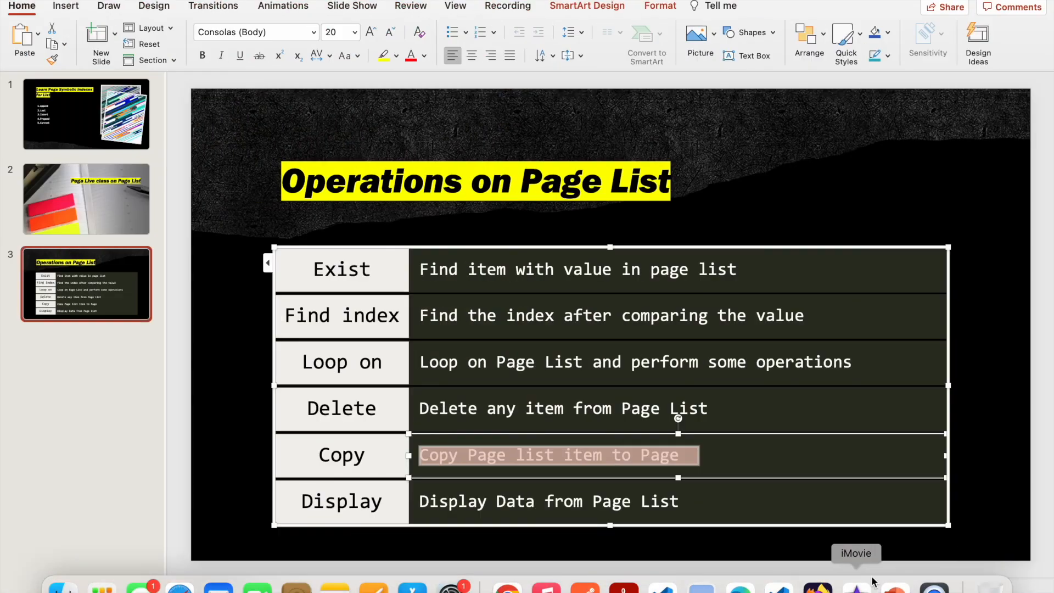
{"action": "left_click", "coordinate": [633, 305]}
{"action": "double_click", "coordinate": [561, 260]}
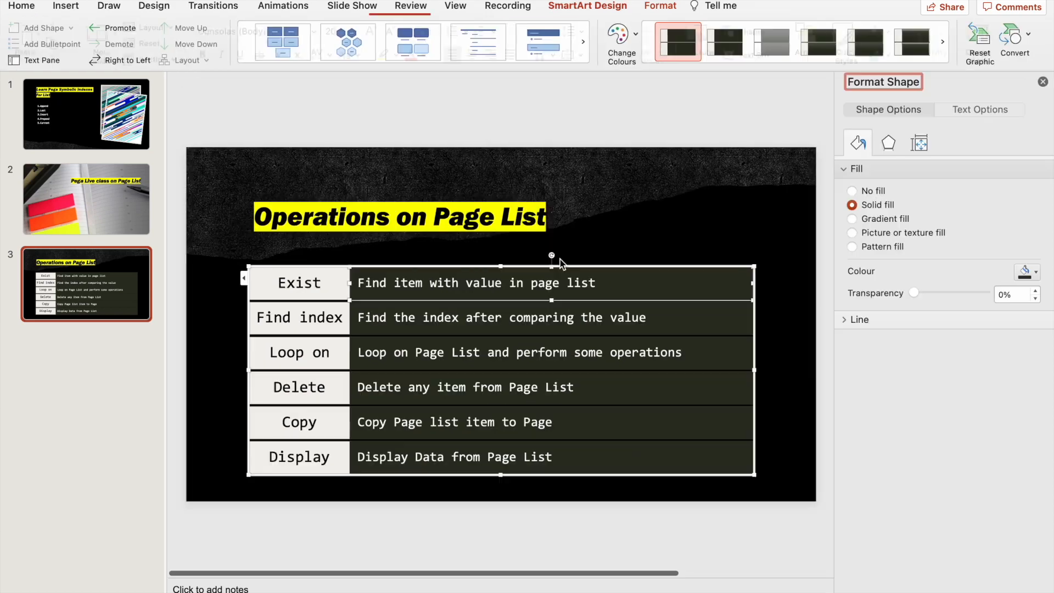
{"action": "key", "text": "super+shift+Return"}
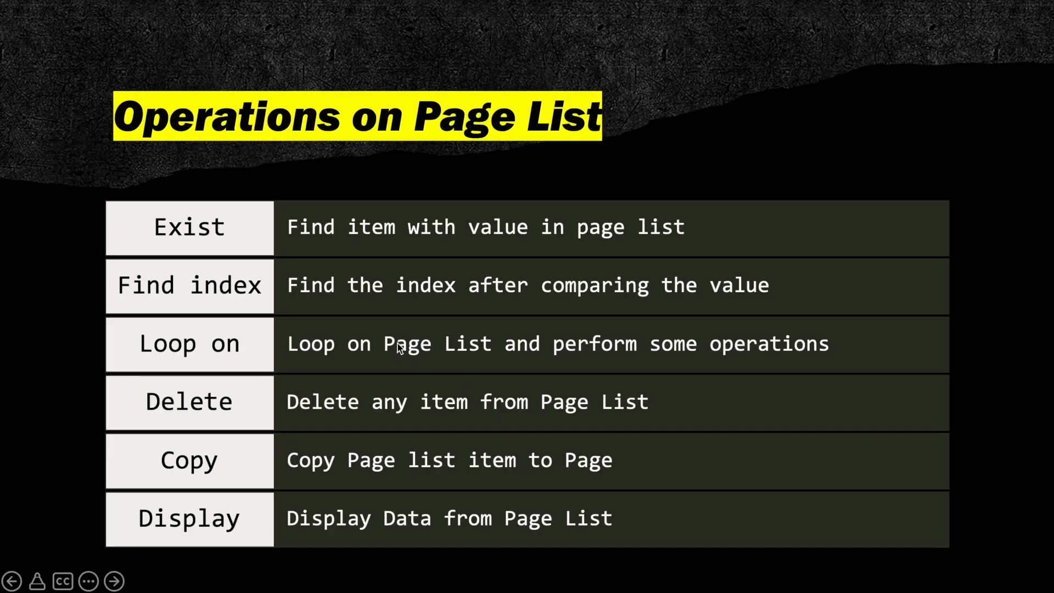
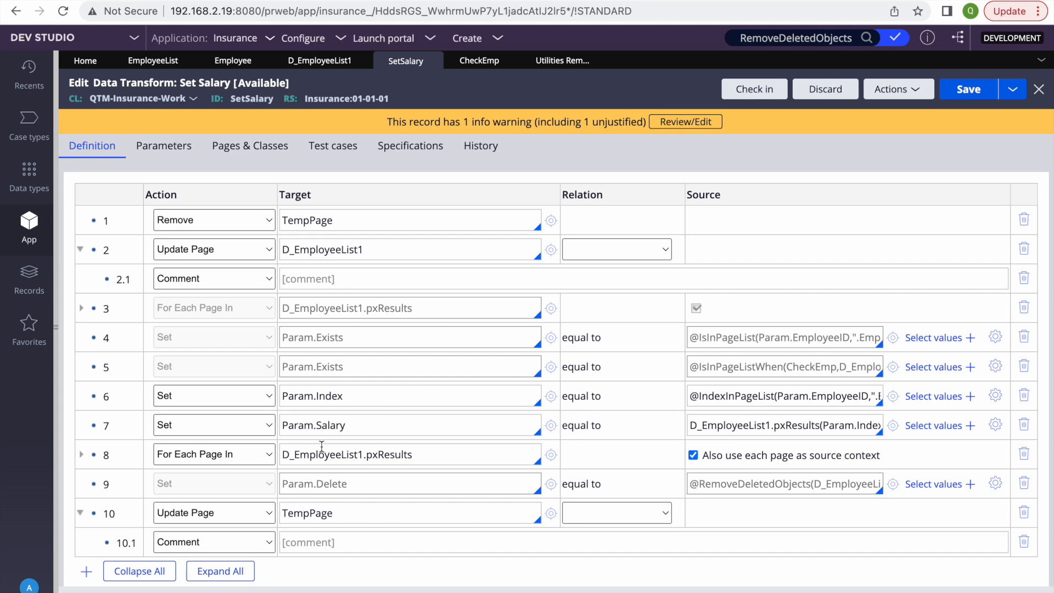
Step: Create and open a data transform labelled "Compare Two List" that applies to QTM-Insurance-Work in the Insurance ruleset 01-01-01
{"action": "left_click", "coordinate": [481, 462]}
{"action": "left_click", "coordinate": [1010, 93]}
{"action": "left_click", "coordinate": [892, 89]}
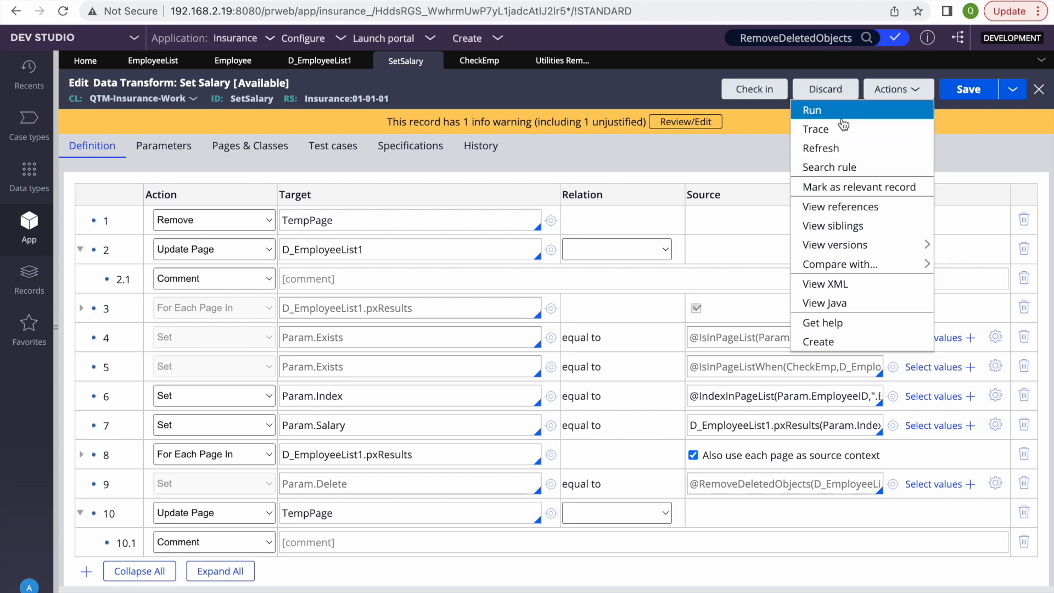
{"action": "left_click", "coordinate": [809, 342]}
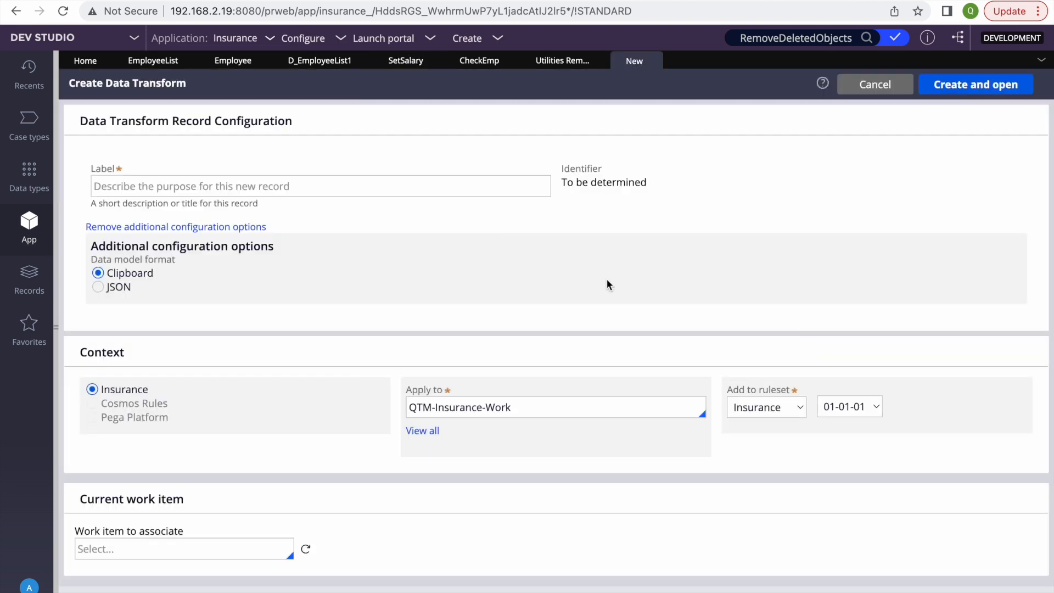
{"action": "left_click", "coordinate": [250, 188]}
{"action": "type", "text": "x"}
{"action": "key", "text": "BackSpace"}
{"action": "type", "text": "x"}
{"action": "key", "text": "BackSpace"}
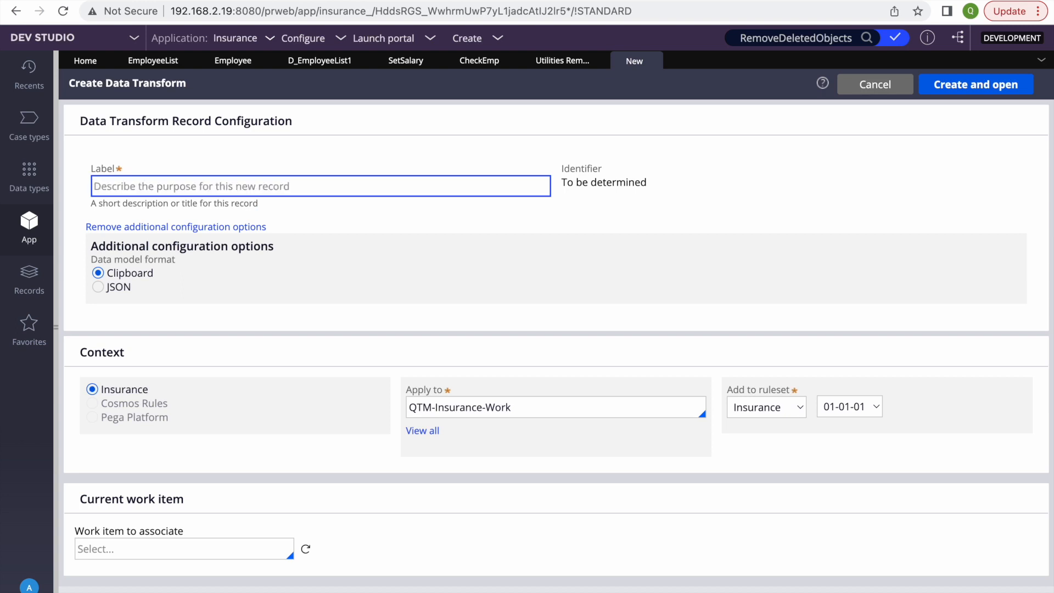
{"action": "type", "text": "Compare TWO"}
{"action": "key", "text": "BackSpace"}
{"action": "key", "text": "BackSpace"}
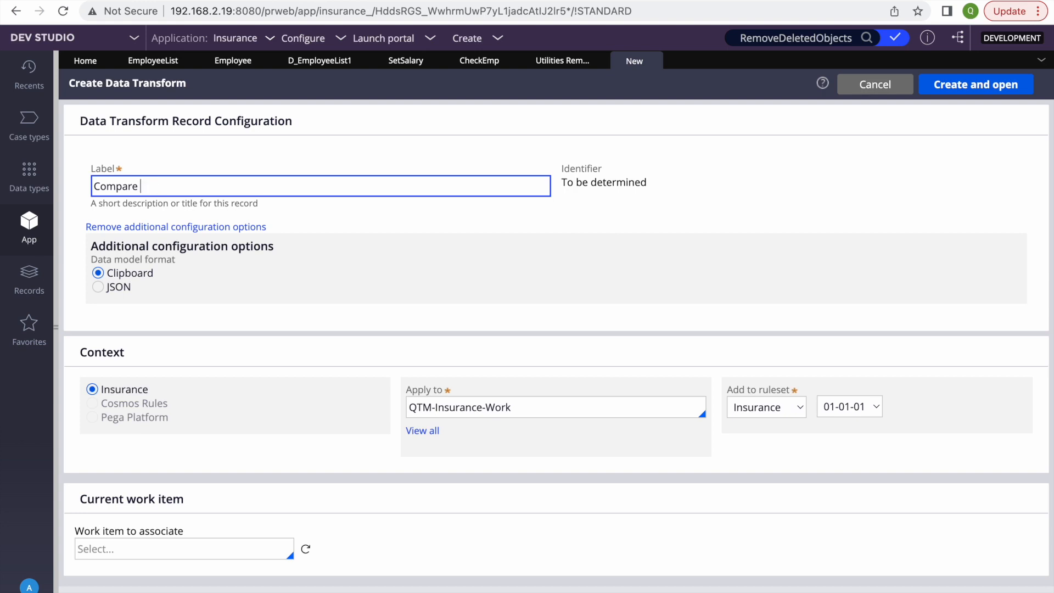
{"action": "type", "text": "wo List"}
{"action": "left_click", "coordinate": [630, 347]}
{"action": "left_click", "coordinate": [599, 404]}
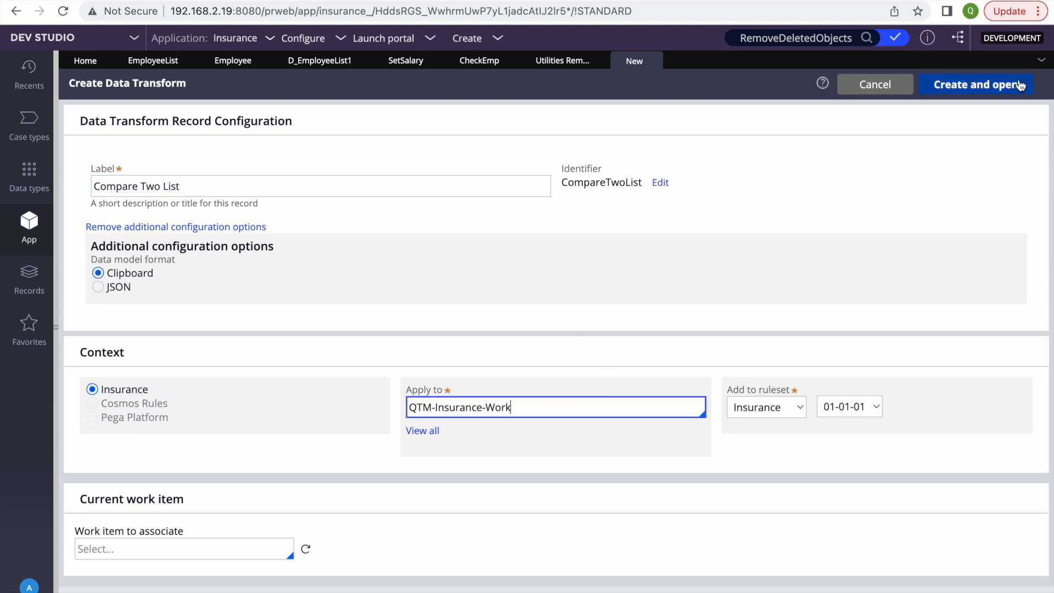
{"action": "left_click", "coordinate": [964, 91]}
Step: Disable calling the superclass data transform and change step 1's action to Apply Data Transform
{"action": "left_click", "coordinate": [83, 246]}
{"action": "left_click", "coordinate": [968, 89]}
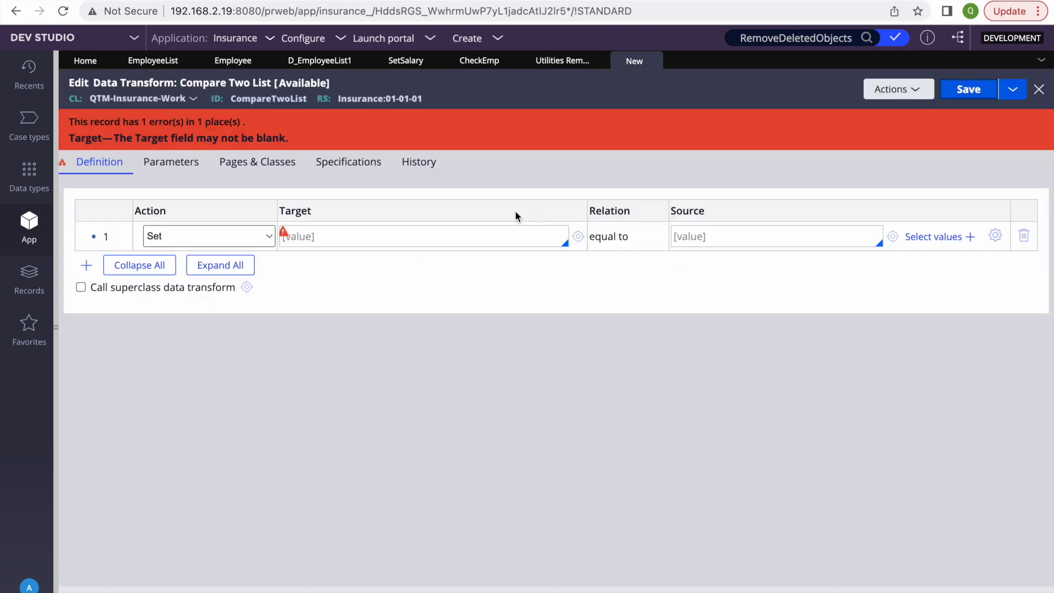
{"action": "left_click", "coordinate": [216, 233]}
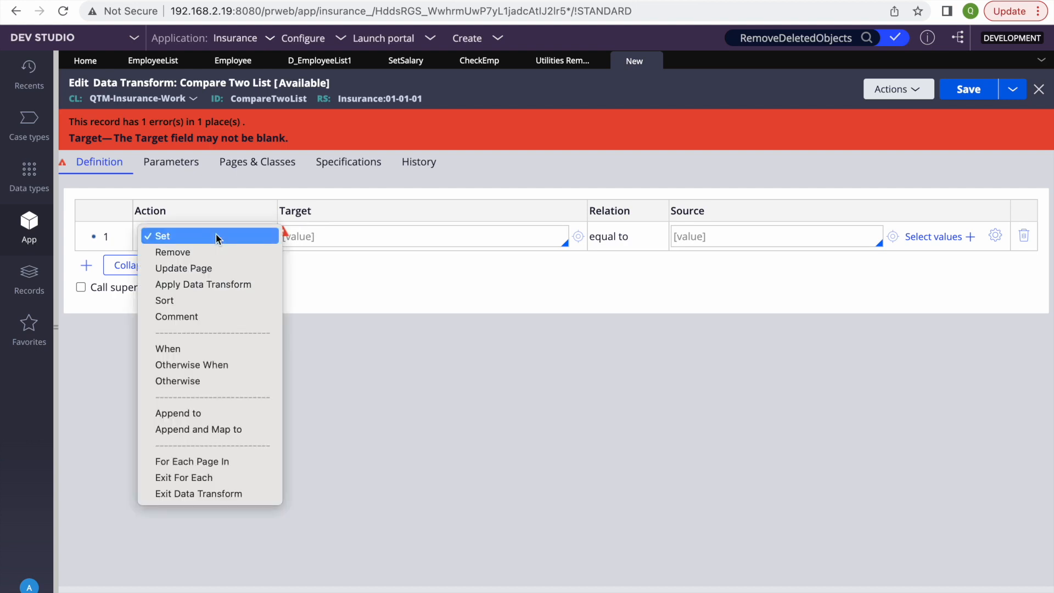
{"action": "left_click", "coordinate": [375, 318]}
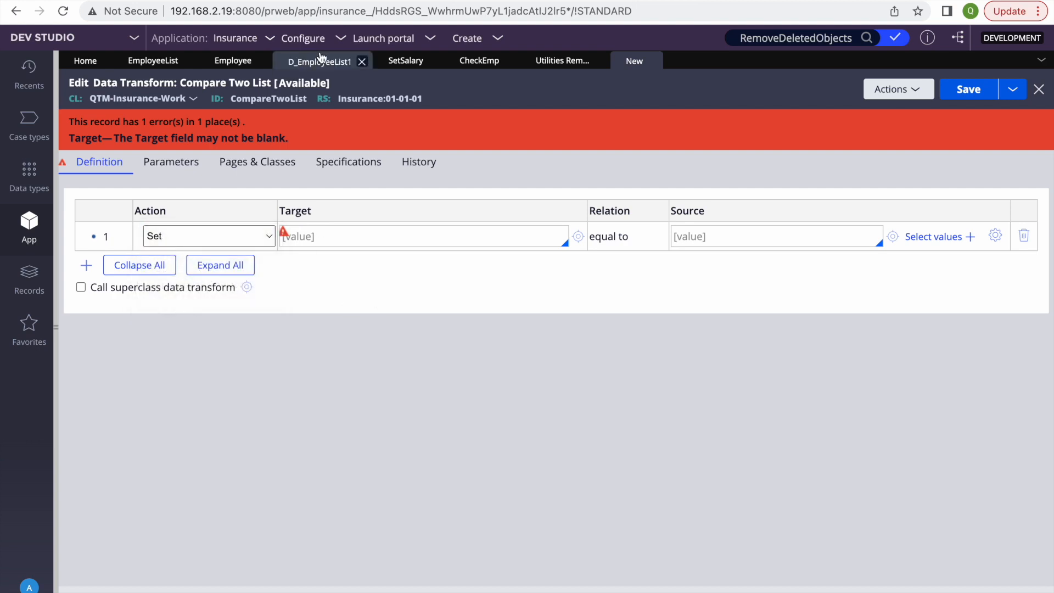
{"action": "left_click", "coordinate": [283, 235]}
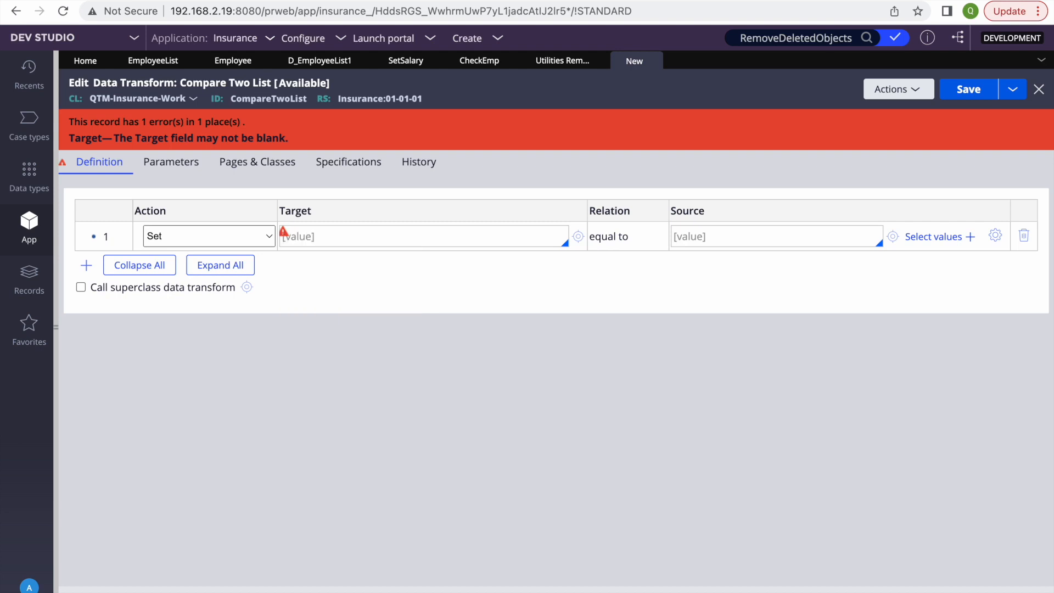
{"action": "left_click", "coordinate": [202, 239]}
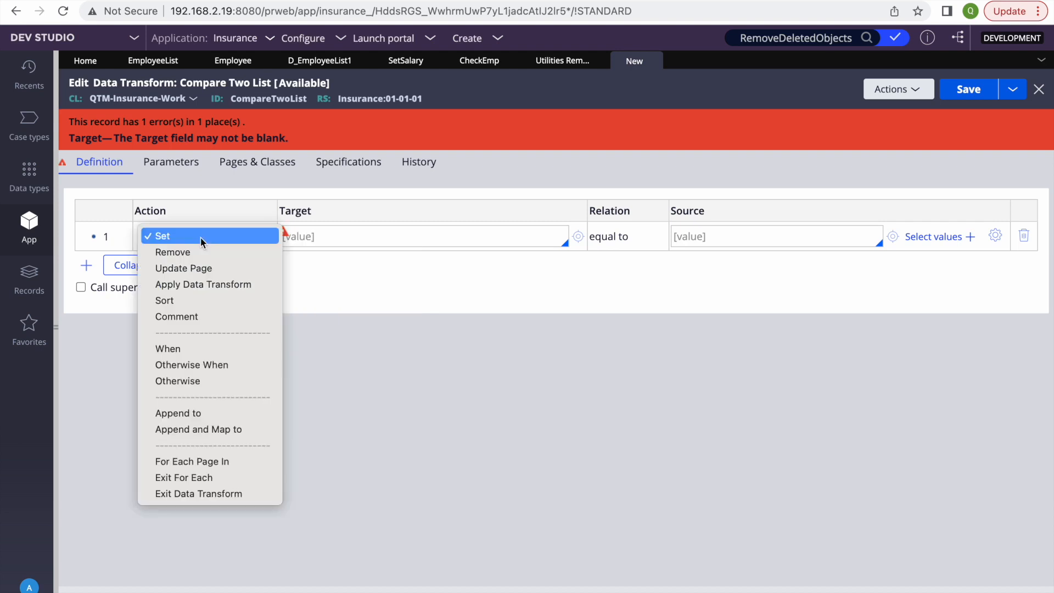
{"action": "left_click", "coordinate": [183, 268]}
{"action": "left_click", "coordinate": [210, 224]}
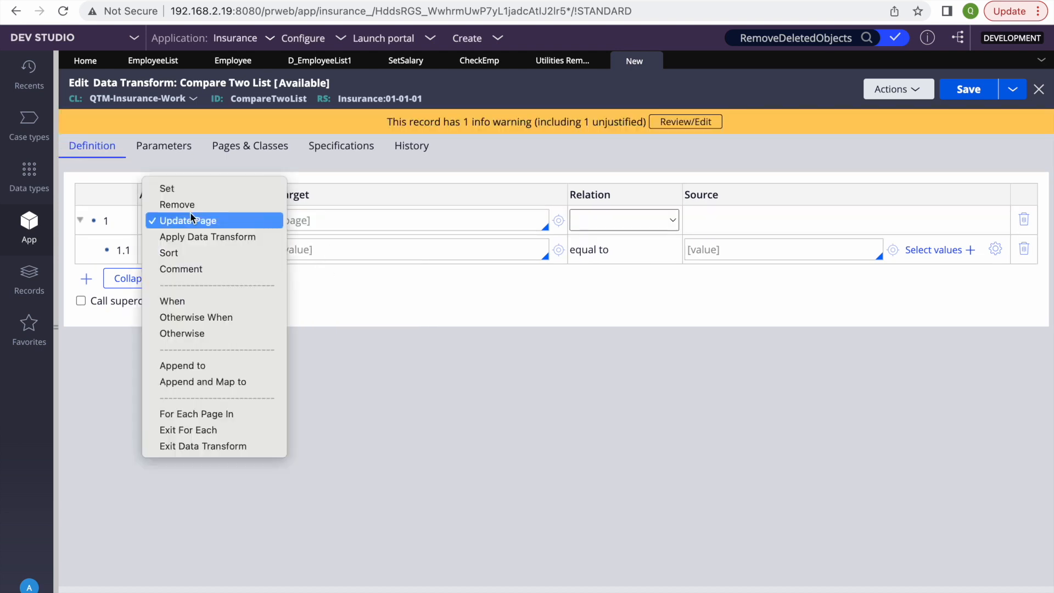
{"action": "left_click", "coordinate": [208, 235]}
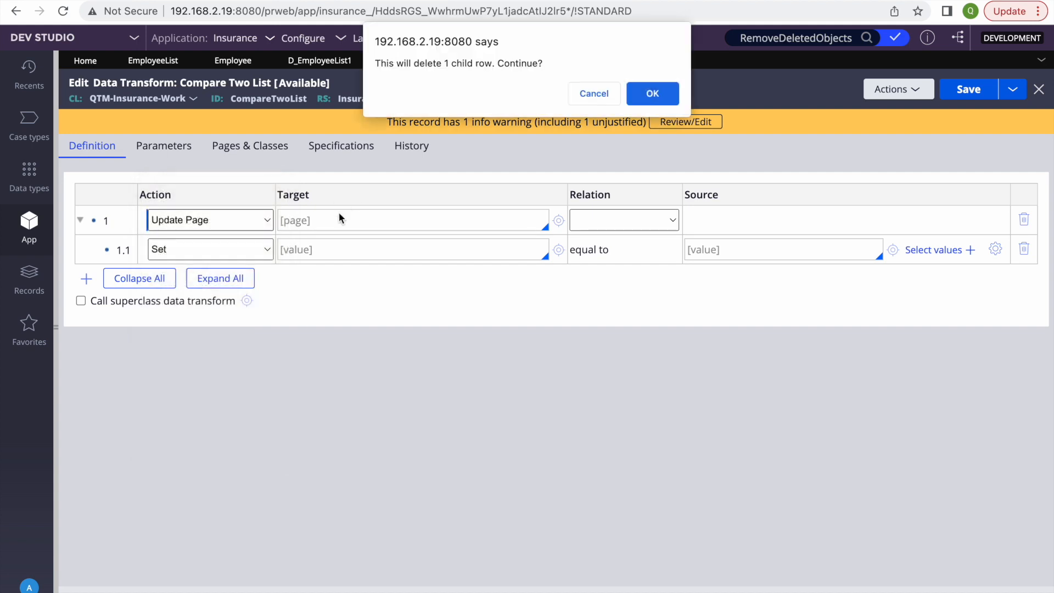
{"action": "left_click", "coordinate": [651, 94]}
Step: Set step 1's target to CreateEmpList, then create and open that data transform in QTM-Insurance-Work
{"action": "type", "text": "Craeet"}
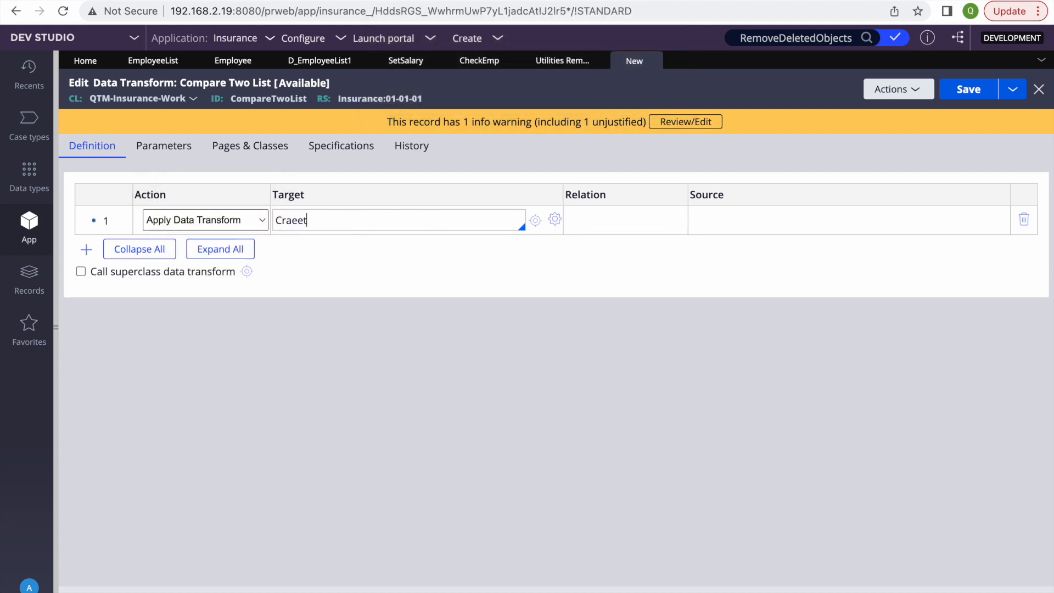
{"action": "type", "text": "te"}
{"action": "left_click", "coordinate": [535, 220]}
{"action": "left_click", "coordinate": [988, 91]}
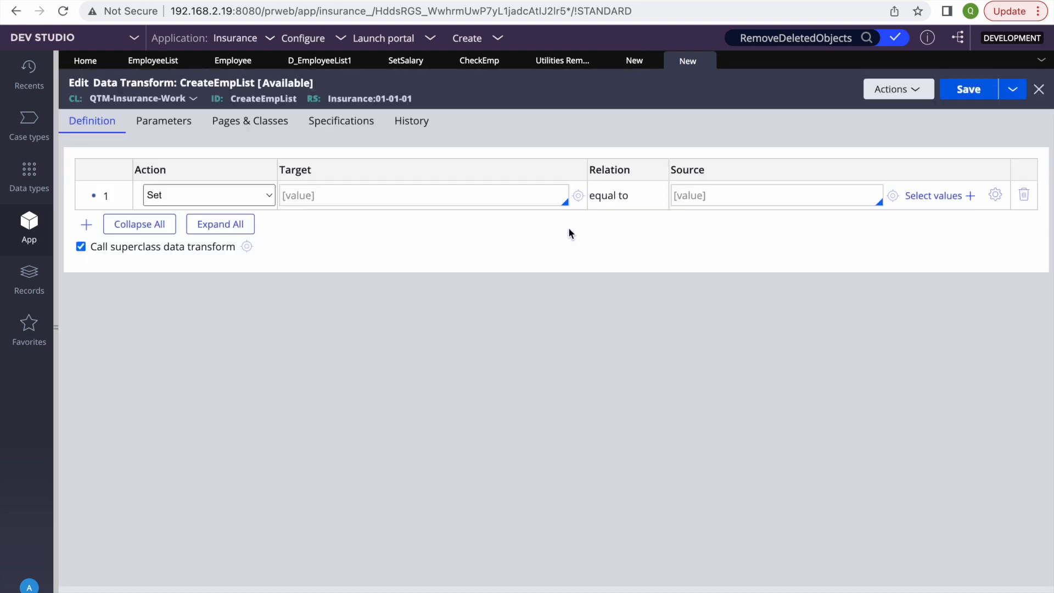
Step: Set the target of step 1 in CreateEmpList to .EmployeeList(<Append>).EmployeeID
{"action": "left_click", "coordinate": [397, 203]}
{"action": "type", "text": "."}
{"action": "key", "text": "Down"}
{"action": "key", "text": "Down"}
{"action": "key", "text": "Down"}
{"action": "key", "text": "Down"}
{"action": "key", "text": "Down"}
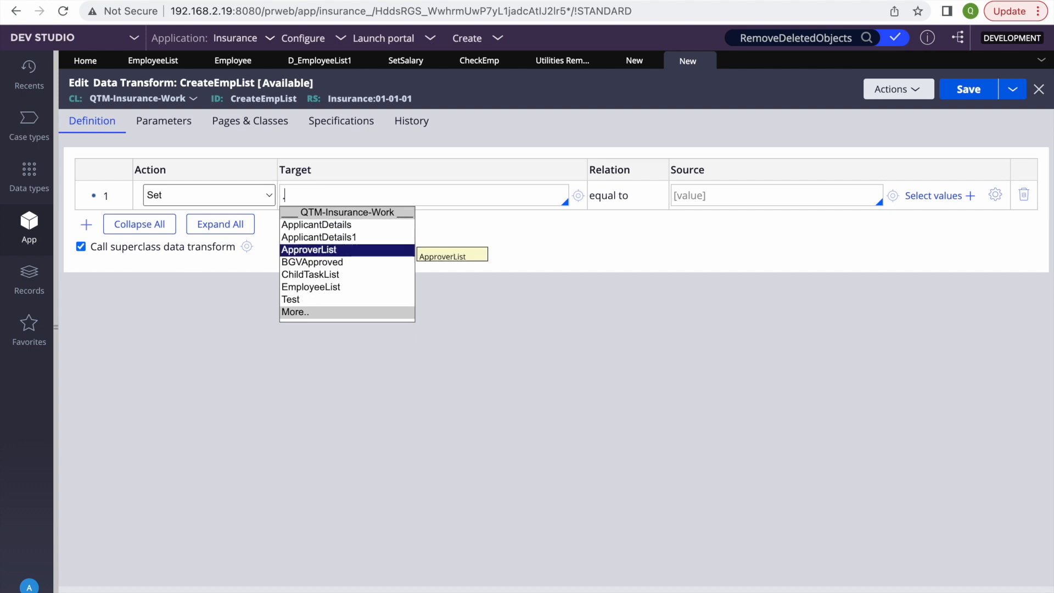
{"action": "key", "text": "Down"}
{"action": "key", "text": "Return"}
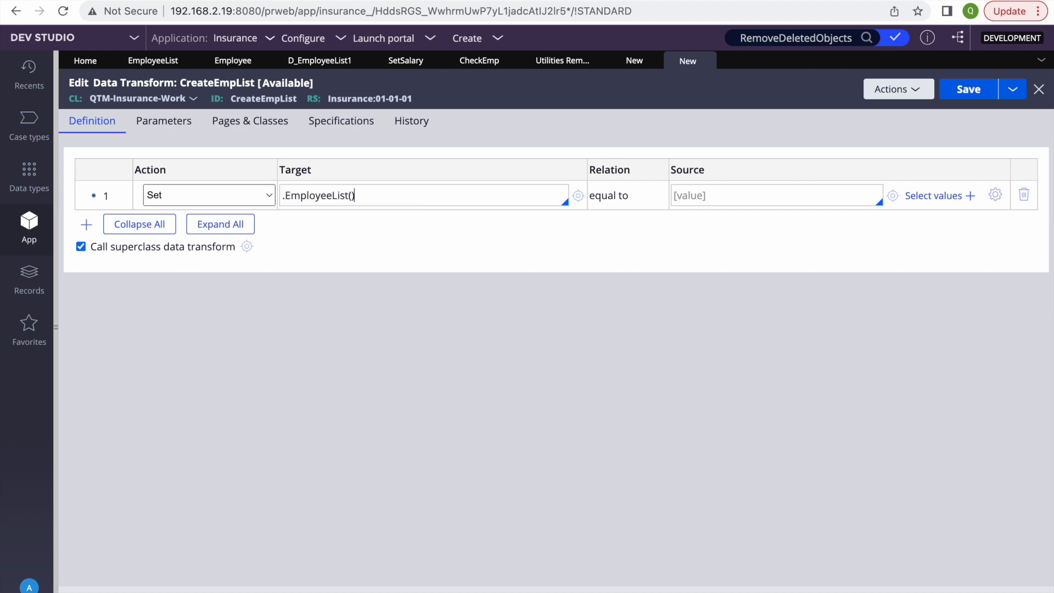
{"action": "type", "text": "(<Append"}
{"action": "type", "text": ".Emlppiyee"}
{"action": "type", "text": "yeeID"}
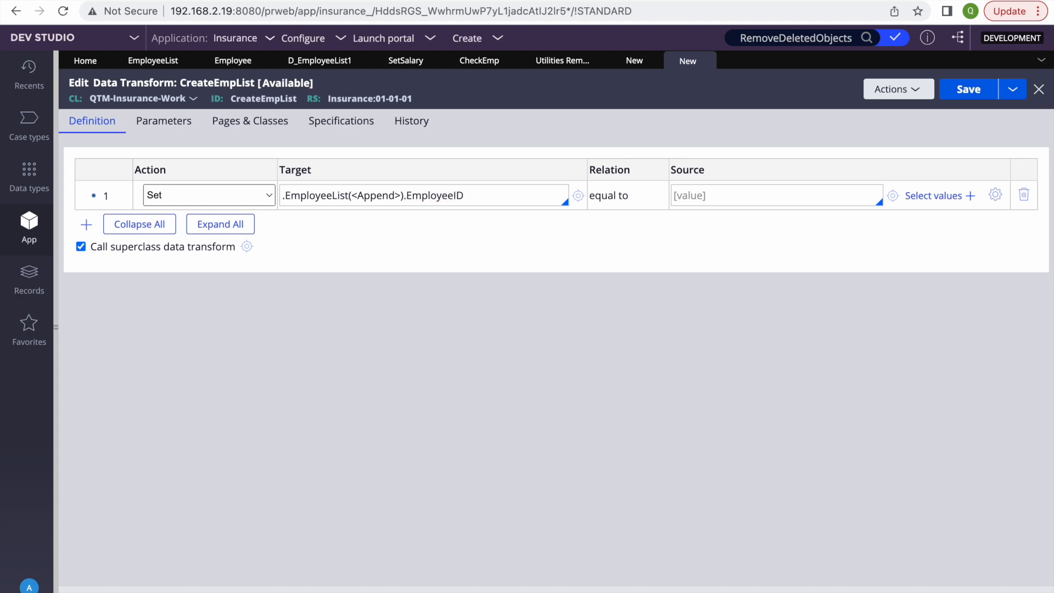
Step: Add a second Set step and give step 1 a quoted six-digit sample employee ID as its source
{"action": "triple_click", "coordinate": [431, 204]}
{"action": "key", "text": "ctrl+c"}
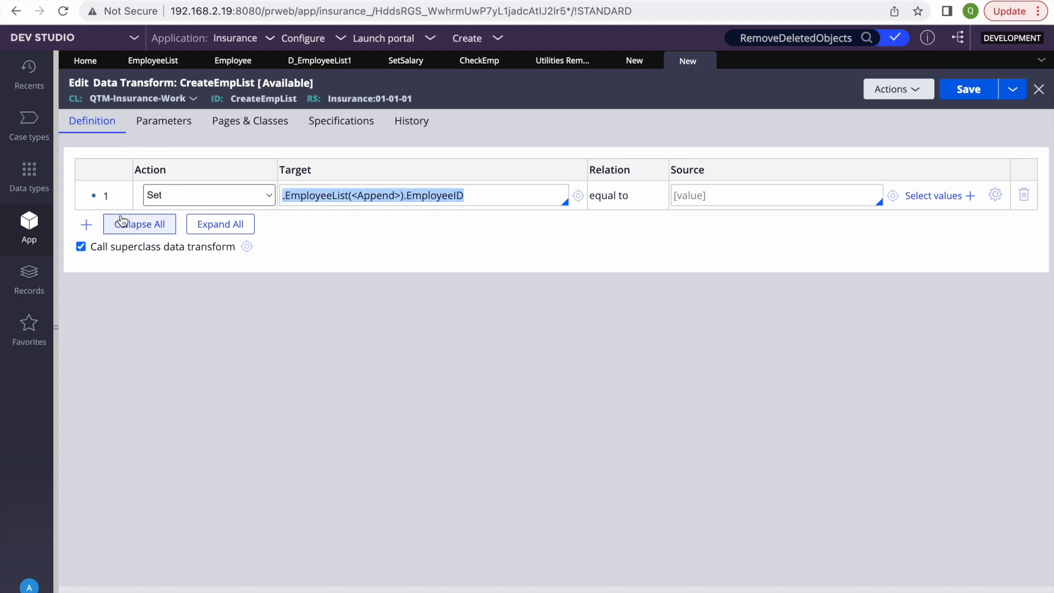
{"action": "left_click", "coordinate": [86, 225]}
{"action": "type", "text": "TempPage"}
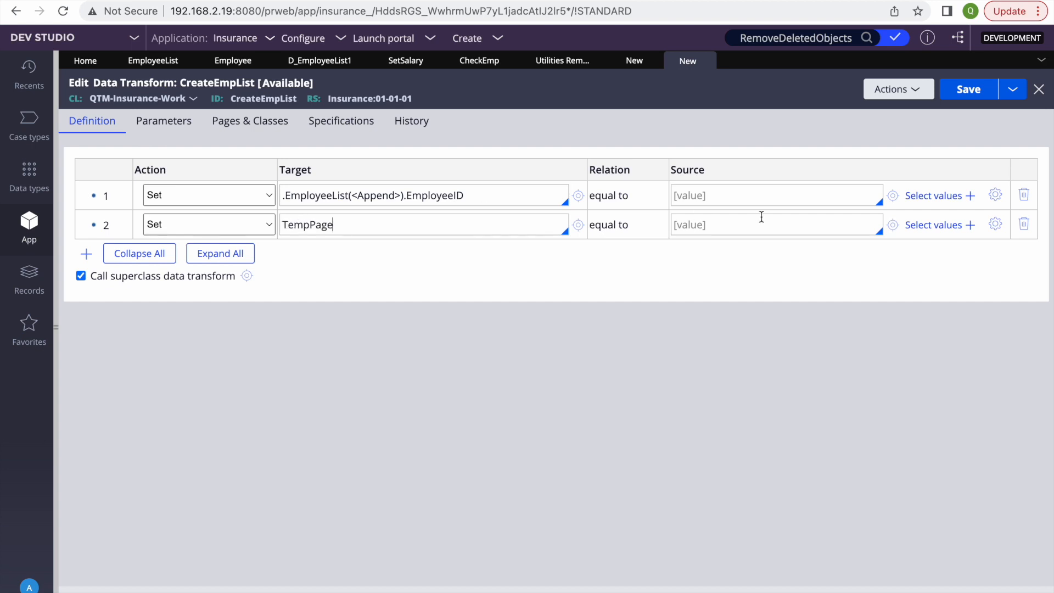
{"action": "type", "text": "\"\""}
{"action": "type", "text": "123456\""}
Step: Set step 2's target to .EmployeeList(<Append>).EmployeeID with a quoted five-digit sample employee ID as its source
{"action": "left_click", "coordinate": [485, 193]}
{"action": "triple_click", "coordinate": [477, 196]}
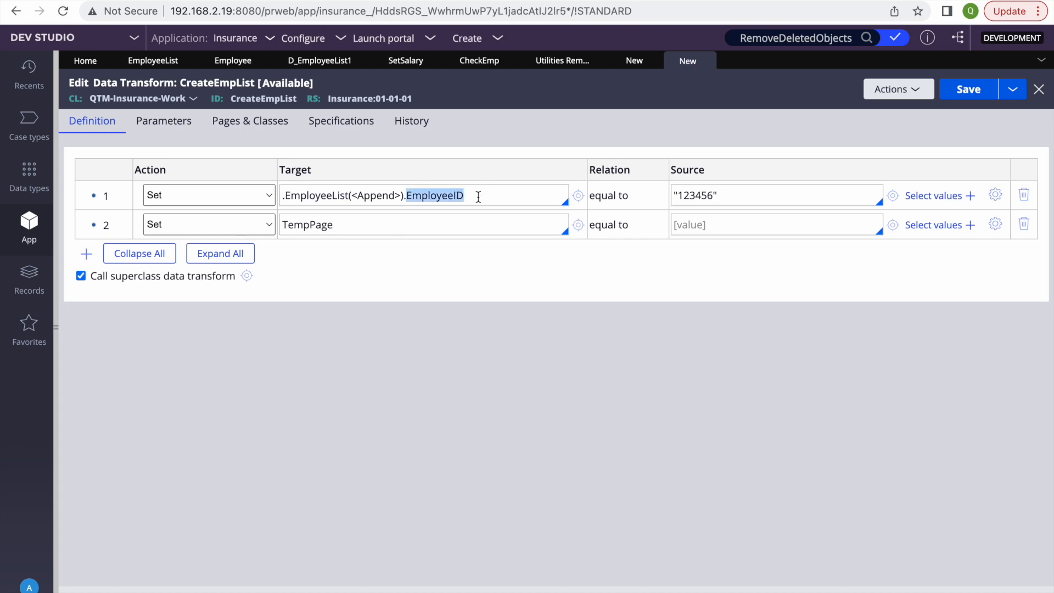
{"action": "double_click", "coordinate": [383, 225]}
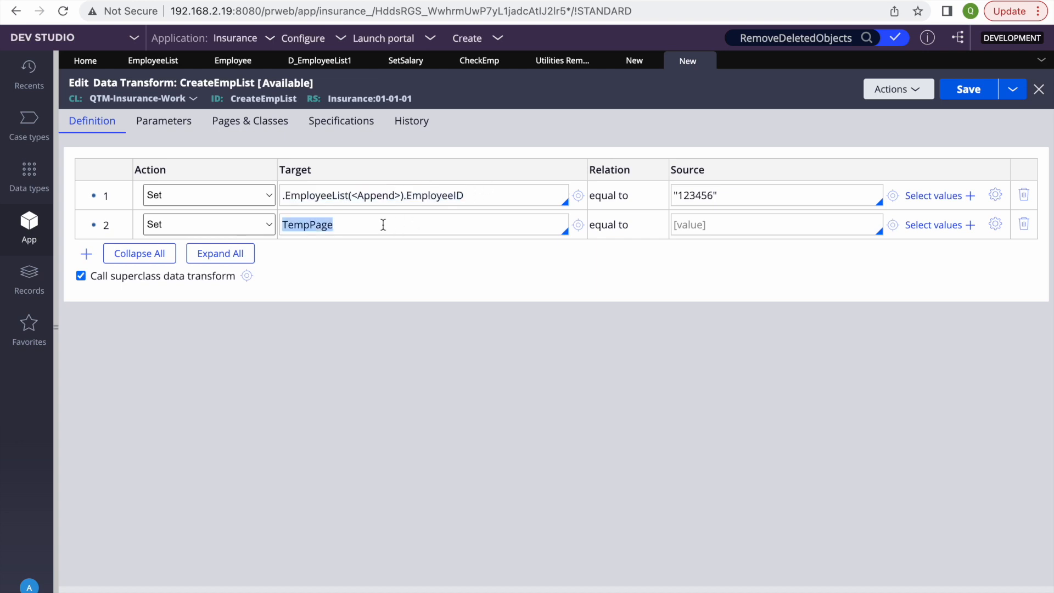
{"action": "key", "text": "ctrl+v"}
{"action": "left_click", "coordinate": [705, 220]}
{"action": "type", "text": "\""}
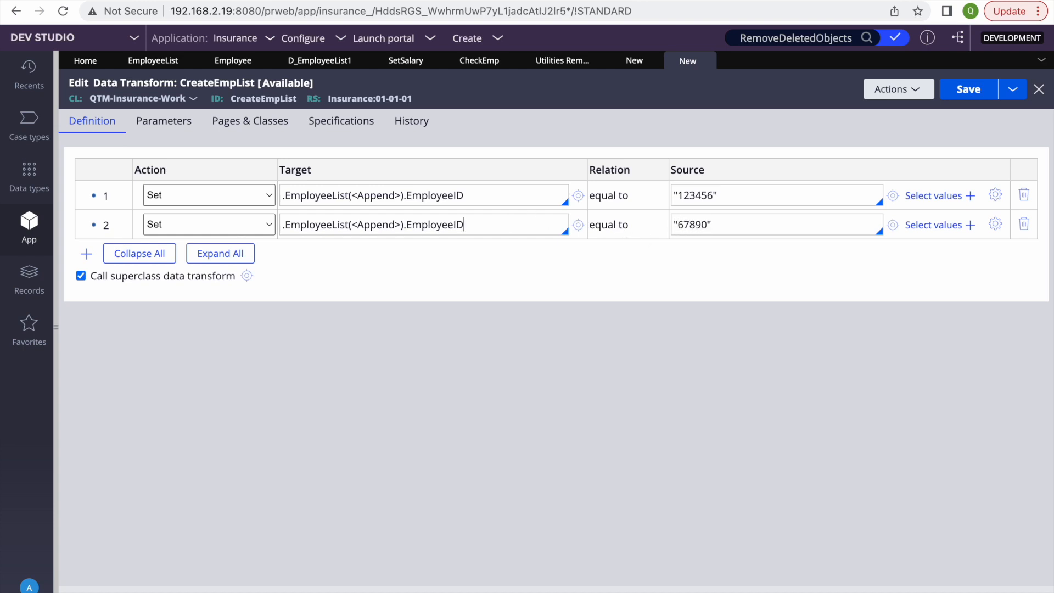
Step: Add a third Set step with target .EmployeeList(<Append>).EmployeeID and source "2", and try to save CreateEmpList
{"action": "key", "text": "Return"}
{"action": "triple_click", "coordinate": [488, 233]}
{"action": "key", "text": "ctrl+c"}
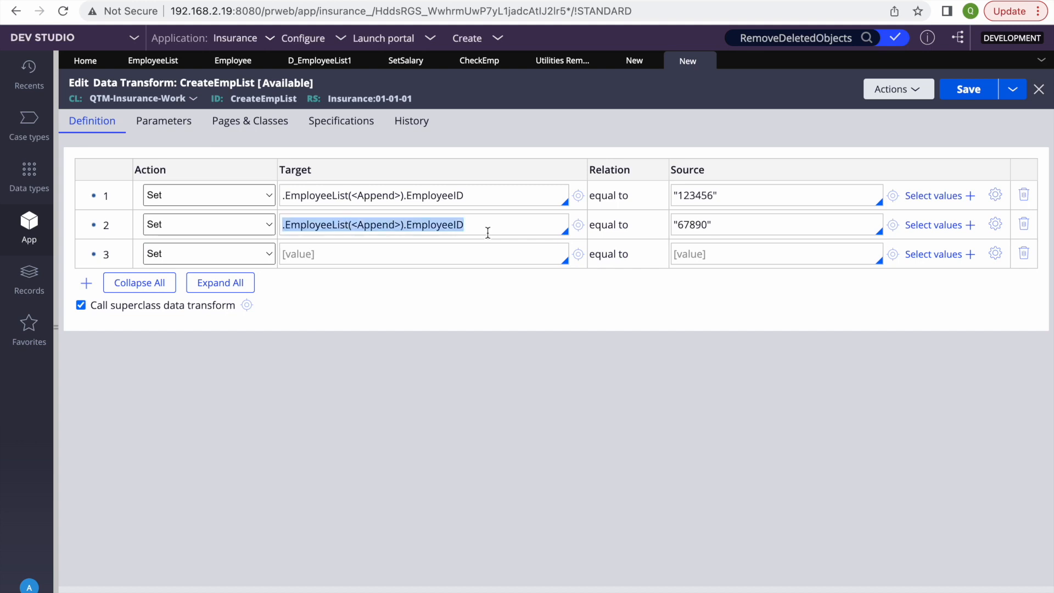
{"action": "left_click", "coordinate": [364, 247]}
{"action": "key", "text": "ctrl+v"}
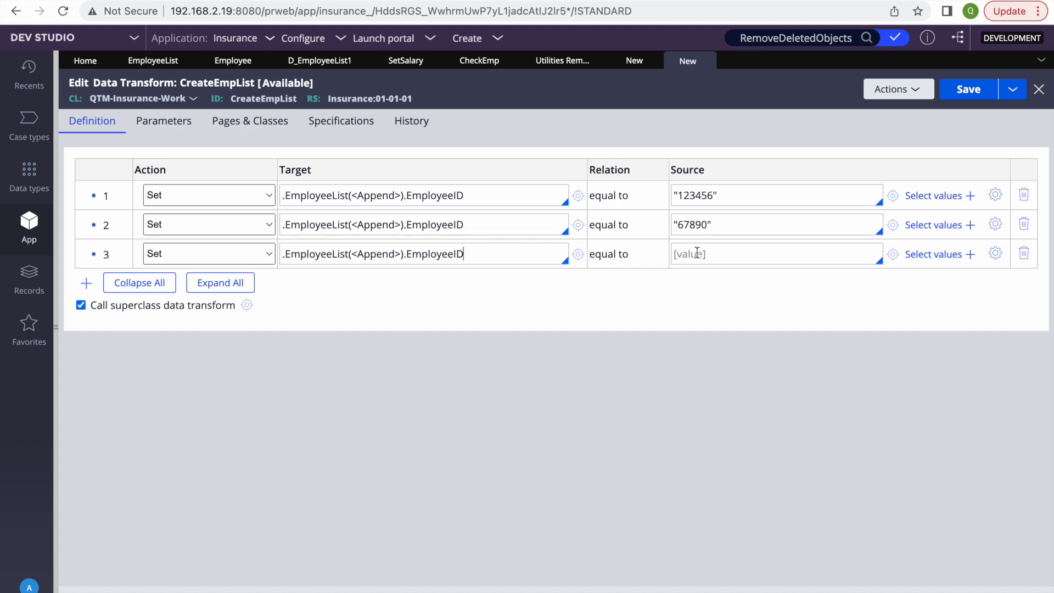
{"action": "type", "text": "\"\""}
{"action": "left_click", "coordinate": [967, 89]}
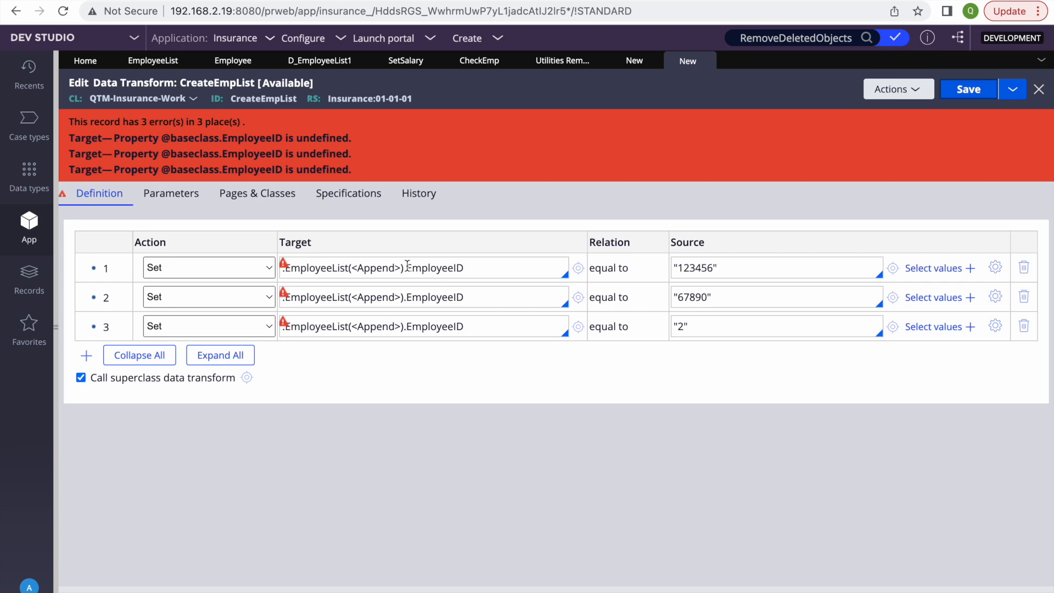
Step: Search the current application's rules for the EmployeeList name used in step 1's target
{"action": "double_click", "coordinate": [298, 268]}
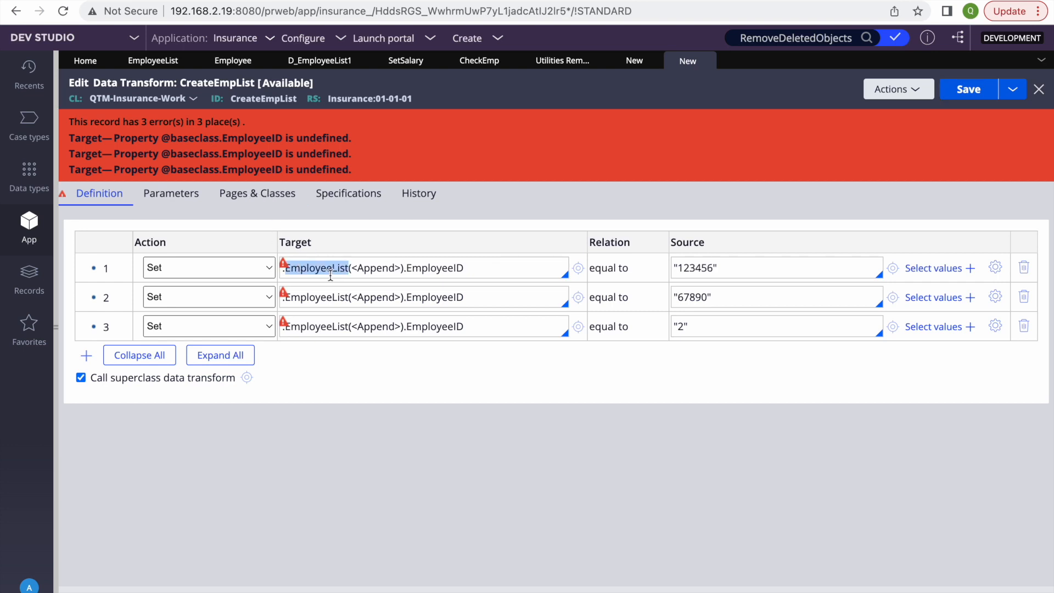
{"action": "key", "text": "ctrl+c"}
{"action": "double_click", "coordinate": [796, 37]}
{"action": "key", "text": "ctrl+v"}
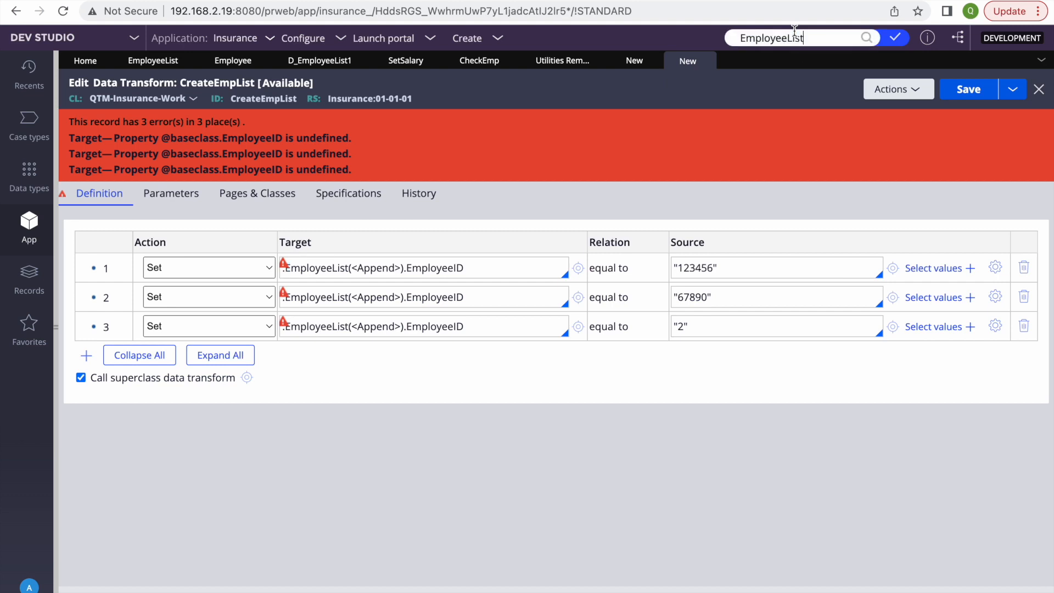
{"action": "key", "text": "Return"}
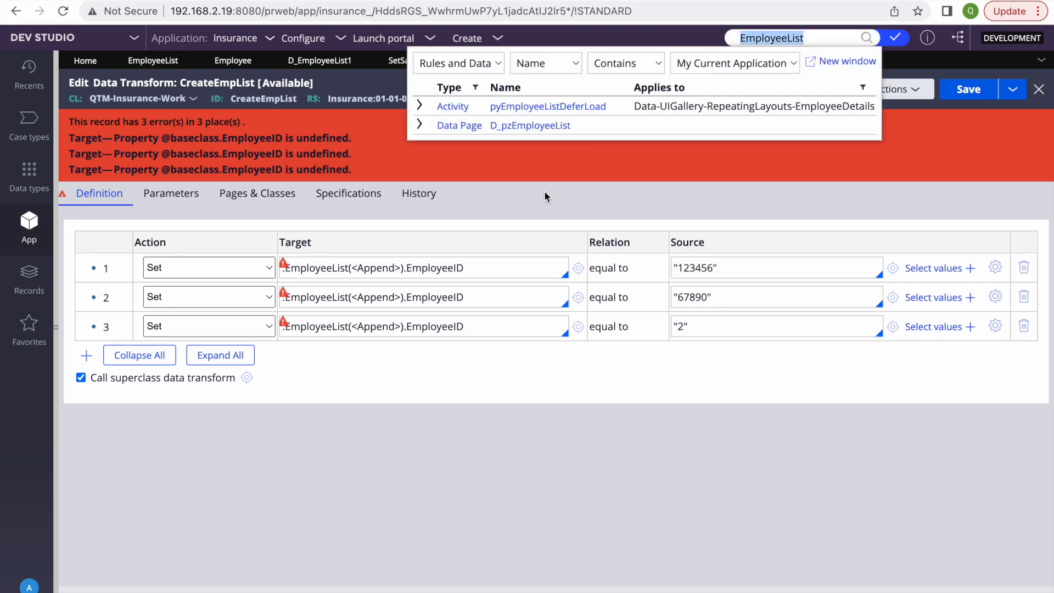
{"action": "left_click", "coordinate": [367, 118]}
{"action": "left_click", "coordinate": [482, 259]}
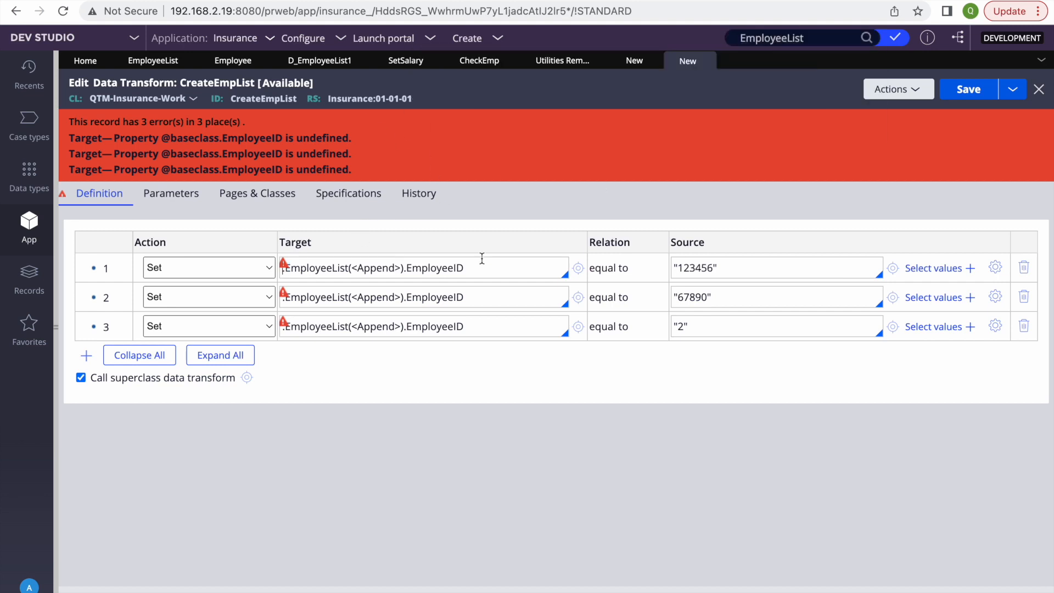
Step: Shorten step 1's target to .EmployeeList to open the Employee List property, and save that property
{"action": "left_click", "coordinate": [485, 274]}
{"action": "key", "text": "BackSpace"}
{"action": "key", "text": "BackSpace"}
{"action": "key", "text": "BackSpace"}
{"action": "key", "text": "BackSpace"}
{"action": "key", "text": "BackSpace"}
{"action": "key", "text": "BackSpace"}
{"action": "key", "text": "BackSpace"}
{"action": "key", "text": "BackSpace"}
{"action": "key", "text": "BackSpace"}
{"action": "key", "text": "BackSpace"}
{"action": "key", "text": "BackSpace"}
{"action": "key", "text": "BackSpace"}
{"action": "key", "text": "BackSpace"}
{"action": "key", "text": "BackSpace"}
{"action": "key", "text": "BackSpace"}
{"action": "key", "text": "BackSpace"}
{"action": "key", "text": "BackSpace"}
{"action": "key", "text": "BackSpace"}
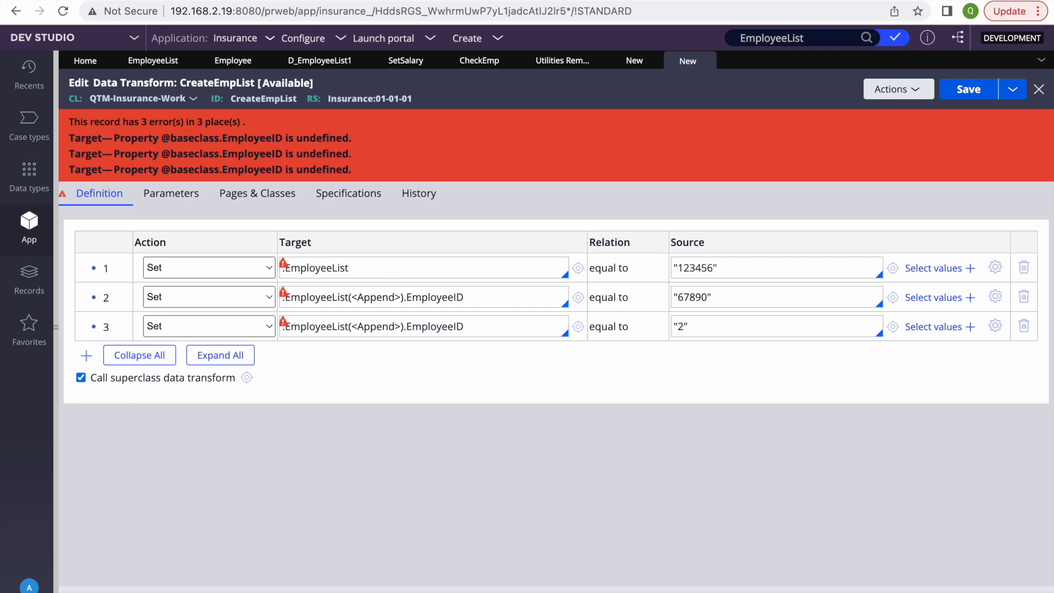
{"action": "left_click", "coordinate": [579, 268]}
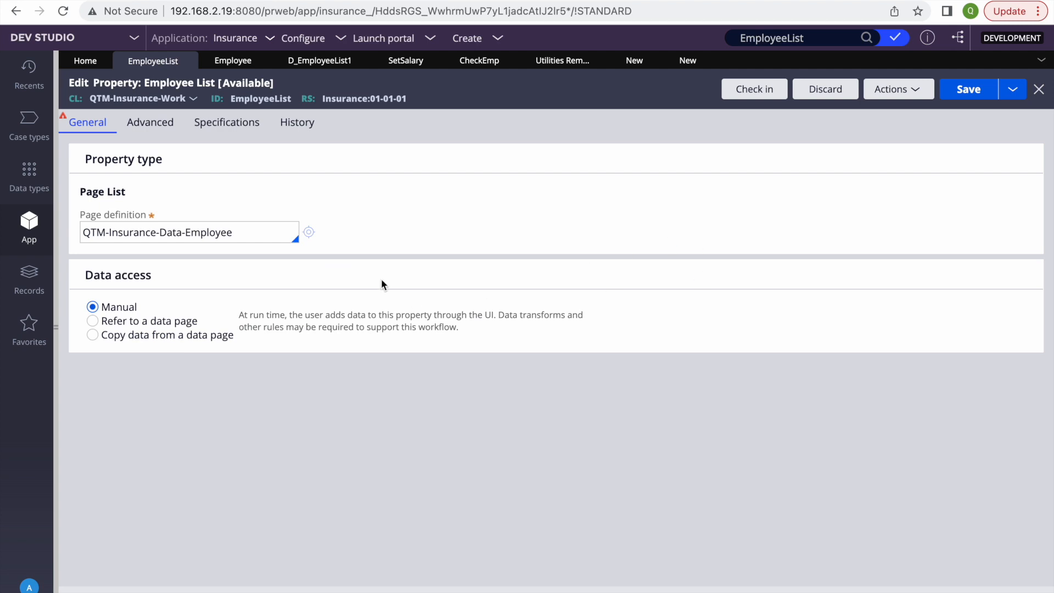
{"action": "left_click", "coordinate": [968, 89]}
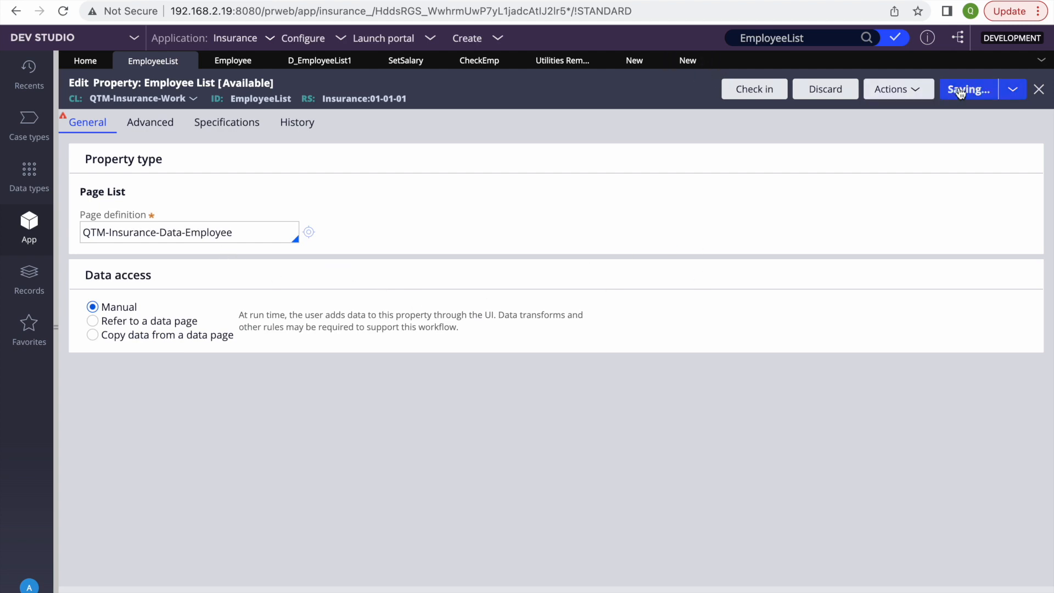
Step: Return to CreateEmpList, restore step 1's target to .EmployeeList(<Append>).EmployeeID, and try saving the data transform again
{"action": "left_click", "coordinate": [689, 62]}
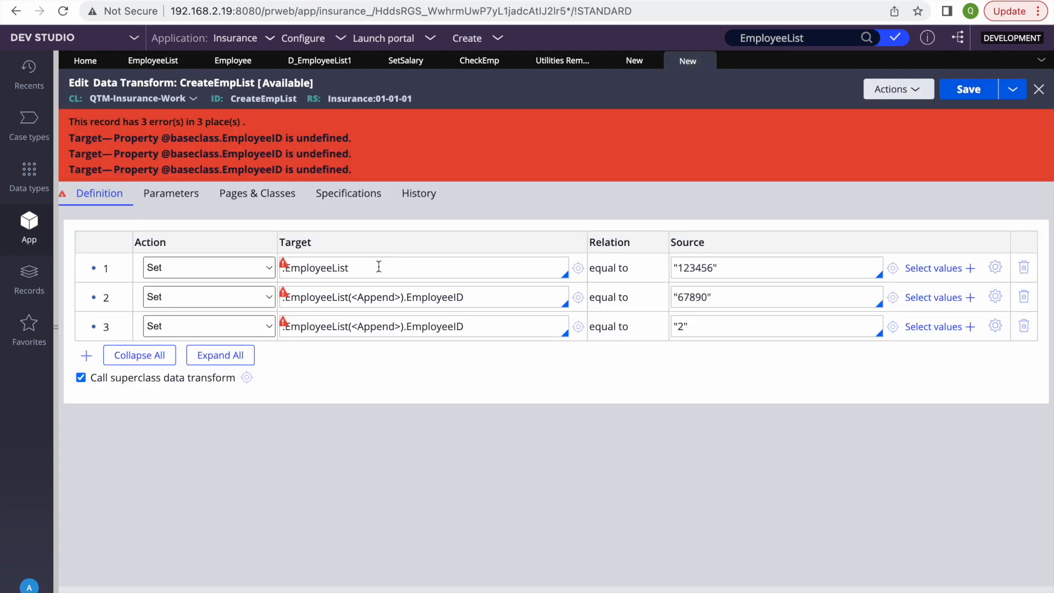
{"action": "key", "text": "ctrl+z"}
{"action": "left_click", "coordinate": [958, 89]}
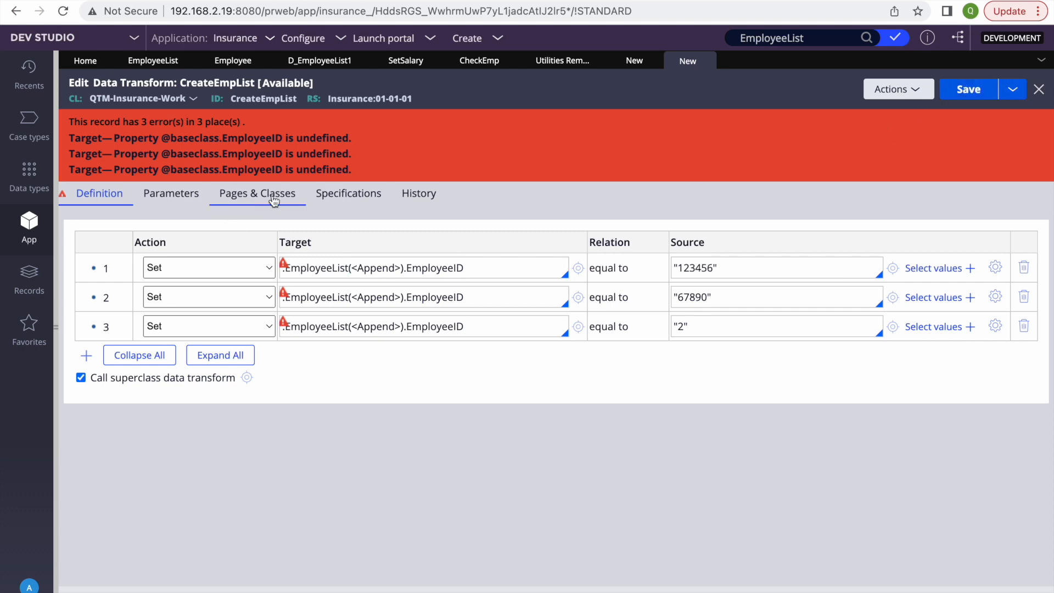
{"action": "double_click", "coordinate": [311, 269]}
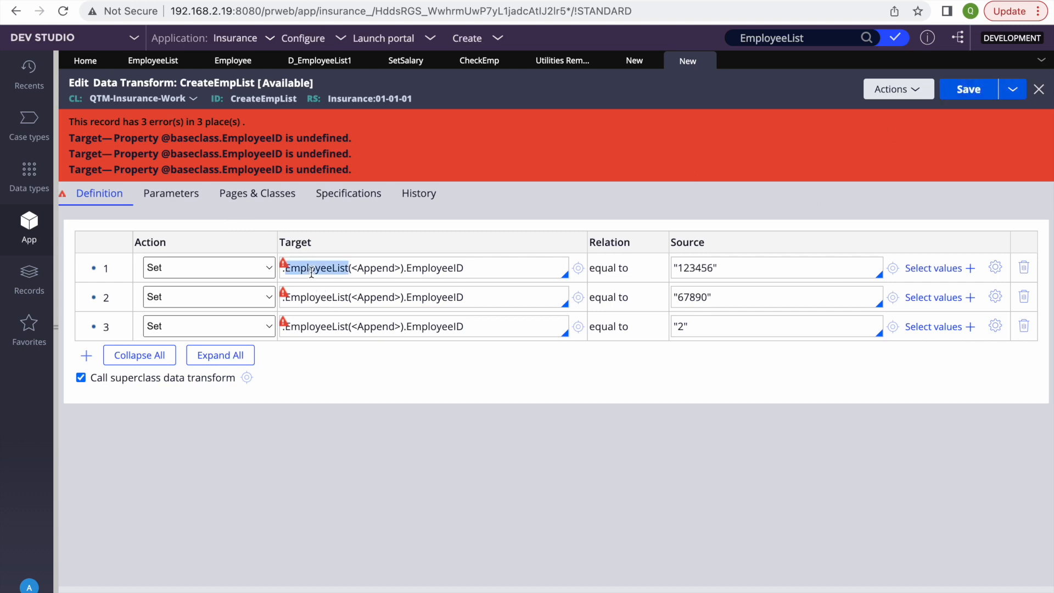
Step: Add .EmployeeList as a page name in the pages and classes of CreateEmpList
{"action": "left_click", "coordinate": [258, 195]}
{"action": "left_click", "coordinate": [143, 264]}
{"action": "key", "text": "ctrl+v"}
{"action": "left_click", "coordinate": [80, 263]}
{"action": "type", "text": "."}
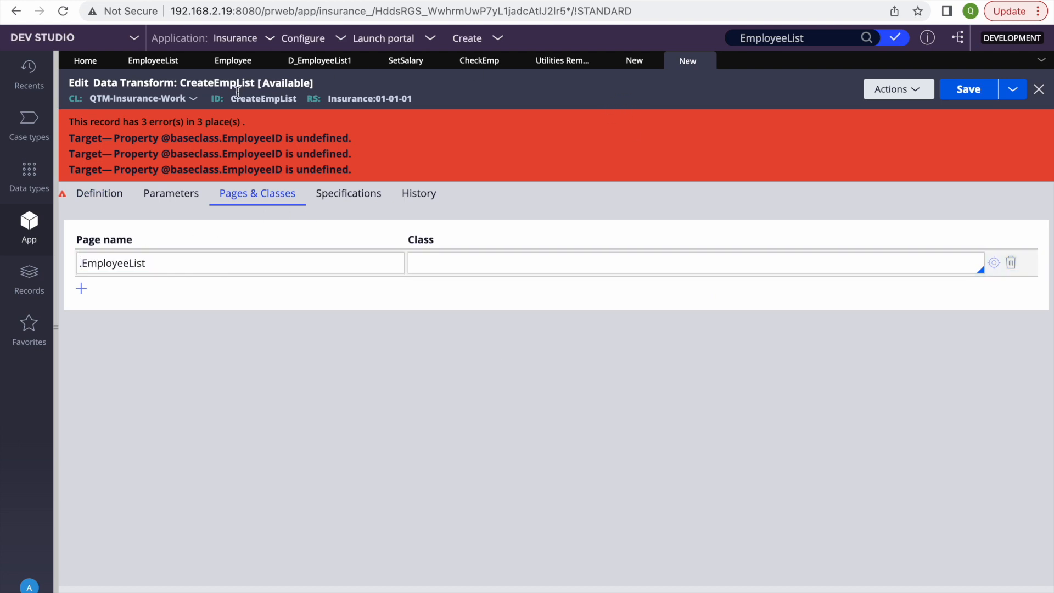
Step: Copy the Employee data type's class QTM-Insurance-Data-Employee into the .EmployeeList page's class, and try saving CreateEmpList
{"action": "left_click", "coordinate": [233, 61]}
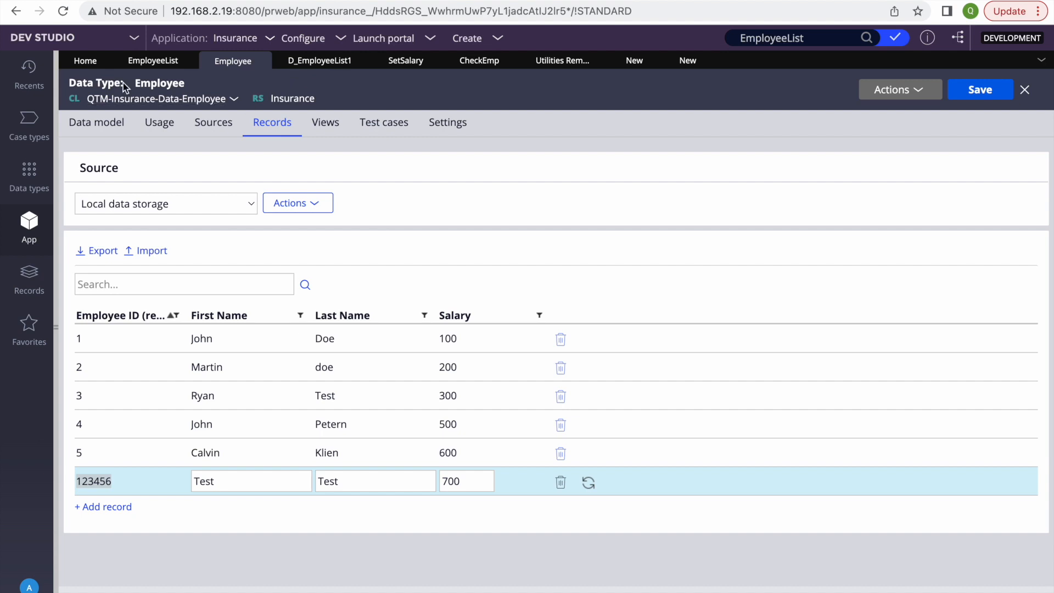
{"action": "left_click_drag", "start_coordinate": [87, 99], "coordinate": [226, 98]}
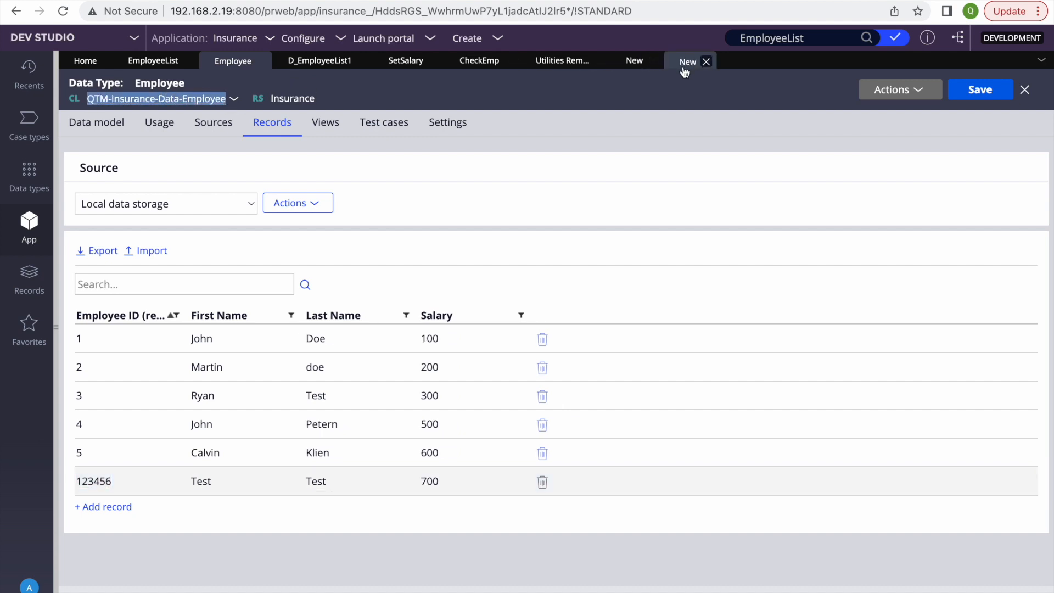
{"action": "left_click", "coordinate": [700, 61]}
{"action": "left_click", "coordinate": [250, 258]}
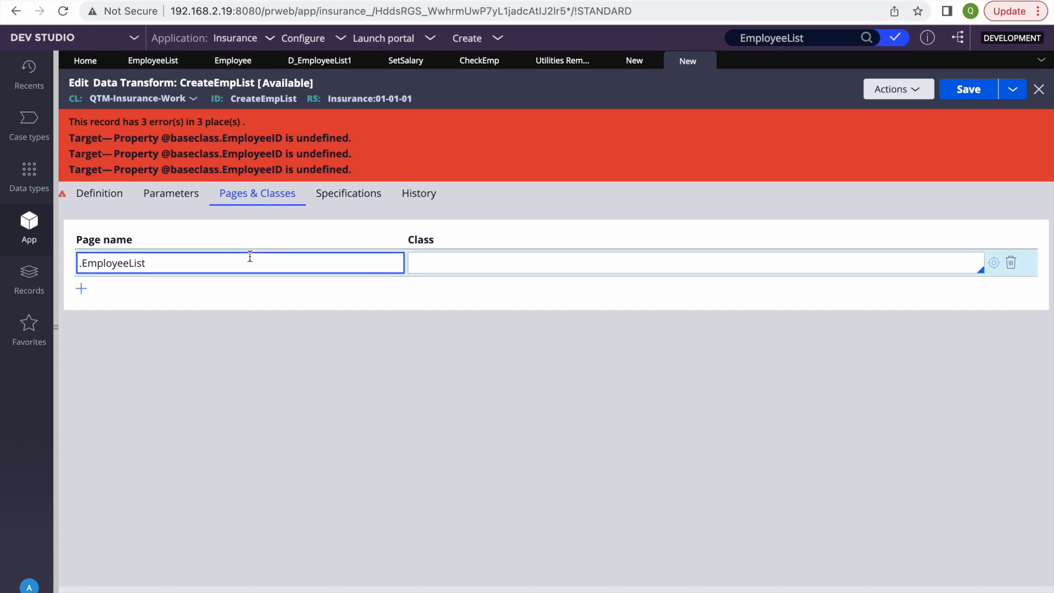
{"action": "left_click", "coordinate": [454, 266]}
{"action": "key", "text": "ctrl+v"}
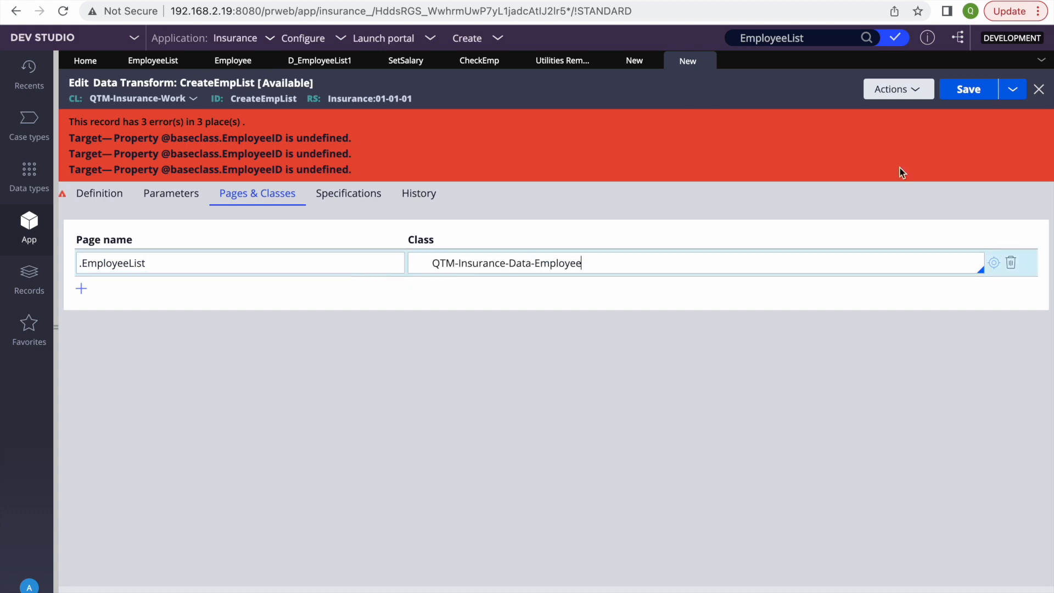
{"action": "left_click", "coordinate": [968, 82]}
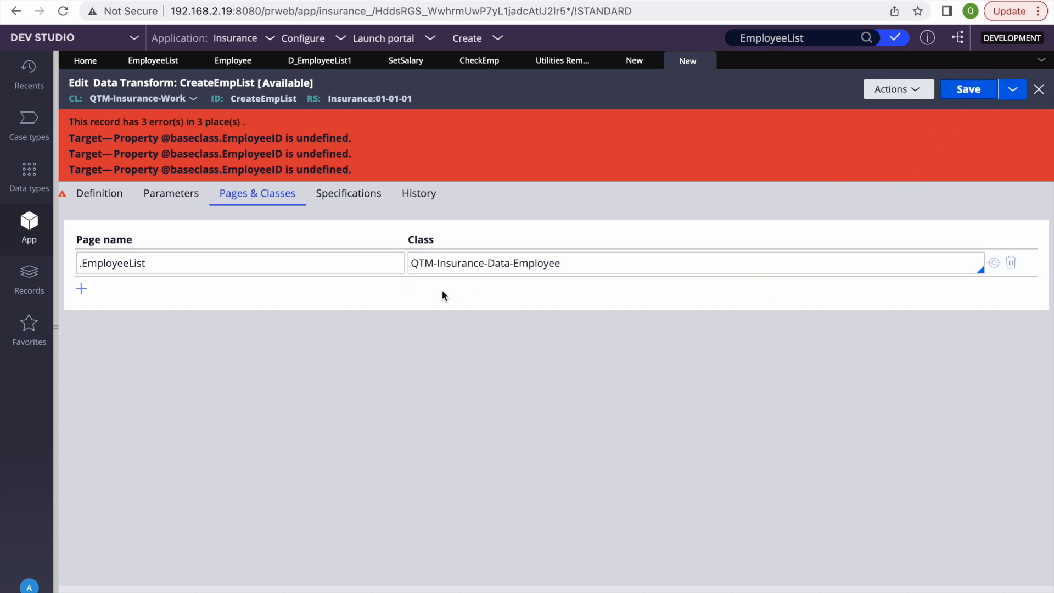
Step: Compare the EmployeeID name in step 1's target with the one used in SetSalary's step 3.1 condition
{"action": "double_click", "coordinate": [251, 154]}
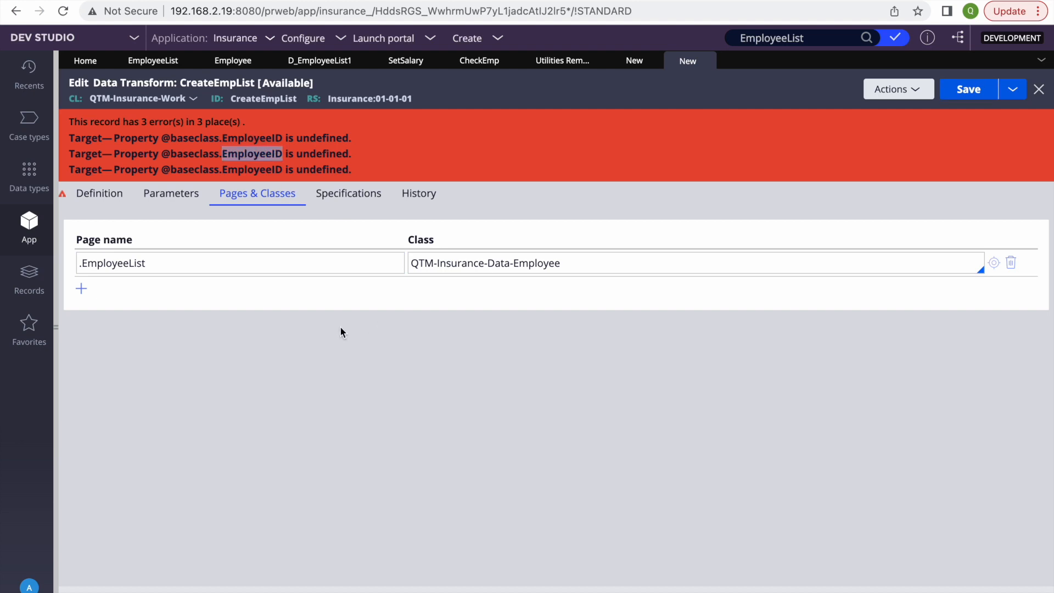
{"action": "left_click", "coordinate": [82, 201]}
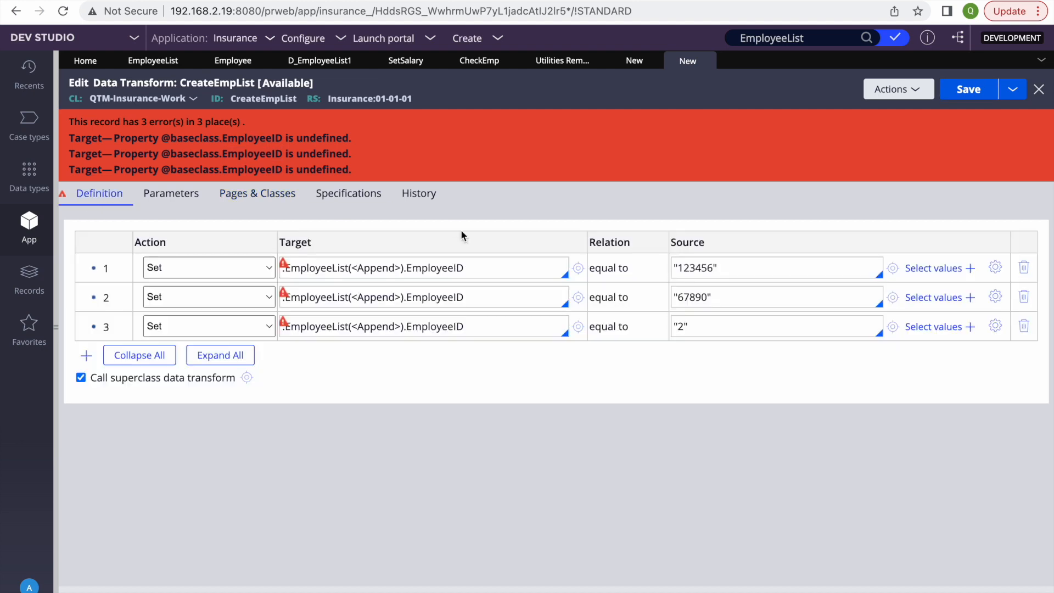
{"action": "double_click", "coordinate": [449, 268]}
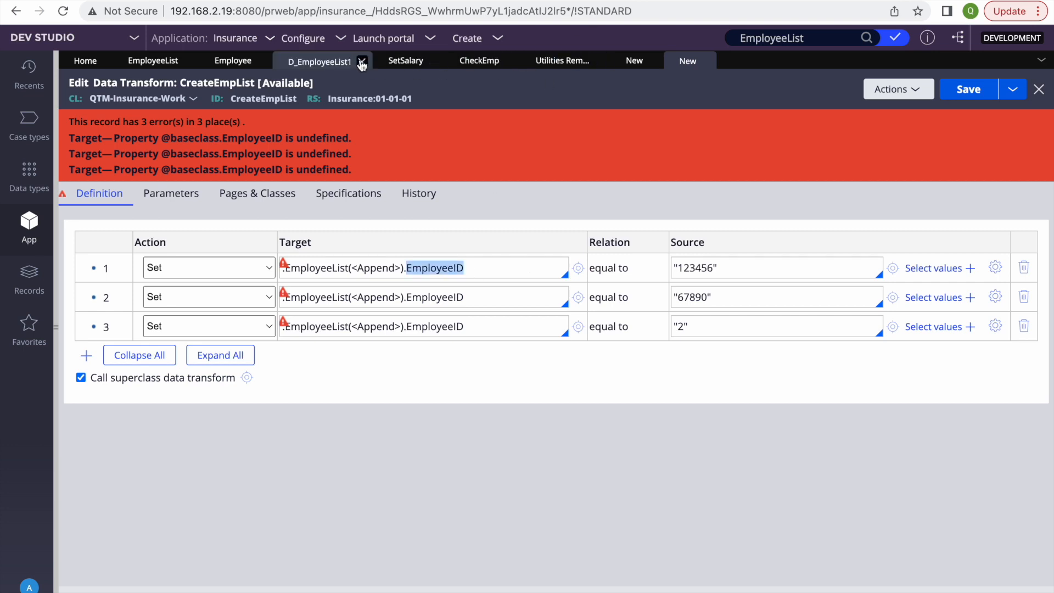
{"action": "left_click", "coordinate": [405, 62]}
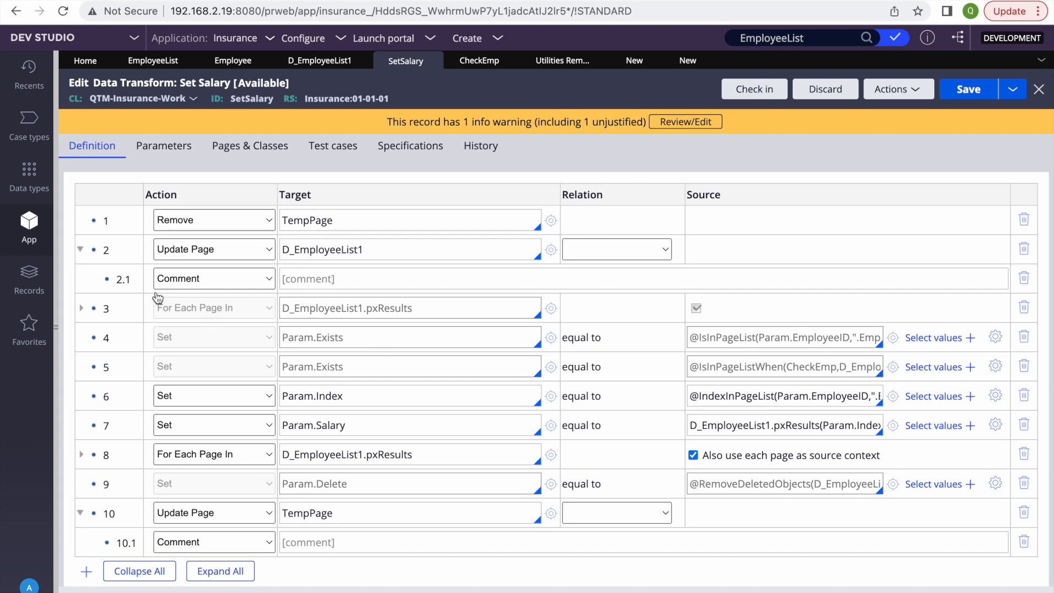
{"action": "left_click", "coordinate": [81, 308]}
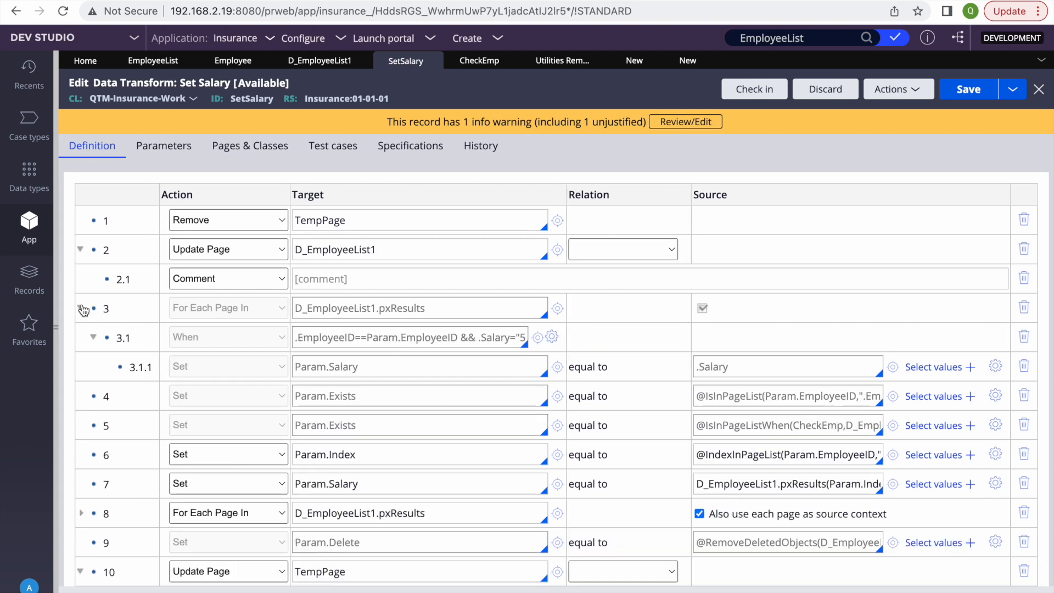
{"action": "double_click", "coordinate": [311, 338]}
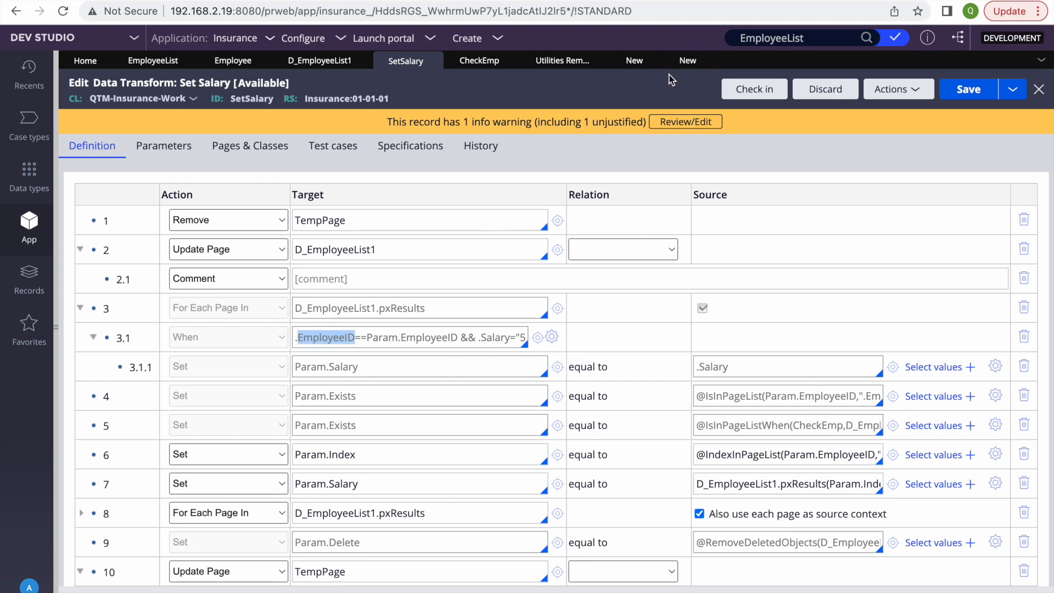
{"action": "left_click", "coordinate": [686, 69]}
Step: Check the EmployeeID reference in all three CreateEmpList targets and try saving the data transform again
{"action": "double_click", "coordinate": [452, 268]}
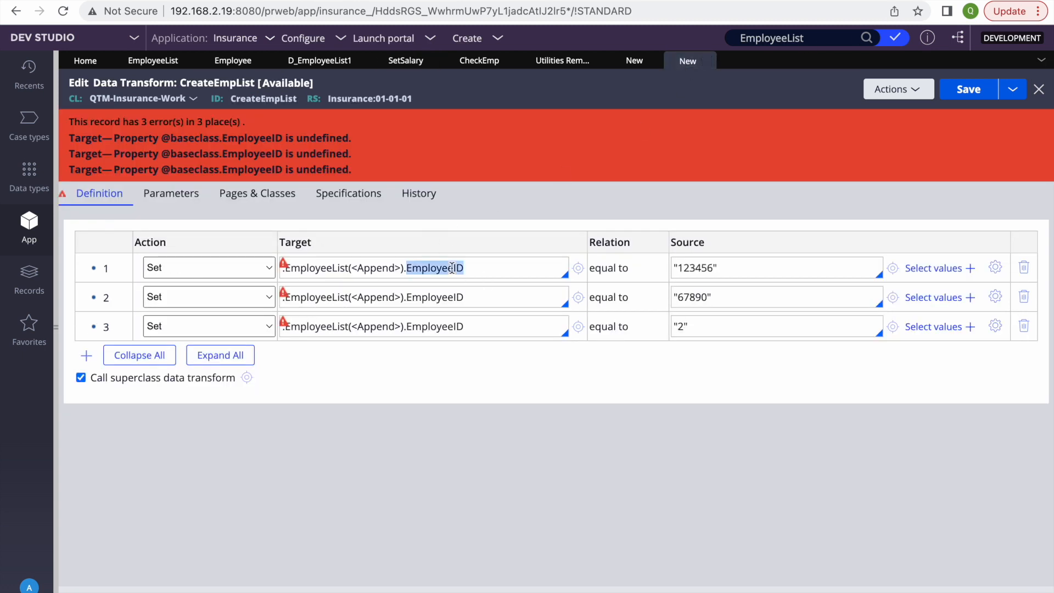
{"action": "double_click", "coordinate": [436, 297]}
{"action": "double_click", "coordinate": [426, 328]}
{"action": "left_click", "coordinate": [979, 92]}
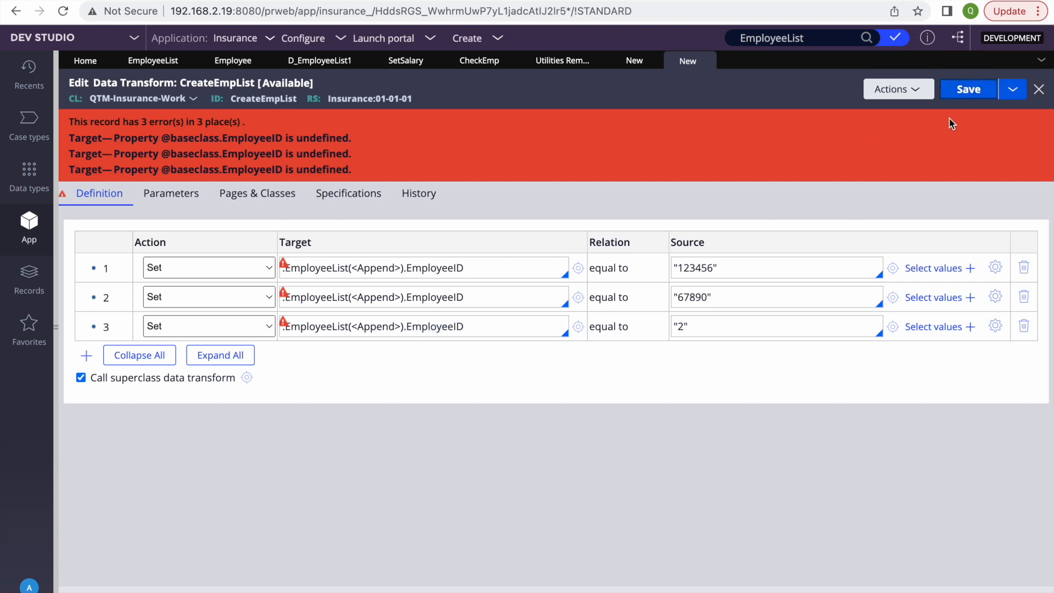
{"action": "left_click", "coordinate": [966, 89]}
Step: Check in the Employee List property with the comment WIP
{"action": "left_click", "coordinate": [235, 63]}
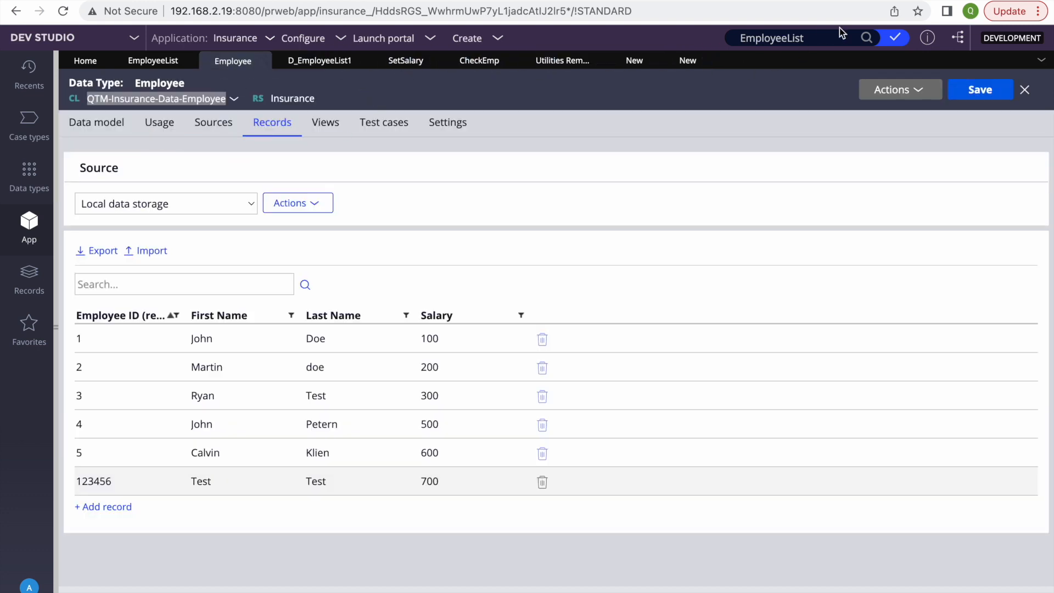
{"action": "left_click", "coordinate": [824, 38]}
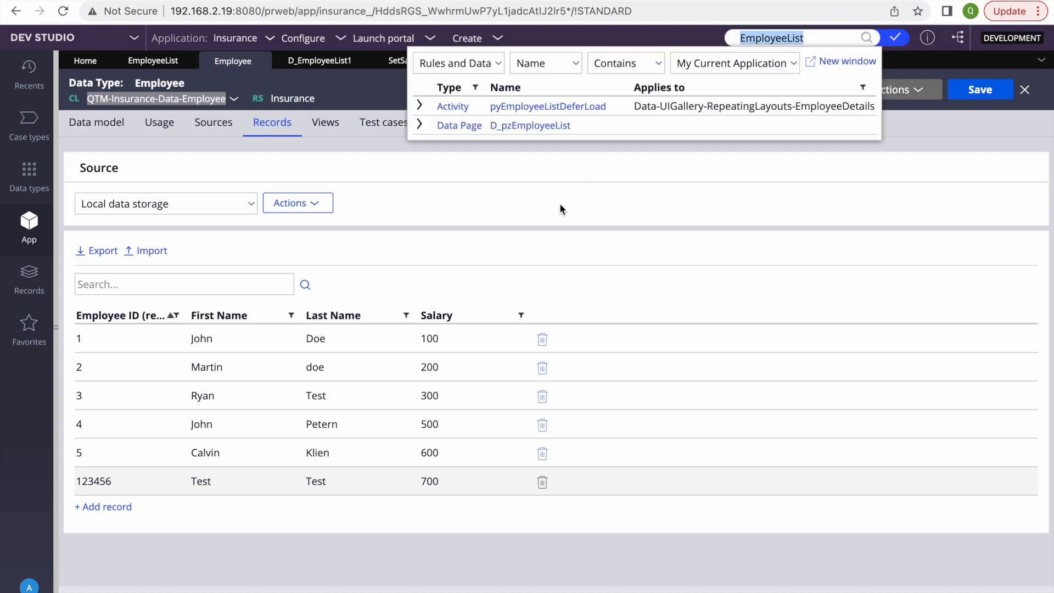
{"action": "left_click", "coordinate": [155, 60]}
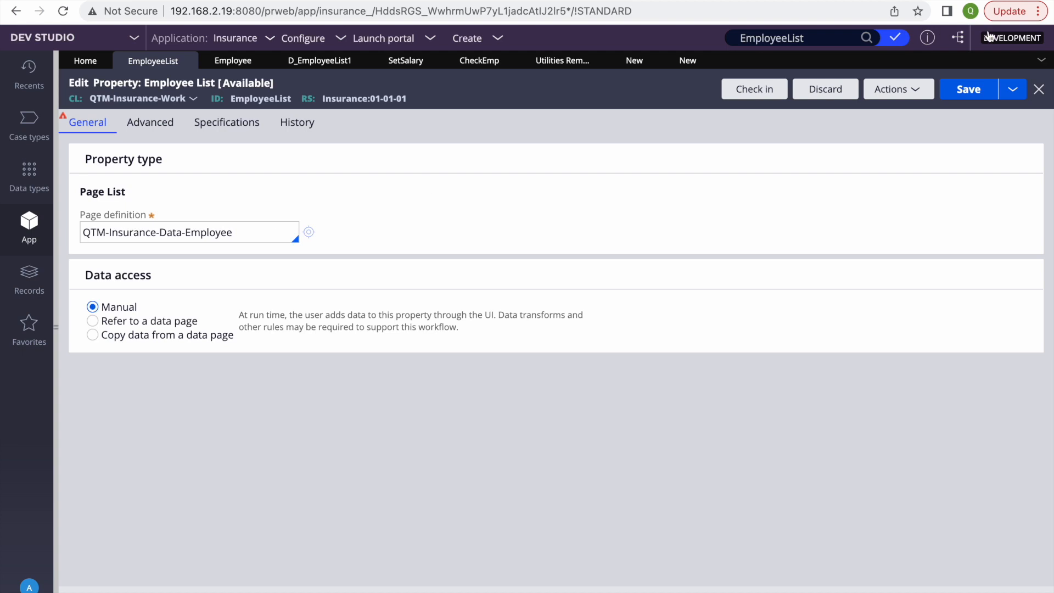
{"action": "left_click", "coordinate": [771, 91]}
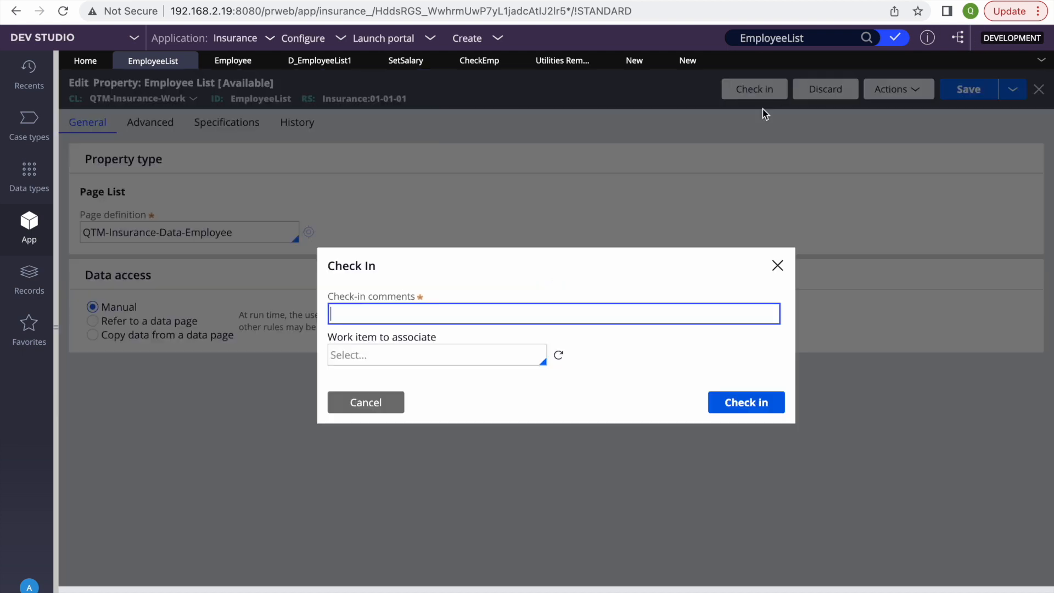
{"action": "type", "text": "WIP"}
{"action": "key", "text": "Return"}
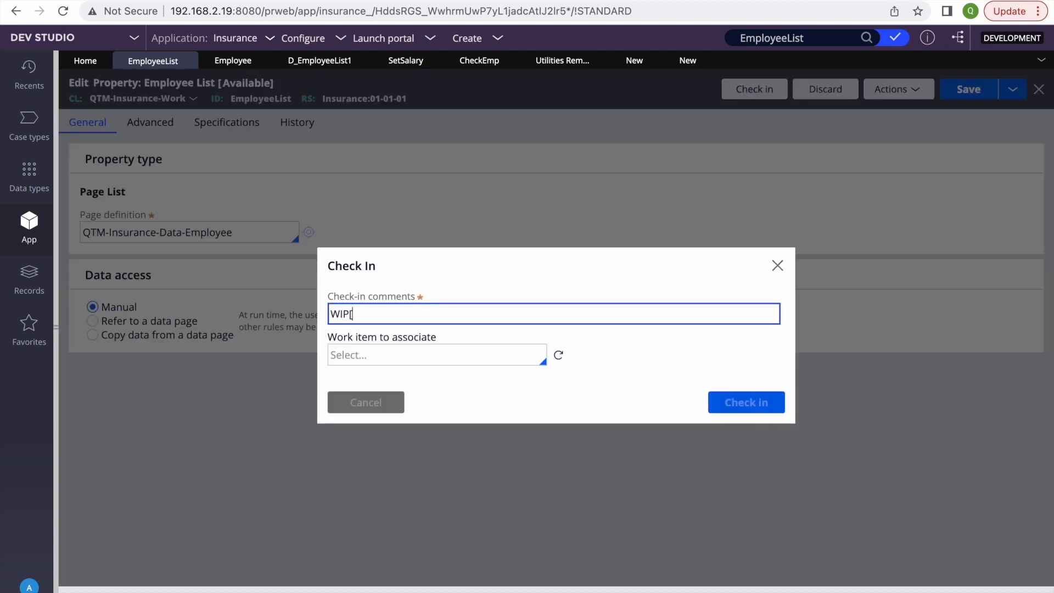
Step: Return to CreateEmpList, save the data transform, and show its definition steps
{"action": "left_click", "coordinate": [670, 63]}
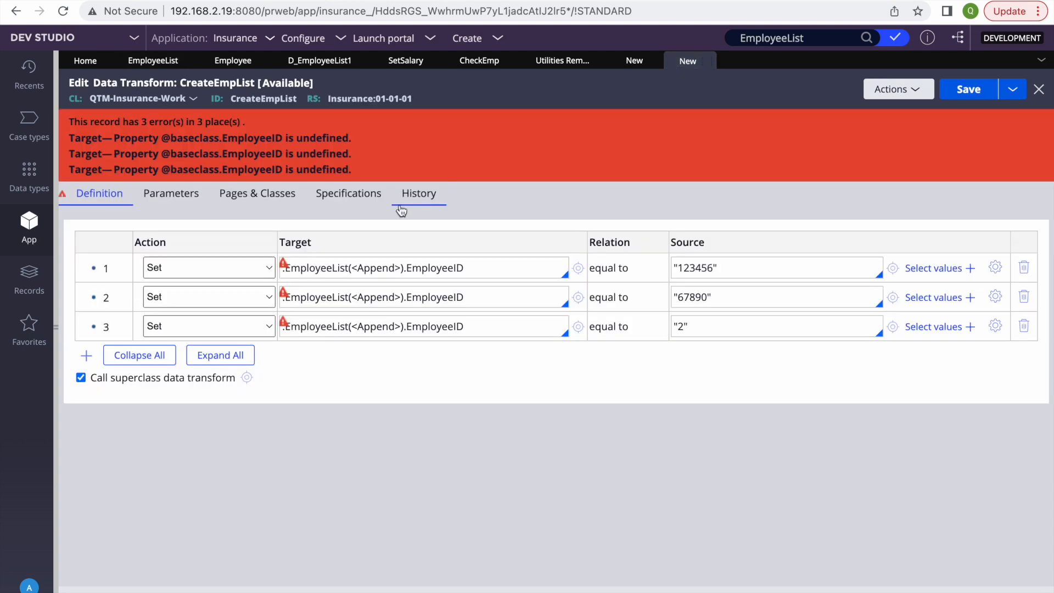
{"action": "left_click", "coordinate": [243, 194]}
{"action": "left_click", "coordinate": [991, 89]}
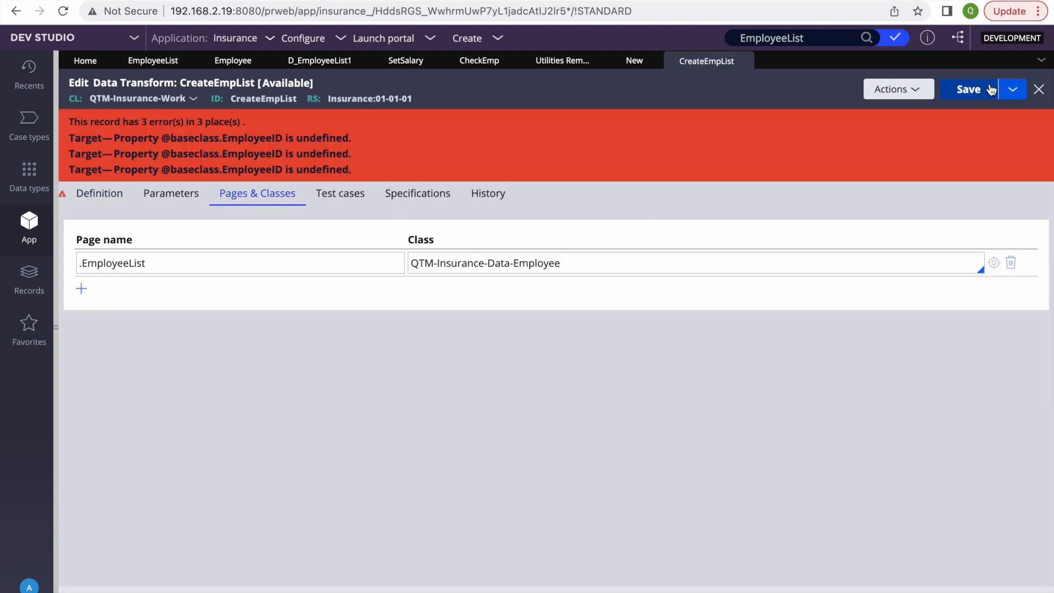
{"action": "left_click", "coordinate": [110, 156]}
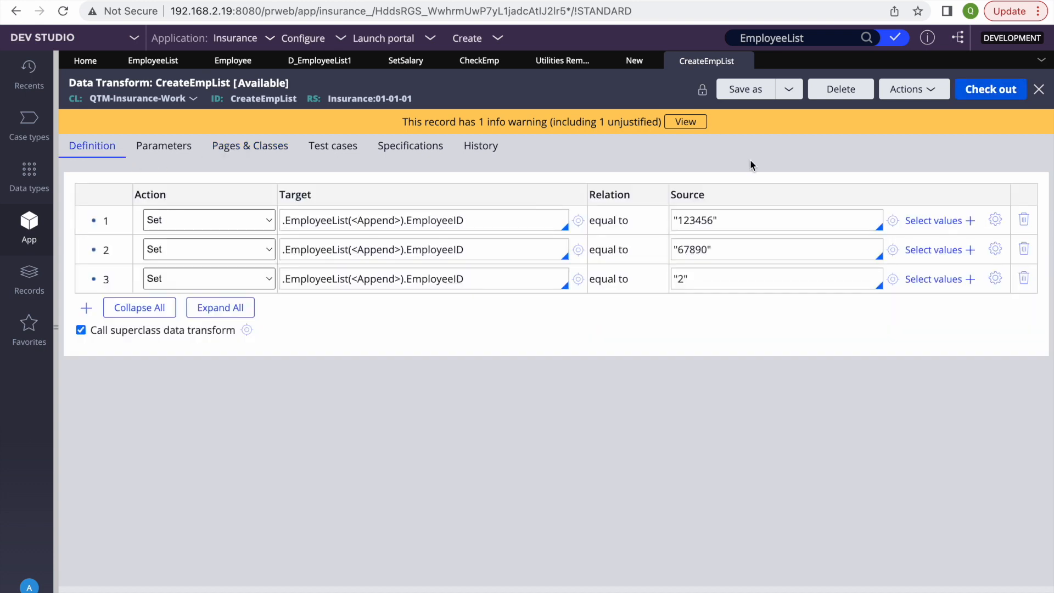
{"action": "left_click", "coordinate": [987, 94]}
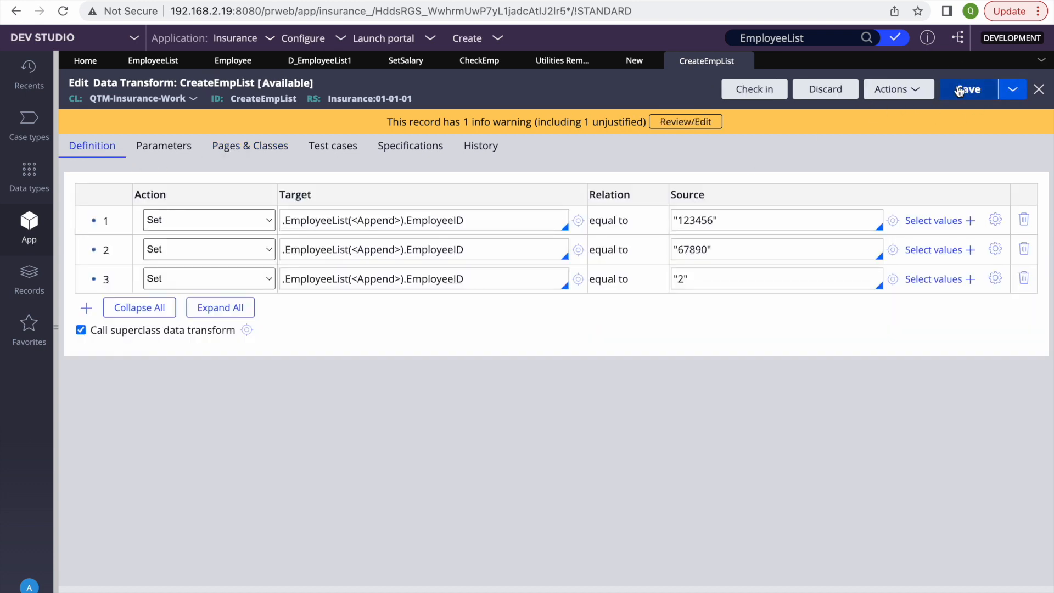
{"action": "left_click", "coordinate": [825, 89]}
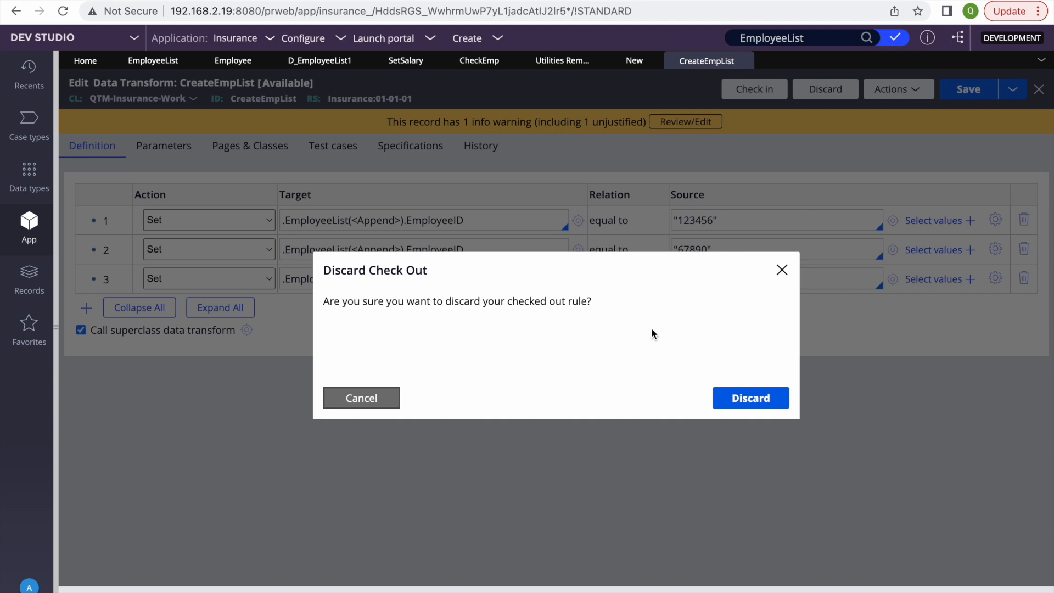
{"action": "left_click", "coordinate": [752, 397]}
Step: Run CreateEmpList on an empty test page and examine the EmployeeID of each EmployeeList row in the output
{"action": "left_click", "coordinate": [913, 89]}
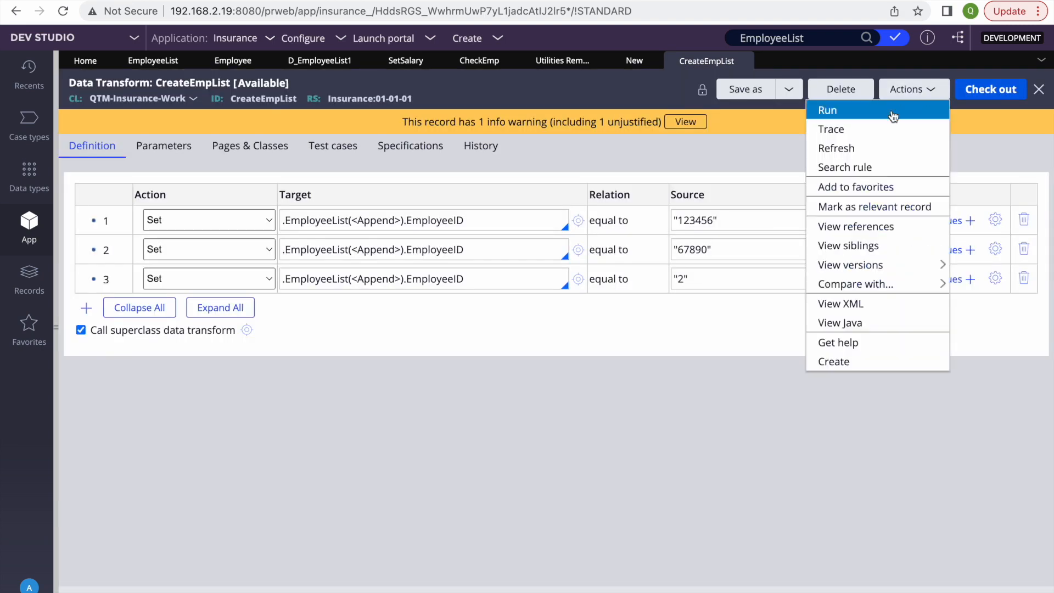
{"action": "left_click", "coordinate": [873, 117]}
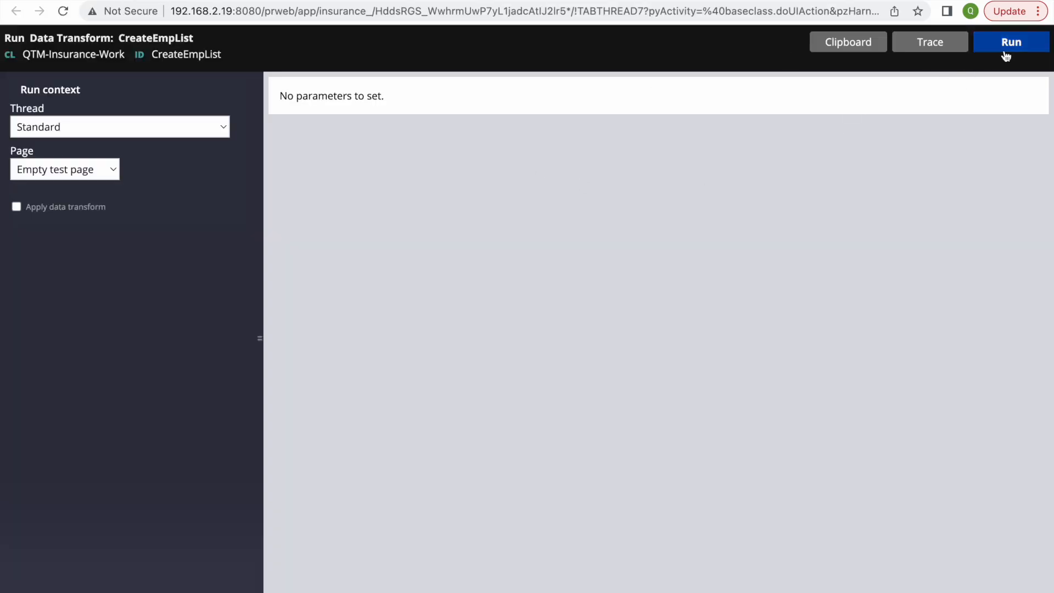
{"action": "left_click", "coordinate": [1006, 52]}
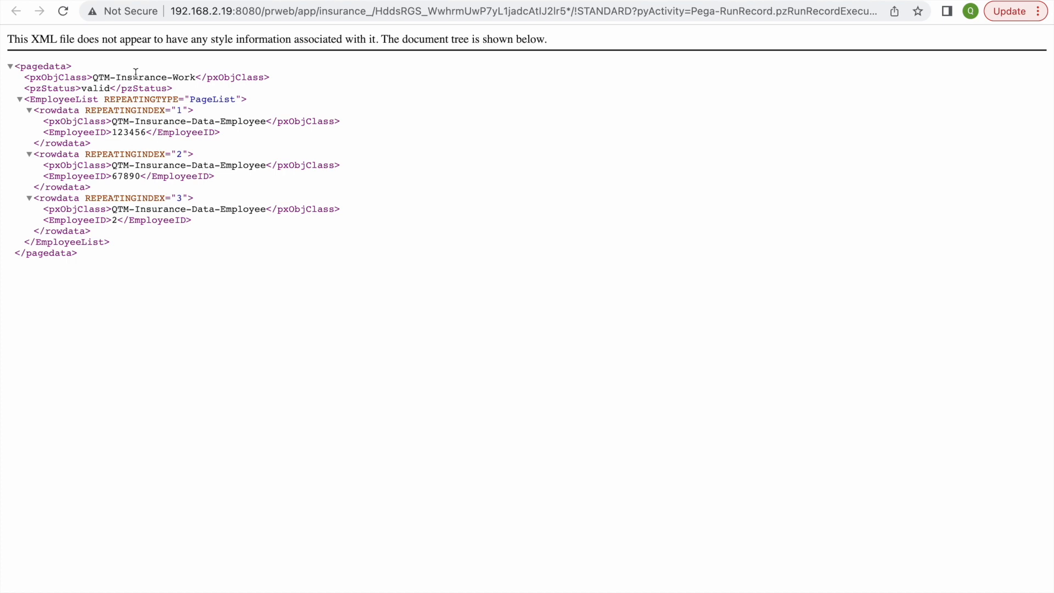
{"action": "double_click", "coordinate": [119, 133]}
{"action": "double_click", "coordinate": [117, 176]}
{"action": "left_click", "coordinate": [124, 224]}
{"action": "left_click", "coordinate": [107, 241]}
Step: Go back to the run window, run CreateEmpList once more, and inspect the first row's EmployeeID element
{"action": "left_click", "coordinate": [550, 0]}
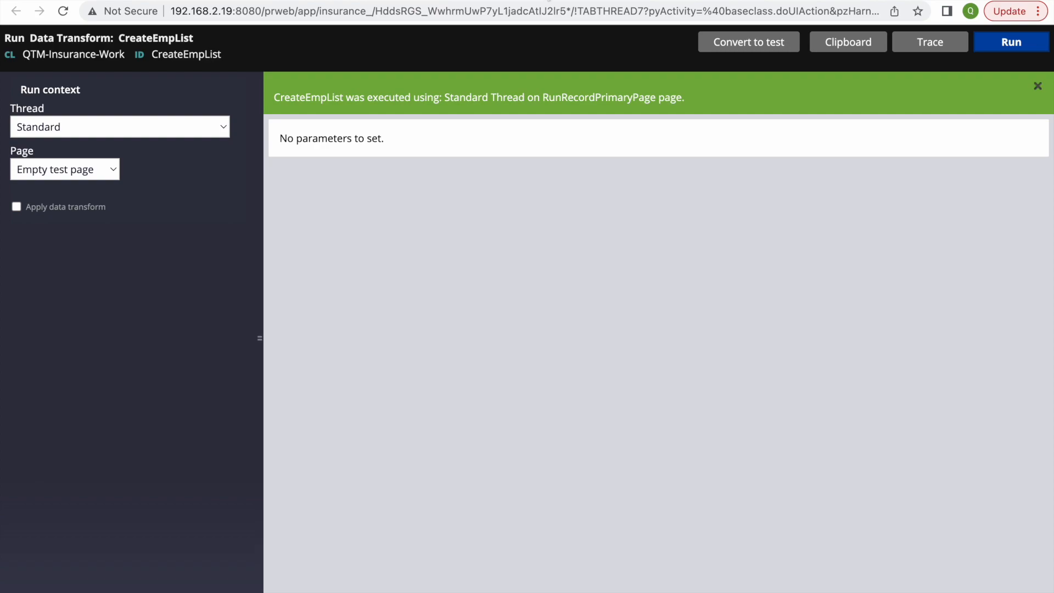
{"action": "left_click", "coordinate": [1006, 42]}
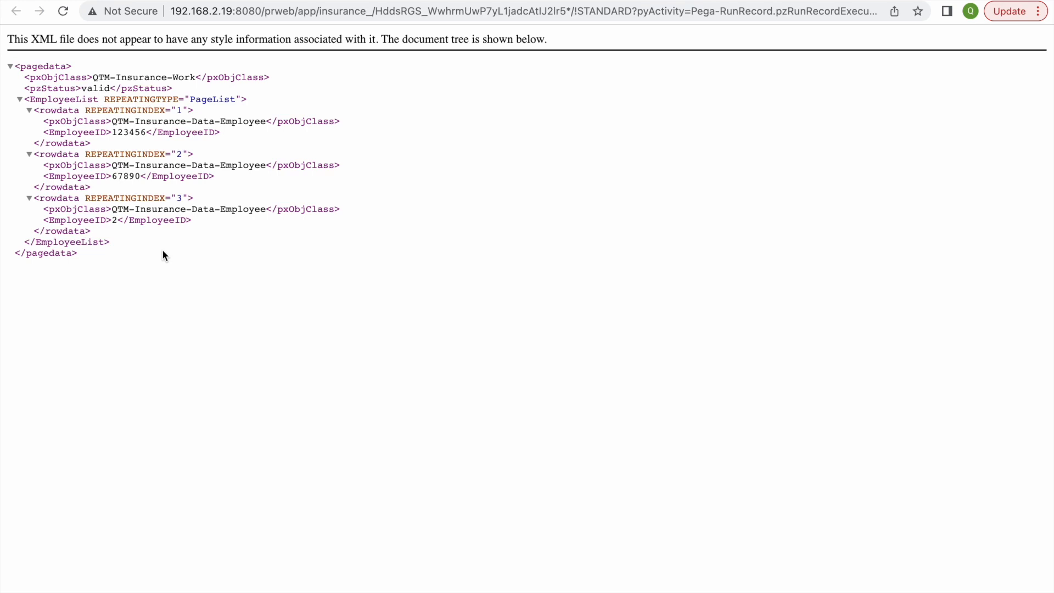
{"action": "double_click", "coordinate": [77, 142]}
{"action": "double_click", "coordinate": [85, 132]}
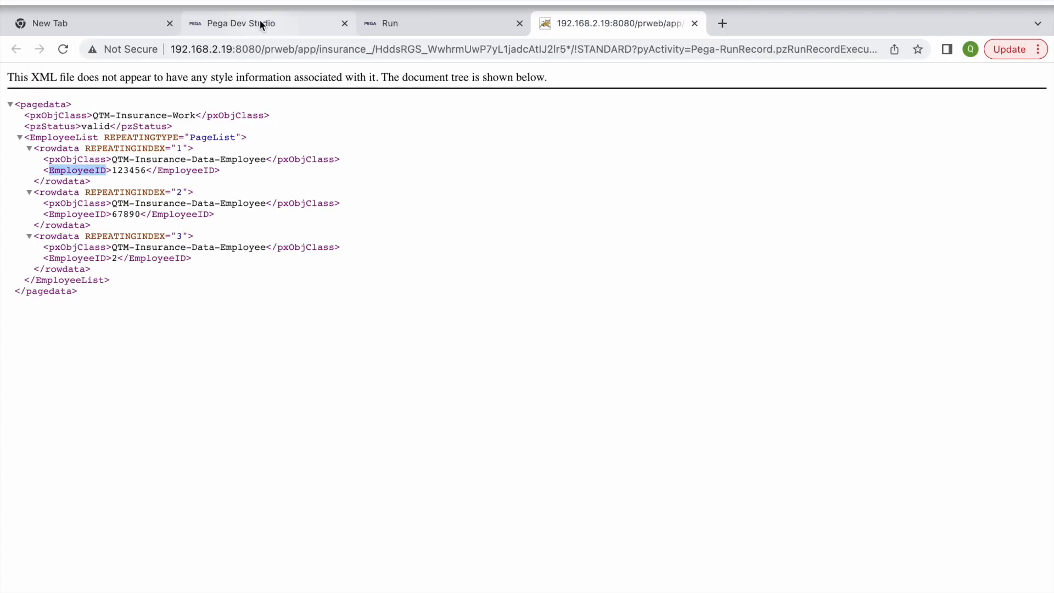
Step: Return to the Compare Two List data transform in Dev Studio and save it
{"action": "left_click", "coordinate": [258, 21]}
{"action": "left_click", "coordinate": [634, 61]}
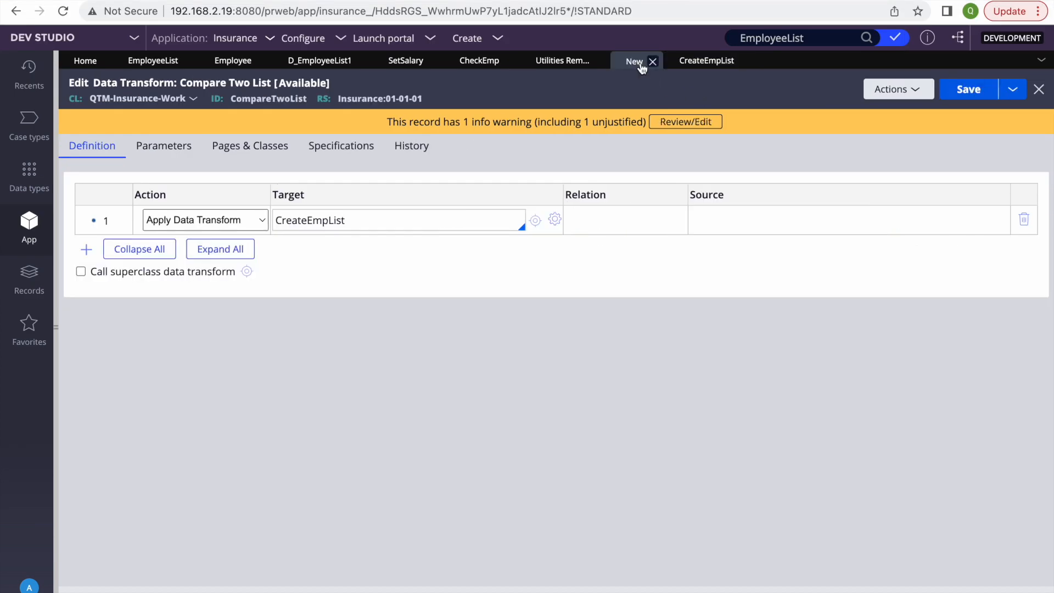
{"action": "left_click", "coordinate": [958, 88]}
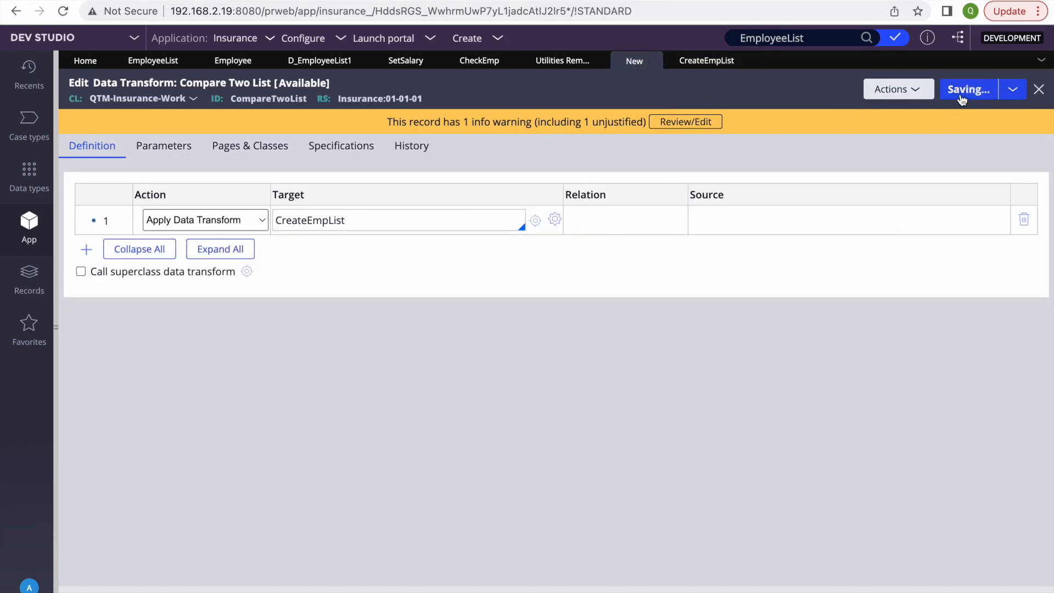
Step: Examine the full IsInPageList expression of step 4 in the SetSalary data transform and close it without changes
{"action": "left_click", "coordinate": [416, 65]}
{"action": "scroll", "coordinate": [444, 410], "scroll_direction": "down", "scroll_amount": 3}
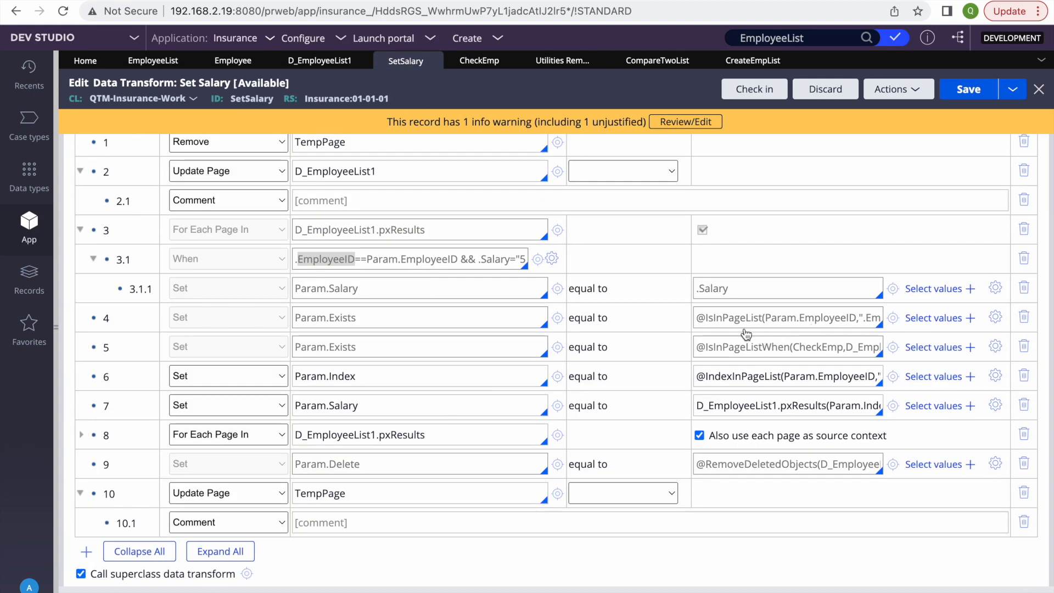
{"action": "double_click", "coordinate": [780, 319]}
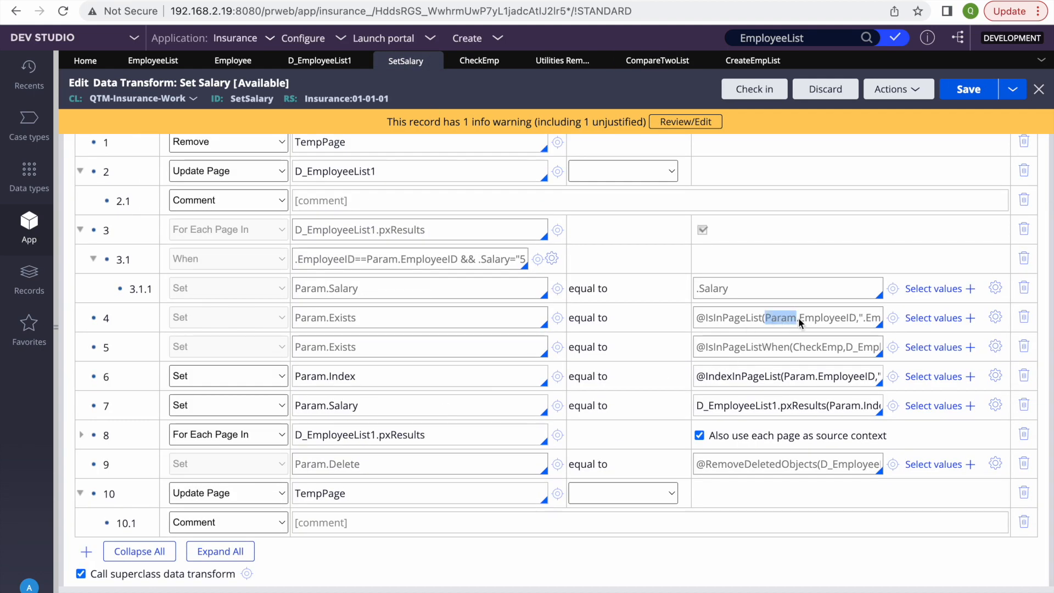
{"action": "left_click", "coordinate": [995, 316]}
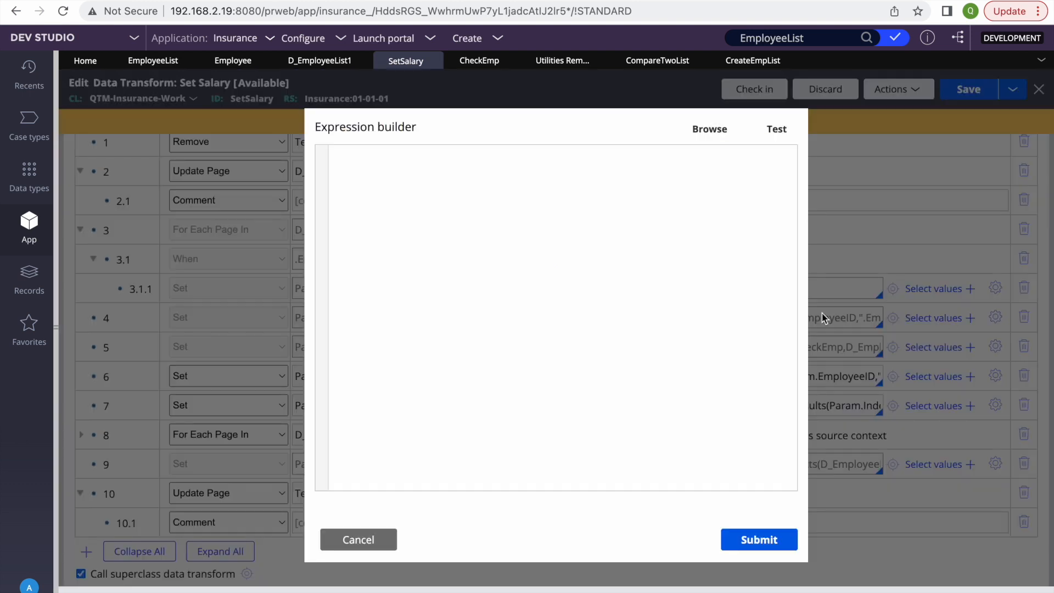
{"action": "left_click", "coordinate": [563, 154]}
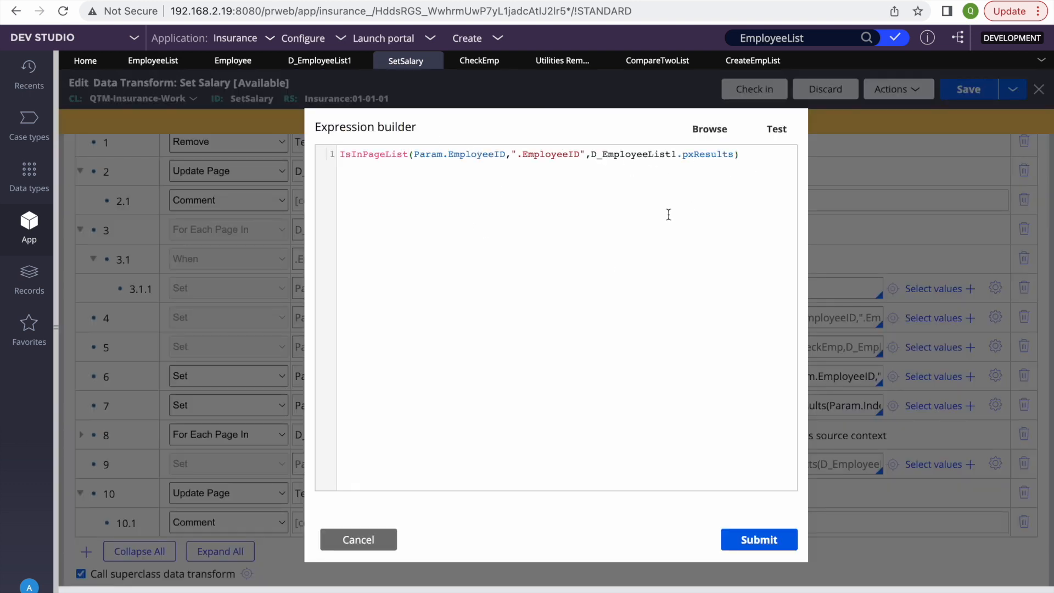
{"action": "left_click", "coordinate": [357, 539]}
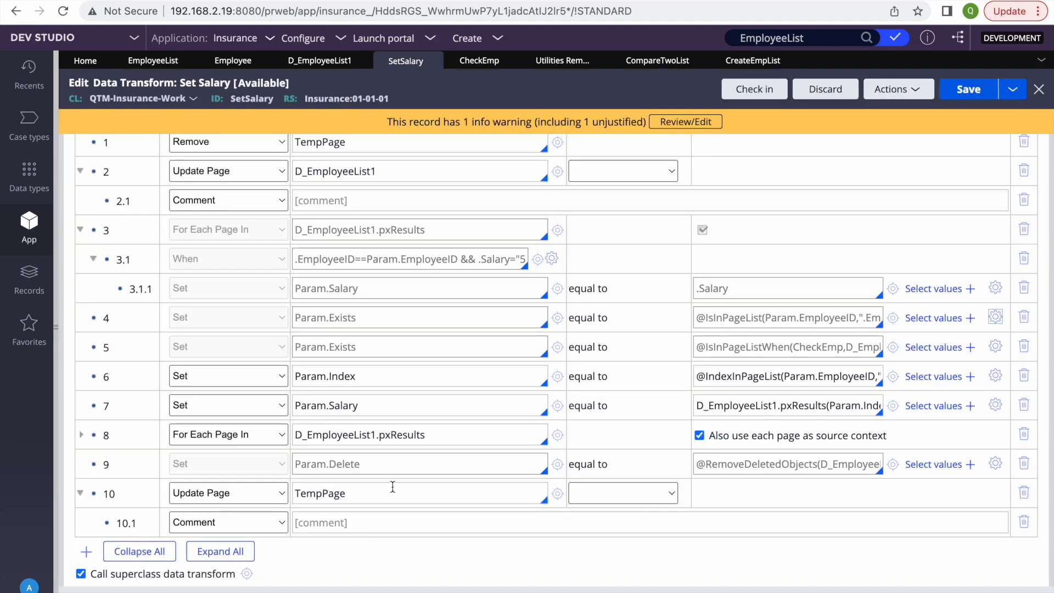
Step: Insert a second step in the CompareTwoList data transform and give it the target .EmployeeList
{"action": "left_click", "coordinate": [748, 63]}
{"action": "left_click", "coordinate": [655, 61]}
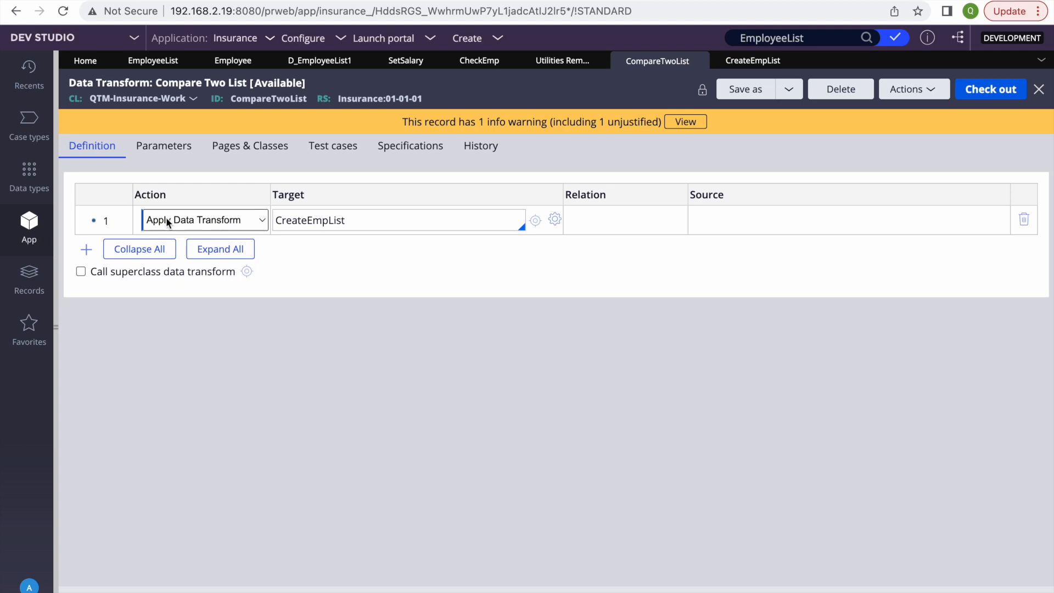
{"action": "right_click", "coordinate": [110, 216]}
{"action": "left_click", "coordinate": [122, 261]}
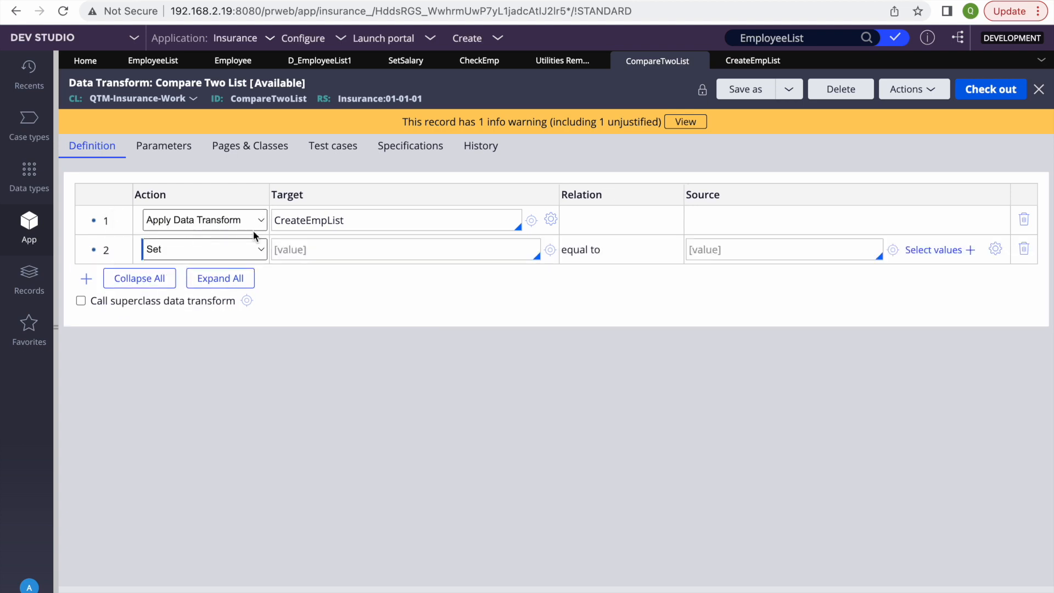
{"action": "left_click", "coordinate": [277, 250]}
{"action": "type", "text": "."}
{"action": "key", "text": "Down"}
{"action": "key", "text": "Down"}
{"action": "key", "text": "Down"}
{"action": "key", "text": "Down"}
{"action": "key", "text": "Down"}
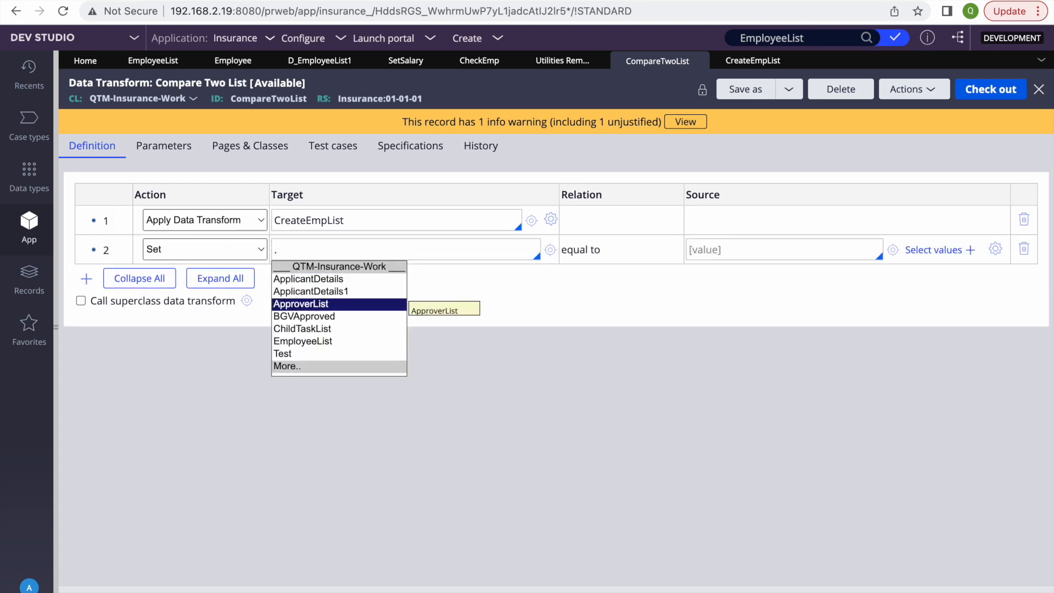
{"action": "key", "text": "Return"}
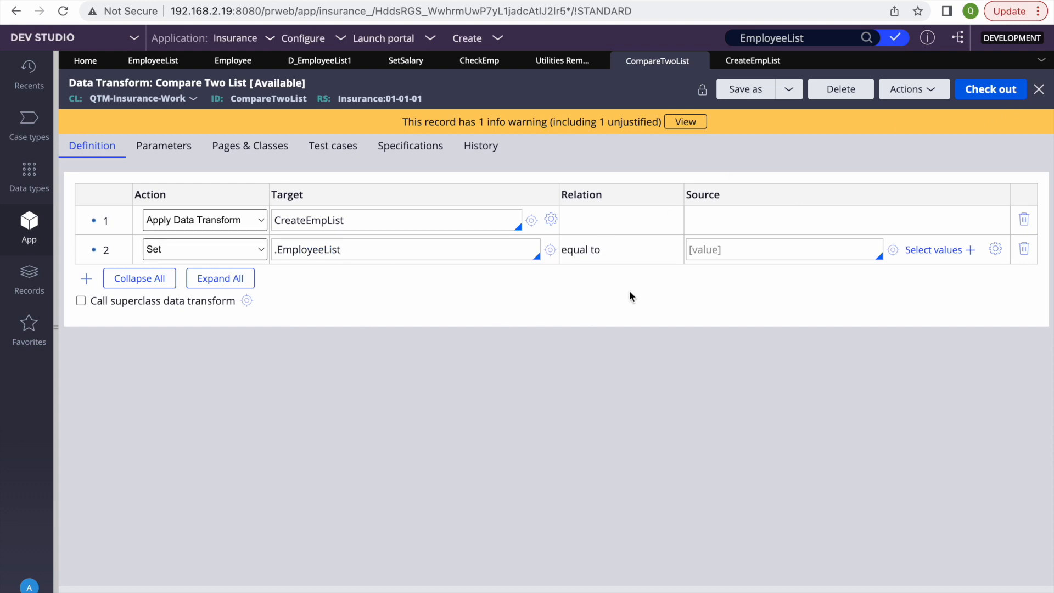
Step: Make step 2 a For Each Page In loop, check out the rule, try saving, and use each page as source context
{"action": "left_click", "coordinate": [183, 248]}
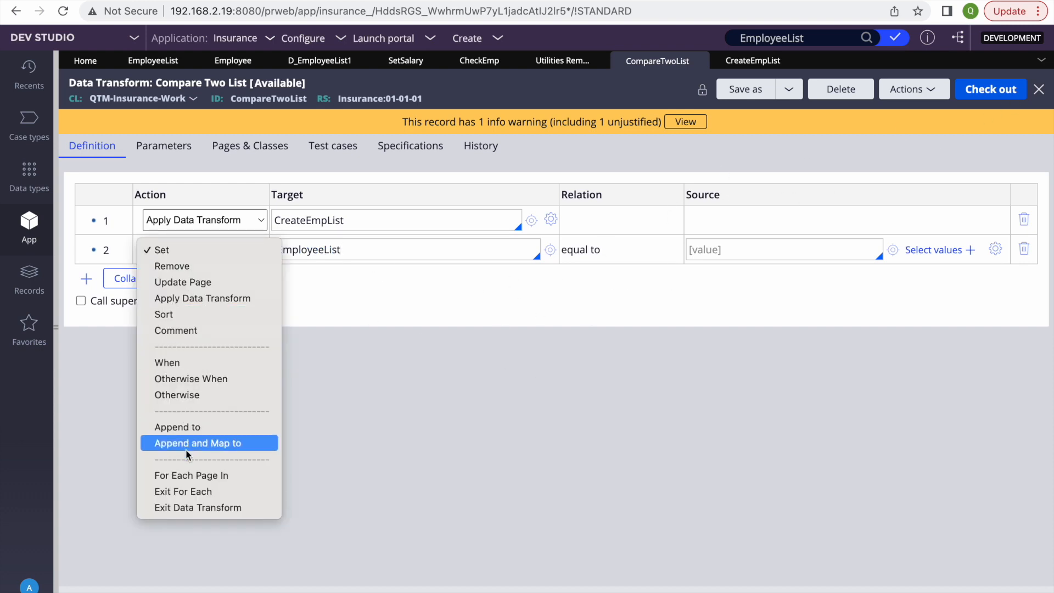
{"action": "left_click", "coordinate": [183, 476]}
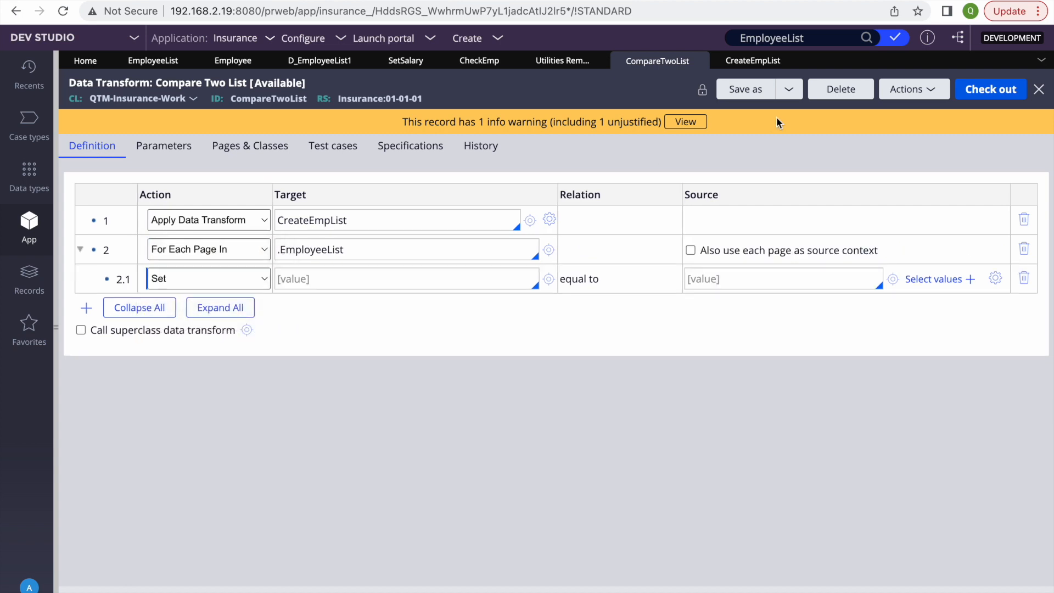
{"action": "left_click", "coordinate": [992, 89]}
{"action": "key", "text": "ctrl+s"}
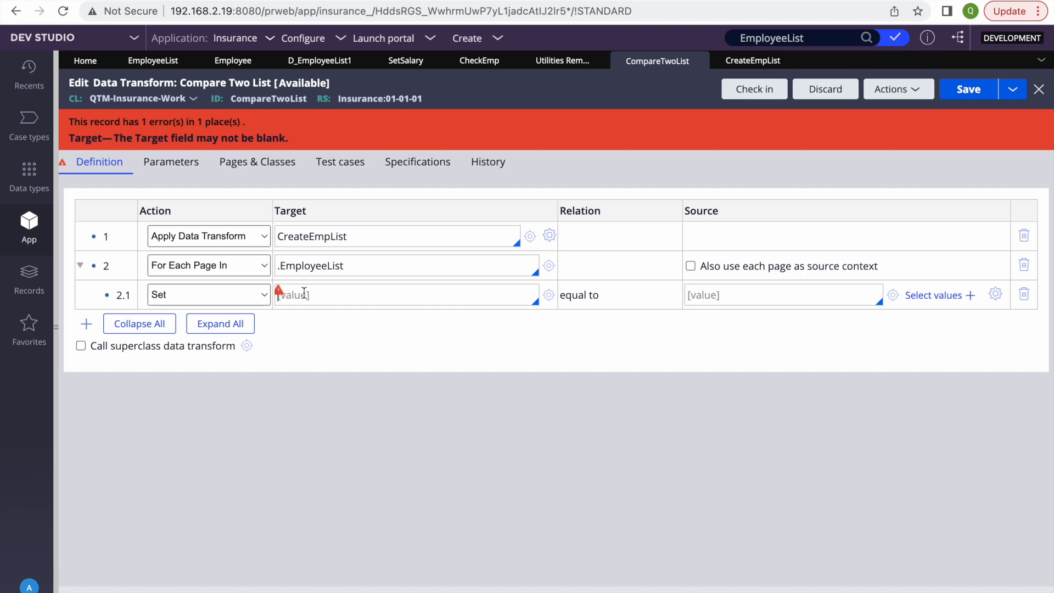
{"action": "left_click", "coordinate": [691, 266]}
Step: Copy the IsInPageList expression from SetSalary step 4 into the source of step 2.1 in CompareTwoList
{"action": "left_click", "coordinate": [392, 63]}
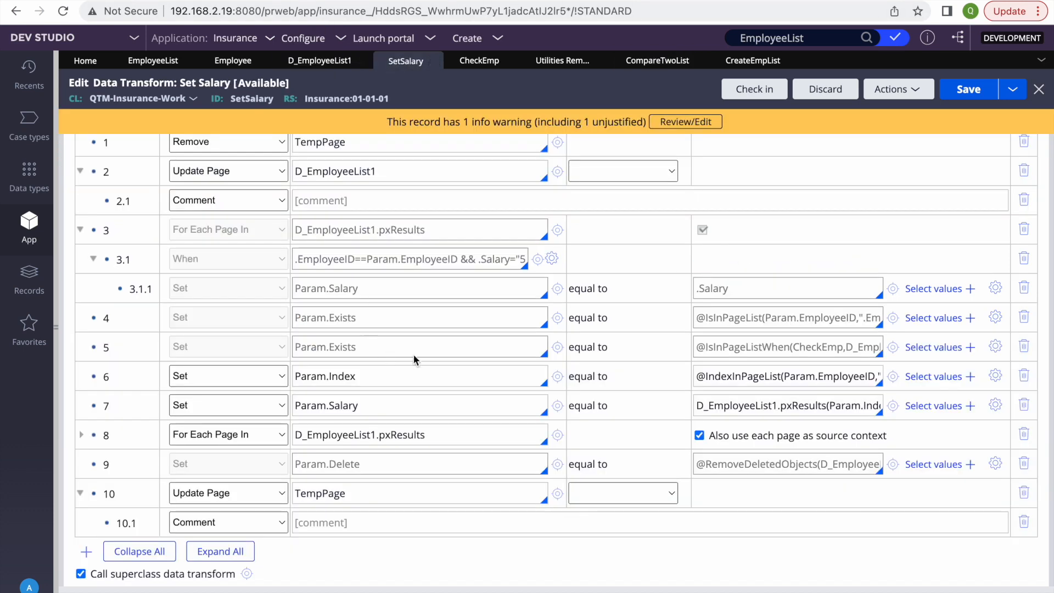
{"action": "triple_click", "coordinate": [766, 318]}
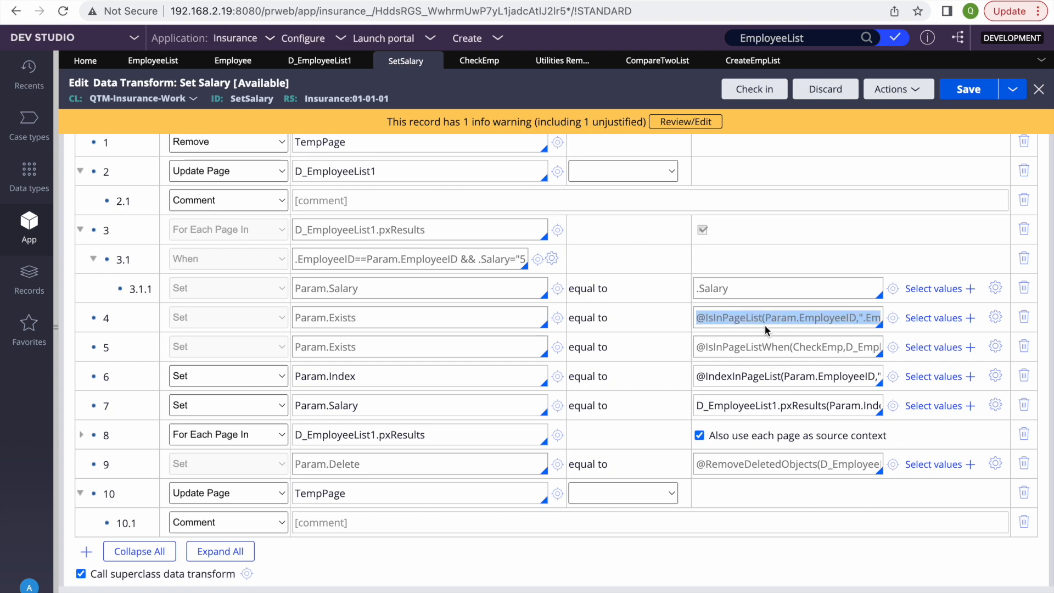
{"action": "left_click", "coordinate": [766, 61]}
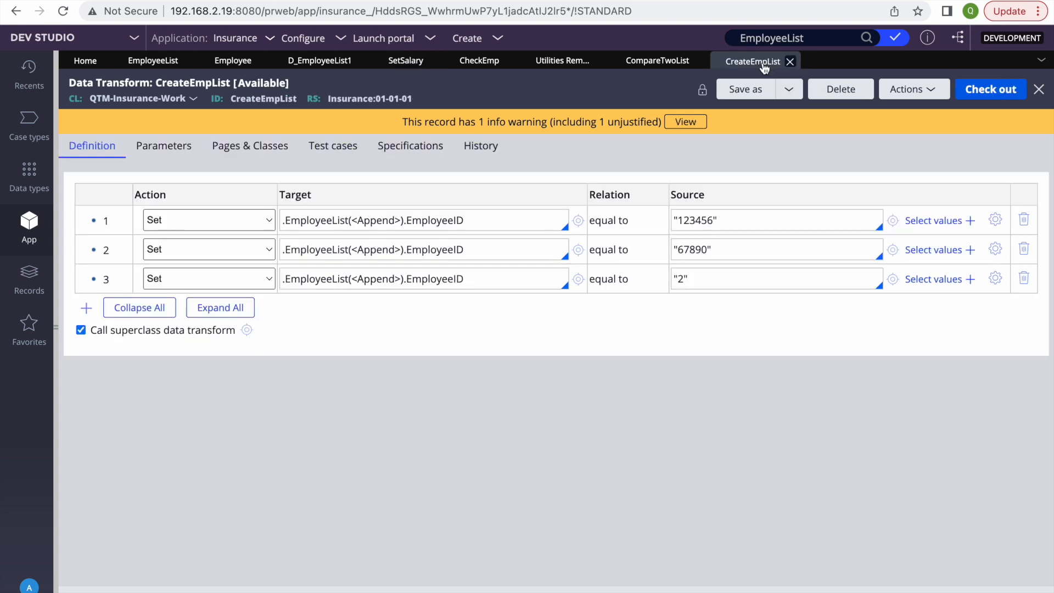
{"action": "left_click", "coordinate": [658, 60]}
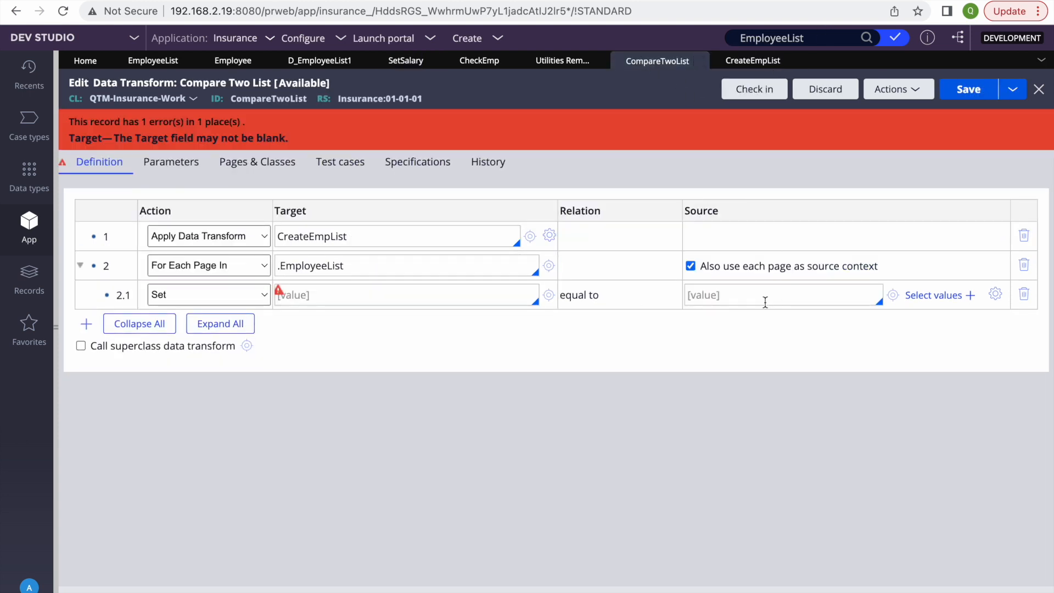
{"action": "left_click", "coordinate": [729, 288]}
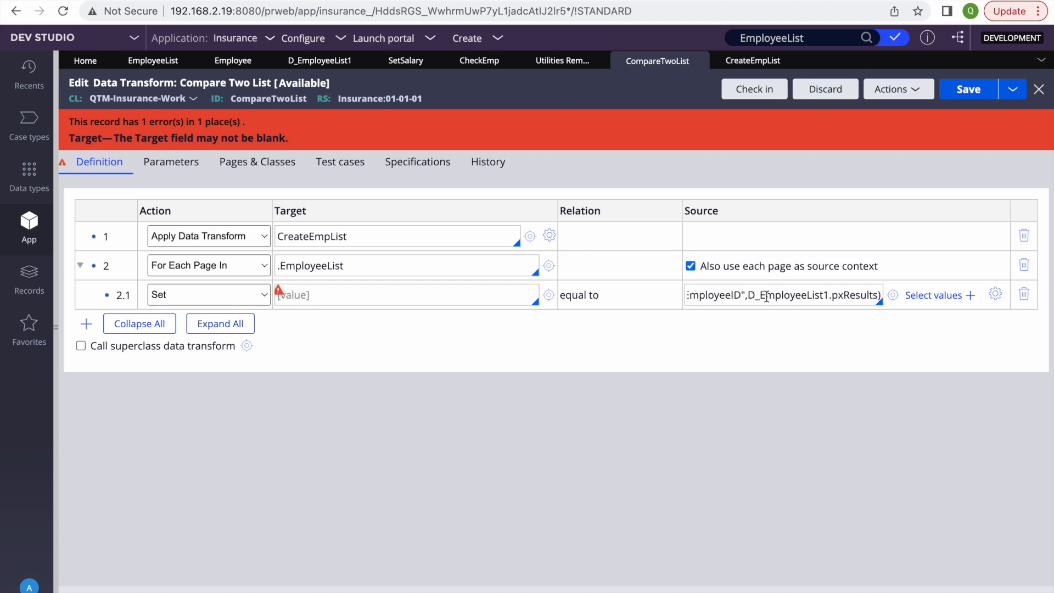
{"action": "key", "text": "super+a"}
{"action": "key", "text": "super+x"}
{"action": "key", "text": "super+v"}
Step: Set the target of step 2.1 to Param.Exits and save the data transform
{"action": "left_click", "coordinate": [402, 301]}
{"action": "type", "text": "pARA"}
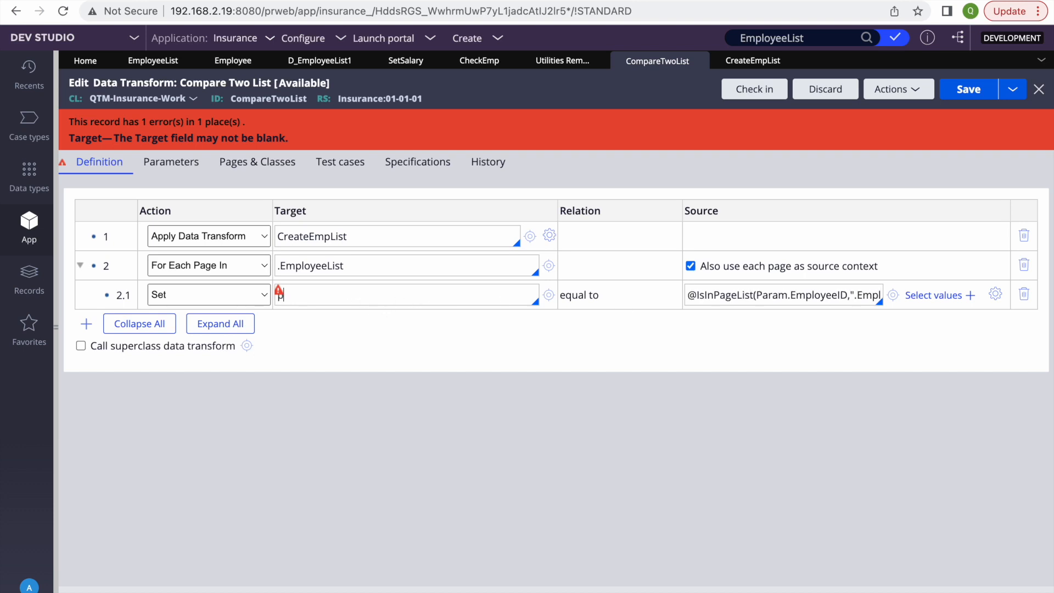
{"action": "key", "text": "BackSpace"}
{"action": "key", "text": "BackSpace"}
{"action": "key", "text": "BackSpace"}
{"action": "key", "text": "BackSpace"}
{"action": "type", "text": "Param.Ex"}
{"action": "left_click", "coordinate": [967, 96]}
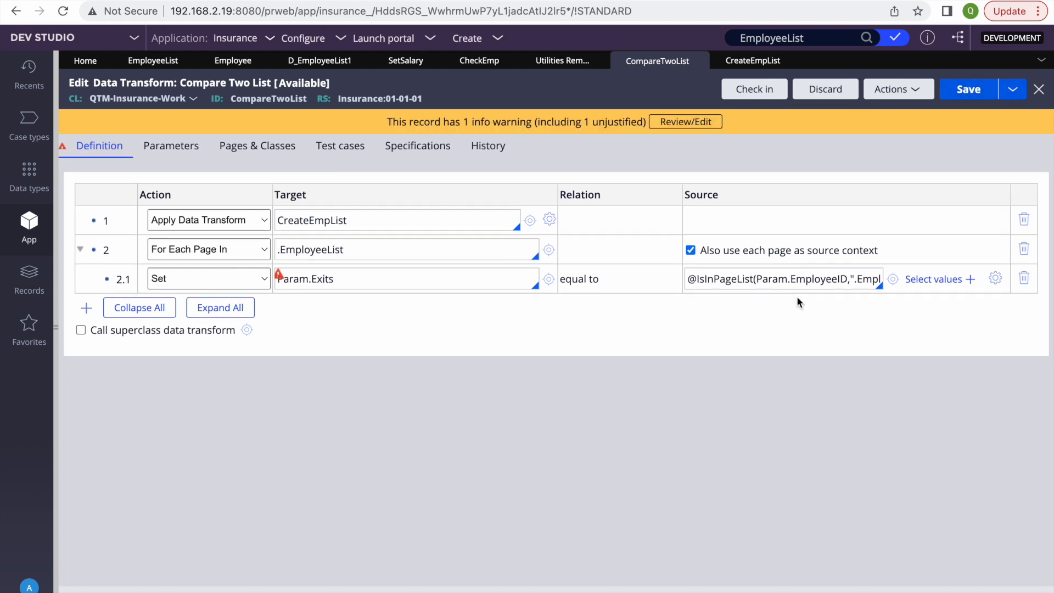
Step: Insert a Set step before the Param.Exits step that sets Param.EmployeeID equal to .EmployeeID, and save
{"action": "left_click_drag", "start_coordinate": [847, 278], "coordinate": [756, 283]}
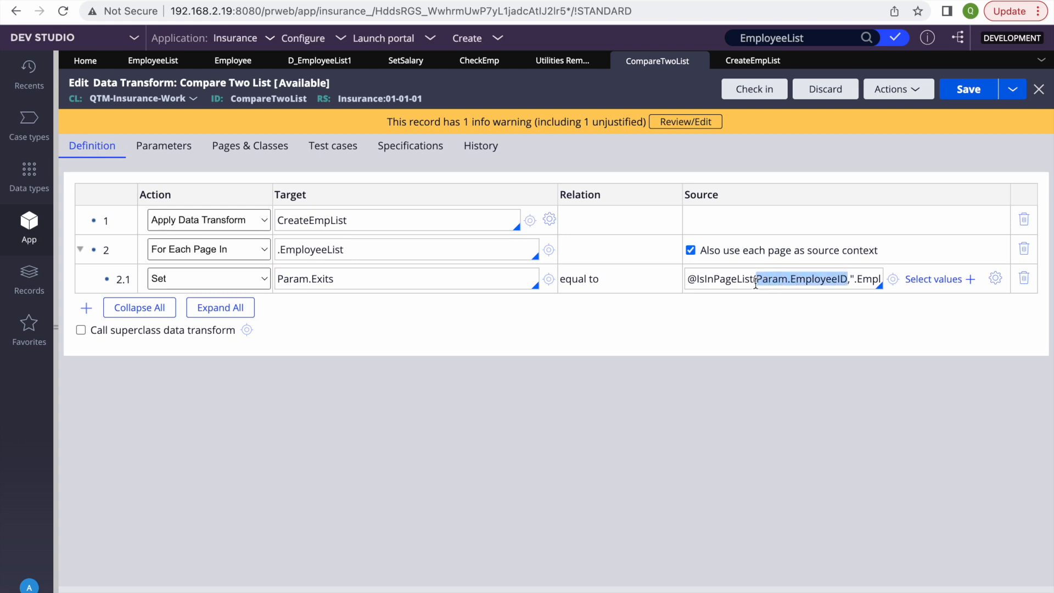
{"action": "right_click", "coordinate": [104, 281]}
{"action": "left_click", "coordinate": [138, 301]}
{"action": "left_click", "coordinate": [298, 278]}
{"action": "key", "text": "super+v"}
{"action": "left_click", "coordinate": [707, 281]}
{"action": "type", "text": "."}
{"action": "key", "text": "Down"}
{"action": "key", "text": "Return"}
{"action": "left_click", "coordinate": [977, 89]}
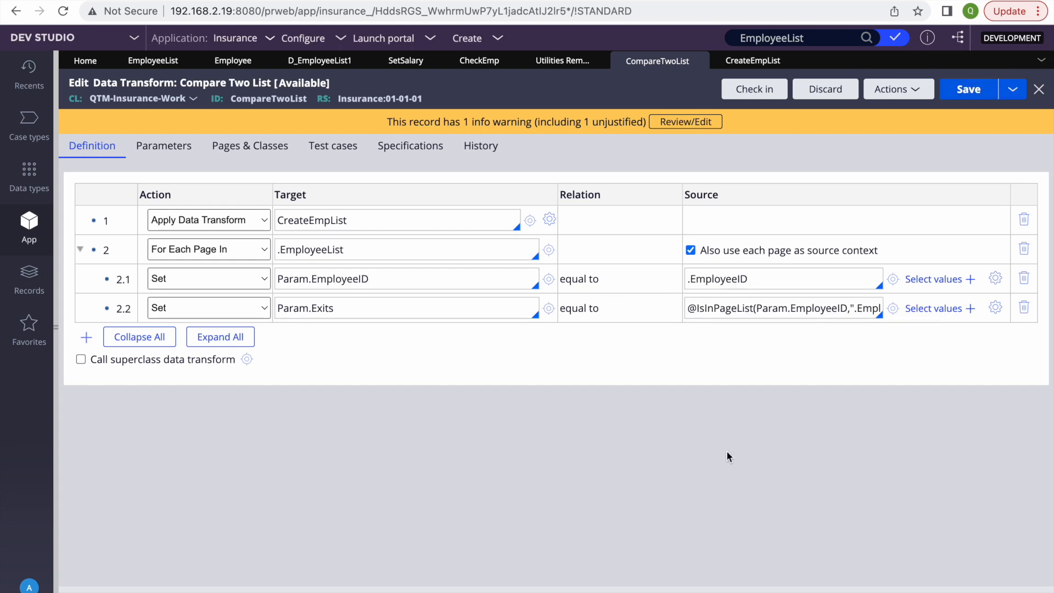
Step: Review how the EmployeeID source feeds the IsInPageList parameter, checking the first EmployeeID value in CreateEmpList
{"action": "double_click", "coordinate": [716, 278]}
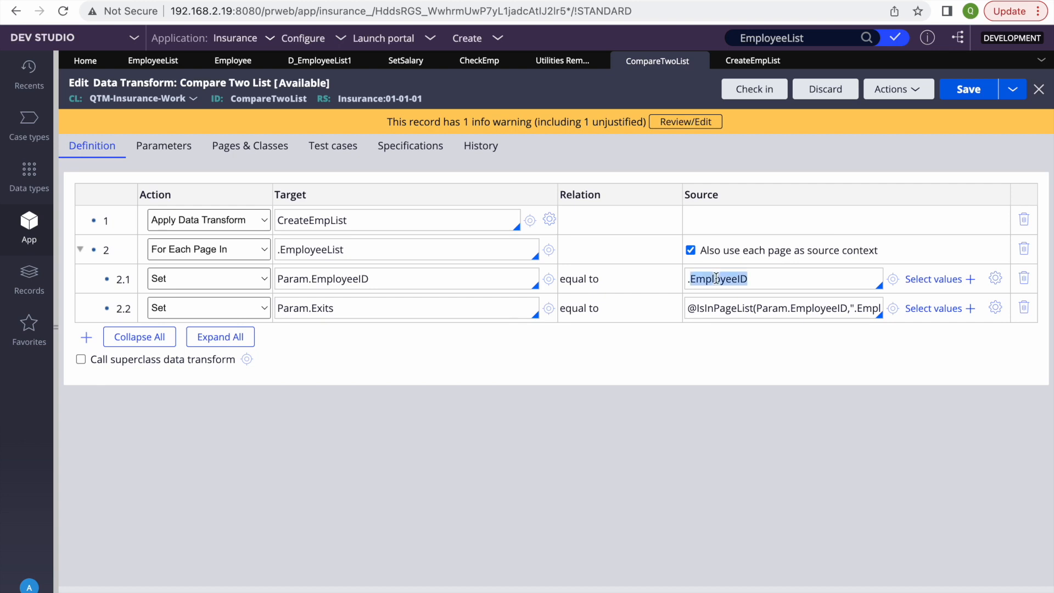
{"action": "double_click", "coordinate": [827, 309]}
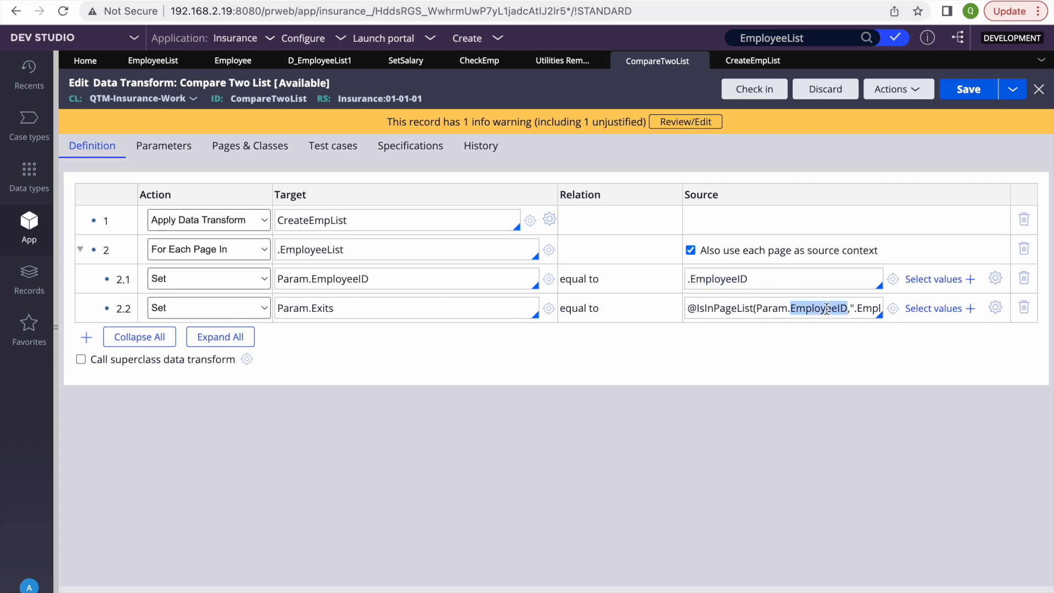
{"action": "double_click", "coordinate": [728, 278]}
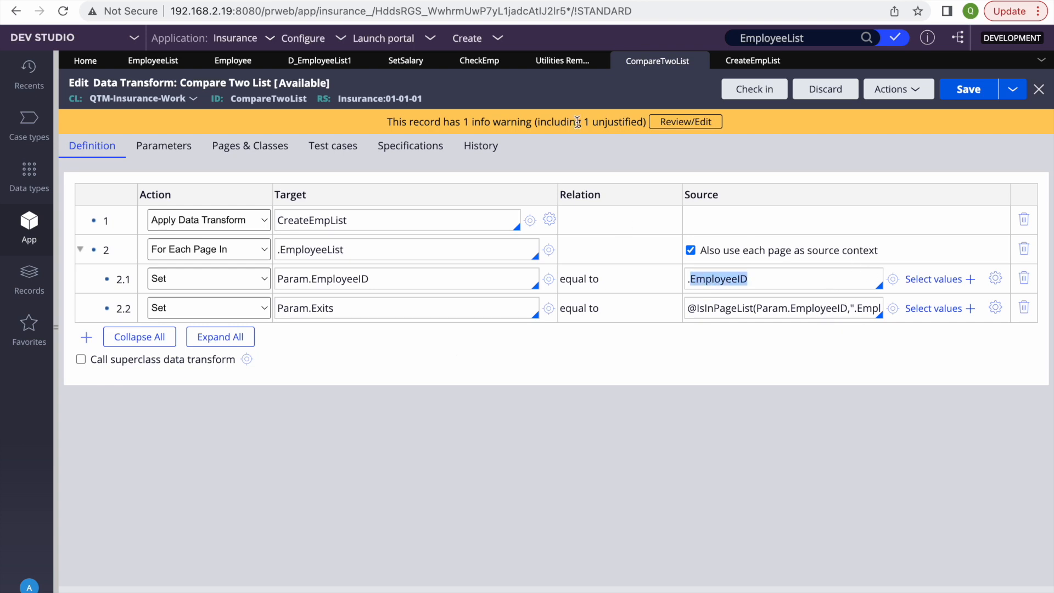
{"action": "left_click", "coordinate": [751, 61]}
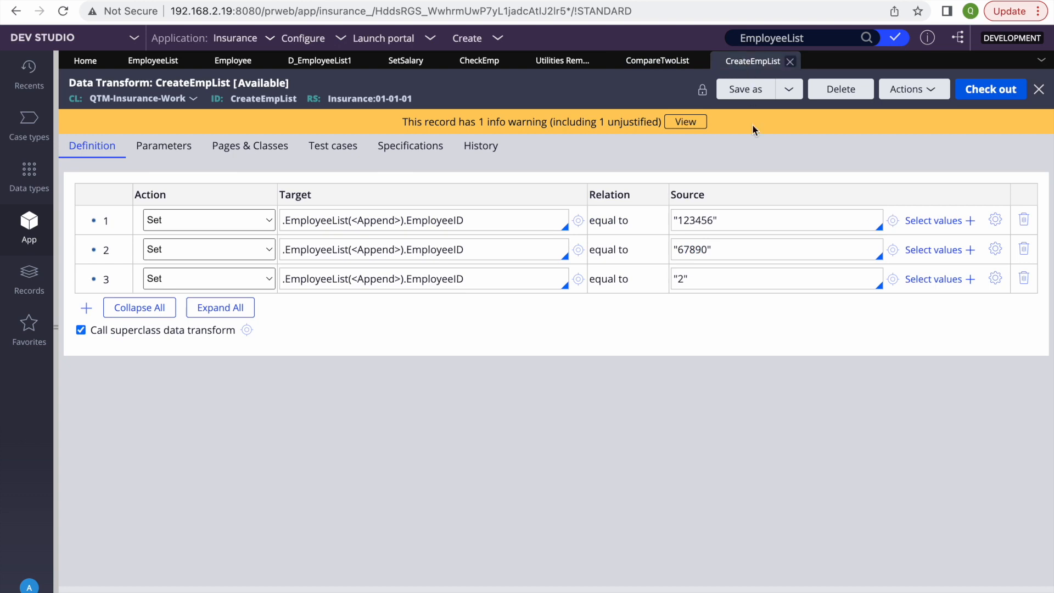
{"action": "double_click", "coordinate": [701, 220]}
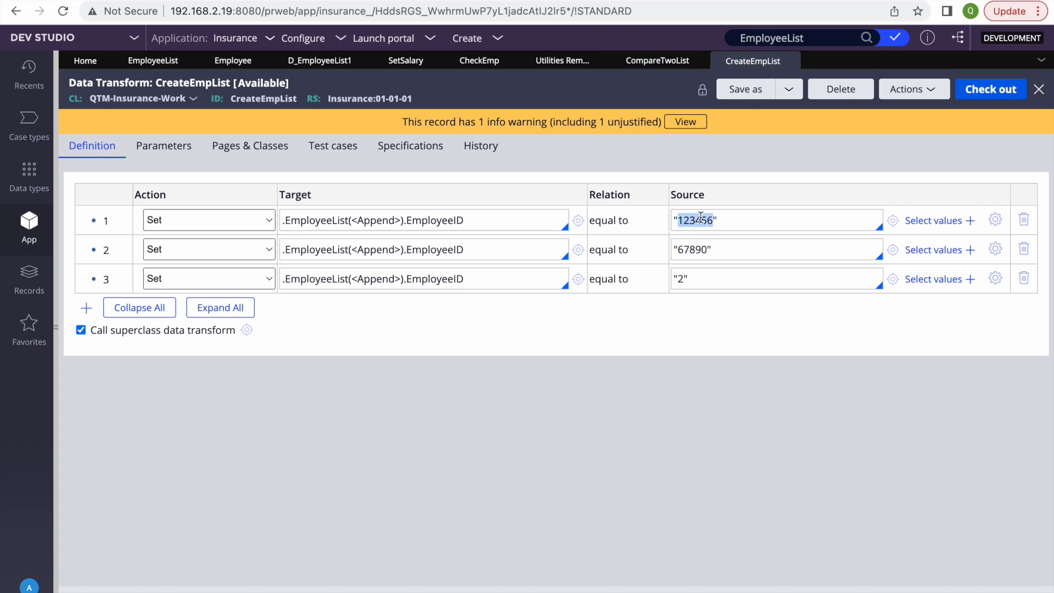
{"action": "left_click", "coordinate": [665, 65]}
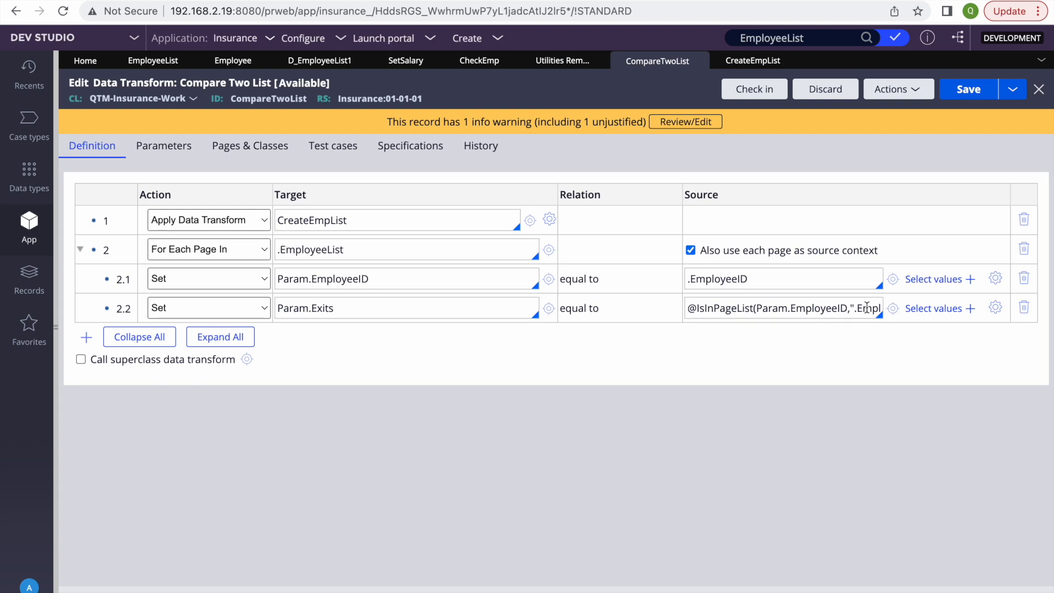
Step: Correct the target of step 2.2 to Param.Exist and save the data transform
{"action": "left_click", "coordinate": [372, 308]}
{"action": "key", "text": "BackSpace"}
{"action": "left_click", "coordinate": [967, 94]}
Step: Review the second and third EmployeeID source values in CreateEmpList and return to CompareTwoList
{"action": "left_click", "coordinate": [787, 61]}
{"action": "double_click", "coordinate": [685, 249]}
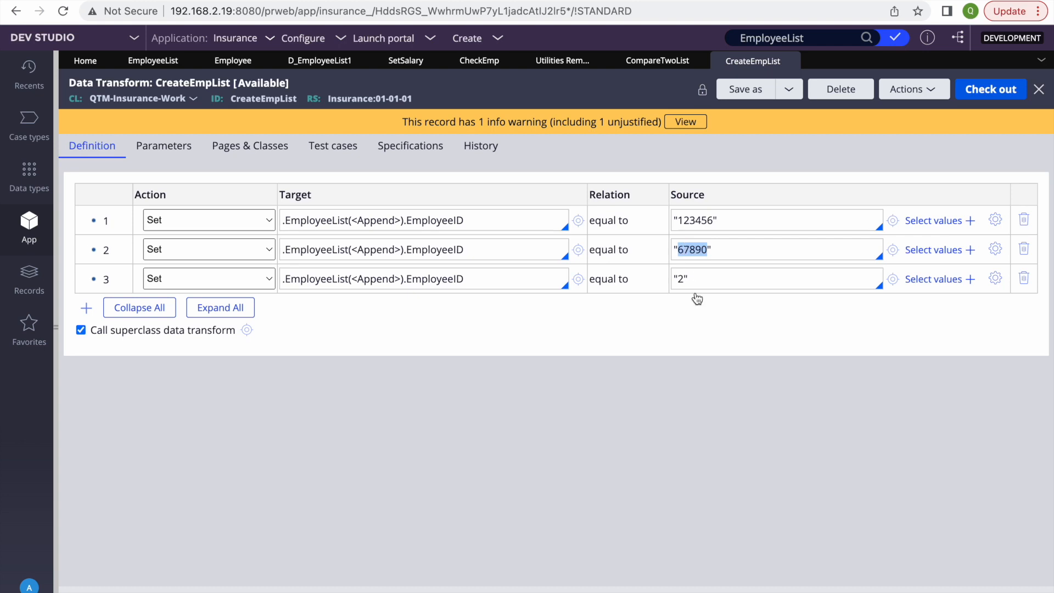
{"action": "left_click", "coordinate": [687, 279]}
{"action": "left_click", "coordinate": [654, 59]}
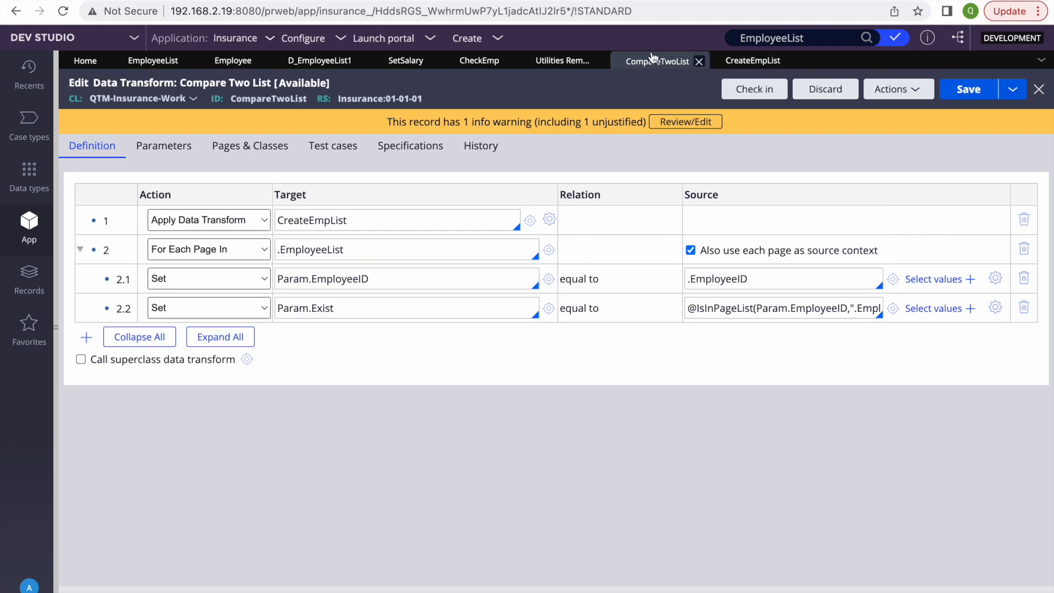
Step: Run the Compare Two List data transform on an empty test page with the Tracer open
{"action": "left_click", "coordinate": [909, 89]}
{"action": "left_click", "coordinate": [846, 113]}
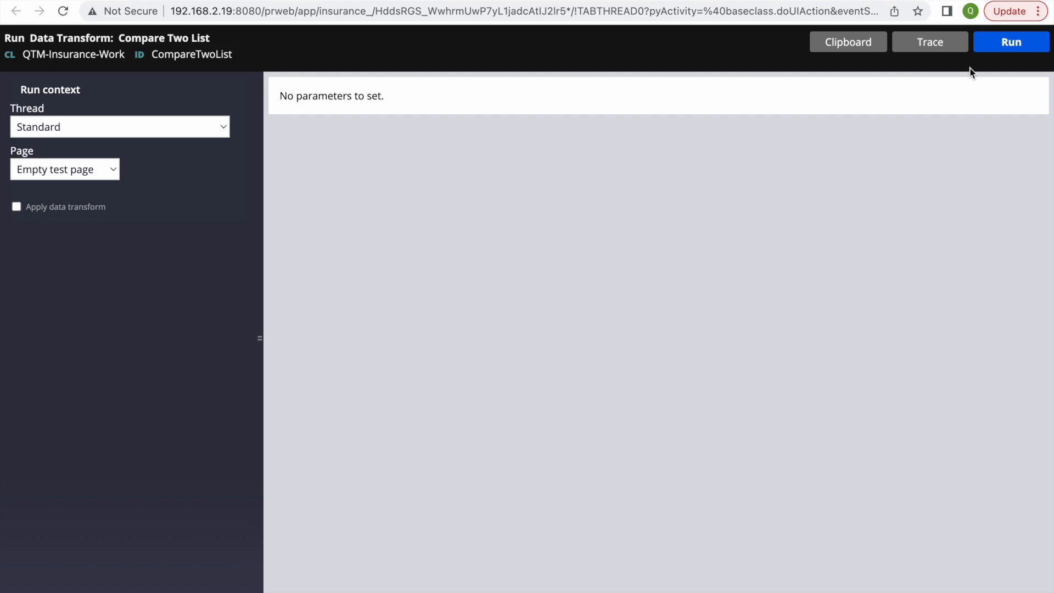
{"action": "left_click", "coordinate": [940, 42]}
{"action": "left_click", "coordinate": [1002, 47]}
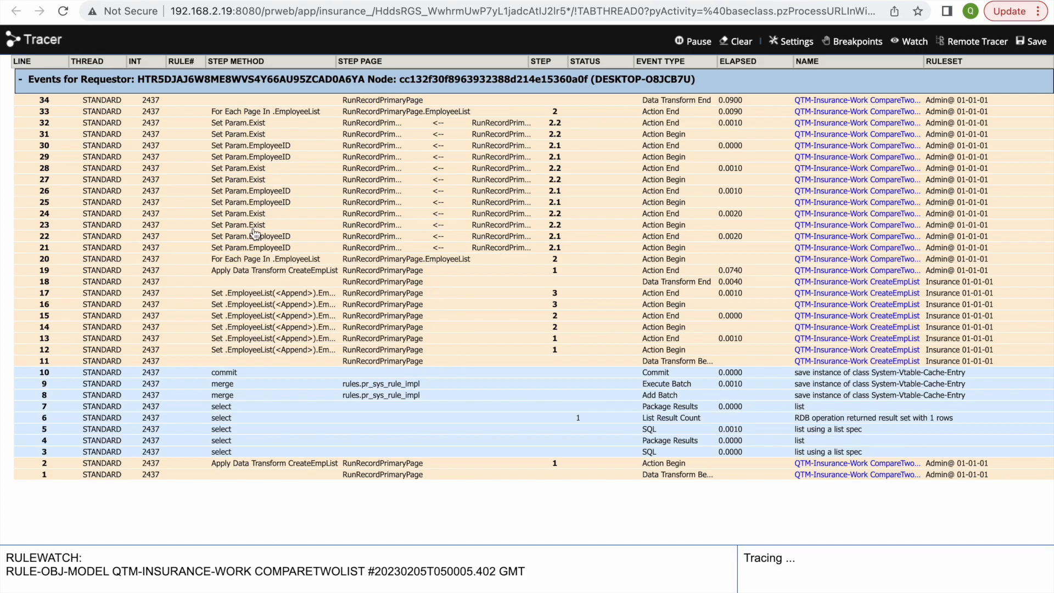
Step: Inspect the Exist and EmployeeID parameters of the first loop pass's completed Set Param.Exist event, and return to the trace
{"action": "left_click", "coordinate": [231, 214]}
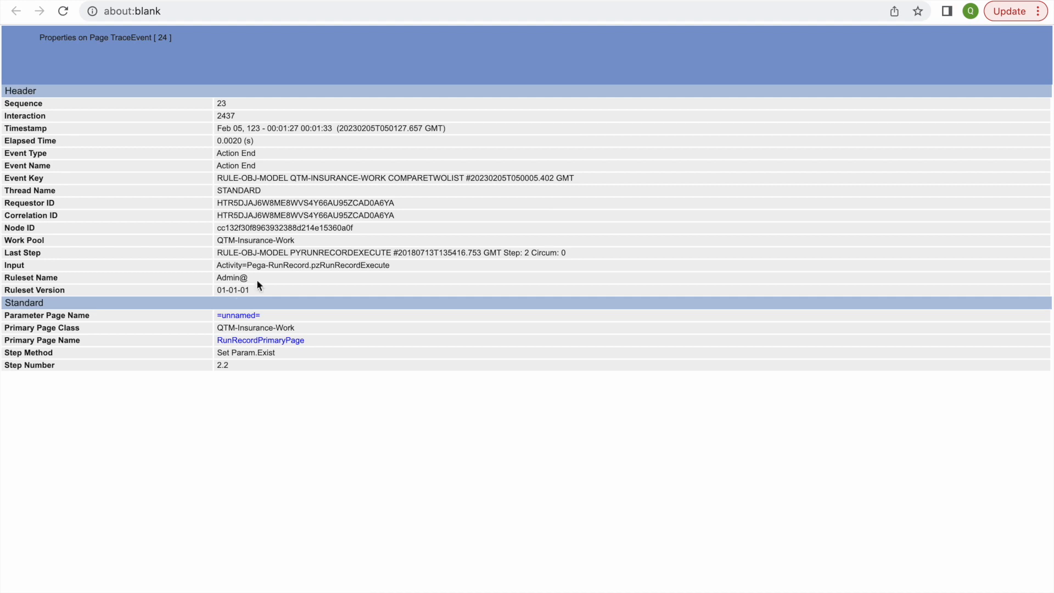
{"action": "left_click", "coordinate": [226, 315]}
{"action": "double_click", "coordinate": [96, 246]}
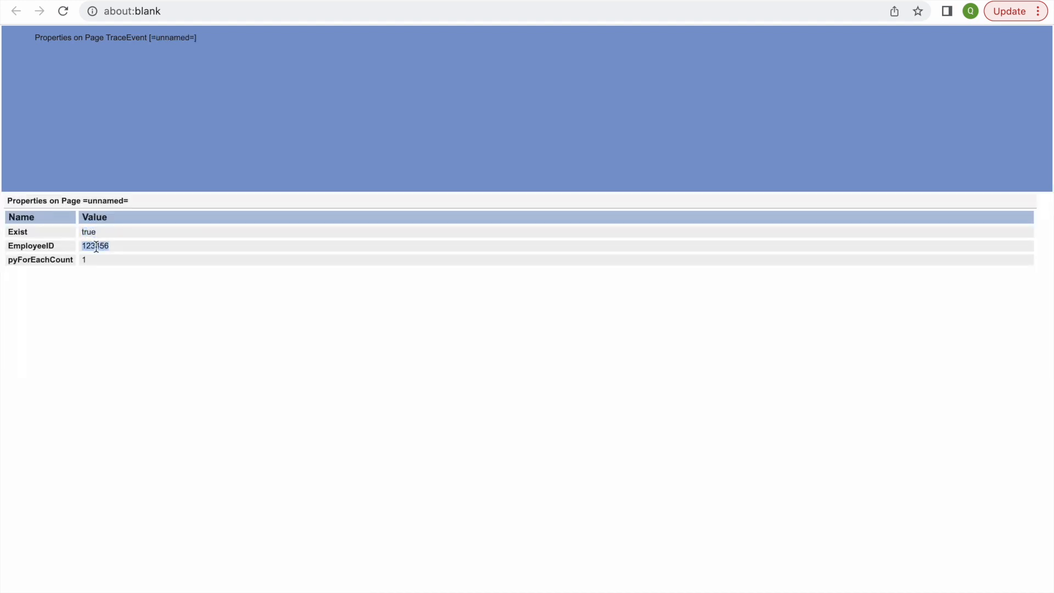
{"action": "left_click", "coordinate": [955, 0]}
{"action": "left_click", "coordinate": [815, 0]}
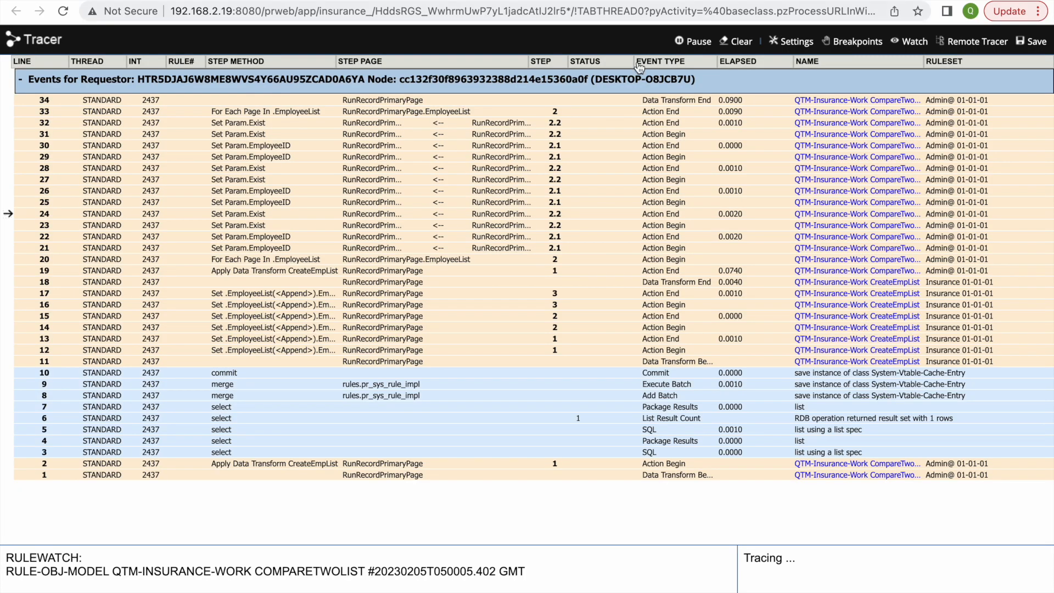
Step: Inspect the Exist and EmployeeID parameters of the second loop pass's completed Set Param.Exist event, and return to the trace
{"action": "left_click", "coordinate": [250, 167]}
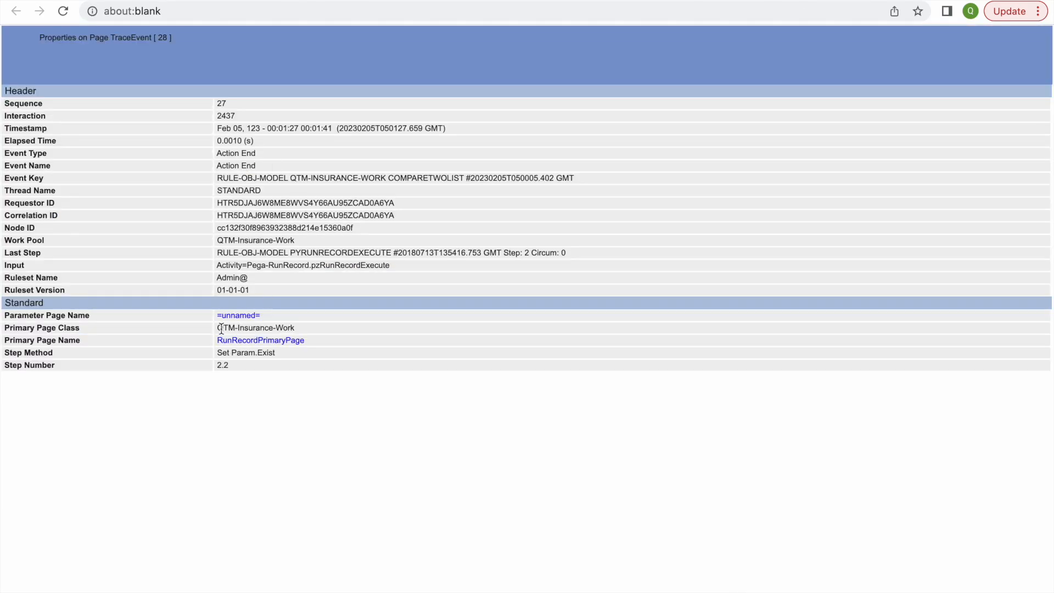
{"action": "left_click", "coordinate": [234, 316]}
{"action": "double_click", "coordinate": [93, 234]}
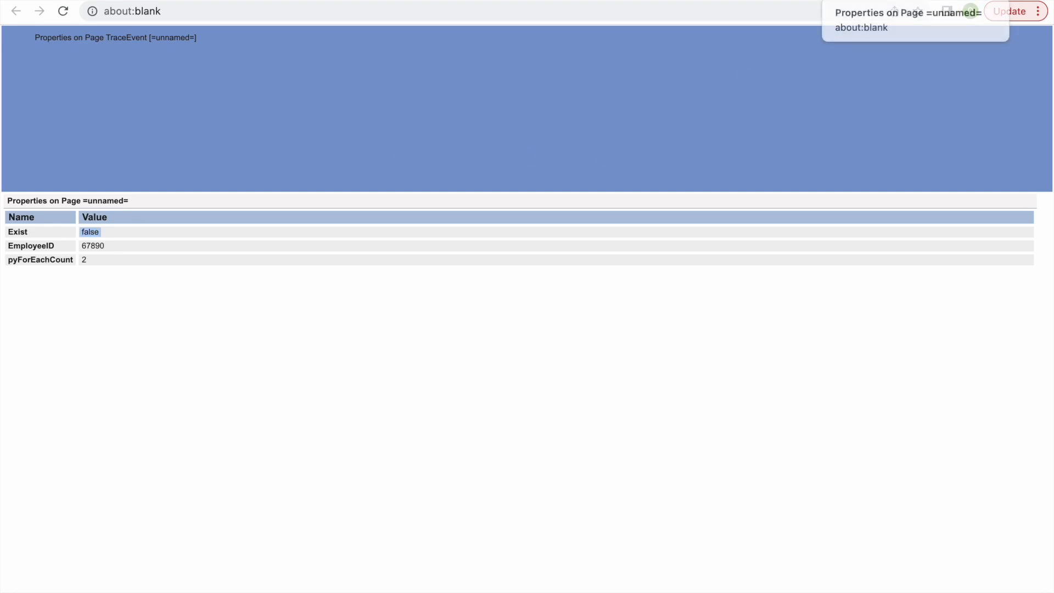
{"action": "double_click", "coordinate": [93, 246]}
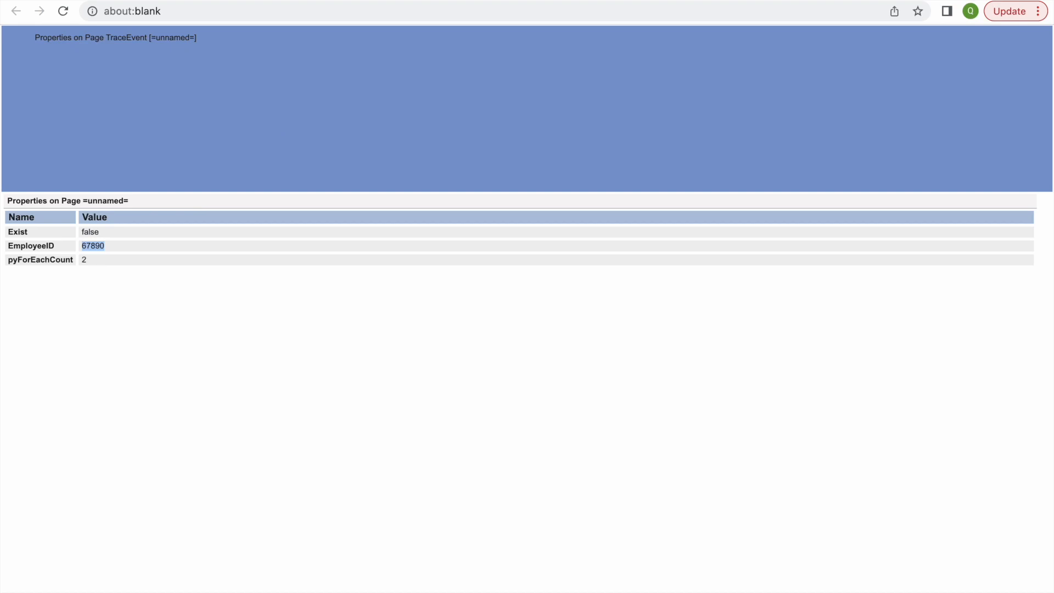
{"action": "key", "text": "super+w"}
{"action": "key", "text": "super+w"}
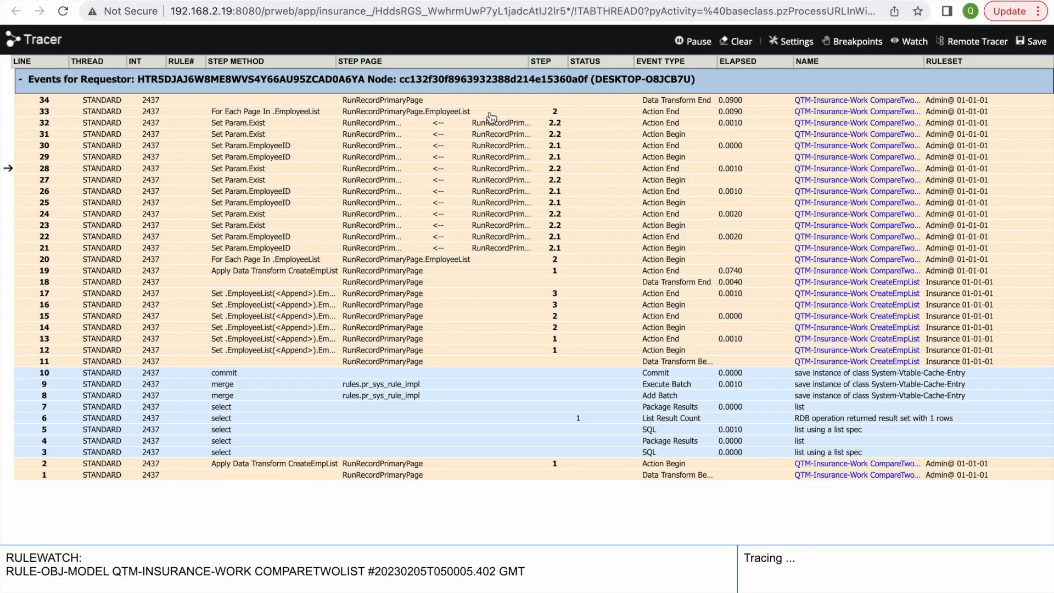
Step: Inspect the parameter page of the third loop pass's completed Set Param.Exist event
{"action": "left_click", "coordinate": [238, 134]}
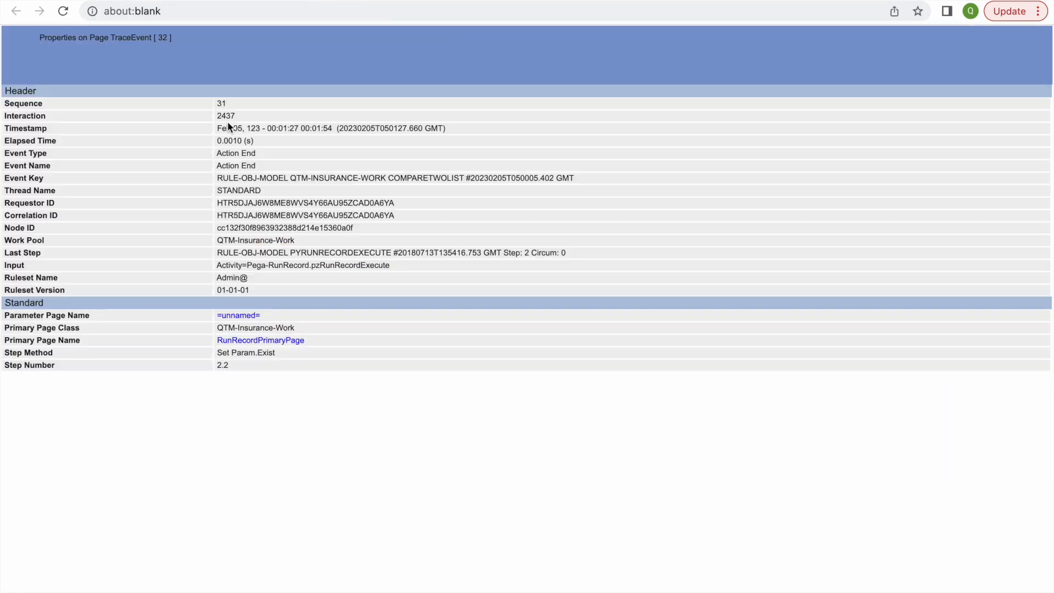
{"action": "left_click", "coordinate": [240, 316]}
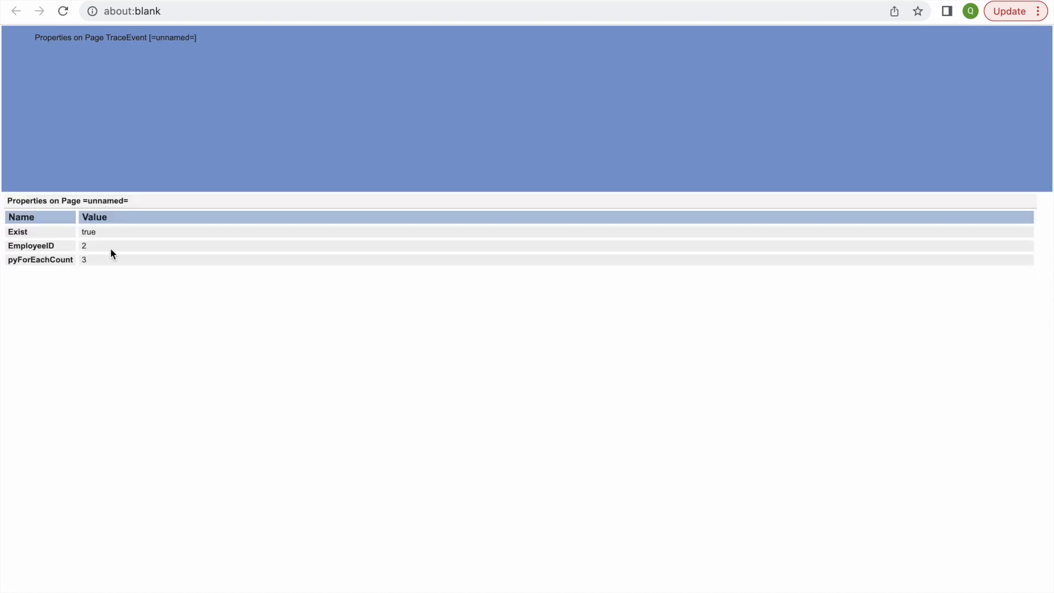
{"action": "double_click", "coordinate": [85, 229]}
{"action": "key", "text": "super+w"}
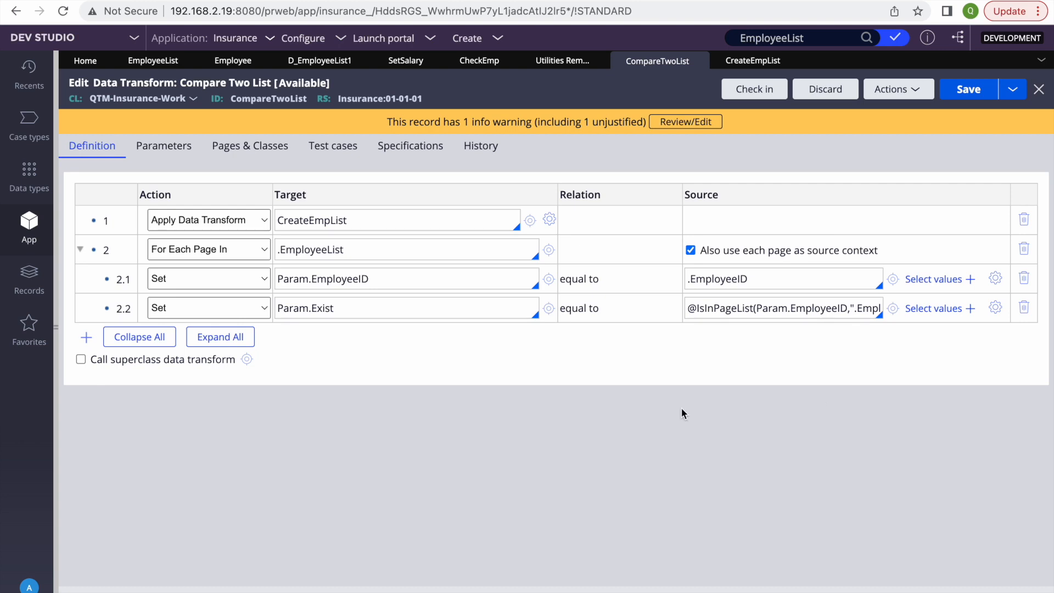
Step: Add an empty sibling step below the Param.Exist step 2.2 in Compare Two List
{"action": "double_click", "coordinate": [317, 305]}
{"action": "left_click", "coordinate": [741, 306]}
{"action": "triple_click", "coordinate": [346, 312]}
{"action": "left_click", "coordinate": [455, 365]}
{"action": "right_click", "coordinate": [101, 311]}
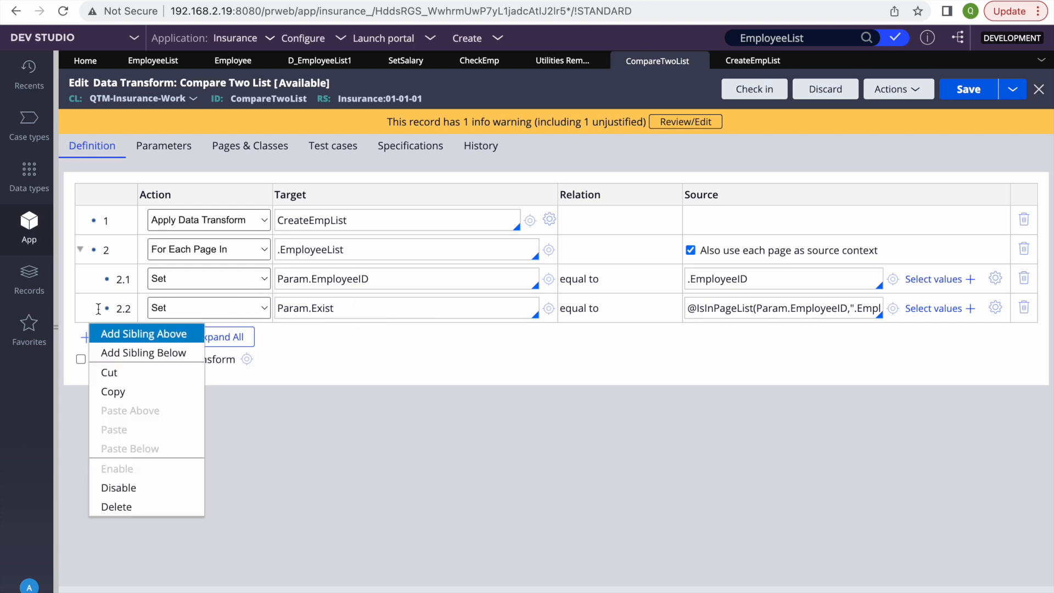
{"action": "left_click", "coordinate": [146, 351]}
{"action": "double_click", "coordinate": [369, 314]}
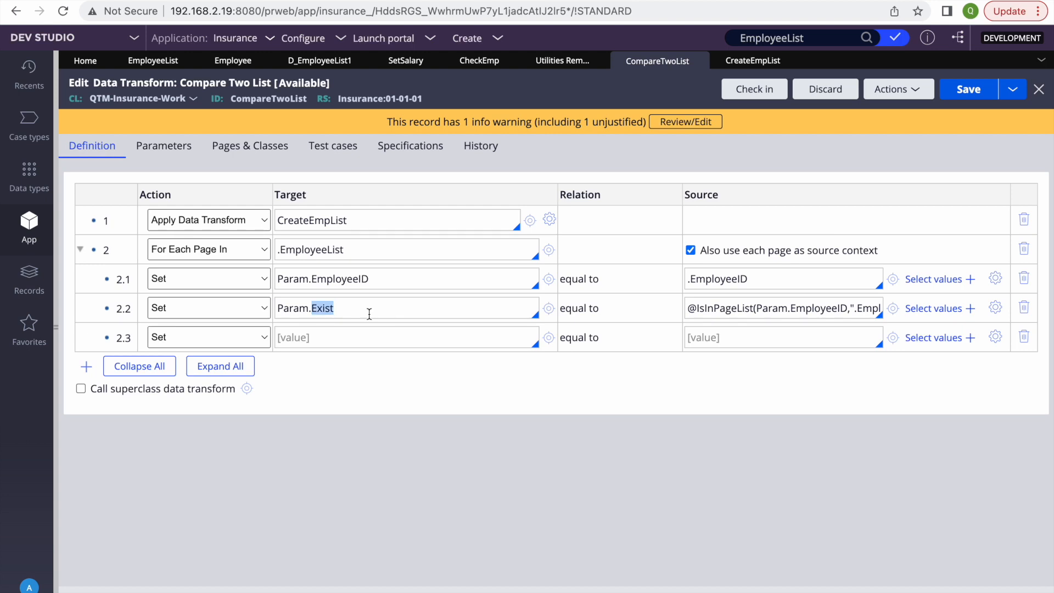
{"action": "triple_click", "coordinate": [369, 314]}
{"action": "left_click", "coordinate": [343, 336]}
{"action": "double_click", "coordinate": [341, 312]}
{"action": "left_click", "coordinate": [347, 314]}
{"action": "triple_click", "coordinate": [347, 314]}
{"action": "left_click", "coordinate": [755, 316]}
{"action": "triple_click", "coordinate": [338, 309]}
{"action": "left_click", "coordinate": [373, 305]}
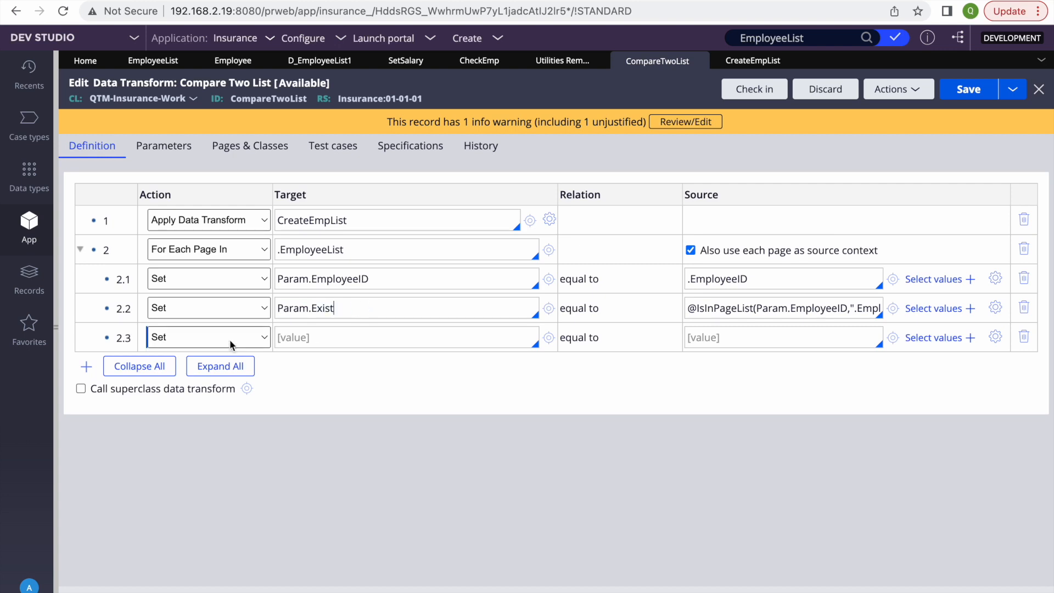
{"action": "left_click", "coordinate": [247, 340]}
{"action": "left_click", "coordinate": [407, 445]}
Step: Insert a sibling step above the Param.Exist step and set its target to Param.Exist=="false"
{"action": "right_click", "coordinate": [139, 315]}
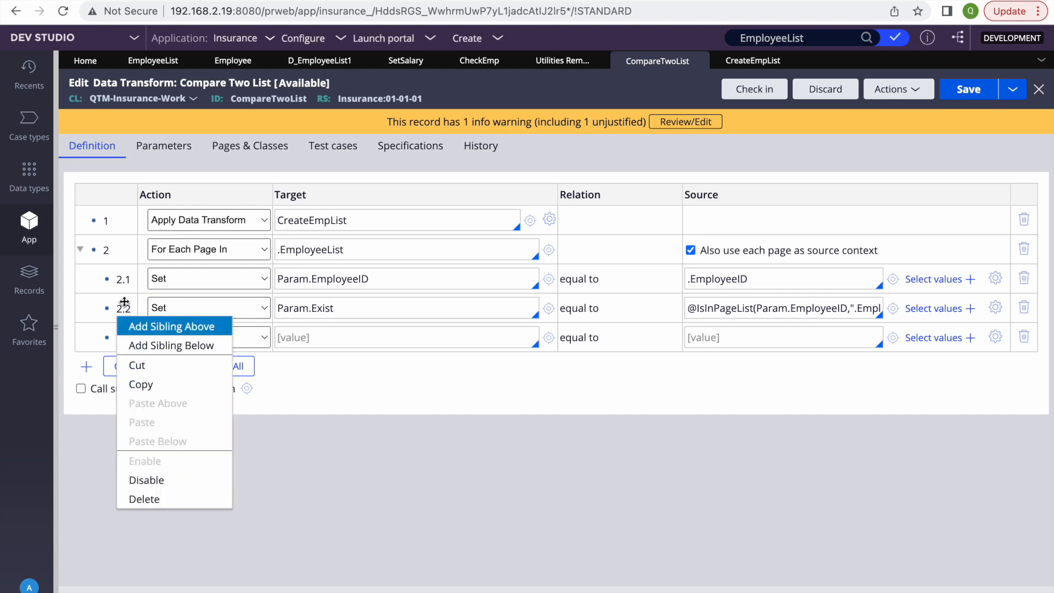
{"action": "left_click", "coordinate": [142, 325]}
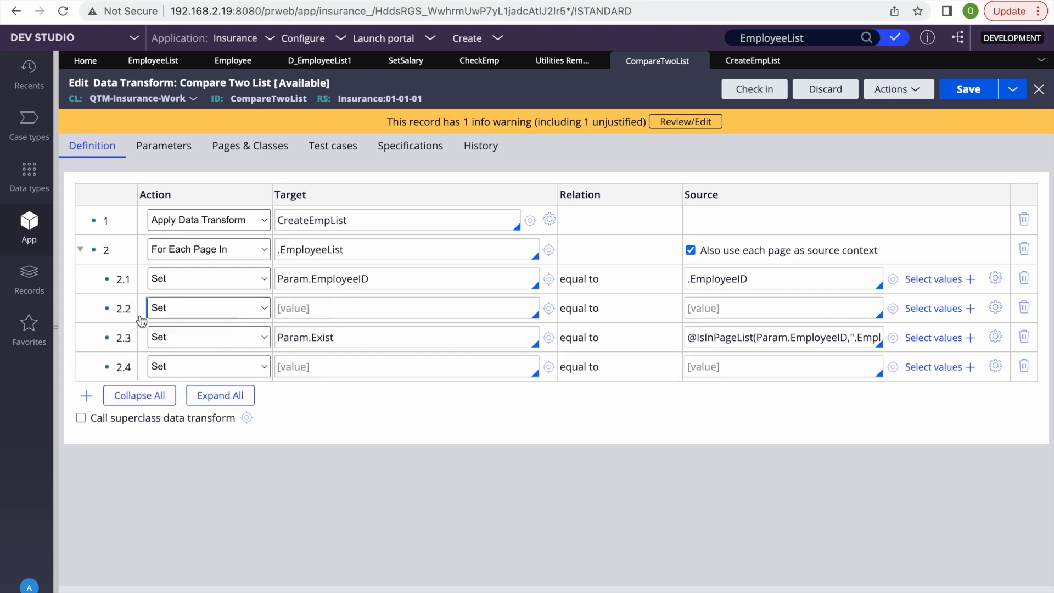
{"action": "triple_click", "coordinate": [314, 338]}
{"action": "key", "text": "ctrl+c"}
{"action": "left_click", "coordinate": [313, 309]}
{"action": "key", "text": "ctrl+v"}
{"action": "type", "text": "="}
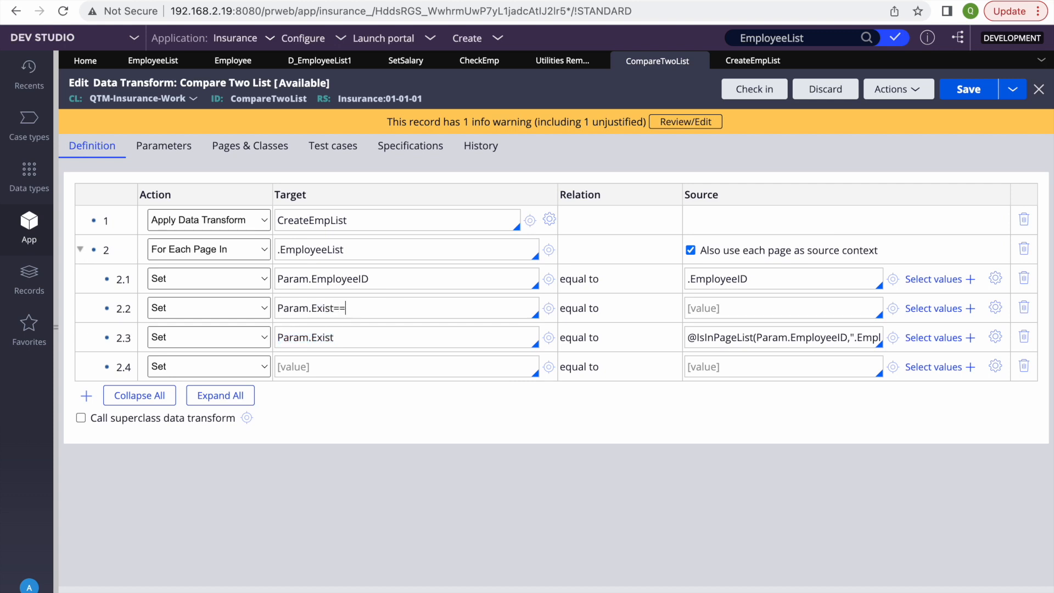
{"action": "type", "text": "=\"false"}
Step: Change the action of step 2.2 to When and set the target of its child step 2.2.1 to Param.Exist
{"action": "left_click", "coordinate": [362, 331]}
{"action": "key", "text": "ctrl+a"}
{"action": "key", "text": "ctrl+c"}
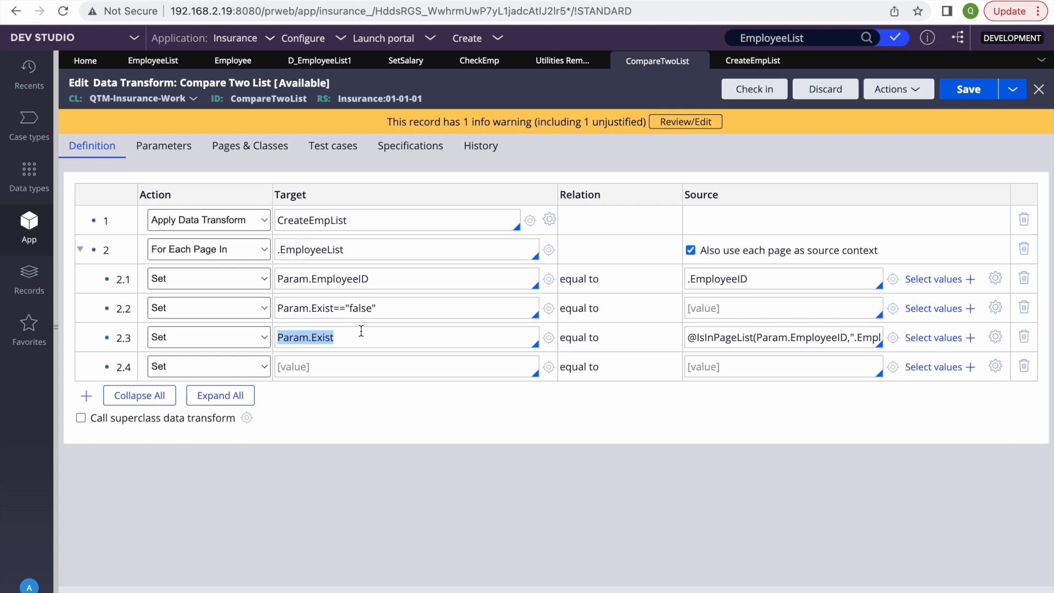
{"action": "left_click", "coordinate": [222, 308]}
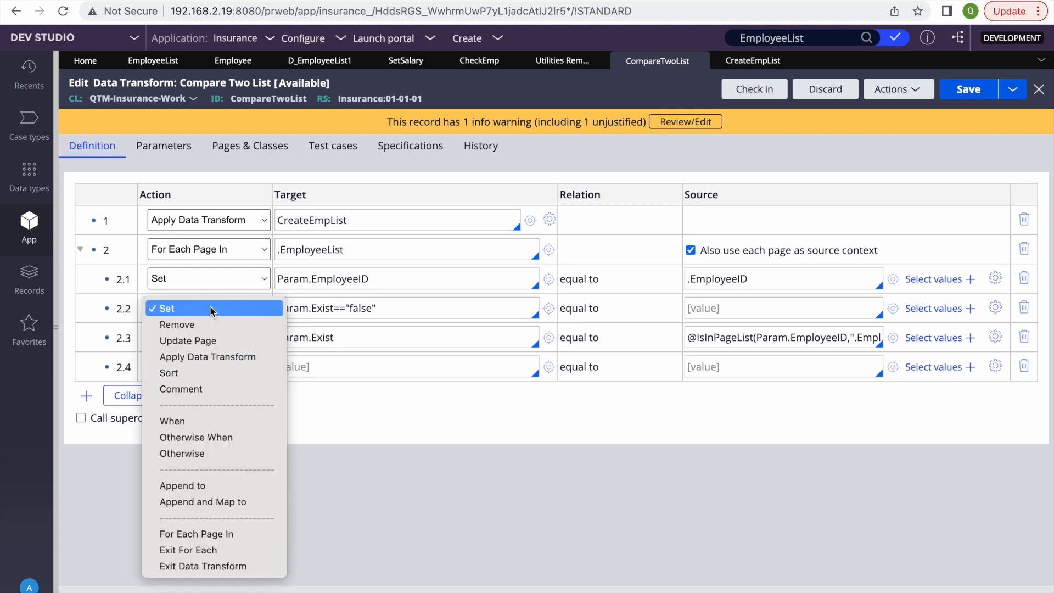
{"action": "left_click", "coordinate": [182, 421]}
{"action": "key", "text": "ctrl+v"}
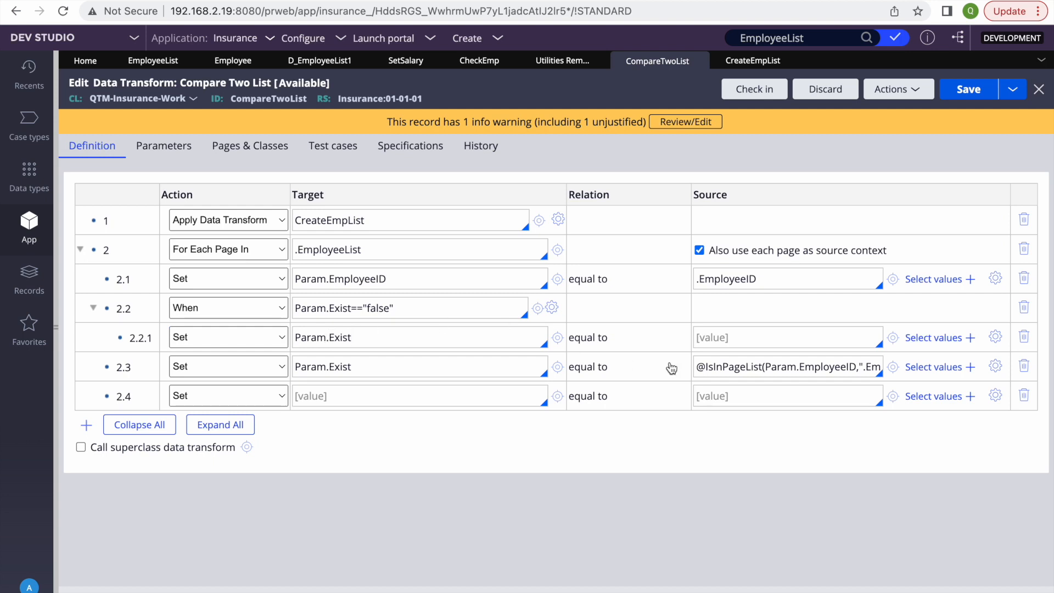
{"action": "triple_click", "coordinate": [780, 367]}
{"action": "key", "text": "ctrl+x"}
{"action": "left_click", "coordinate": [735, 337]}
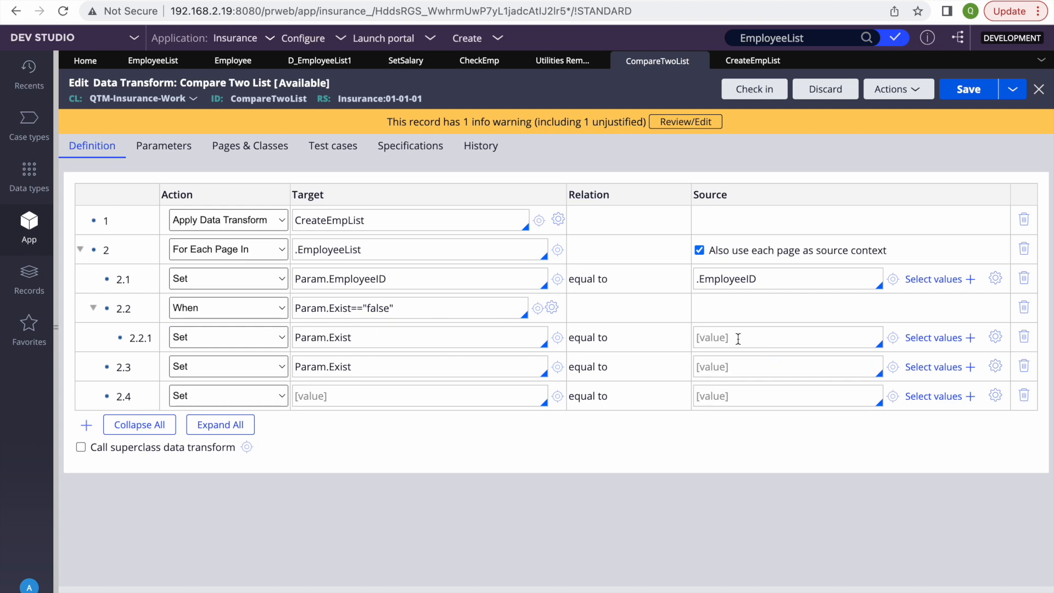
{"action": "key", "text": "ctrl+v"}
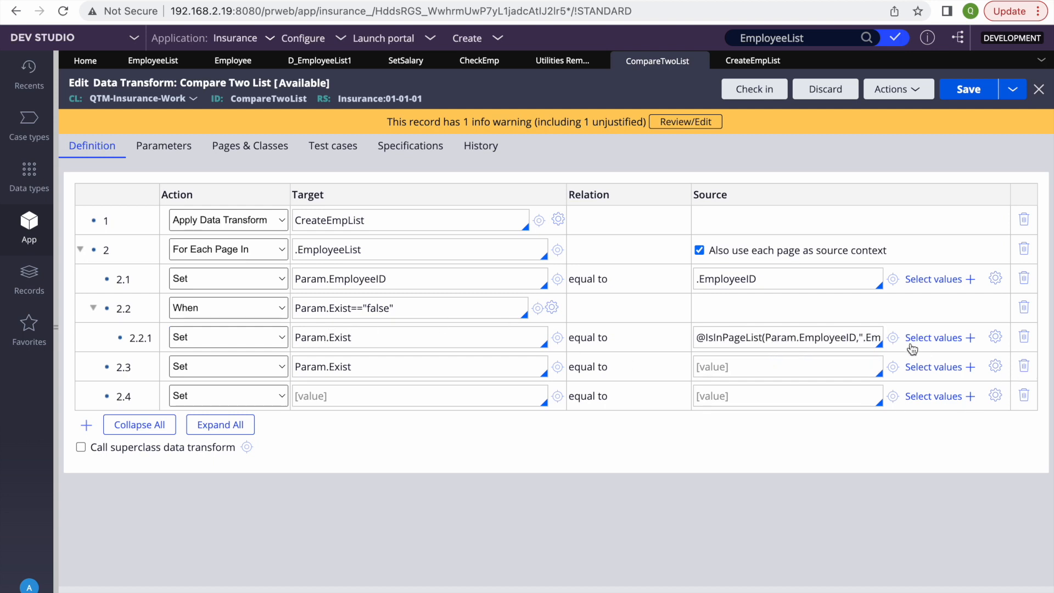
Step: Delete the leftover steps 2.3 and 2.4 and save the data transform
{"action": "left_click", "coordinate": [1024, 367]}
{"action": "left_click", "coordinate": [1024, 367]}
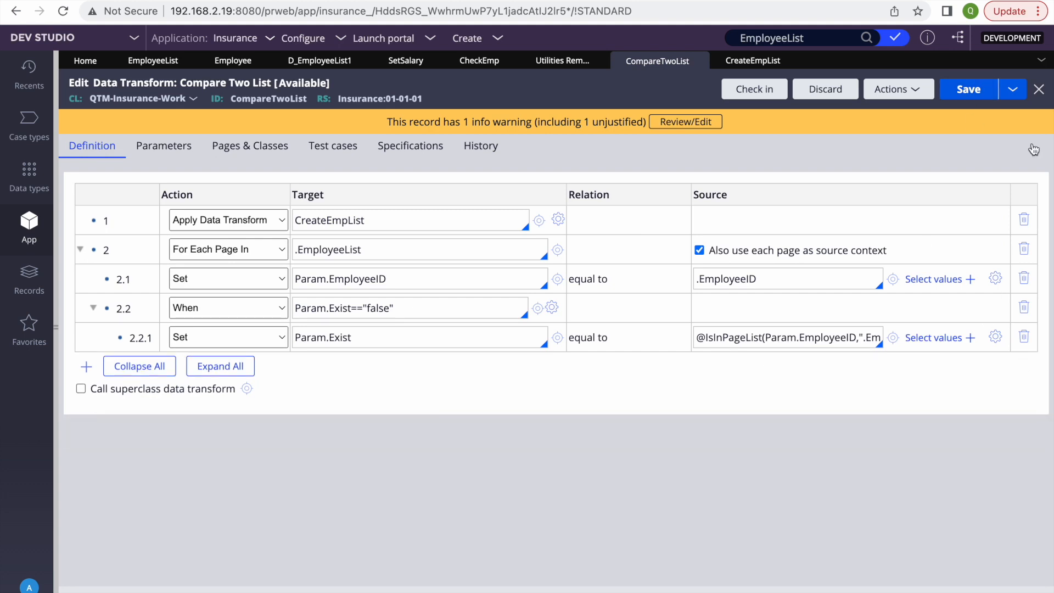
{"action": "left_click", "coordinate": [969, 89]}
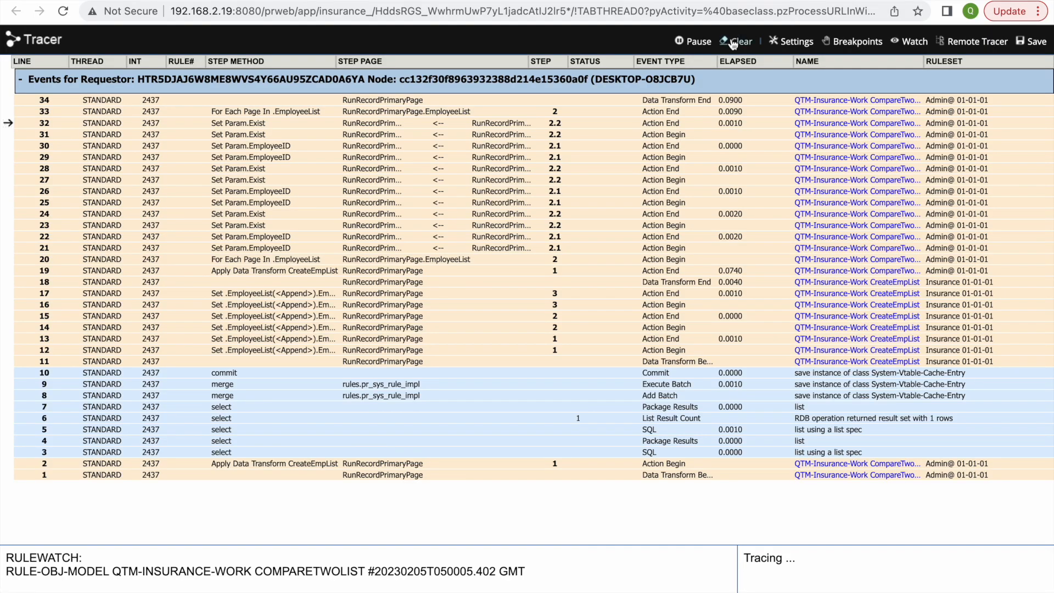
Step: Clear the trace, rerun Compare Two List, and inspect the parameter page of the Data Transform End event
{"action": "left_click", "coordinate": [735, 40]}
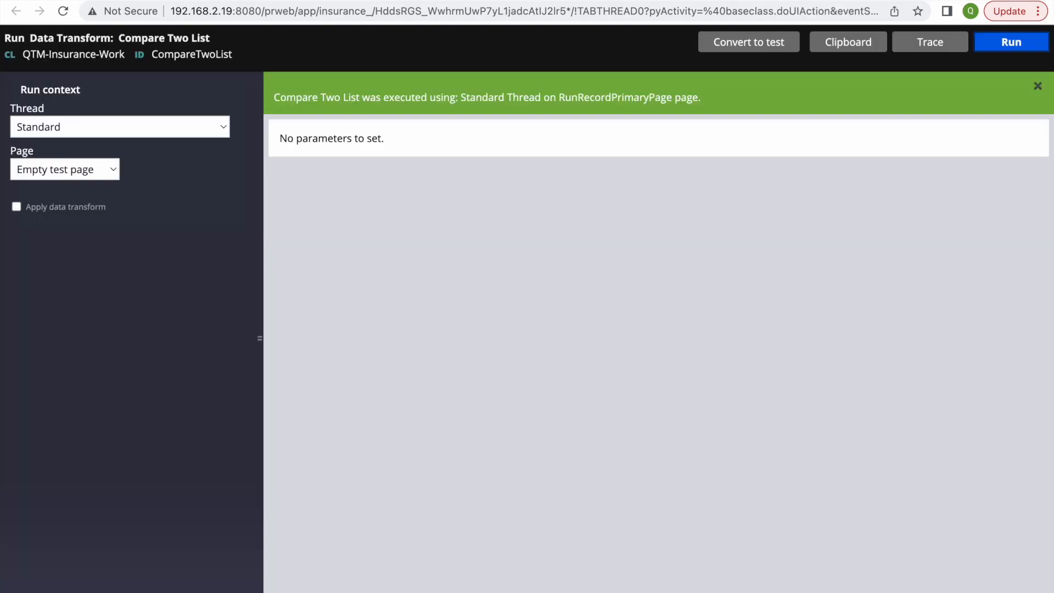
{"action": "left_click", "coordinate": [1012, 42]}
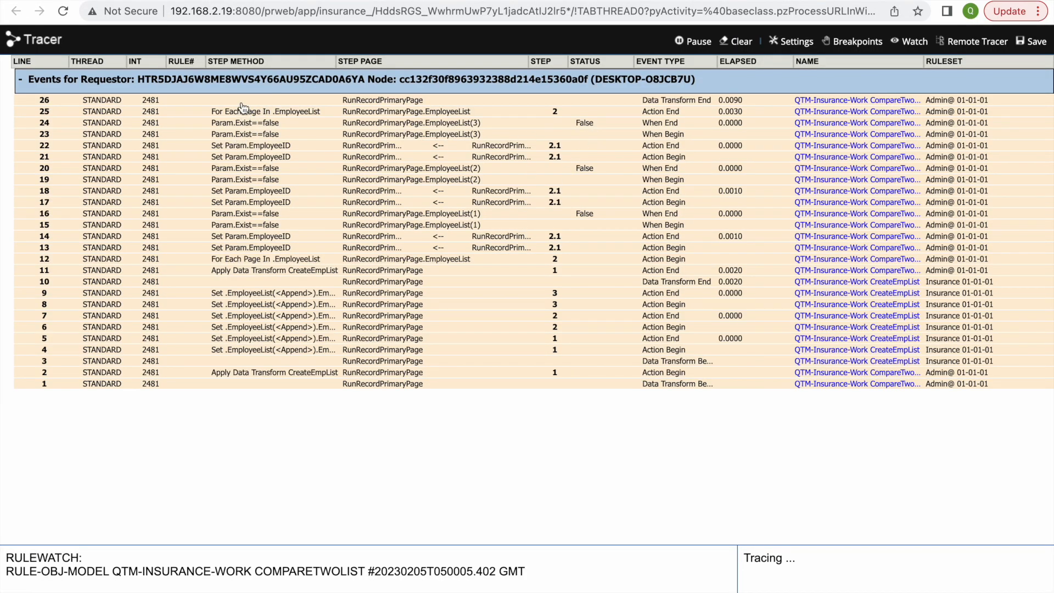
{"action": "left_click", "coordinate": [242, 103]}
{"action": "left_click", "coordinate": [233, 320]}
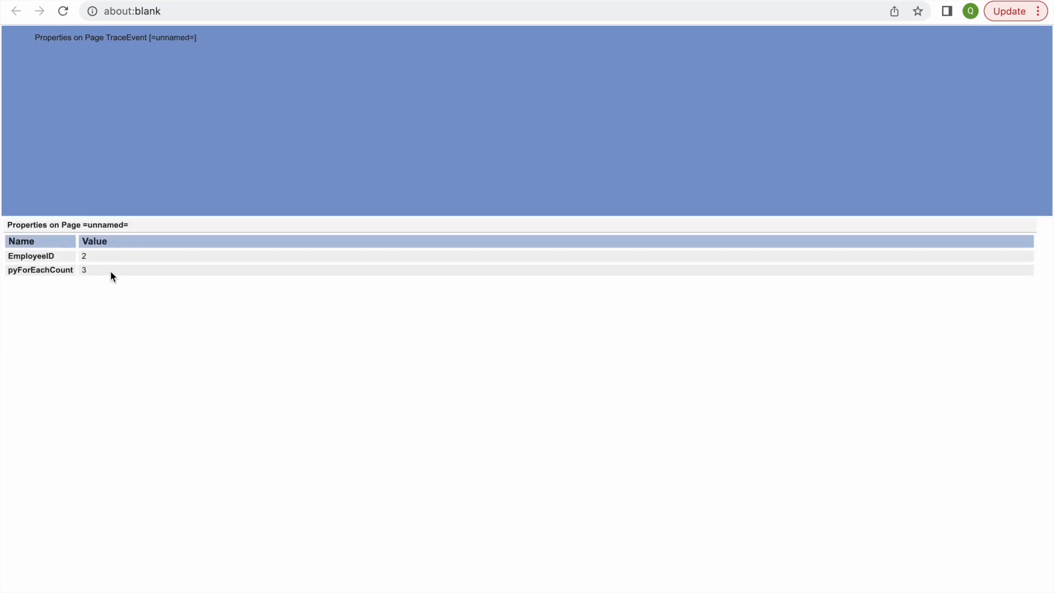
{"action": "left_click", "coordinate": [790, 1]}
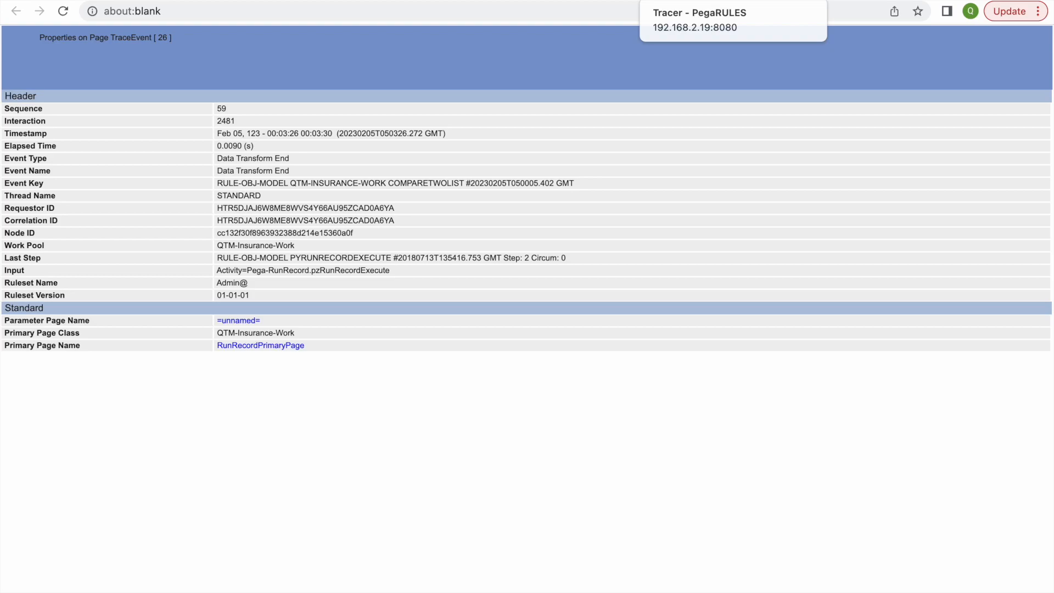
{"action": "left_click", "coordinate": [582, 0]}
{"action": "left_click", "coordinate": [696, 1]}
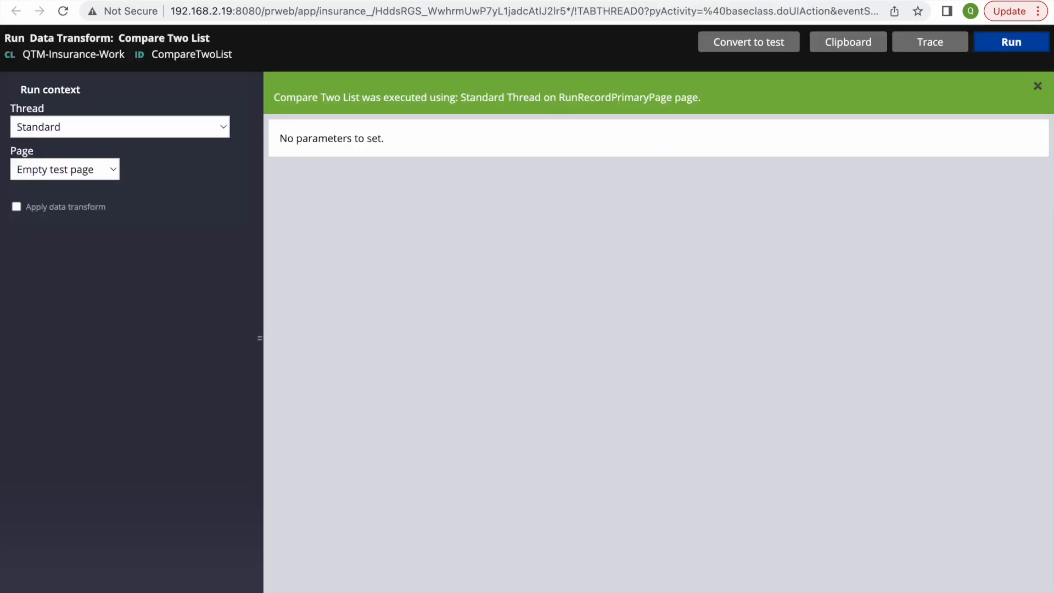
Step: Define a parameter named Exist with data type Boolean for Compare Two List and save the rule
{"action": "left_click", "coordinate": [439, 1]}
{"action": "double_click", "coordinate": [331, 313]}
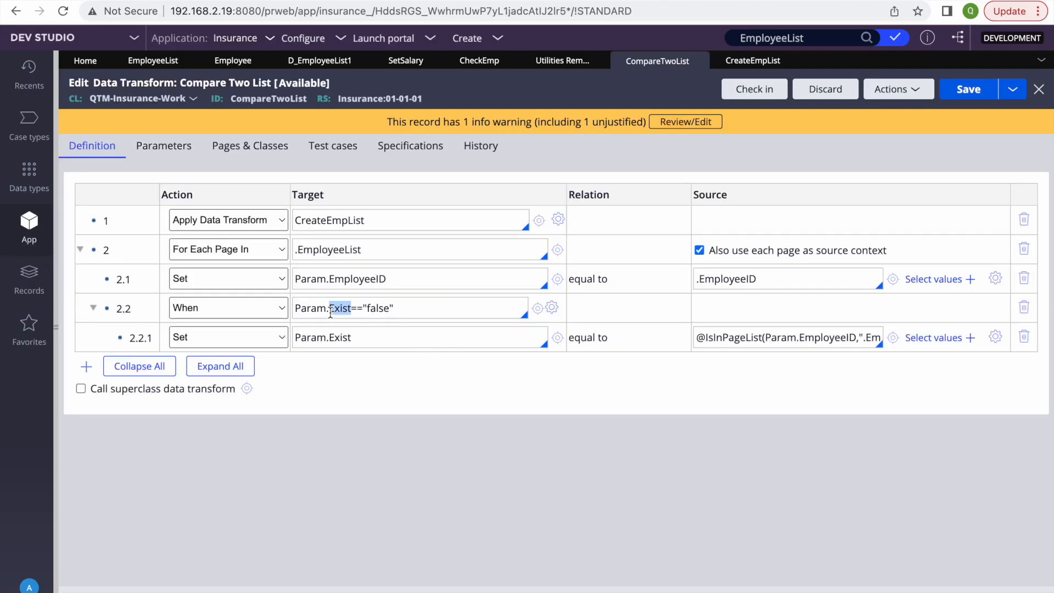
{"action": "left_click", "coordinate": [163, 145]}
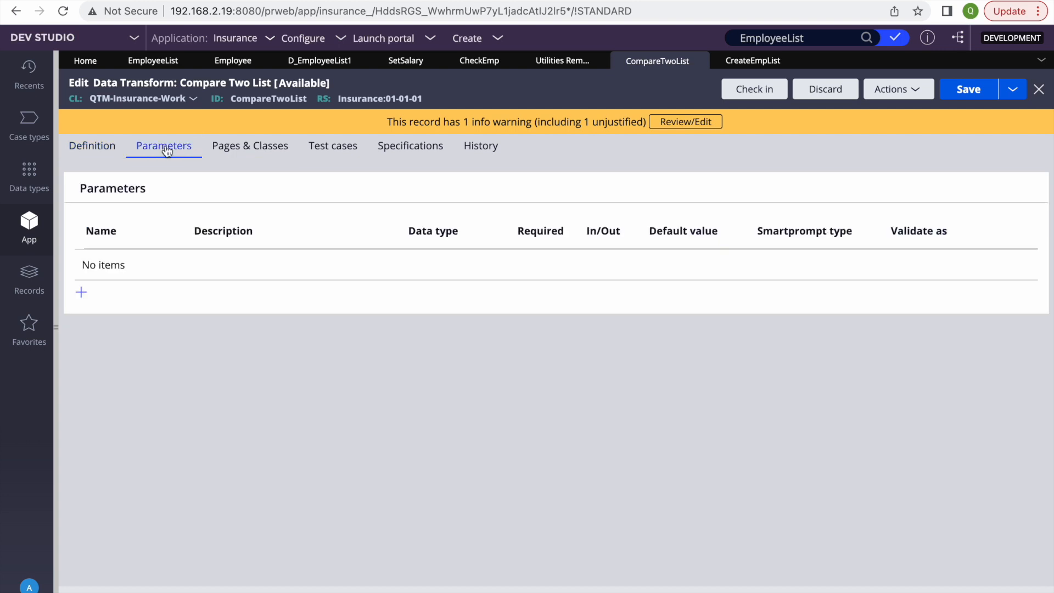
{"action": "left_click", "coordinate": [83, 293]}
{"action": "key", "text": "super+v"}
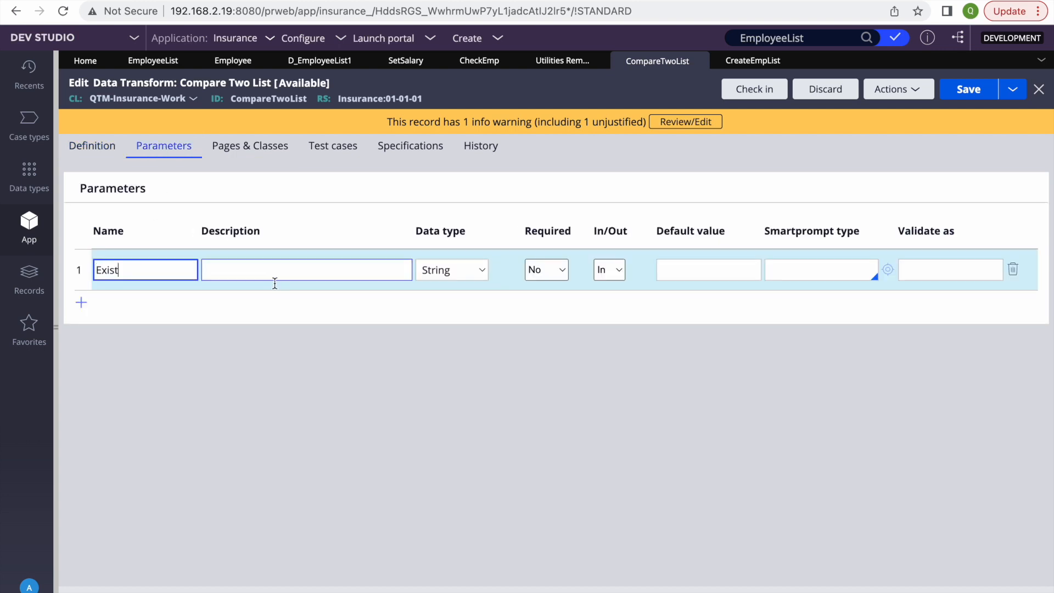
{"action": "left_click", "coordinate": [462, 275]}
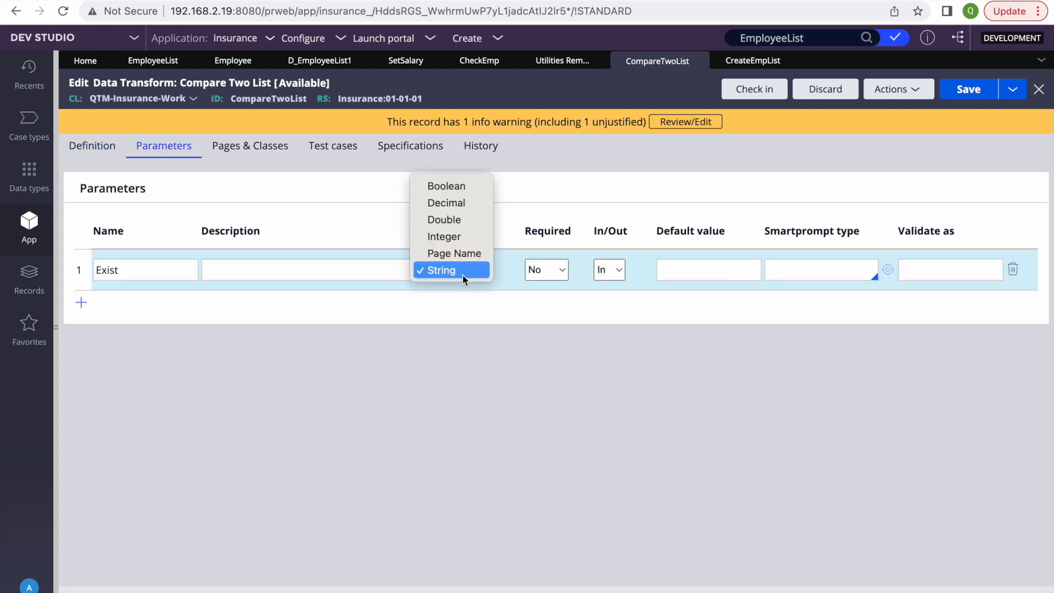
{"action": "left_click", "coordinate": [453, 186]}
{"action": "left_click", "coordinate": [951, 93]}
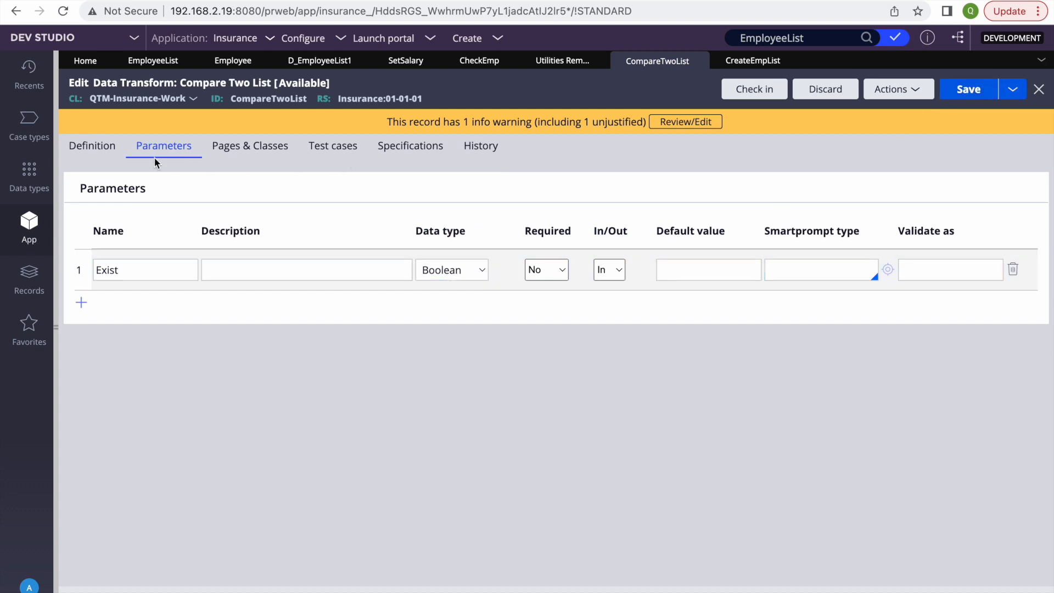
Step: Run Compare Two List on an empty test page with the Exist parameter unchecked and the Tracer open
{"action": "left_click", "coordinate": [94, 148]}
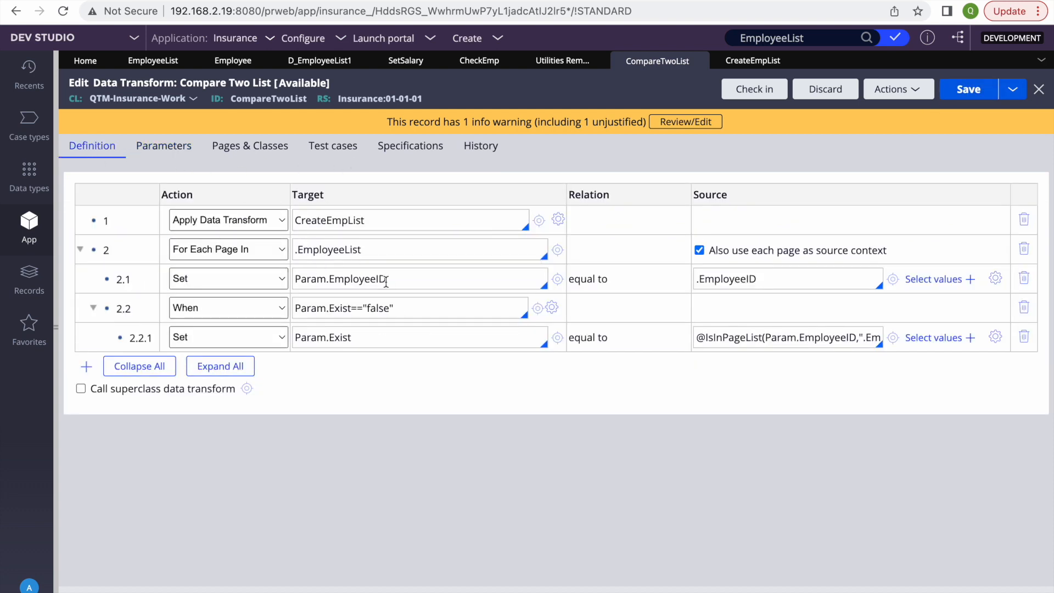
{"action": "left_click", "coordinate": [907, 91]}
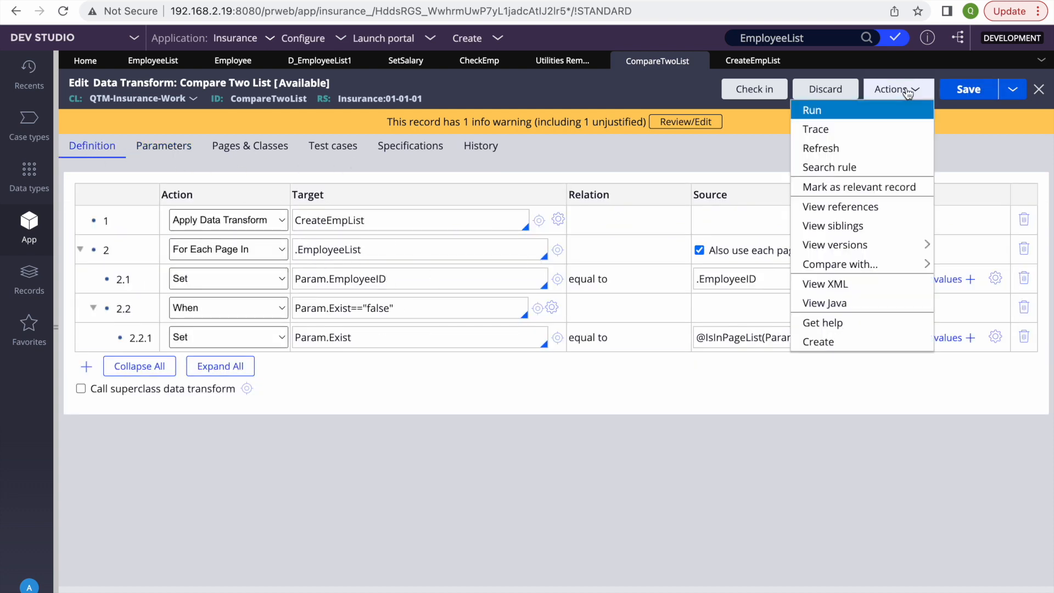
{"action": "left_click", "coordinate": [850, 111]}
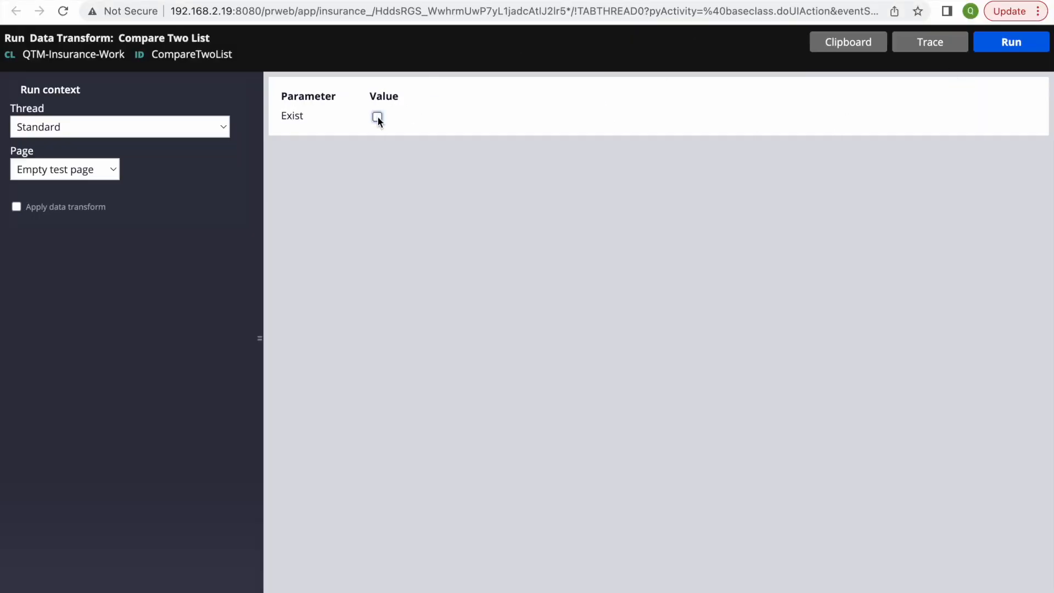
{"action": "left_click", "coordinate": [942, 43]}
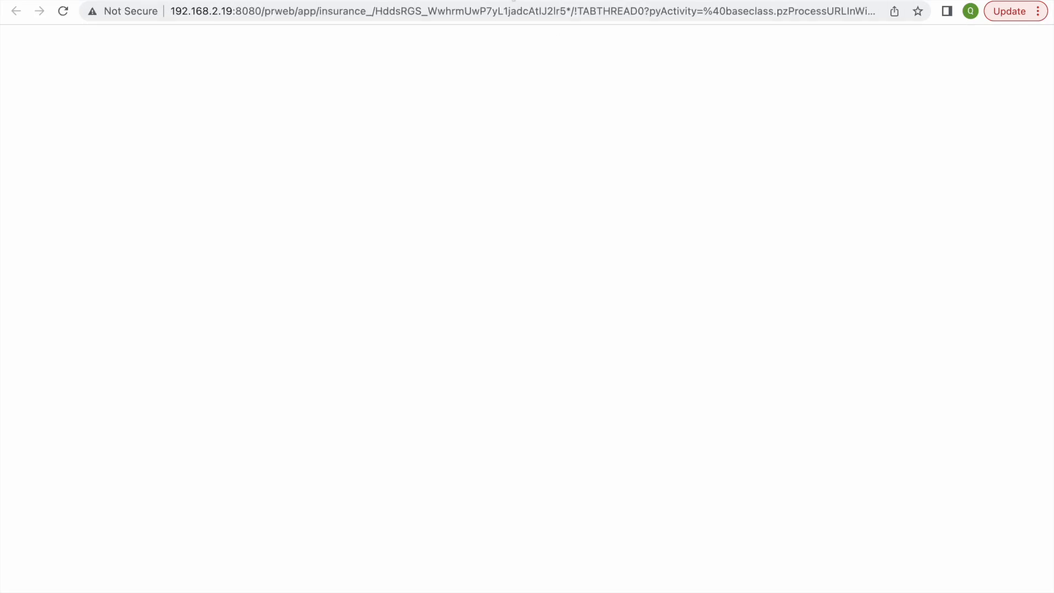
{"action": "left_click", "coordinate": [995, 44]}
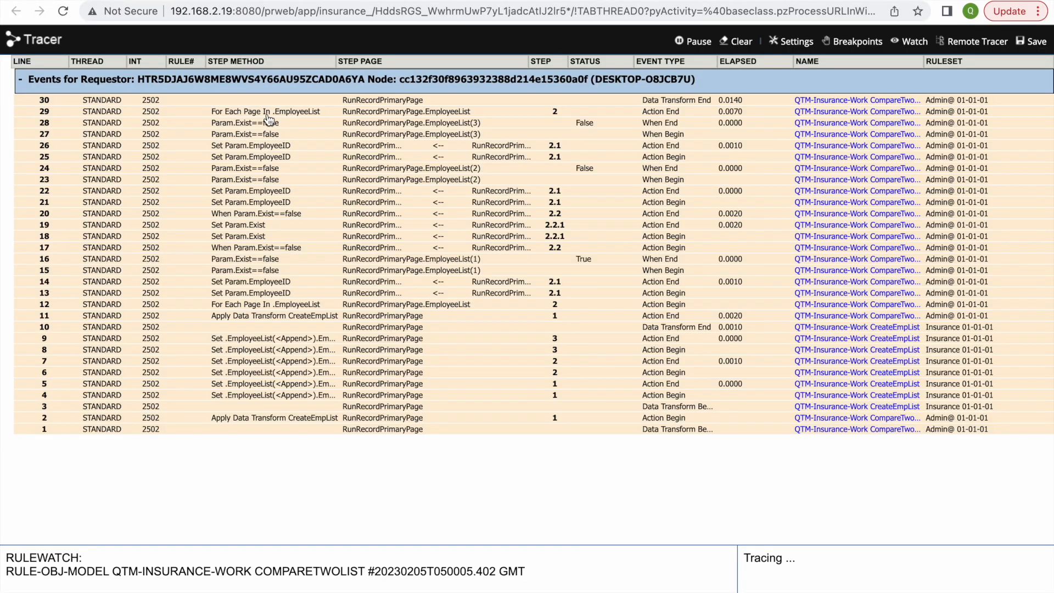
Step: Inspect the parameter page of the Data Transform End event in the trace and return to the Compare Two List definition
{"action": "left_click", "coordinate": [243, 101]}
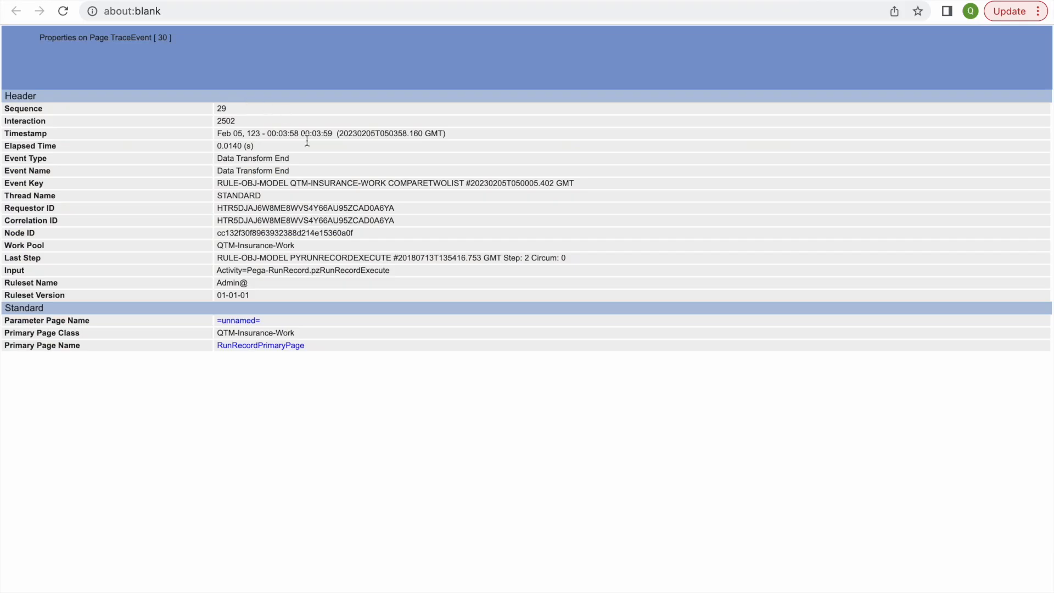
{"action": "left_click", "coordinate": [235, 322]}
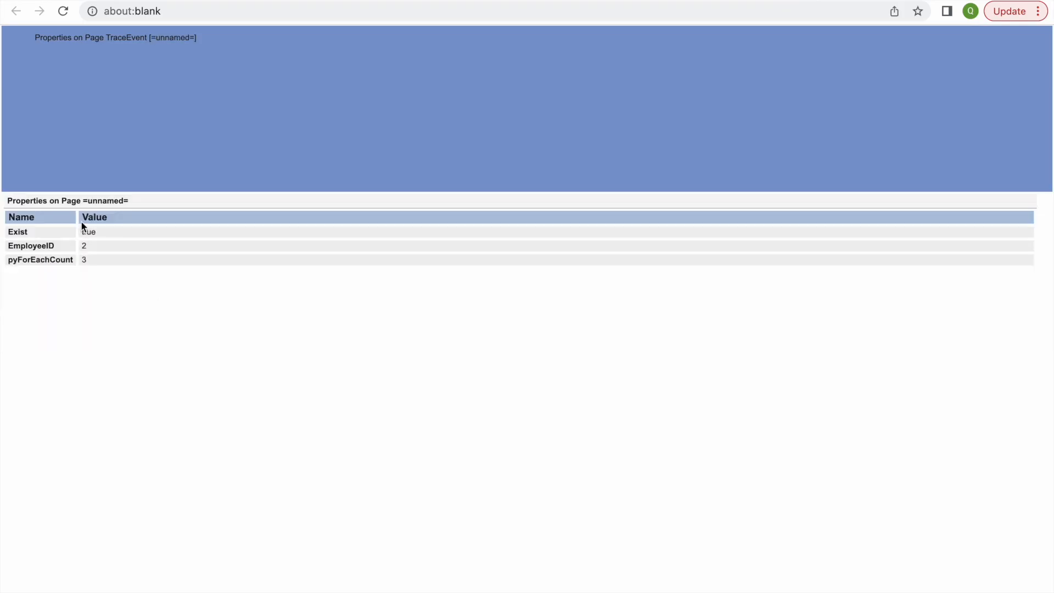
{"action": "double_click", "coordinate": [93, 233]}
{"action": "left_click", "coordinate": [949, 1]}
{"action": "left_click", "coordinate": [949, 1]}
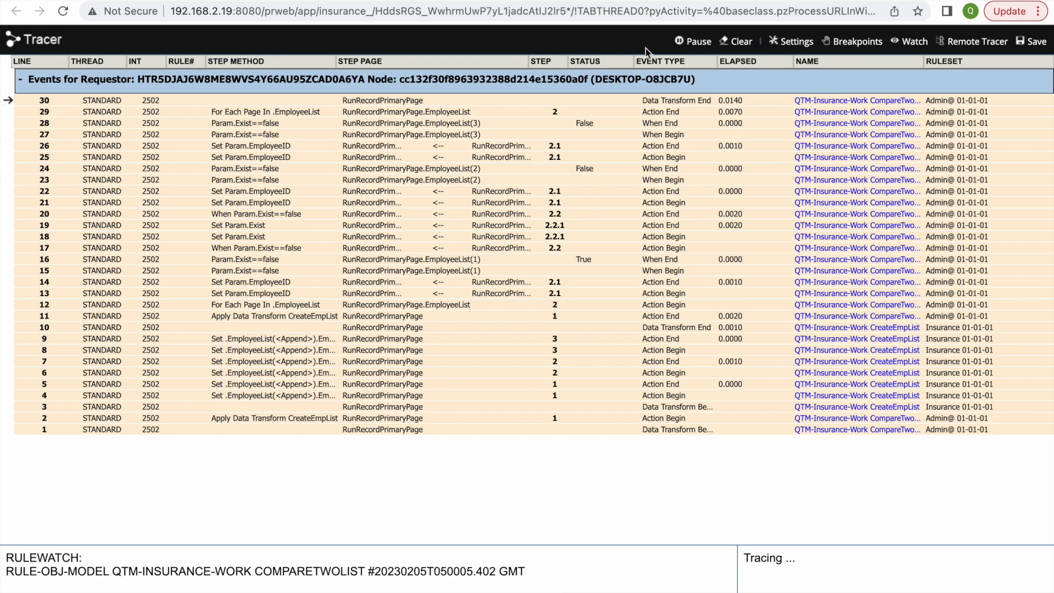
{"action": "key", "text": "ctrl+shift+Tab"}
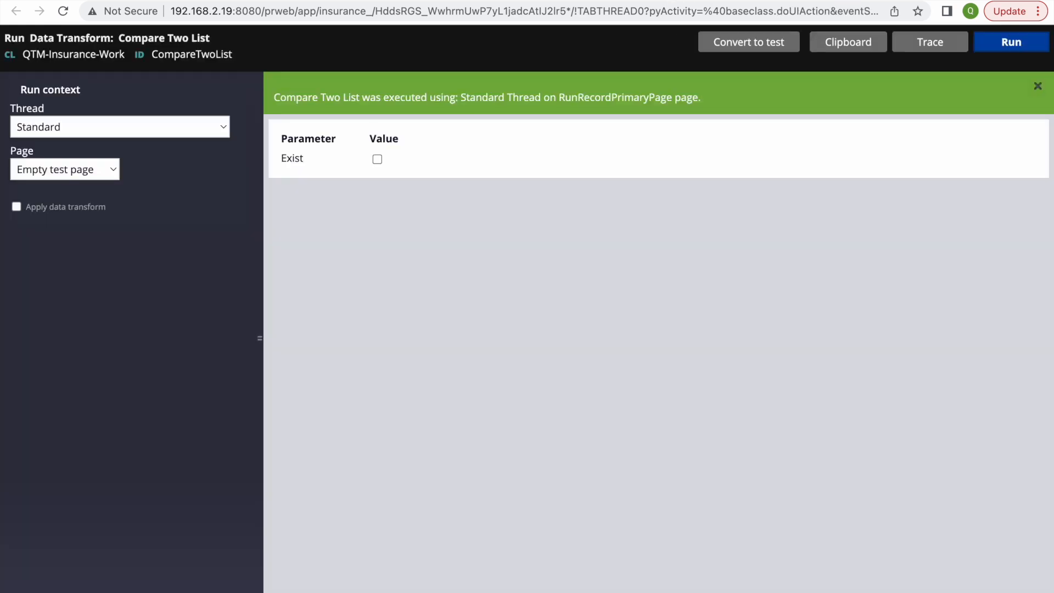
{"action": "key", "text": "ctrl+shift+Tab"}
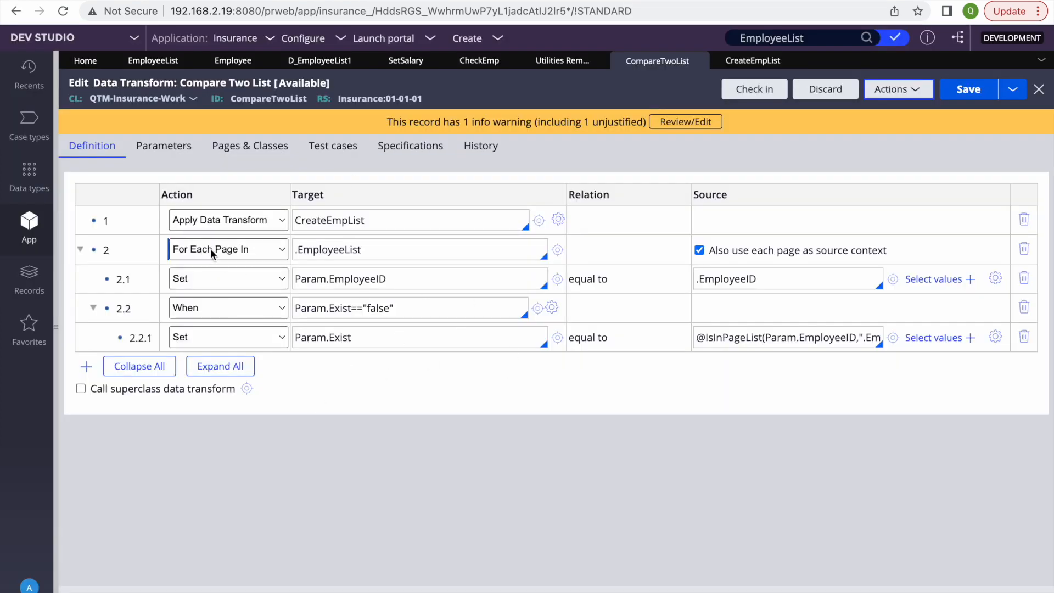
{"action": "left_click", "coordinate": [313, 416]}
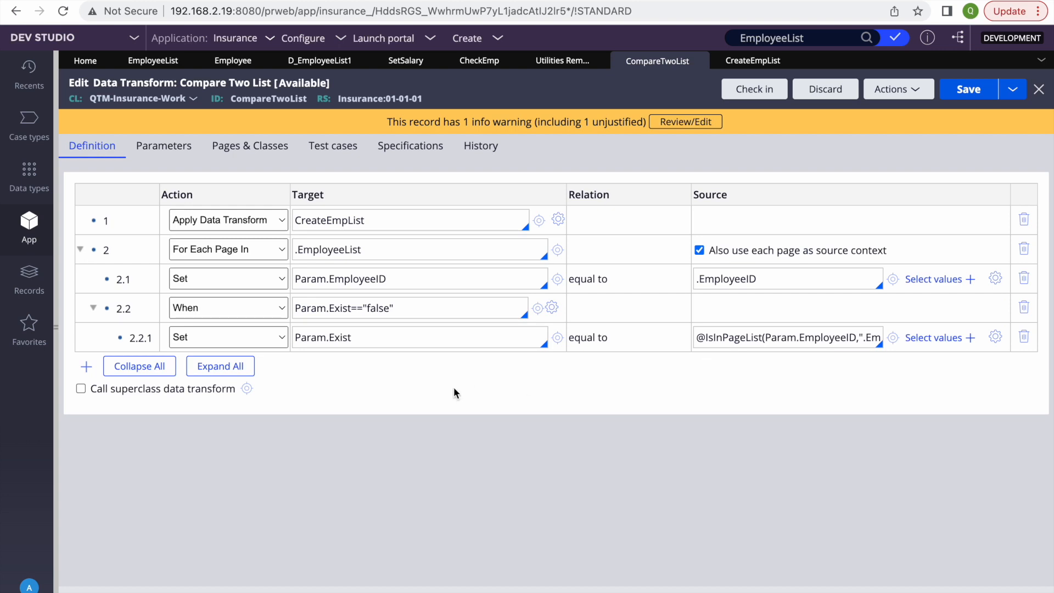
Step: Check the CreateEmpList data transform and create a new Employee case
{"action": "left_click", "coordinate": [55, 276]}
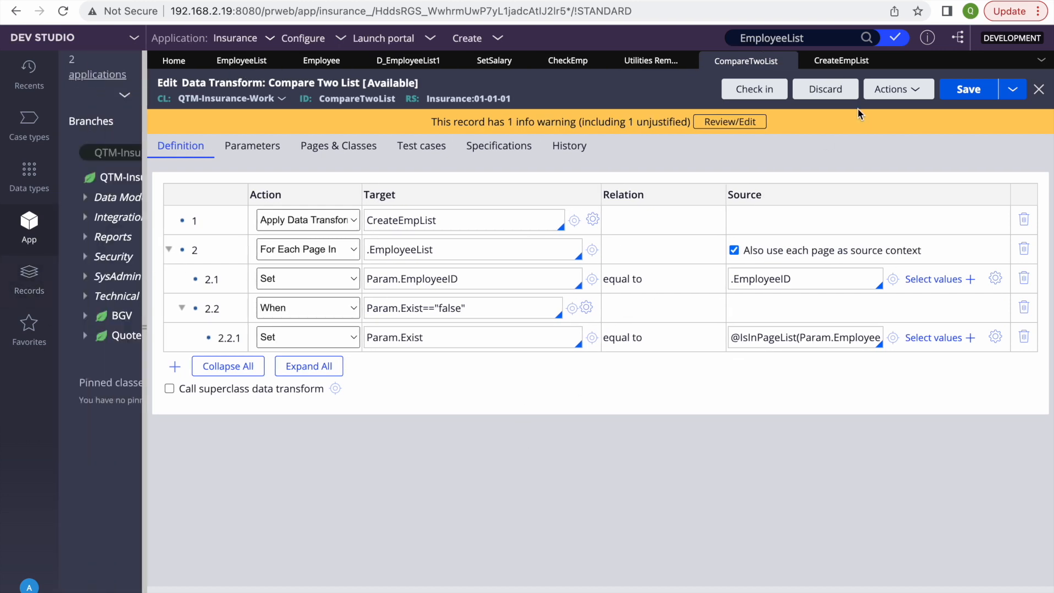
{"action": "left_click", "coordinate": [832, 70]}
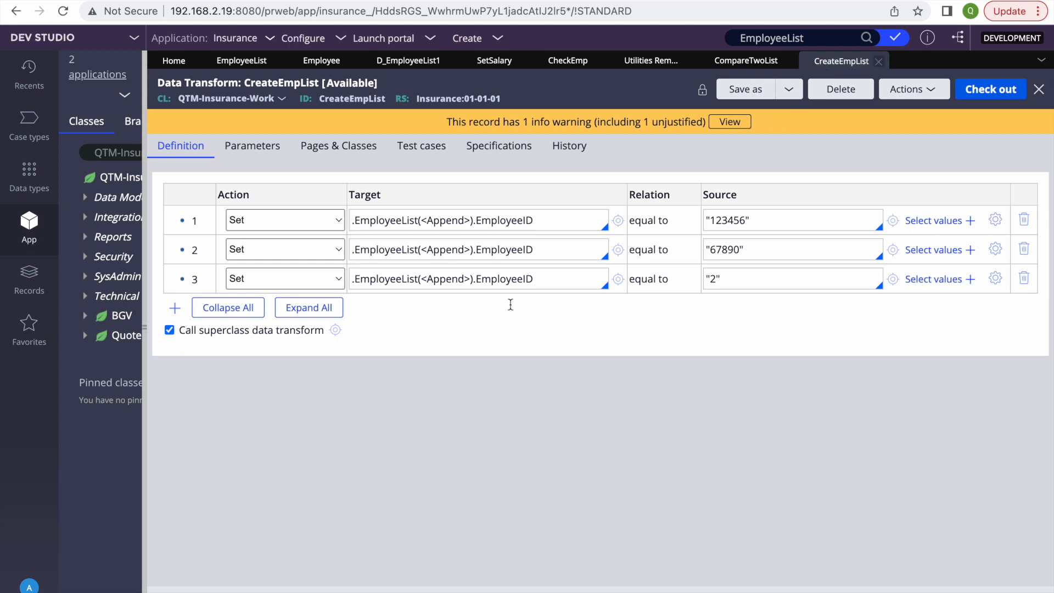
{"action": "left_click", "coordinate": [38, 294]}
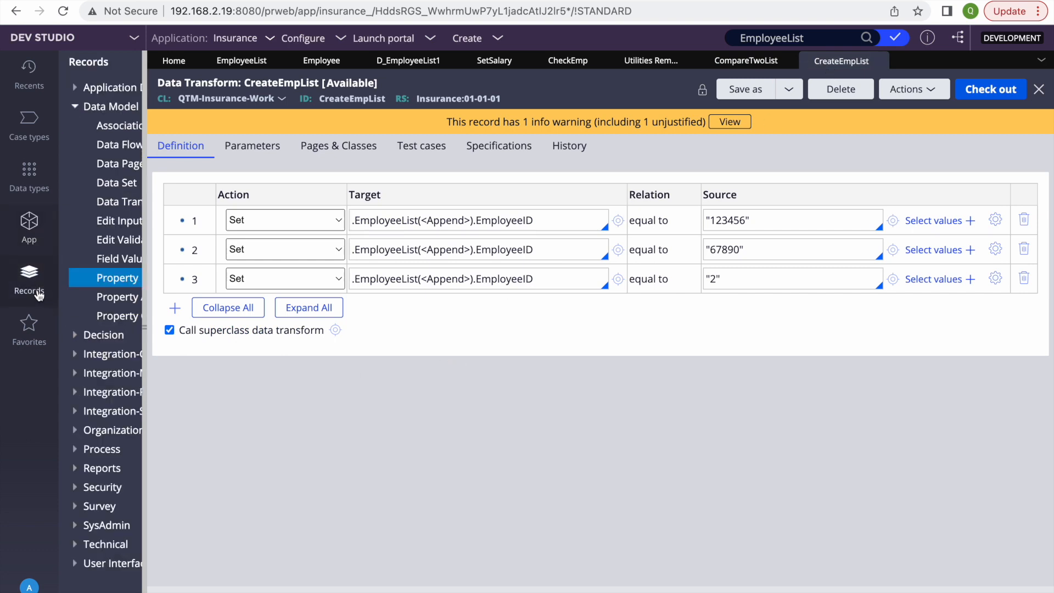
{"action": "left_click", "coordinate": [23, 175]}
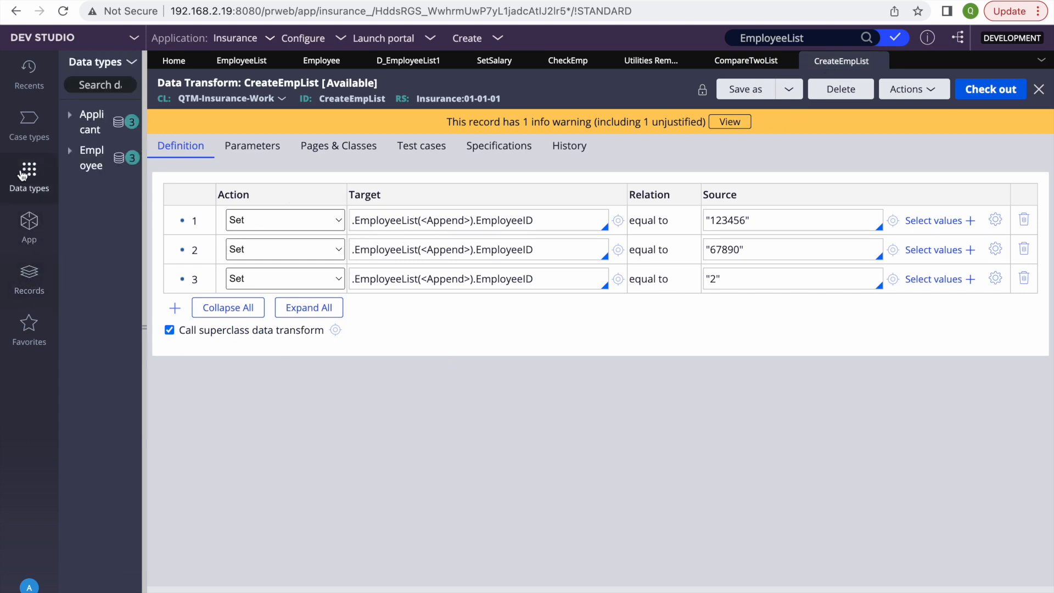
{"action": "left_click", "coordinate": [30, 223]}
{"action": "left_click", "coordinate": [262, 282]}
{"action": "left_click", "coordinate": [467, 39]}
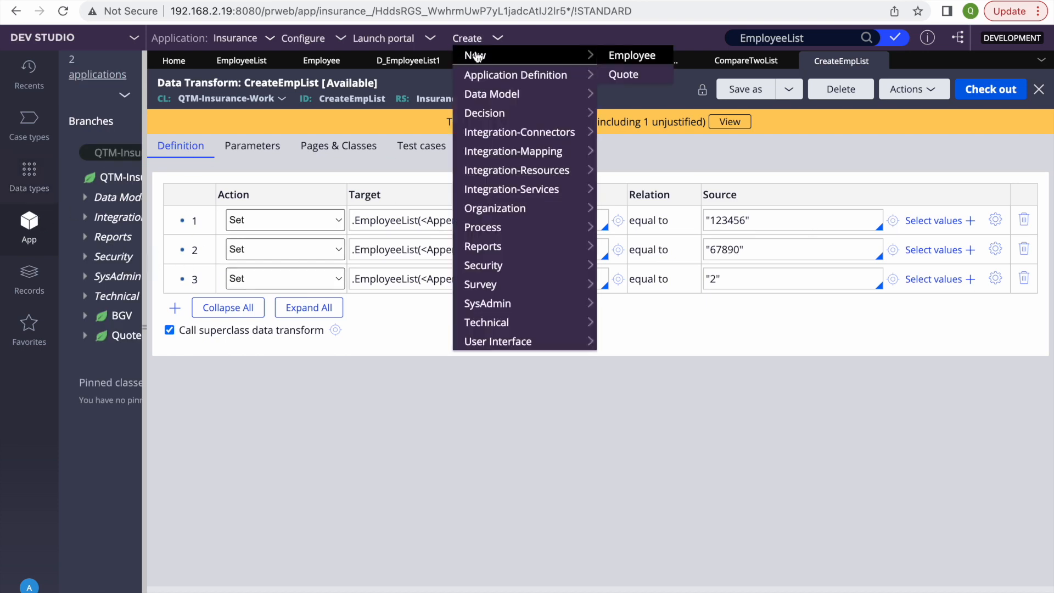
{"action": "left_click", "coordinate": [643, 55]}
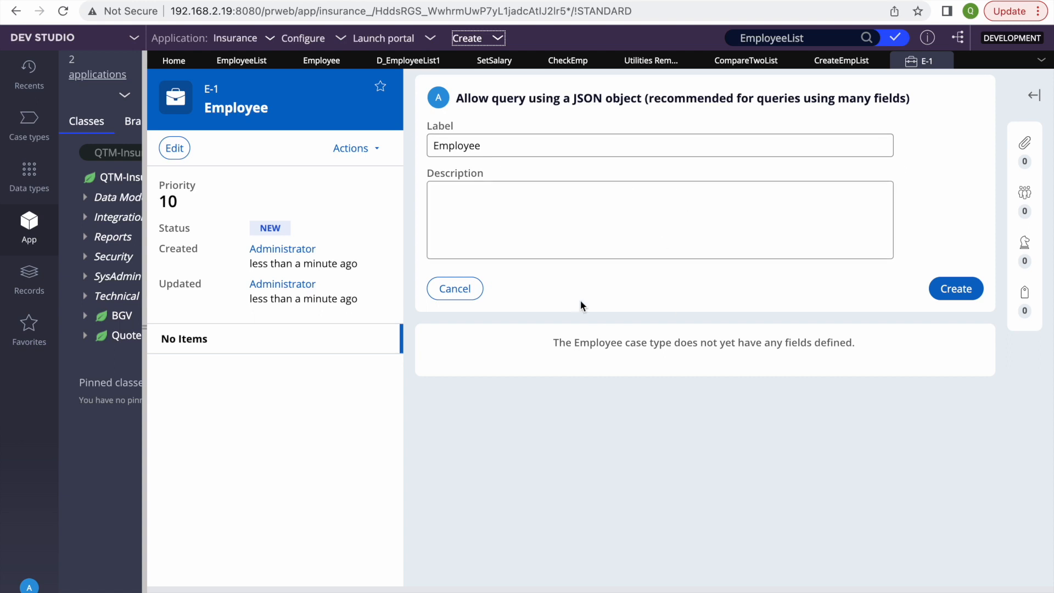
Step: Inspect the Description field of the new Employee case with Live UI and close the inspector
{"action": "left_click", "coordinate": [516, 591]}
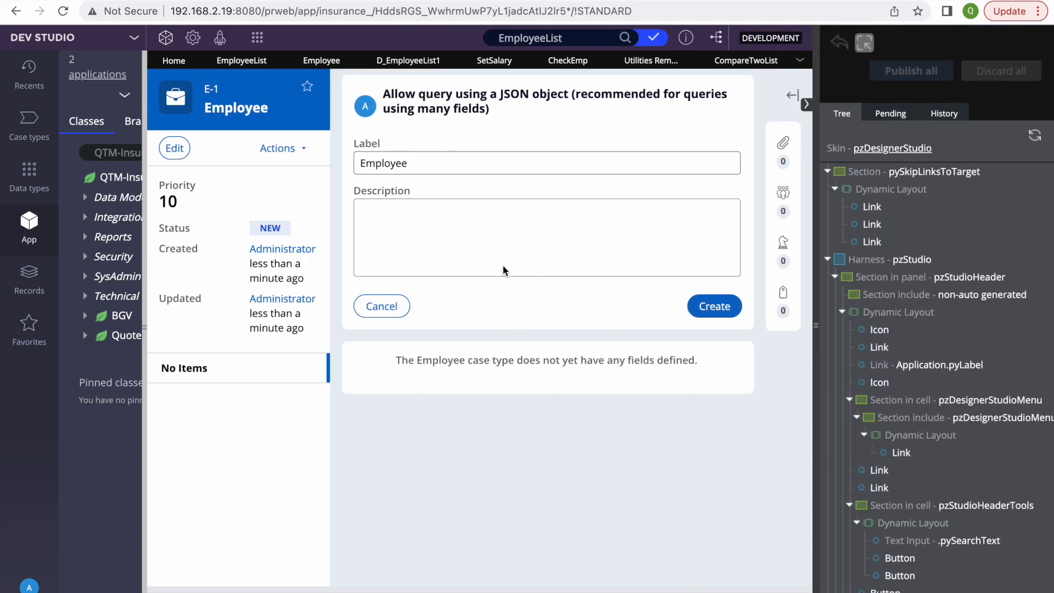
{"action": "left_click", "coordinate": [439, 246]}
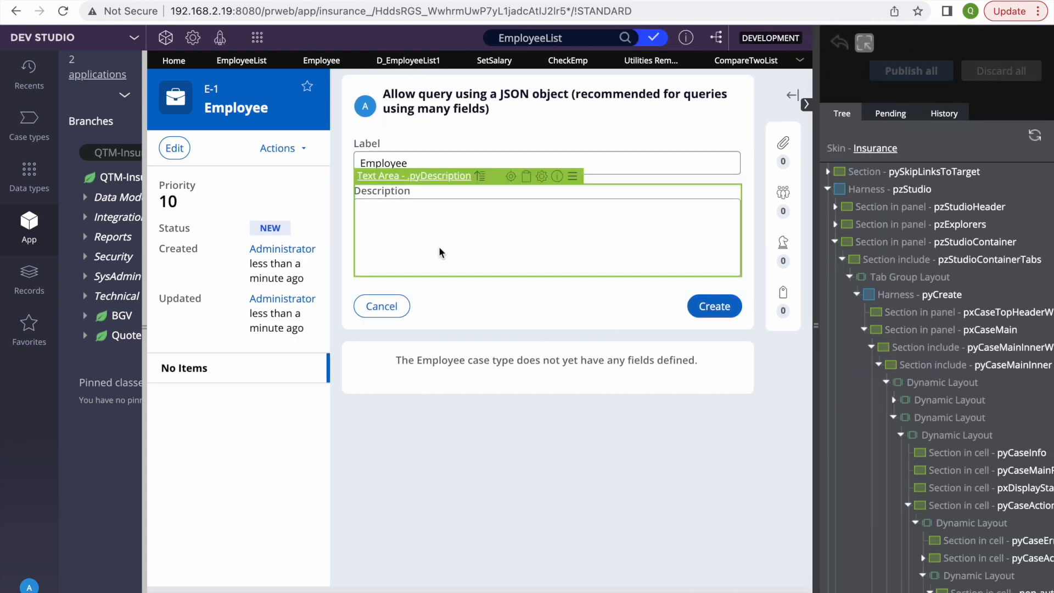
{"action": "left_click", "coordinate": [624, 588]}
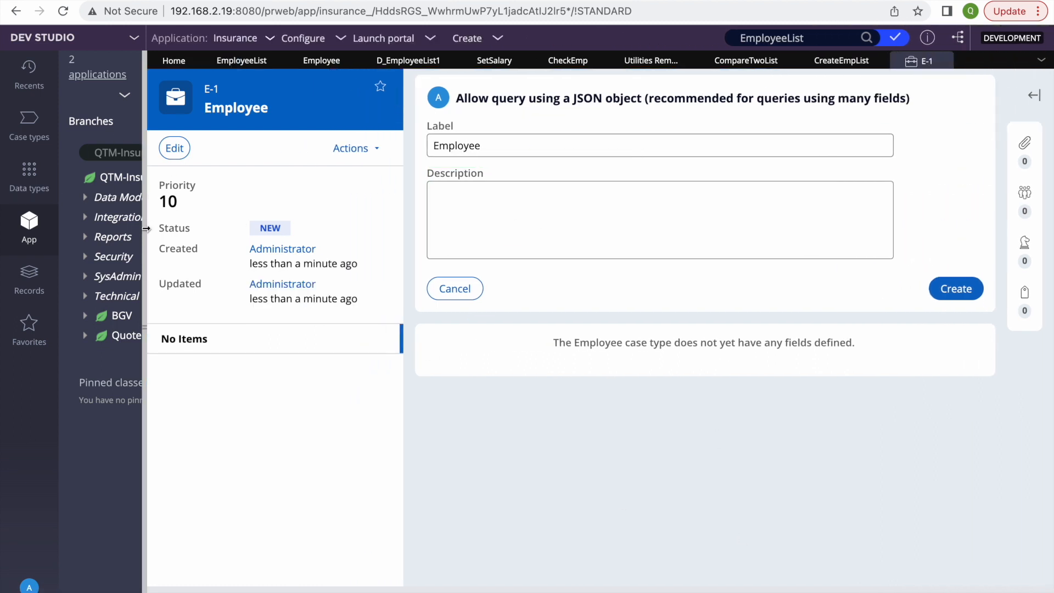
Step: Open the Employee case type's Create step view configuration and browse the fields available for it
{"action": "left_click_drag", "start_coordinate": [145, 231], "coordinate": [267, 248]}
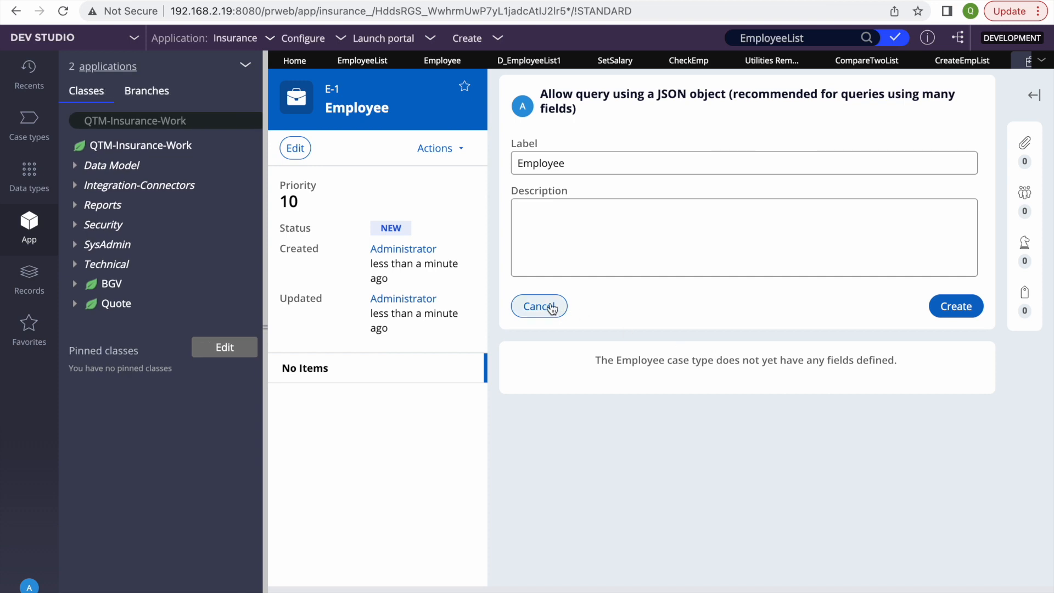
{"action": "left_click", "coordinate": [22, 121]}
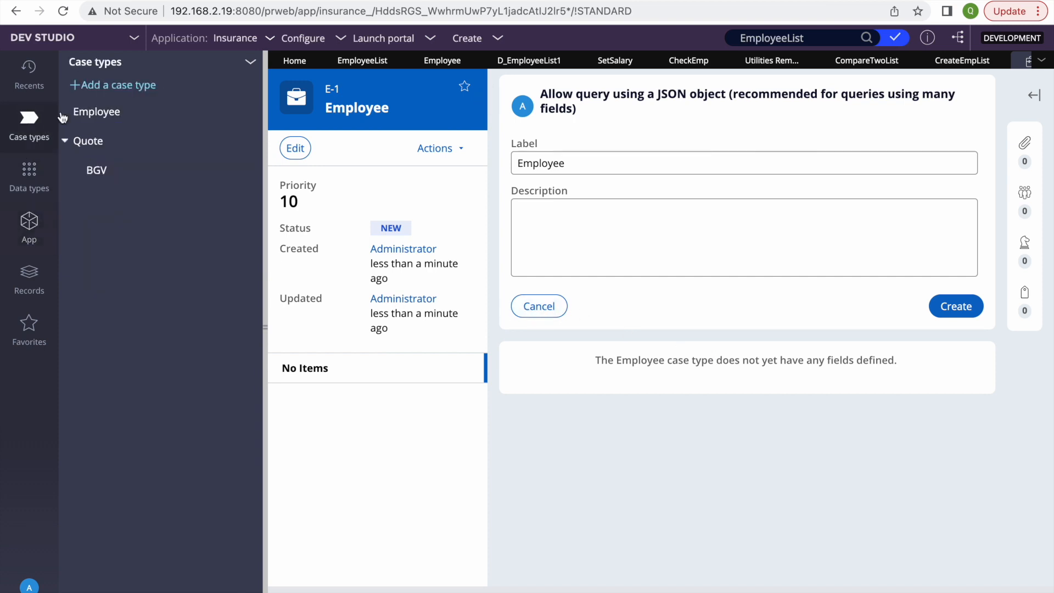
{"action": "left_click", "coordinate": [104, 113]}
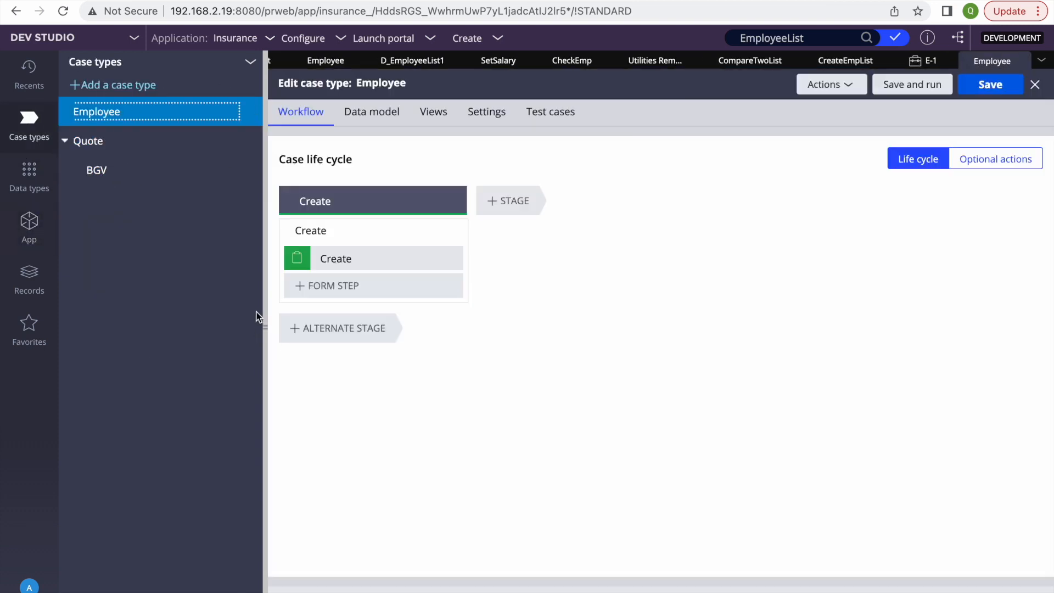
{"action": "left_click", "coordinate": [265, 318]}
{"action": "left_click", "coordinate": [131, 259]}
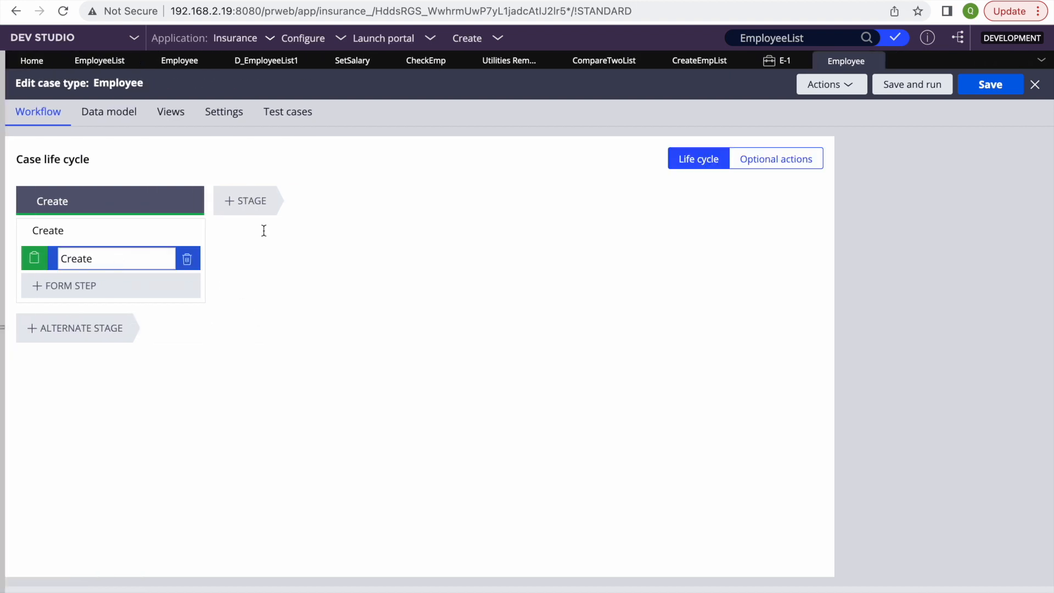
{"action": "left_click", "coordinate": [936, 259]}
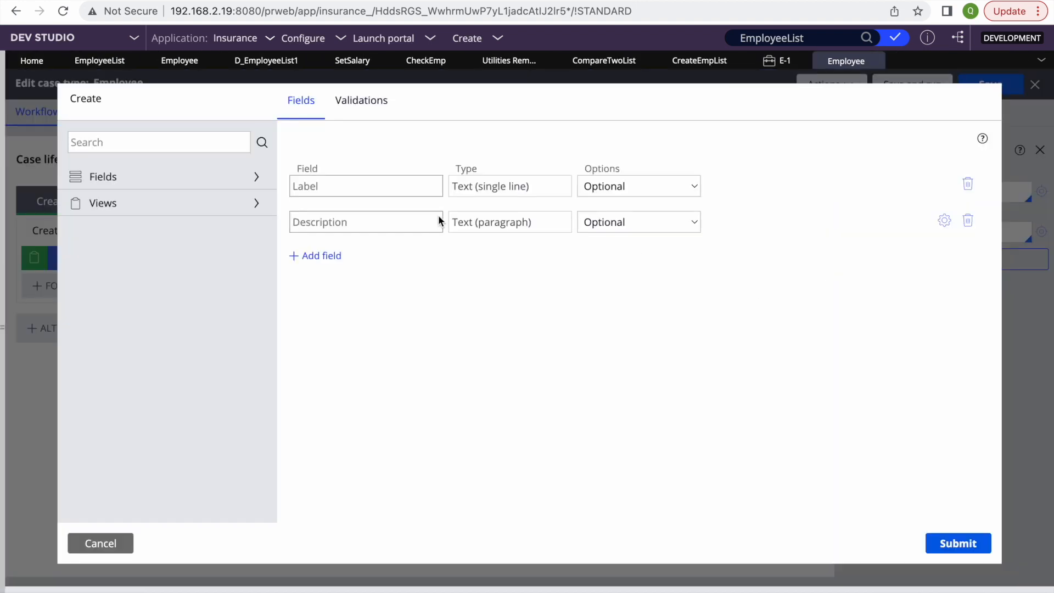
{"action": "left_click", "coordinate": [324, 257]}
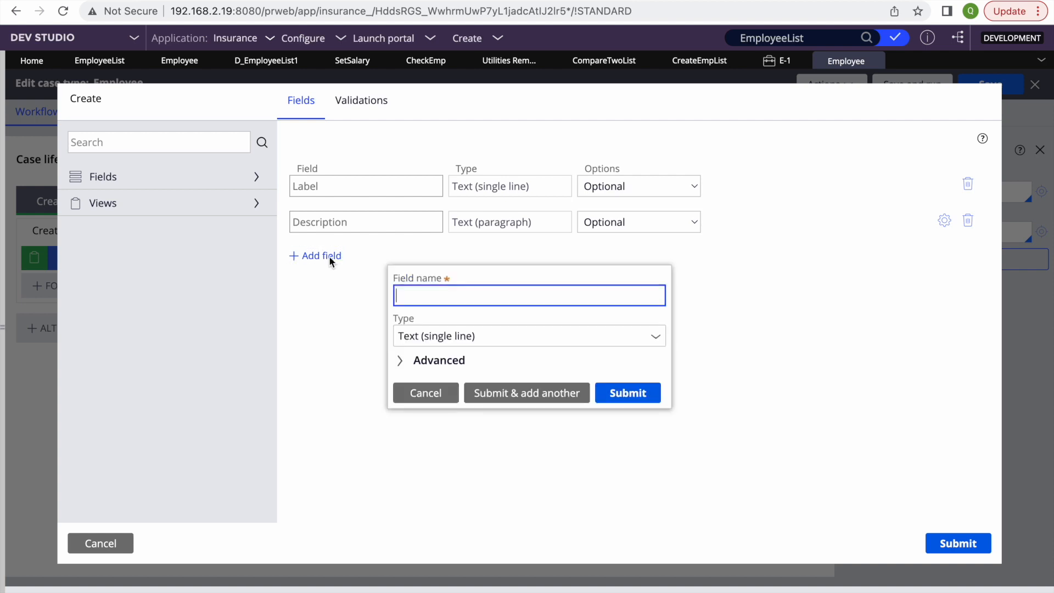
{"action": "left_click", "coordinate": [422, 397]}
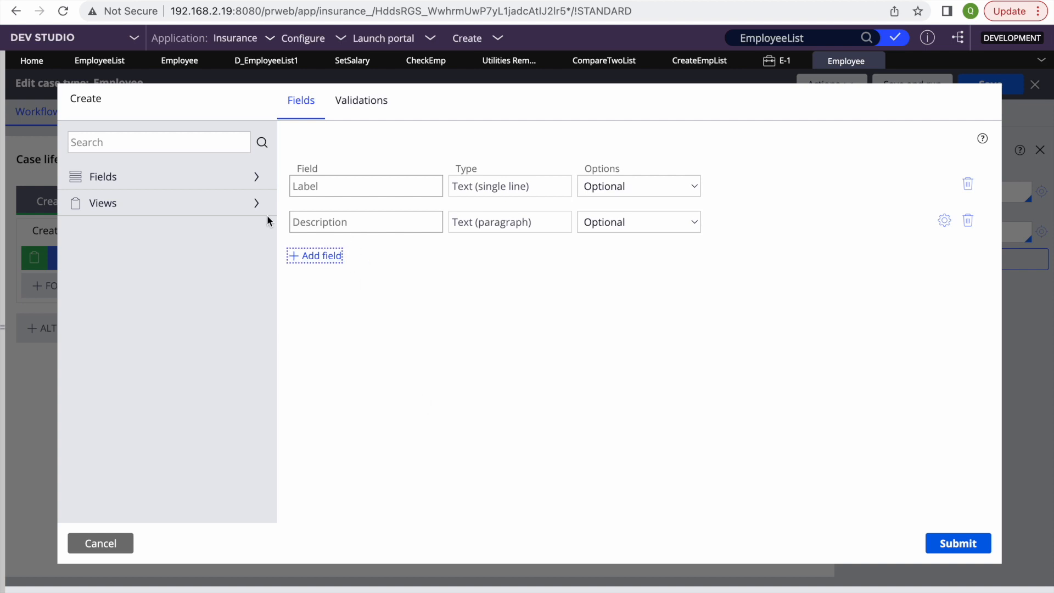
{"action": "left_click", "coordinate": [256, 178]}
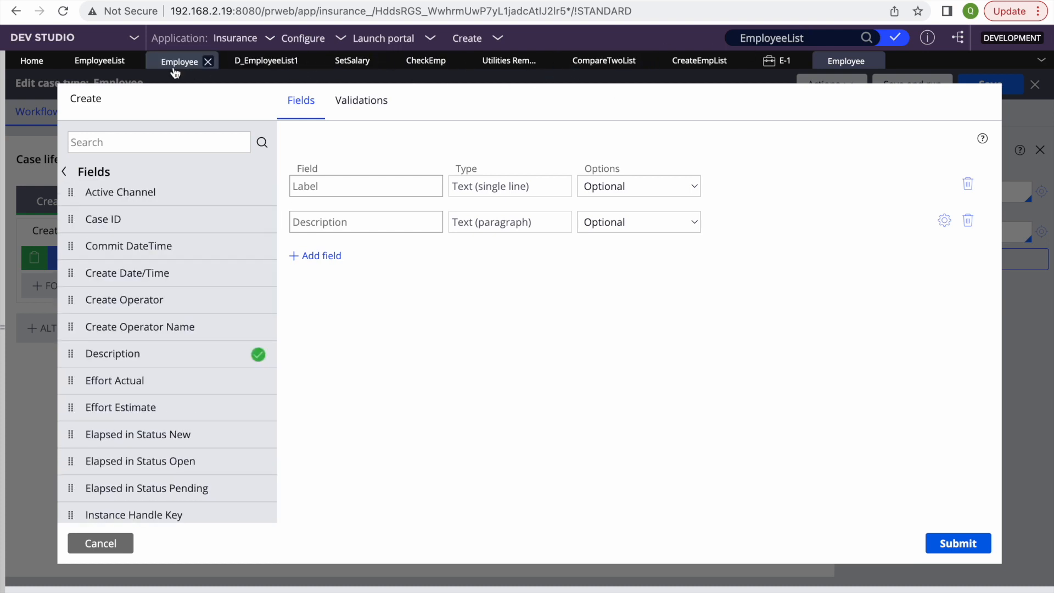
Step: Check out the EmployeeList property, set its data access to refer to data page D_EmployeeList1, and save it
{"action": "left_click", "coordinate": [110, 64]}
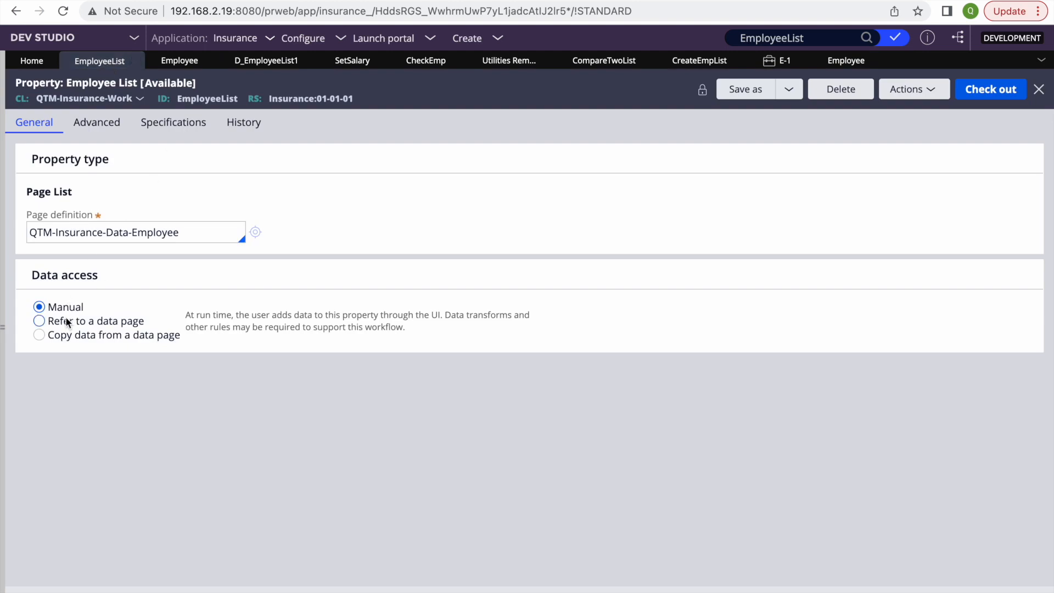
{"action": "left_click", "coordinate": [40, 321]}
{"action": "scroll", "coordinate": [280, 469], "scroll_direction": "down", "scroll_amount": 1}
{"action": "left_click", "coordinate": [64, 391]}
{"action": "key", "text": "Down"}
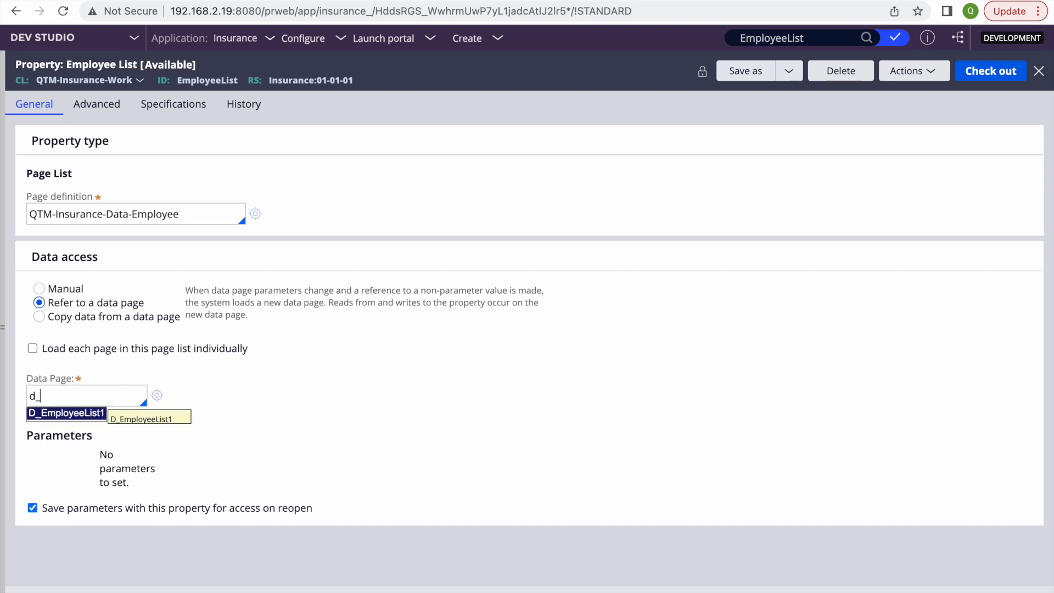
{"action": "key", "text": "Return"}
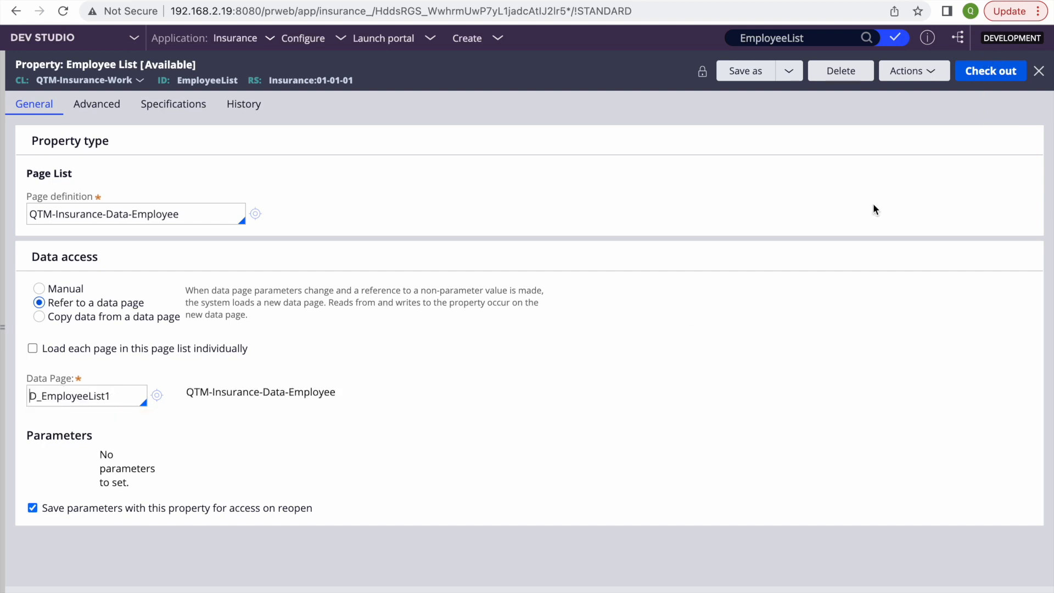
{"action": "left_click", "coordinate": [986, 88]}
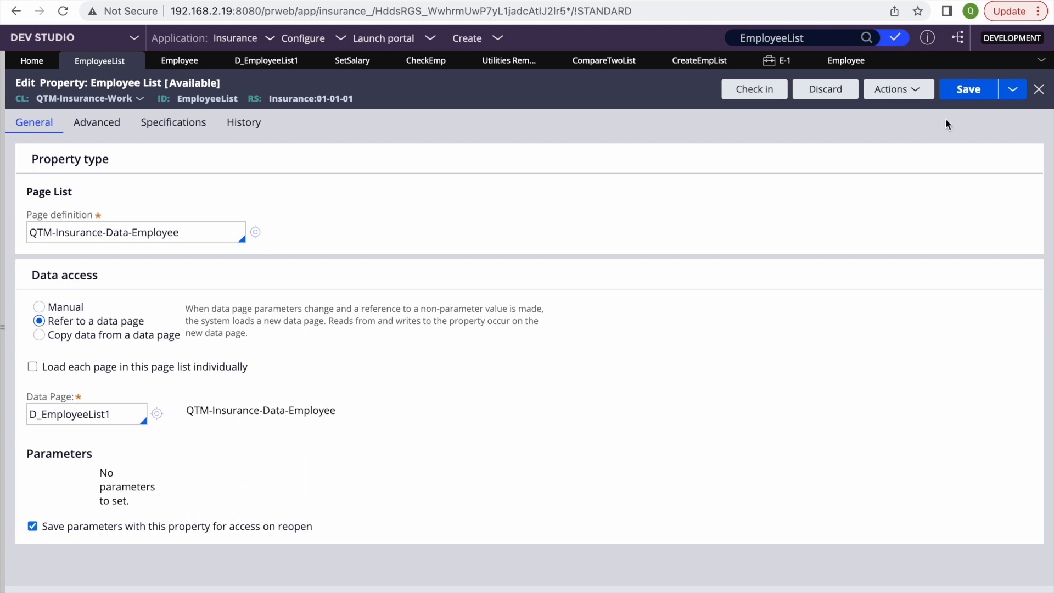
{"action": "left_click", "coordinate": [969, 89]}
Step: Review the D_EmployeeList1 data page and the Employee data type records, and return to the E-1 case
{"action": "left_click", "coordinate": [778, 61]}
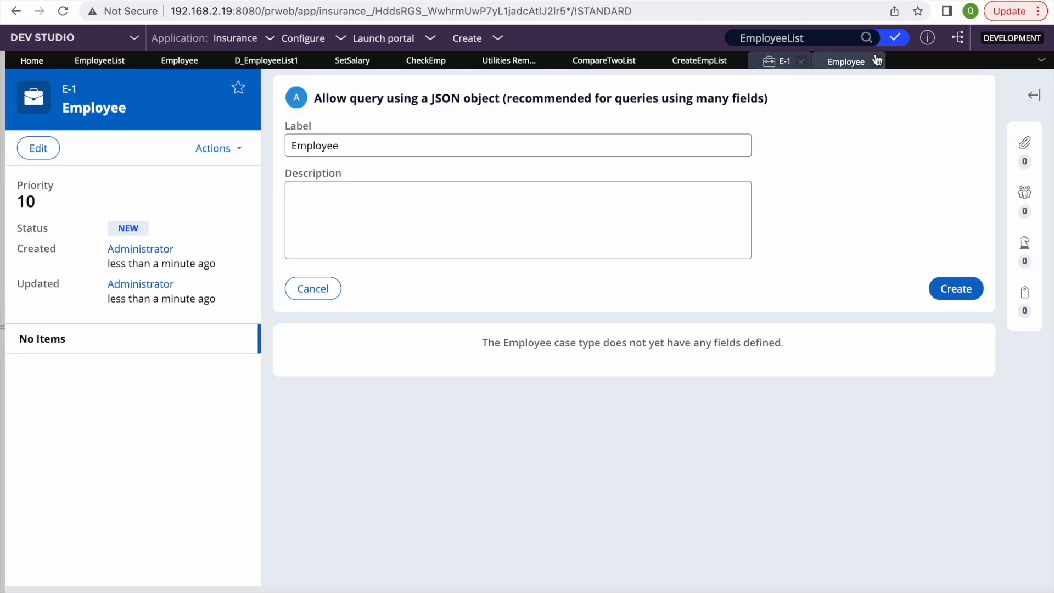
{"action": "left_click", "coordinate": [257, 61]}
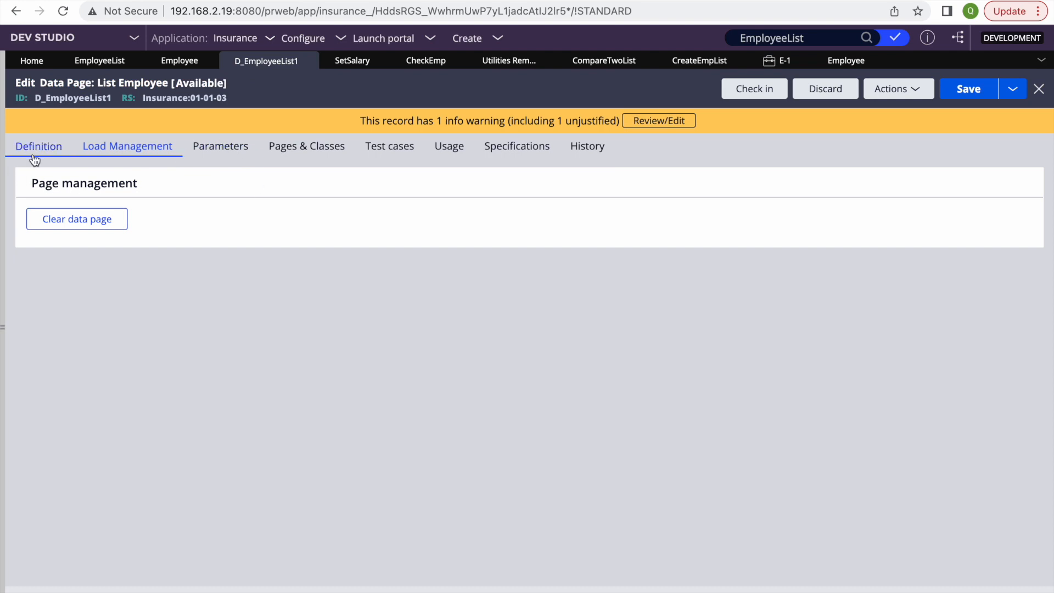
{"action": "left_click", "coordinate": [180, 60]}
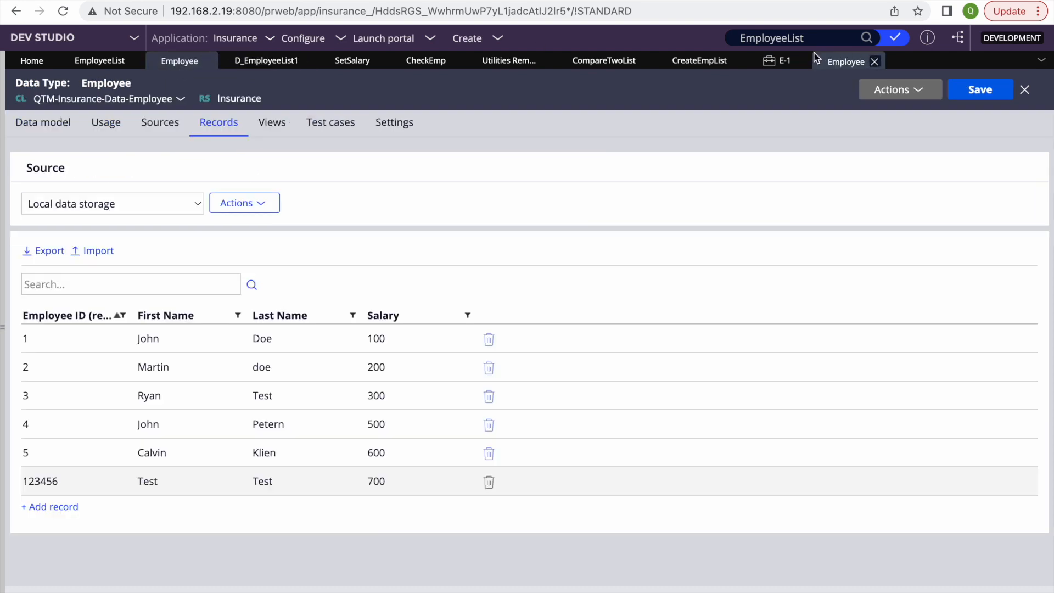
{"action": "left_click", "coordinate": [791, 62]}
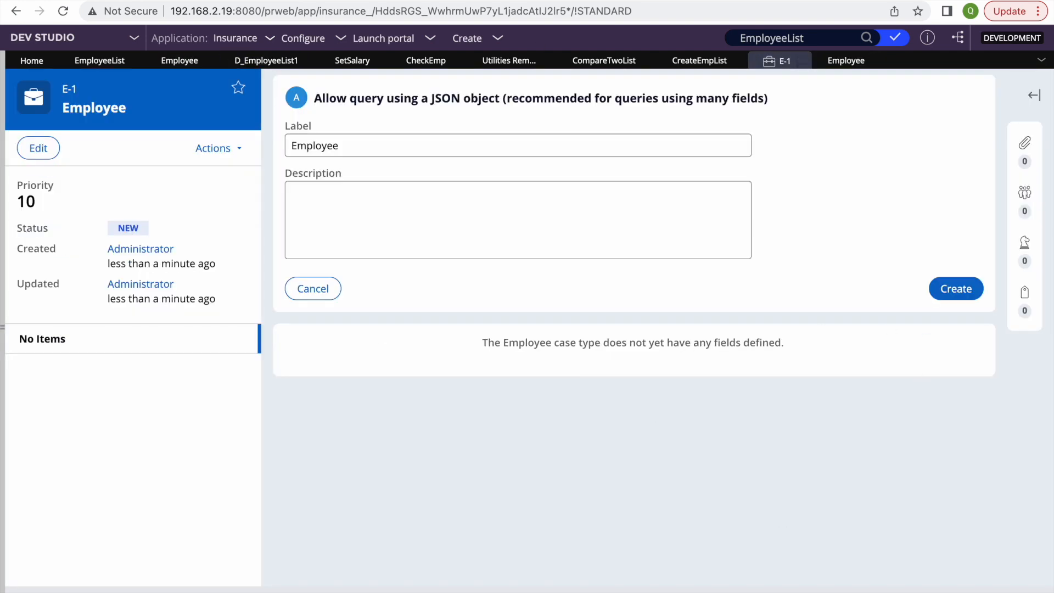
Step: Open the Create section behind the case's Description field with Live UI and start saving a copy of it
{"action": "left_click", "coordinate": [410, 218]}
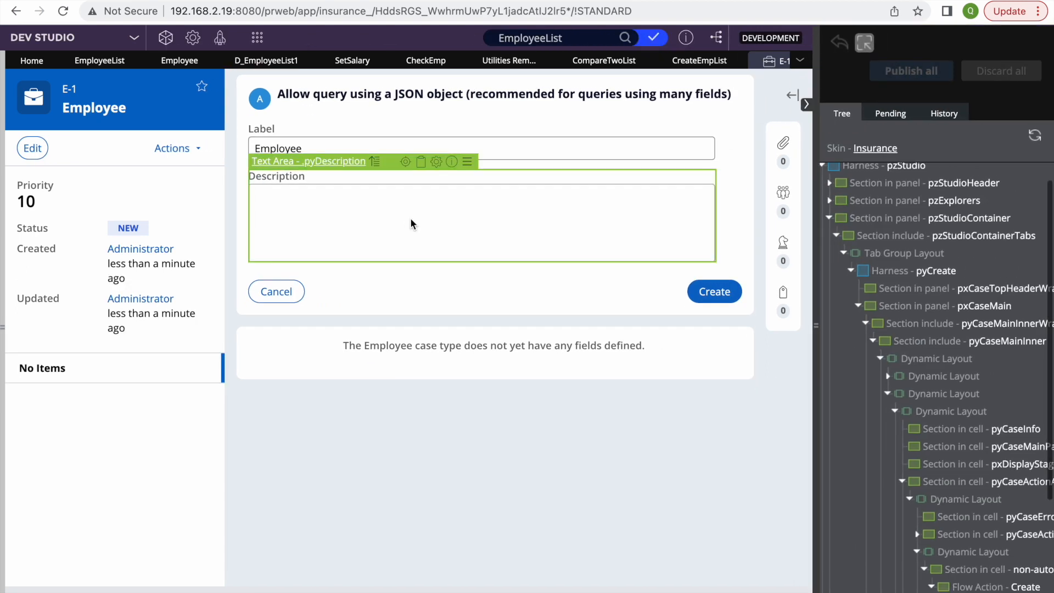
{"action": "left_click", "coordinate": [405, 159]}
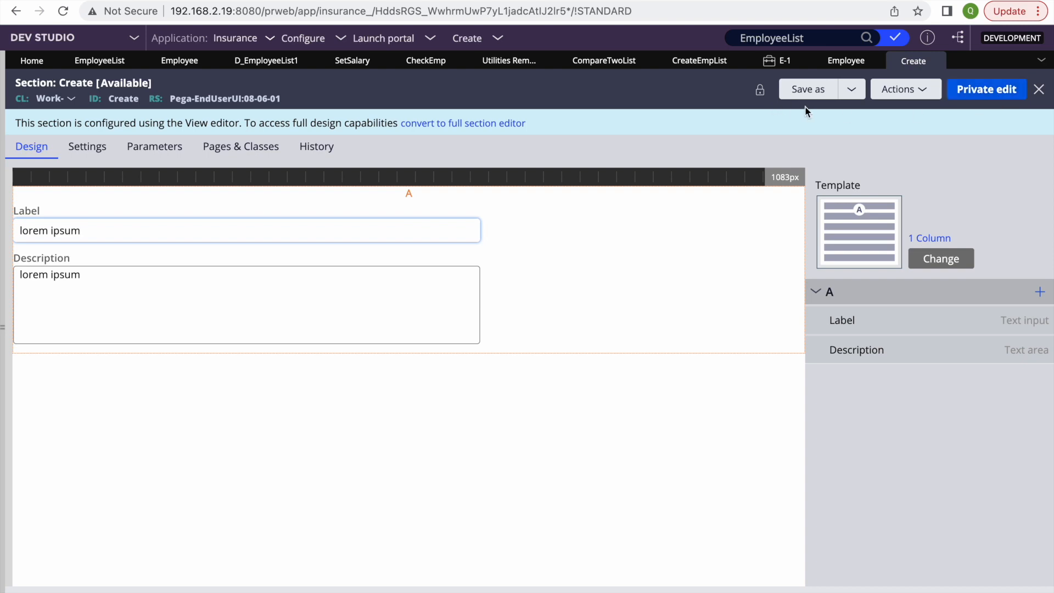
{"action": "left_click", "coordinate": [808, 89]}
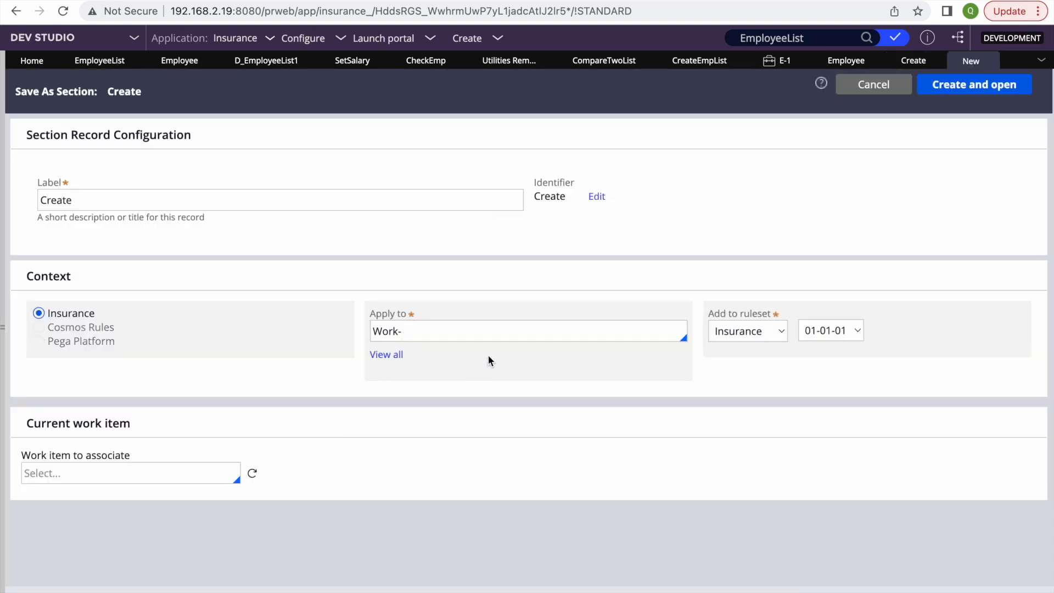
Step: Apply the section copy to class QTM-Insurance-Work-Employee in ruleset Insurance 01-01-01 and create it
{"action": "triple_click", "coordinate": [437, 328]}
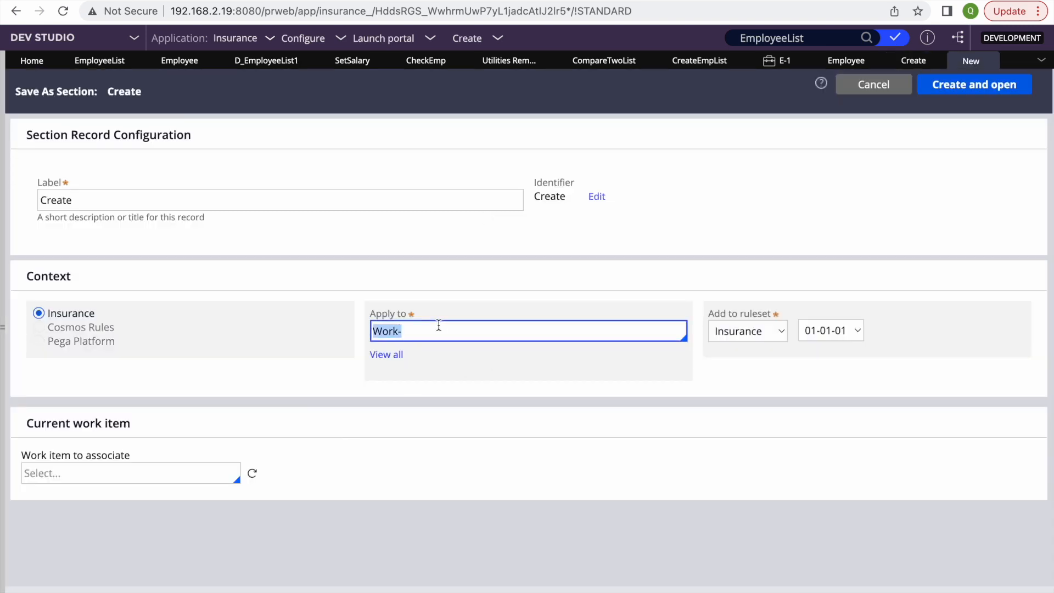
{"action": "key", "text": "BackSpace"}
{"action": "key", "text": "Down"}
{"action": "key", "text": "Down"}
{"action": "key", "text": "Down"}
{"action": "key", "text": "Down"}
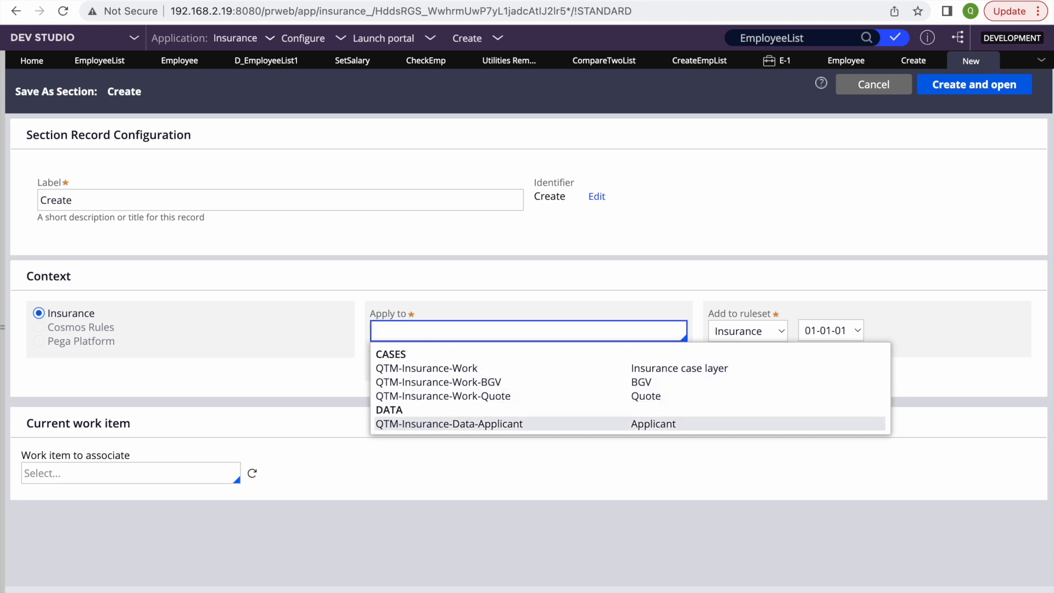
{"action": "key", "text": "Up"}
{"action": "key", "text": "Return"}
{"action": "key", "text": "BackSpace"}
{"action": "key", "text": "BackSpace"}
{"action": "key", "text": "BackSpace"}
{"action": "key", "text": "BackSpace"}
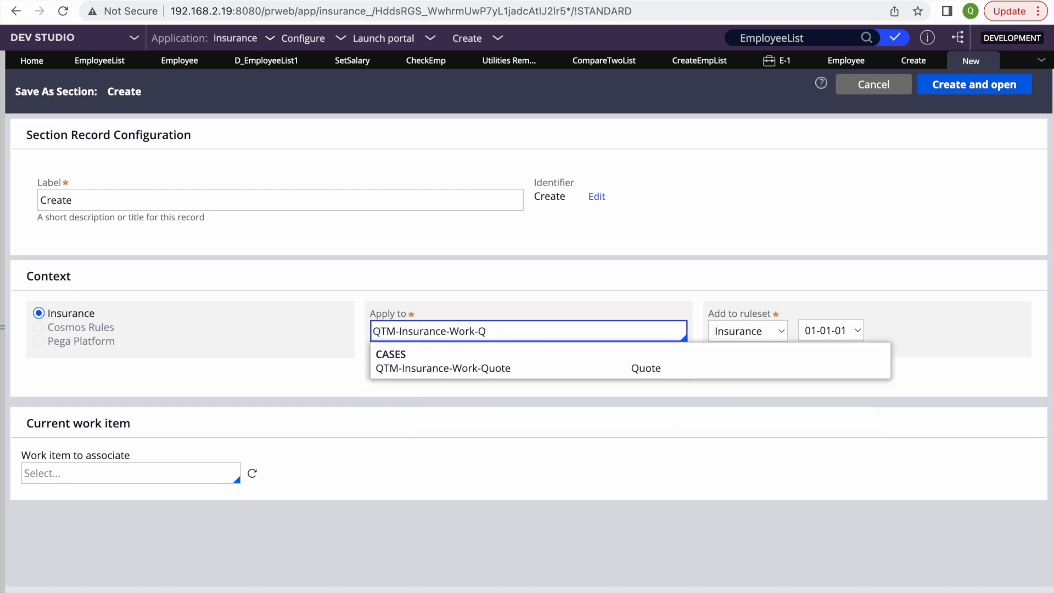
{"action": "type", "text": "Employee"}
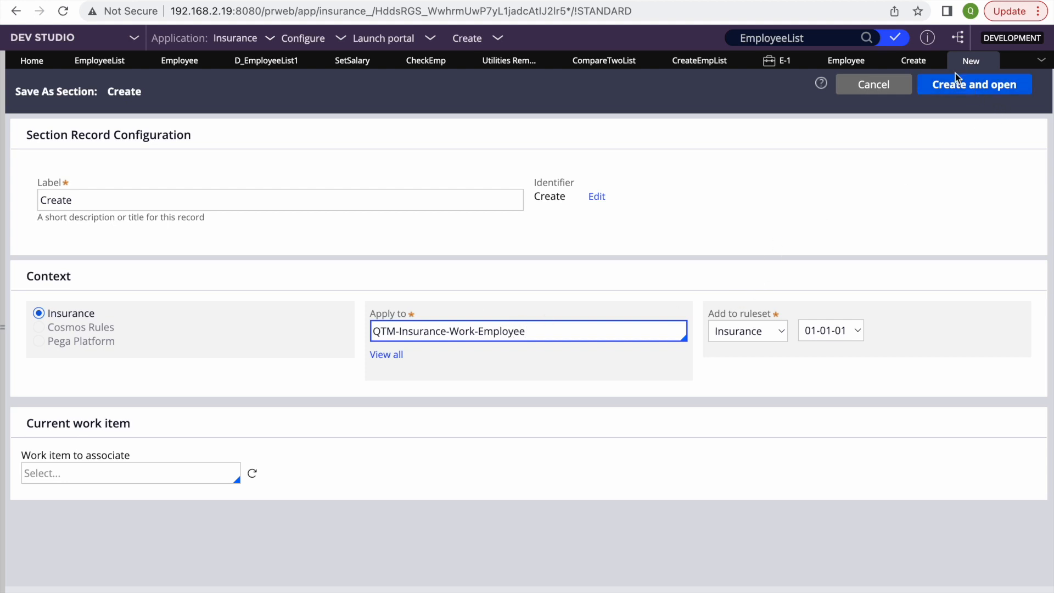
{"action": "left_click", "coordinate": [968, 84]}
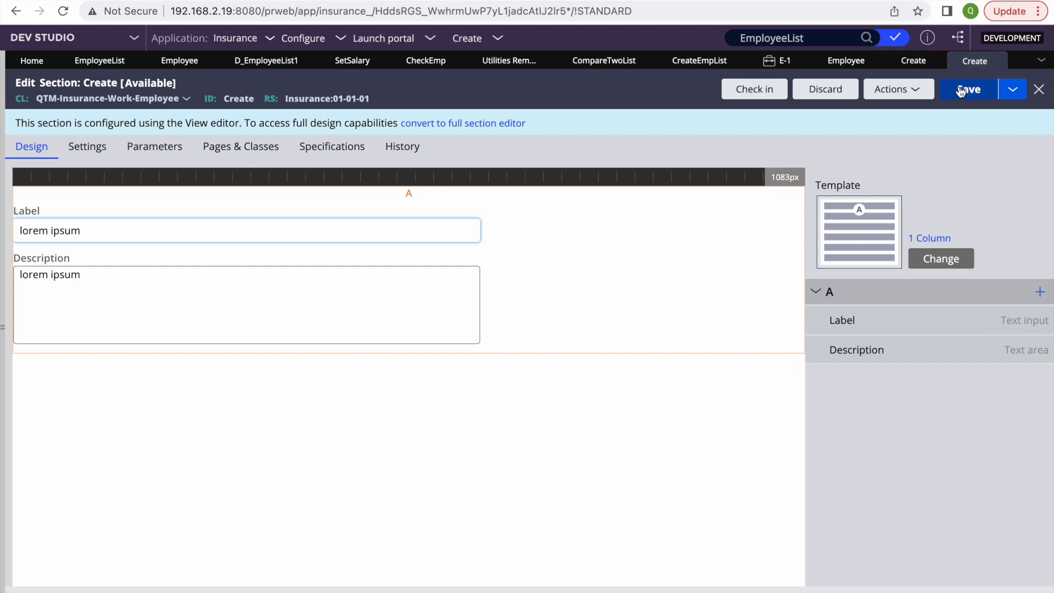
Step: Save the Employee Create section and convert it to the full section editor
{"action": "left_click", "coordinate": [961, 91]}
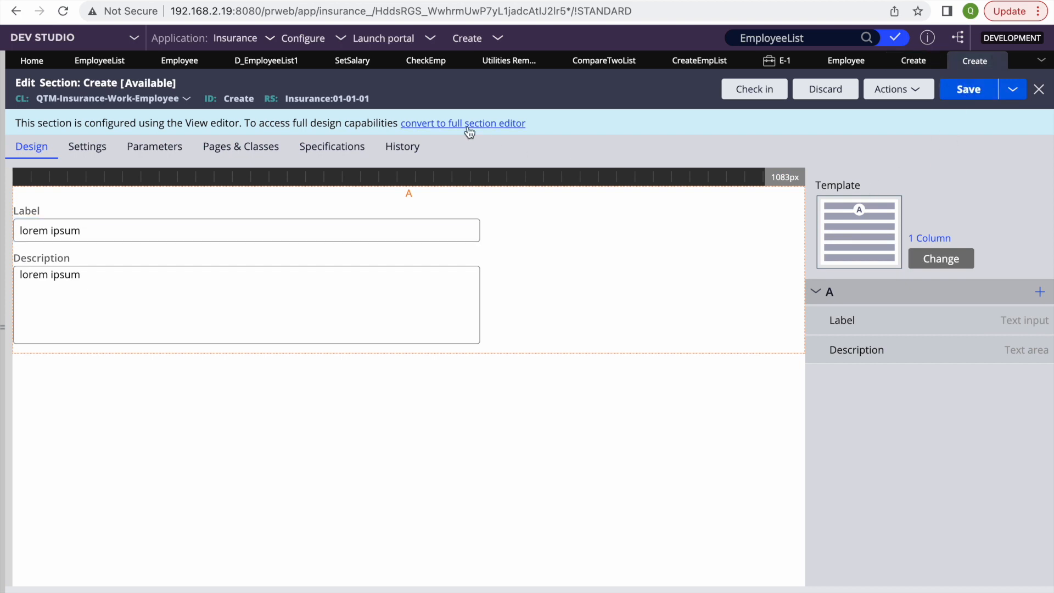
{"action": "left_click", "coordinate": [468, 128]}
{"action": "left_click", "coordinate": [732, 398]}
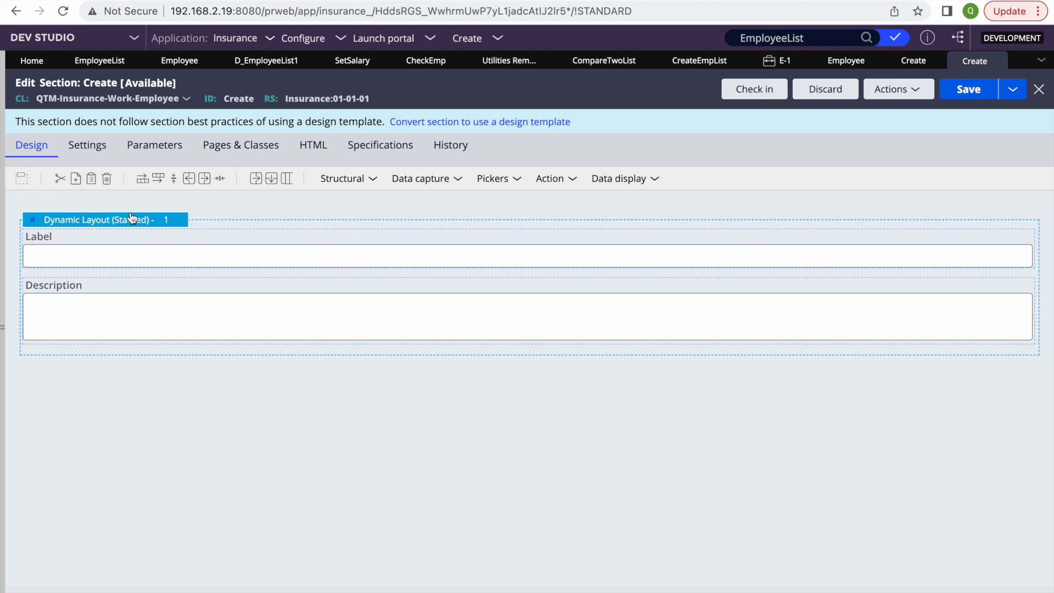
Step: Delete the stacked dynamic layout holding Label and Description, add a table below the default layout, and open the table's properties
{"action": "right_click", "coordinate": [131, 218]}
{"action": "left_click", "coordinate": [147, 296]}
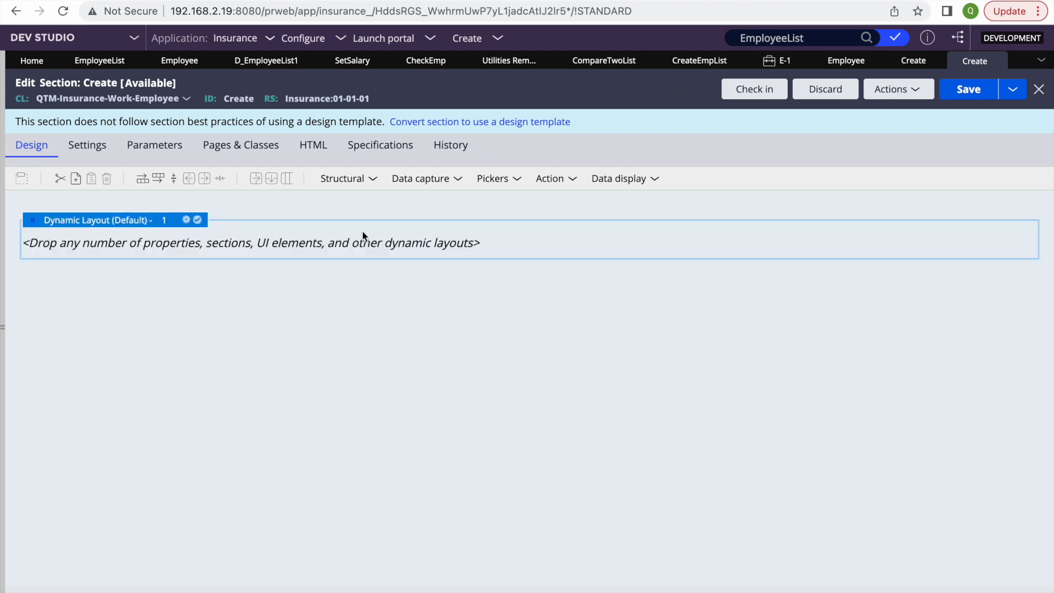
{"action": "left_click", "coordinate": [378, 183]}
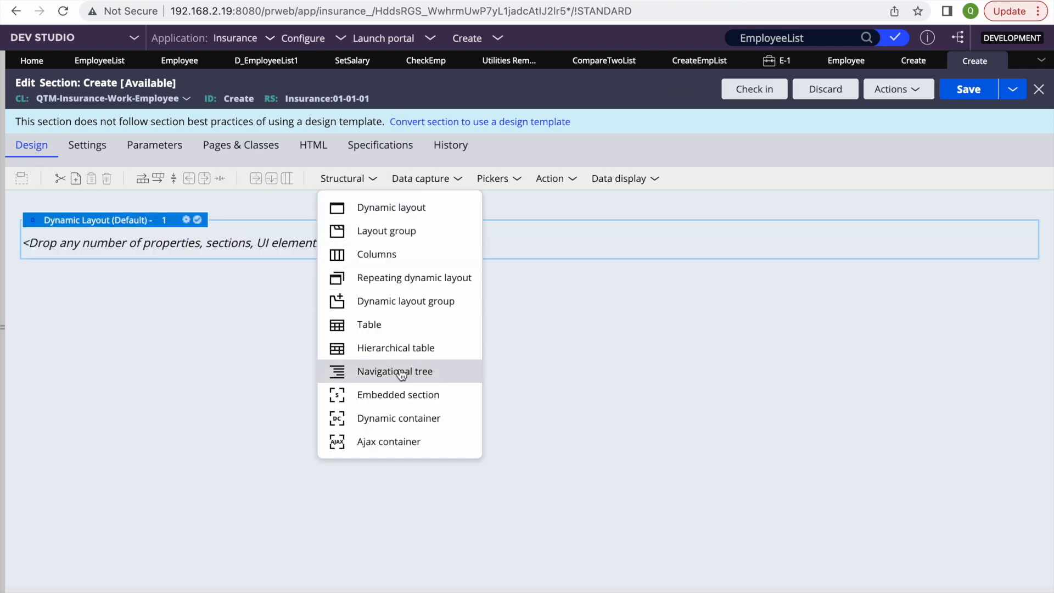
{"action": "left_click_drag", "start_coordinate": [379, 336], "coordinate": [184, 278]}
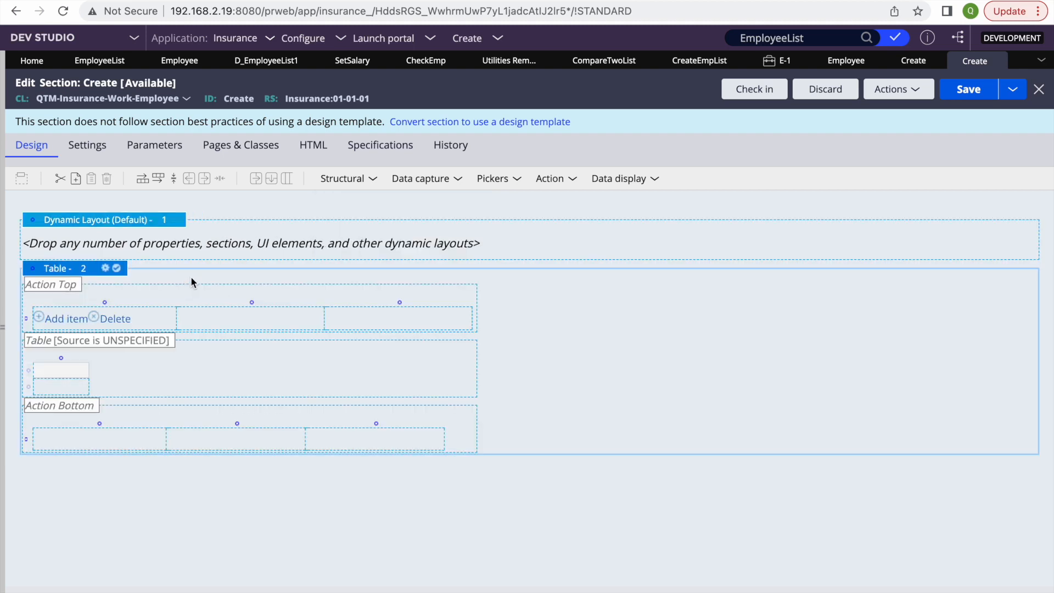
{"action": "left_click", "coordinate": [105, 268]}
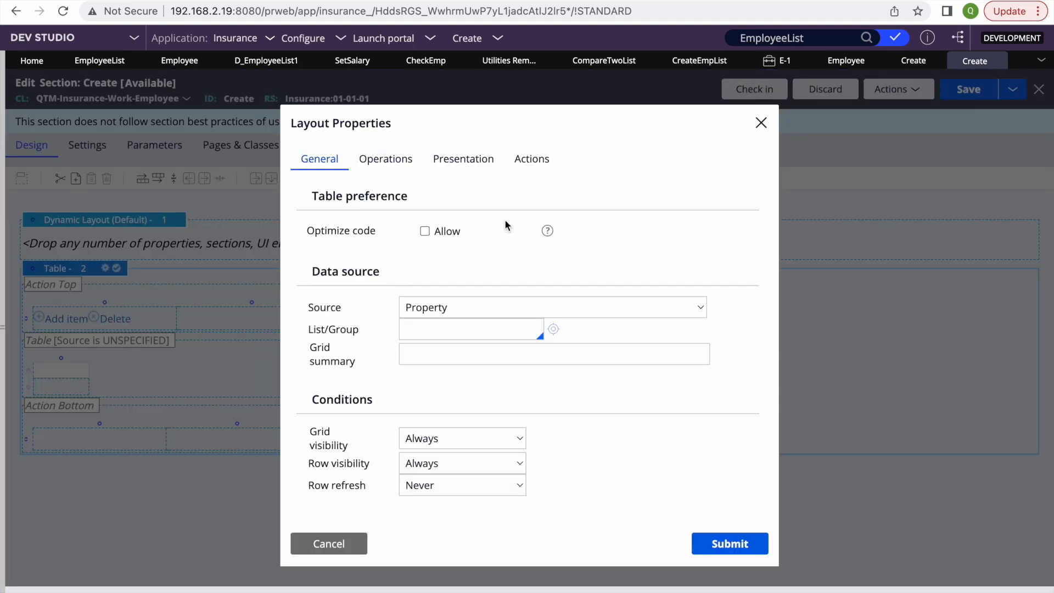
Step: Try sourcing the table from the .EmployeeList property
{"action": "left_click", "coordinate": [428, 311]}
{"action": "left_click", "coordinate": [424, 313]}
{"action": "left_click", "coordinate": [419, 327]}
{"action": "type", "text": "."}
{"action": "key", "text": "Down"}
{"action": "key", "text": "Down"}
{"action": "key", "text": "Down"}
{"action": "key", "text": "Down"}
{"action": "key", "text": "Down"}
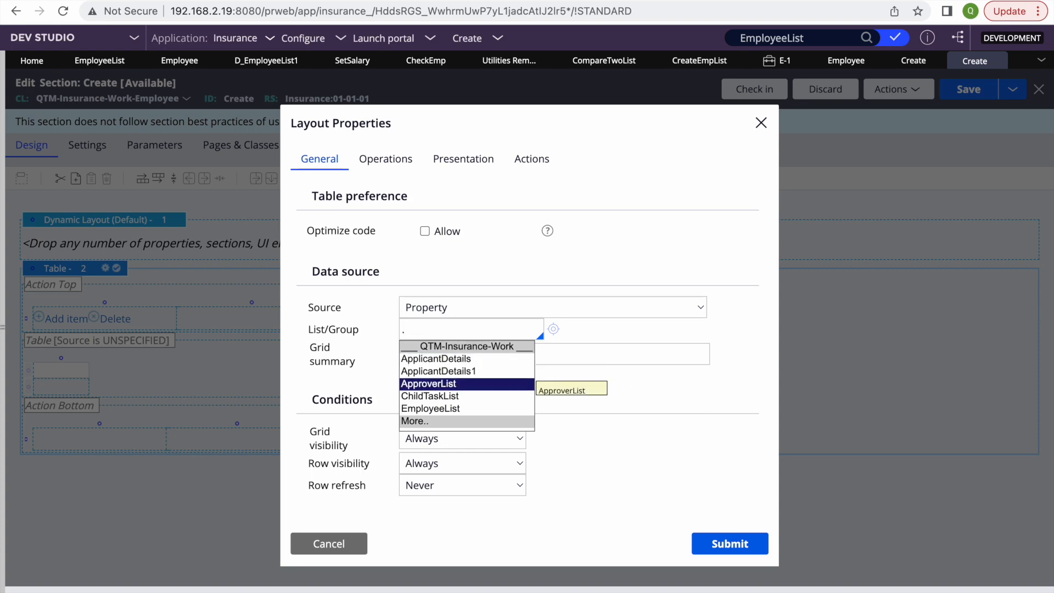
{"action": "key", "text": "Return"}
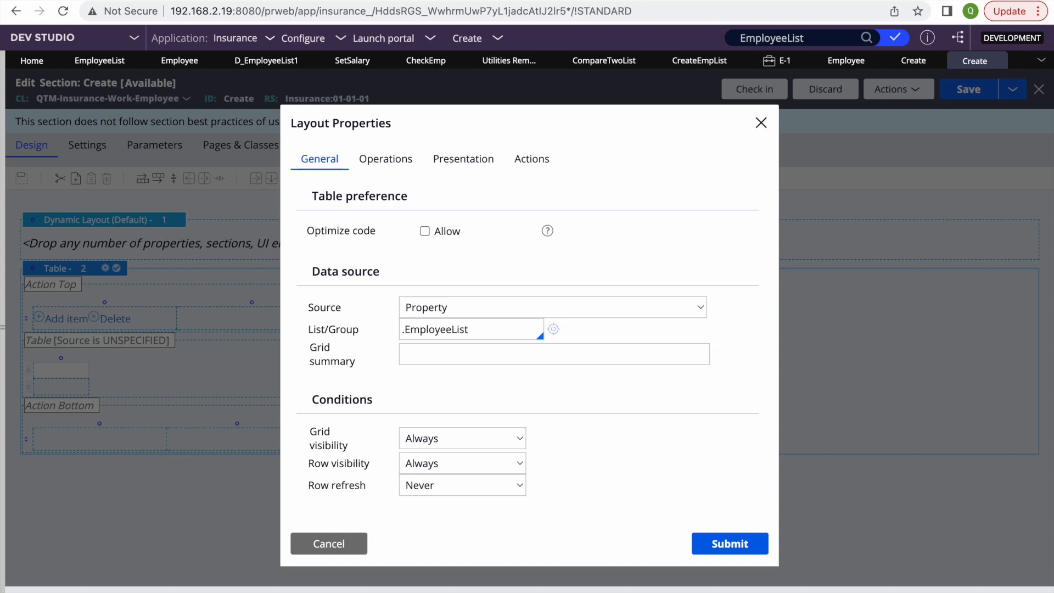
Step: Set the table's source to Data Page with data page D_EmployeeList1, submit the layout properties, and save the section
{"action": "left_click", "coordinate": [439, 313]}
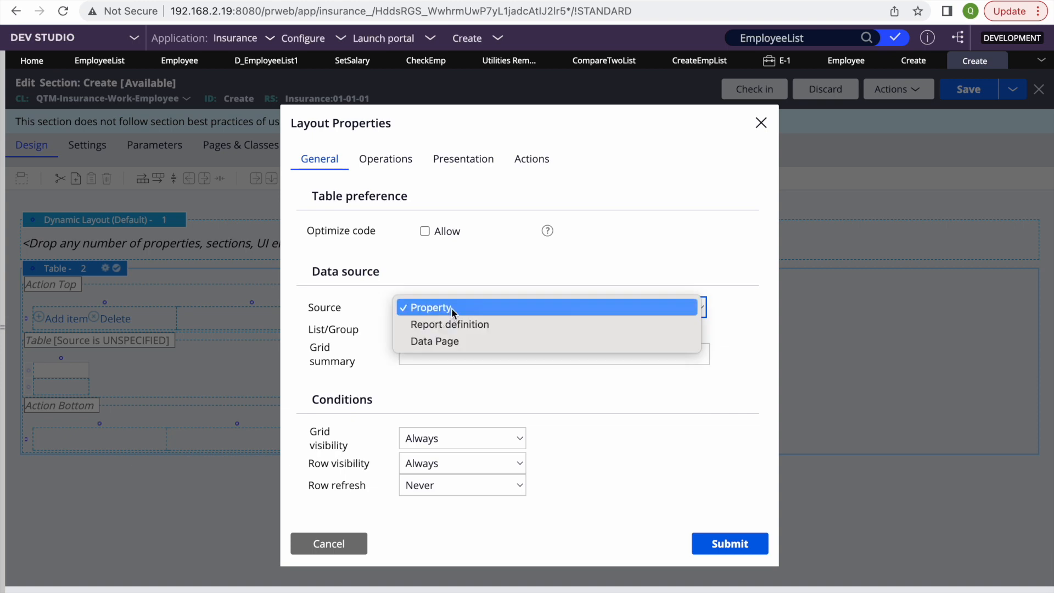
{"action": "left_click", "coordinate": [436, 342]}
{"action": "left_click", "coordinate": [461, 330]}
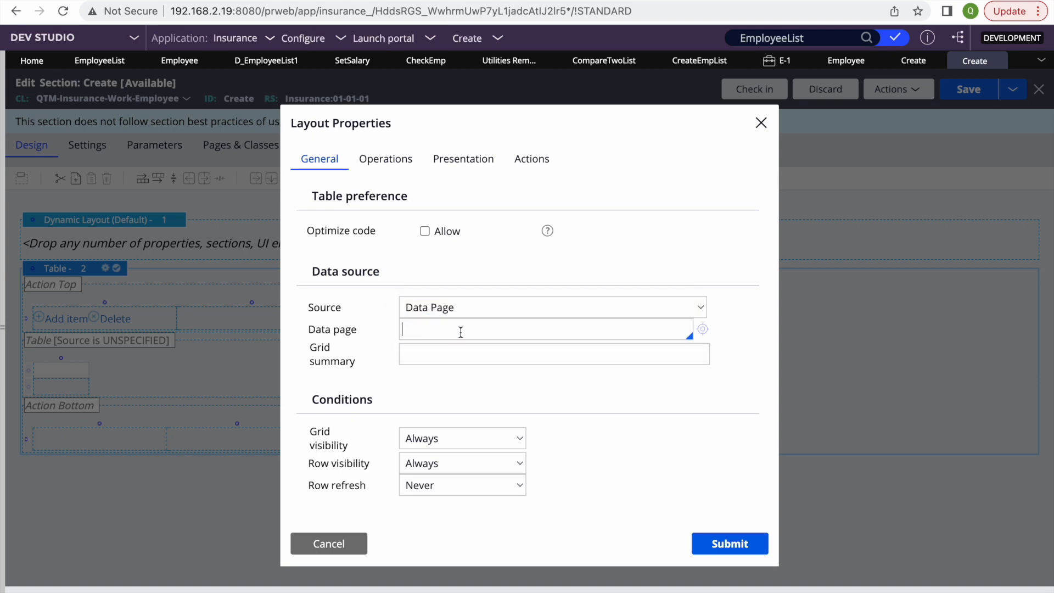
{"action": "left_click", "coordinate": [265, 61]}
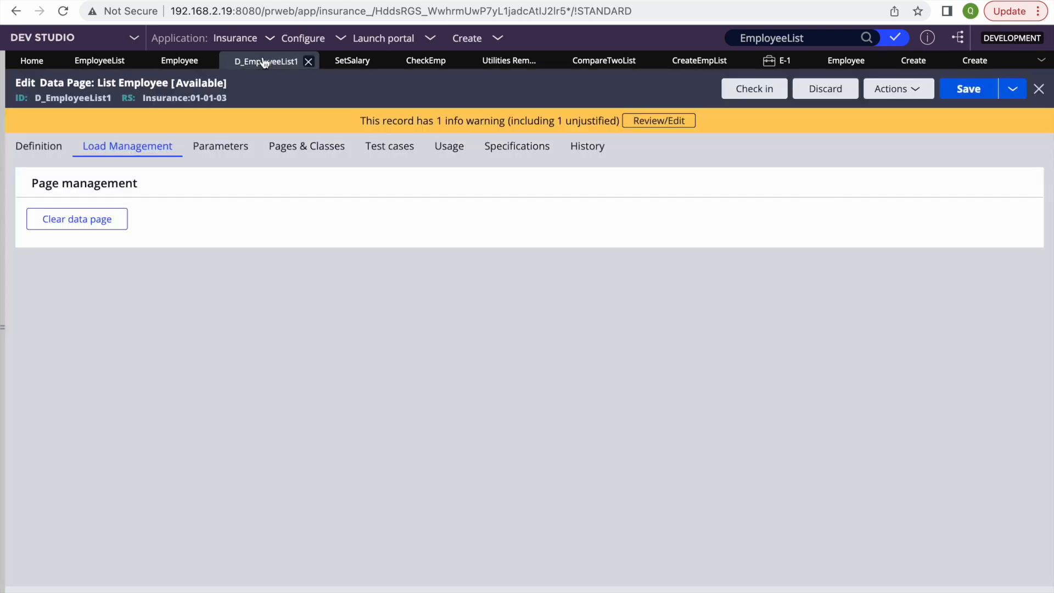
{"action": "double_click", "coordinate": [65, 100]}
{"action": "key", "text": "super+c"}
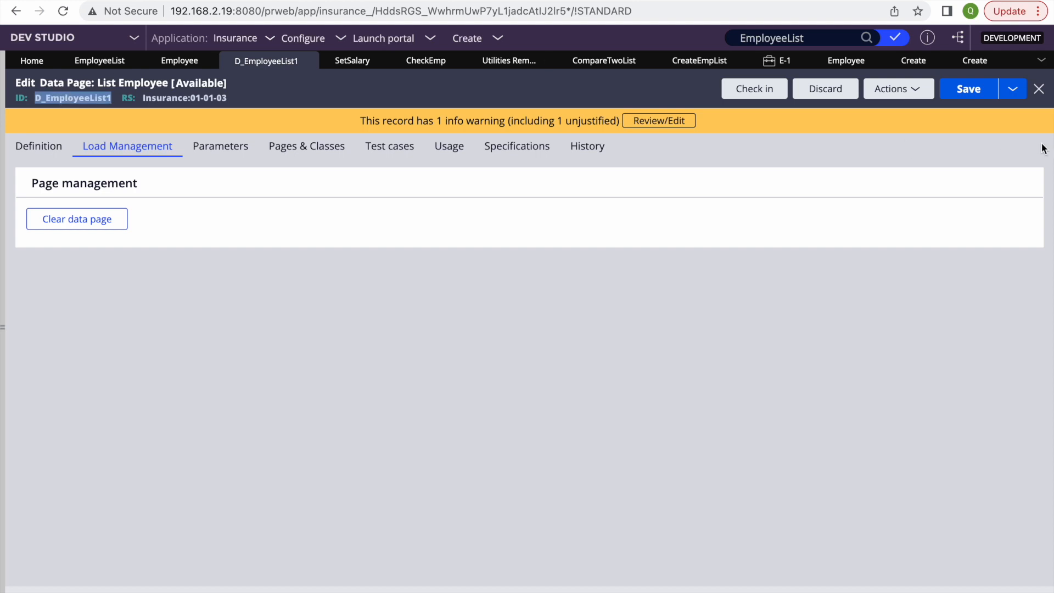
{"action": "left_click", "coordinate": [975, 61]}
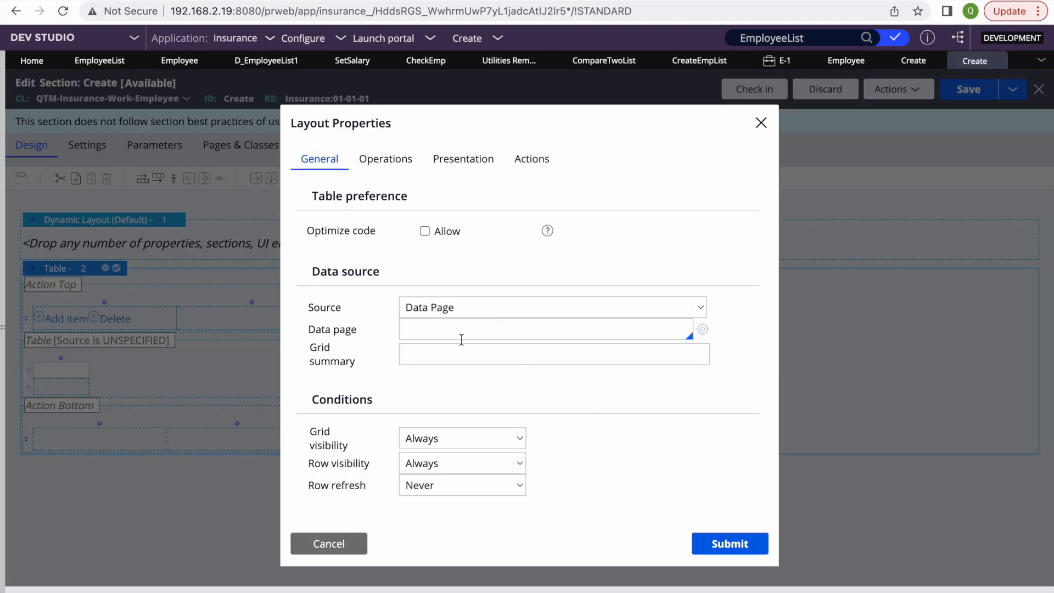
{"action": "key", "text": "super+v"}
{"action": "left_click", "coordinate": [734, 549]}
{"action": "left_click", "coordinate": [964, 93]}
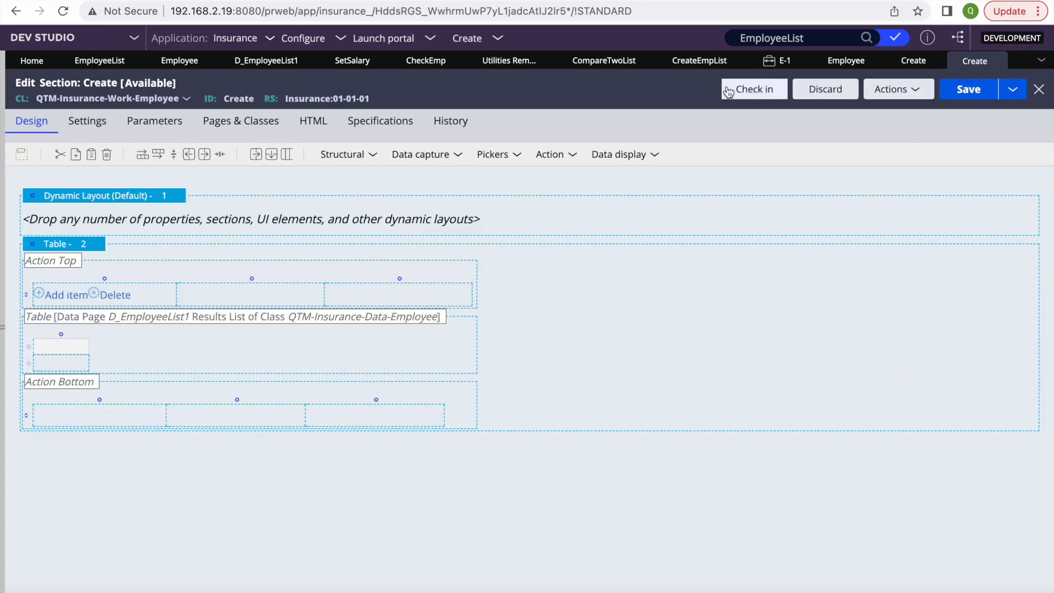
Step: Refresh the E-1 case and reopen its Create assignment to check the new table
{"action": "left_click", "coordinate": [789, 62]}
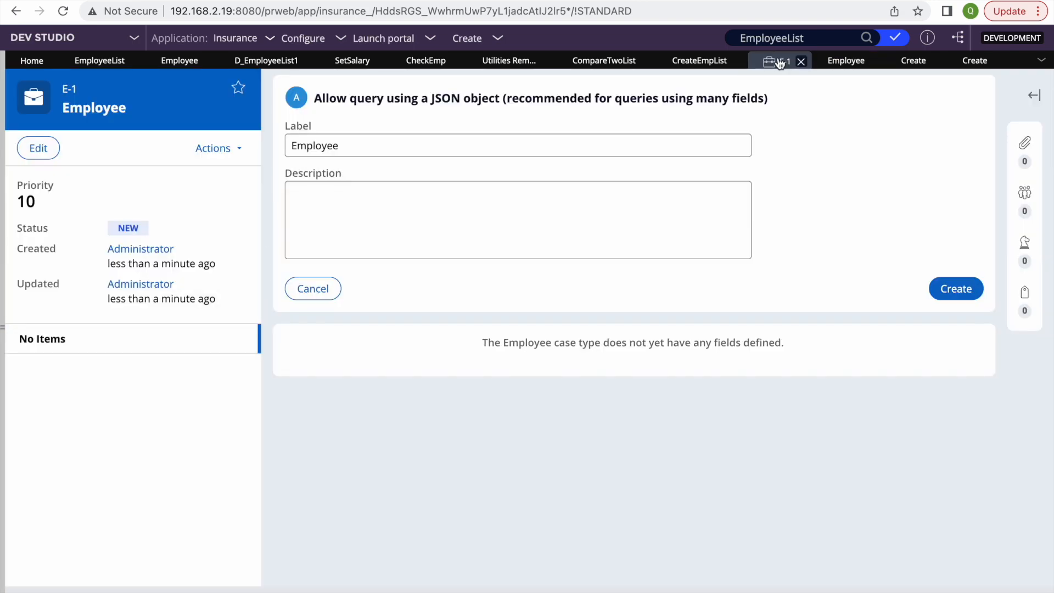
{"action": "left_click", "coordinate": [211, 148]}
{"action": "left_click", "coordinate": [142, 250]}
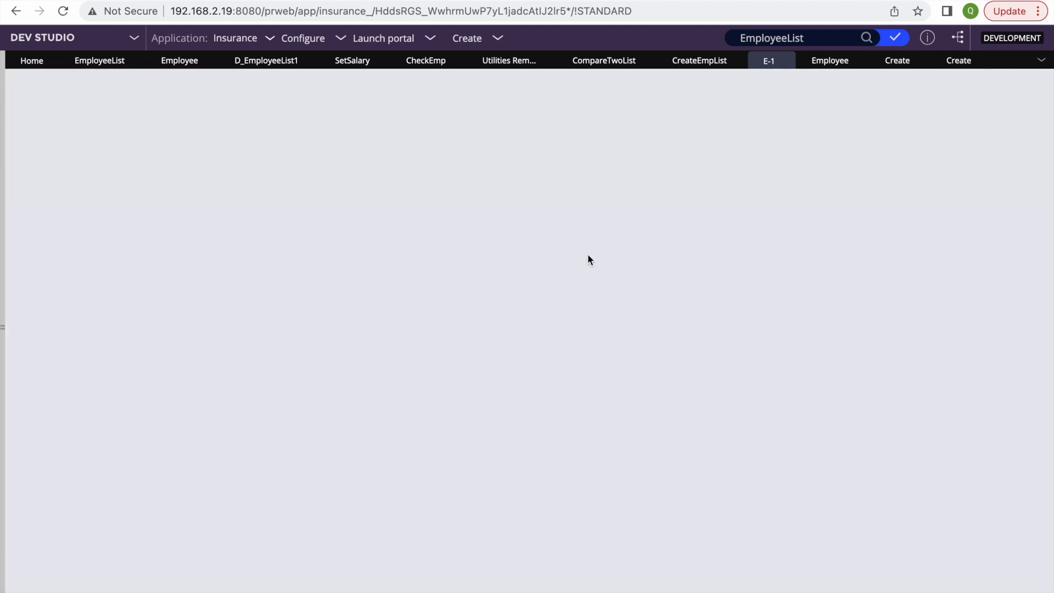
{"action": "left_click", "coordinate": [960, 132]}
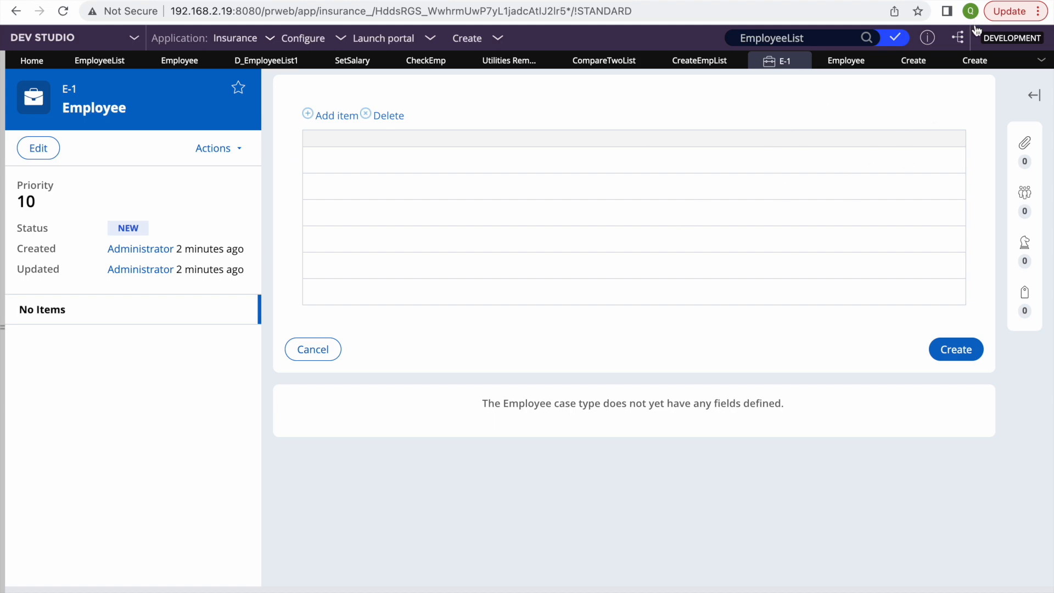
Step: Bind the table's data cell in the Create section to the .EmployeeID property
{"action": "left_click", "coordinate": [971, 65]}
{"action": "left_click", "coordinate": [67, 365]}
{"action": "left_click", "coordinate": [99, 367]}
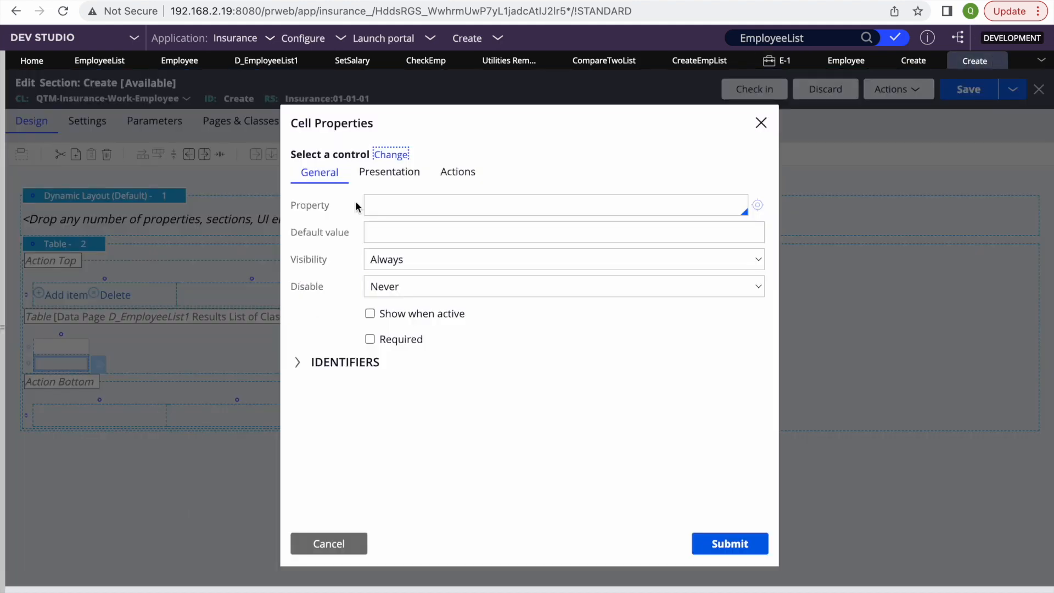
{"action": "type", "text": "."}
{"action": "key", "text": "Return"}
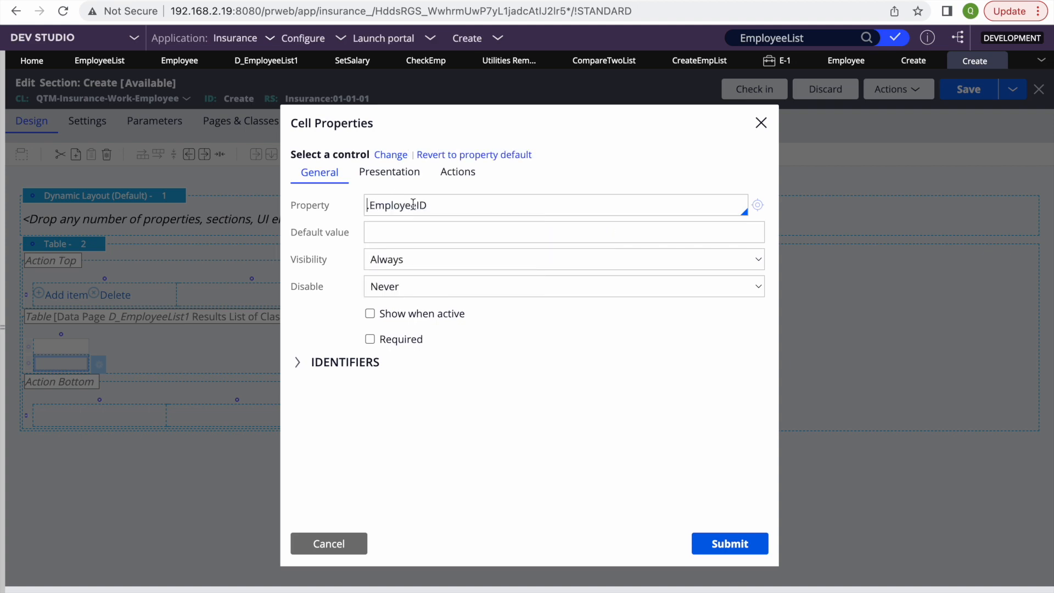
{"action": "double_click", "coordinate": [401, 206]}
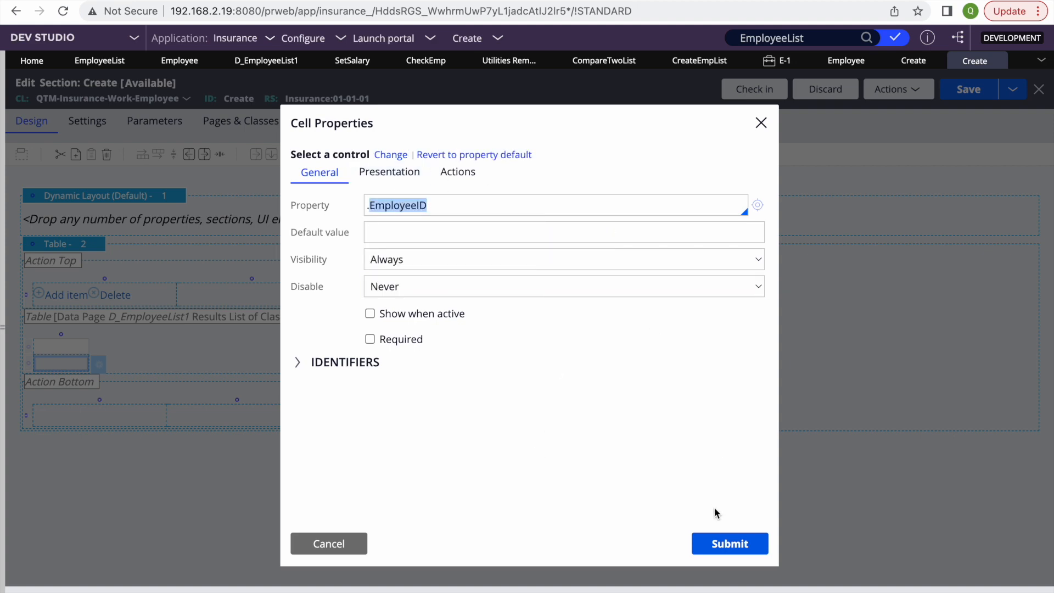
{"action": "left_click", "coordinate": [723, 538]}
Step: Set the table's column header label to EmployeeID and save the section
{"action": "left_click", "coordinate": [70, 349]}
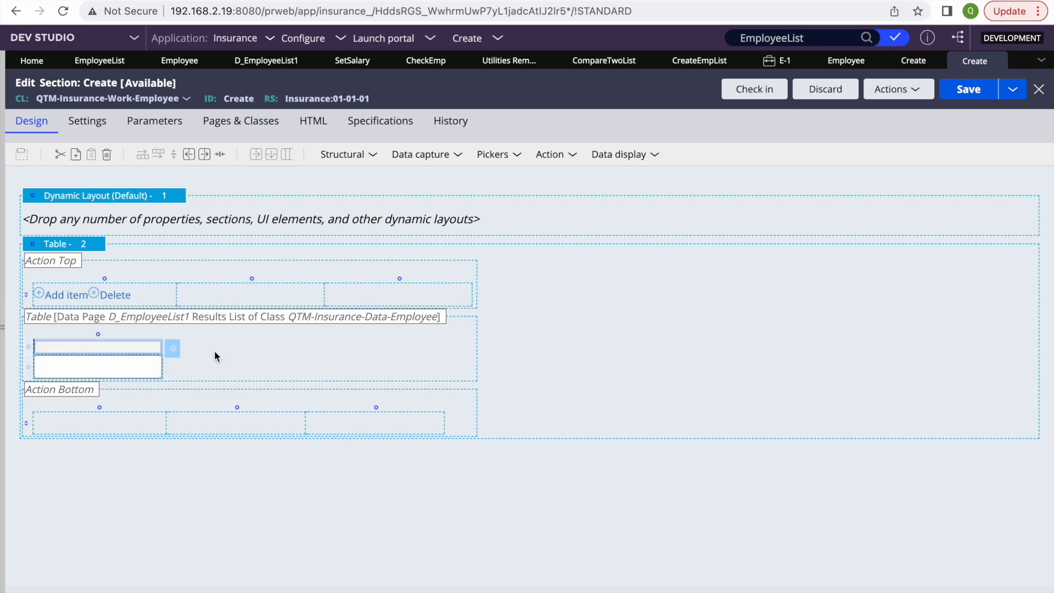
{"action": "left_click", "coordinate": [175, 350]}
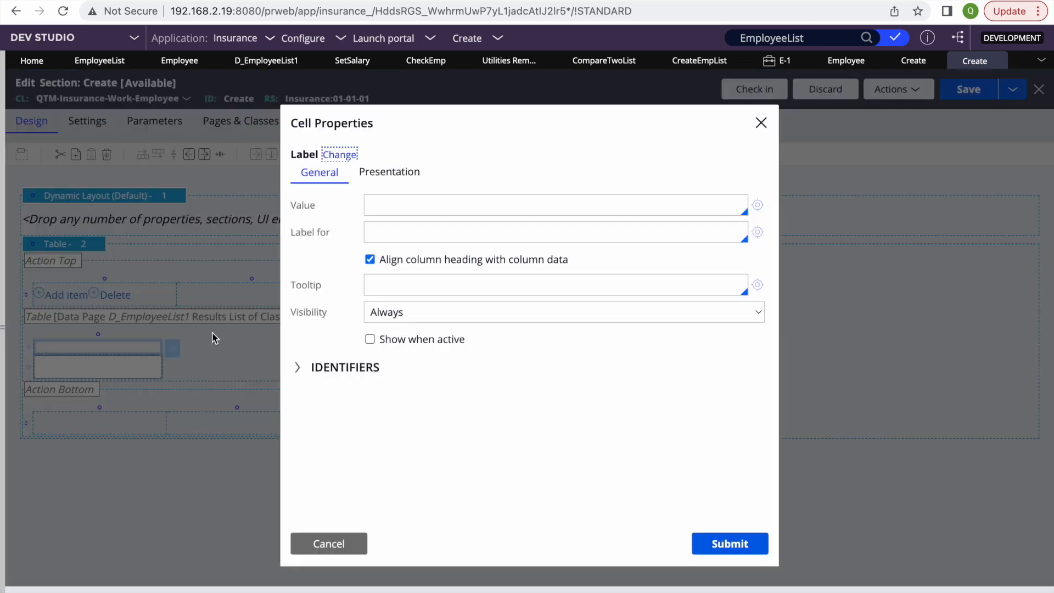
{"action": "left_click", "coordinate": [416, 202]}
{"action": "type", "text": "EmployeeID"}
{"action": "left_click", "coordinate": [736, 544]}
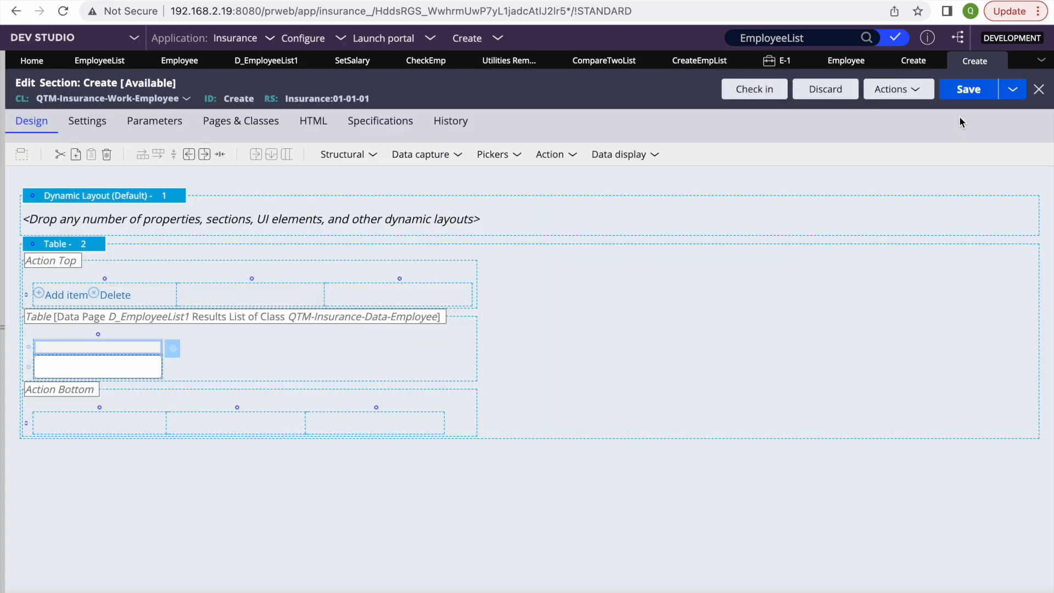
{"action": "left_click", "coordinate": [968, 95]}
Step: Reload the E-1 case and its Create assignment to examine the table's EmployeeID column
{"action": "left_click", "coordinate": [914, 60]}
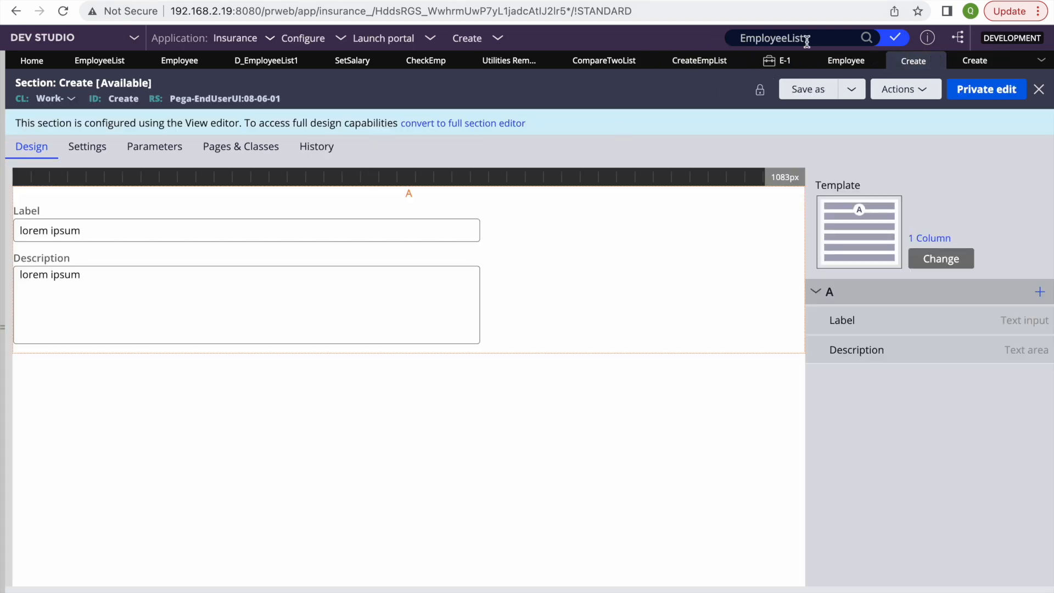
{"action": "left_click", "coordinate": [777, 61]}
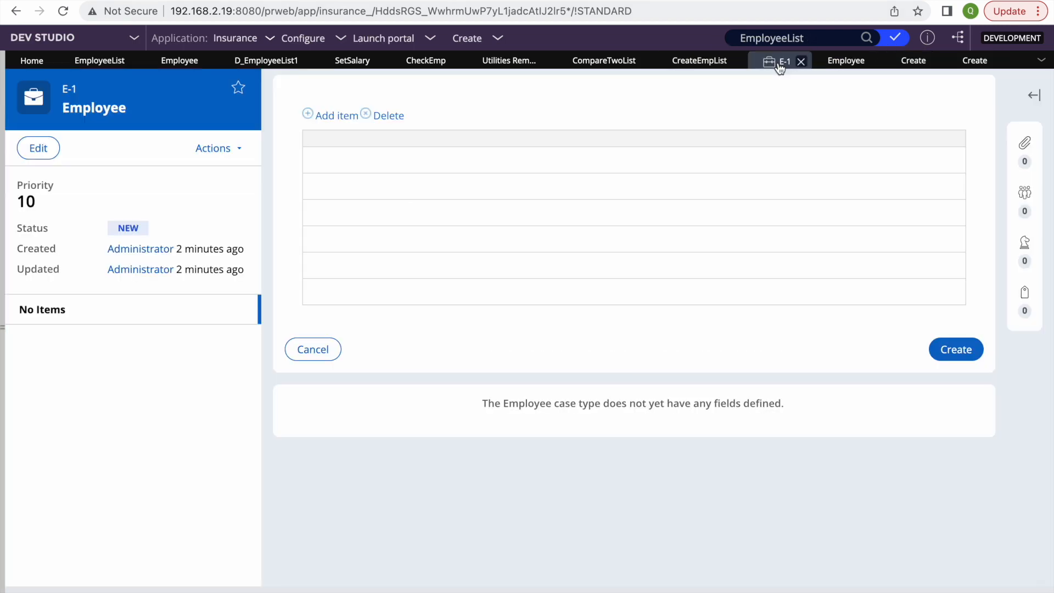
{"action": "left_click", "coordinate": [213, 149]}
{"action": "left_click", "coordinate": [124, 272]}
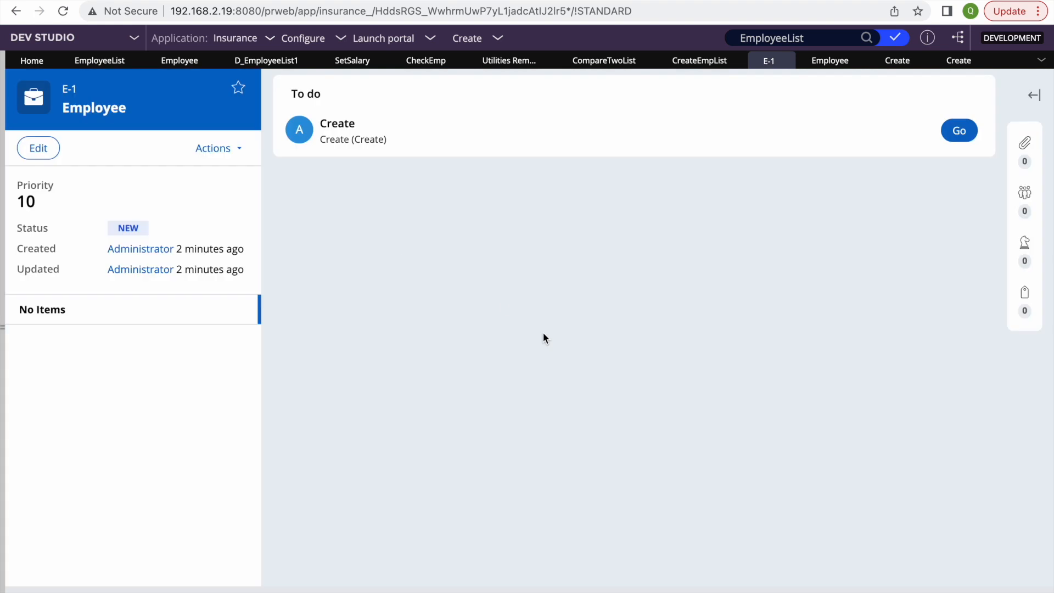
{"action": "left_click", "coordinate": [958, 130]}
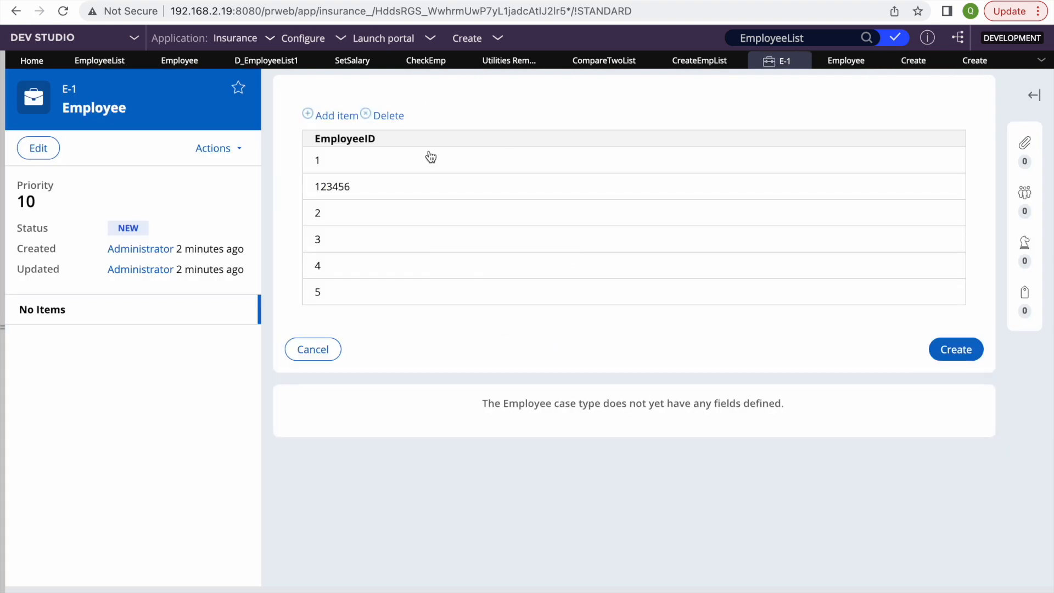
Step: Delete the empty dynamic layout above the table in the Create section and save the section
{"action": "left_click", "coordinate": [970, 58]}
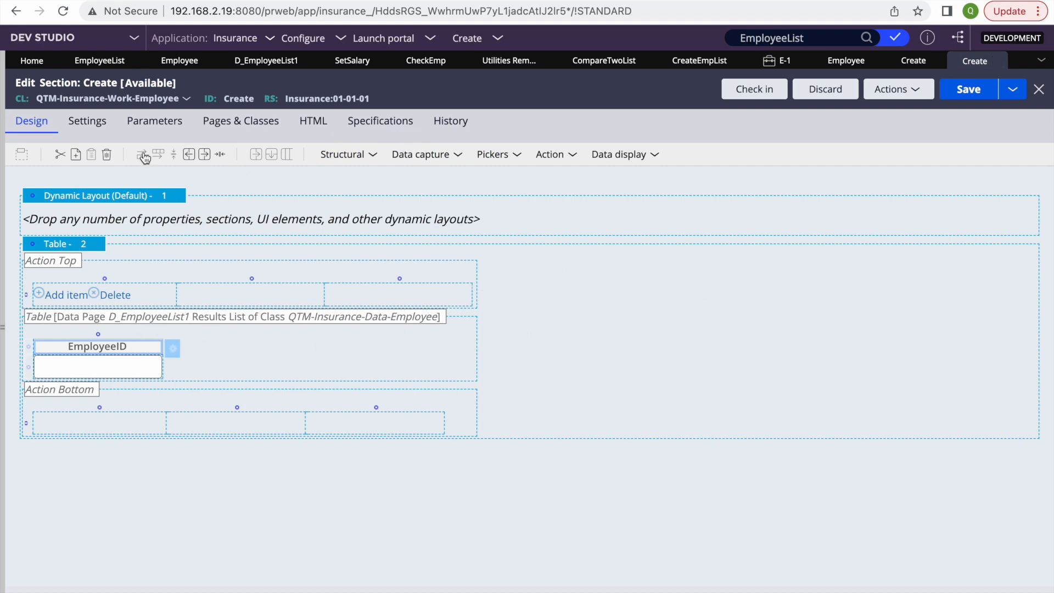
{"action": "right_click", "coordinate": [100, 198]}
{"action": "left_click", "coordinate": [116, 274]}
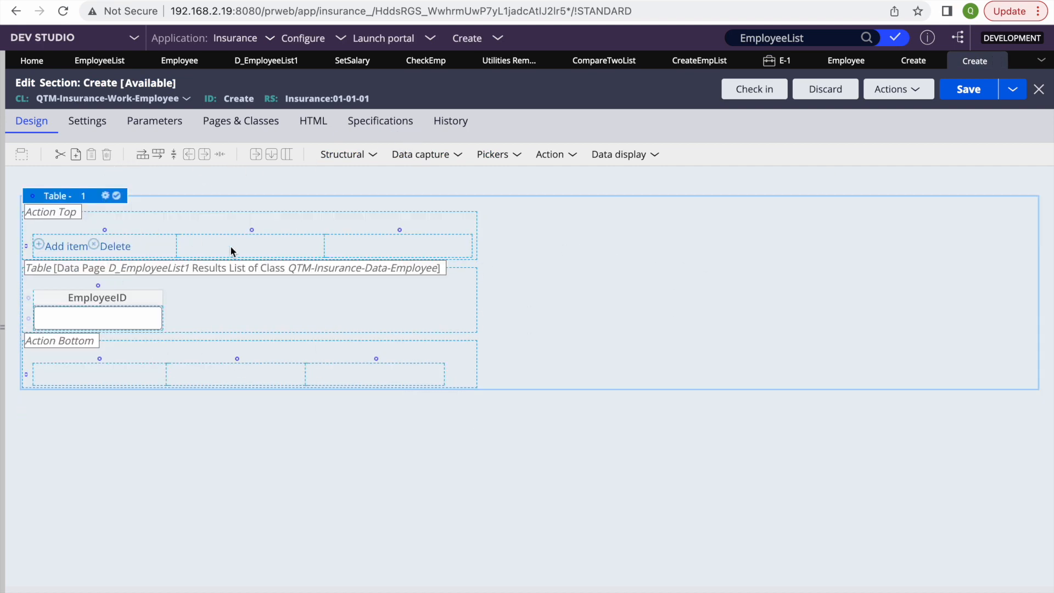
{"action": "left_click", "coordinate": [975, 91]}
Step: Add a repeating dynamic layout below the table in the Create section
{"action": "left_click", "coordinate": [372, 156]}
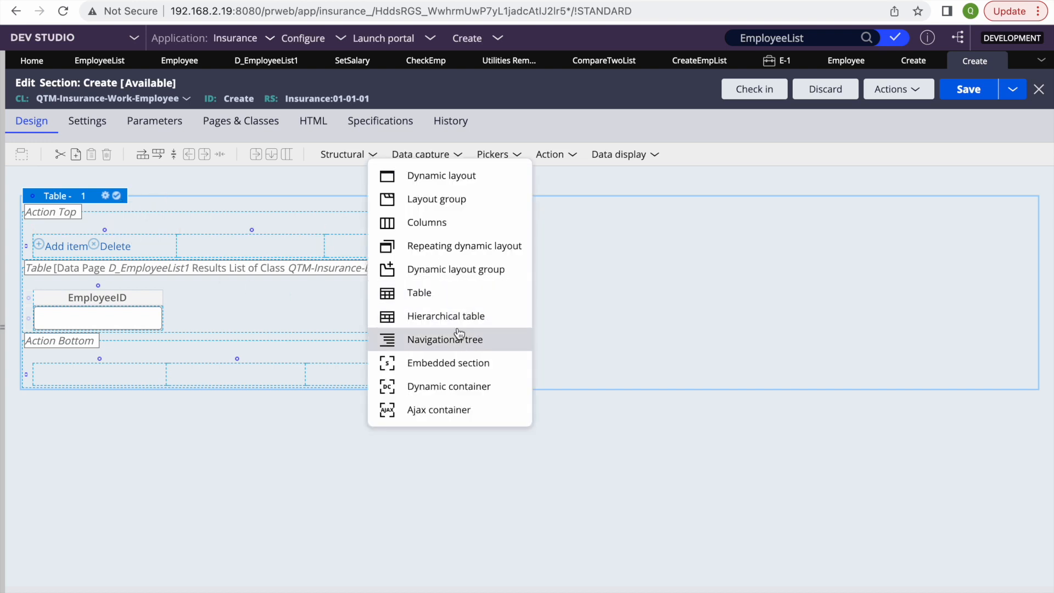
{"action": "left_click_drag", "start_coordinate": [471, 245], "coordinate": [183, 452]}
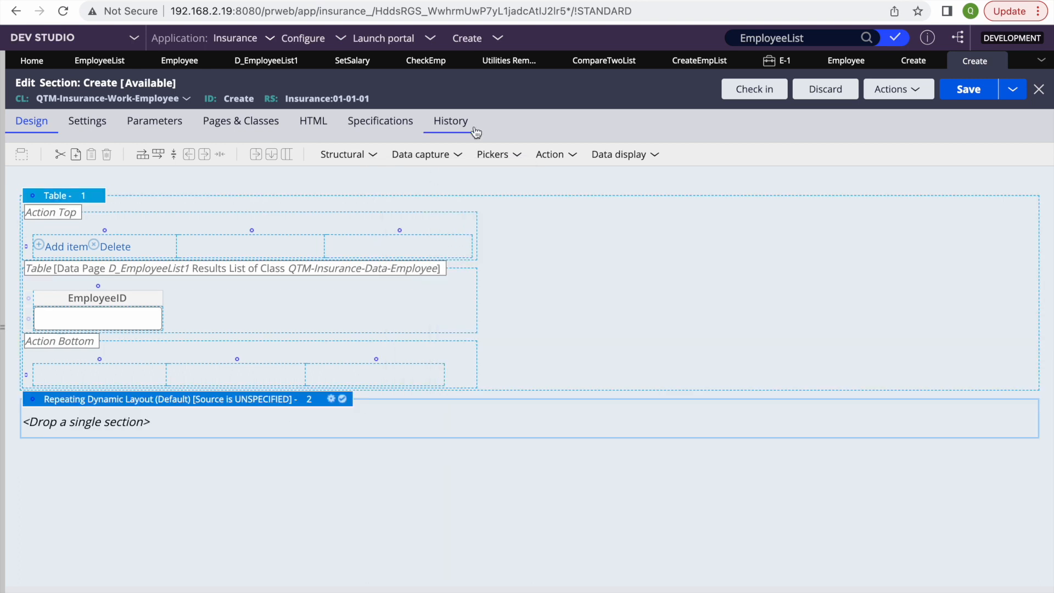
{"action": "left_click", "coordinate": [376, 154]}
Step: Set the repeating dynamic layout's source to Data Page with D_EmployeeList1, copying the ID from the data page rule, and submit the properties
{"action": "left_click", "coordinate": [331, 398]}
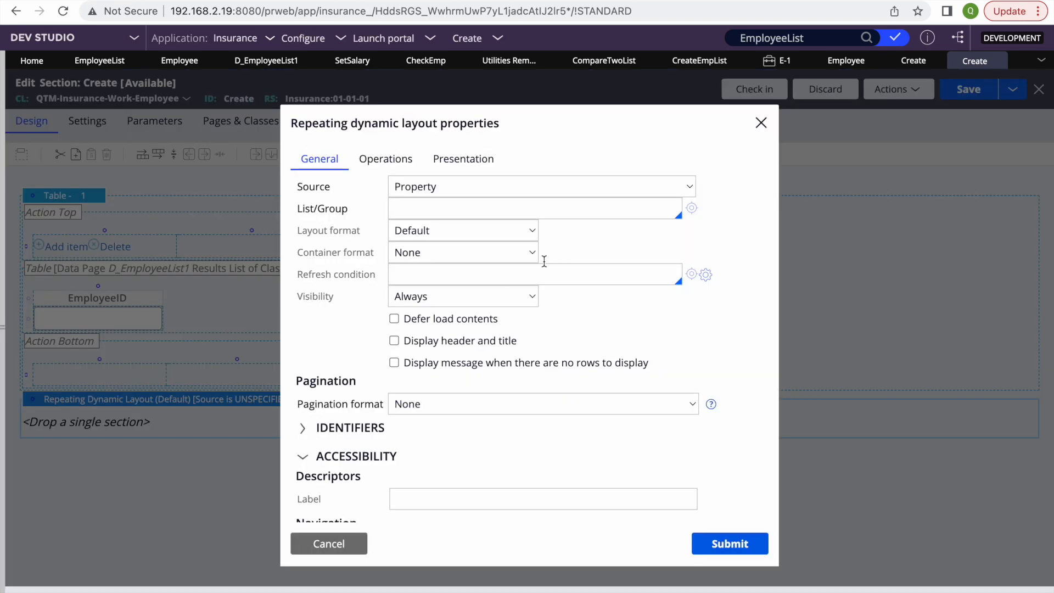
{"action": "left_click", "coordinate": [436, 189]}
{"action": "left_click", "coordinate": [427, 207]}
{"action": "left_click", "coordinate": [426, 203]}
{"action": "type", "text": "EmployeeID"}
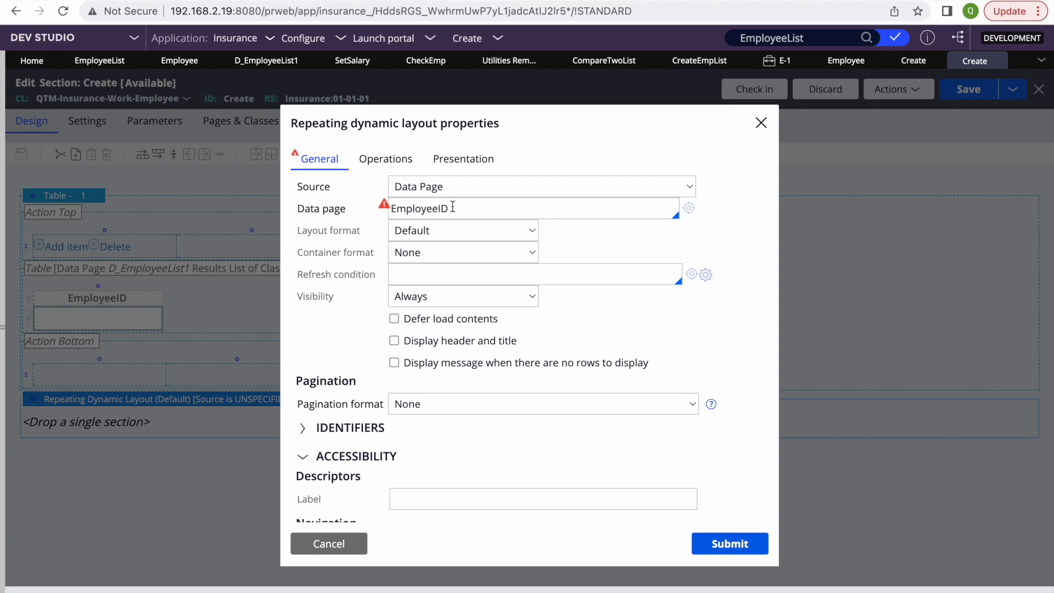
{"action": "left_click", "coordinate": [266, 61]}
{"action": "double_click", "coordinate": [95, 97]}
{"action": "key", "text": "super+c"}
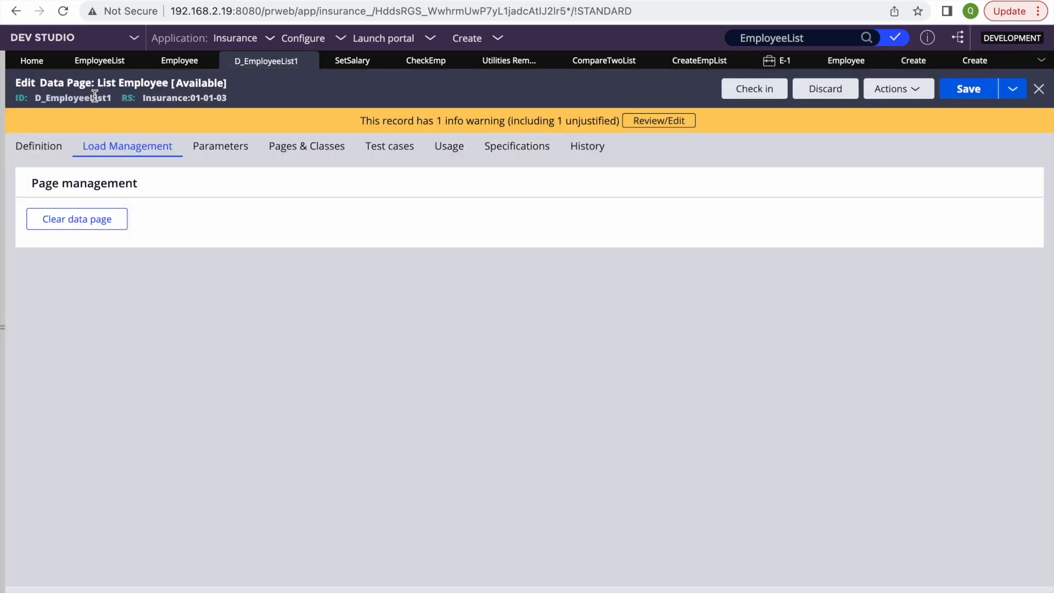
{"action": "left_click", "coordinate": [975, 61]}
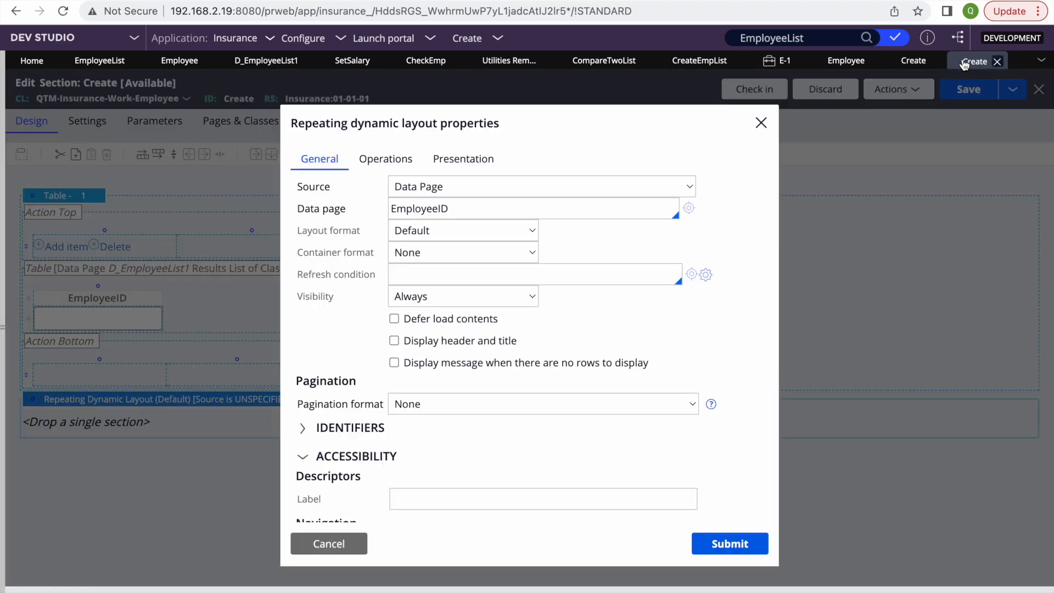
{"action": "double_click", "coordinate": [455, 213]}
{"action": "key", "text": "super+v"}
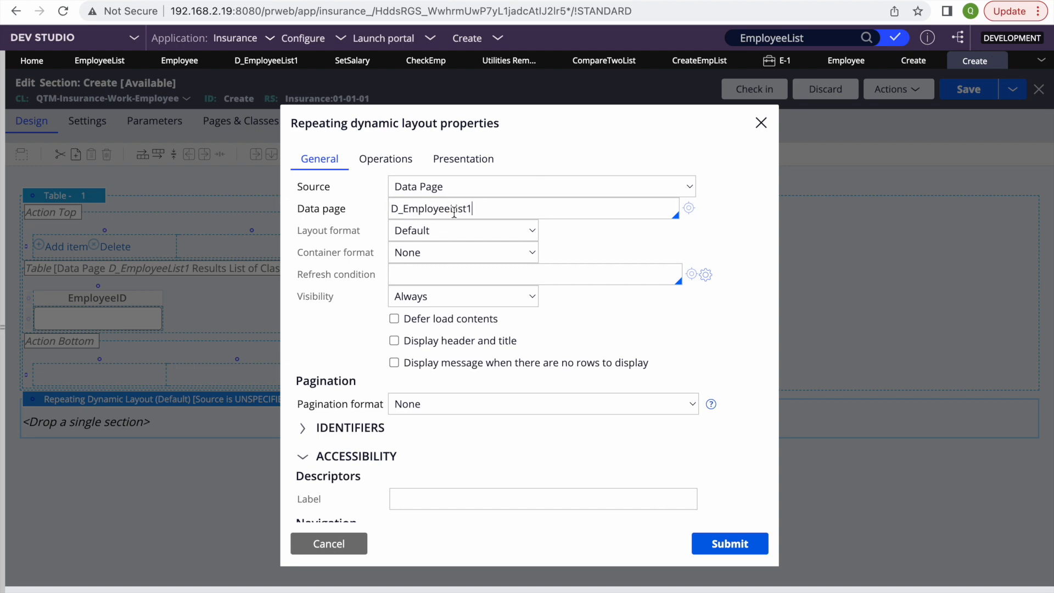
{"action": "left_click", "coordinate": [746, 539]}
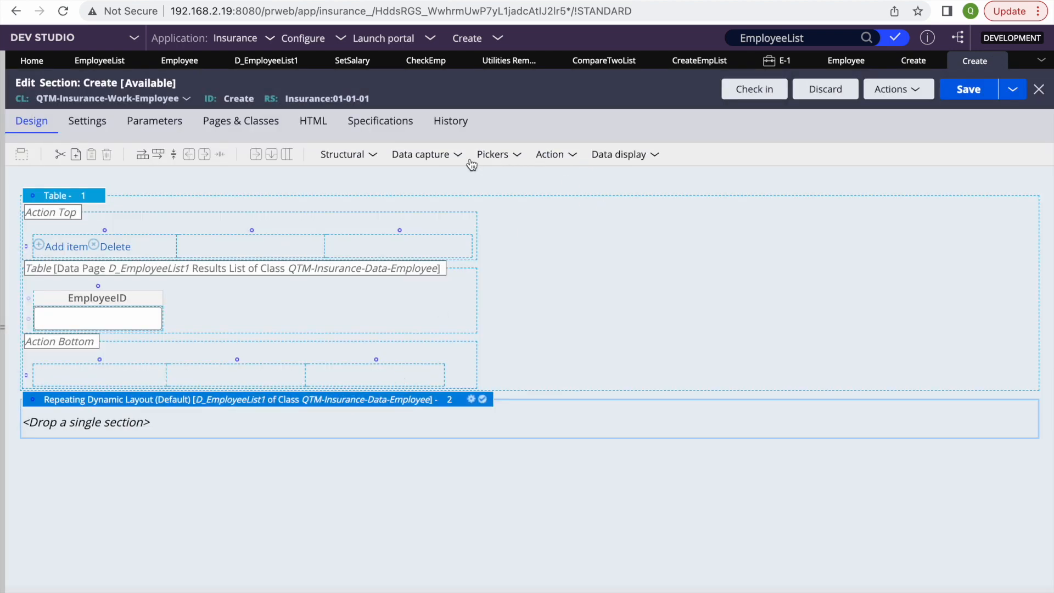
Step: Place an embedded section in the repeating dynamic layout, referencing it by name as Employee Details in the current page context
{"action": "left_click", "coordinate": [369, 160]}
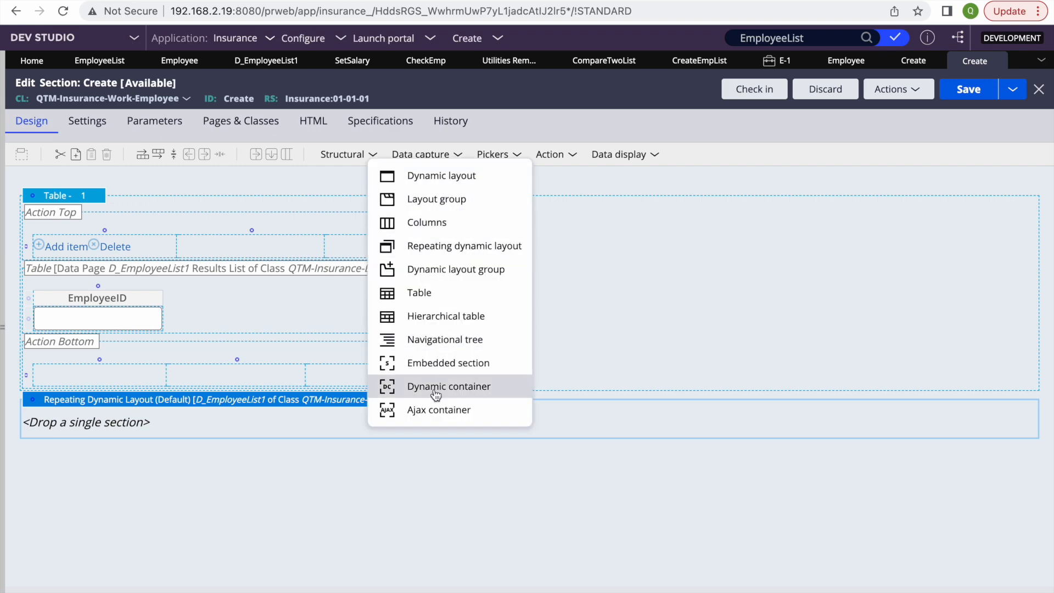
{"action": "left_click_drag", "start_coordinate": [457, 370], "coordinate": [234, 420]}
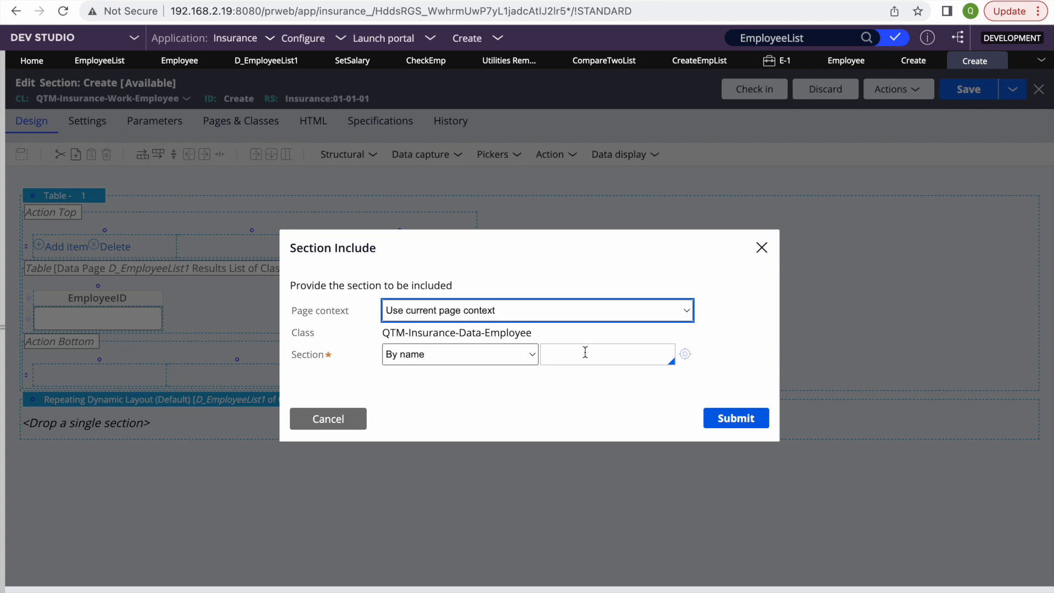
{"action": "left_click", "coordinate": [585, 353]}
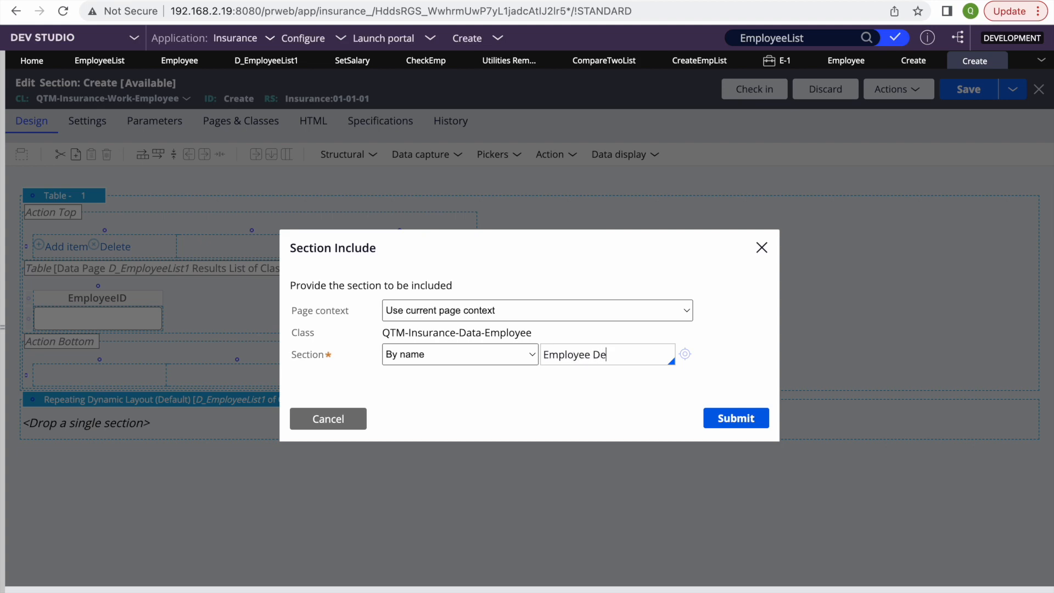
Step: Create and open the Employee Details section record, applied to QTM-Insurance-Data-Employee in ruleset Insurance 01-01-01
{"action": "left_click", "coordinate": [748, 419]}
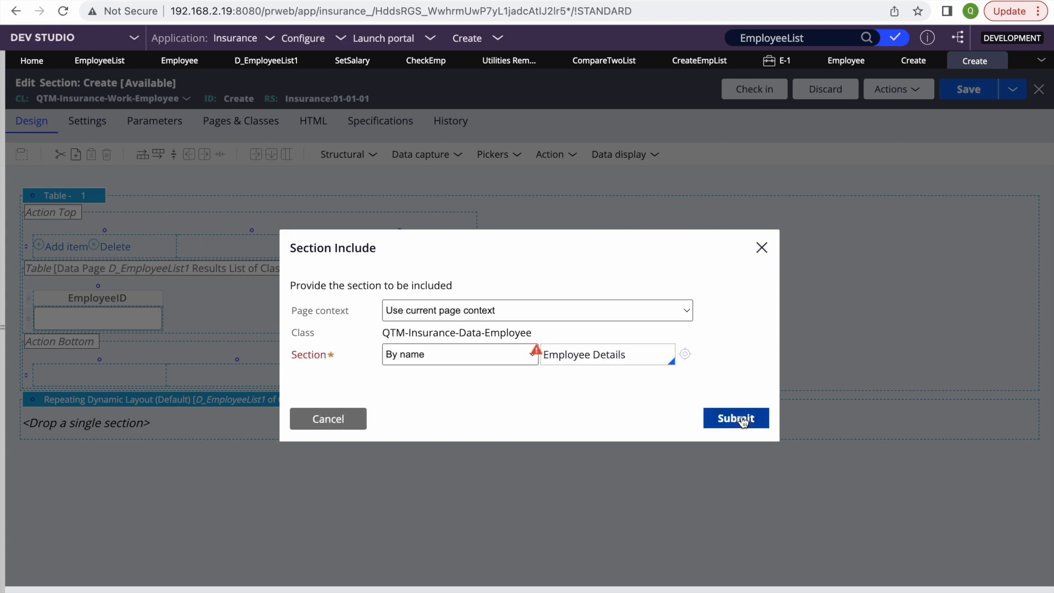
{"action": "left_click", "coordinate": [686, 354]}
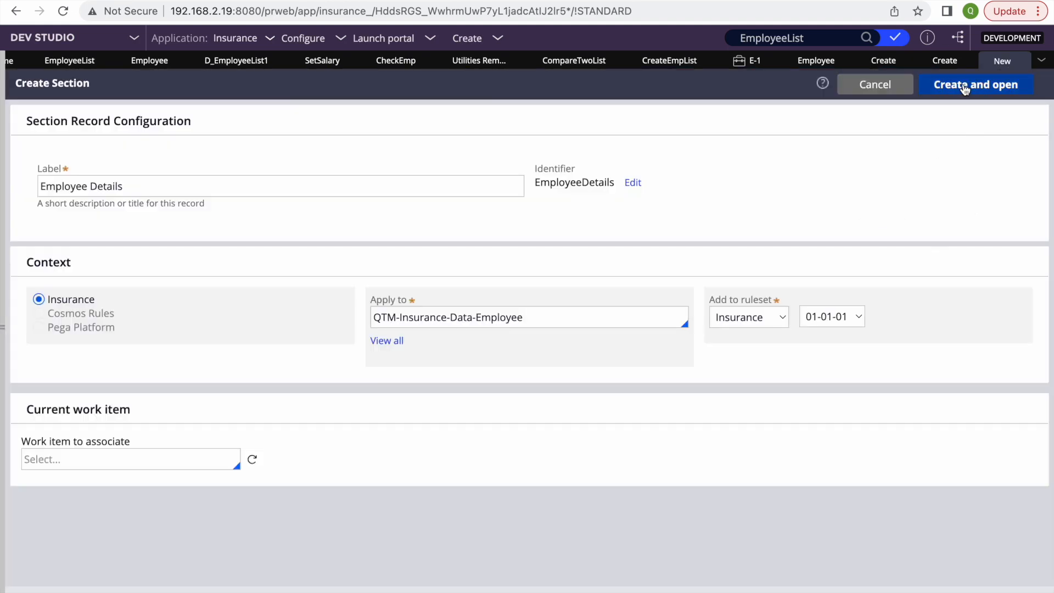
{"action": "left_click", "coordinate": [964, 89]}
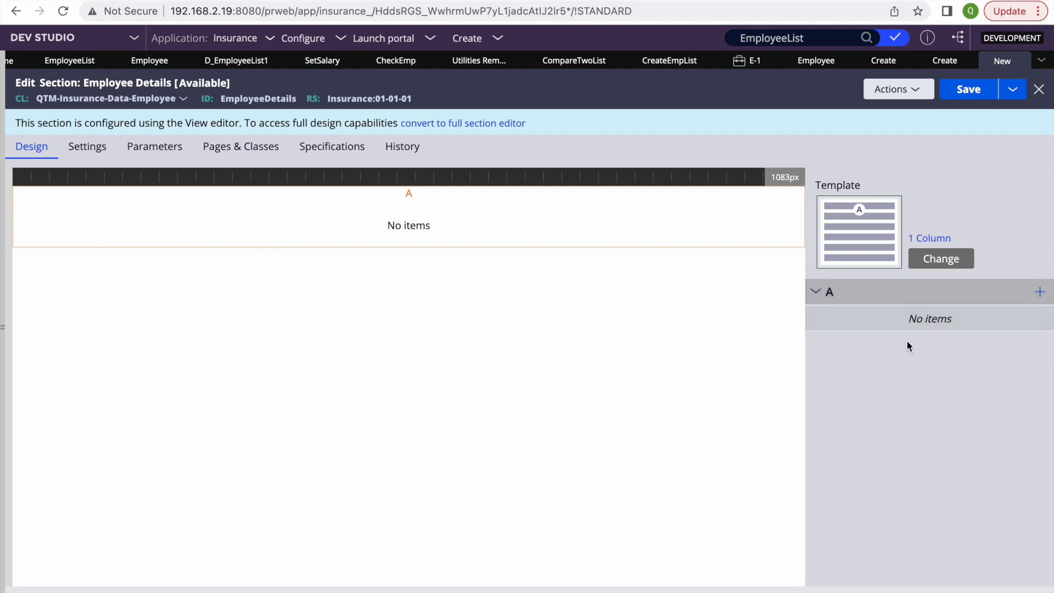
Step: Add a text input bound to the Employee ID property to the Employee Details section and save the section
{"action": "left_click", "coordinate": [1040, 292]}
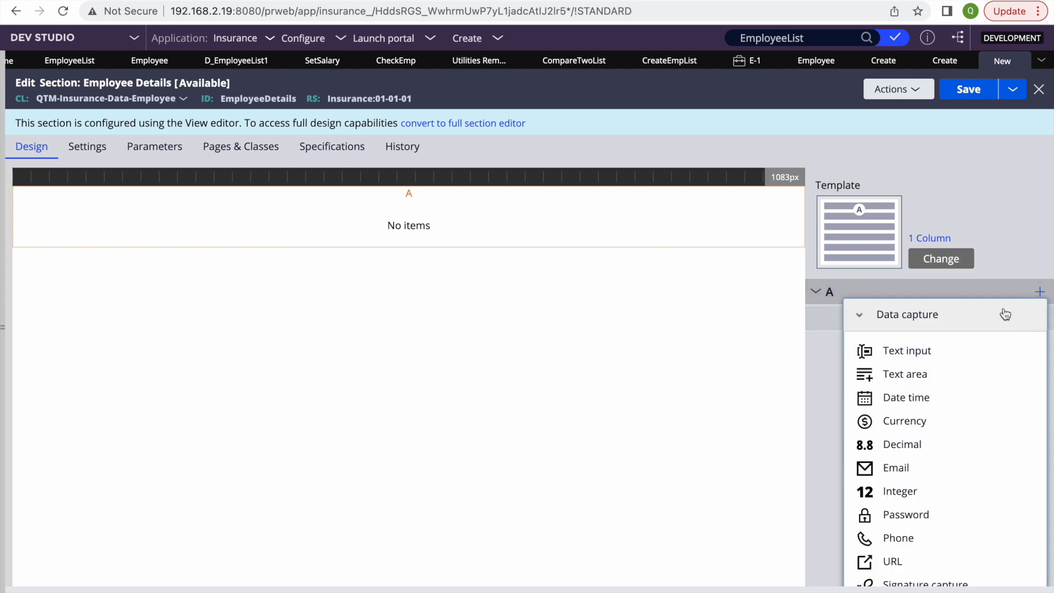
{"action": "left_click", "coordinate": [912, 352]}
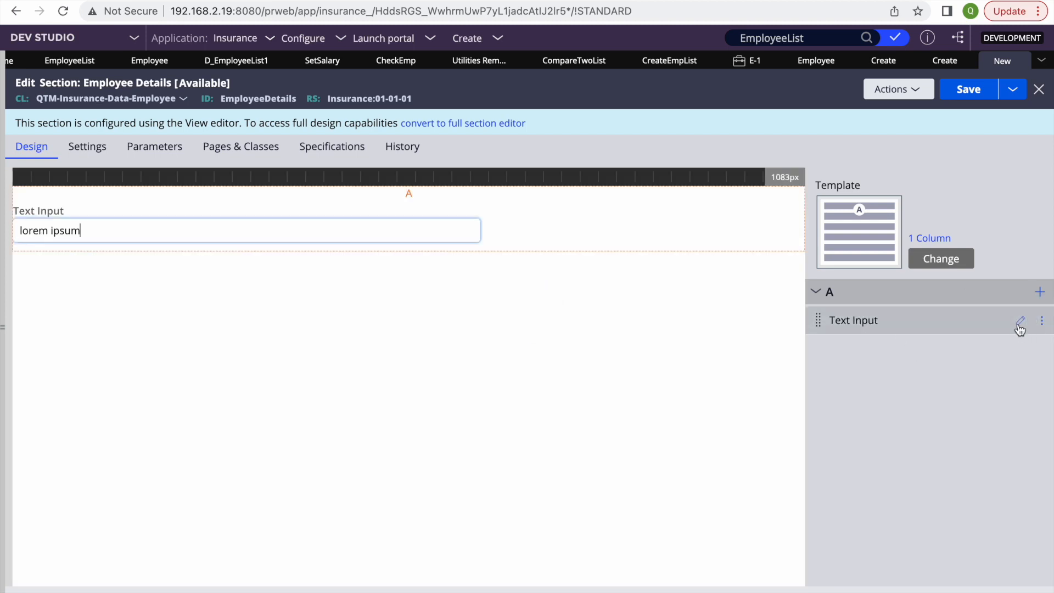
{"action": "left_click", "coordinate": [1020, 325]}
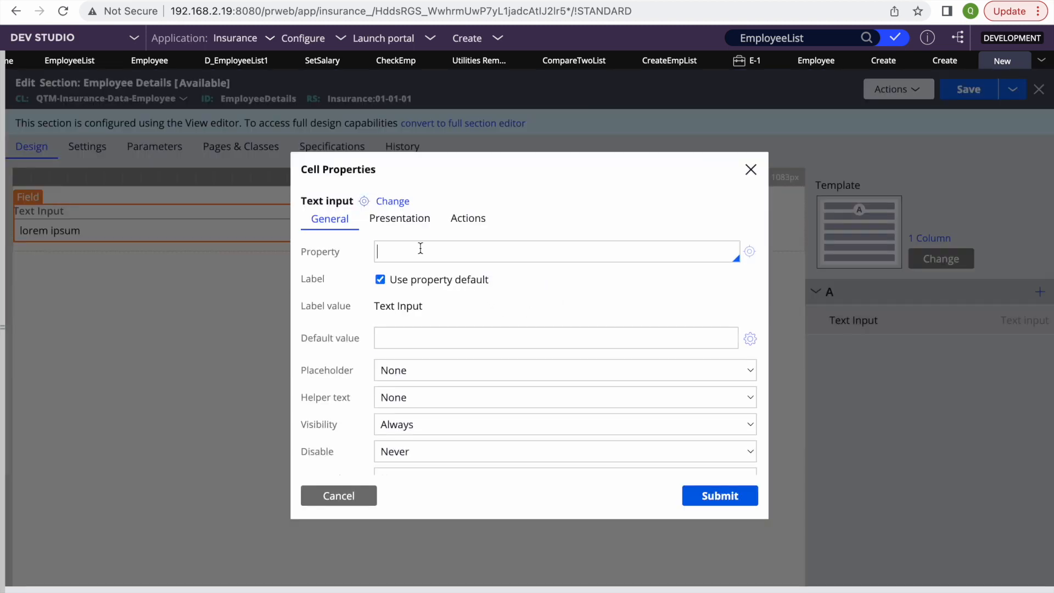
{"action": "type", "text": "."}
{"action": "left_click", "coordinate": [445, 279]}
{"action": "left_click", "coordinate": [733, 497]}
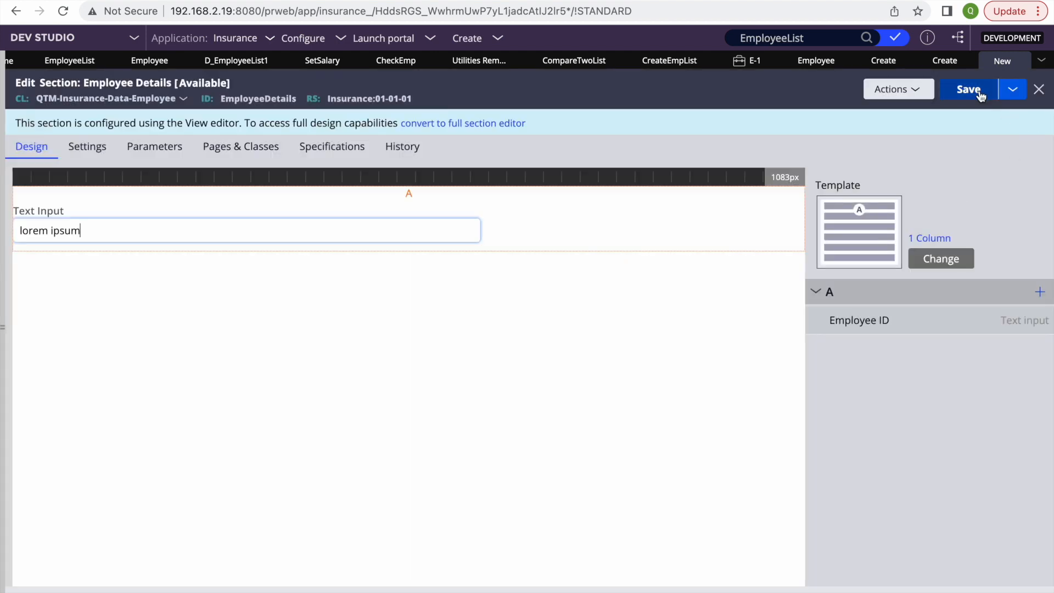
{"action": "left_click", "coordinate": [979, 92]}
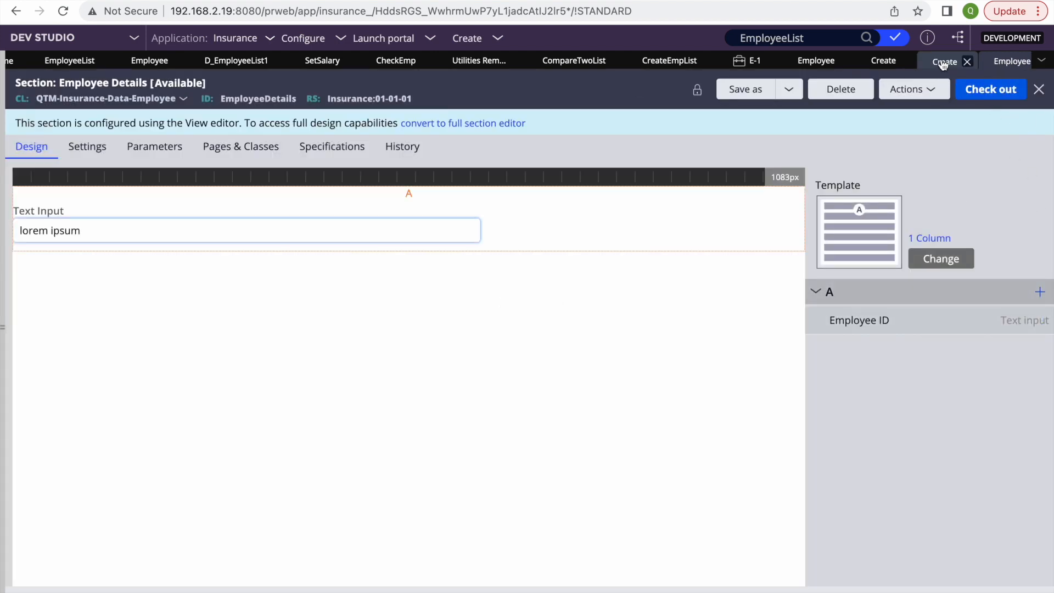
Step: Include the Employee Details section by name in the Create section's repeating dynamic layout and save
{"action": "left_click", "coordinate": [942, 64]}
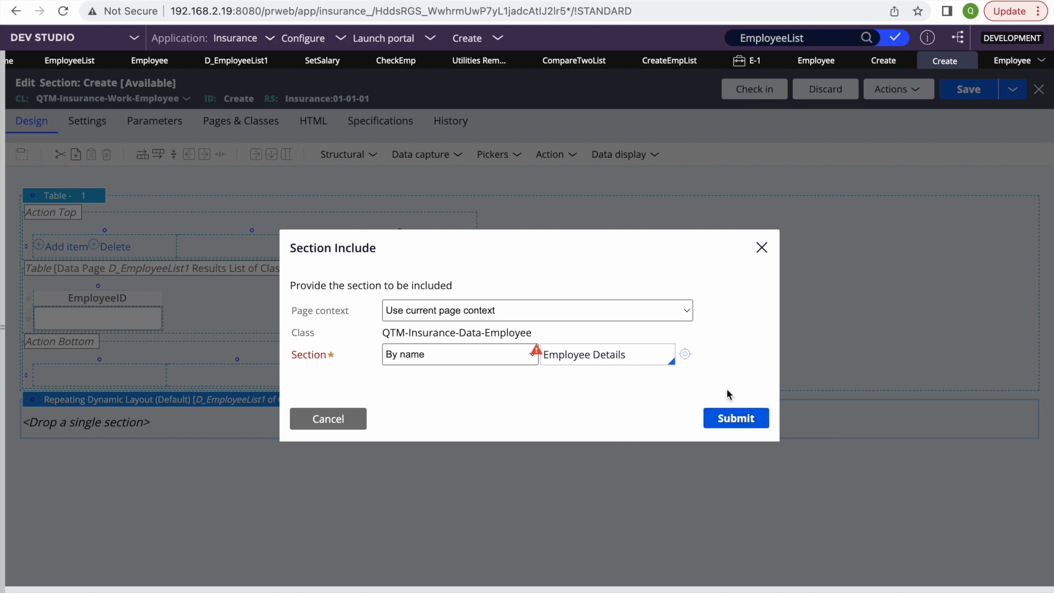
{"action": "left_click", "coordinate": [740, 422]}
{"action": "left_click", "coordinate": [969, 89]}
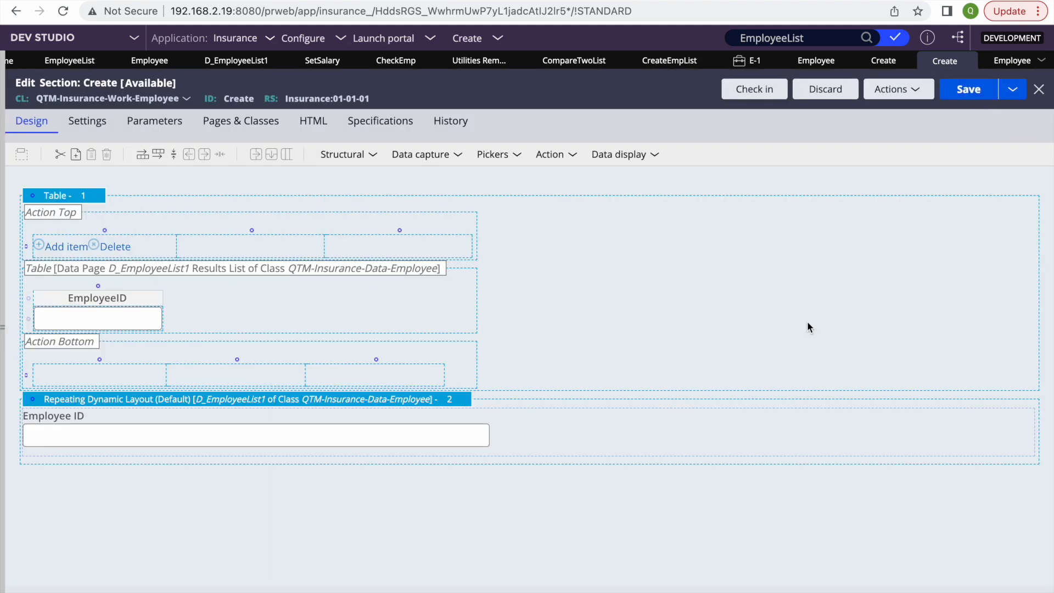
Step: Refresh case E-1, reopen its Create assignment and examine the EmployeeID table and the repeated Employee ID fields
{"action": "left_click", "coordinate": [742, 66]}
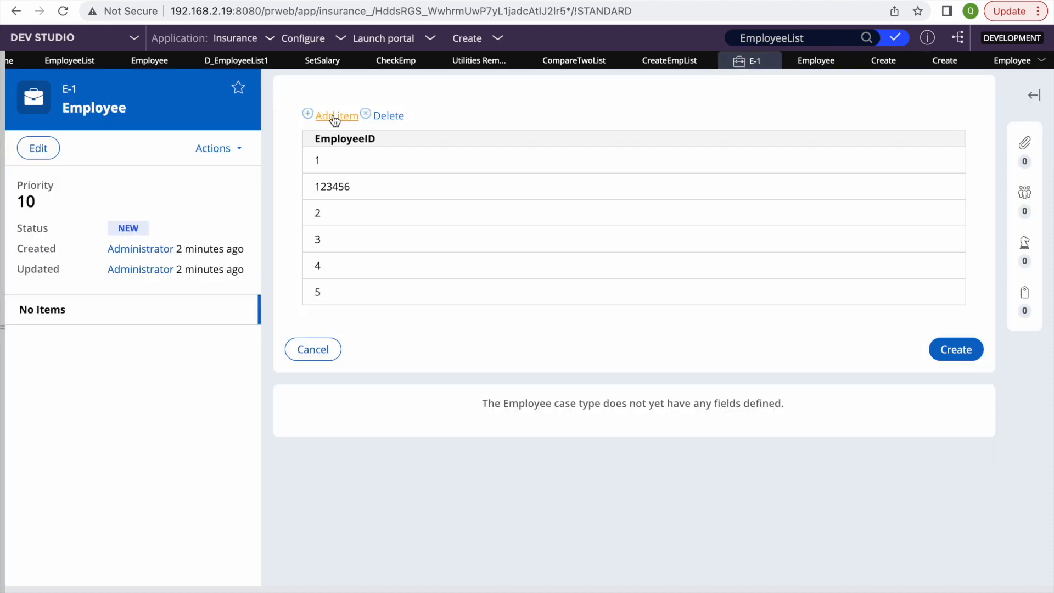
{"action": "left_click", "coordinate": [218, 152]}
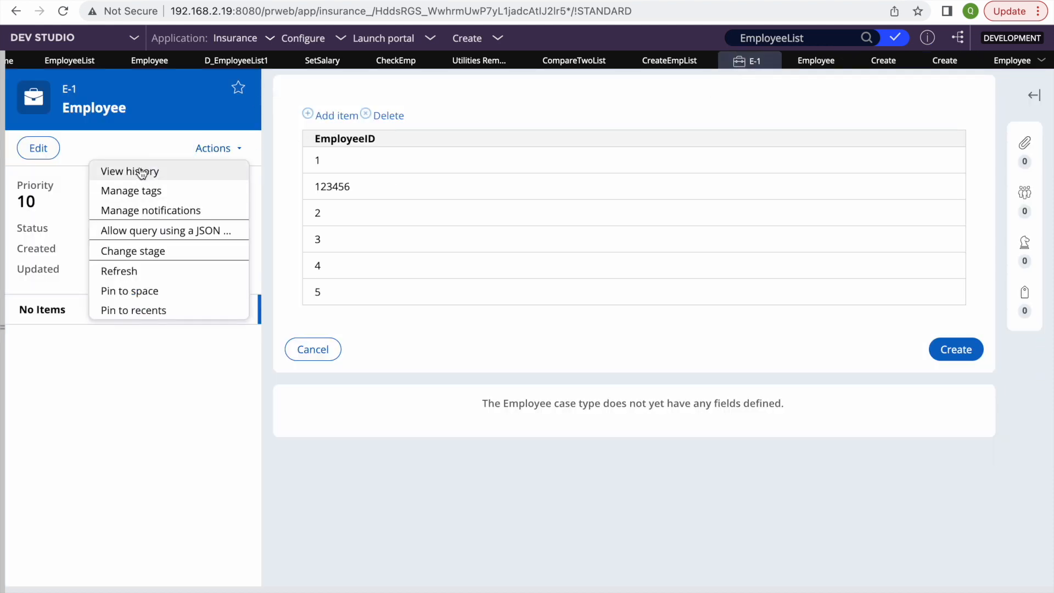
{"action": "left_click", "coordinate": [140, 272]}
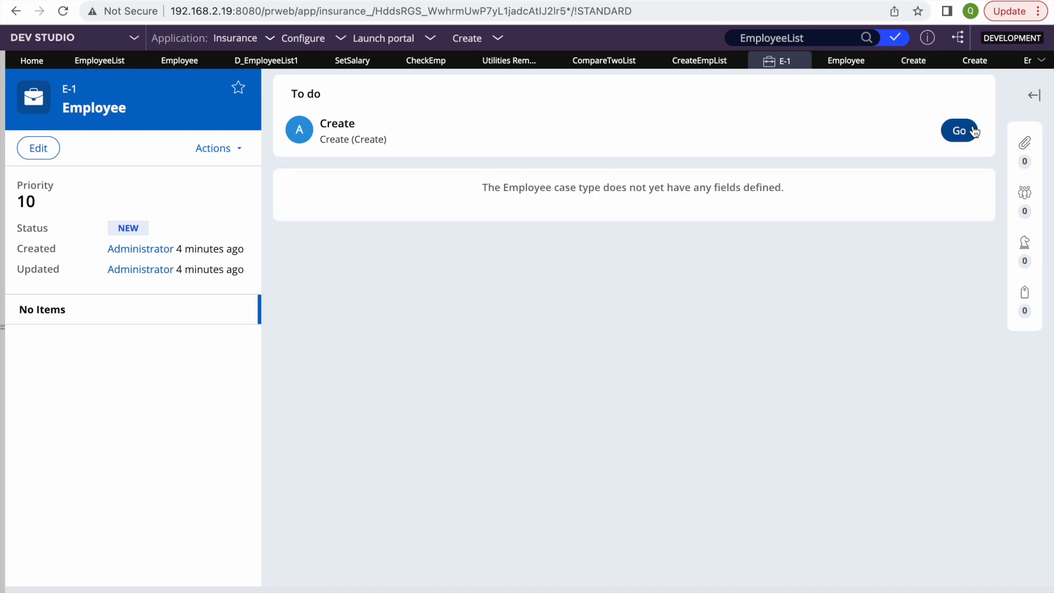
{"action": "left_click", "coordinate": [971, 131]}
{"action": "scroll", "coordinate": [480, 494], "scroll_direction": "down", "scroll_amount": 3}
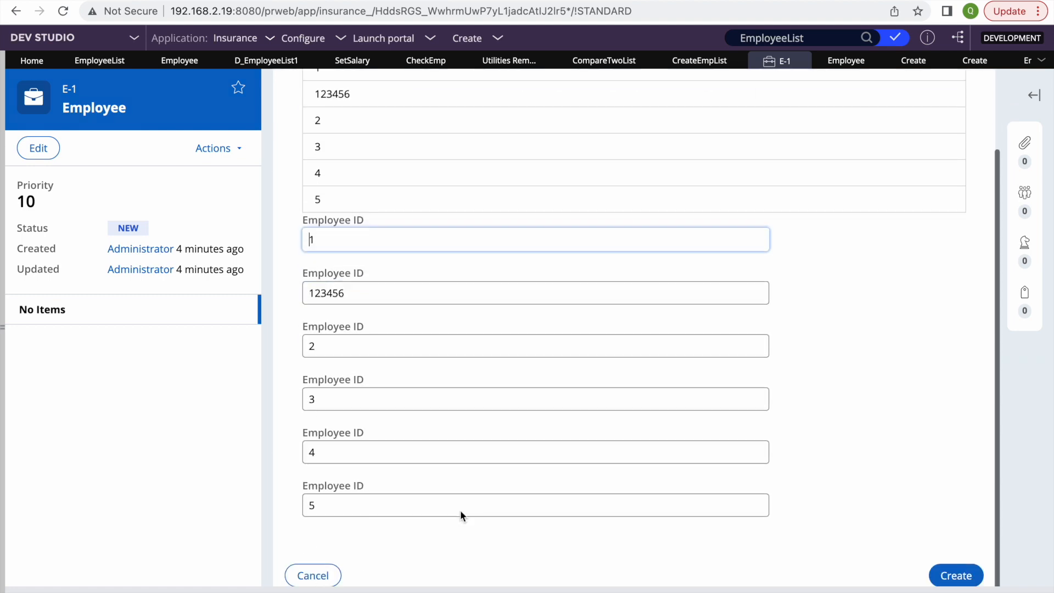
{"action": "scroll", "coordinate": [489, 350], "scroll_direction": "up", "scroll_amount": 1}
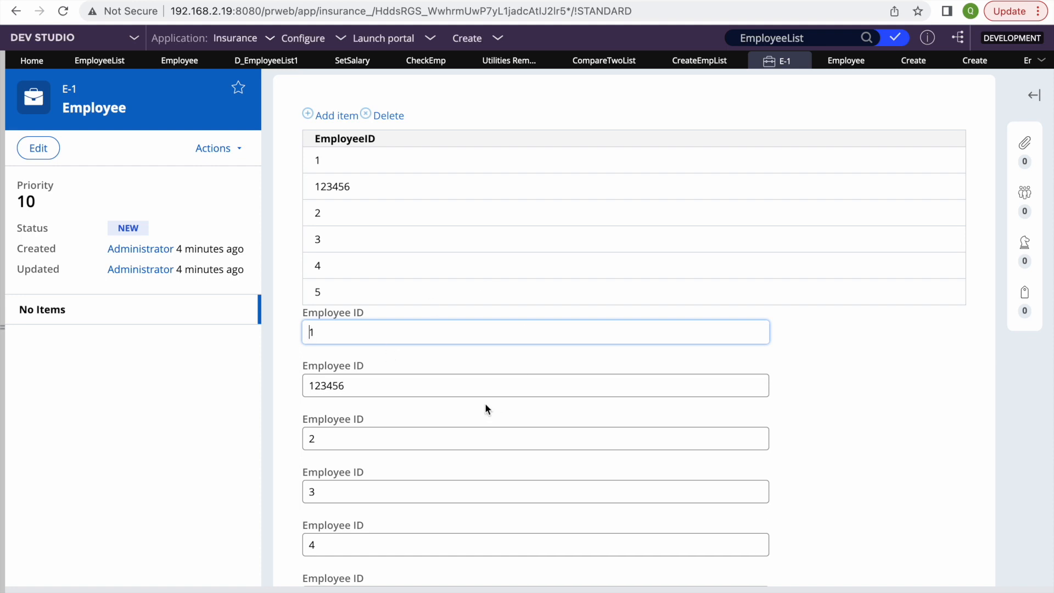
{"action": "scroll", "coordinate": [464, 443], "scroll_direction": "down", "scroll_amount": 2}
{"action": "scroll", "coordinate": [486, 360], "scroll_direction": "up", "scroll_amount": 2}
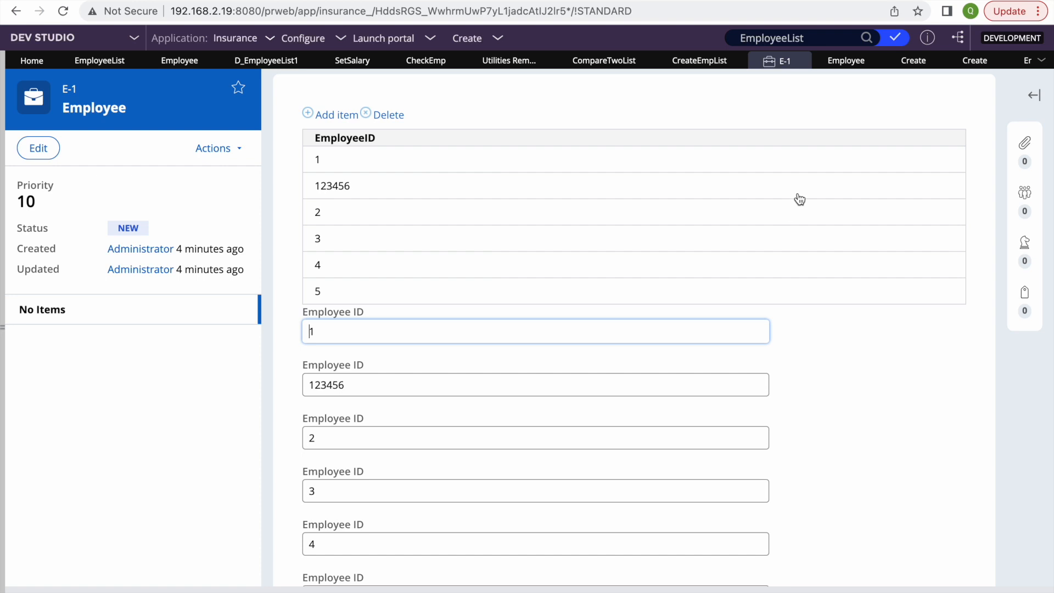
Step: Close the Employee record next to case E-1 and look through the open Create and EmployeeDetails sections
{"action": "left_click", "coordinate": [848, 61]}
{"action": "left_click", "coordinate": [874, 61]}
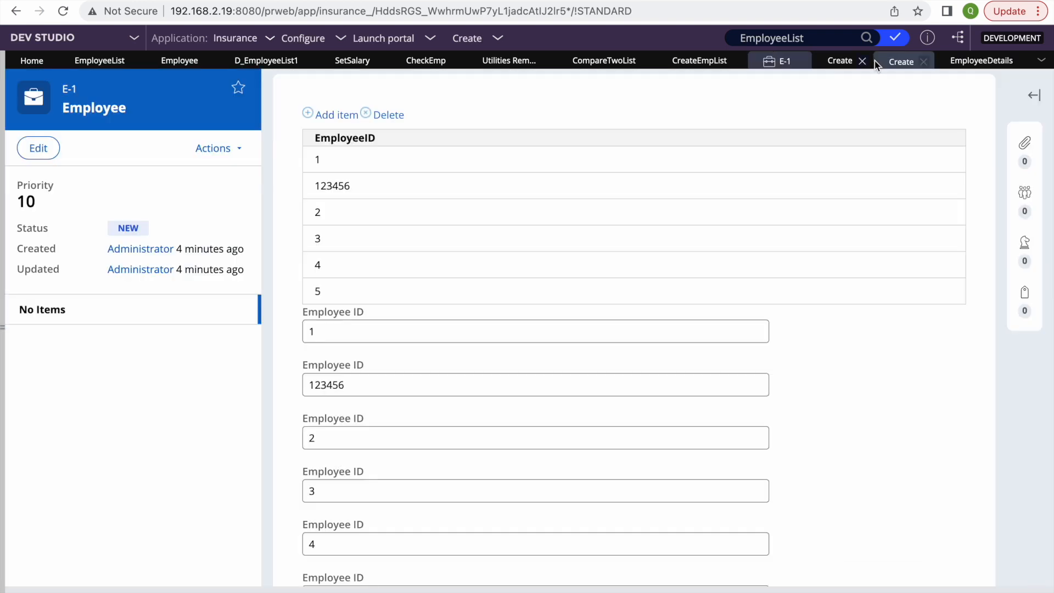
{"action": "left_click", "coordinate": [870, 61]}
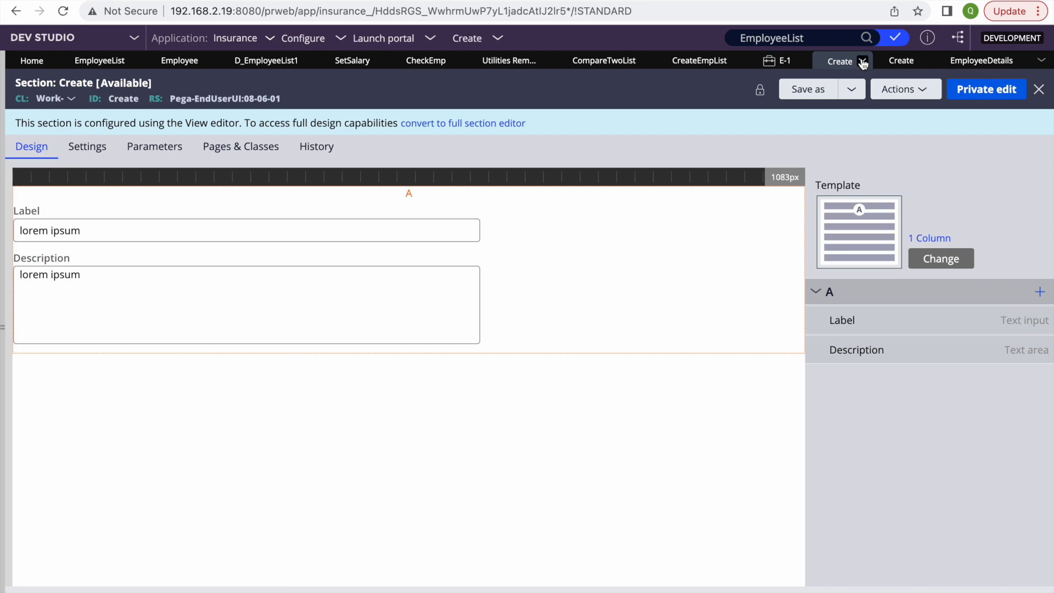
{"action": "left_click", "coordinate": [901, 61]}
{"action": "left_click", "coordinate": [968, 65]}
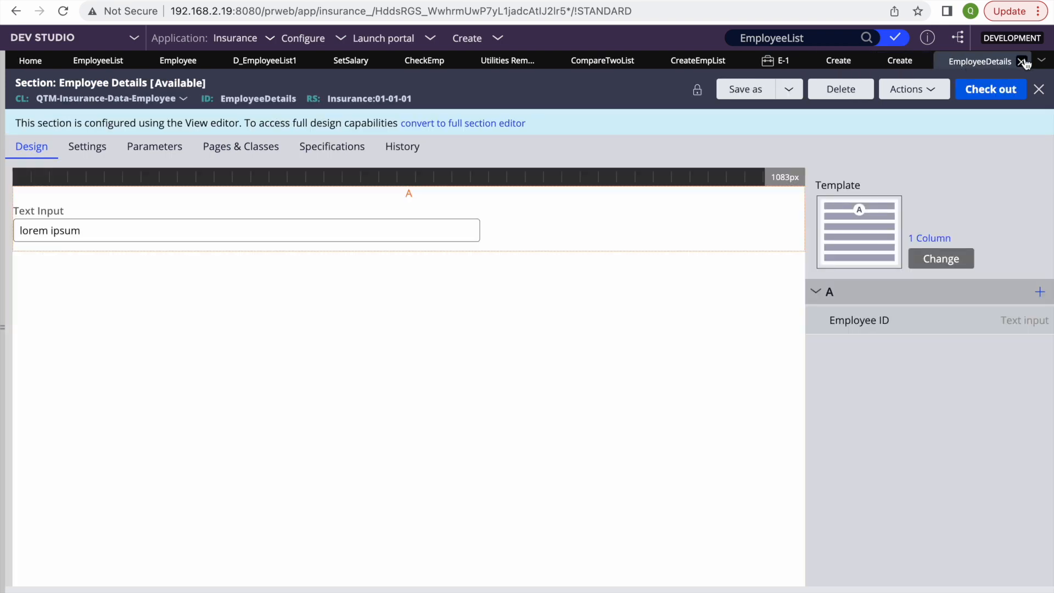
{"action": "left_click", "coordinate": [832, 62]}
{"action": "left_click", "coordinate": [775, 61]}
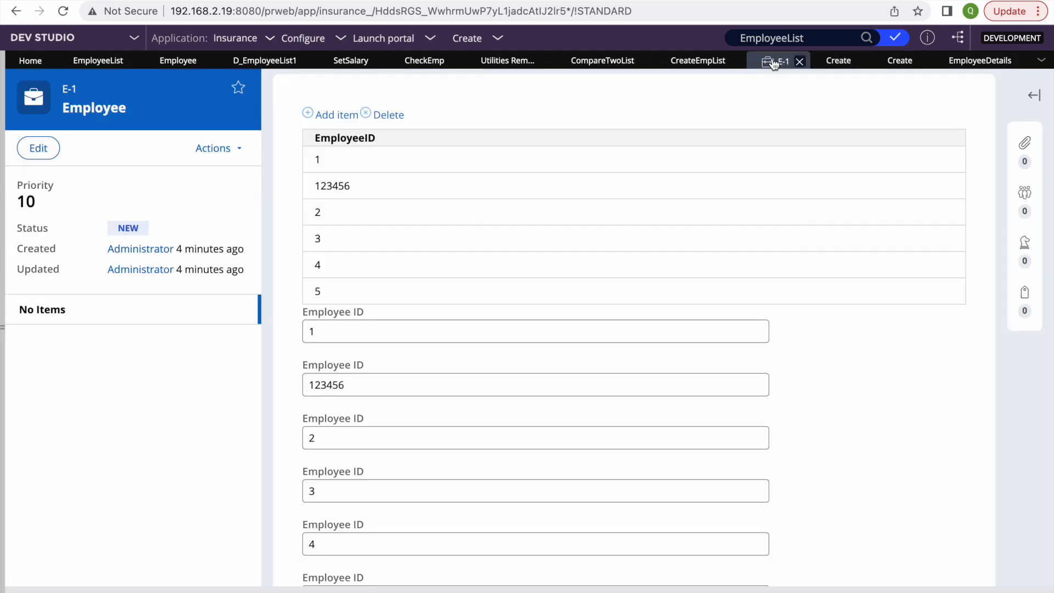
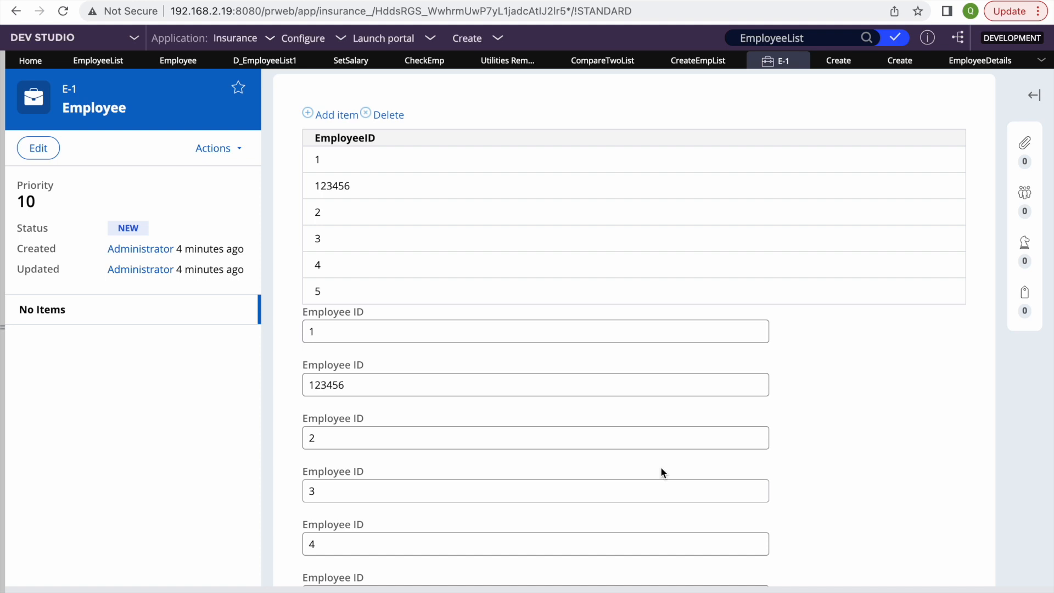
Step: Save the EmployeeList property that refers to data page D_EmployeeList1 and copy its ID
{"action": "left_click", "coordinate": [980, 60]}
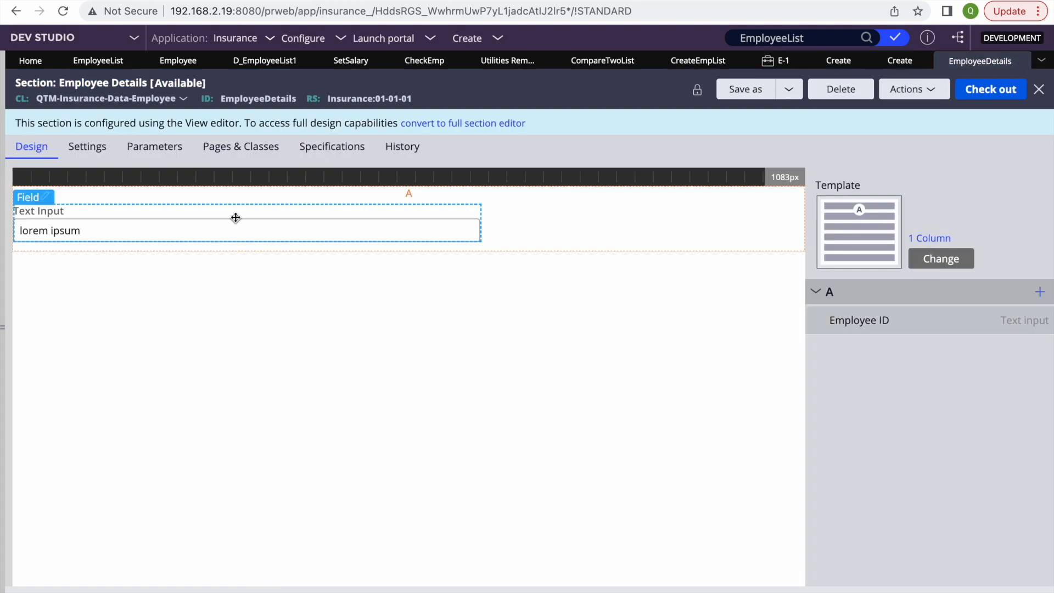
{"action": "left_click", "coordinate": [91, 62]}
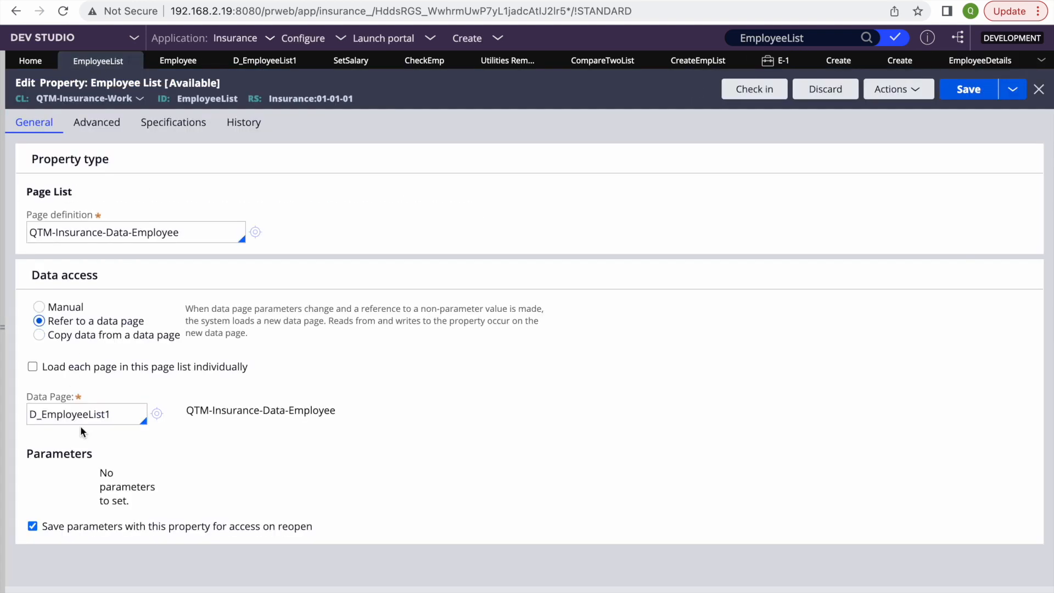
{"action": "left_click", "coordinate": [969, 91]}
{"action": "double_click", "coordinate": [83, 407]}
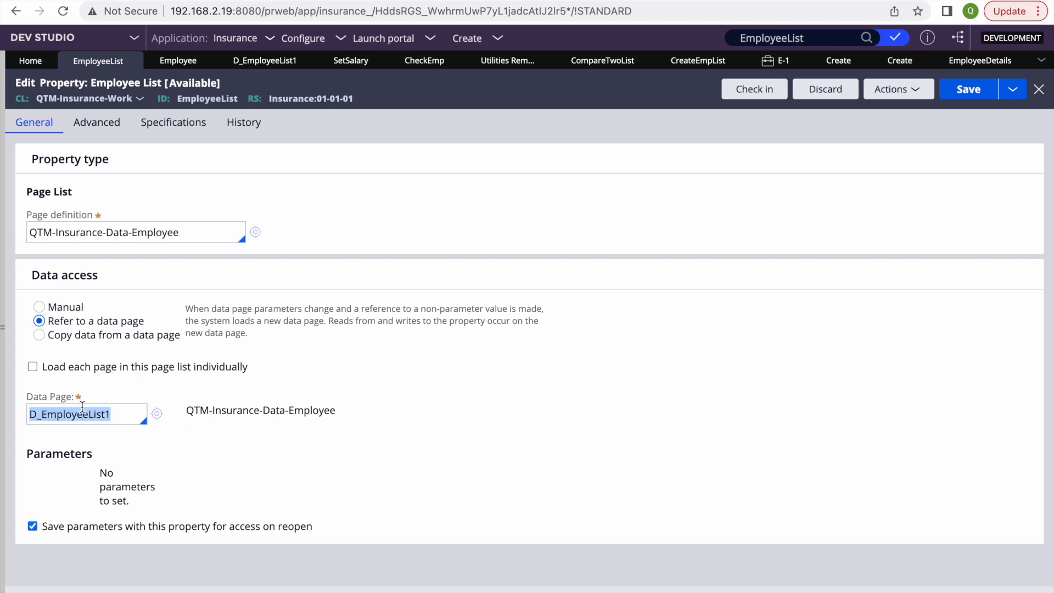
{"action": "left_click", "coordinate": [200, 463]}
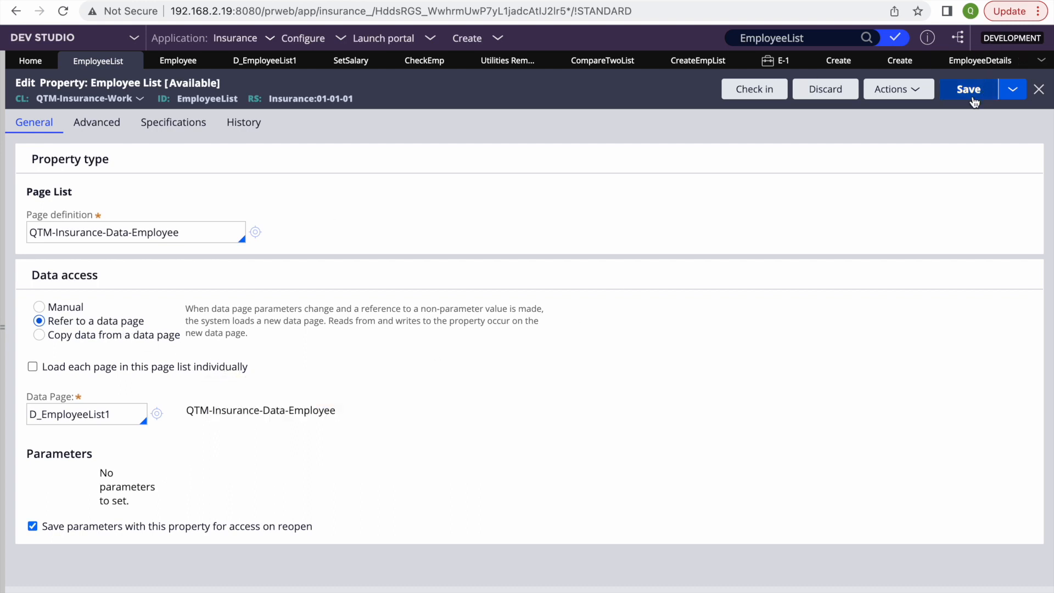
{"action": "double_click", "coordinate": [199, 99]}
{"action": "key", "text": "super+c"}
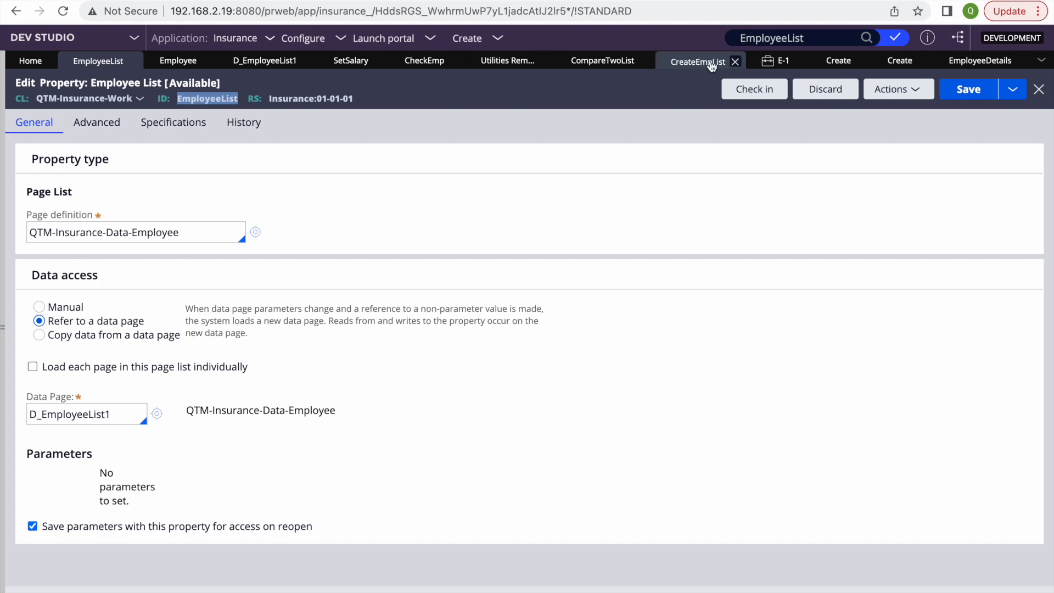
Step: Switch the Create section table's source to Property with ". EmployeeList" as its list, and try to save the section
{"action": "left_click", "coordinate": [832, 61]}
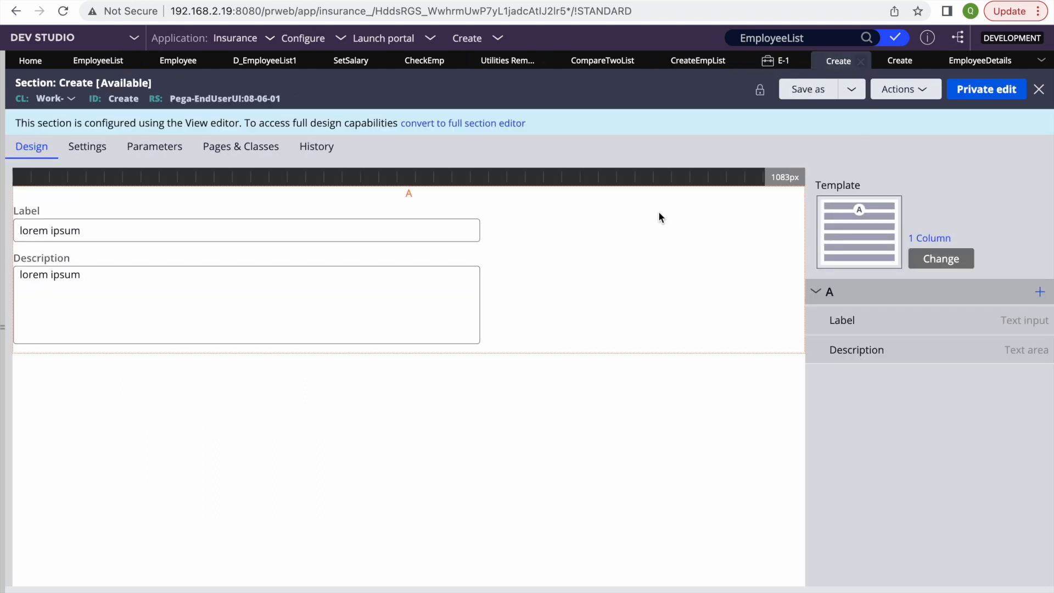
{"action": "left_click", "coordinate": [920, 61]}
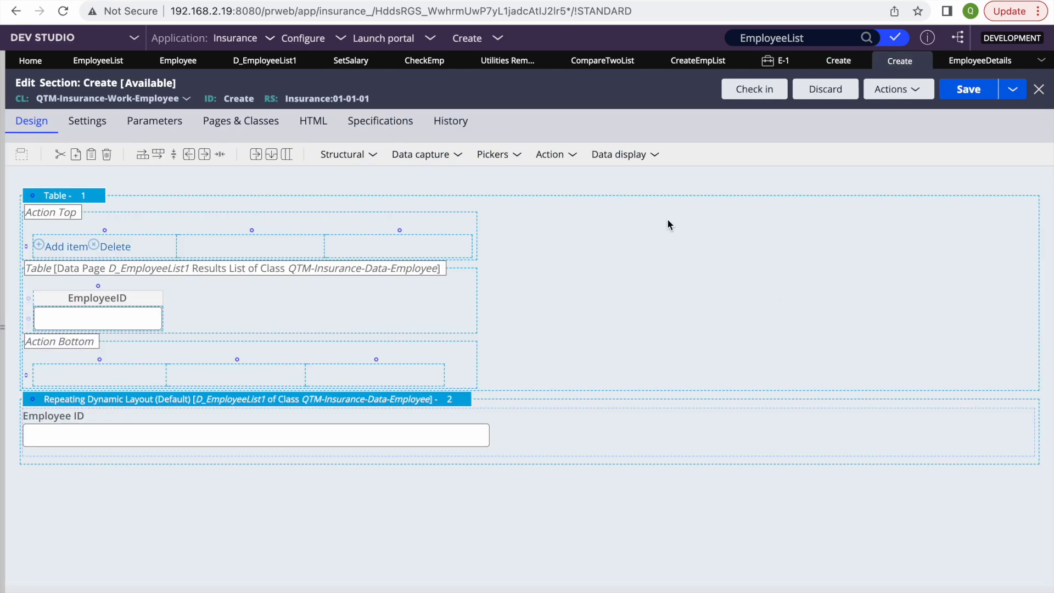
{"action": "left_click", "coordinate": [105, 196]}
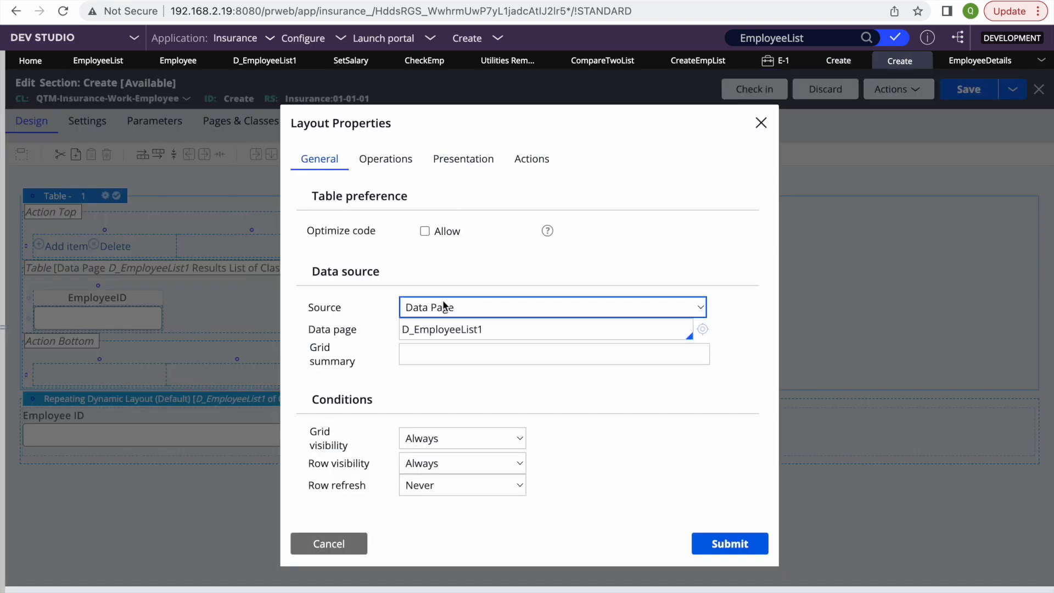
{"action": "left_click", "coordinate": [428, 305]}
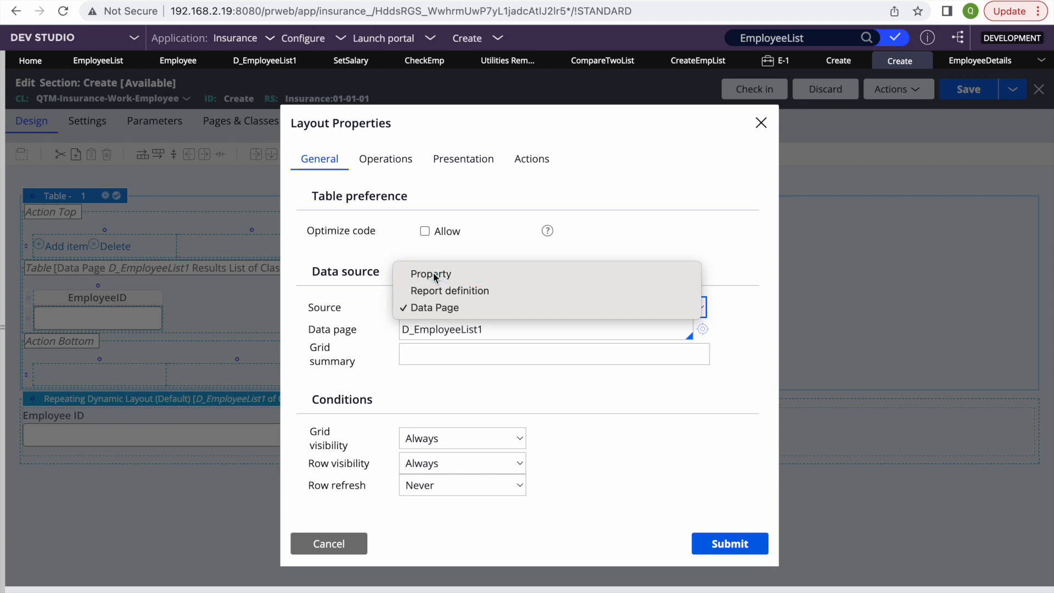
{"action": "left_click", "coordinate": [438, 274]}
{"action": "left_click", "coordinate": [436, 333]}
{"action": "type", "text": "."}
{"action": "key", "text": "super+v"}
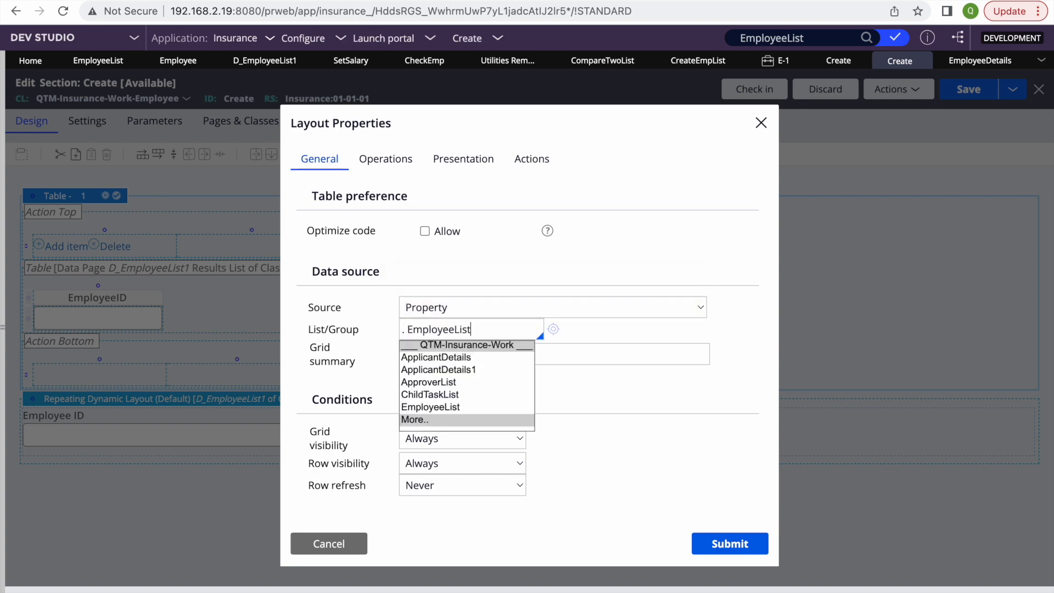
{"action": "left_click", "coordinate": [678, 414]}
{"action": "left_click", "coordinate": [730, 544]}
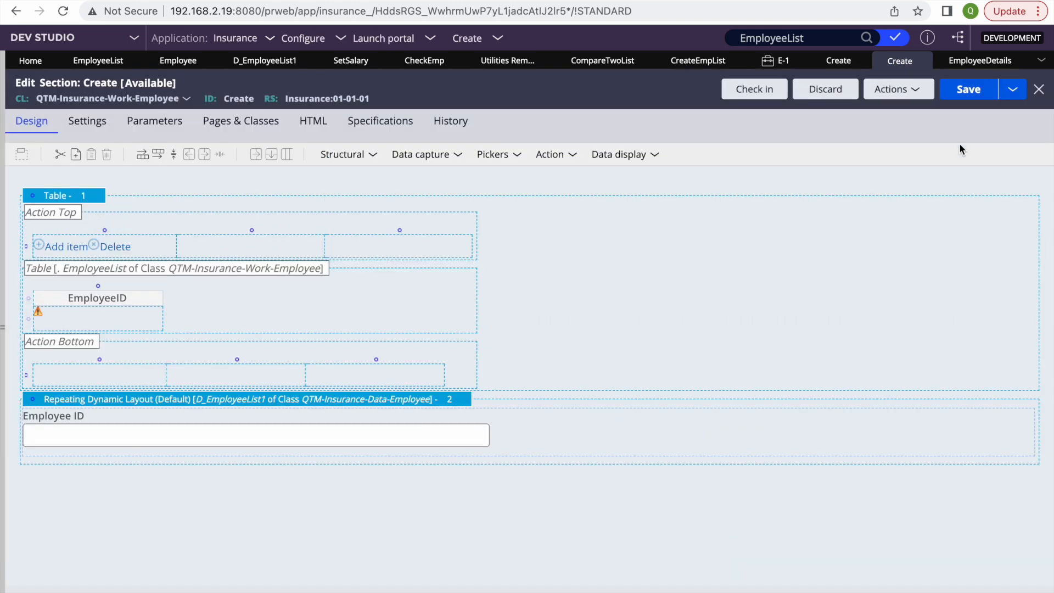
{"action": "left_click", "coordinate": [961, 87]}
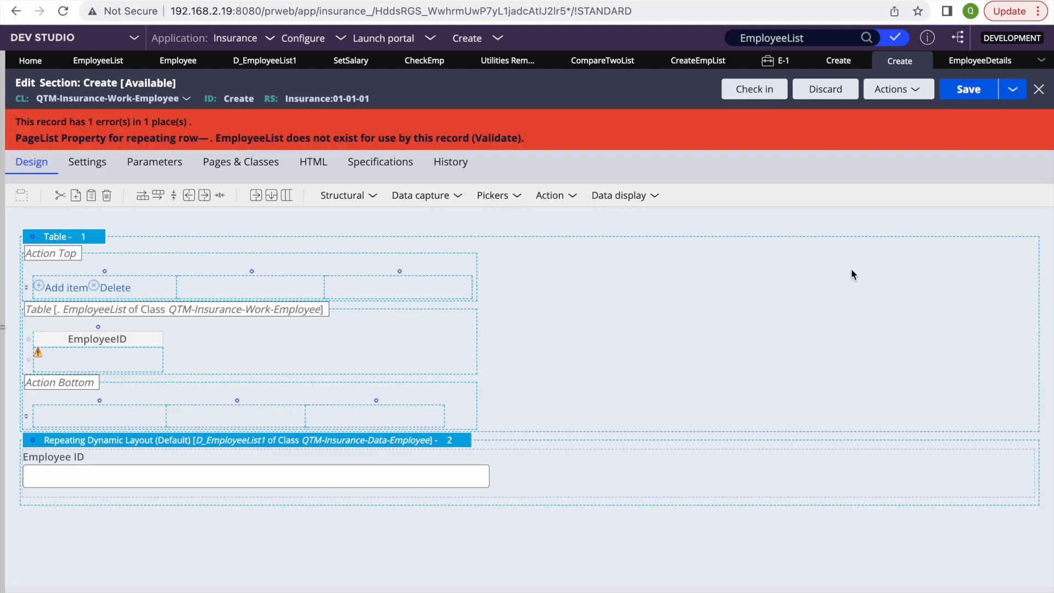
Step: Enter .EmployeeList as a page name in the Create section's pages and classes
{"action": "left_click", "coordinate": [237, 174]}
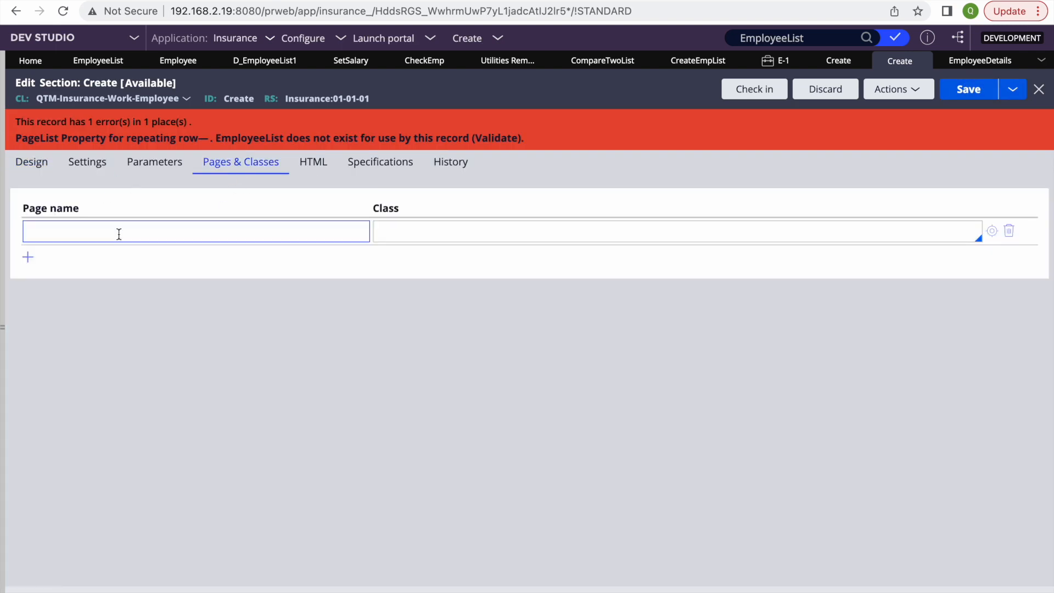
{"action": "left_click", "coordinate": [79, 232]}
{"action": "key", "text": "super+v"}
{"action": "key", "text": "super+Left"}
{"action": "type", "text": "."}
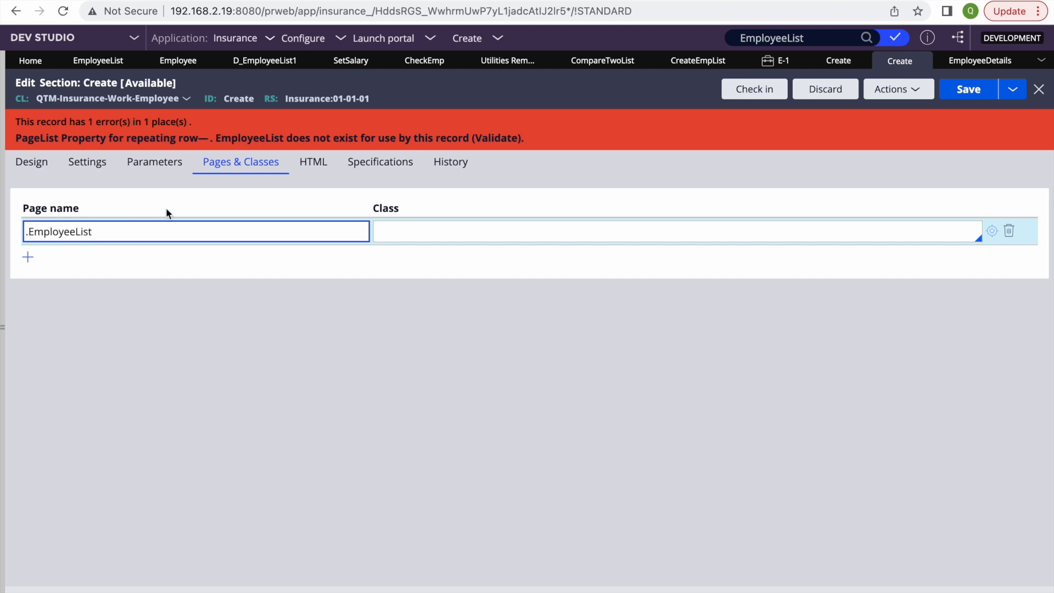
Step: Copy the page definition class QTM-Insurance-Data-Employee from the EmployeeList property
{"action": "left_click", "coordinate": [32, 176]}
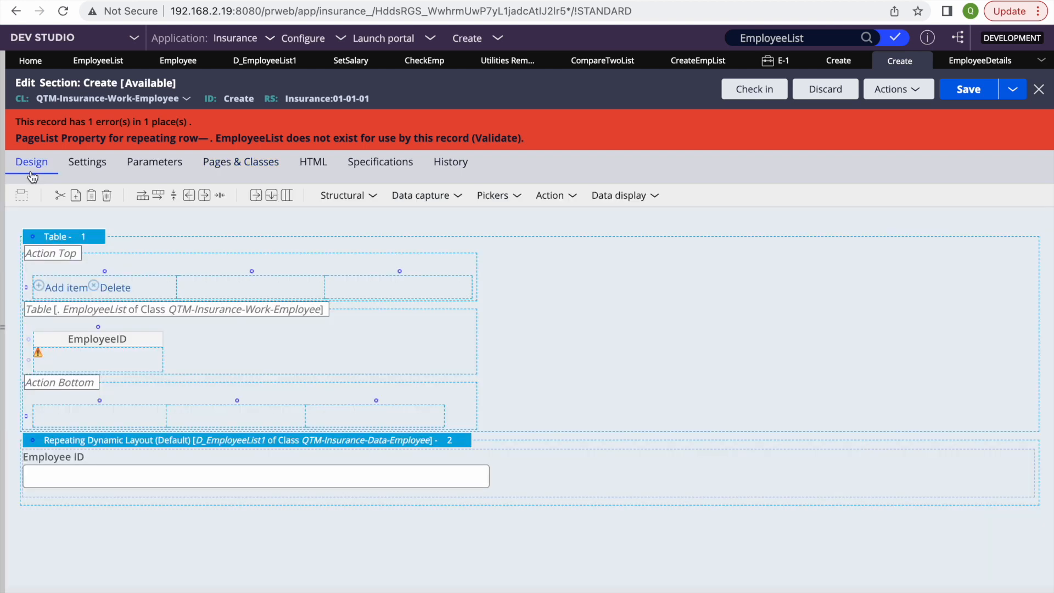
{"action": "left_click", "coordinate": [93, 359]}
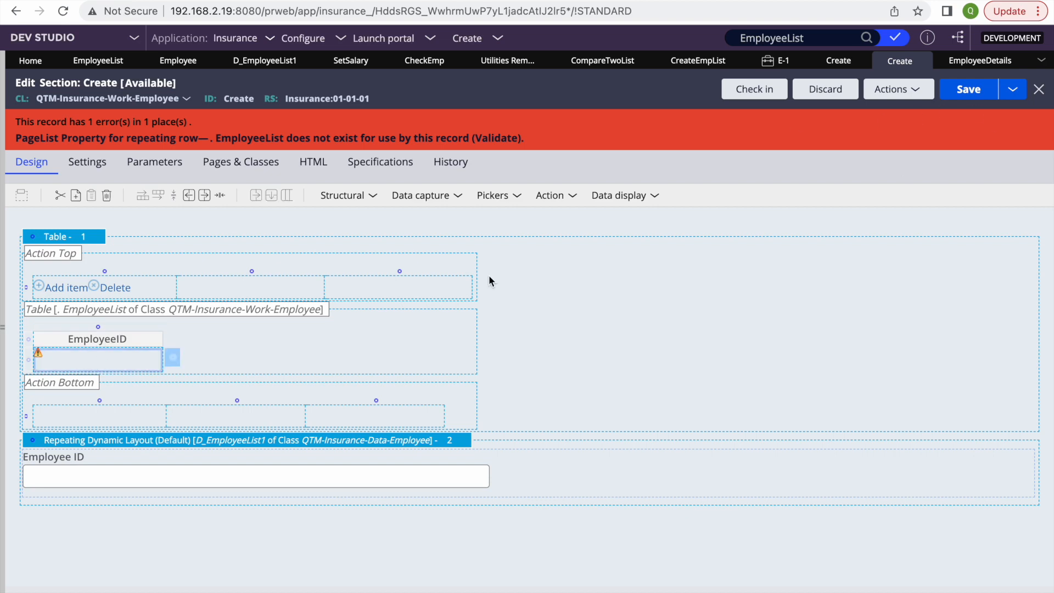
{"action": "left_click", "coordinate": [98, 60]}
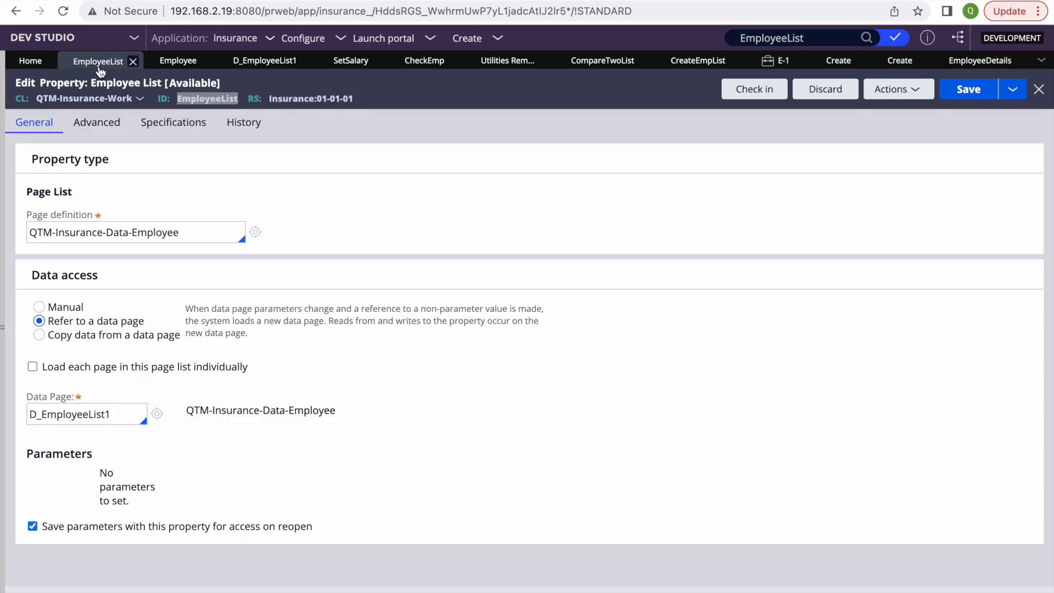
{"action": "double_click", "coordinate": [144, 238]}
{"action": "triple_click", "coordinate": [144, 237]}
{"action": "key", "text": "ctrl+c"}
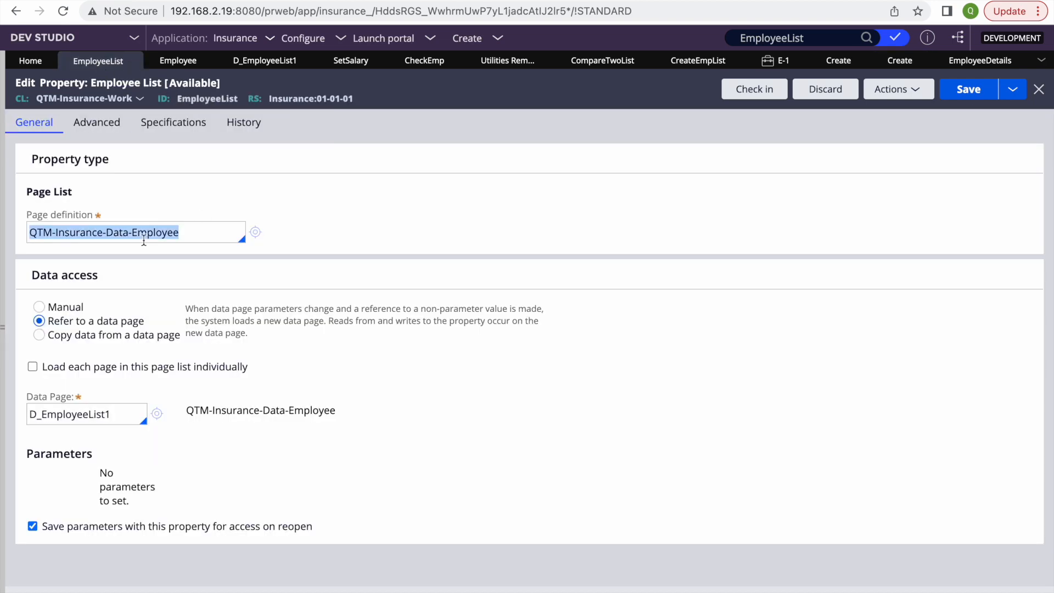
Step: Set the class of the .EmployeeList page to QTM-Insurance-Data-Employee in the Create section's pages and classes, and try to save
{"action": "left_click", "coordinate": [969, 65]}
{"action": "left_click", "coordinate": [876, 68]}
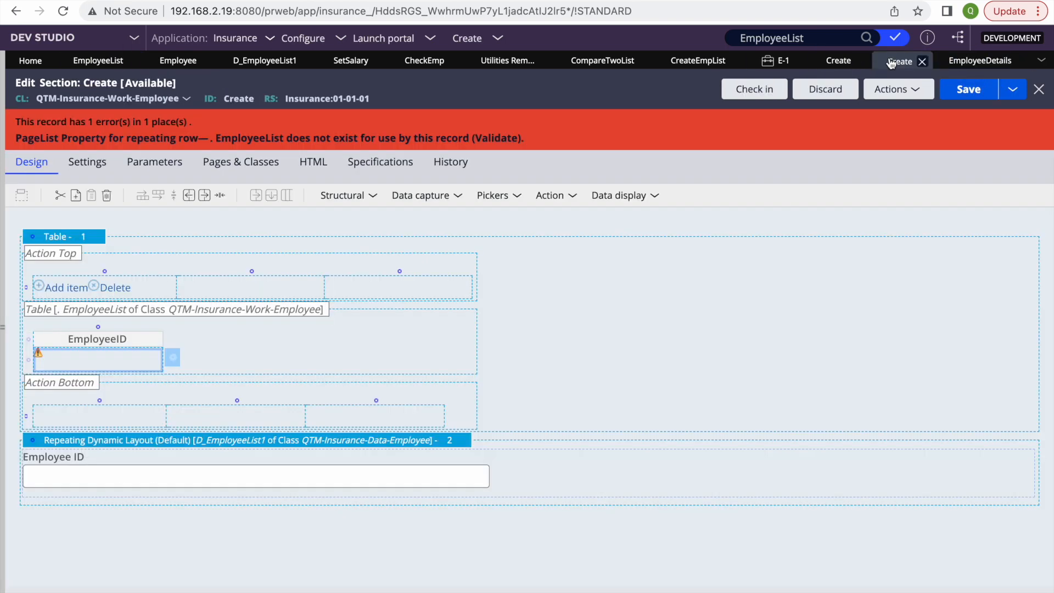
{"action": "left_click", "coordinate": [225, 160]}
{"action": "left_click", "coordinate": [454, 233]}
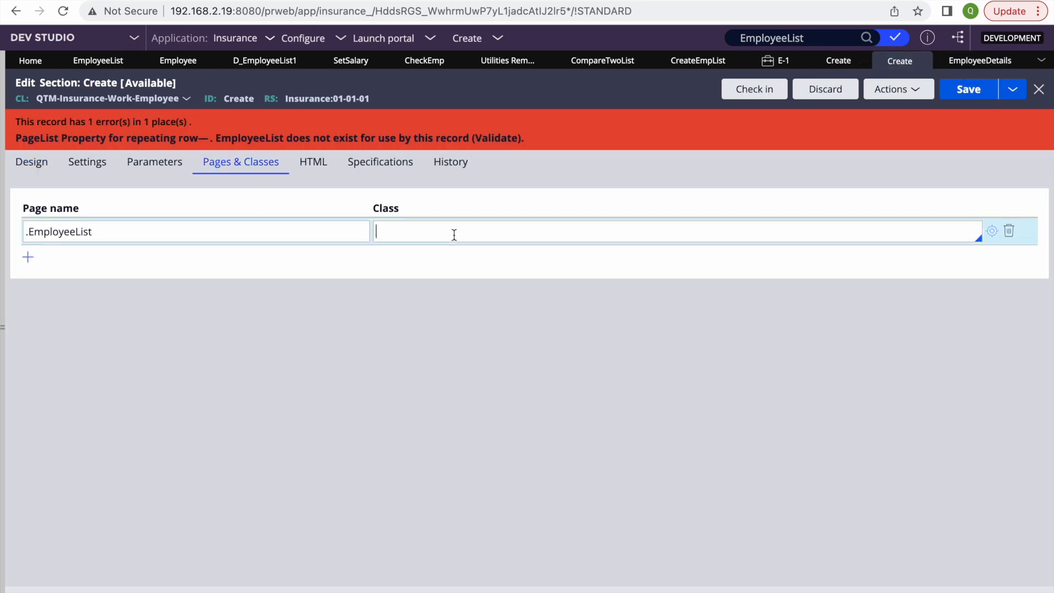
{"action": "key", "text": "ctrl+v"}
{"action": "left_click", "coordinate": [965, 89]}
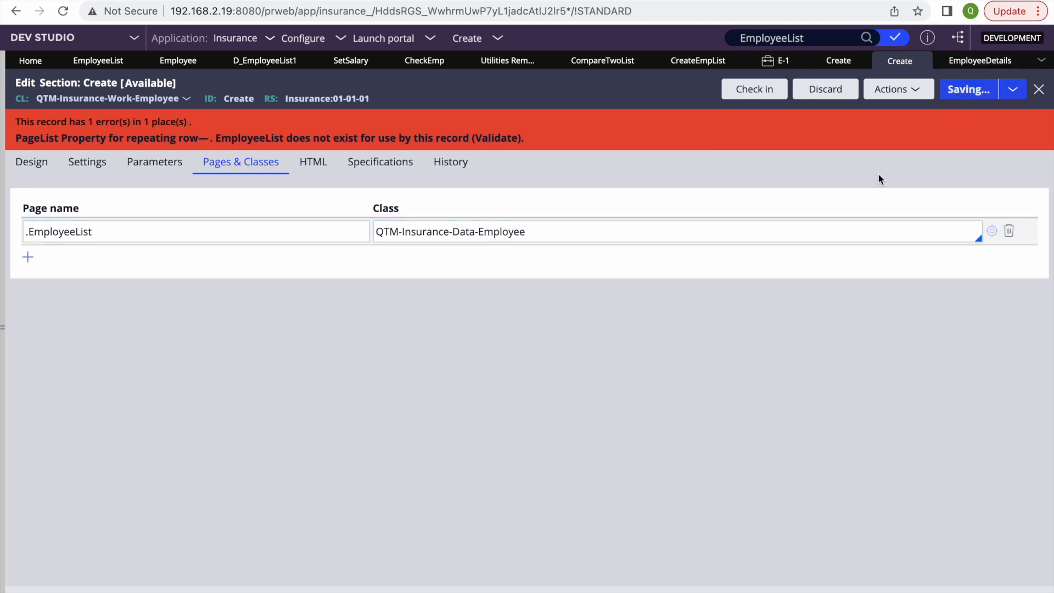
Step: Correct the Create section table's list to .EmployeeList by removing the space after the dot, and save the section
{"action": "left_click", "coordinate": [31, 162]}
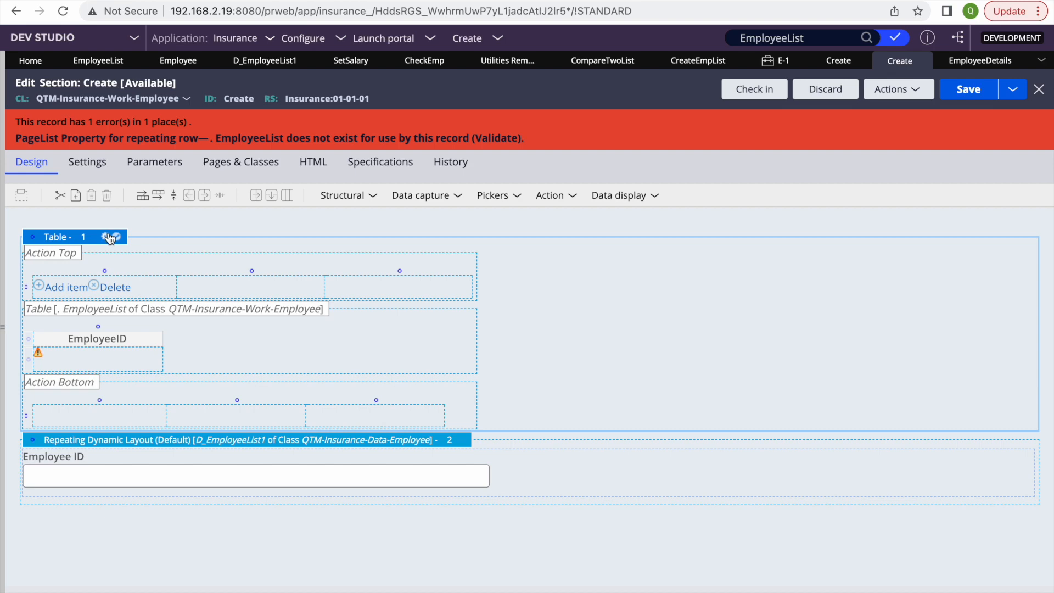
{"action": "left_click", "coordinate": [110, 236]}
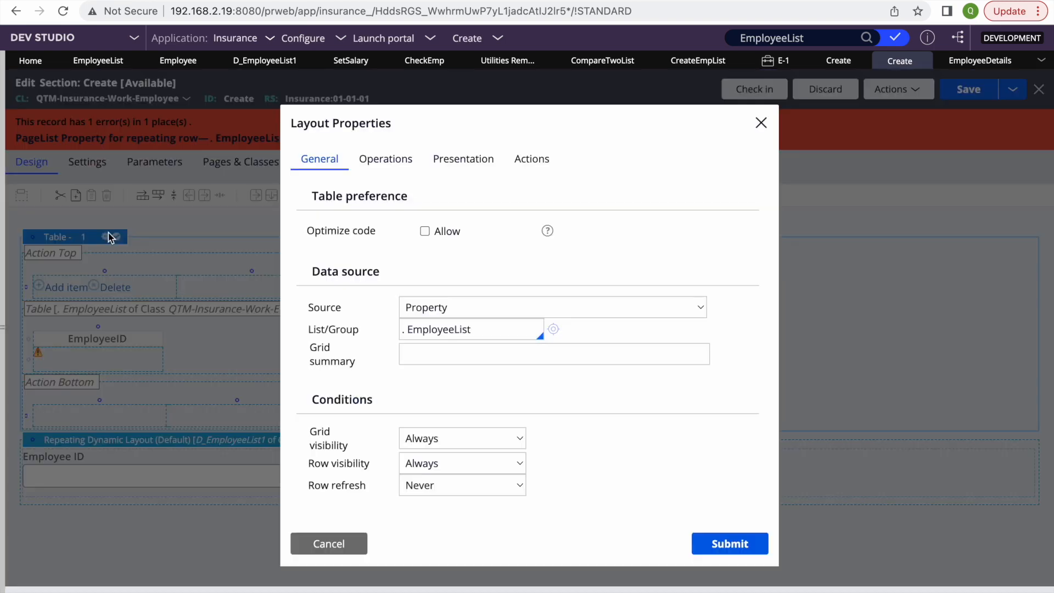
{"action": "left_click", "coordinate": [407, 329]}
{"action": "key", "text": "BackSpace"}
{"action": "left_click", "coordinate": [730, 544]}
{"action": "left_click", "coordinate": [963, 90]}
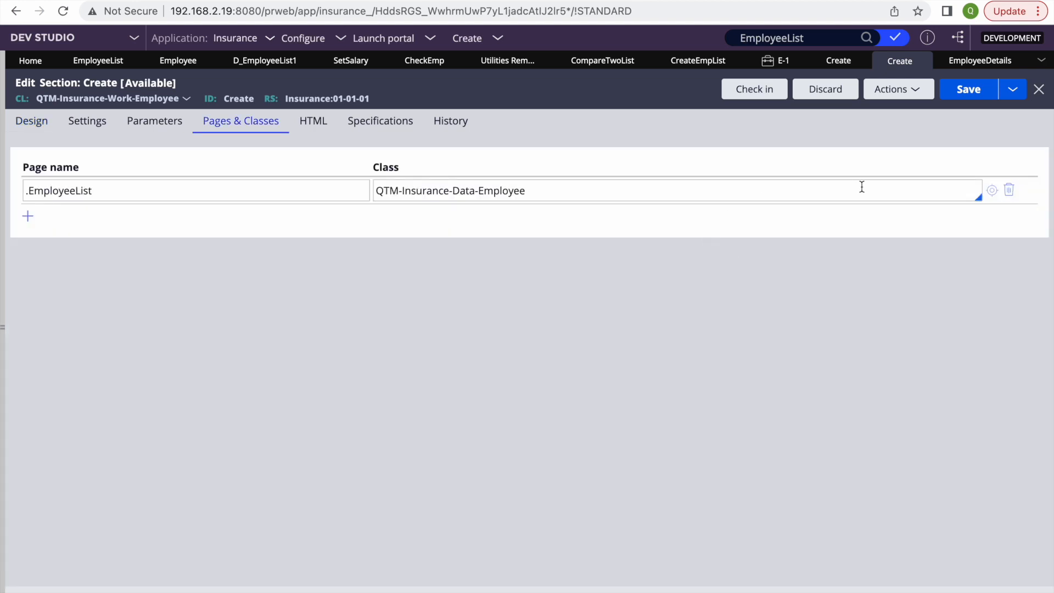
Step: Delete the .EmployeeList row from the section's pages and classes and review the table's source alongside the EmployeeList property
{"action": "left_click", "coordinate": [1010, 190]}
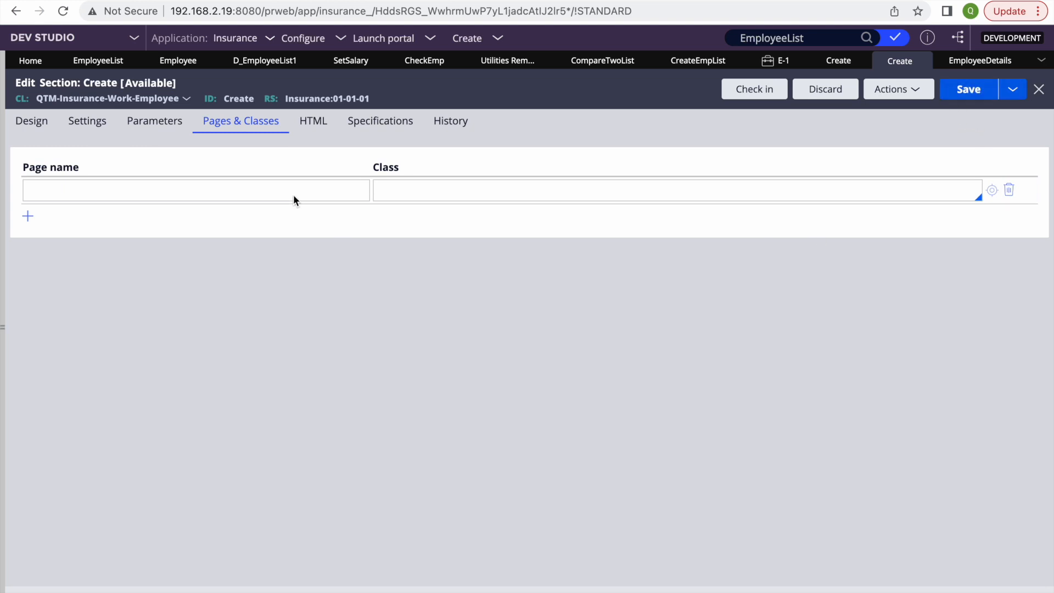
{"action": "left_click", "coordinate": [36, 126]}
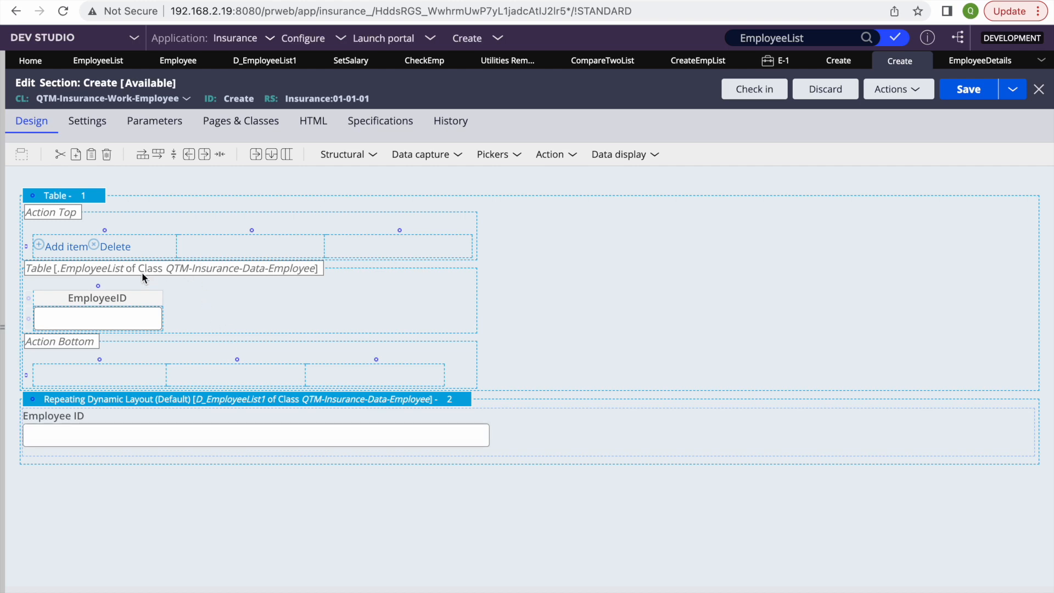
{"action": "left_click", "coordinate": [99, 61]}
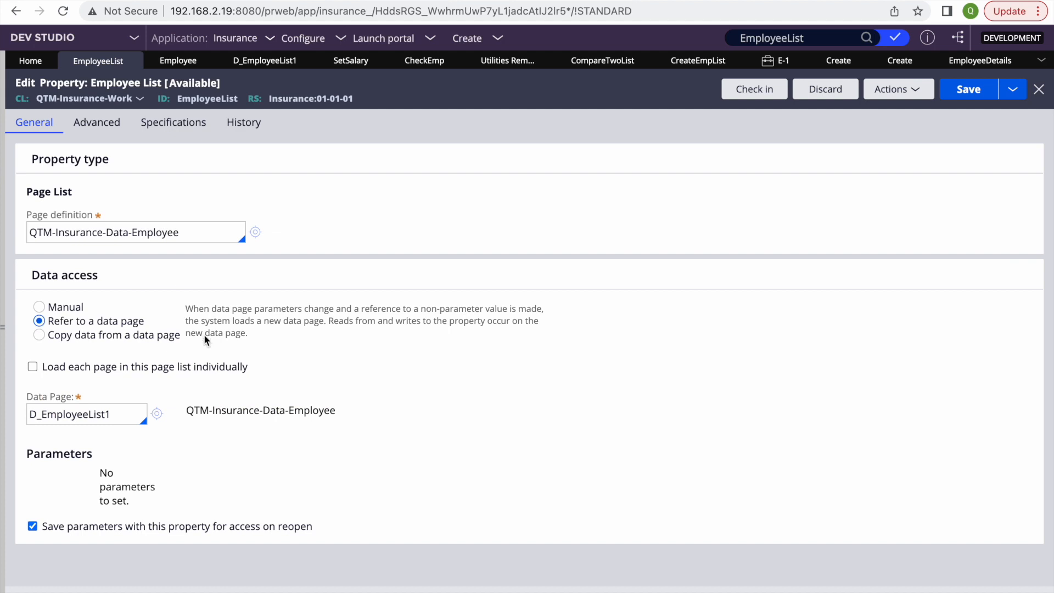
{"action": "left_click", "coordinate": [895, 62]}
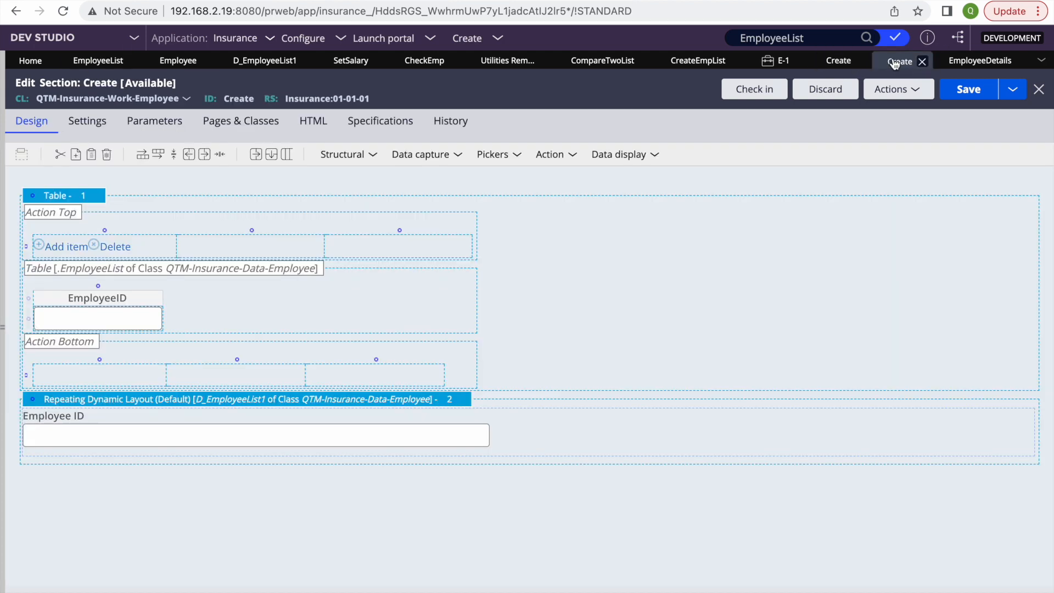
Step: Refresh case E-1 to check the employee table and the repeating layout
{"action": "left_click", "coordinate": [771, 61]}
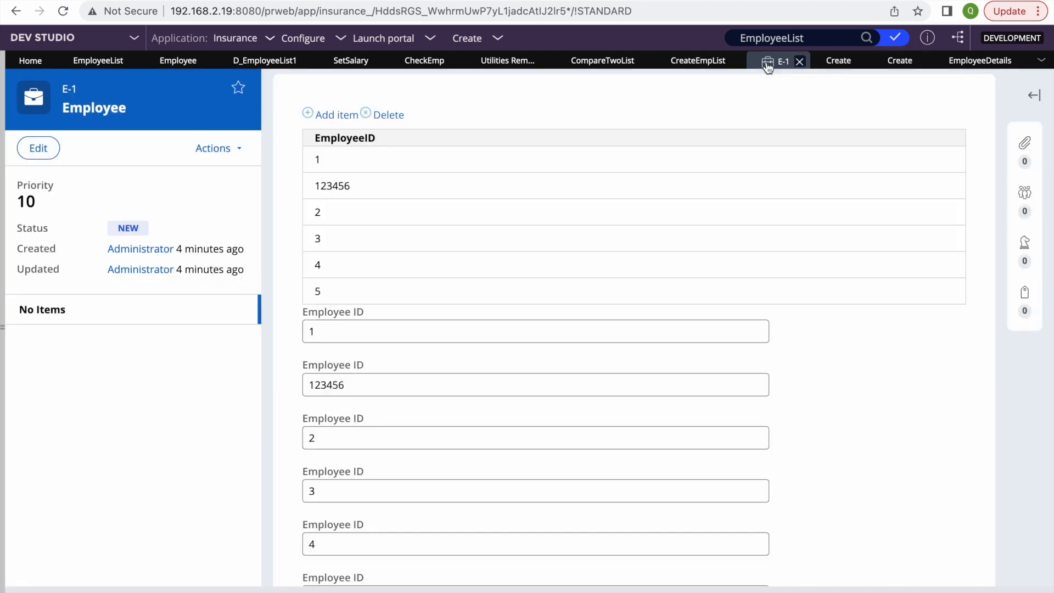
{"action": "left_click", "coordinate": [228, 147]}
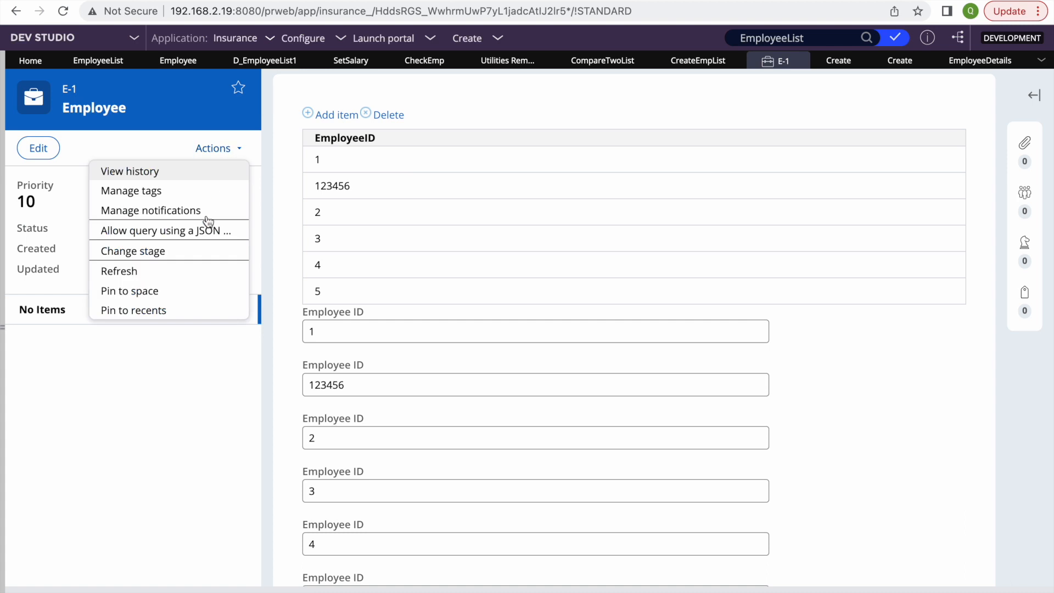
{"action": "left_click", "coordinate": [124, 271]}
{"action": "left_click", "coordinate": [959, 131]}
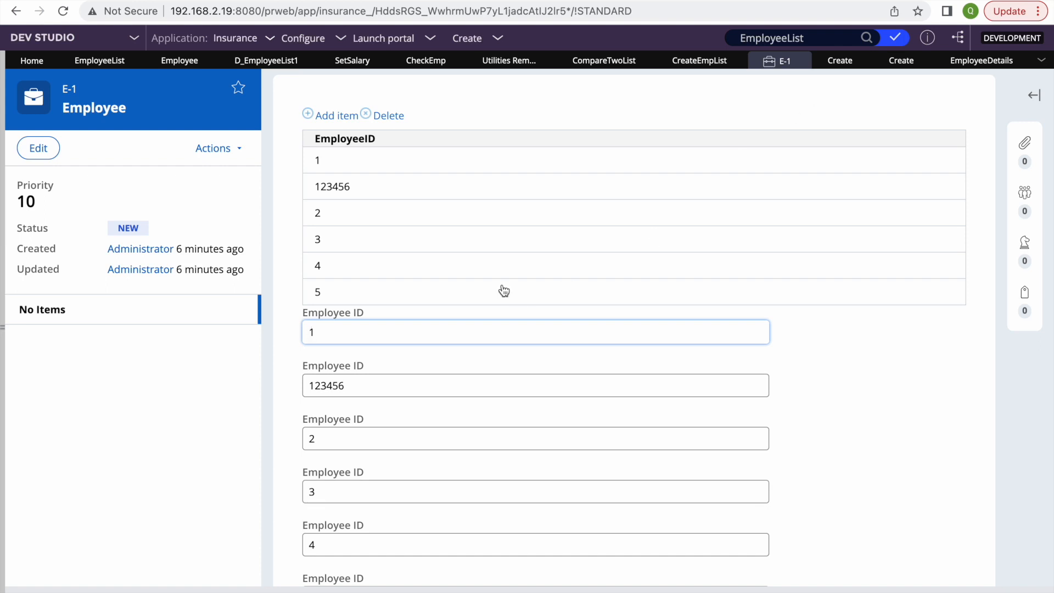
Step: Switch to PowerPoint and review the Operations on Page List slide
{"action": "key", "text": "F4"}
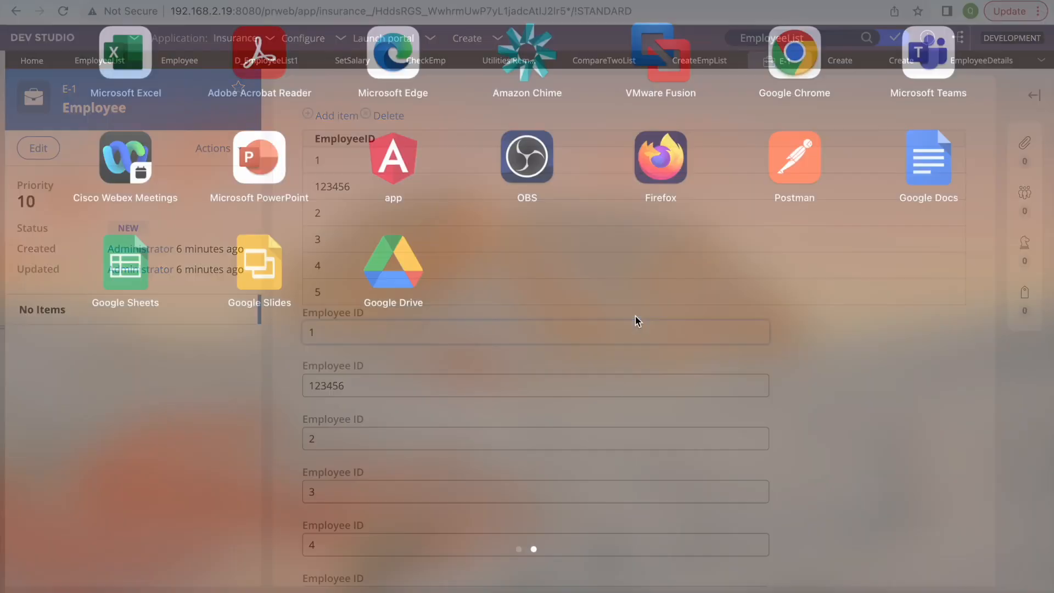
{"action": "left_click", "coordinate": [895, 587]}
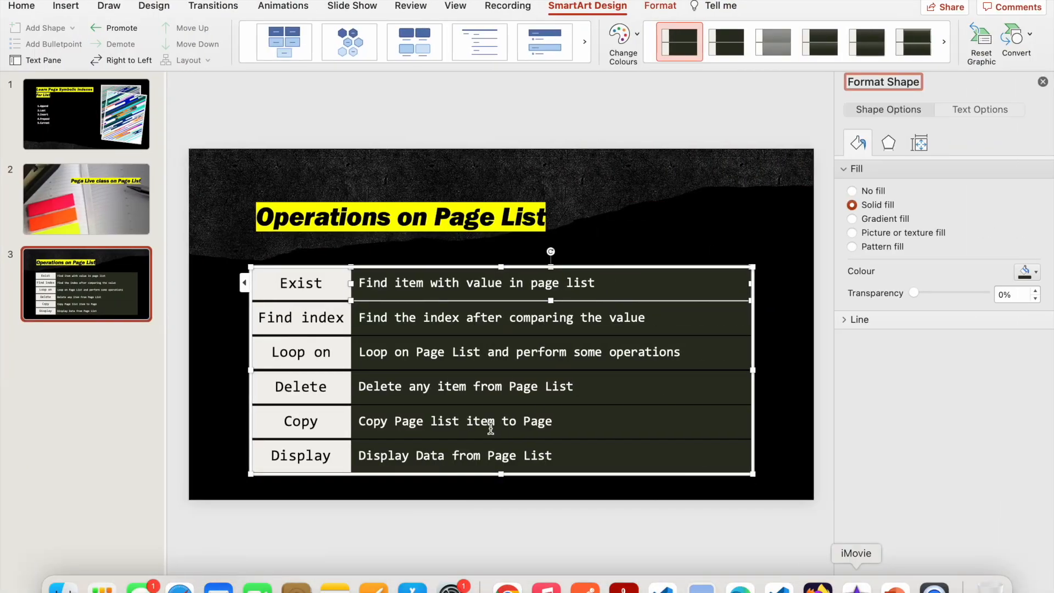
{"action": "left_click", "coordinate": [462, 485]}
{"action": "left_click", "coordinate": [588, 394]}
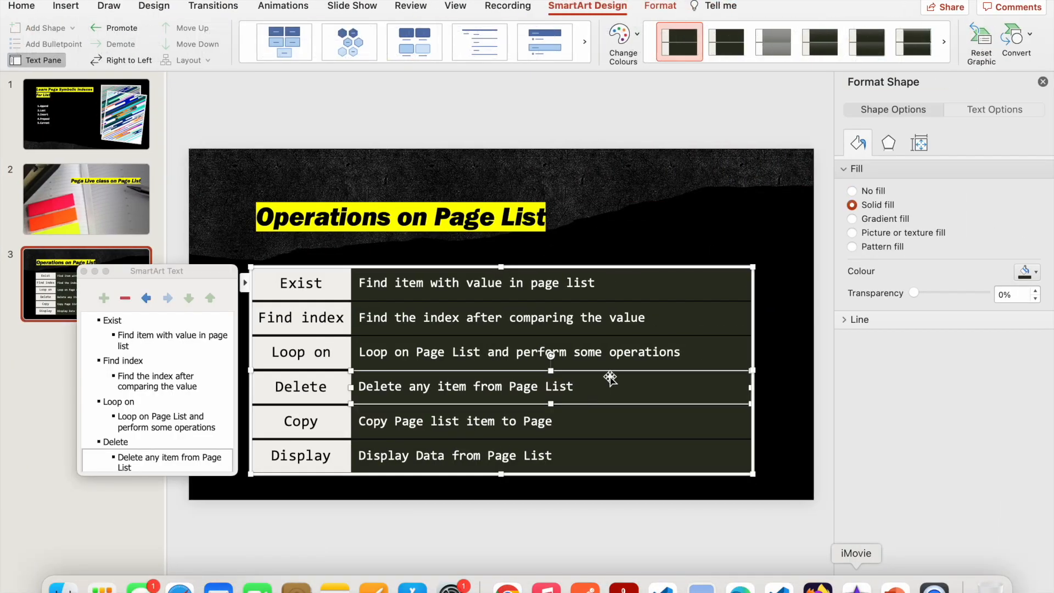
{"action": "left_click", "coordinate": [683, 226]}
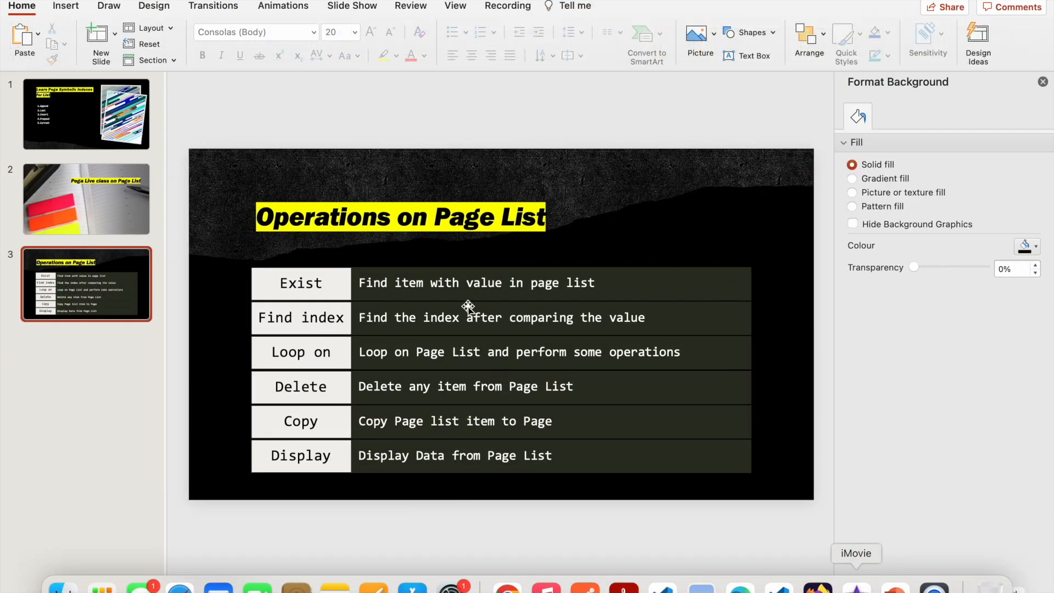
Step: Switch back to Chrome and close both open Create sections and the EmployeeDetails section
{"action": "left_click", "coordinate": [510, 587]}
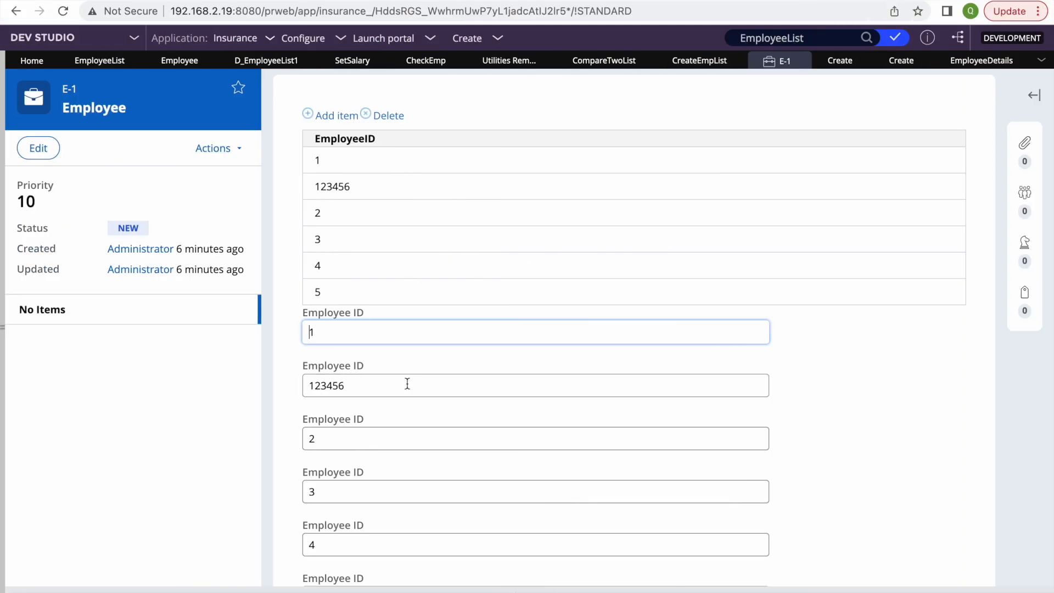
{"action": "left_click", "coordinate": [863, 369]}
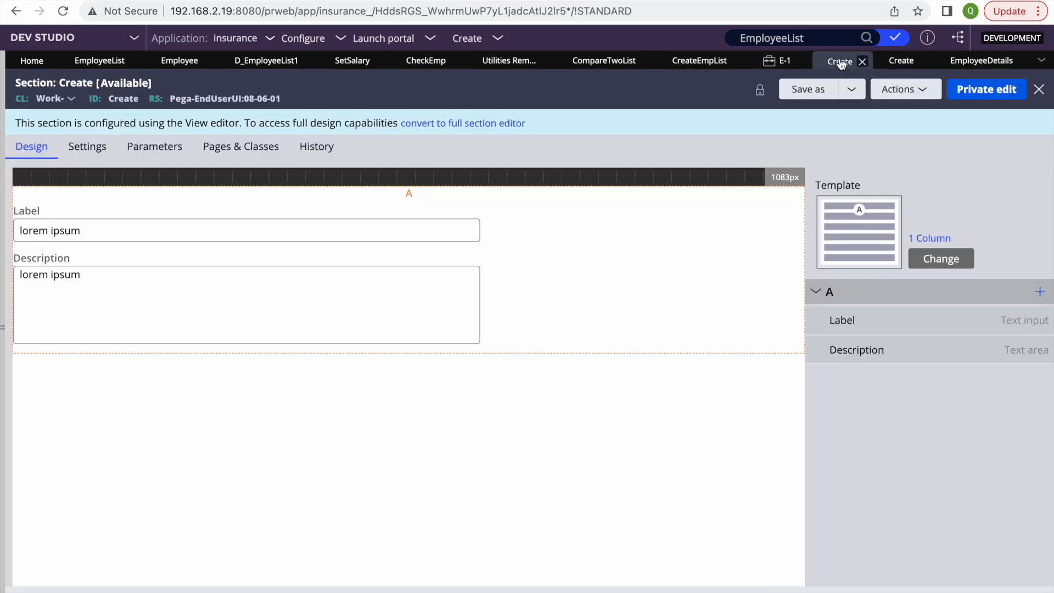
{"action": "left_click", "coordinate": [903, 63]}
{"action": "left_click", "coordinate": [975, 63]}
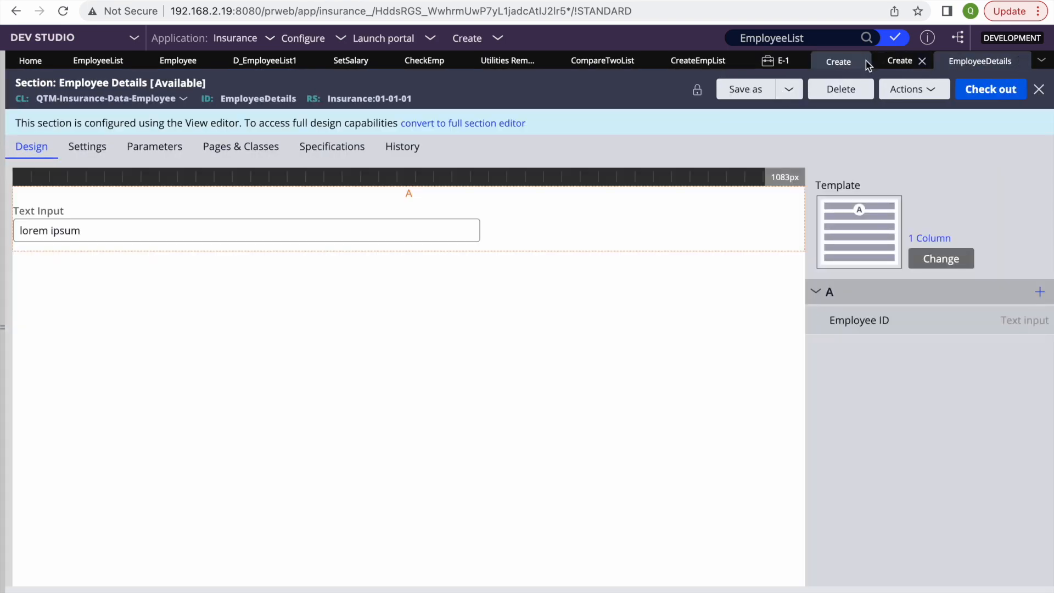
{"action": "left_click", "coordinate": [836, 61]}
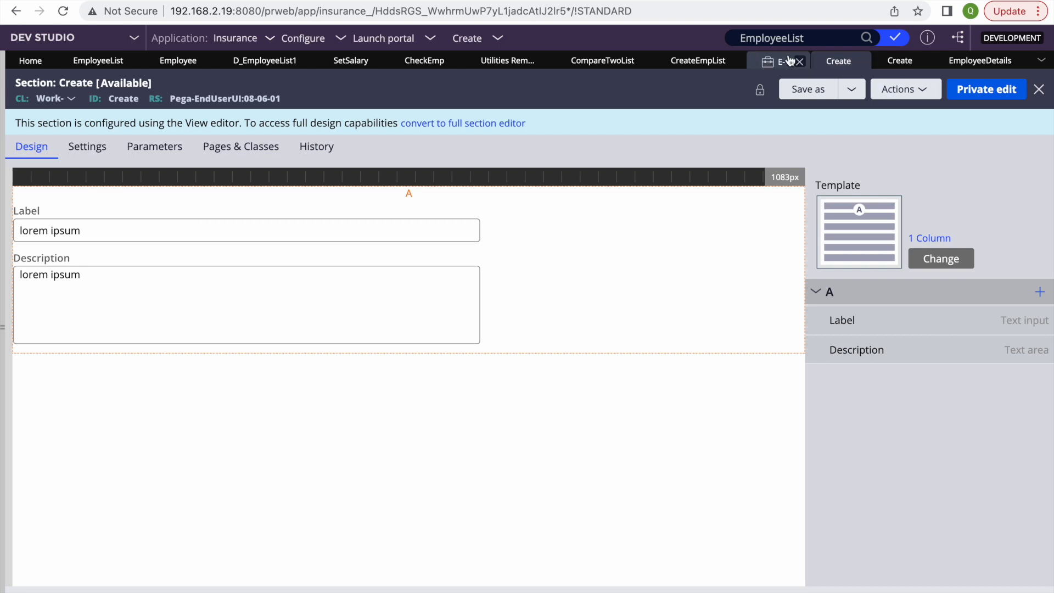
{"action": "left_click", "coordinate": [862, 62]}
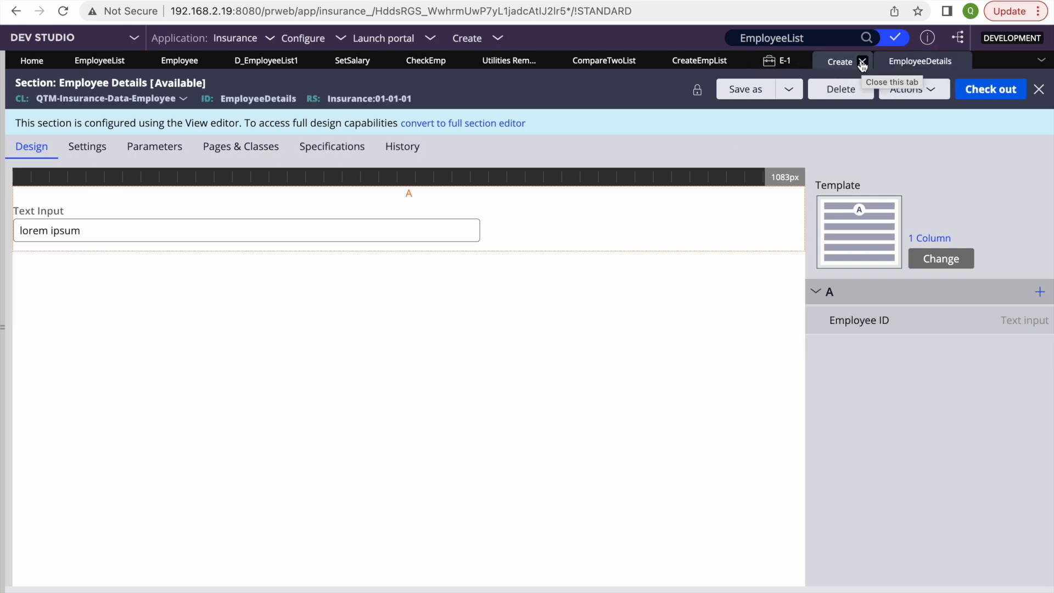
{"action": "left_click", "coordinate": [862, 62]}
{"action": "left_click", "coordinate": [895, 62]}
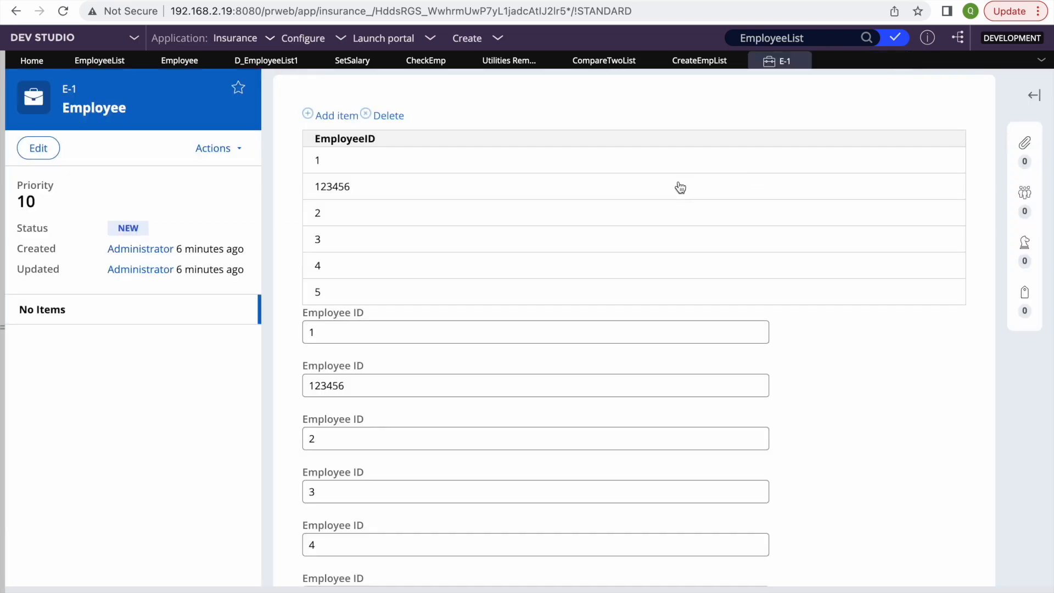
Step: Inspect an EmployeeID cell of case E-1's table with Live UI and open the Create section that contains it
{"action": "left_click", "coordinate": [885, 567]}
{"action": "left_click", "coordinate": [524, 264]}
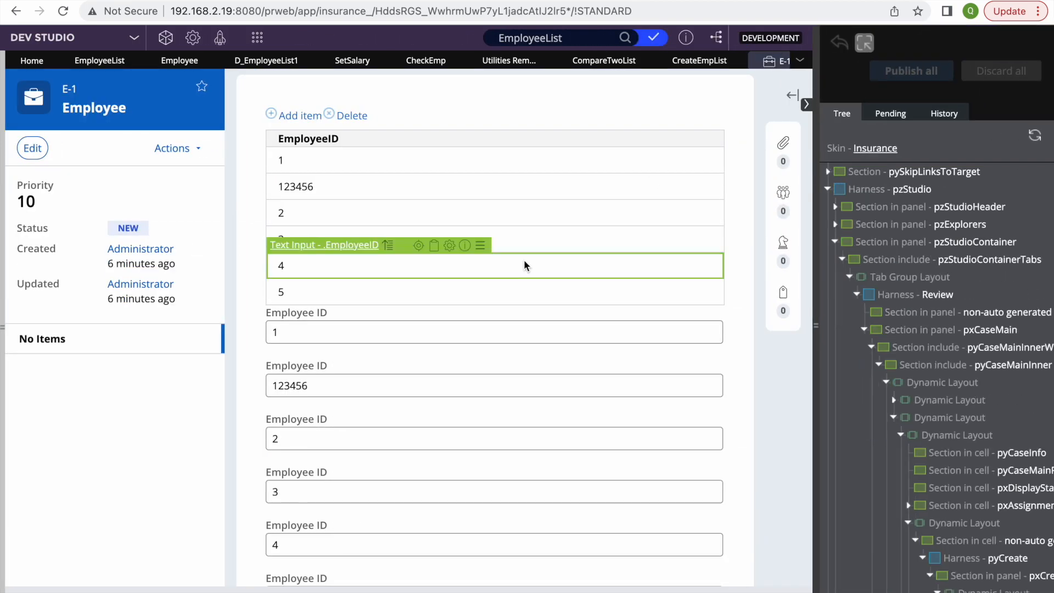
{"action": "left_click", "coordinate": [419, 251]}
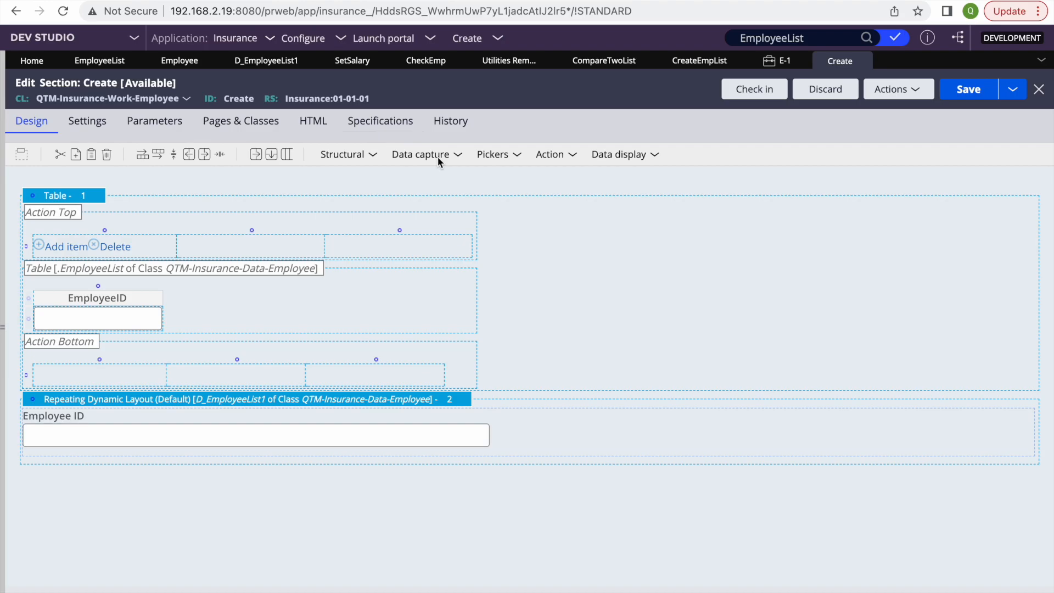
Step: Switch to PowerPoint and present the Operations on Page List slide as a full-screen slide show
{"action": "key", "text": "F4"}
{"action": "left_click", "coordinate": [895, 587]}
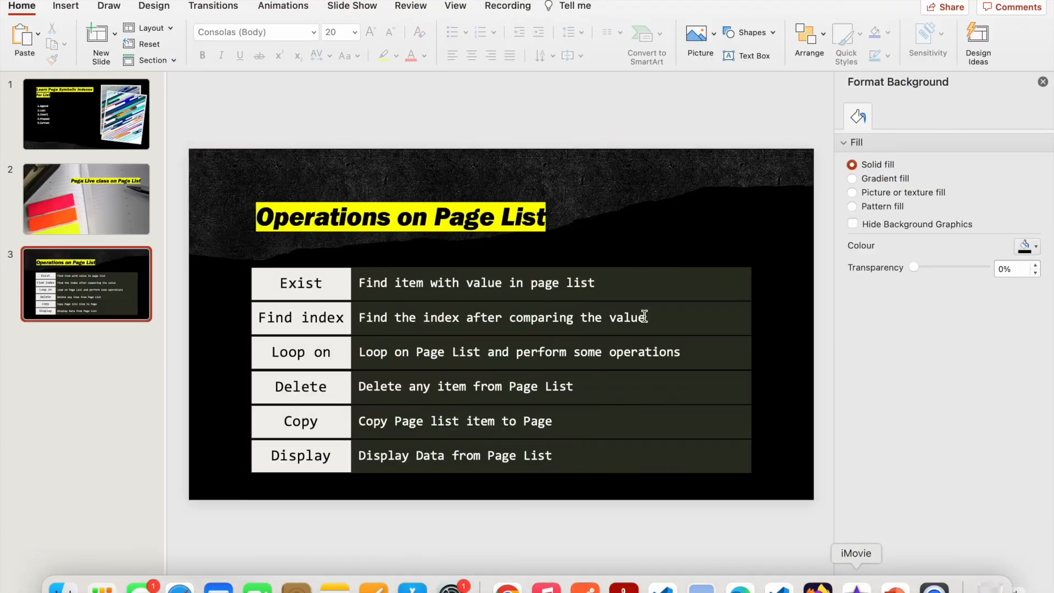
{"action": "left_click", "coordinate": [658, 246]}
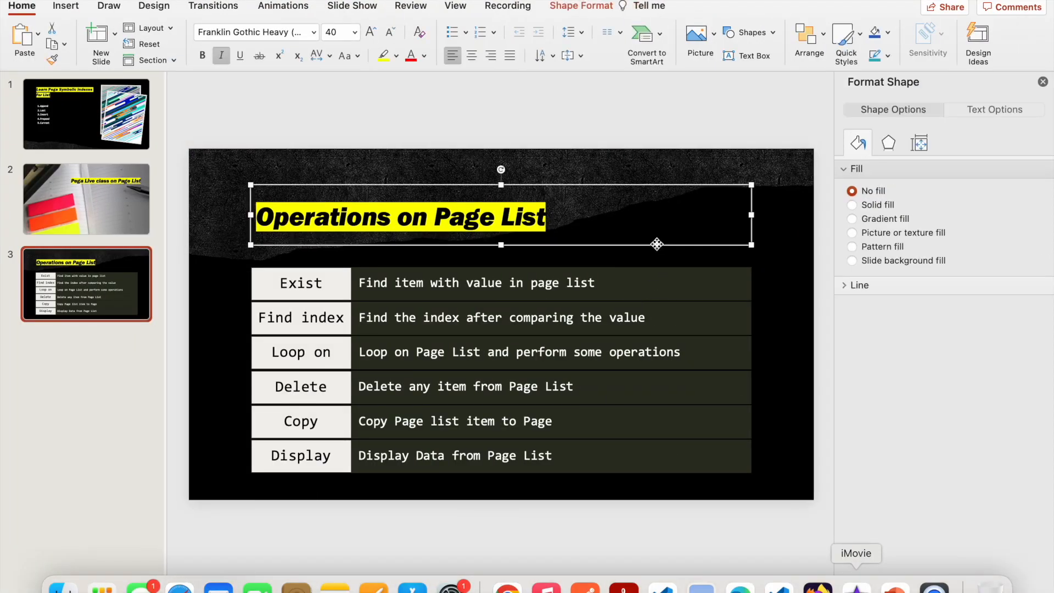
{"action": "left_click", "coordinate": [767, 290]}
{"action": "key", "text": "F4"}
{"action": "key", "text": "F4"}
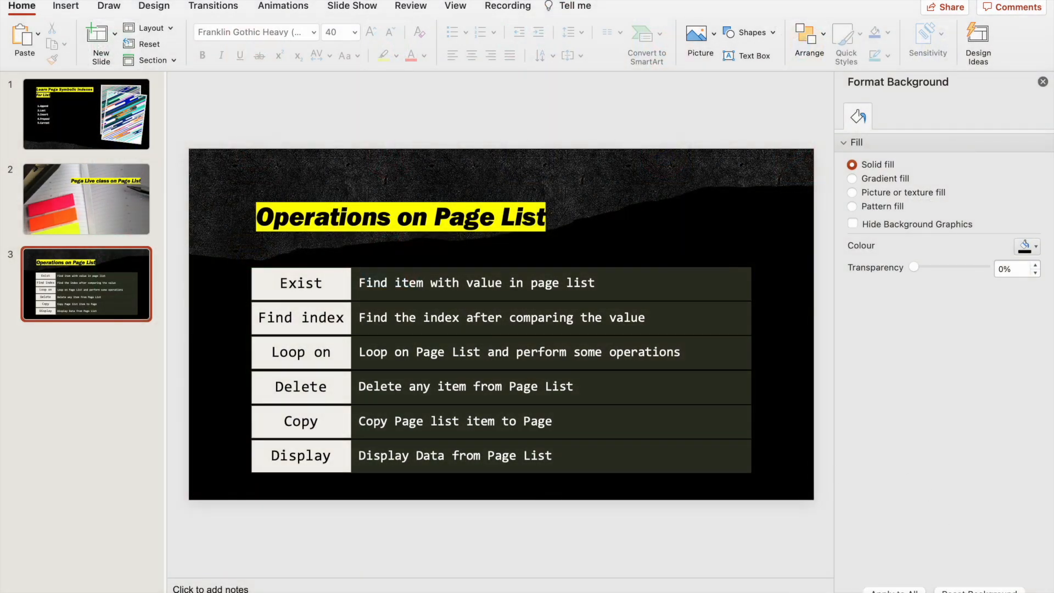
{"action": "key", "text": "shift+super+Return"}
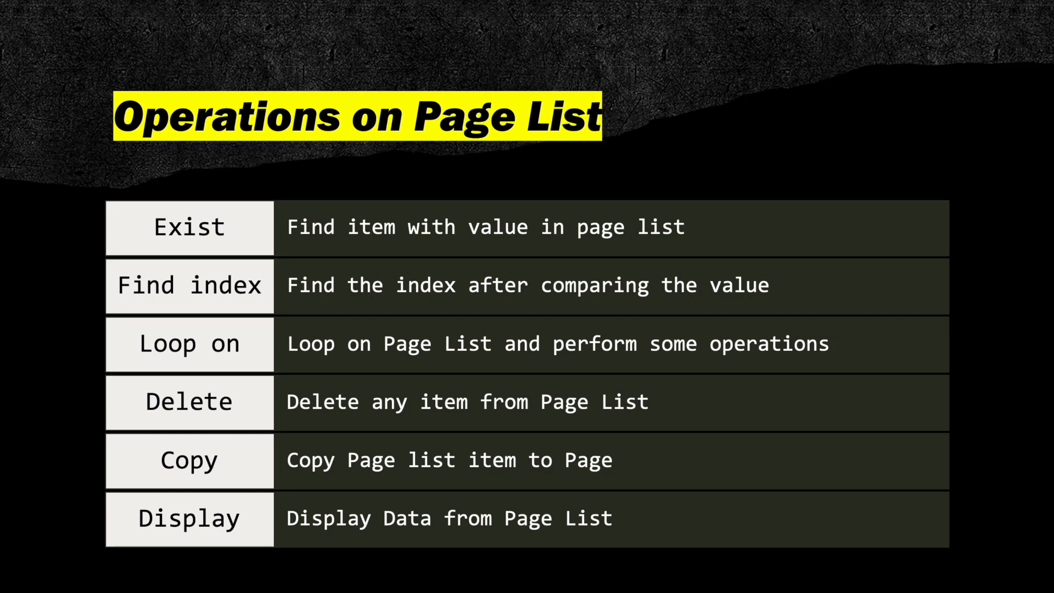
Step: End the slide show and switch to the Google Meet call
{"action": "key", "text": "Escape"}
{"action": "key", "text": "F4"}
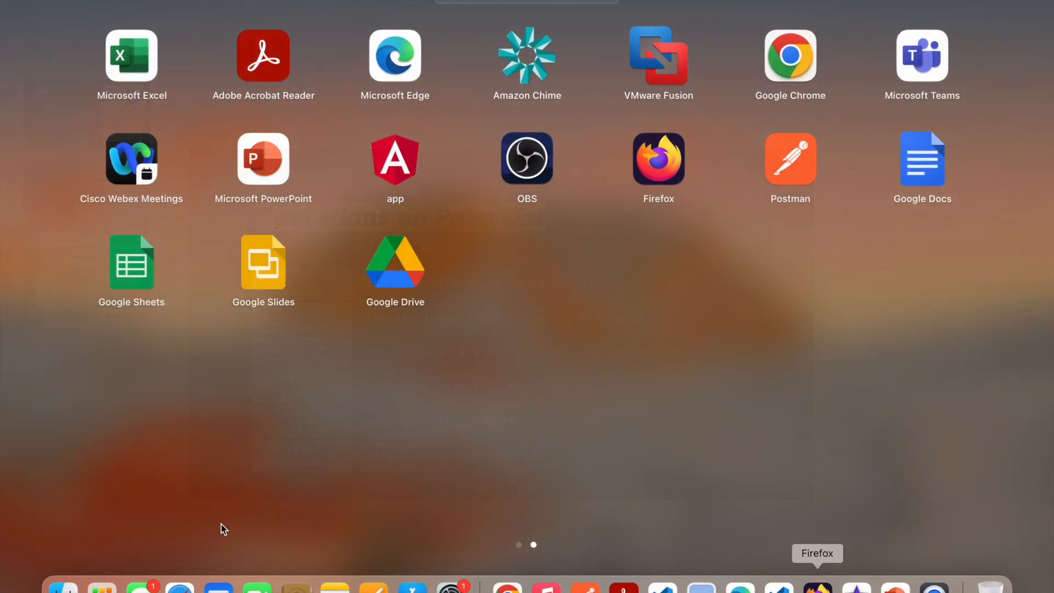
{"action": "left_click", "coordinate": [179, 586]}
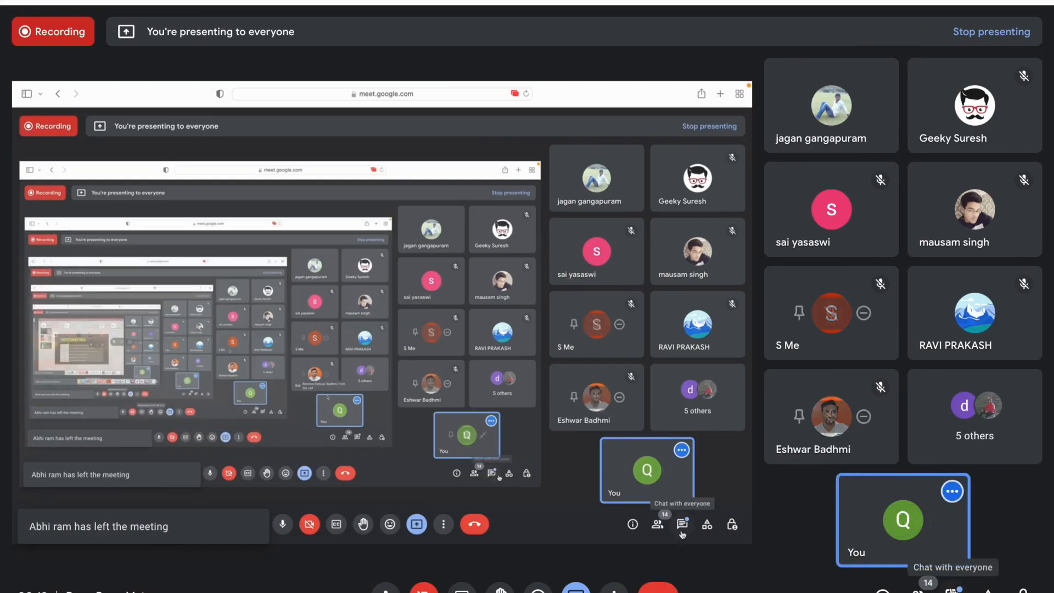
Step: Open the meeting's in-call chat and read the participant's questions about looping two page lists and disabling a table's Delete button
{"action": "left_click", "coordinate": [953, 589]}
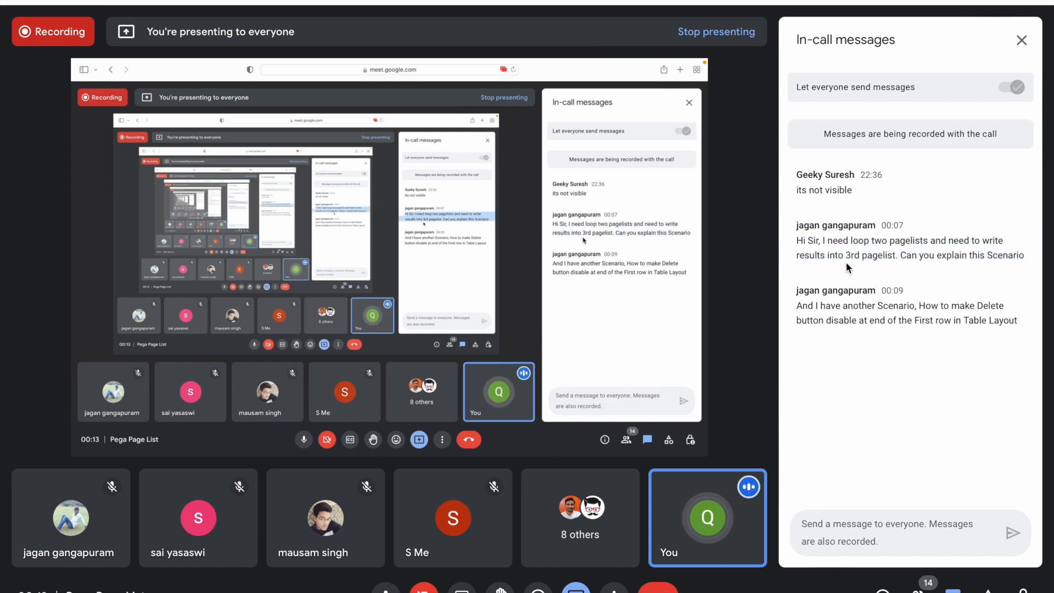
{"action": "triple_click", "coordinate": [910, 317]}
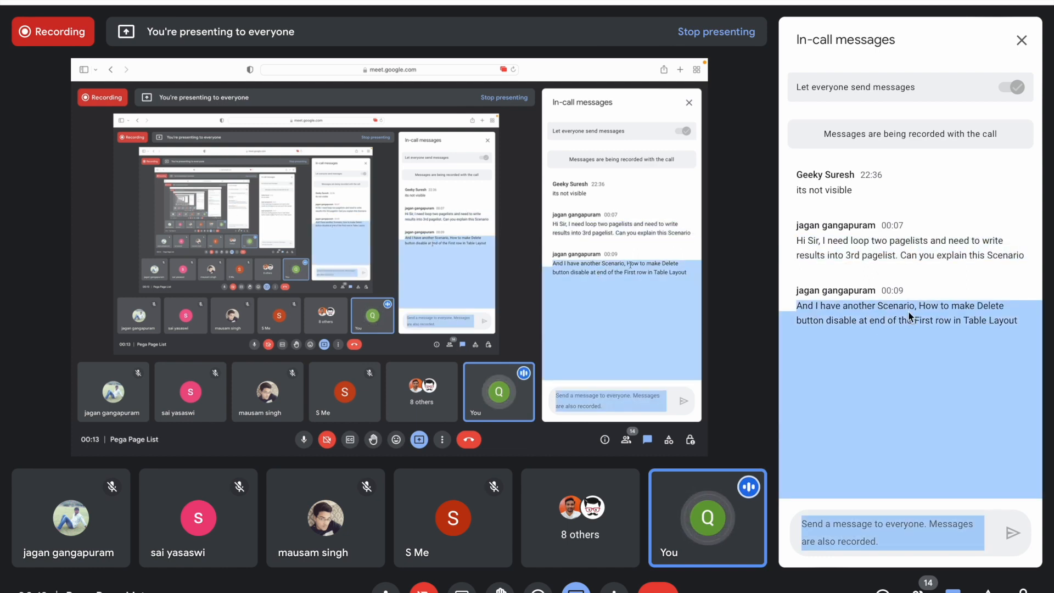
{"action": "left_click", "coordinate": [910, 317]}
{"action": "triple_click", "coordinate": [831, 255]}
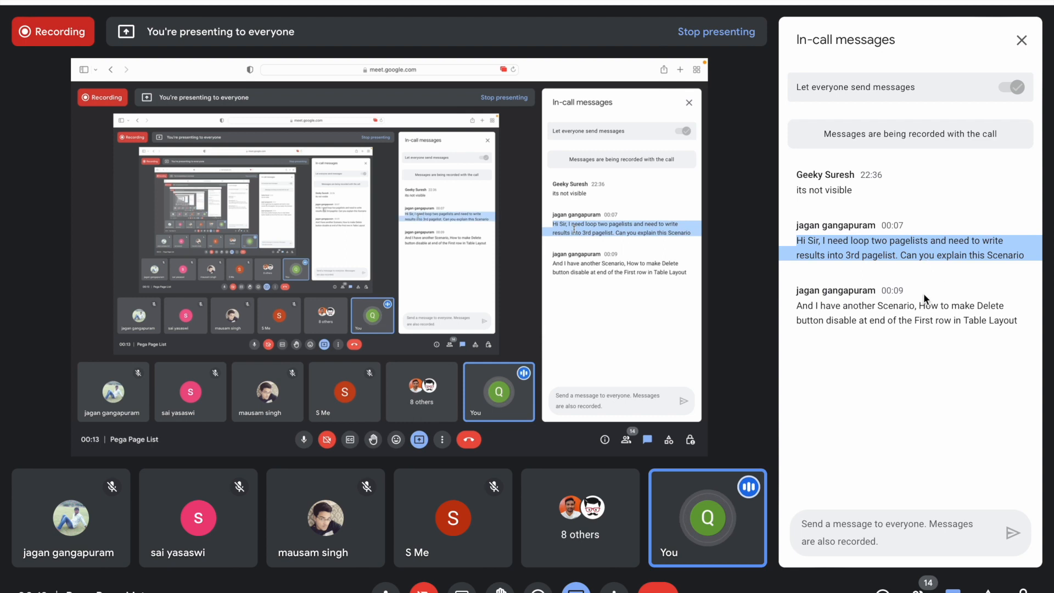
{"action": "left_click", "coordinate": [837, 319]}
{"action": "double_click", "coordinate": [837, 319]}
{"action": "left_click", "coordinate": [894, 323]}
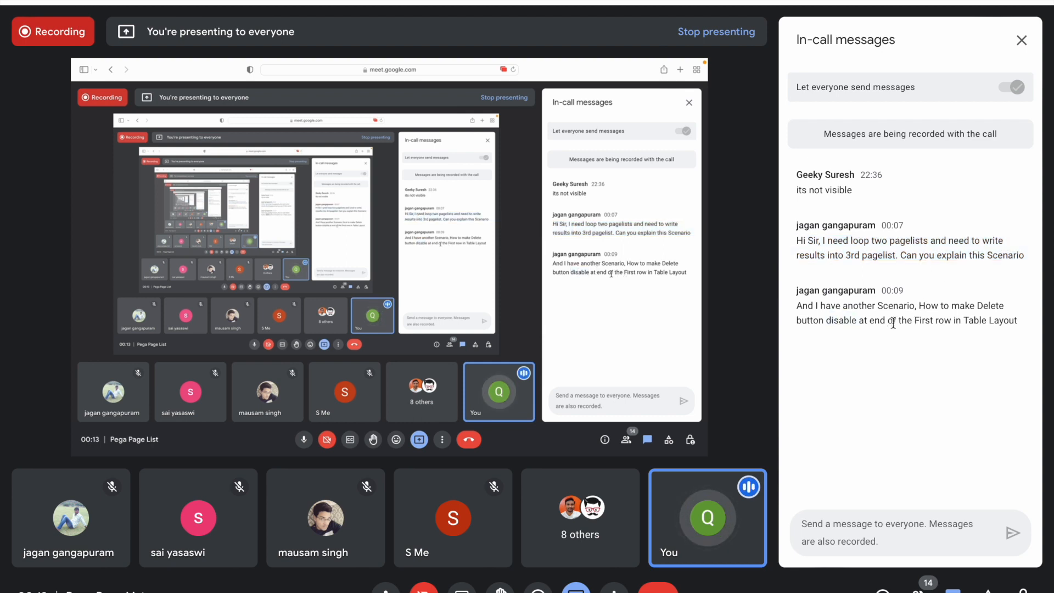
{"action": "triple_click", "coordinate": [893, 323]}
{"action": "triple_click", "coordinate": [893, 323]}
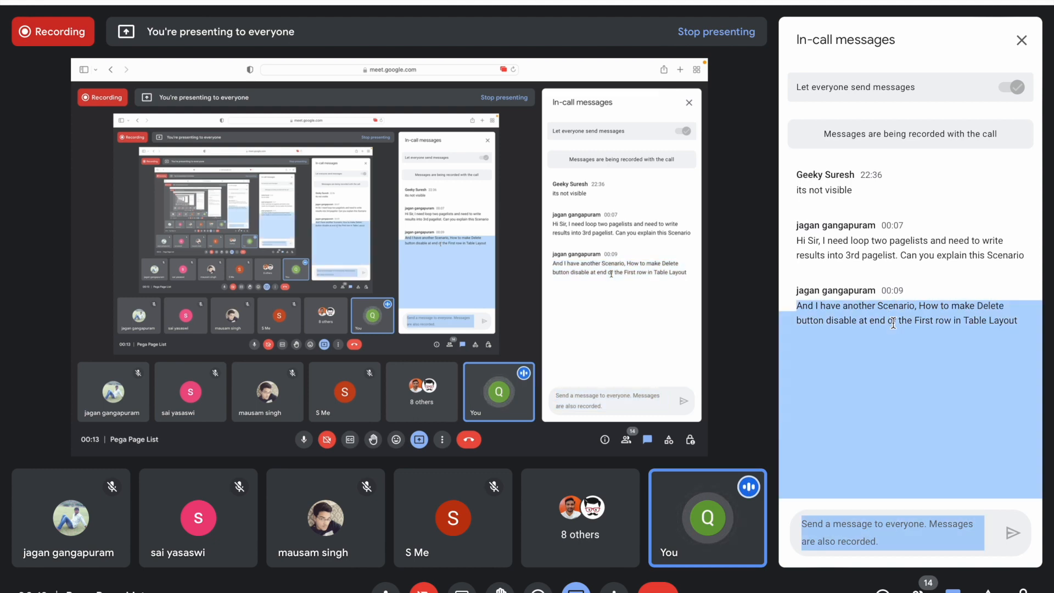
{"action": "left_click", "coordinate": [906, 395]}
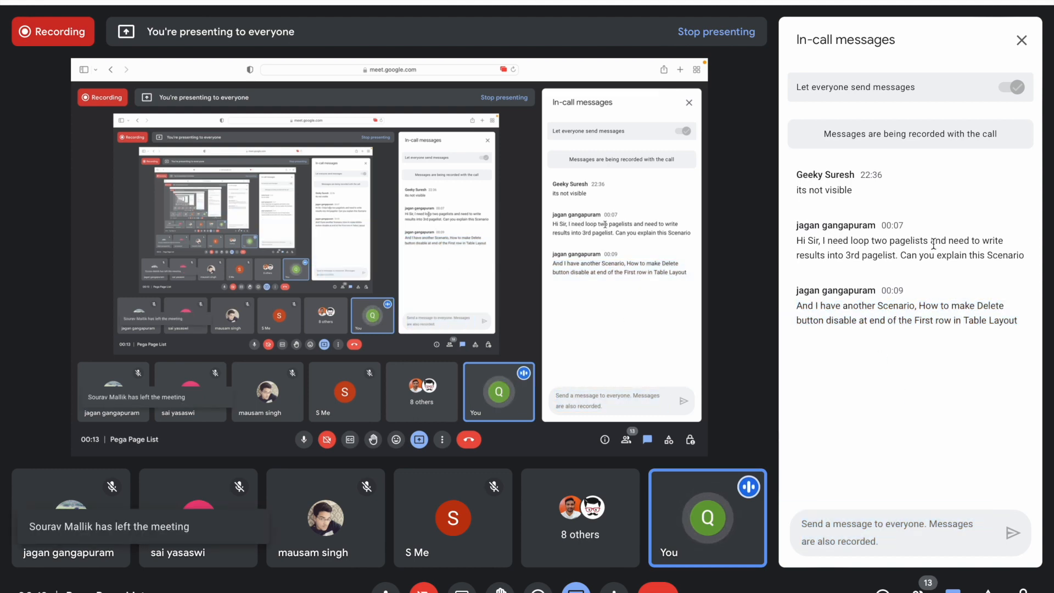
{"action": "double_click", "coordinate": [873, 256]}
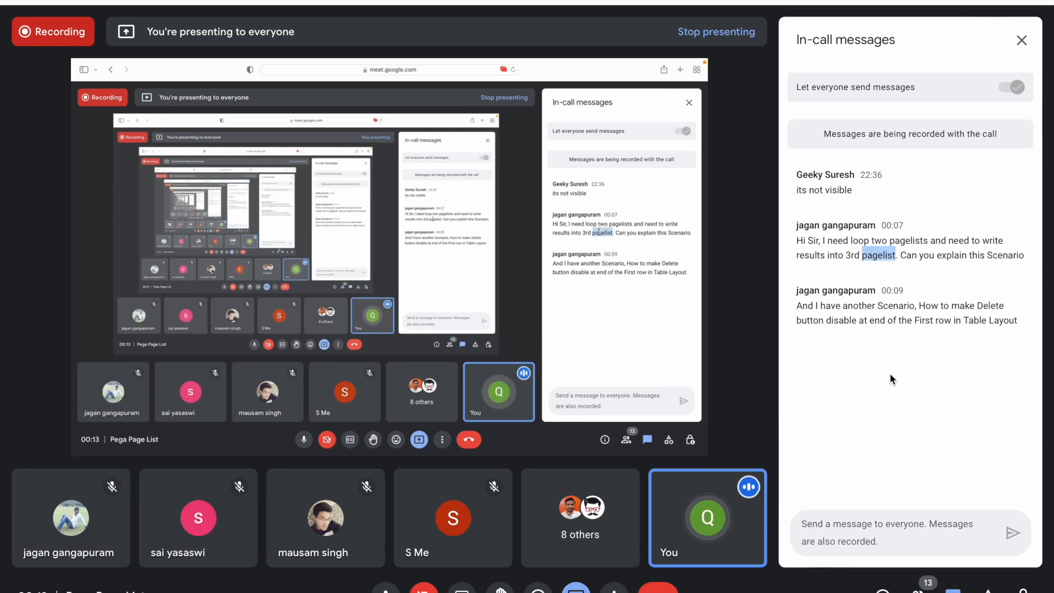
Step: Switch to Chrome and examine the nested steps under the For Each Page In loop (step 8) of the SetSalary data transform
{"action": "key", "text": "F4"}
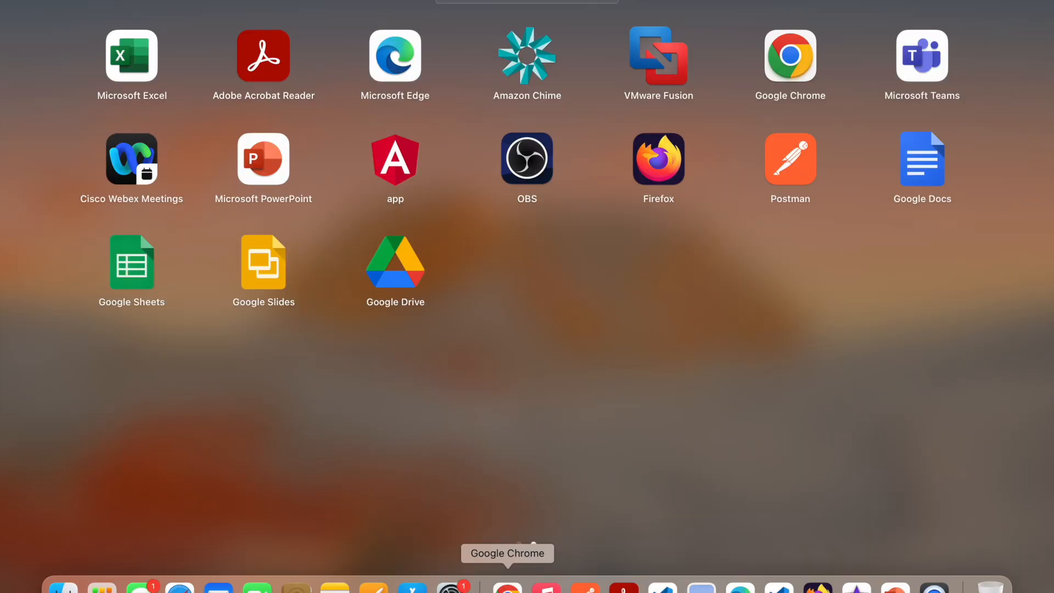
{"action": "left_click", "coordinate": [508, 587]}
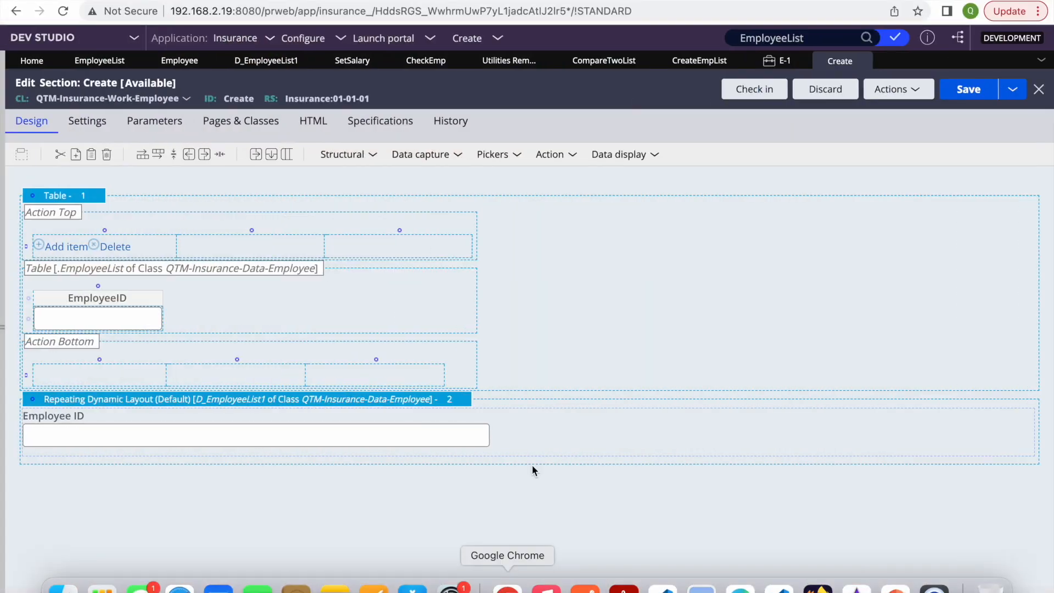
{"action": "left_click", "coordinate": [426, 62]}
{"action": "left_click", "coordinate": [352, 60]}
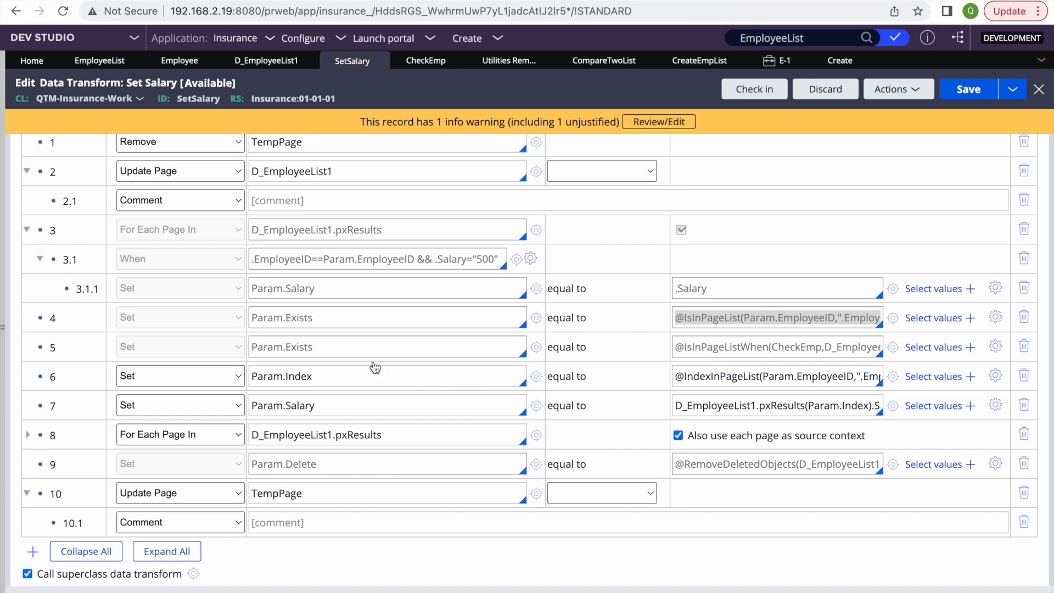
{"action": "left_click", "coordinate": [27, 434]}
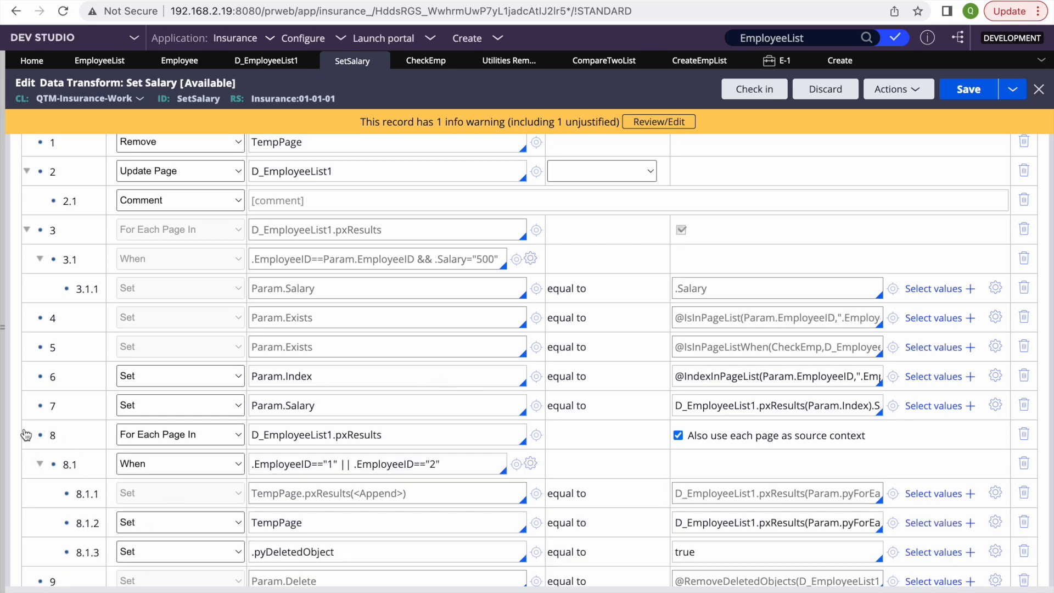
{"action": "scroll", "coordinate": [264, 496], "scroll_direction": "down", "scroll_amount": 3}
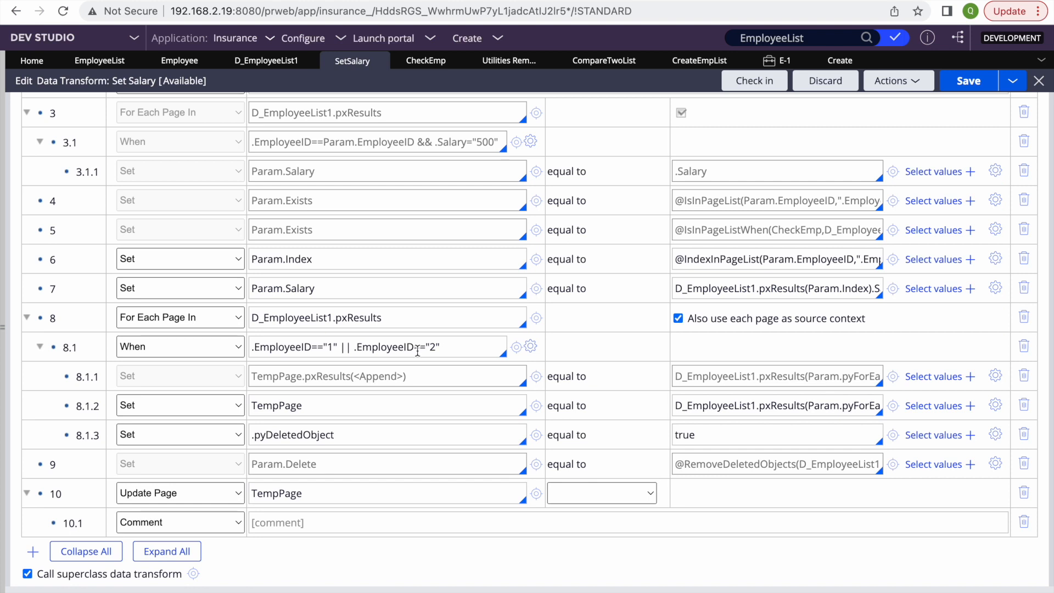
Step: Open the CompareTwoList data transform and add a new Set step directly after step 2.2.1
{"action": "left_click", "coordinate": [604, 61]}
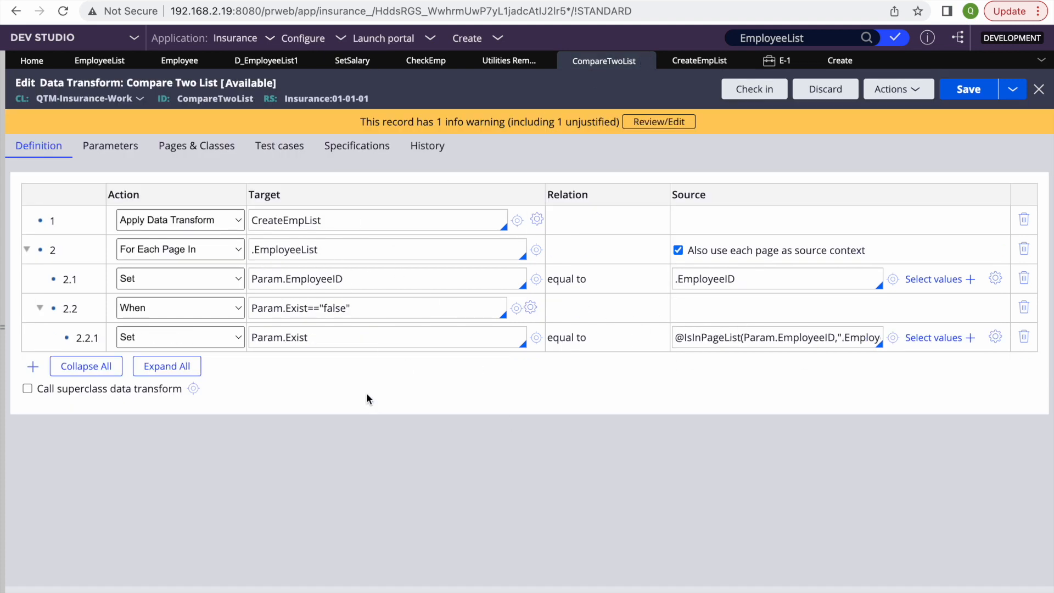
{"action": "right_click", "coordinate": [62, 341]}
{"action": "left_click", "coordinate": [104, 379]}
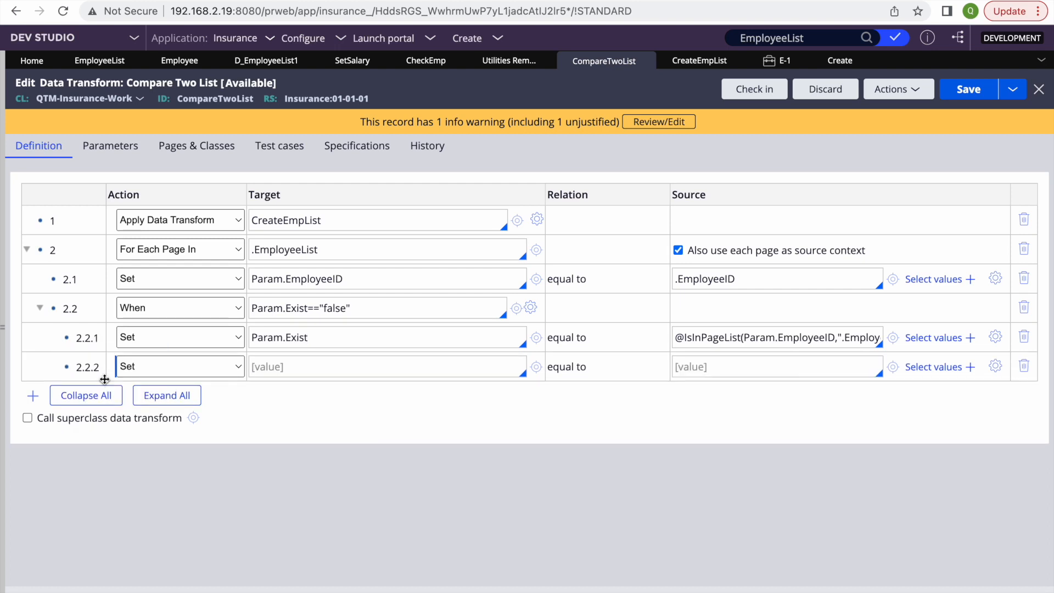
Step: Review the .EmployeeList loop, the Param.EmployeeID target and the full IsInPageList expression in step 2.2.1
{"action": "double_click", "coordinate": [279, 249]}
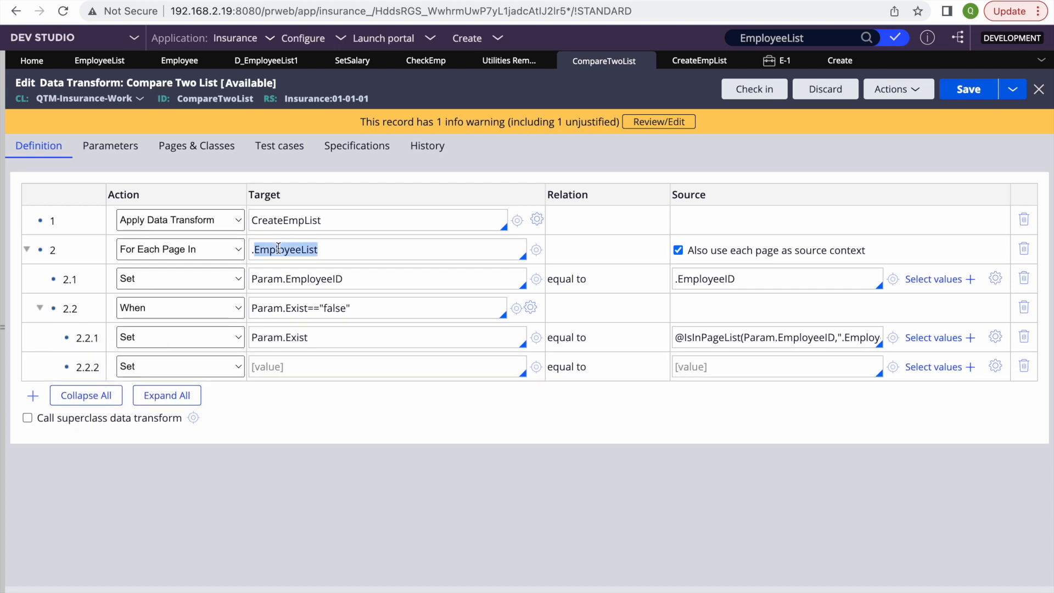
{"action": "left_click", "coordinate": [868, 337]}
{"action": "type", "text": "loyeeID\","}
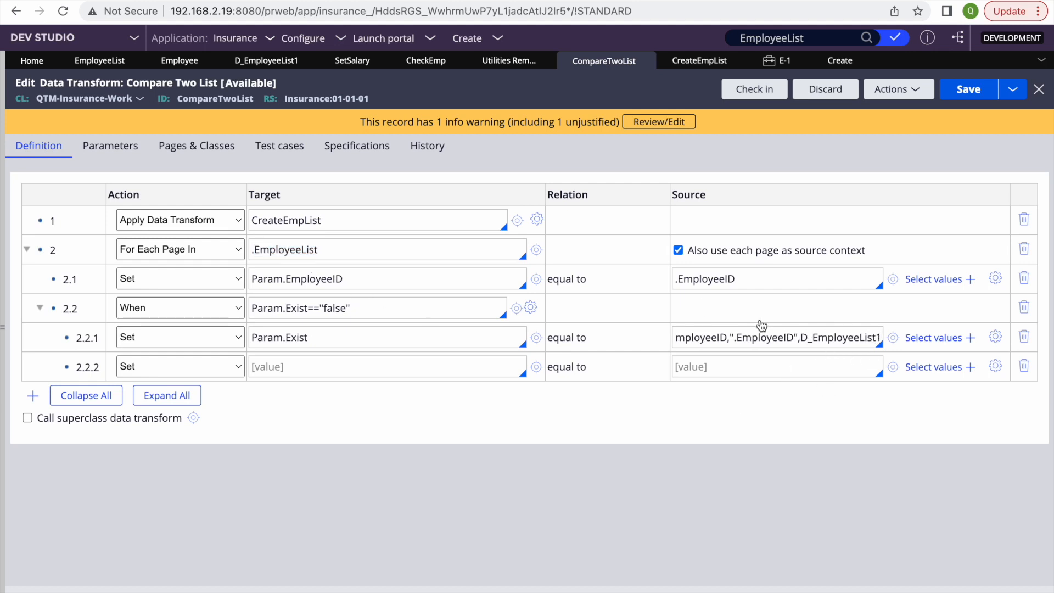
{"action": "double_click", "coordinate": [318, 279]}
{"action": "left_click", "coordinate": [294, 360]}
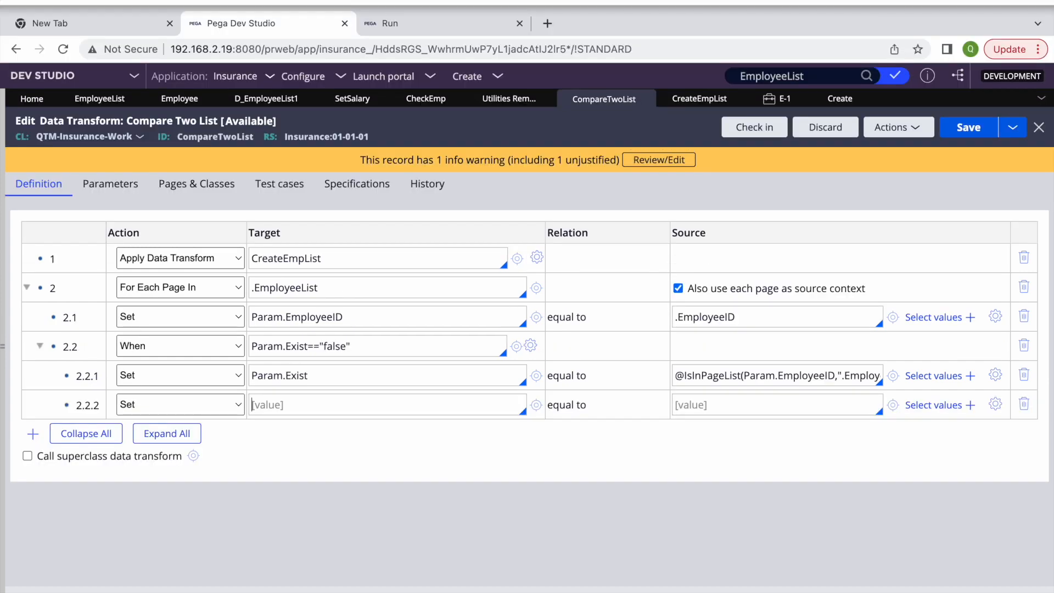
{"action": "left_click", "coordinate": [936, 1]}
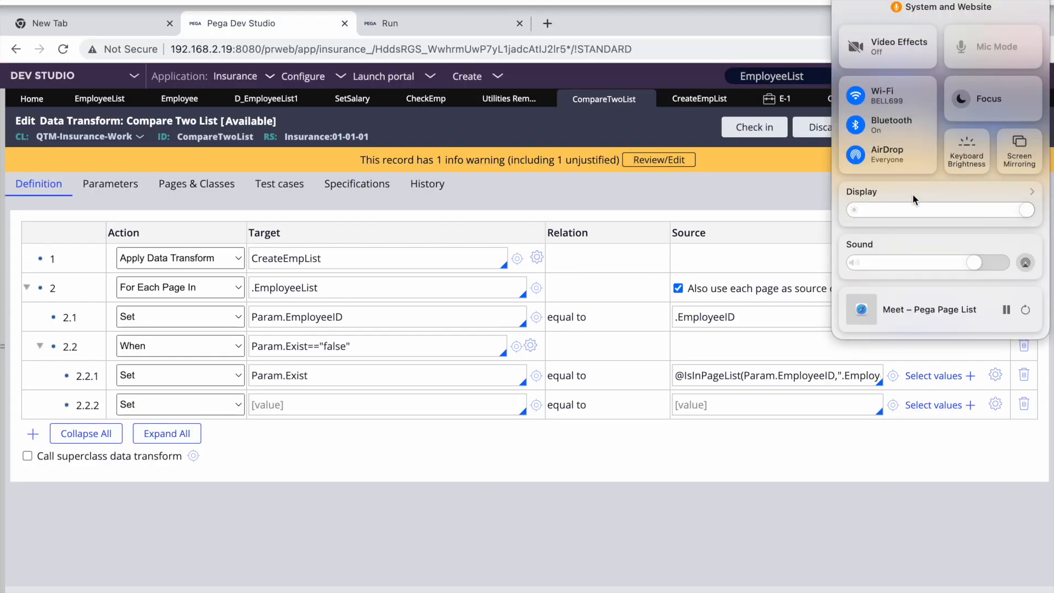
{"action": "left_click", "coordinate": [911, 266]}
{"action": "left_click", "coordinate": [746, 502]}
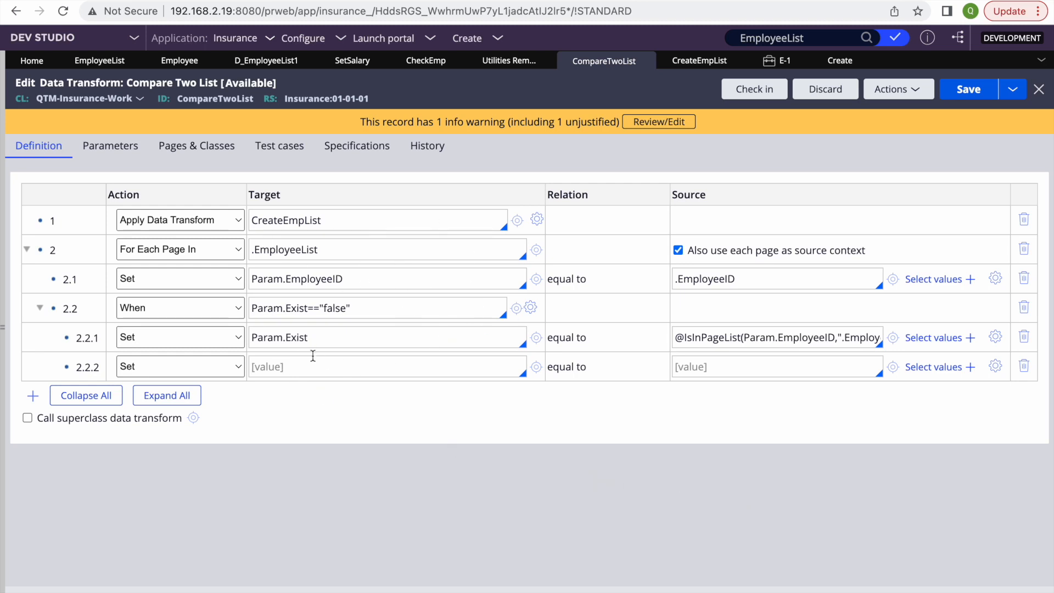
Step: Try using TempPage.pxResults(<Append>) as the target of step 2.2.2, then clear the field
{"action": "double_click", "coordinate": [311, 286]}
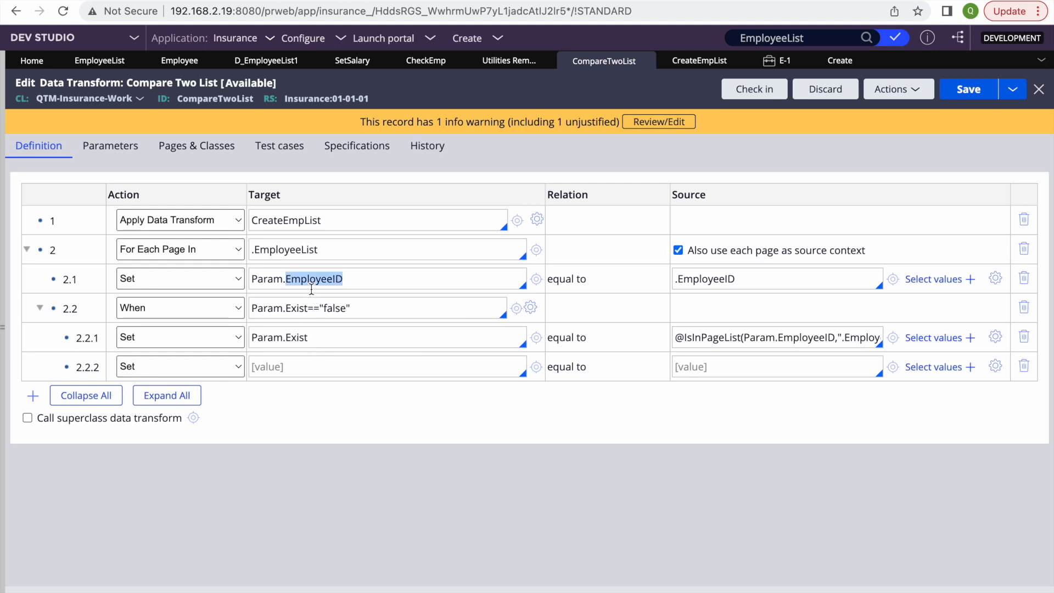
{"action": "double_click", "coordinate": [868, 336]}
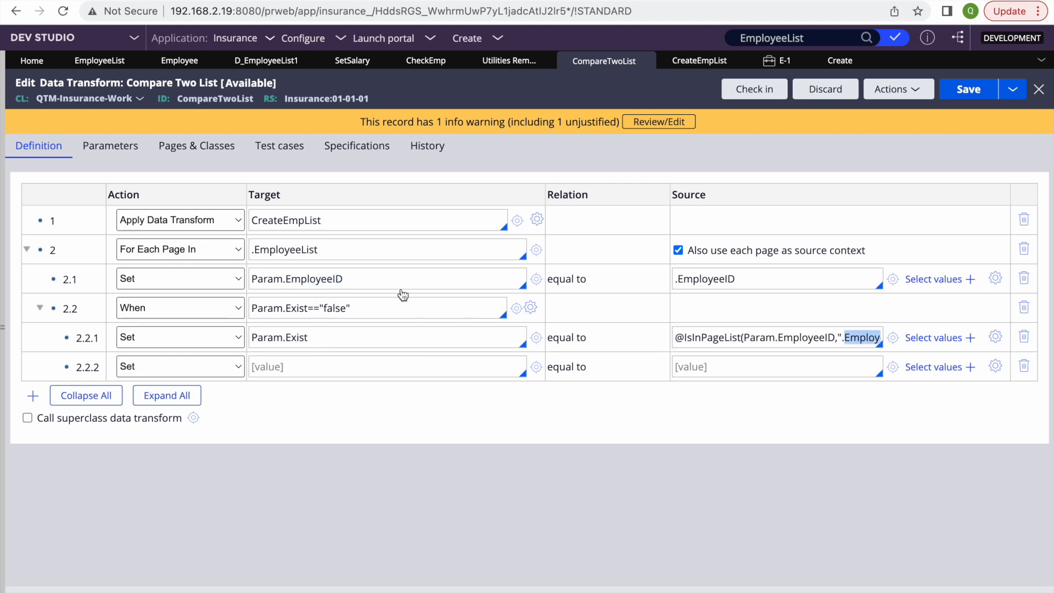
{"action": "left_click", "coordinate": [345, 375]}
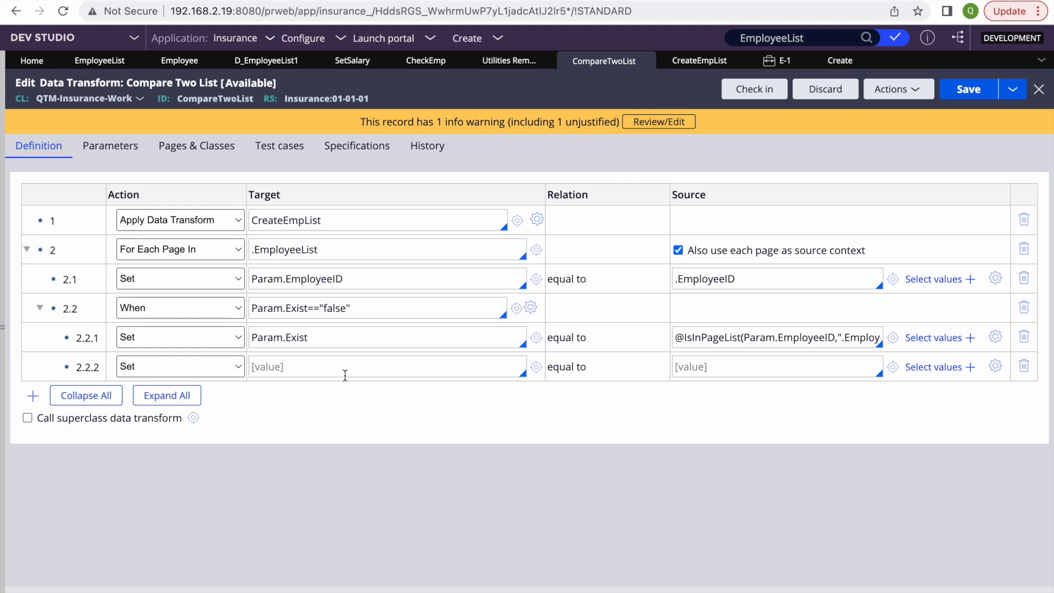
{"action": "type", "text": "Temp"}
{"action": "type", "text": "age.pxR"}
{"action": "key", "text": "BackSpace"}
{"action": "key", "text": "BackSpace"}
{"action": "key", "text": "BackSpace"}
{"action": "type", "text": "pxResul;ts"}
{"action": "key", "text": "BackSpace"}
{"action": "key", "text": "BackSpace"}
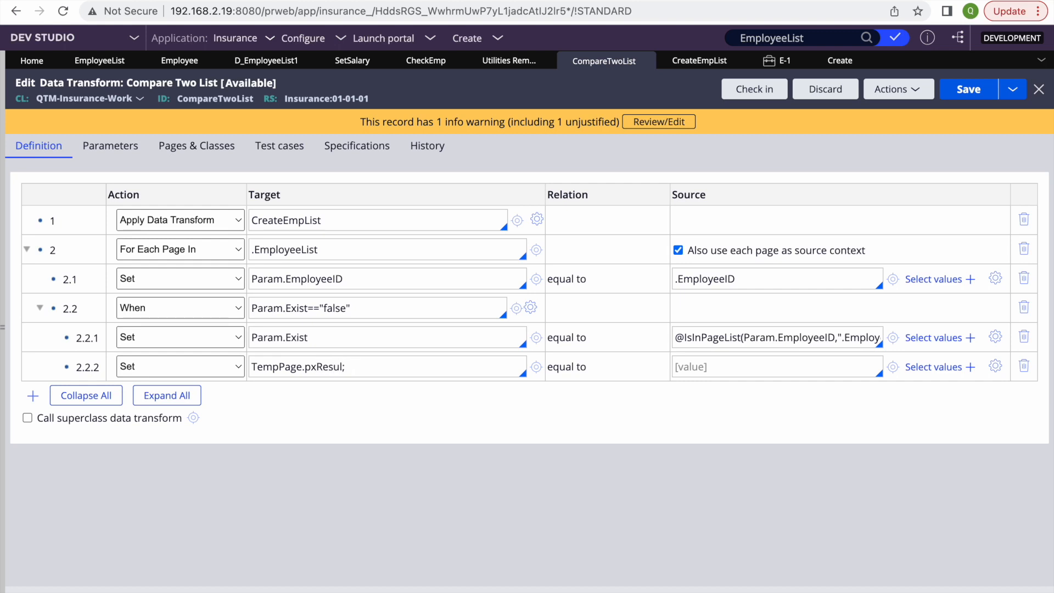
{"action": "type", "text": "ts()<>aPPEND"}
{"action": "key", "text": "BackSpace"}
{"action": "key", "text": "BackSpace"}
{"action": "key", "text": "BackSpace"}
{"action": "key", "text": "BackSpace"}
{"action": "key", "text": "BackSpace"}
{"action": "key", "text": "BackSpace"}
{"action": "type", "text": "aPPEND"}
{"action": "key", "text": "BackSpace"}
{"action": "key", "text": "BackSpace"}
{"action": "key", "text": "BackSpace"}
{"action": "key", "text": "BackSpace"}
{"action": "key", "text": "BackSpace"}
{"action": "key", "text": "BackSpace"}
{"action": "type", "text": "Append"}
{"action": "triple_click", "coordinate": [364, 305]}
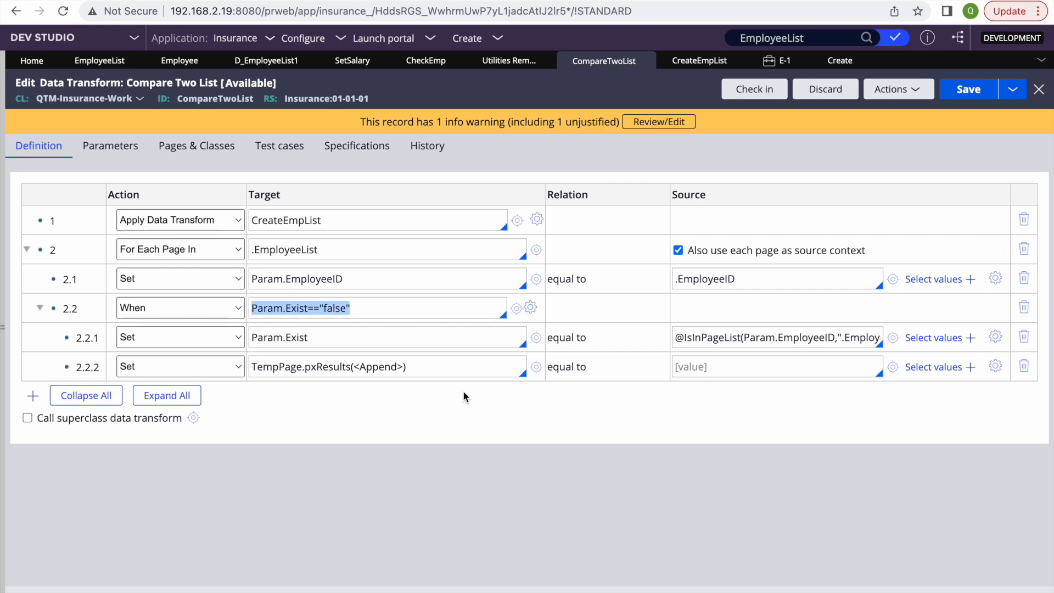
{"action": "left_click", "coordinate": [424, 363]}
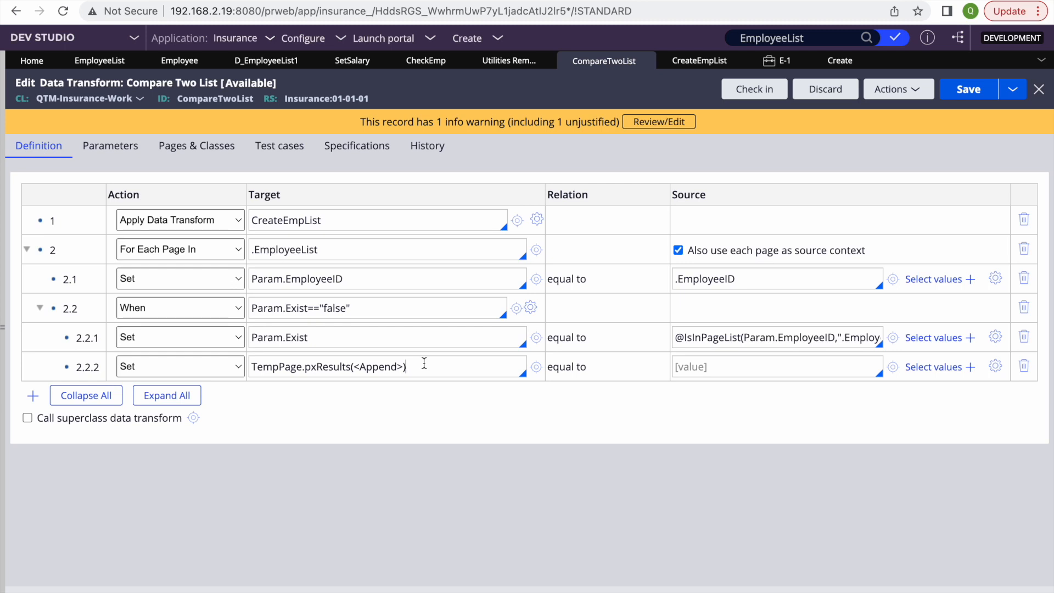
{"action": "key", "text": "super+a"}
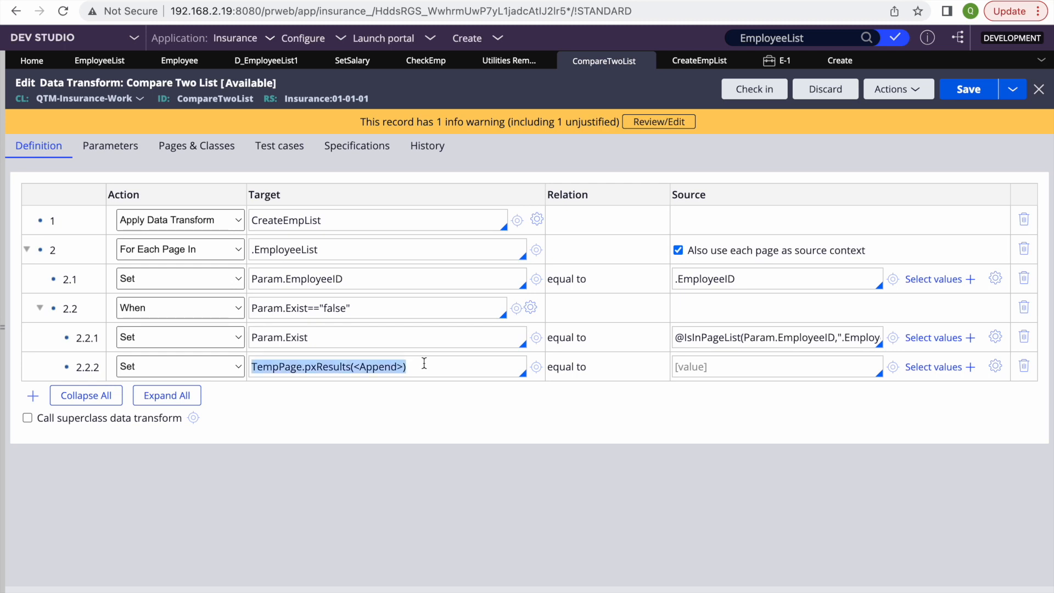
{"action": "key", "text": "BackSpace"}
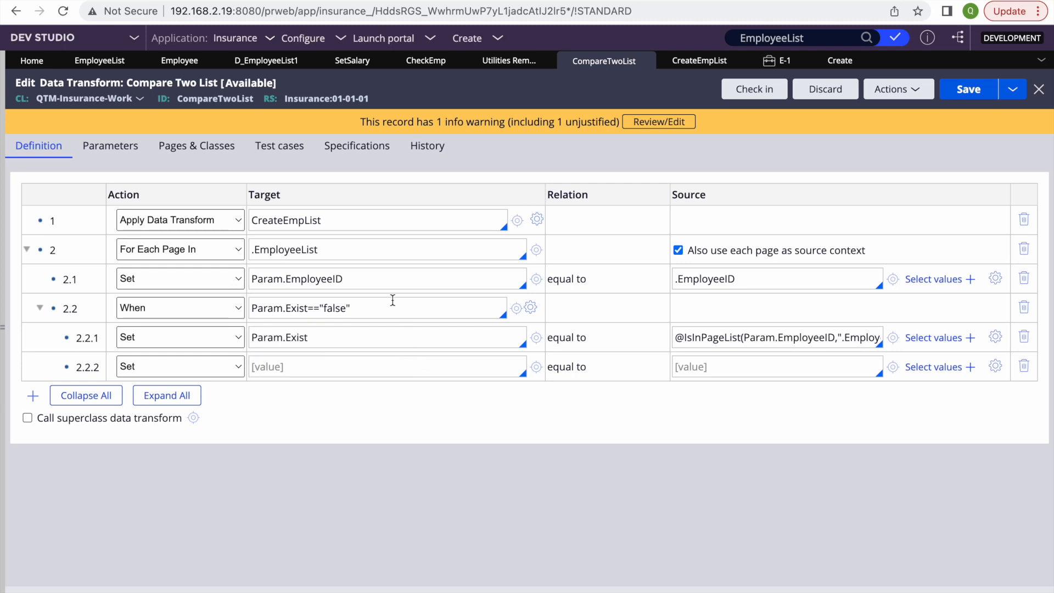
Step: Change step 2.2.2 to a When action with the condition Param.Exist, copied from step 2.2.1's target
{"action": "double_click", "coordinate": [348, 334]}
{"action": "left_click", "coordinate": [198, 372]}
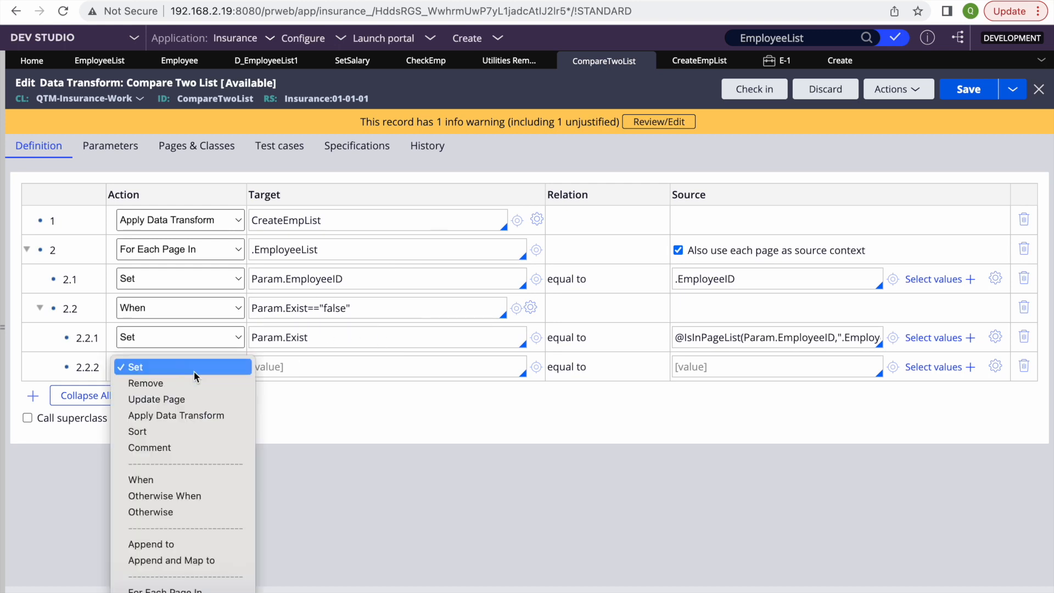
{"action": "left_click", "coordinate": [143, 480]}
{"action": "triple_click", "coordinate": [348, 333]}
{"action": "key", "text": "ctrl+c"}
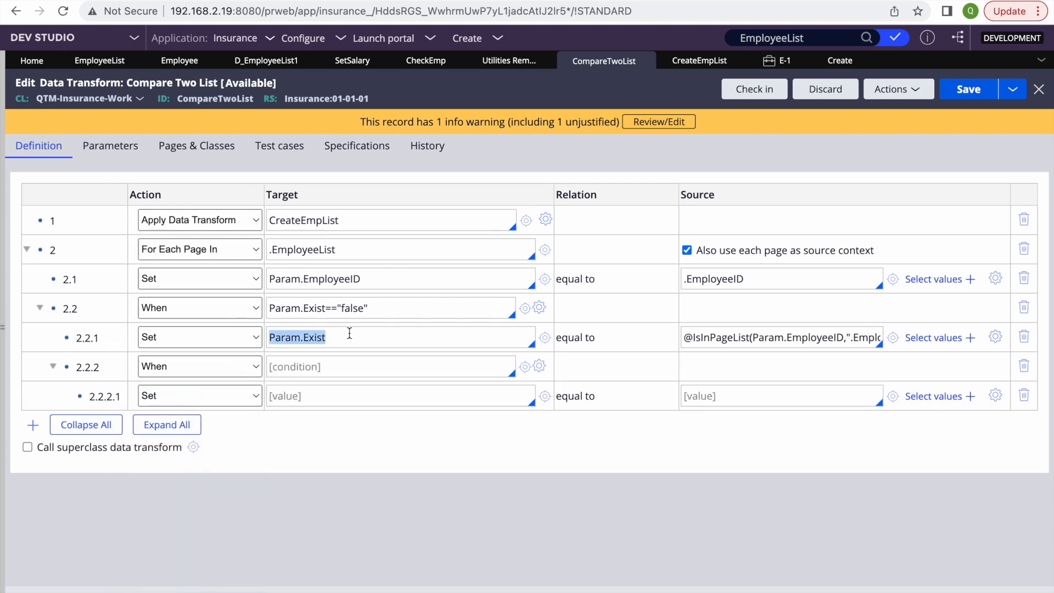
{"action": "left_click", "coordinate": [309, 372]}
{"action": "key", "text": "ctrl+v"}
Step: Set the target of step 2.2.2.1 to .EmployeeID and compare it with the looped list's name in step 2
{"action": "left_click", "coordinate": [293, 393]}
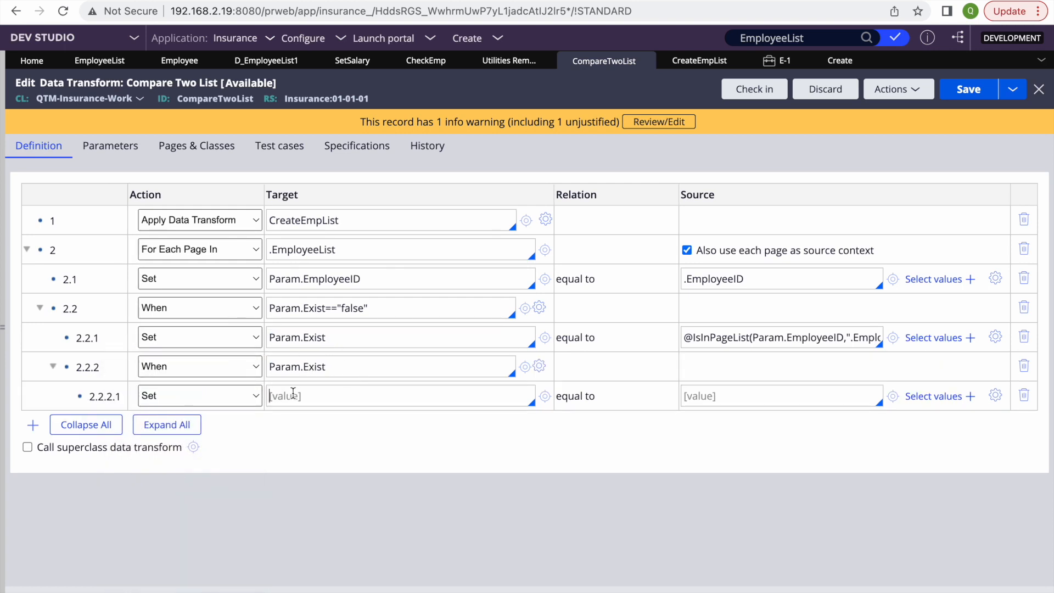
{"action": "type", "text": "."}
{"action": "key", "text": "Down"}
{"action": "key", "text": "Down"}
{"action": "key", "text": "Down"}
{"action": "key", "text": "Up"}
{"action": "key", "text": "Up"}
{"action": "key", "text": "Return"}
{"action": "triple_click", "coordinate": [361, 392]}
{"action": "left_click", "coordinate": [361, 392]}
{"action": "double_click", "coordinate": [293, 248]}
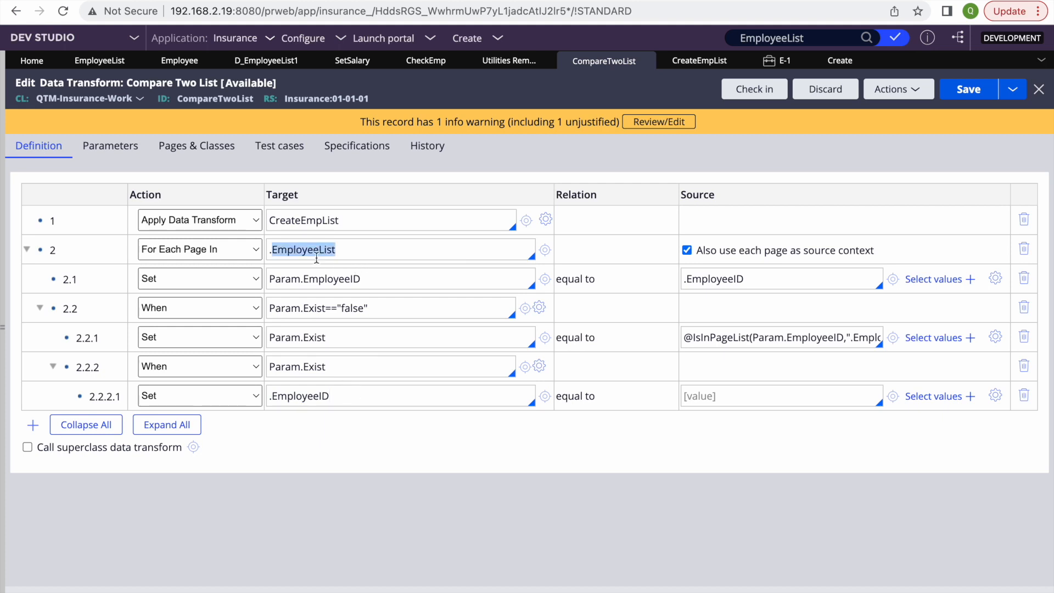
{"action": "double_click", "coordinate": [351, 392]}
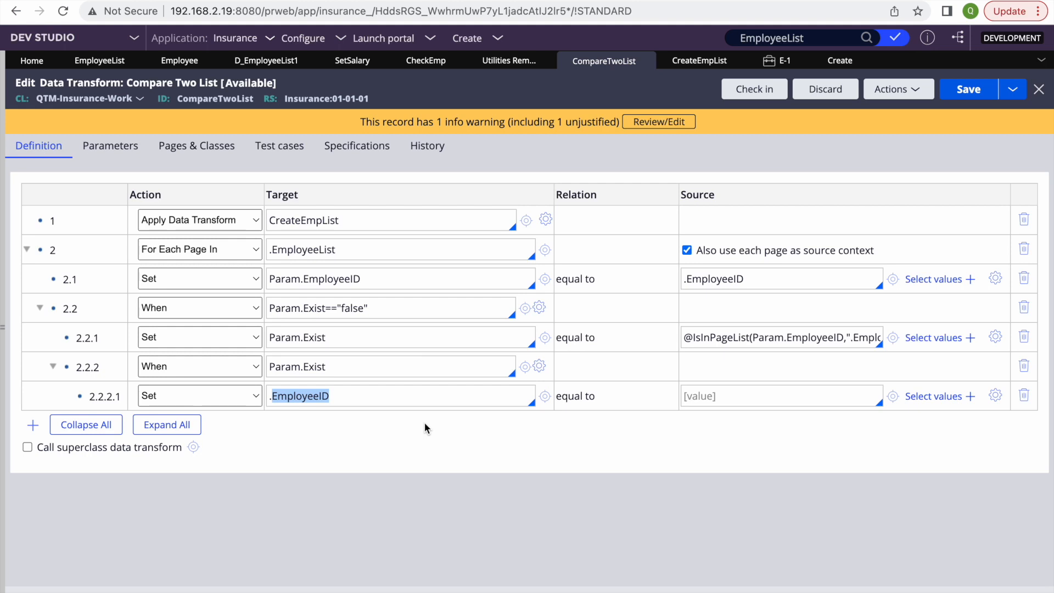
{"action": "double_click", "coordinate": [324, 392]}
{"action": "double_click", "coordinate": [349, 398]}
Step: Replace step 2.2.2.1's target with .EmployeeList, copied from step 2, and prefix it with Primary
{"action": "double_click", "coordinate": [306, 252]}
{"action": "key", "text": "ctrl+c"}
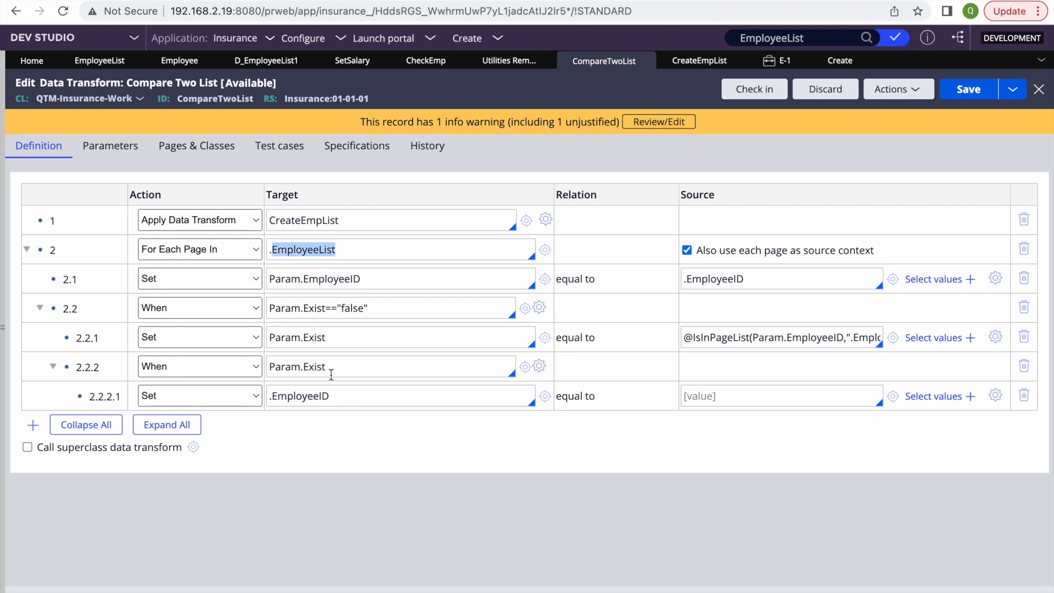
{"action": "double_click", "coordinate": [305, 396]}
{"action": "key", "text": "ctrl+v"}
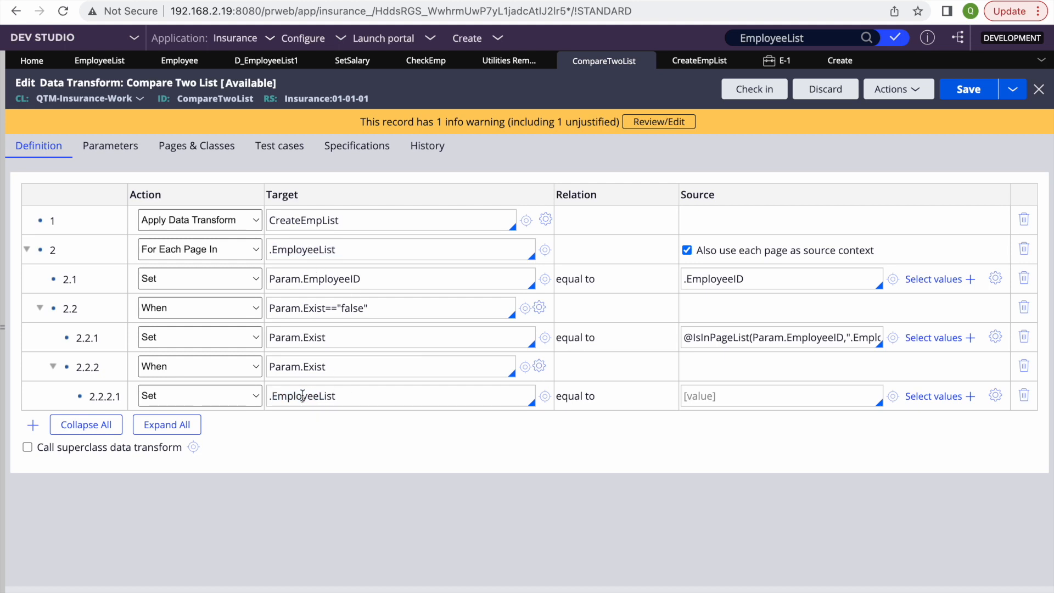
{"action": "left_click", "coordinate": [270, 396]}
{"action": "type", "text": "Prui"}
{"action": "key", "text": "BackSpace"}
{"action": "key", "text": "BackSpace"}
{"action": "type", "text": "imary"}
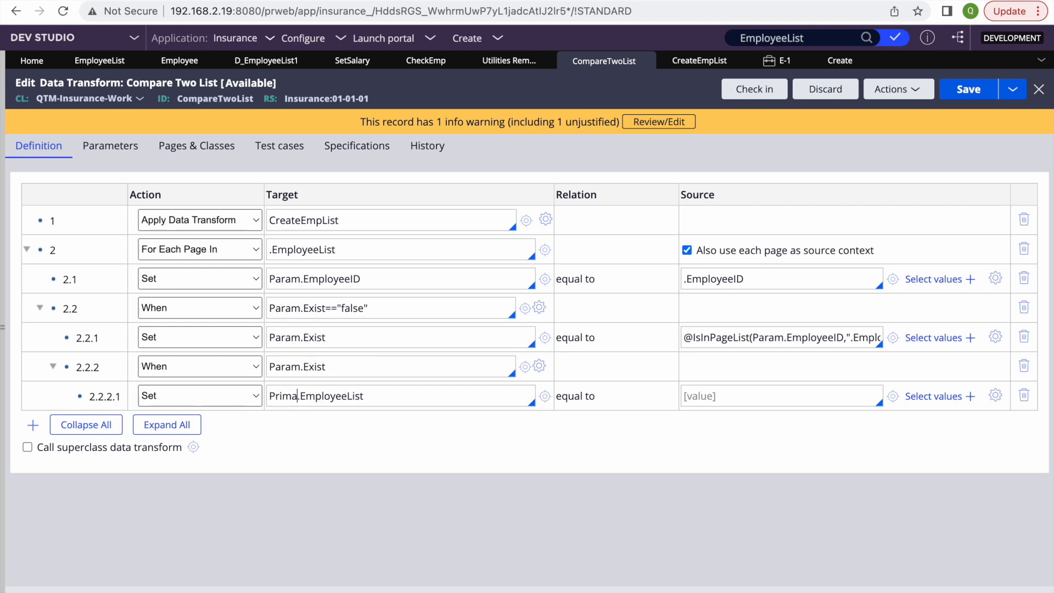
Step: Extend step 2.2.2.1's target to Primary.EmployeeList(<Append>).EmployeeID
{"action": "left_click", "coordinate": [405, 390]}
{"action": "type", "text": "(<A>)"}
{"action": "key", "text": "Left"}
{"action": "key", "text": "Left"}
{"action": "type", "text": "ppend"}
{"action": "key", "text": "End"}
{"action": "type", "text": ".EmployeeId"}
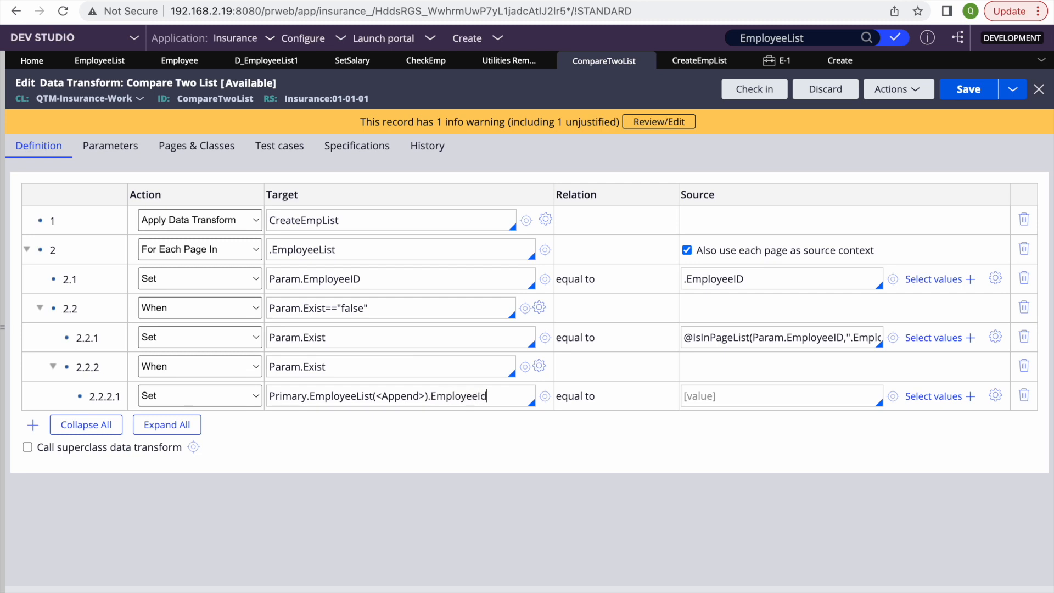
{"action": "key", "text": "BackSpace"}
{"action": "type", "text": "D"}
Step: Set the source of step 2.2.2.1 to the sample text "asjhfgsddfj" and save the data transform
{"action": "left_click", "coordinate": [748, 397]}
{"action": "type", "text": "\"\""}
{"action": "type", "text": "asjhfgsddfj"}
{"action": "left_click", "coordinate": [968, 92]}
{"action": "left_click", "coordinate": [284, 398]}
{"action": "double_click", "coordinate": [285, 399]}
{"action": "left_click", "coordinate": [365, 398]}
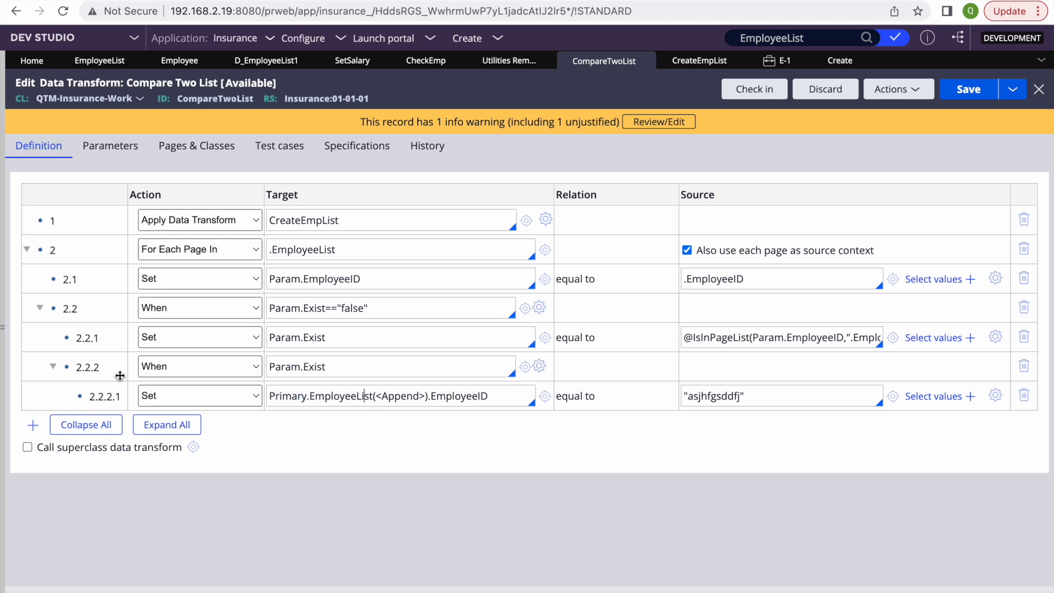
{"action": "right_click", "coordinate": [41, 244]}
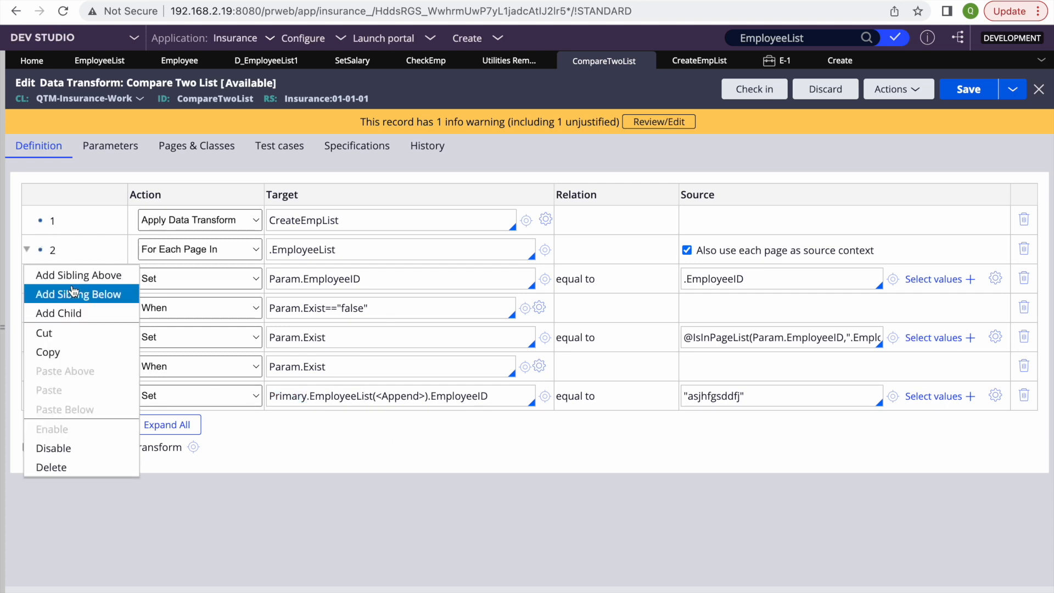
{"action": "left_click", "coordinate": [417, 560]}
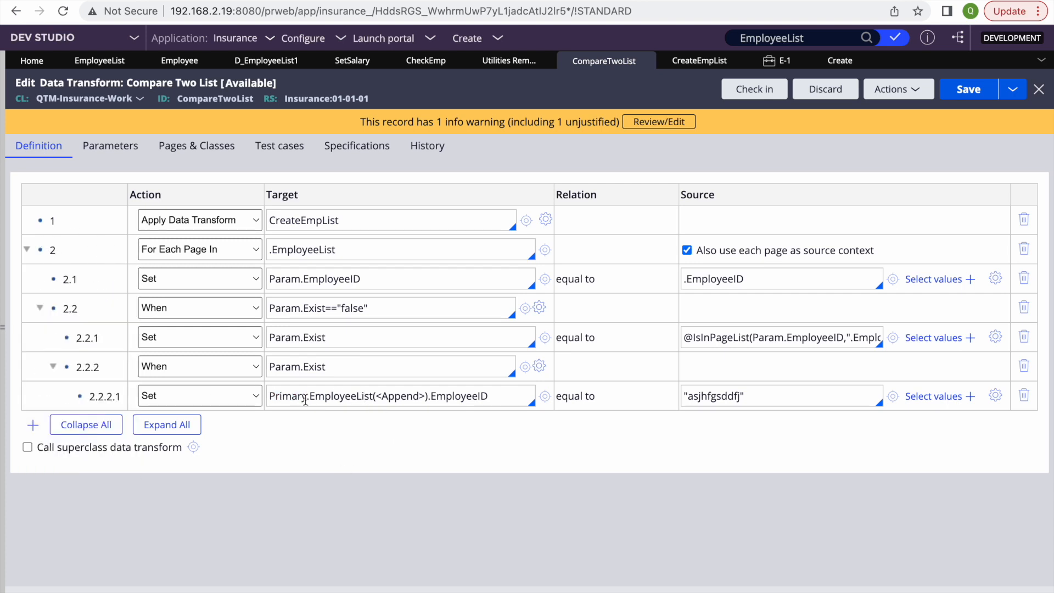
{"action": "double_click", "coordinate": [721, 394]}
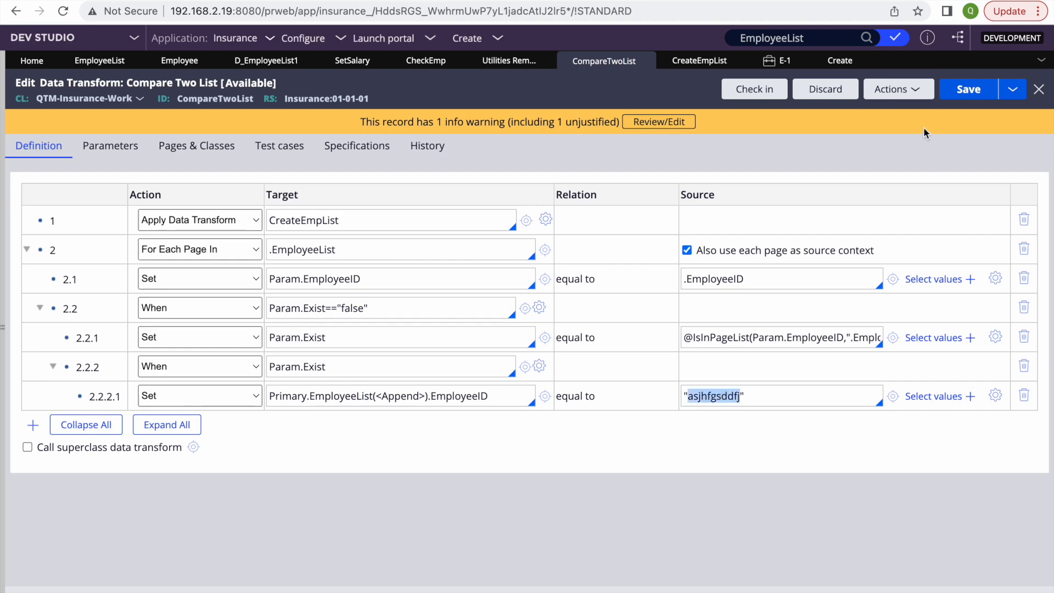
Step: Run the CompareTwoList data transform on an empty test page with tracing started
{"action": "left_click", "coordinate": [898, 89]}
{"action": "left_click", "coordinate": [870, 107]}
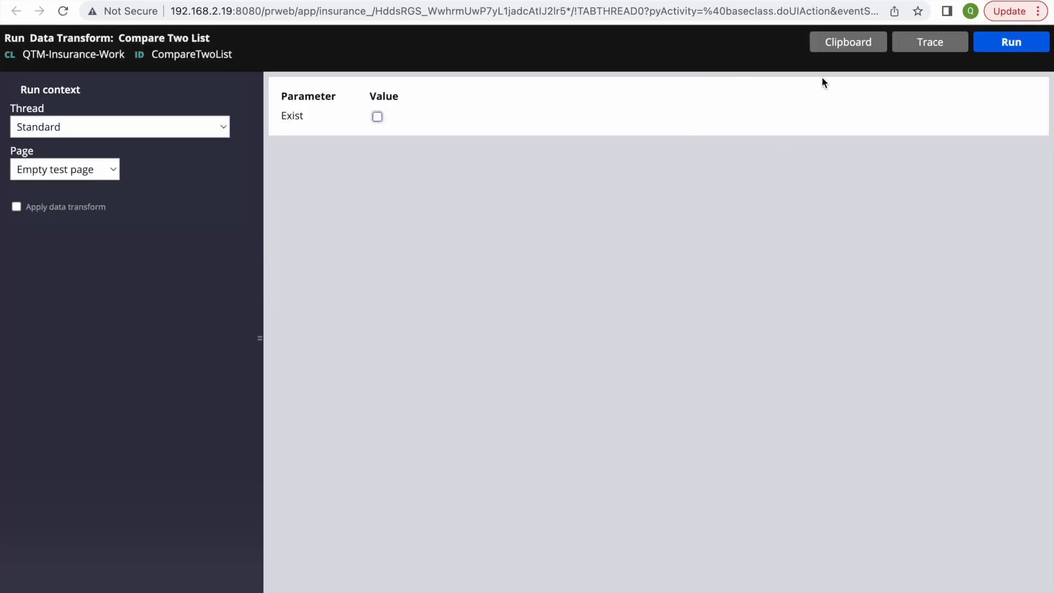
{"action": "left_click", "coordinate": [944, 41]}
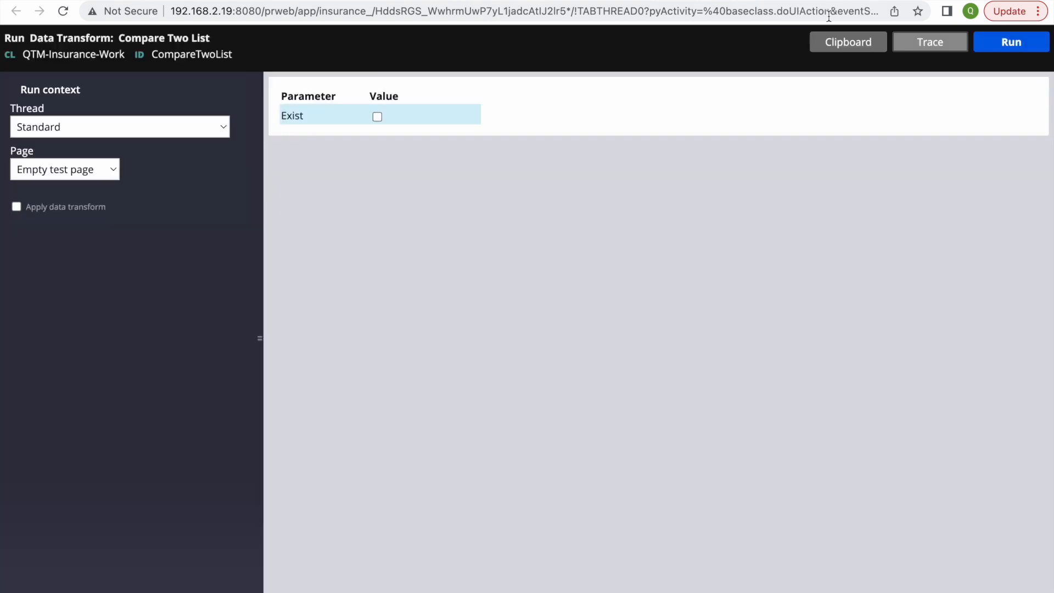
{"action": "left_click", "coordinate": [1031, 43]}
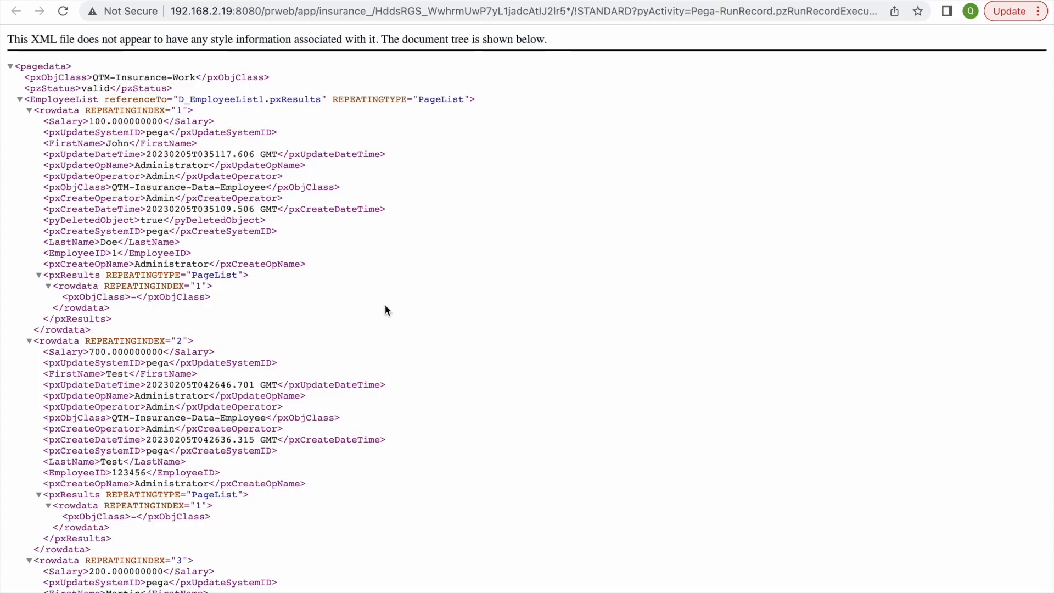
Step: Examine the EmployeeList rows in the run output for an appended entry with EmployeeID asjhfgsddfj
{"action": "scroll", "coordinate": [386, 309], "scroll_direction": "down", "scroll_amount": 20}
{"action": "scroll", "coordinate": [386, 309], "scroll_direction": "up", "scroll_amount": 10}
{"action": "scroll", "coordinate": [386, 309], "scroll_direction": "down", "scroll_amount": 12}
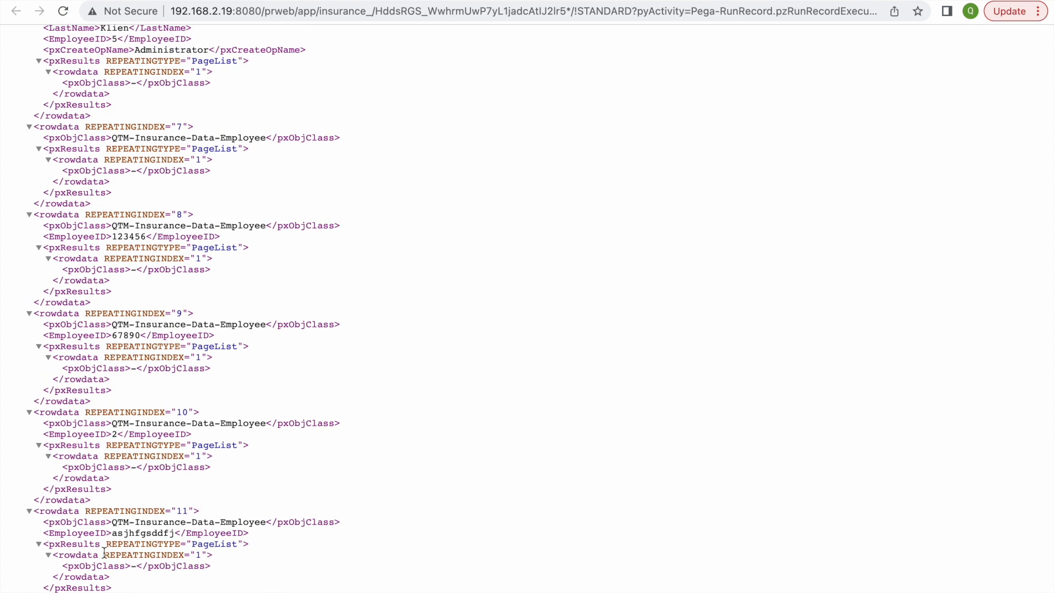
{"action": "double_click", "coordinate": [182, 512]}
{"action": "triple_click", "coordinate": [126, 532]}
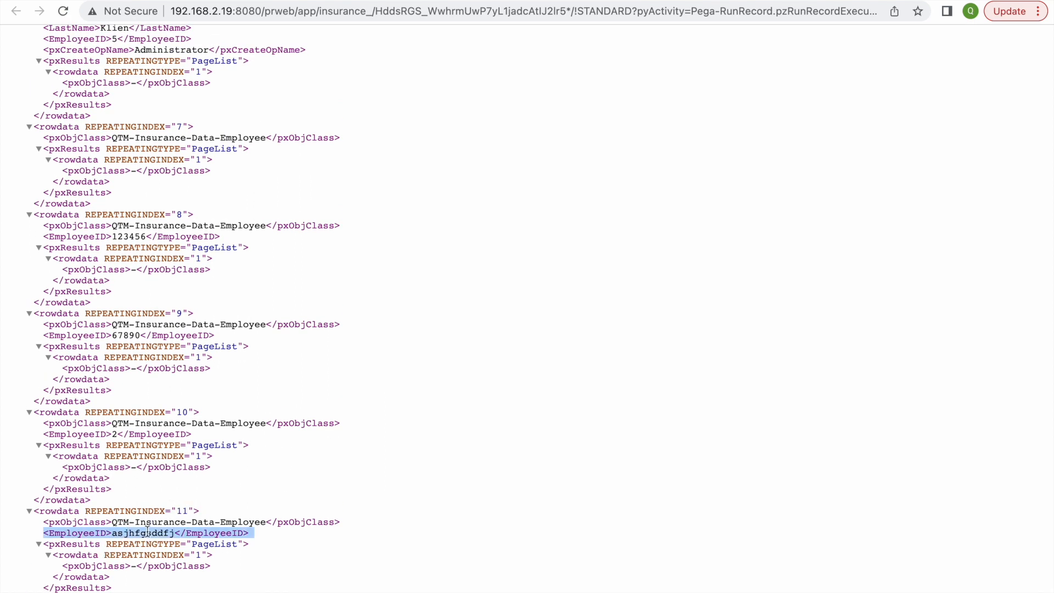
{"action": "double_click", "coordinate": [133, 534]}
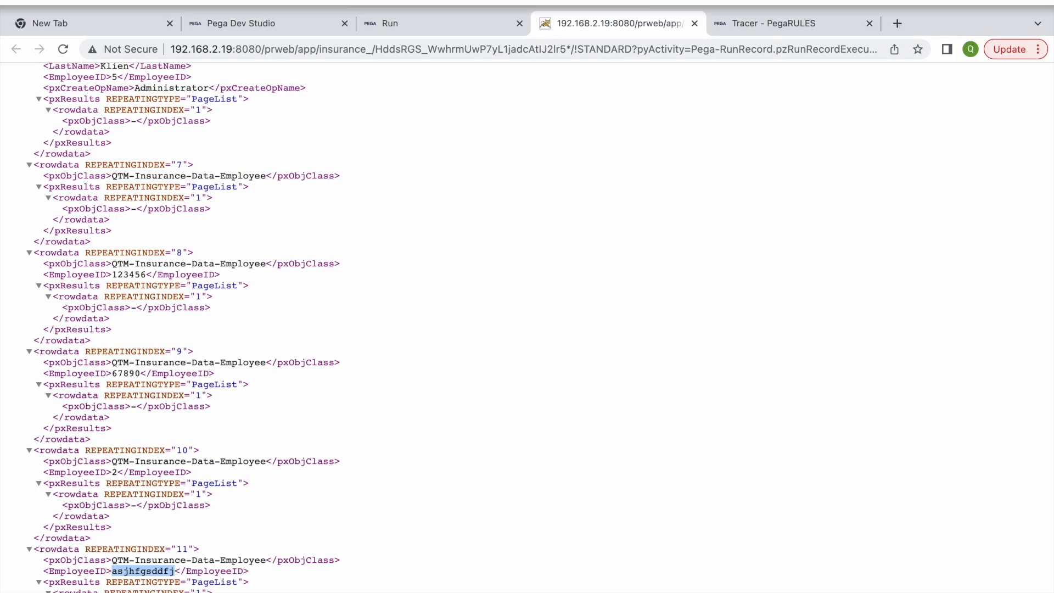
Step: Return to the CompareTwoList data transform and check the Primary prefix in step 2.2.2.1's target
{"action": "left_click", "coordinate": [260, 24]}
{"action": "double_click", "coordinate": [296, 395]}
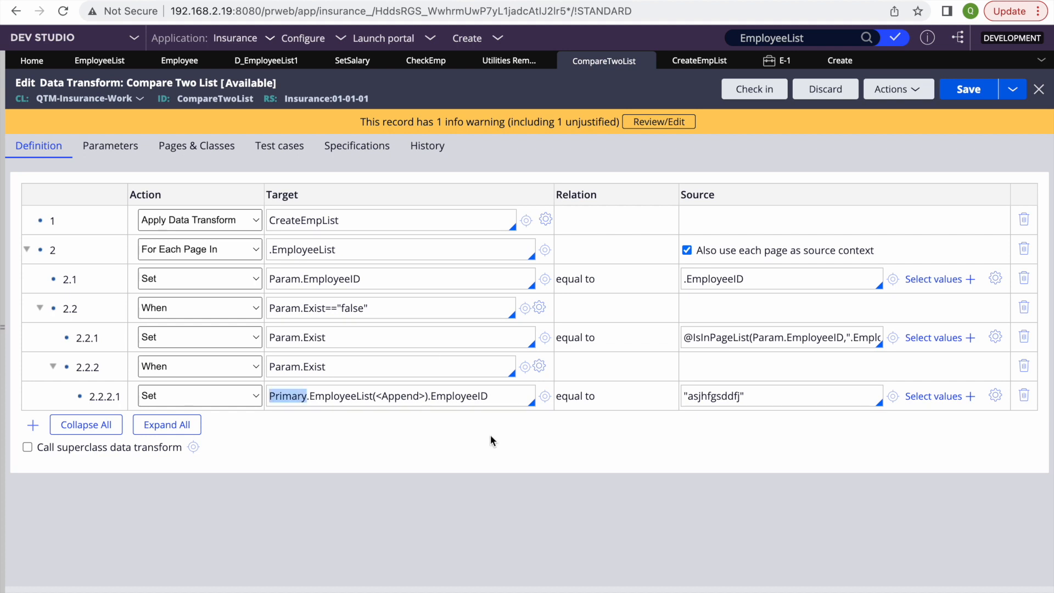
{"action": "left_click", "coordinate": [792, 1]}
{"action": "left_click", "coordinate": [481, 534]}
Step: Examine the IsInPageList expression in step 4 of the SetSalary data transform
{"action": "left_click", "coordinate": [350, 59]}
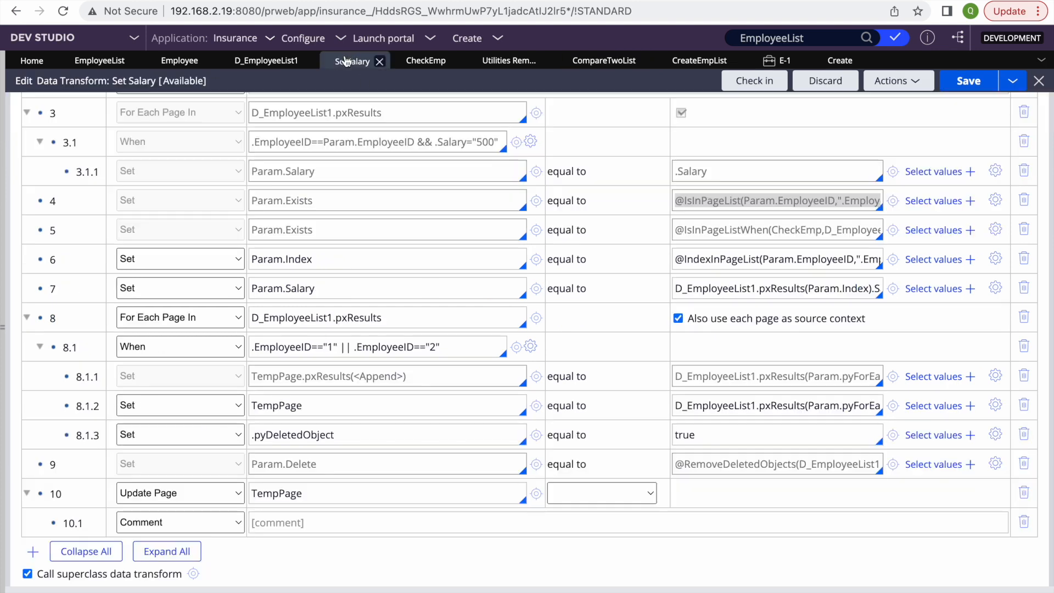
{"action": "double_click", "coordinate": [744, 203]}
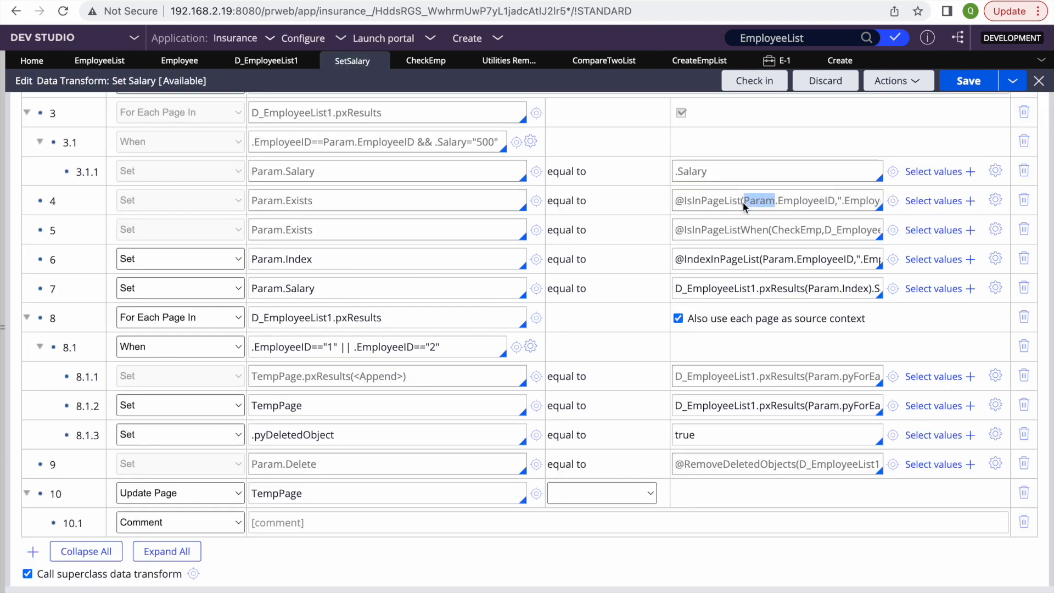
{"action": "left_click", "coordinate": [792, 199]}
{"action": "triple_click", "coordinate": [826, 200]}
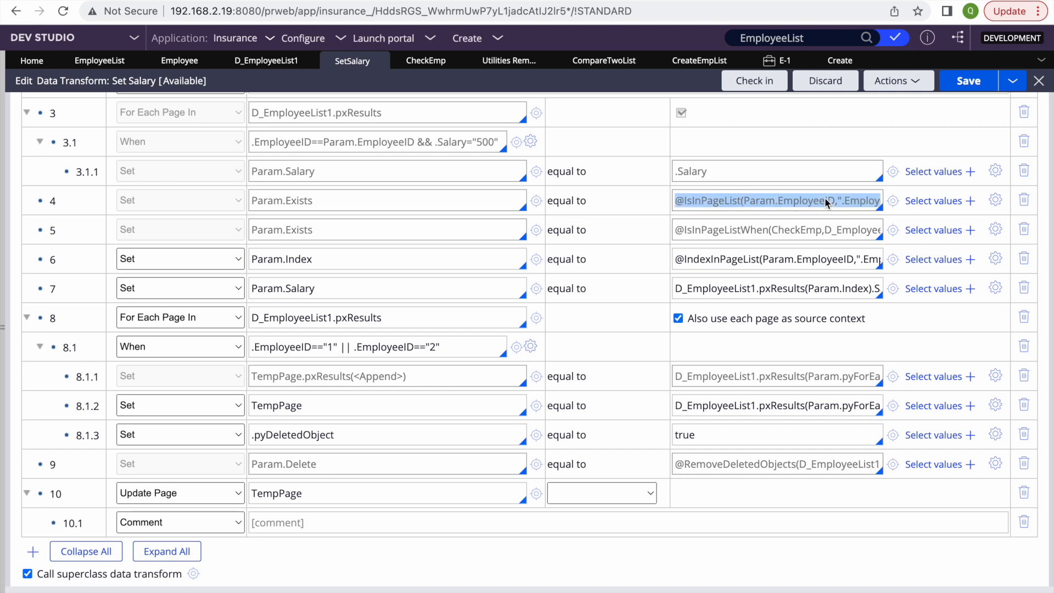
{"action": "double_click", "coordinate": [826, 201]}
{"action": "left_click", "coordinate": [826, 199]}
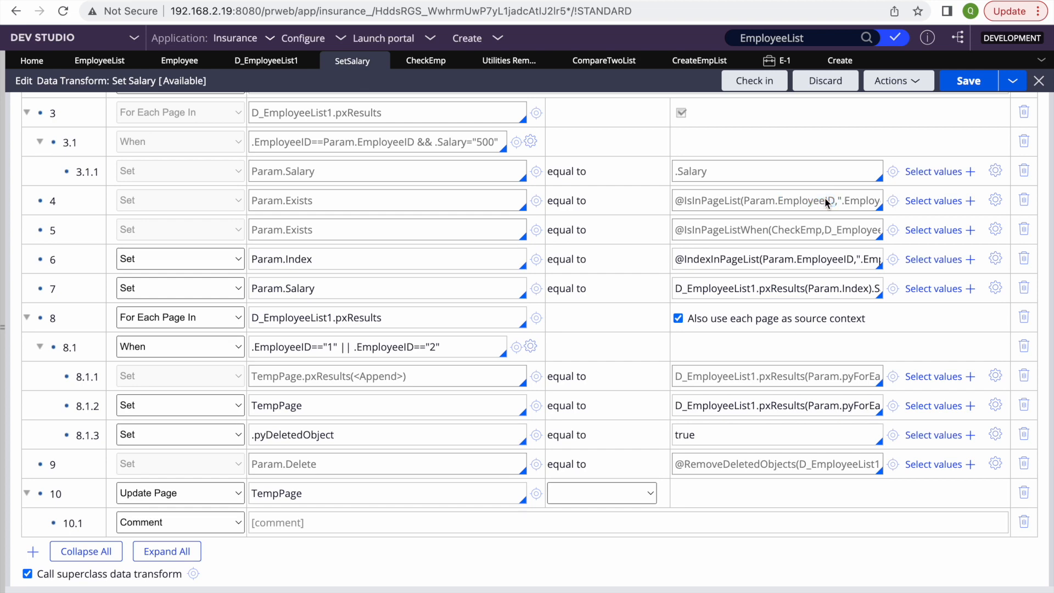
Step: Check the data source of the Create section's table, then revisit the D_EmployeeList1 data page and SetSalary step 4
{"action": "left_click", "coordinate": [840, 61]}
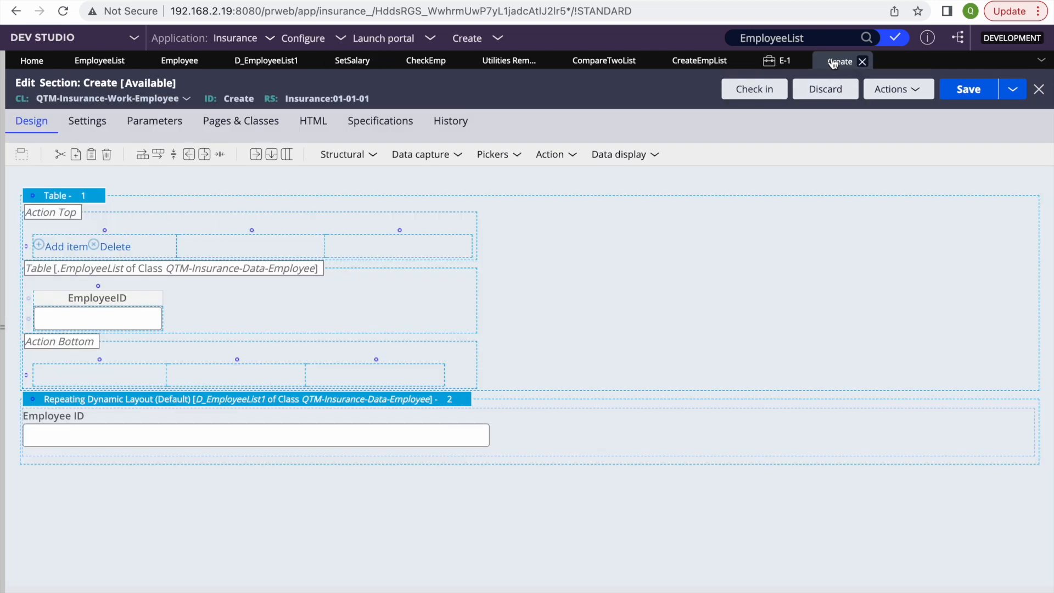
{"action": "double_click", "coordinate": [696, 320]}
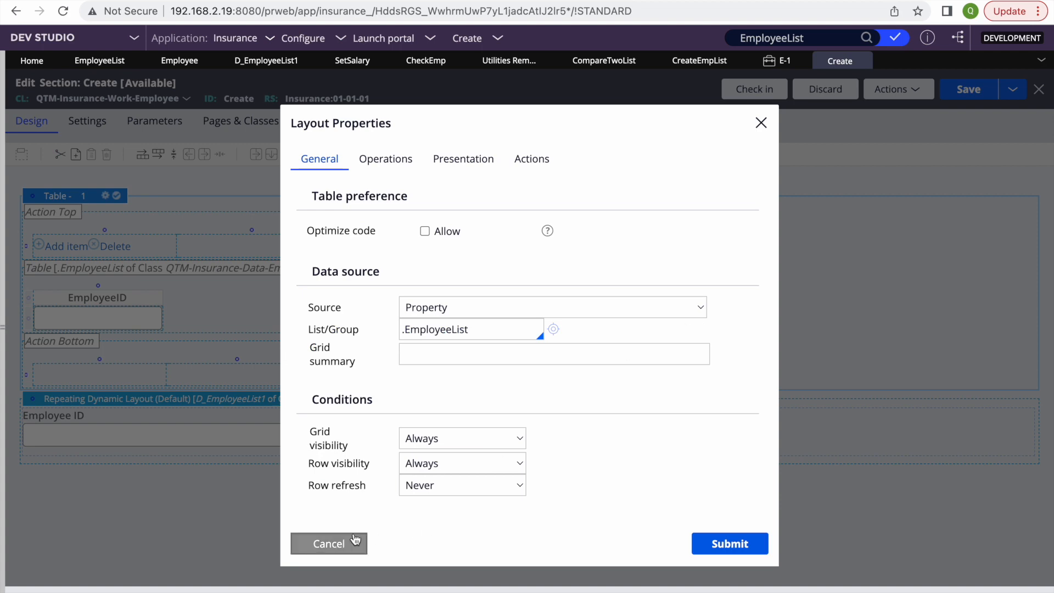
{"action": "left_click", "coordinate": [329, 543]}
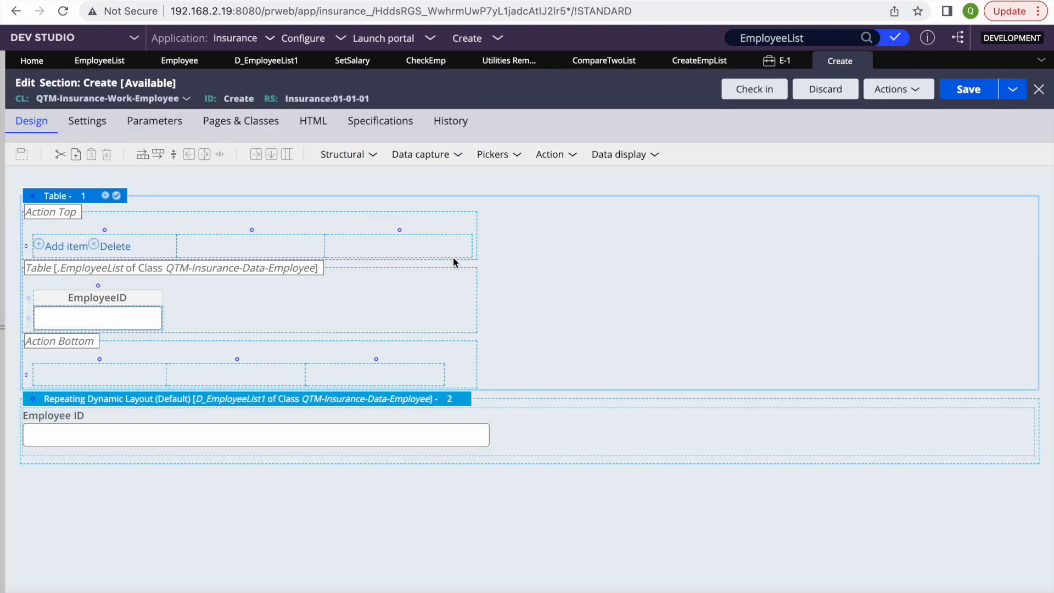
{"action": "left_click", "coordinate": [275, 70]}
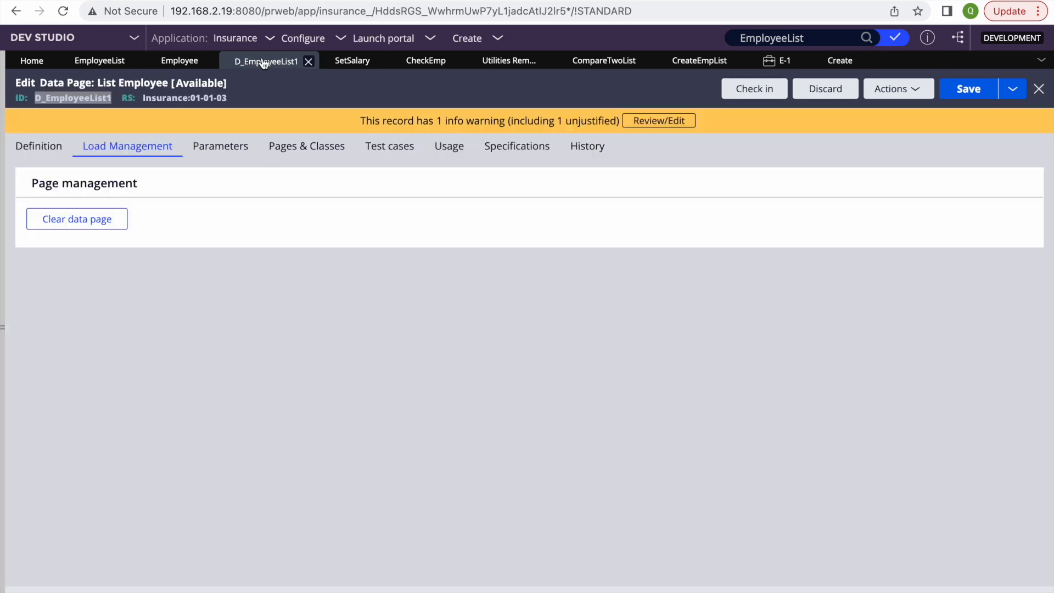
{"action": "left_click", "coordinate": [351, 69]}
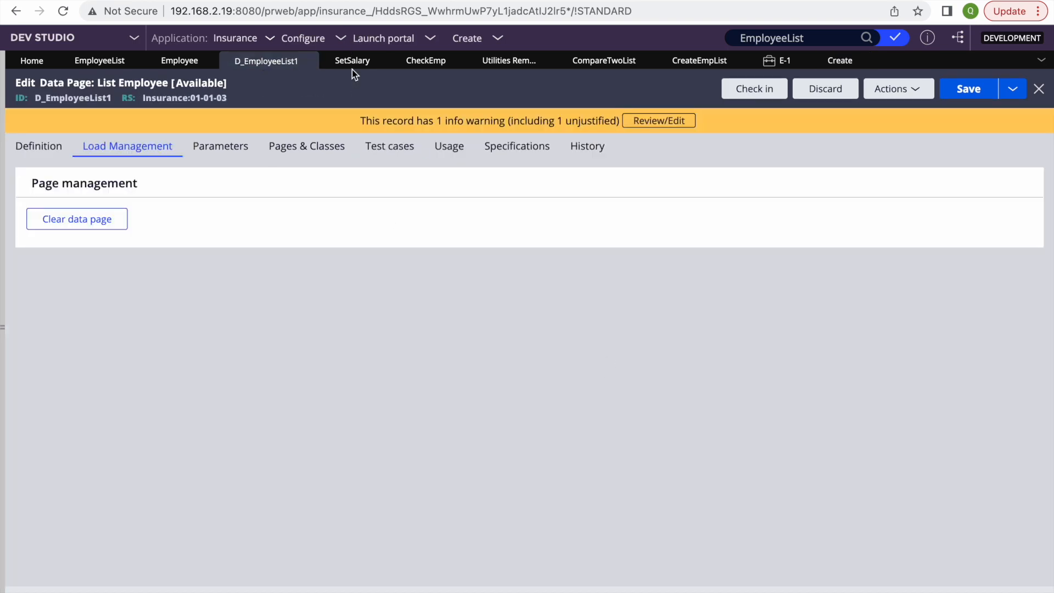
{"action": "double_click", "coordinate": [754, 199]}
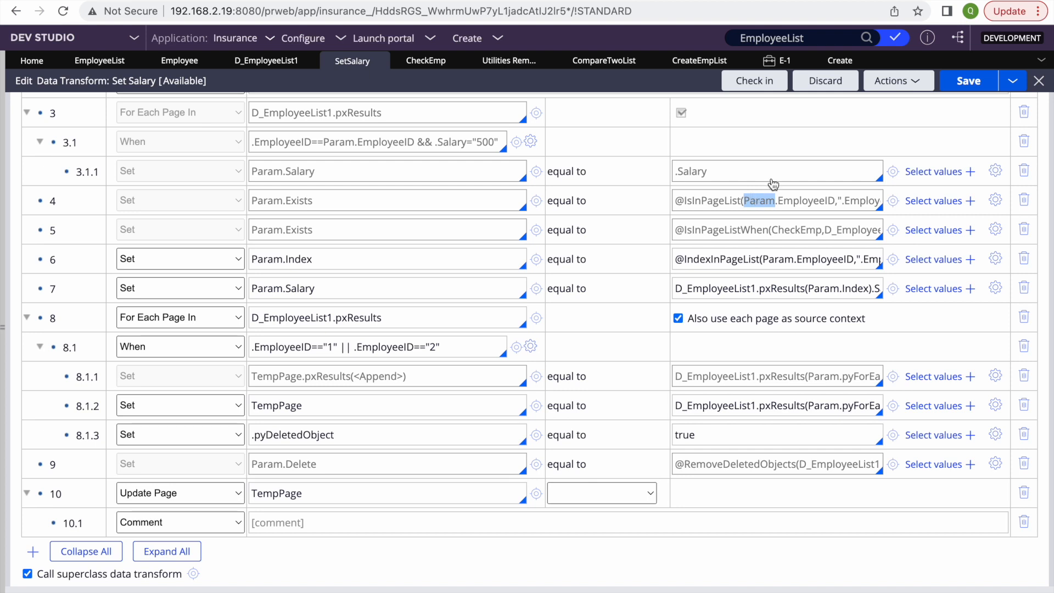
Step: Try setting the label value of the third Action Top cell in the Create section to .TotalSalary
{"action": "left_click", "coordinate": [840, 60]}
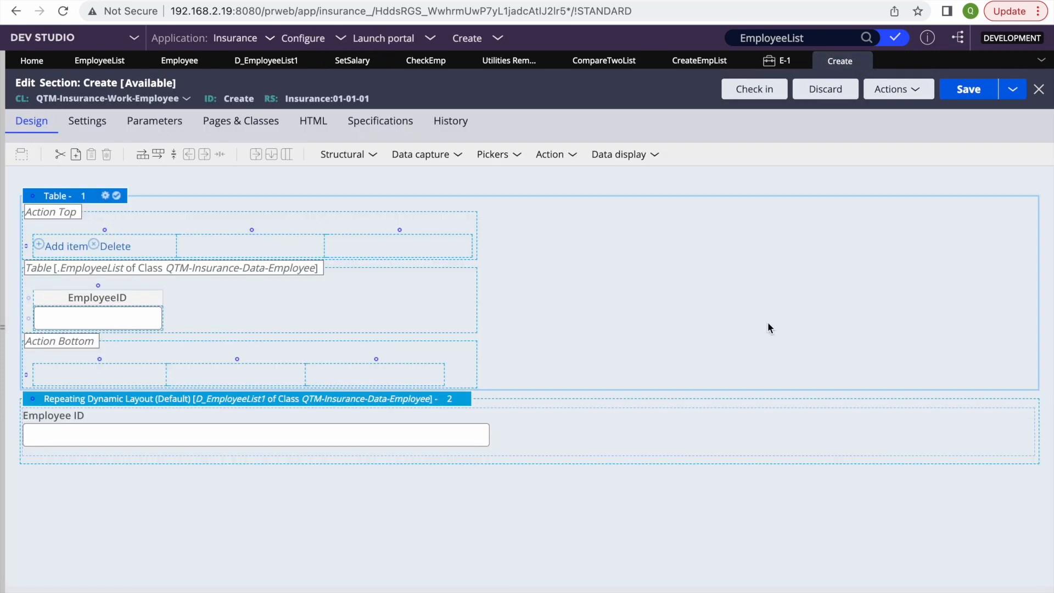
{"action": "left_click", "coordinate": [374, 242]}
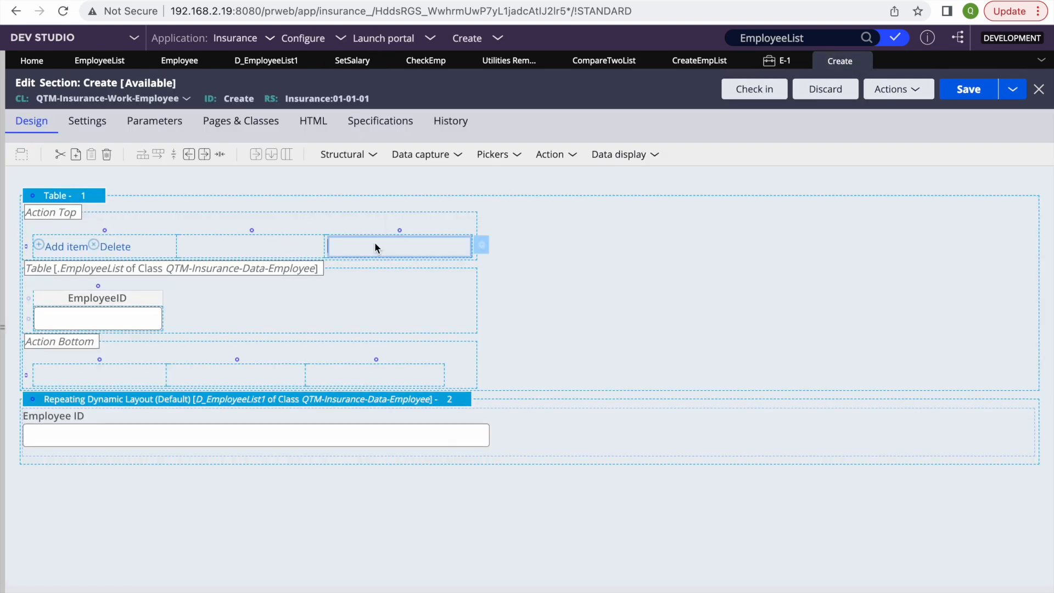
{"action": "left_click", "coordinate": [481, 244]}
{"action": "left_click", "coordinate": [440, 201]}
{"action": "type", "text": "."}
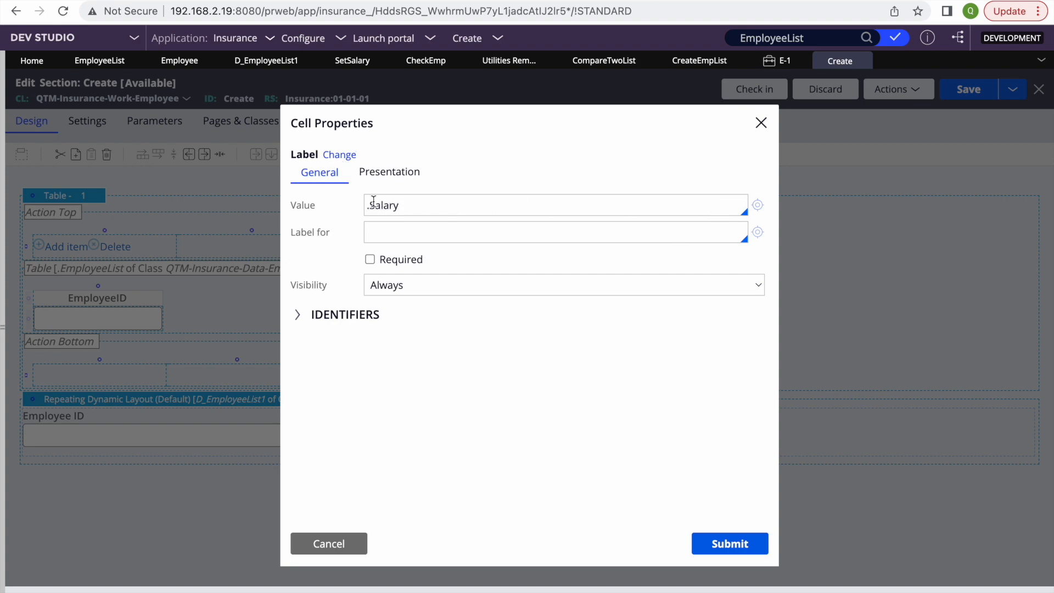
{"action": "type", "text": "Total"}
Step: Try creating a pyCaption field value for .TotalSalary that applies to QTM-Insurance-Work
{"action": "left_click", "coordinate": [758, 210]}
{"action": "left_click", "coordinate": [975, 84]}
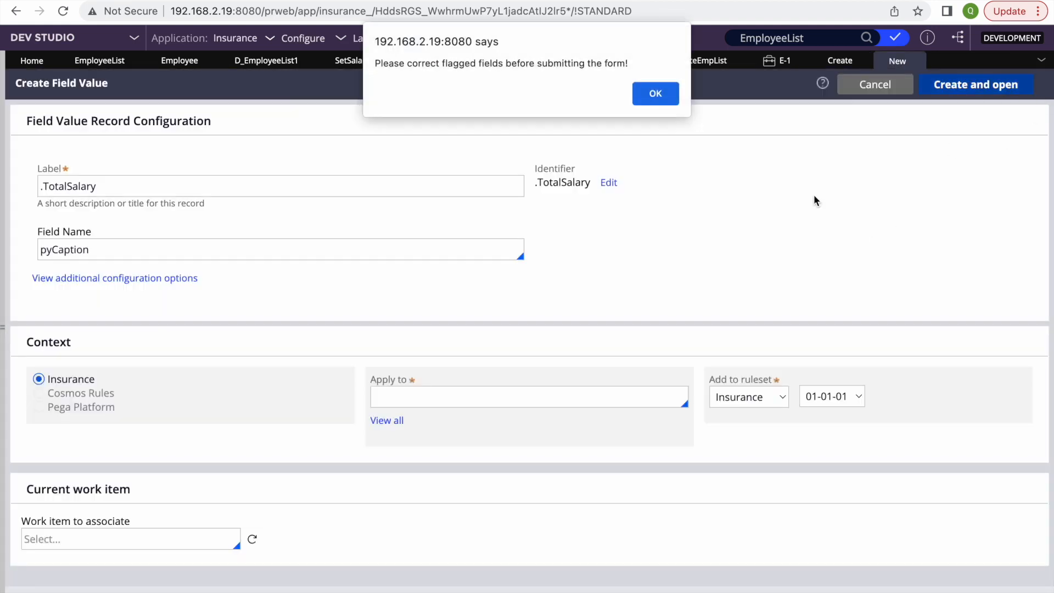
{"action": "left_click", "coordinate": [656, 93]}
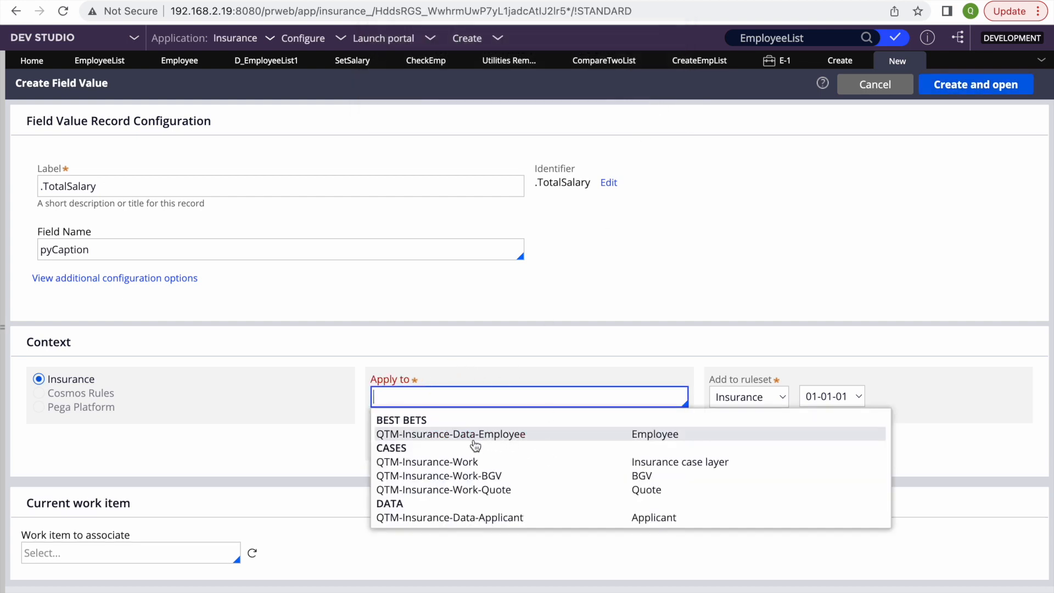
{"action": "left_click", "coordinate": [445, 463]}
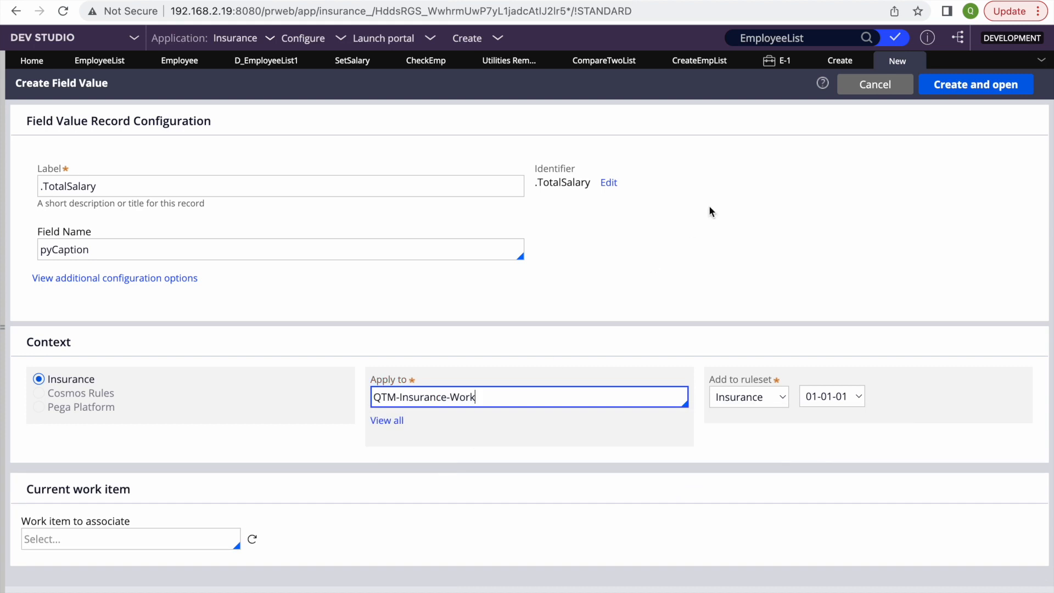
Step: Copy the name TotalSalary from the label's value in the Create section and cancel the cell properties
{"action": "left_click", "coordinate": [838, 68]}
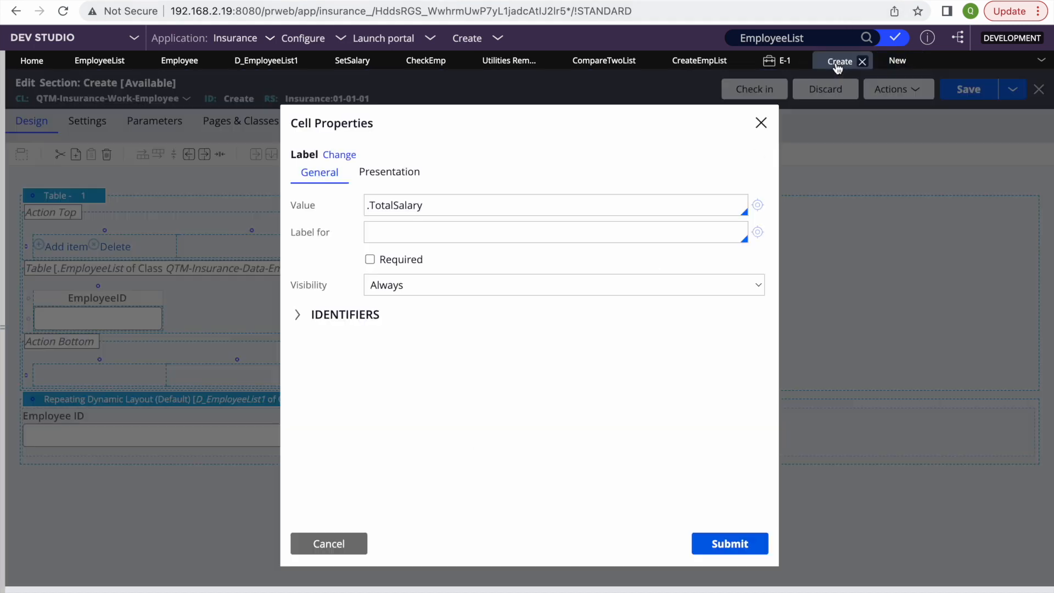
{"action": "double_click", "coordinate": [393, 205]}
{"action": "key", "text": "ctrl+c"}
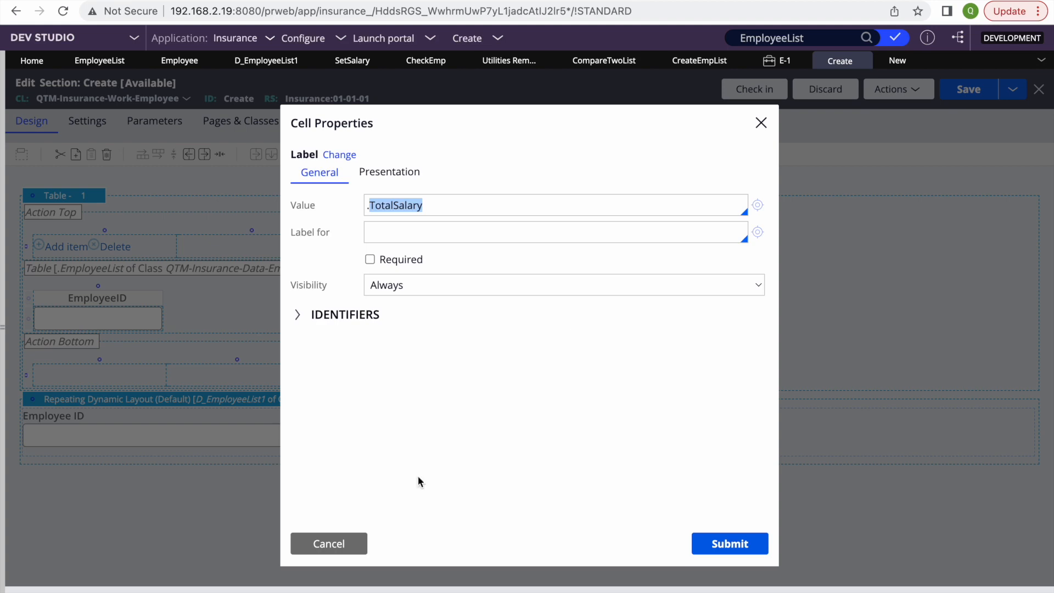
{"action": "left_click", "coordinate": [329, 544]}
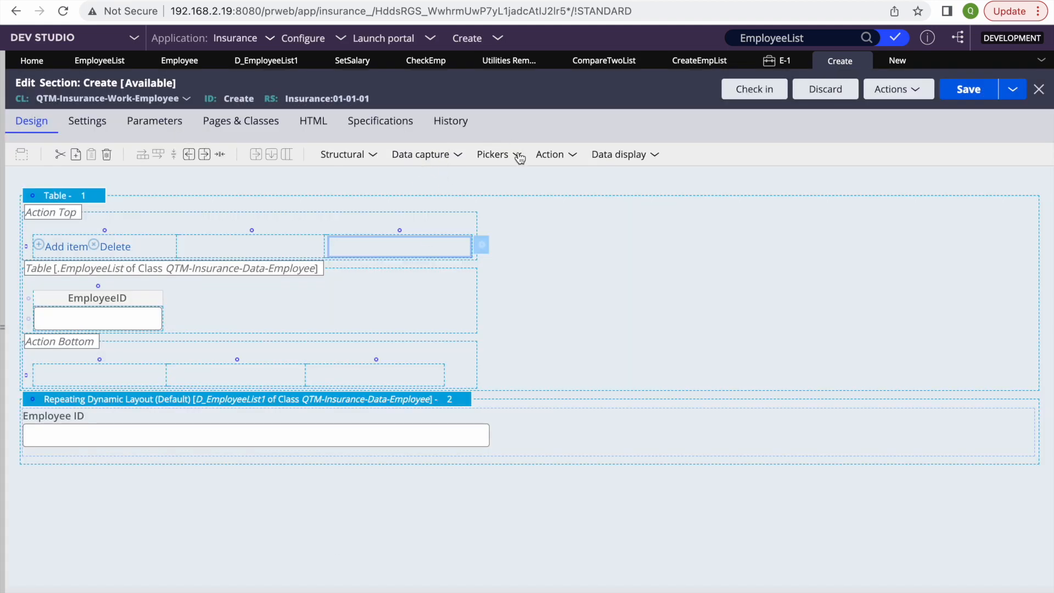
Step: Place a Text input control in the third Action Top cell of the Create section's table
{"action": "left_click", "coordinate": [651, 158]}
{"action": "left_click_drag", "start_coordinate": [646, 184], "coordinate": [394, 248]}
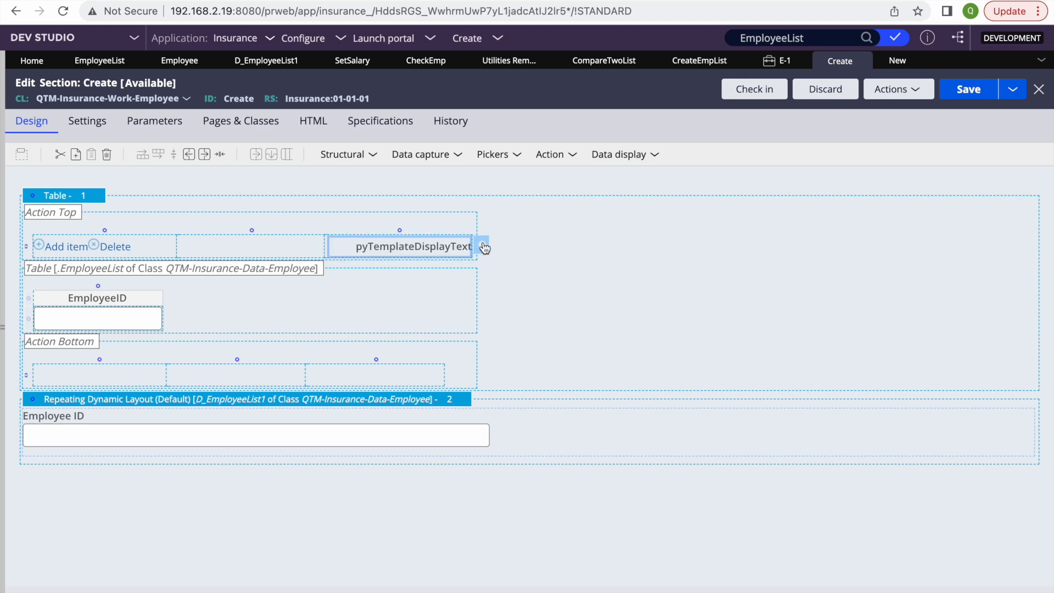
{"action": "left_click", "coordinate": [637, 155]}
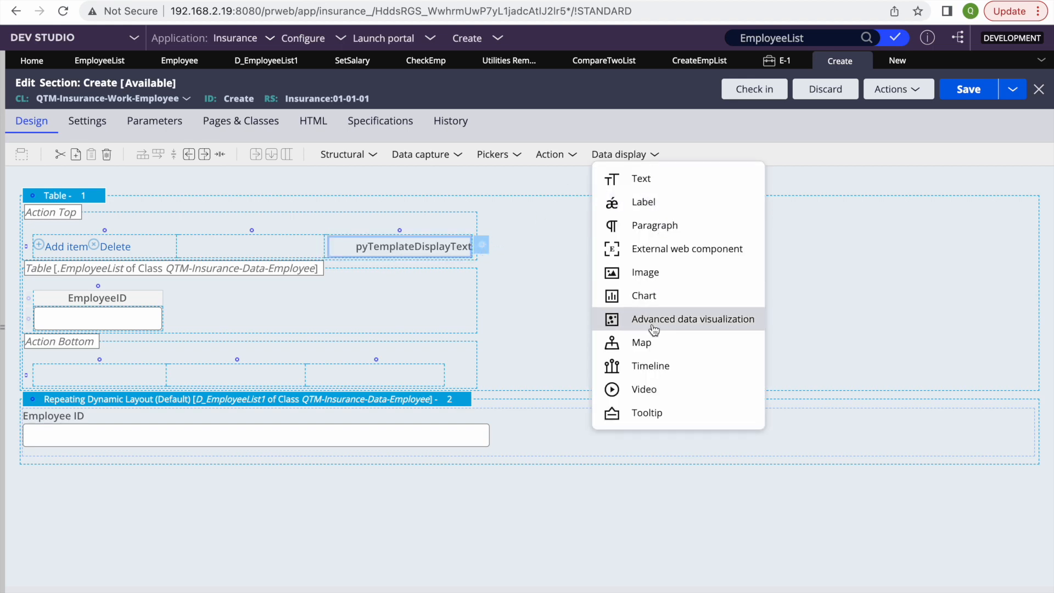
{"action": "left_click", "coordinate": [566, 155]}
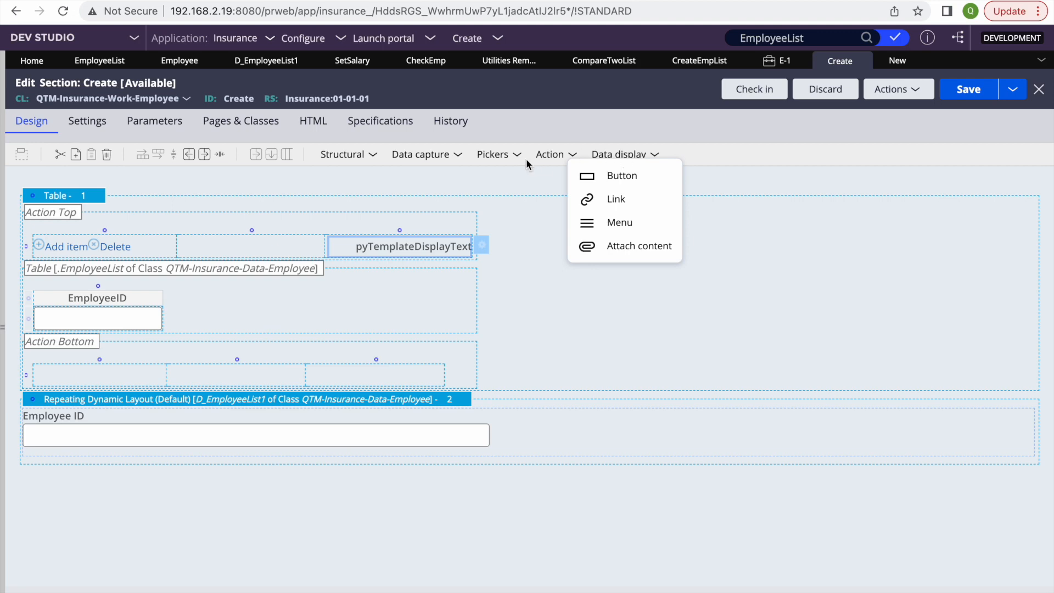
{"action": "left_click", "coordinate": [510, 155]}
{"action": "left_click", "coordinate": [459, 155]}
{"action": "left_click_drag", "start_coordinate": [465, 184], "coordinate": [389, 251]}
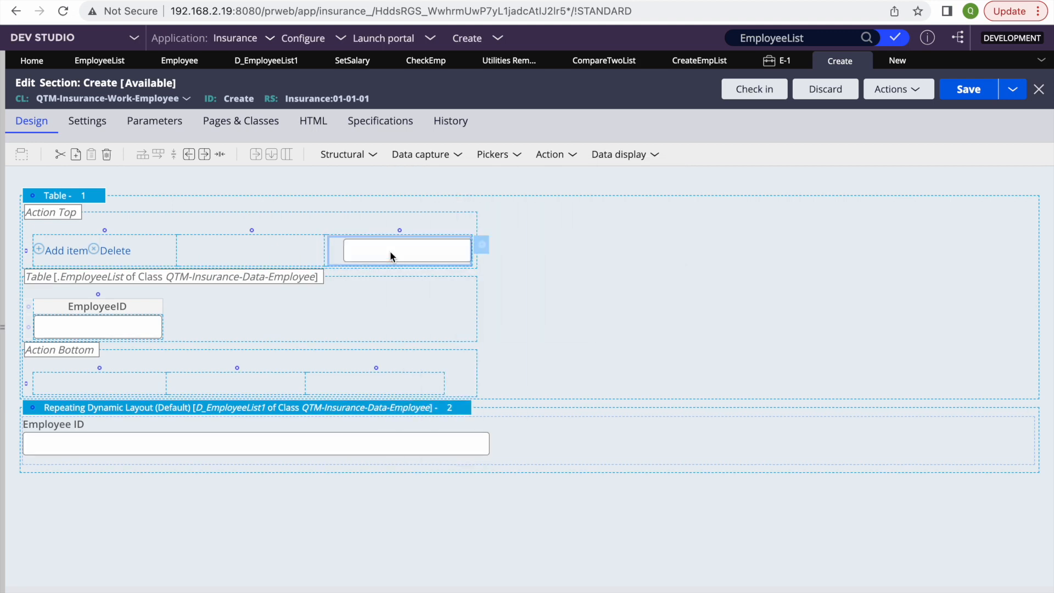
Step: Set the property of the Text input in the third Action Top cell to .TotalSalary
{"action": "left_click", "coordinate": [482, 251]}
{"action": "left_click", "coordinate": [400, 204]}
{"action": "type", "text": "."}
{"action": "key", "text": "ctrl+v"}
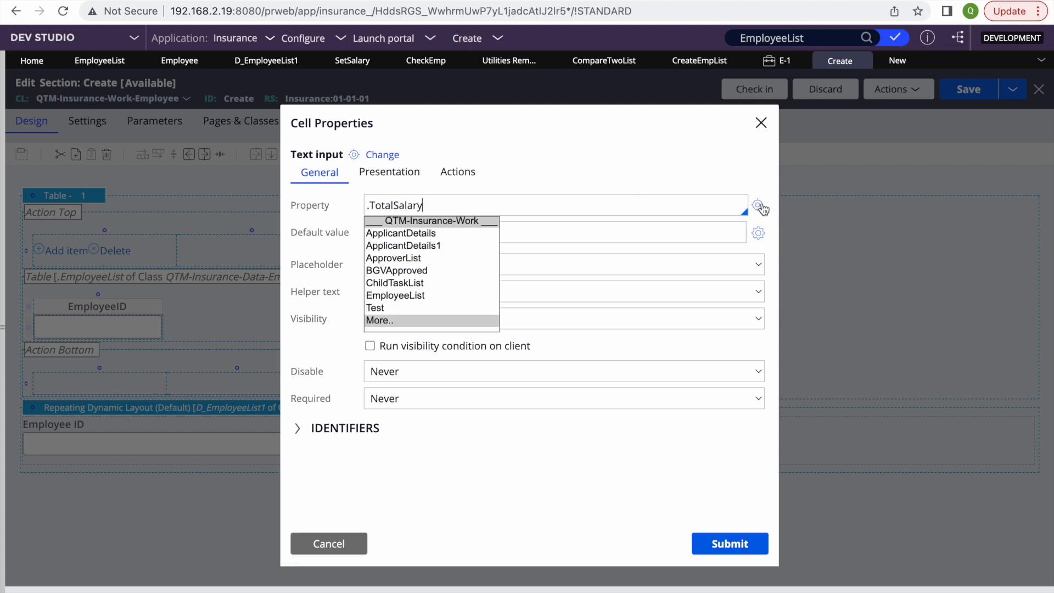
Step: Discard the unsaved field value and create and save TotalSalary as a Text property in QTM-Insurance-Work-Employee
{"action": "left_click", "coordinate": [759, 207]}
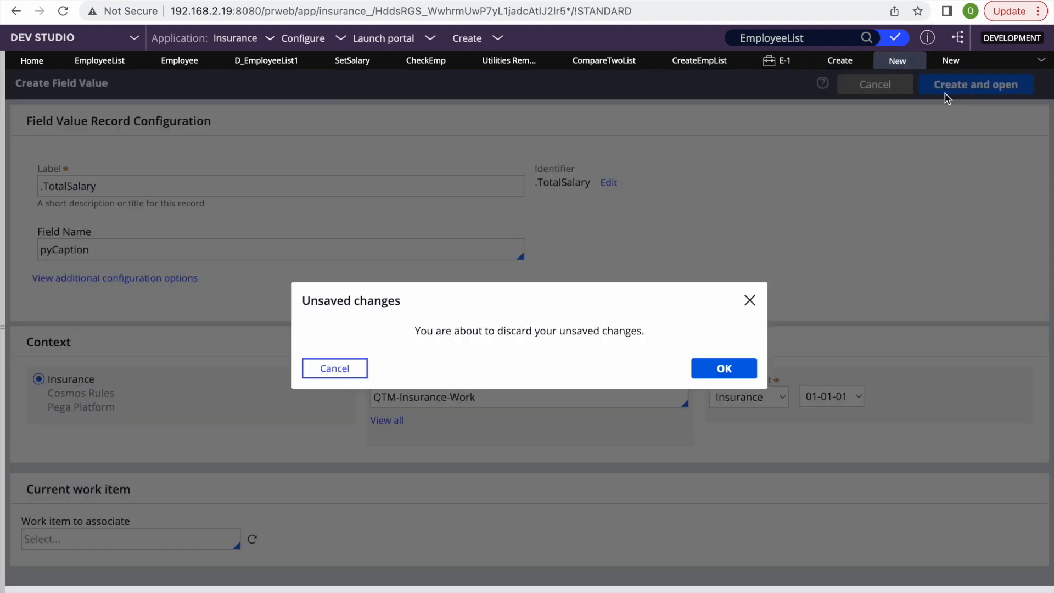
{"action": "left_click", "coordinate": [721, 373]}
{"action": "left_click", "coordinate": [975, 91]}
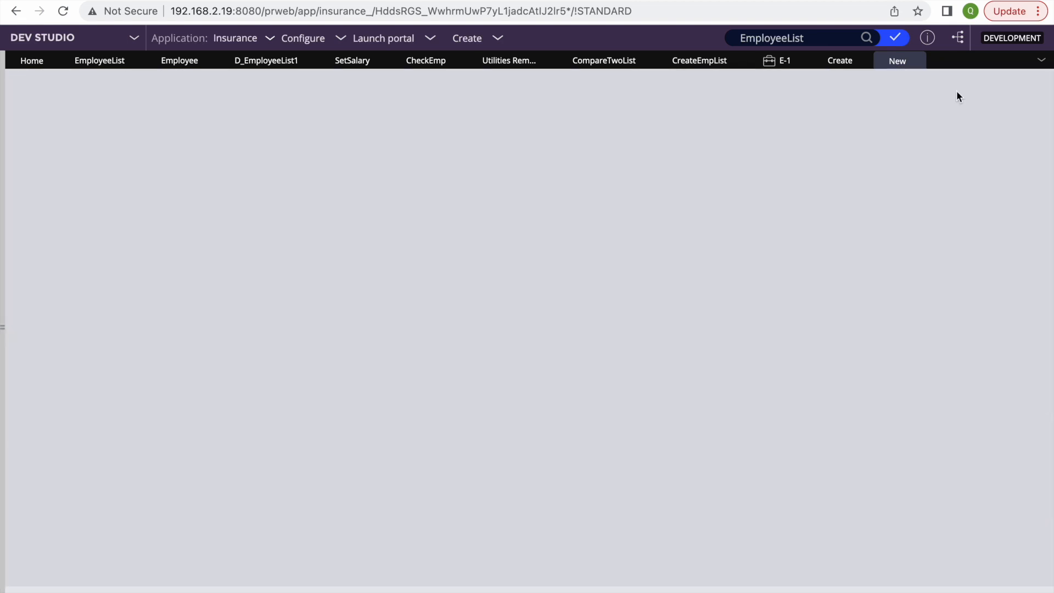
{"action": "left_click", "coordinate": [967, 89]}
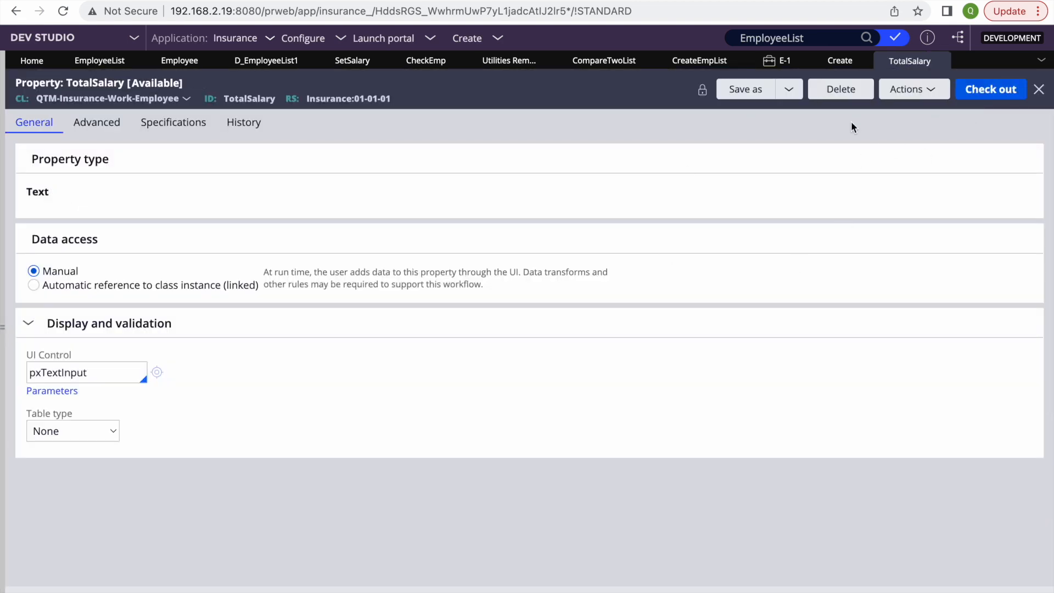
Step: Delete the Text property TotalSalary, giving "d" as the reason for deletion, and close its record
{"action": "left_click", "coordinate": [848, 94]}
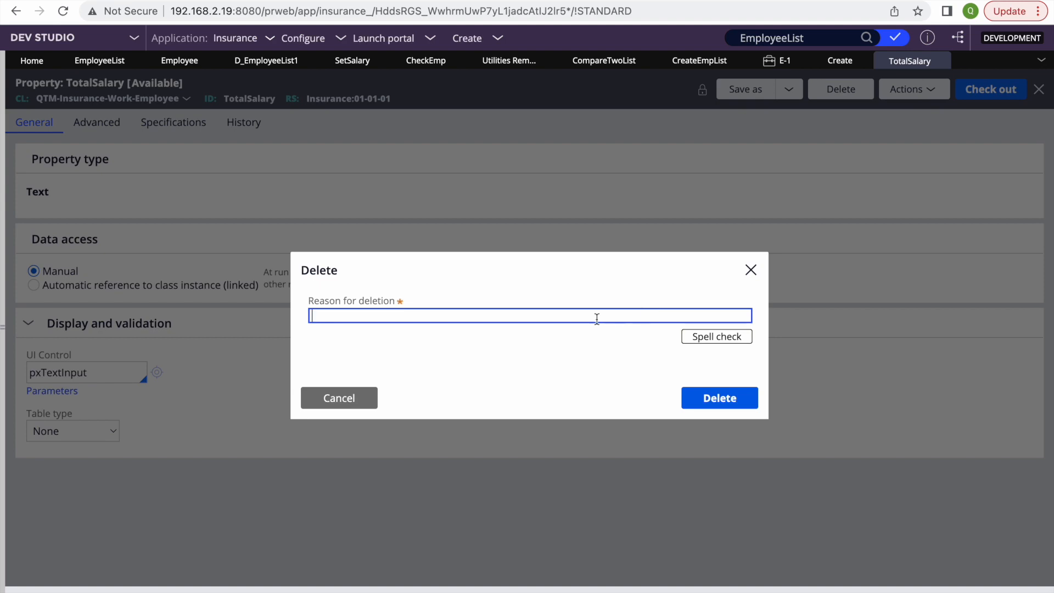
{"action": "type", "text": "d"}
{"action": "key", "text": "Return"}
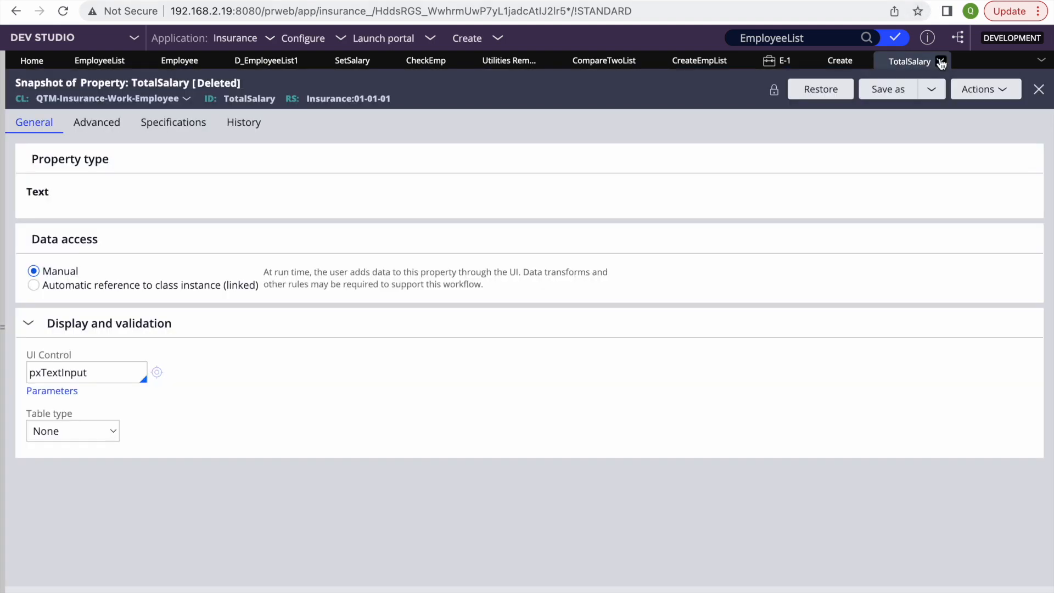
{"action": "left_click", "coordinate": [937, 62]}
Step: Create TotalSalary again in QTM-Insurance-Work-Employee as a Decimal property, save it and close its record
{"action": "left_click", "coordinate": [757, 204]}
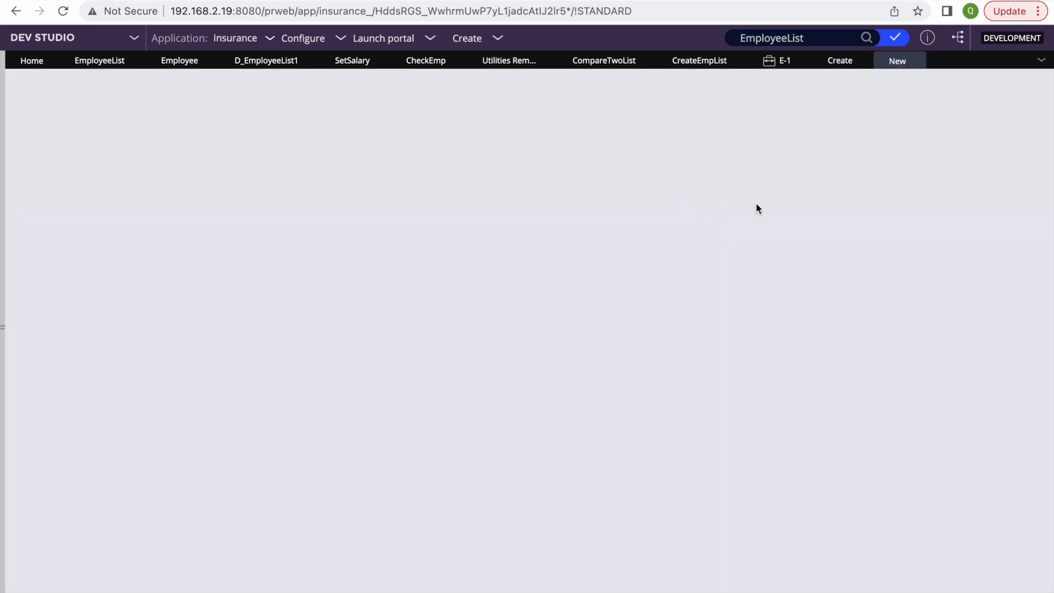
{"action": "left_click", "coordinate": [965, 85]}
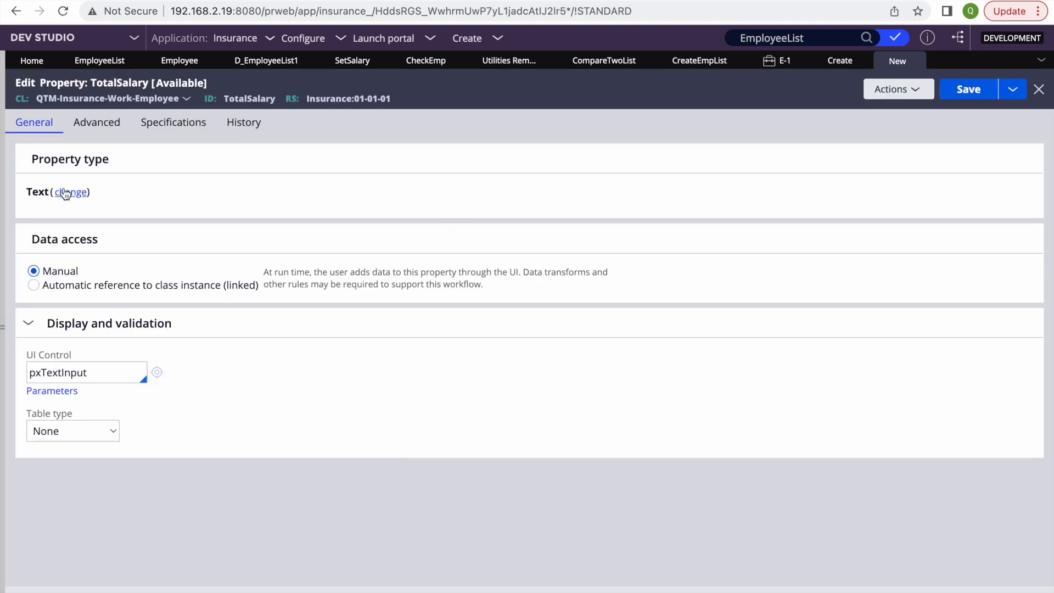
{"action": "left_click", "coordinate": [65, 193]}
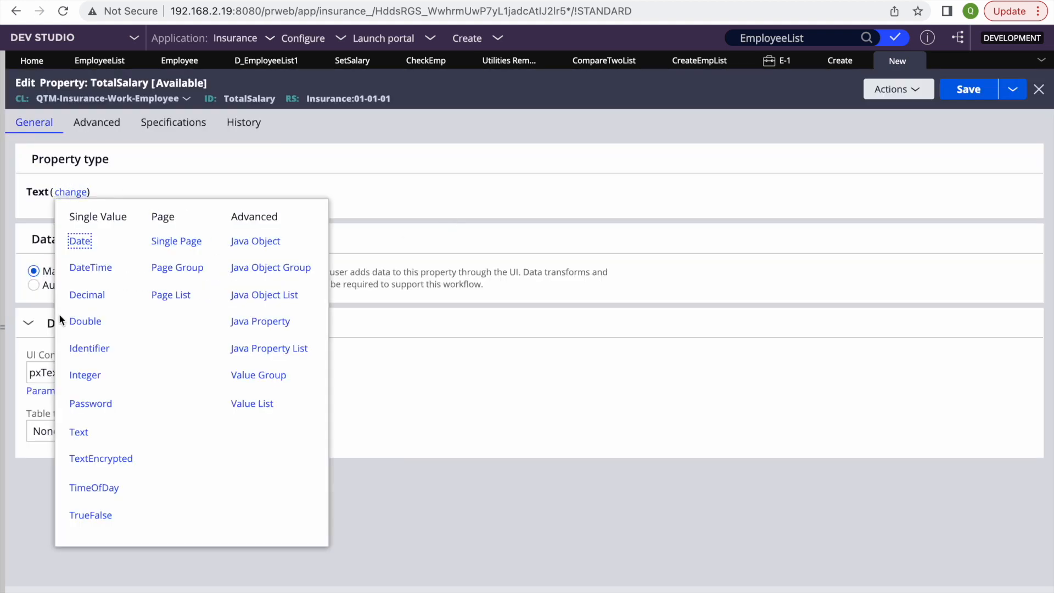
{"action": "left_click", "coordinate": [93, 296]}
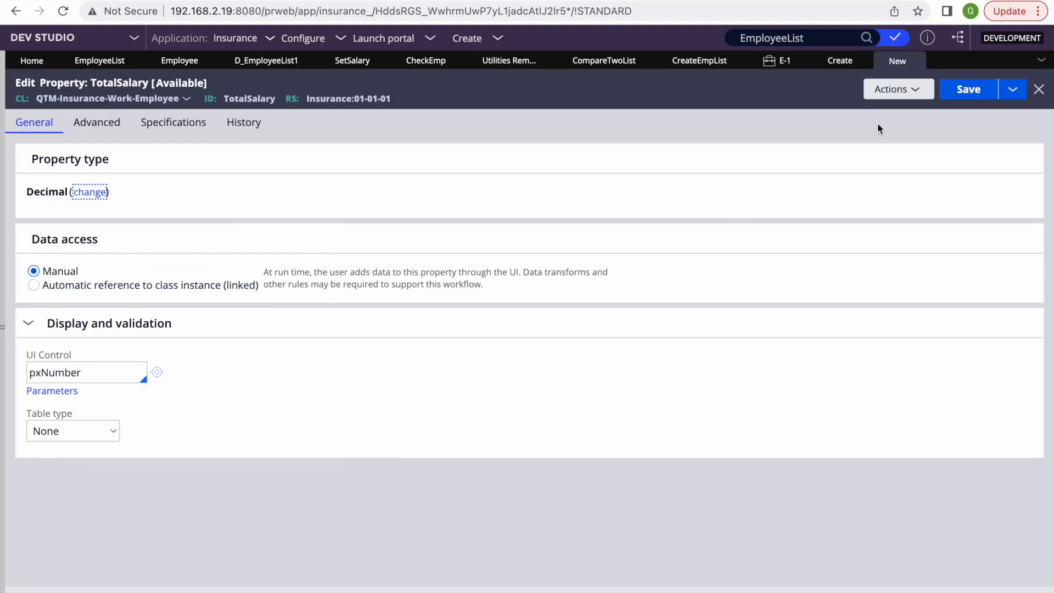
{"action": "left_click", "coordinate": [958, 92]}
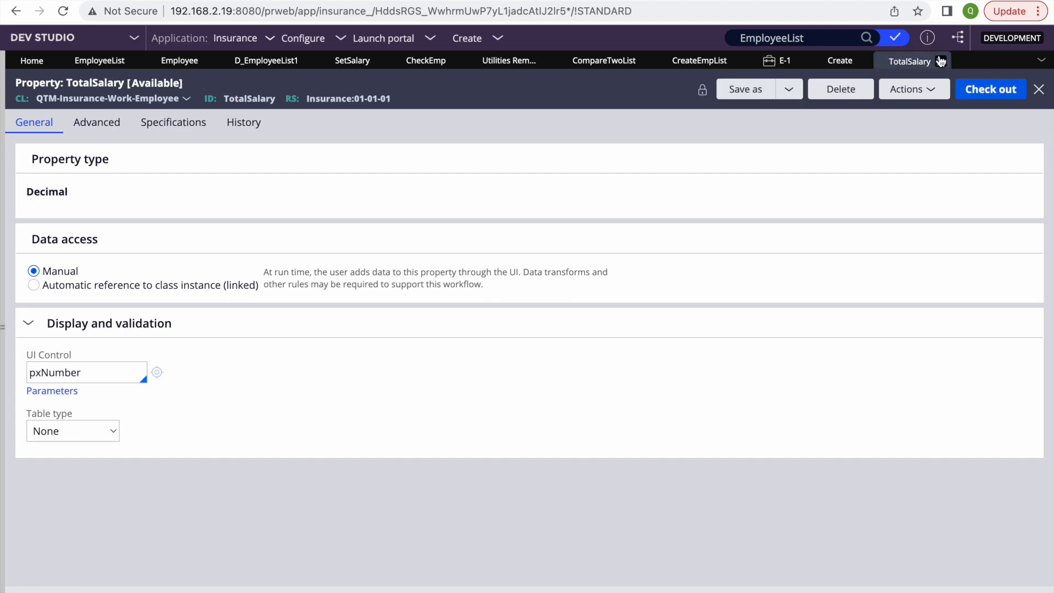
{"action": "left_click", "coordinate": [941, 61]}
Step: Submit the Text input's cell properties and try to save the Create section
{"action": "left_click", "coordinate": [733, 547]}
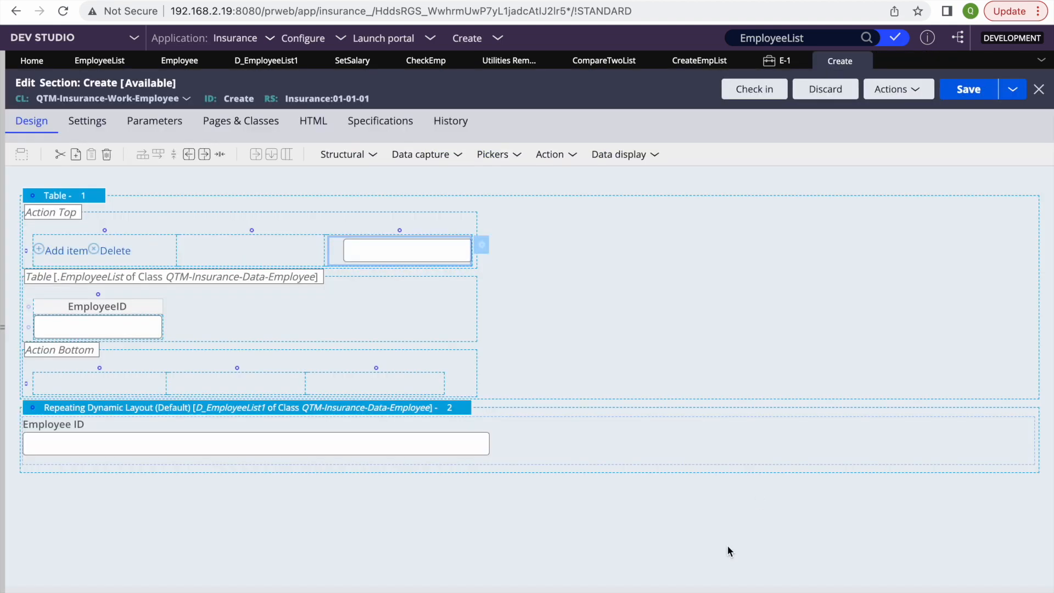
{"action": "left_click", "coordinate": [970, 89]}
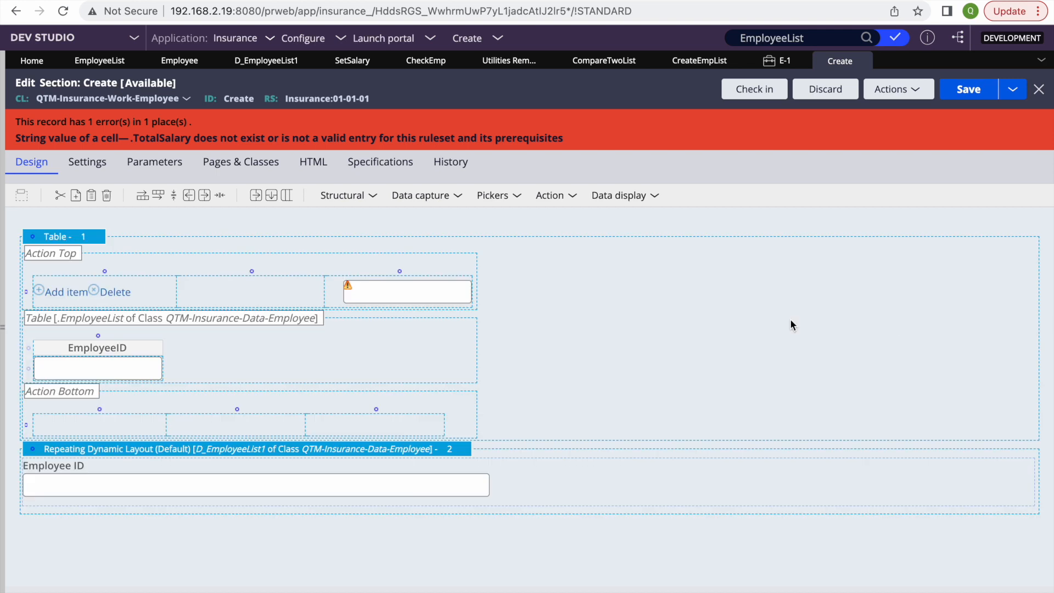
{"action": "left_click", "coordinate": [379, 302]}
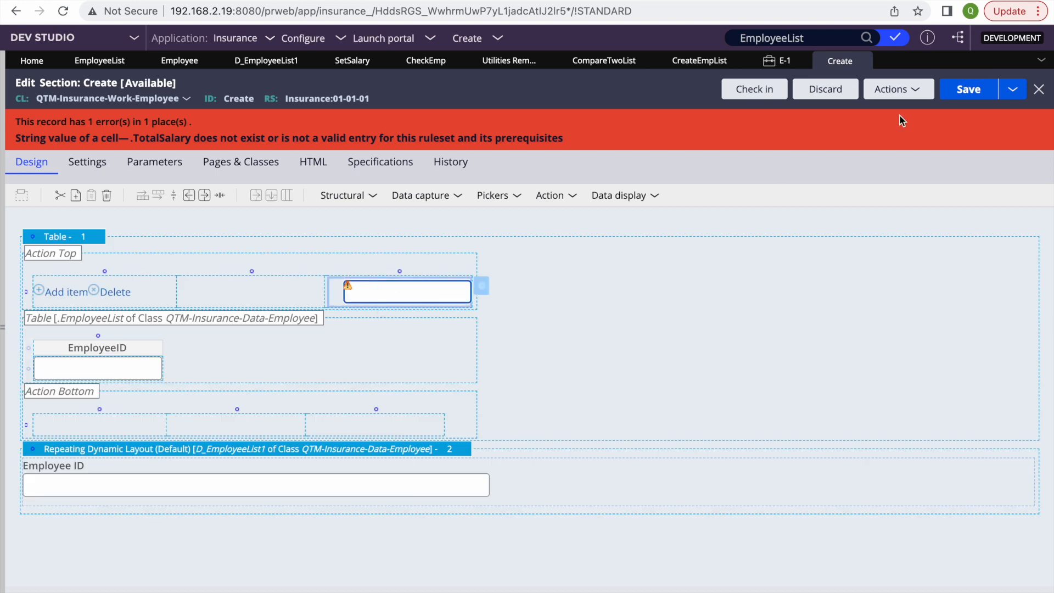
{"action": "left_click", "coordinate": [960, 89]}
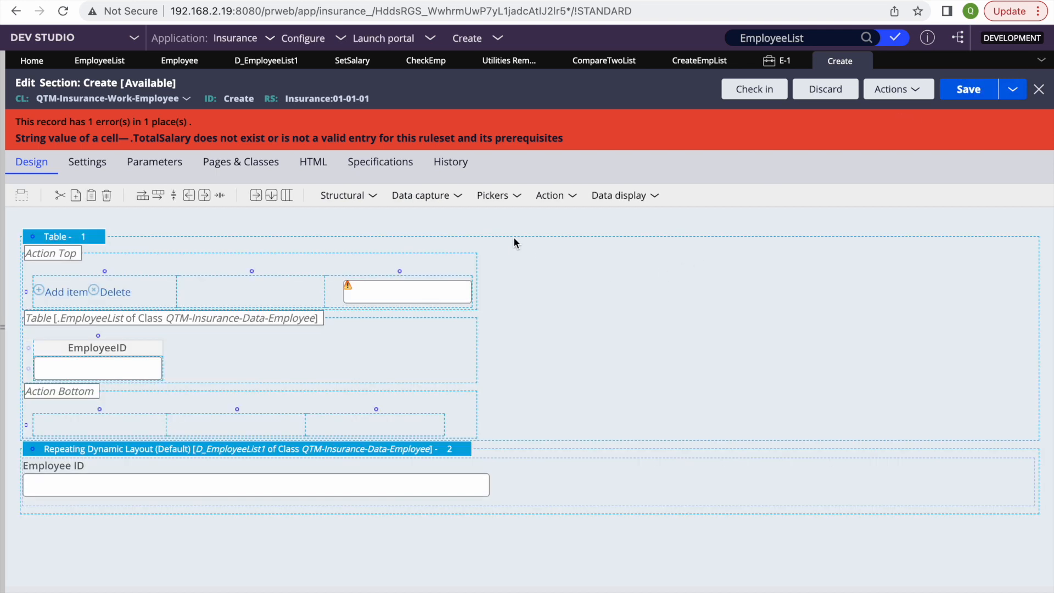
{"action": "left_click", "coordinate": [396, 291]}
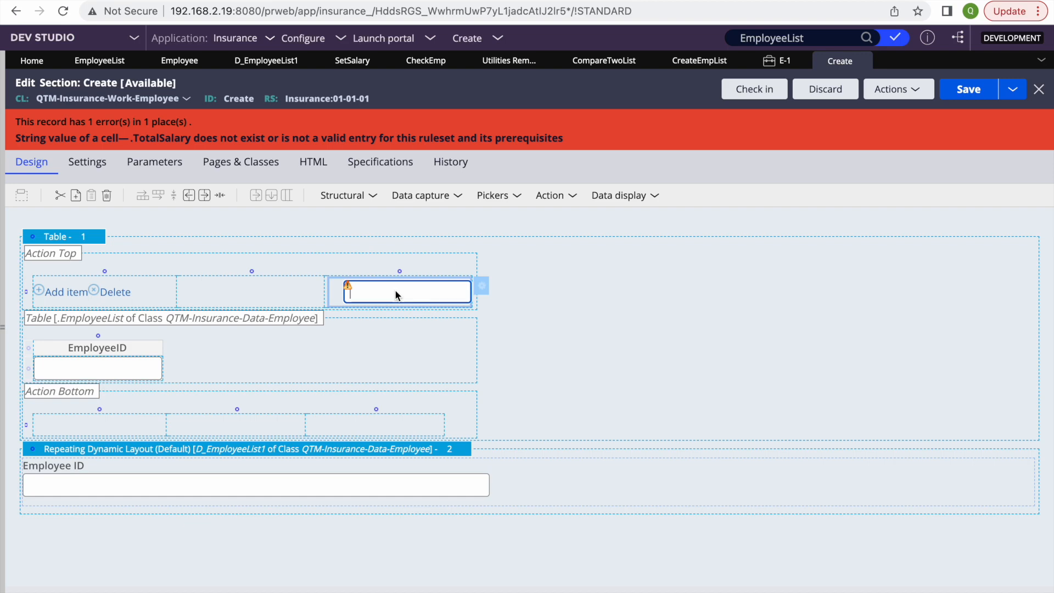
{"action": "left_click", "coordinate": [967, 89]}
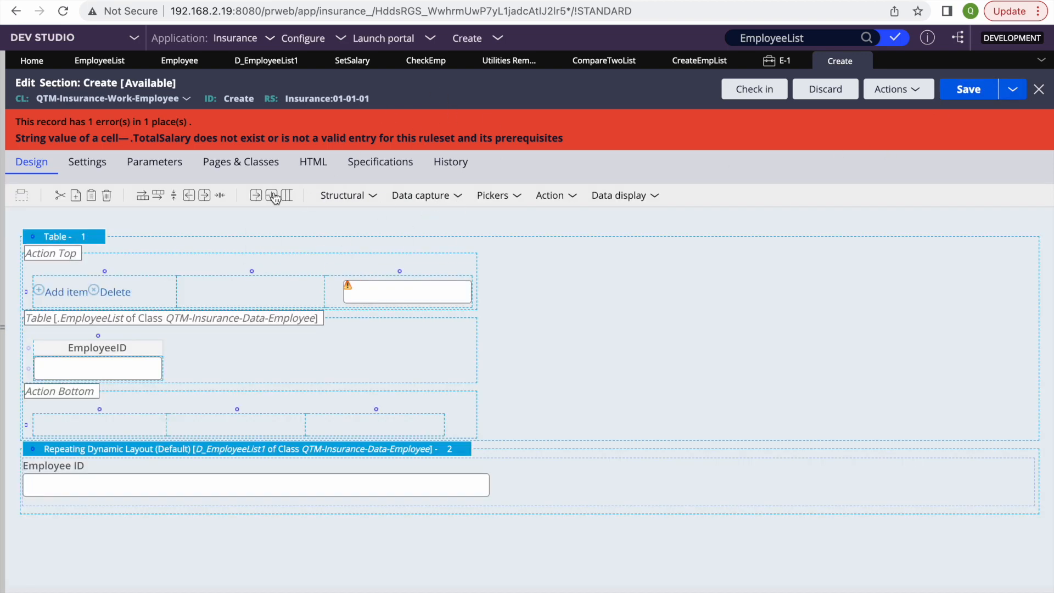
{"action": "left_click", "coordinate": [396, 298]}
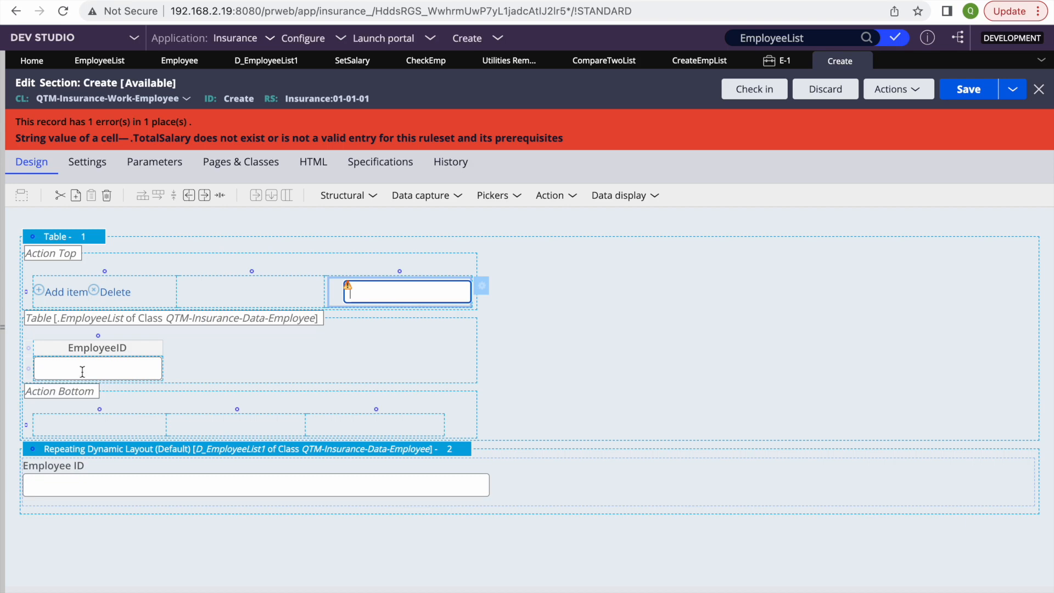
Step: Search the current application's rules and data for the name TotalSalary, then dismiss the search results
{"action": "double_click", "coordinate": [820, 35]}
{"action": "key", "text": "BackSpace"}
{"action": "type", "text": "TotalSalary"}
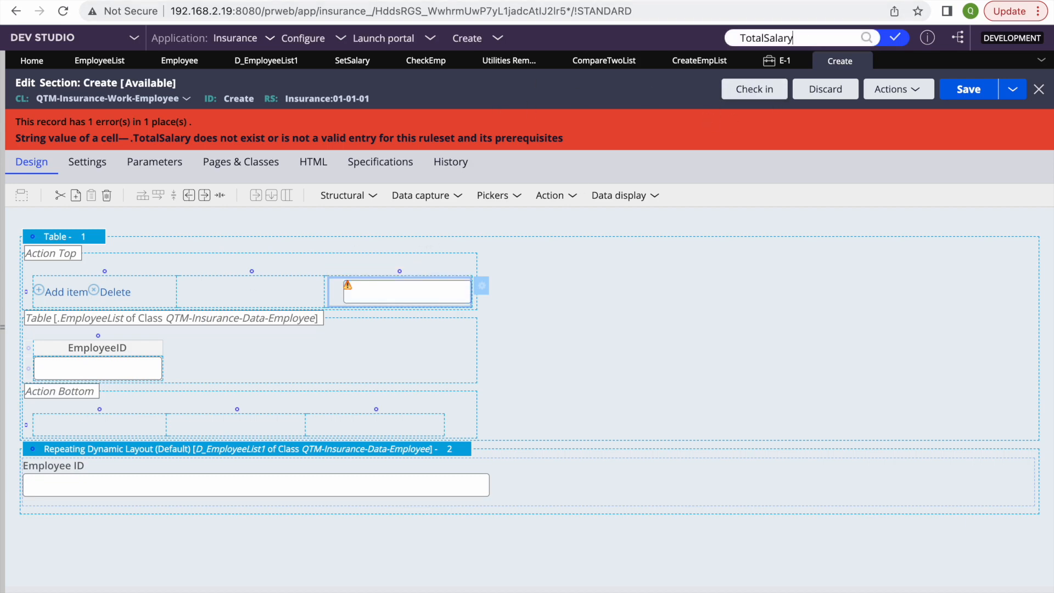
{"action": "key", "text": "Return"}
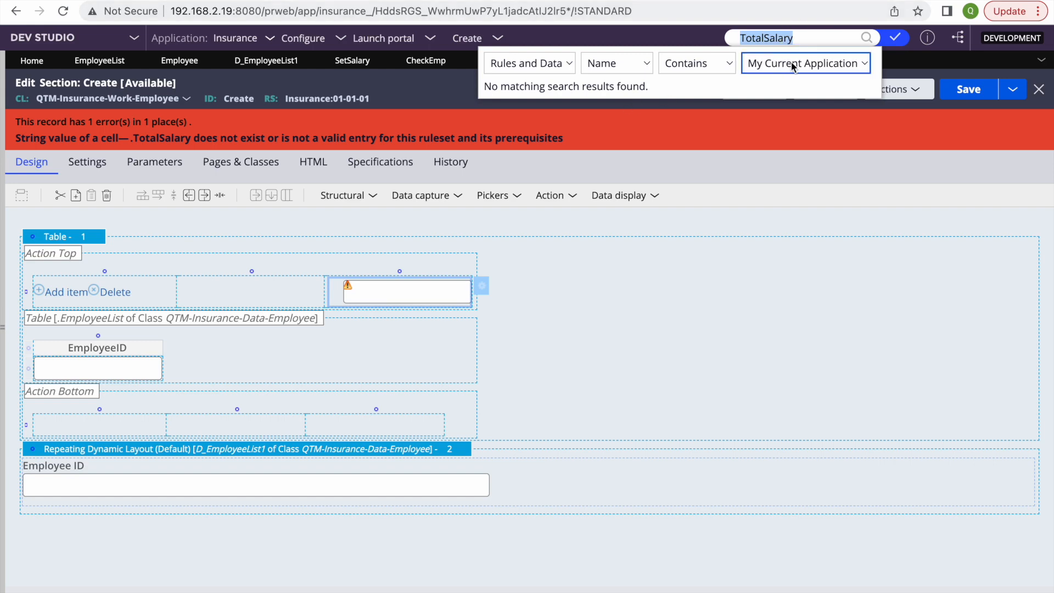
{"action": "left_click", "coordinate": [690, 275]}
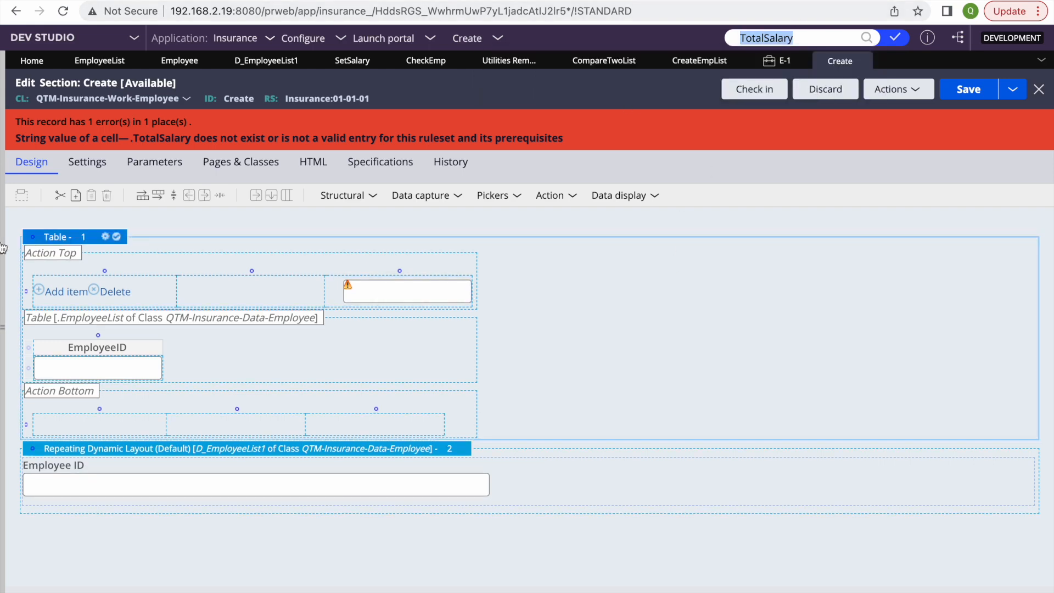
Step: List the Property records of the data model to look for TotalSalary and its applies-to class
{"action": "left_click", "coordinate": [2, 327]}
{"action": "left_click", "coordinate": [20, 286]}
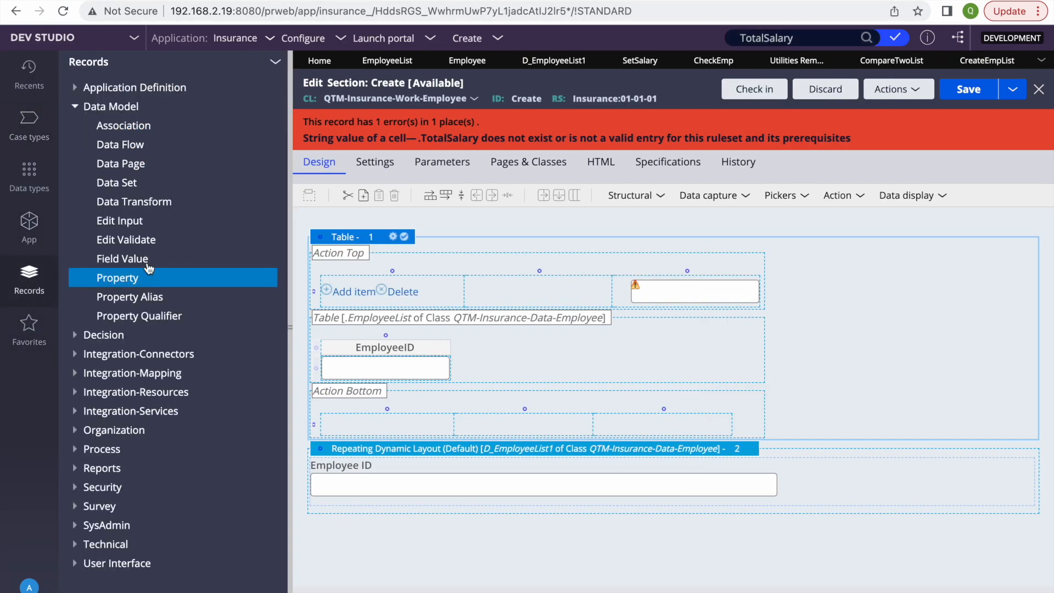
{"action": "left_click", "coordinate": [103, 279]}
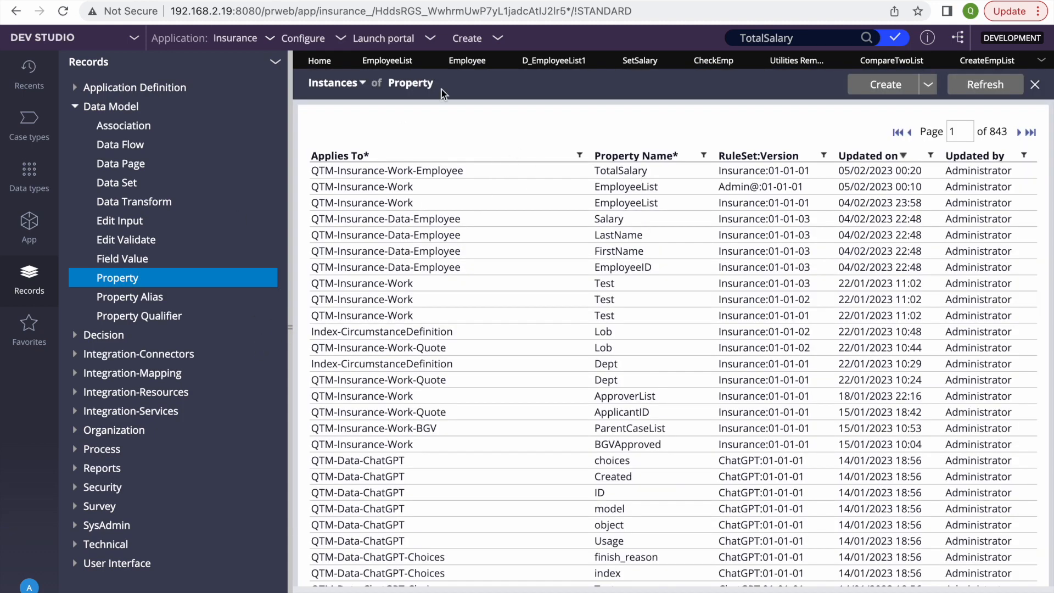
Step: Start a new Declare Expression record with .TotalSalary as its target property
{"action": "left_click", "coordinate": [474, 40]}
{"action": "mouse_move", "coordinate": [528, 55]}
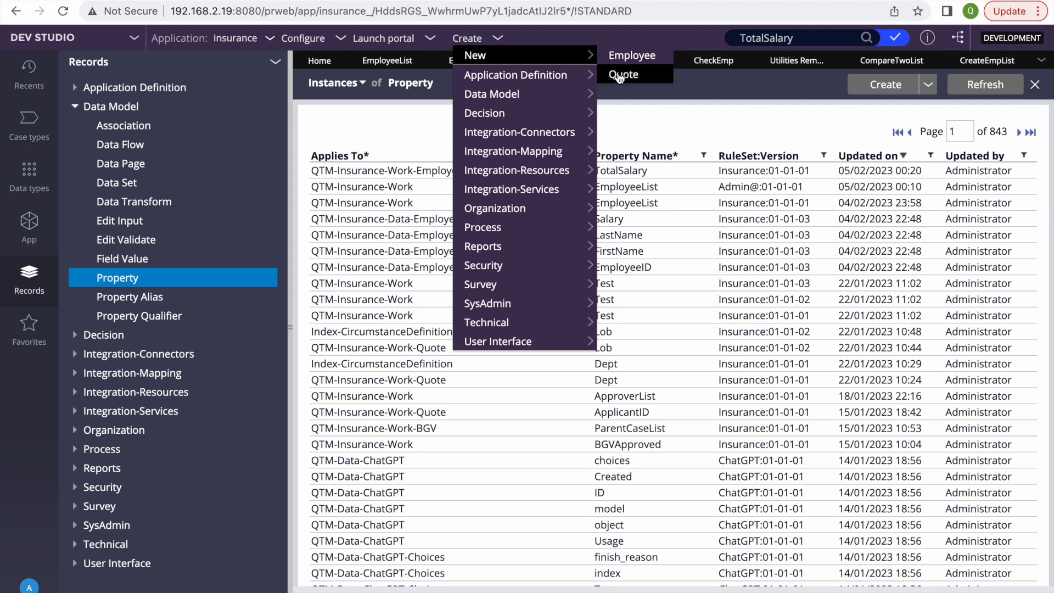
{"action": "mouse_move", "coordinate": [508, 95]}
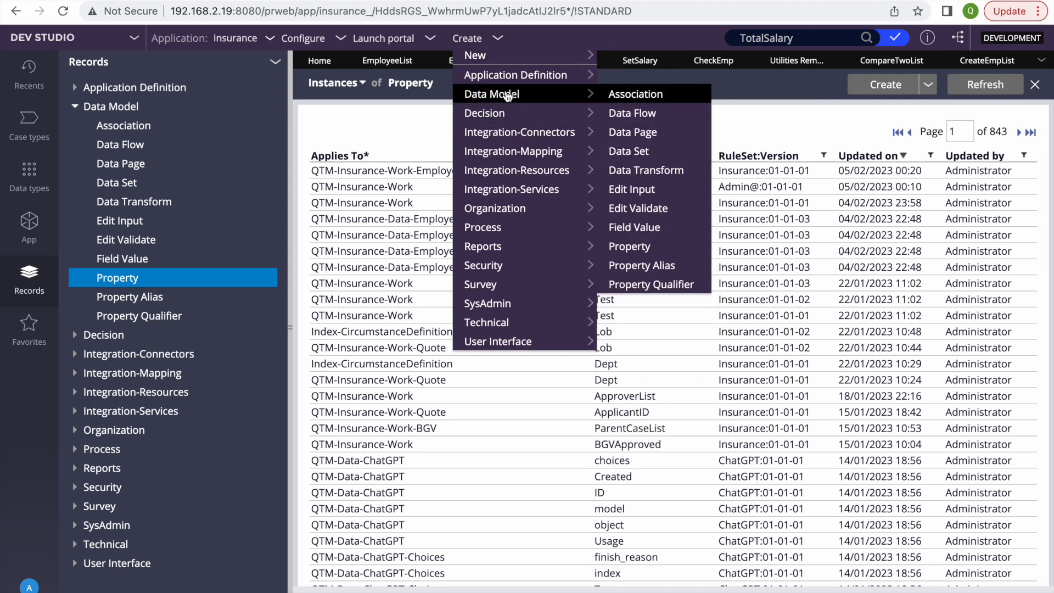
{"action": "mouse_move", "coordinate": [489, 117]}
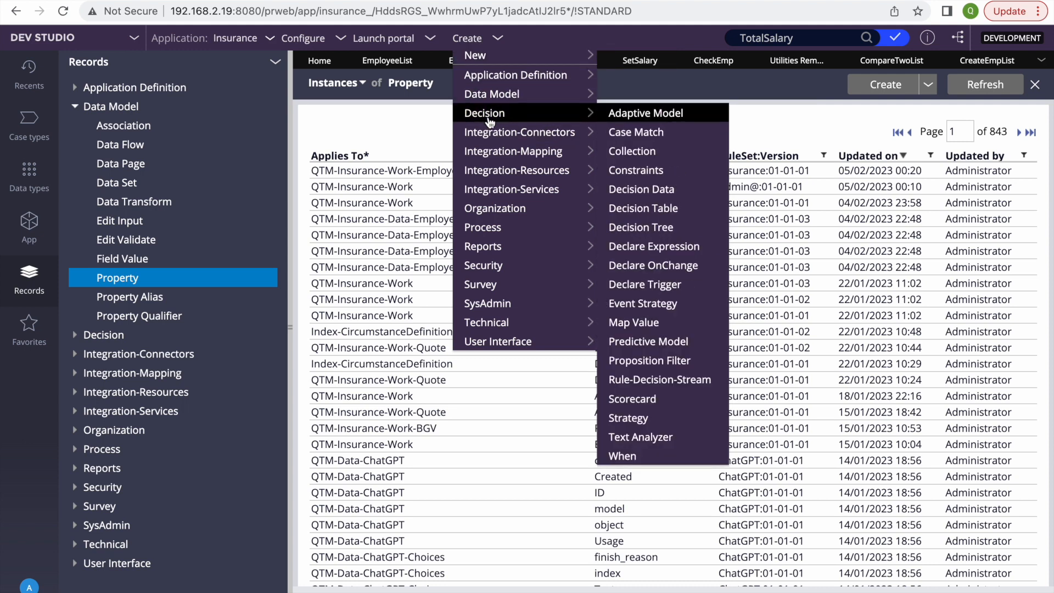
{"action": "left_click", "coordinate": [622, 248]}
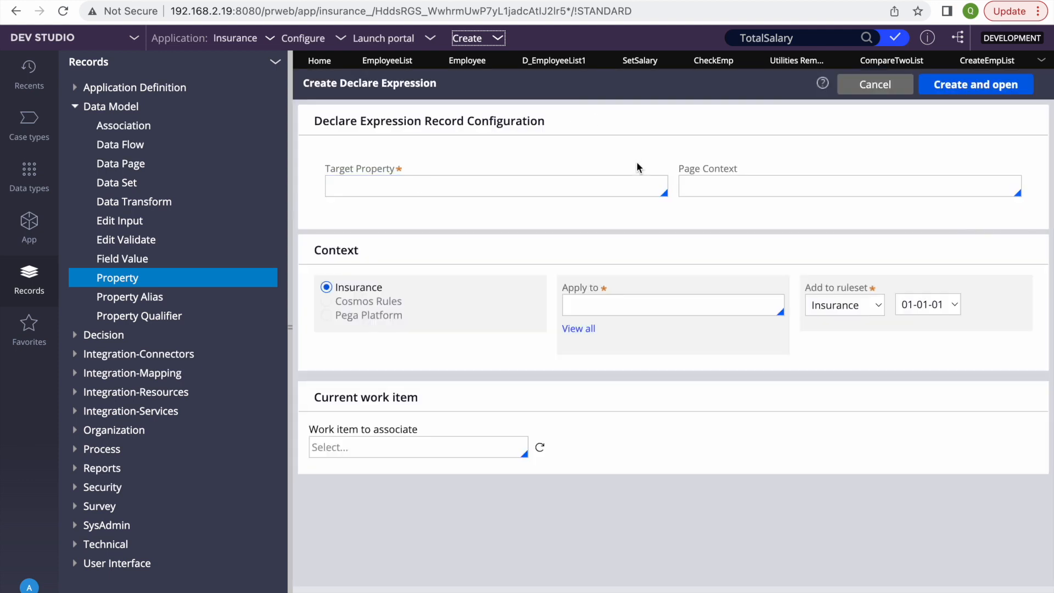
{"action": "left_click", "coordinate": [492, 191]}
{"action": "left_click", "coordinate": [441, 191]}
{"action": "type", "text": ".TotalSalary"}
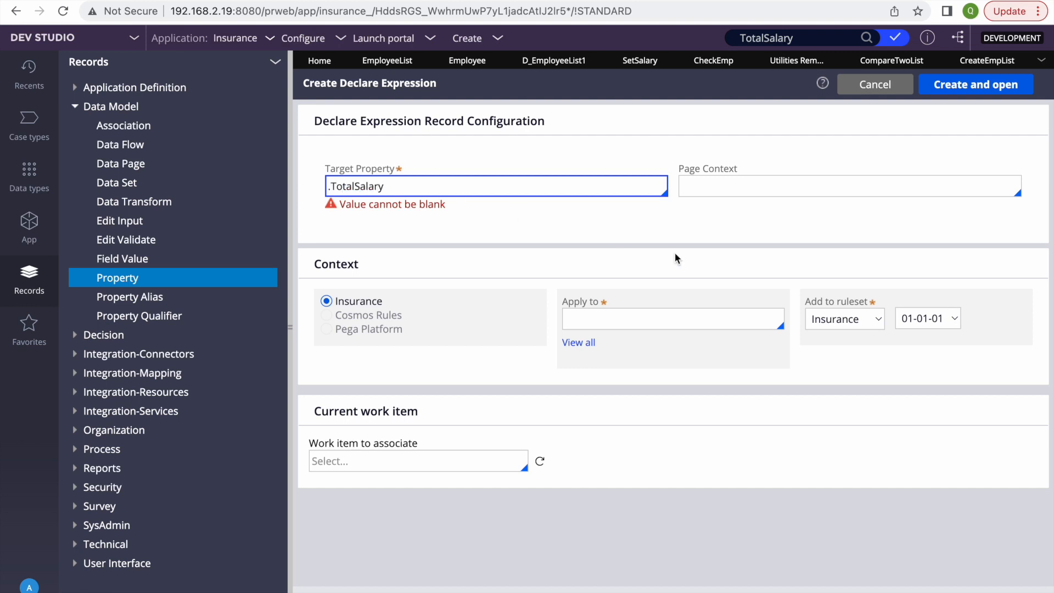
Step: Copy the class name QTM-Insurance-Work from the CompareTwoList data transform's header for the expression's Apply to class
{"action": "left_click", "coordinate": [604, 324]}
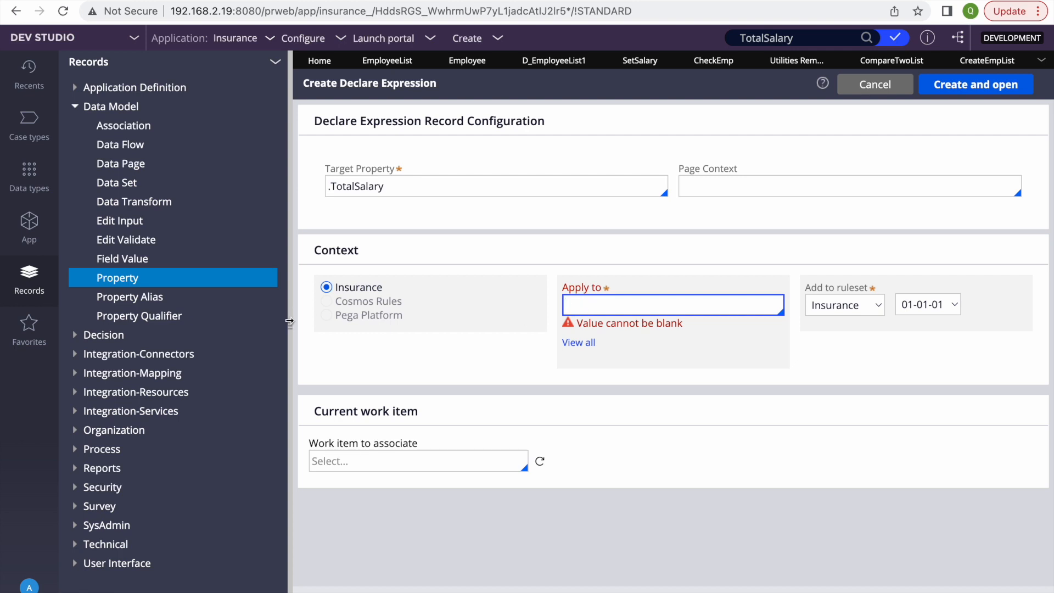
{"action": "left_click_drag", "start_coordinate": [289, 322], "coordinate": [228, 314]}
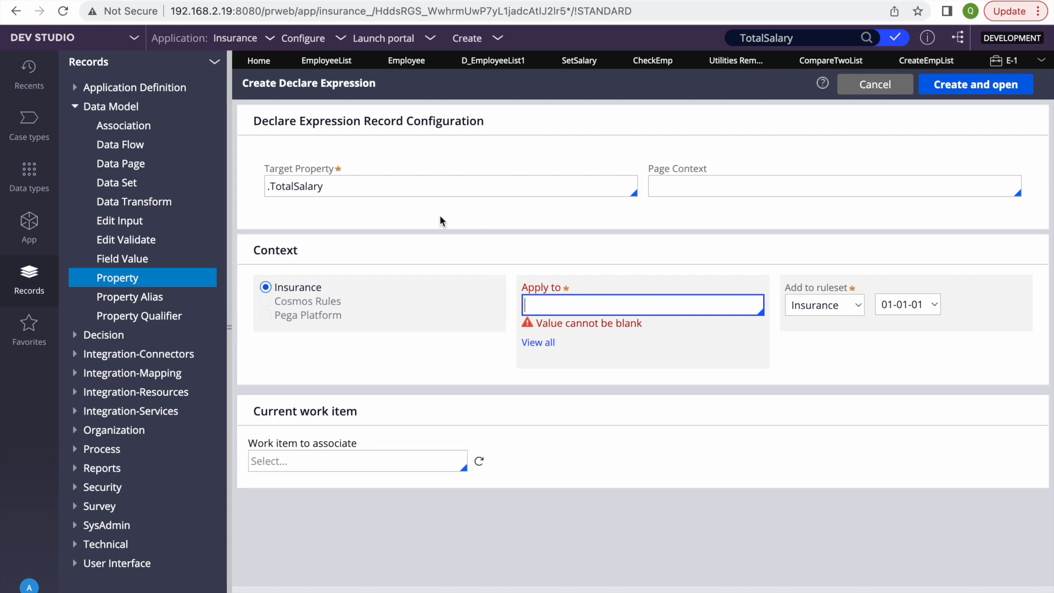
{"action": "left_click", "coordinate": [713, 192]}
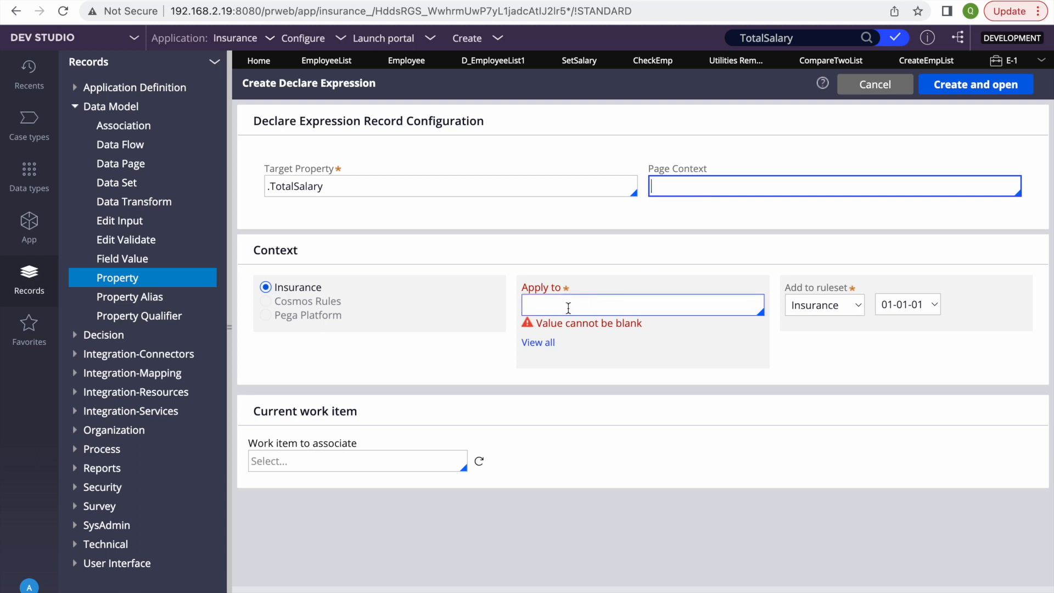
{"action": "double_click", "coordinate": [315, 186]}
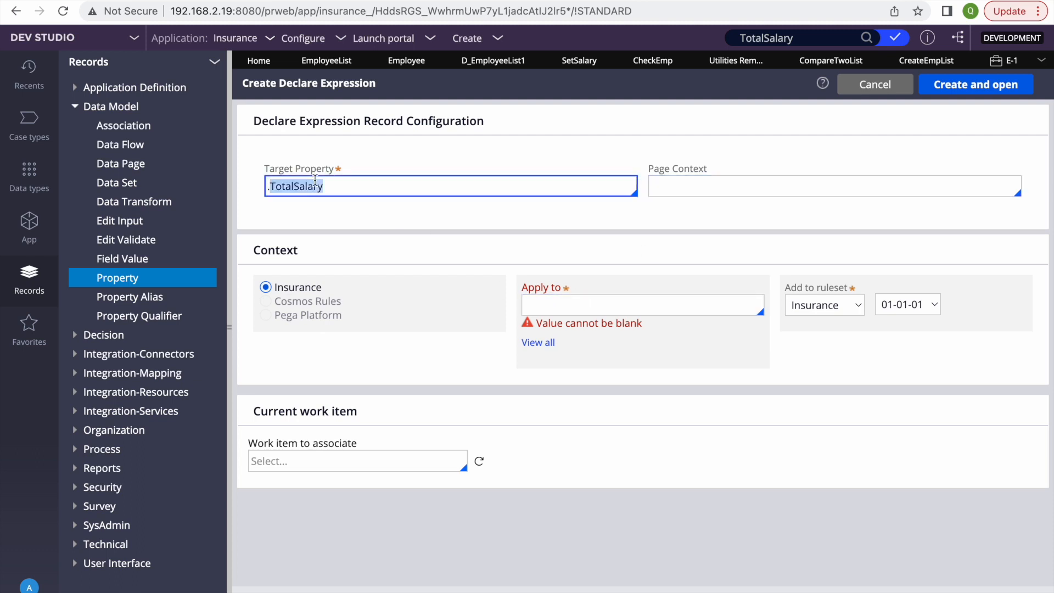
{"action": "left_click", "coordinate": [598, 303]}
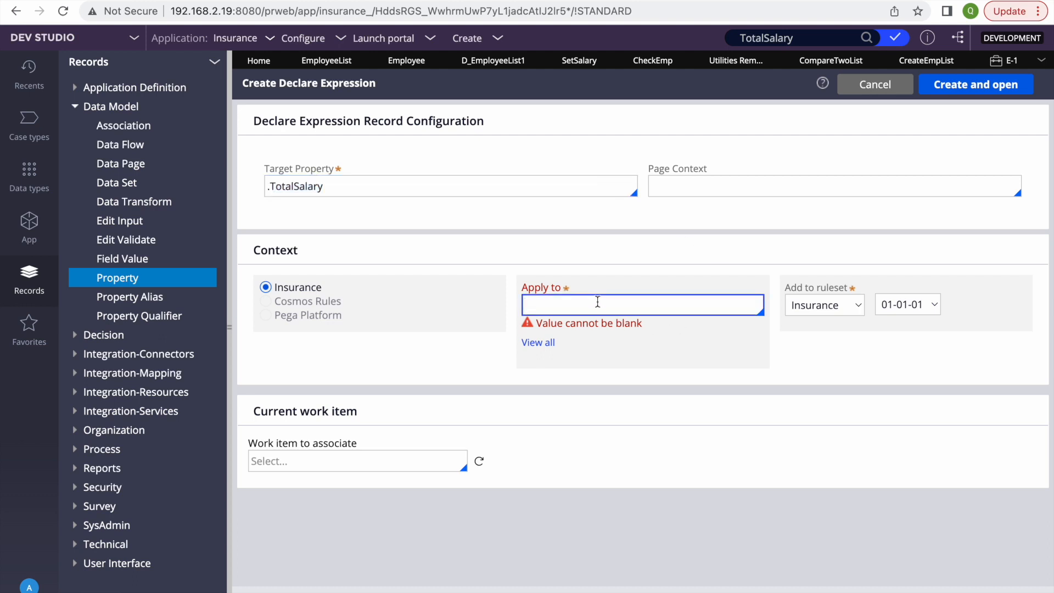
{"action": "left_click", "coordinate": [392, 64]}
{"action": "left_click", "coordinate": [1006, 60]}
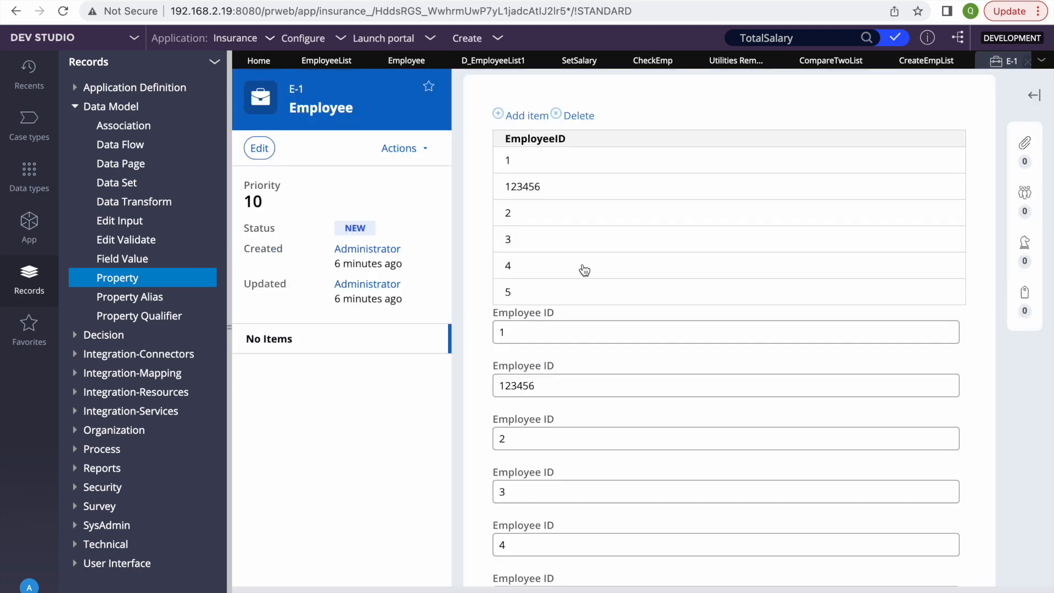
{"action": "left_click", "coordinate": [927, 60]}
{"action": "left_click", "coordinate": [832, 62]}
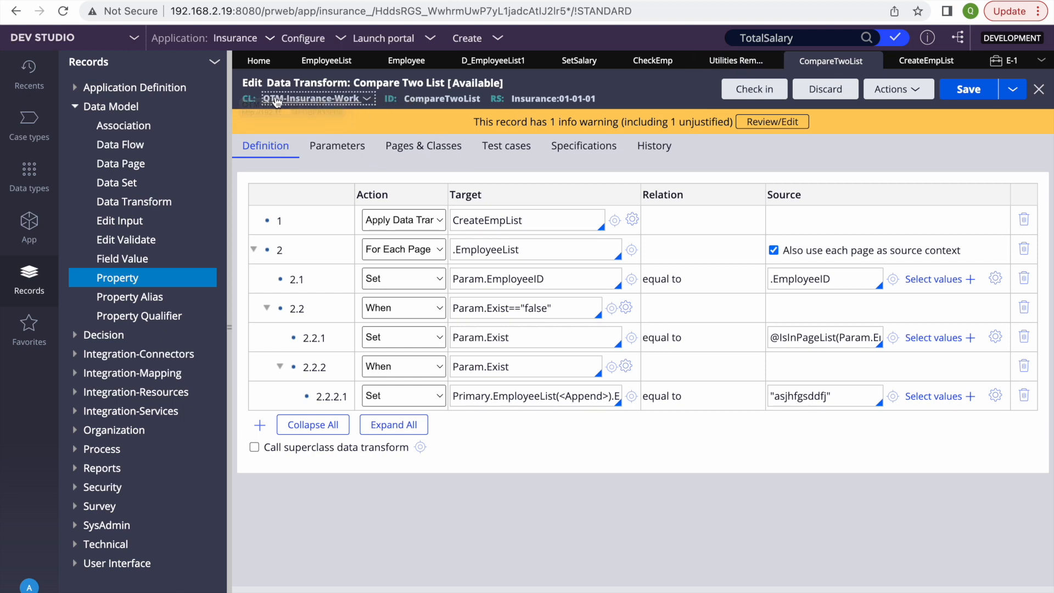
{"action": "left_click_drag", "start_coordinate": [262, 97], "coordinate": [366, 98]}
{"action": "key", "text": "super+c"}
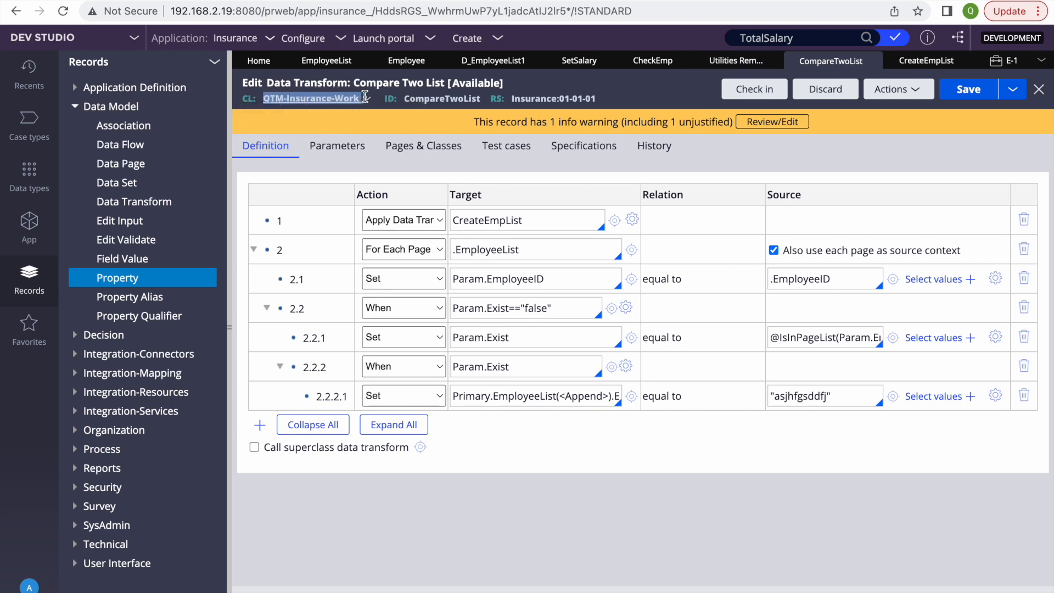
Step: Return to the new Declare Expression form, apply it to QTM-Insurance-Work and try to create the record
{"action": "left_click", "coordinate": [1005, 61]}
{"action": "left_click", "coordinate": [1048, 61]}
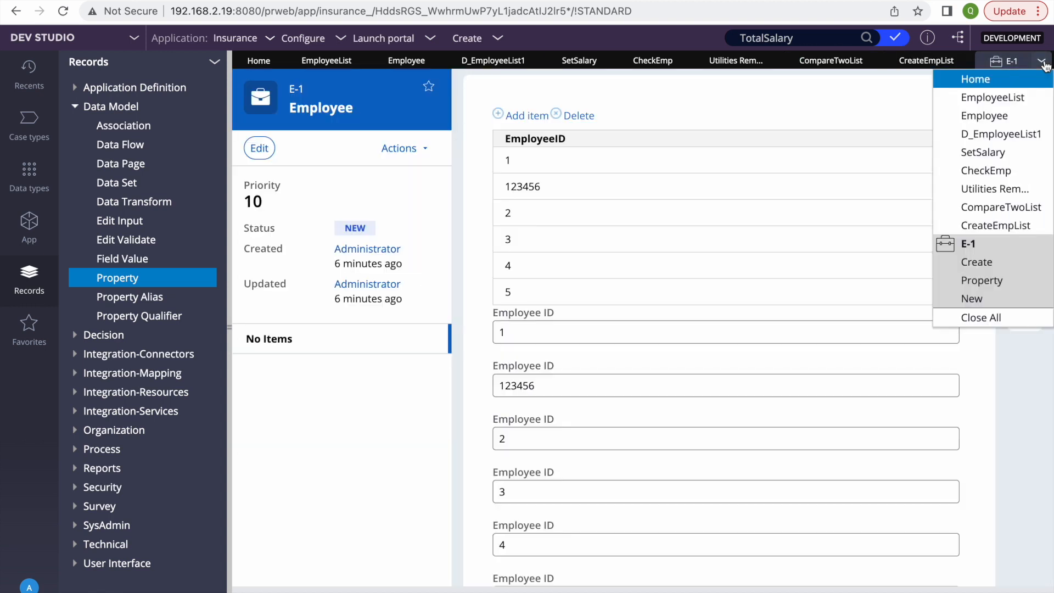
{"action": "left_click", "coordinate": [973, 301]}
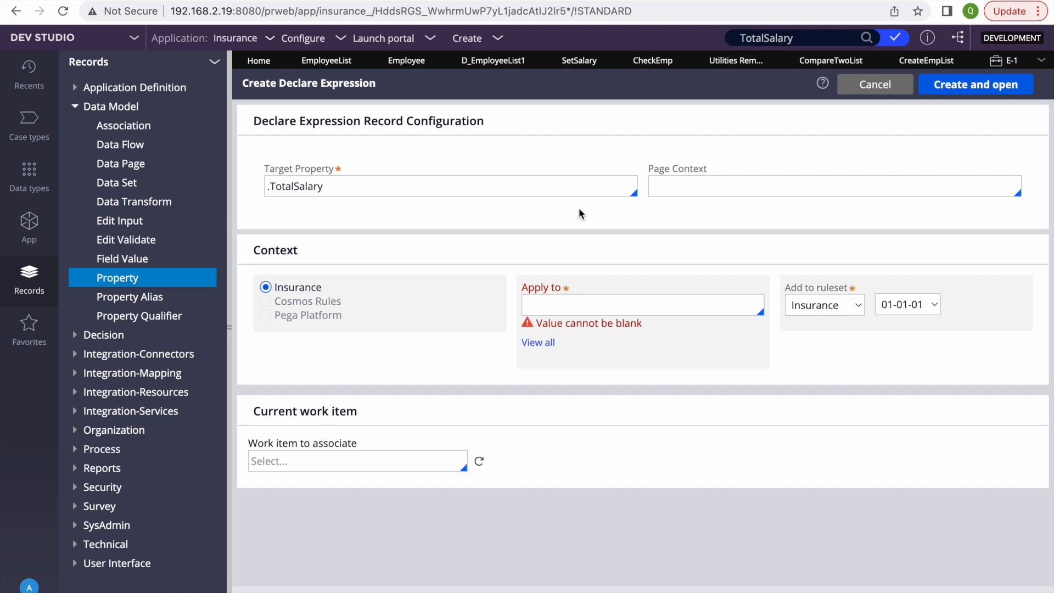
{"action": "left_click", "coordinate": [693, 186]}
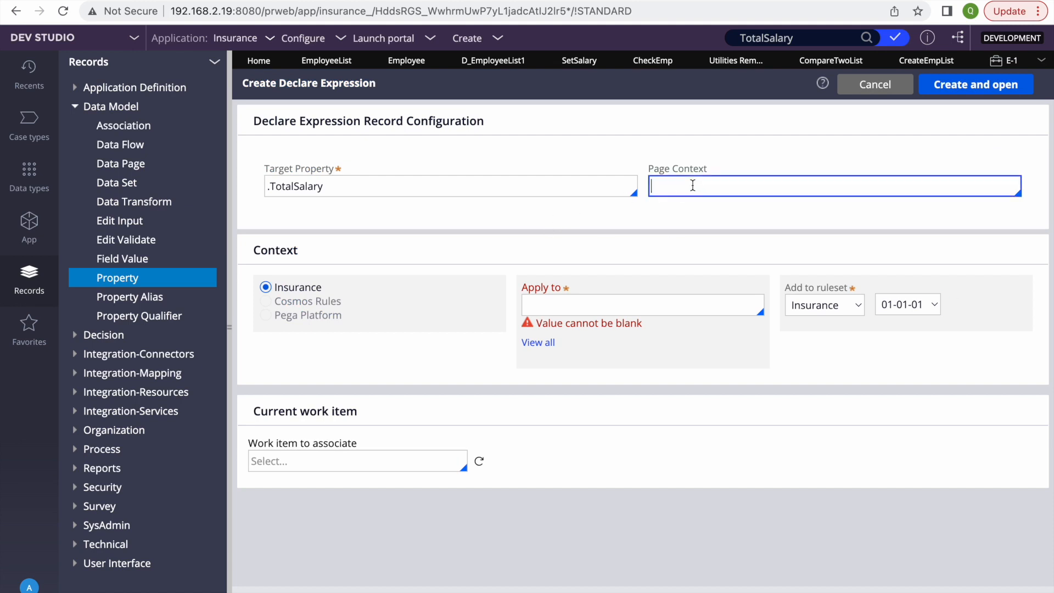
{"action": "left_click", "coordinate": [565, 305]}
{"action": "key", "text": "super+v"}
{"action": "left_click", "coordinate": [744, 427]}
{"action": "left_click", "coordinate": [987, 85]}
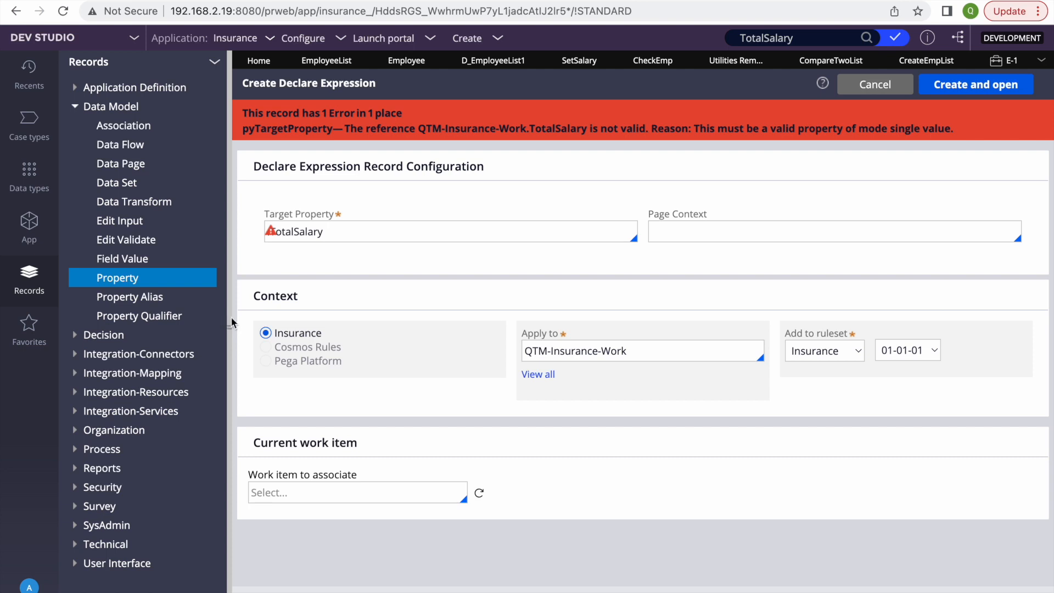
{"action": "left_click", "coordinate": [324, 226]}
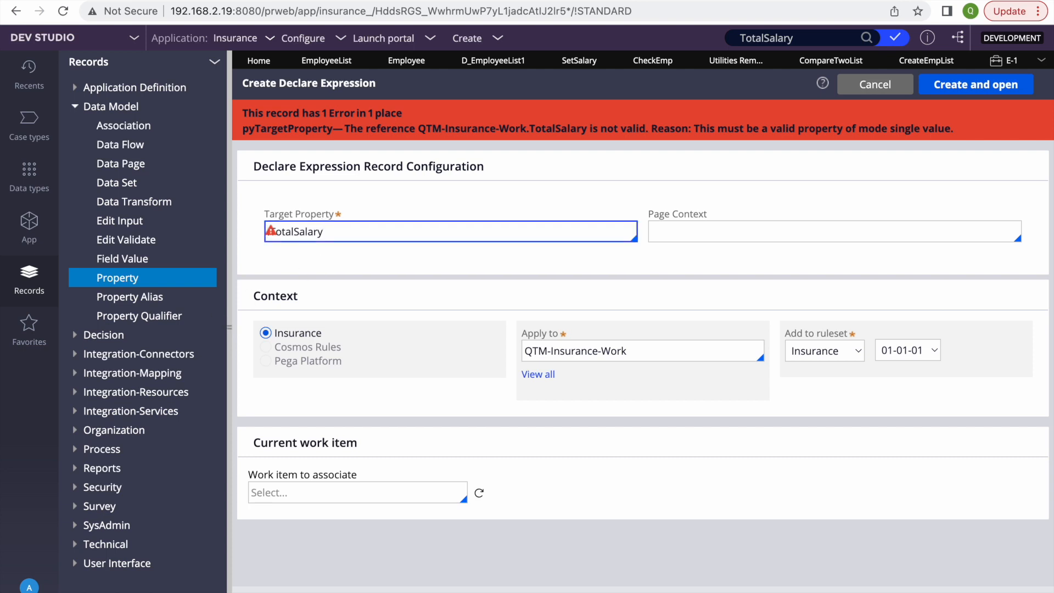
{"action": "type", "text": "."}
{"action": "left_click", "coordinate": [533, 314]}
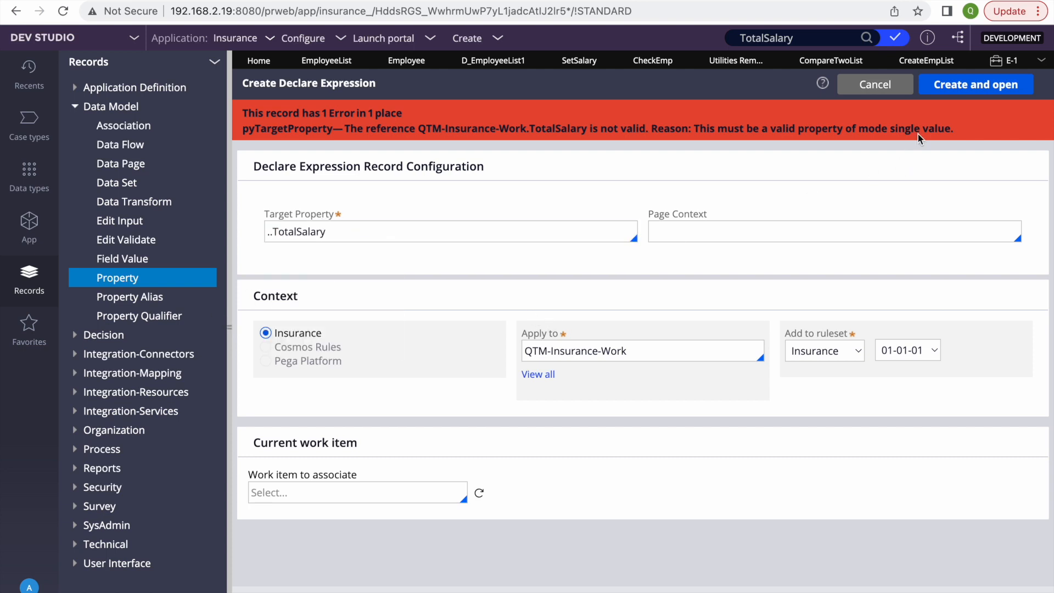
{"action": "left_click", "coordinate": [288, 235]}
{"action": "left_click", "coordinate": [272, 234]}
{"action": "key", "text": "BackSpace"}
Step: Change the Declare Expression's Apply to class to QTM-Insurance-Work-Employee, and create and open the record
{"action": "left_click", "coordinate": [643, 347]}
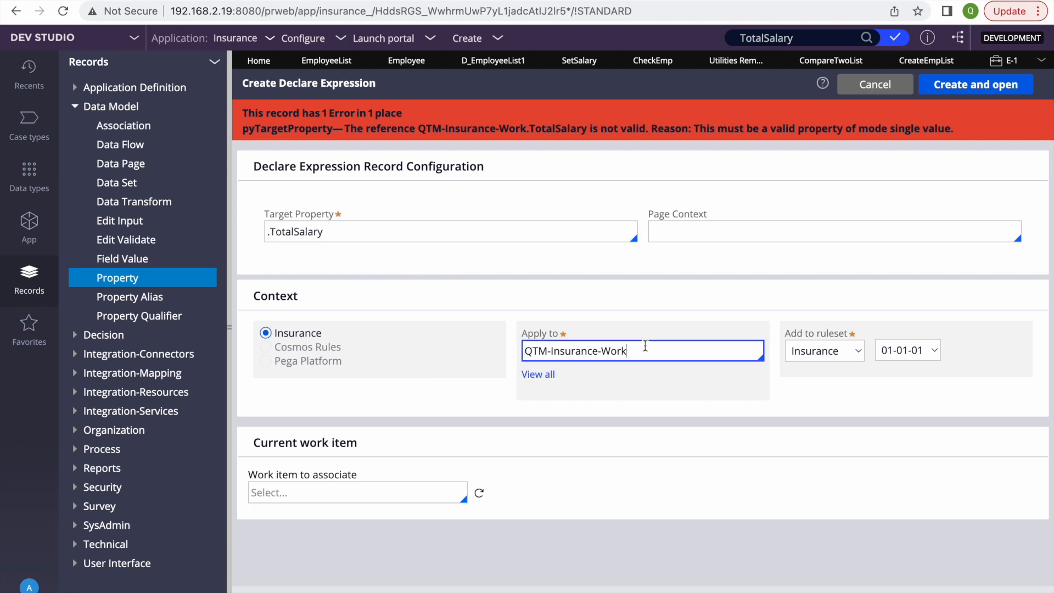
{"action": "type", "text": "-E"}
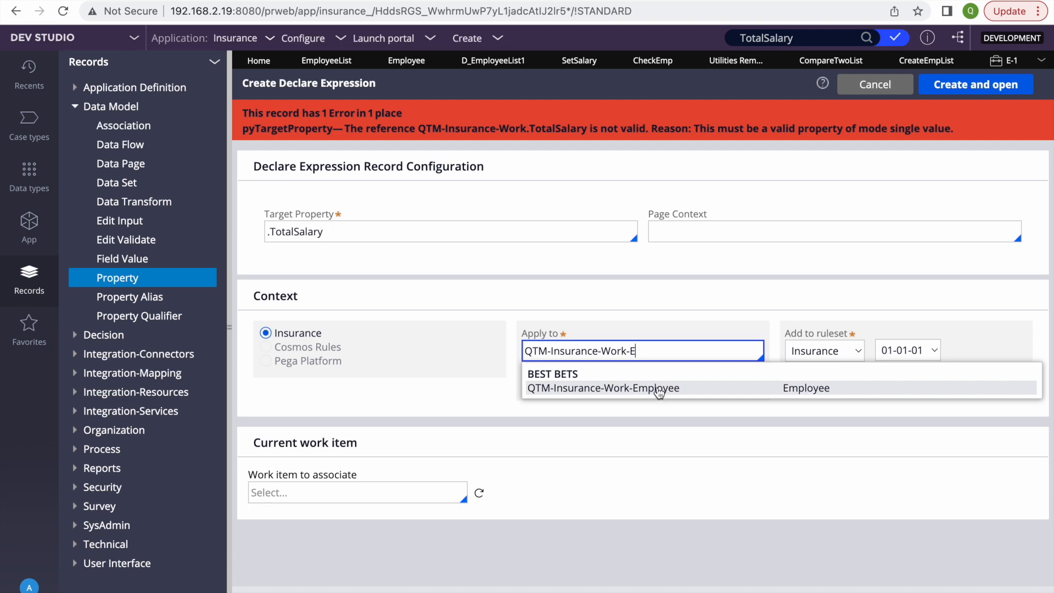
{"action": "left_click", "coordinate": [604, 388]}
{"action": "left_click", "coordinate": [964, 88]}
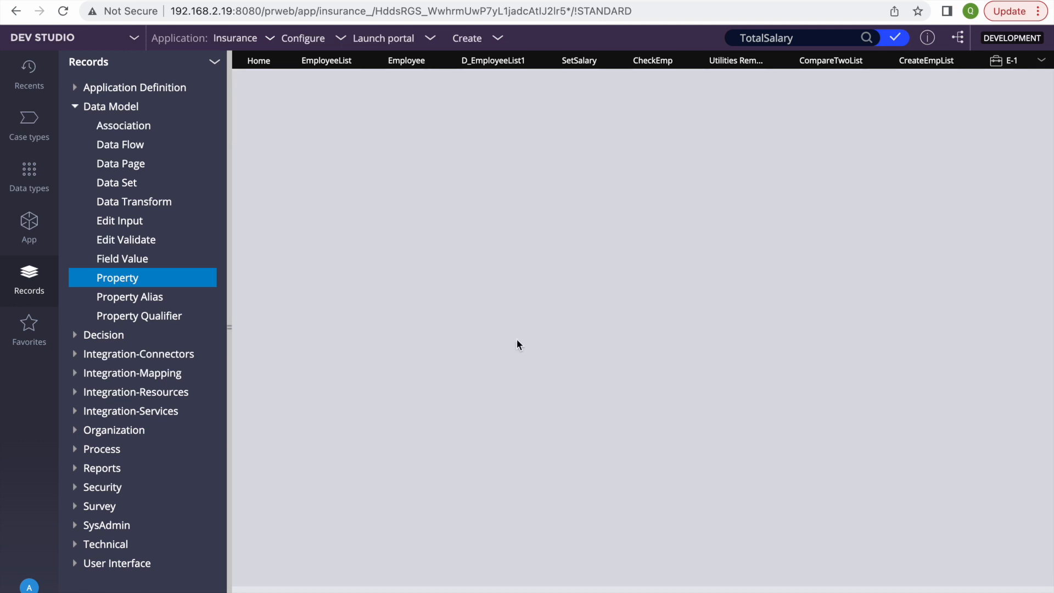
Step: Define TotalSalary as the Sum of .EmployeeList().Salary and save the Declare Expression
{"action": "left_click_drag", "start_coordinate": [233, 326], "coordinate": [504, 292]}
{"action": "left_click", "coordinate": [289, 286]}
{"action": "left_click", "coordinate": [3, 298]}
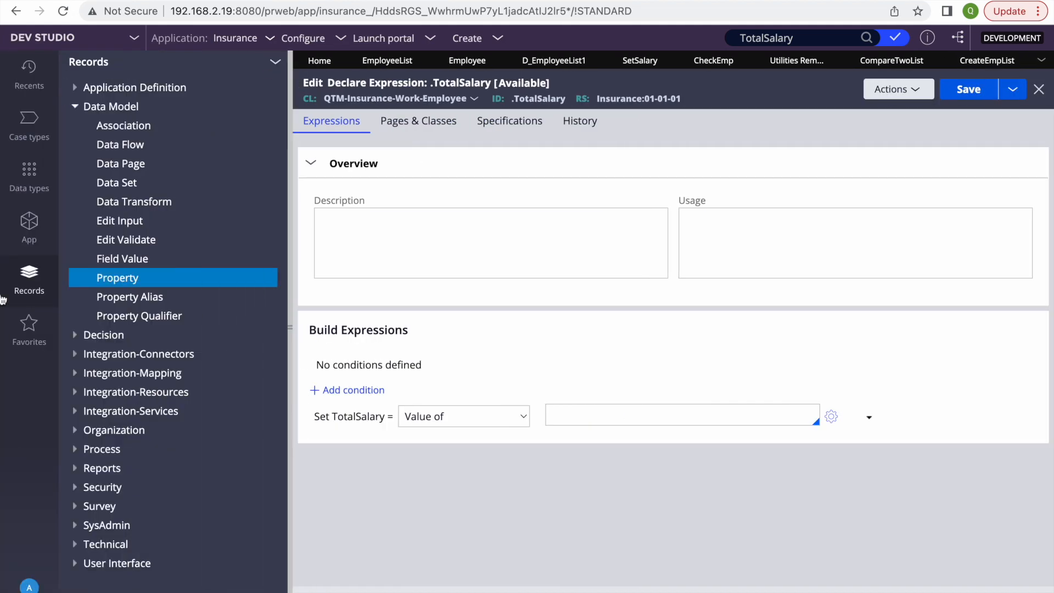
{"action": "left_click", "coordinate": [289, 384]}
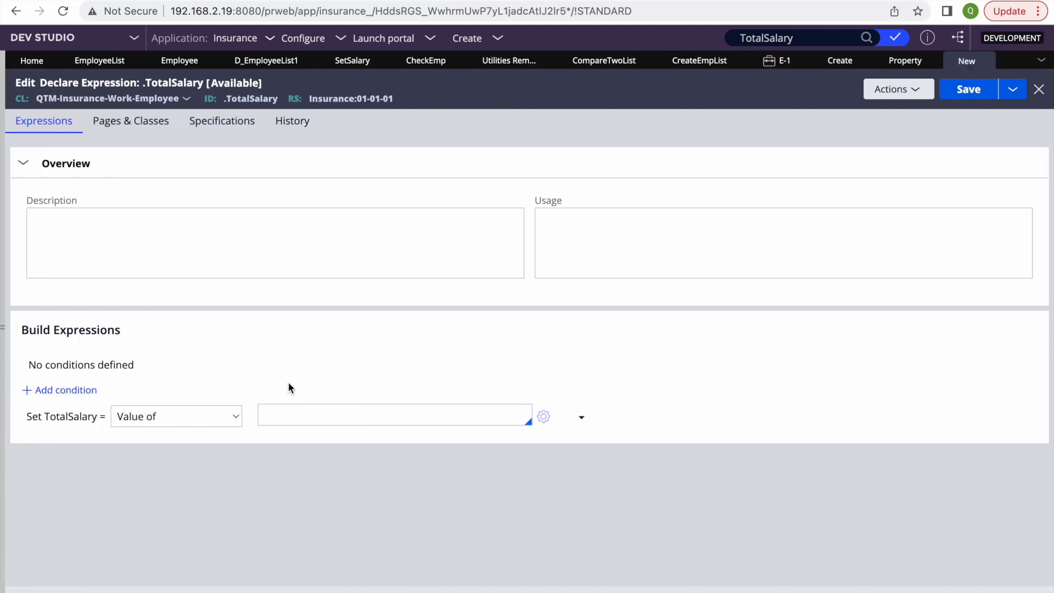
{"action": "left_click", "coordinate": [189, 414]}
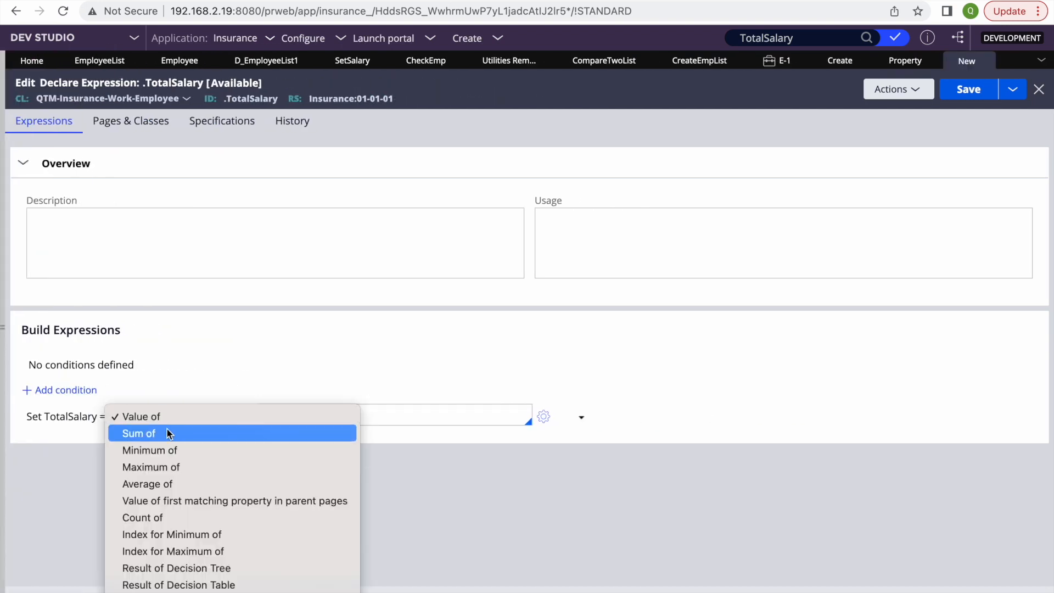
{"action": "left_click", "coordinate": [152, 434]}
{"action": "left_click", "coordinate": [290, 412]}
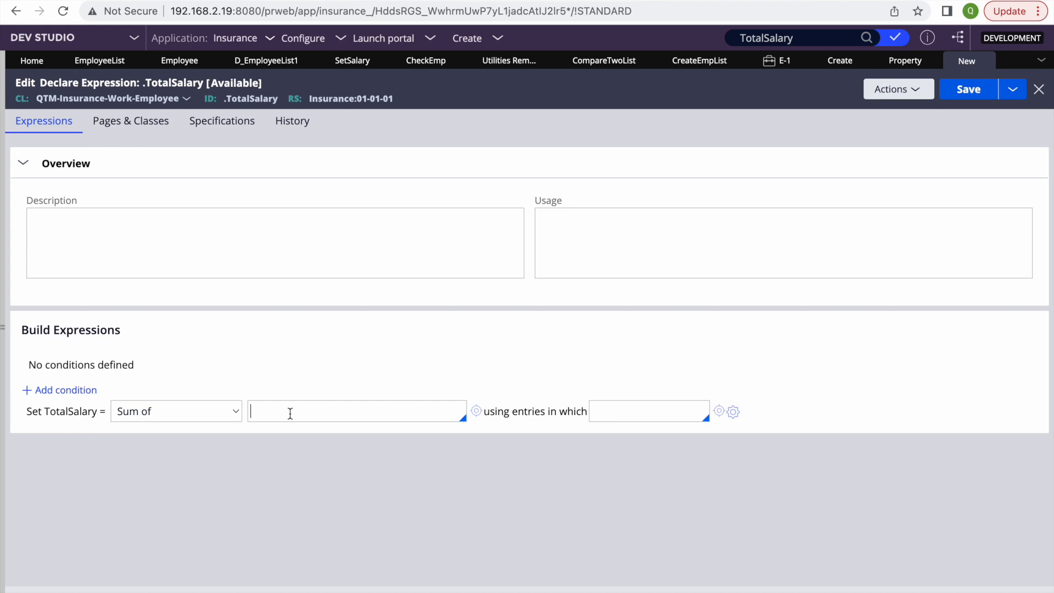
{"action": "type", "text": "."}
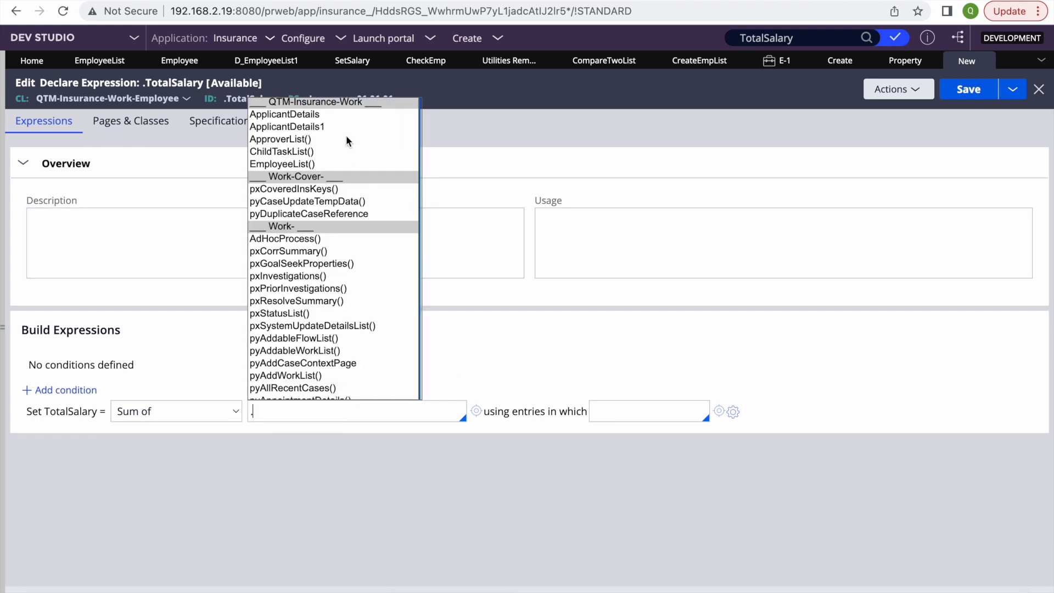
{"action": "left_click", "coordinate": [303, 164]}
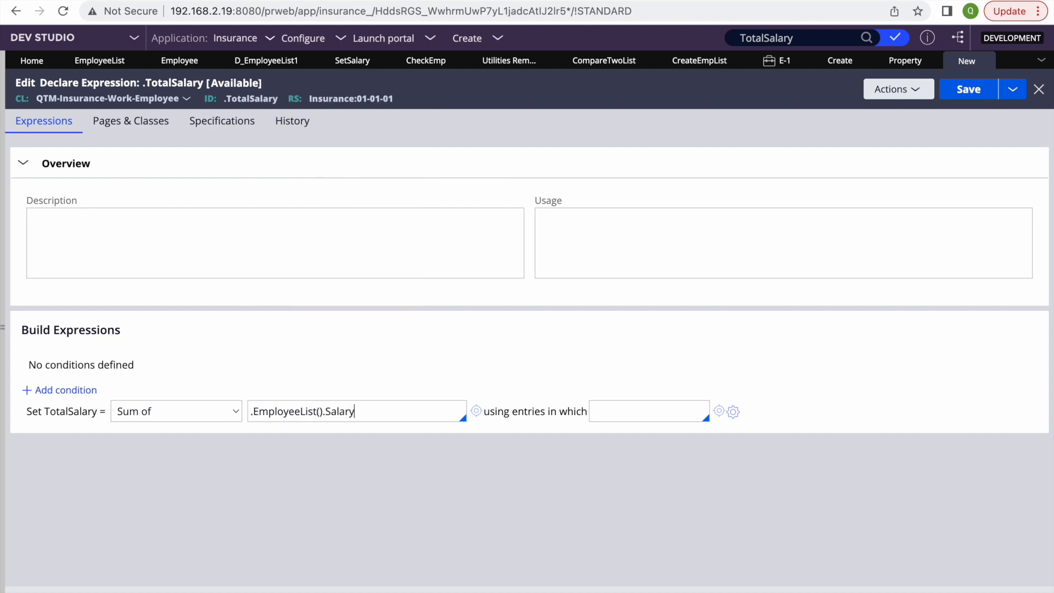
{"action": "left_click", "coordinate": [968, 88]}
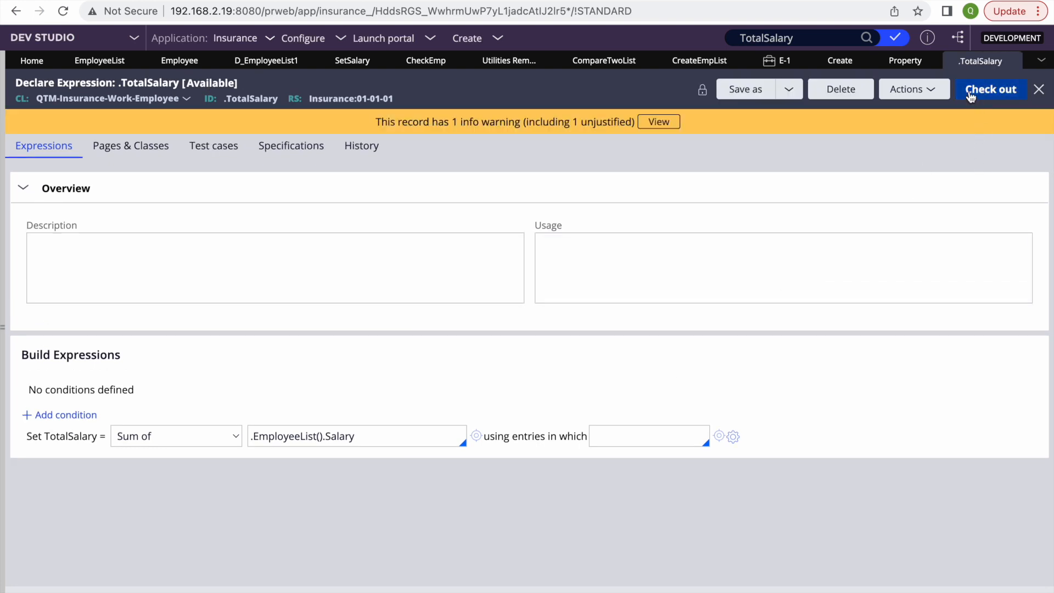
Step: Check out the TotalSalary Declare Expression, review its sum expression and save the checked-out copy
{"action": "left_click", "coordinate": [971, 94]}
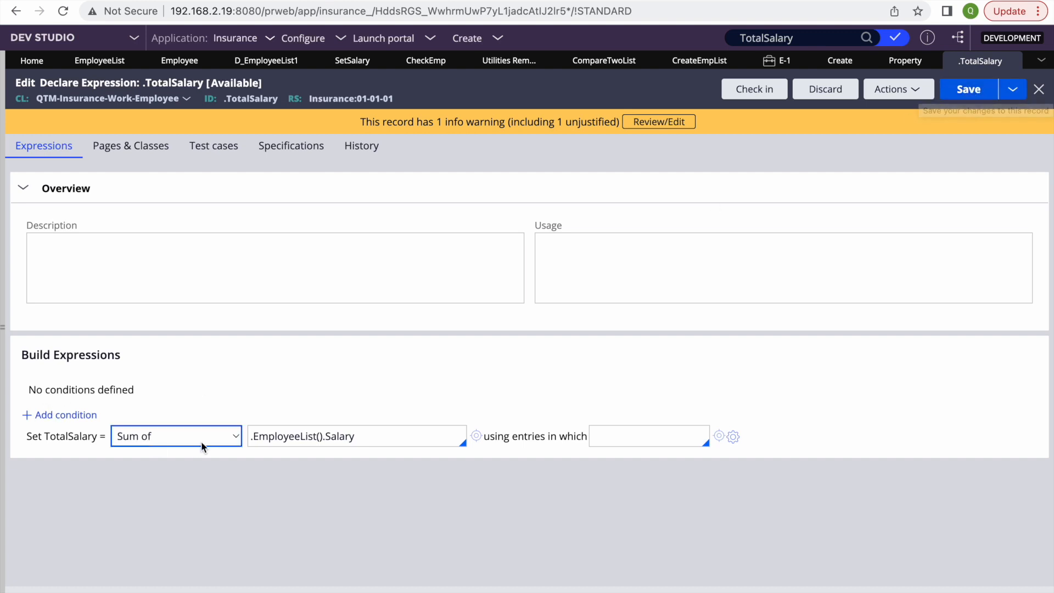
{"action": "triple_click", "coordinate": [318, 442]}
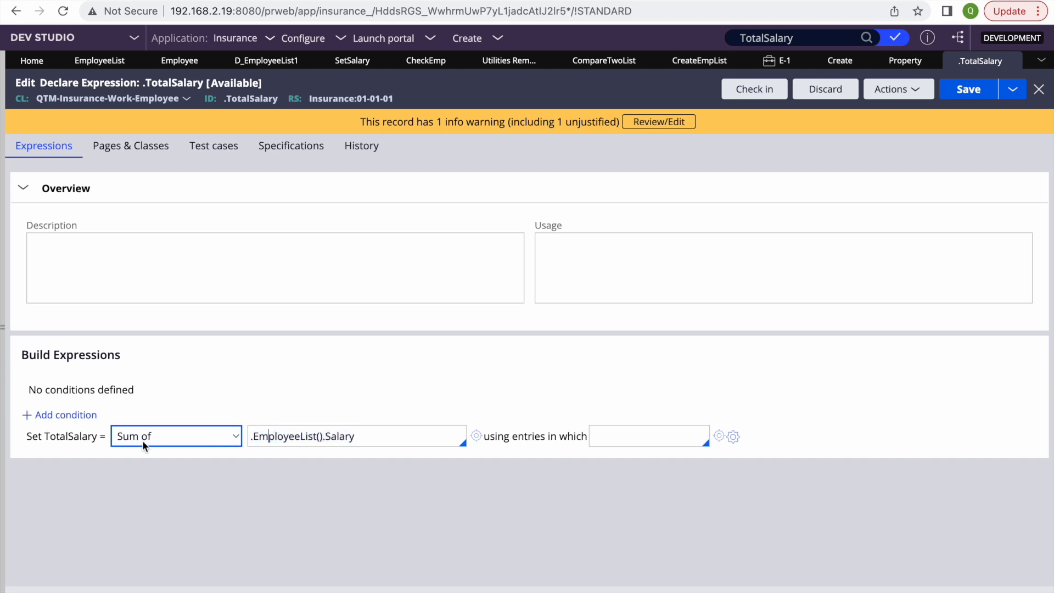
{"action": "double_click", "coordinate": [272, 436]}
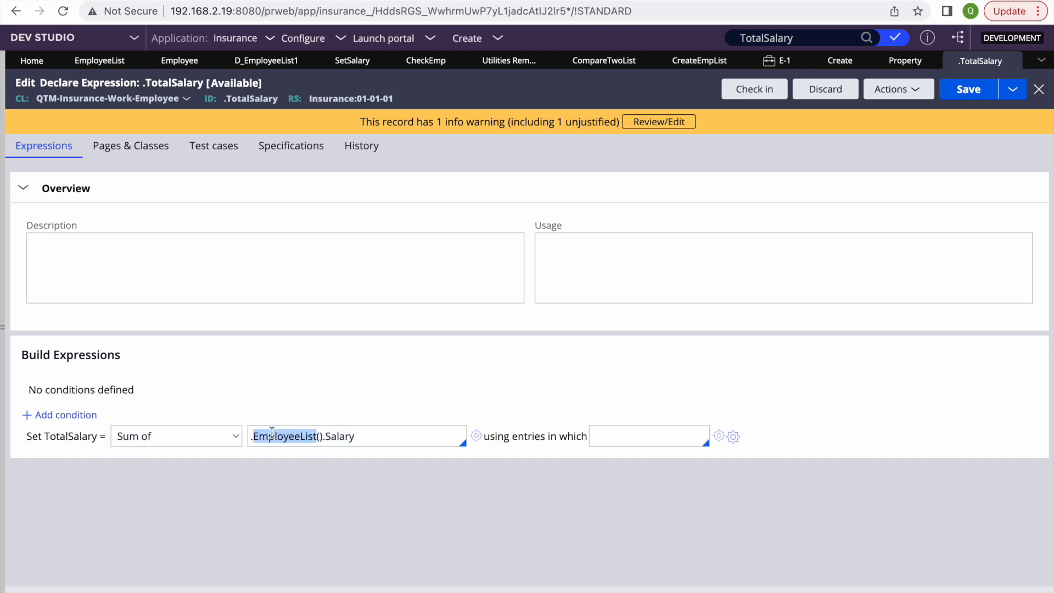
{"action": "left_click", "coordinate": [336, 437]}
{"action": "left_click", "coordinate": [976, 90]}
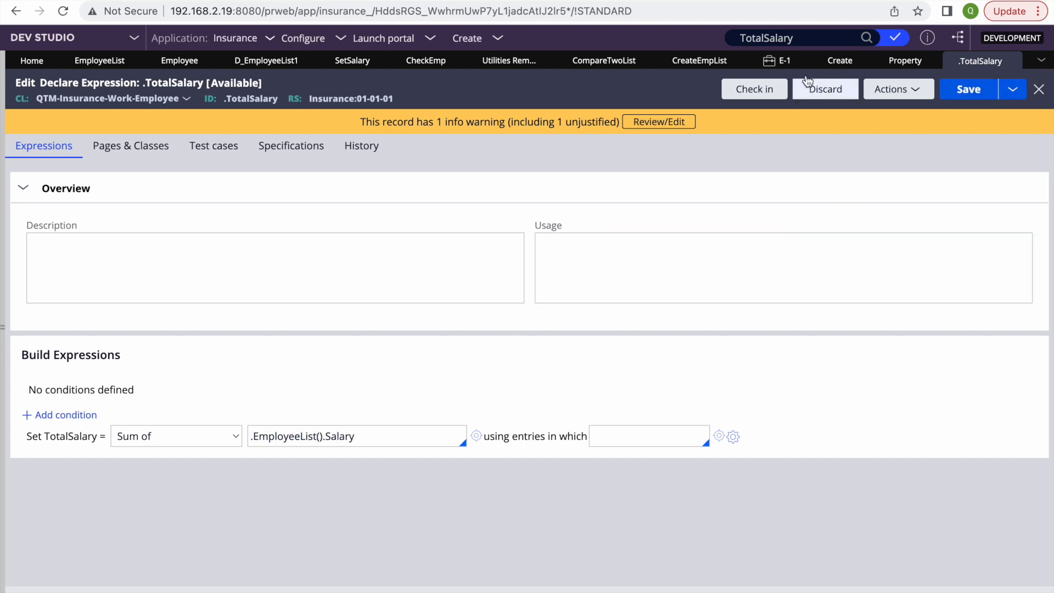
Step: Return to the Employee case E-1 and refresh it
{"action": "left_click", "coordinate": [776, 62]}
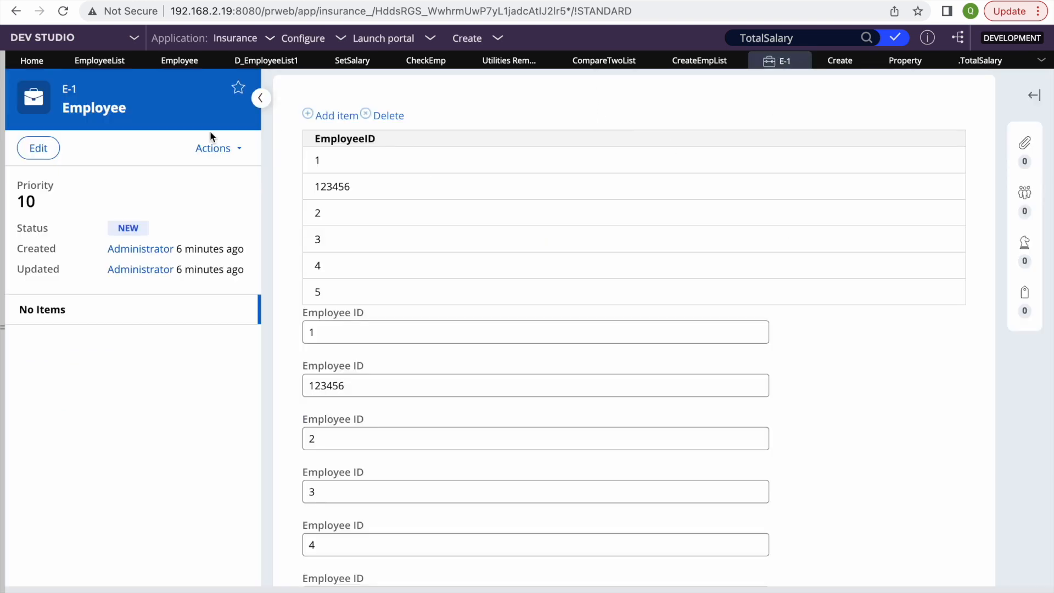
{"action": "left_click", "coordinate": [227, 155]}
{"action": "left_click", "coordinate": [133, 269]}
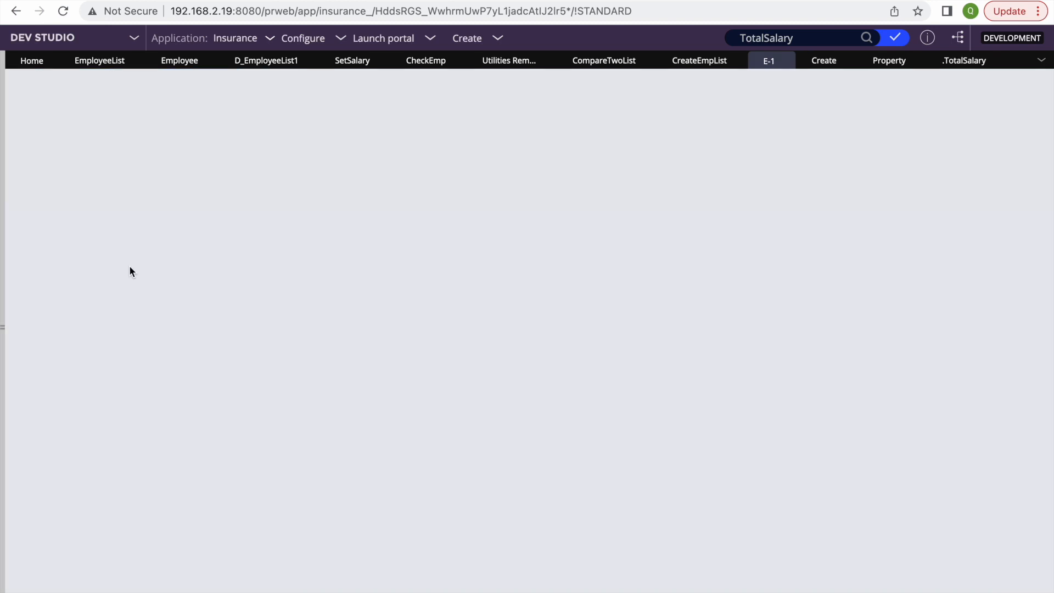
Step: Open pyWorkPage of thread E-1 in the Clipboard, search it for "totalsa", and return to the Employee case
{"action": "left_click", "coordinate": [964, 131]}
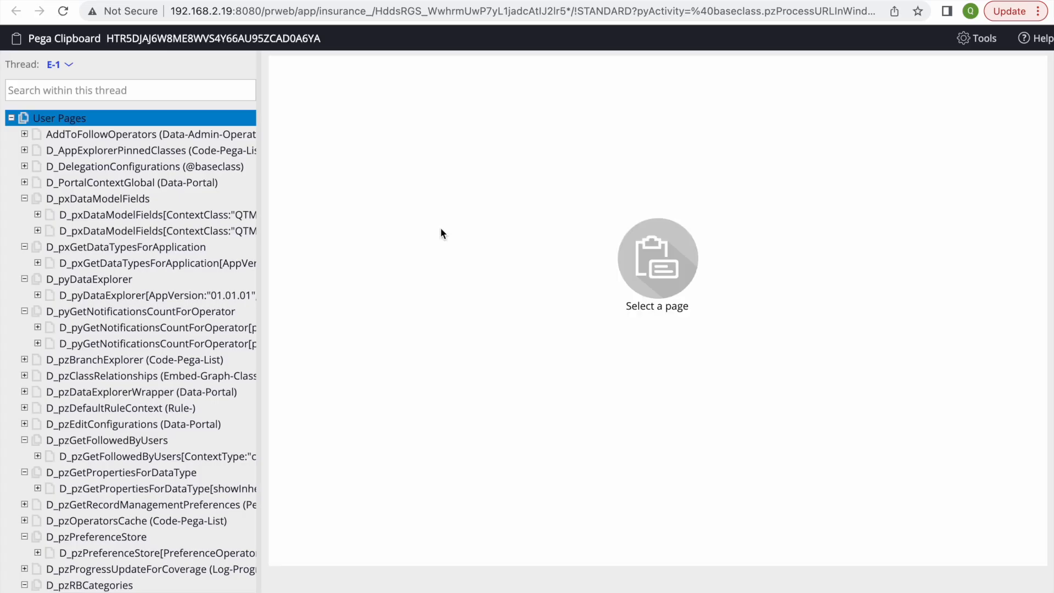
{"action": "scroll", "coordinate": [224, 415], "scroll_direction": "down", "scroll_amount": 5}
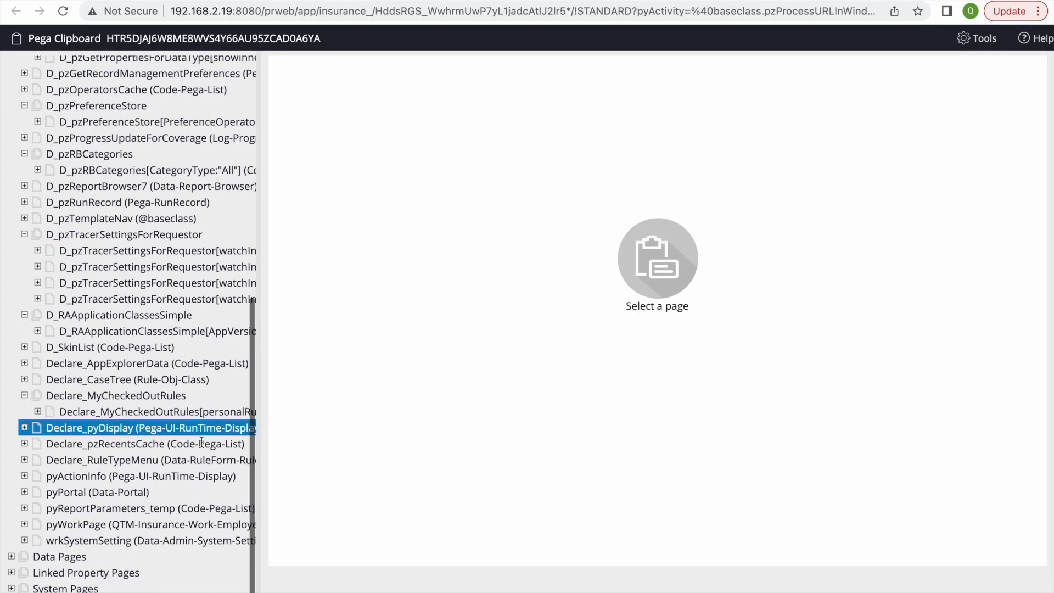
{"action": "left_click", "coordinate": [24, 525]}
{"action": "left_click", "coordinate": [88, 524]}
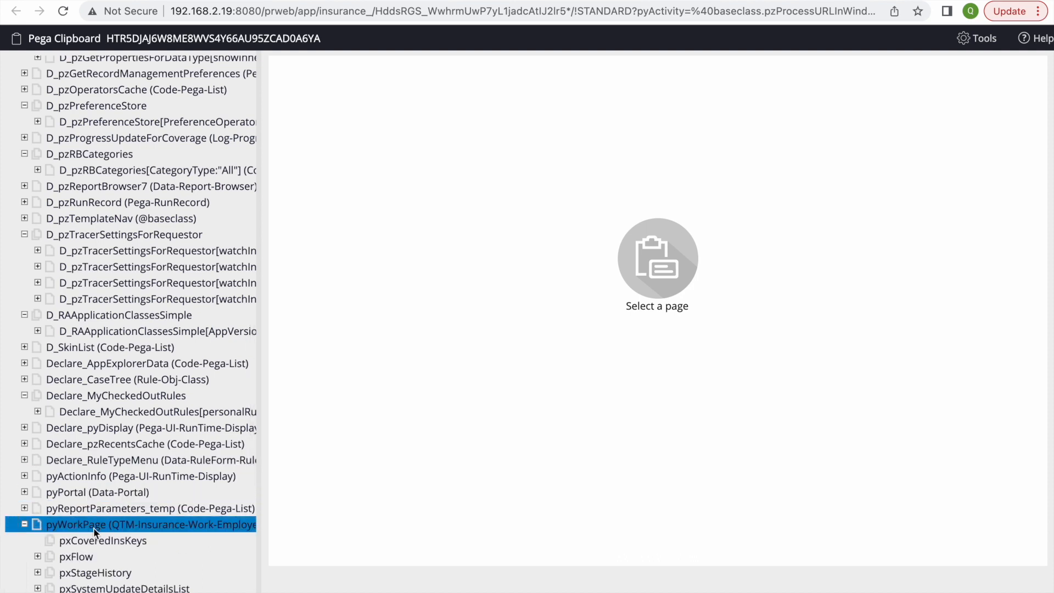
{"action": "key", "text": "super+f"}
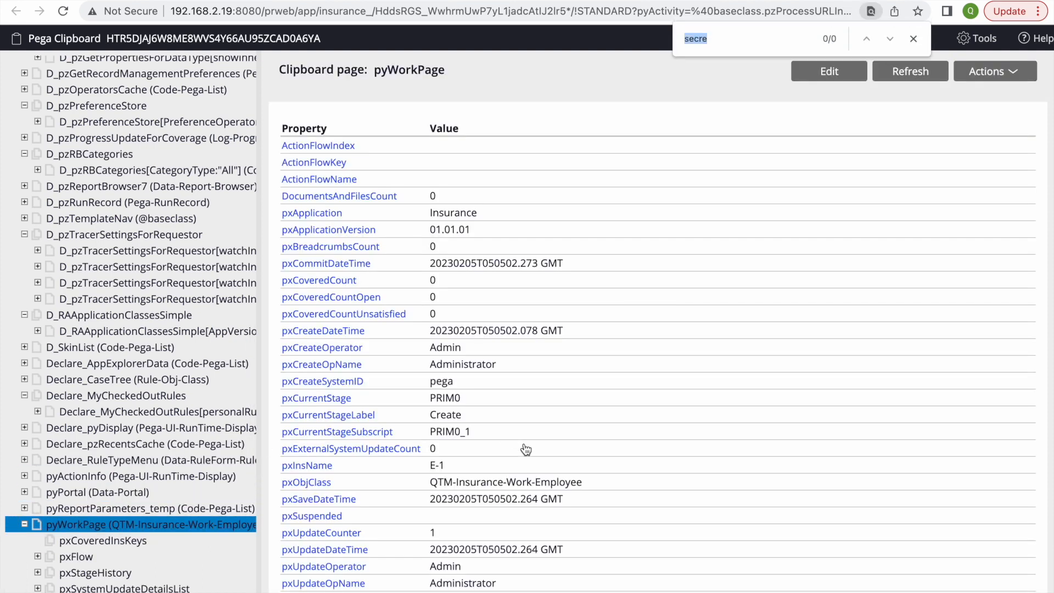
{"action": "type", "text": "tota"}
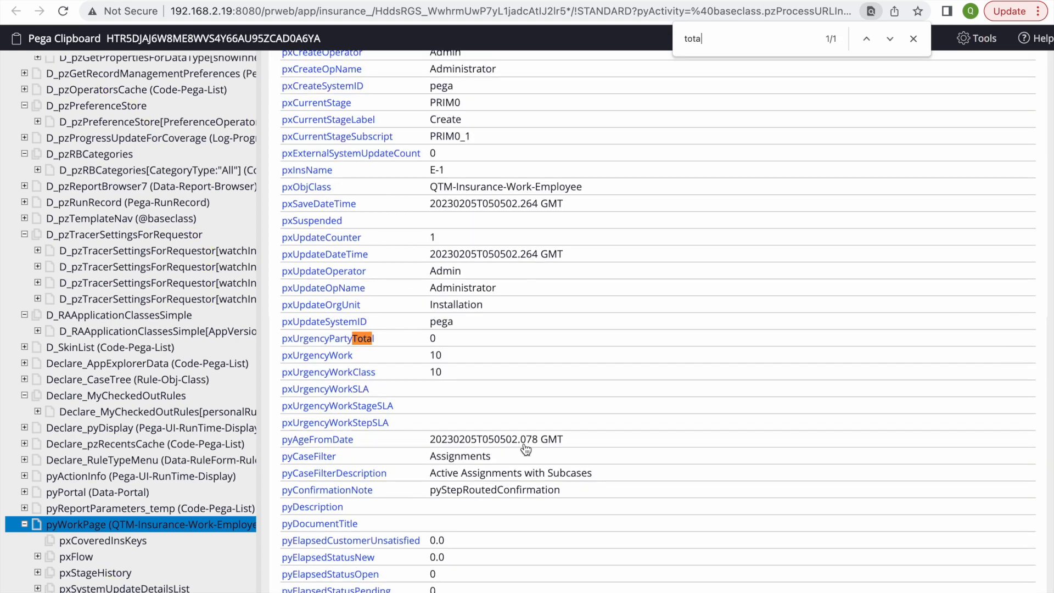
{"action": "type", "text": "lsa"}
{"action": "left_click", "coordinate": [914, 39]}
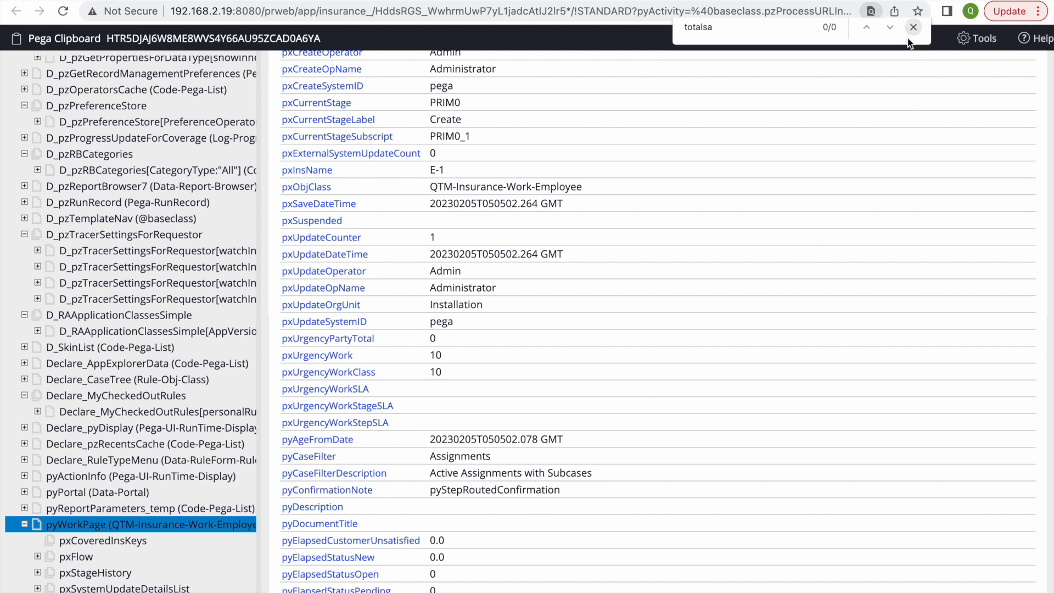
{"action": "left_click", "coordinate": [286, 0]}
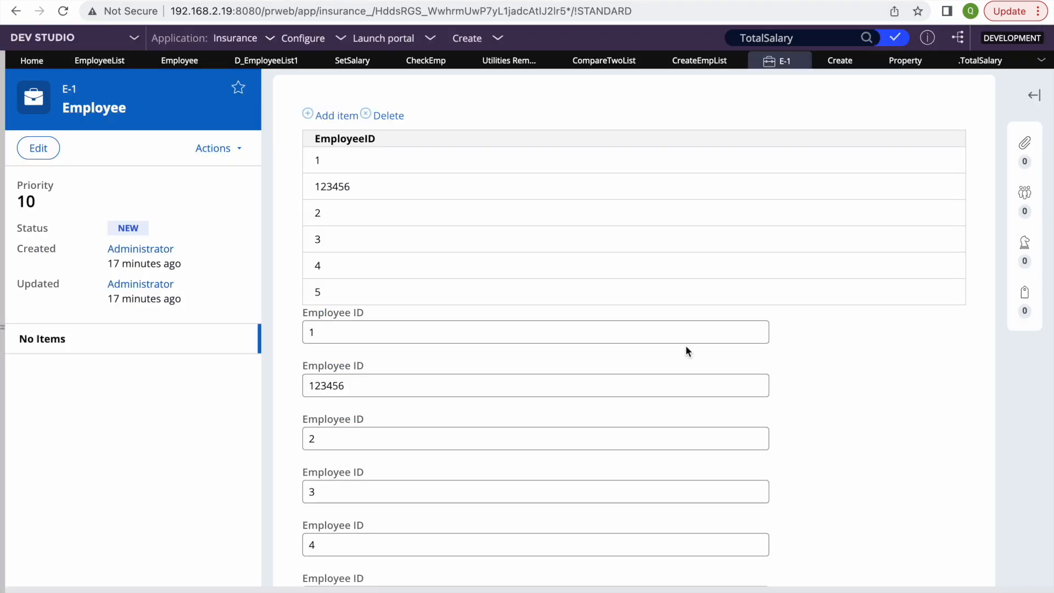
Step: Delete the TotalSalary cell from the table's Action Top row in the Create section and save the section
{"action": "left_click", "coordinate": [839, 61]}
{"action": "left_click", "coordinate": [953, 88]}
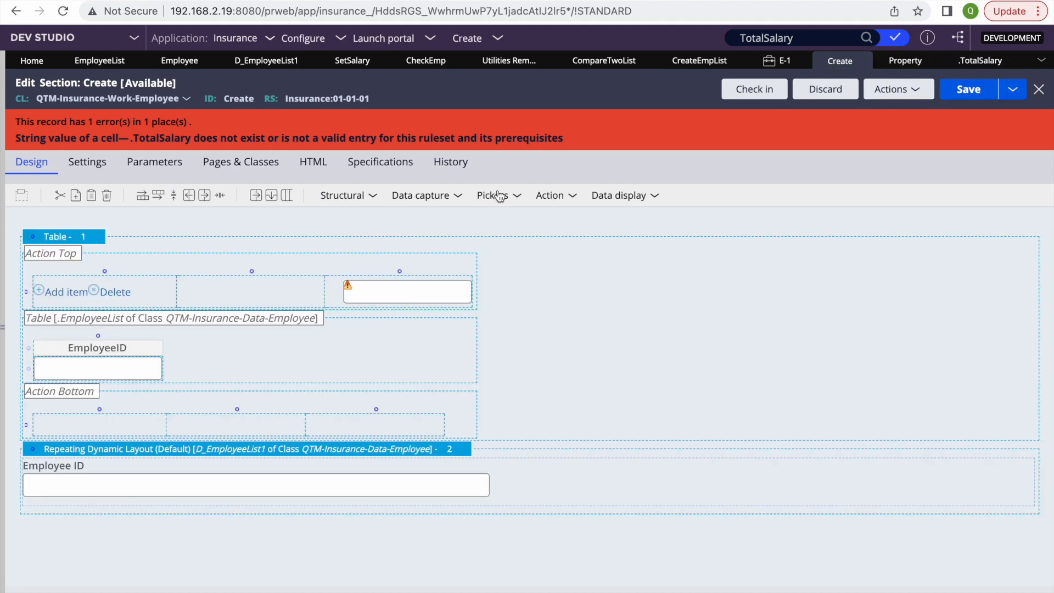
{"action": "right_click", "coordinate": [388, 290]}
{"action": "left_click", "coordinate": [413, 412]}
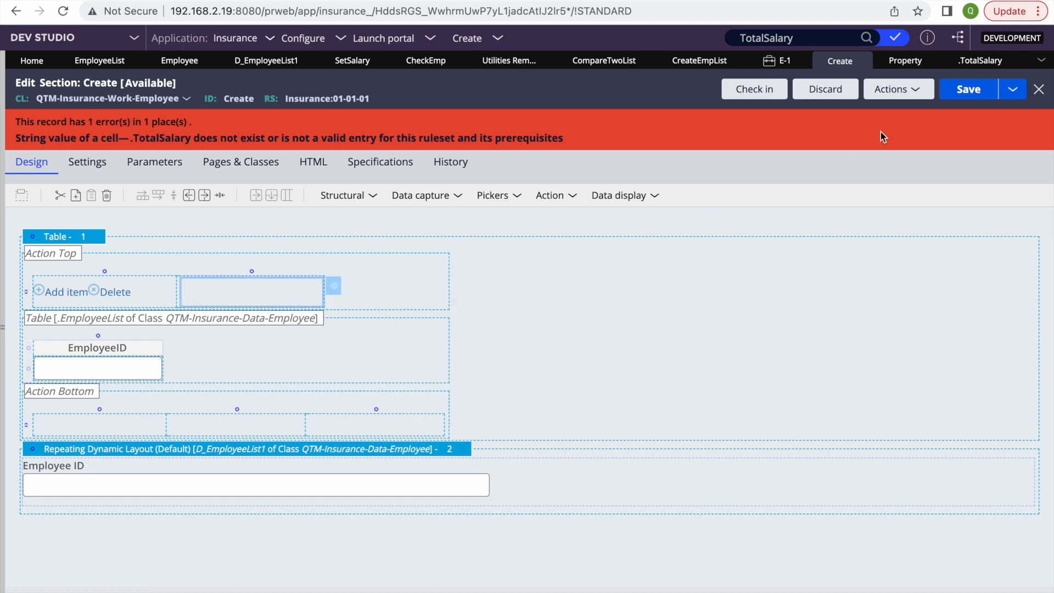
{"action": "left_click", "coordinate": [964, 92]}
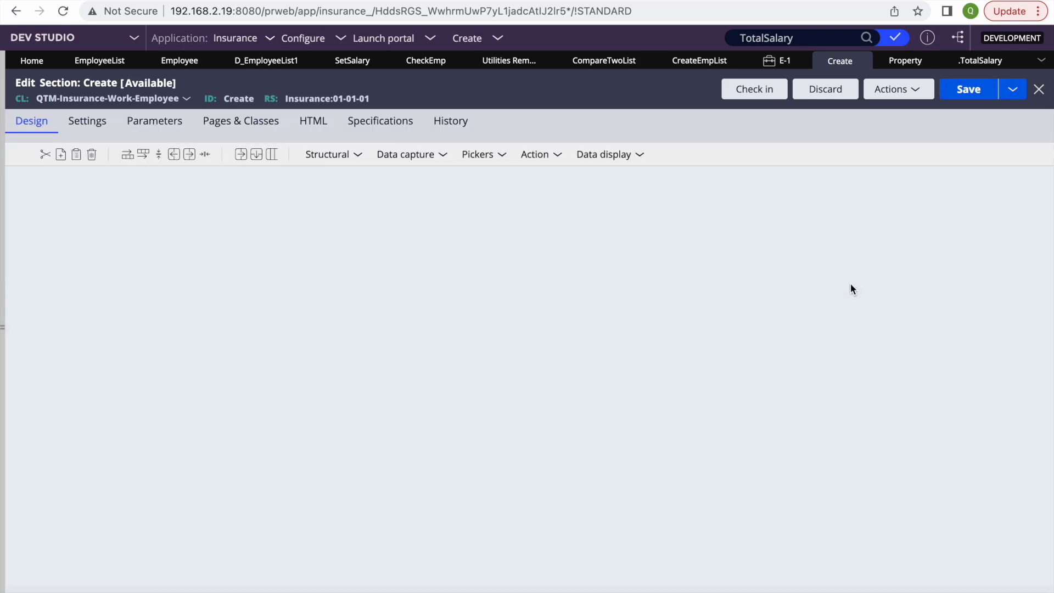
Step: Return to case E-1 and inspect the pyCreateMain section of its create form with Live UI
{"action": "left_click", "coordinate": [786, 61]}
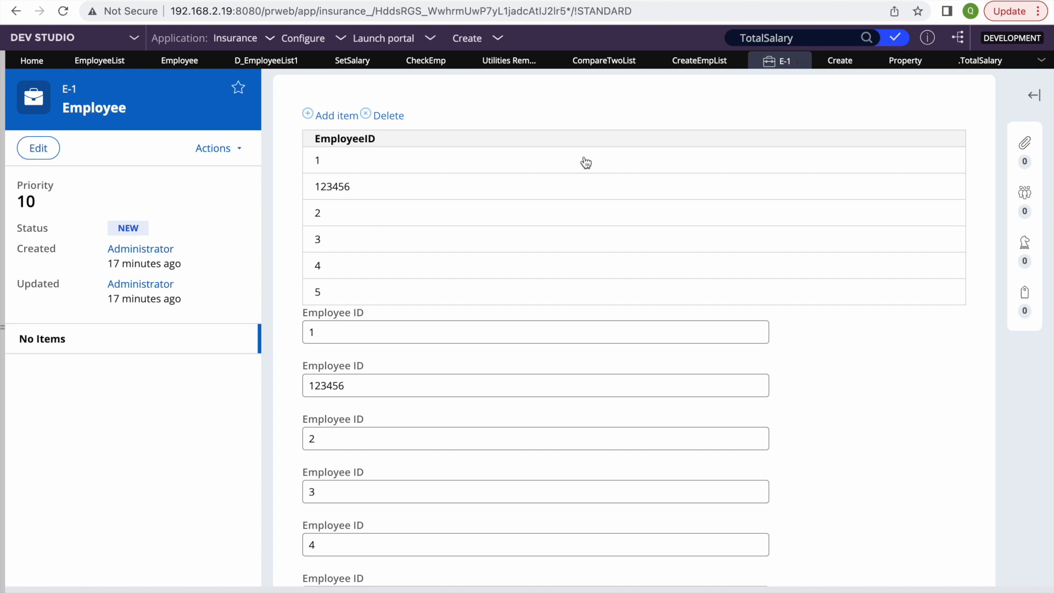
{"action": "scroll", "coordinate": [661, 353], "scroll_direction": "down", "scroll_amount": 2}
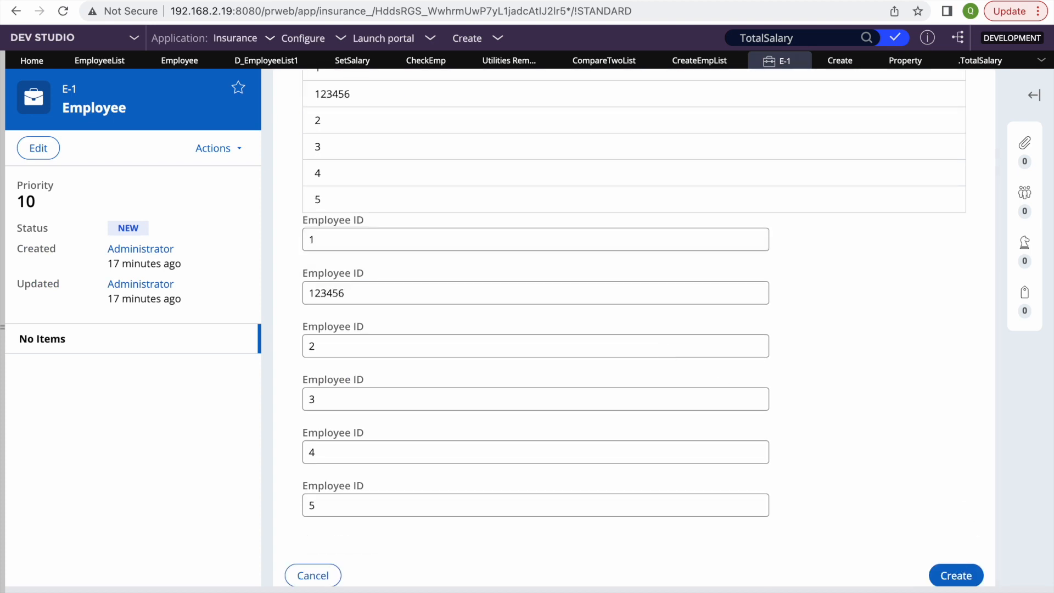
{"action": "left_click", "coordinate": [609, 592]}
{"action": "left_click", "coordinate": [377, 548]}
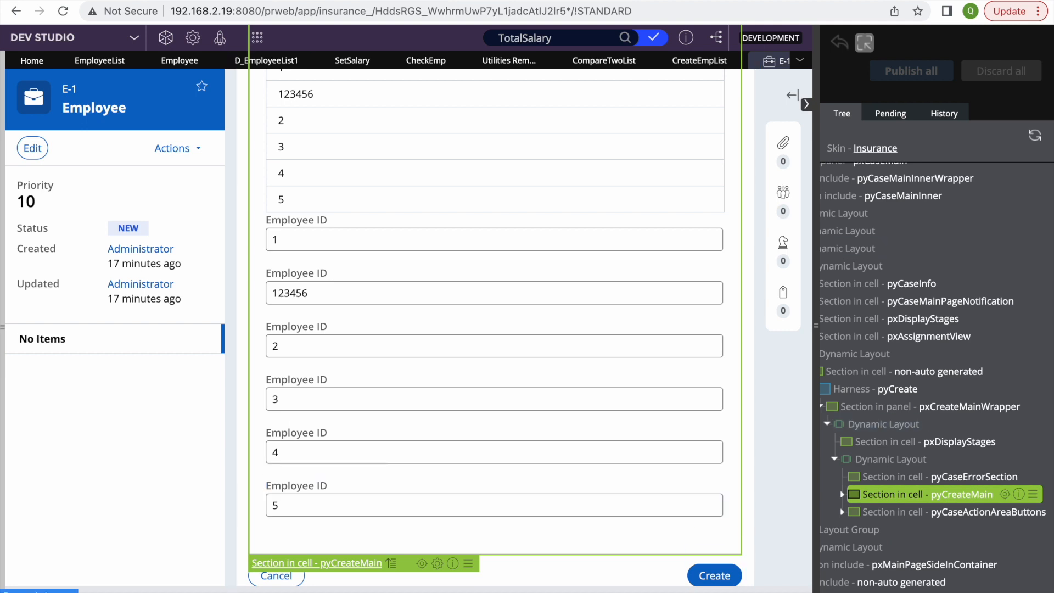
Step: Add a dynamic layout below the D_EmployeeList1 repeating dynamic layout in the Create section
{"action": "left_click", "coordinate": [848, 61]}
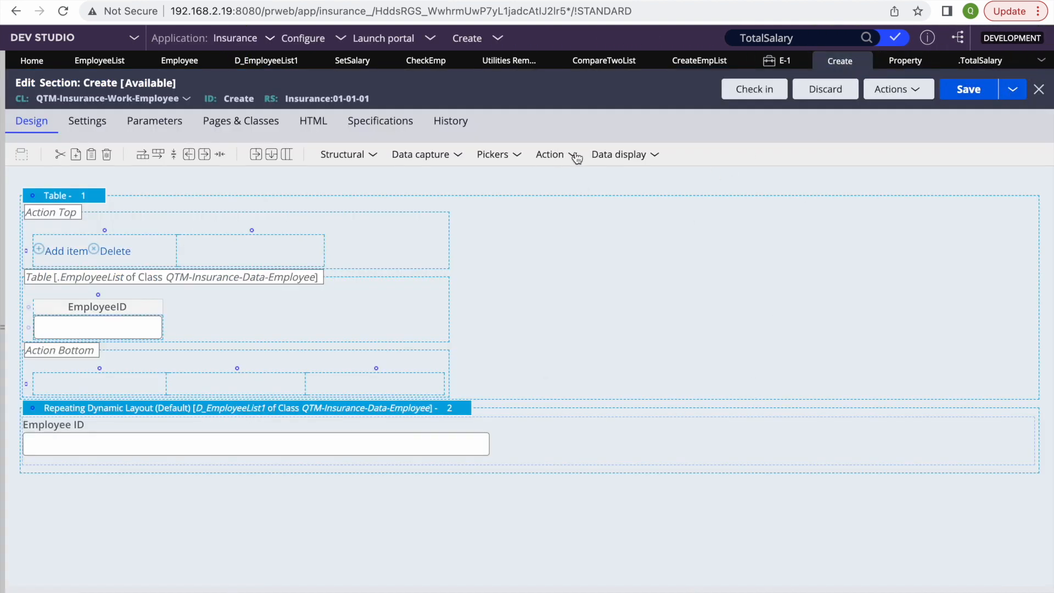
{"action": "left_click", "coordinate": [516, 157]}
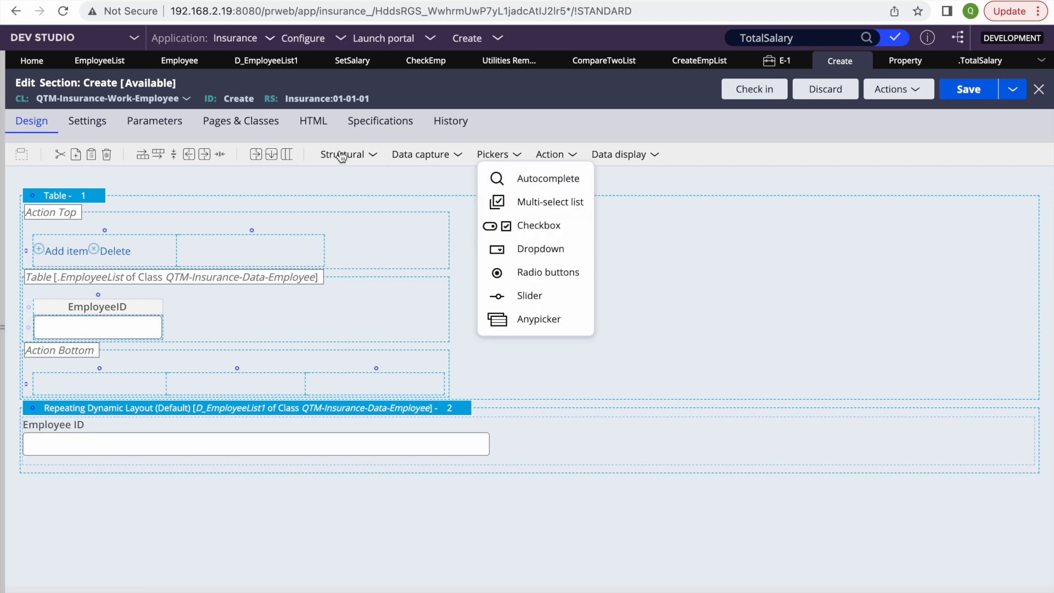
{"action": "left_click", "coordinate": [365, 156]}
{"action": "left_click_drag", "start_coordinate": [422, 175], "coordinate": [118, 556]}
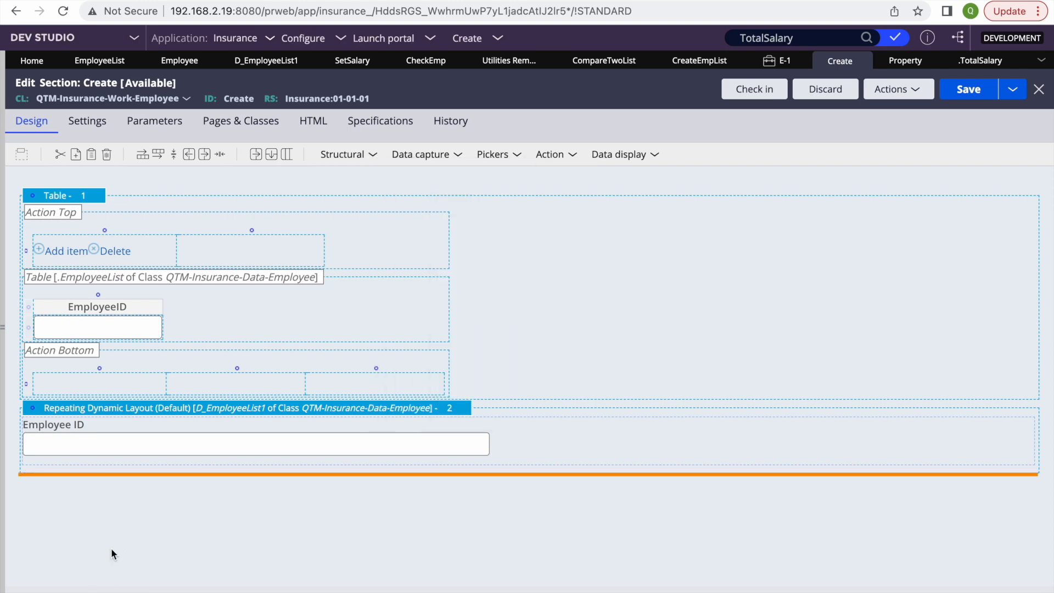
{"action": "left_click_drag", "start_coordinate": [129, 487], "coordinate": [129, 488]}
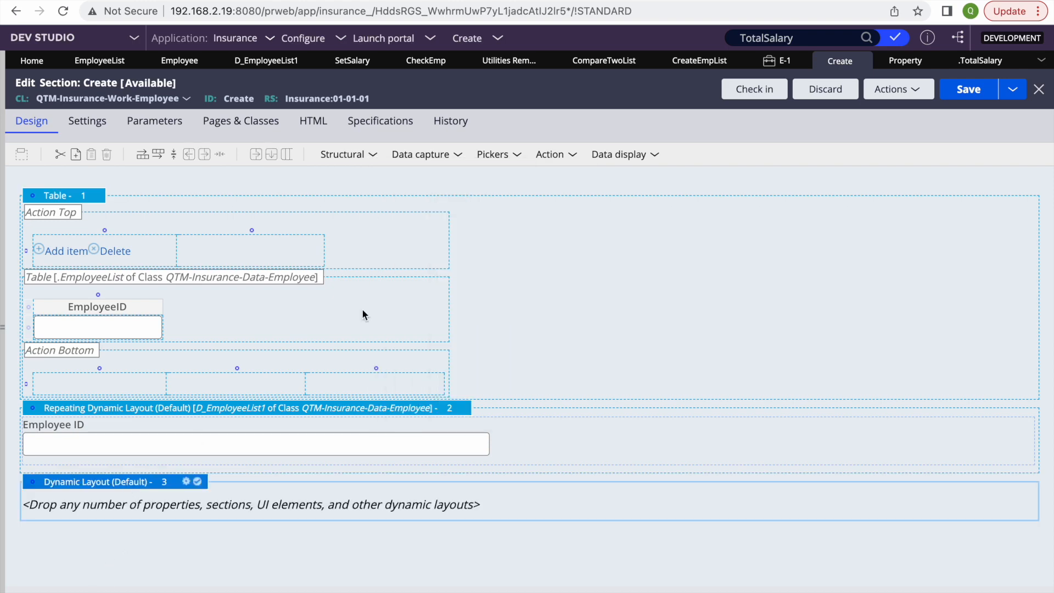
Step: Place a text input in the empty dynamic layout of the Create section
{"action": "left_click", "coordinate": [527, 159]}
{"action": "left_click", "coordinate": [424, 158]}
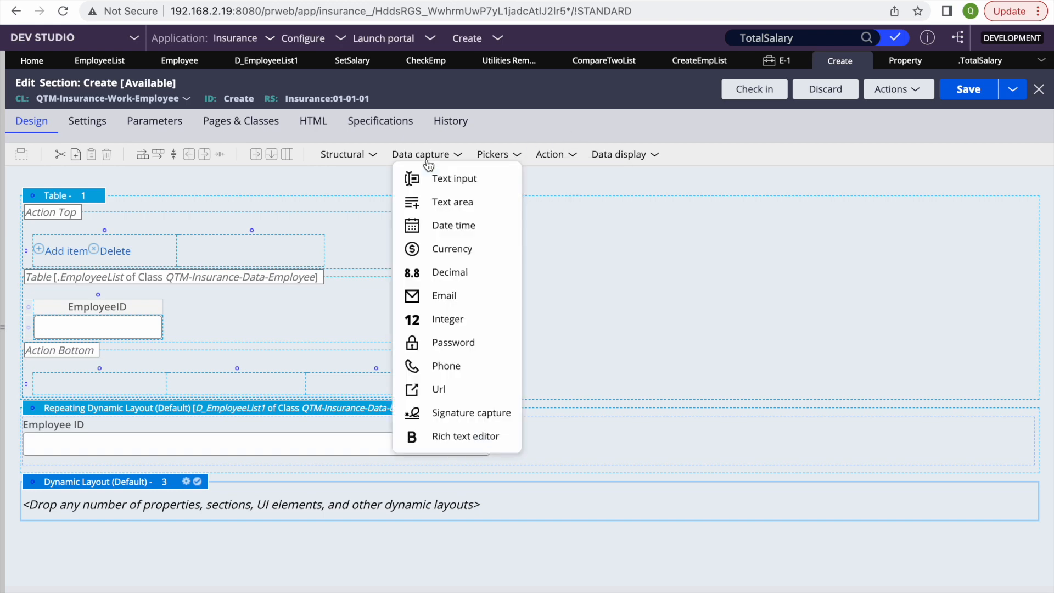
{"action": "left_click_drag", "start_coordinate": [464, 177], "coordinate": [163, 518]}
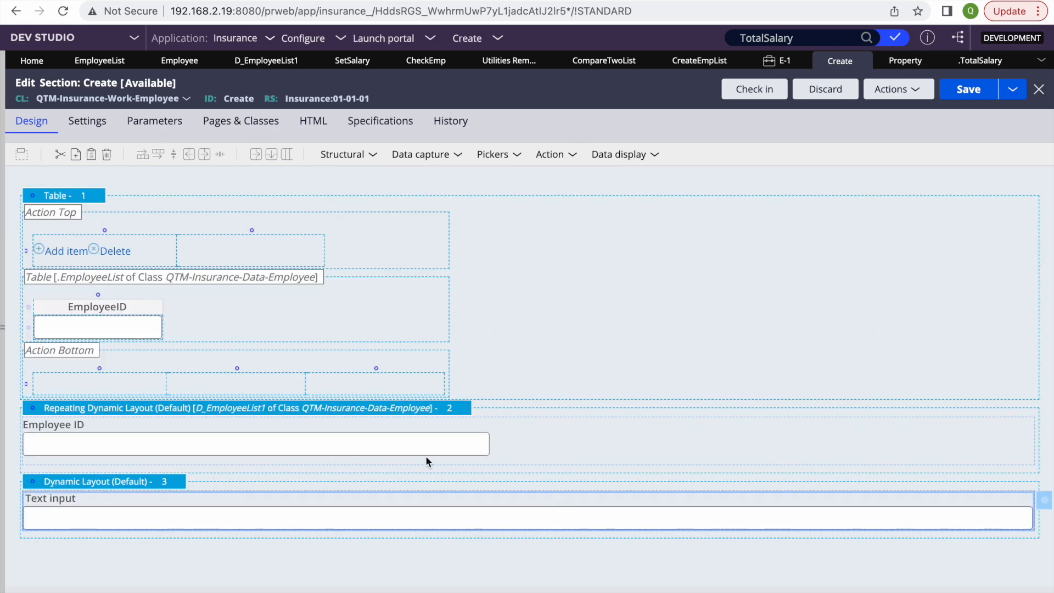
Step: Bind the text input to the .TotalSalary property and save the Create section
{"action": "left_click", "coordinate": [1044, 503]}
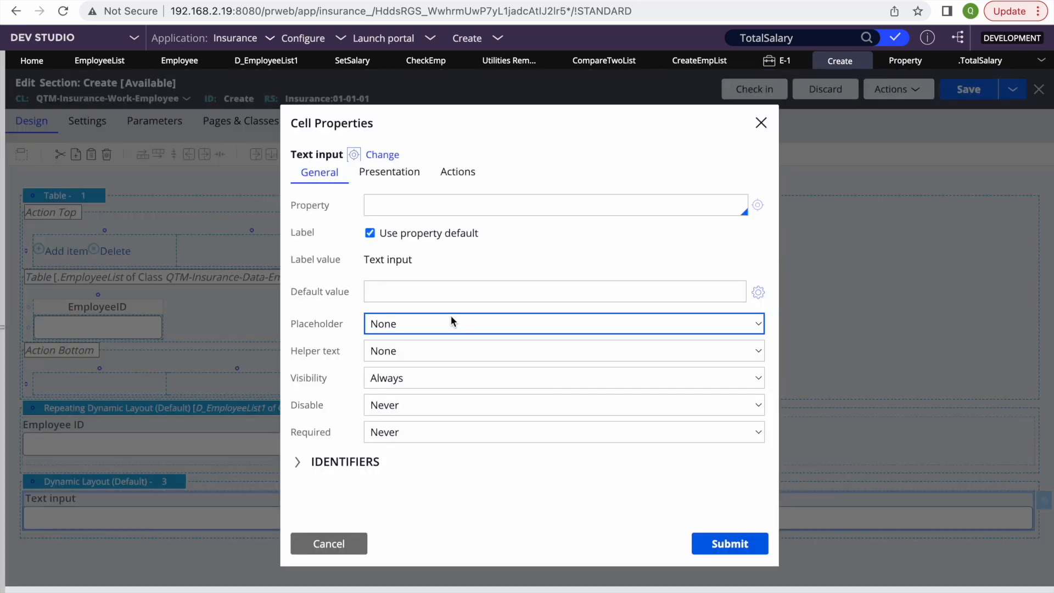
{"action": "left_click", "coordinate": [403, 206]}
{"action": "type", "text": "."}
{"action": "key", "text": "Return"}
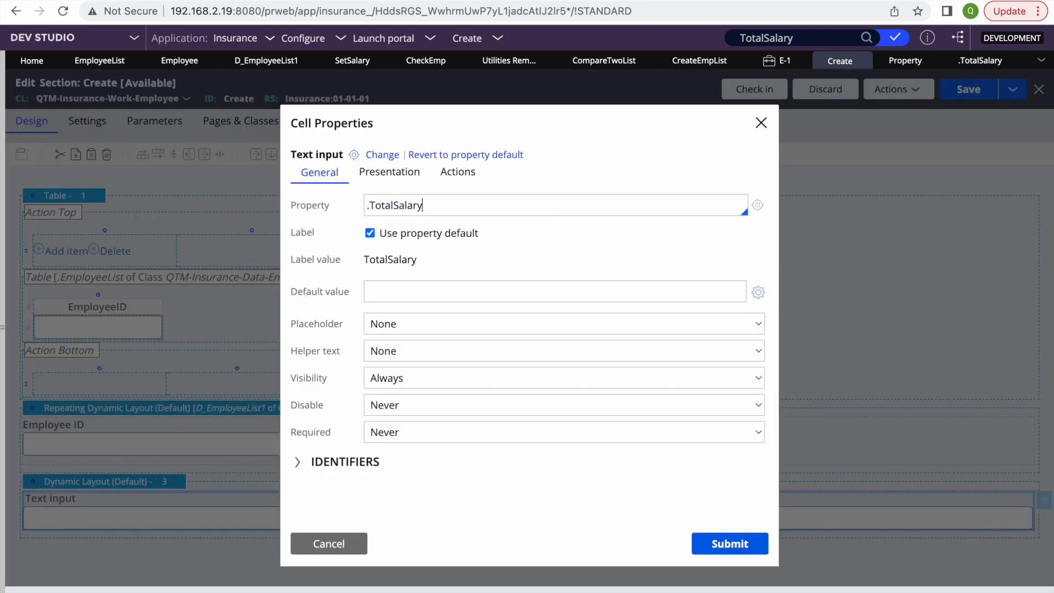
{"action": "left_click", "coordinate": [729, 544]}
{"action": "left_click", "coordinate": [965, 90]}
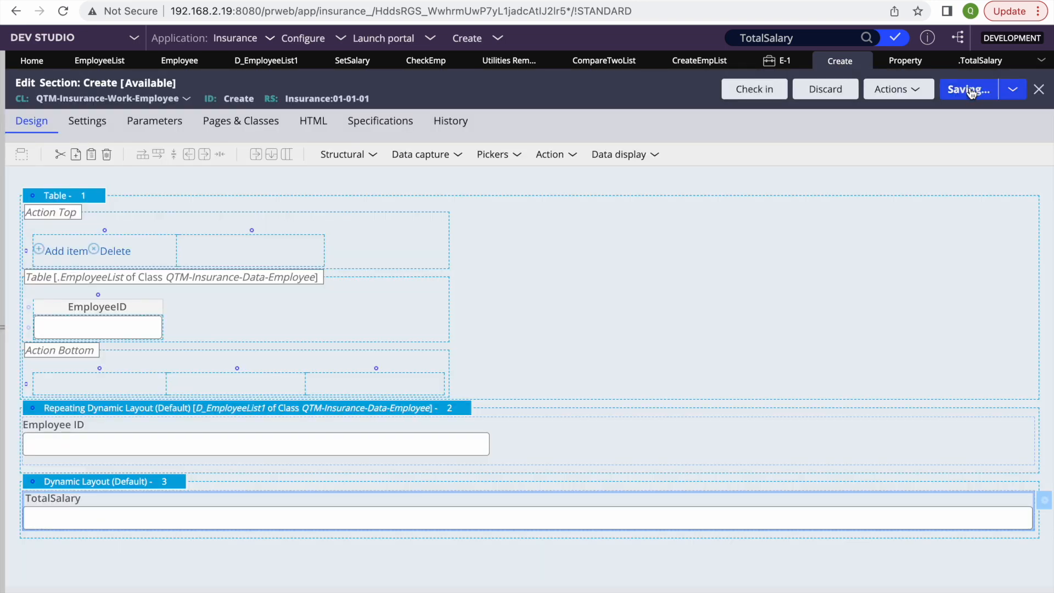
Step: Refresh case E-1, reopen its Create assignment and check the TotalSalary value on the form
{"action": "left_click", "coordinate": [771, 65]}
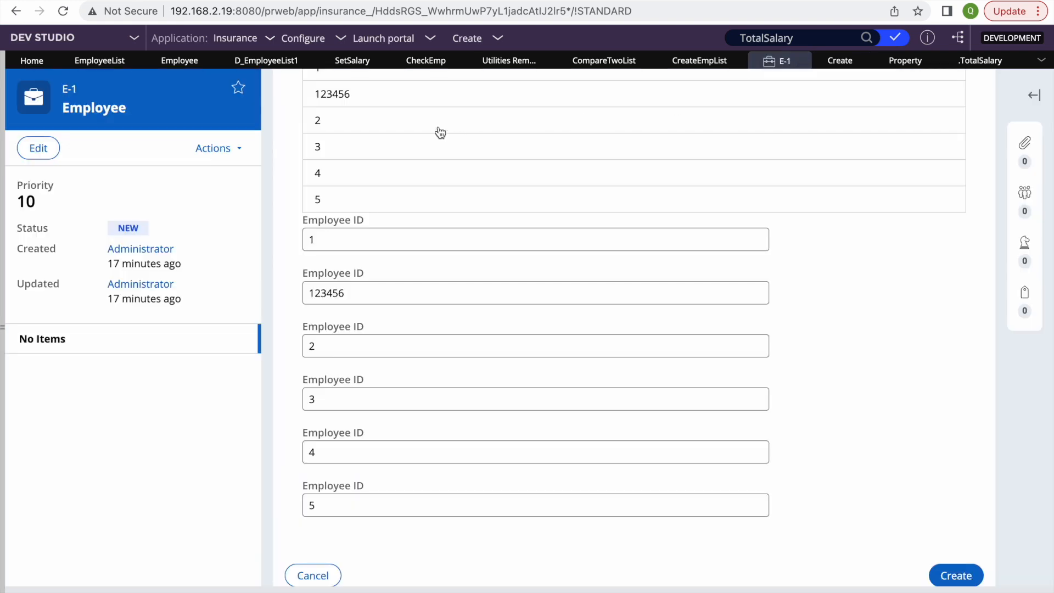
{"action": "left_click", "coordinate": [214, 149]}
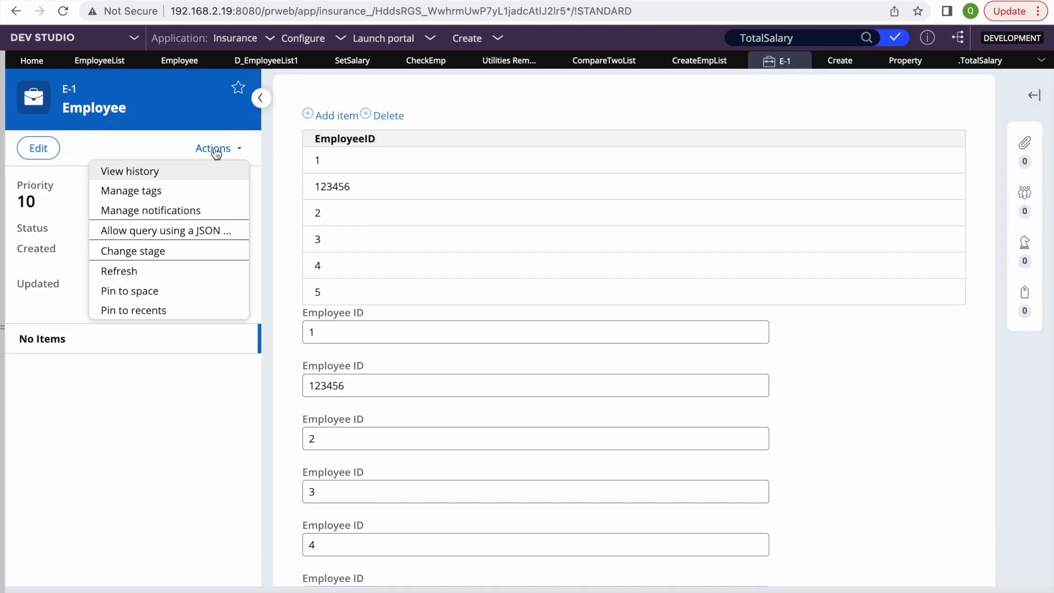
{"action": "left_click", "coordinate": [118, 273]}
{"action": "left_click", "coordinate": [956, 131]}
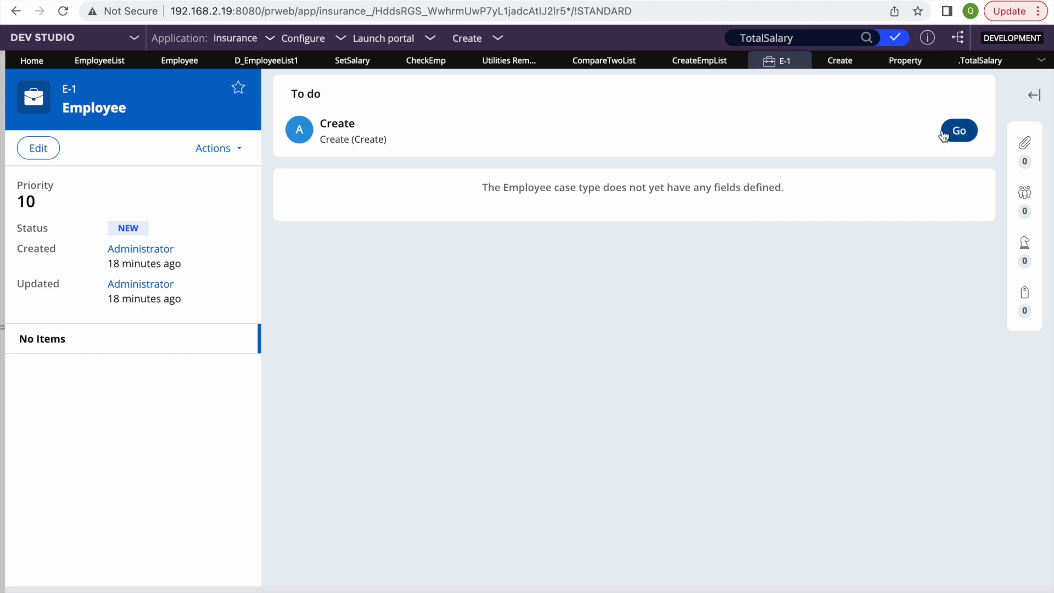
{"action": "scroll", "coordinate": [815, 350], "scroll_direction": "down", "scroll_amount": 3}
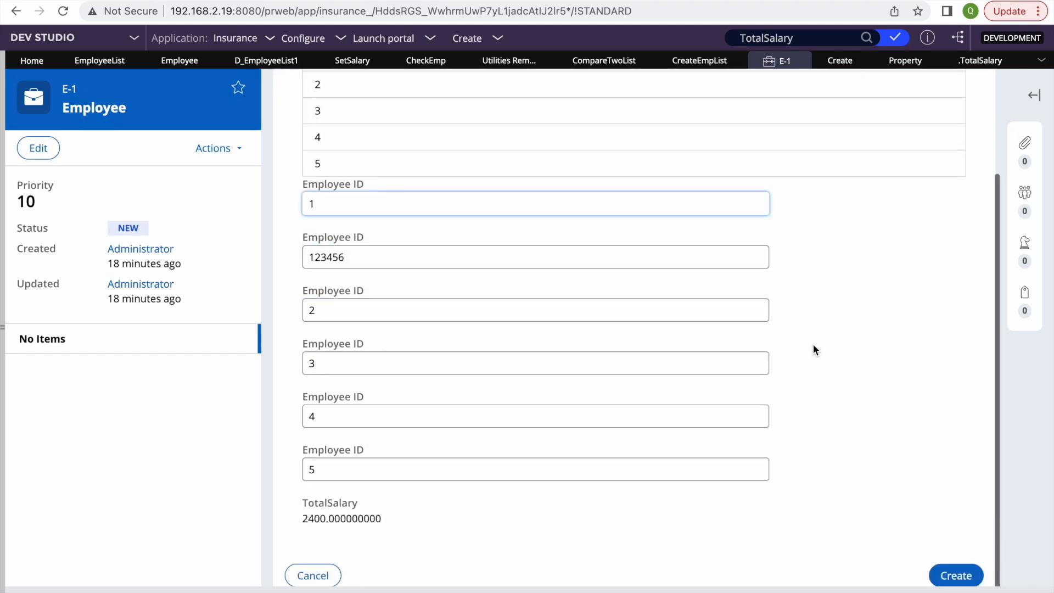
{"action": "left_click", "coordinate": [332, 518]}
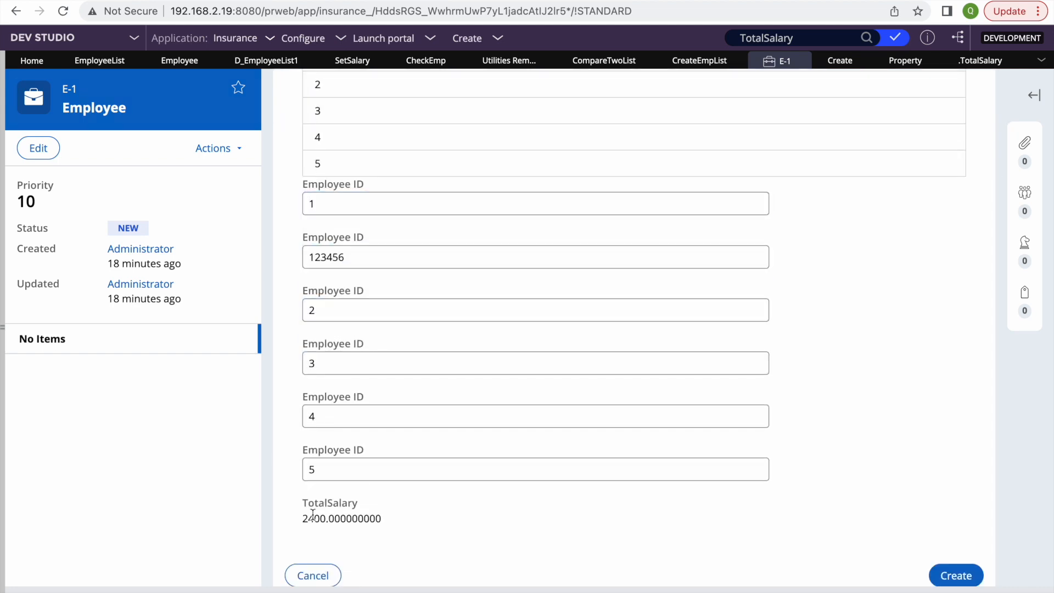
{"action": "double_click", "coordinate": [312, 516]}
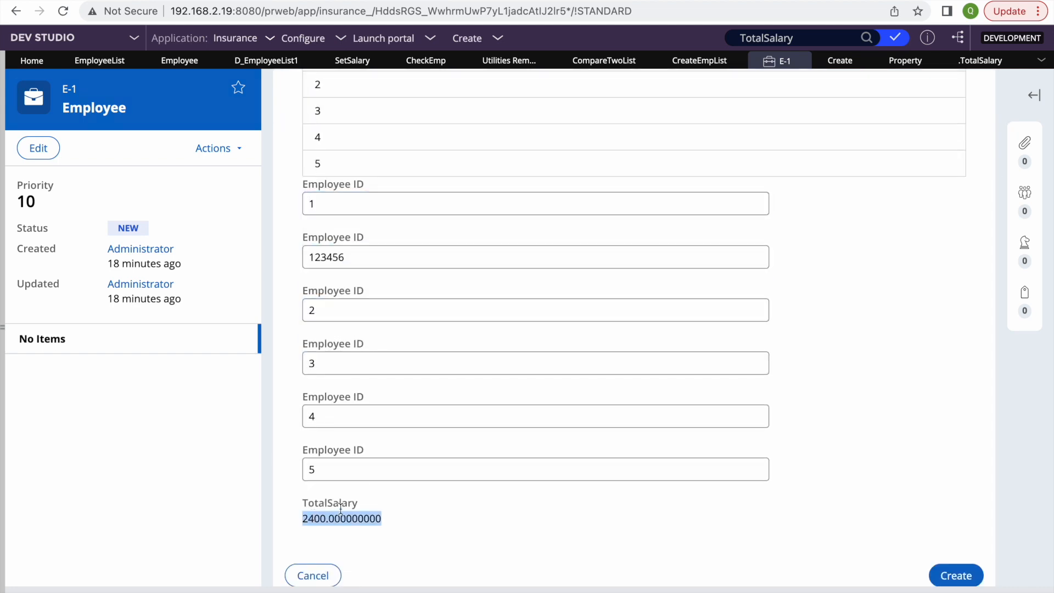
Step: Review the salaries in the Employee data type records and compare them with TotalSalary in case E-1
{"action": "left_click", "coordinate": [100, 61]}
{"action": "left_click", "coordinate": [173, 63]}
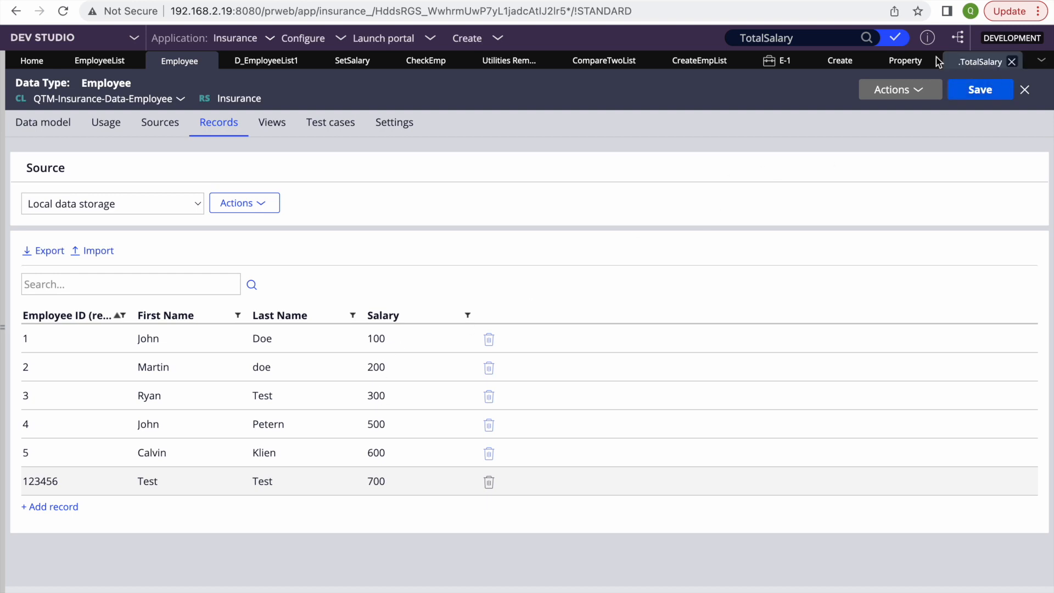
{"action": "left_click", "coordinate": [777, 62]}
{"action": "left_click", "coordinate": [418, 518]}
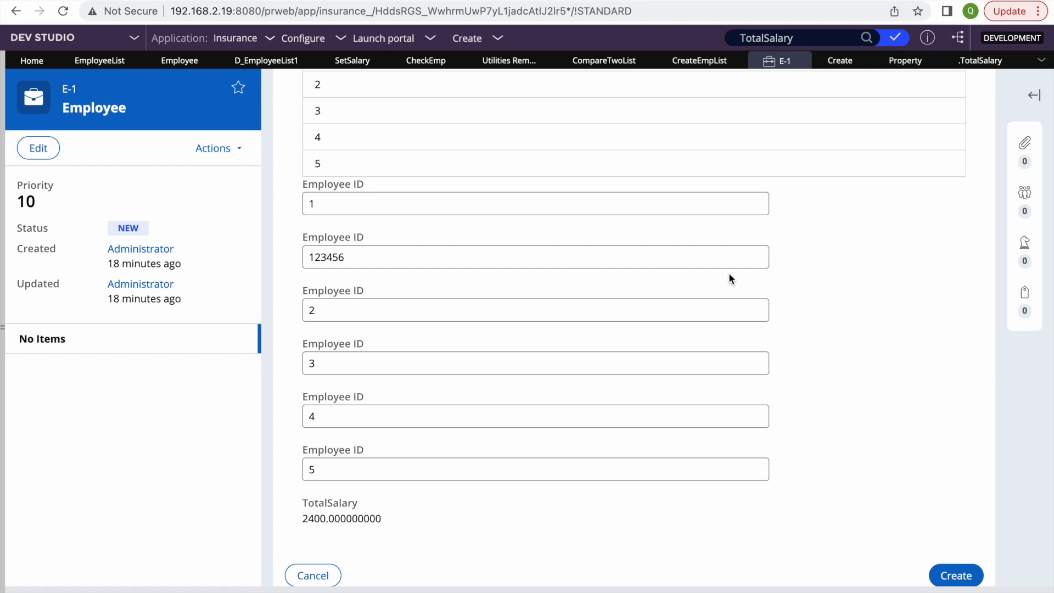
{"action": "scroll", "coordinate": [729, 272], "scroll_direction": "up", "scroll_amount": 3}
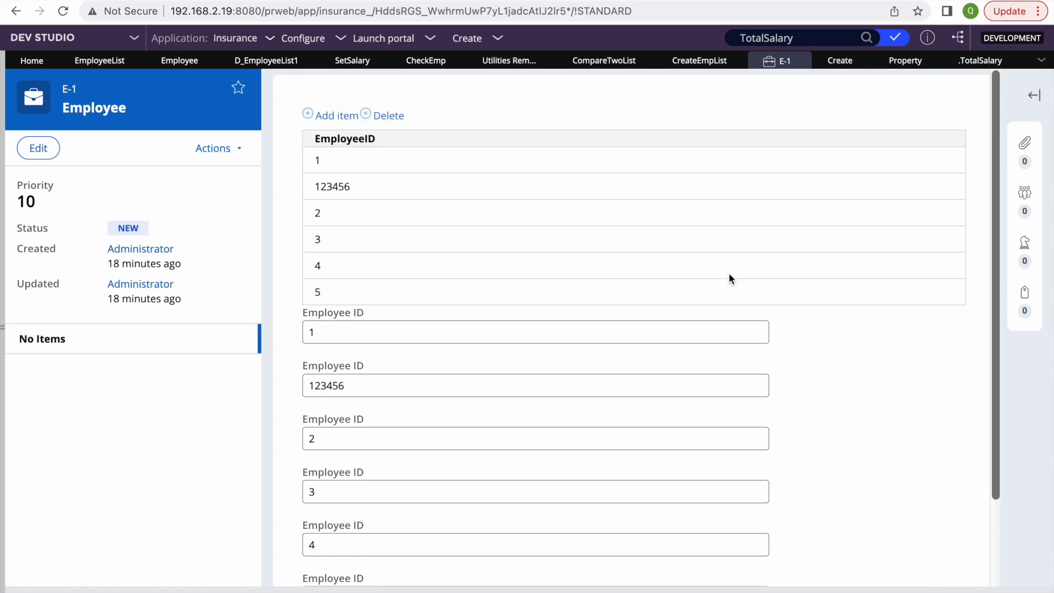
{"action": "scroll", "coordinate": [729, 272], "scroll_direction": "down", "scroll_amount": 3}
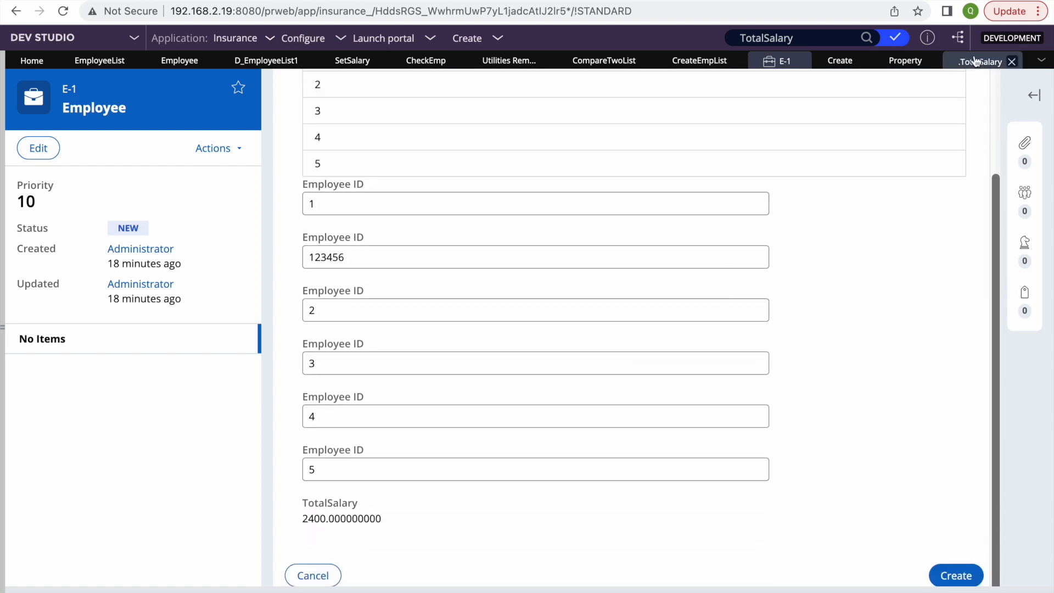
Step: Enter When as the entry filter of the .TotalSalary Declare Expression, and create and open a When record in QTM-Insurance-Work-Employee
{"action": "left_click", "coordinate": [992, 62]}
{"action": "left_click", "coordinate": [622, 437]}
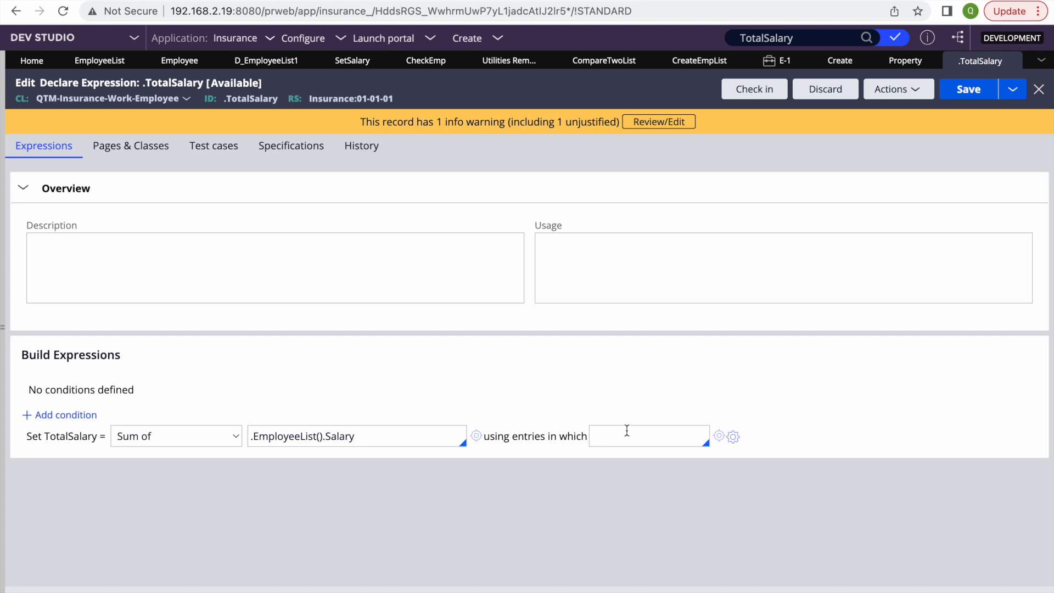
{"action": "type", "text": "When"}
{"action": "left_click", "coordinate": [722, 434]}
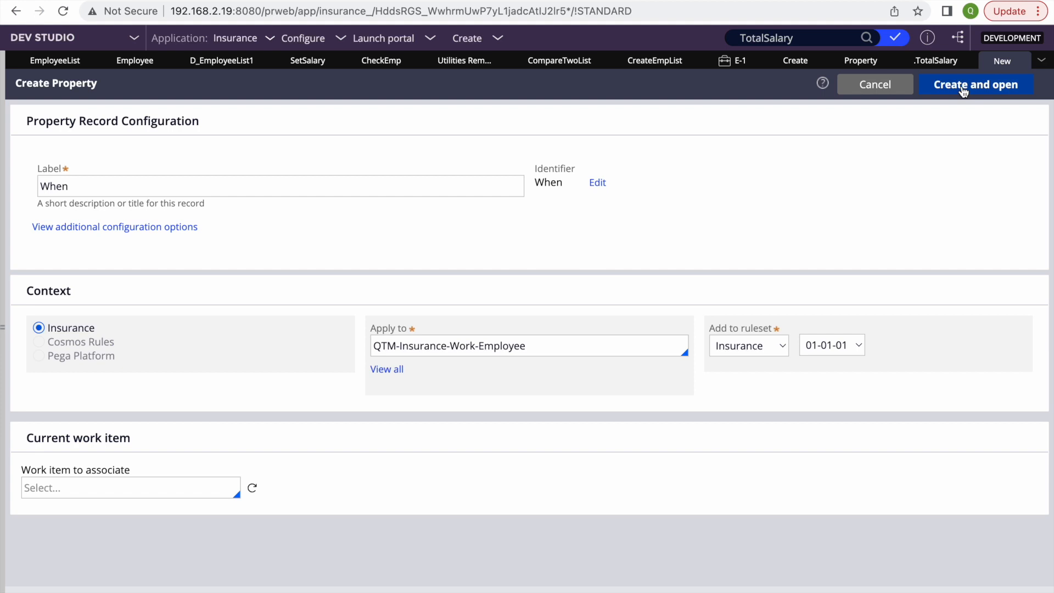
{"action": "left_click", "coordinate": [963, 89]}
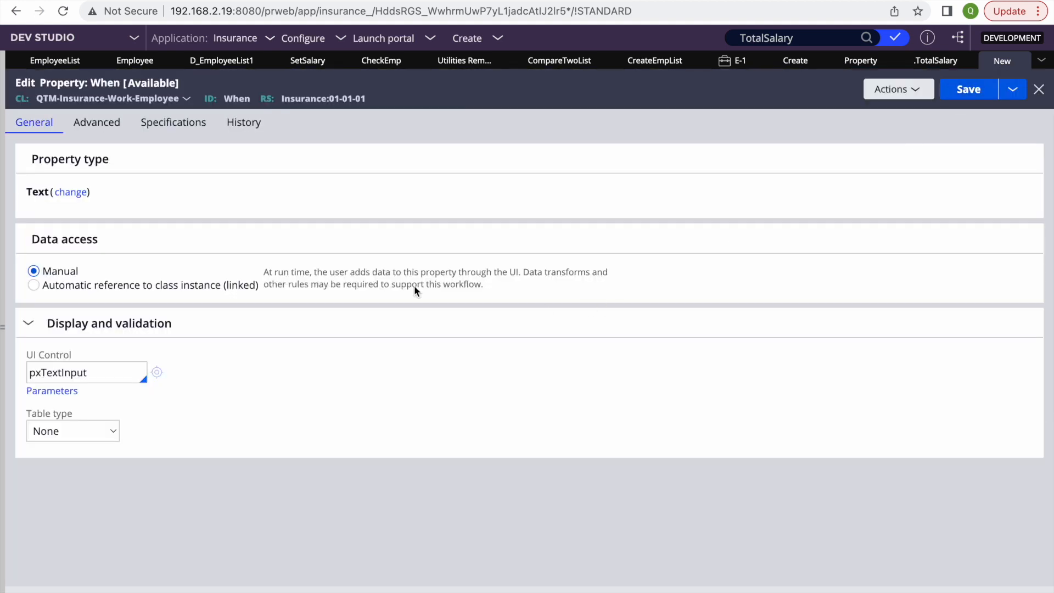
Step: Close the When property record and clear the entry filter of the .TotalSalary Declare Expression
{"action": "left_click", "coordinate": [1038, 90]}
{"action": "double_click", "coordinate": [631, 440]}
{"action": "key", "text": "BackSpace"}
{"action": "key", "text": "Down"}
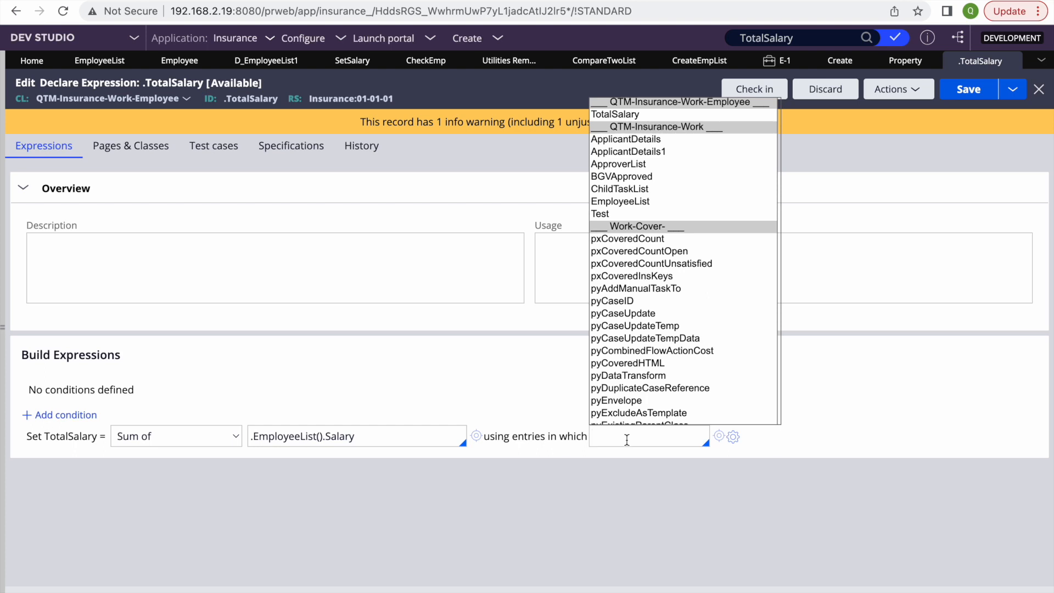
Step: Inspect the Expression builder and its test data view for the entry filter, cancel it, and save the .TotalSalary Declare Expression
{"action": "left_click", "coordinate": [734, 440]}
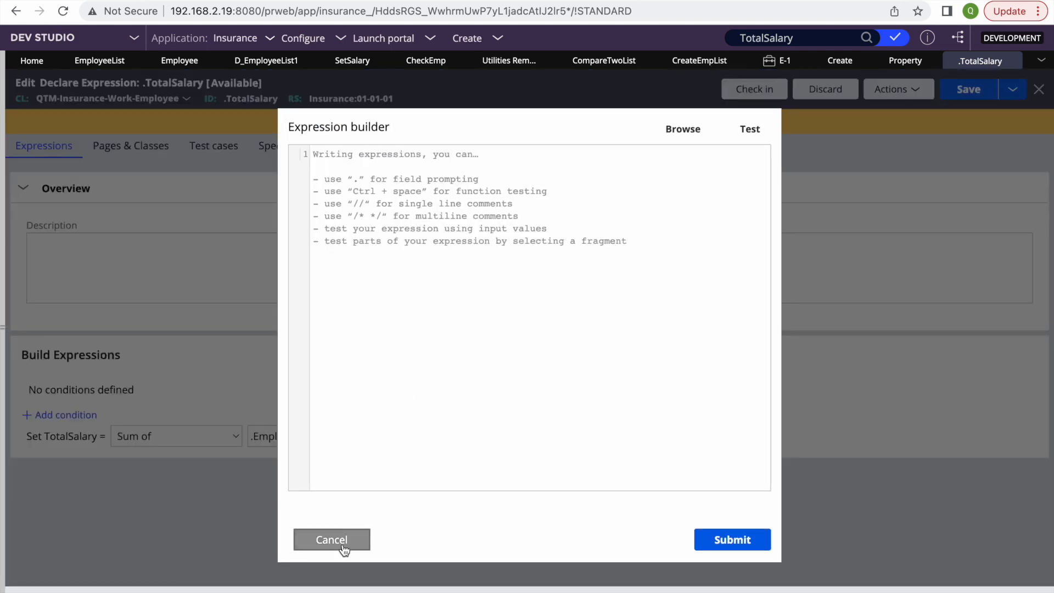
{"action": "left_click", "coordinate": [332, 540]}
{"action": "left_click", "coordinate": [734, 437]}
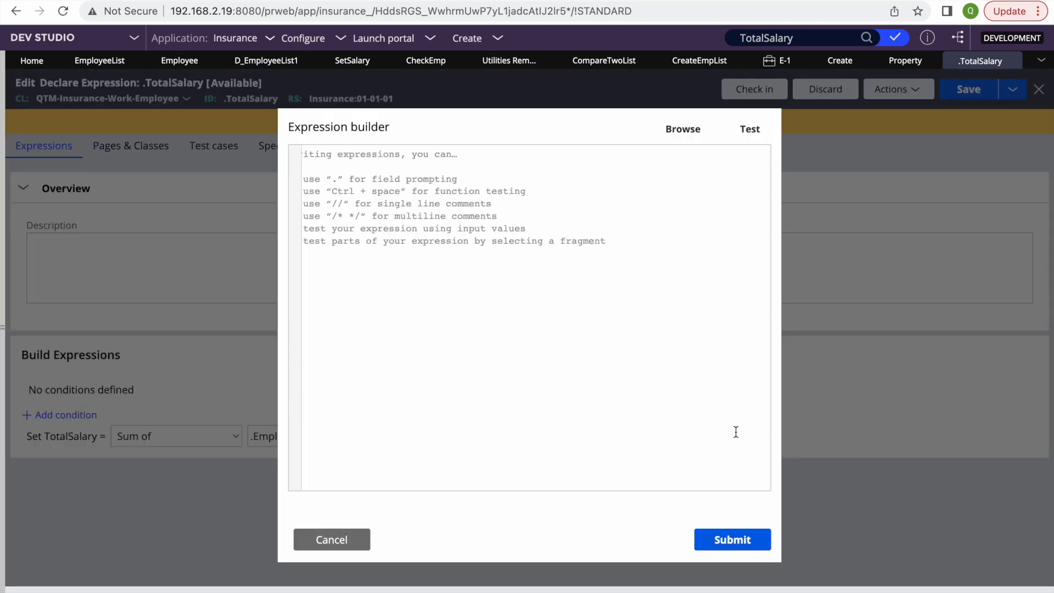
{"action": "left_click", "coordinate": [750, 138]}
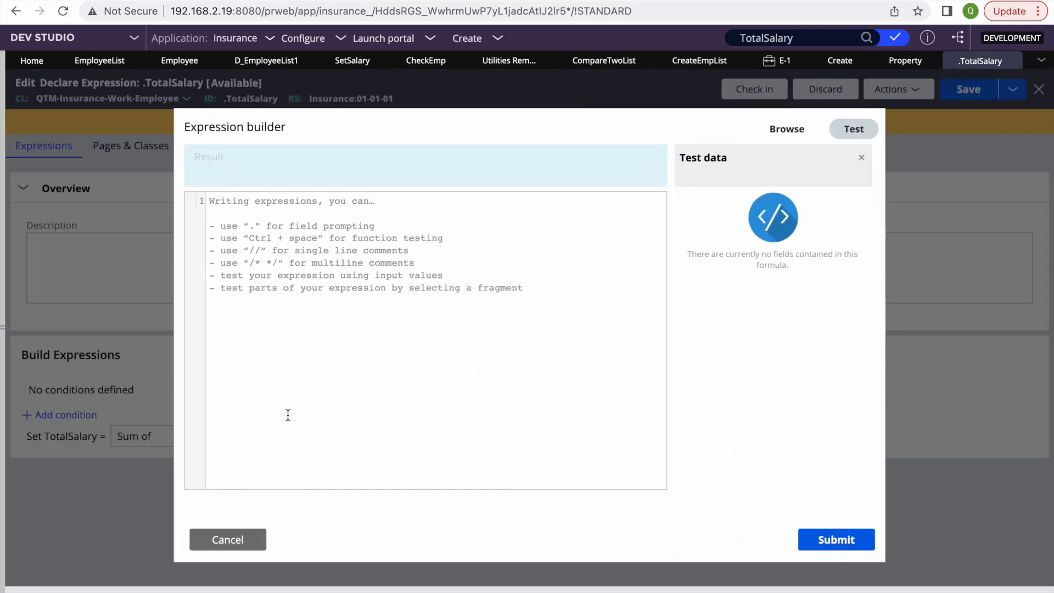
{"action": "left_click", "coordinate": [228, 541]}
{"action": "left_click", "coordinate": [968, 89]}
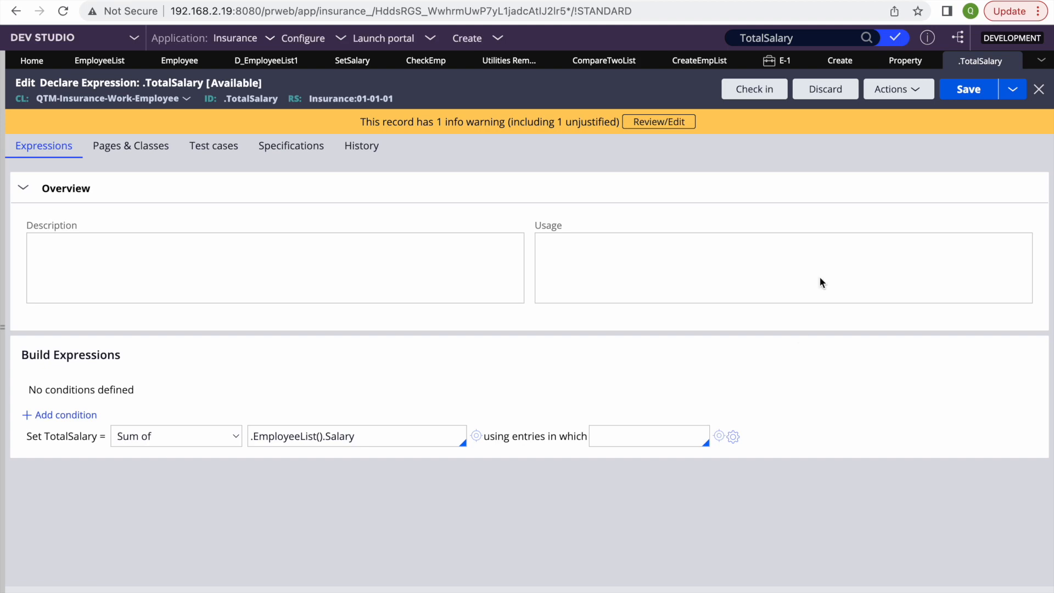
Step: Switch to PowerPoint to view the Operations on Page List slide, and return to the Declare Expression in Chrome
{"action": "key", "text": "F4"}
{"action": "left_click", "coordinate": [895, 588]}
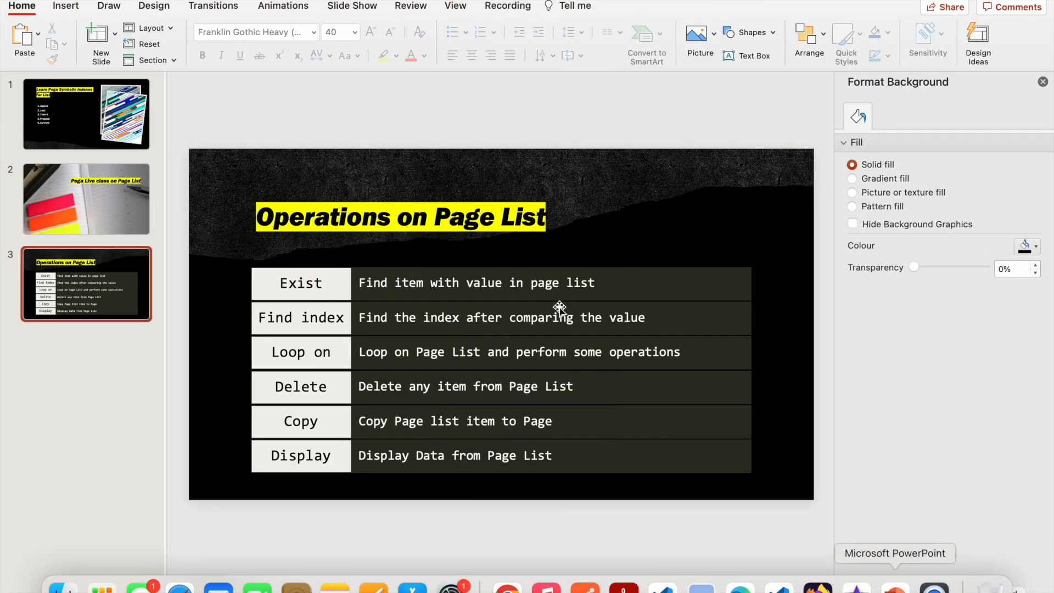
{"action": "left_click", "coordinate": [612, 443]}
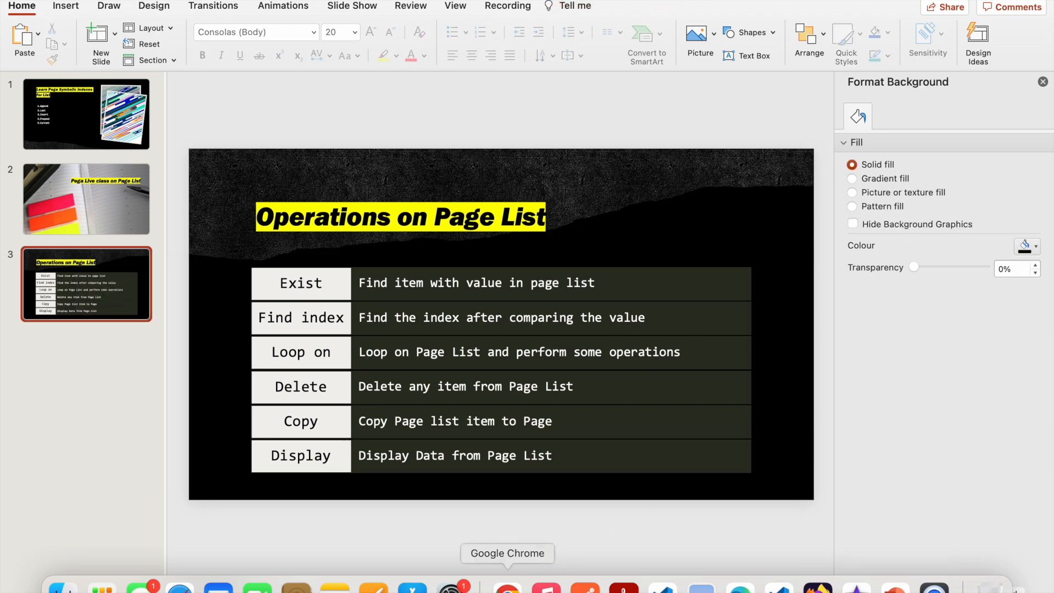
{"action": "left_click", "coordinate": [507, 586]}
{"action": "left_click", "coordinate": [629, 287]}
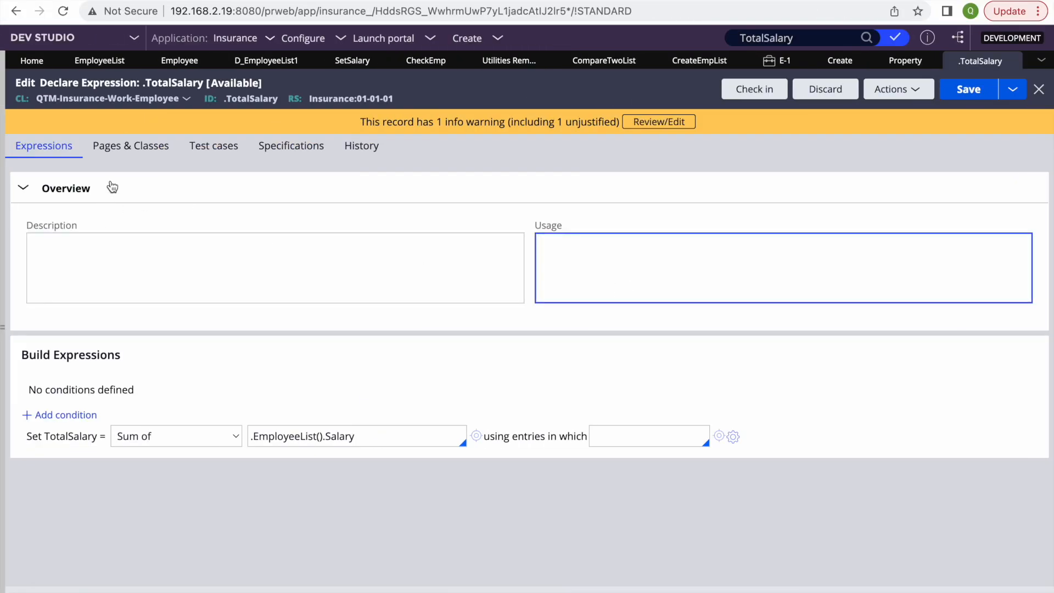
{"action": "left_click", "coordinate": [148, 147]}
{"action": "left_click", "coordinate": [44, 149]}
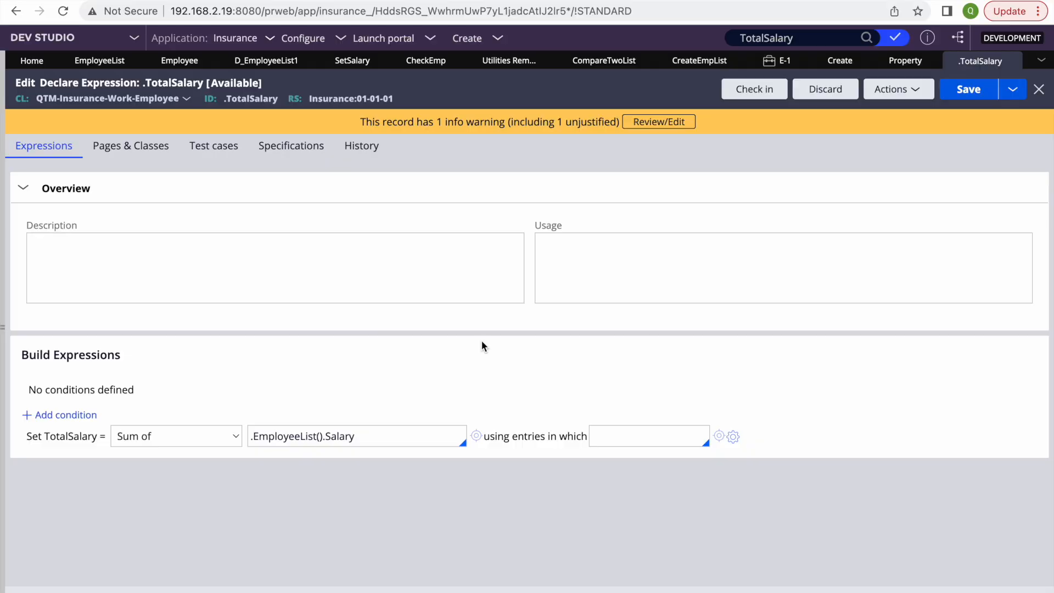
Step: Switch to PowerPoint, close the Format Shape pane, and present the Operations on Page List slide full screen before ending the show
{"action": "key", "text": "F4"}
{"action": "left_click", "coordinate": [902, 587]}
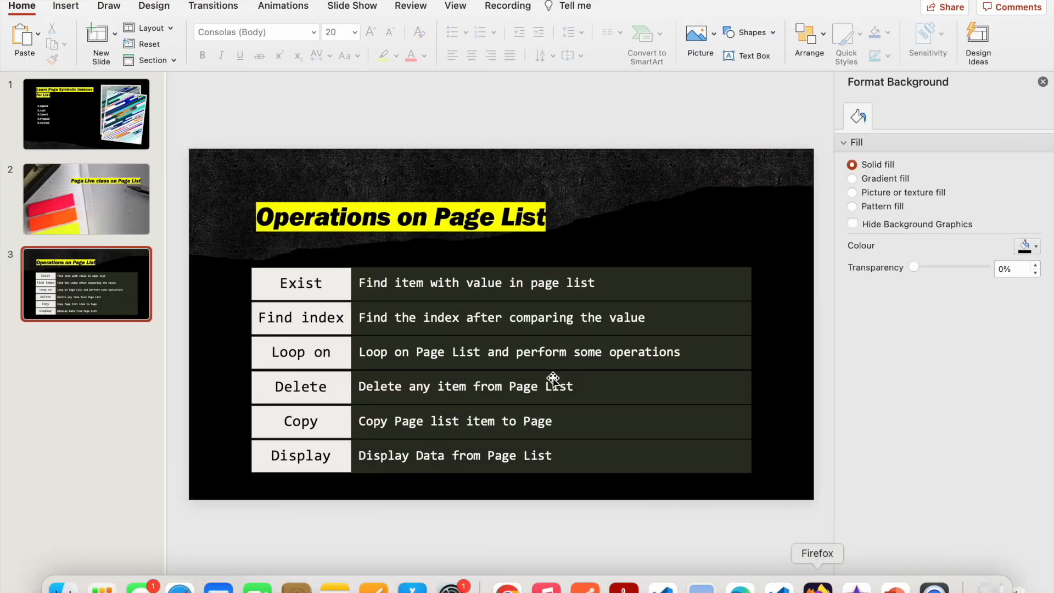
{"action": "left_click", "coordinate": [551, 375]}
{"action": "left_click", "coordinate": [723, 206]}
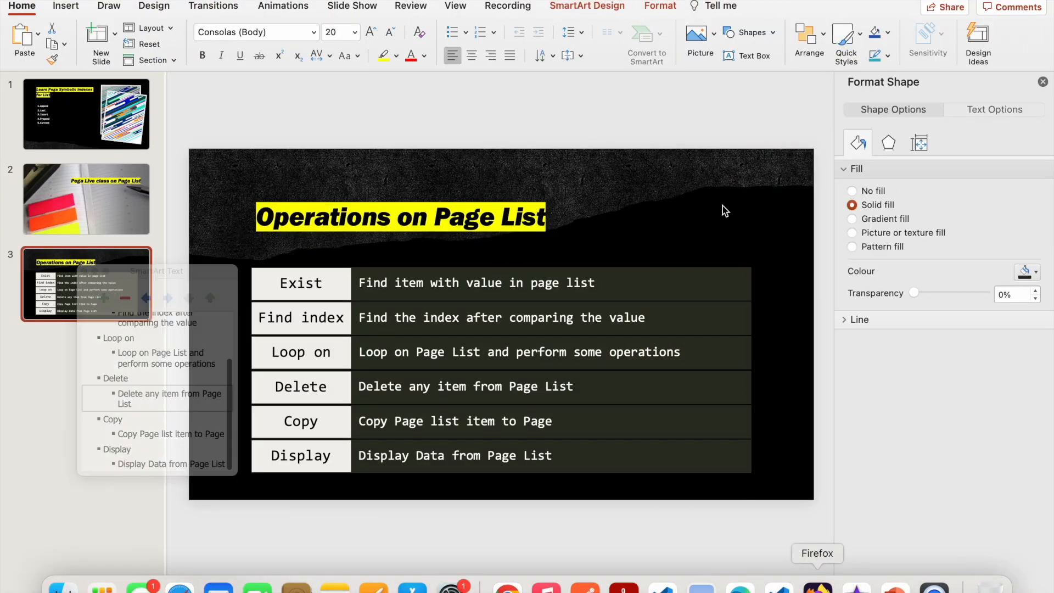
{"action": "left_click", "coordinate": [1042, 82]}
{"action": "key", "text": "F4"}
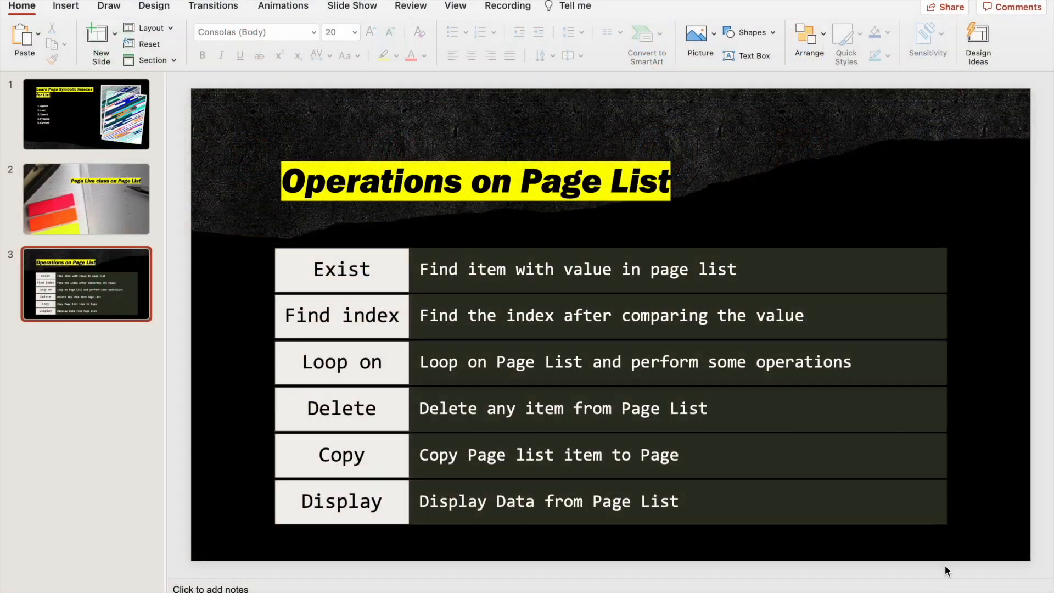
{"action": "key", "text": "super+Return"}
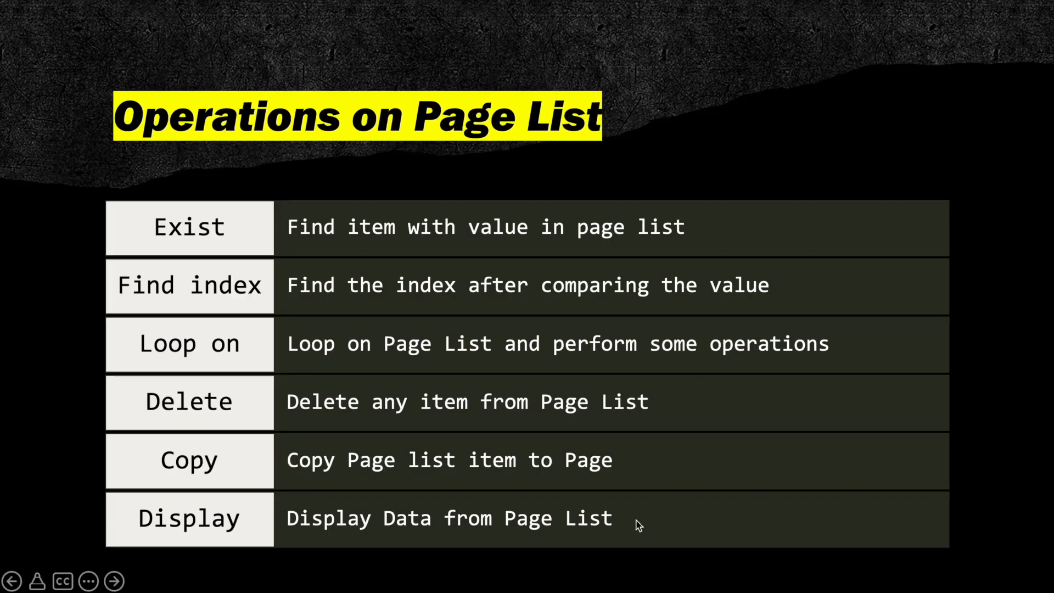
{"action": "key", "text": "Escape"}
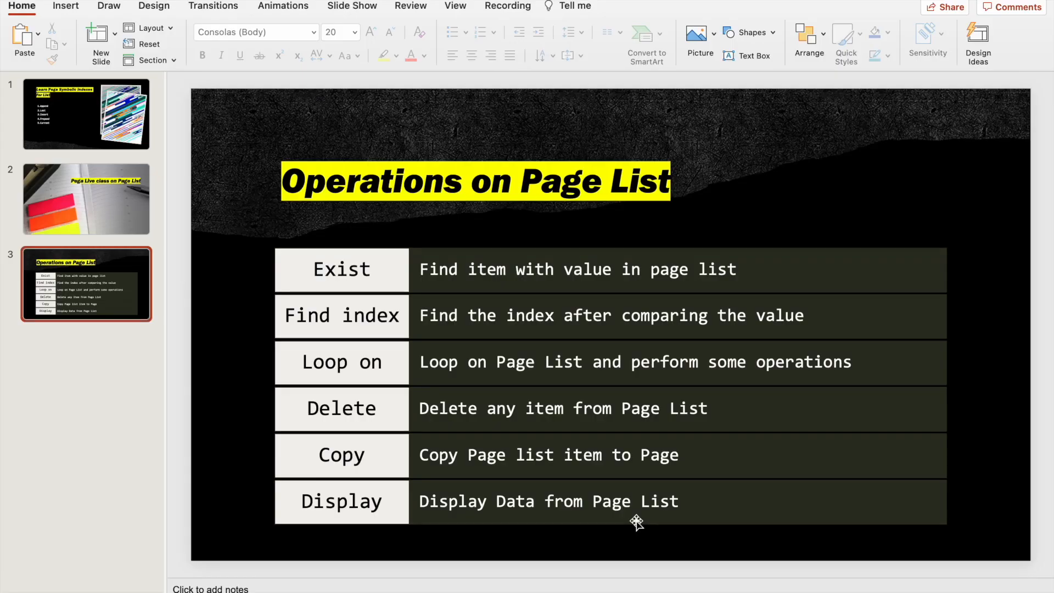
Step: Switch back to Chrome, review the .TotalSalary Declare Expression's class and target property, and collapse its Overview section
{"action": "key", "text": "F4"}
{"action": "left_click", "coordinate": [507, 583]}
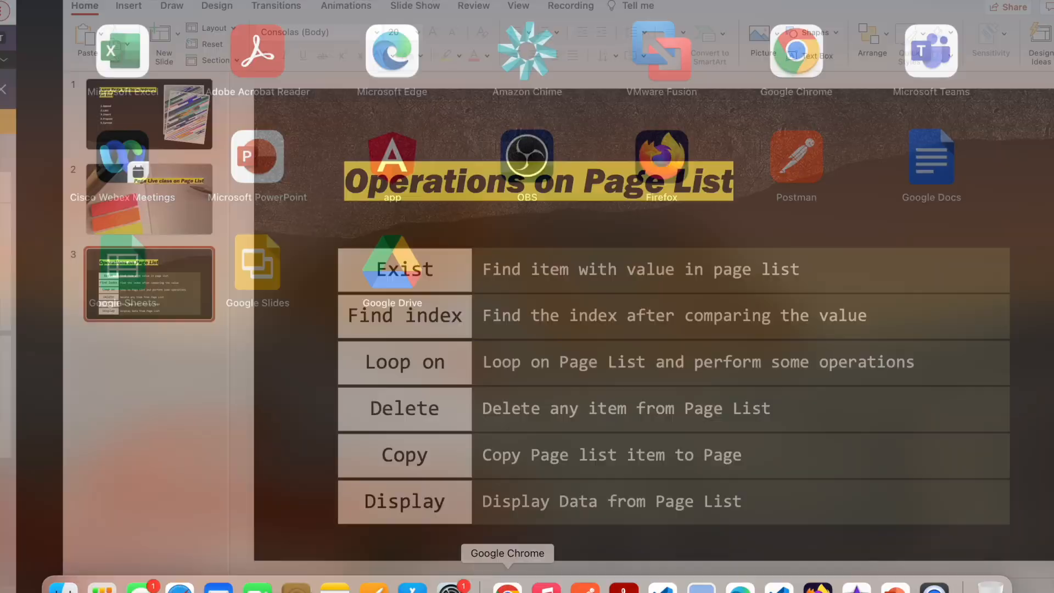
{"action": "left_click", "coordinate": [146, 143]}
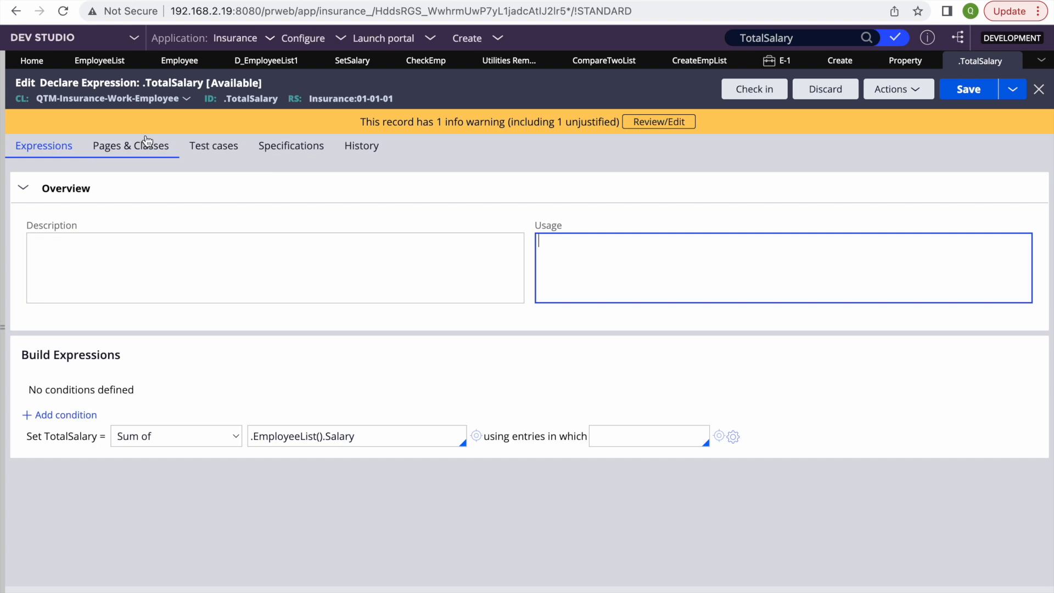
{"action": "left_click", "coordinate": [36, 146]}
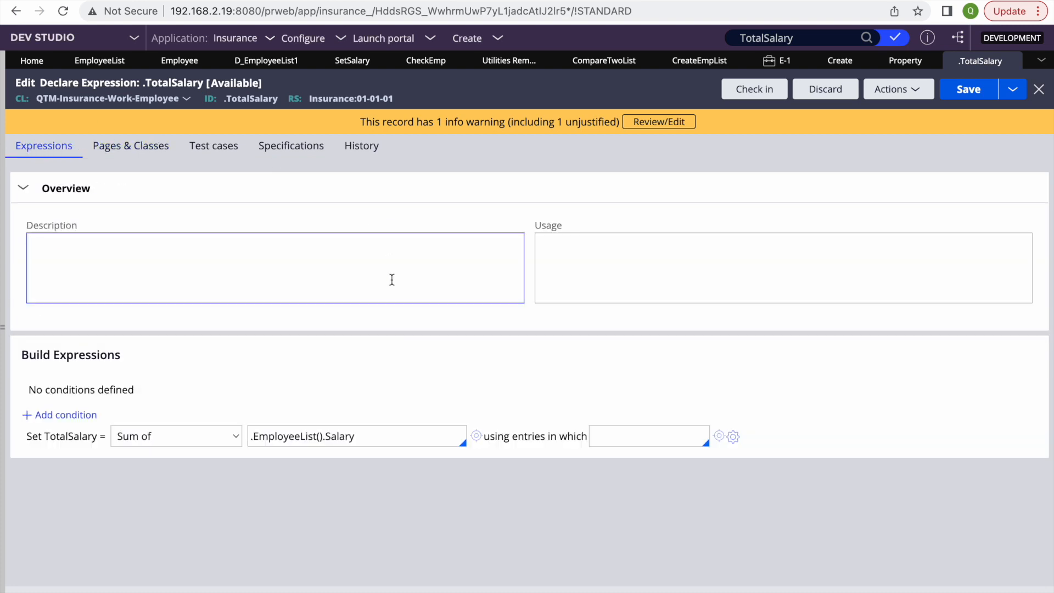
{"action": "left_click", "coordinate": [720, 248]}
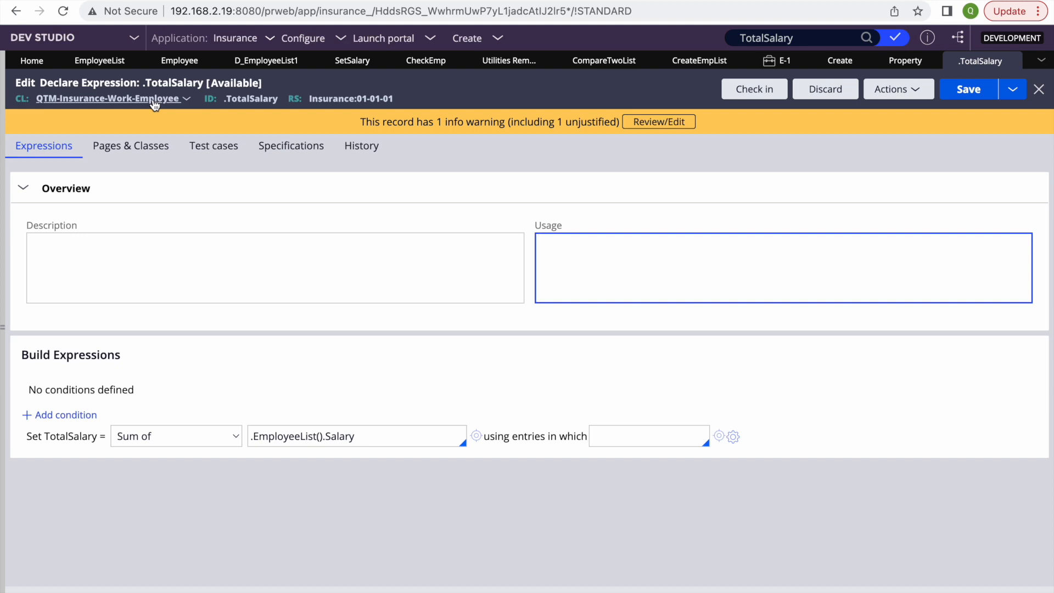
{"action": "double_click", "coordinate": [247, 97]}
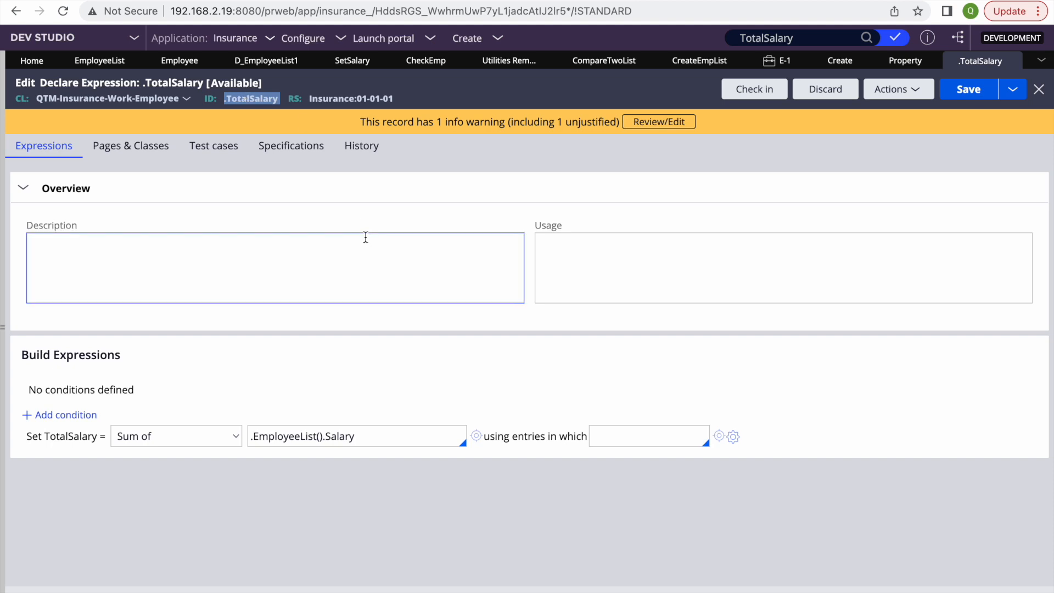
{"action": "left_click", "coordinate": [450, 191]}
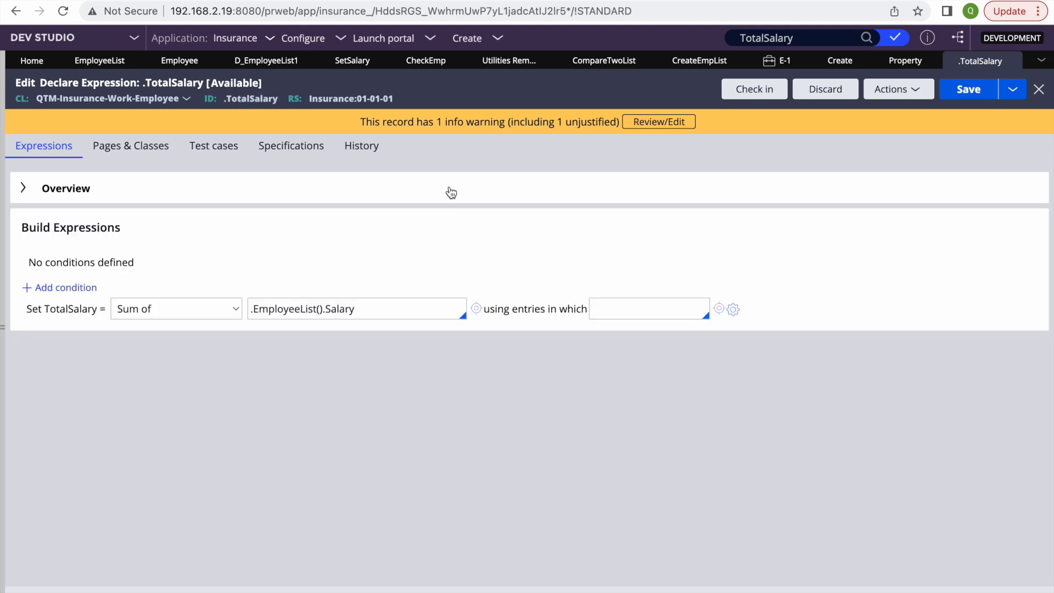
{"action": "left_click", "coordinate": [488, 44]}
{"action": "mouse_move", "coordinate": [597, 60]}
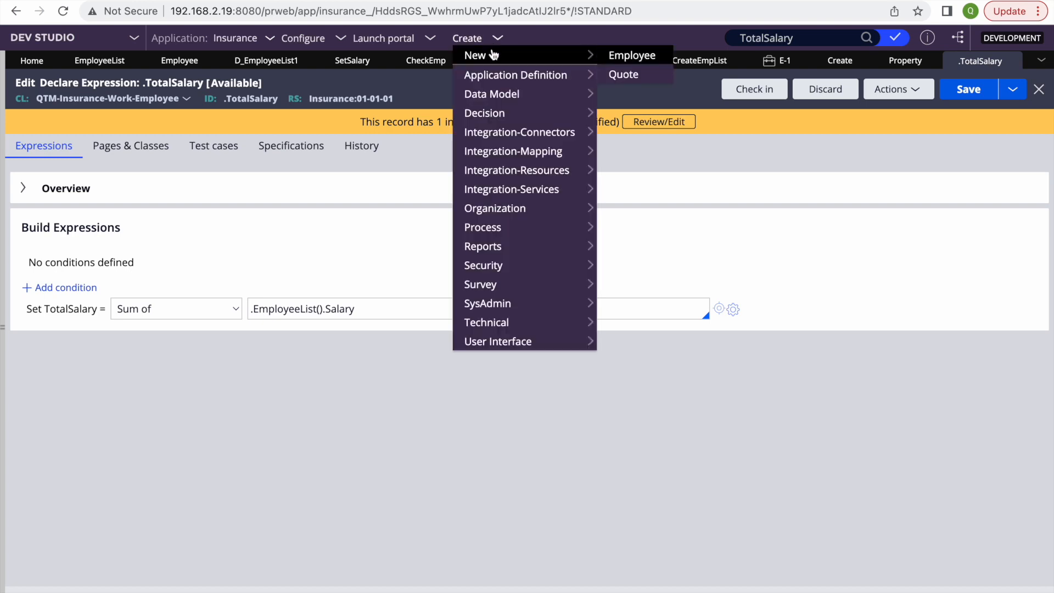
{"action": "left_click", "coordinate": [632, 55]}
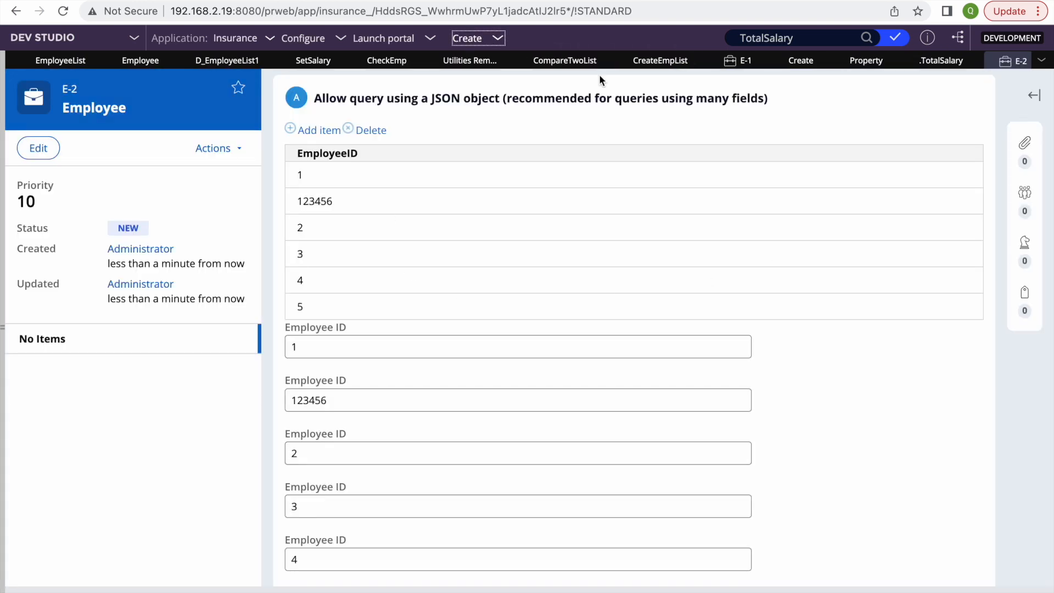
{"action": "left_click", "coordinate": [1029, 68]}
Step: Start a new Declare Expression record and enter Full Name as its target property
{"action": "left_click", "coordinate": [500, 40]}
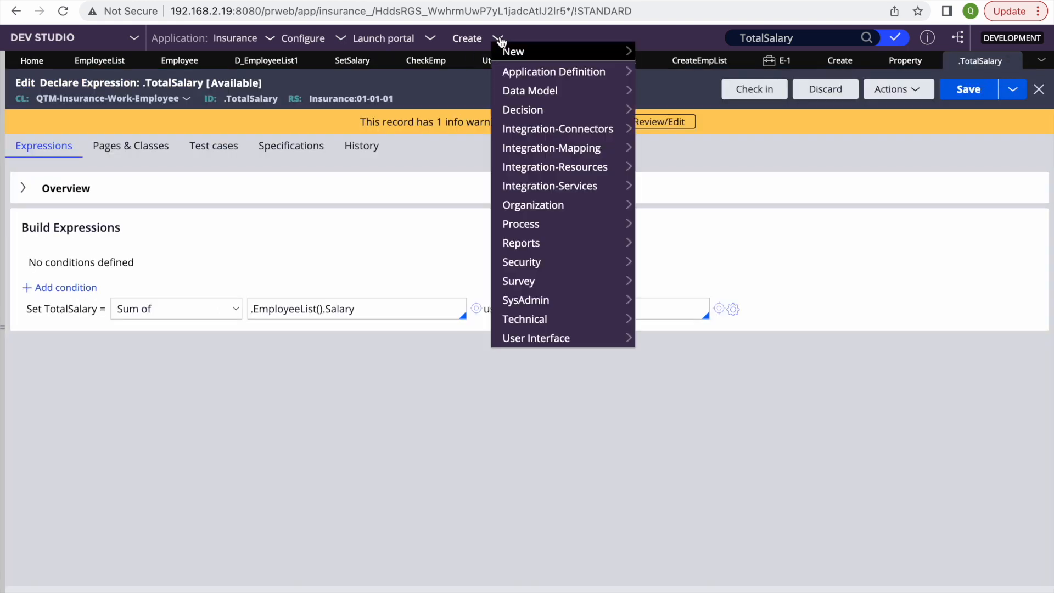
{"action": "mouse_move", "coordinate": [530, 50]}
{"action": "mouse_move", "coordinate": [530, 114]}
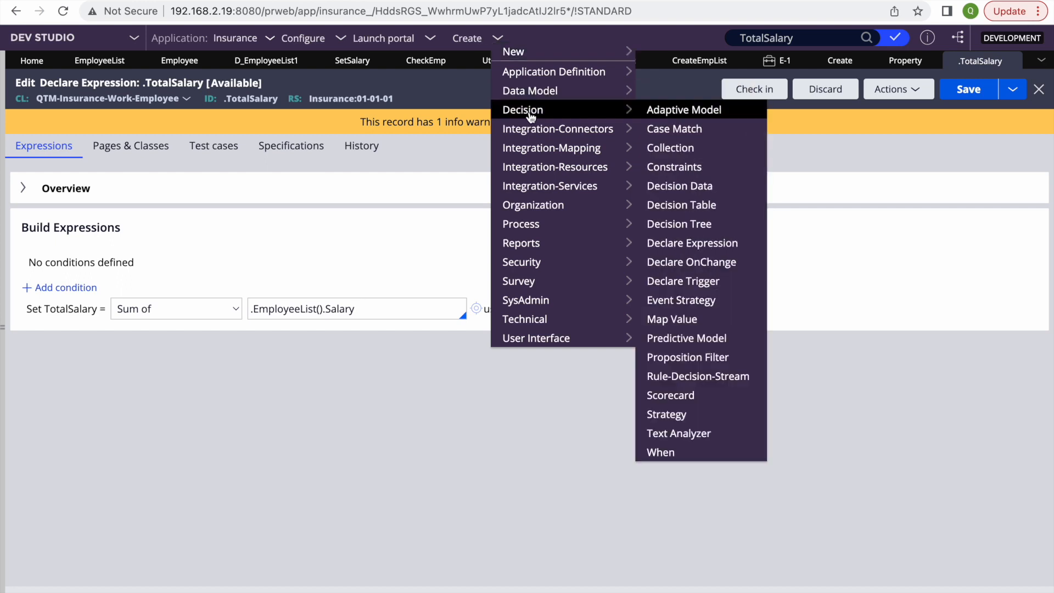
{"action": "left_click", "coordinate": [689, 247]}
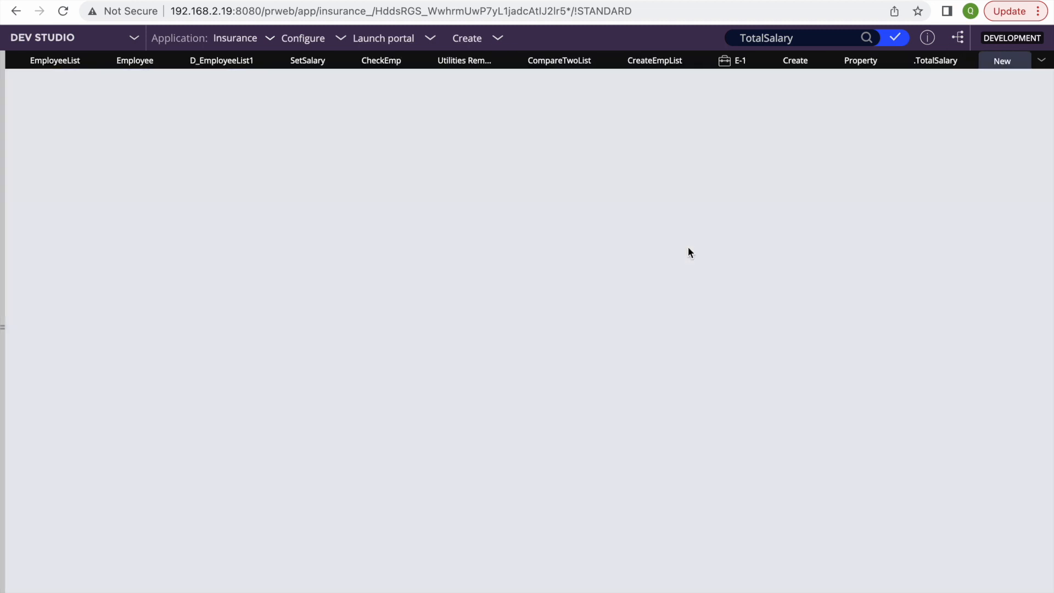
{"action": "left_click", "coordinate": [186, 184]}
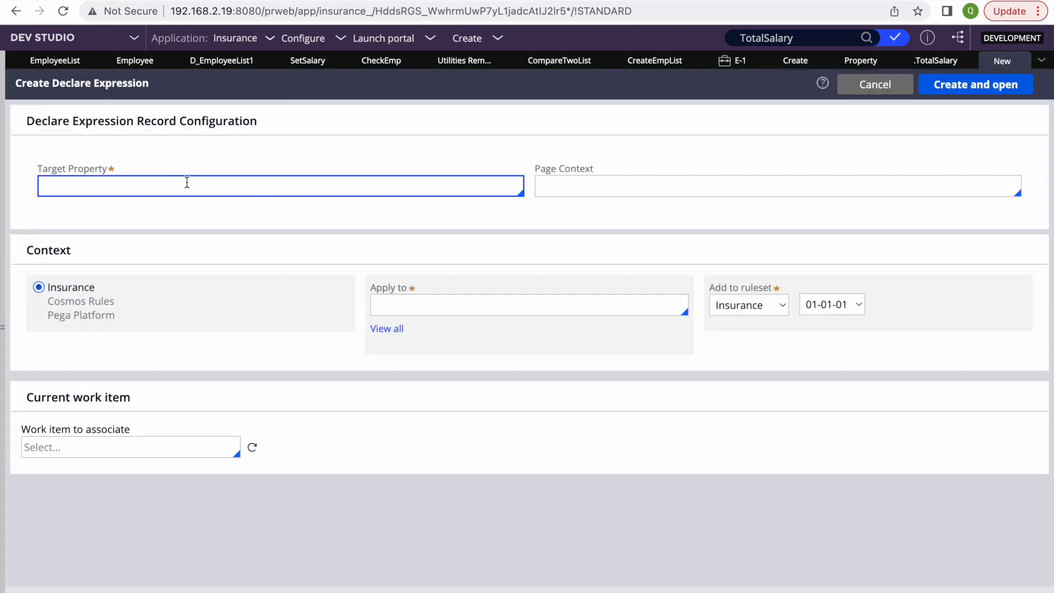
{"action": "type", "text": "F"}
{"action": "key", "text": "BackSpace"}
{"action": "type", "text": "Full Name"}
{"action": "left_click", "coordinate": [501, 271]}
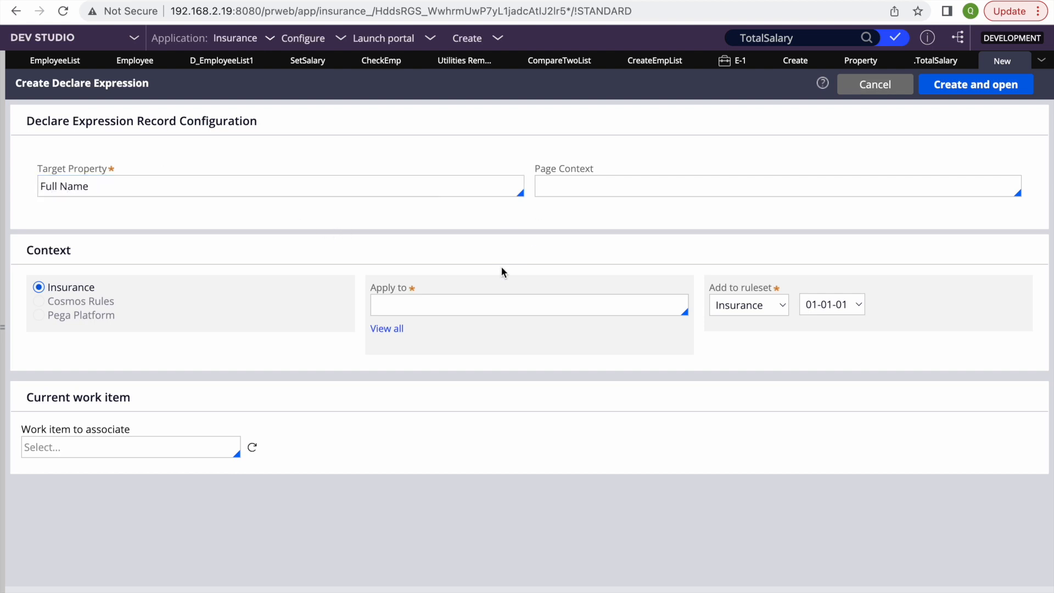
Step: Create a FullName property in class QTM-Insurance-Data-Employee, save it and close its record
{"action": "left_click", "coordinate": [467, 39]}
{"action": "mouse_move", "coordinate": [582, 55]}
{"action": "mouse_move", "coordinate": [505, 94]}
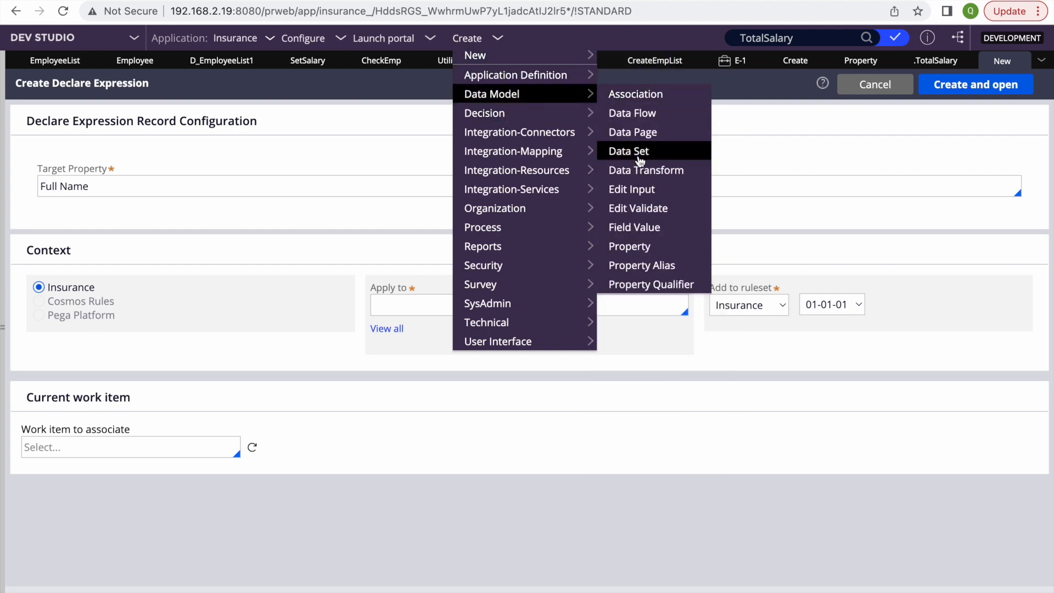
{"action": "left_click", "coordinate": [633, 248]}
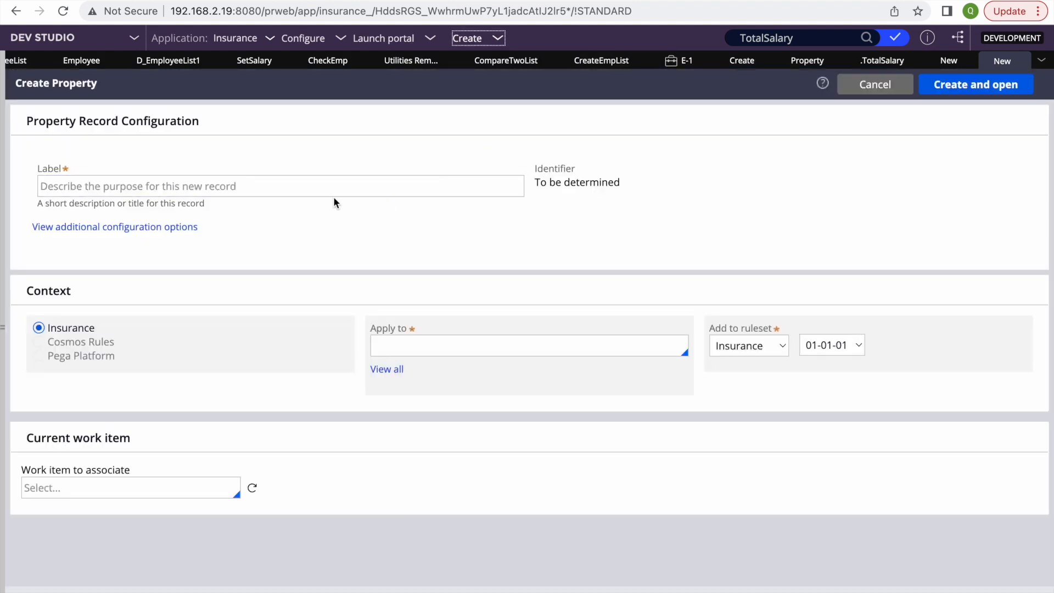
{"action": "left_click", "coordinate": [322, 191]}
{"action": "type", "text": "FullName"}
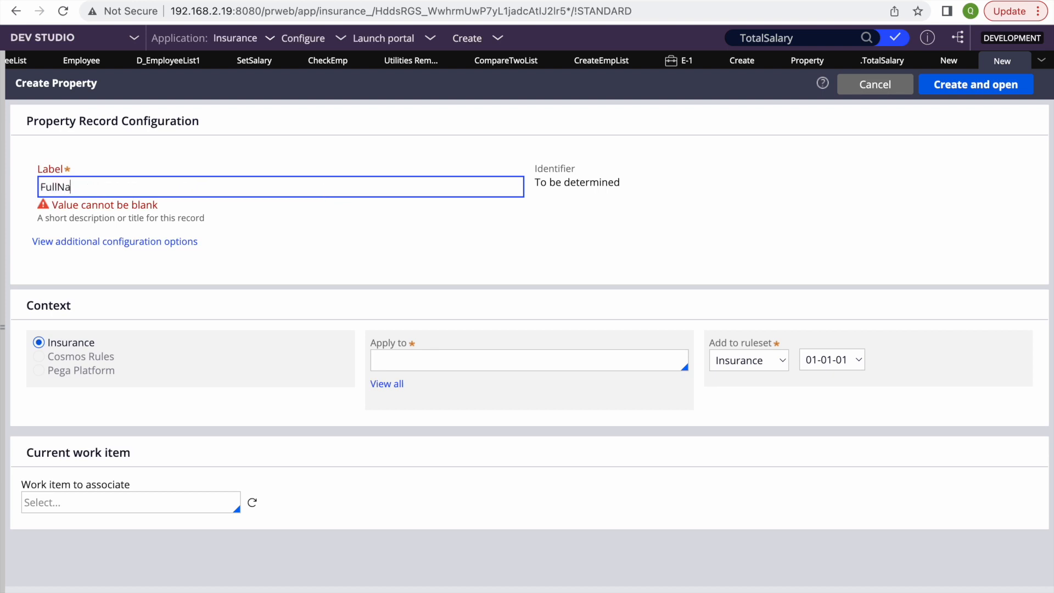
{"action": "left_click", "coordinate": [506, 241]}
{"action": "left_click", "coordinate": [419, 351]}
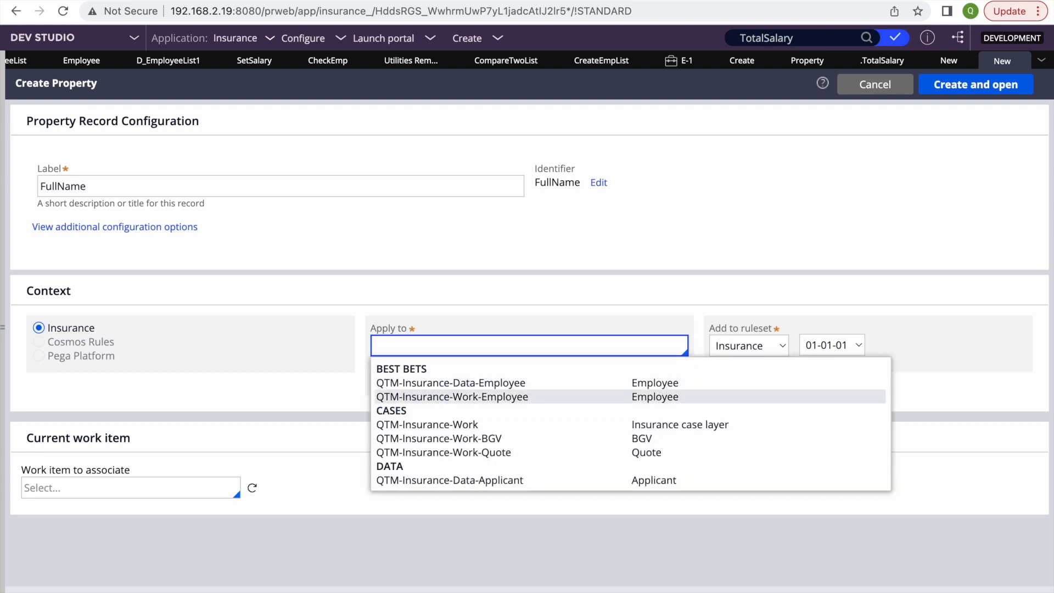
{"action": "left_click", "coordinate": [422, 380]}
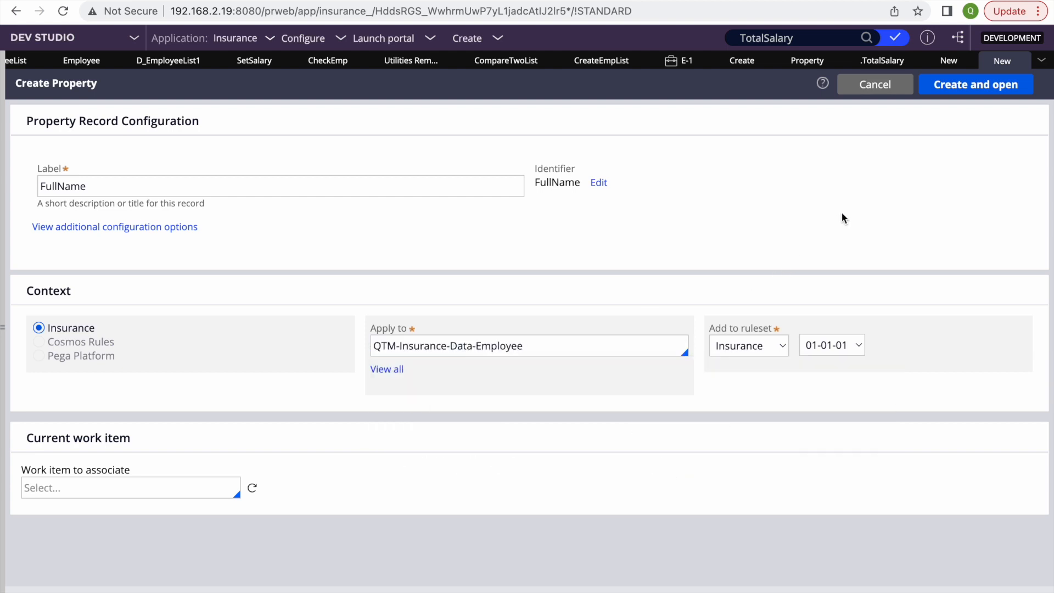
{"action": "left_click", "coordinate": [947, 85]}
{"action": "left_click", "coordinate": [968, 89]}
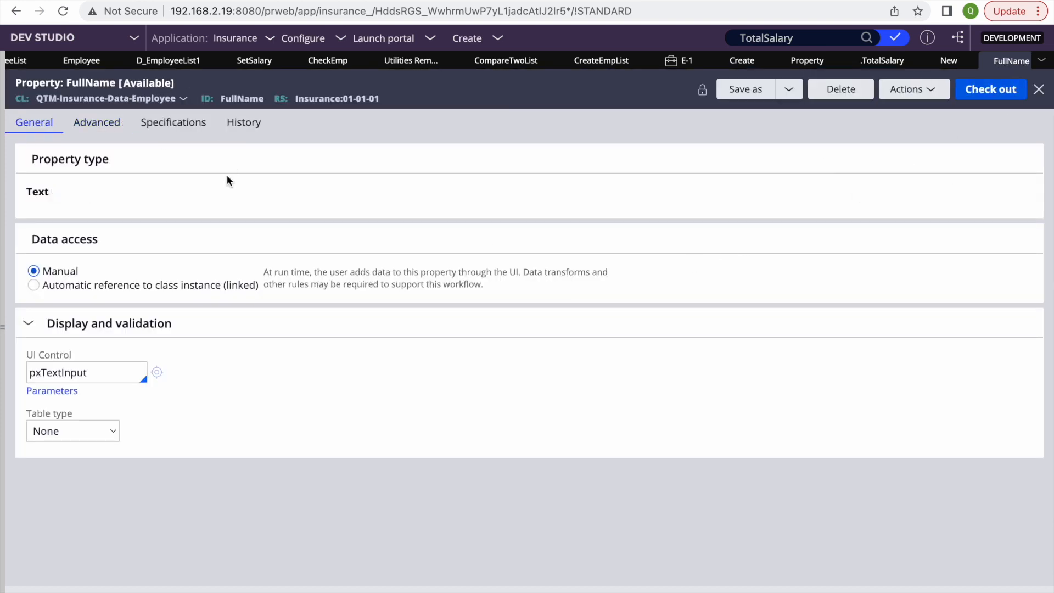
{"action": "left_click", "coordinate": [1039, 90]}
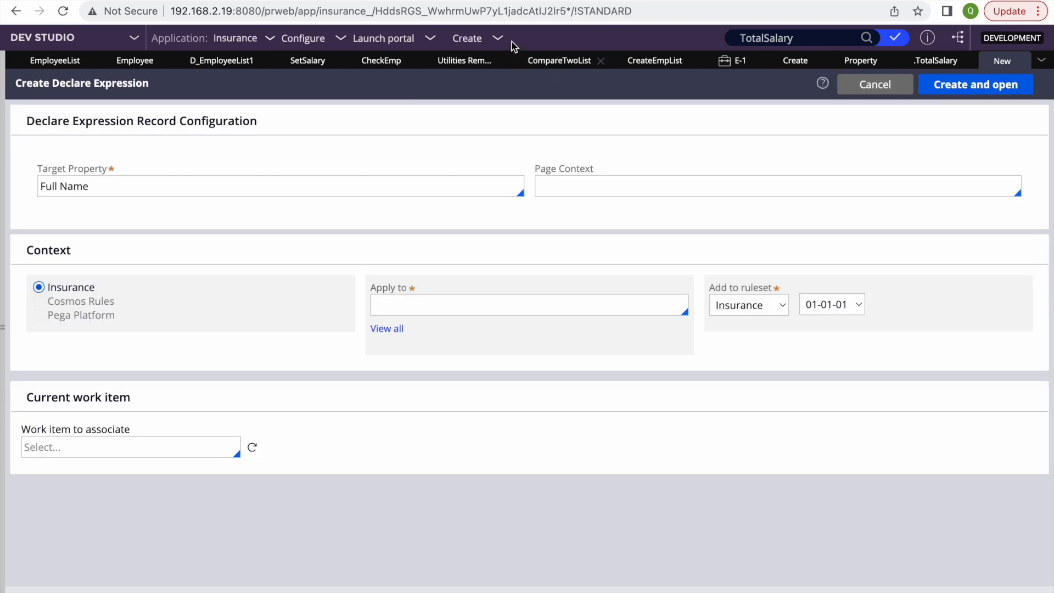
Step: Create the Declare Expression record with target property .FullName, applied to class QTM-Insurance-Data-Employee
{"action": "triple_click", "coordinate": [223, 179]}
{"action": "key", "text": "BackSpace"}
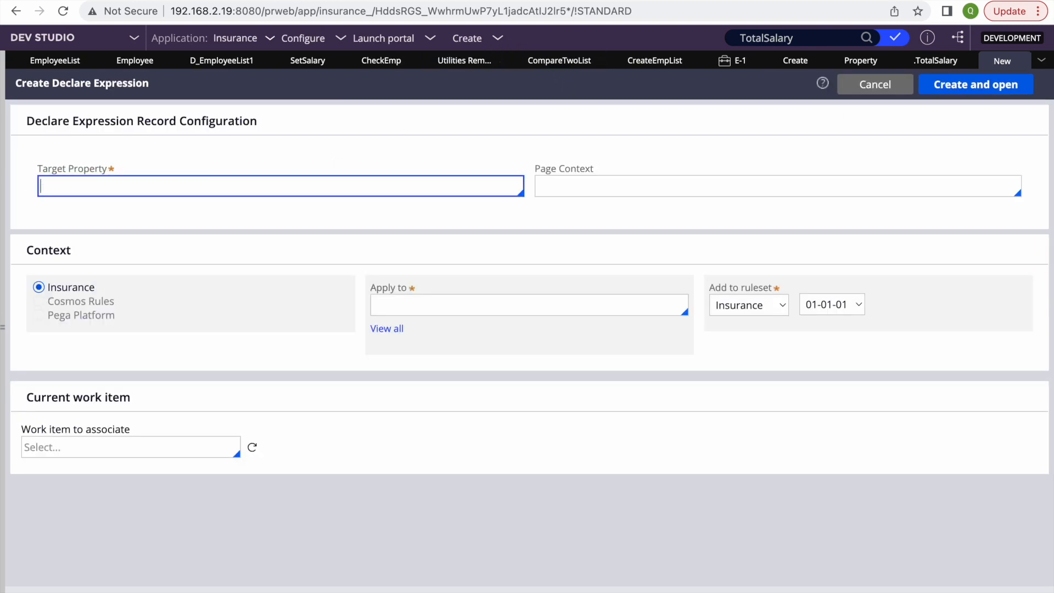
{"action": "type", "text": "."}
{"action": "left_click", "coordinate": [374, 310]}
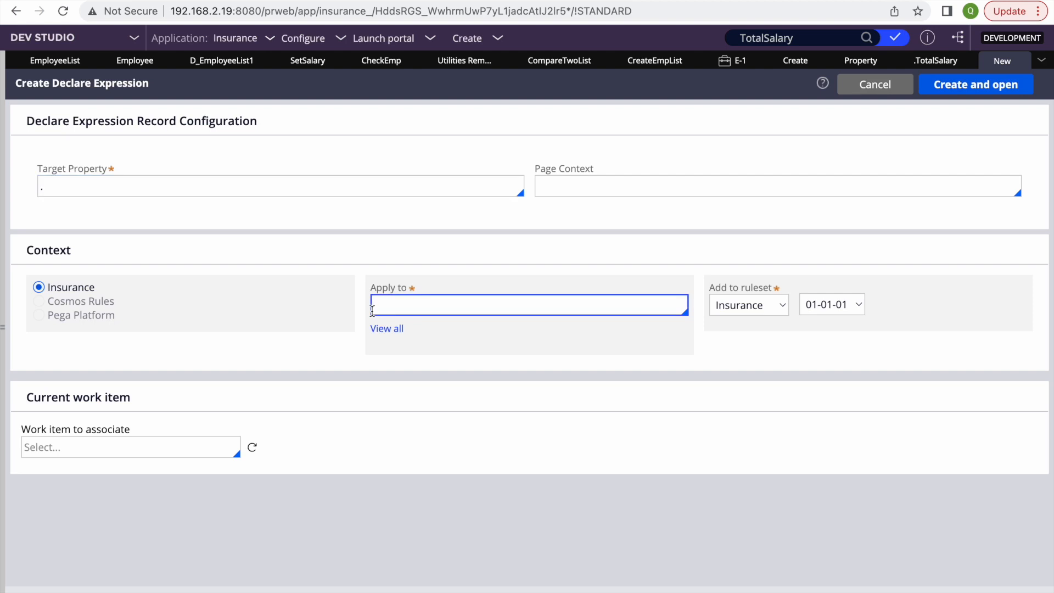
{"action": "left_click", "coordinate": [450, 342]}
{"action": "left_click", "coordinate": [226, 182]}
{"action": "key", "text": "BackSpace"}
{"action": "type", "text": "."}
{"action": "key", "text": "Down"}
{"action": "key", "text": "Down"}
{"action": "key", "text": "Down"}
{"action": "key", "text": "Return"}
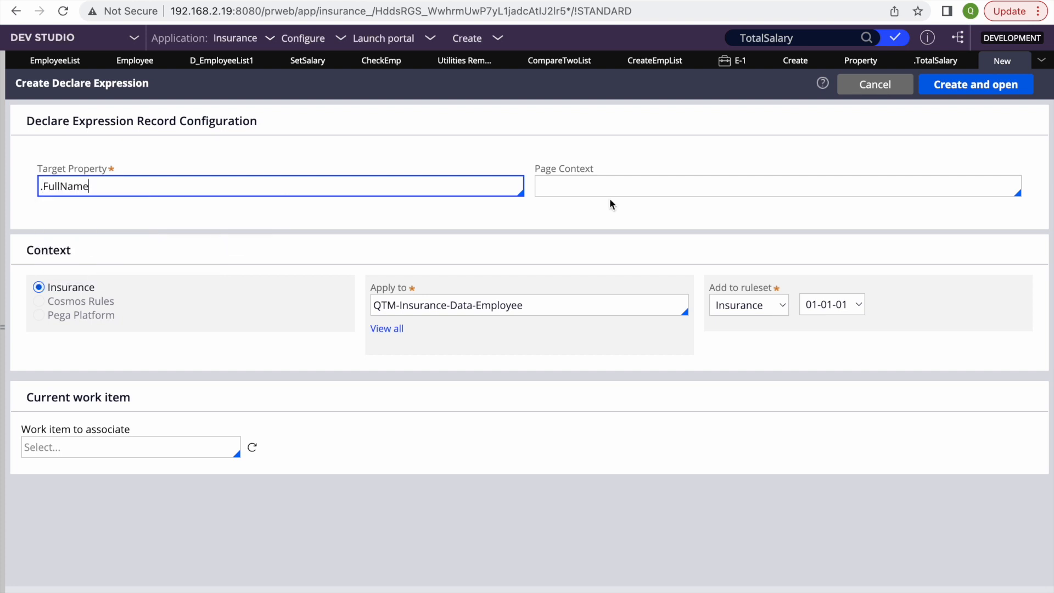
{"action": "left_click", "coordinate": [970, 89]}
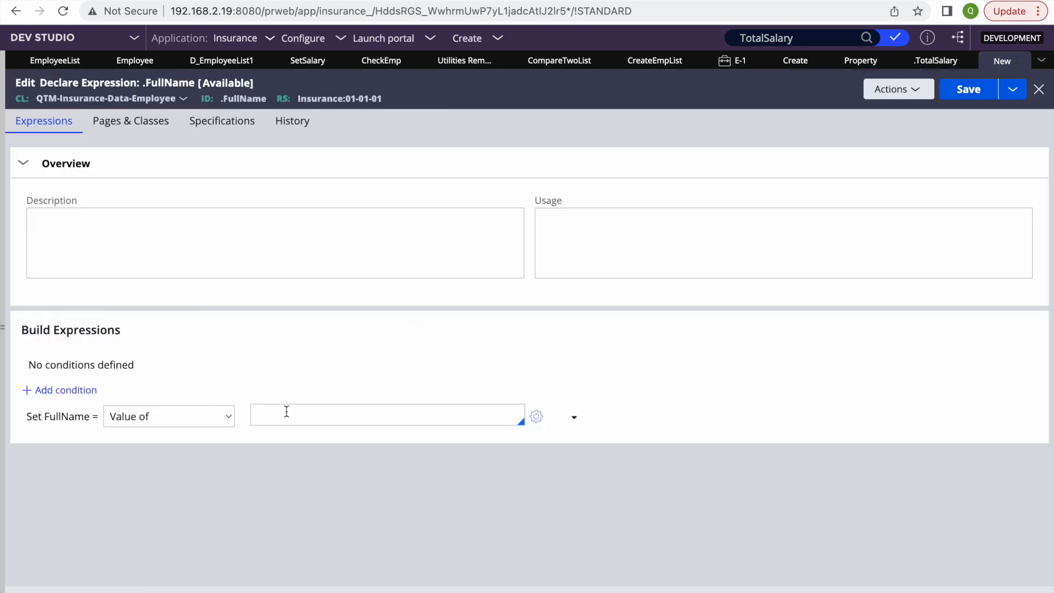
Step: Set FullName to the value of a concatenated sample first and last name, and save the expression
{"action": "left_click", "coordinate": [285, 413]}
{"action": "type", "text": "\"\""}
{"action": "type", "text": "John"}
{"action": "type", "text": "+Doe"}
{"action": "left_click", "coordinate": [969, 89]}
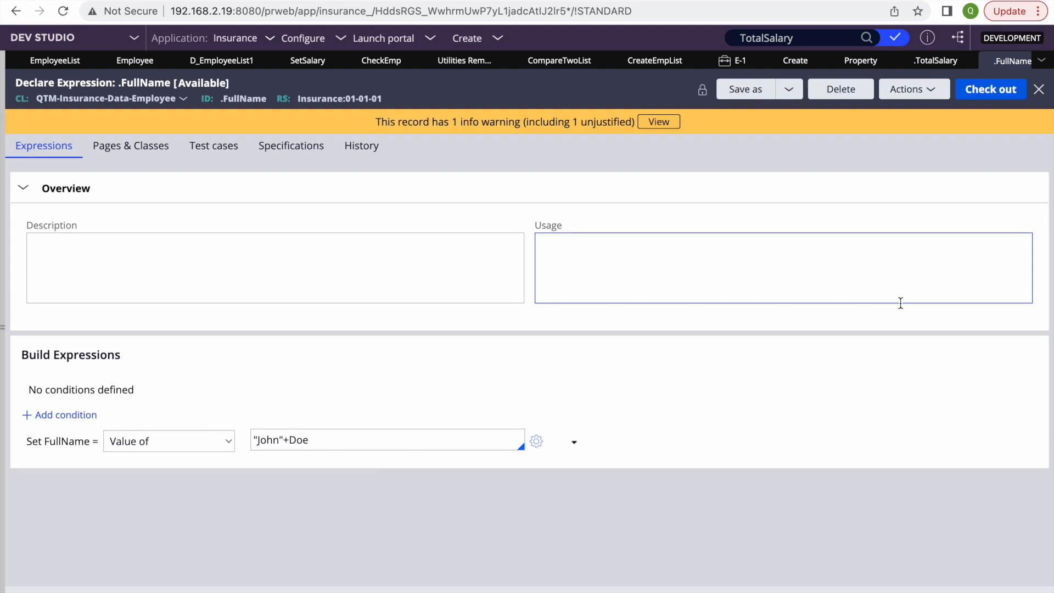
Step: Delete the .FullName Declare Expression, giving "nr" as the reason for deletion
{"action": "left_click", "coordinate": [725, 248]}
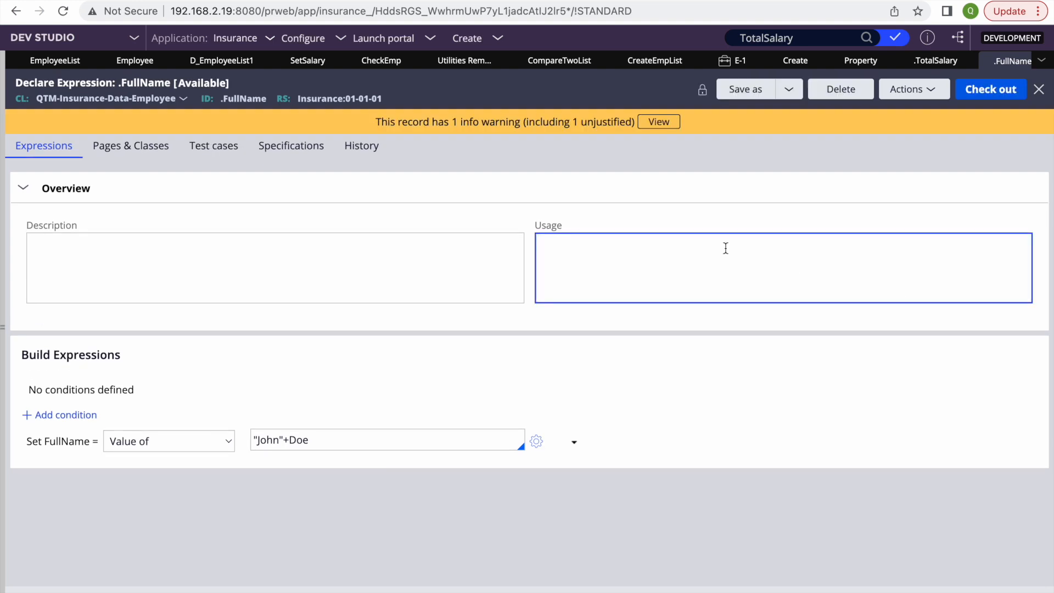
{"action": "left_click", "coordinate": [833, 90]}
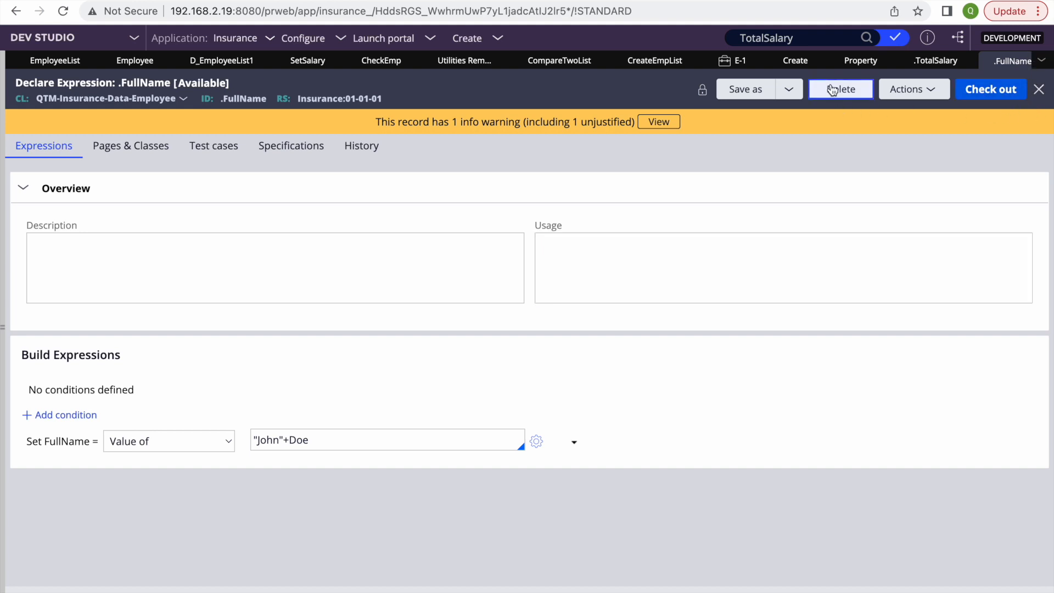
{"action": "type", "text": "as"}
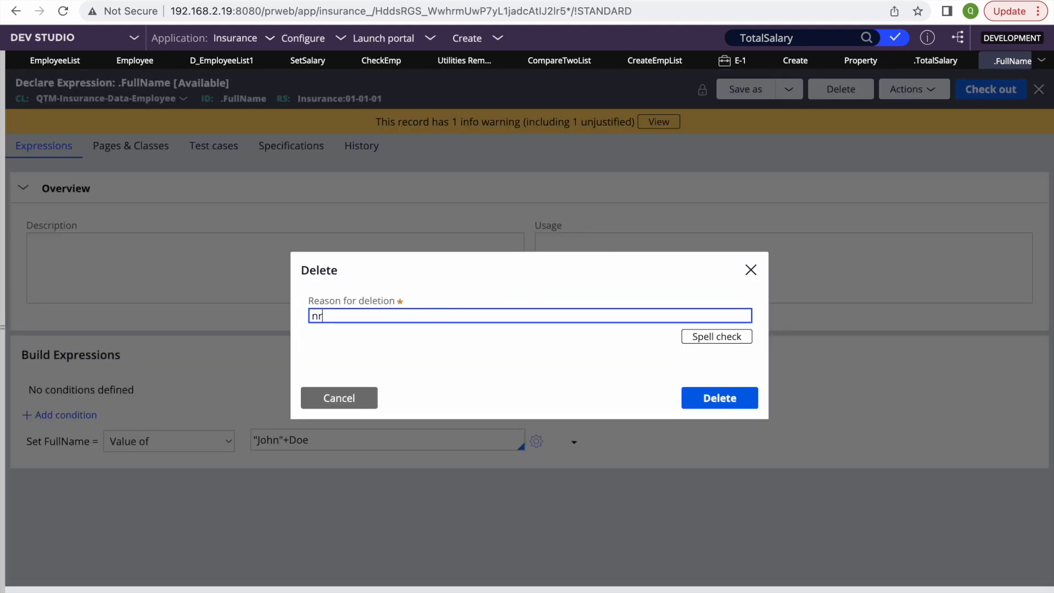
{"action": "key", "text": "Return"}
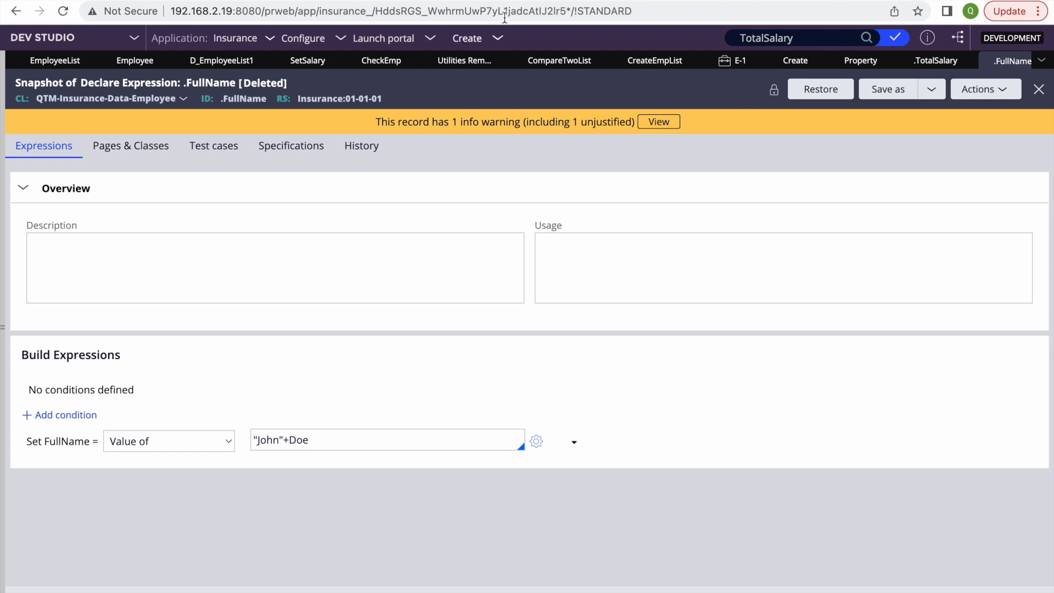
Step: Start a new Declare Expression record and begin its target property with a leading dot
{"action": "left_click", "coordinate": [466, 45]}
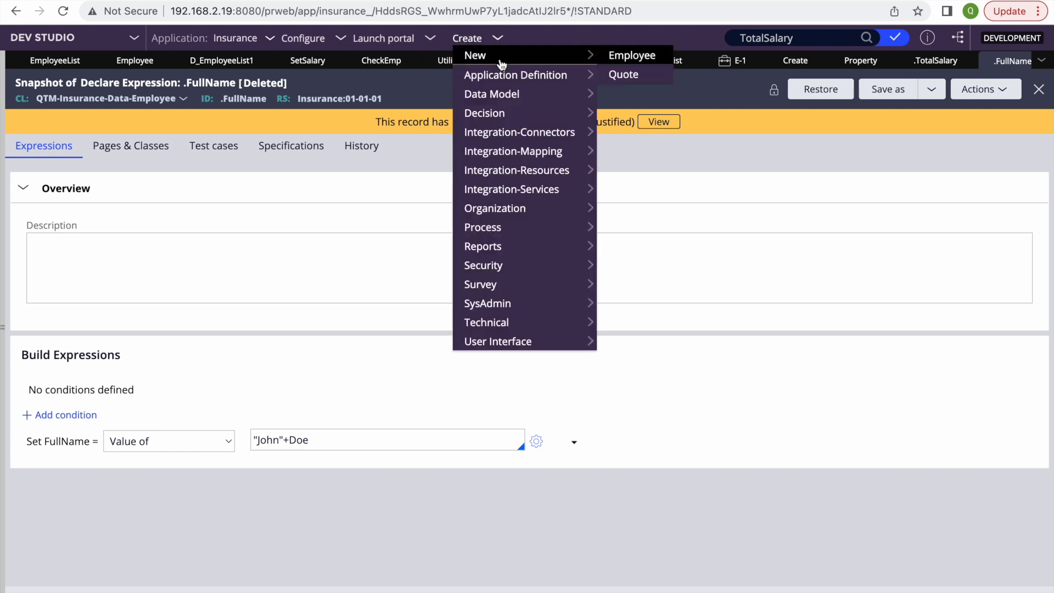
{"action": "mouse_move", "coordinate": [527, 119]}
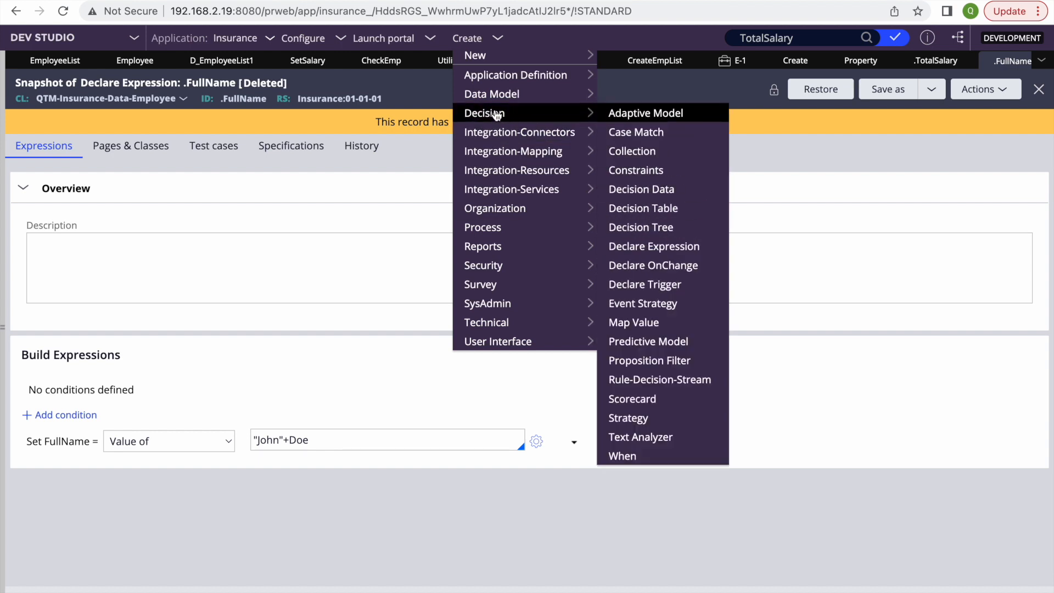
{"action": "left_click", "coordinate": [652, 250]}
{"action": "left_click", "coordinate": [280, 189]}
{"action": "type", "text": "."}
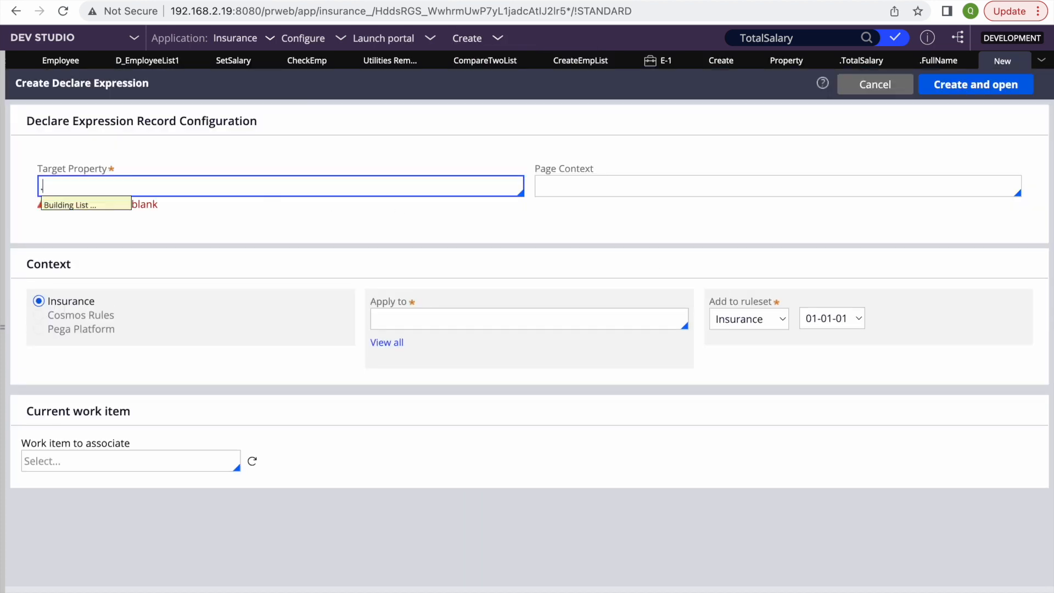
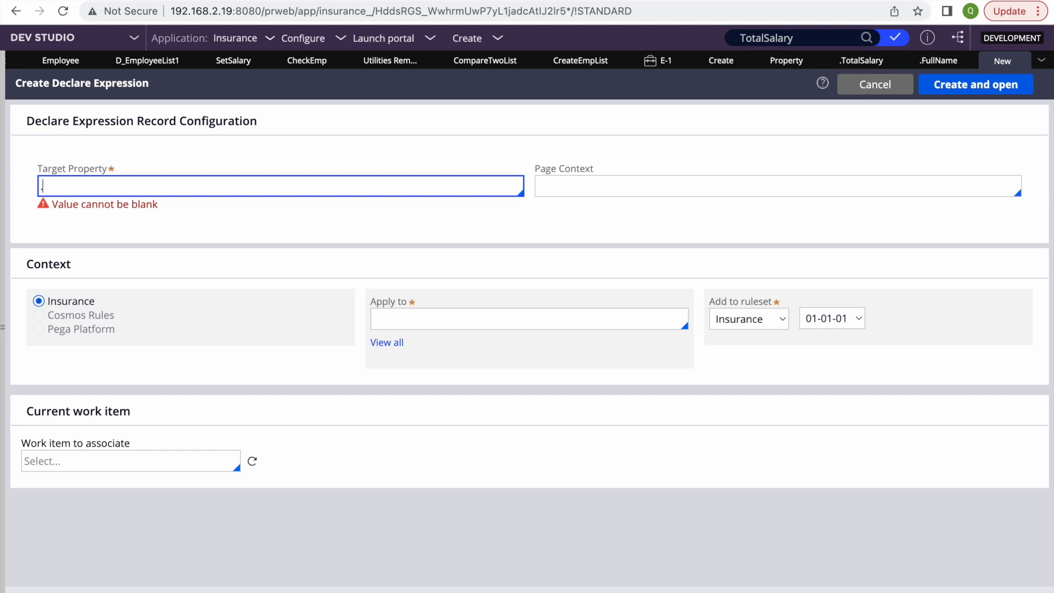
Step: Review the deleted .FullName Declare Expression and return to the new record form
{"action": "left_click", "coordinate": [964, 59]}
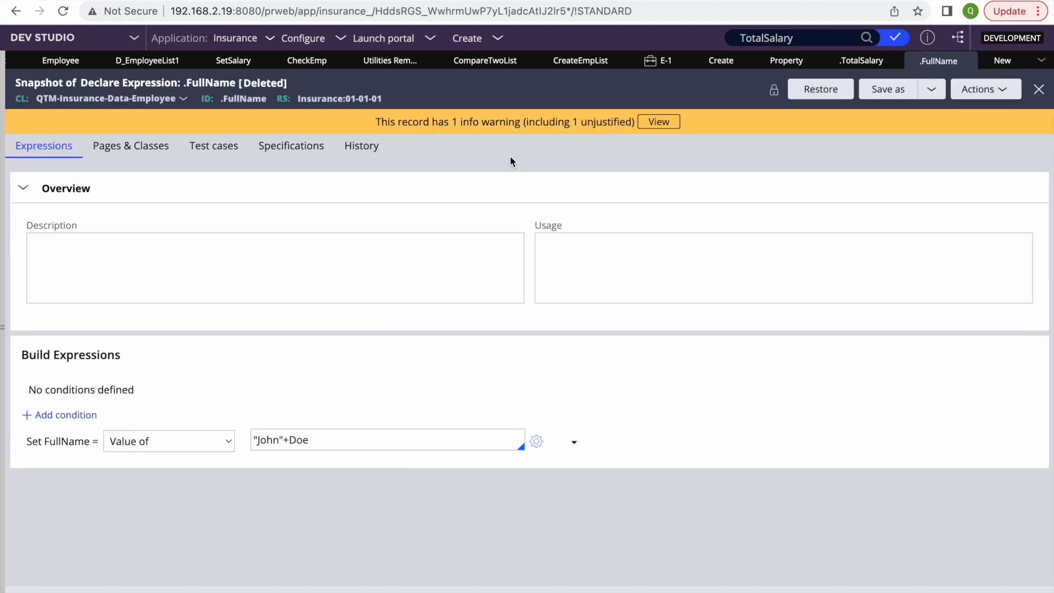
{"action": "left_click", "coordinate": [398, 264]}
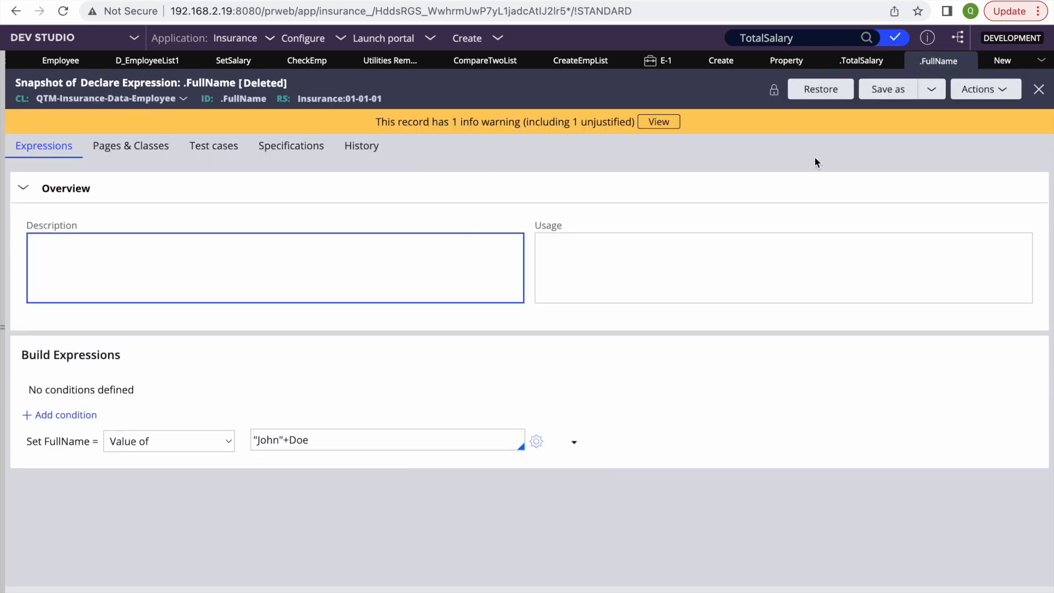
{"action": "left_click", "coordinate": [1002, 60]}
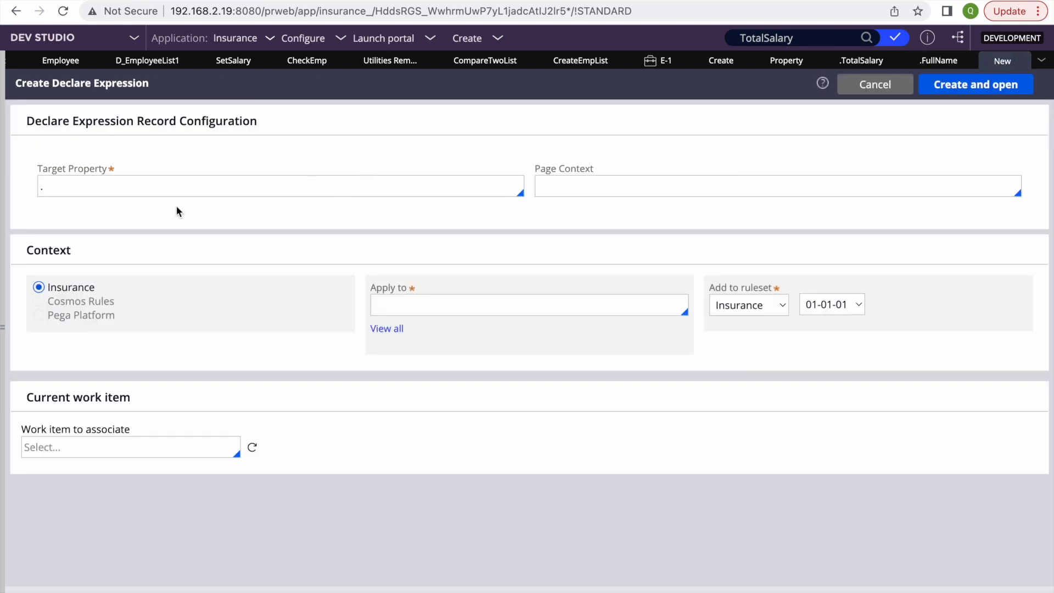
Step: Clear the Target Property of the new Declare Expression record
{"action": "left_click", "coordinate": [106, 179]}
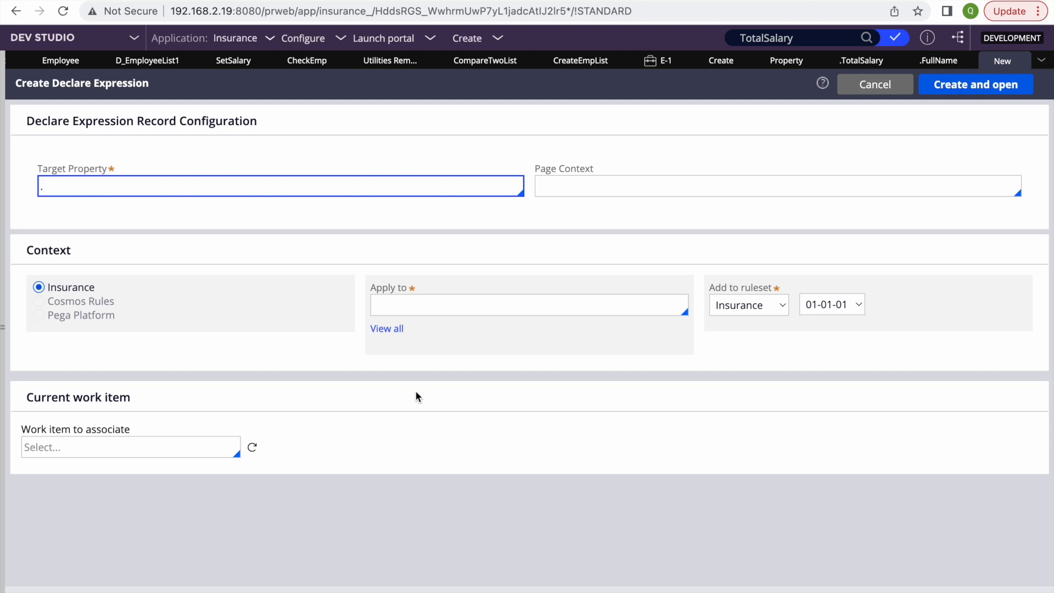
{"action": "double_click", "coordinate": [73, 182]}
{"action": "key", "text": "BackSpace"}
{"action": "left_click", "coordinate": [403, 172]}
Step: Examine the suggested Page Context values and compare the Page Context field with Target Property
{"action": "mouse_move", "coordinate": [1021, 62]}
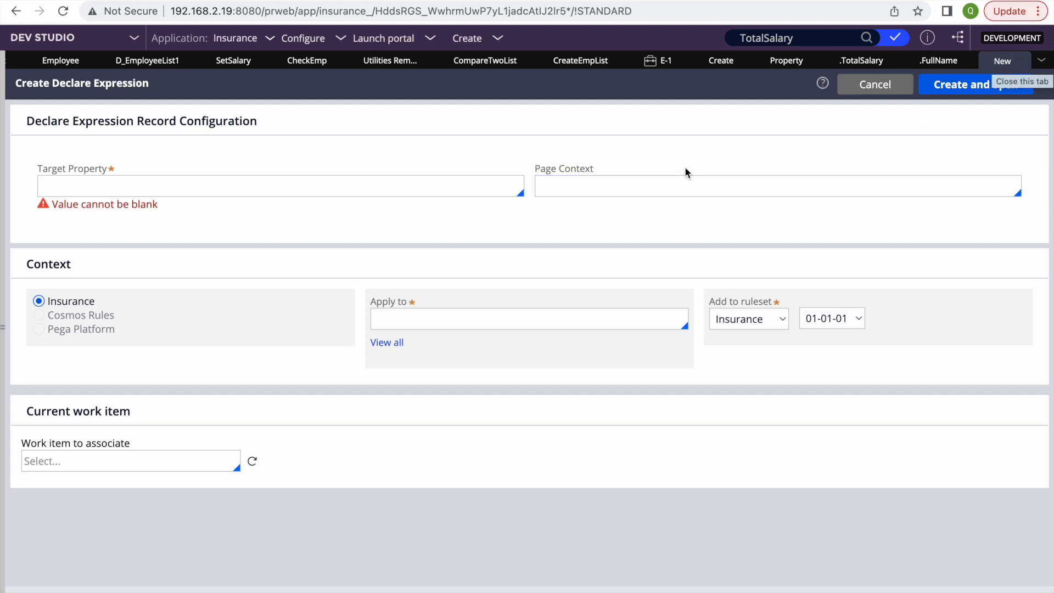
{"action": "left_click", "coordinate": [669, 186]}
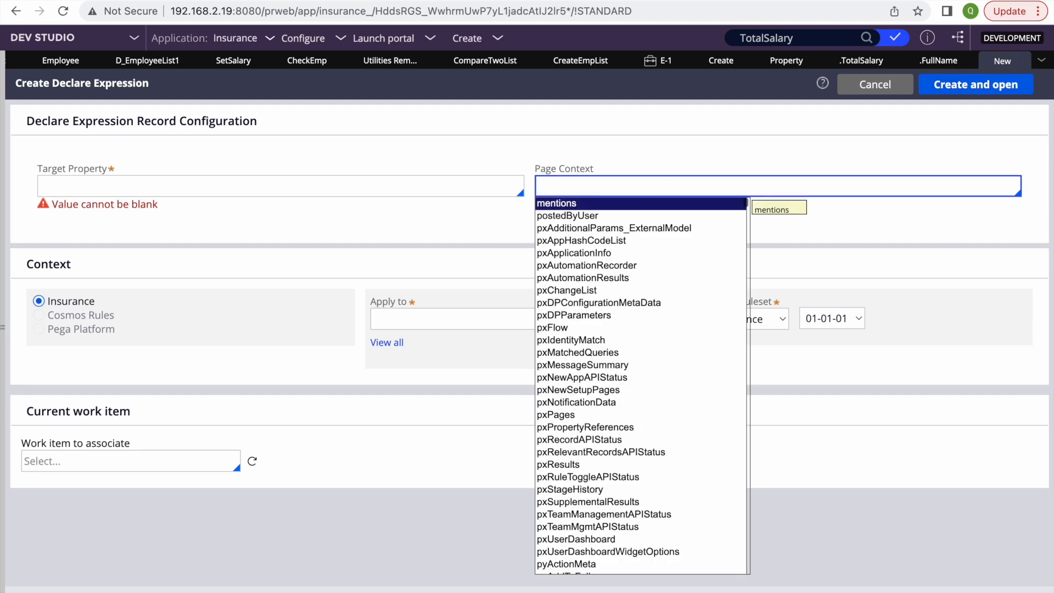
{"action": "left_click", "coordinate": [410, 253]}
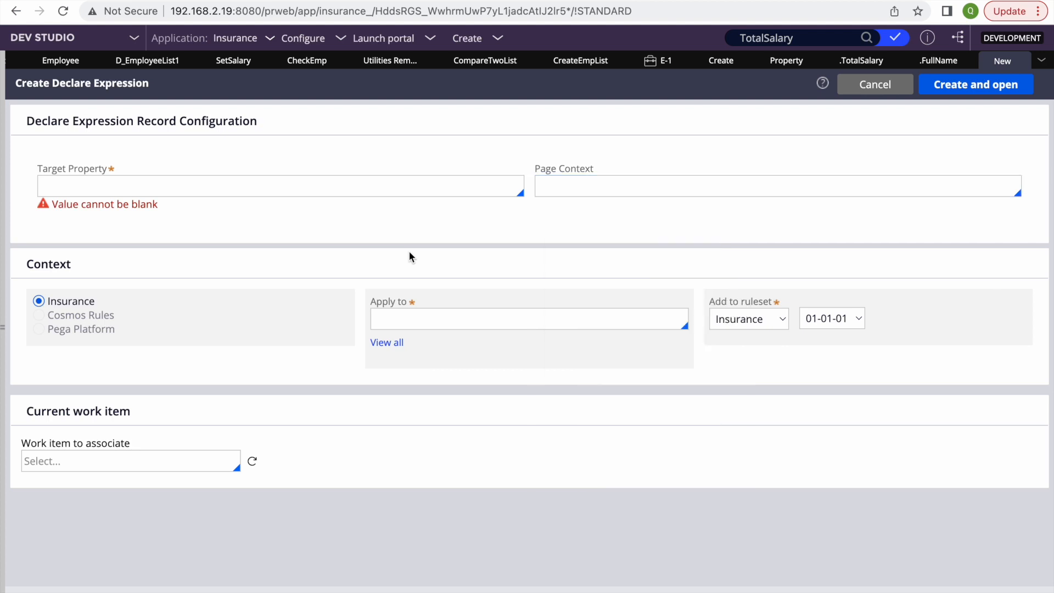
{"action": "left_click", "coordinate": [547, 181]}
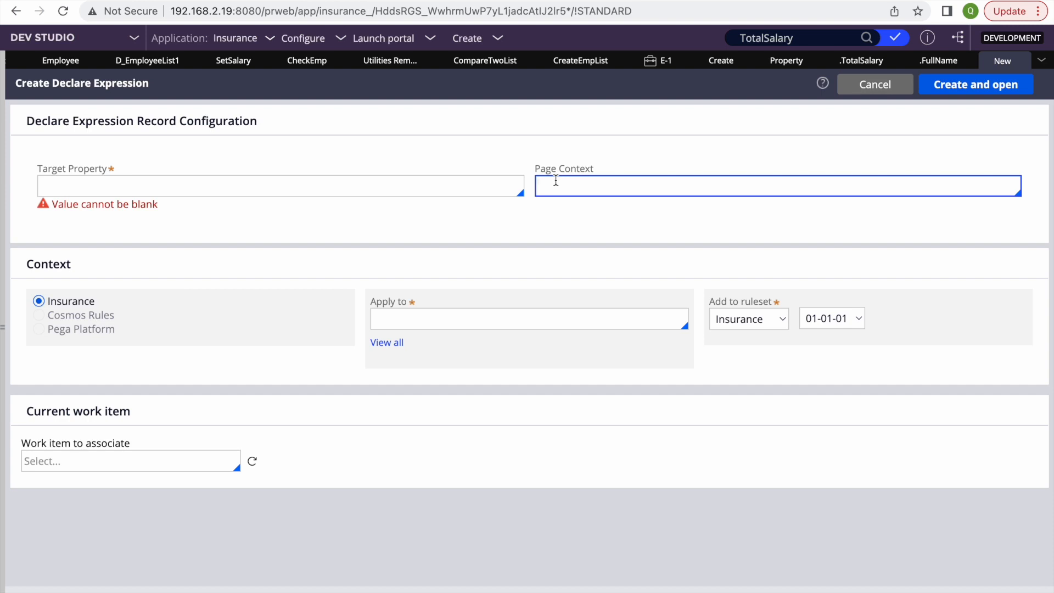
{"action": "left_click", "coordinate": [411, 188]}
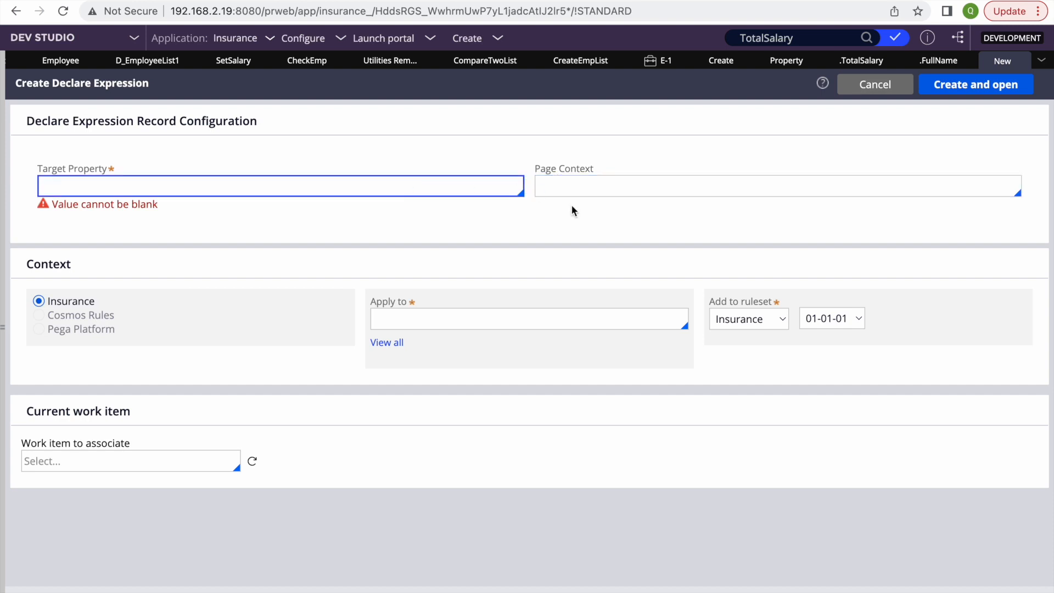
{"action": "left_click", "coordinate": [559, 185]}
{"action": "left_click", "coordinate": [304, 177]}
{"action": "left_click", "coordinate": [628, 181]}
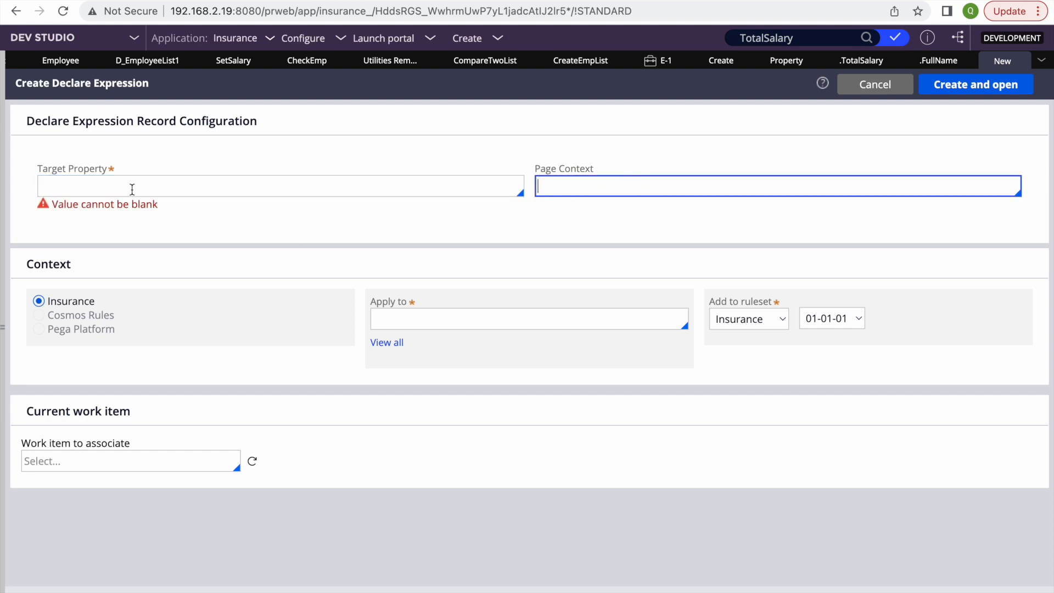
Step: Enter FullName as target property and Applicant as page context, and try to create the record
{"action": "left_click", "coordinate": [109, 183]}
{"action": "type", "text": "T"}
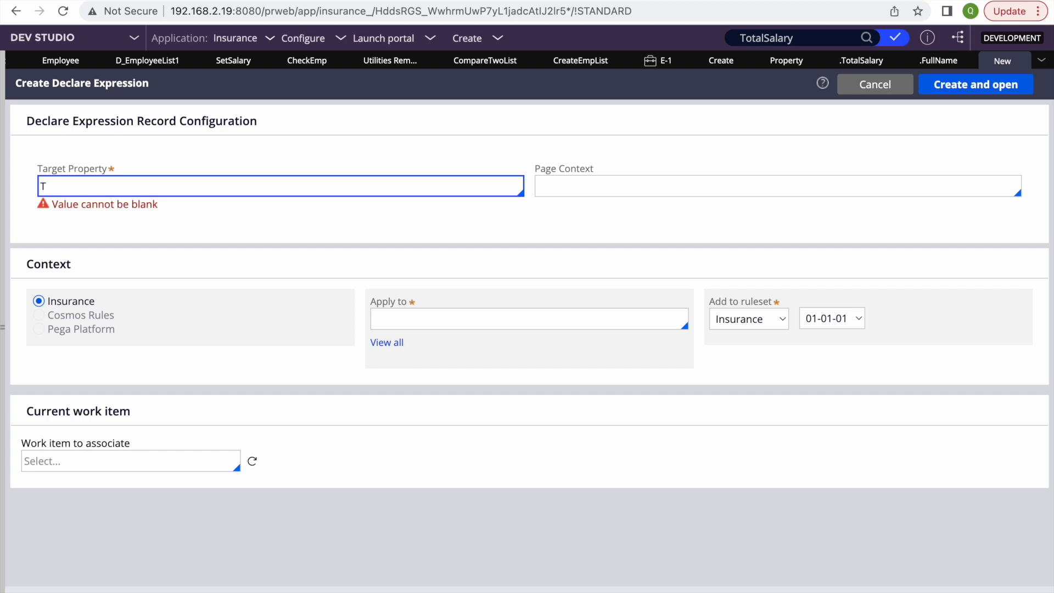
{"action": "key", "text": "BackSpace"}
{"action": "type", "text": "FullName"}
{"action": "left_click", "coordinate": [586, 184]}
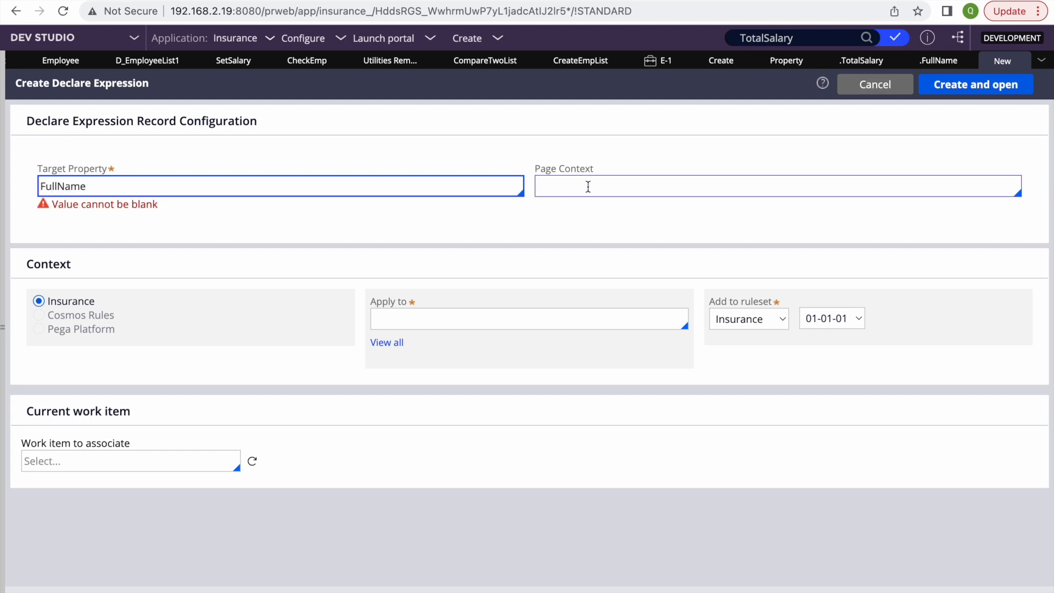
{"action": "left_click", "coordinate": [518, 144]}
{"action": "left_click", "coordinate": [573, 186]}
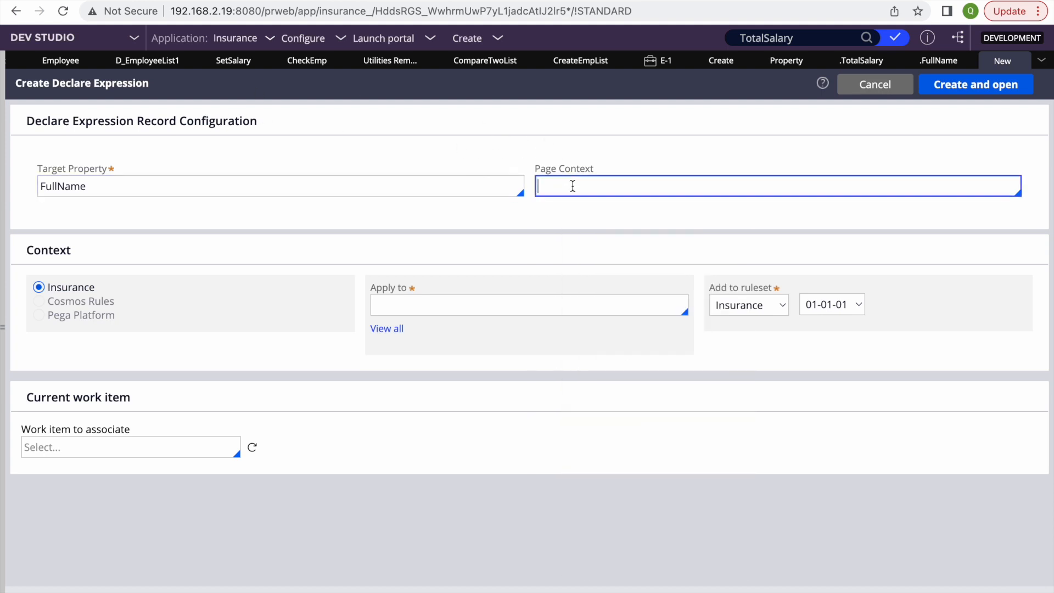
{"action": "type", "text": "Applicant"}
{"action": "left_click", "coordinate": [977, 84]}
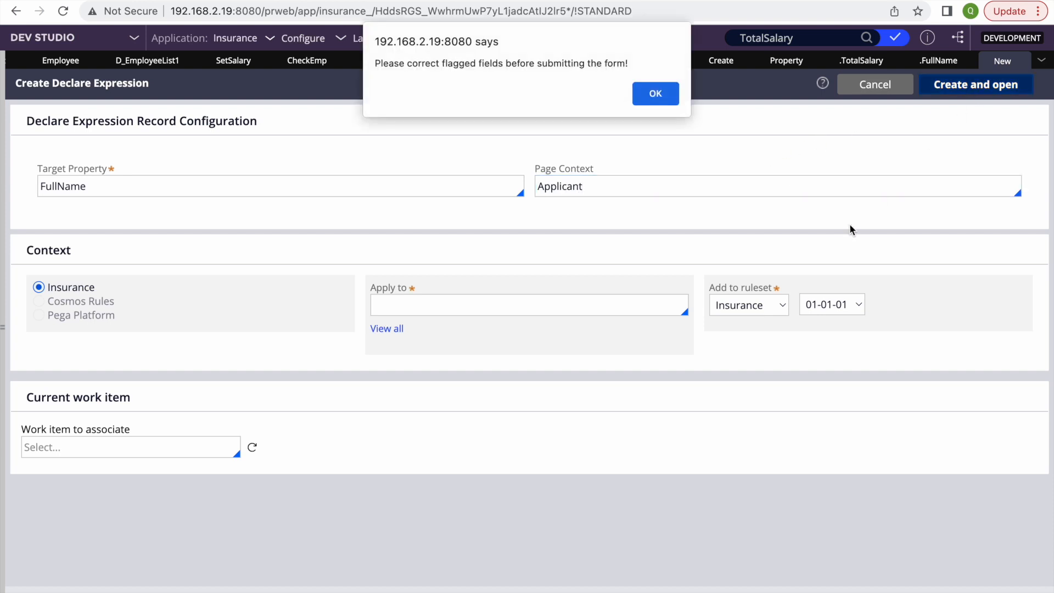
{"action": "left_click", "coordinate": [674, 91]}
Step: Change the target property to .ApplicantID and apply the record to class QTM-Insurance-Work
{"action": "left_click", "coordinate": [195, 181]}
{"action": "key", "text": "super+a"}
{"action": "key", "text": "BackSpace"}
{"action": "type", "text": ".ApplicantID"}
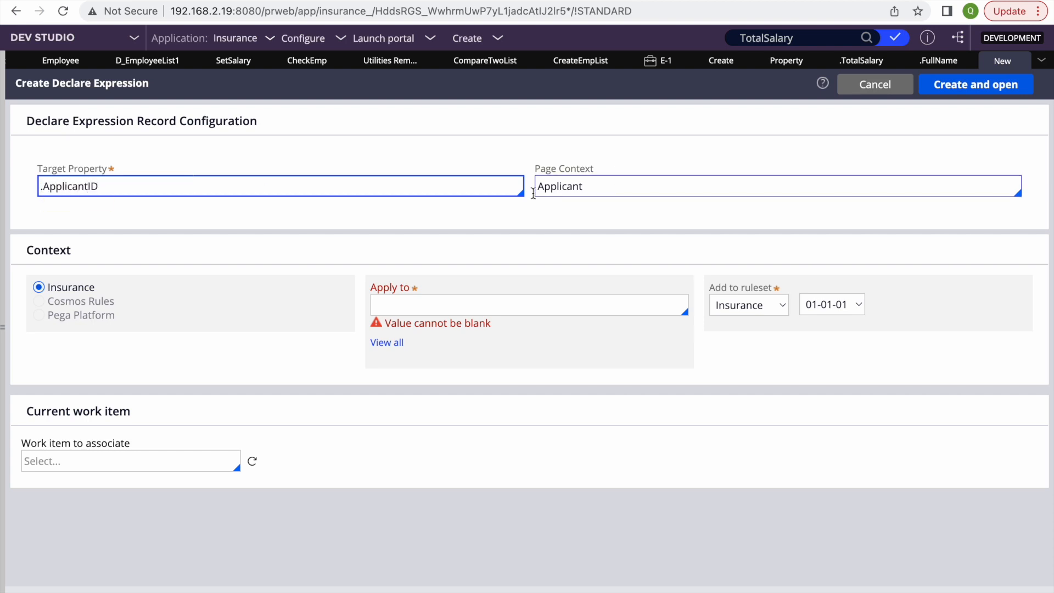
{"action": "left_click", "coordinate": [421, 302]}
{"action": "key", "text": "Down"}
{"action": "key", "text": "Down"}
{"action": "key", "text": "Down"}
{"action": "key", "text": "Down"}
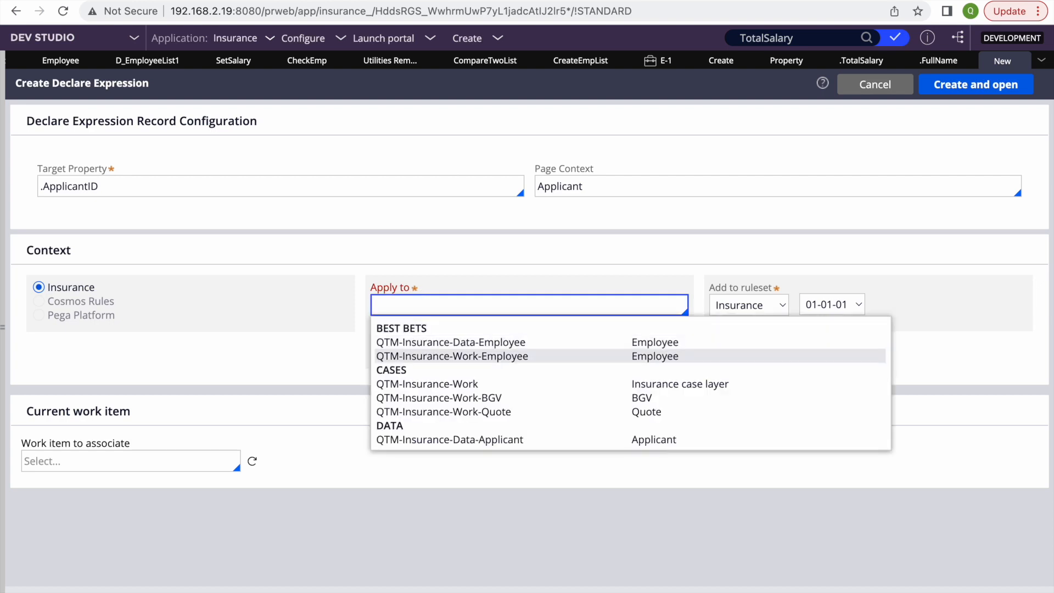
{"action": "key", "text": "Up"}
{"action": "key", "text": "Return"}
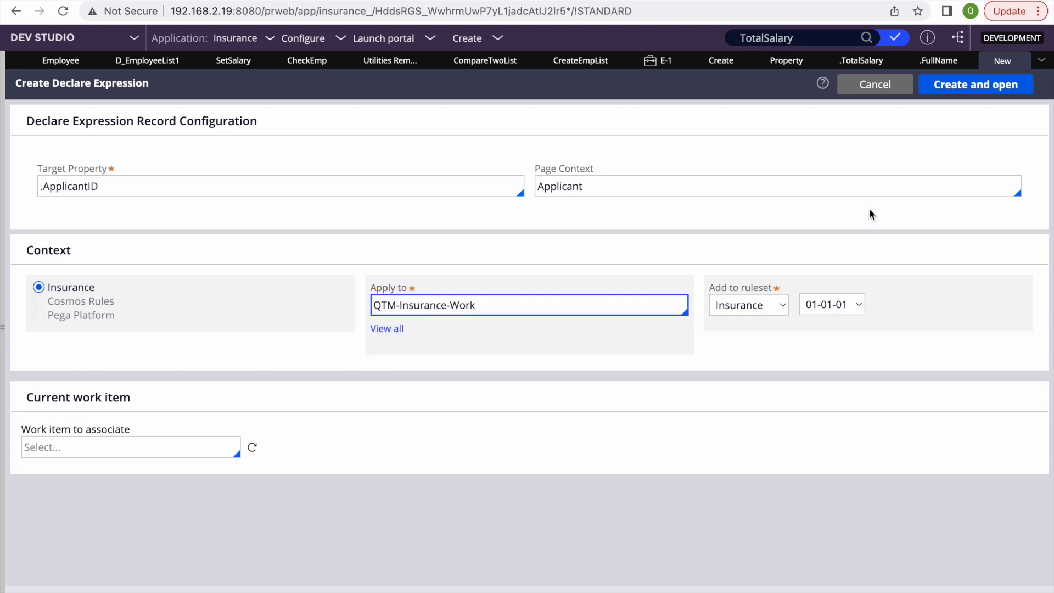
Step: Try to create the Declare Expression, and clear its Page Context value
{"action": "left_click", "coordinate": [966, 84]}
{"action": "left_click", "coordinate": [643, 231]}
{"action": "key", "text": "super+a"}
{"action": "key", "text": "BackSpace"}
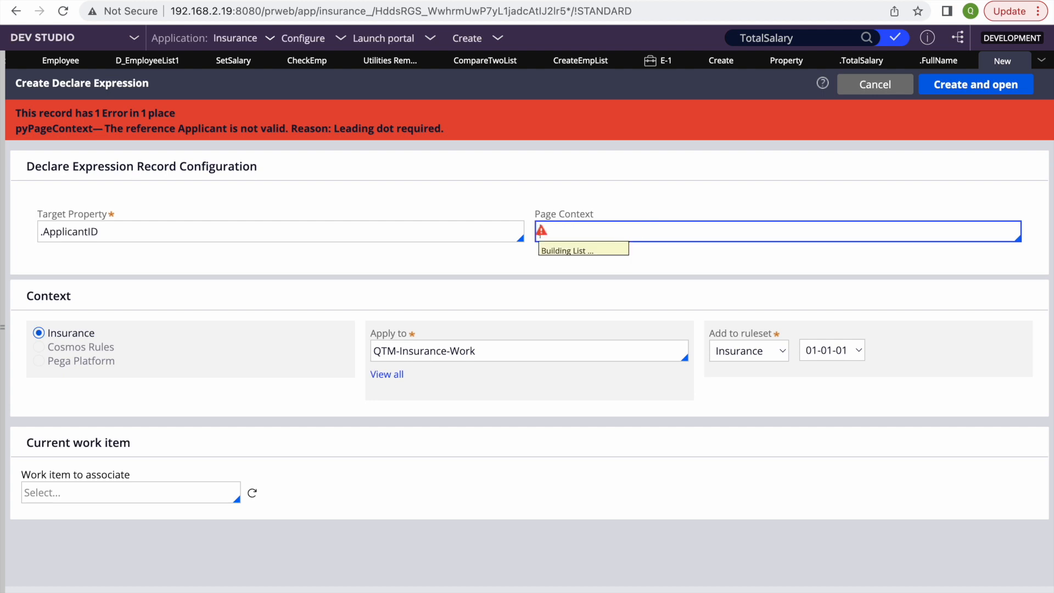
{"action": "left_click", "coordinate": [641, 231]}
{"action": "left_click", "coordinate": [466, 306]}
{"action": "left_click", "coordinate": [565, 233]}
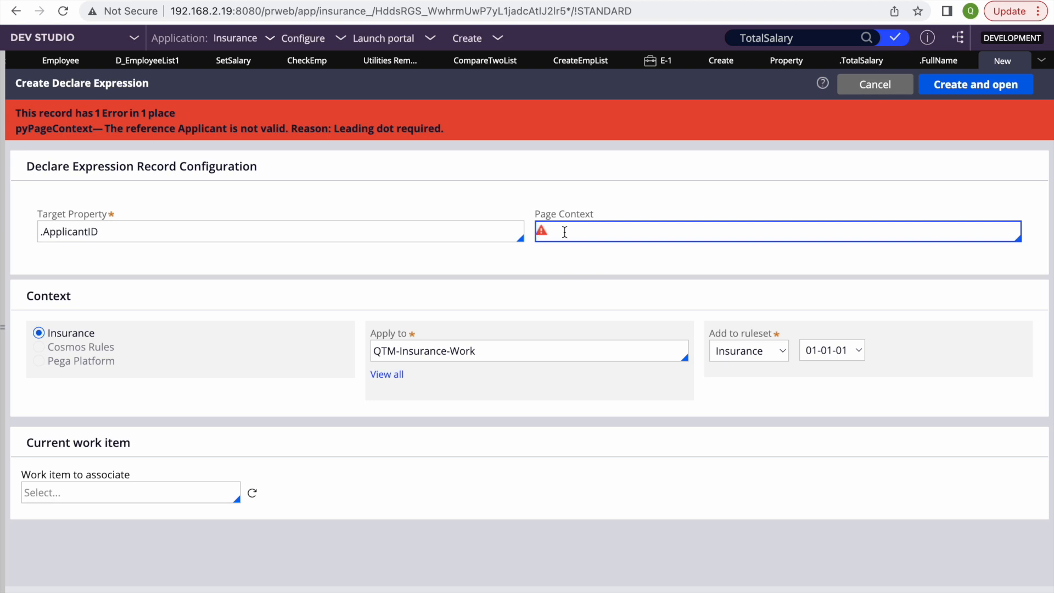
{"action": "left_click", "coordinate": [554, 215]}
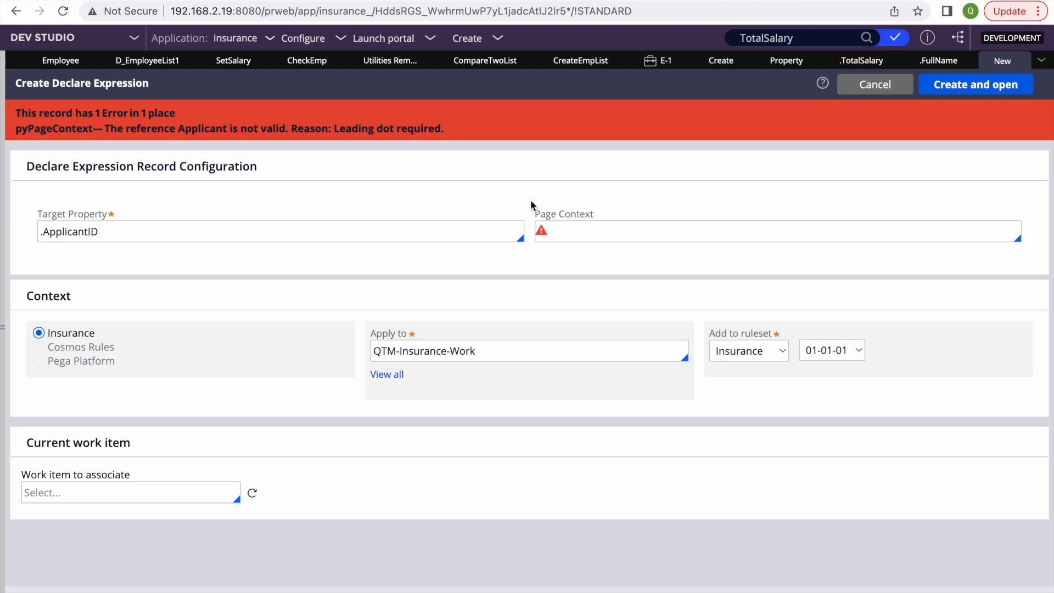
Step: Review the Set Salary data transform and the .TotalSalary Declare Expression
{"action": "left_click", "coordinate": [234, 61]}
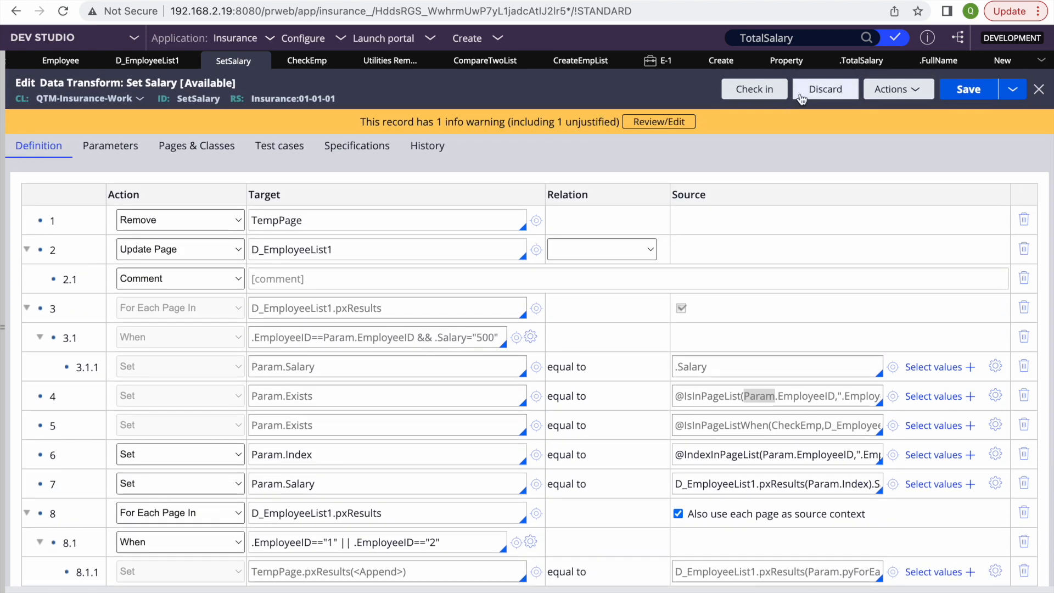
{"action": "left_click", "coordinate": [861, 61]}
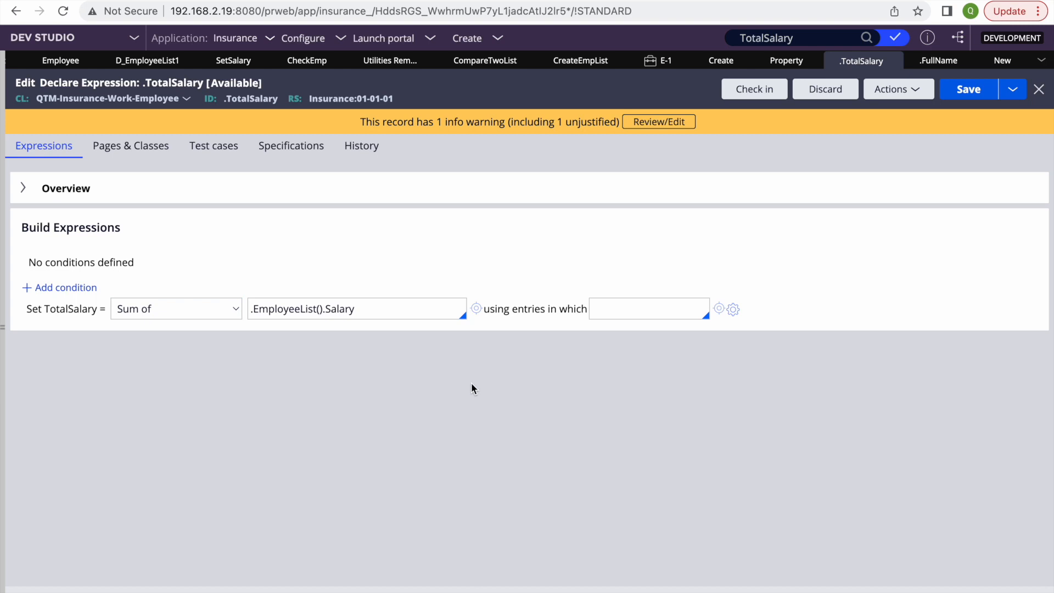
Step: Discard the unfinished .ApplicantID Declare Expression form and return to the .TotalSalary expression
{"action": "left_click", "coordinate": [1002, 60]}
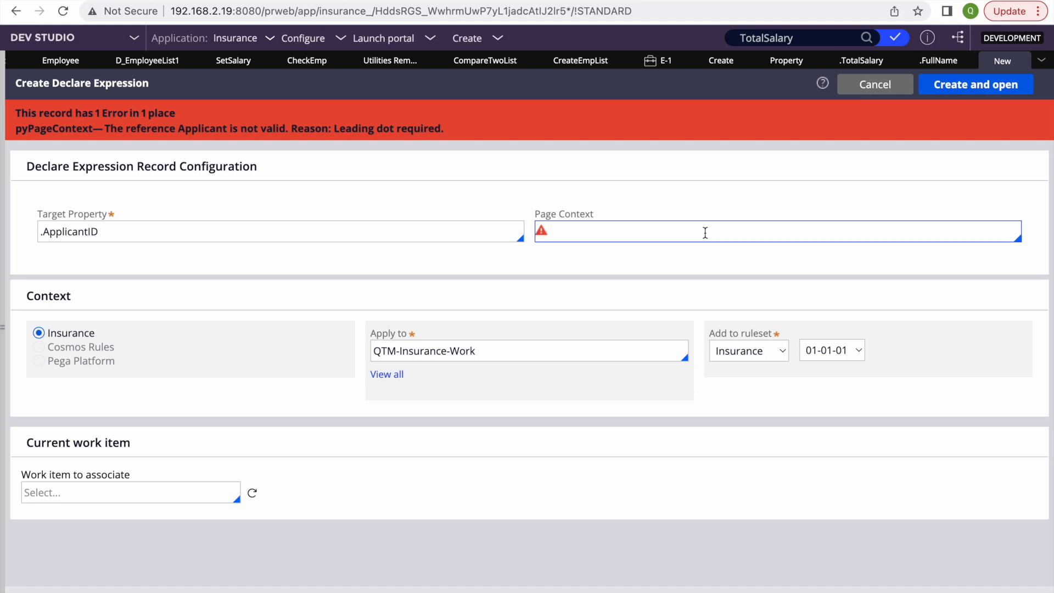
{"action": "left_click", "coordinate": [719, 62]}
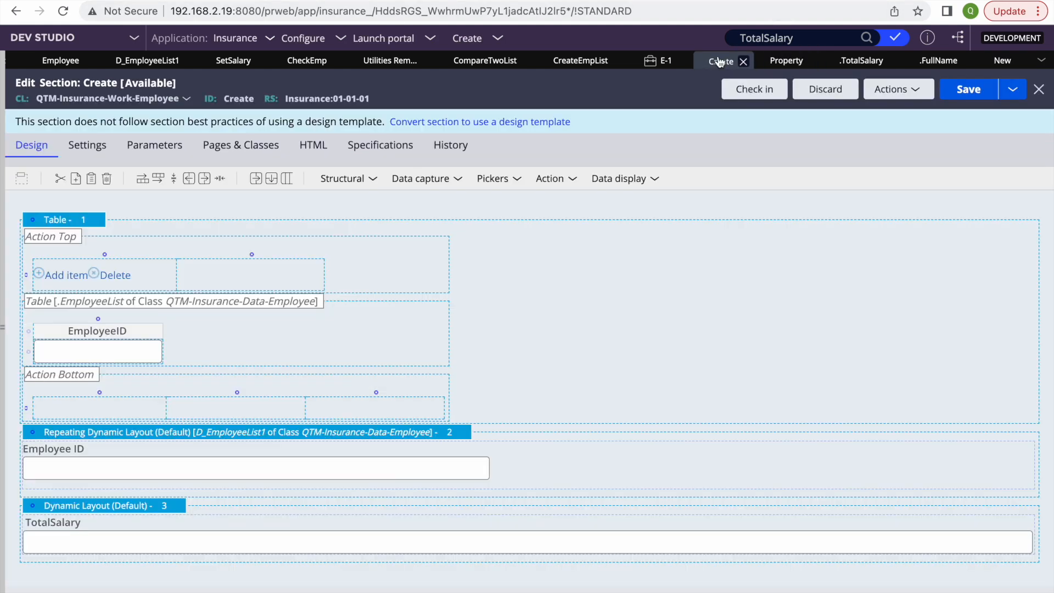
{"action": "left_click", "coordinate": [786, 61]}
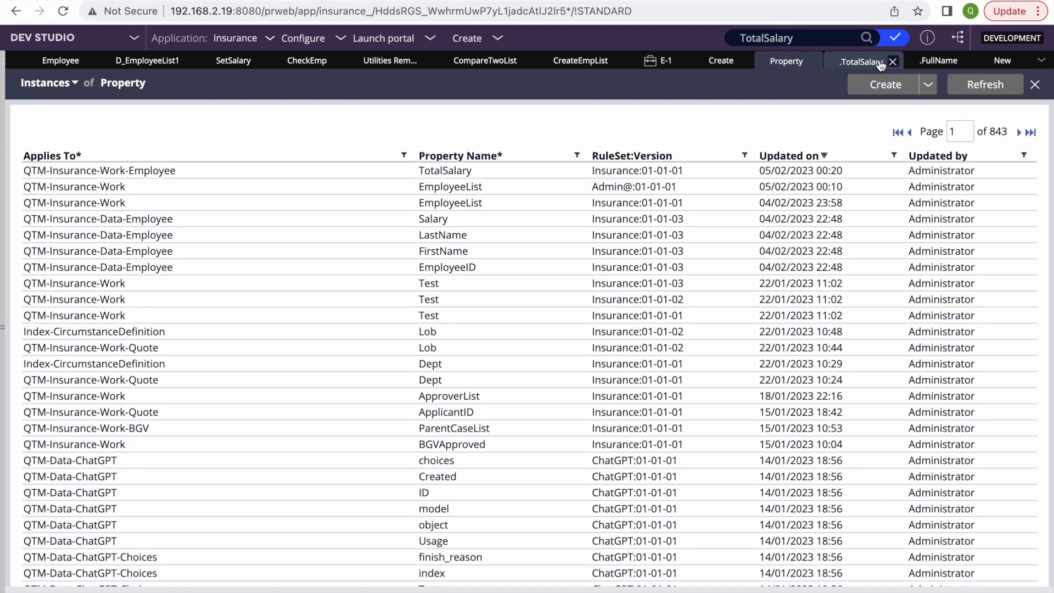
{"action": "left_click", "coordinate": [880, 64]}
{"action": "left_click", "coordinate": [1004, 61]}
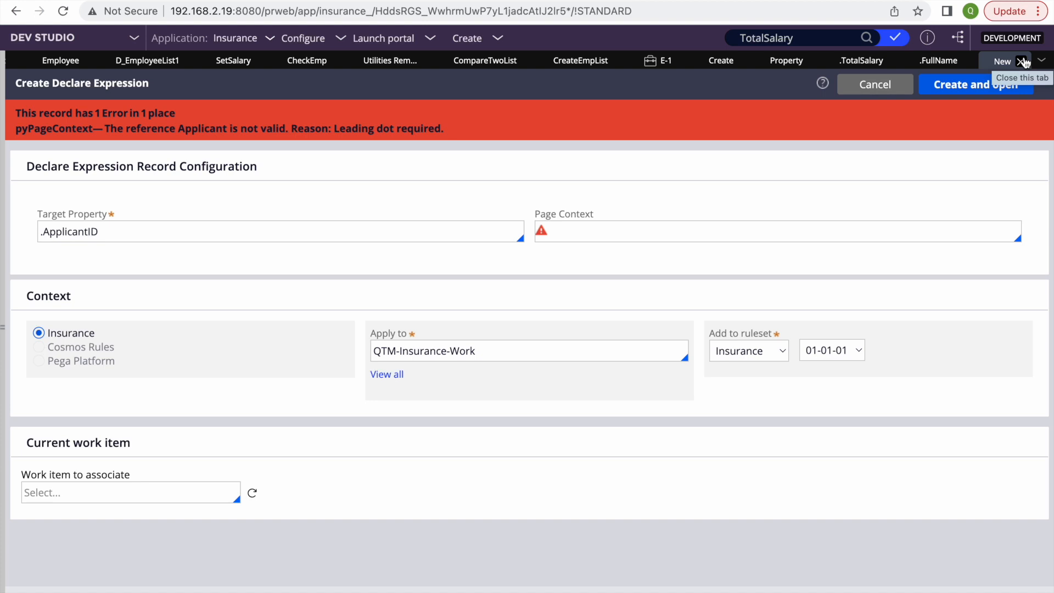
{"action": "left_click", "coordinate": [1022, 61]}
{"action": "left_click", "coordinate": [717, 375]}
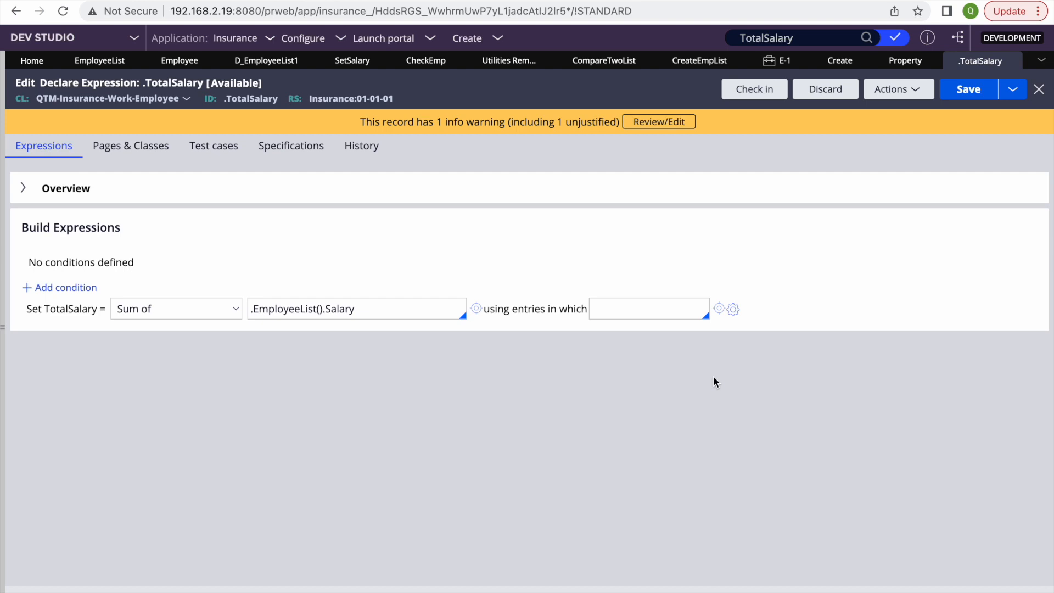
Step: Show the QTM-Insurance-Work classes in the App explorer, and close the .TotalSalary expression and the Property instance list
{"action": "left_click", "coordinate": [3, 340]}
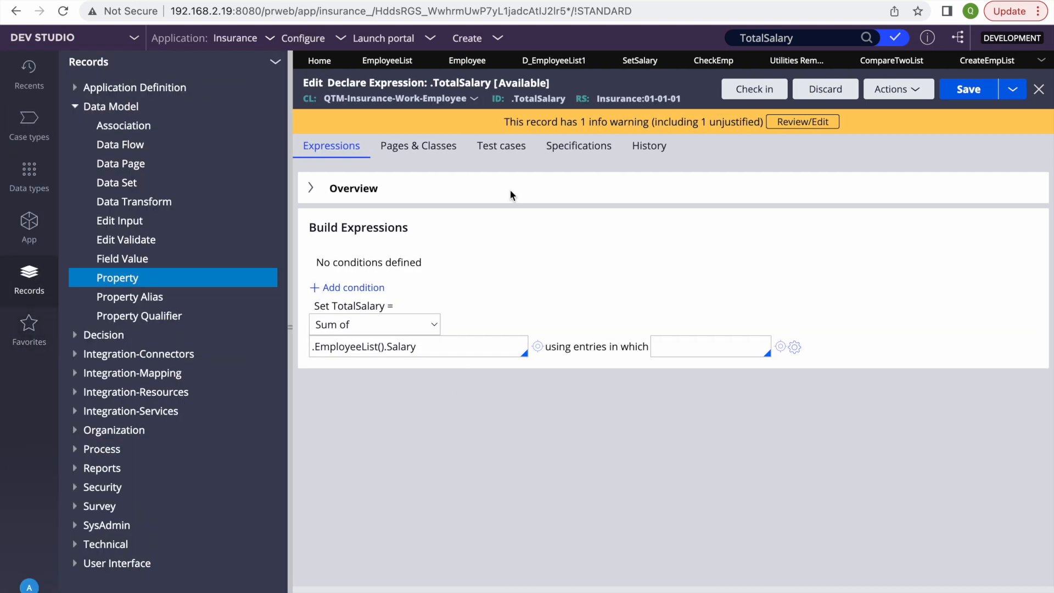
{"action": "left_click", "coordinate": [73, 108]}
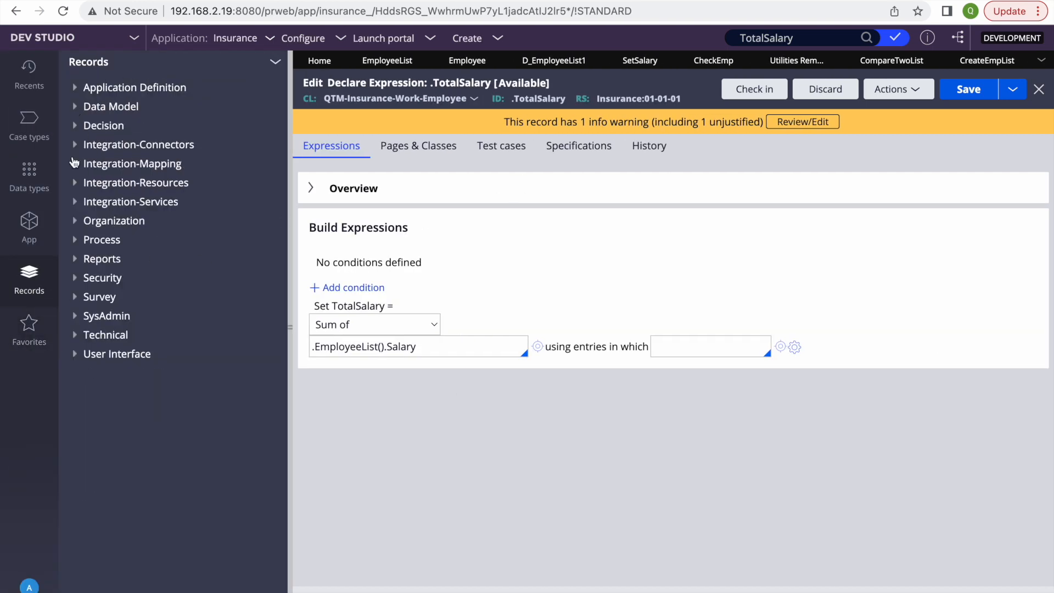
{"action": "left_click", "coordinate": [22, 226]}
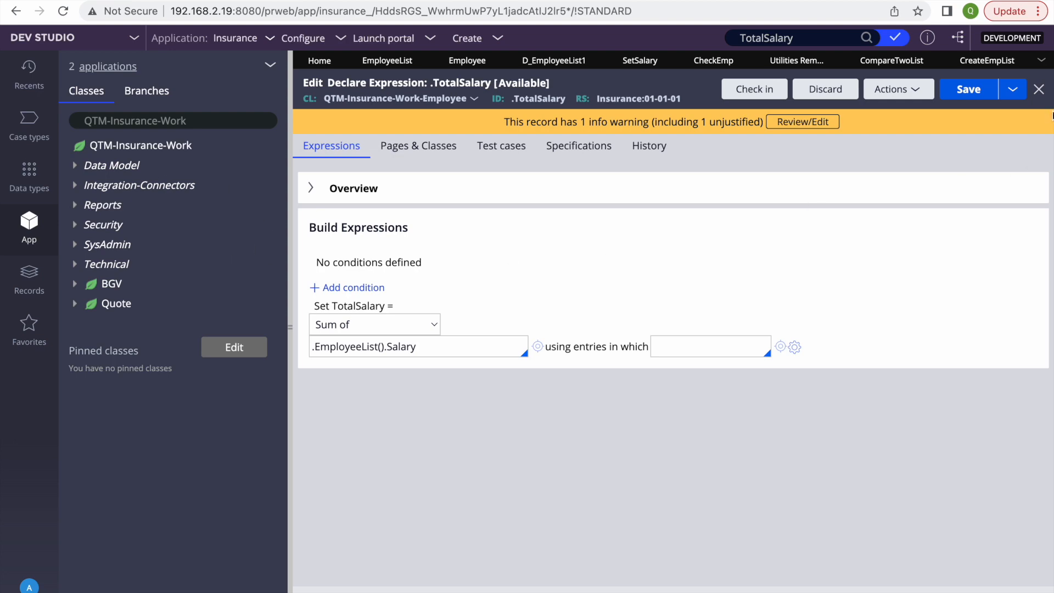
{"action": "left_click", "coordinate": [1038, 89]}
{"action": "left_click", "coordinate": [1036, 85]}
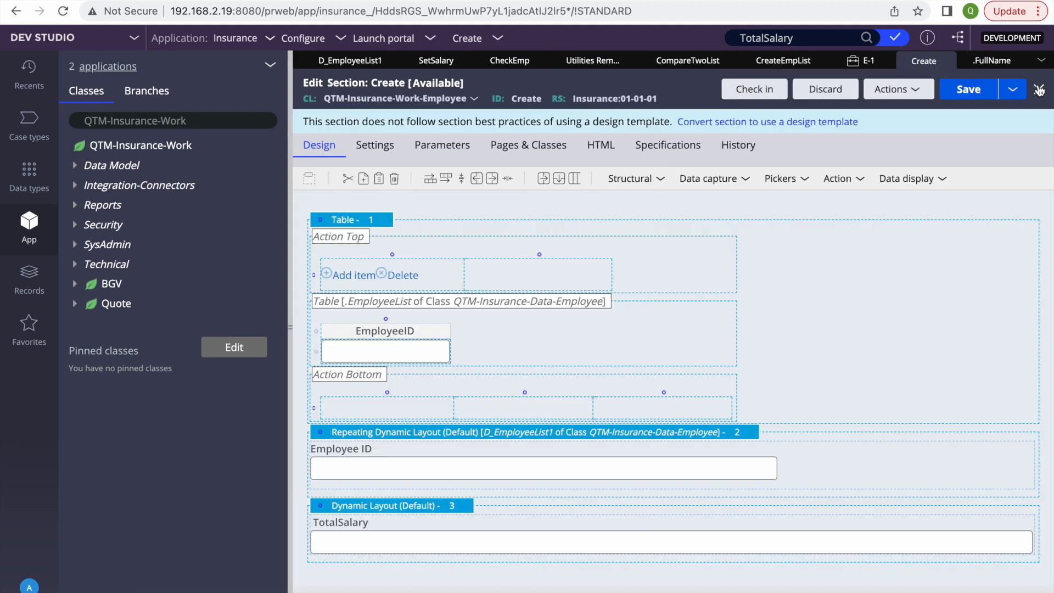
Step: Open the definition of the BGV class under QTM-Insurance-Work and review its general settings
{"action": "right_click", "coordinate": [110, 285]}
{"action": "left_click", "coordinate": [116, 341]}
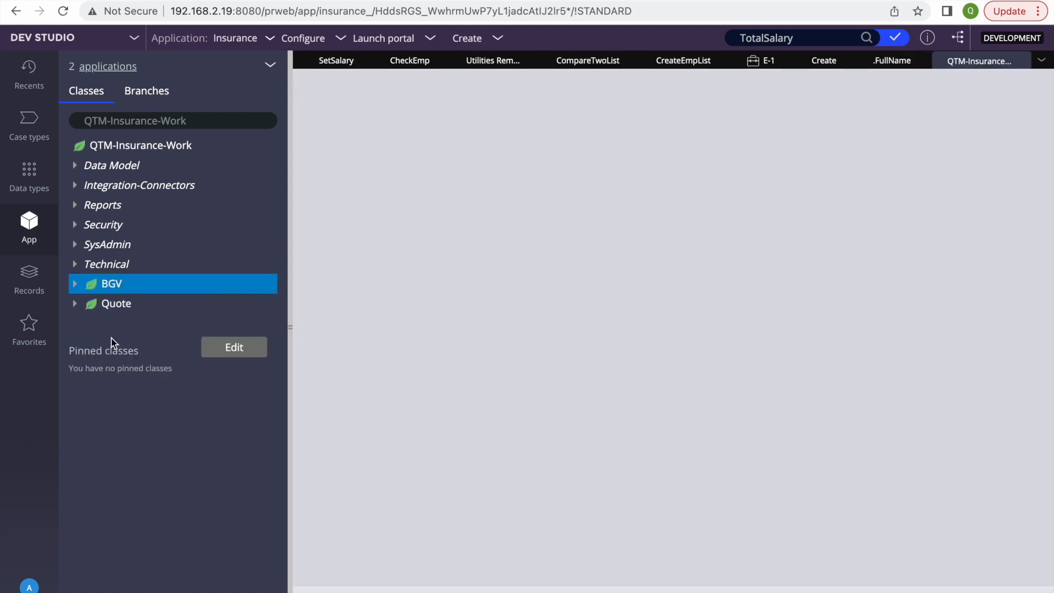
{"action": "scroll", "coordinate": [451, 433], "scroll_direction": "down", "scroll_amount": 1}
{"action": "scroll", "coordinate": [451, 431], "scroll_direction": "up", "scroll_amount": 1}
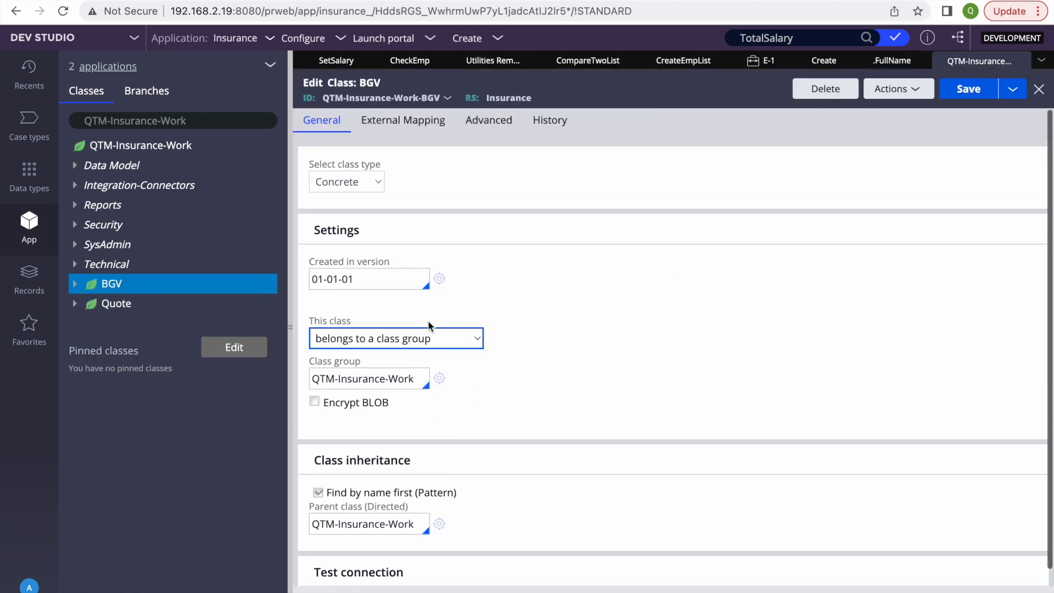
Step: Set the BGV class to "does not belong to a class group" and try to save it
{"action": "left_click", "coordinate": [405, 338]}
{"action": "left_click", "coordinate": [383, 321]}
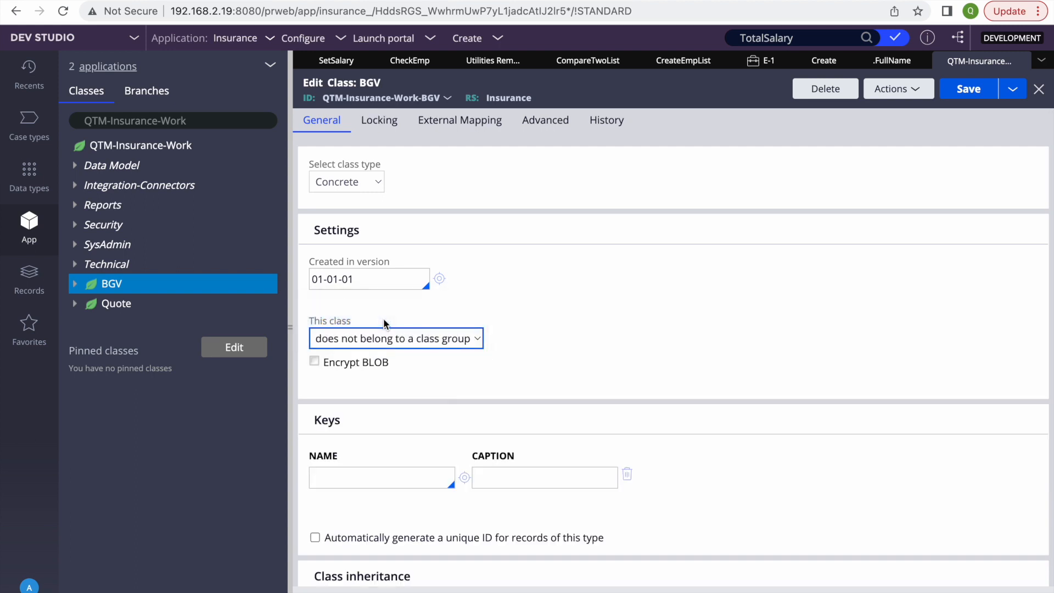
{"action": "scroll", "coordinate": [700, 407], "scroll_direction": "down", "scroll_amount": 3}
{"action": "scroll", "coordinate": [698, 406], "scroll_direction": "up", "scroll_amount": 3}
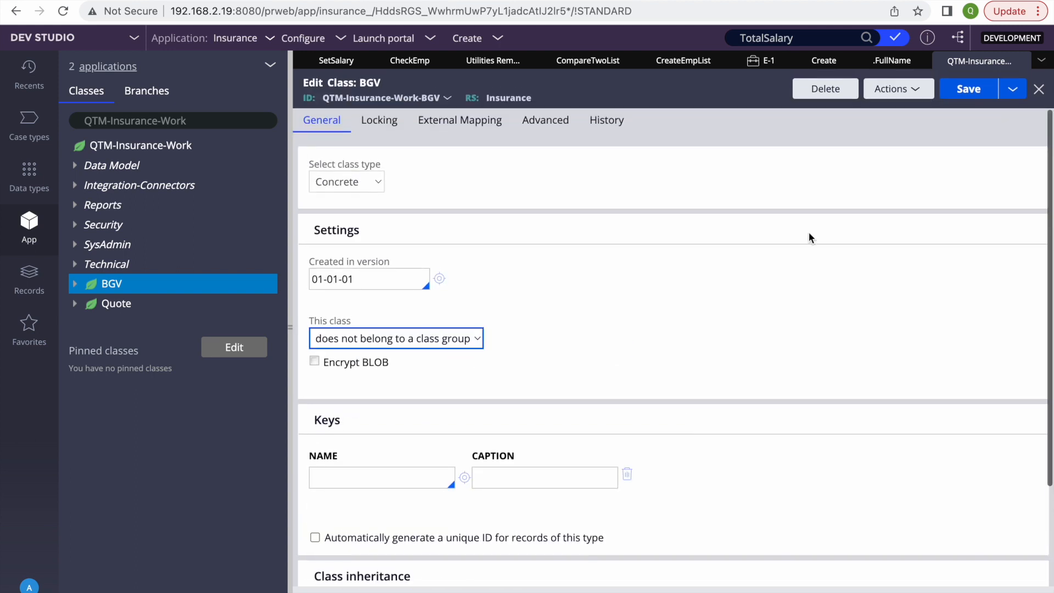
{"action": "left_click", "coordinate": [970, 90]}
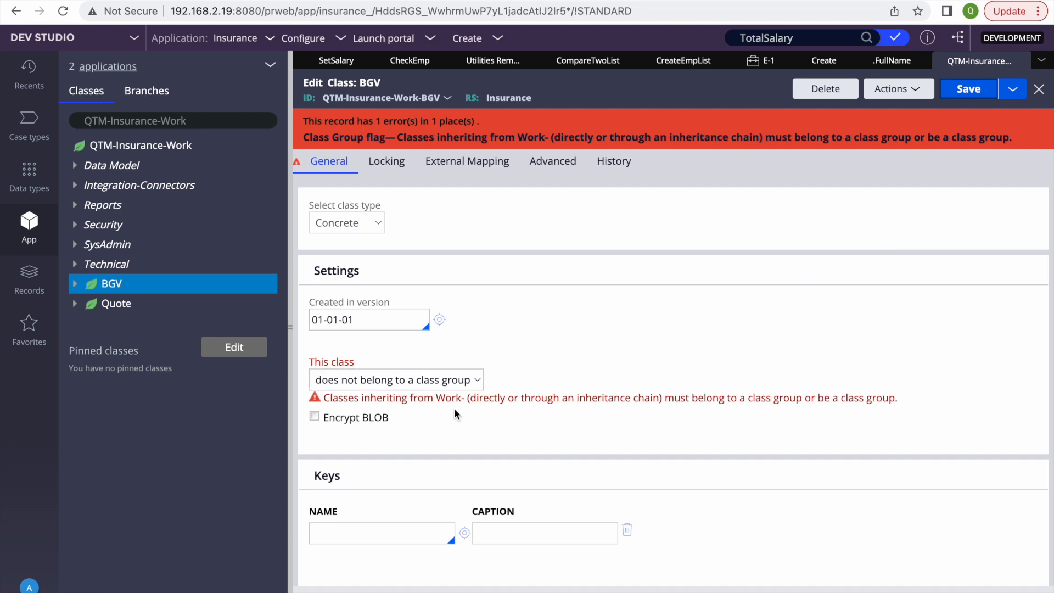
Step: Examine the validation message on the BGV class about class group membership for classes inheriting from Work-
{"action": "scroll", "coordinate": [494, 423], "scroll_direction": "down", "scroll_amount": 2}
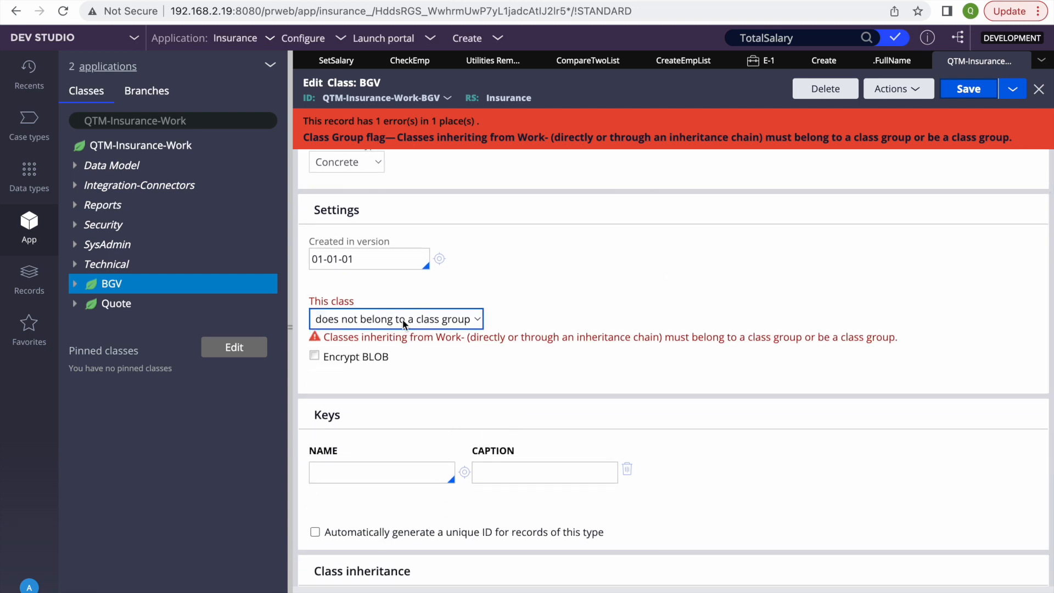
{"action": "scroll", "coordinate": [585, 391], "scroll_direction": "down", "scroll_amount": 1}
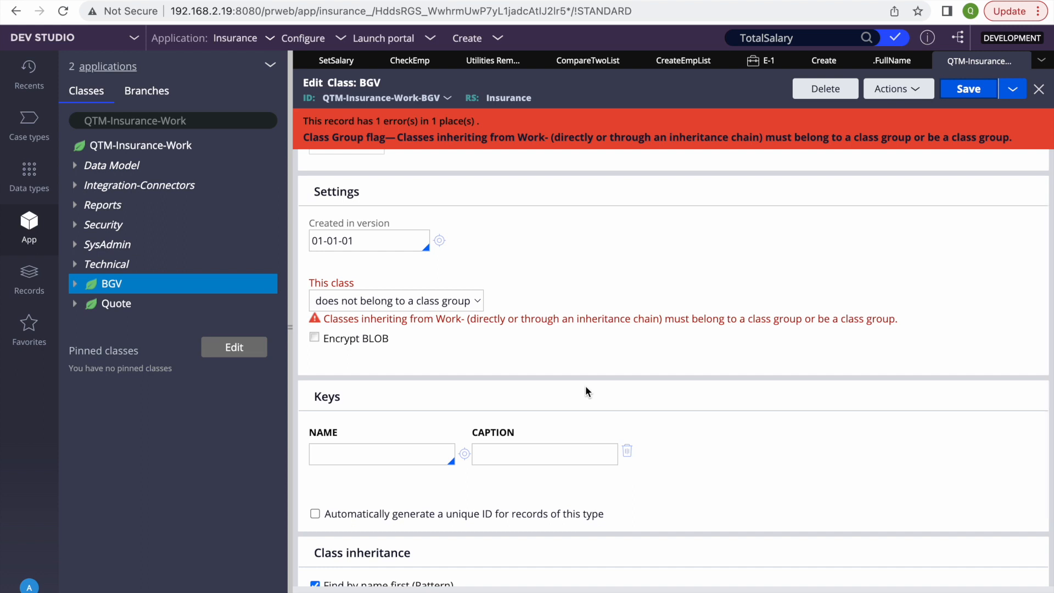
{"action": "scroll", "coordinate": [464, 360], "scroll_direction": "down", "scroll_amount": 1}
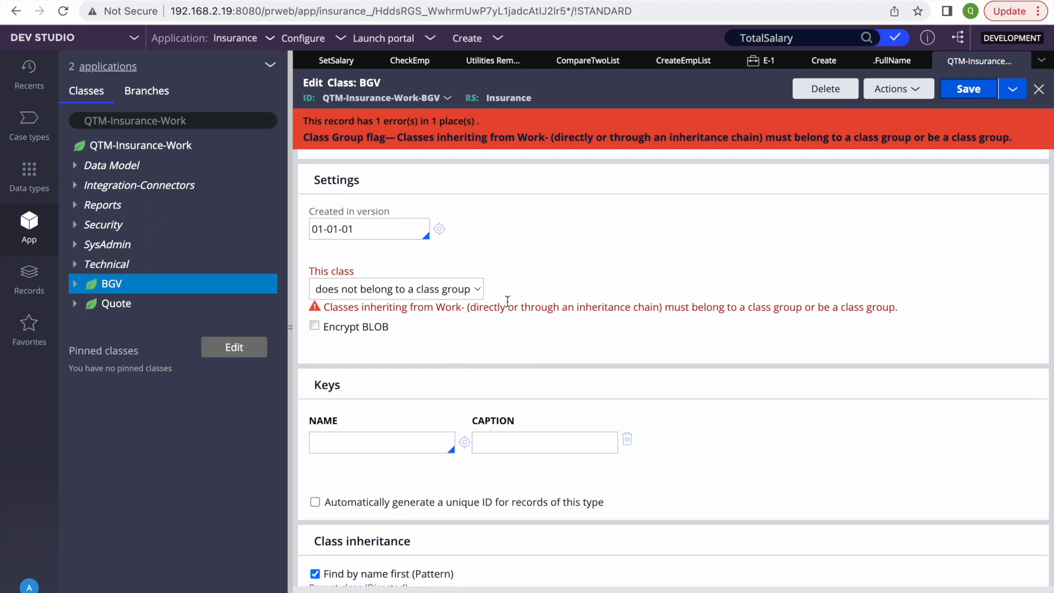
{"action": "triple_click", "coordinate": [783, 309]}
{"action": "scroll", "coordinate": [784, 312], "scroll_direction": "up", "scroll_amount": 3}
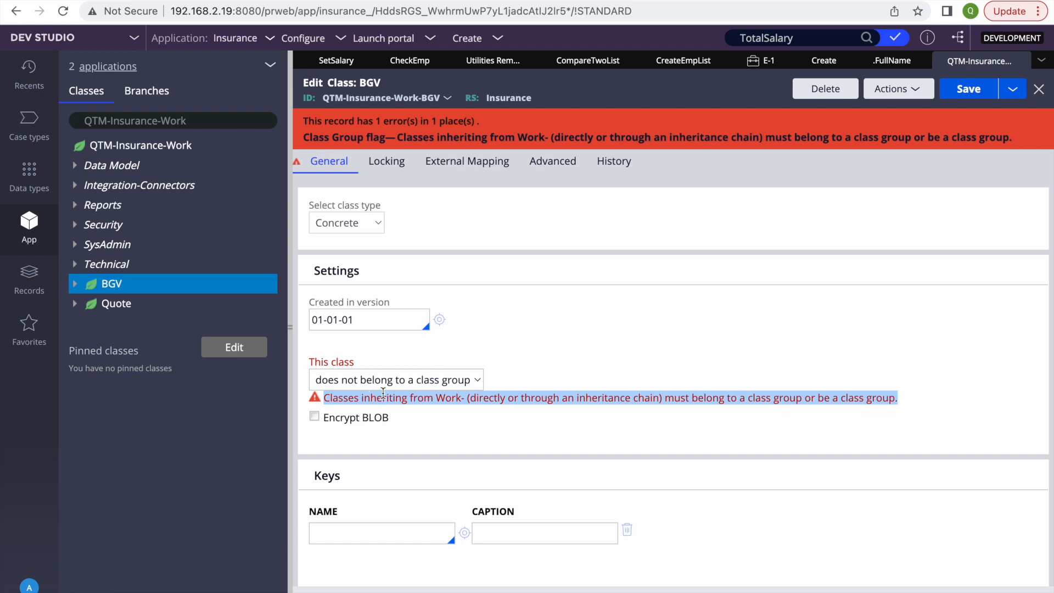
{"action": "left_click", "coordinate": [659, 423]}
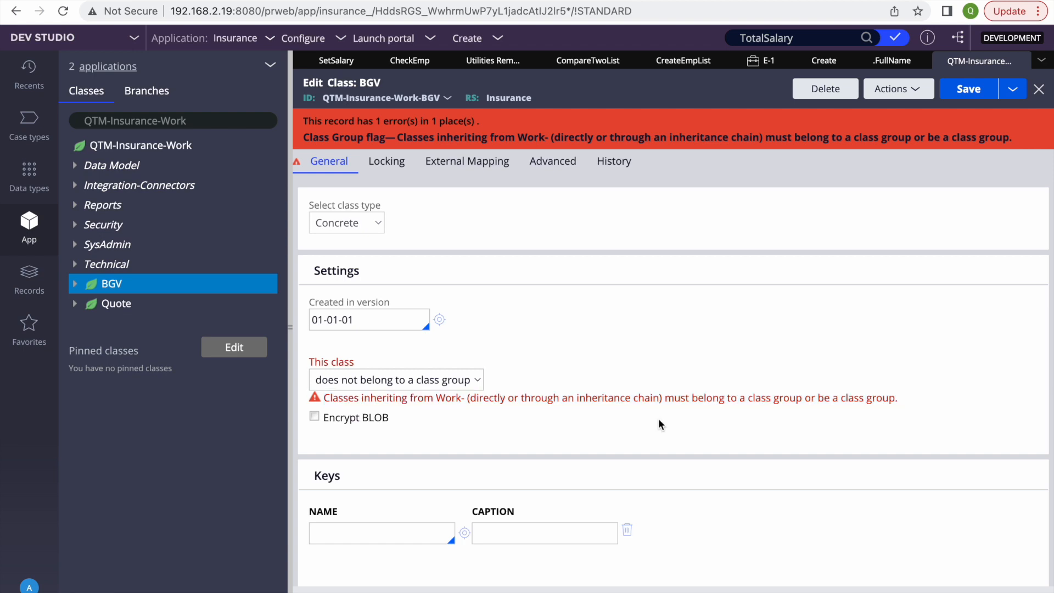
{"action": "triple_click", "coordinate": [485, 402]}
{"action": "left_click", "coordinate": [769, 327]}
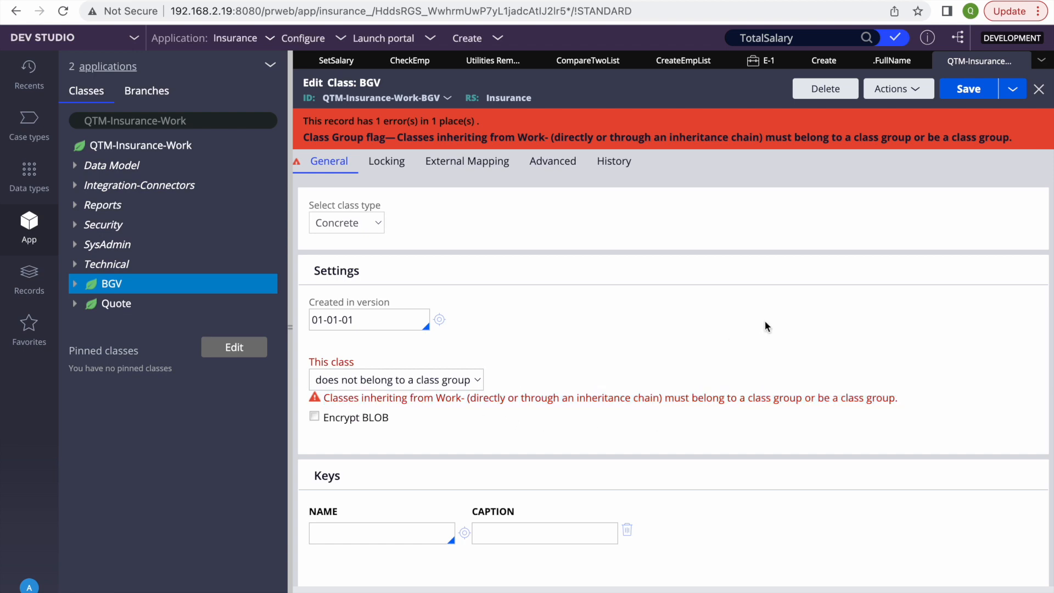
Step: Close the BGV class without saving its class group change, and switch to Microsoft PowerPoint
{"action": "left_click", "coordinate": [1038, 89]}
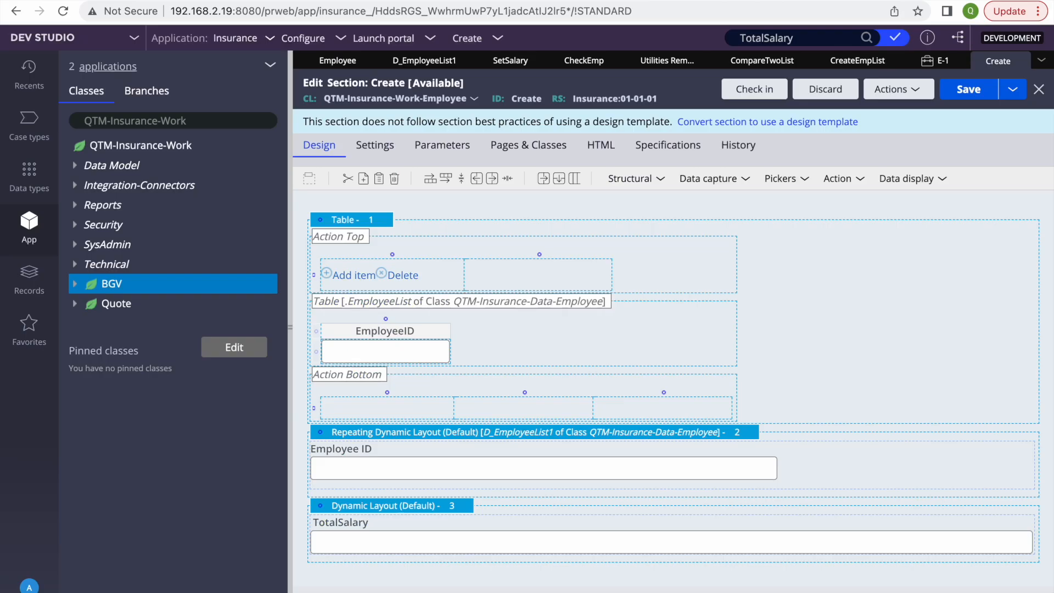
{"action": "key", "text": "F4"}
{"action": "left_click", "coordinate": [895, 586]}
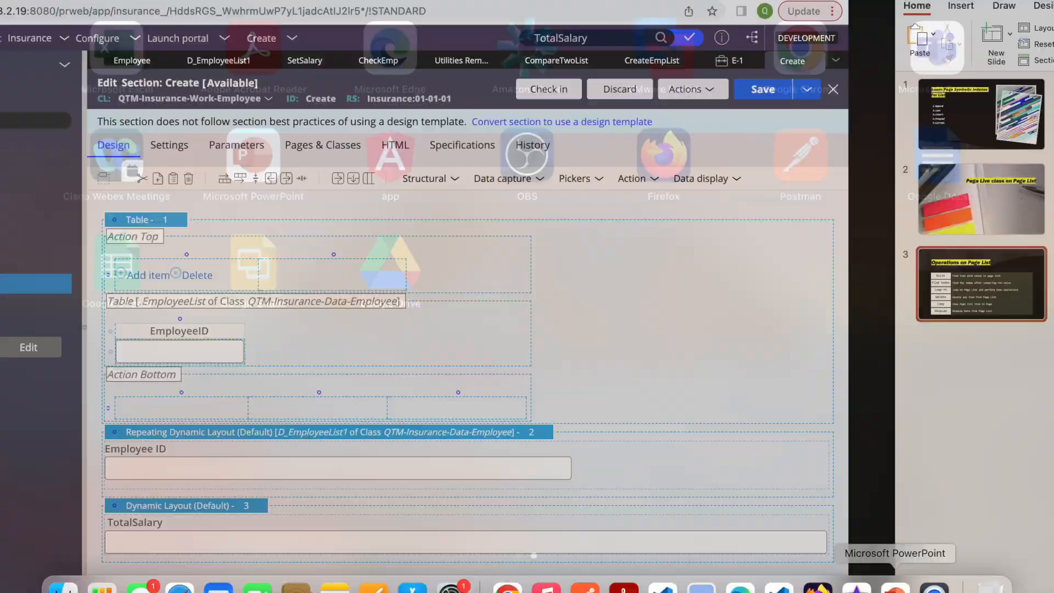